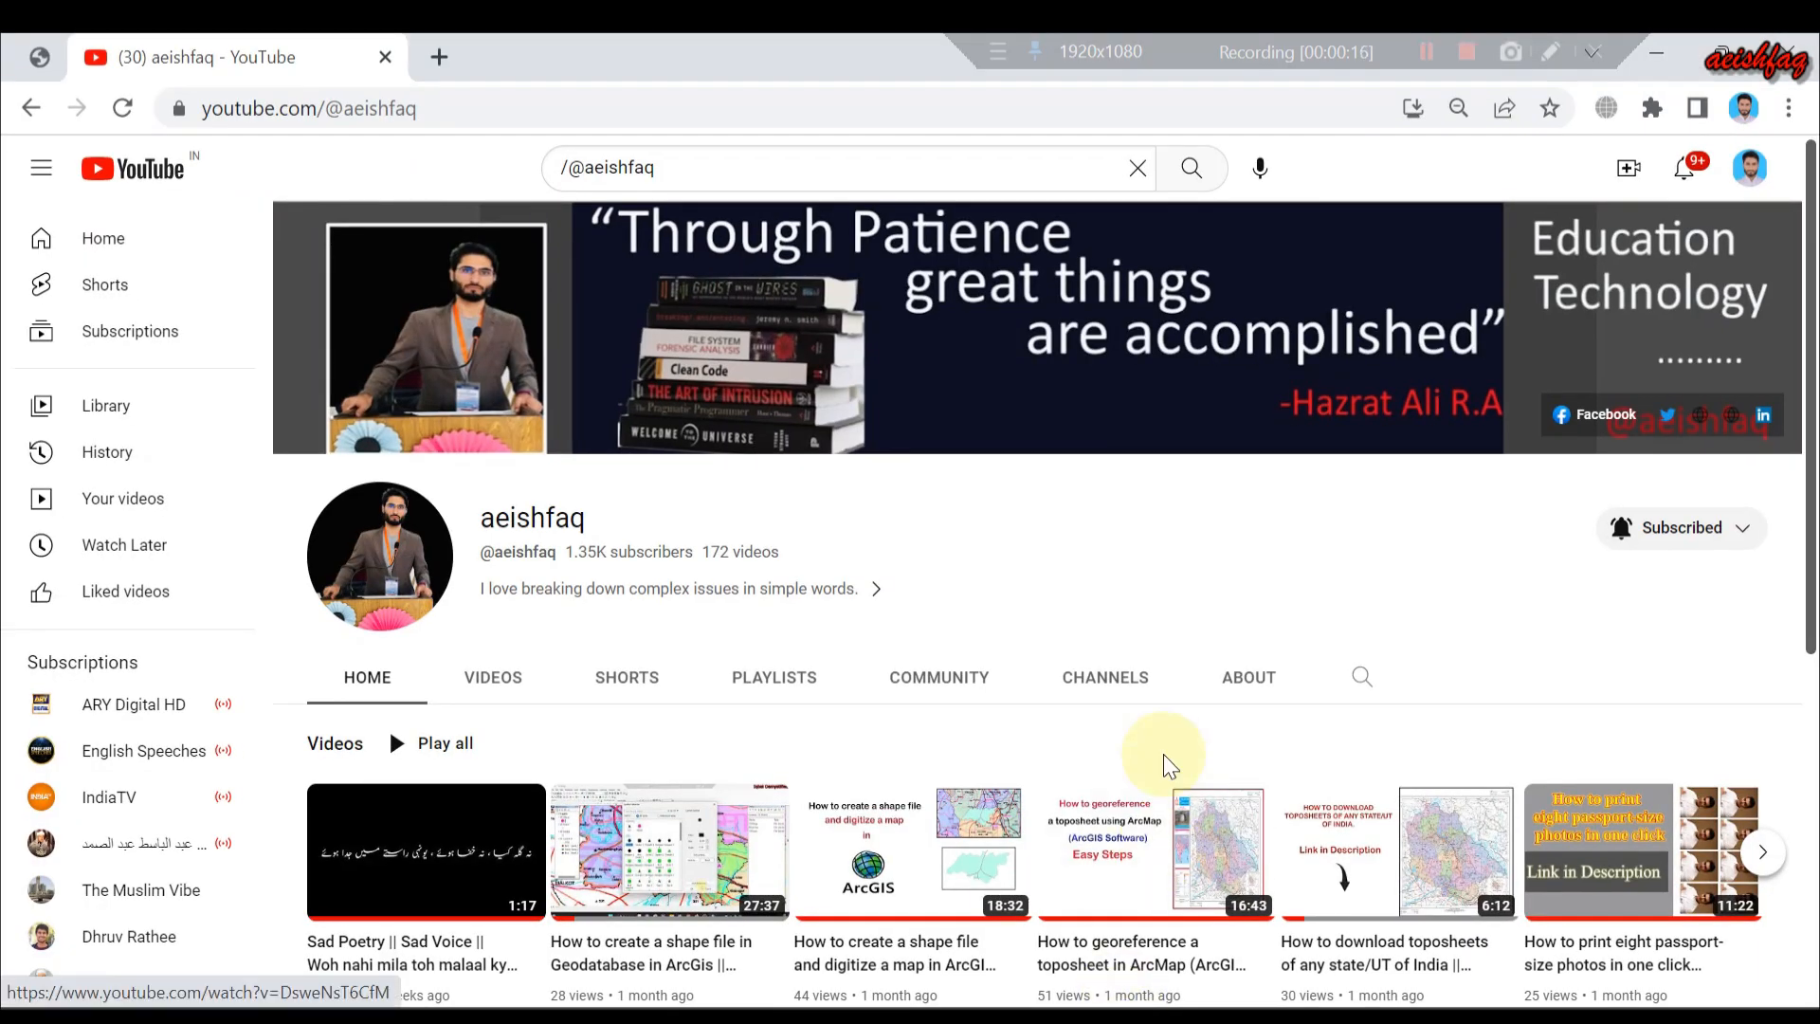
Draw red check marks over the three ArcGIS tutorial thumbnails on the channel page, and close the drawing tools.
{"action": "left_click", "coordinate": [1551, 52]}
{"action": "left_click", "coordinate": [1118, 847]}
{"action": "left_click_drag", "start_coordinate": [1118, 847], "coordinate": [1224, 766]}
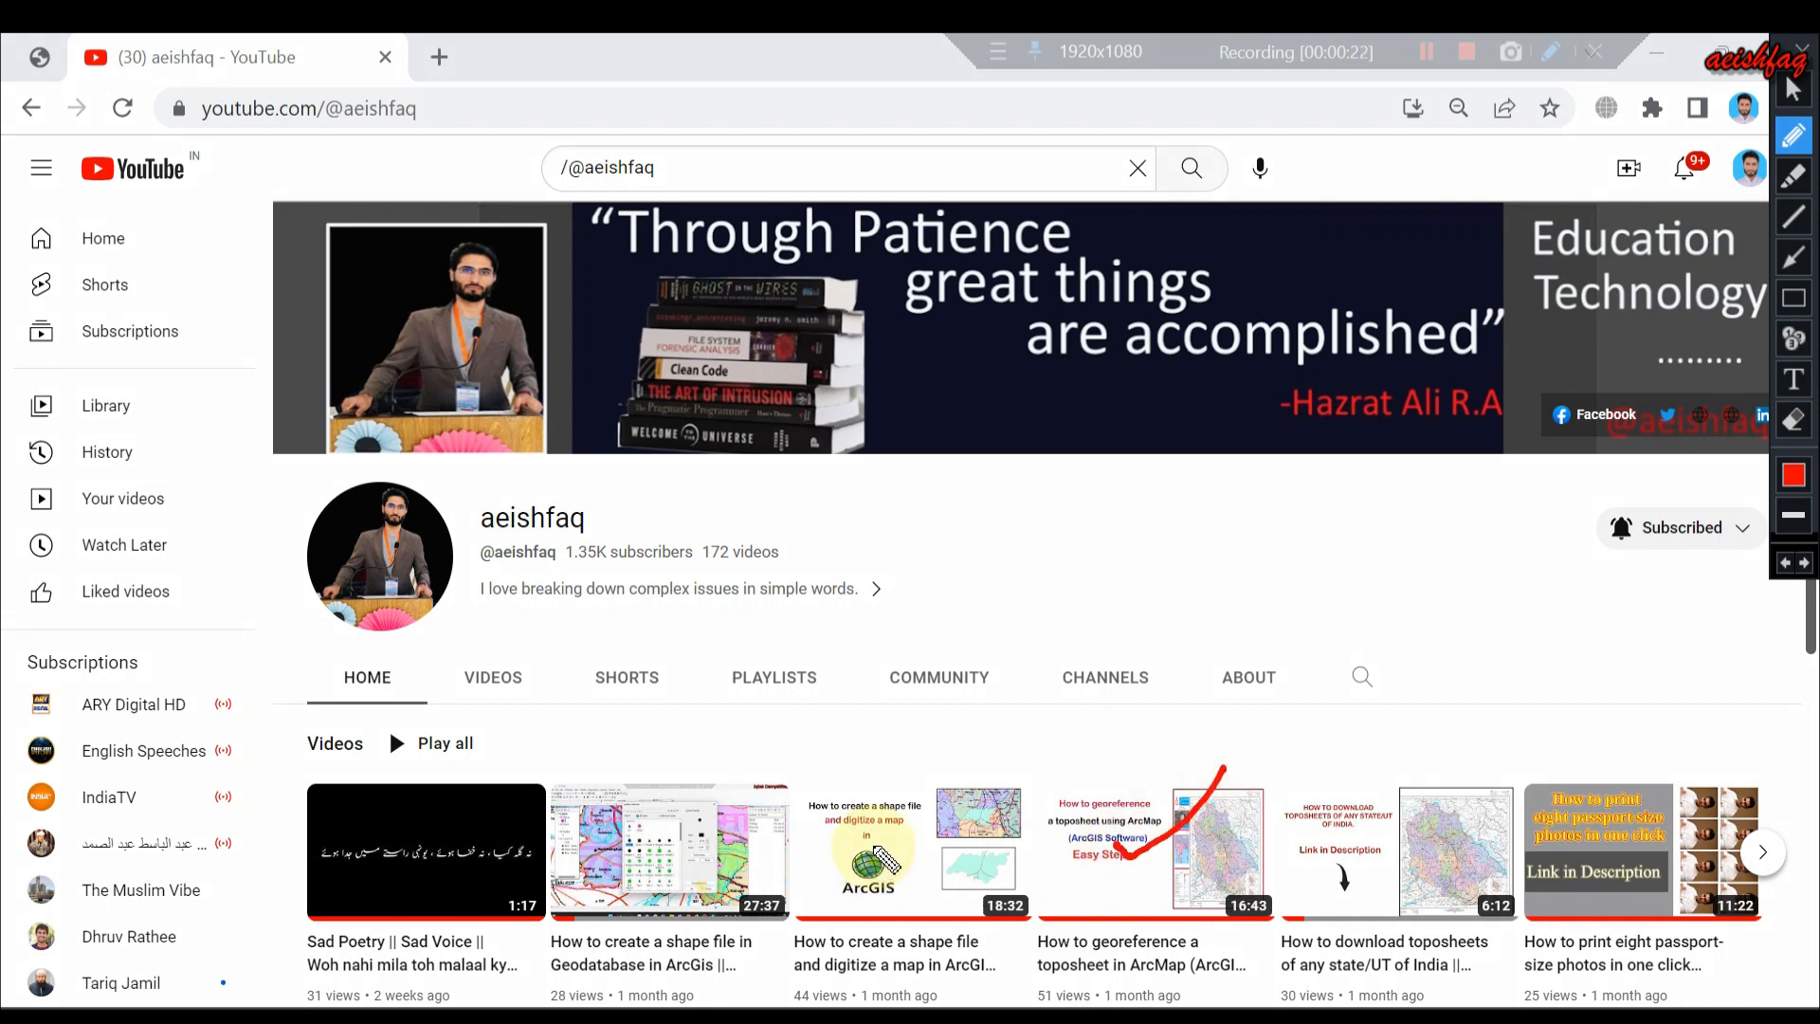
{"action": "mouse_move", "coordinate": [866, 831]}
{"action": "left_mouse_down"}
{"action": "mouse_move", "coordinate": [889, 857]}
{"action": "mouse_move", "coordinate": [986, 773]}
{"action": "left_mouse_up"}
{"action": "mouse_move", "coordinate": [659, 831]}
{"action": "left_mouse_down"}
{"action": "mouse_move", "coordinate": [674, 844]}
{"action": "mouse_move", "coordinate": [779, 789]}
{"action": "left_mouse_up"}
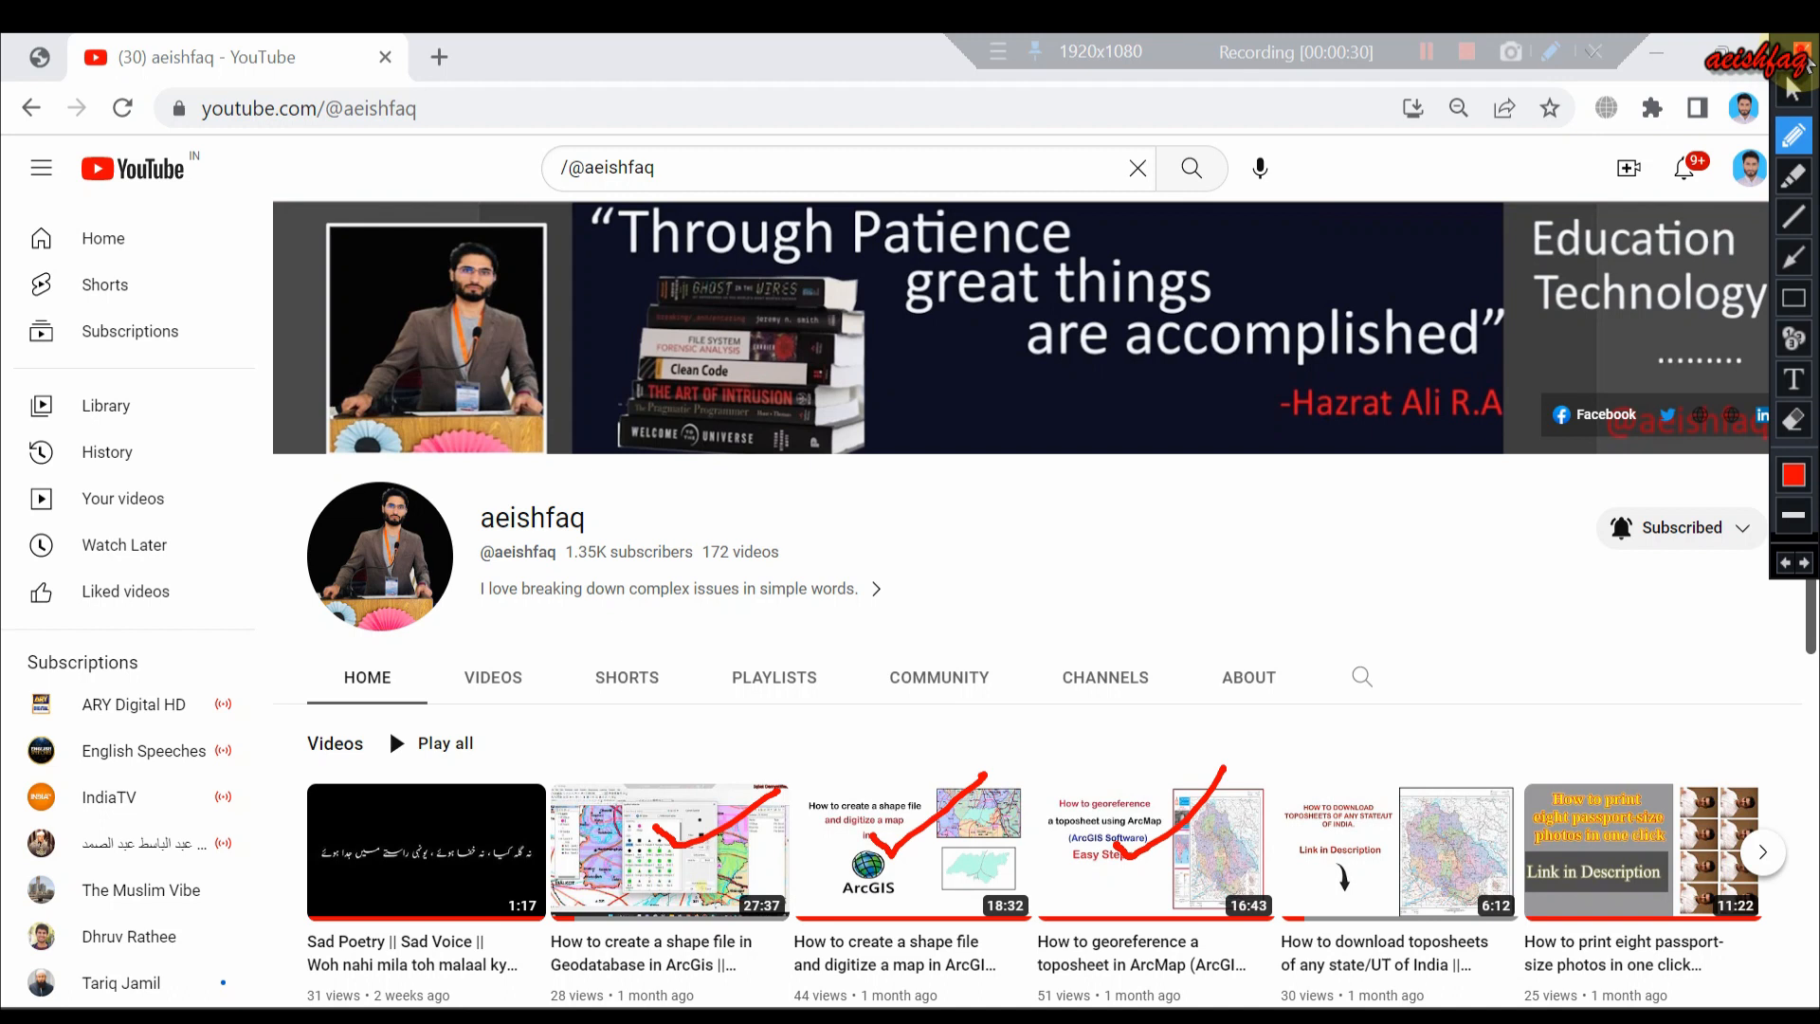
{"action": "left_click", "coordinate": [1802, 53]}
{"action": "scroll", "coordinate": [950, 743], "scroll_direction": "down", "scroll_amount": 3}
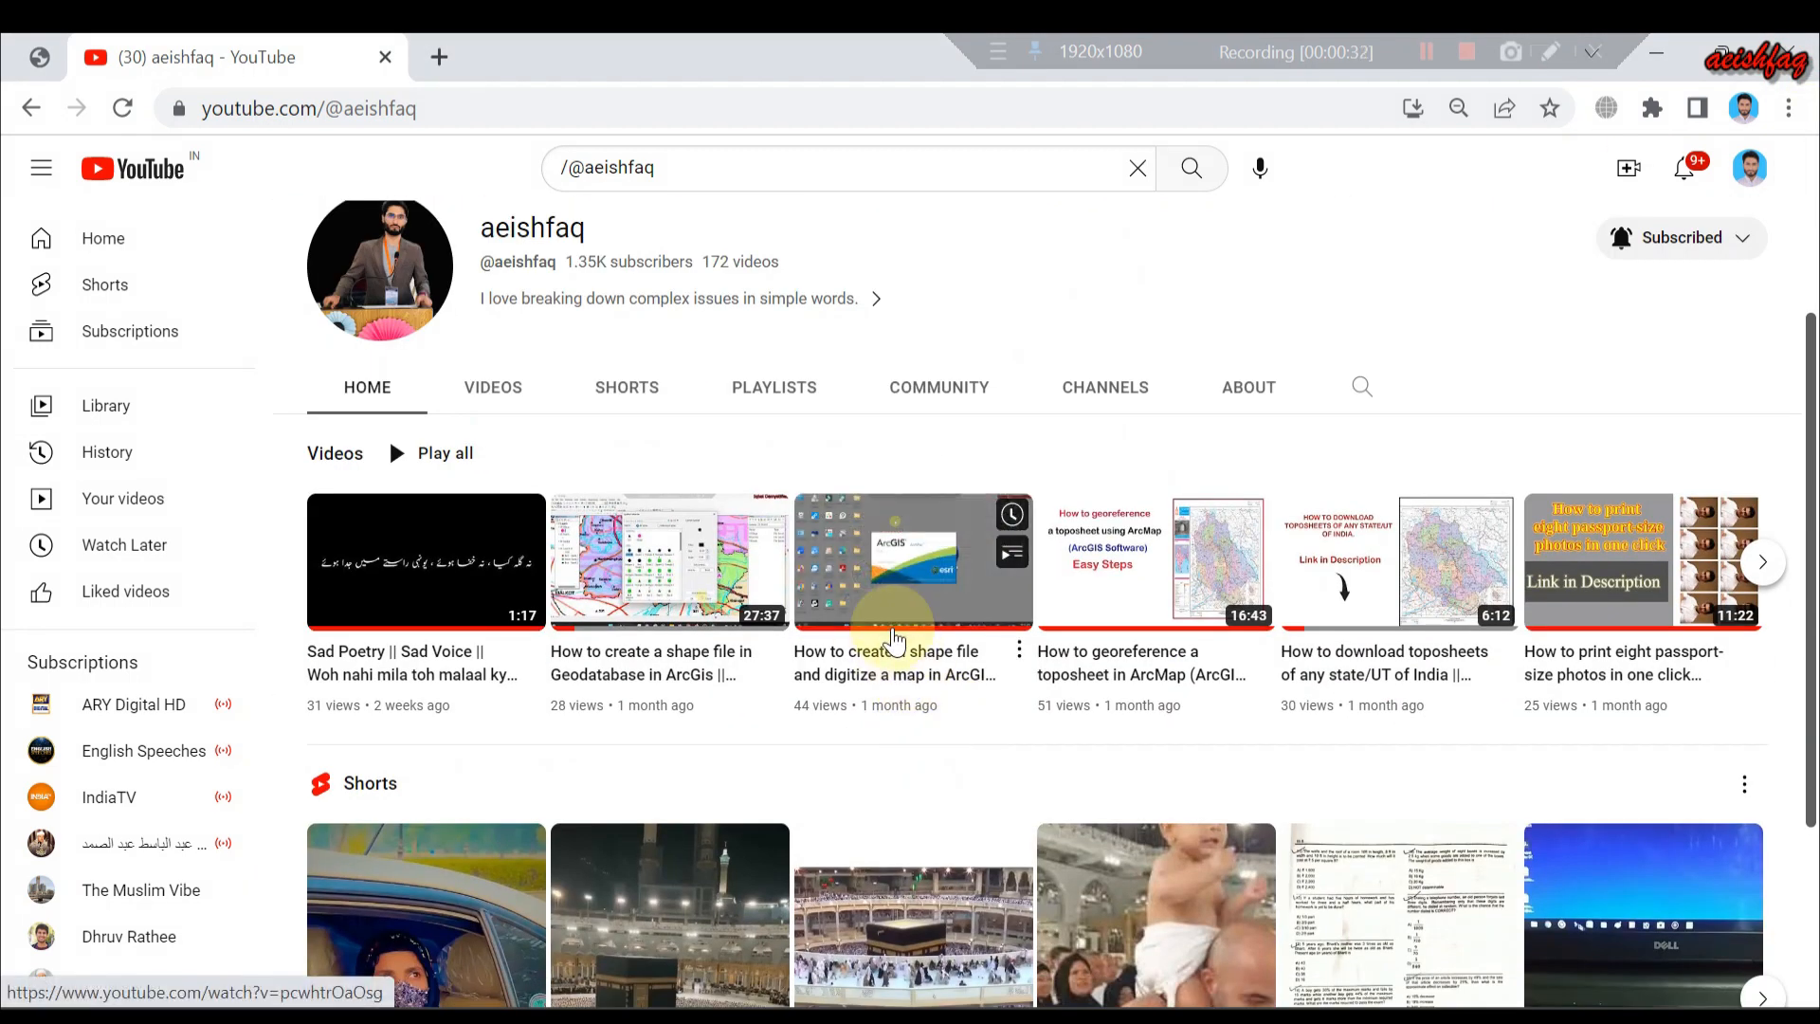
{"action": "scroll", "coordinate": [919, 607], "scroll_direction": "up", "scroll_amount": 3}
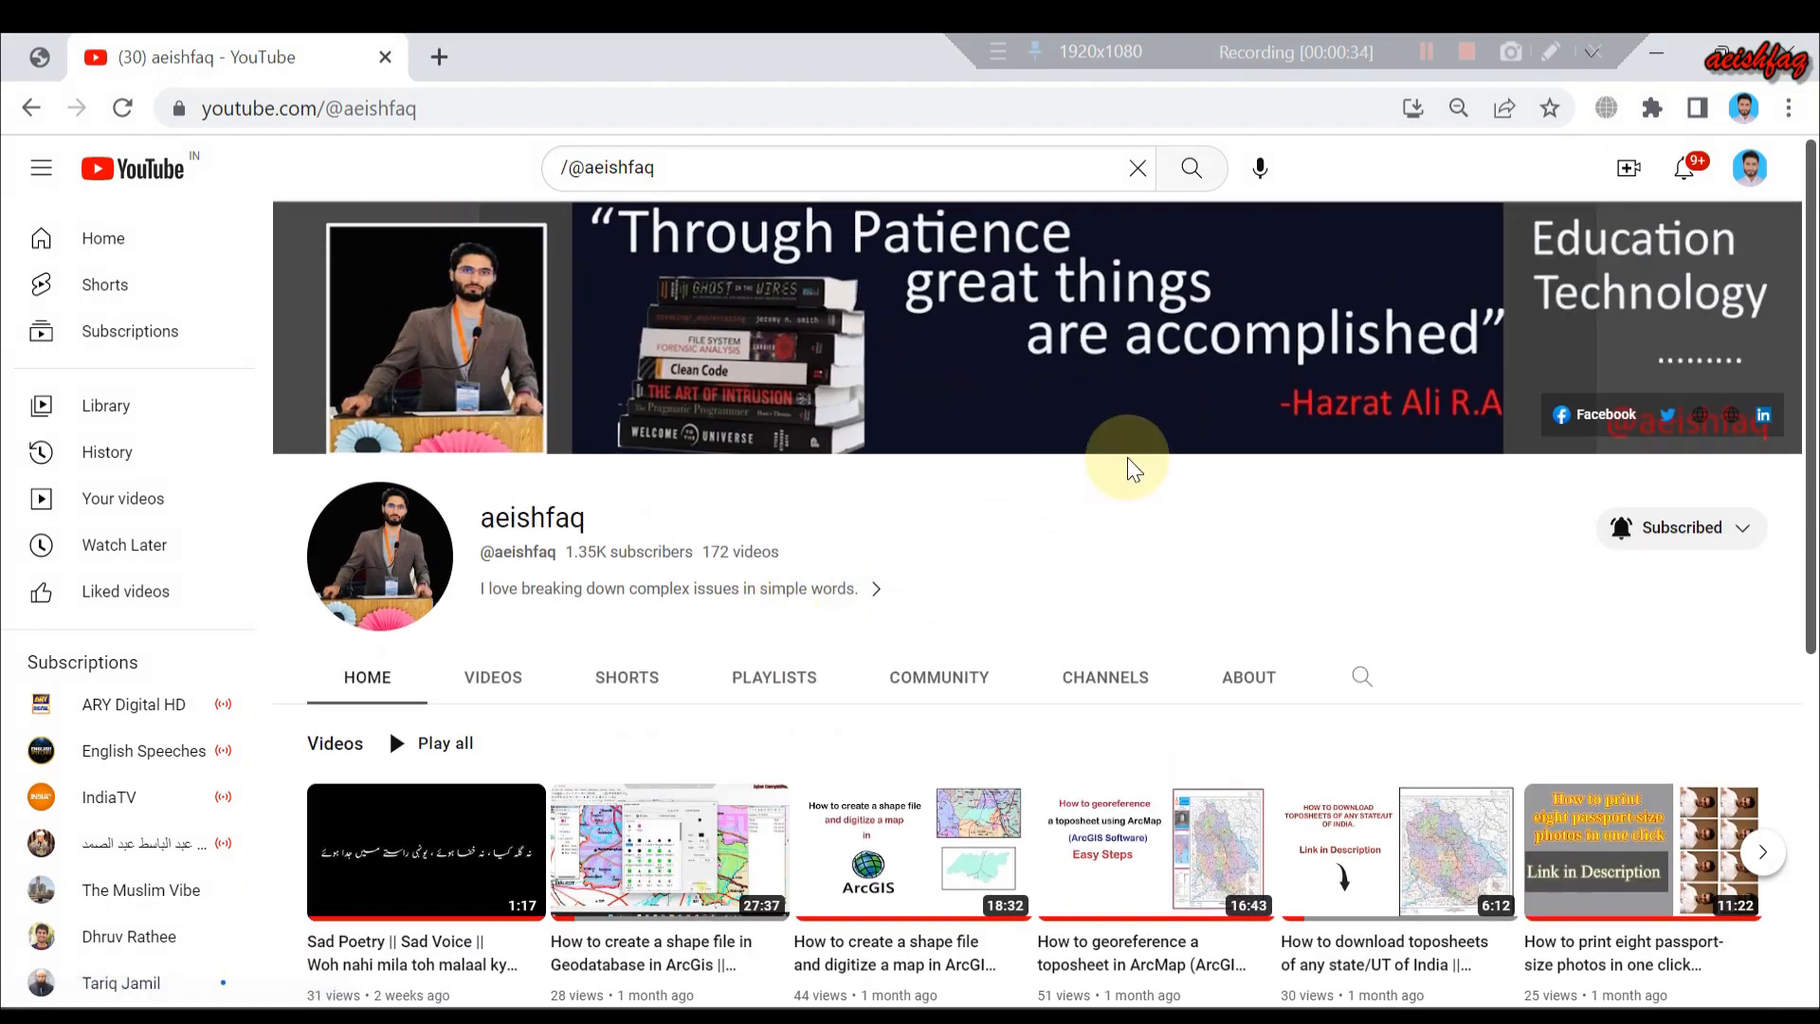
Minimize the browser and switch to the untitled ArcMap document.
{"action": "left_click", "coordinate": [1656, 53]}
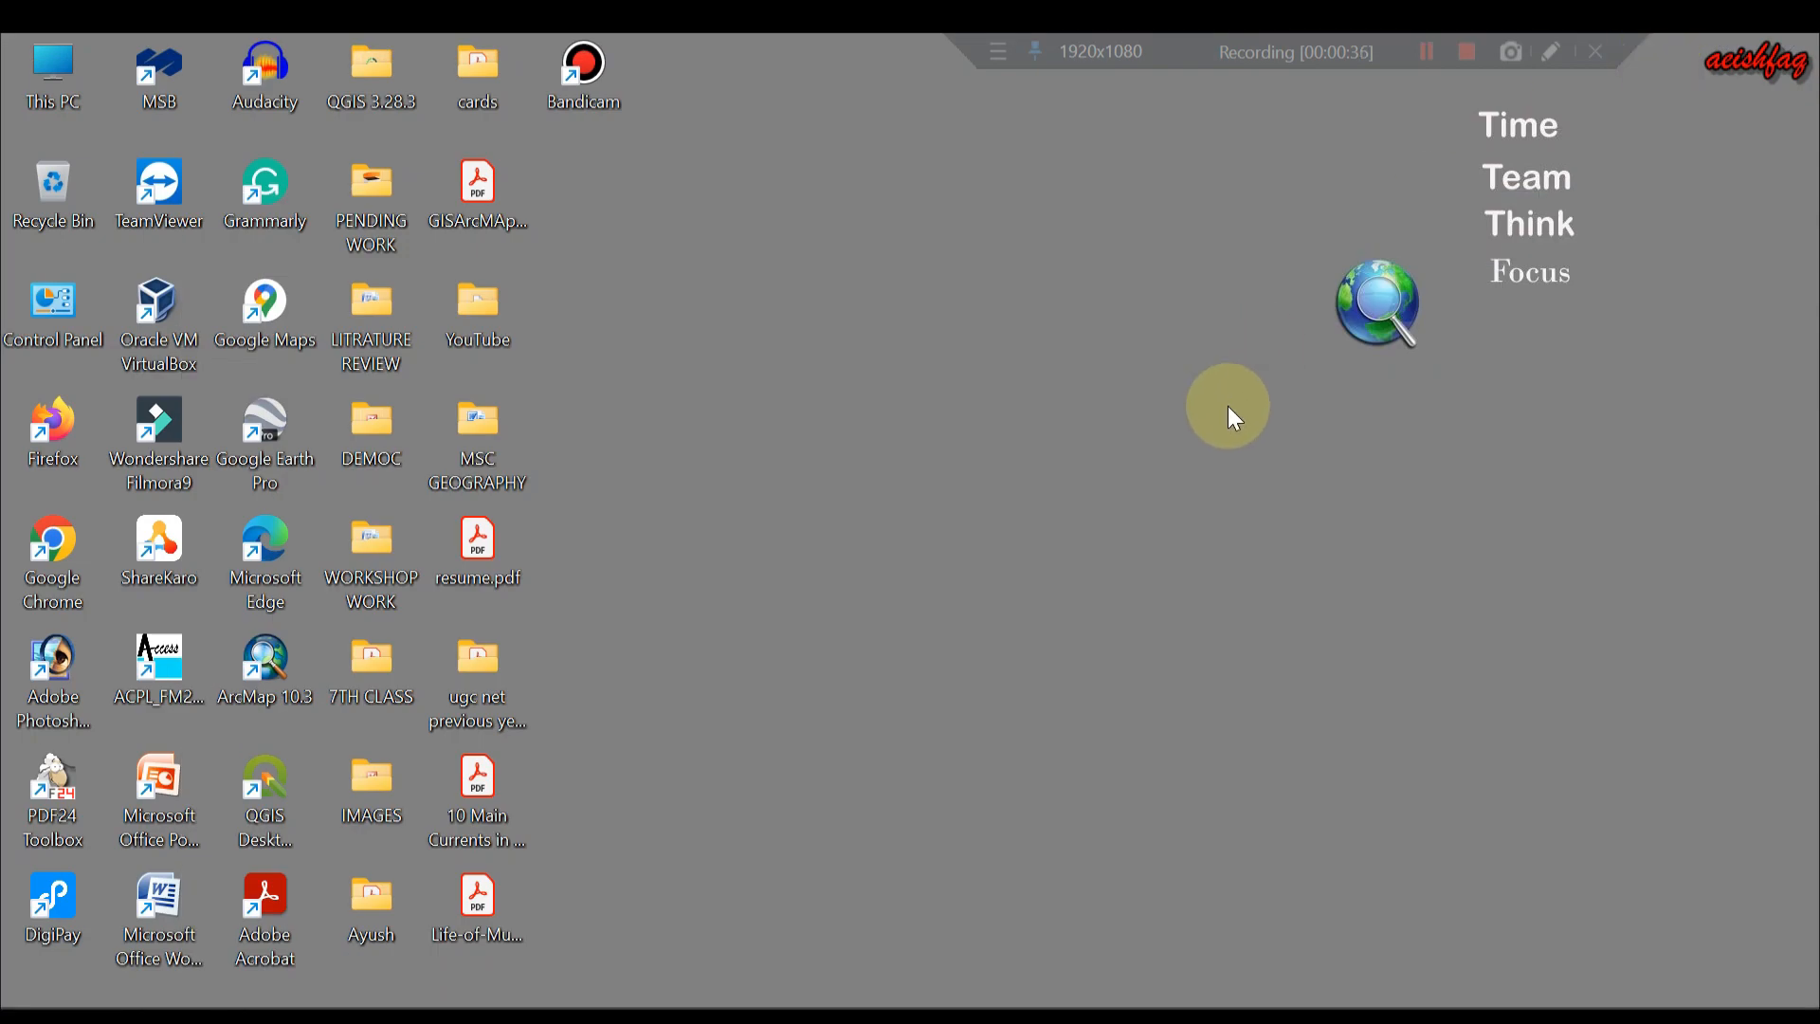
{"action": "mouse_move", "coordinate": [1254, 1007]}
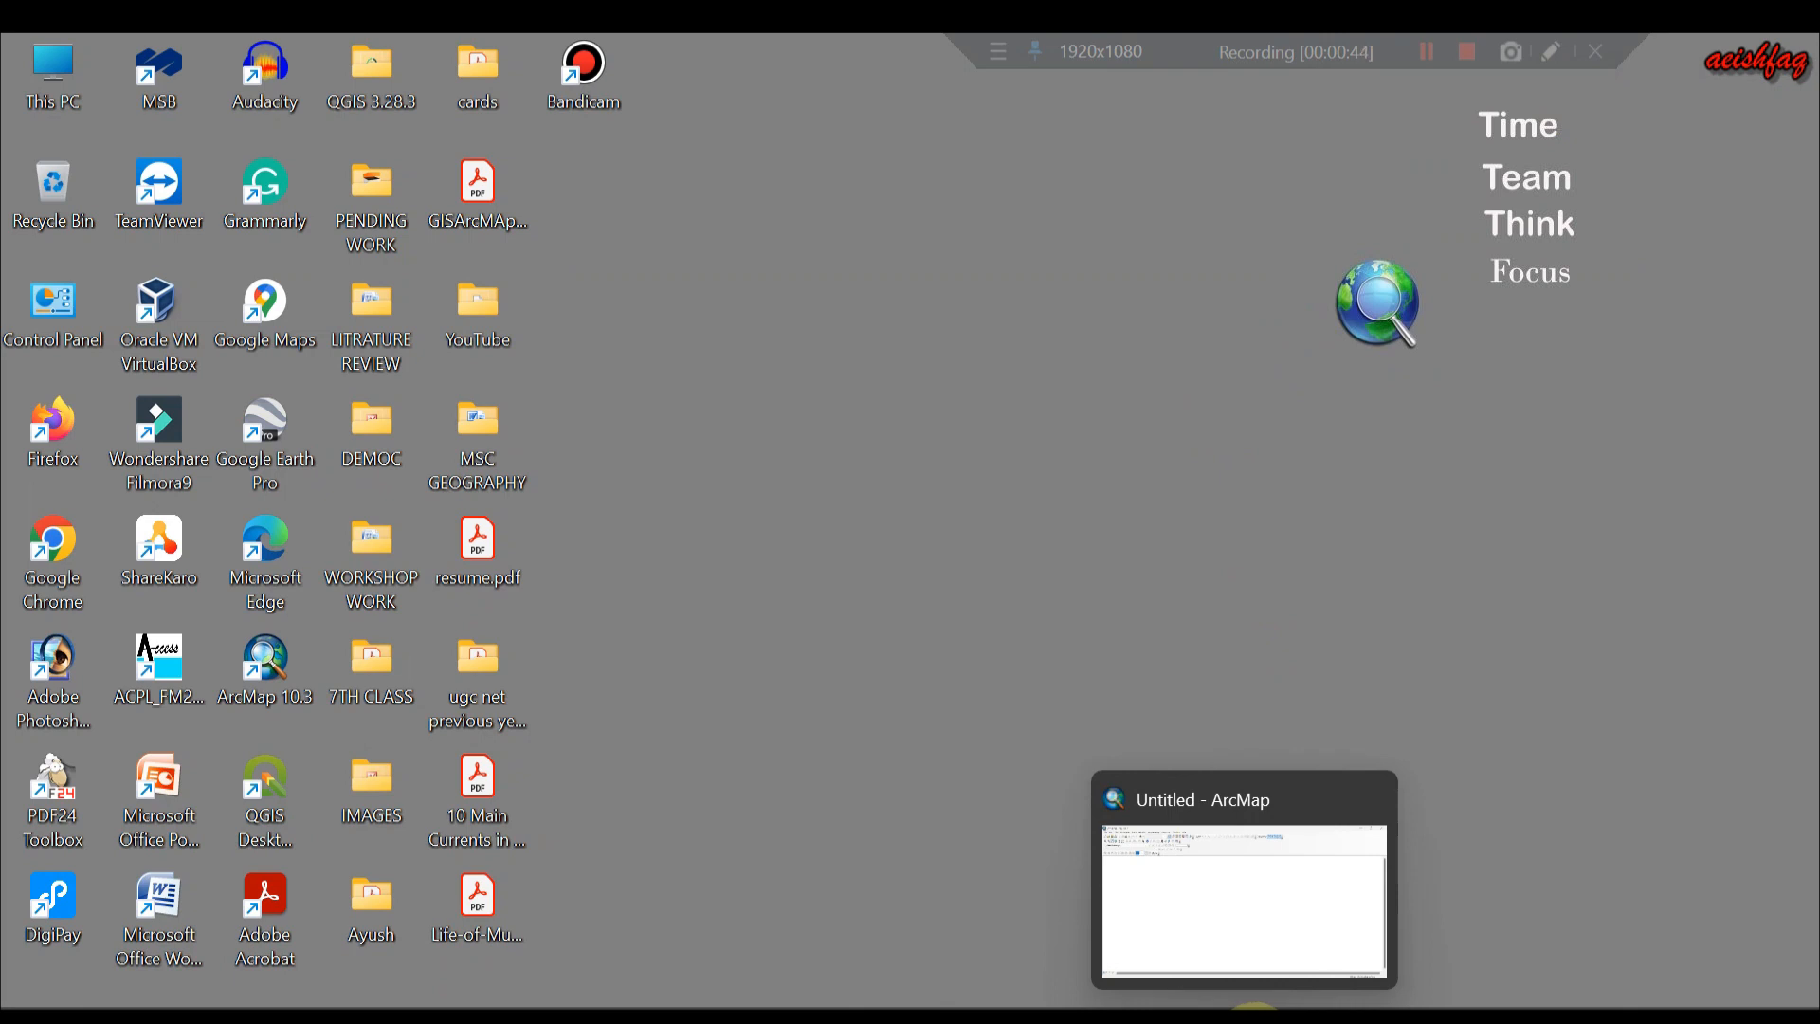
{"action": "left_click", "coordinate": [1254, 1007]}
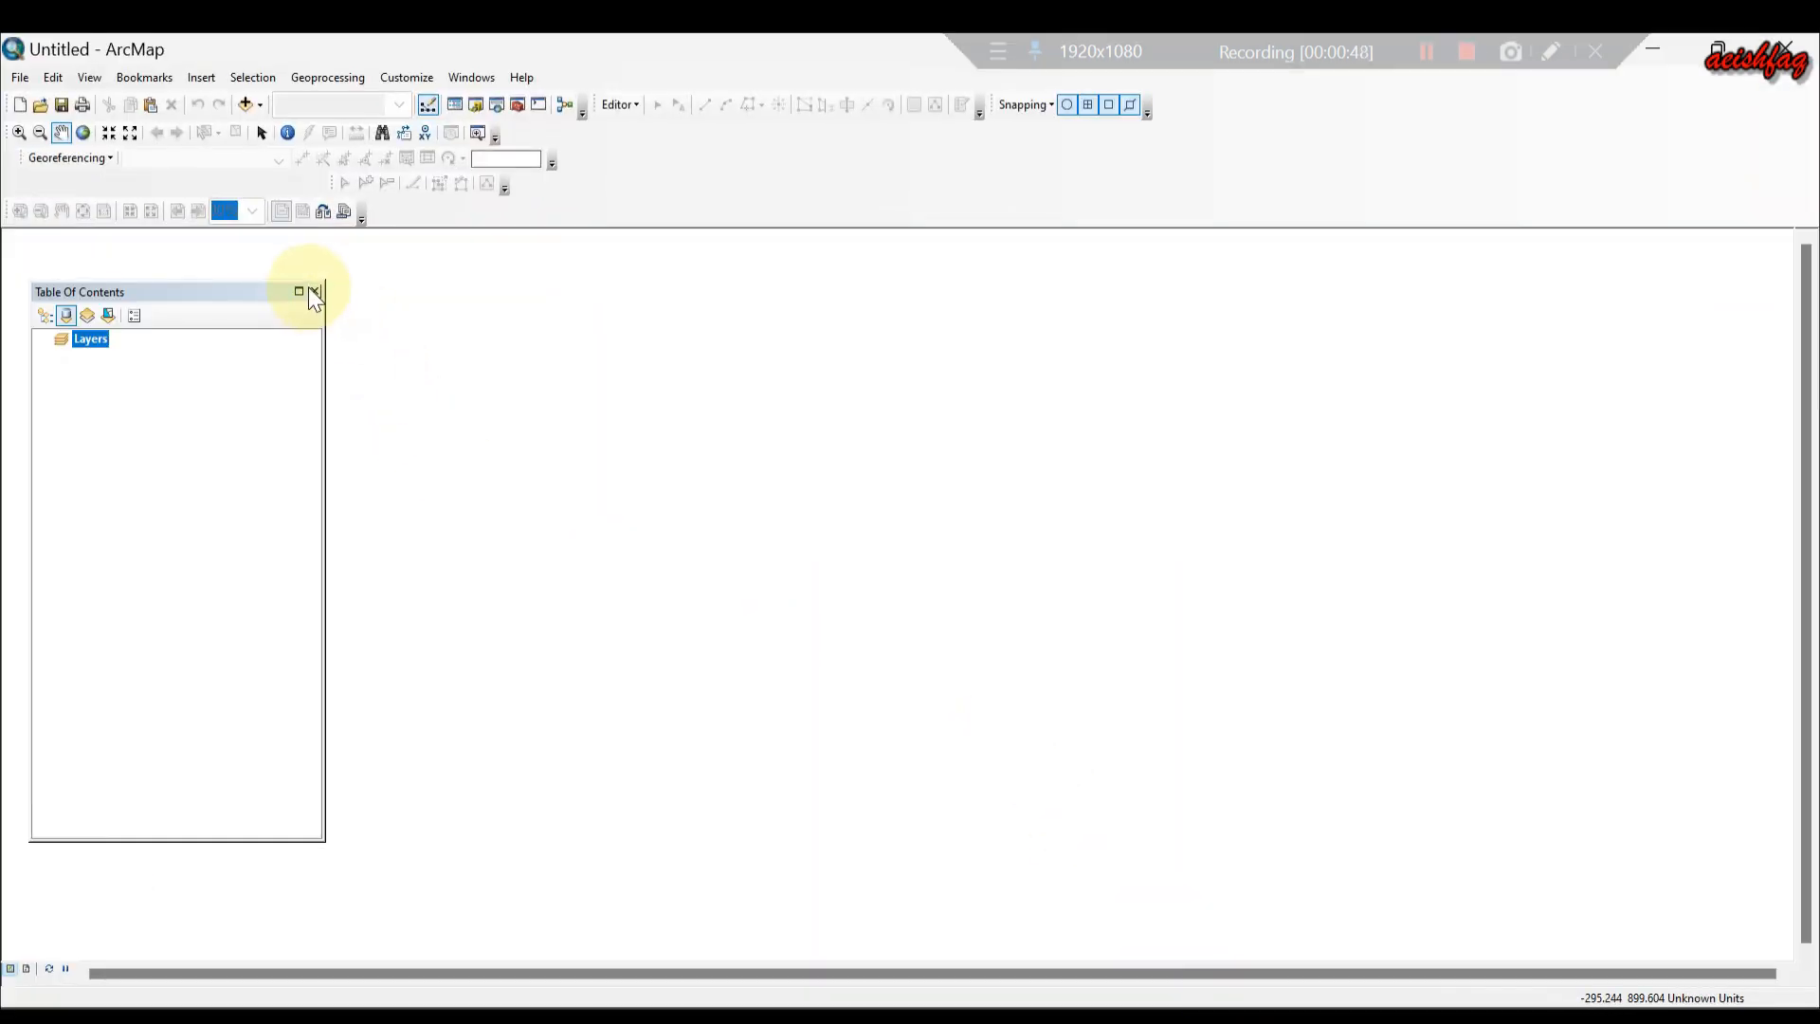
Close the Table Of Contents window and display it again.
{"action": "left_click", "coordinate": [314, 291]}
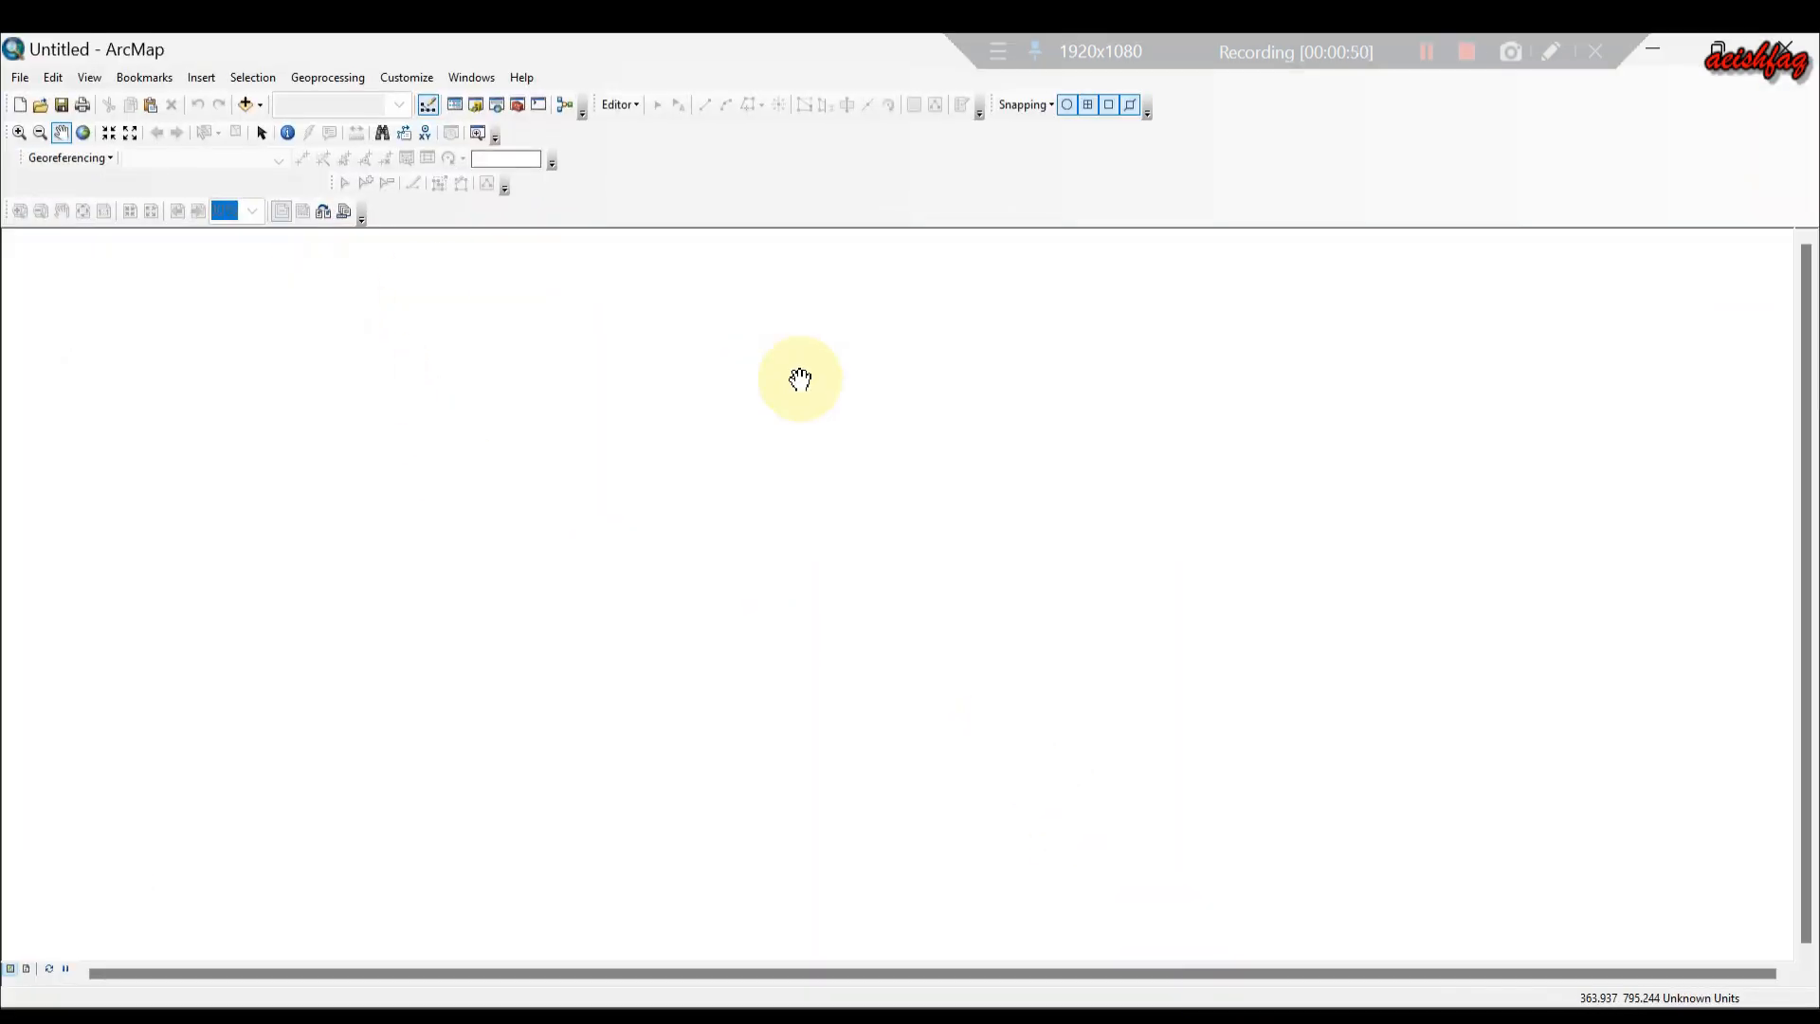
{"action": "left_click", "coordinate": [464, 81]}
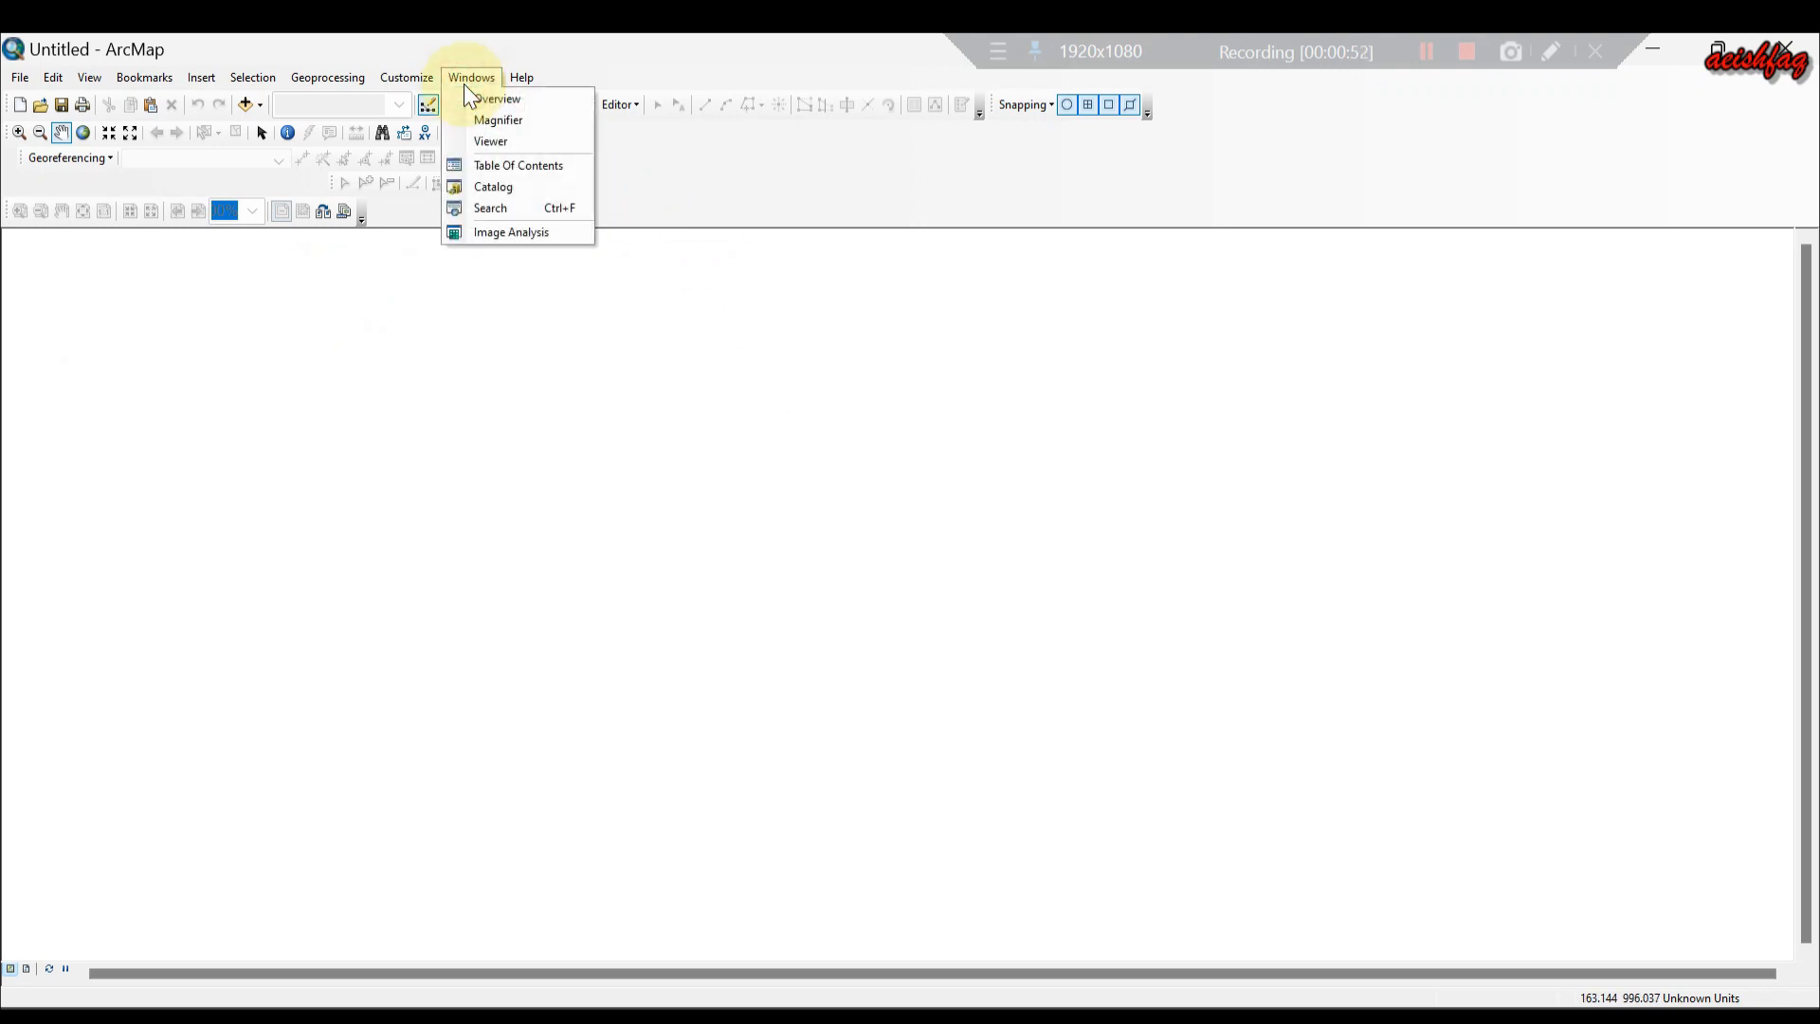
{"action": "left_click", "coordinate": [502, 166]}
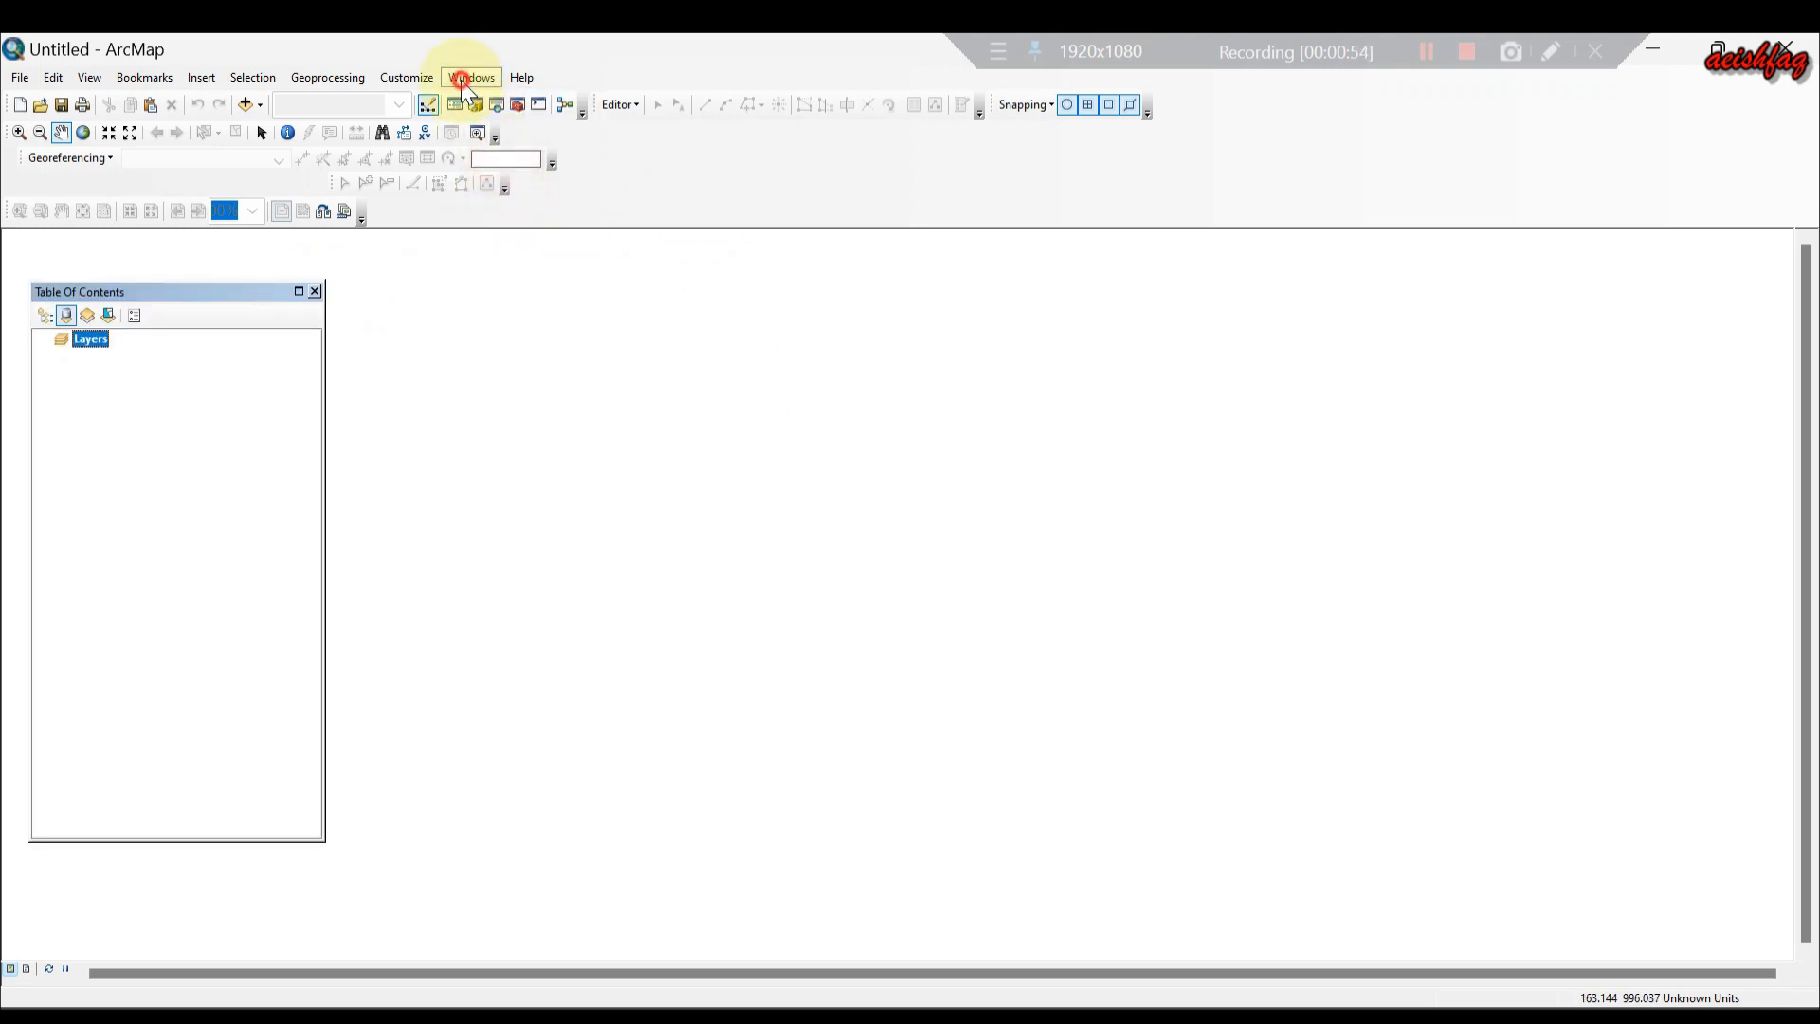
Open the Catalog window and move it clear of the toolbars and the middle of the map area.
{"action": "left_click", "coordinate": [465, 80]}
{"action": "left_click", "coordinate": [497, 178]}
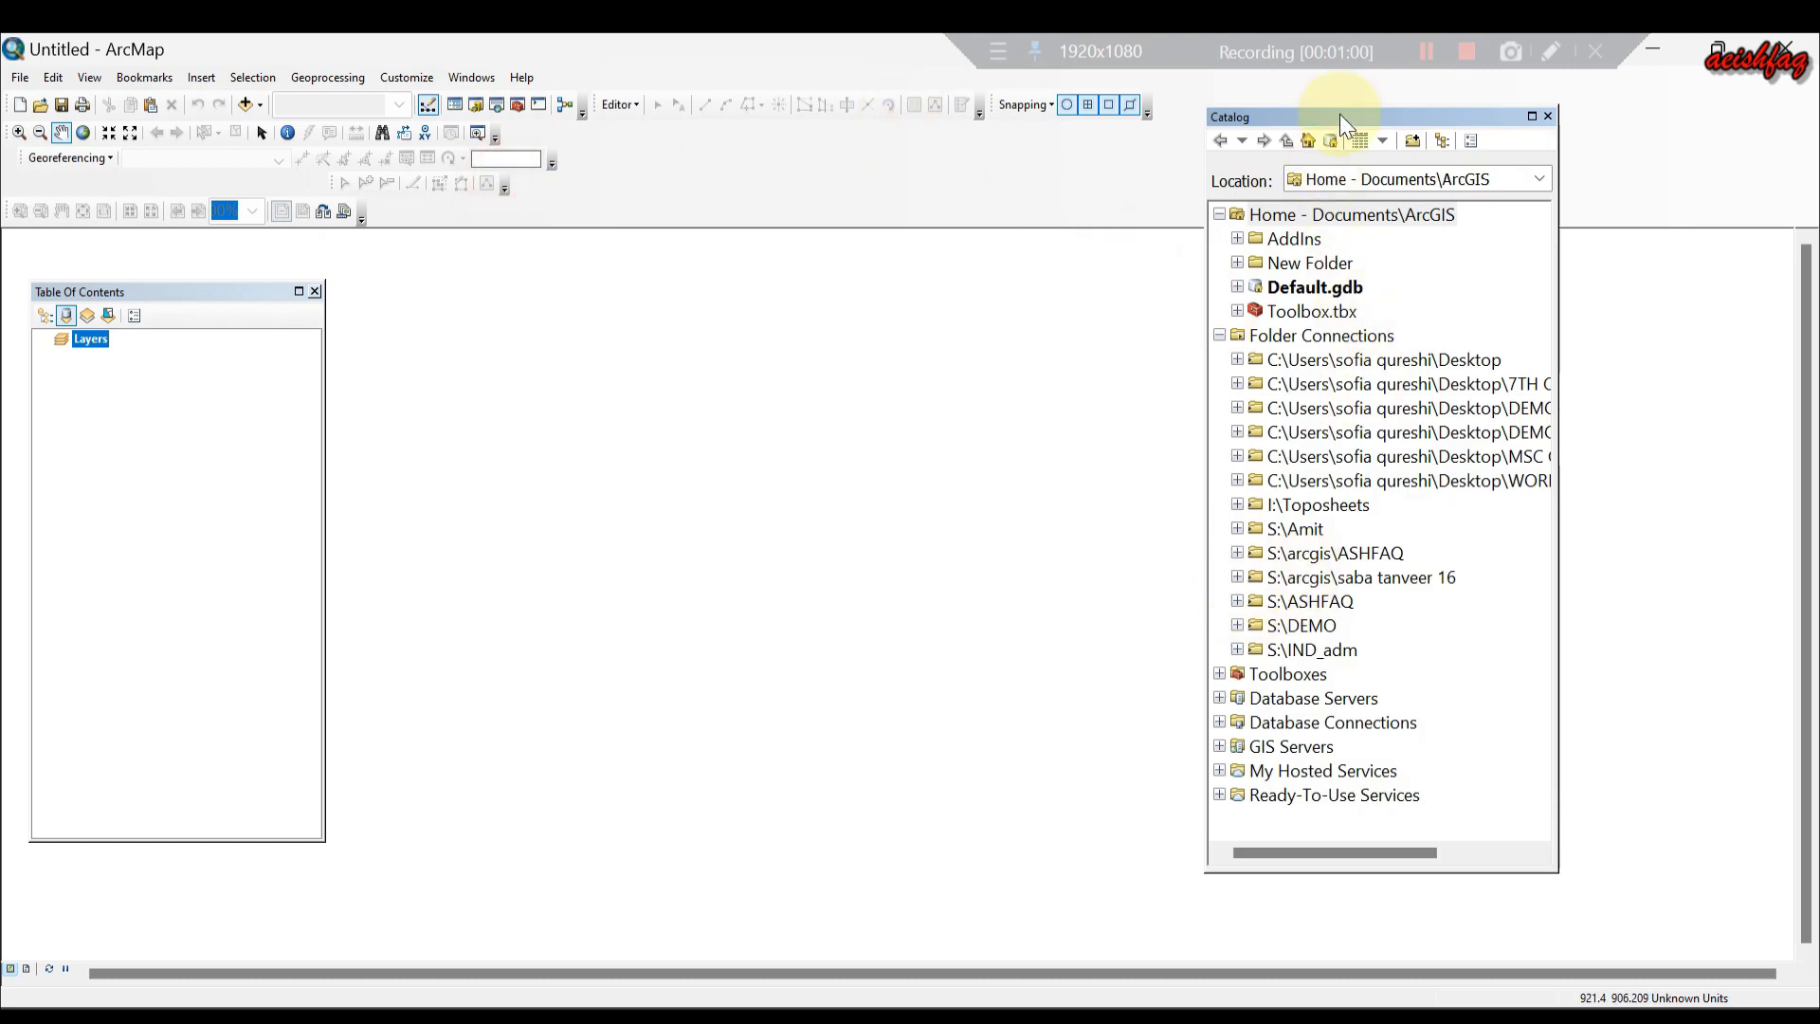
{"action": "left_click_drag", "start_coordinate": [1342, 125], "coordinate": [1564, 199]}
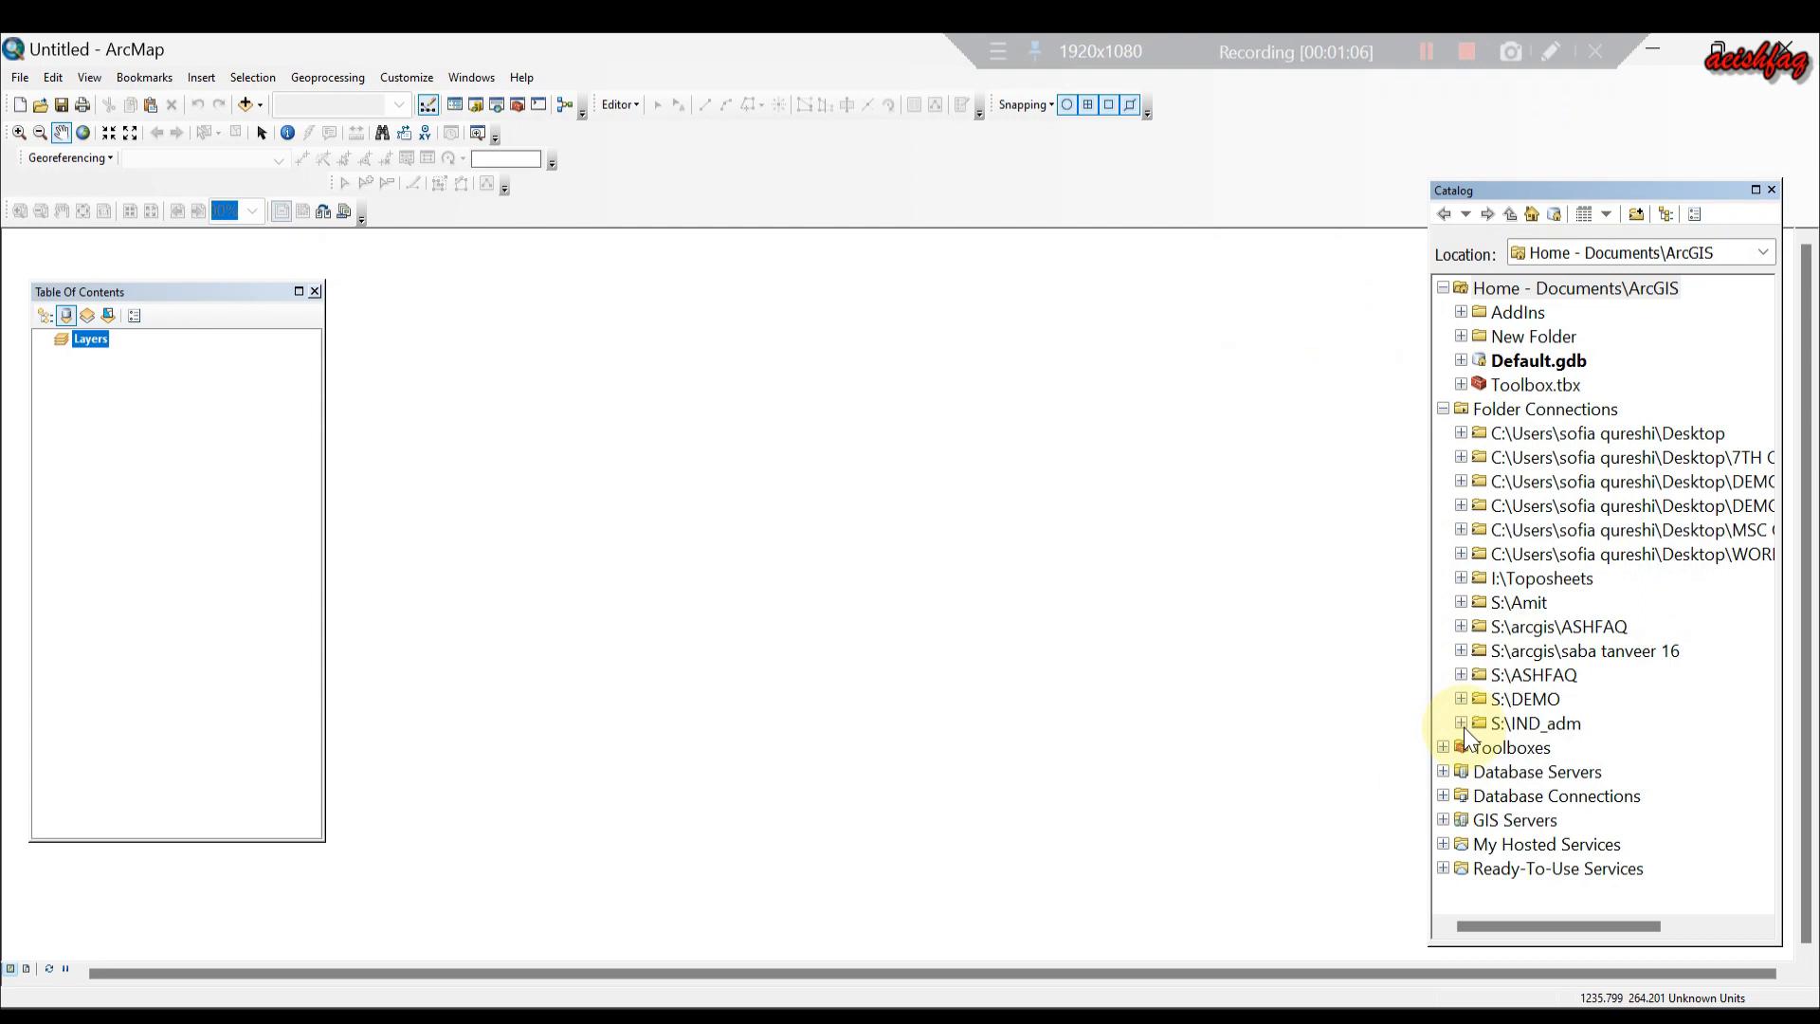
Add the raster indiageoref1.tif from S:\ASHFAQ\INDIA\georefmaps2023 to the map.
{"action": "left_click", "coordinate": [1461, 675]}
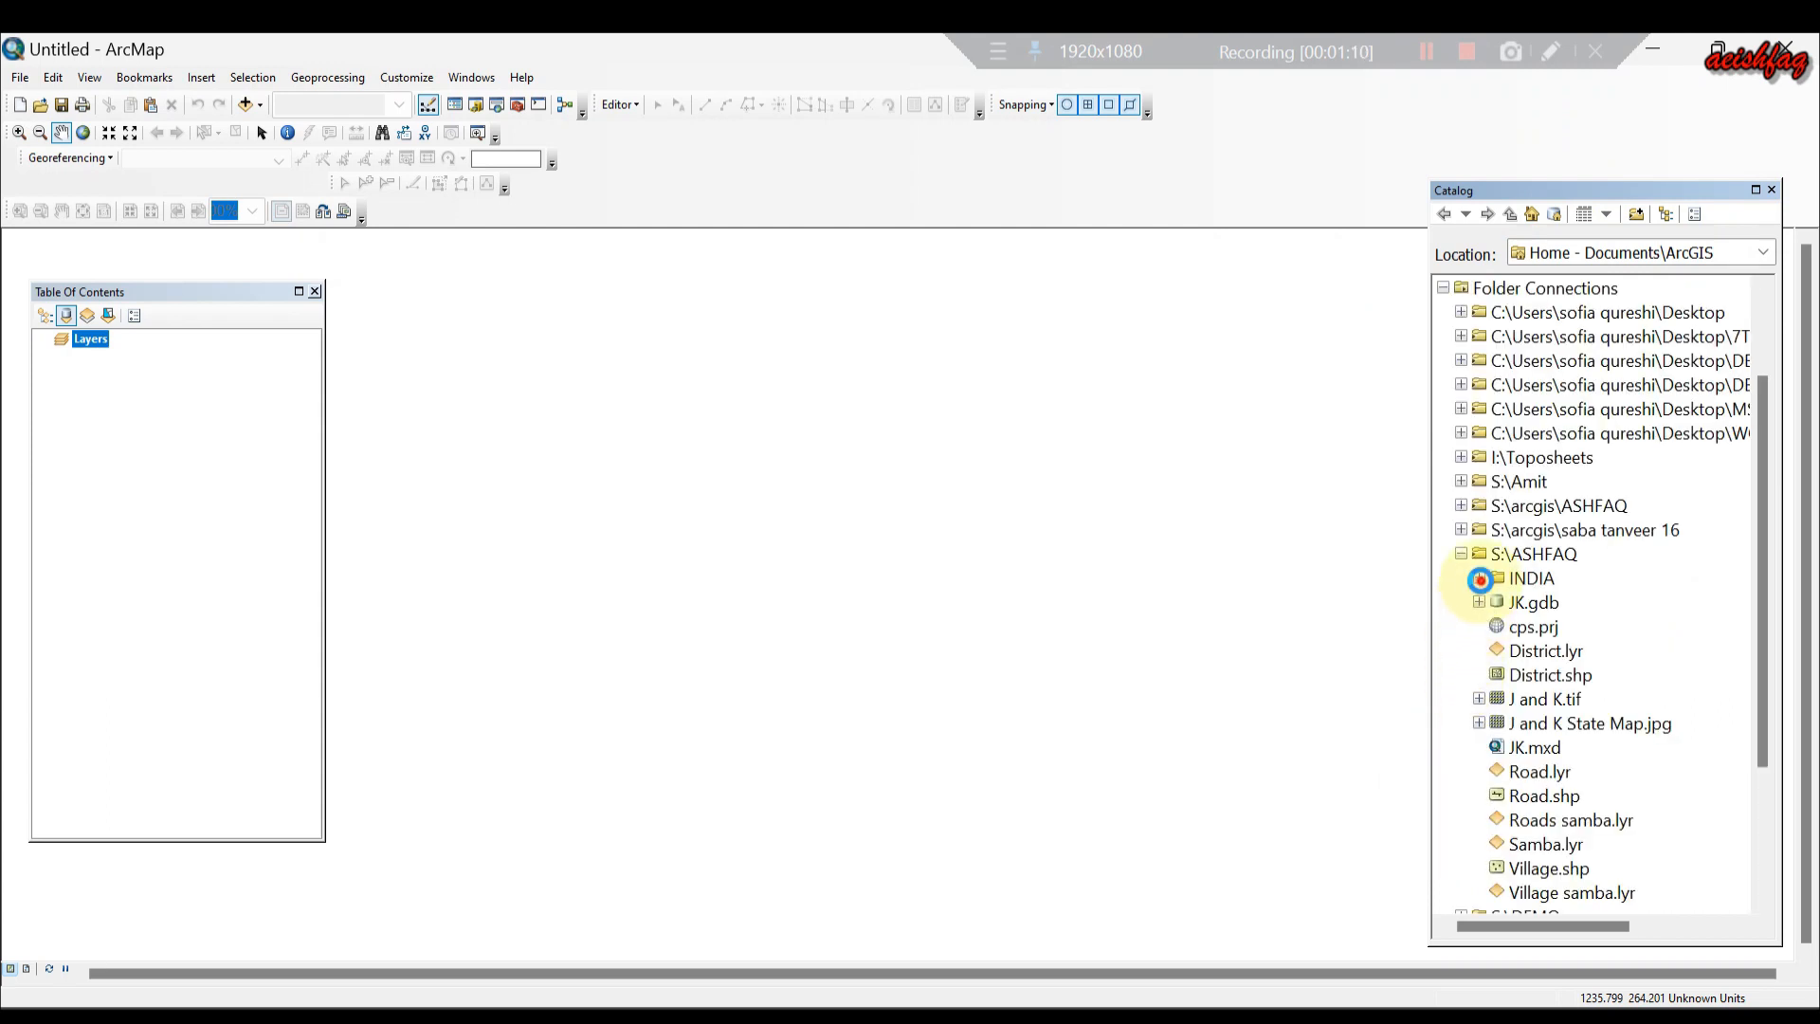
{"action": "left_click", "coordinate": [1479, 578]}
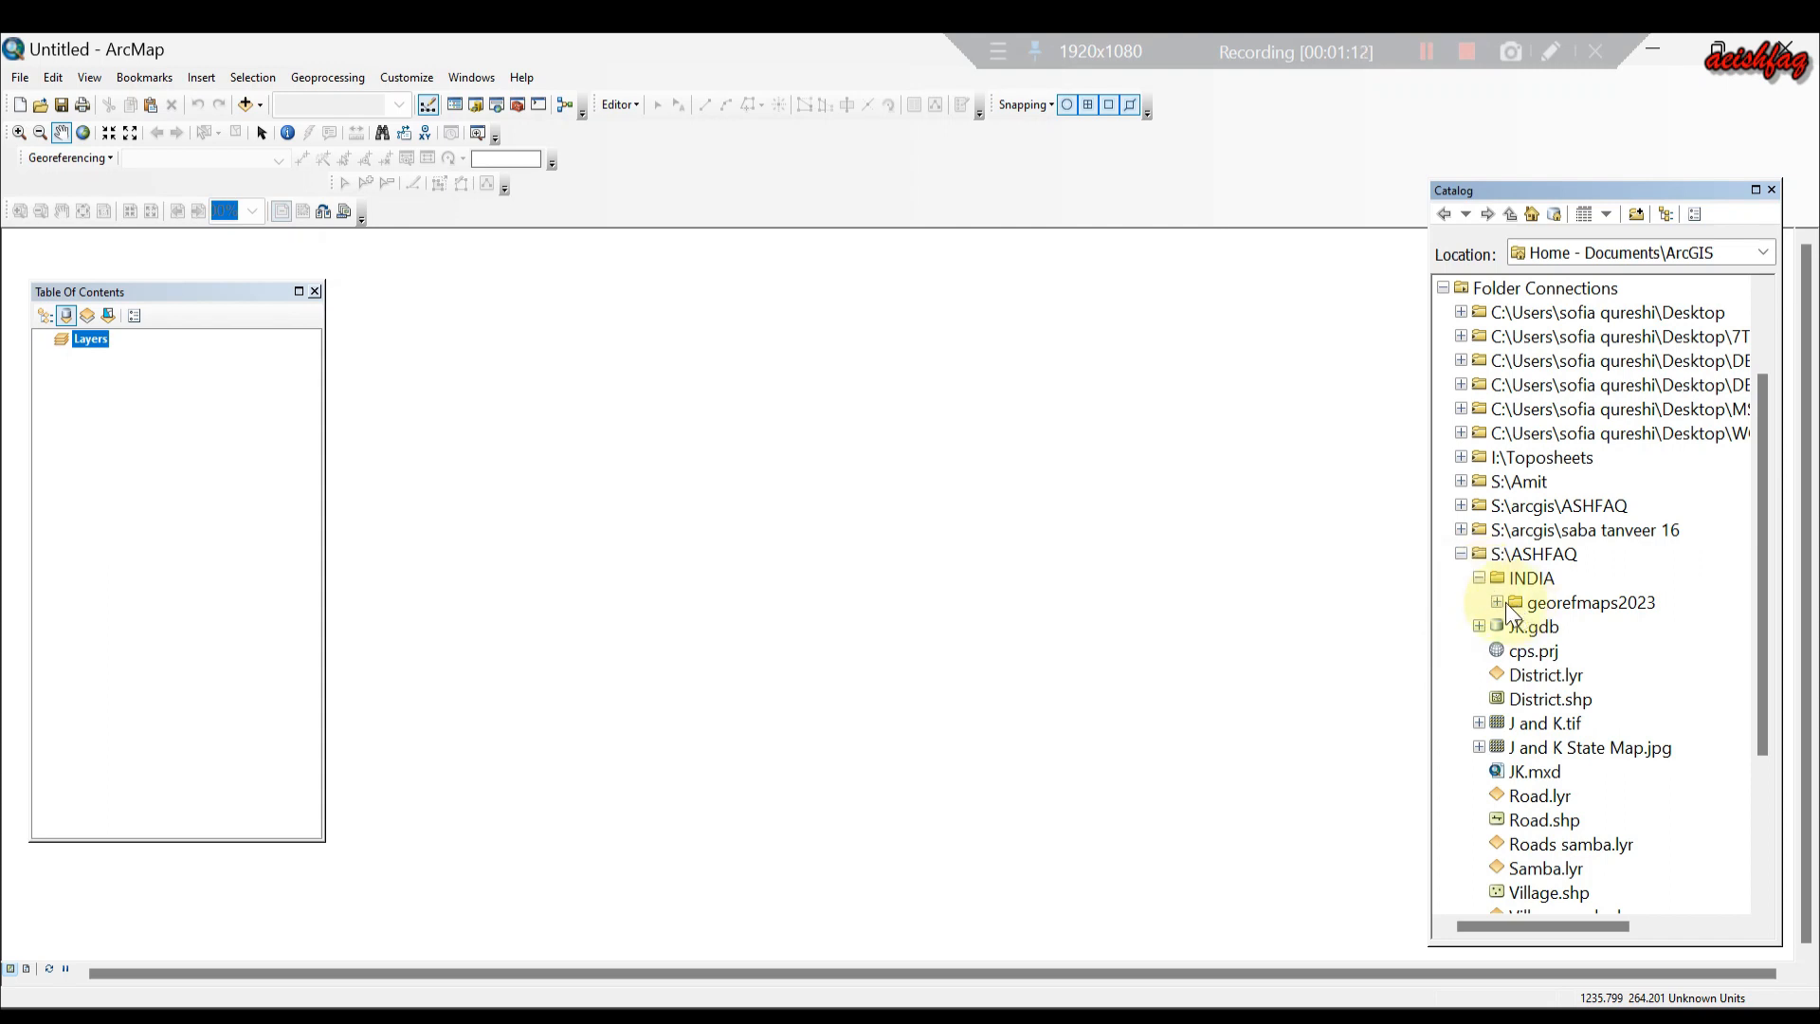
{"action": "left_click", "coordinate": [1499, 603]}
{"action": "left_click_drag", "start_coordinate": [1547, 654], "coordinate": [894, 495]}
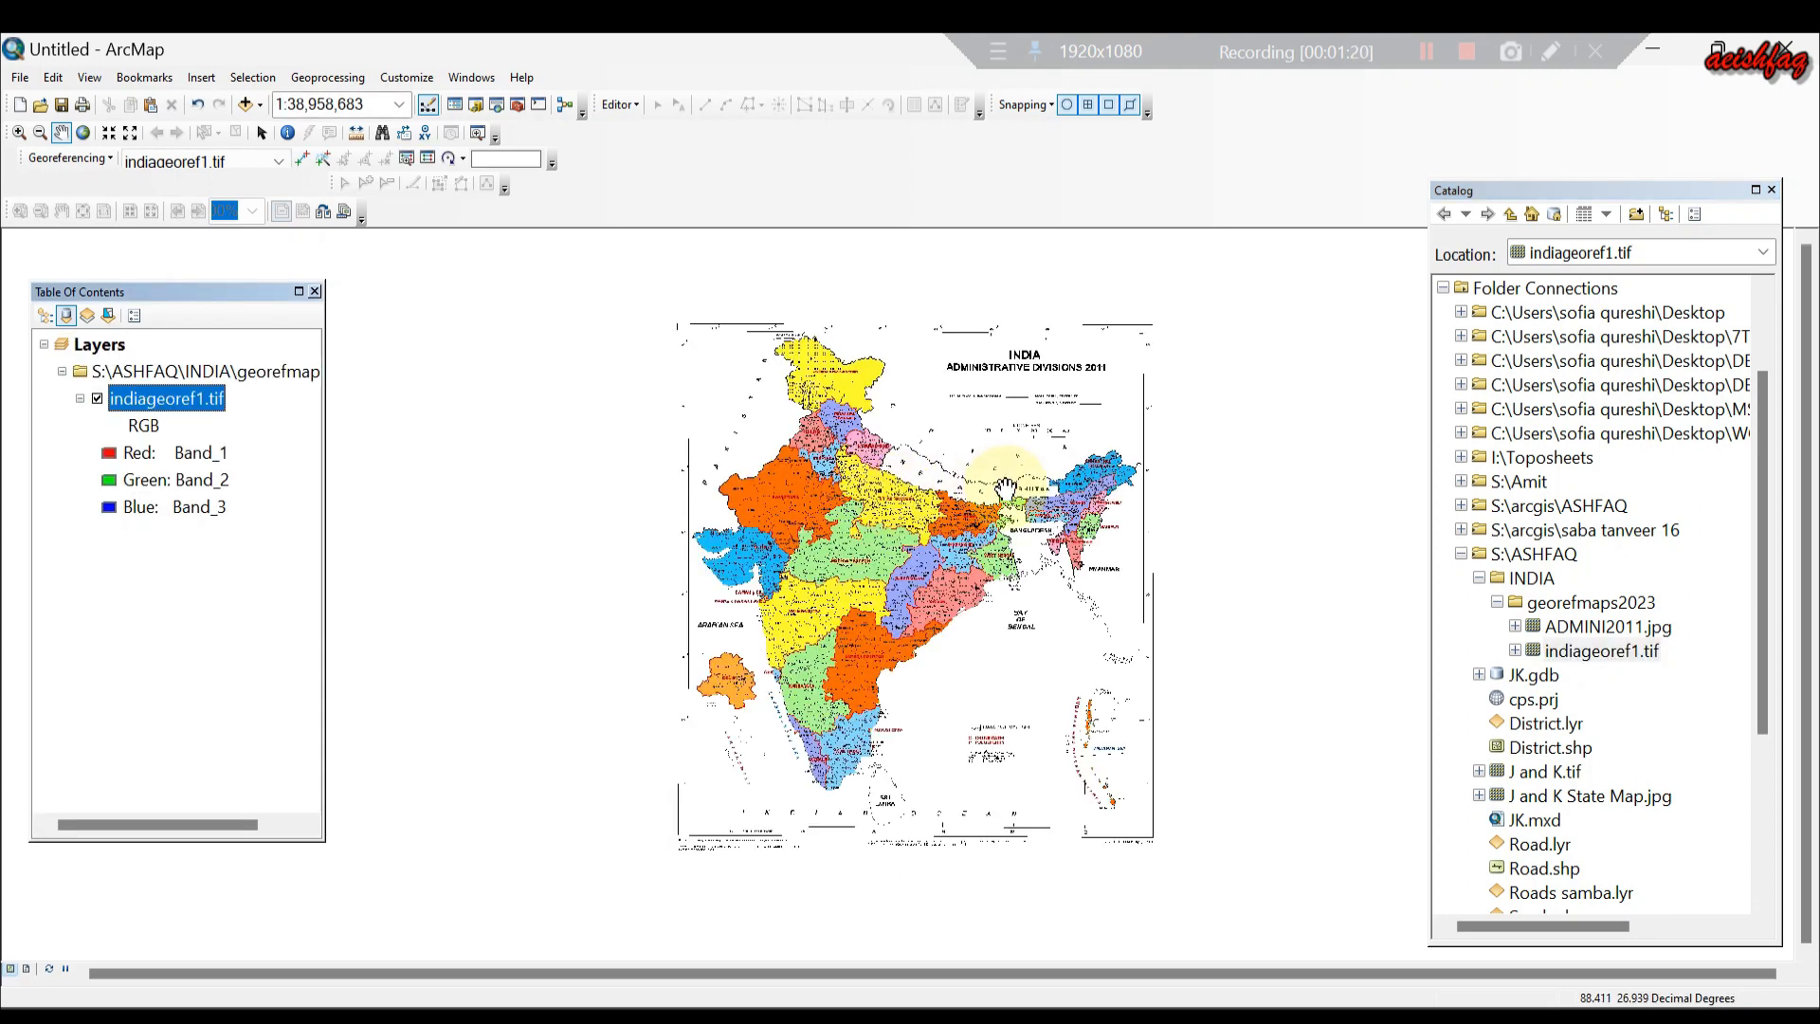
{"action": "scroll", "coordinate": [1005, 488], "scroll_direction": "up", "scroll_amount": 2}
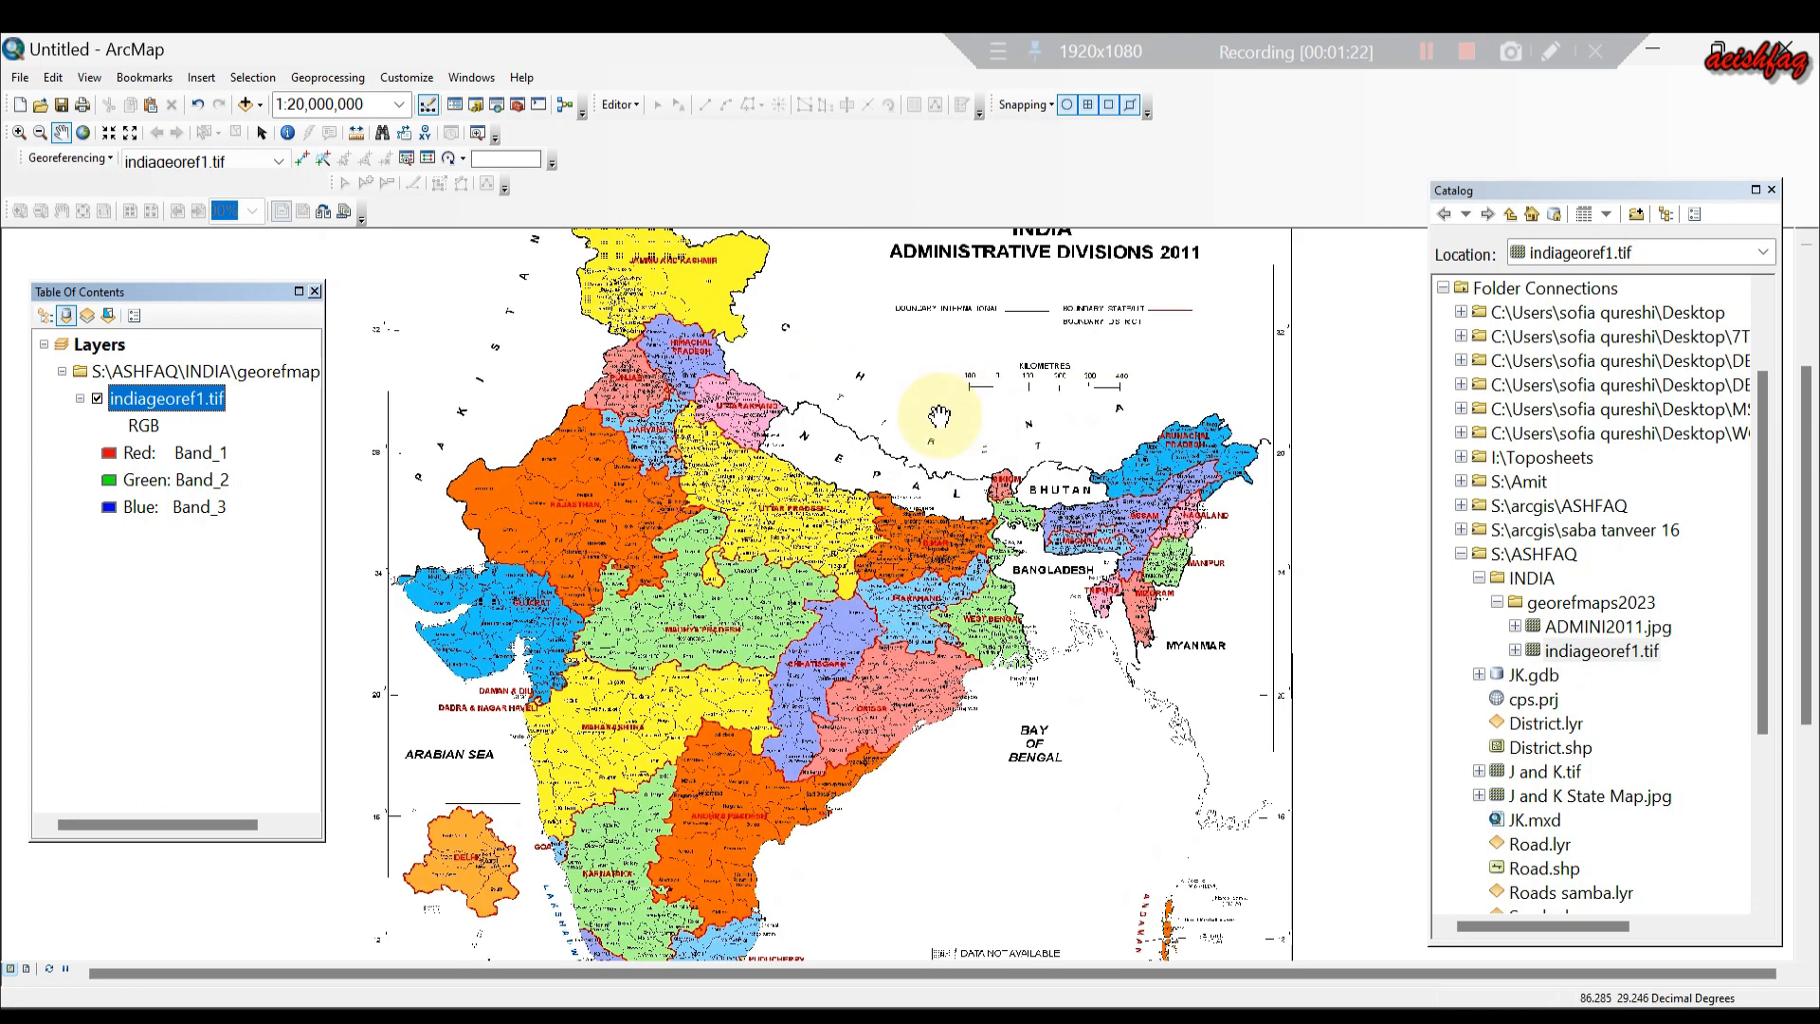
{"action": "mouse_move", "coordinate": [990, 484]}
{"action": "left_mouse_down"}
{"action": "mouse_move", "coordinate": [995, 516]}
{"action": "mouse_move", "coordinate": [917, 525]}
{"action": "mouse_move", "coordinate": [954, 453]}
{"action": "left_mouse_up"}
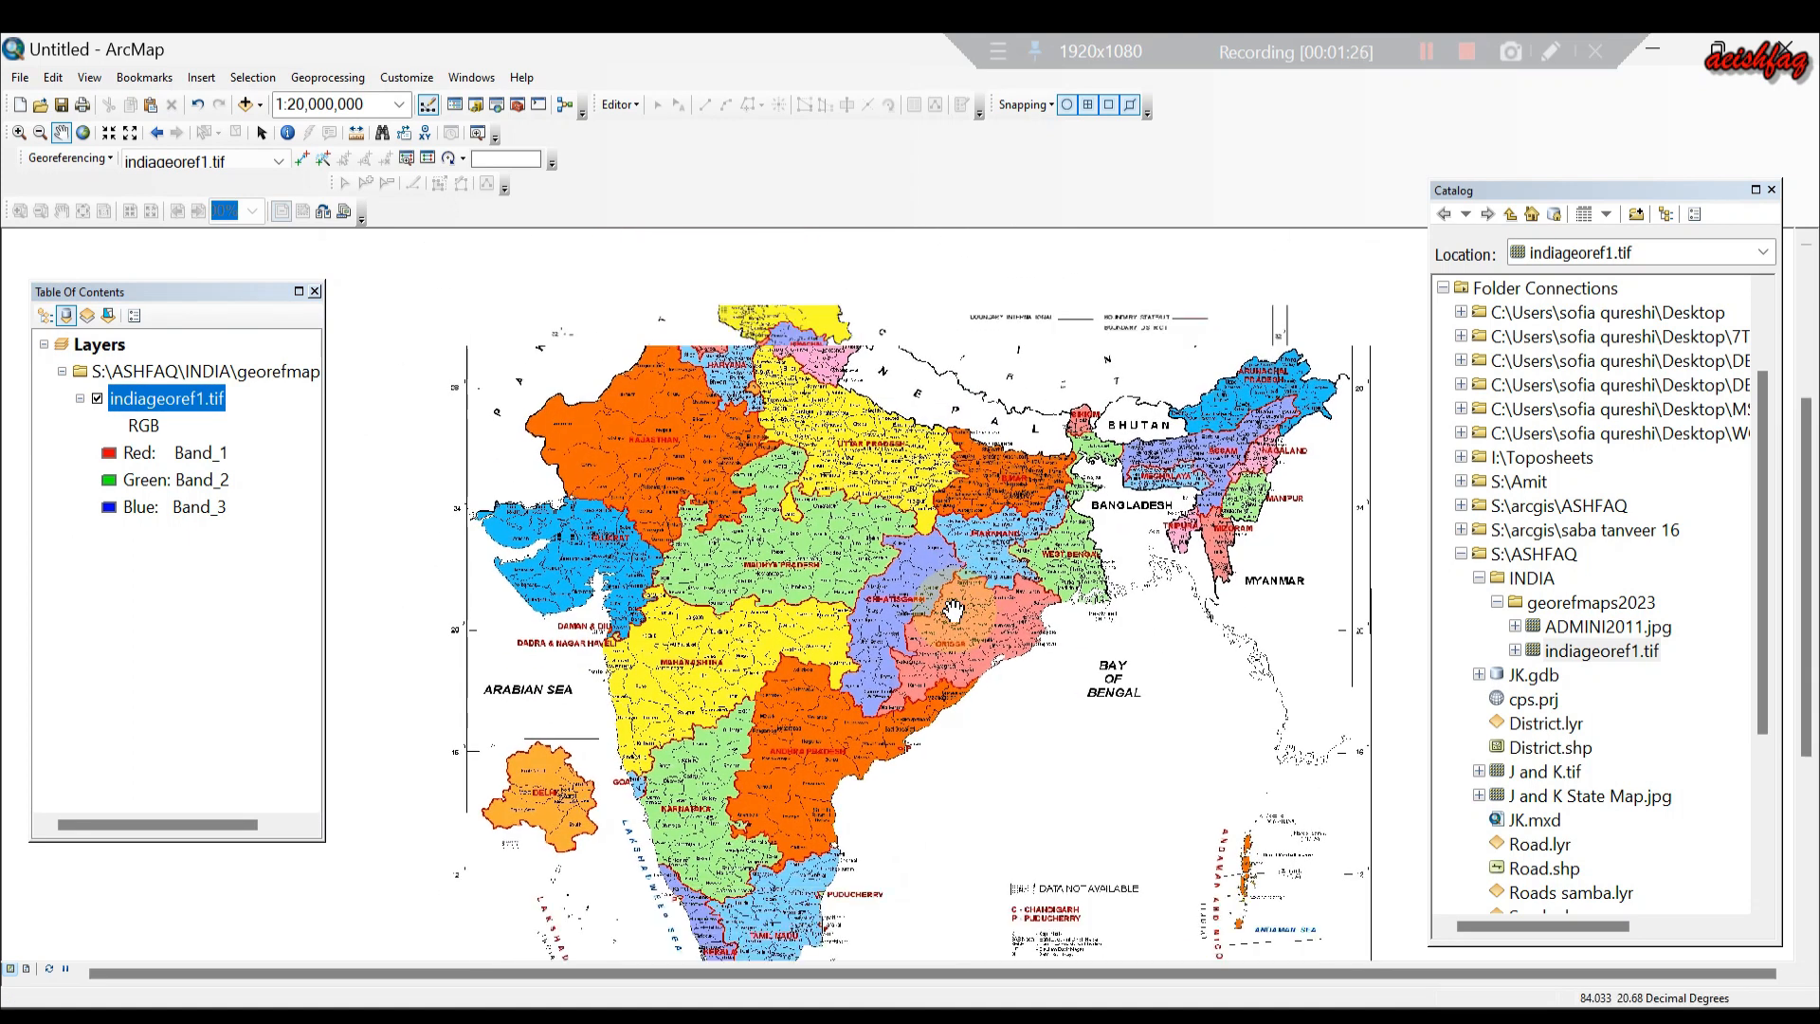
{"action": "scroll", "coordinate": [953, 611], "scroll_direction": "down", "scroll_amount": 2}
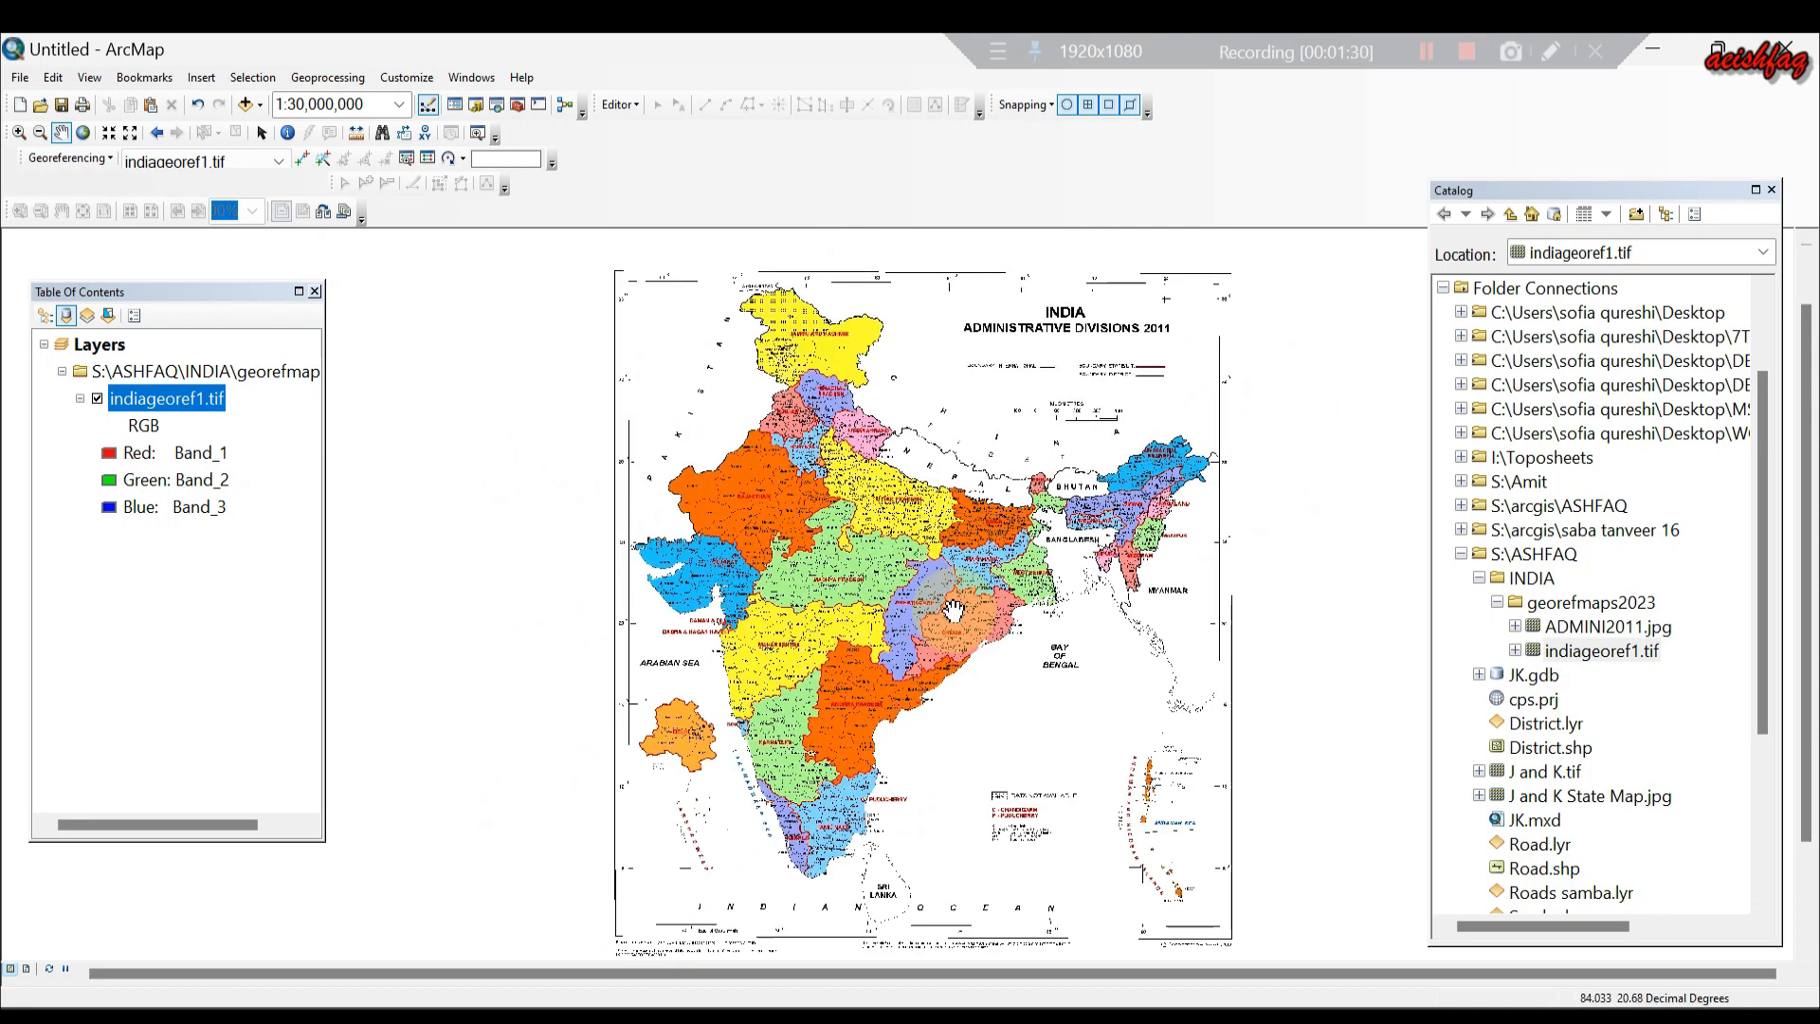
{"action": "left_click_drag", "start_coordinate": [952, 611], "coordinate": [929, 595]}
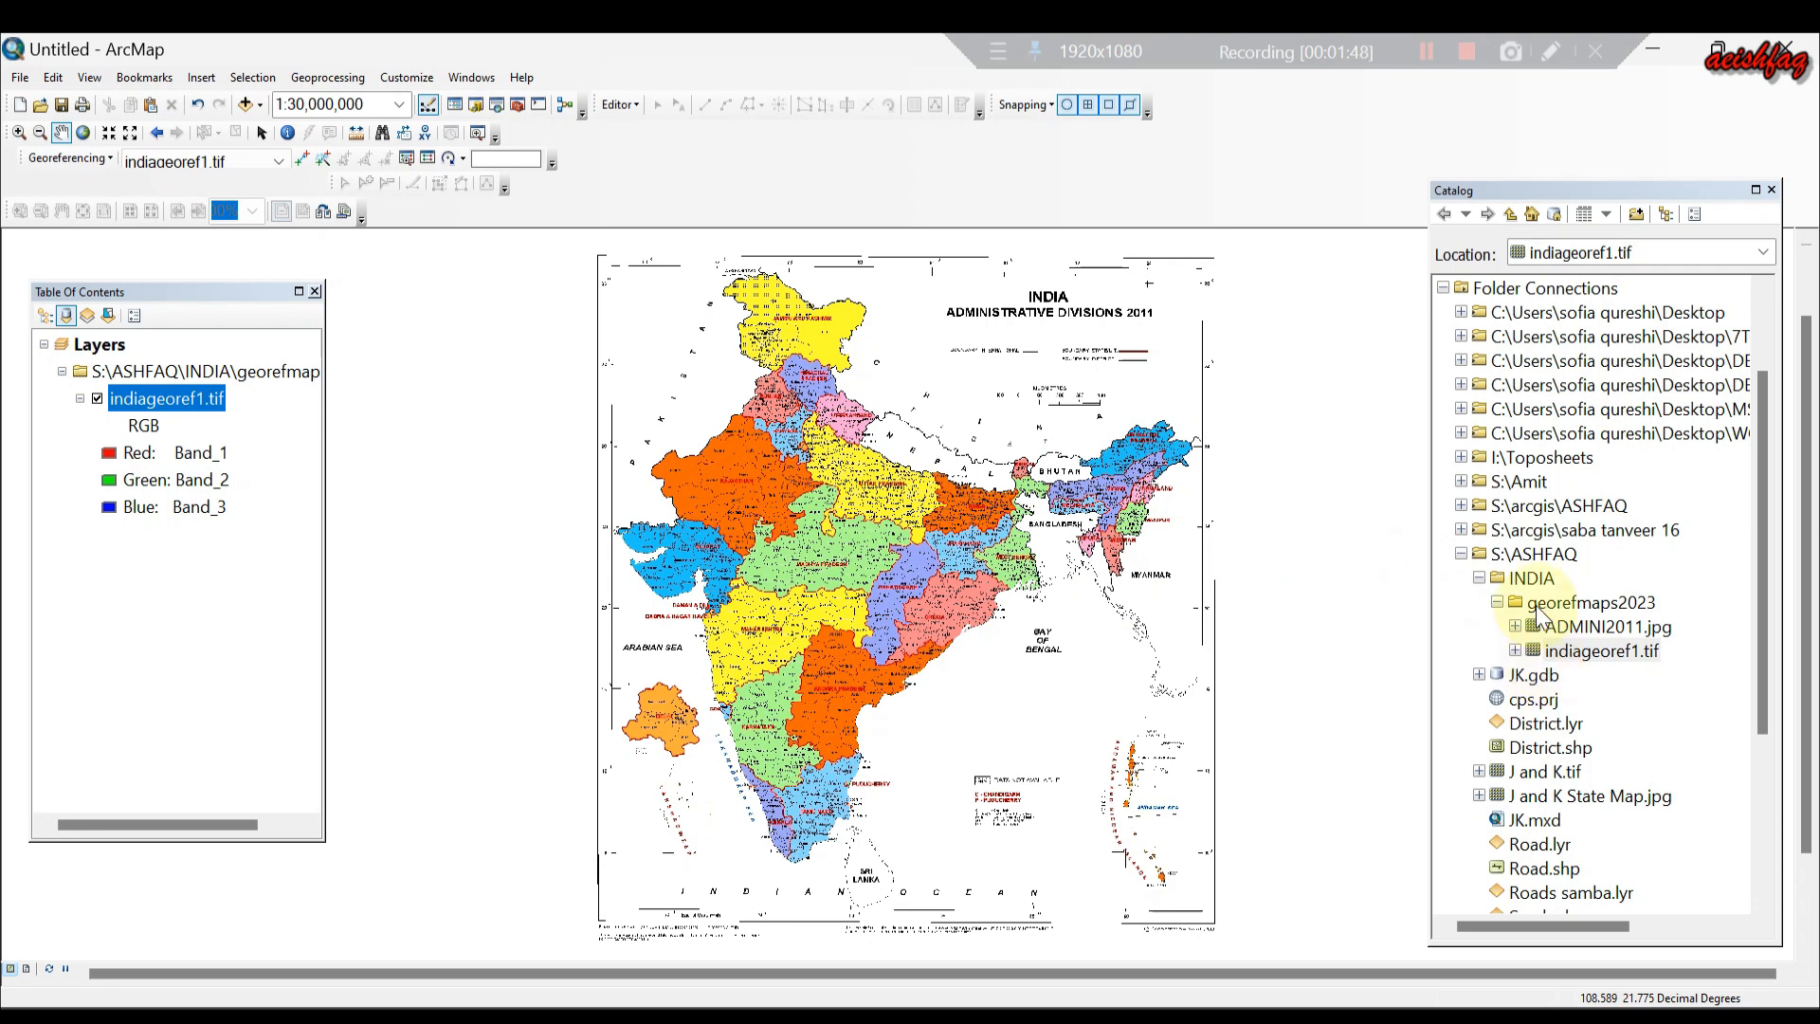
Create a new file geodatabase in the INDIA folder and name it Uttarakhand.gdb.
{"action": "left_click", "coordinate": [1532, 578]}
{"action": "right_click", "coordinate": [1532, 578]}
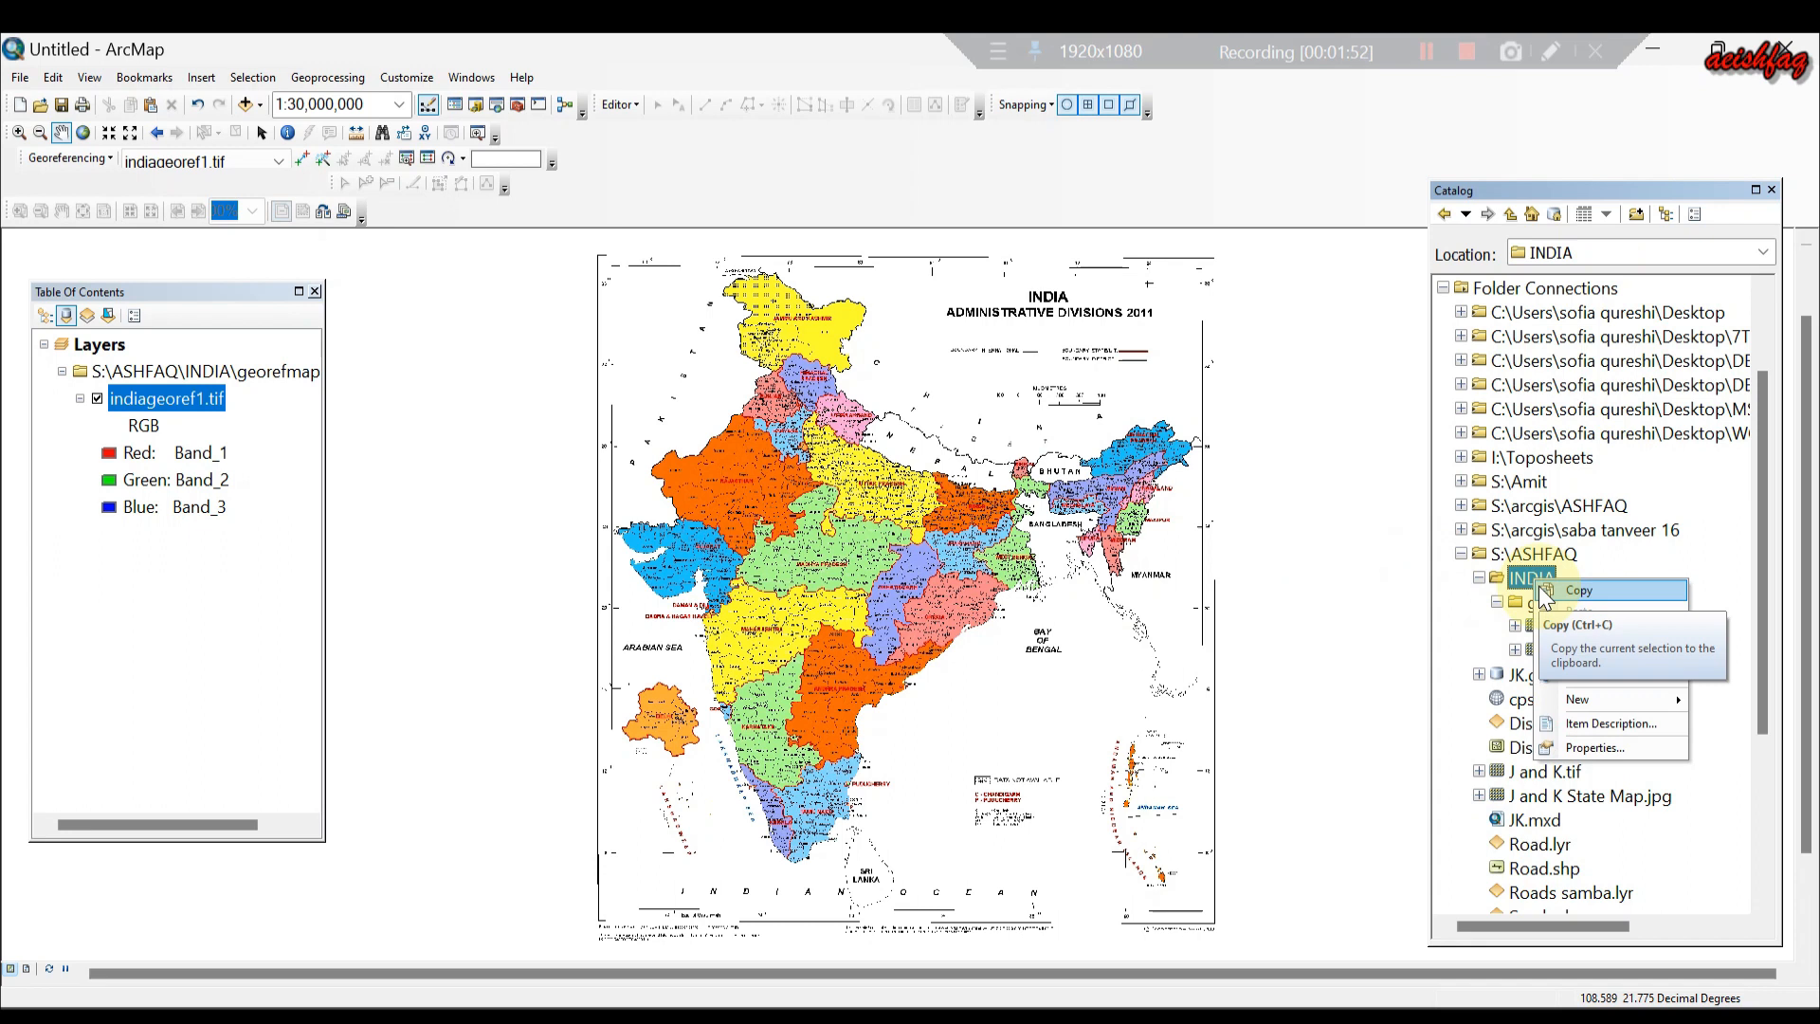
{"action": "mouse_move", "coordinate": [1582, 706]}
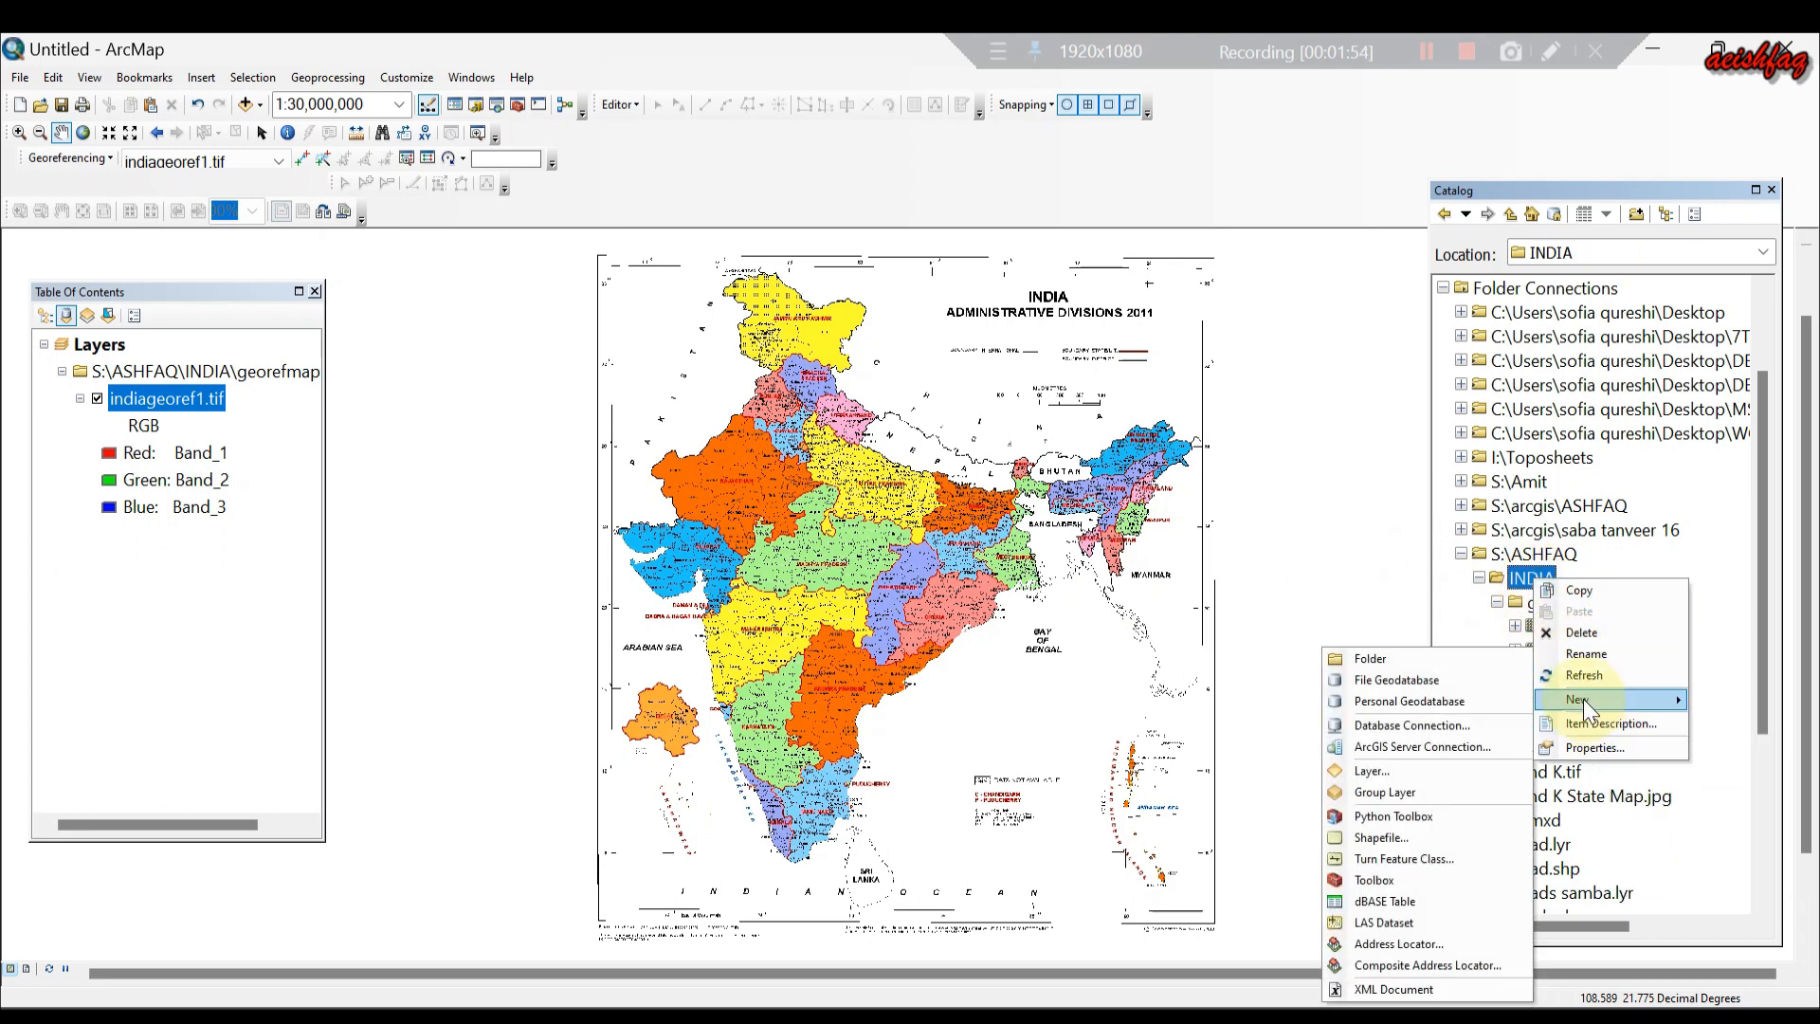
{"action": "left_click", "coordinate": [1411, 683]}
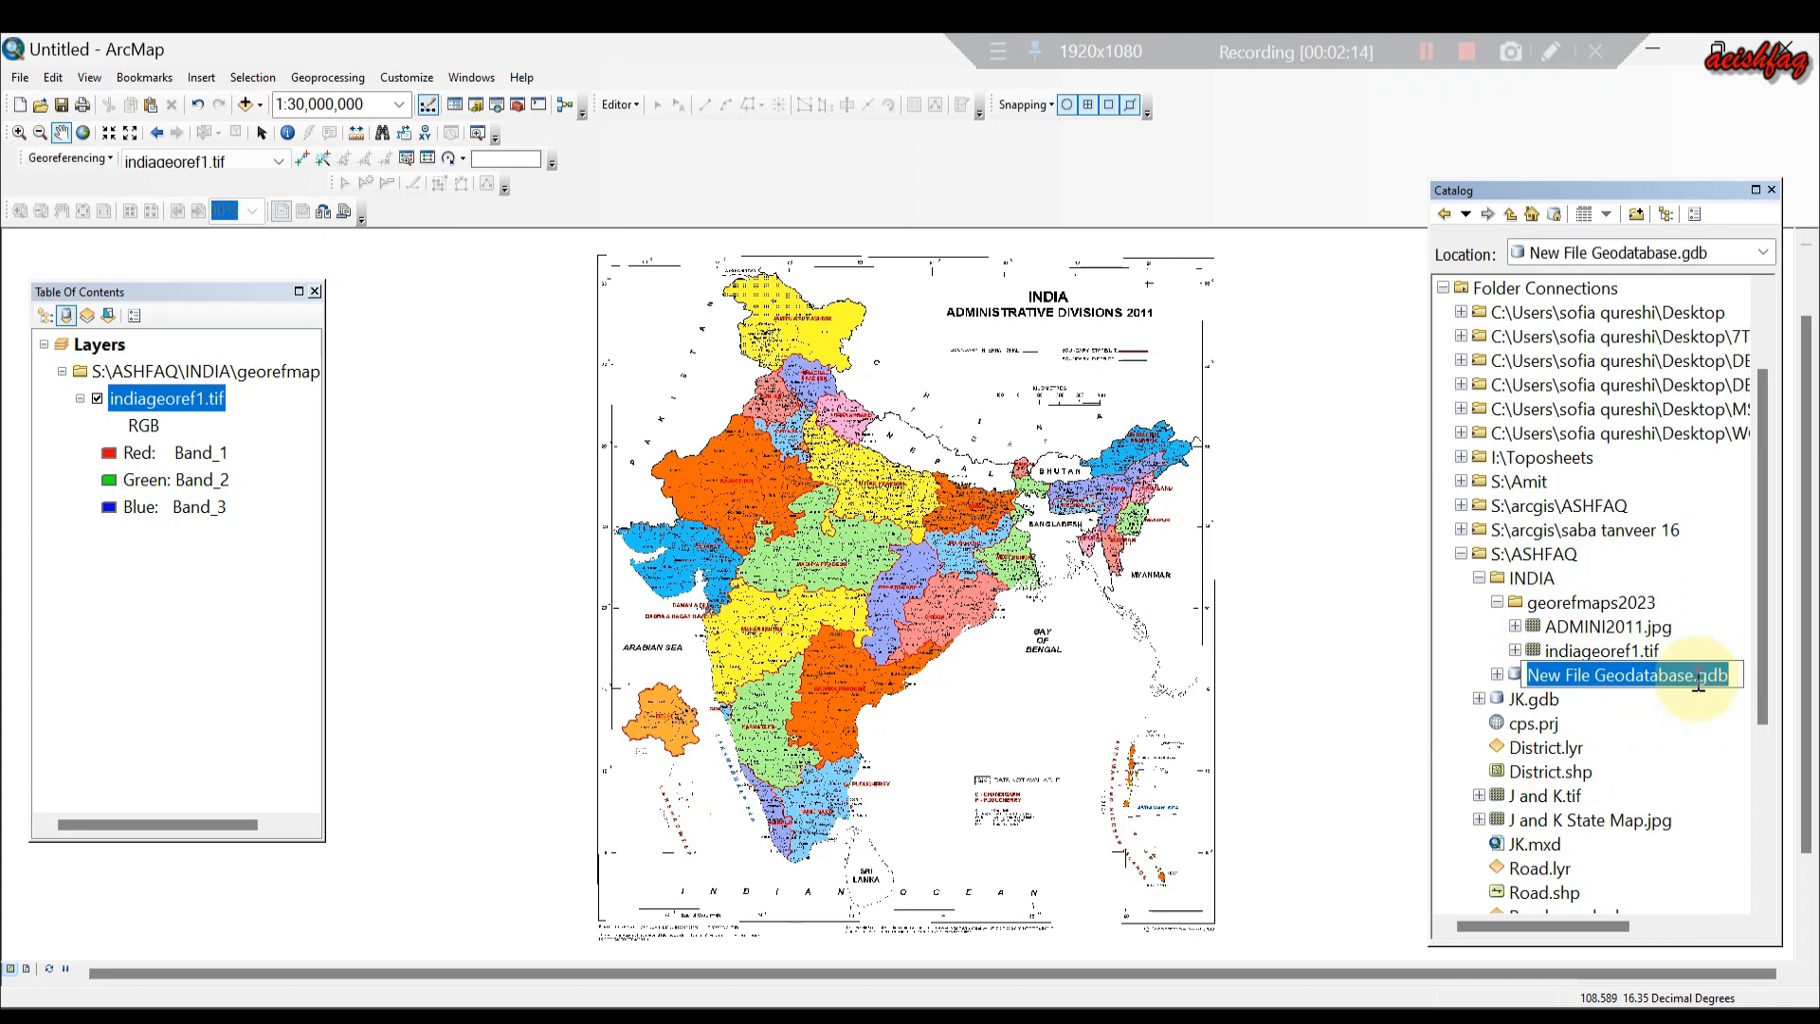
{"action": "left_click_drag", "start_coordinate": [1694, 677], "coordinate": [1528, 679]}
{"action": "right_click", "coordinate": [1542, 679]}
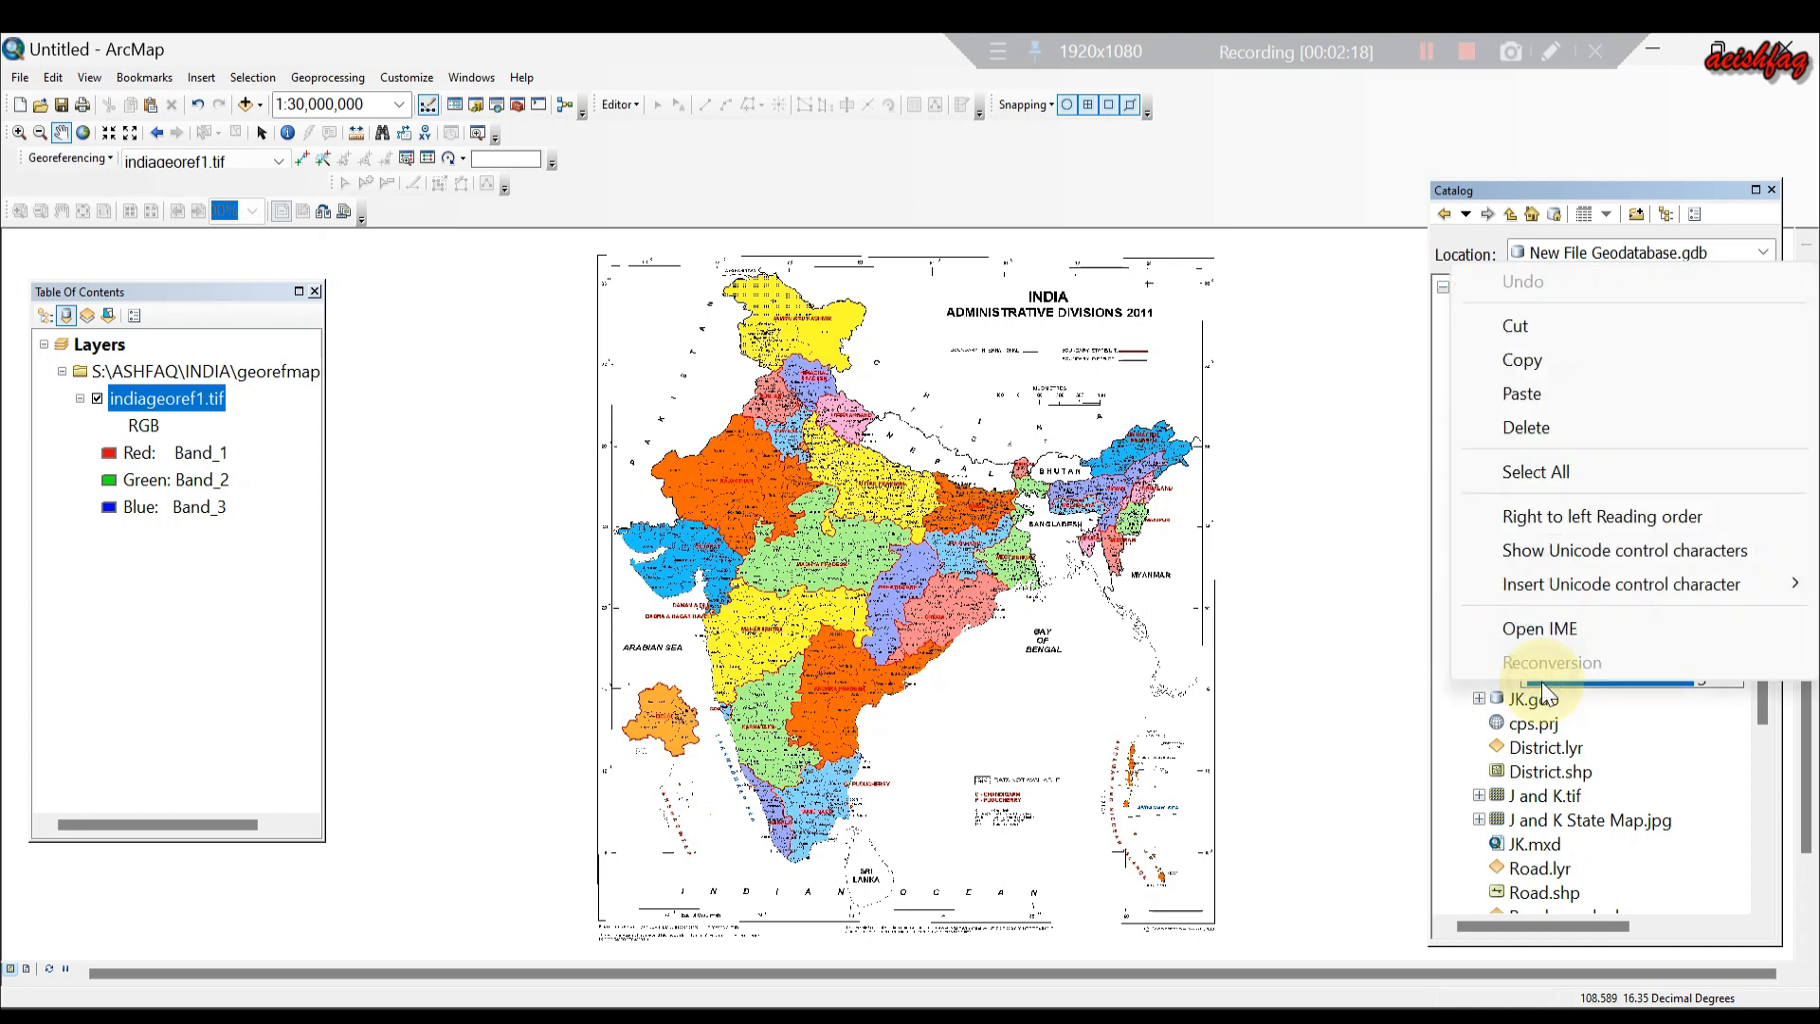
{"action": "left_click", "coordinate": [1520, 402]}
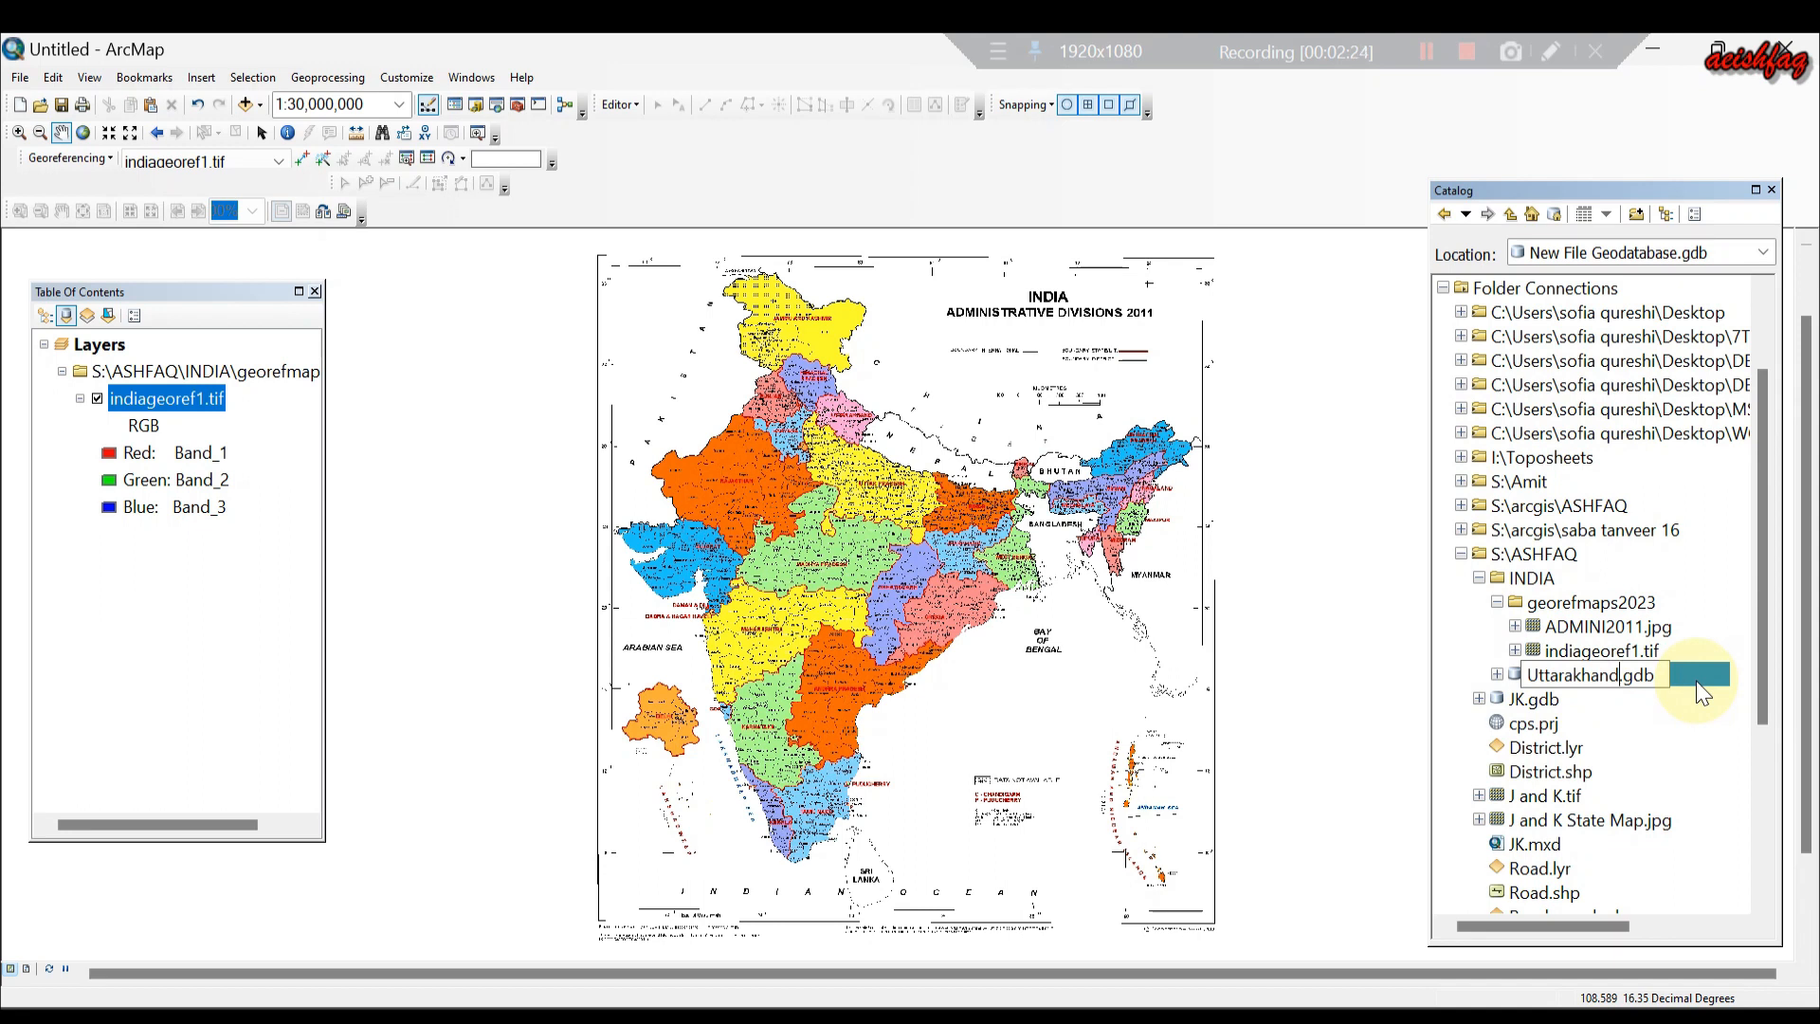
{"action": "key", "text": "Return"}
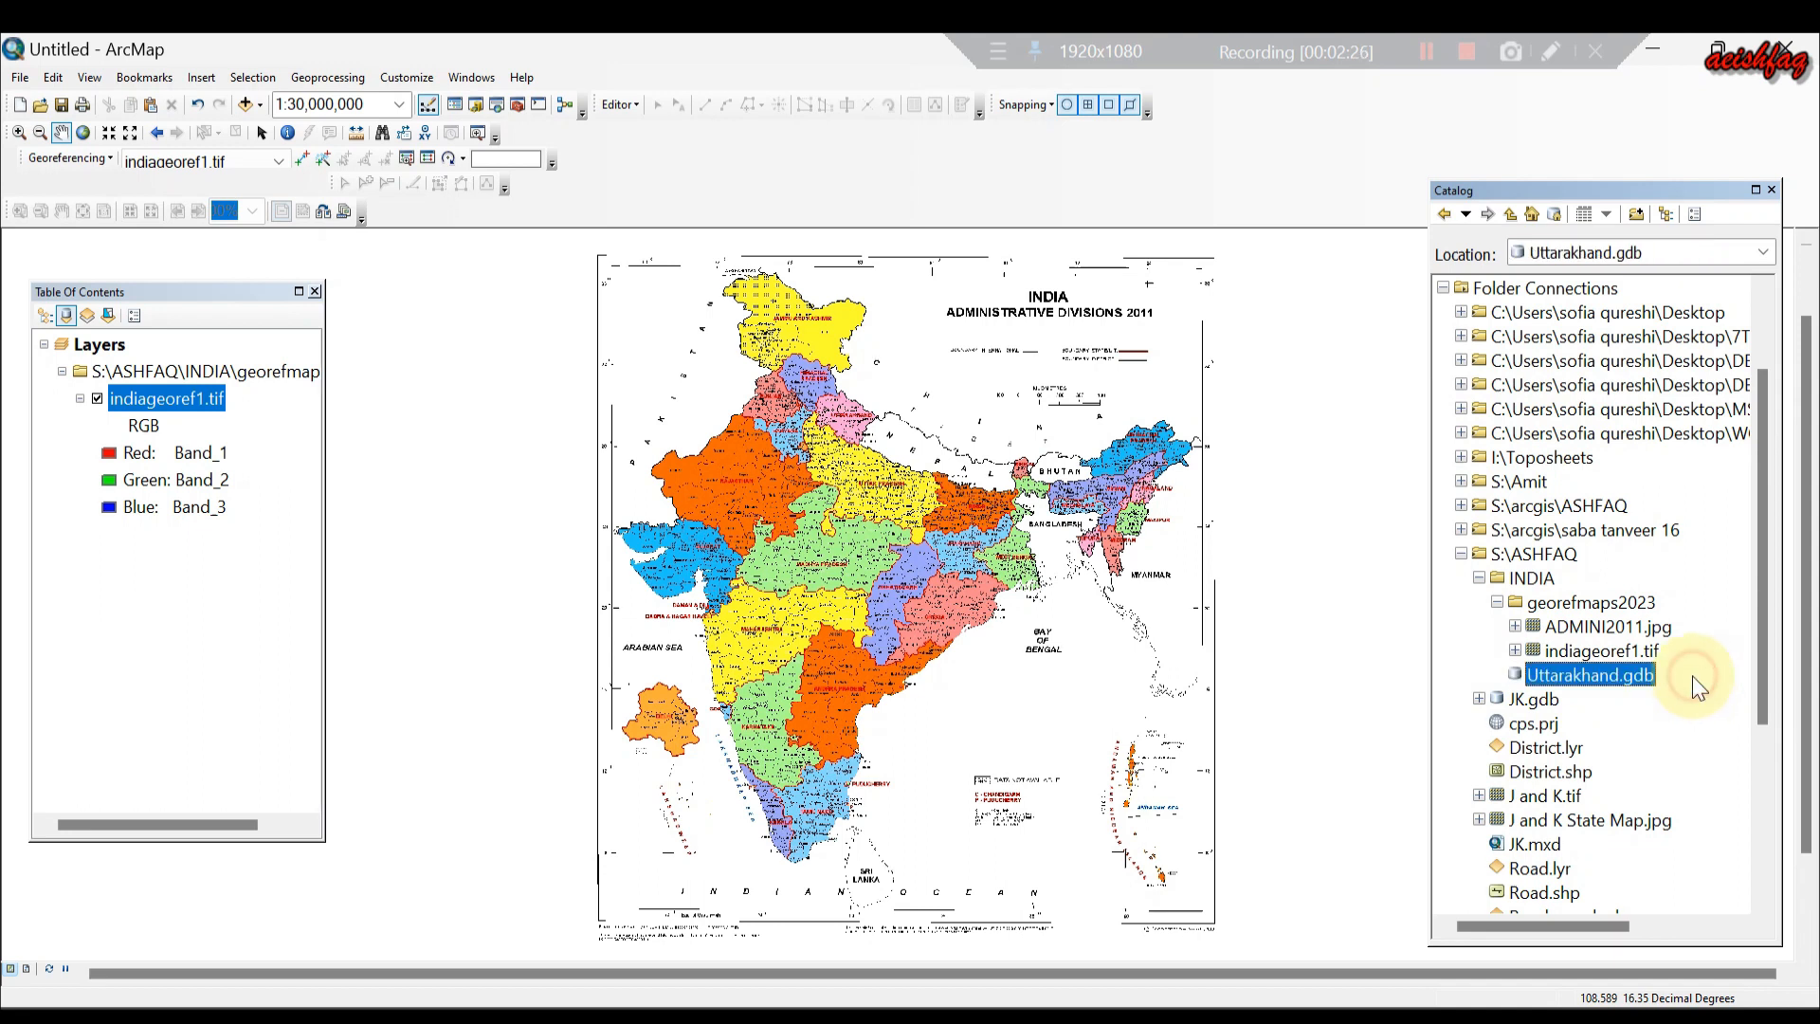
Start a new feature dataset inside Uttarakhand.gdb and name it Uttarakhand.
{"action": "left_click", "coordinate": [1592, 675]}
{"action": "left_click", "coordinate": [1698, 691]}
{"action": "left_click", "coordinate": [1517, 679]}
{"action": "right_click", "coordinate": [1559, 673]}
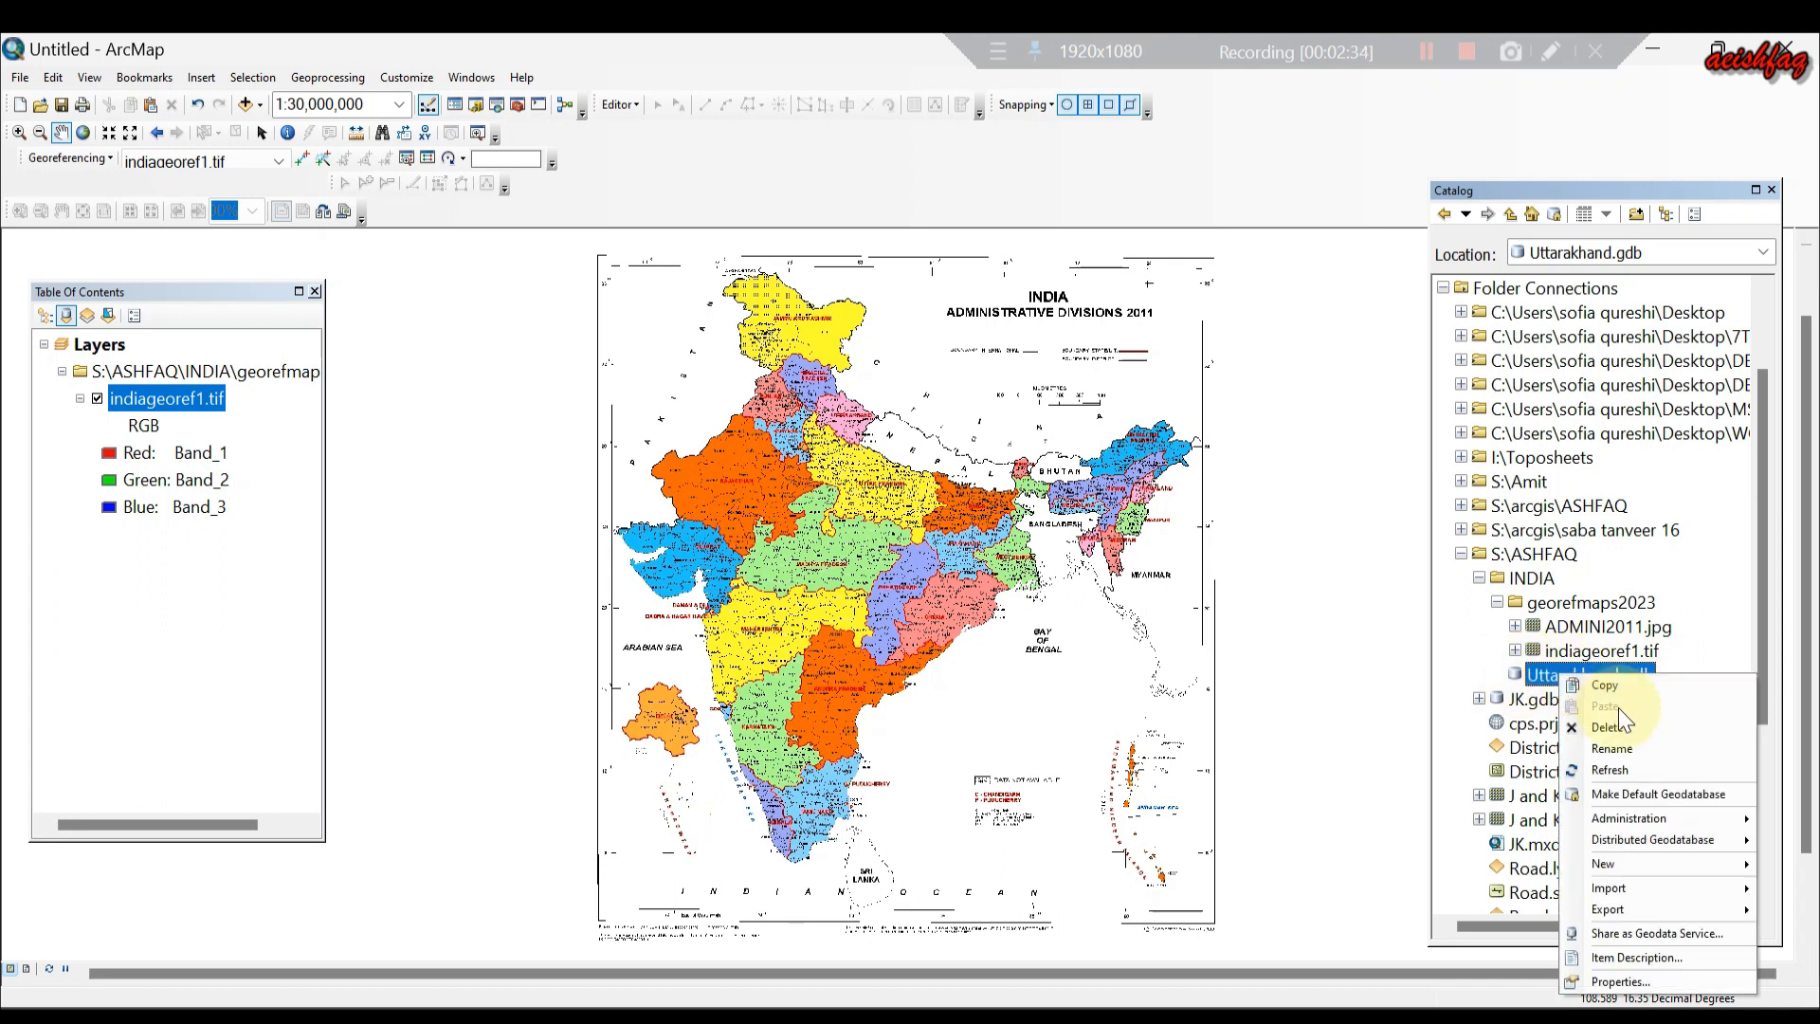
{"action": "mouse_move", "coordinate": [1635, 865]}
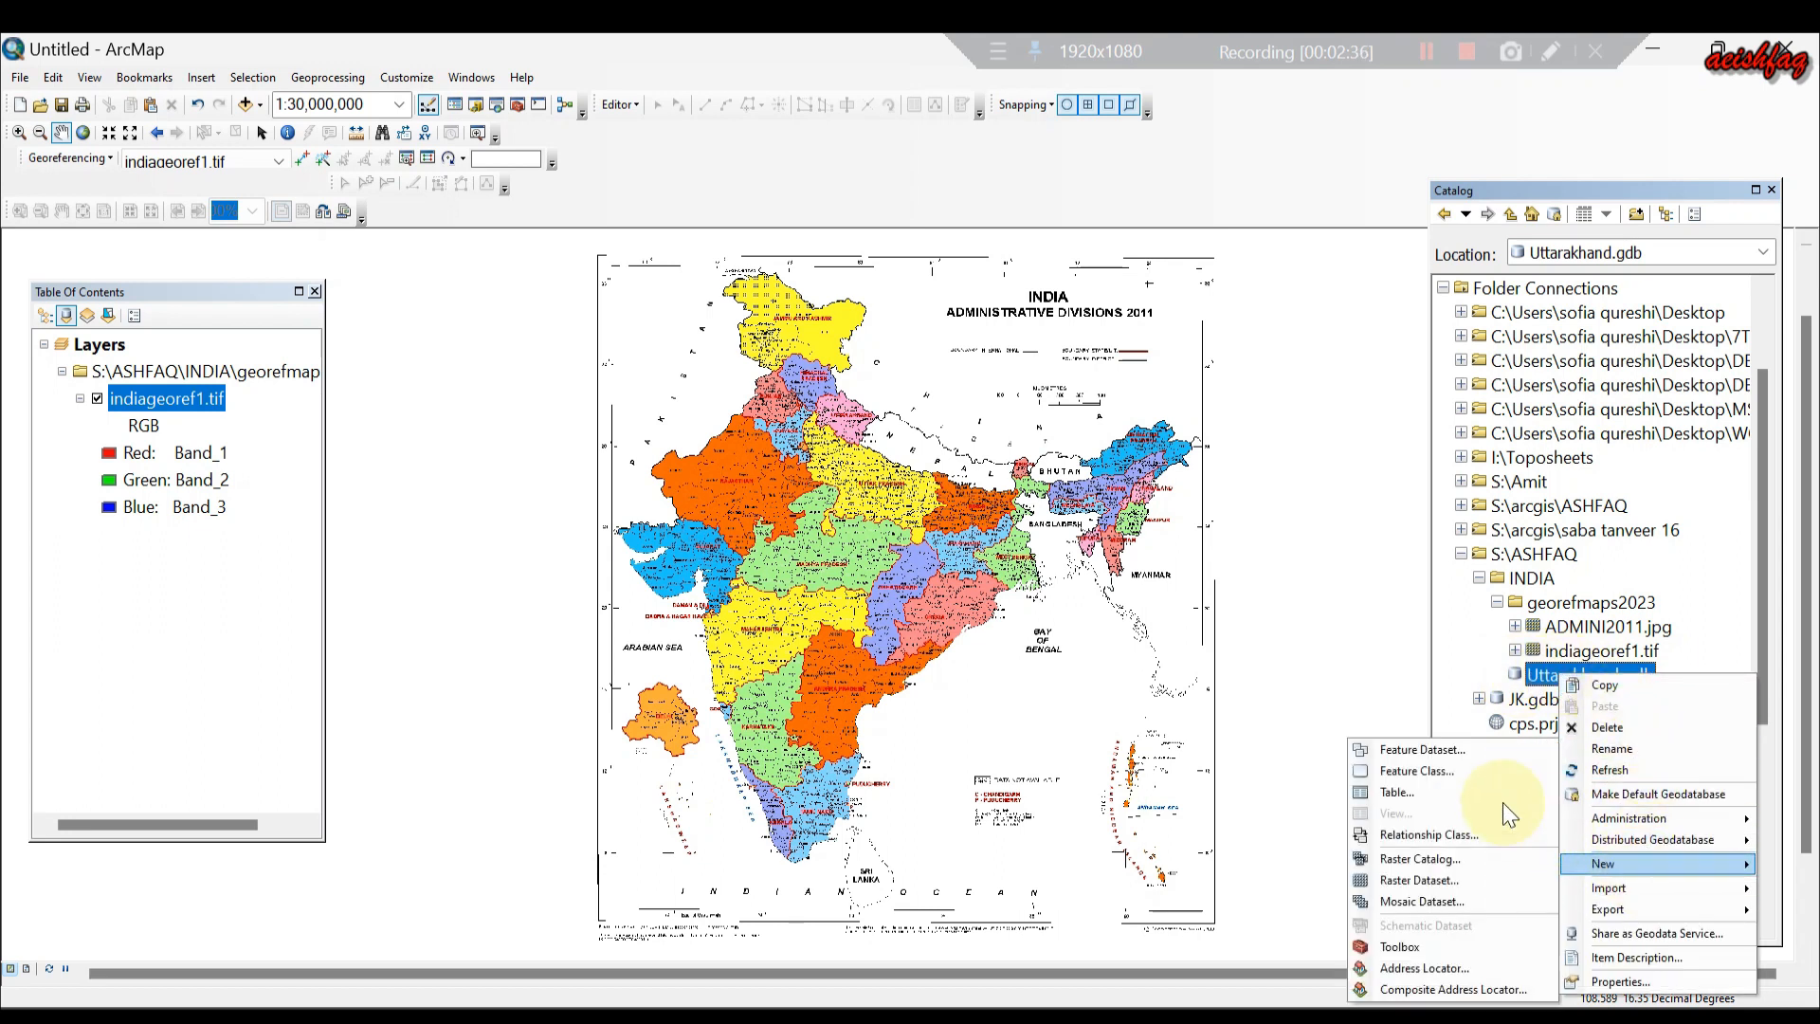
{"action": "left_click", "coordinate": [1437, 753]}
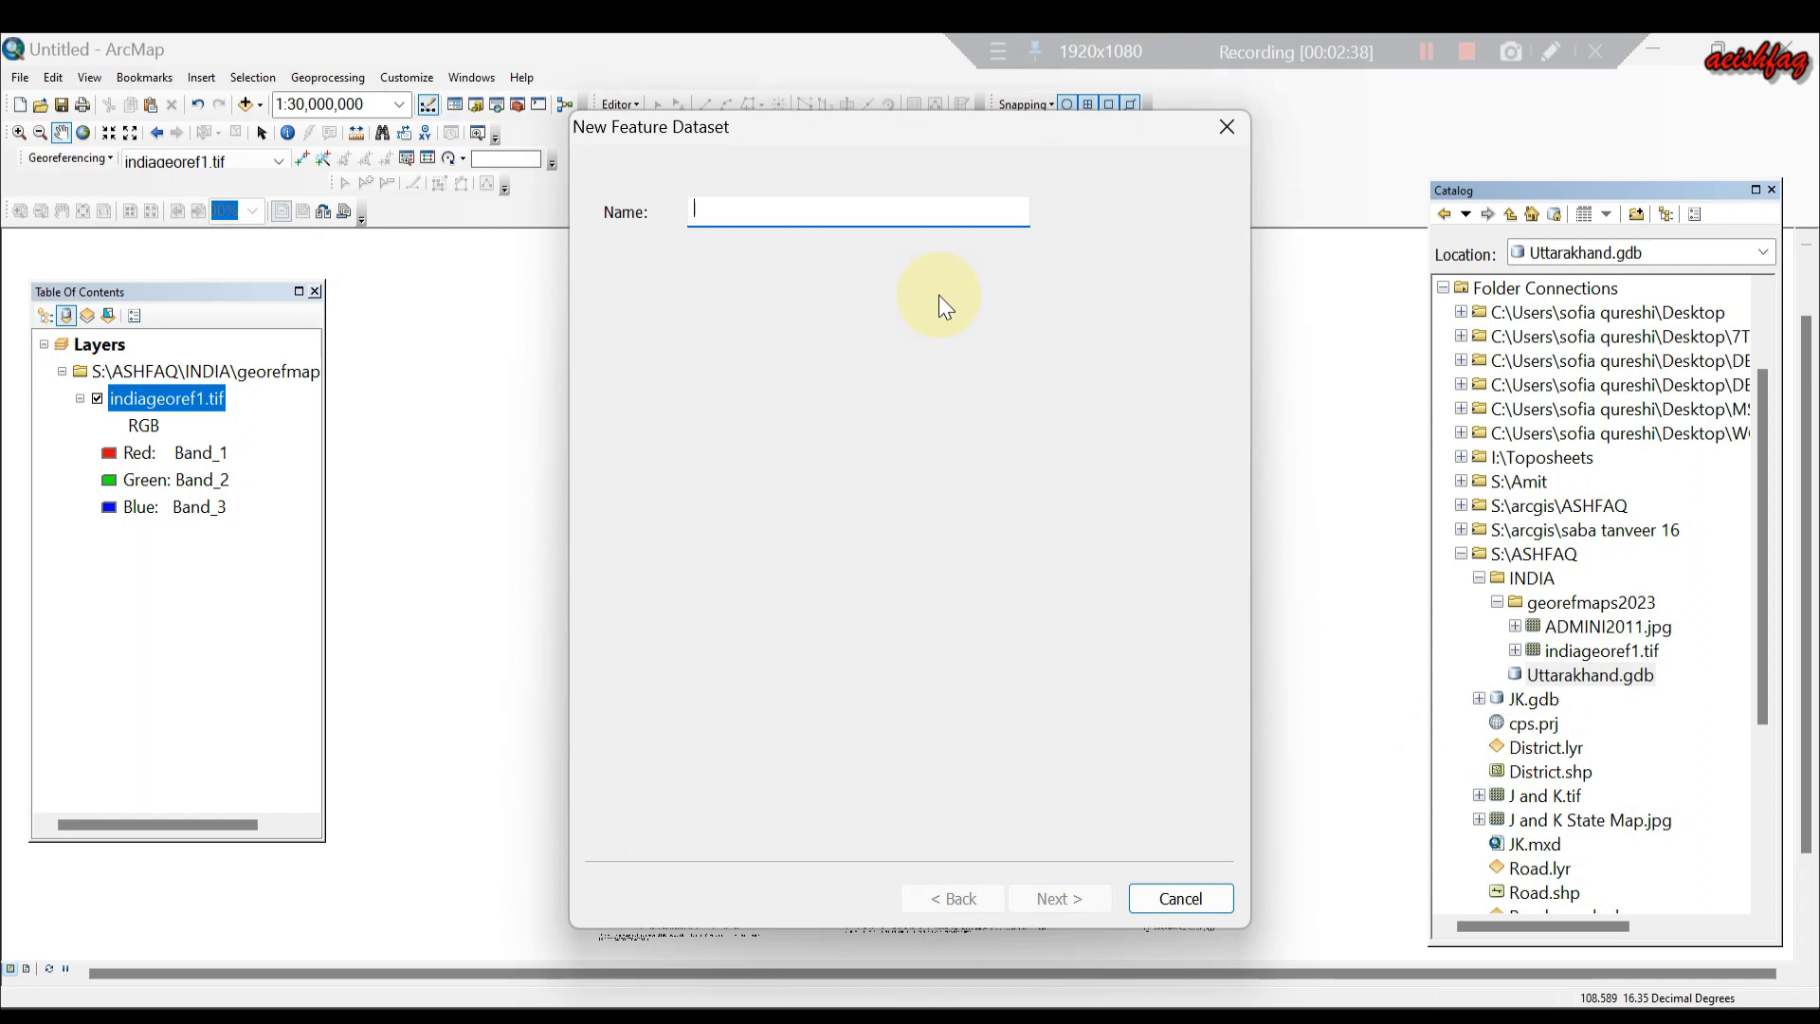
{"action": "right_click", "coordinate": [850, 224]}
{"action": "left_click", "coordinate": [934, 362]}
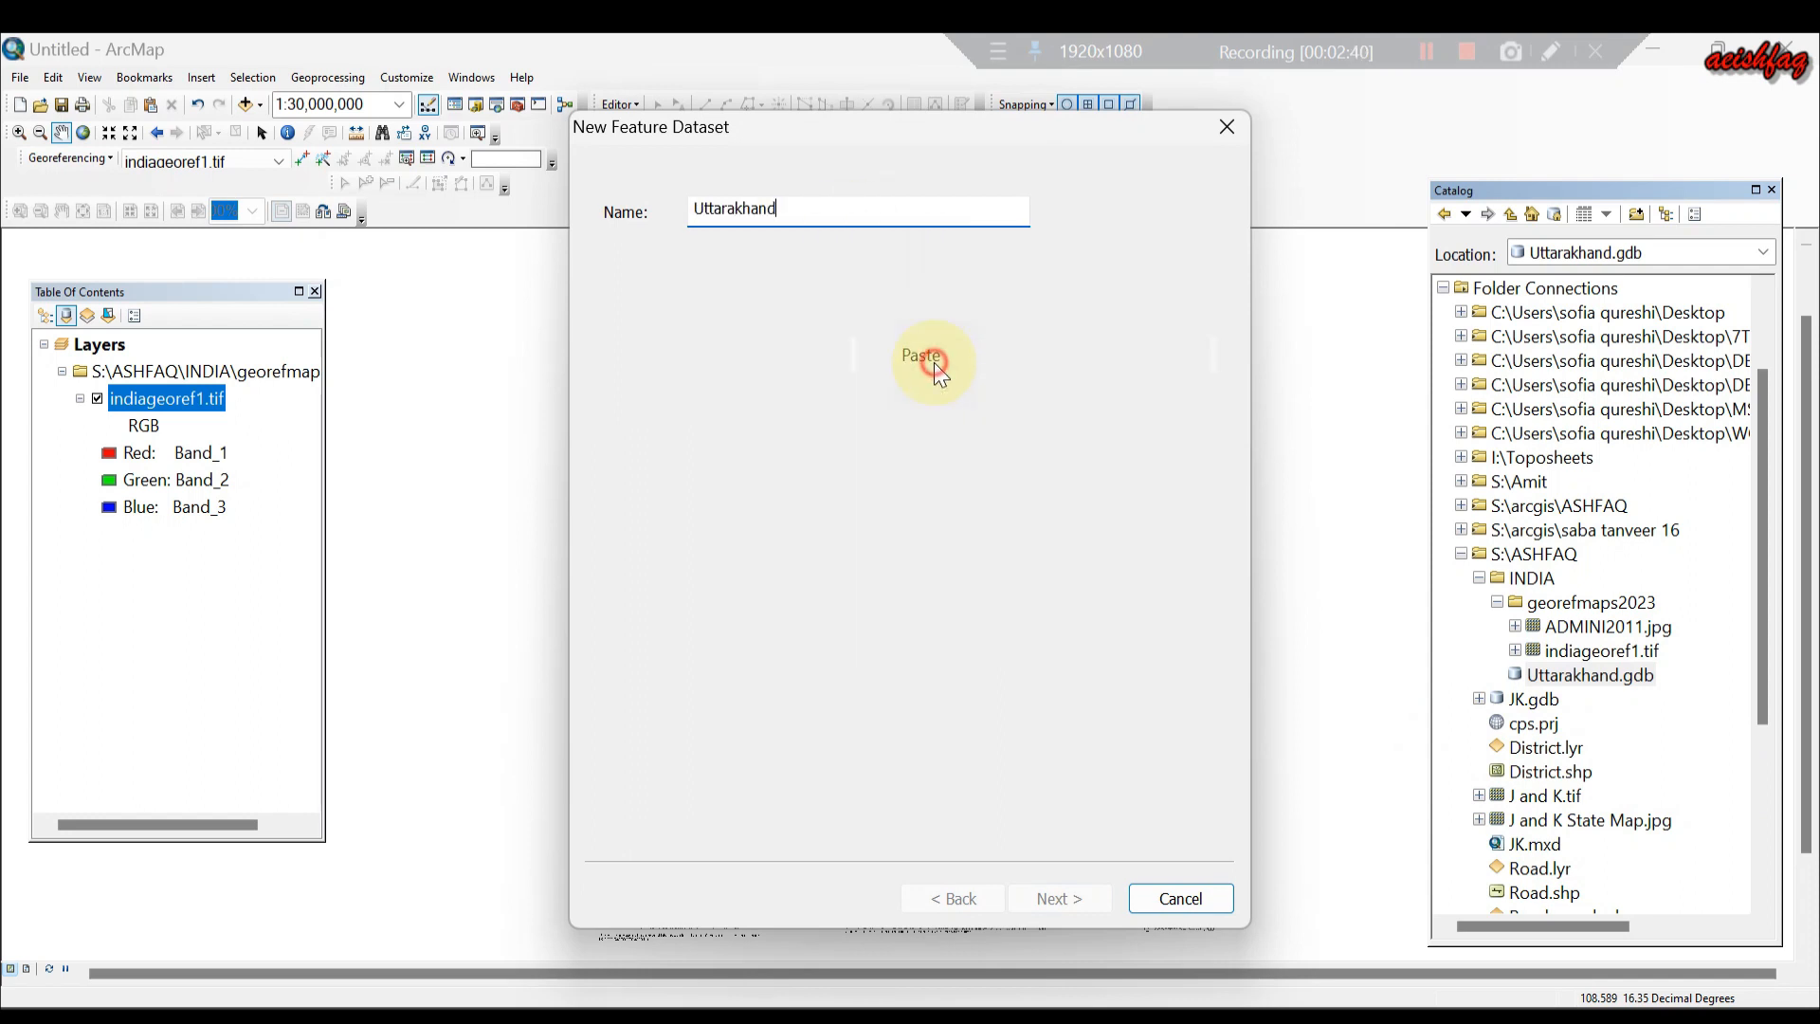
Use WGS 1984 as the dataset's XY coordinate system and finish creating it with the remaining default settings.
{"action": "left_click", "coordinate": [1062, 896]}
{"action": "scroll", "coordinate": [811, 511], "scroll_direction": "down", "scroll_amount": 1}
{"action": "scroll", "coordinate": [812, 512], "scroll_direction": "up", "scroll_amount": 2}
{"action": "scroll", "coordinate": [812, 513], "scroll_direction": "down", "scroll_amount": 2}
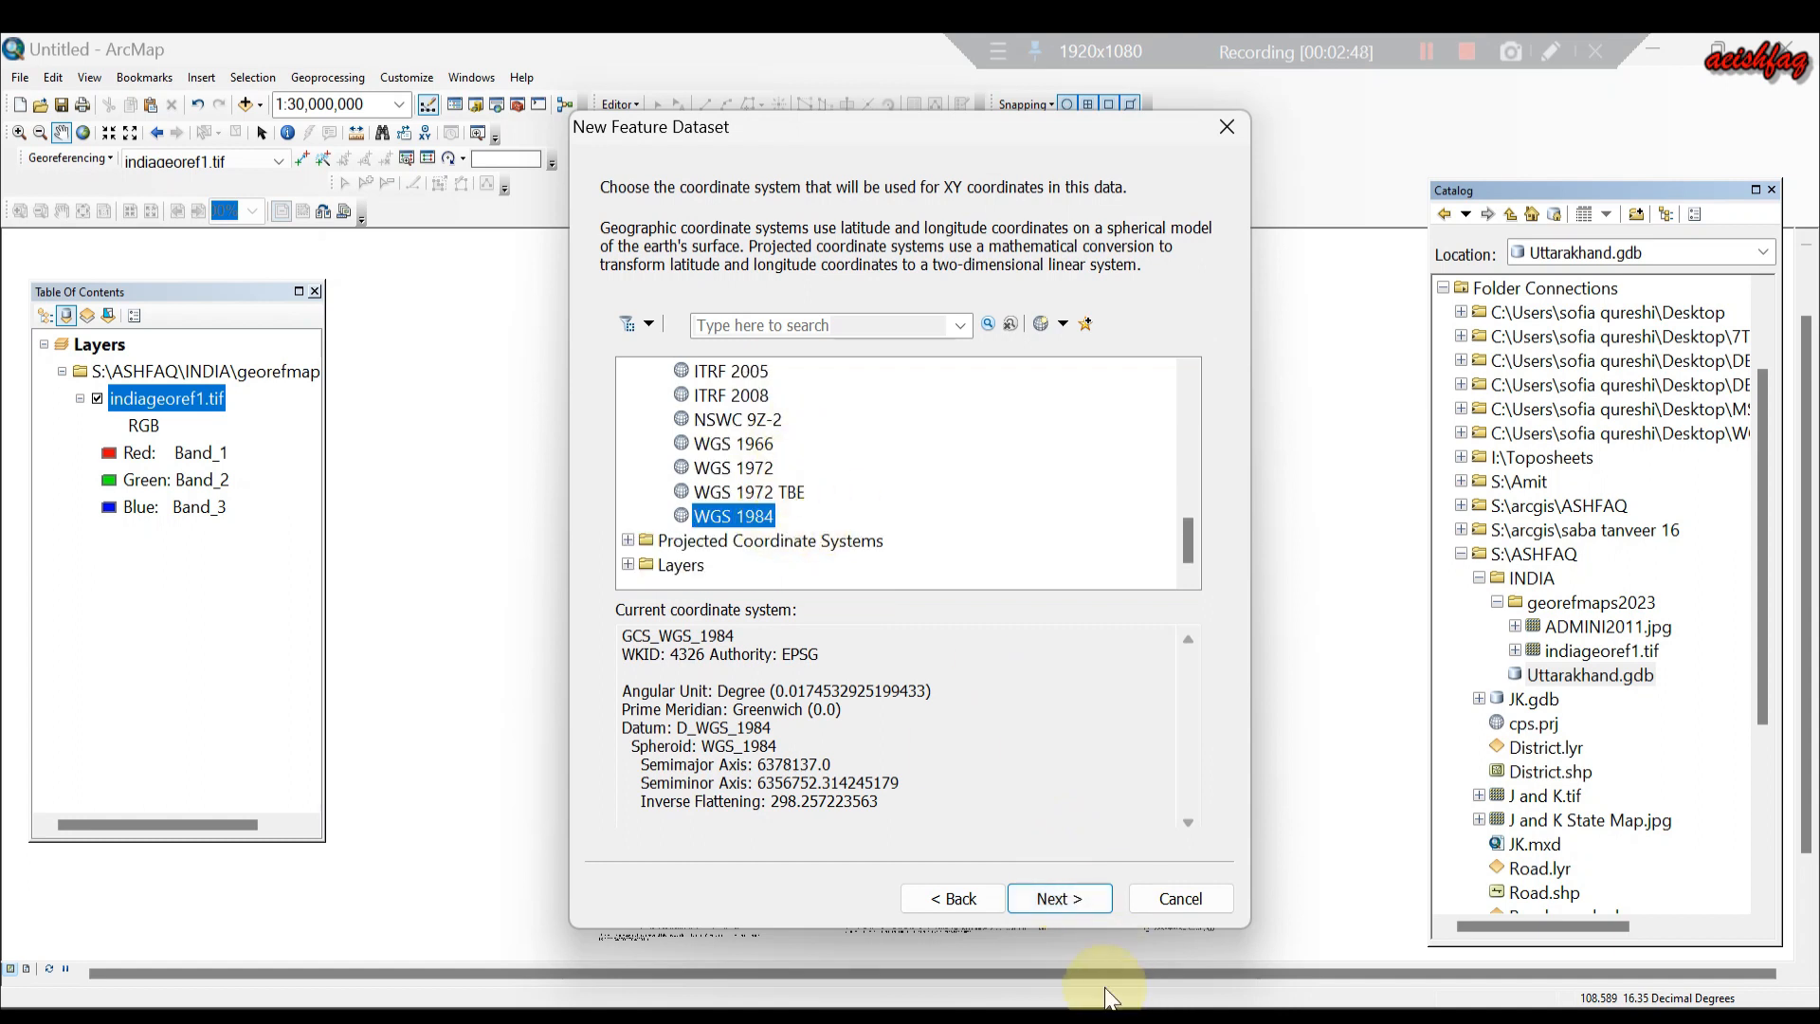
{"action": "left_click", "coordinate": [1062, 899]}
{"action": "left_click", "coordinate": [1059, 899]}
{"action": "left_click", "coordinate": [1059, 899]}
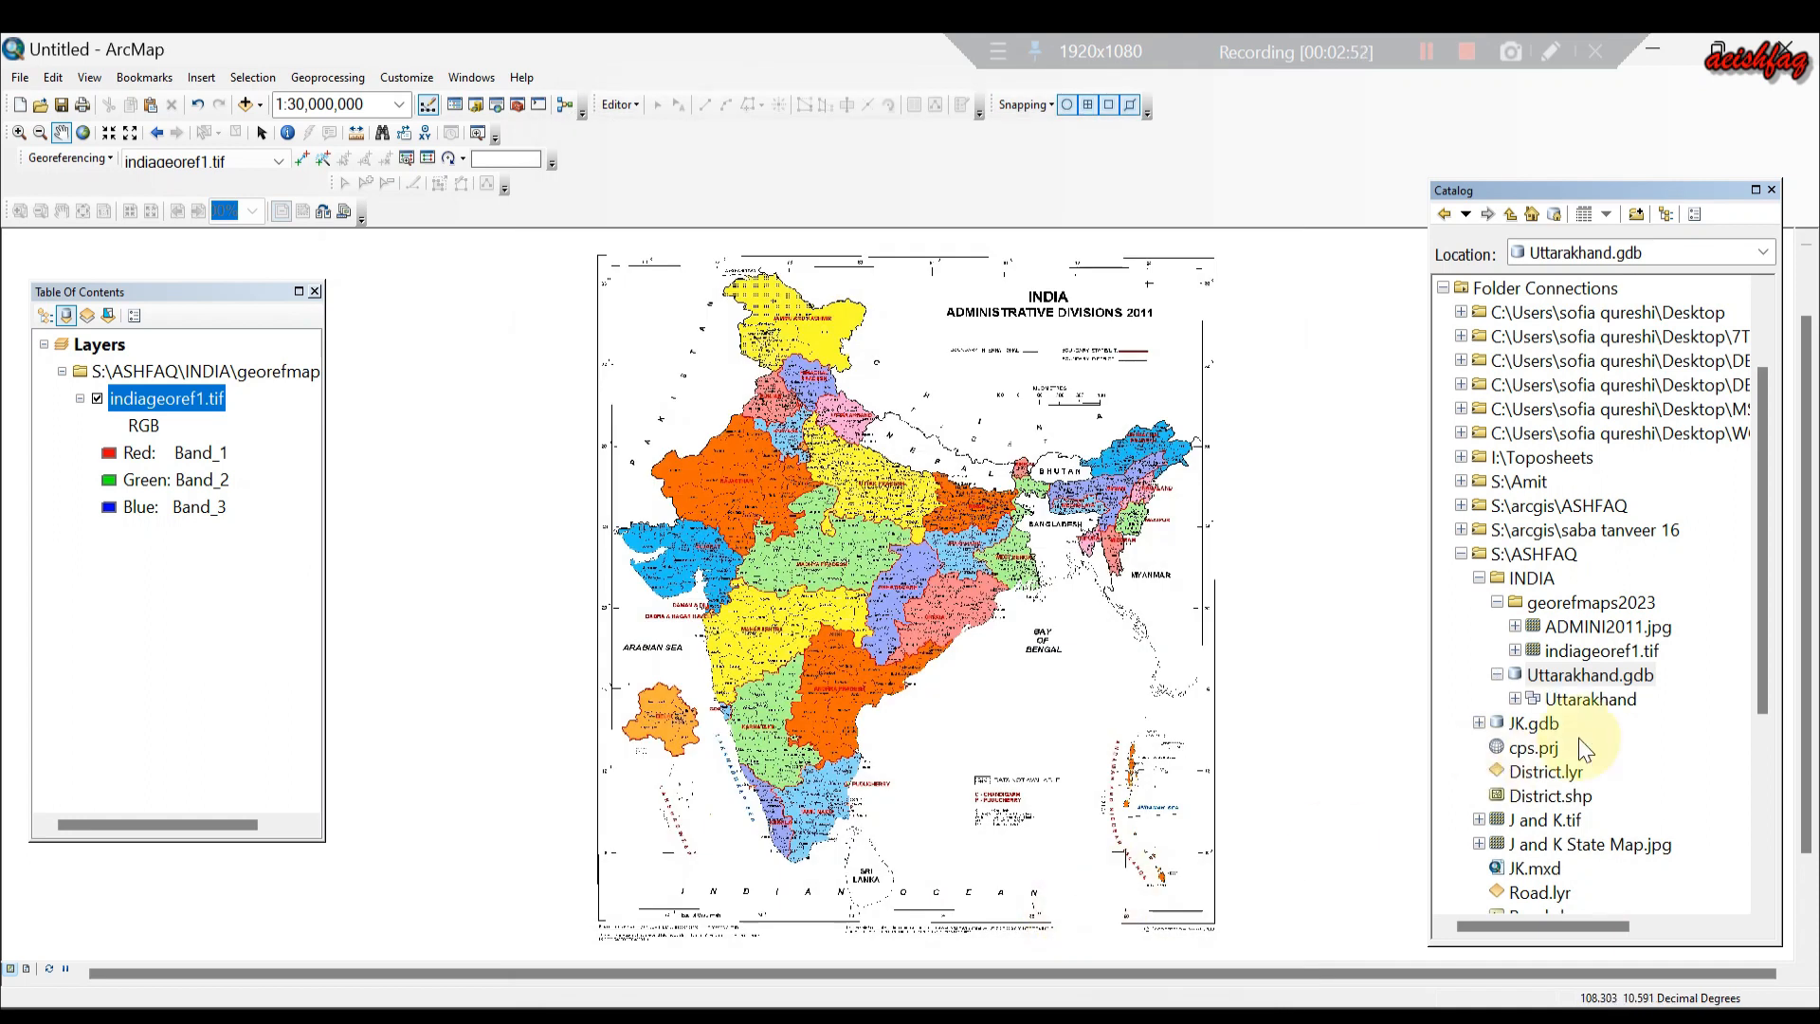
Start a new feature class in the Uttarakhand feature dataset and name it Polygon.
{"action": "left_click", "coordinate": [1575, 701]}
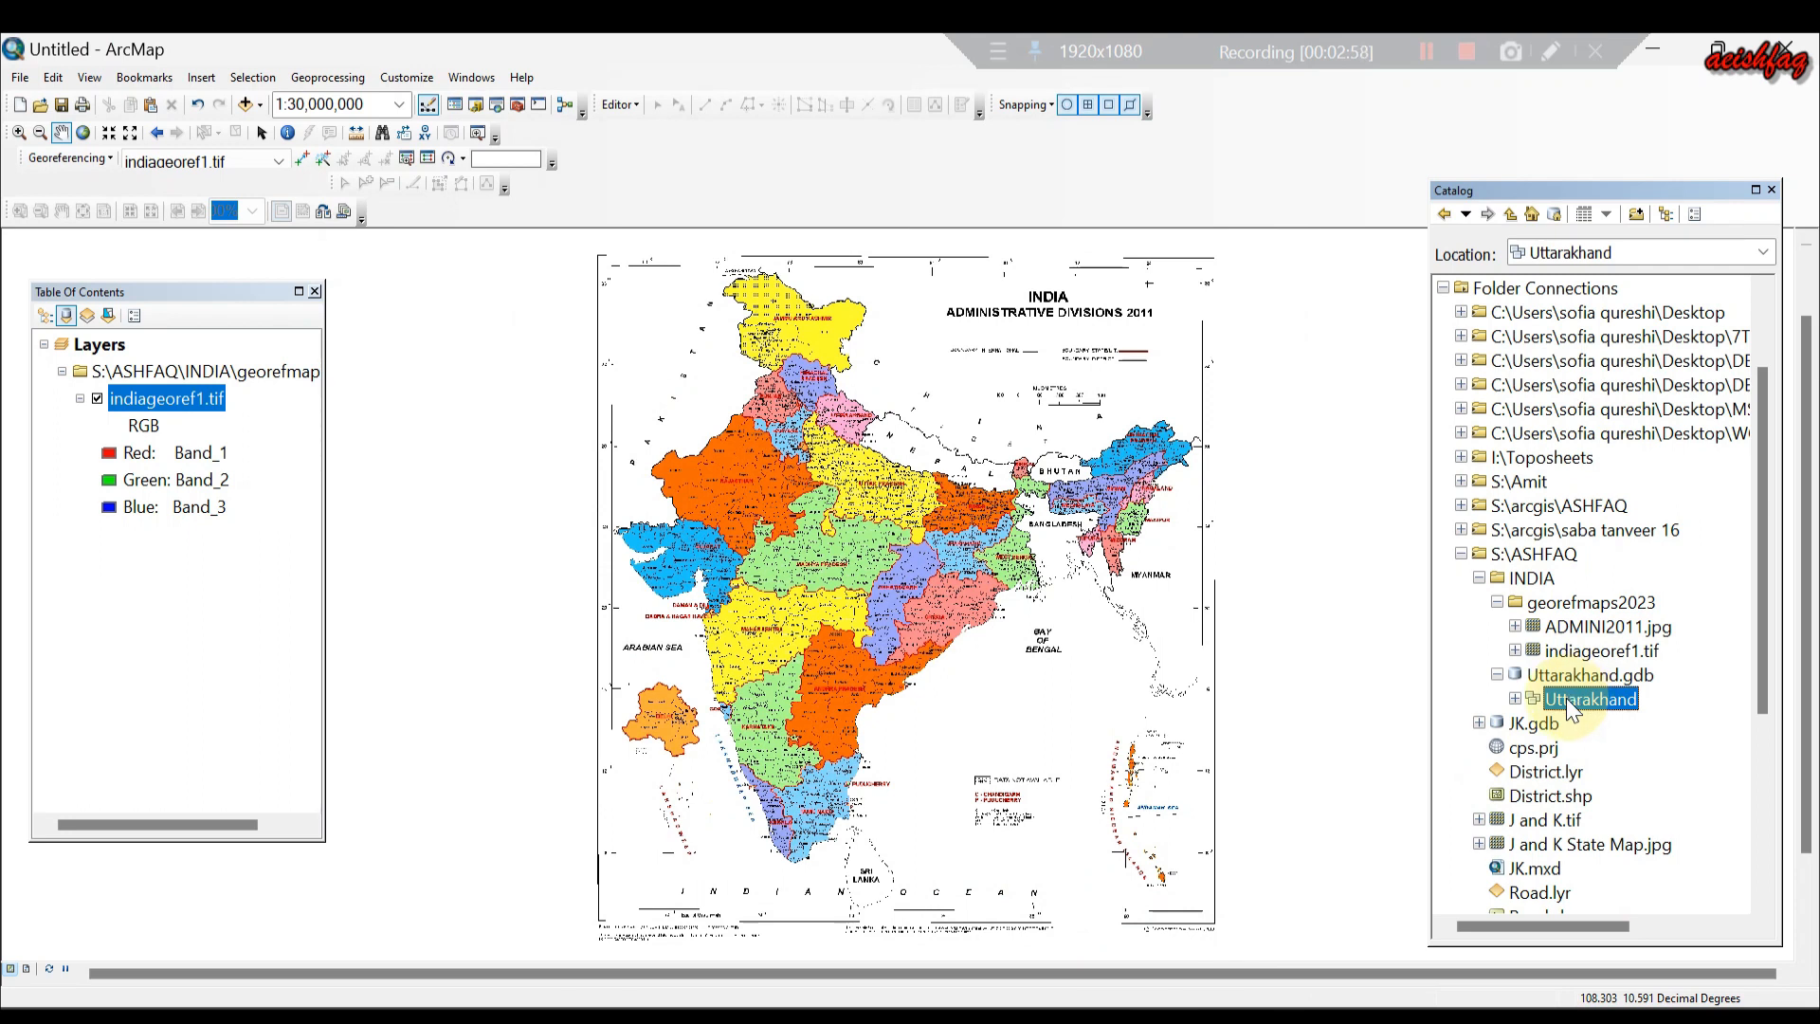
{"action": "right_click", "coordinate": [1566, 697]}
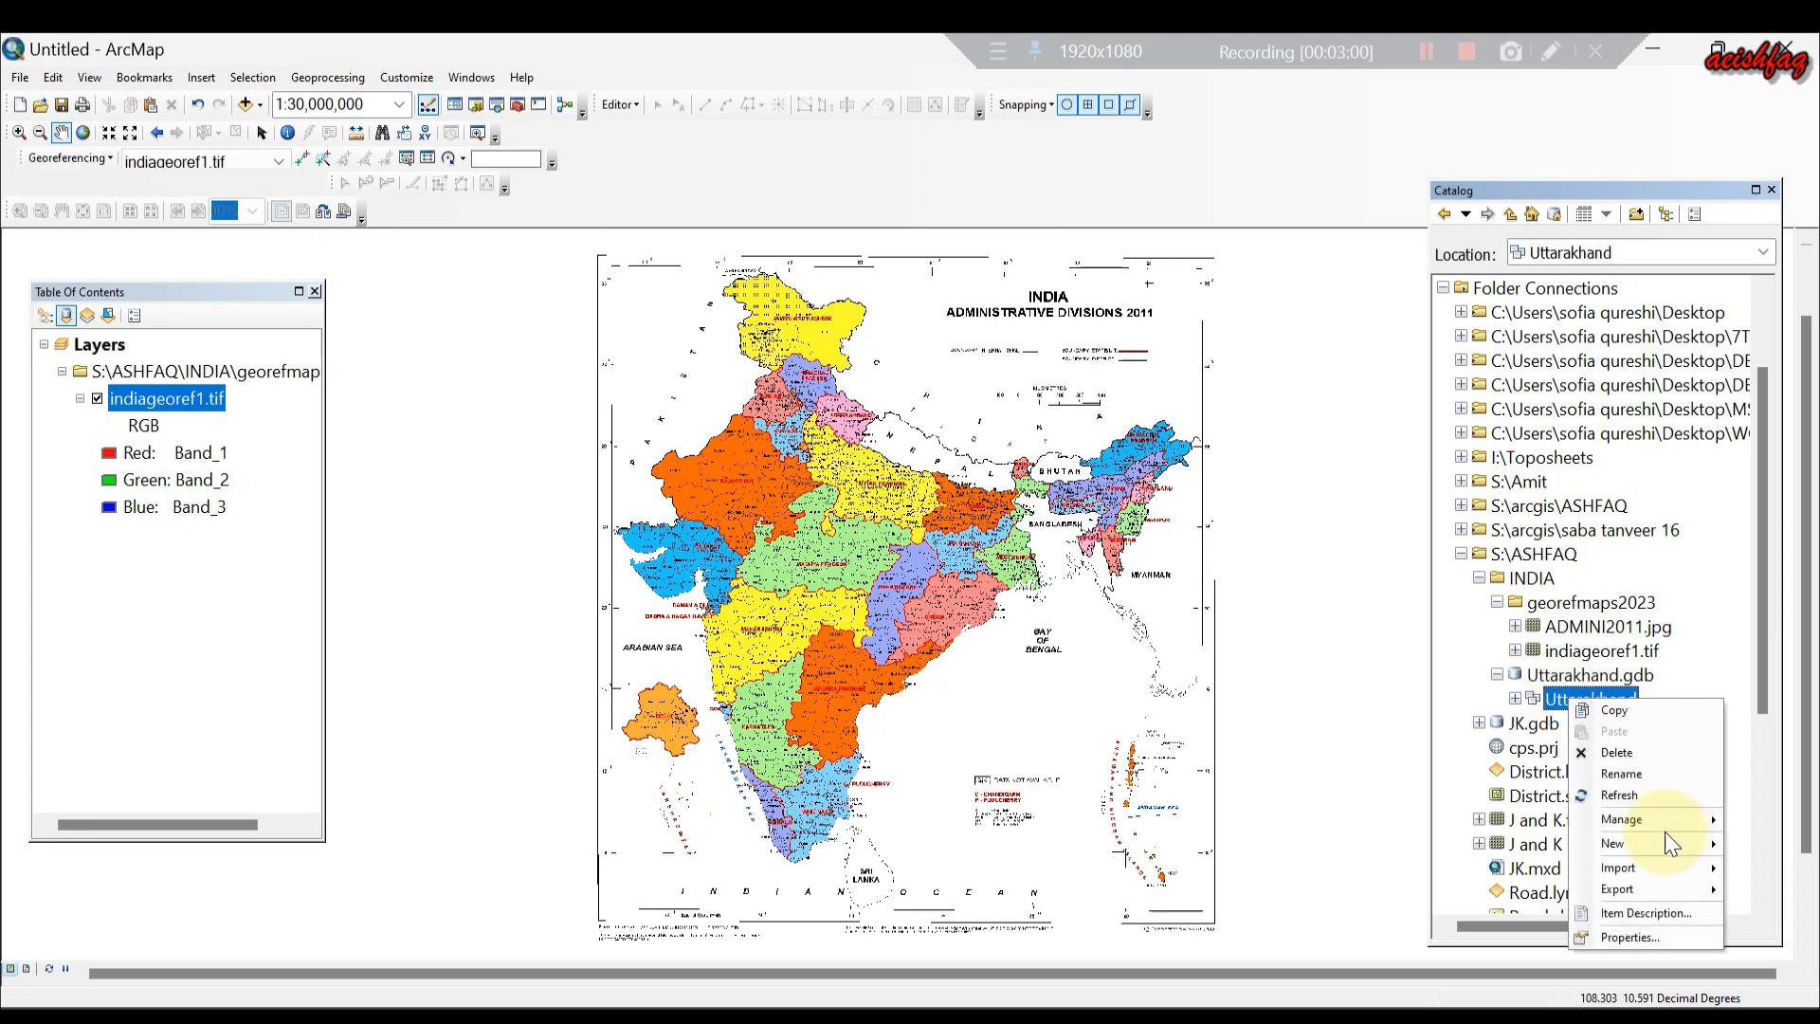
{"action": "mouse_move", "coordinate": [1637, 851]}
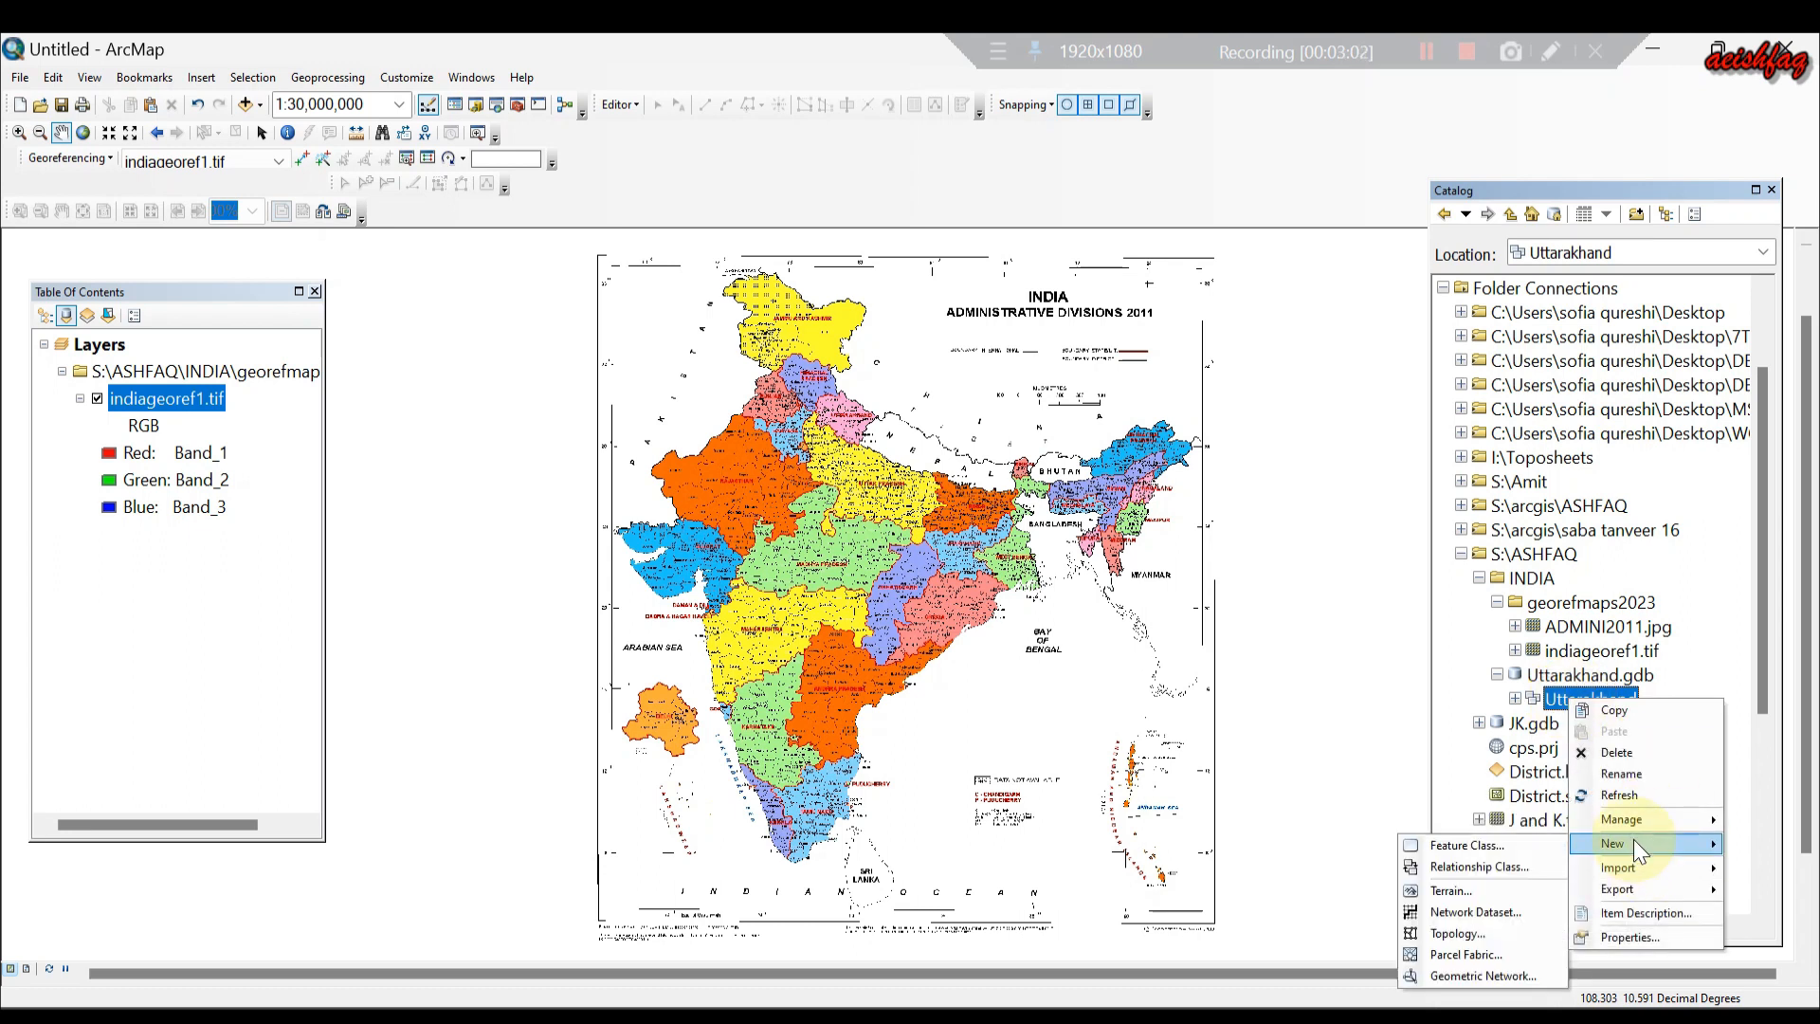
{"action": "left_click", "coordinate": [1462, 842]}
{"action": "left_click", "coordinate": [844, 177]}
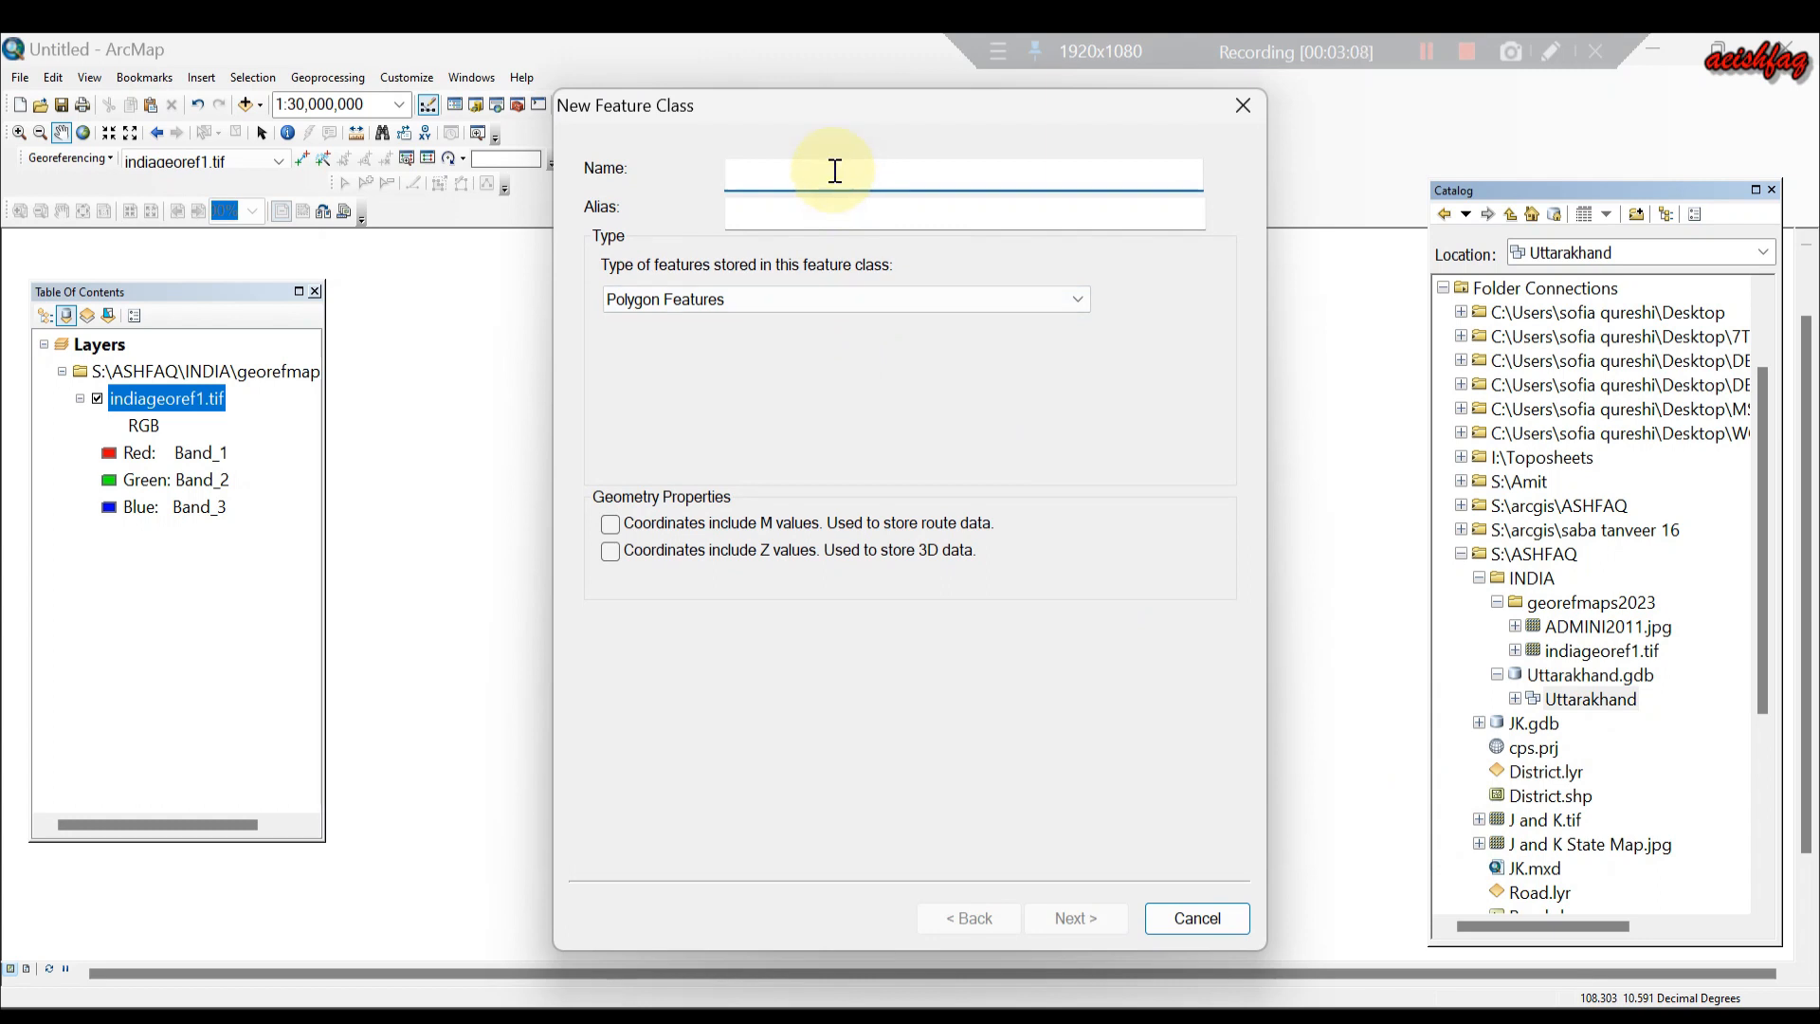
{"action": "key", "text": "Caps_Lock"}
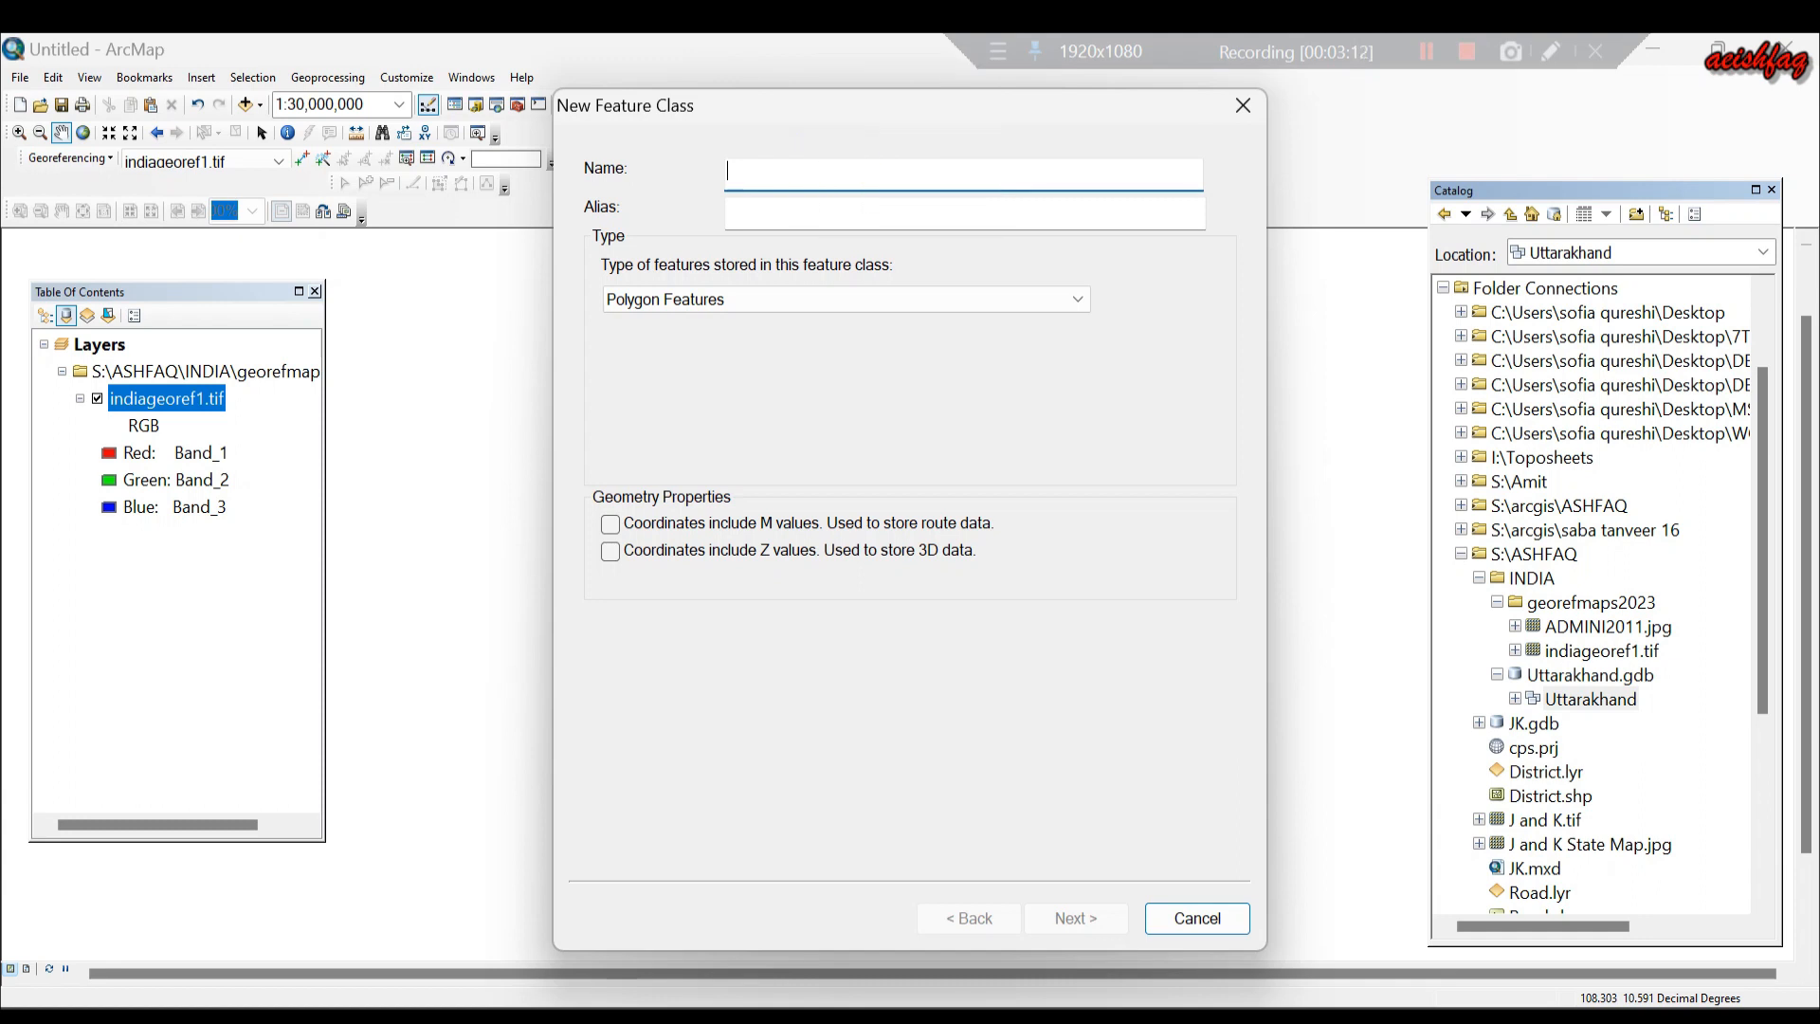
{"action": "type", "text": "P"}
{"action": "key", "text": "Caps_Lock"}
{"action": "type", "text": "o"}
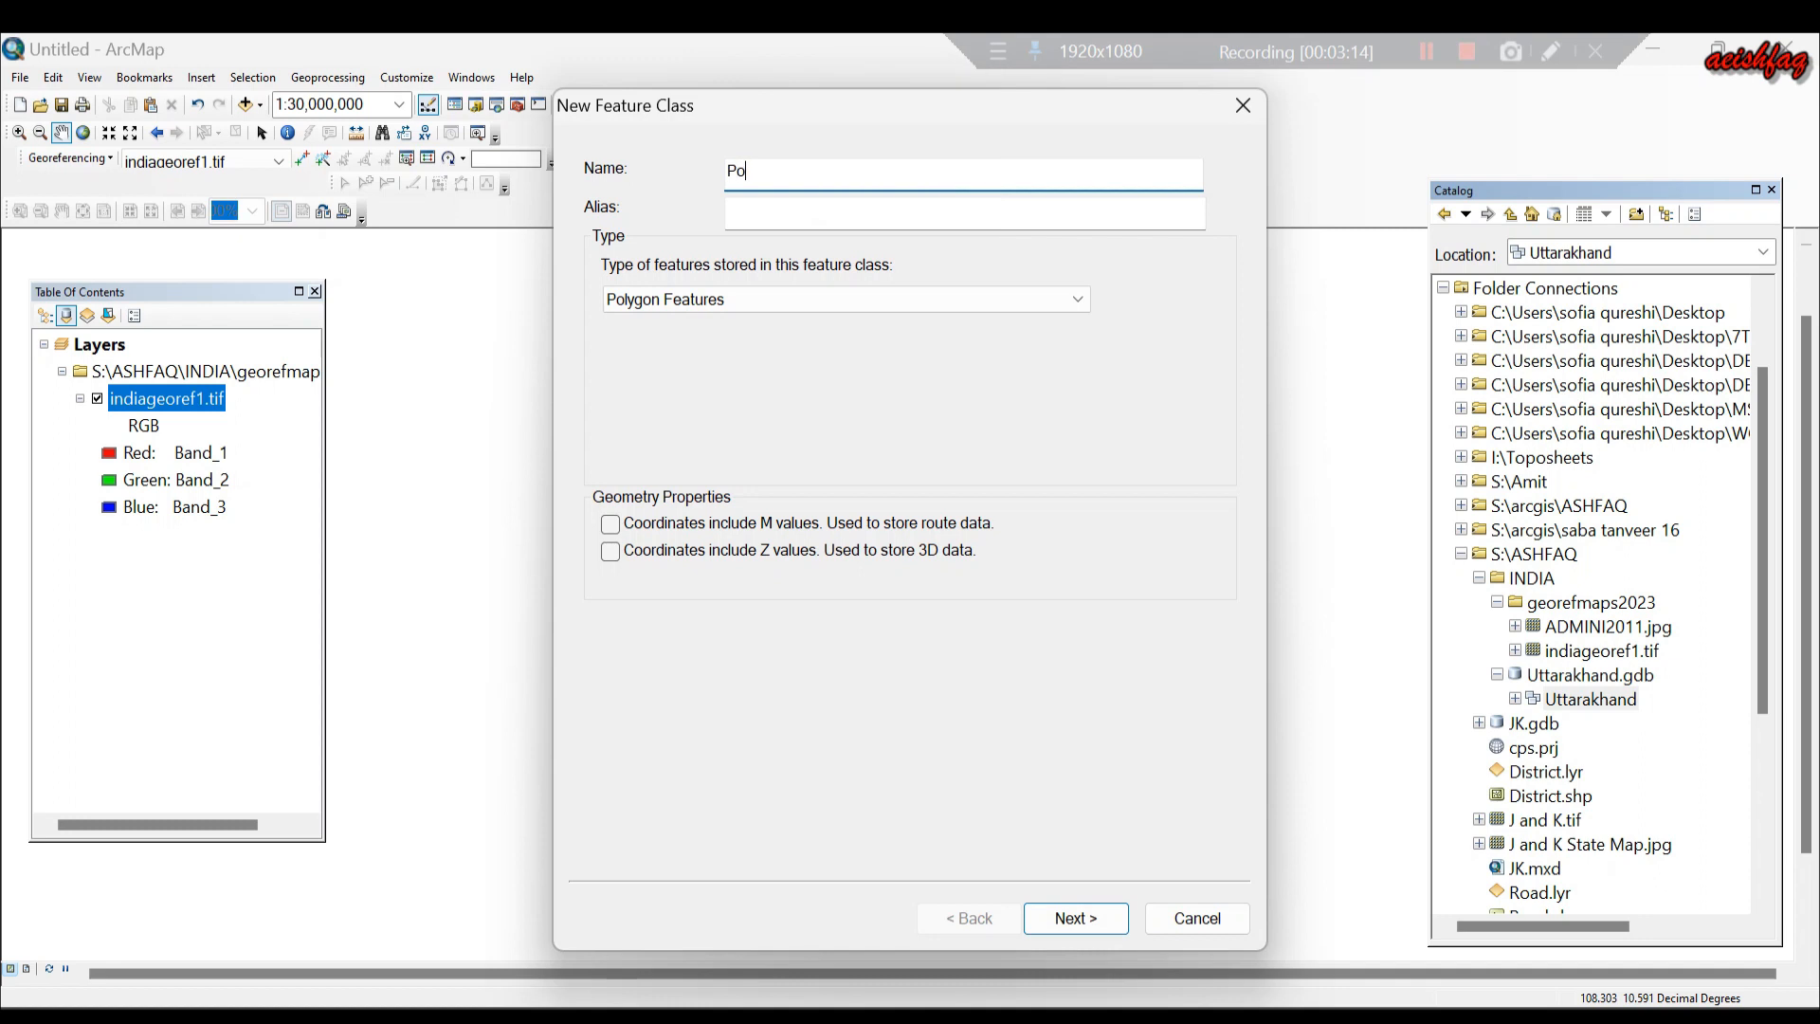
{"action": "type", "text": "lygon"}
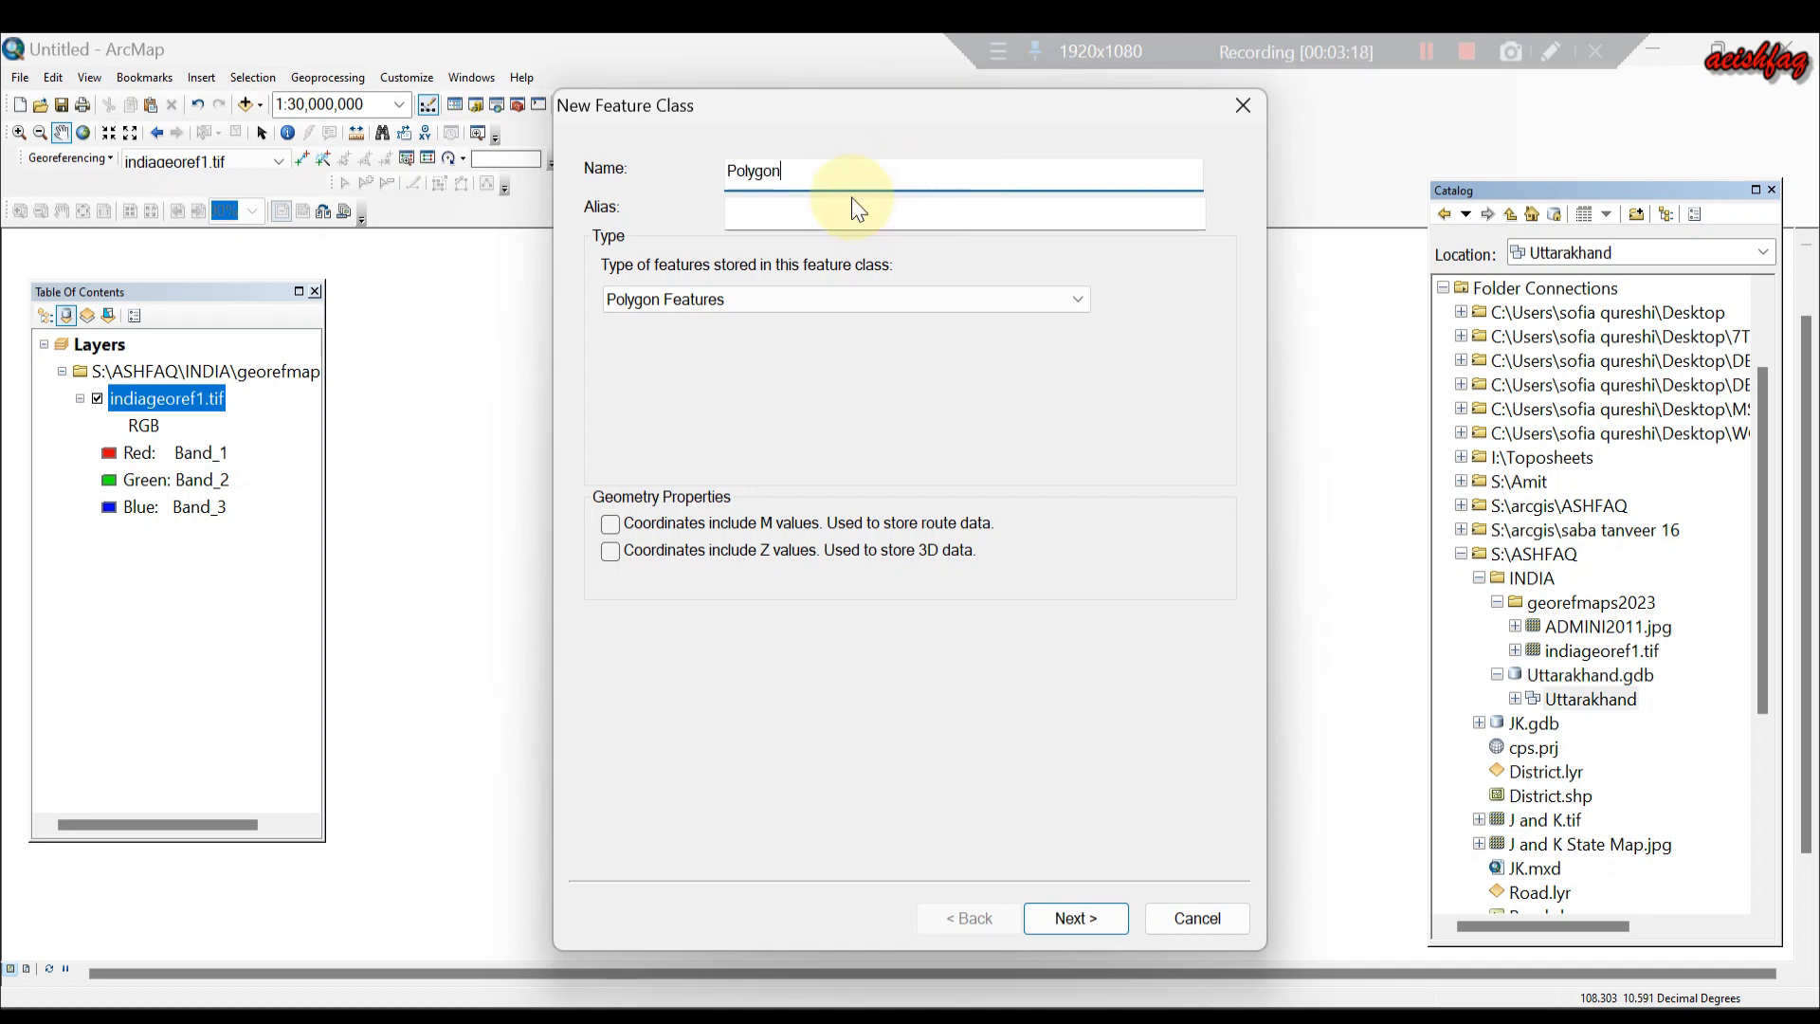
Keep Polygon Features as the feature type and finish creating the Polygon feature class with default settings.
{"action": "left_click", "coordinate": [784, 216]}
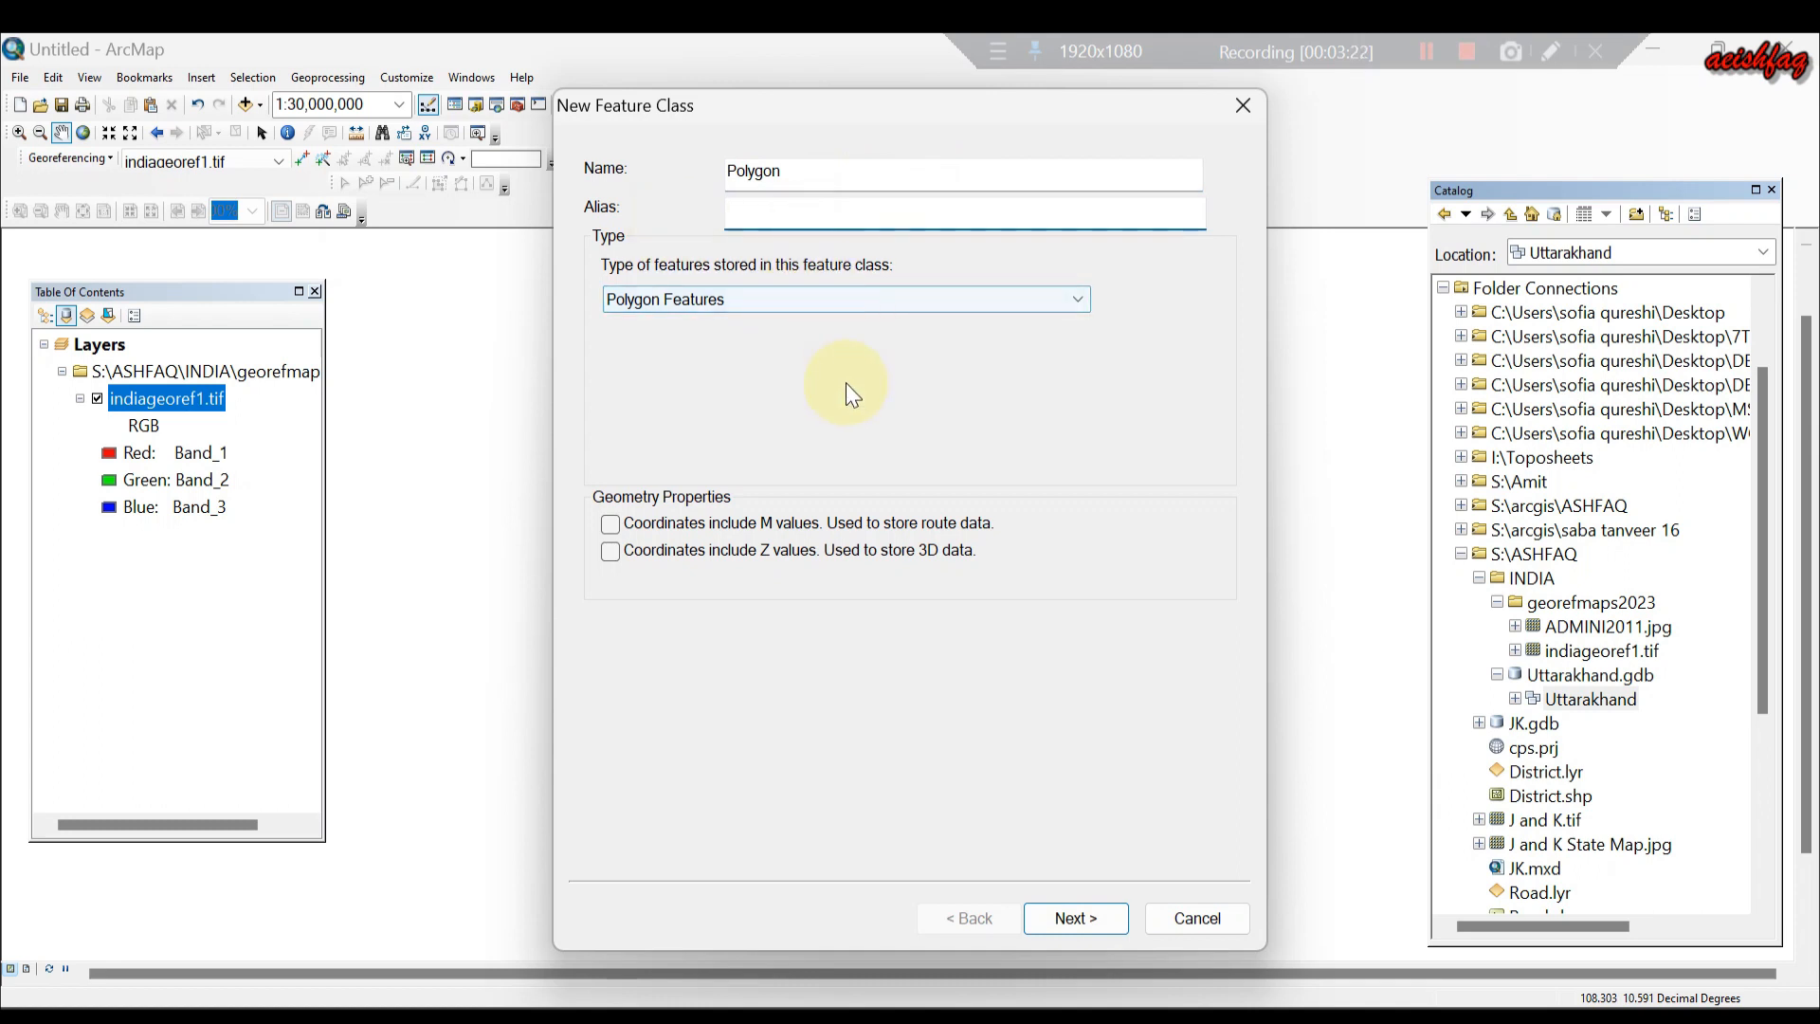
{"action": "left_click", "coordinate": [1065, 915]}
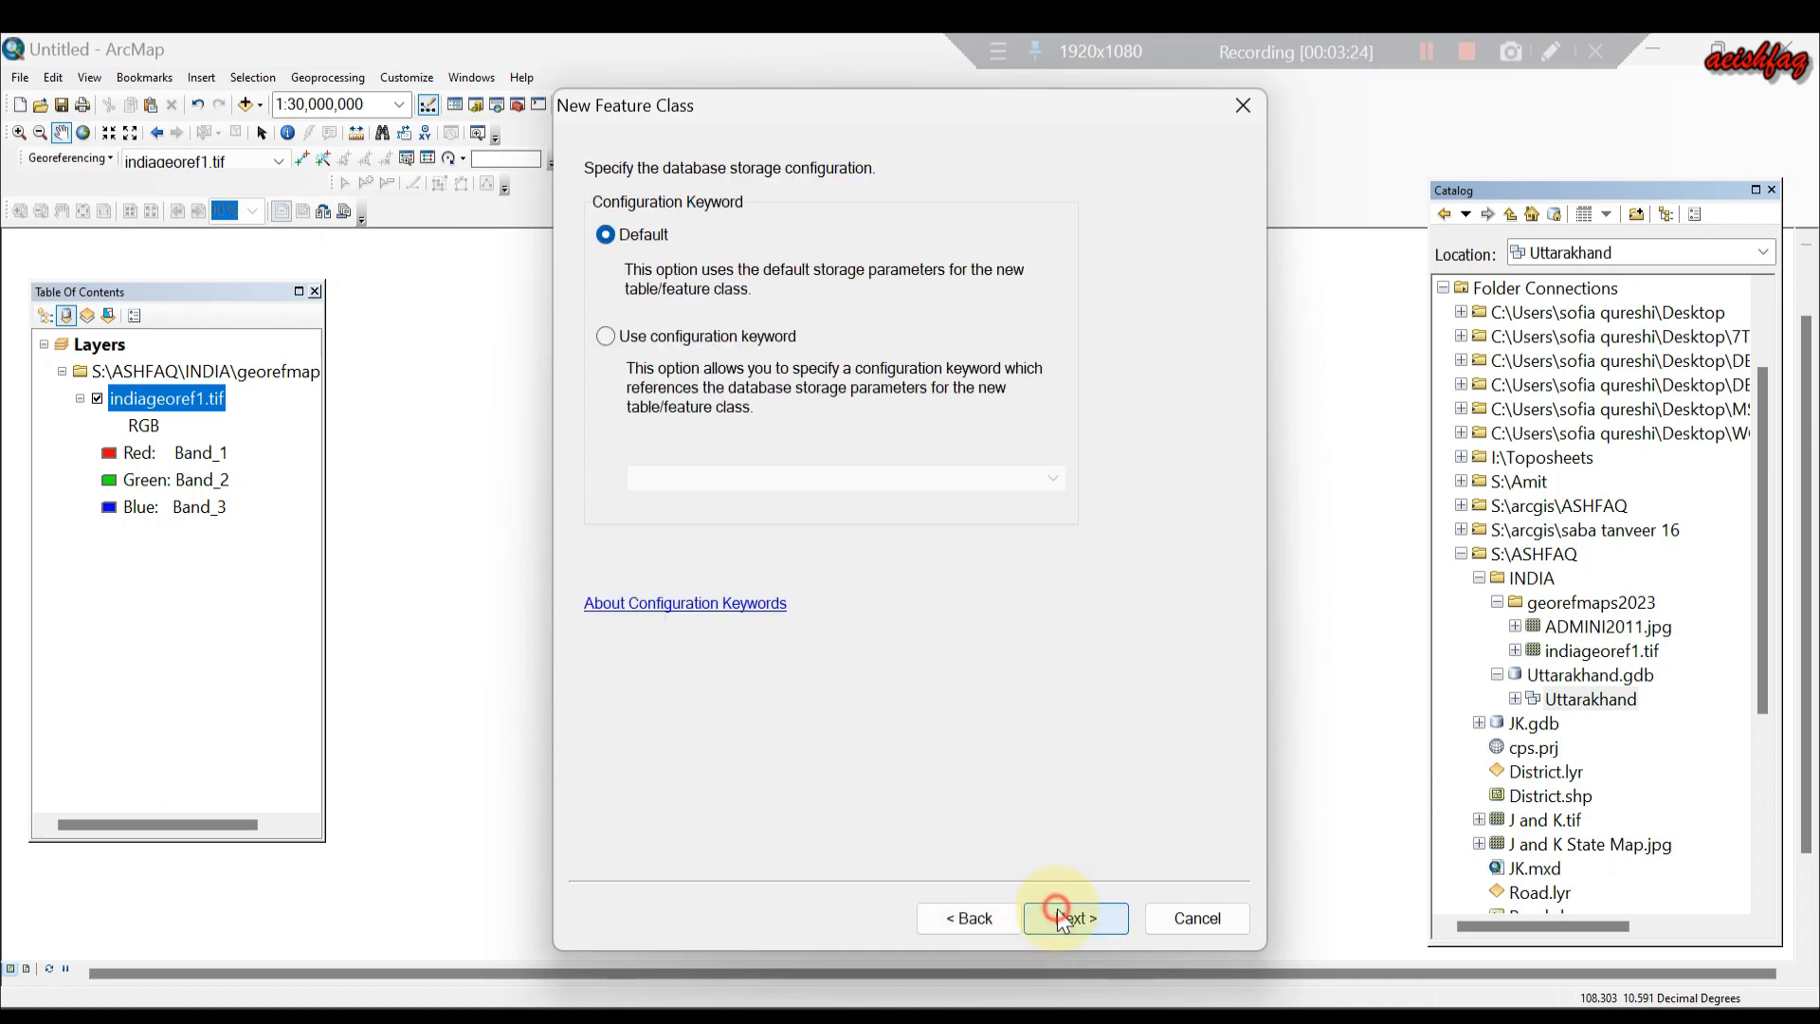
{"action": "left_click", "coordinate": [1066, 915]}
{"action": "left_click", "coordinate": [1065, 915]}
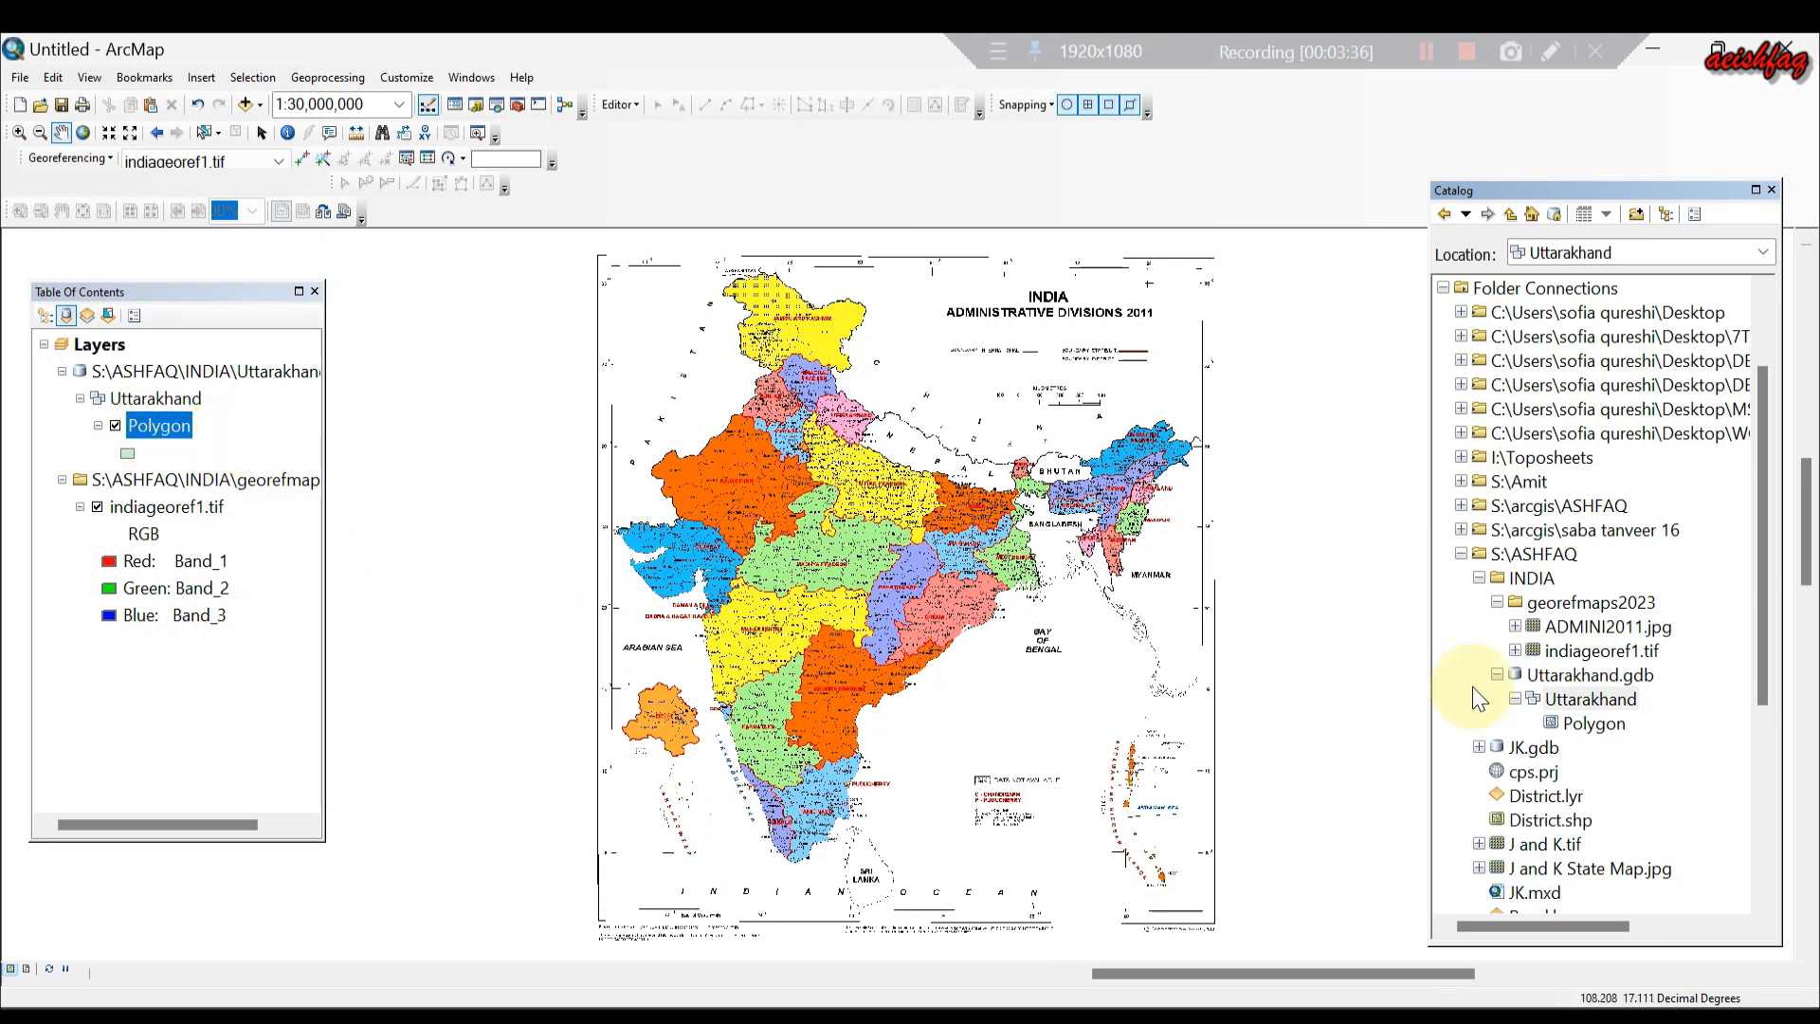
{"action": "right_click", "coordinate": [1551, 702]}
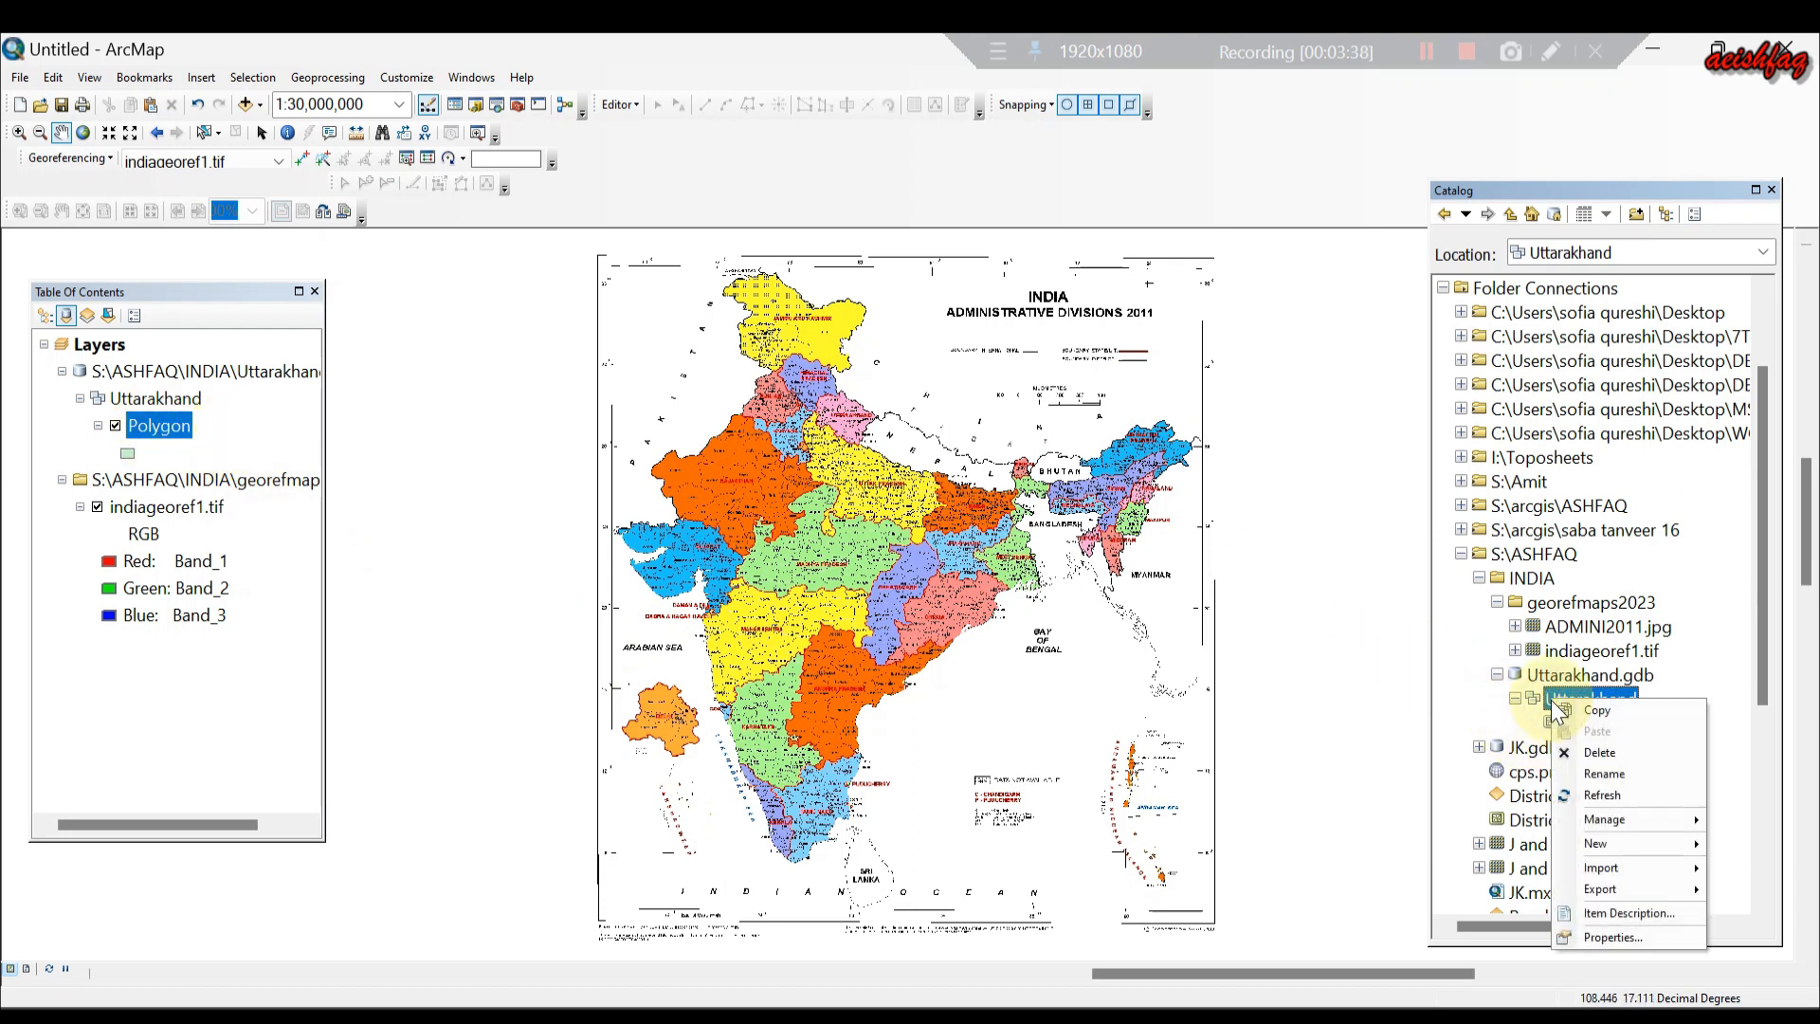
{"action": "left_click", "coordinate": [1544, 694]}
{"action": "right_click", "coordinate": [1545, 695]}
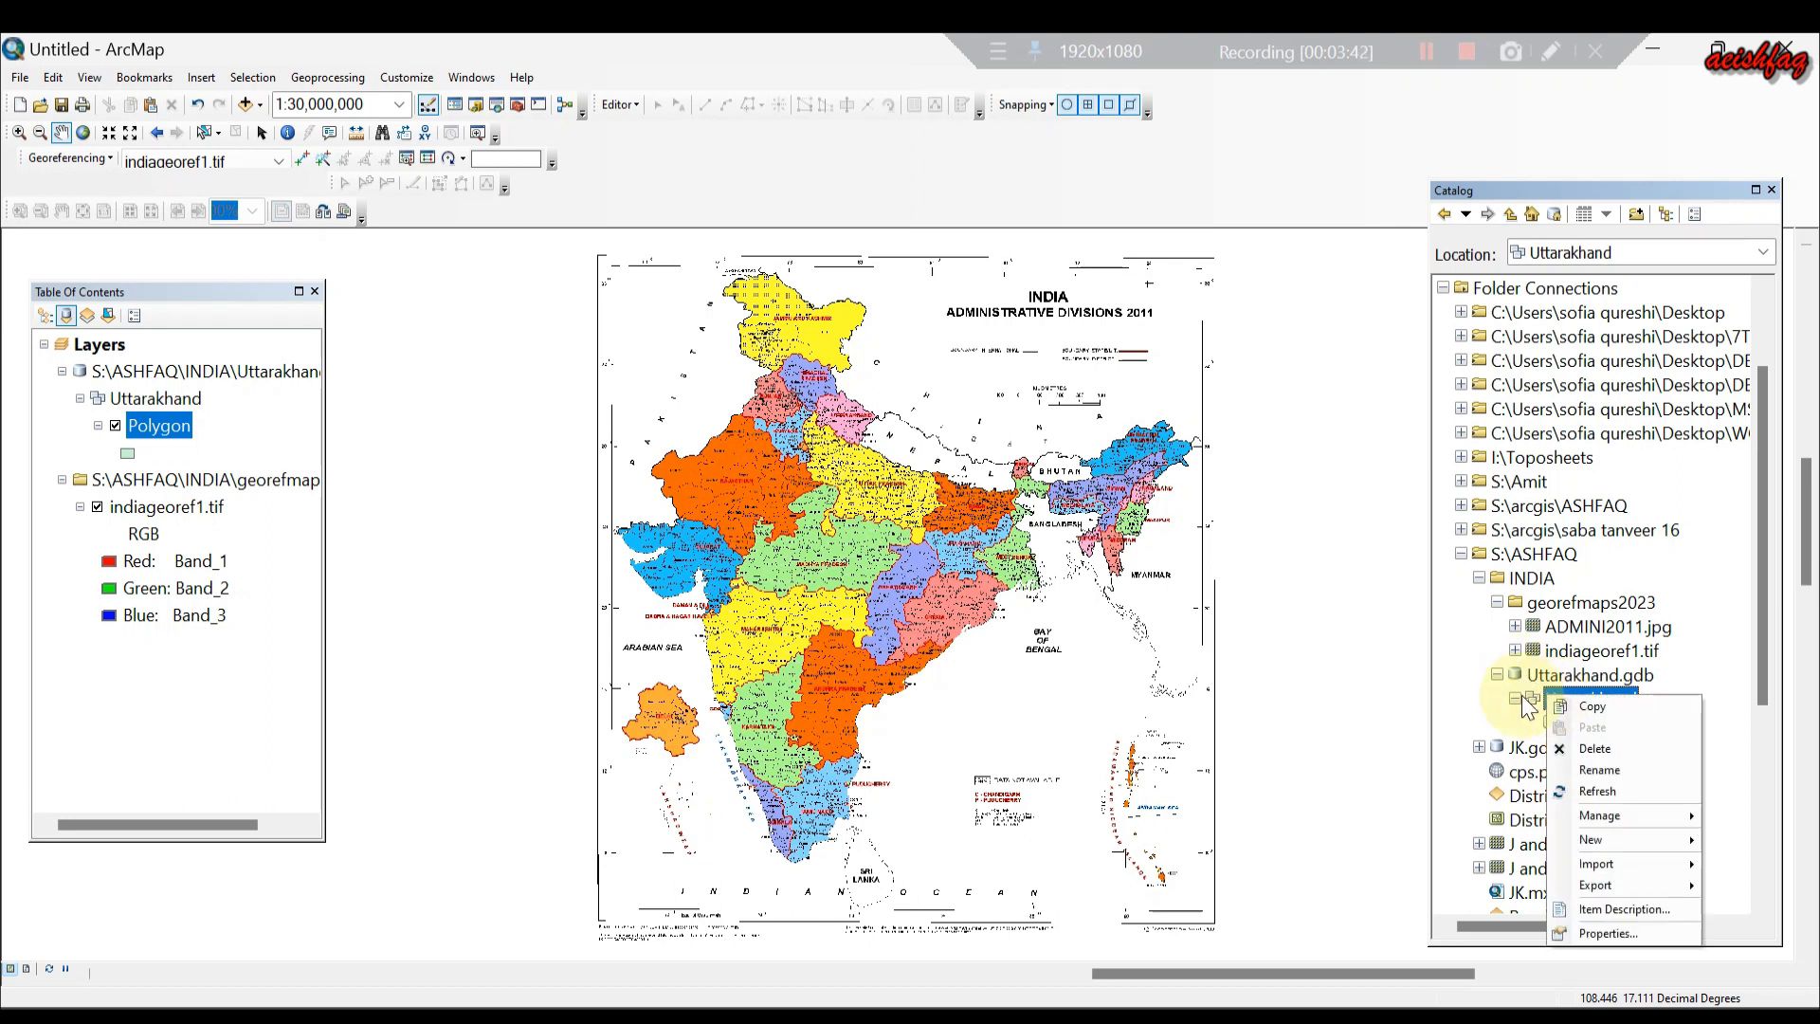
{"action": "left_click", "coordinate": [1554, 701]}
{"action": "right_click", "coordinate": [1557, 702]}
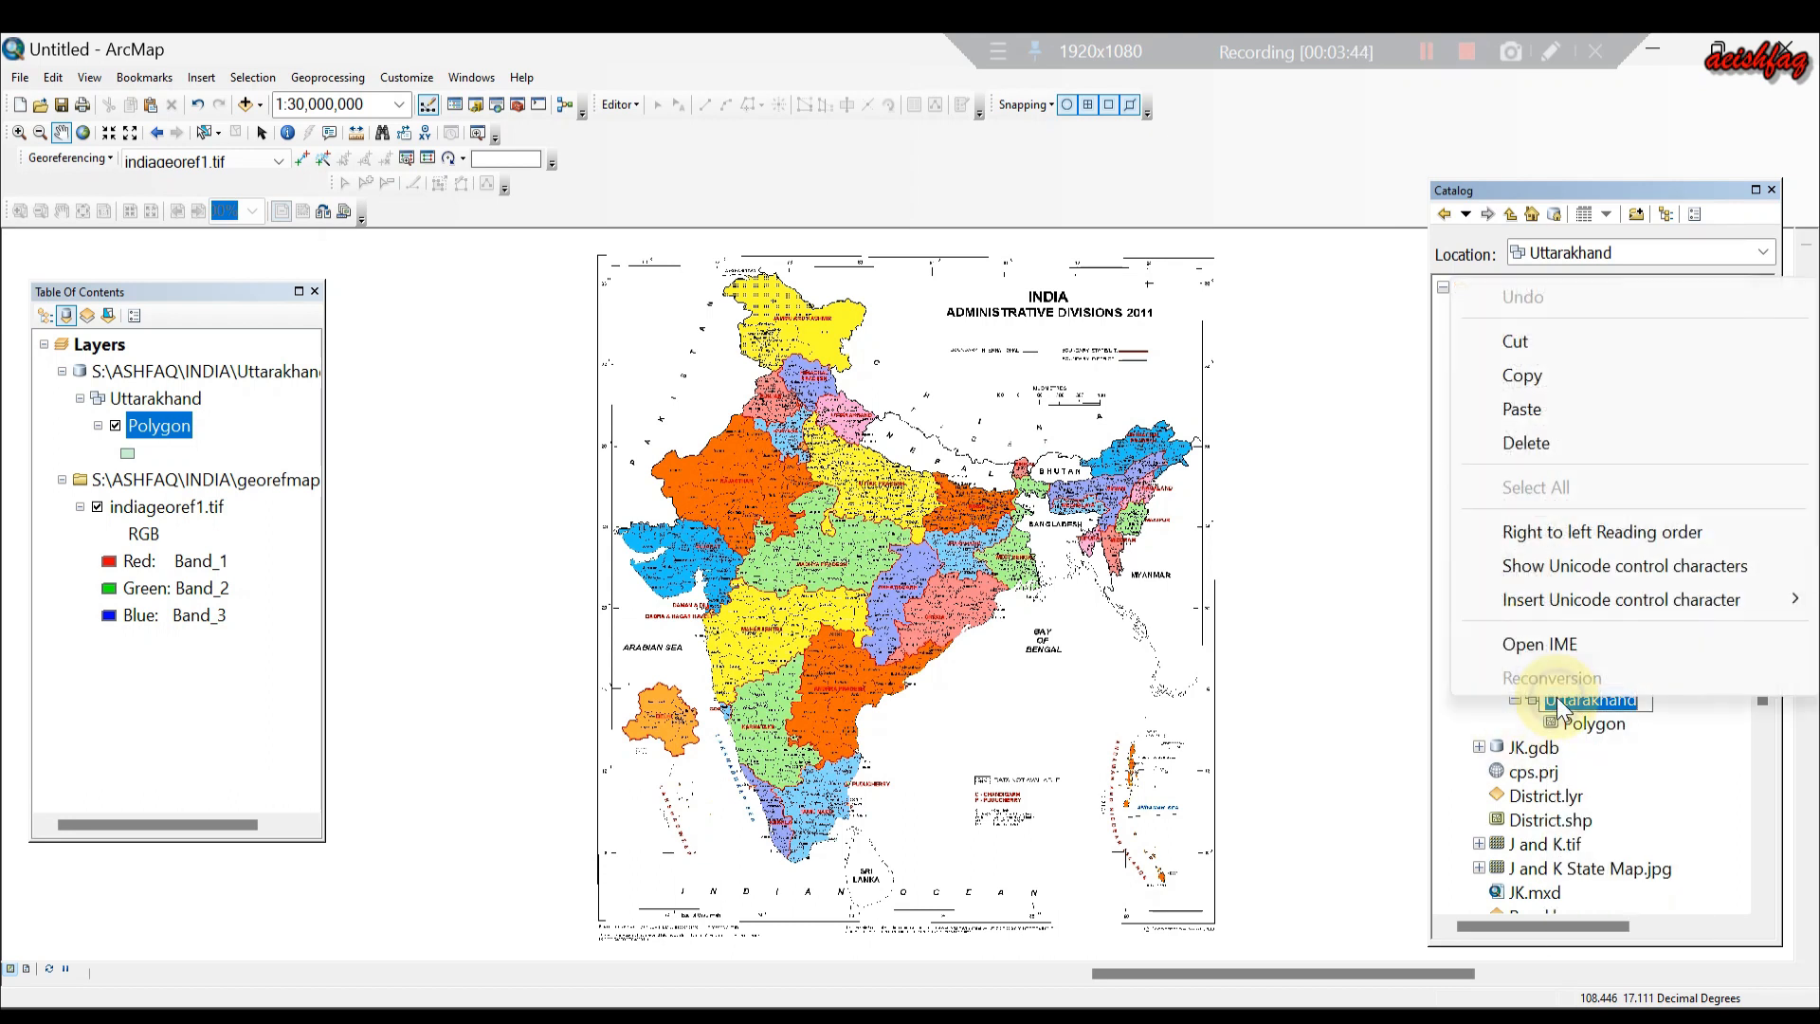
{"action": "left_click", "coordinate": [1557, 699]}
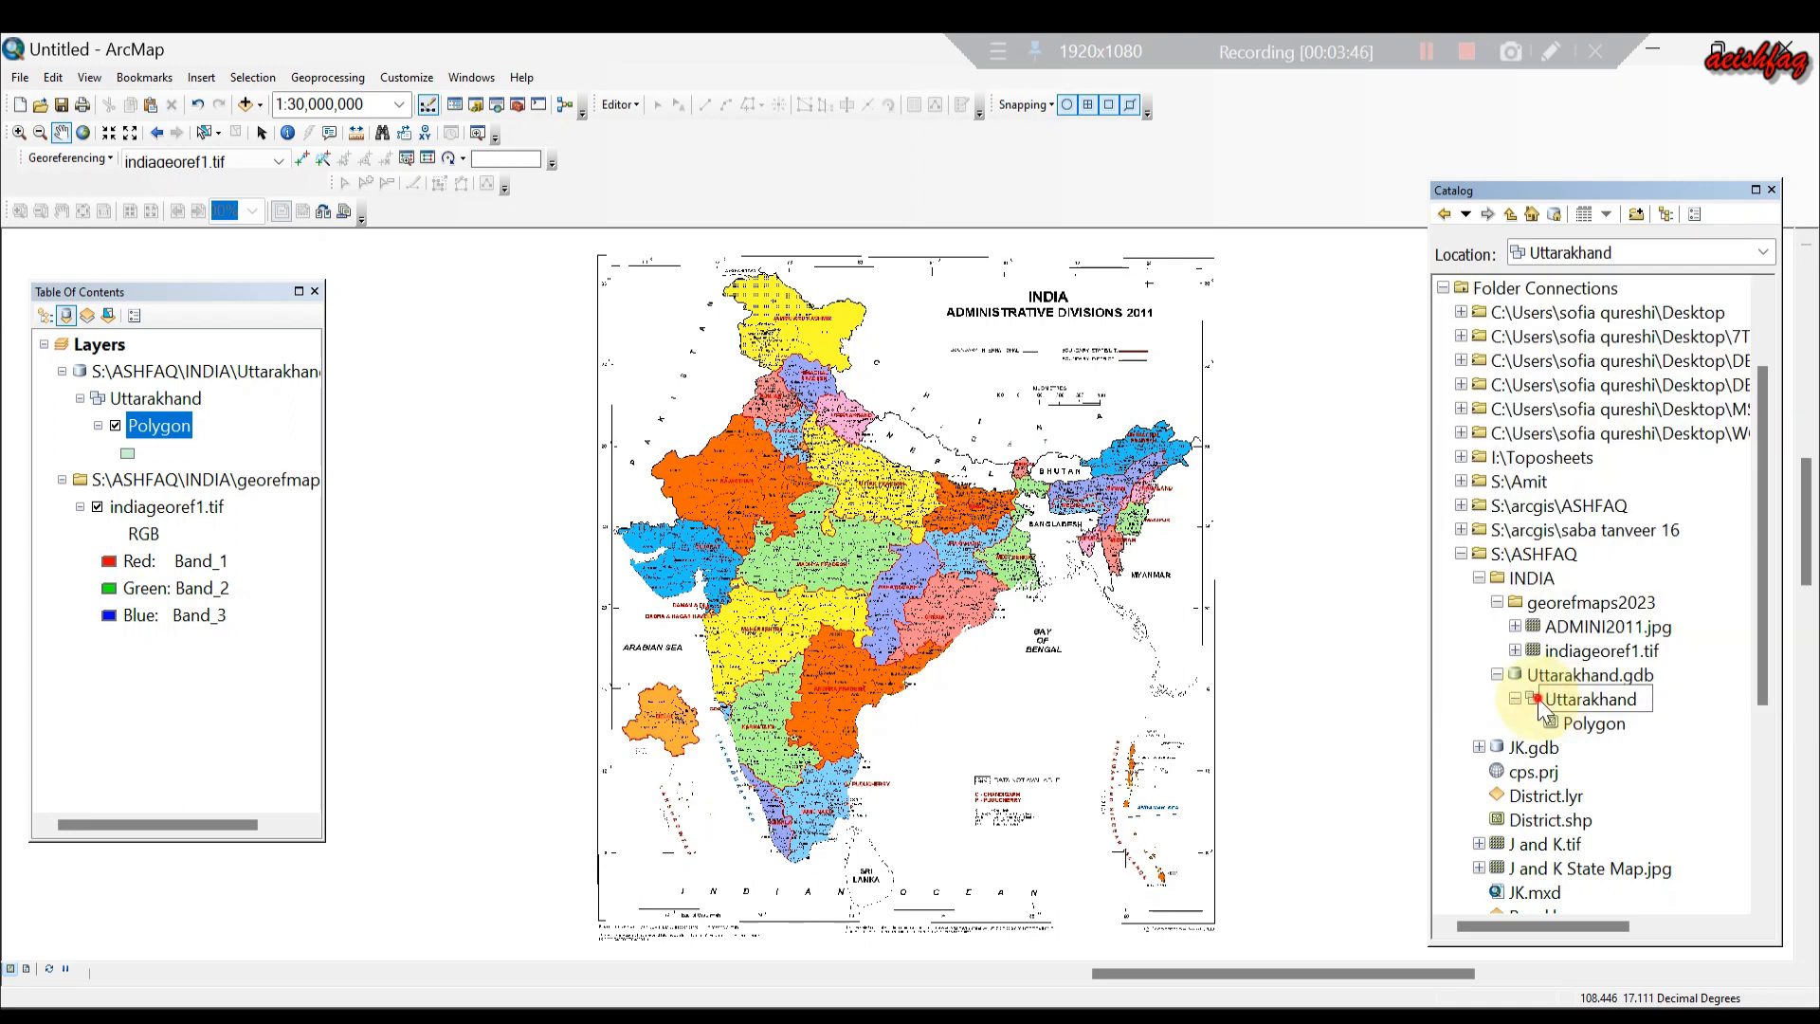
Start another new feature class in the Uttarakhand feature dataset and name it Line.
{"action": "left_click", "coordinate": [1535, 697]}
{"action": "right_click", "coordinate": [1536, 698]}
{"action": "mouse_move", "coordinate": [1583, 844]}
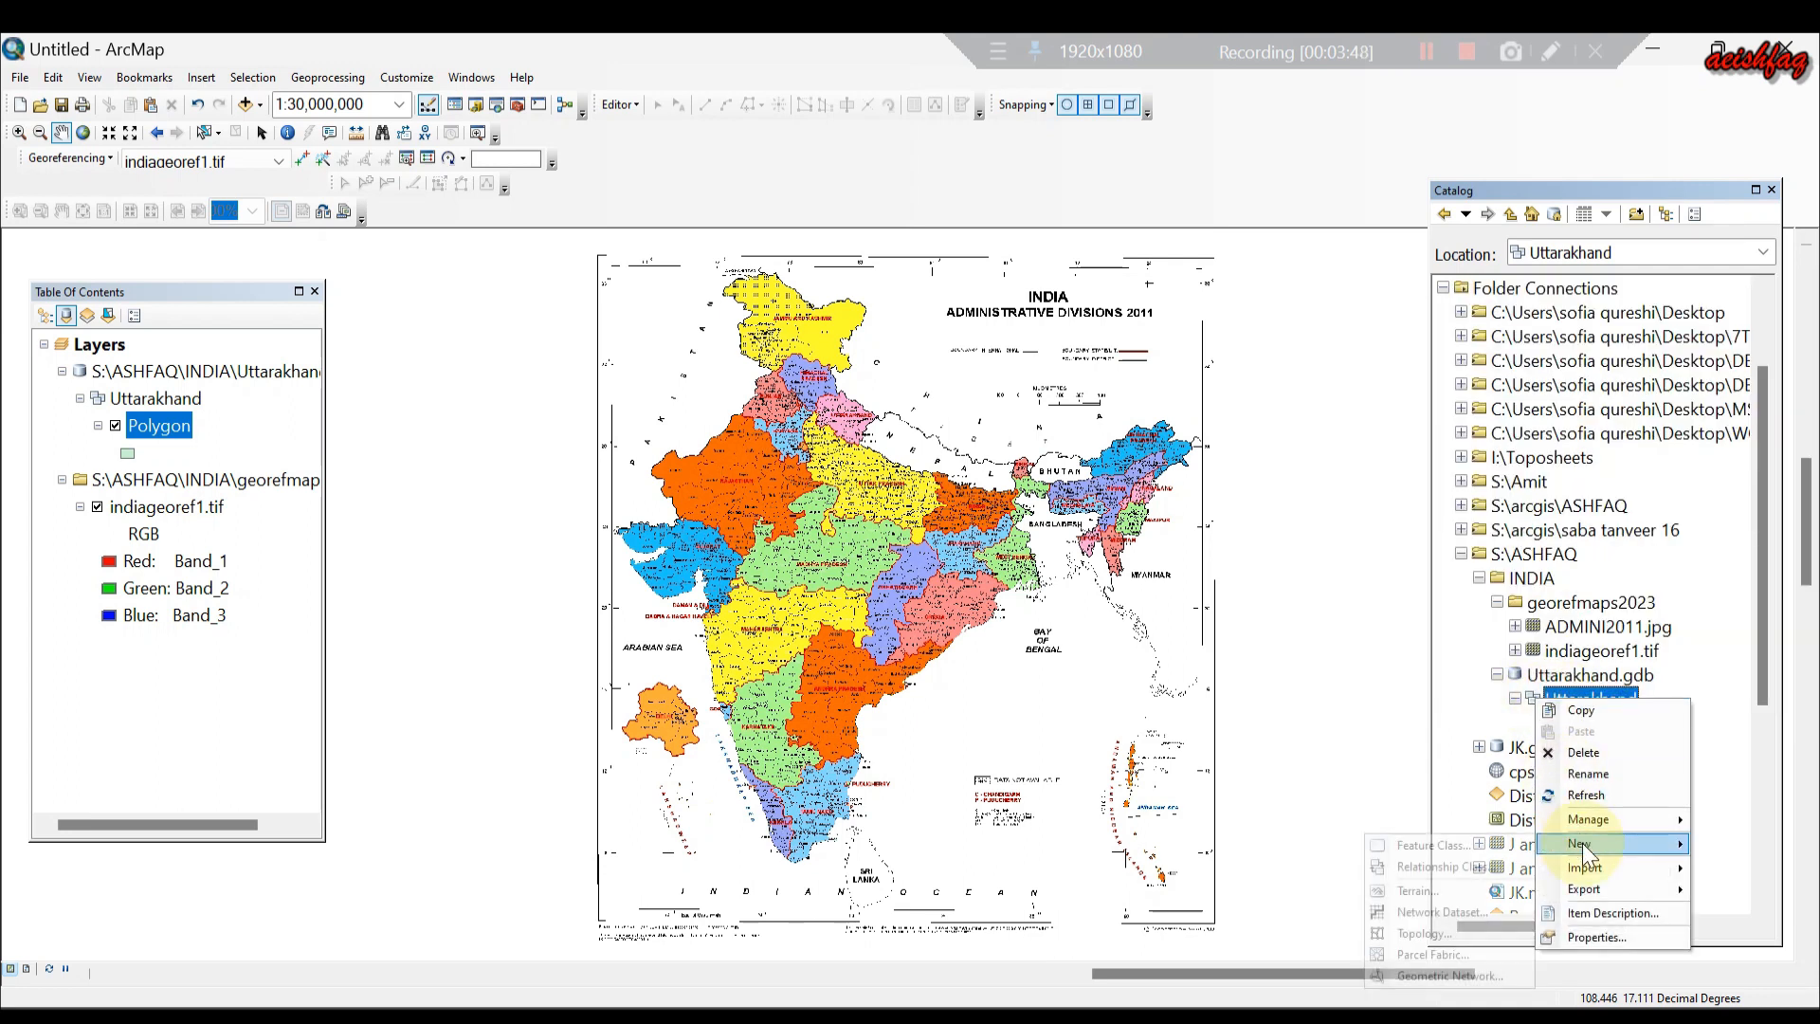
{"action": "left_click", "coordinate": [1426, 844]}
{"action": "left_click", "coordinate": [769, 171]}
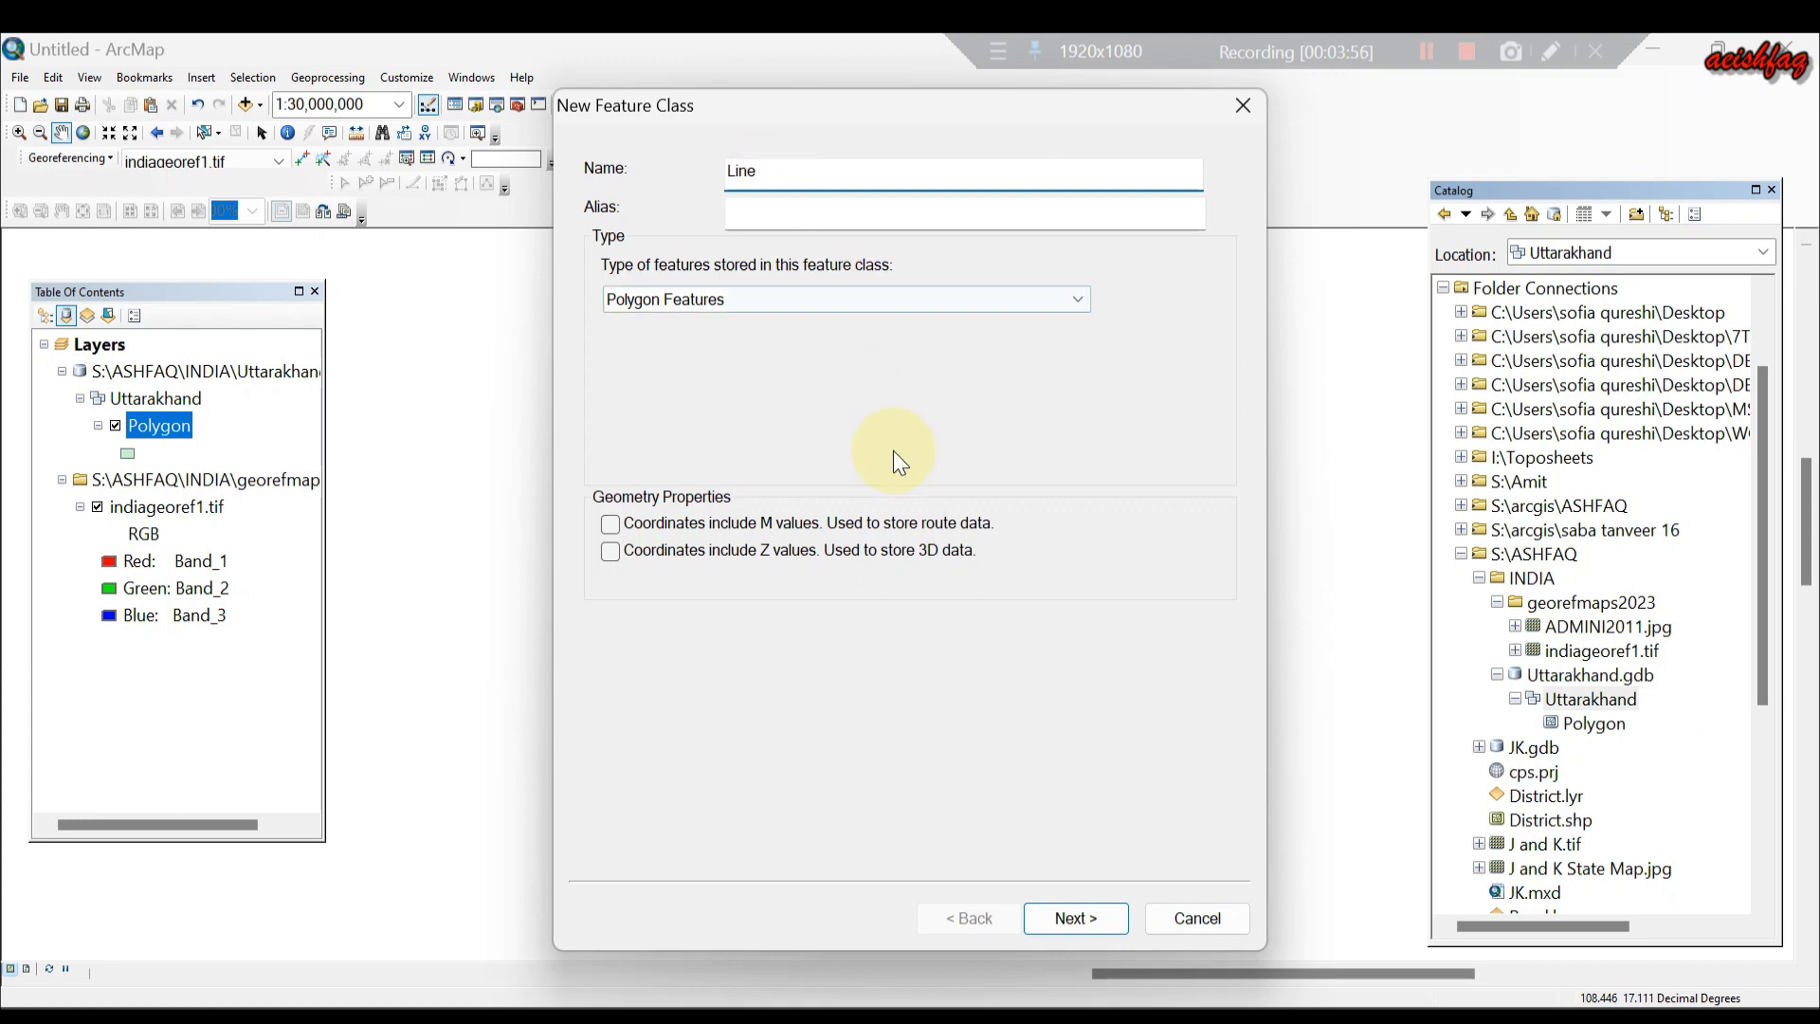
Set the Line feature class to store Line Features and finish creating it with the remaining default settings.
{"action": "left_click", "coordinate": [851, 298]}
{"action": "left_click", "coordinate": [851, 297]}
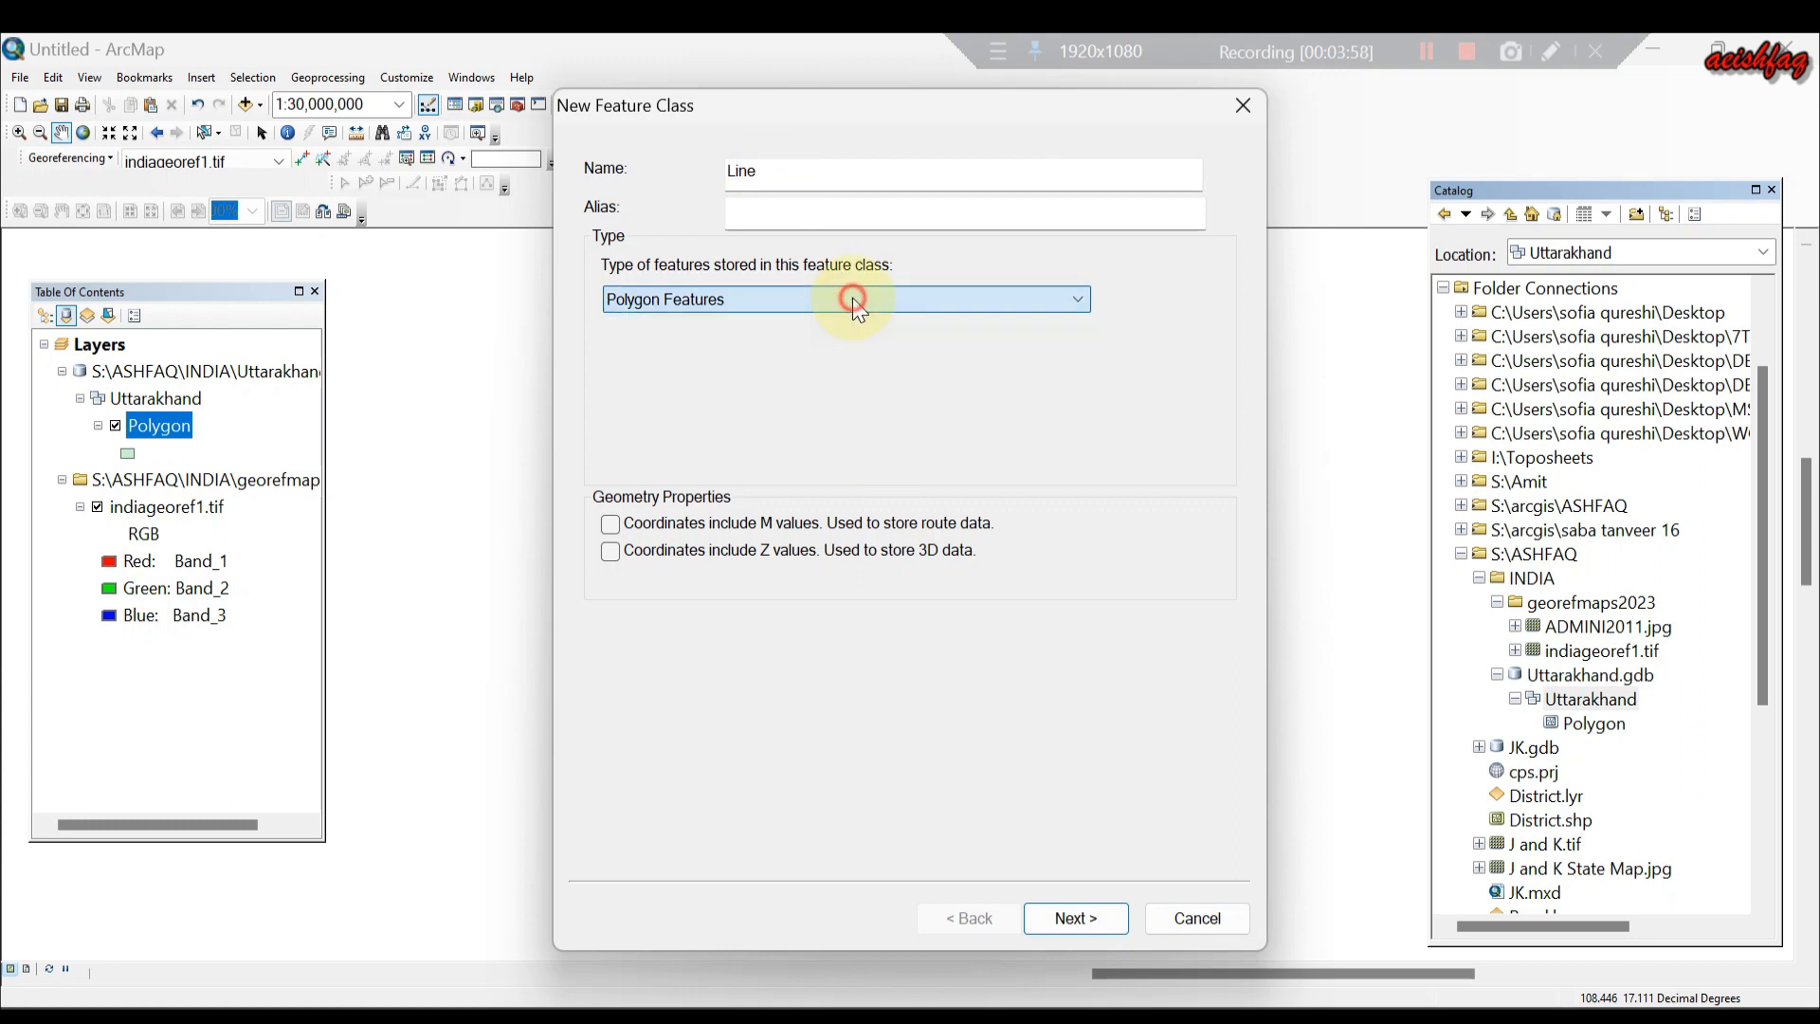
{"action": "left_click", "coordinate": [852, 298]}
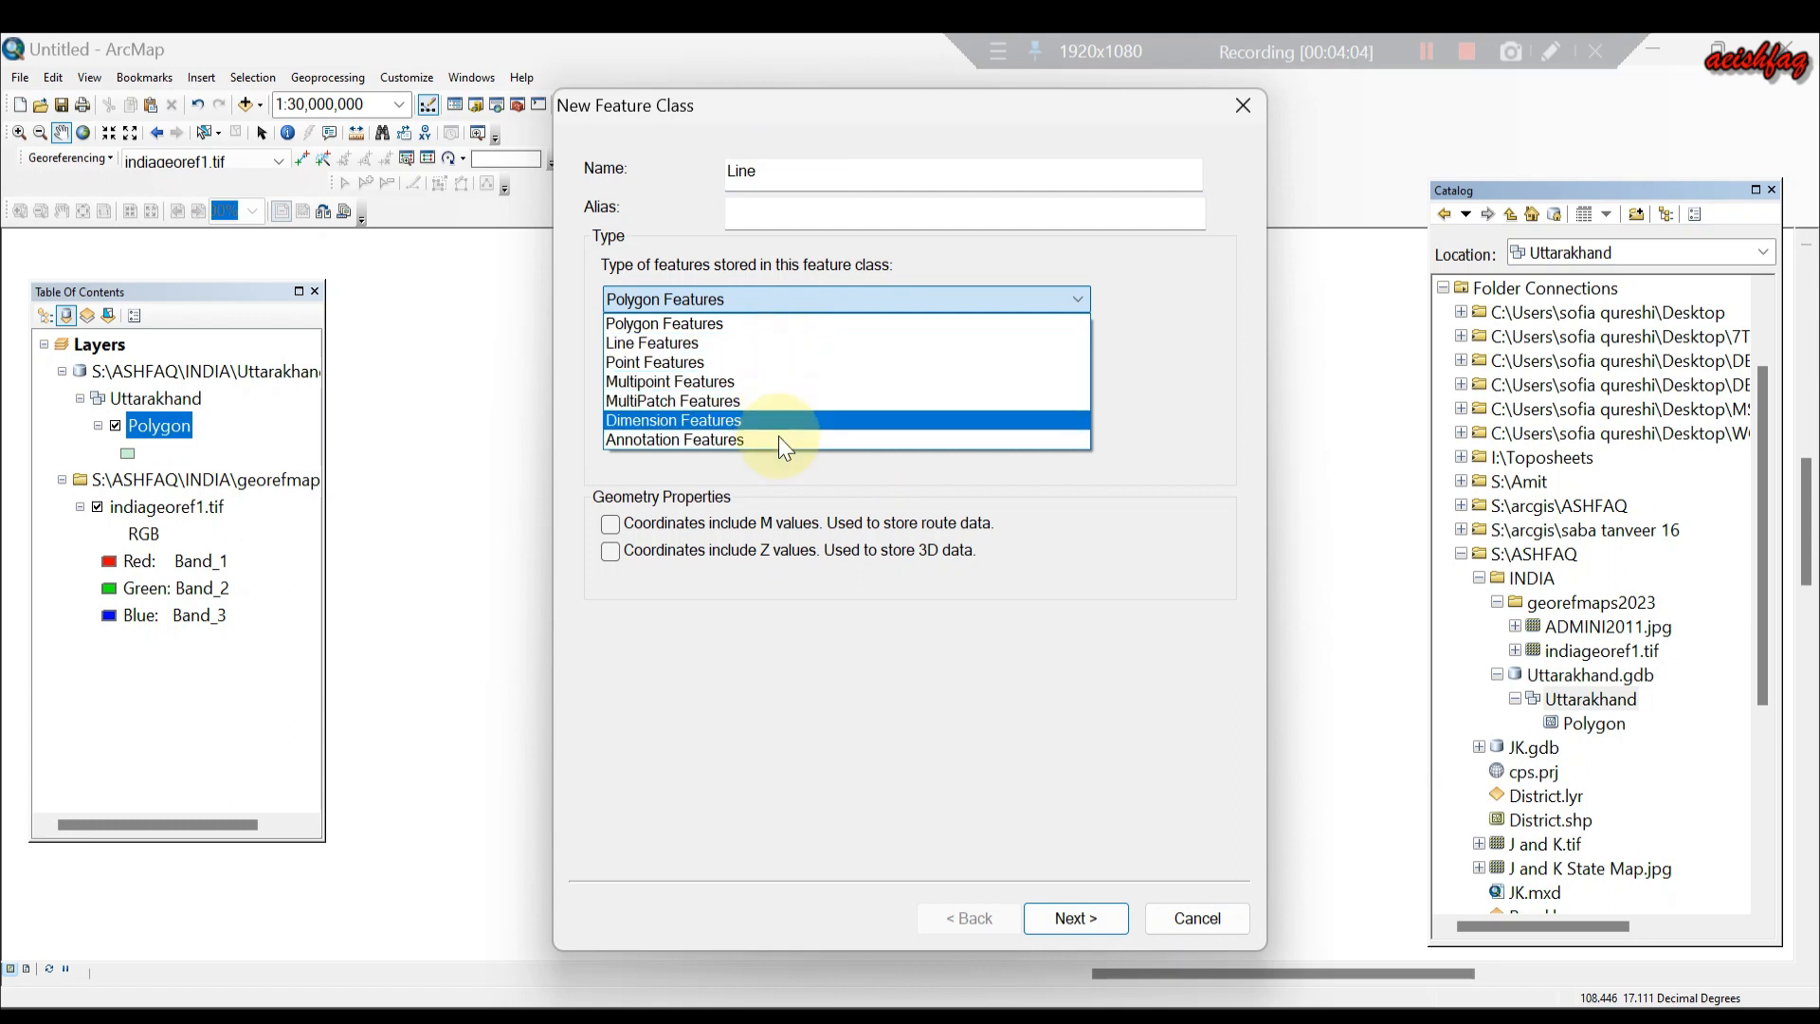
{"action": "left_click", "coordinate": [714, 342]}
{"action": "left_click", "coordinate": [1089, 918]}
{"action": "left_click", "coordinate": [1090, 917]}
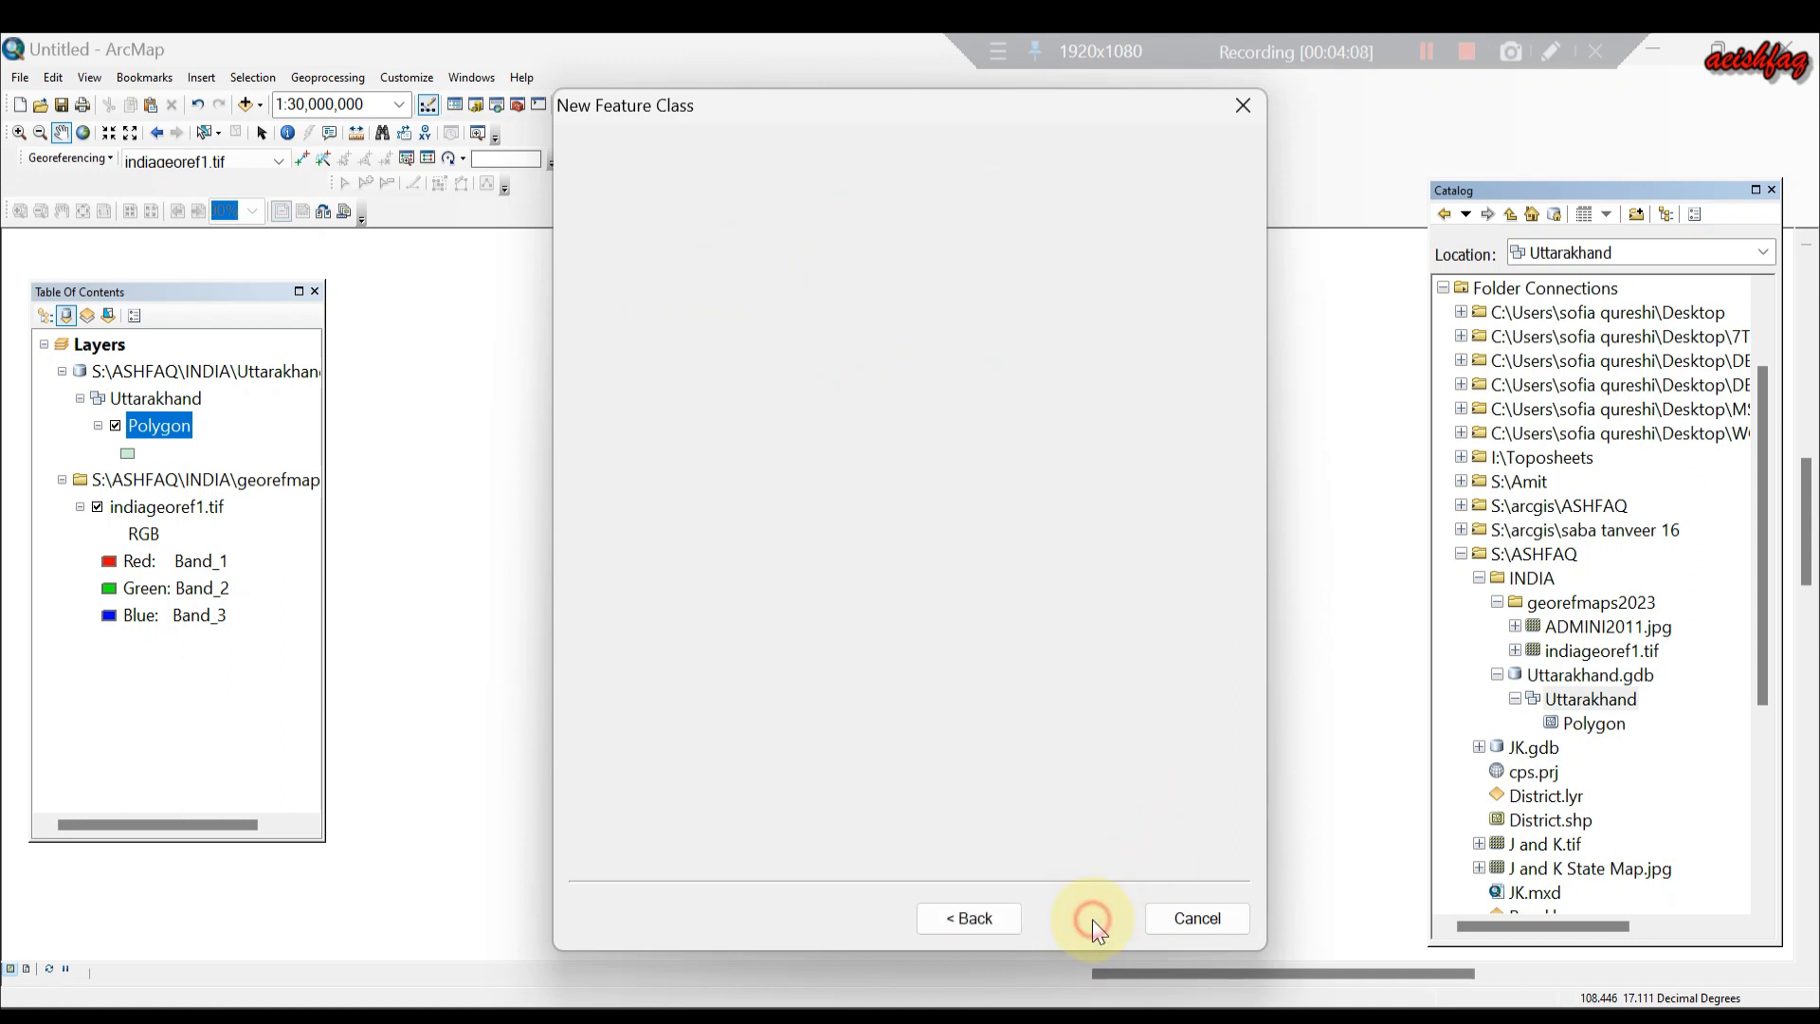
{"action": "left_click", "coordinate": [1092, 919]}
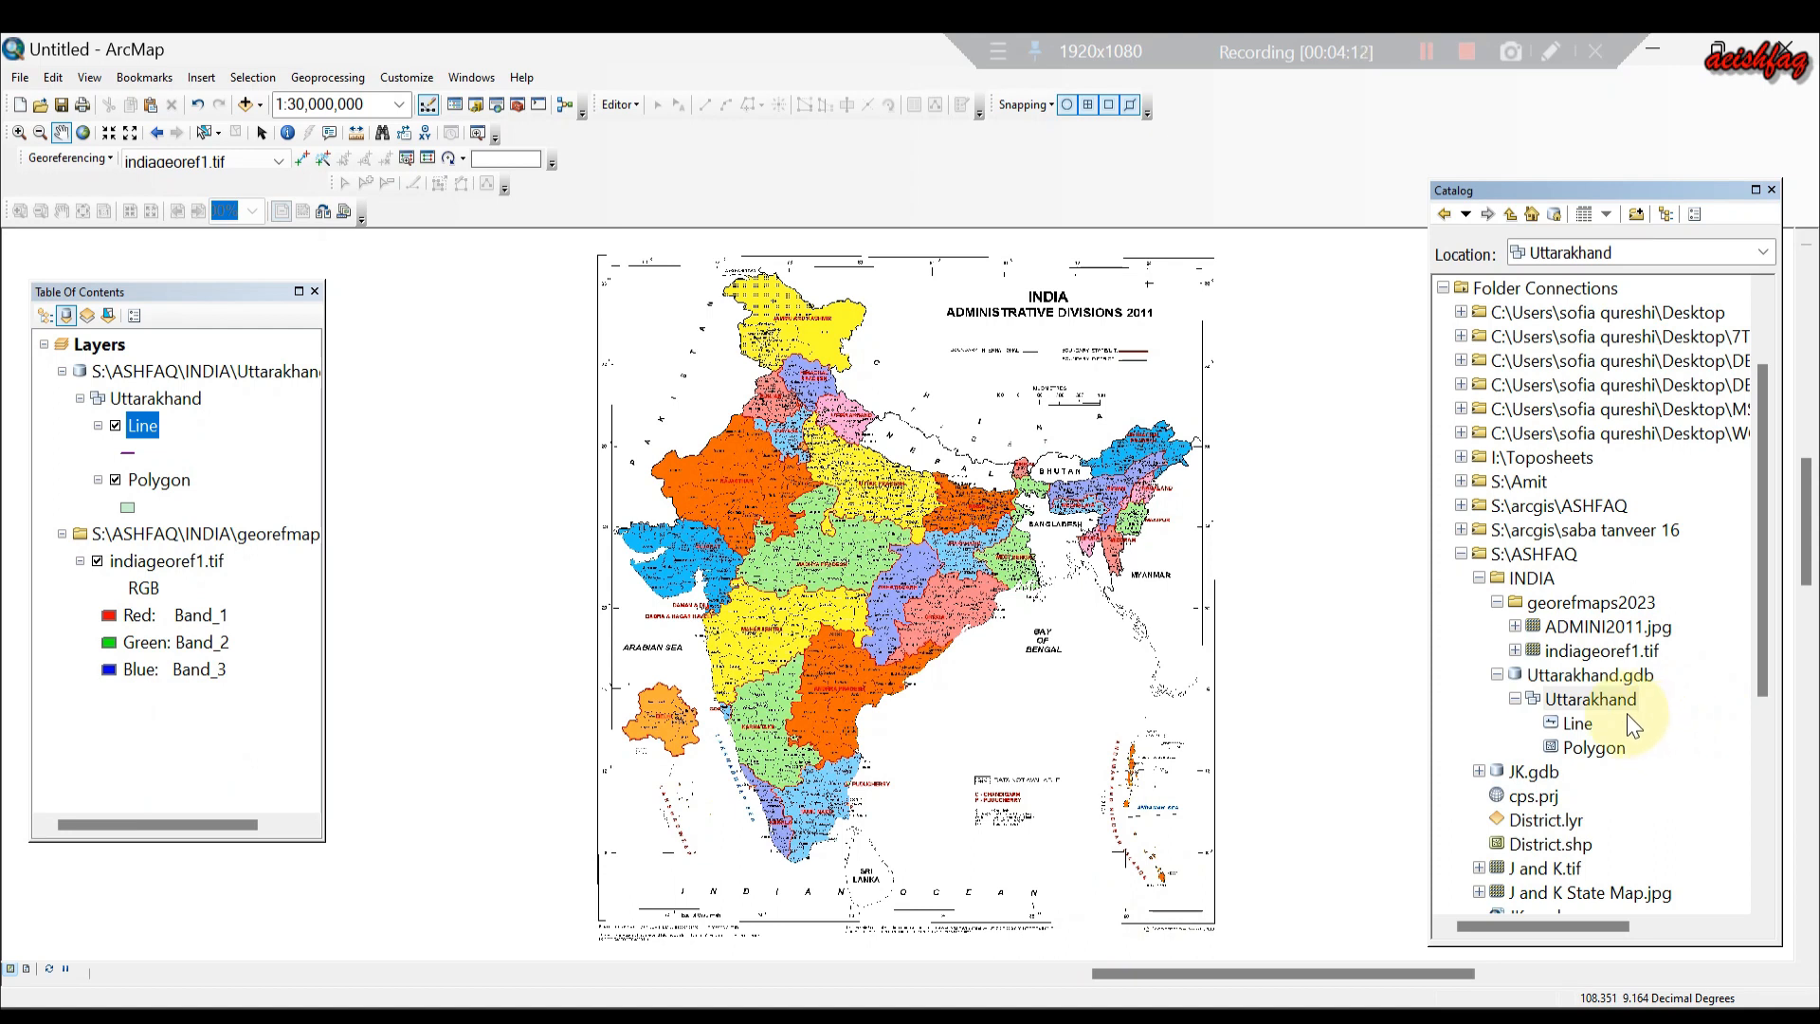
Start a third new feature class in the Uttarakhand feature dataset and name it Point.
{"action": "right_click", "coordinate": [1583, 701]}
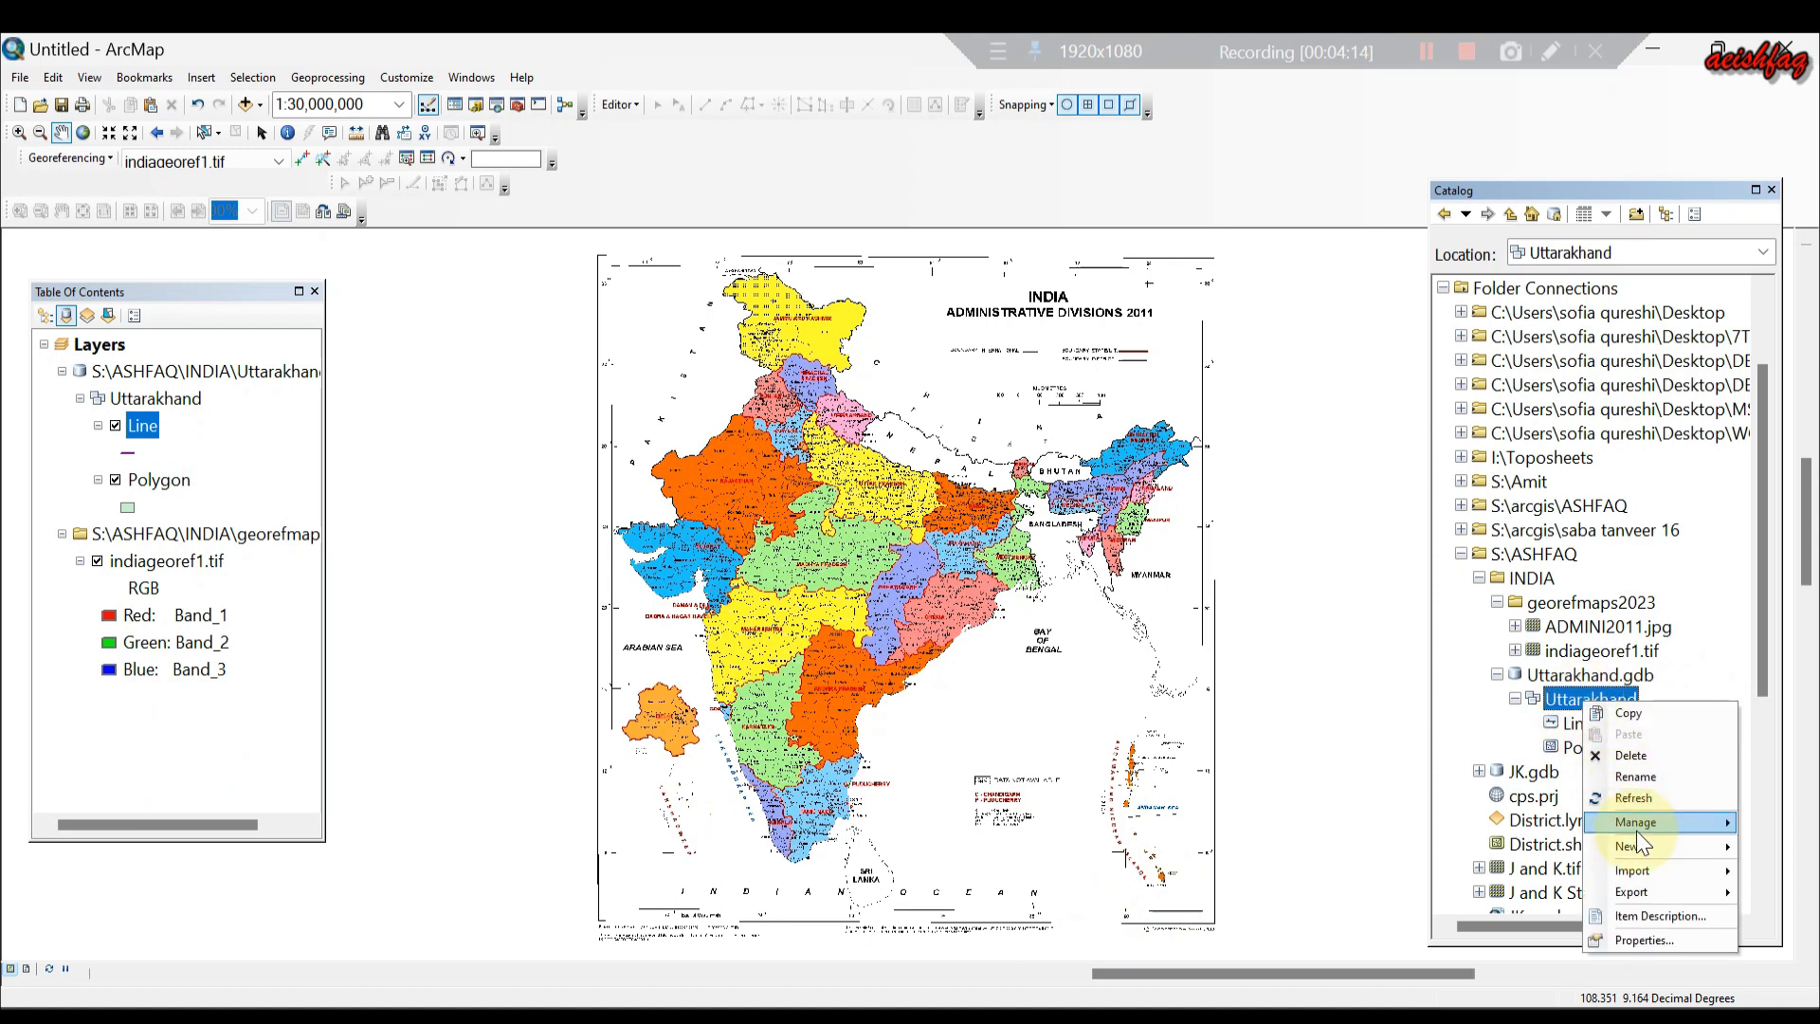
{"action": "mouse_move", "coordinate": [1636, 838]}
{"action": "left_click", "coordinate": [1520, 840]}
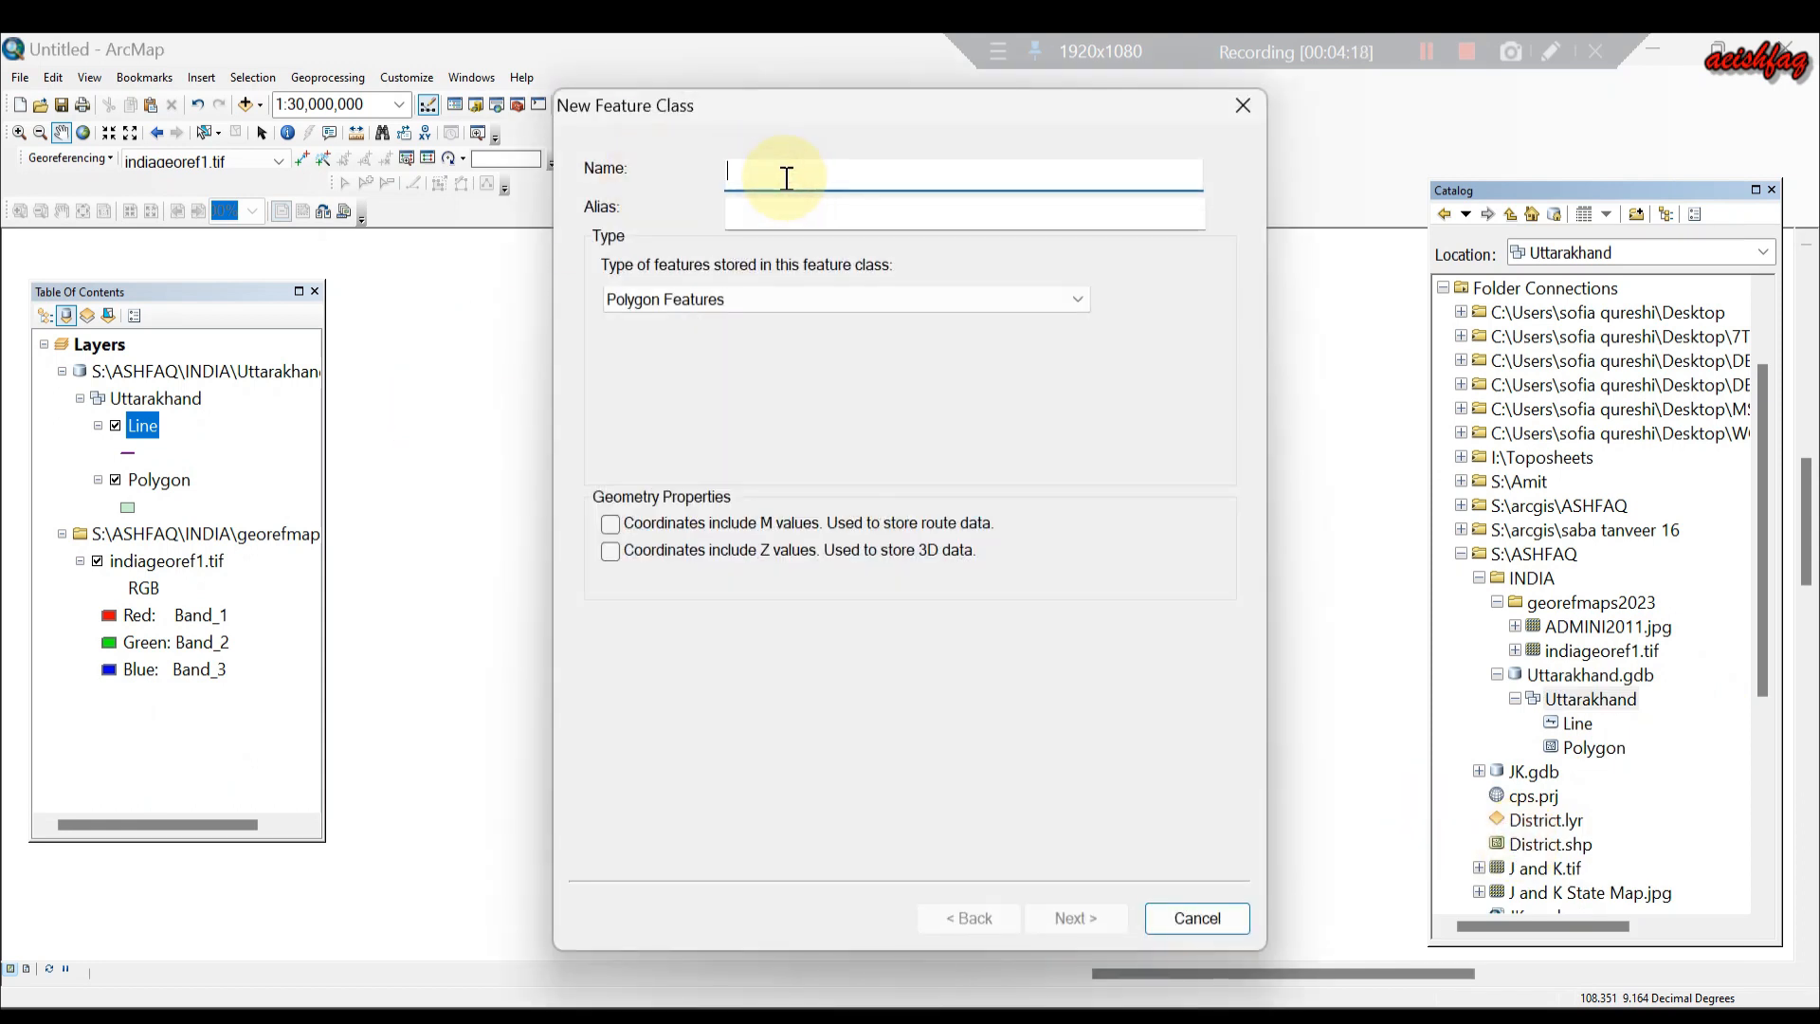
{"action": "type", "text": "Point"}
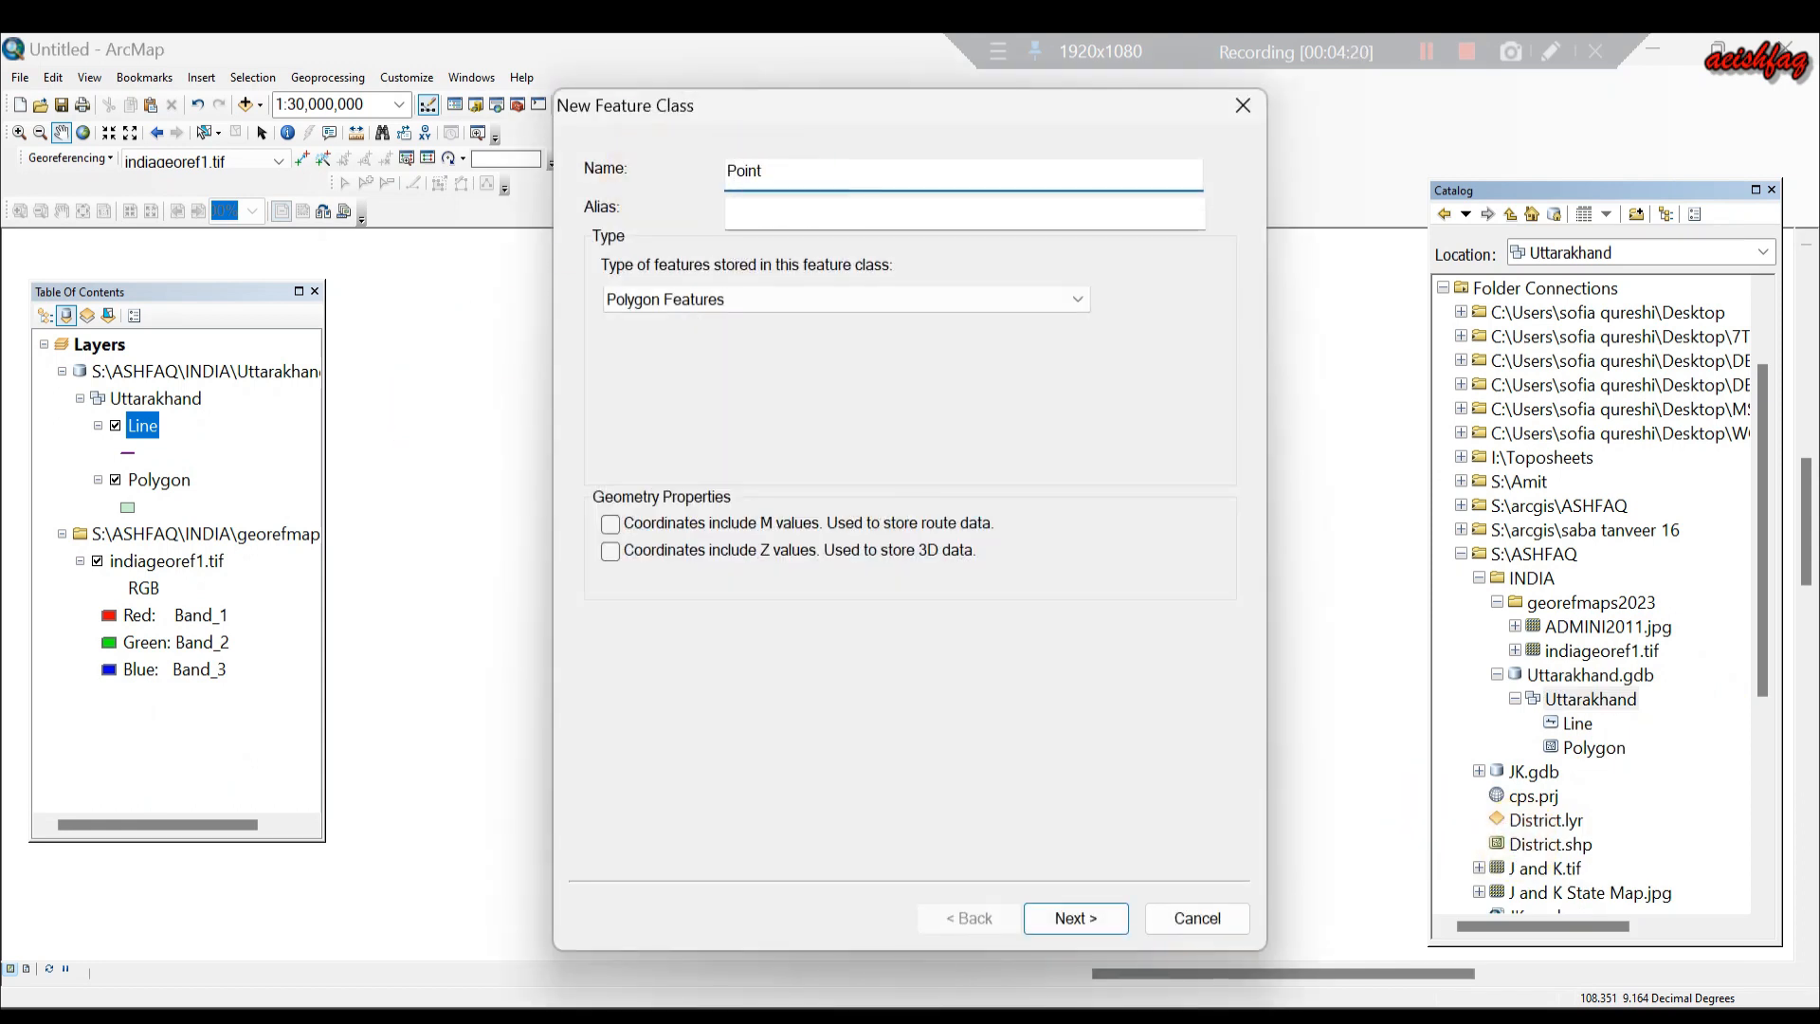
Set the Point feature class to store Point Features and finish creating it with the remaining default settings.
{"action": "left_click", "coordinate": [823, 292]}
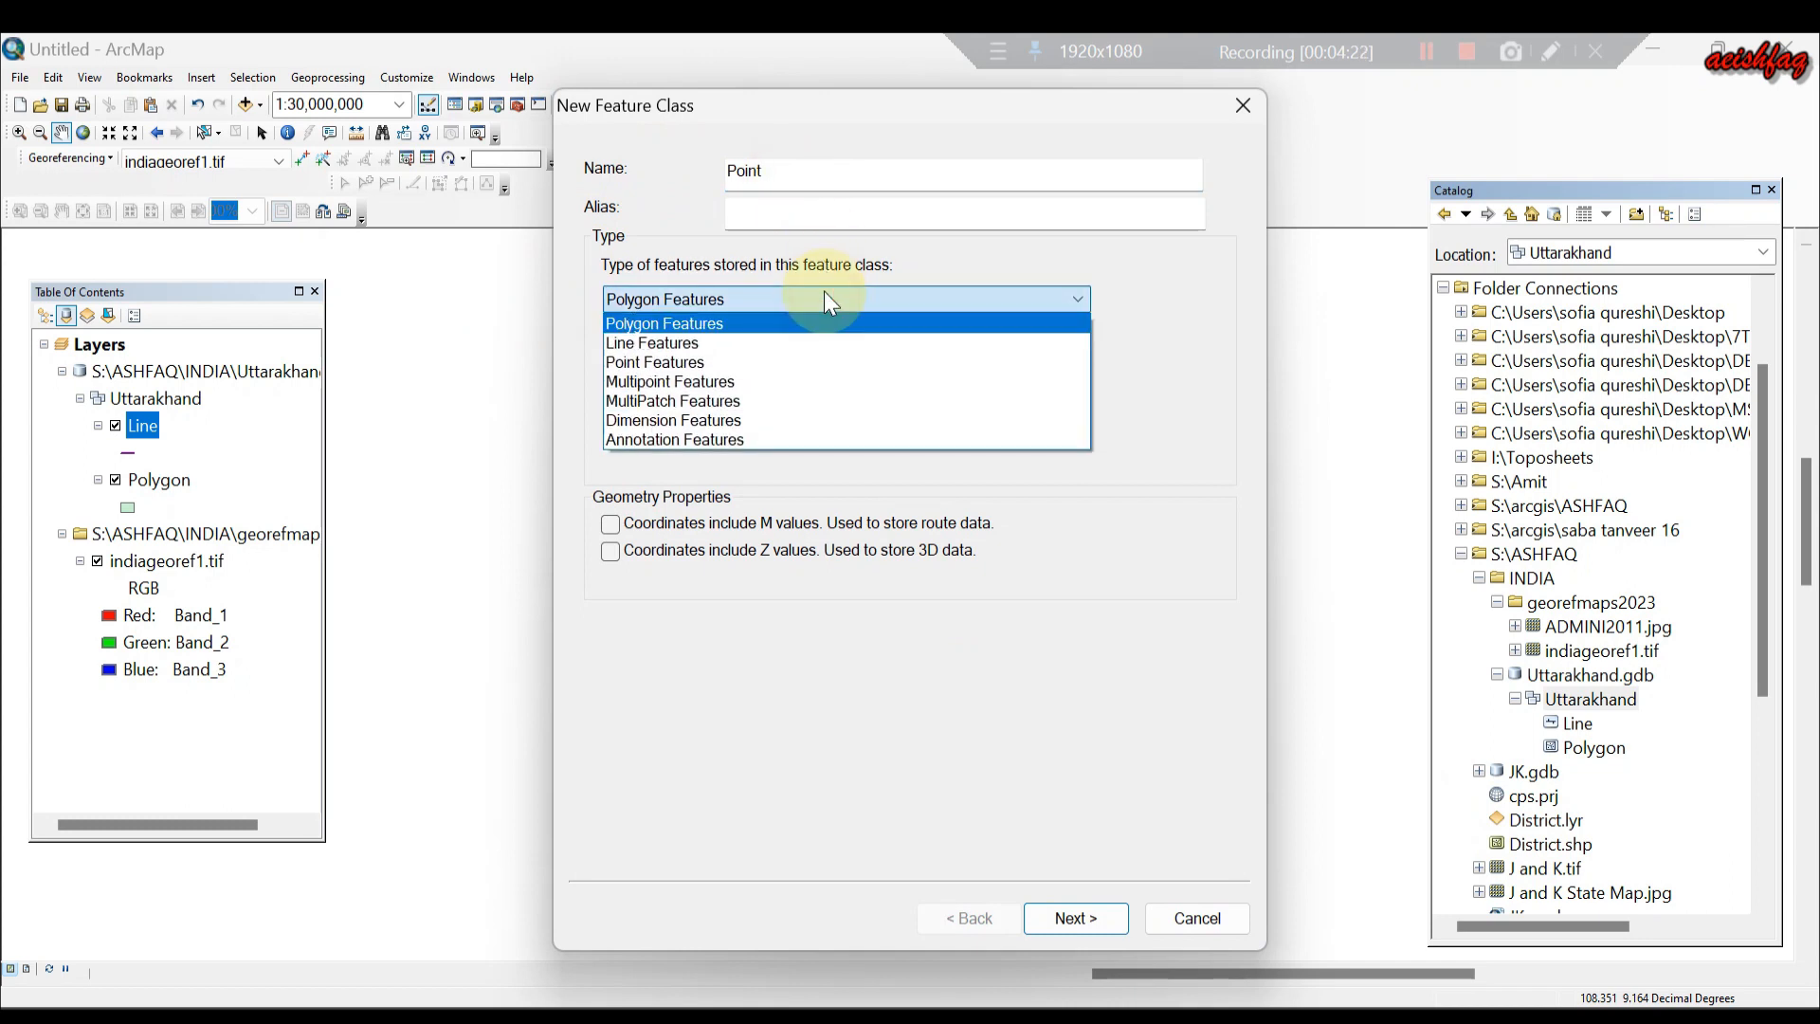
{"action": "left_click", "coordinate": [713, 364]}
{"action": "left_click", "coordinate": [1111, 919]}
{"action": "left_click", "coordinate": [1107, 921]}
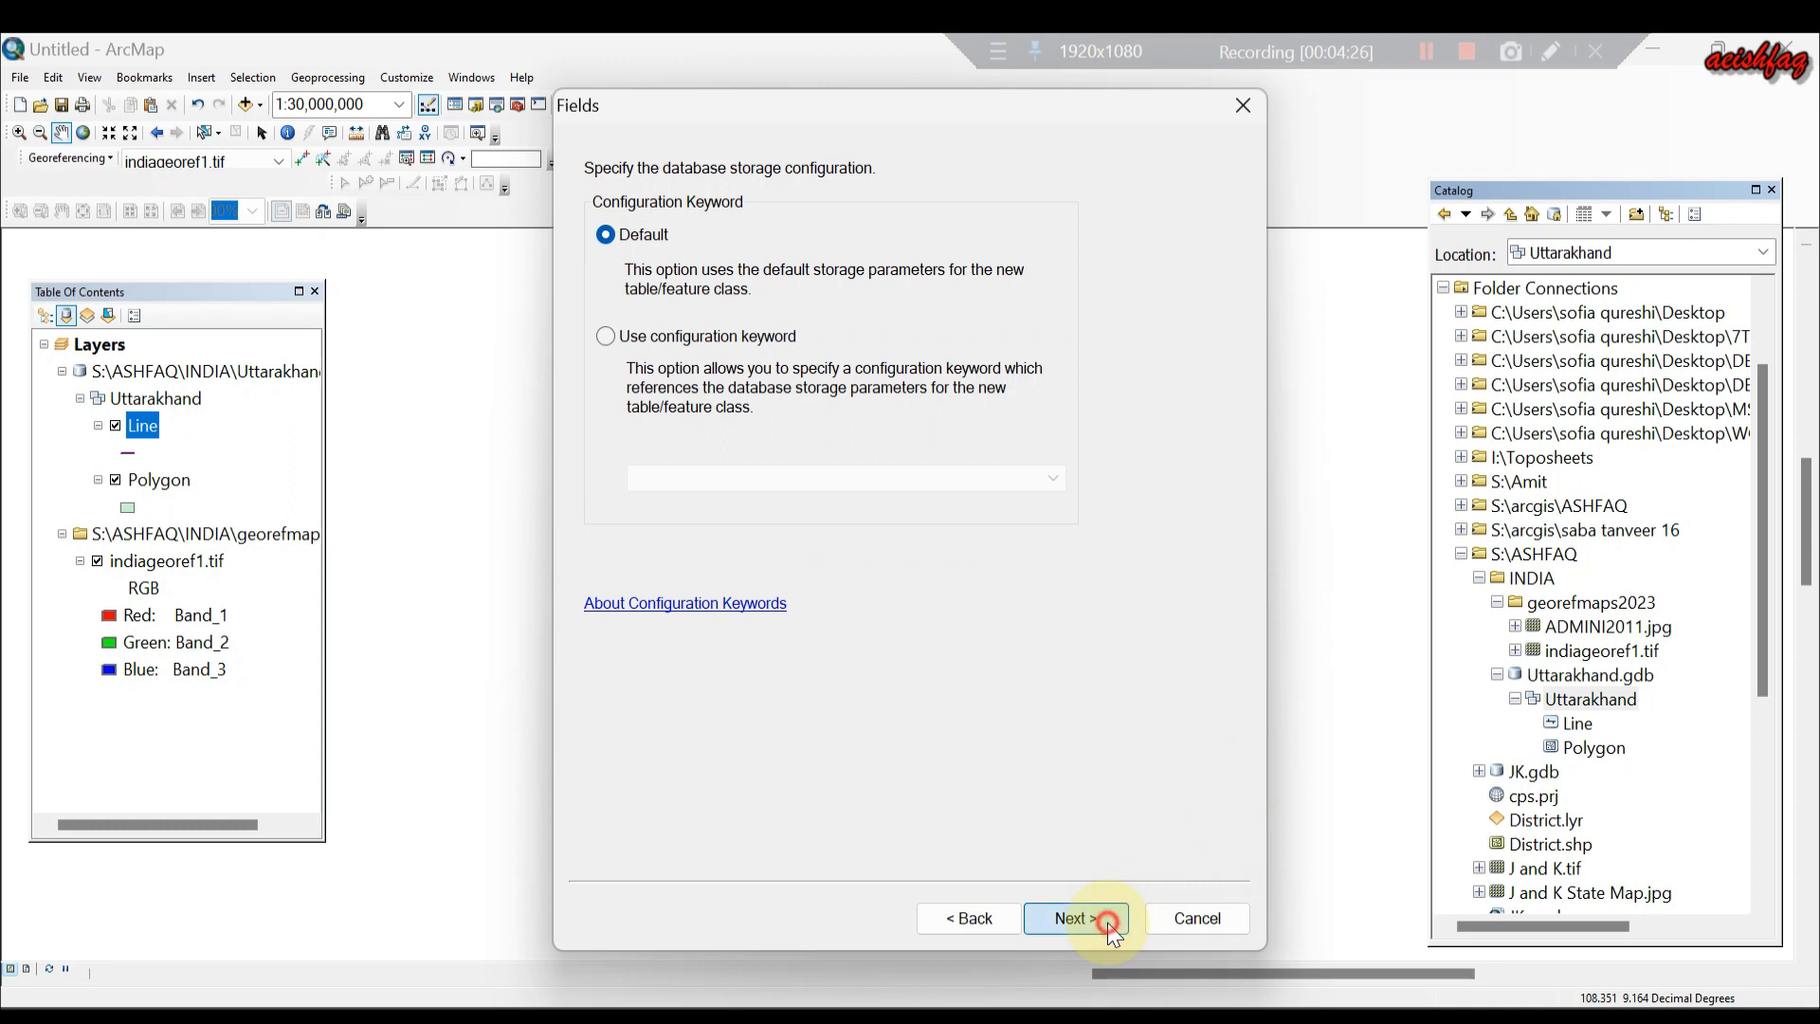
{"action": "left_click", "coordinate": [1107, 921]}
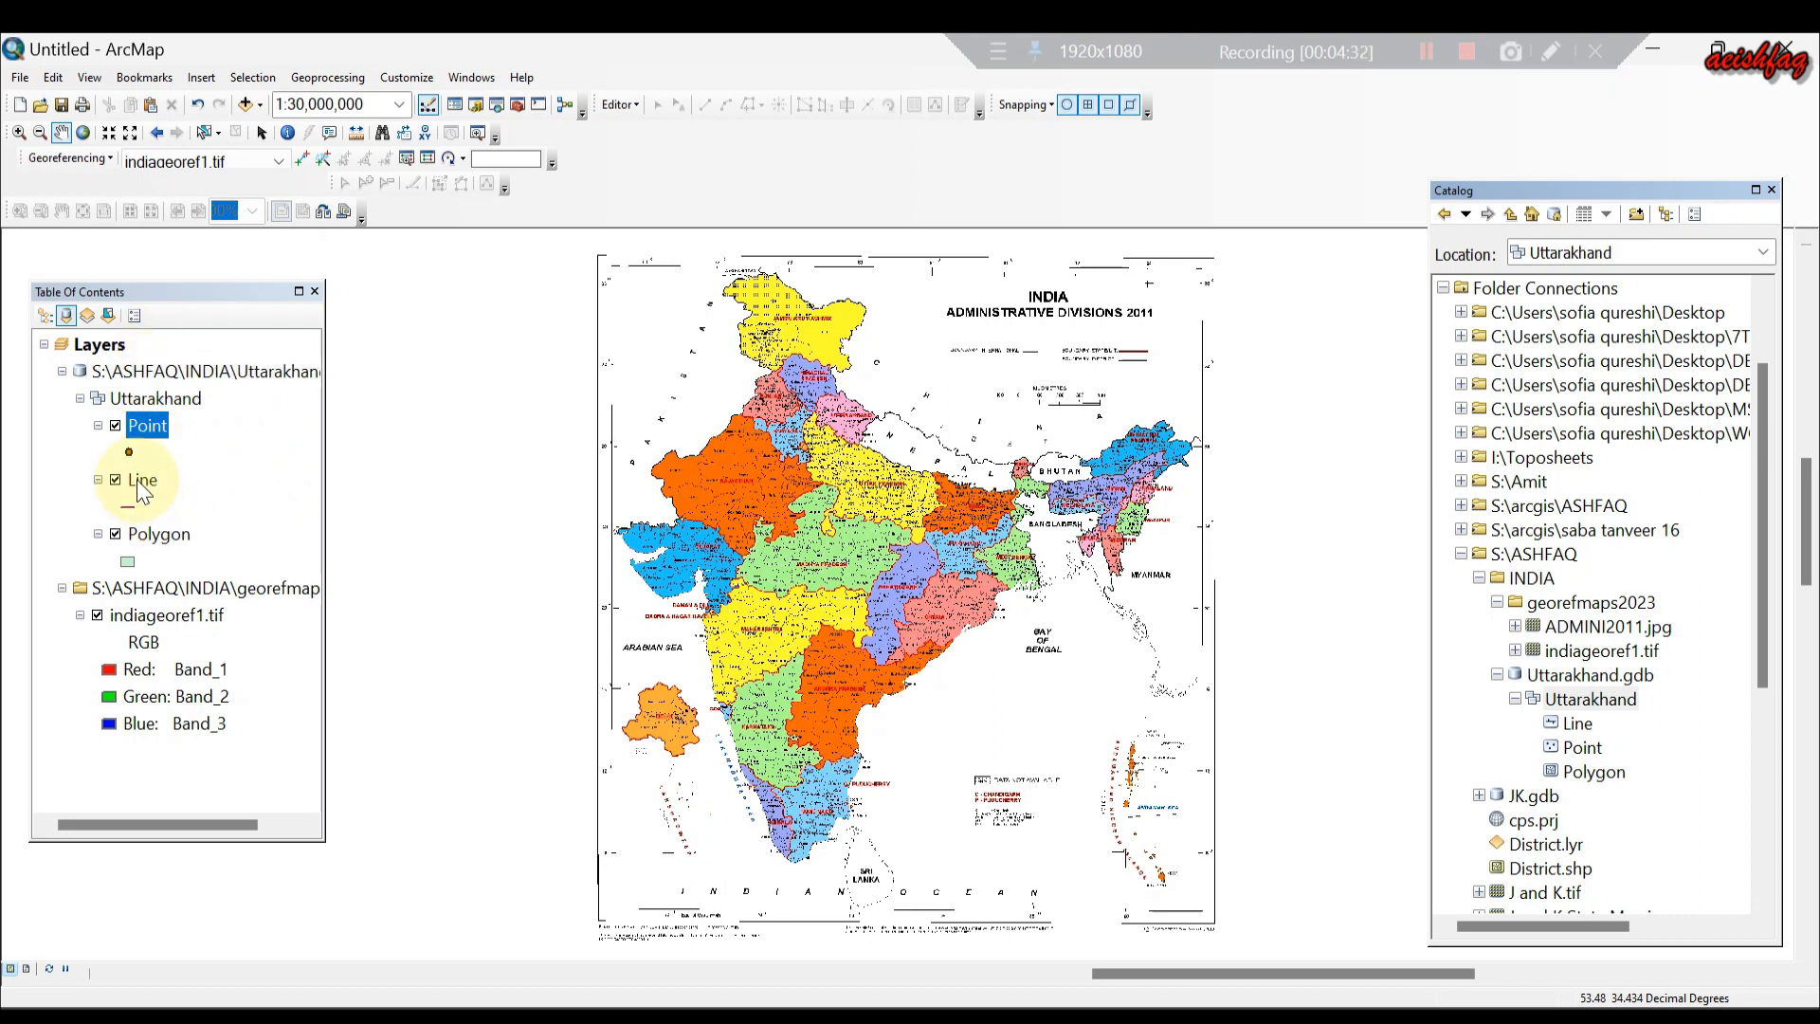
Remove the Line and Point layers from the map, leaving the Polygon layer and the raster.
{"action": "left_click", "coordinate": [138, 479]}
{"action": "right_click", "coordinate": [138, 479]}
{"action": "left_click", "coordinate": [186, 506]}
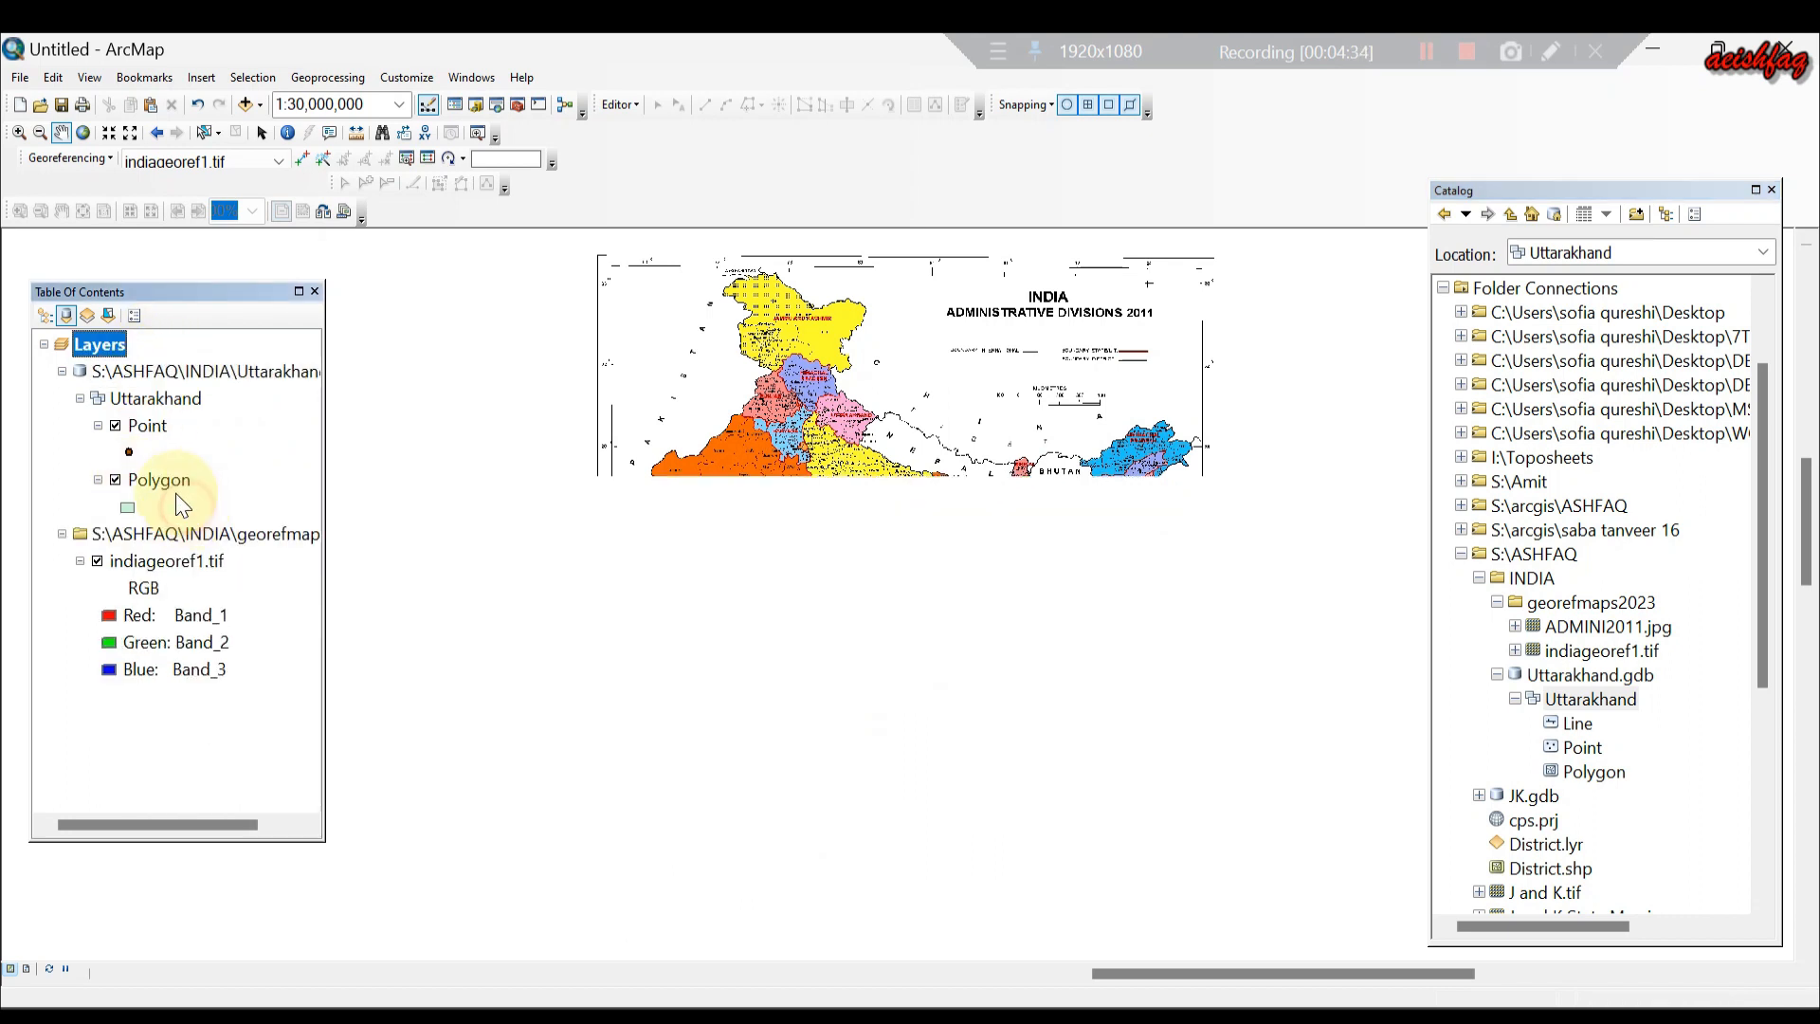
{"action": "left_click", "coordinate": [137, 436]}
{"action": "right_click", "coordinate": [138, 436]}
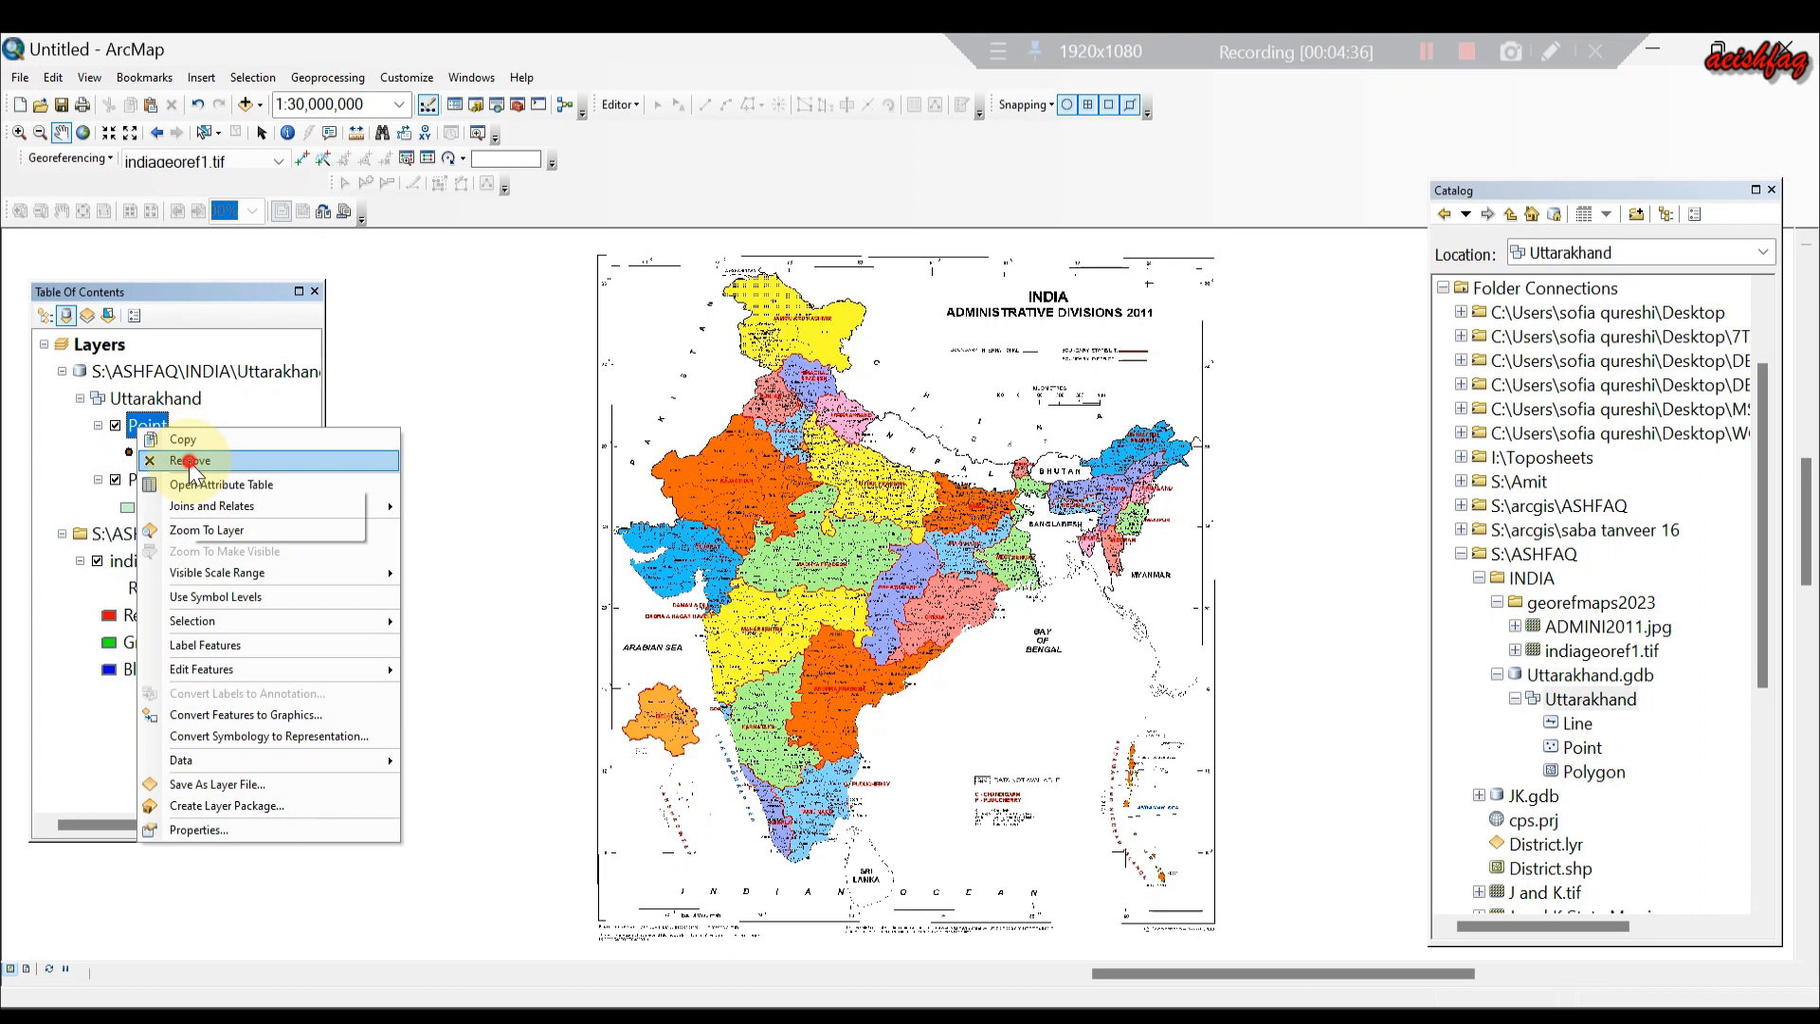
{"action": "left_click", "coordinate": [190, 460]}
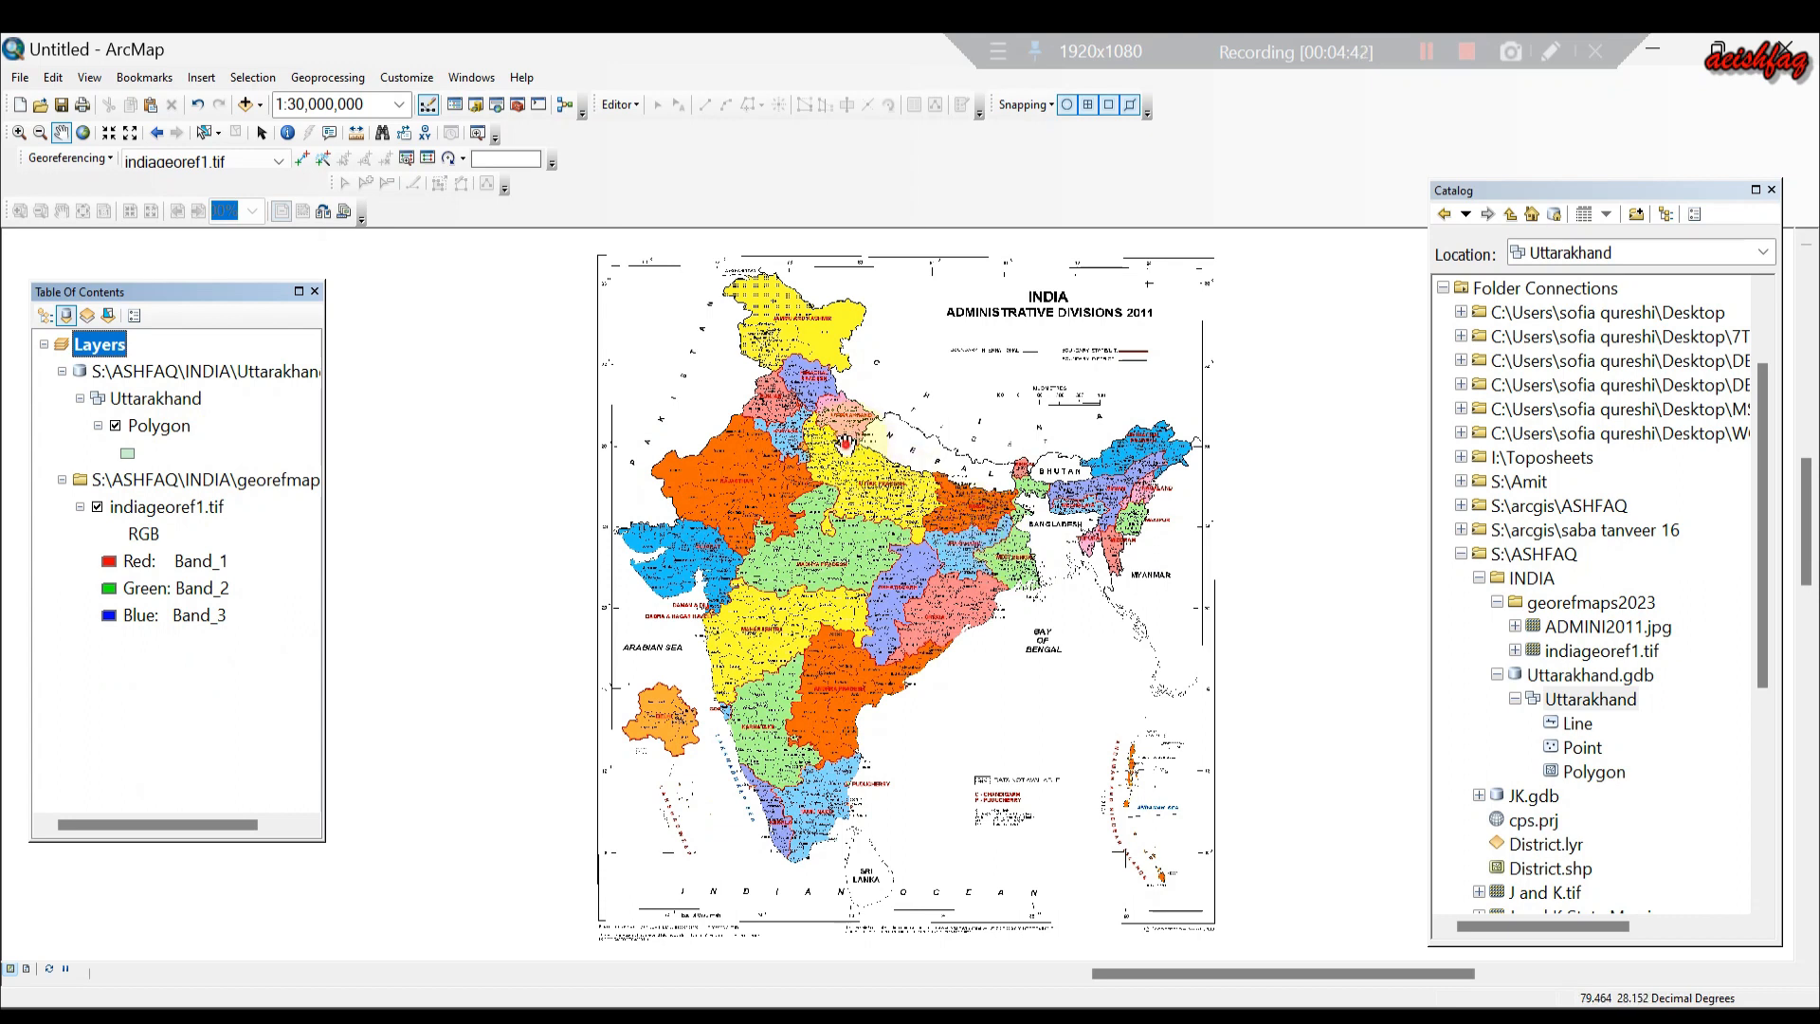
Examine Uttarakhand and its district boundaries on the georeferenced map at a scale of 1:3,000,000.
{"action": "left_click_drag", "start_coordinate": [843, 440], "coordinate": [874, 500]}
{"action": "scroll", "coordinate": [874, 500], "scroll_direction": "up", "scroll_amount": 6}
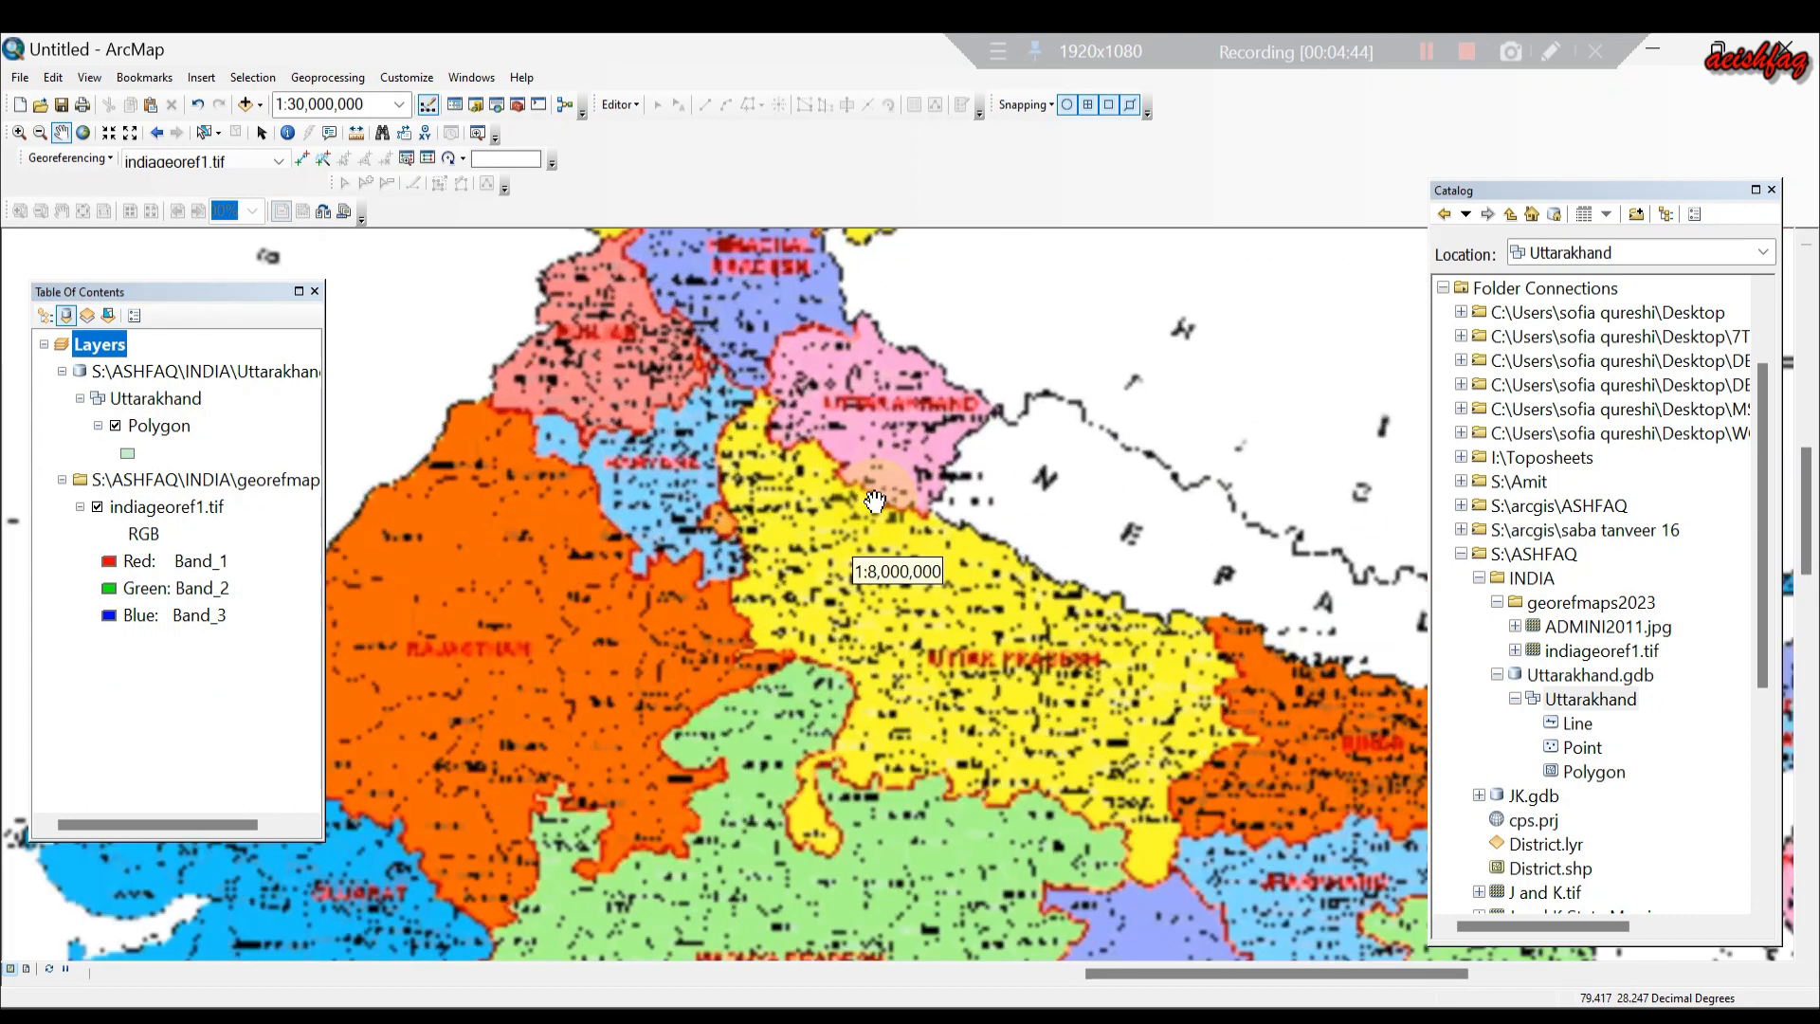
{"action": "scroll", "coordinate": [874, 500], "scroll_direction": "up", "scroll_amount": 2}
{"action": "left_click_drag", "start_coordinate": [885, 374], "coordinate": [879, 667]}
{"action": "left_click_drag", "start_coordinate": [829, 568], "coordinate": [909, 582]}
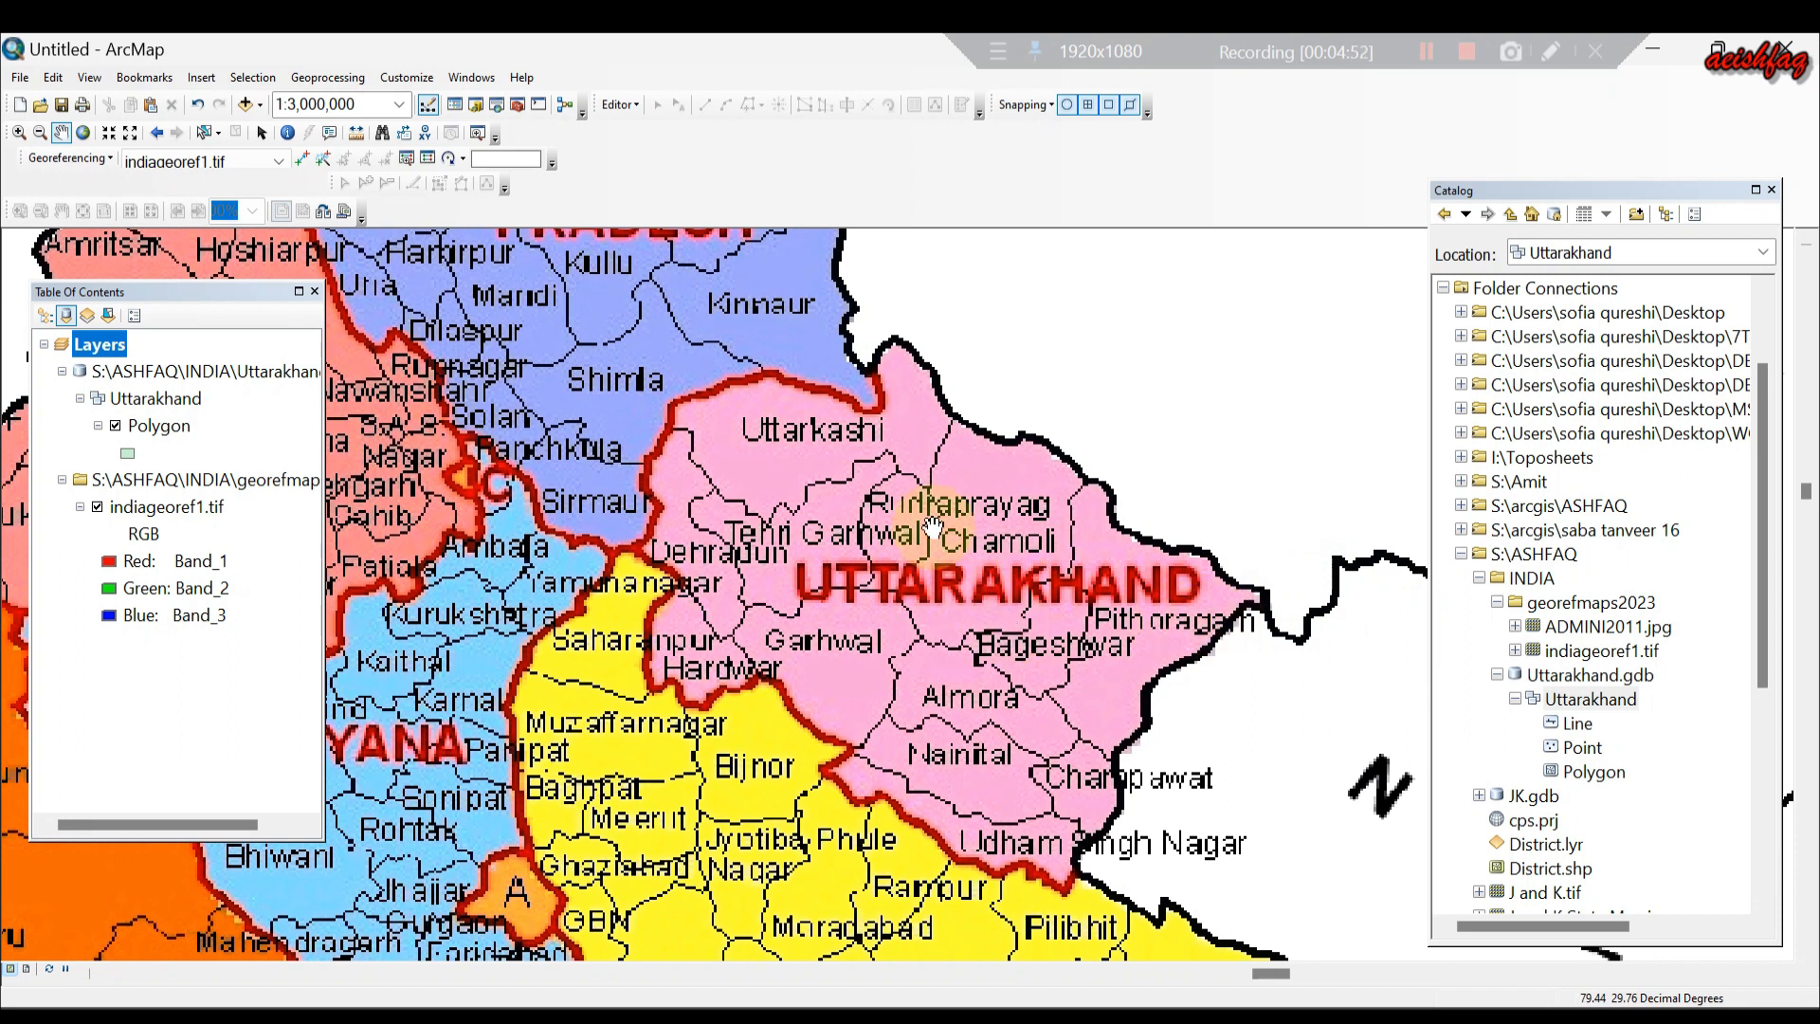
{"action": "left_click_drag", "start_coordinate": [932, 528], "coordinate": [957, 547]}
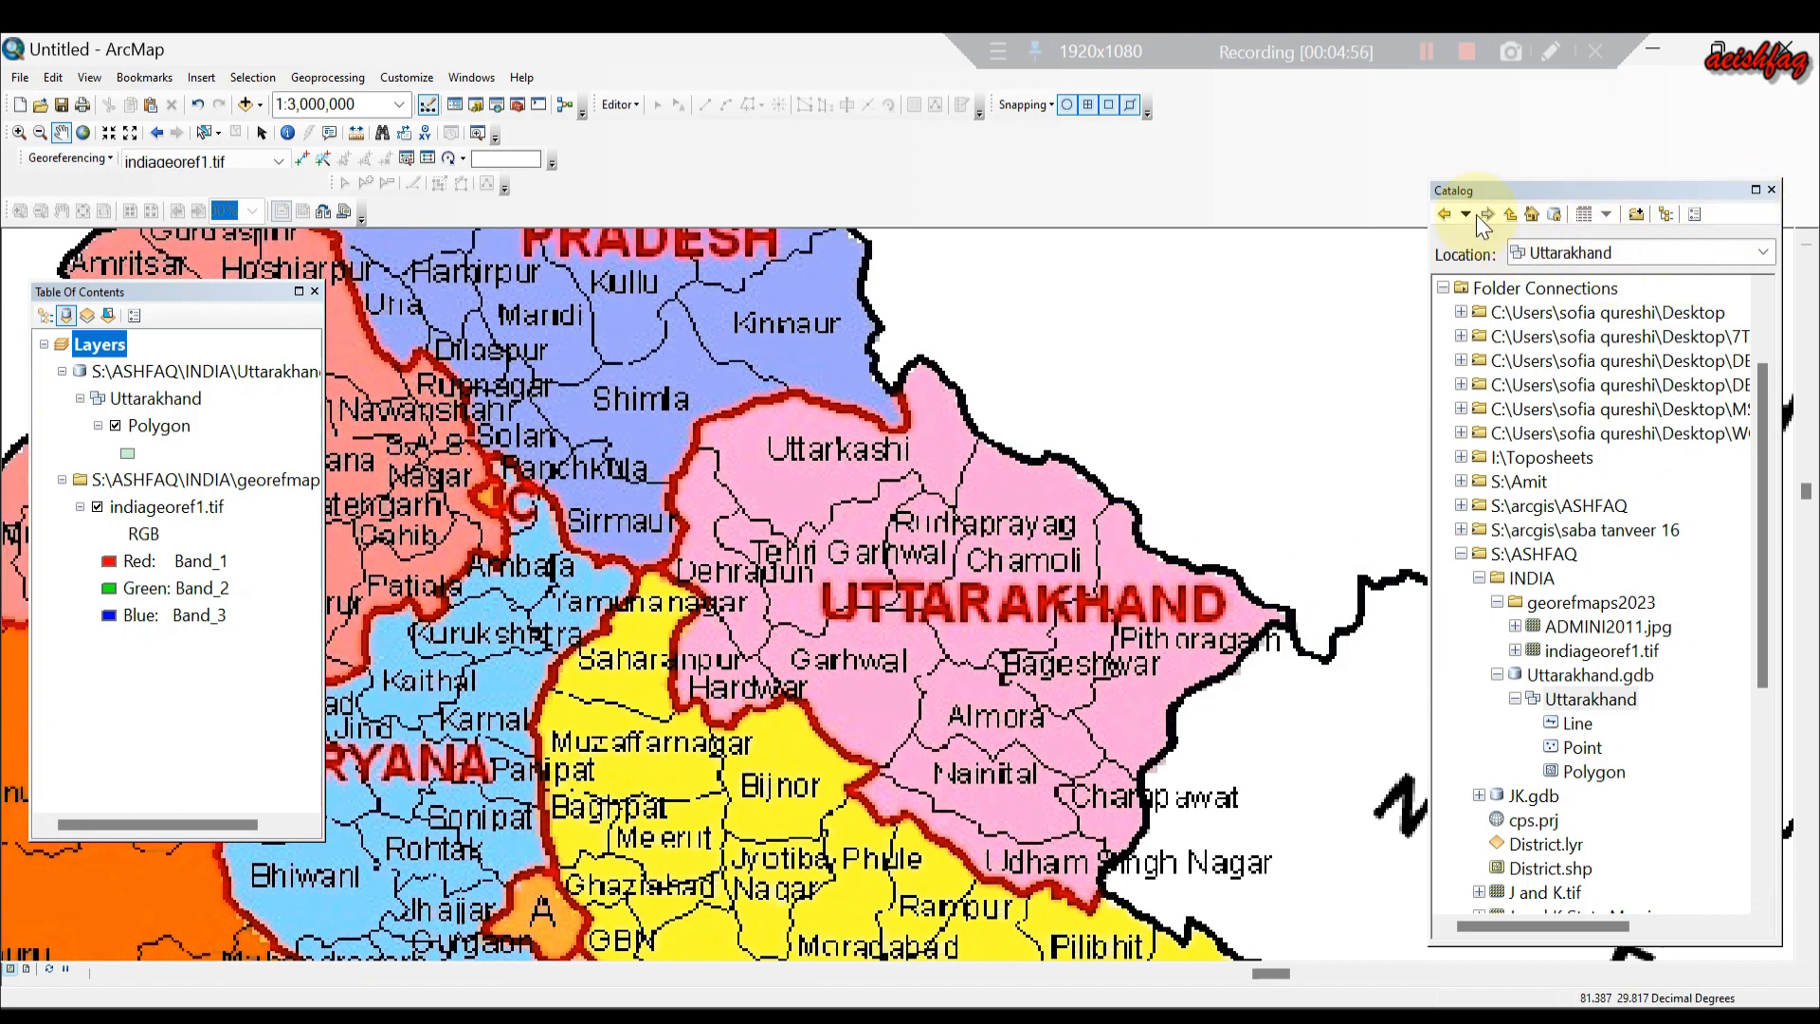
Close the Catalog window and frame Uttarkashi's northern boundary at a scale of 1:1,000,000.
{"action": "left_click", "coordinate": [1773, 193]}
{"action": "left_click_drag", "start_coordinate": [832, 550], "coordinate": [874, 534]}
{"action": "scroll", "coordinate": [874, 534], "scroll_direction": "down", "scroll_amount": 3}
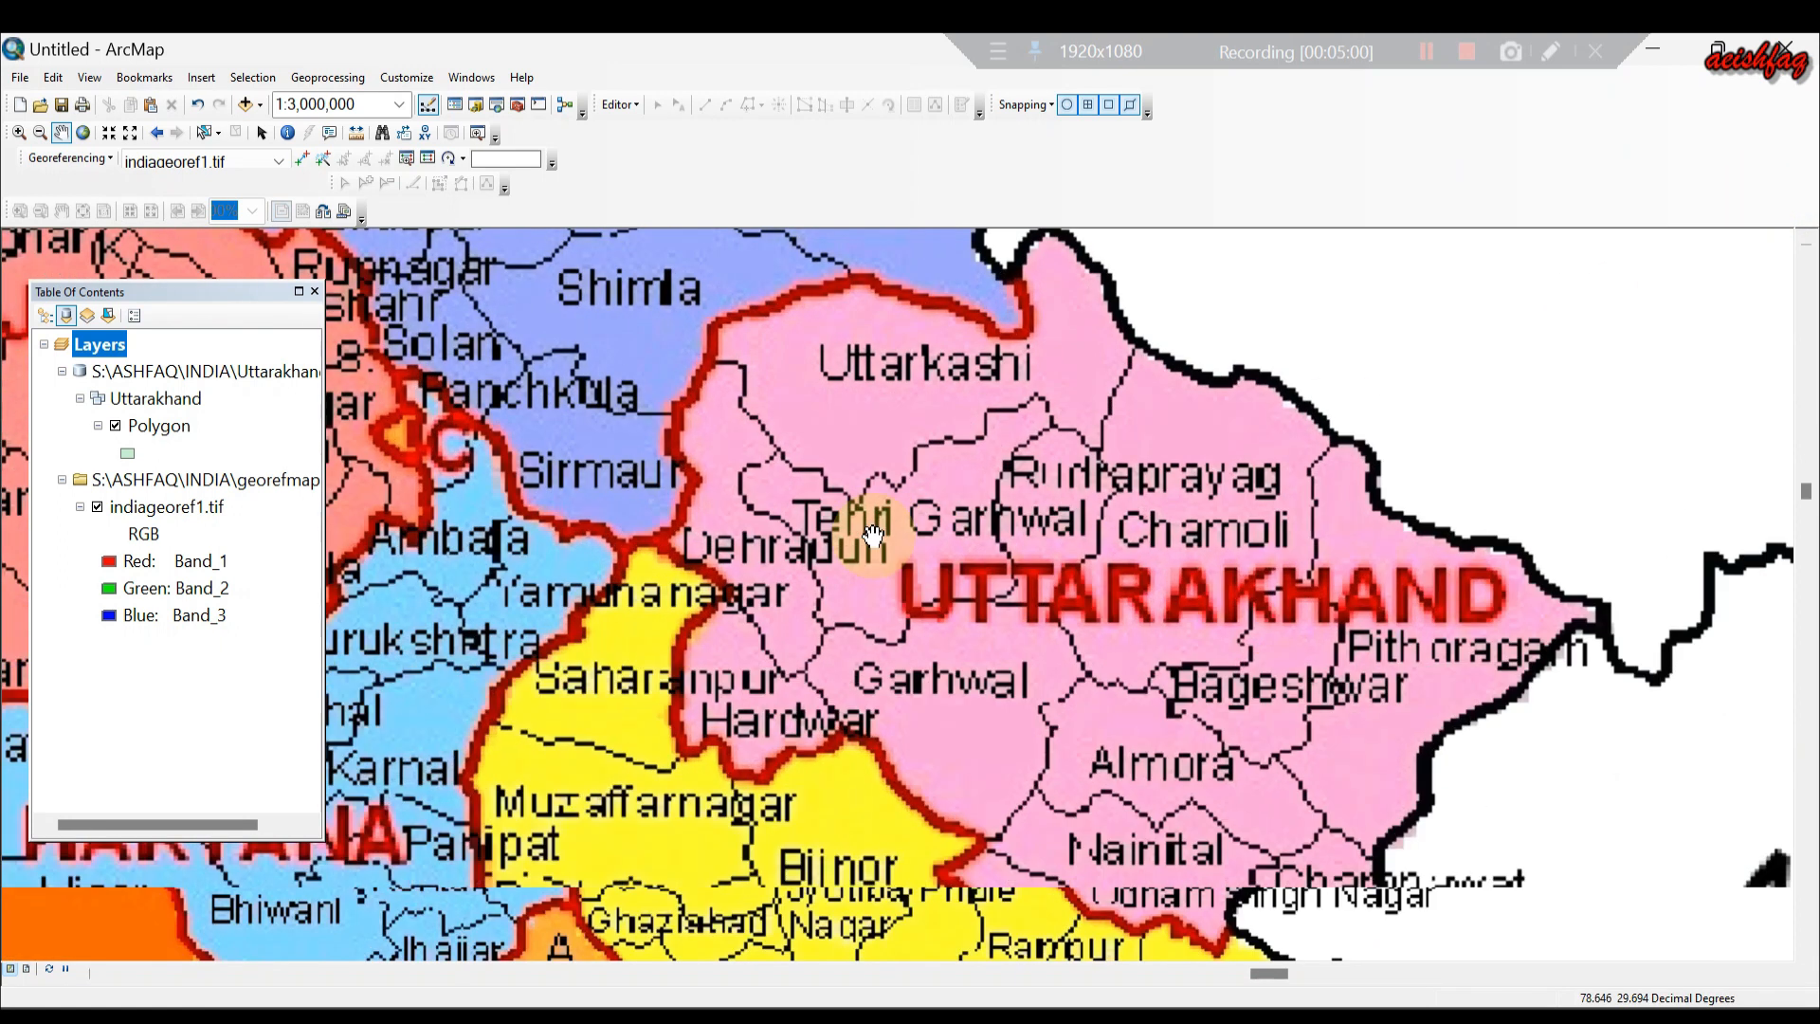
{"action": "scroll", "coordinate": [913, 500], "scroll_direction": "down", "scroll_amount": 2}
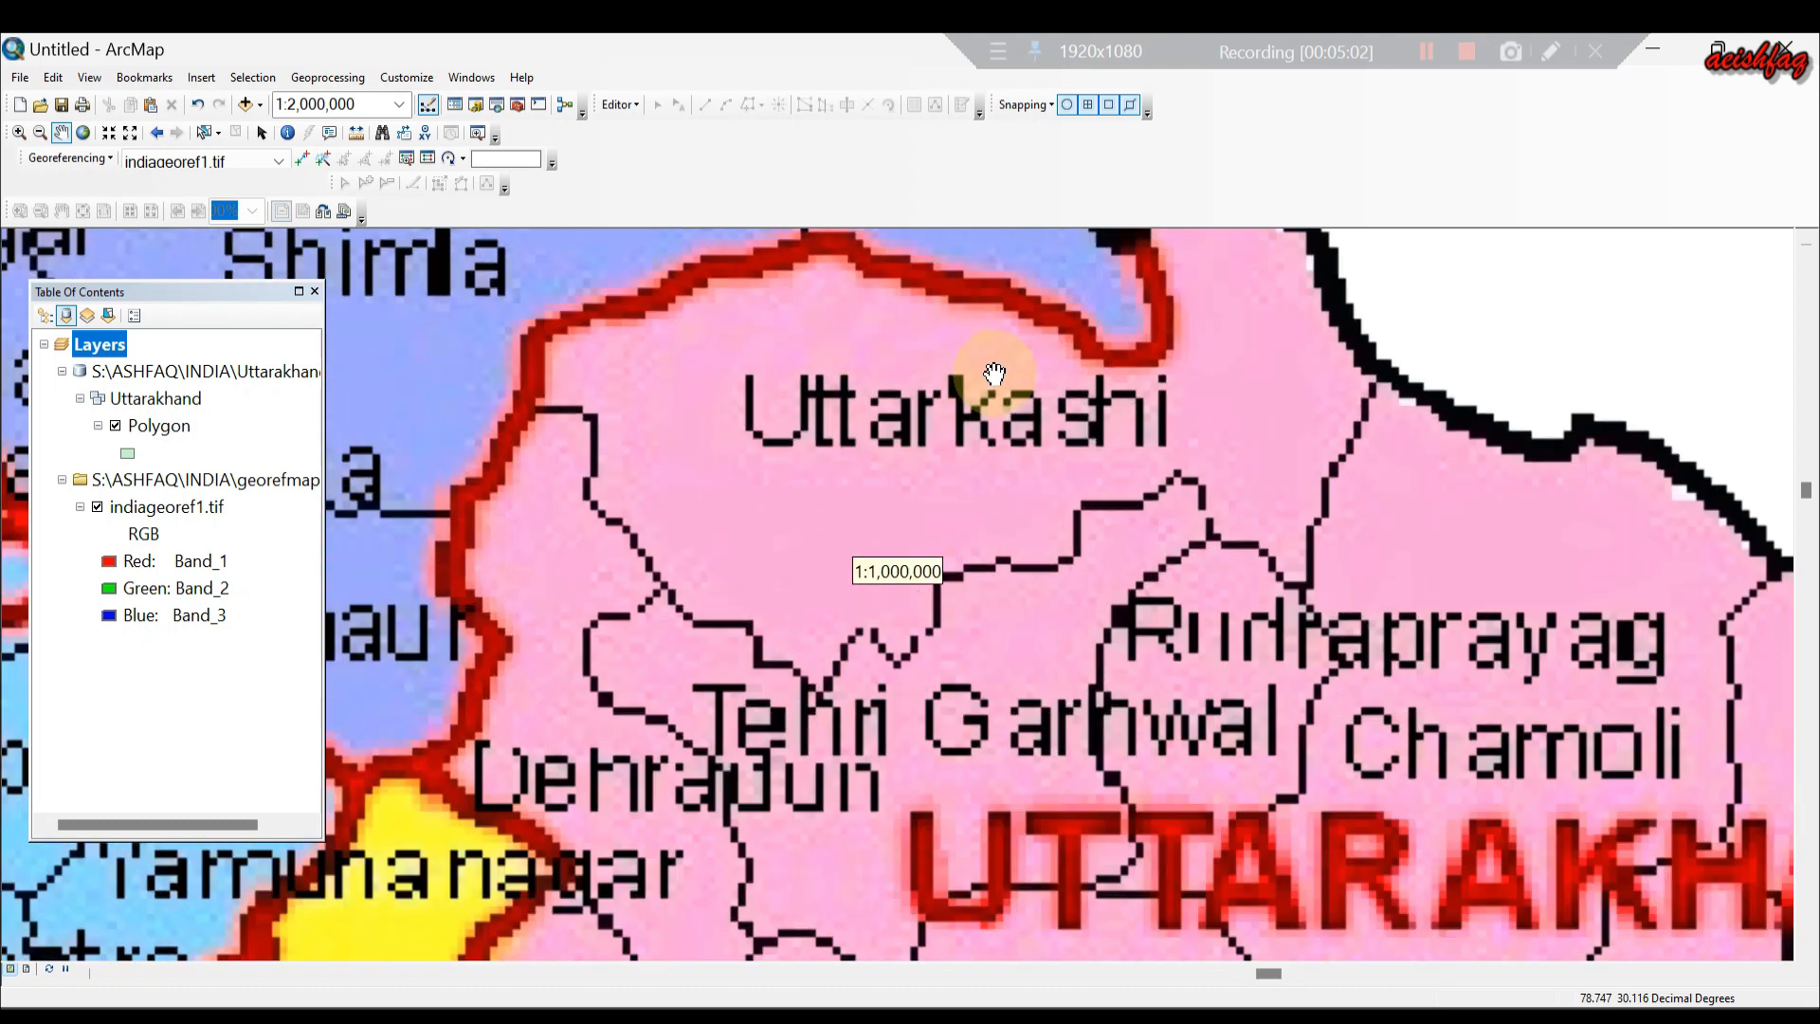
{"action": "left_click_drag", "start_coordinate": [1001, 474], "coordinate": [1044, 638]}
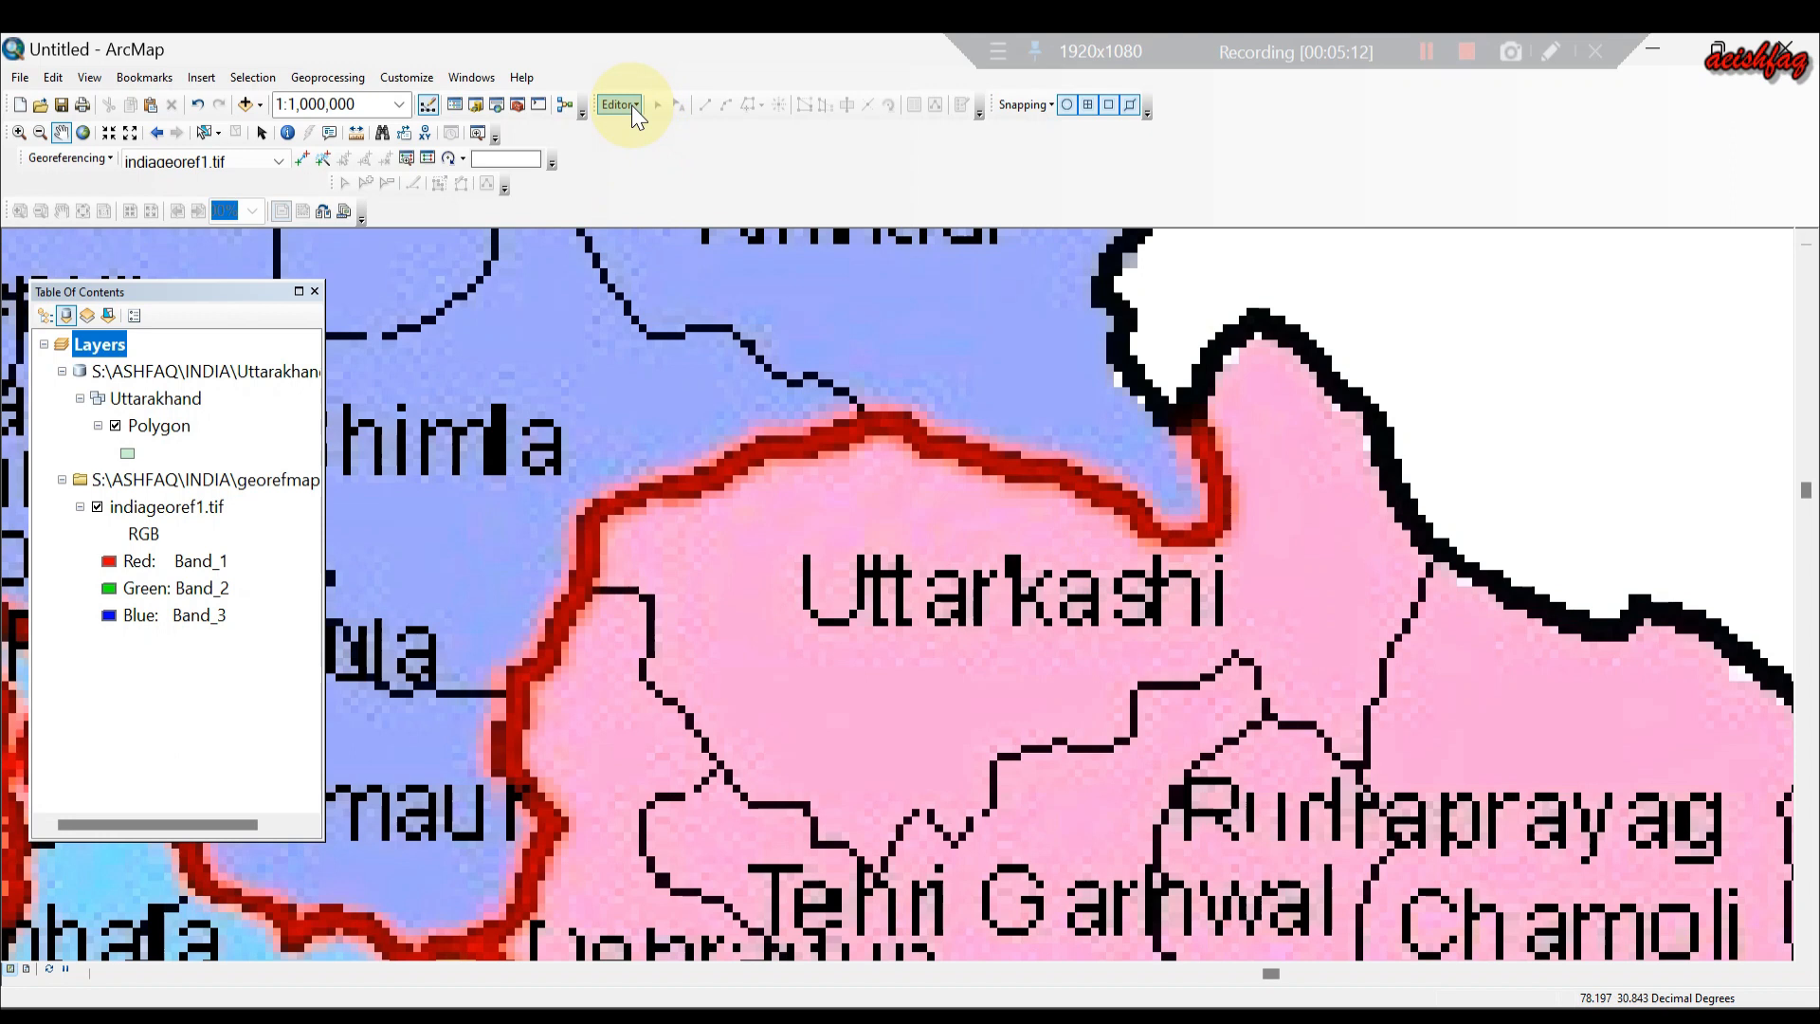
{"action": "left_click", "coordinate": [1551, 51]}
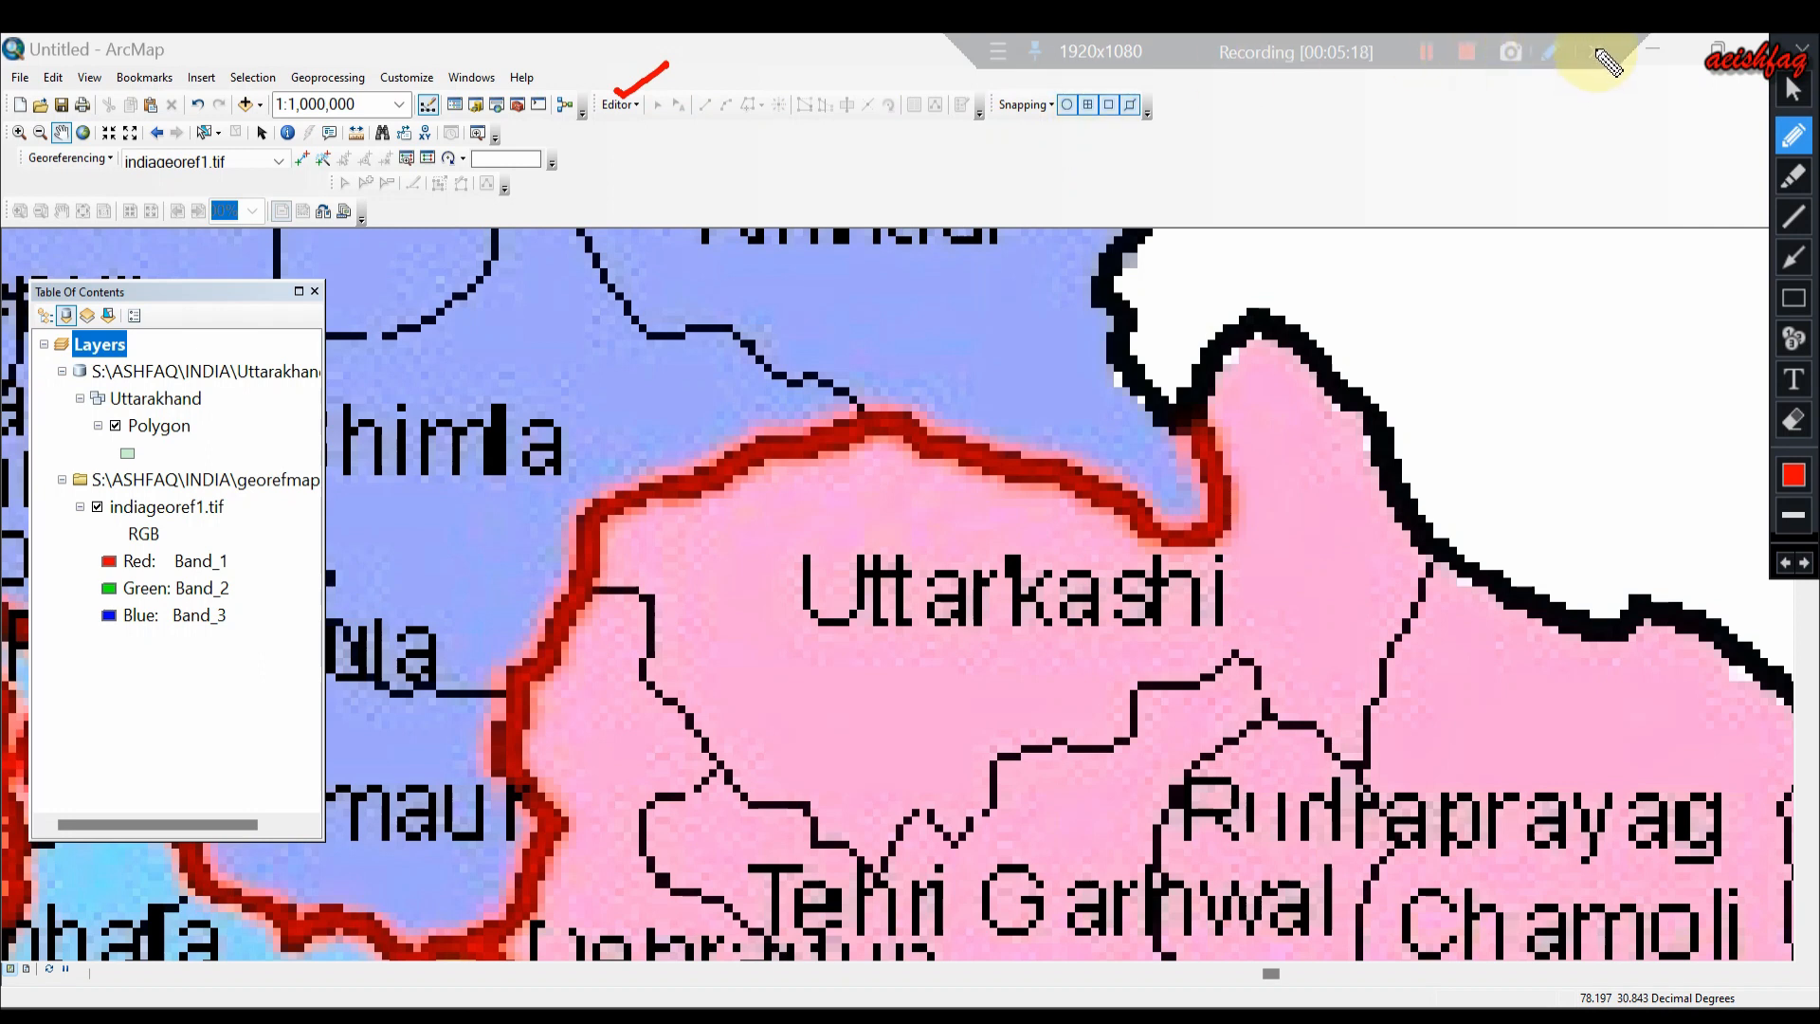
{"action": "left_click", "coordinate": [1596, 52]}
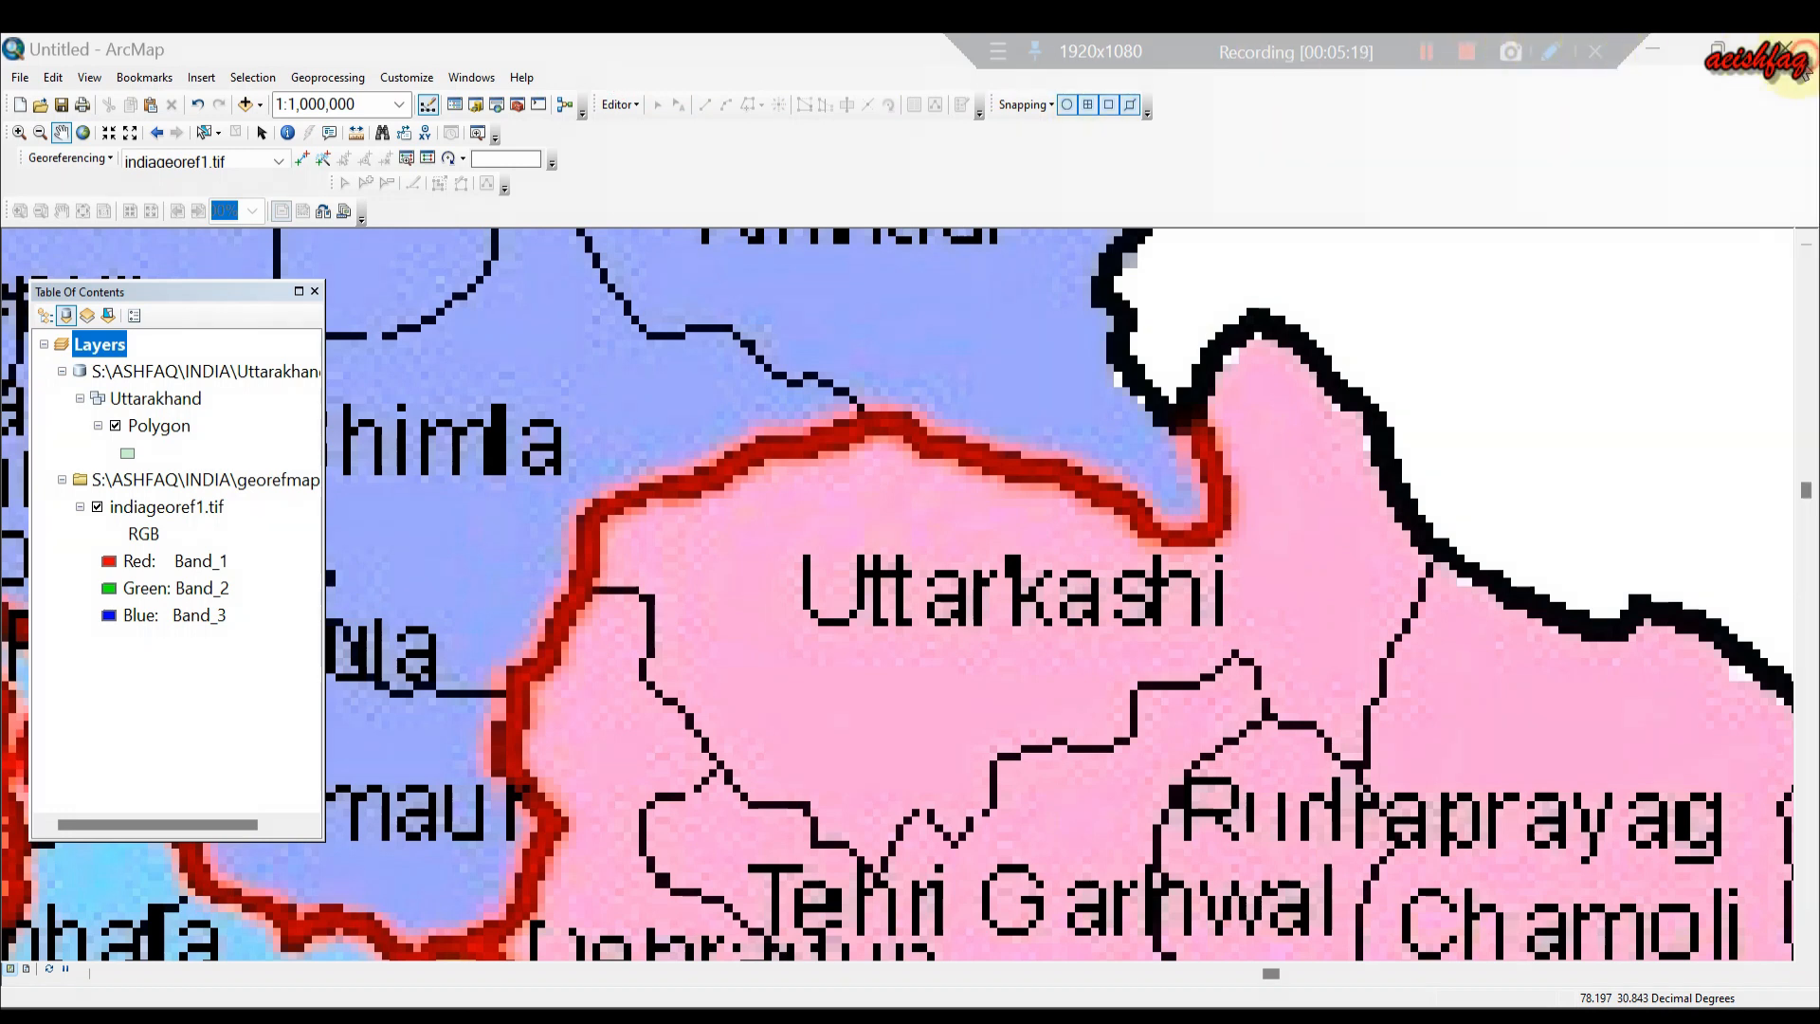
Start an editing session and choose the Polygon feature template for creating new polygon features.
{"action": "left_click", "coordinate": [621, 104]}
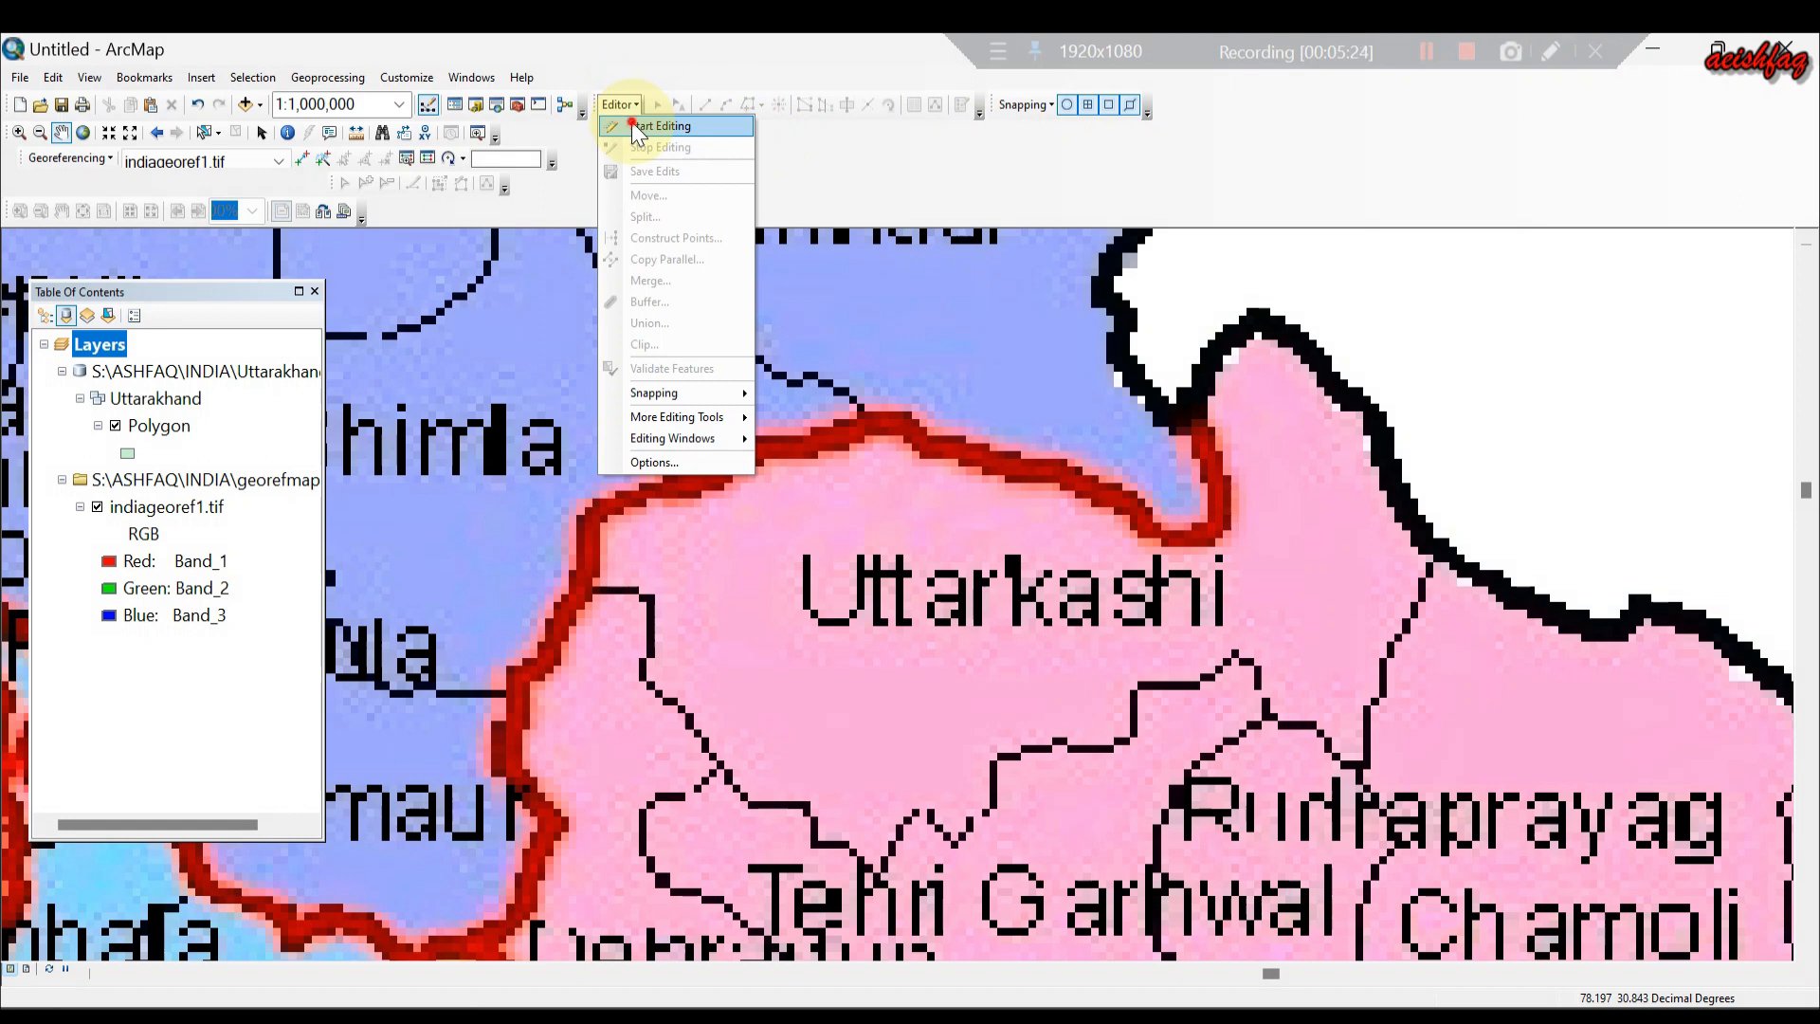
{"action": "left_click", "coordinate": [634, 127]}
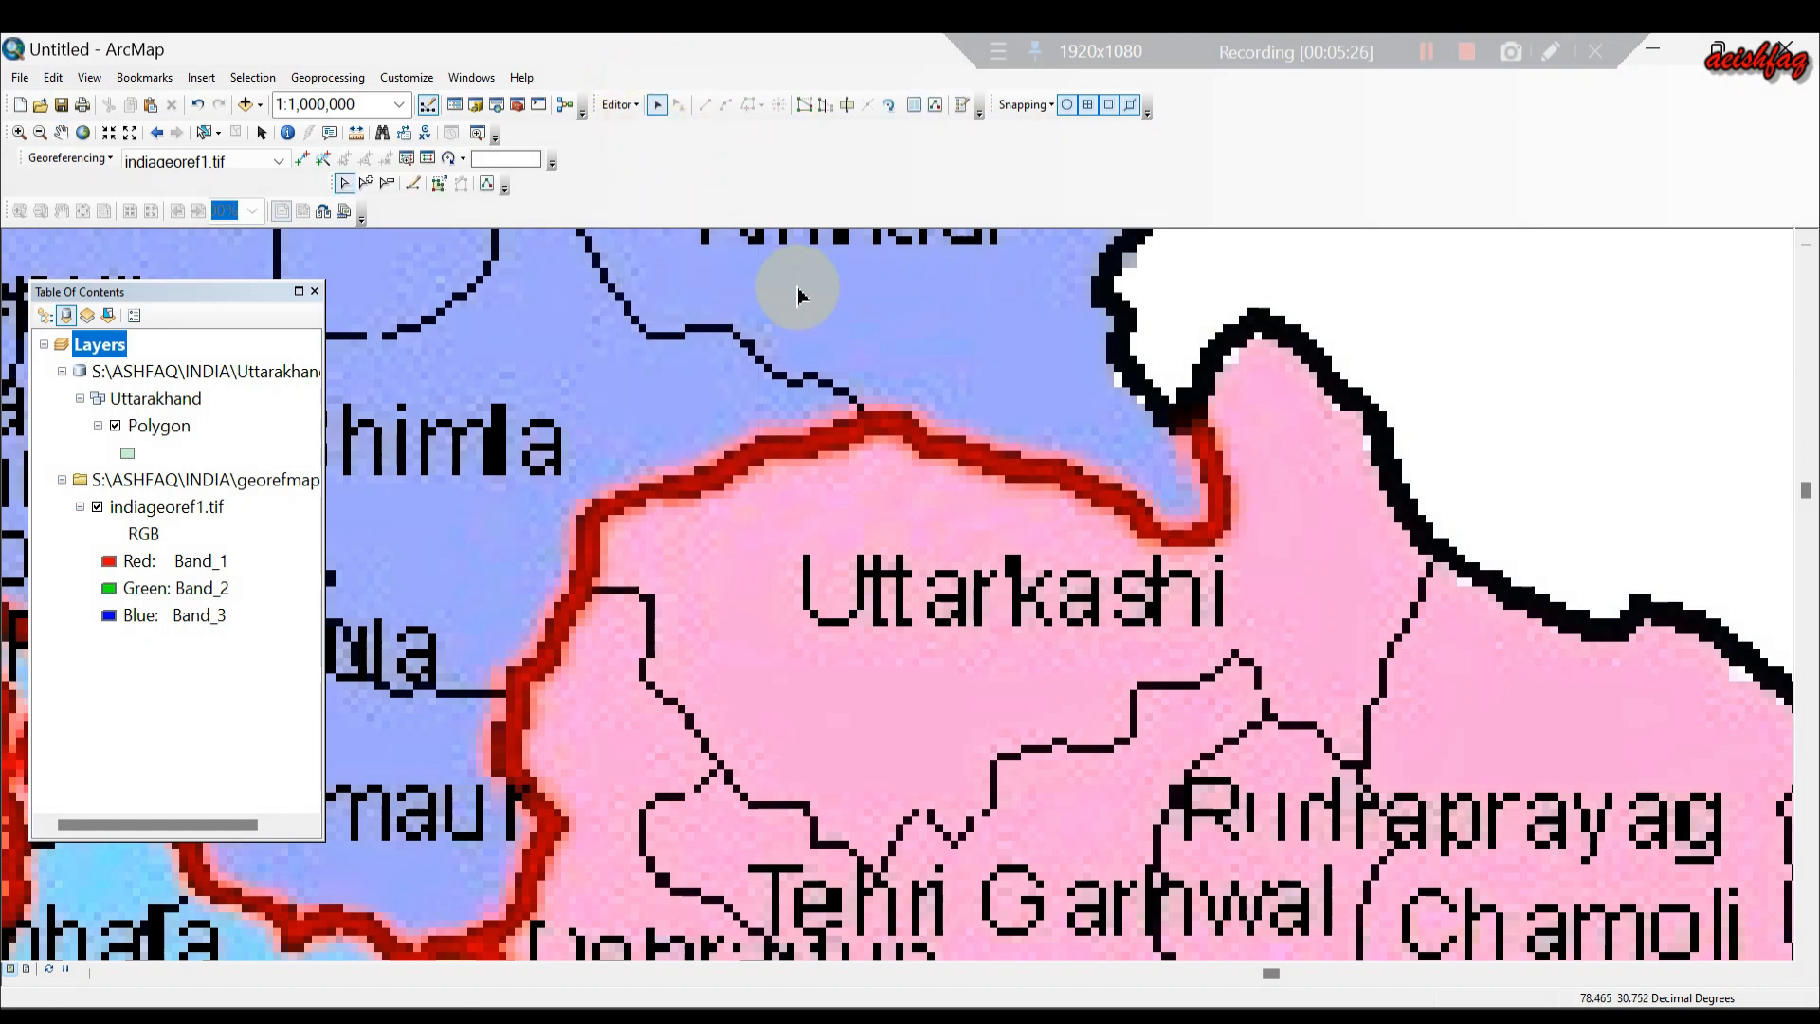
{"action": "left_click", "coordinate": [1213, 424]}
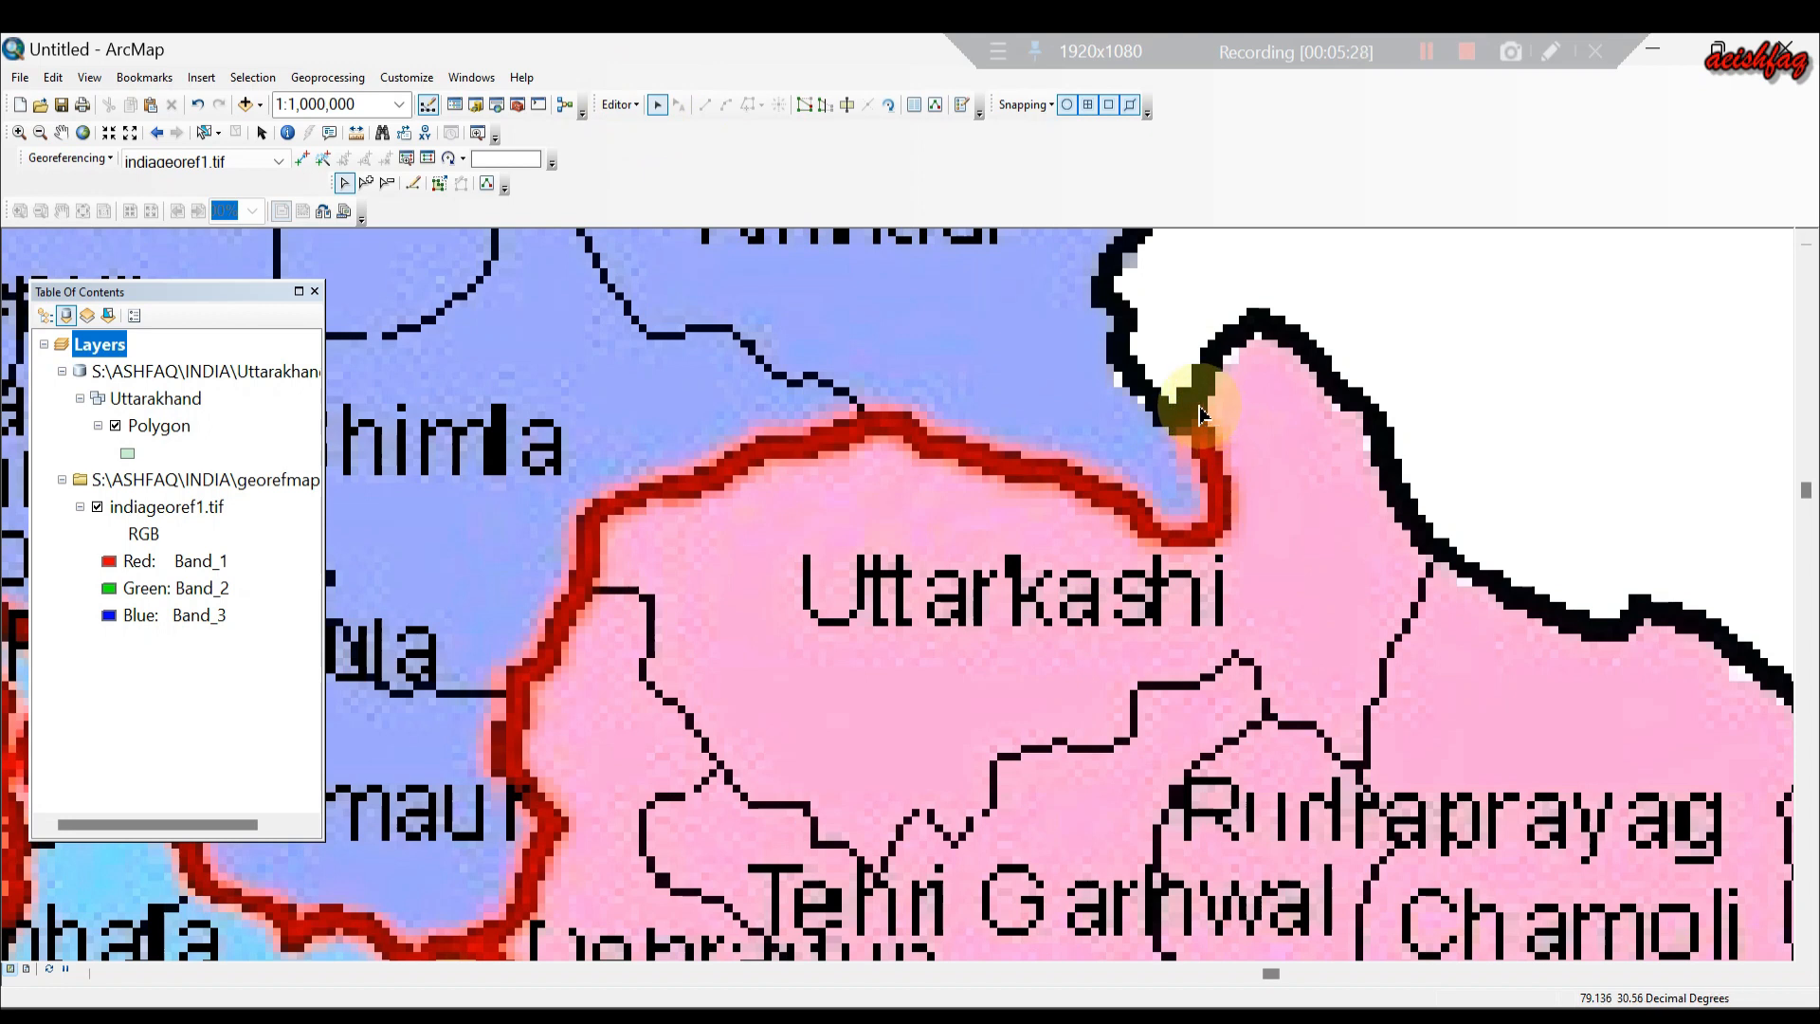
{"action": "mouse_move", "coordinate": [1200, 409]}
{"action": "left_mouse_down"}
{"action": "mouse_move", "coordinate": [1186, 392]}
{"action": "mouse_move", "coordinate": [1169, 548]}
{"action": "mouse_move", "coordinate": [924, 429]}
{"action": "mouse_move", "coordinate": [791, 431]}
{"action": "mouse_move", "coordinate": [556, 516]}
{"action": "left_mouse_up"}
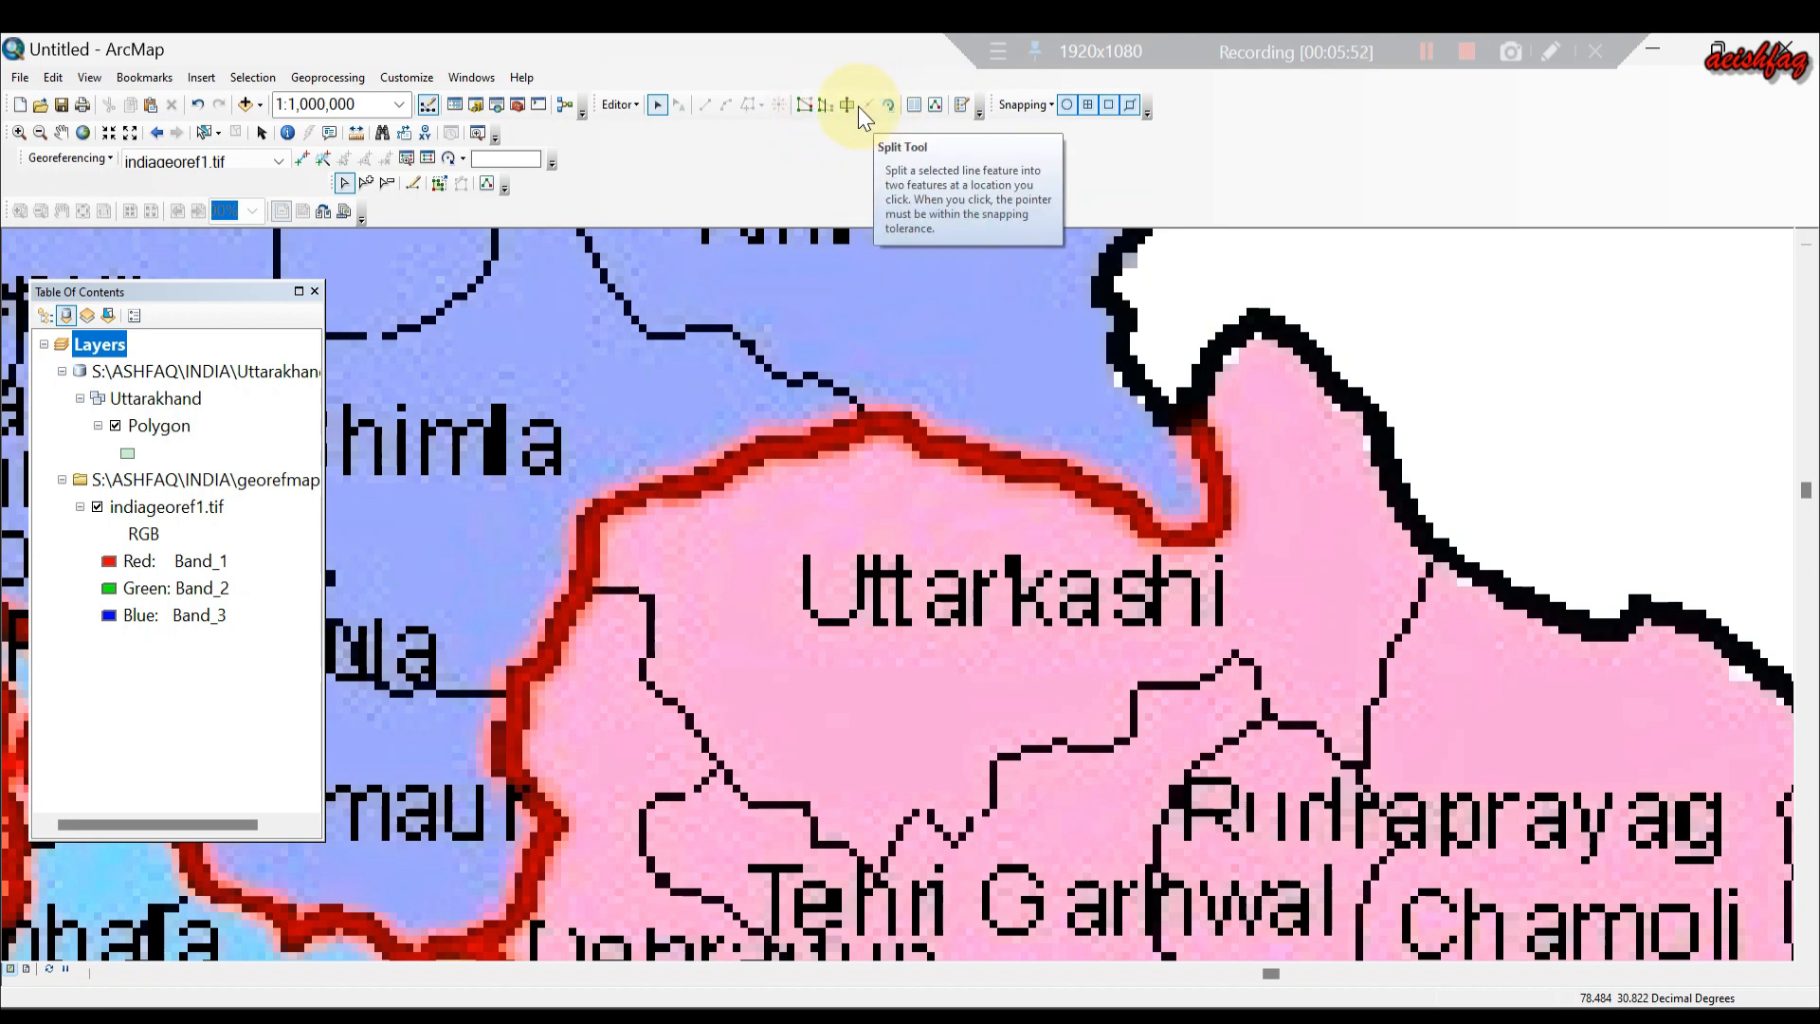
{"action": "left_click", "coordinate": [964, 107]}
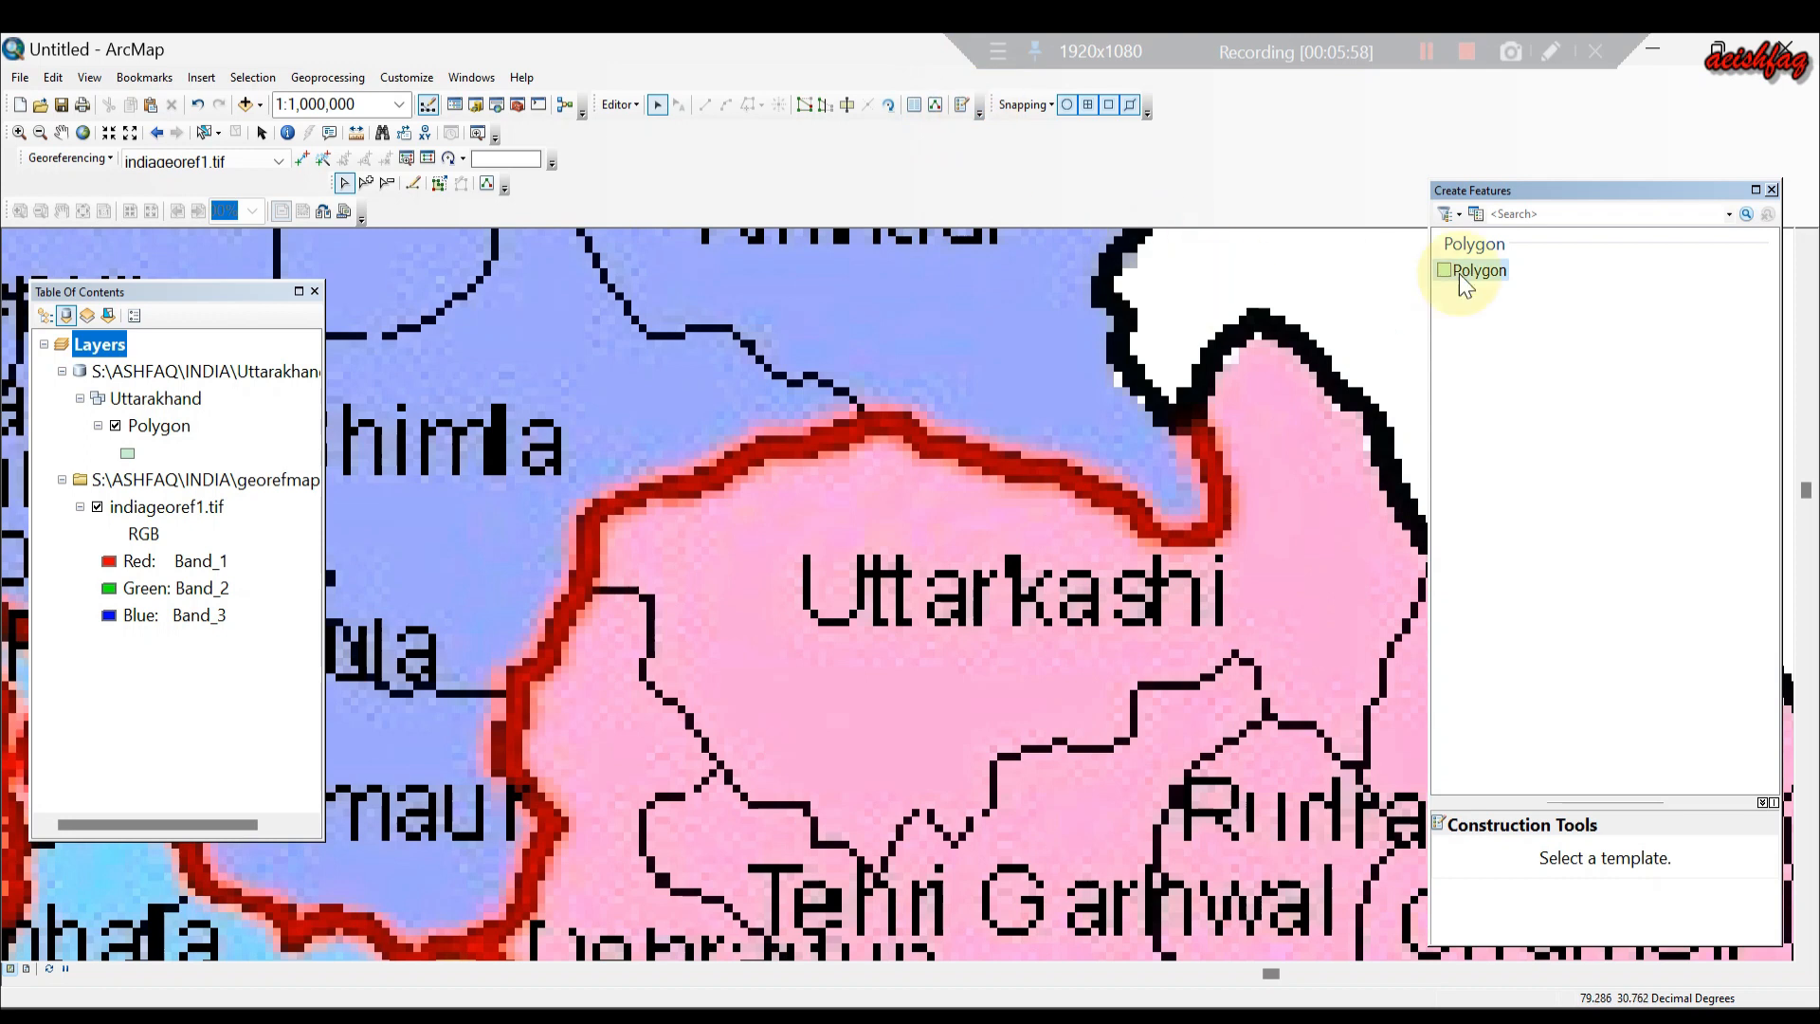
{"action": "left_click", "coordinate": [1480, 272]}
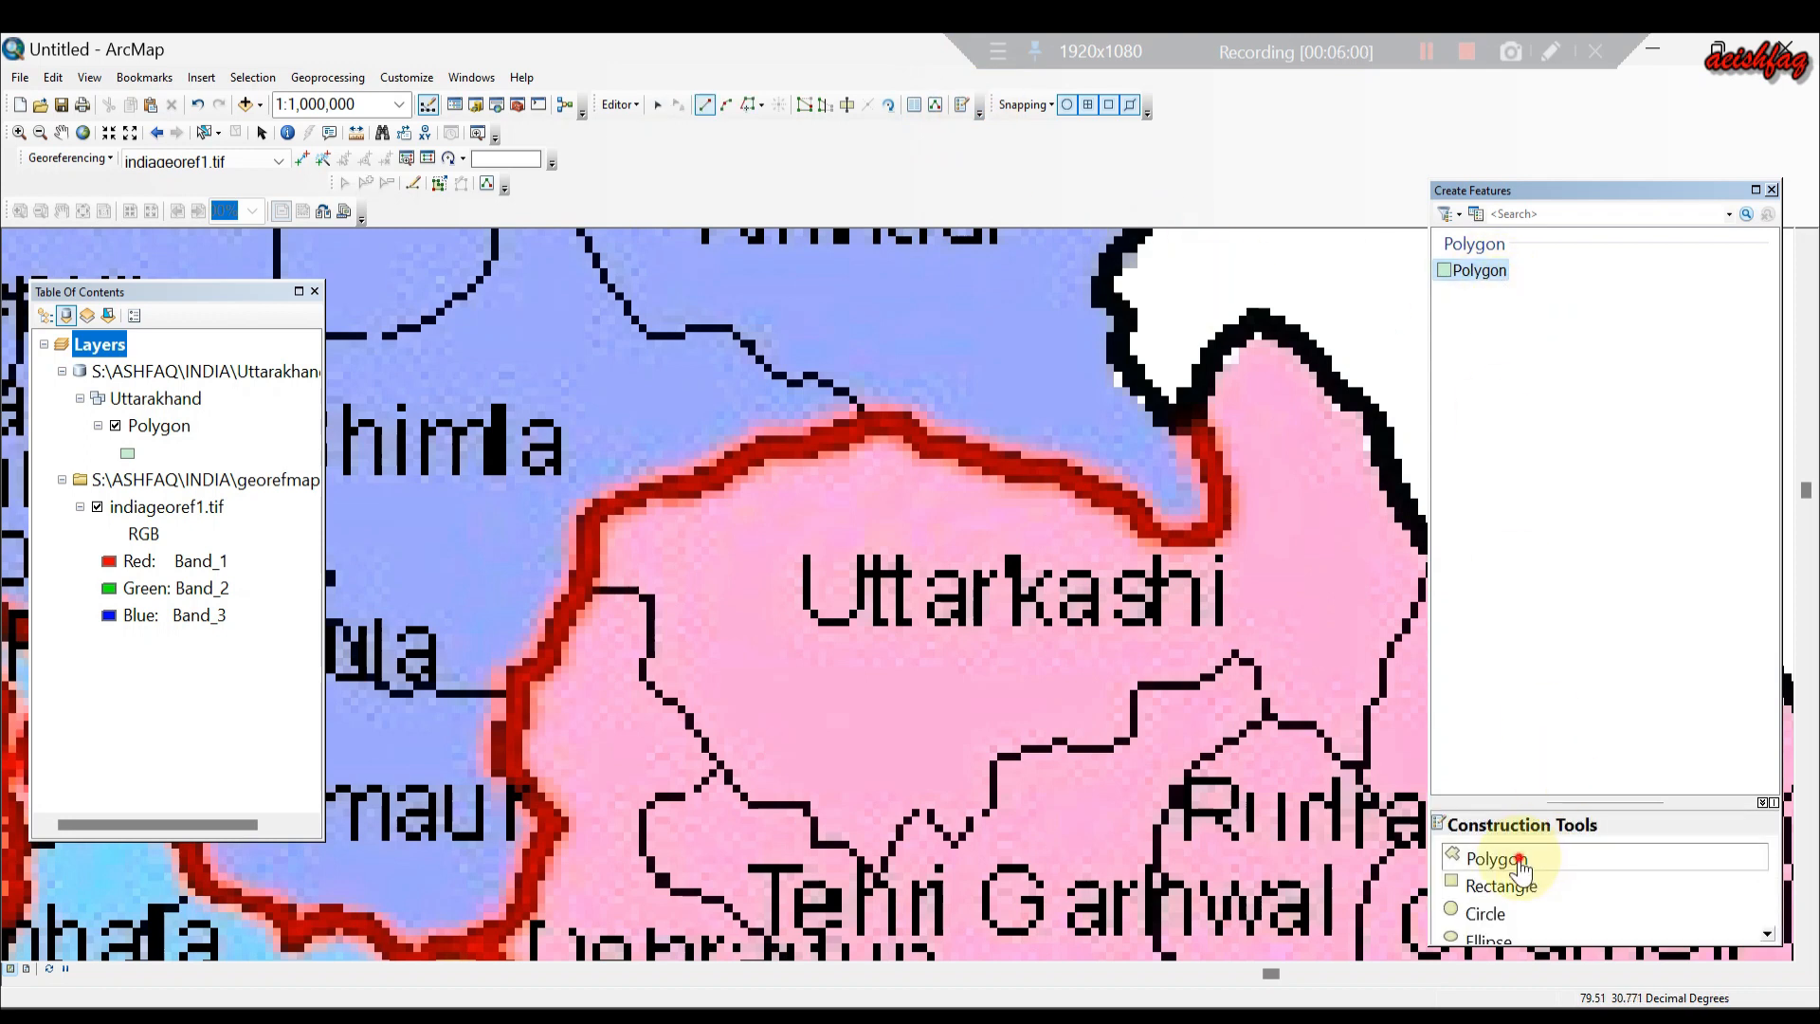
Begin the Uttarakhand polygon at Uttarkashi's northern tip and trace the boundary down and around the notch above the district label.
{"action": "left_click", "coordinate": [1269, 322]}
{"action": "left_click", "coordinate": [1256, 326]}
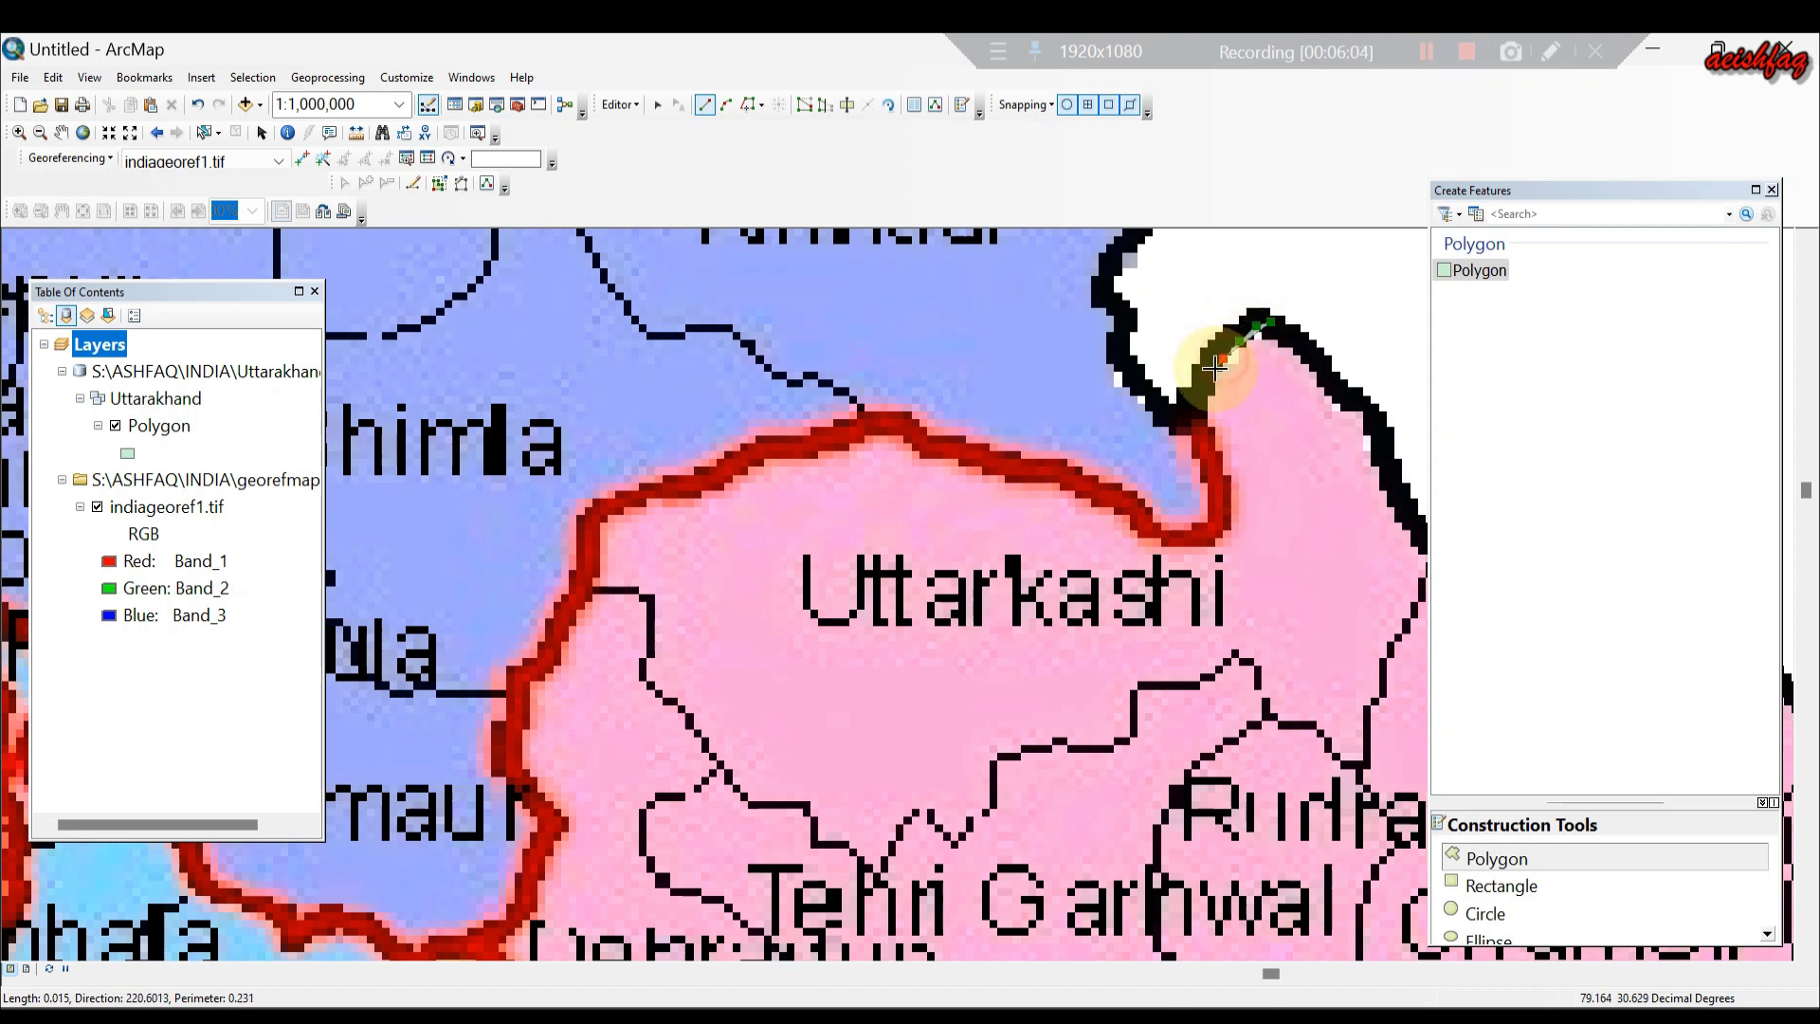
{"action": "left_click", "coordinate": [1207, 383]}
{"action": "left_click", "coordinate": [1206, 394]}
{"action": "left_click", "coordinate": [1205, 407]}
{"action": "left_click", "coordinate": [1207, 420]}
{"action": "left_click", "coordinate": [1209, 432]}
{"action": "left_click", "coordinate": [1222, 487]}
{"action": "left_click", "coordinate": [1198, 508]}
{"action": "left_click", "coordinate": [1190, 517]}
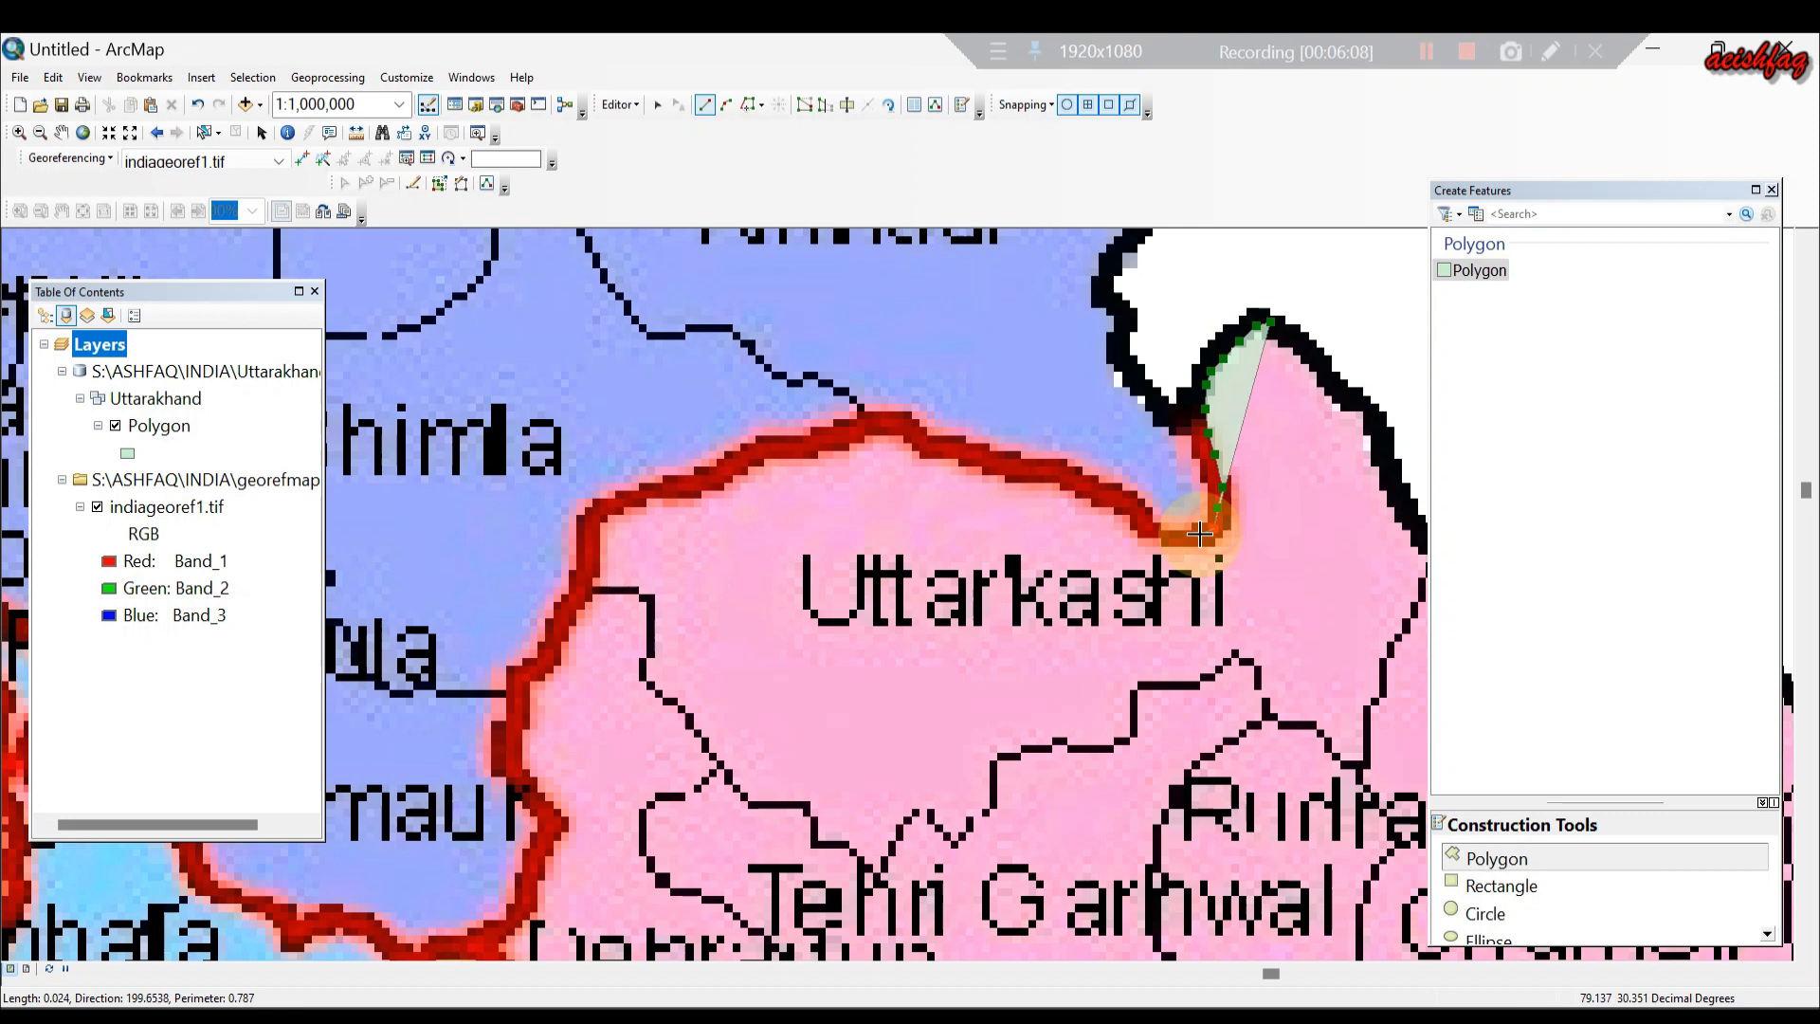
{"action": "left_click", "coordinate": [1164, 537]}
{"action": "left_click", "coordinate": [1131, 514]}
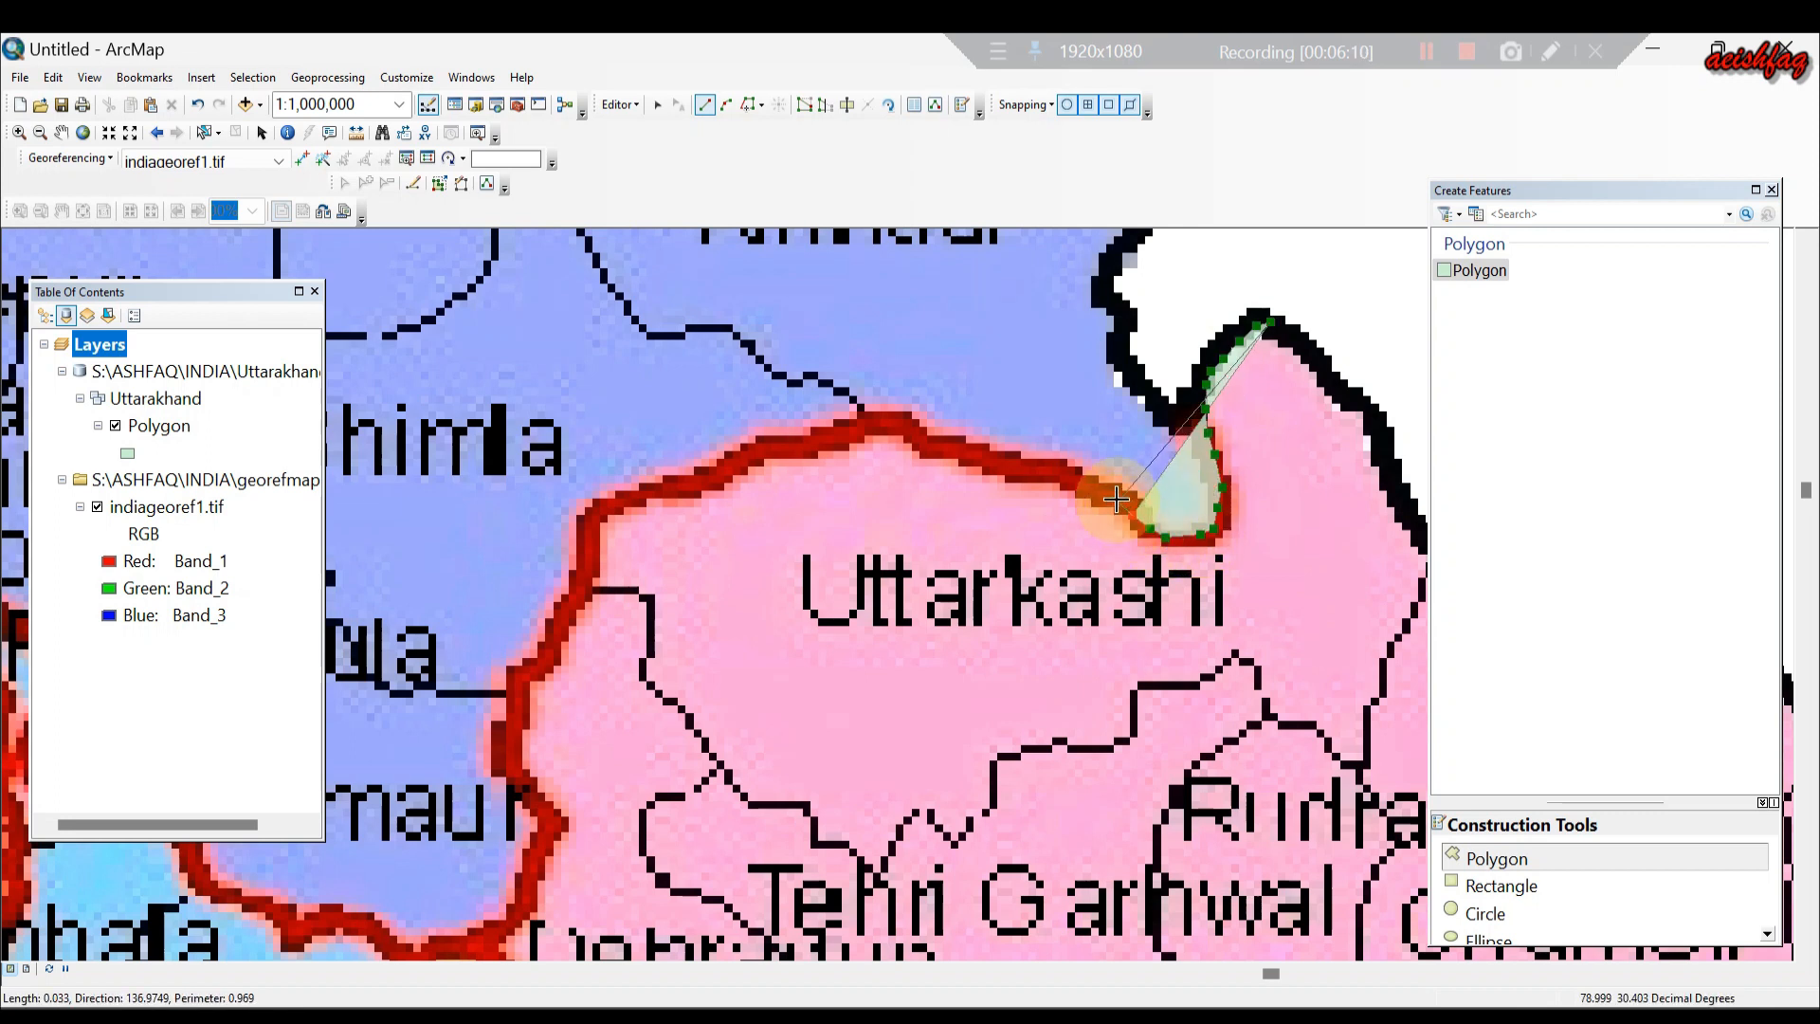
Continue the polygon sketch westward along Uttarkashi's red northern boundary to the corner beside Shimla.
{"action": "left_click", "coordinate": [1093, 484]}
{"action": "left_click", "coordinate": [1070, 475]}
{"action": "left_click", "coordinate": [1046, 473]}
{"action": "left_click", "coordinate": [1025, 463]}
{"action": "left_click", "coordinate": [1004, 460]}
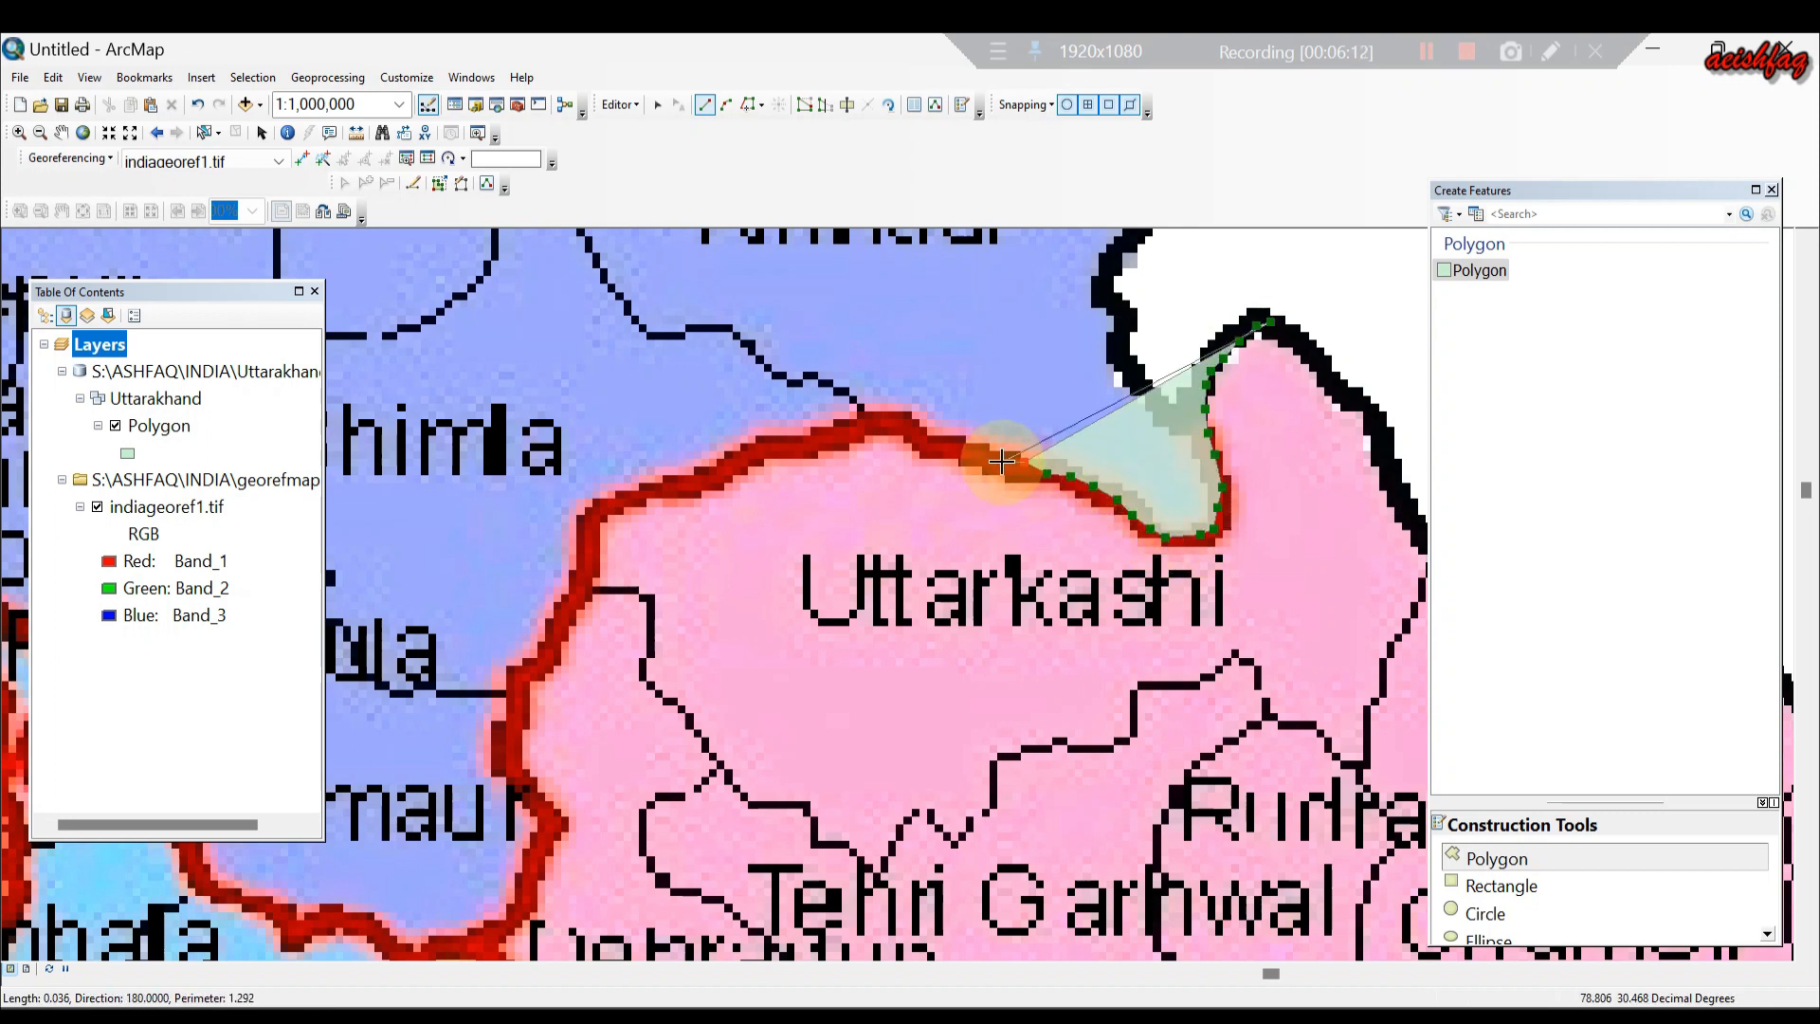
{"action": "left_click", "coordinate": [983, 461]}
{"action": "left_click", "coordinate": [962, 453]}
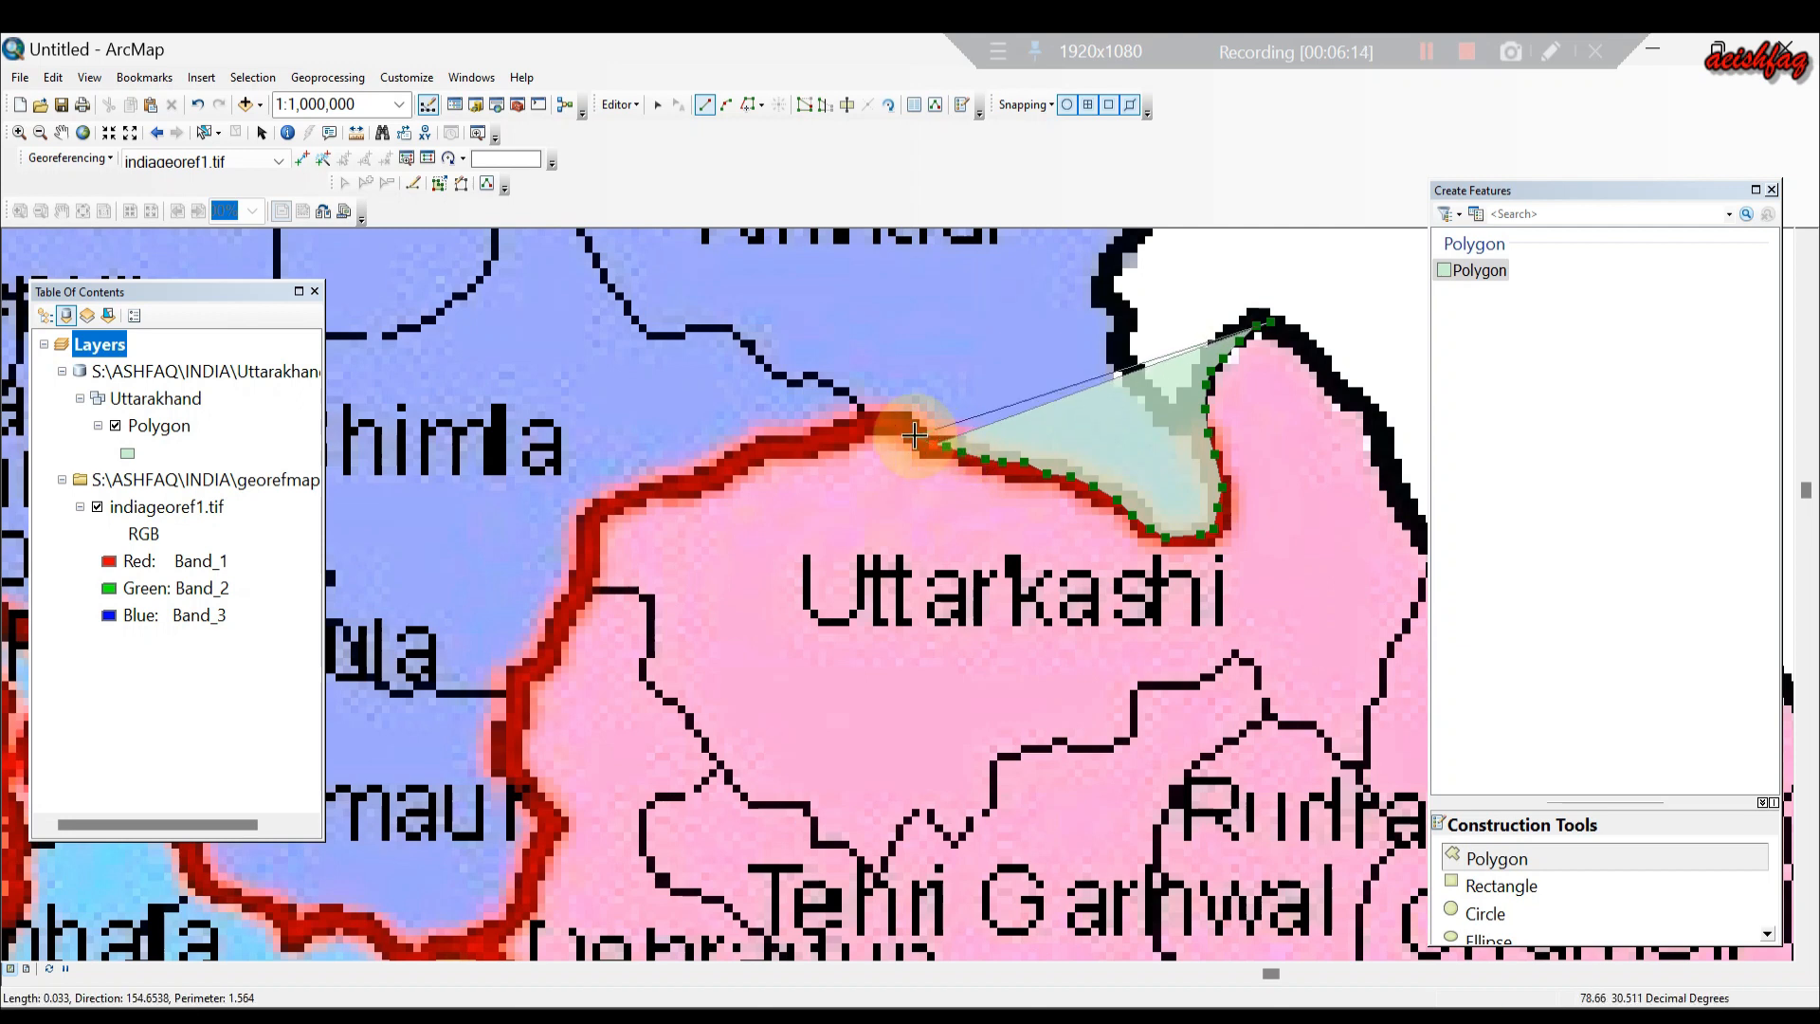
{"action": "left_click", "coordinate": [946, 448]}
{"action": "left_click", "coordinate": [898, 431]}
{"action": "left_click", "coordinate": [870, 432]}
{"action": "left_click", "coordinate": [843, 431]}
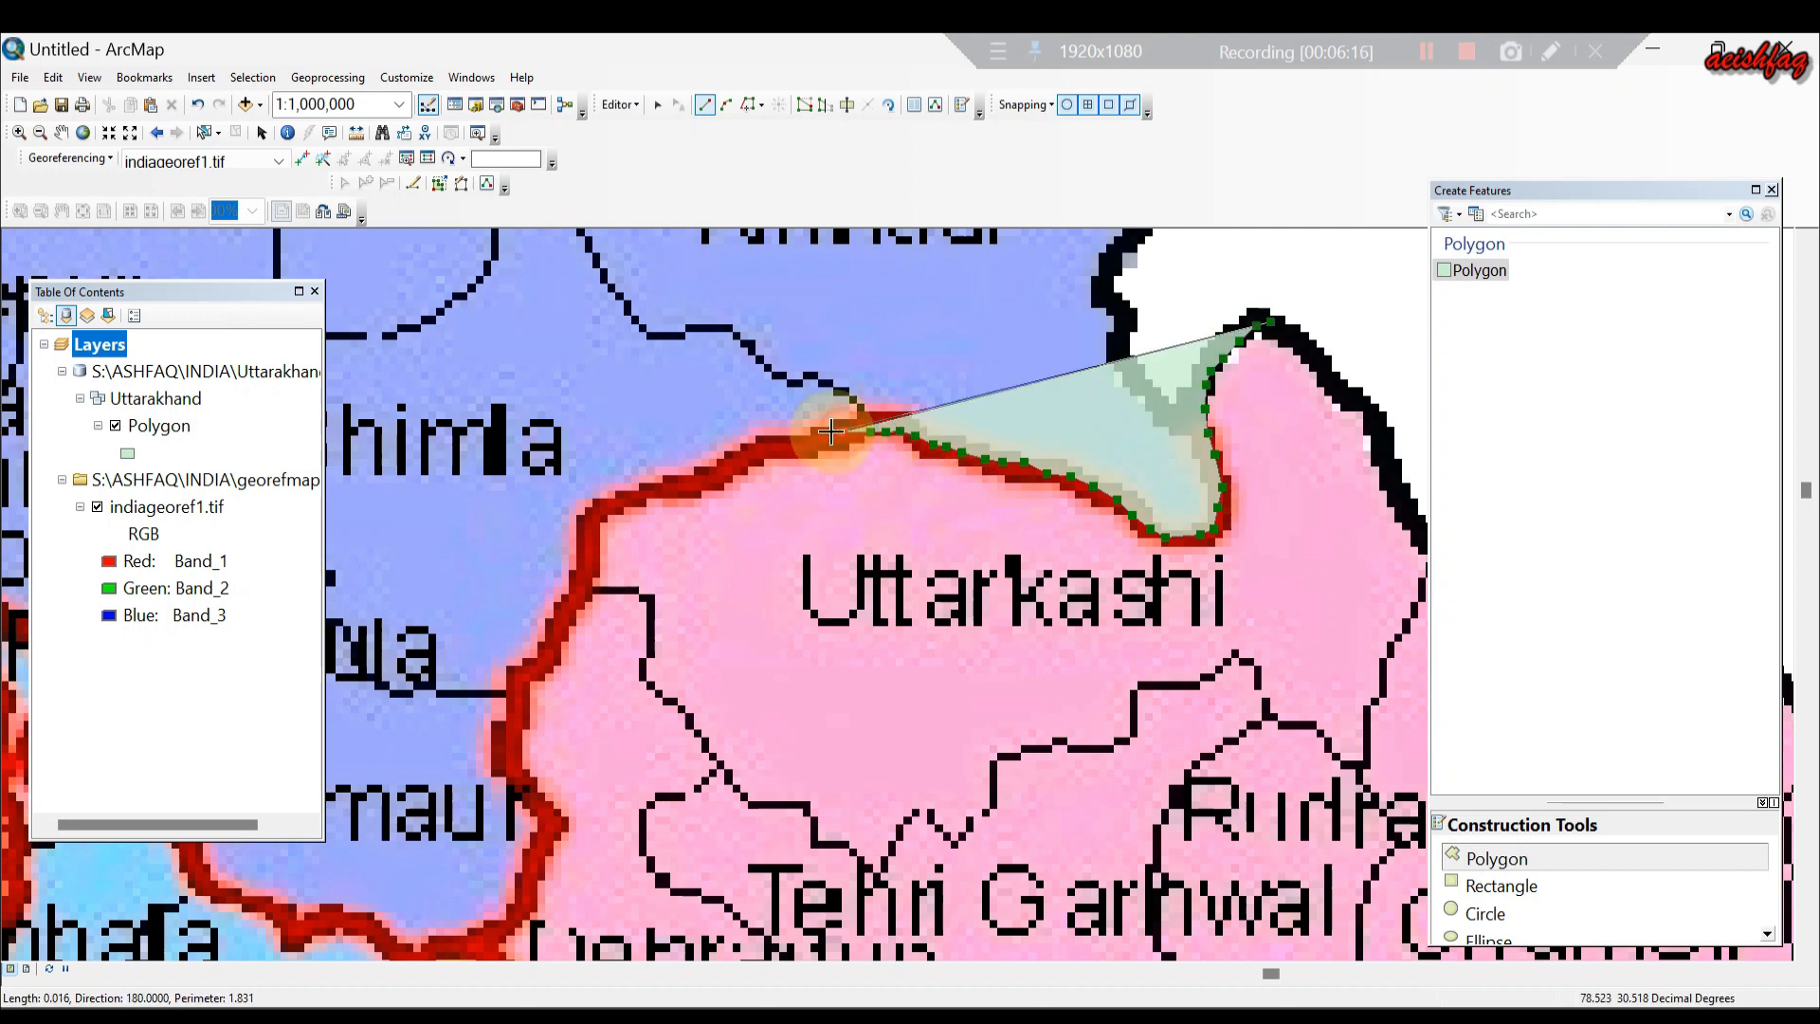
{"action": "left_click", "coordinate": [821, 437]}
{"action": "left_click", "coordinate": [794, 446]}
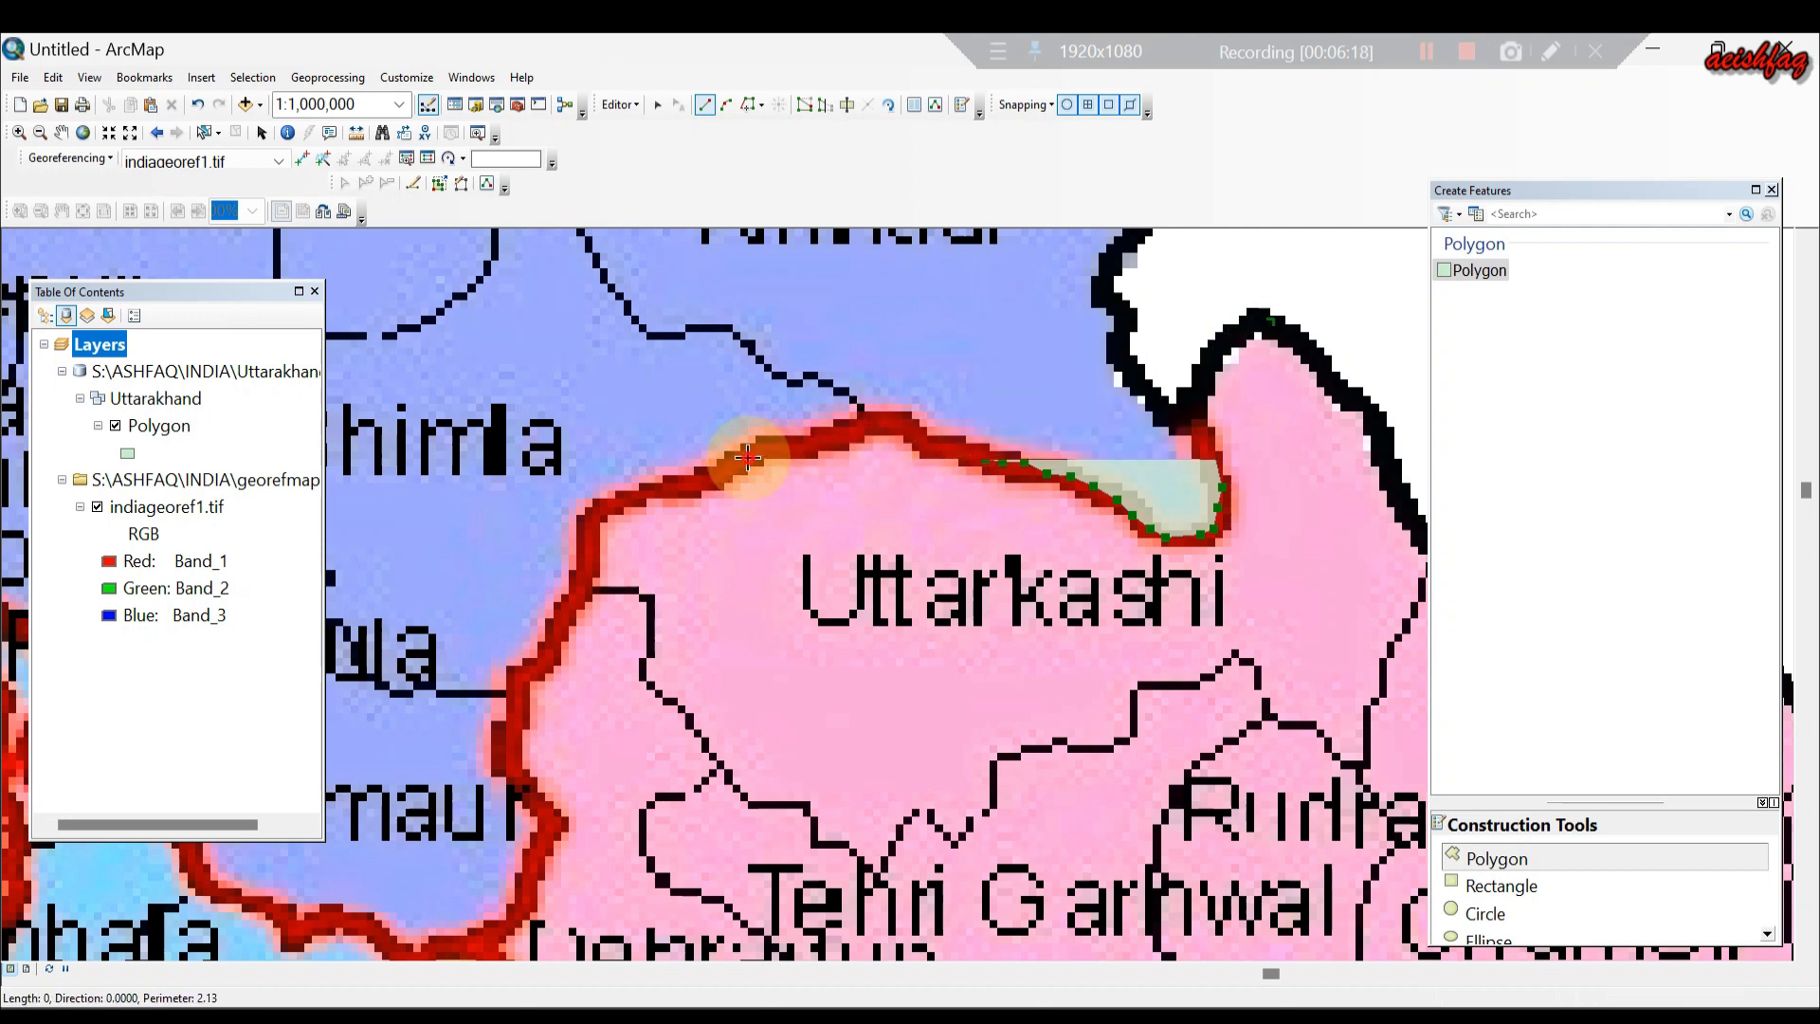
{"action": "left_click", "coordinate": [770, 453]}
{"action": "left_click", "coordinate": [730, 466]}
{"action": "left_click", "coordinate": [704, 475]}
{"action": "left_click", "coordinate": [679, 483]}
{"action": "left_click", "coordinate": [660, 488]}
{"action": "left_click", "coordinate": [645, 488]}
{"action": "left_click", "coordinate": [628, 491]}
{"action": "left_click", "coordinate": [611, 497]}
{"action": "left_click", "coordinate": [597, 509]}
Trace the western state boundary southward past Sirmaur to the junction beside Dehradun.
{"action": "left_click", "coordinate": [587, 526]}
{"action": "left_click", "coordinate": [580, 554]}
{"action": "left_click", "coordinate": [575, 586]}
{"action": "left_click", "coordinate": [558, 618]}
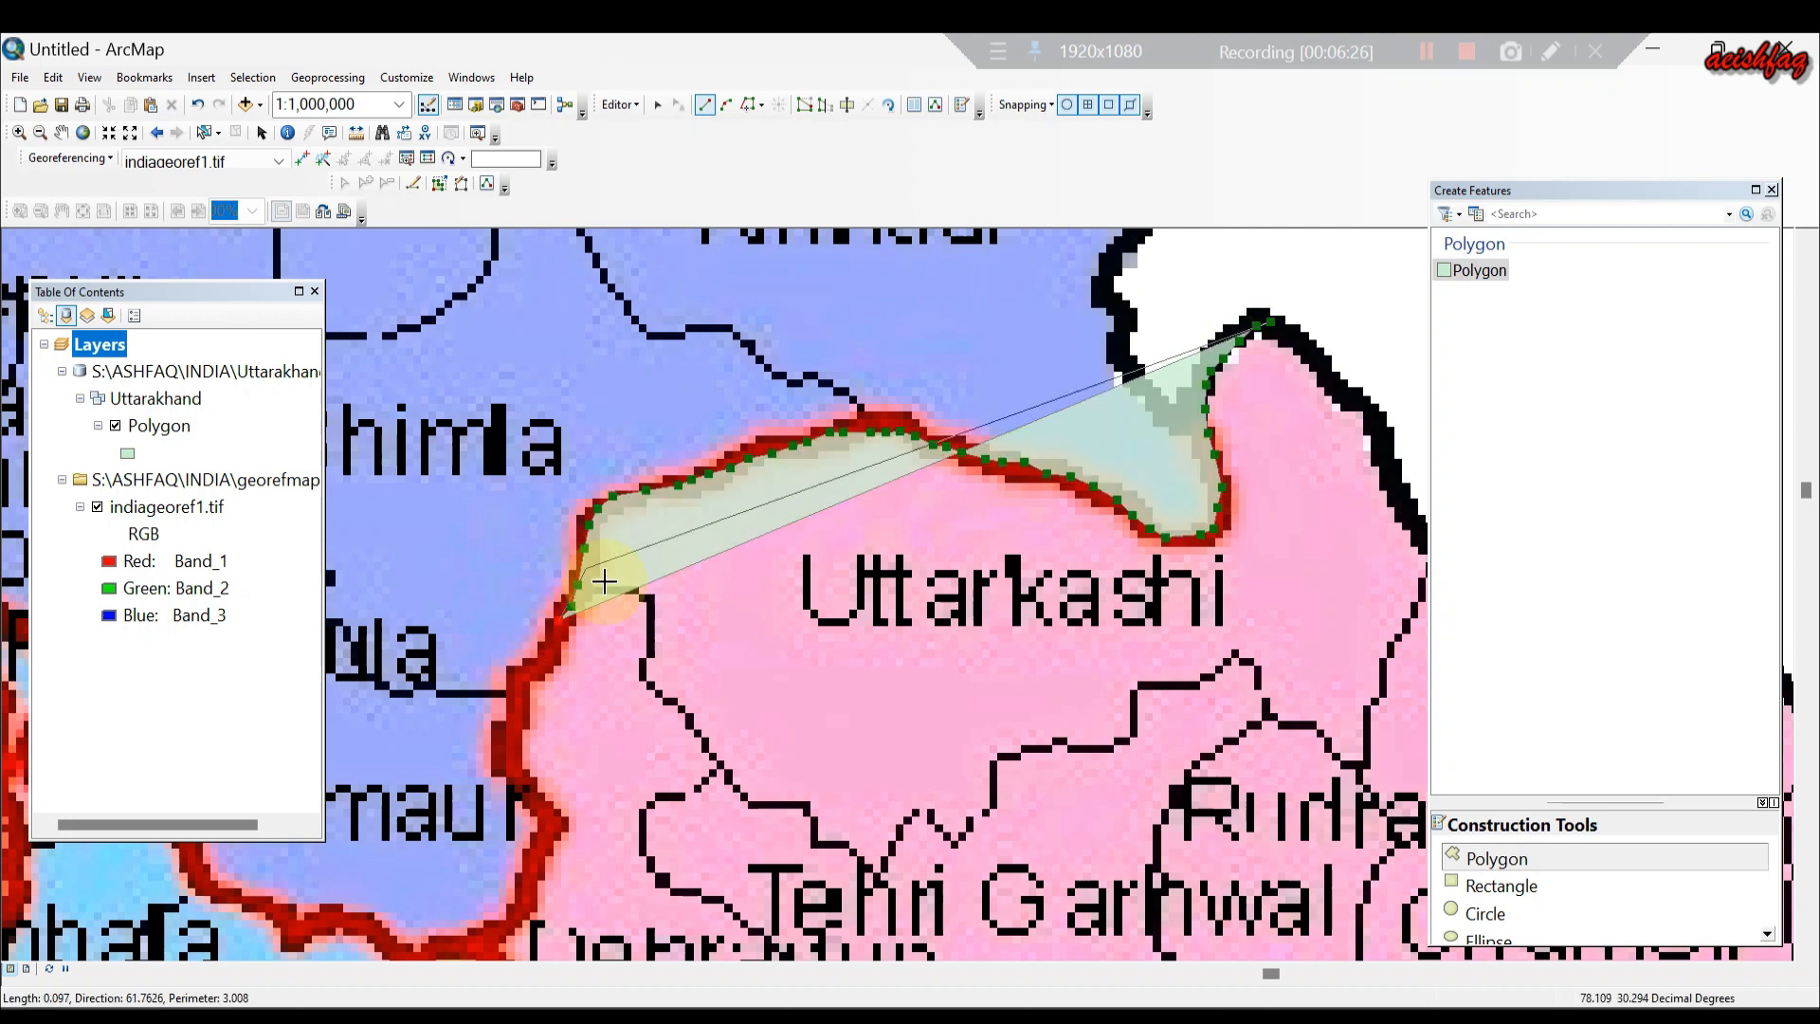
{"action": "left_click", "coordinate": [574, 610]}
{"action": "left_click", "coordinate": [550, 638]}
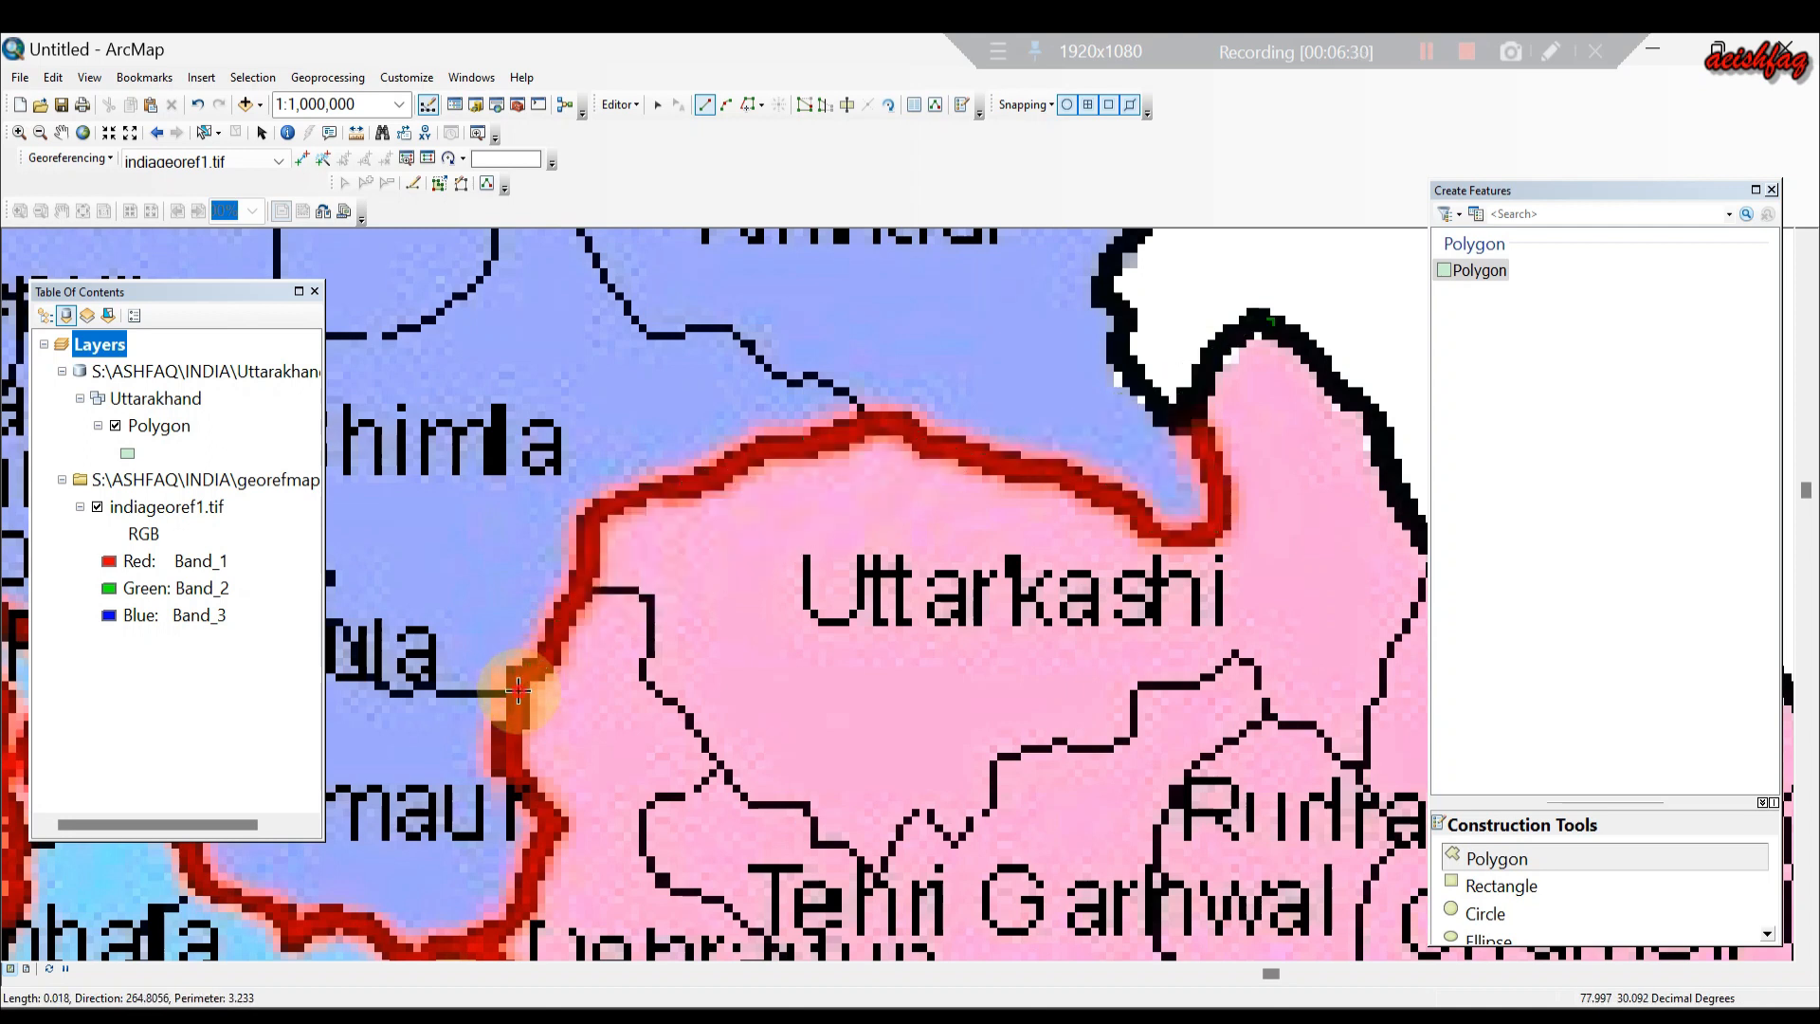
{"action": "left_click", "coordinate": [515, 721]}
{"action": "left_click", "coordinate": [520, 766]}
{"action": "left_click", "coordinate": [537, 838]}
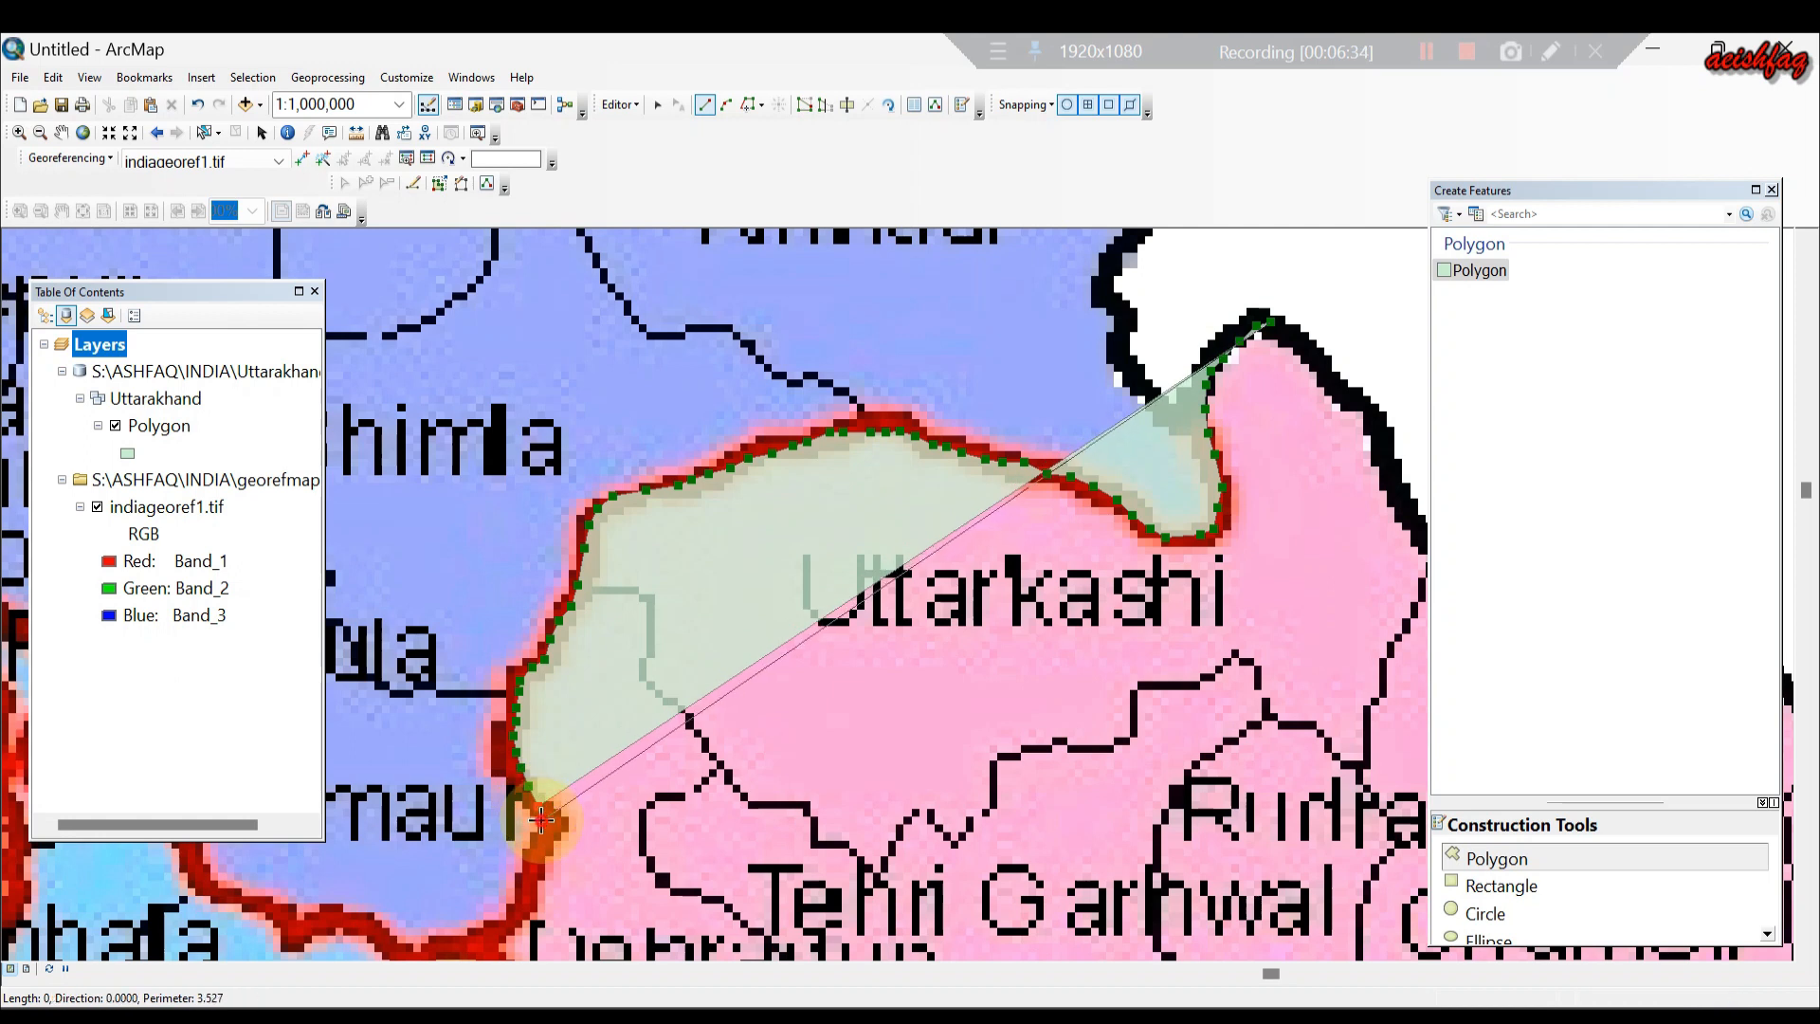
{"action": "left_click", "coordinate": [522, 868]}
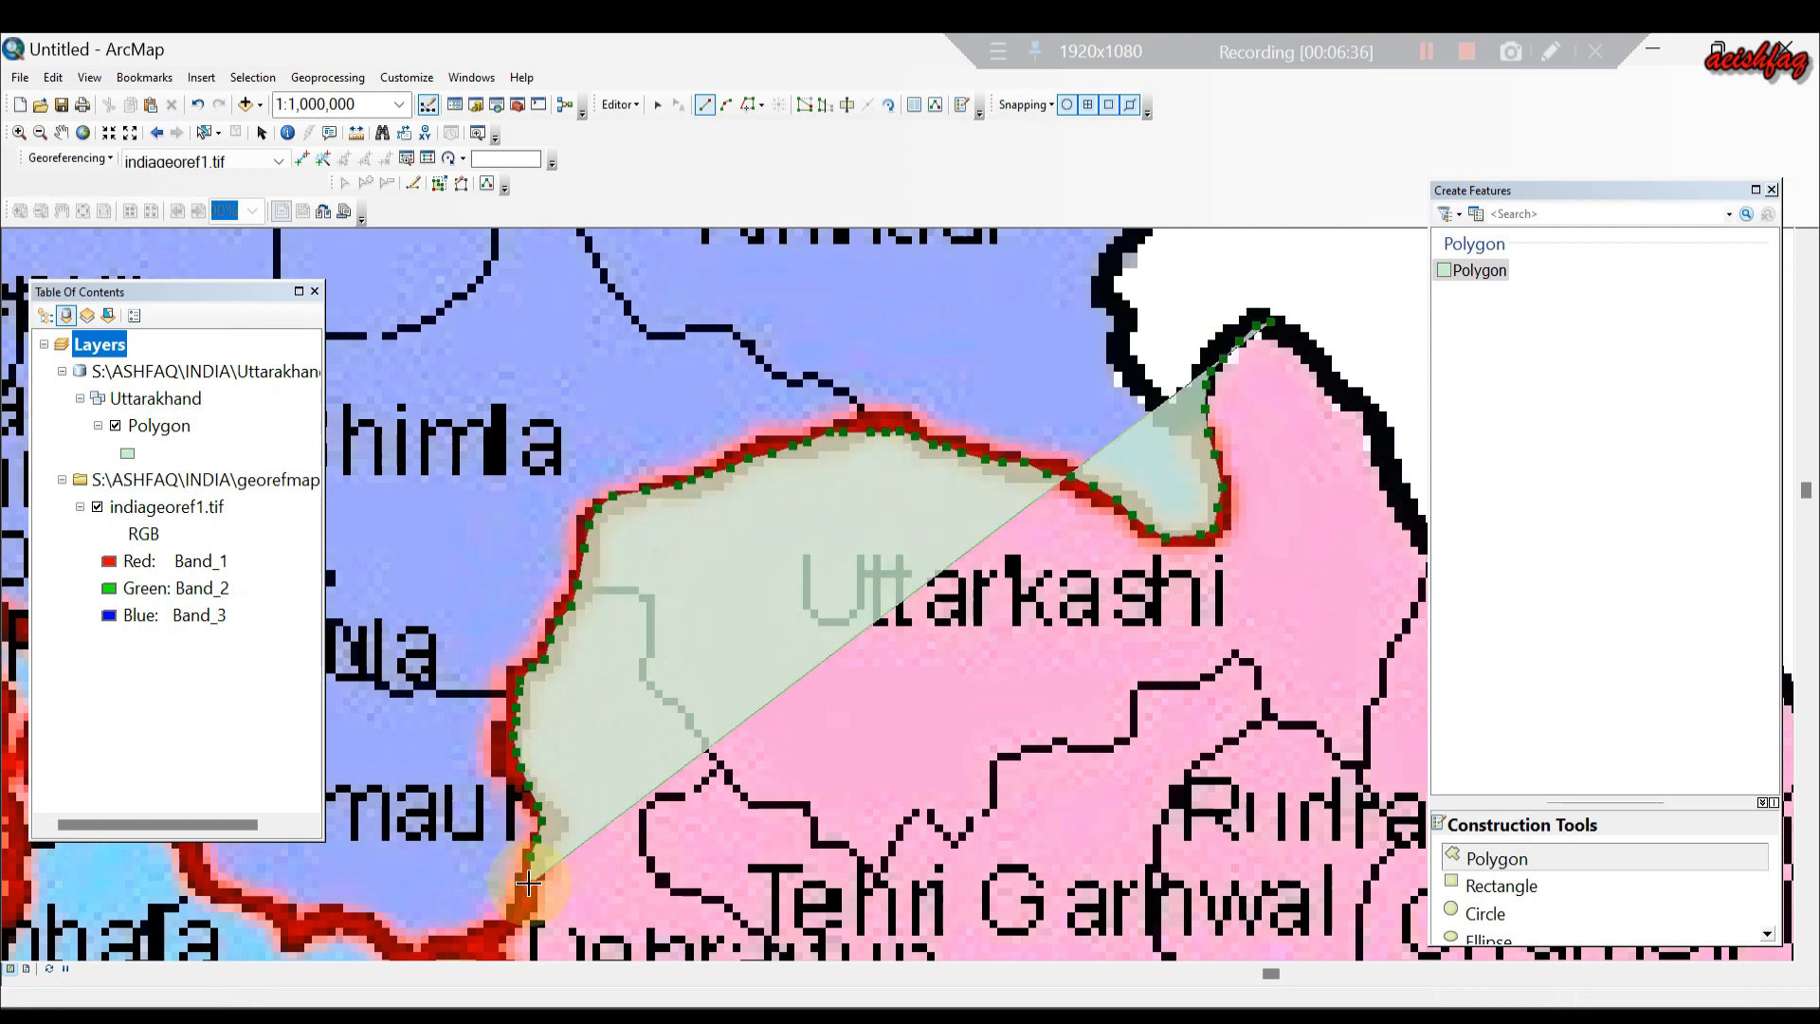
{"action": "key", "text": "Down"}
{"action": "key", "text": "Down"}
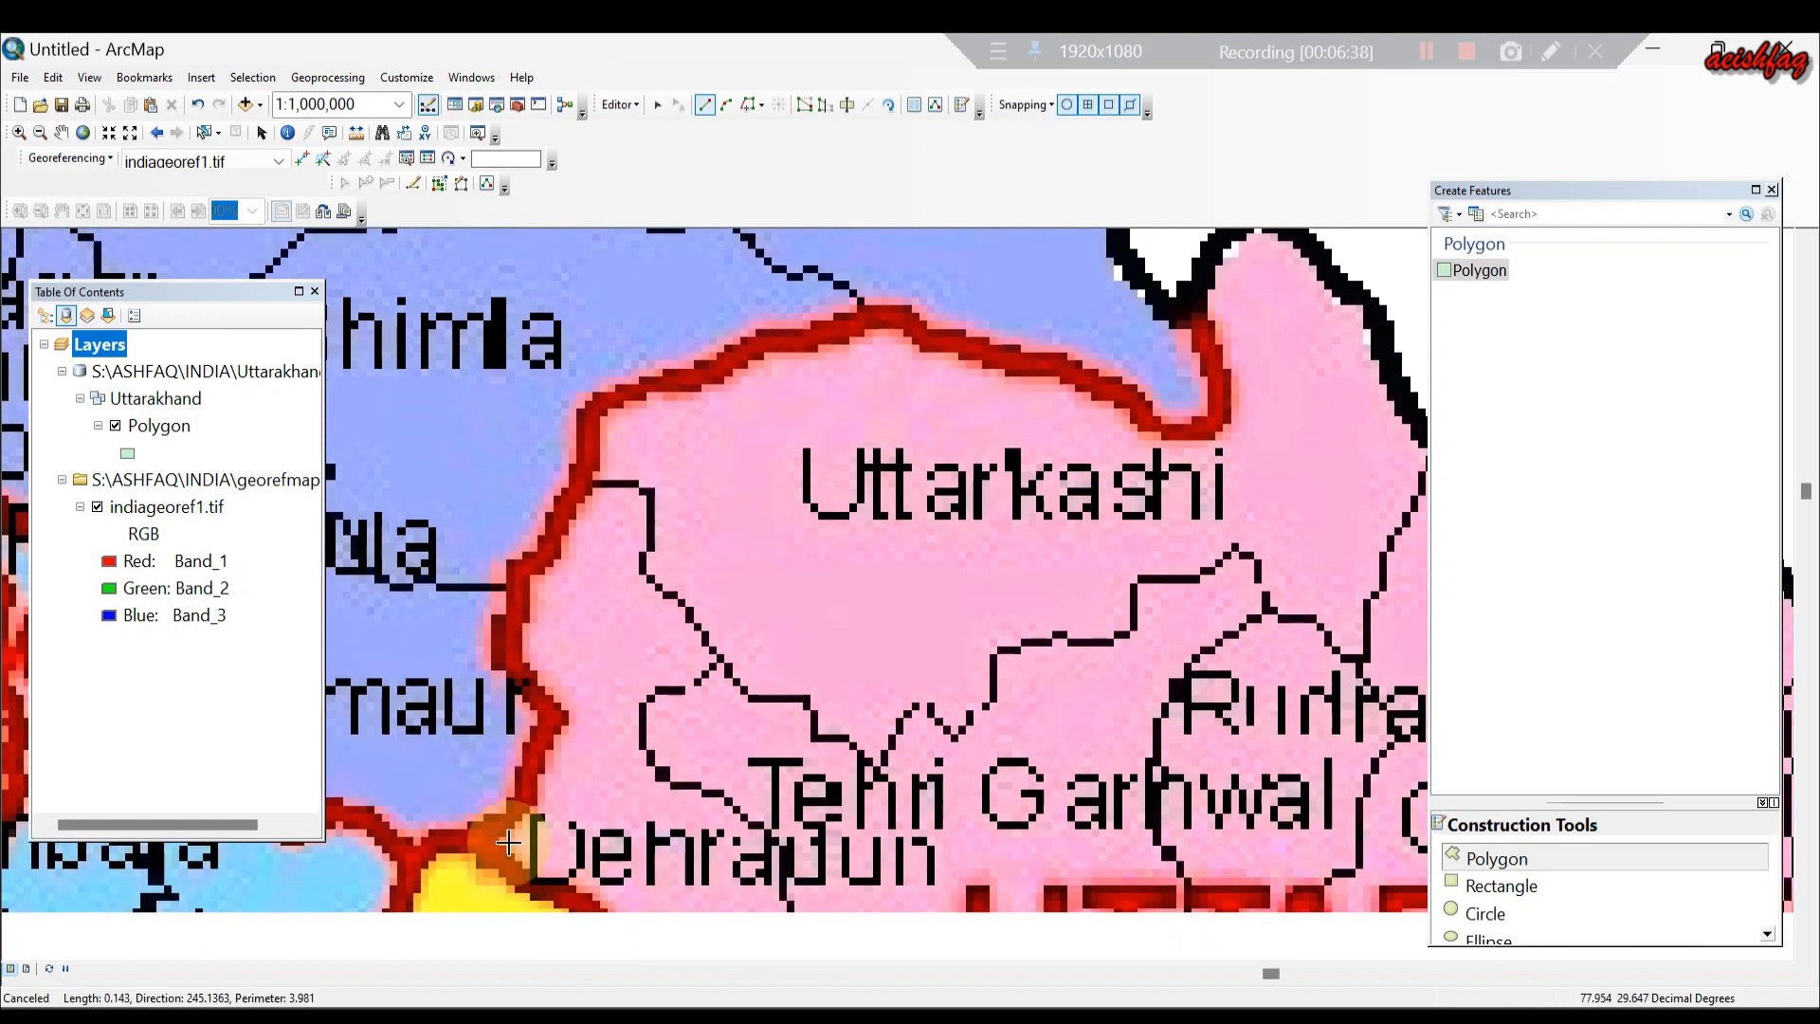
{"action": "left_click", "coordinate": [513, 751]}
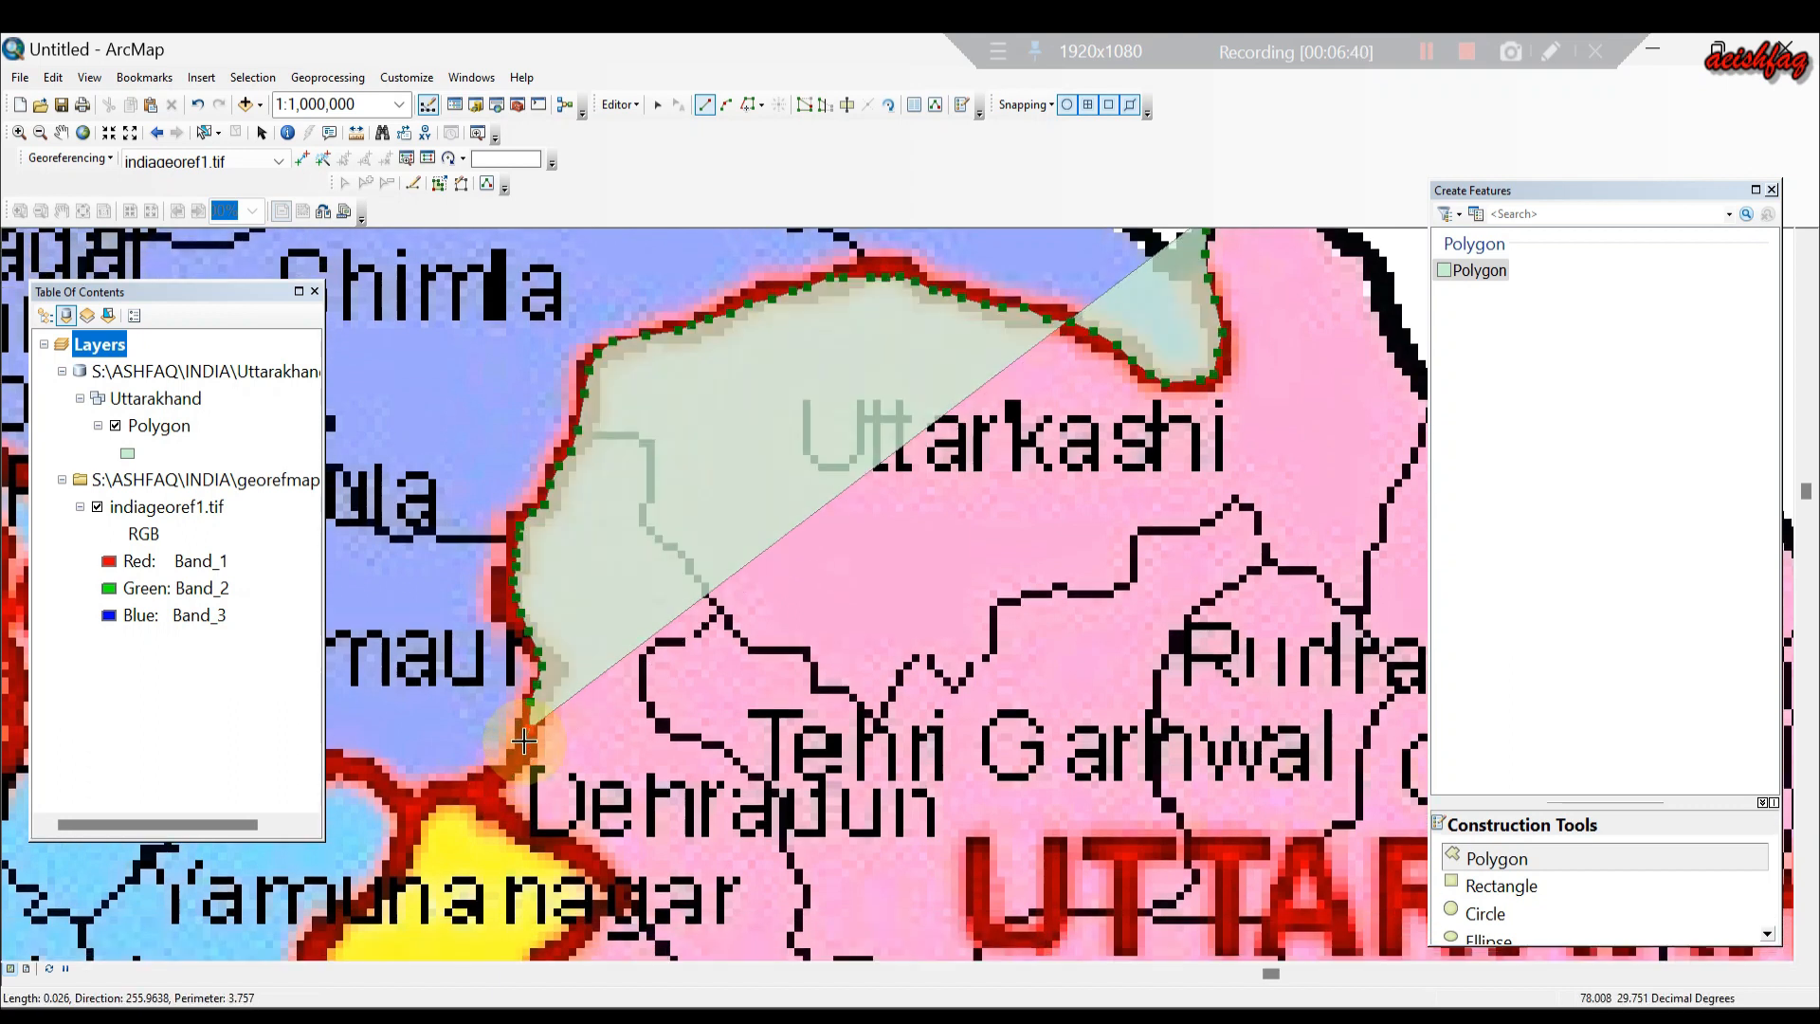
{"action": "left_click", "coordinate": [495, 783]}
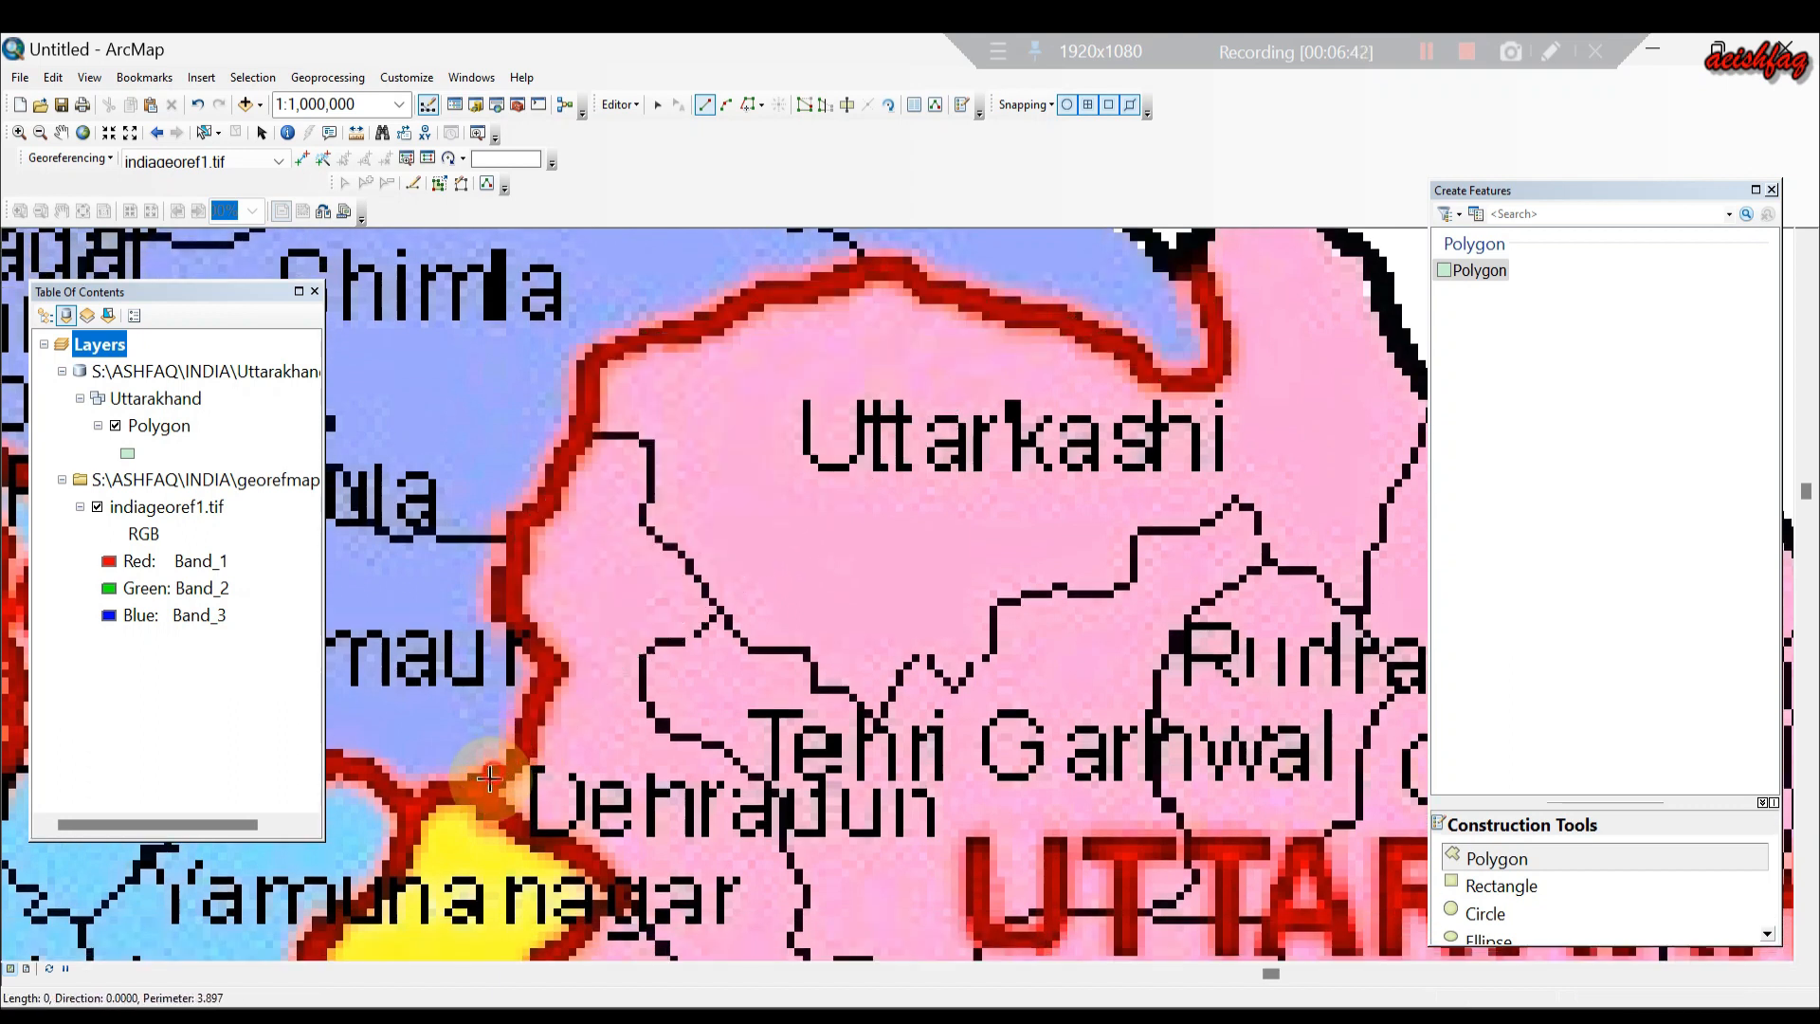
{"action": "left_click", "coordinate": [495, 799]}
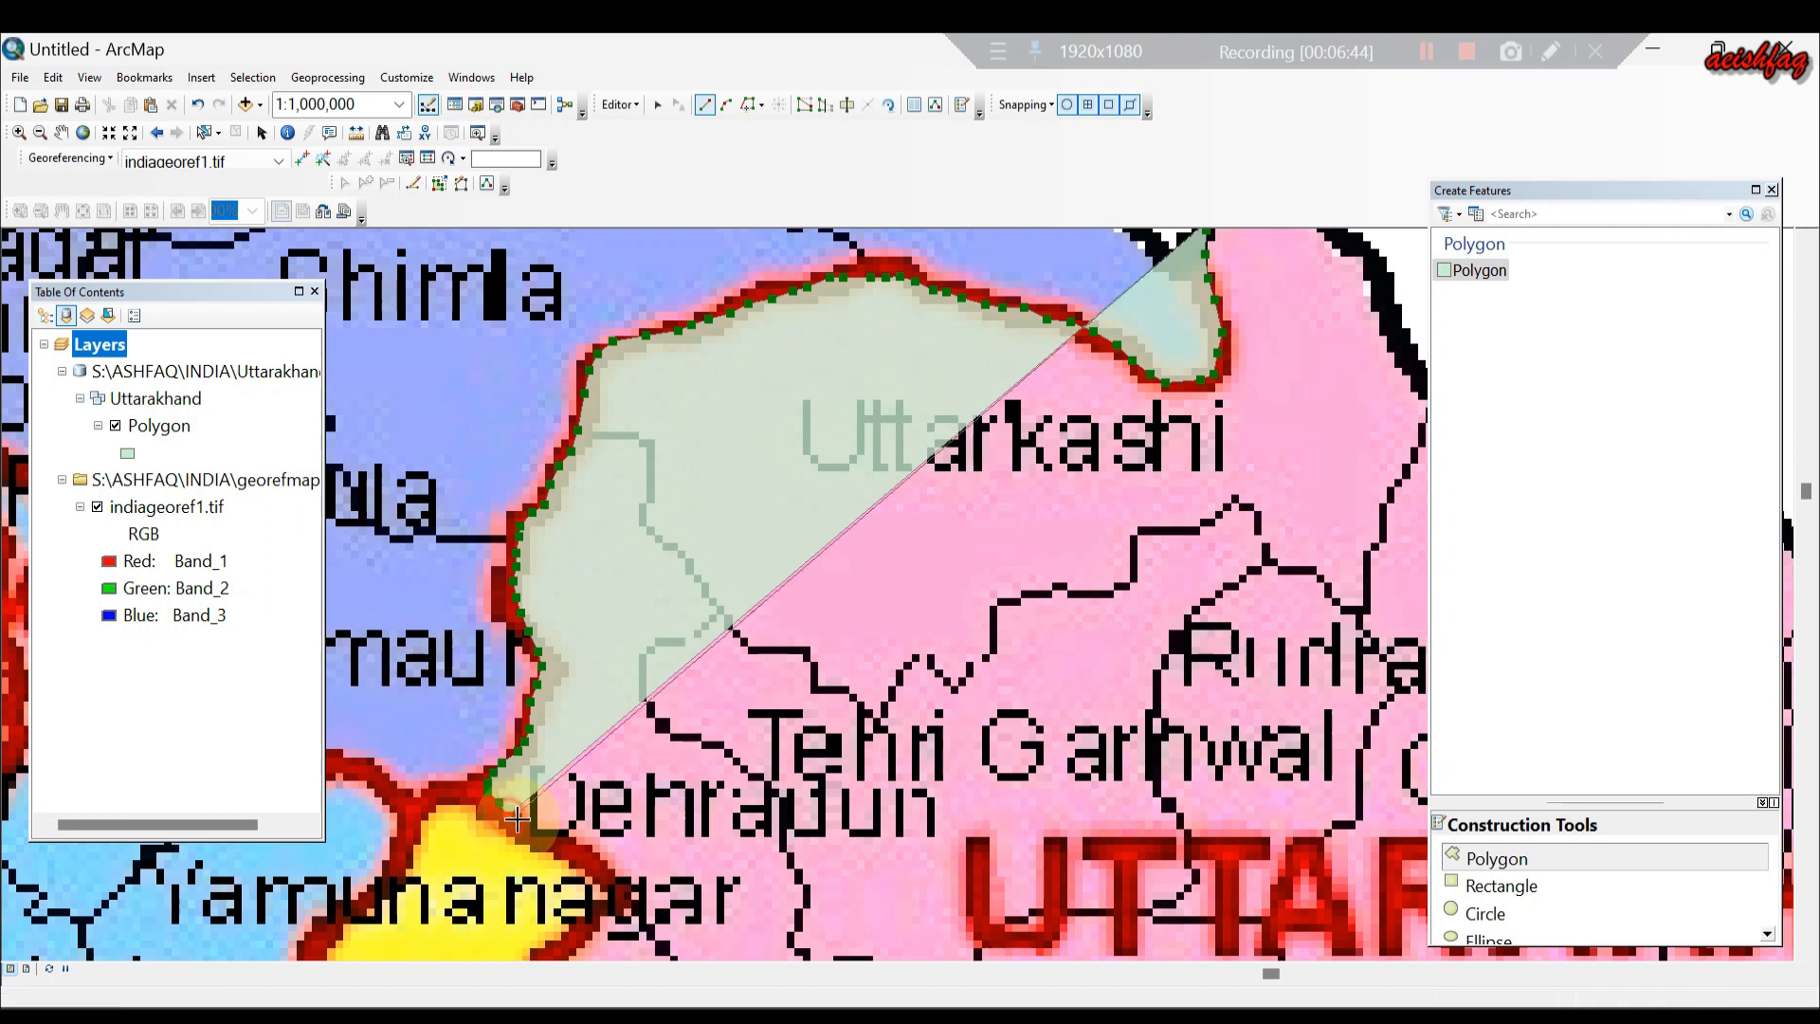
Trace the boundary from Dehradun around the Yamunanagar corner and south along Saharanpur toward Hardwar.
{"action": "left_click", "coordinate": [567, 850]}
{"action": "left_click", "coordinate": [595, 867]}
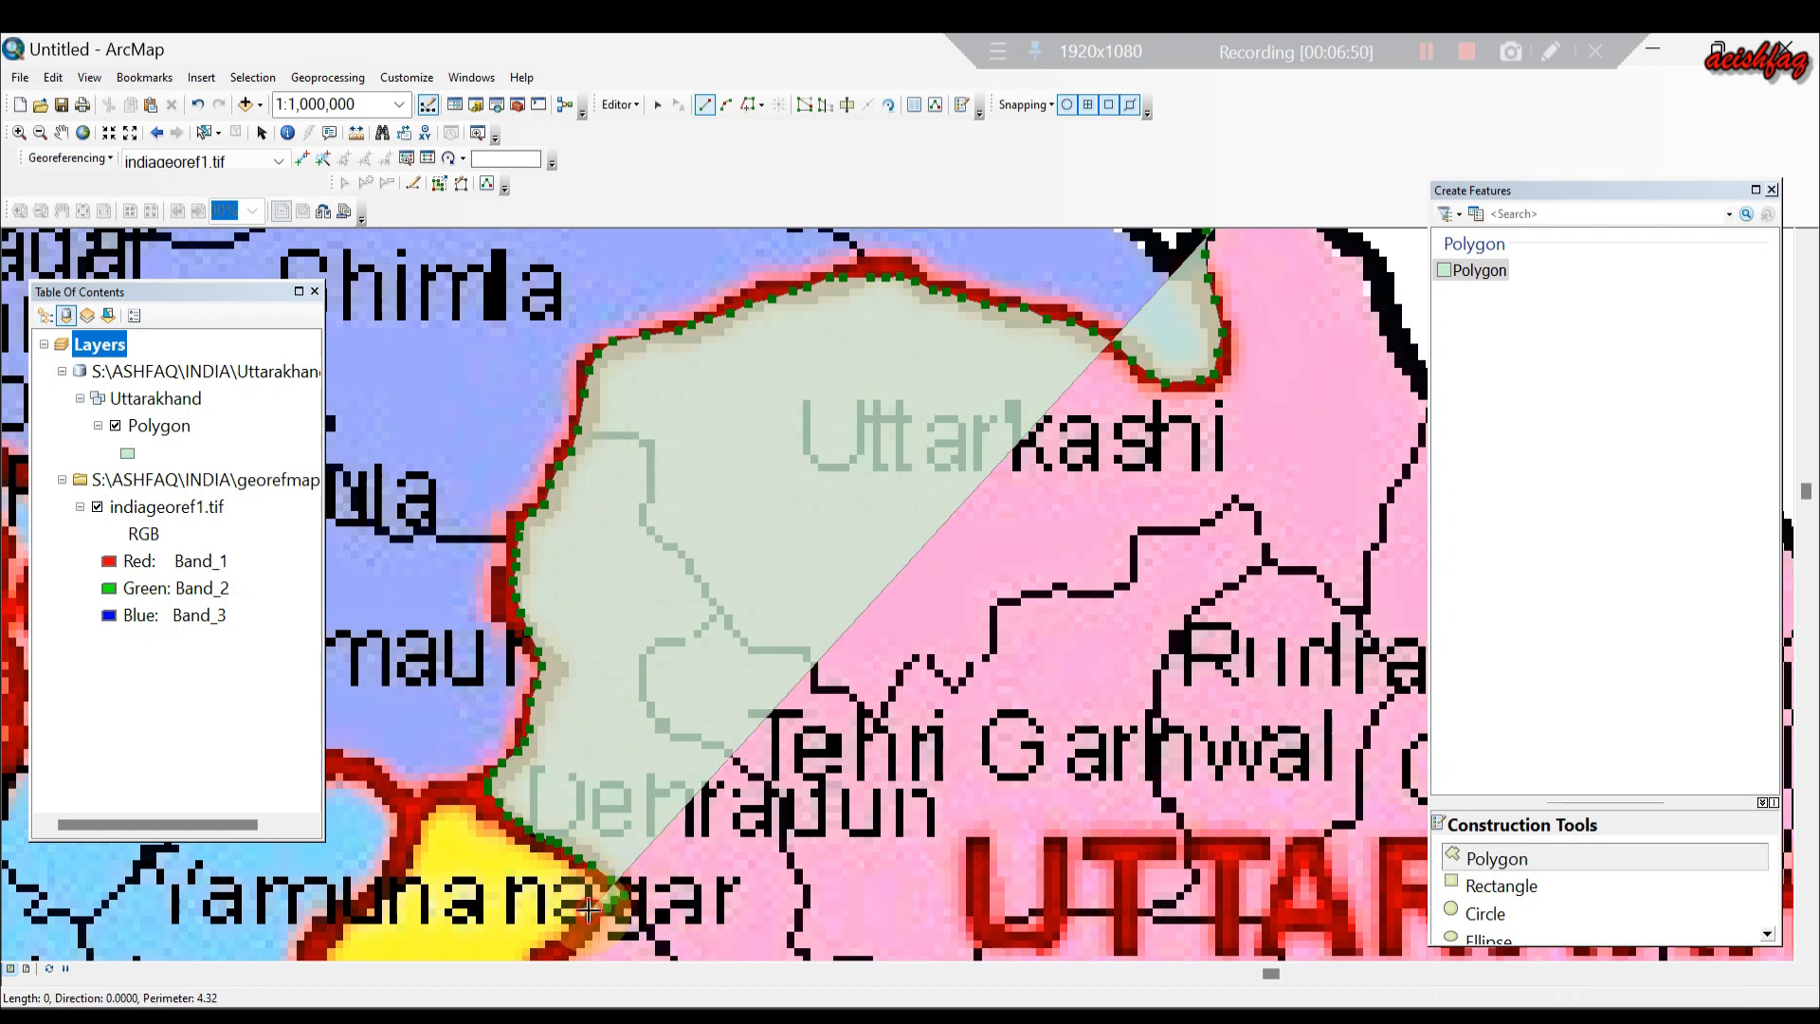
{"action": "left_click", "coordinate": [576, 930]}
{"action": "double_click", "coordinate": [574, 930]}
{"action": "key", "text": "Escape"}
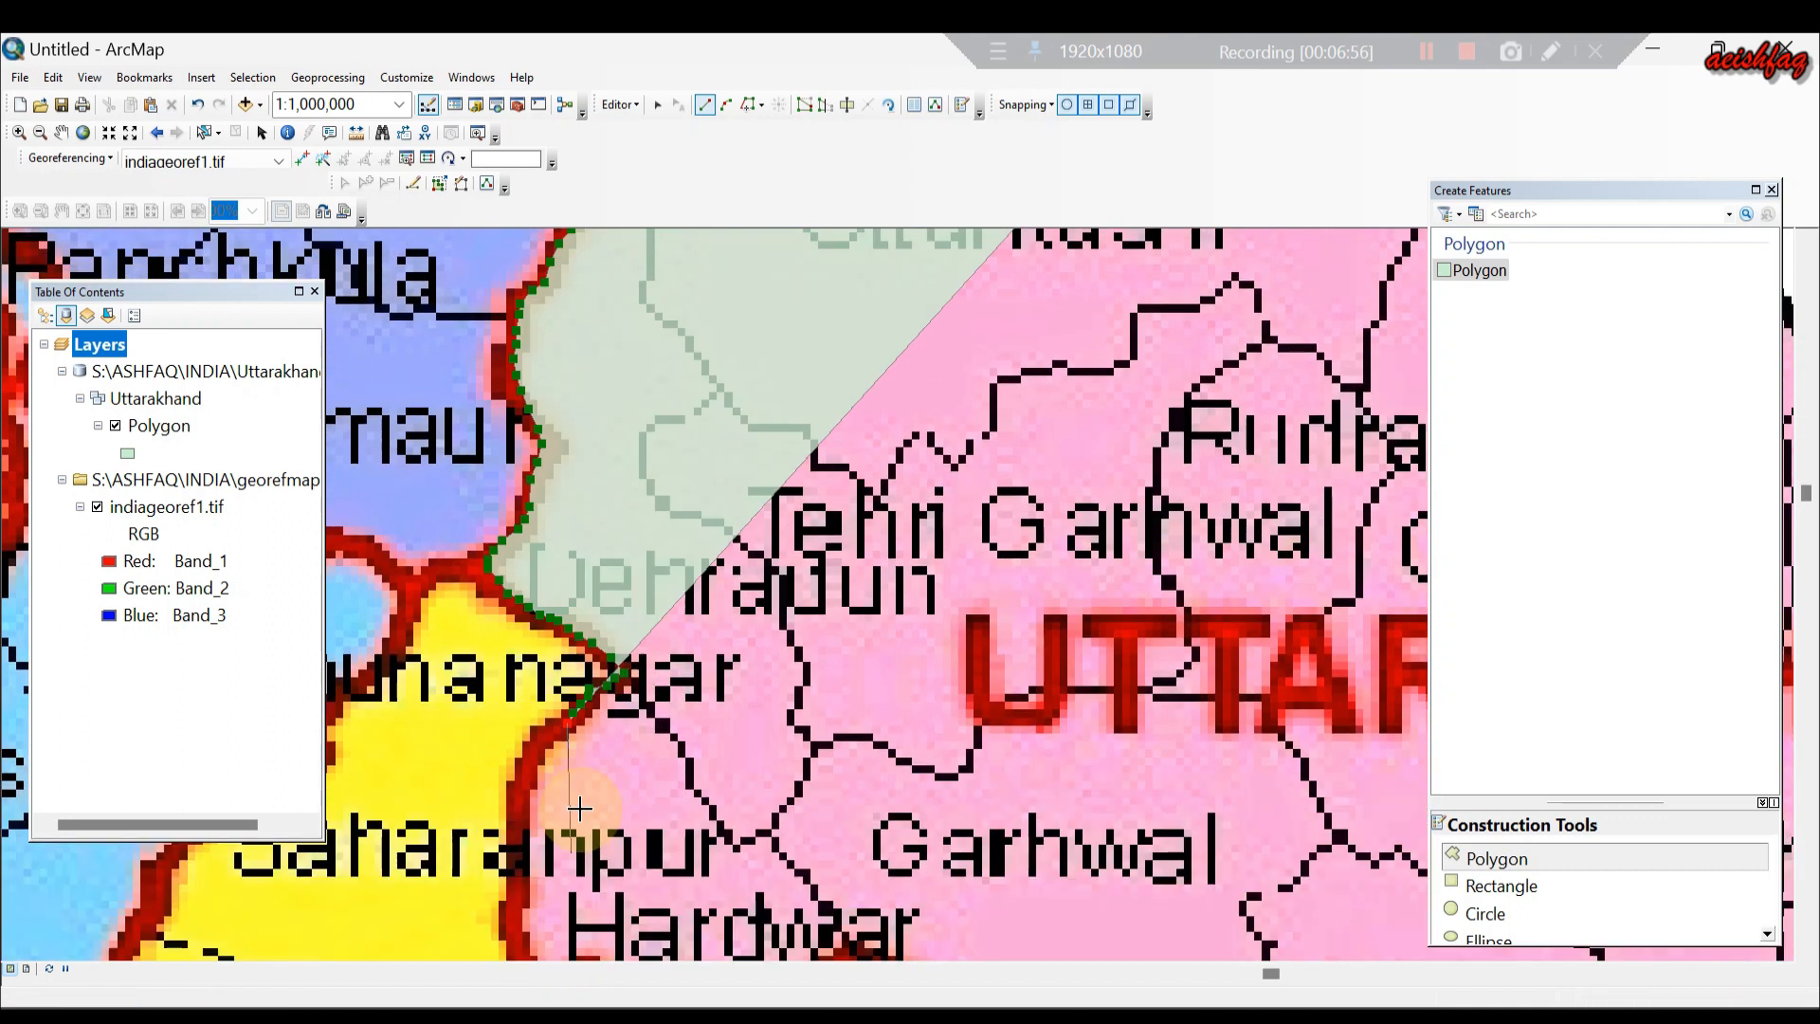
{"action": "left_click_drag", "start_coordinate": [537, 753], "coordinate": [519, 867]}
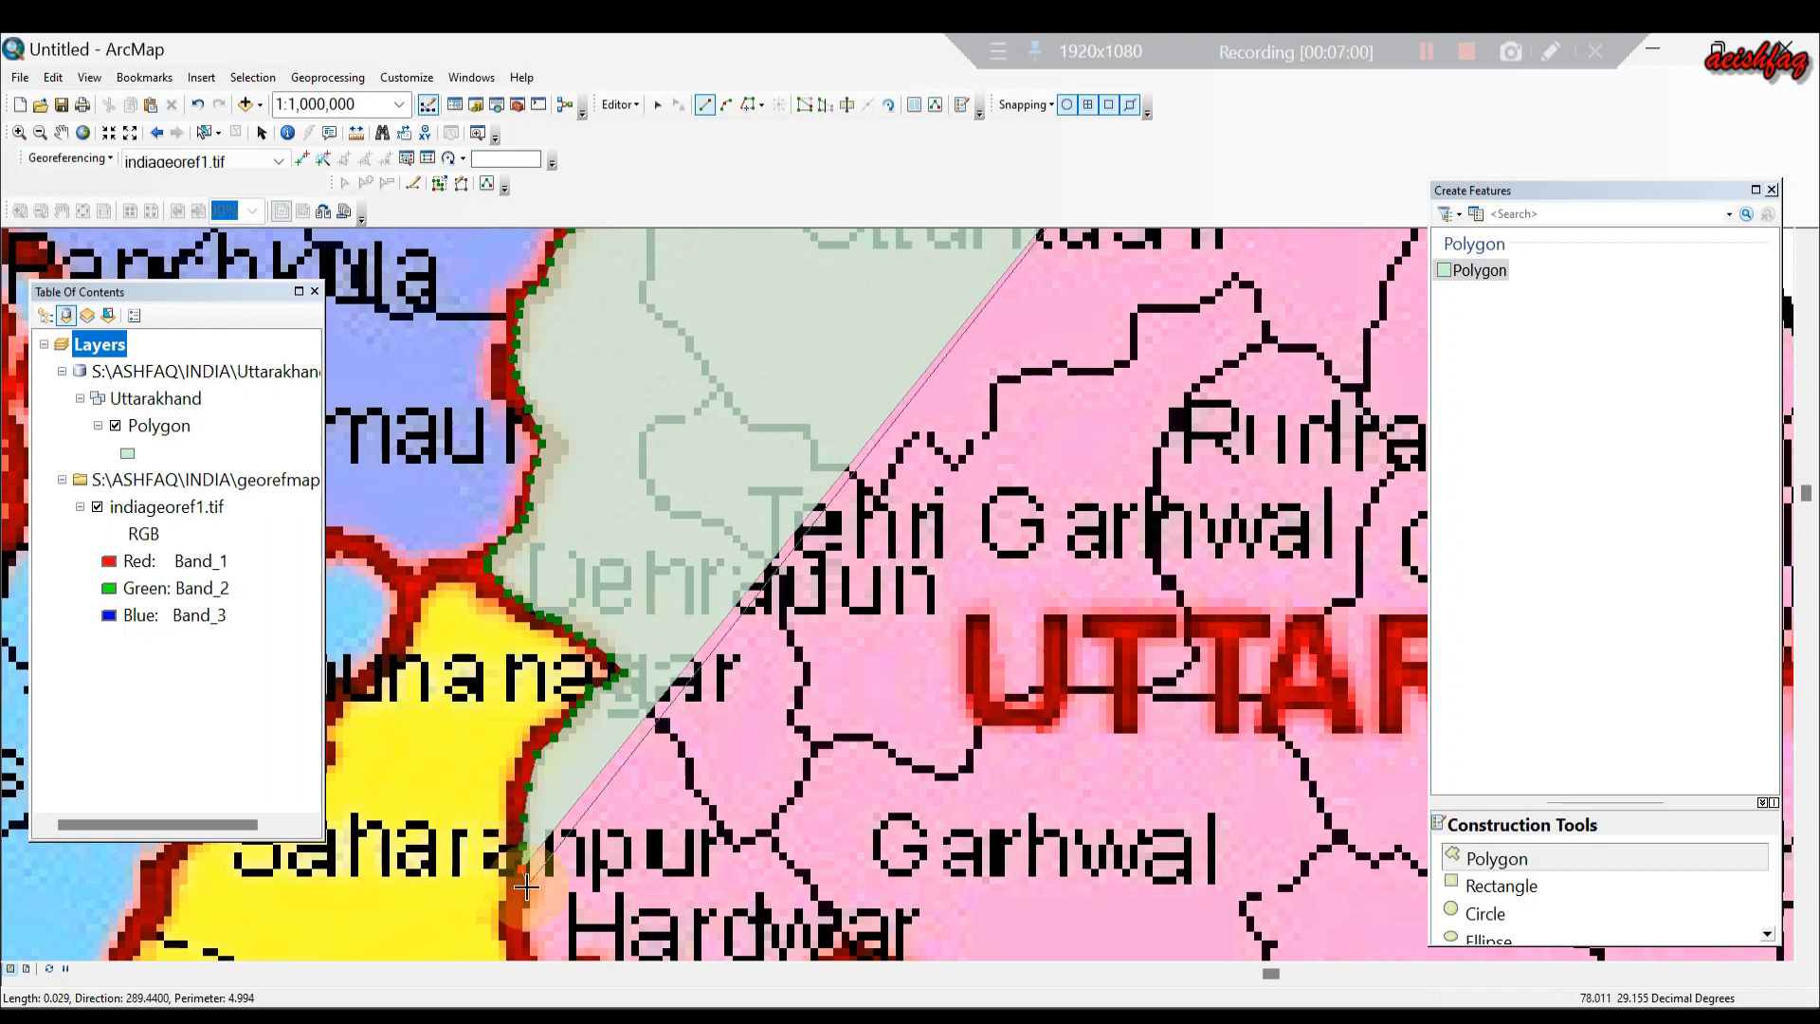
{"action": "left_click", "coordinate": [520, 892]}
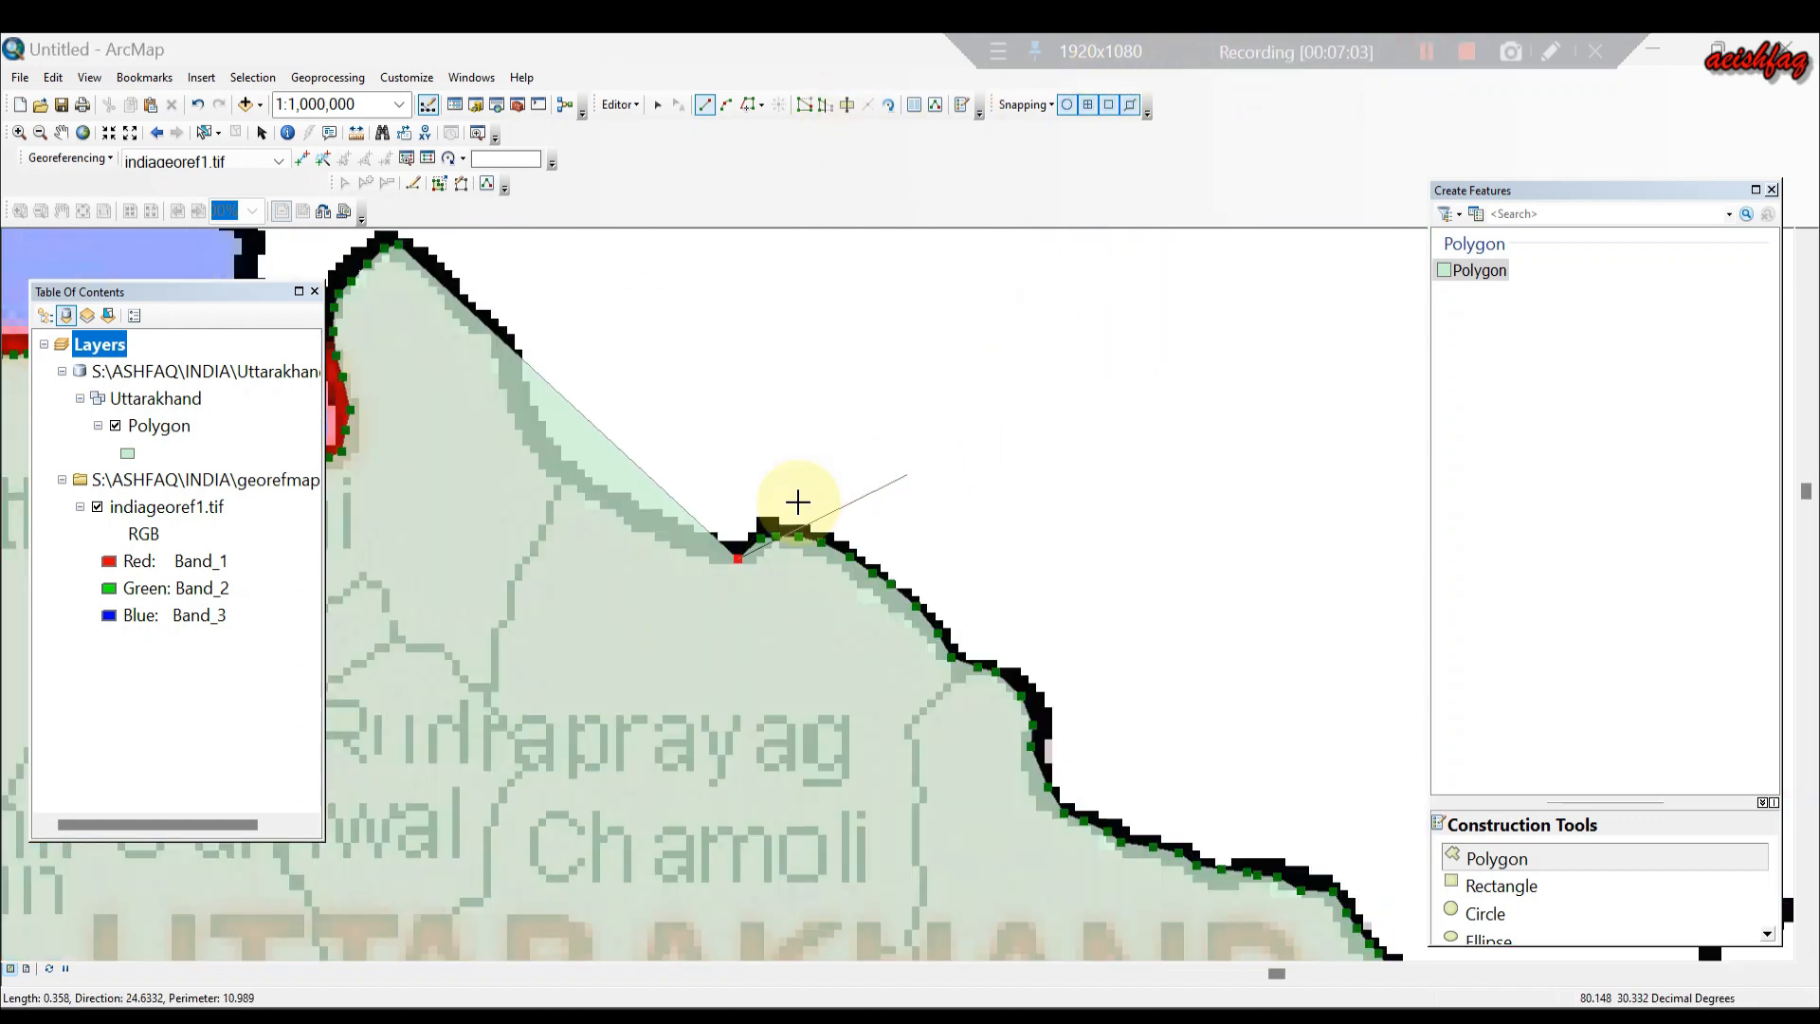
Trace the northeastern boundary from Chamoli back to Uttarkashi's northern tip and finish the polygon sketch.
{"action": "left_click", "coordinate": [706, 540]}
{"action": "mouse_move", "coordinate": [688, 537]}
{"action": "left_mouse_down"}
{"action": "mouse_move", "coordinate": [556, 459]}
{"action": "mouse_move", "coordinate": [512, 358]}
{"action": "mouse_move", "coordinate": [421, 250]}
{"action": "left_mouse_up"}
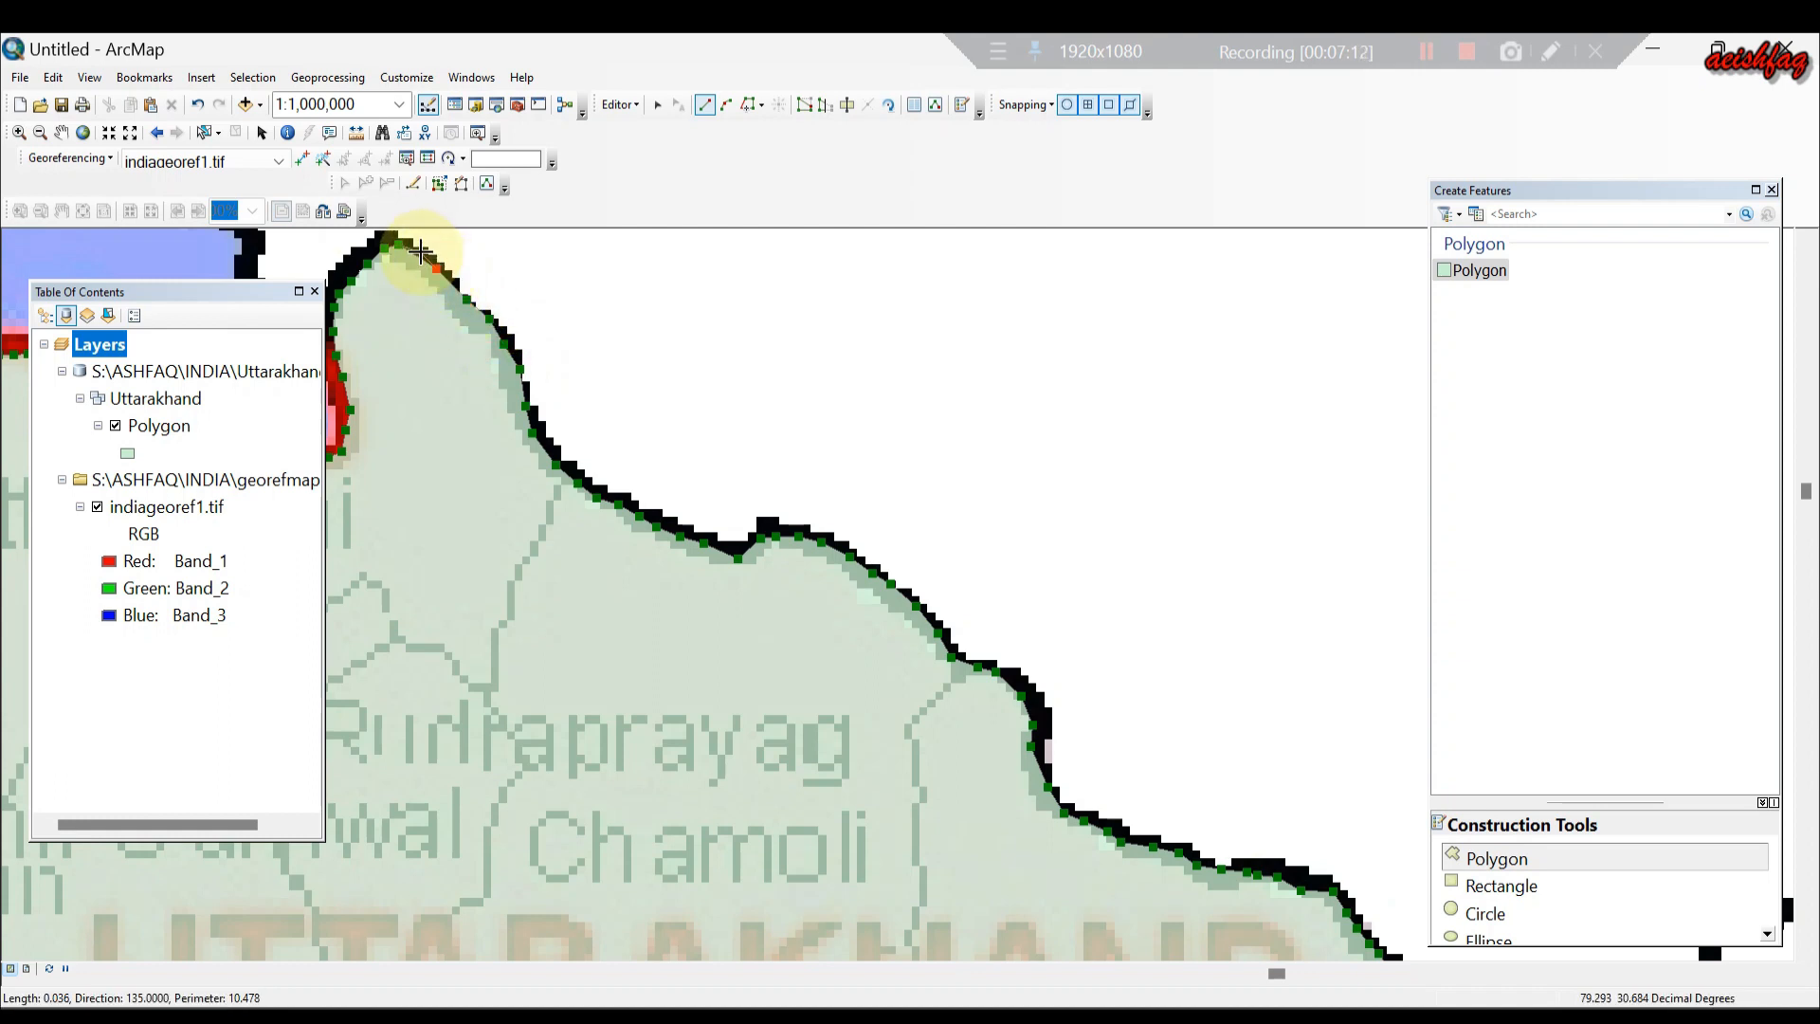
{"action": "left_click", "coordinate": [418, 250]}
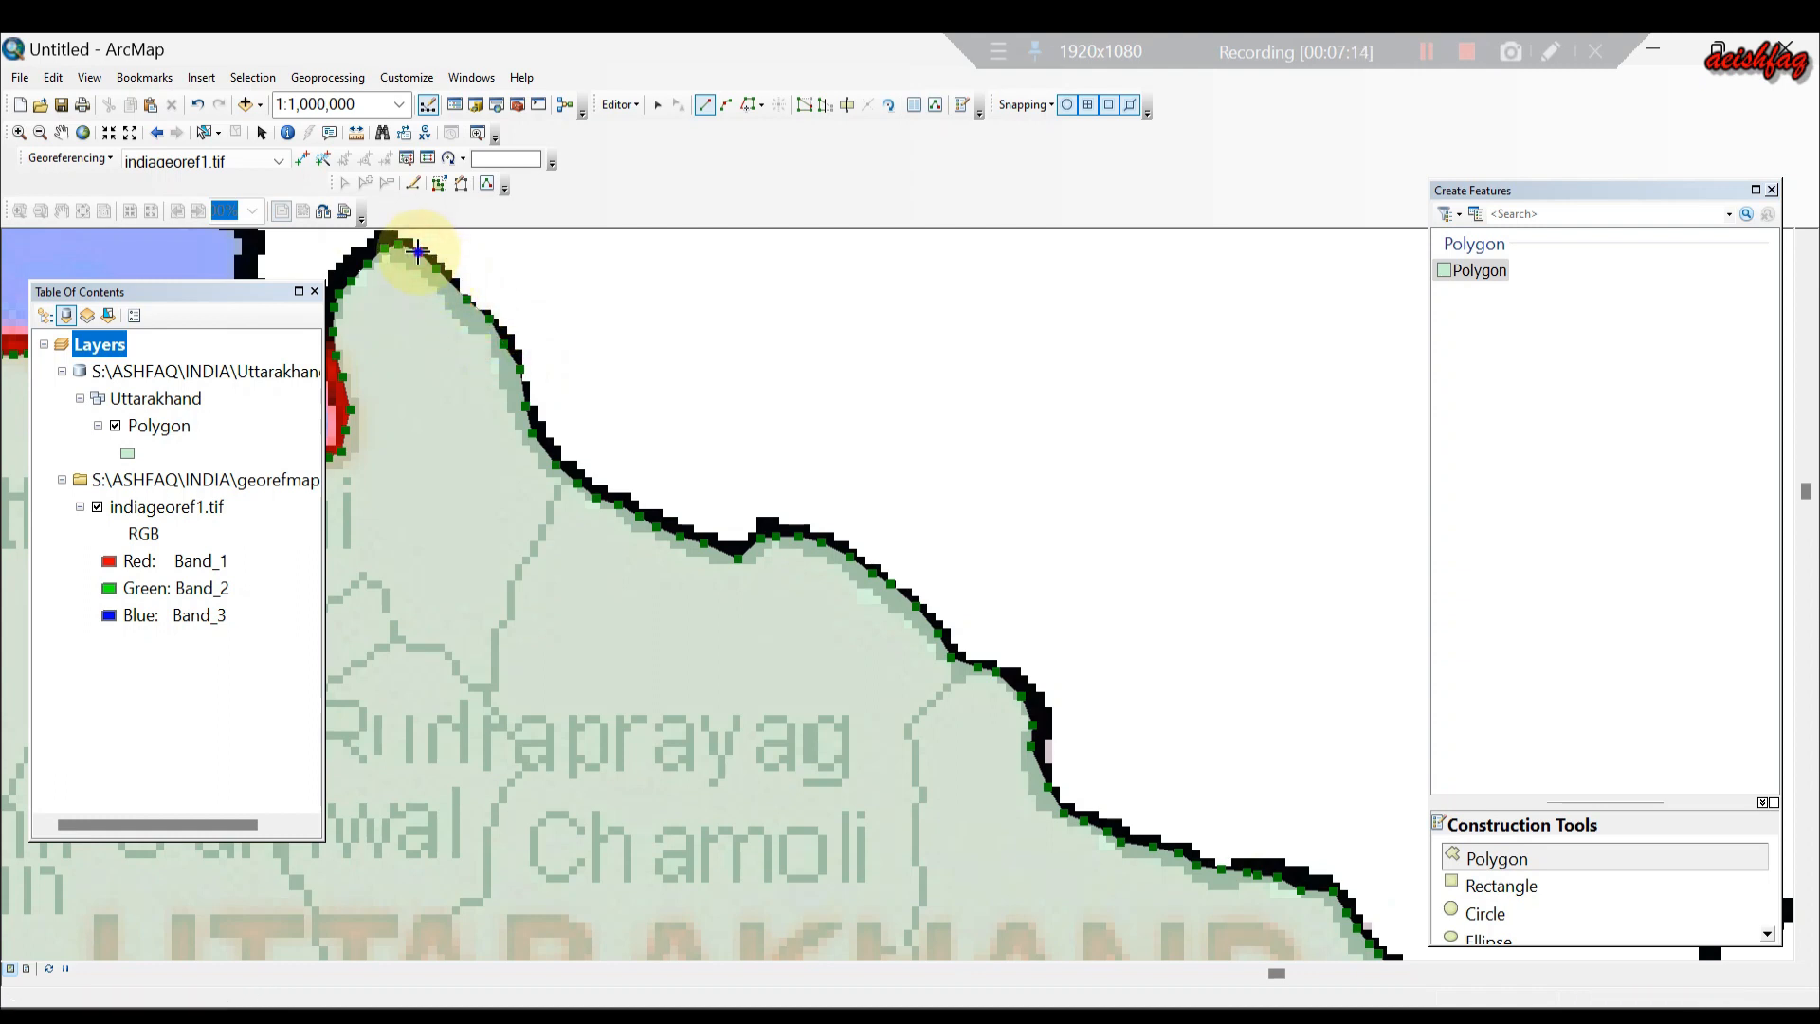
{"action": "right_click", "coordinate": [419, 259]}
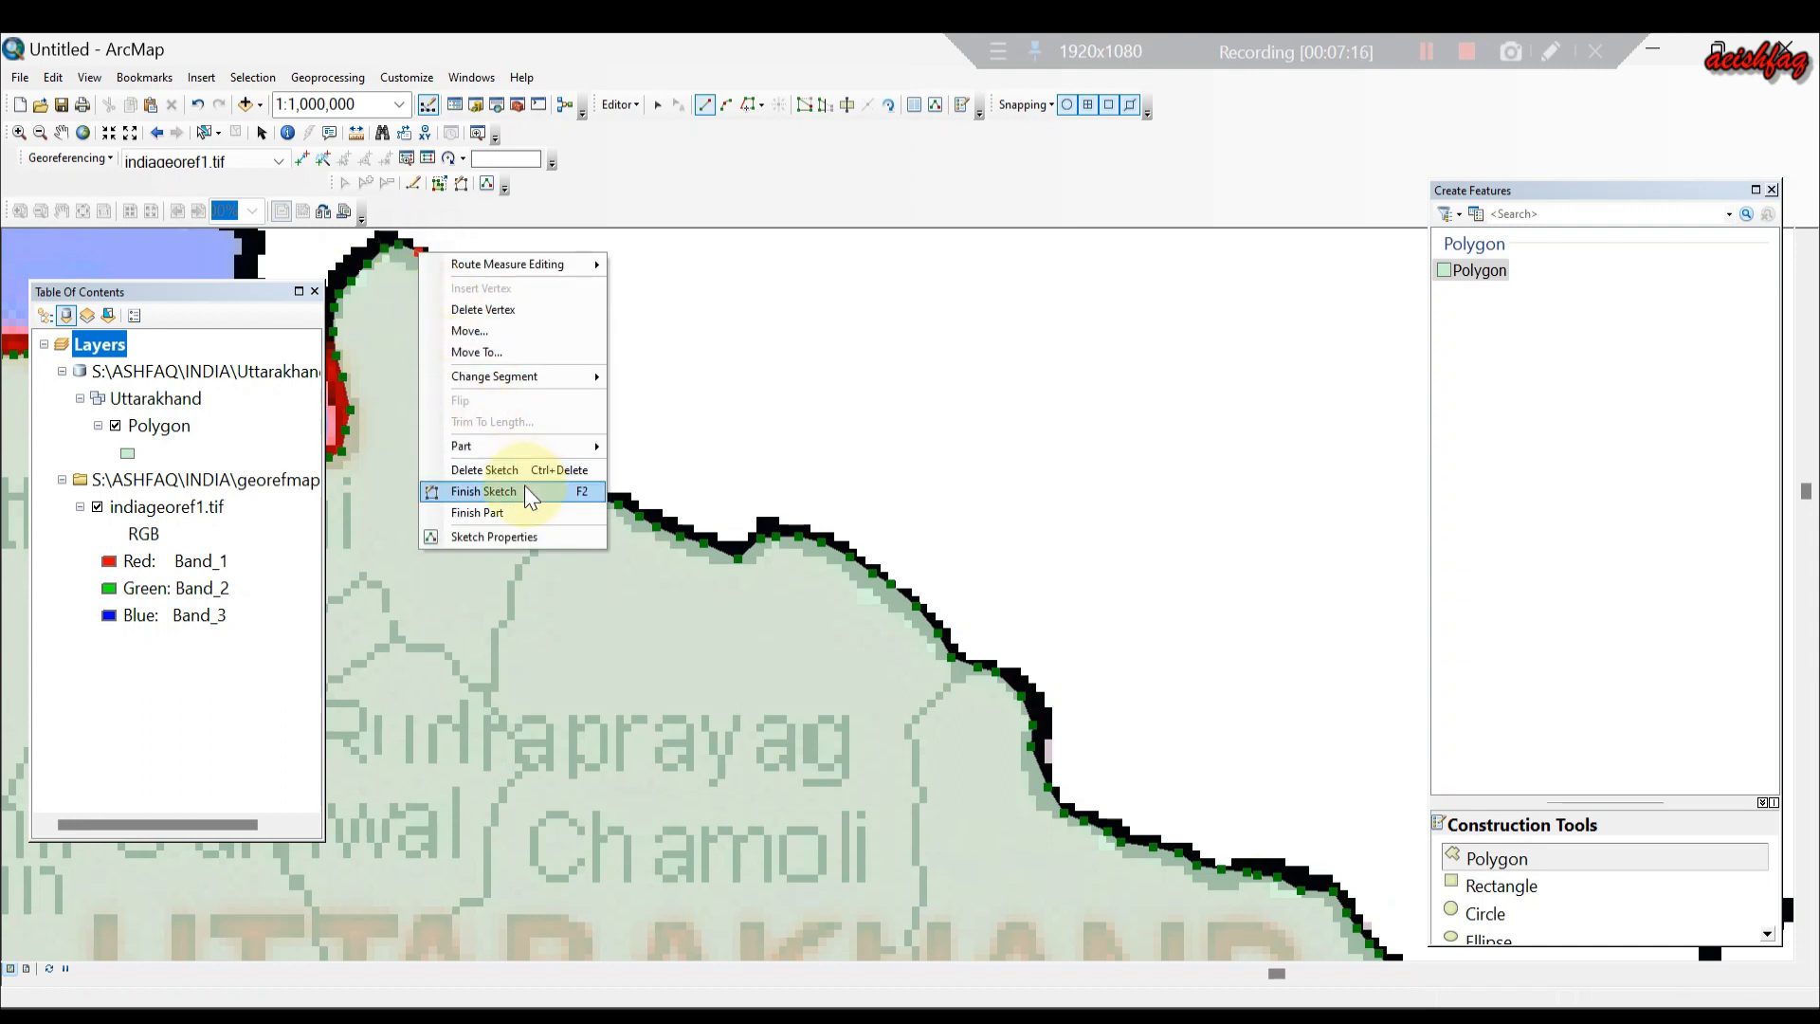
{"action": "left_click", "coordinate": [491, 489]}
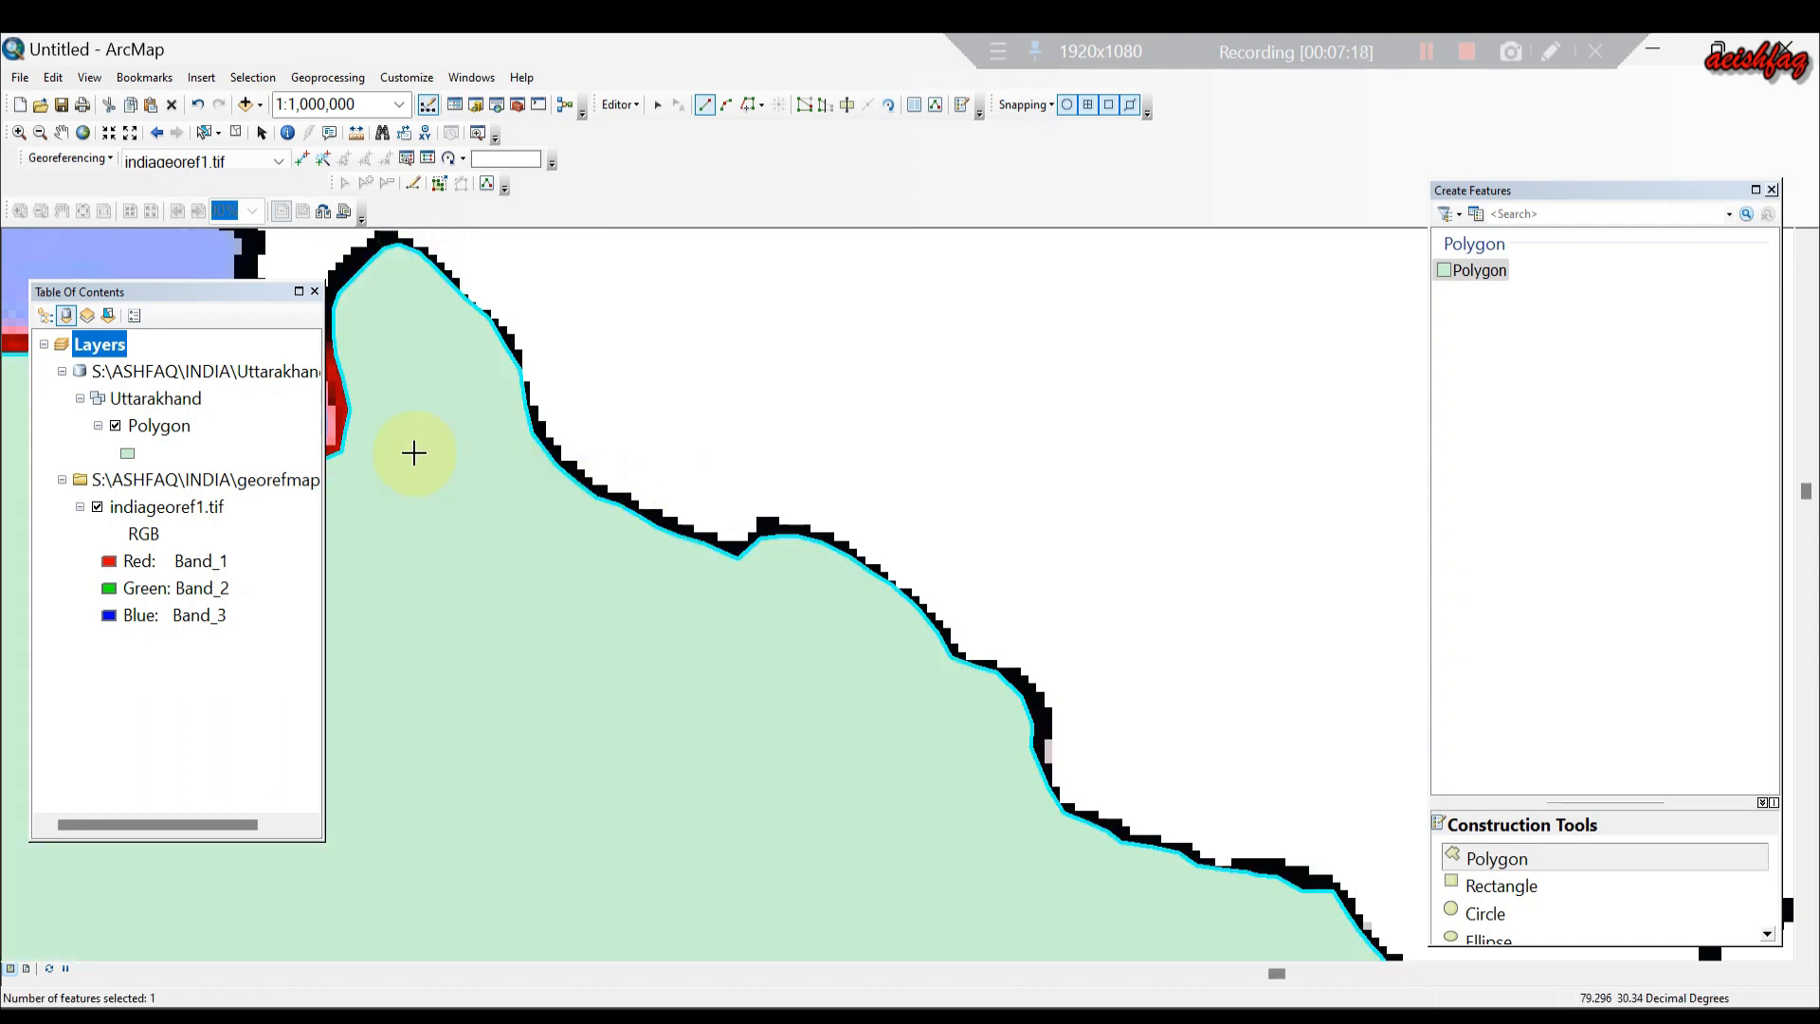
Frame the whole Uttarakhand polygon at a scale of 1:2,500,000 and close the Create Features window.
{"action": "scroll", "coordinate": [524, 536], "scroll_direction": "up", "scroll_amount": 5}
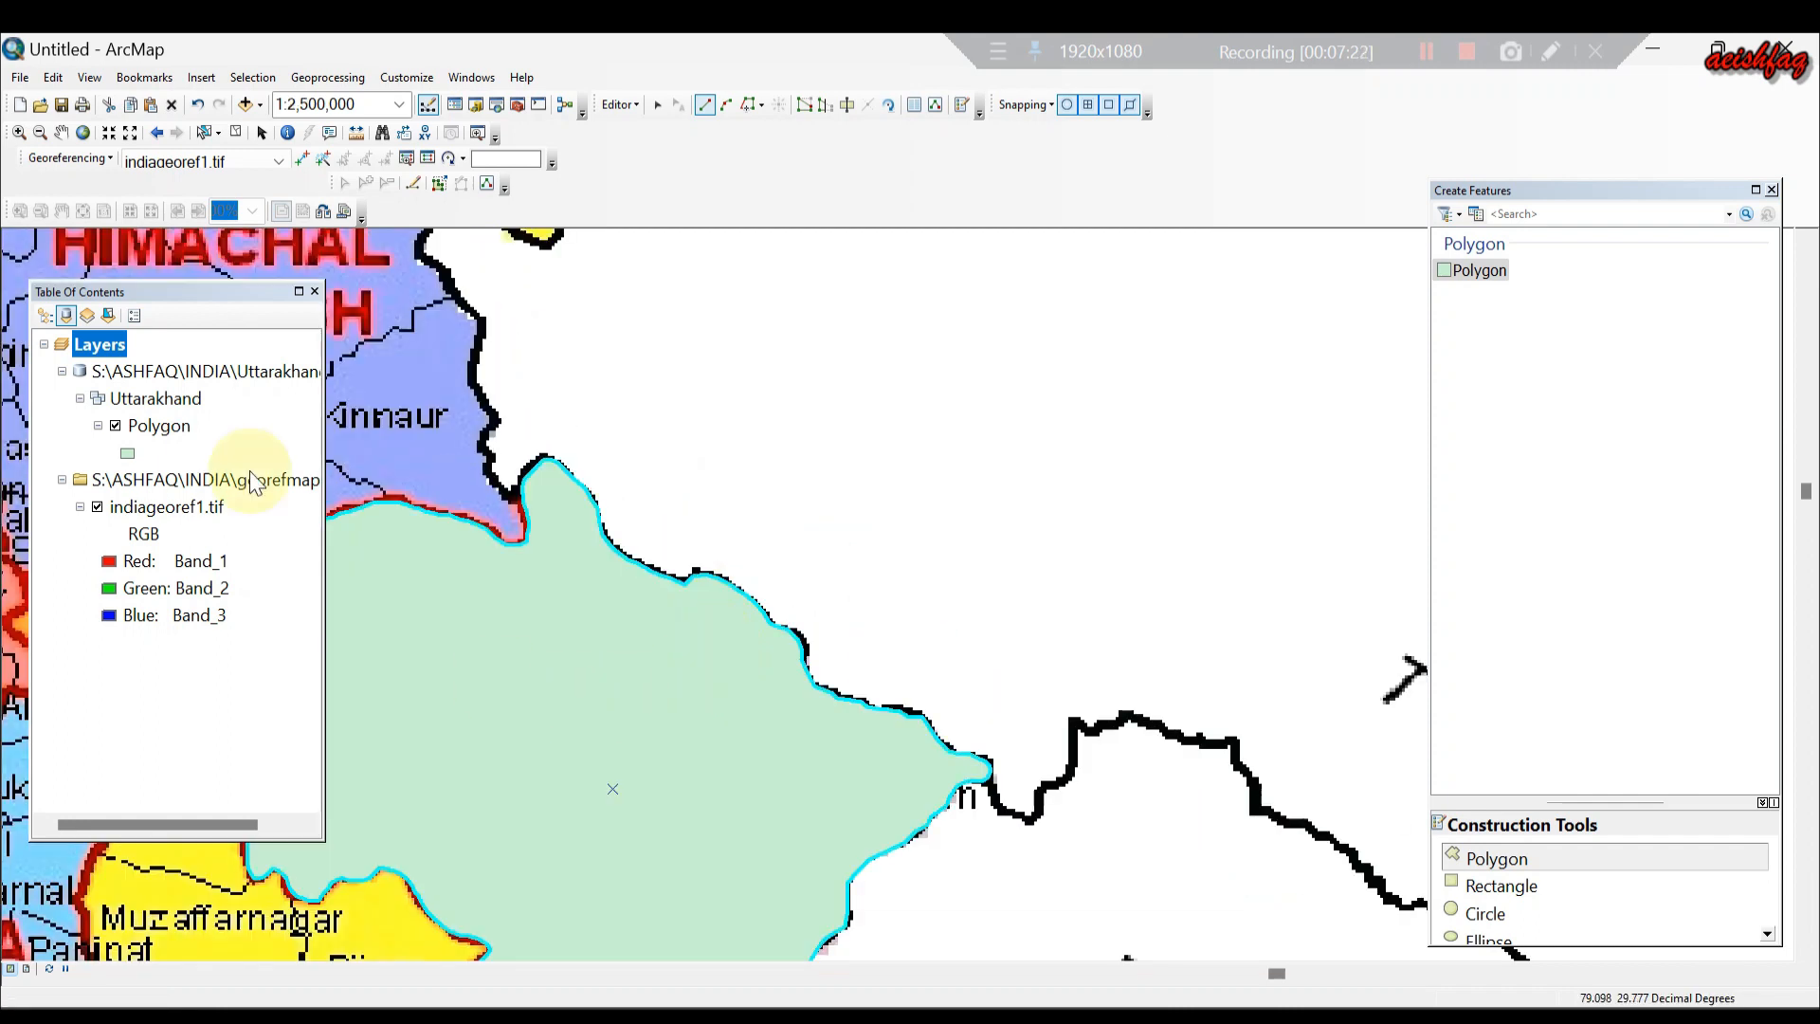
{"action": "left_click", "coordinate": [60, 133]}
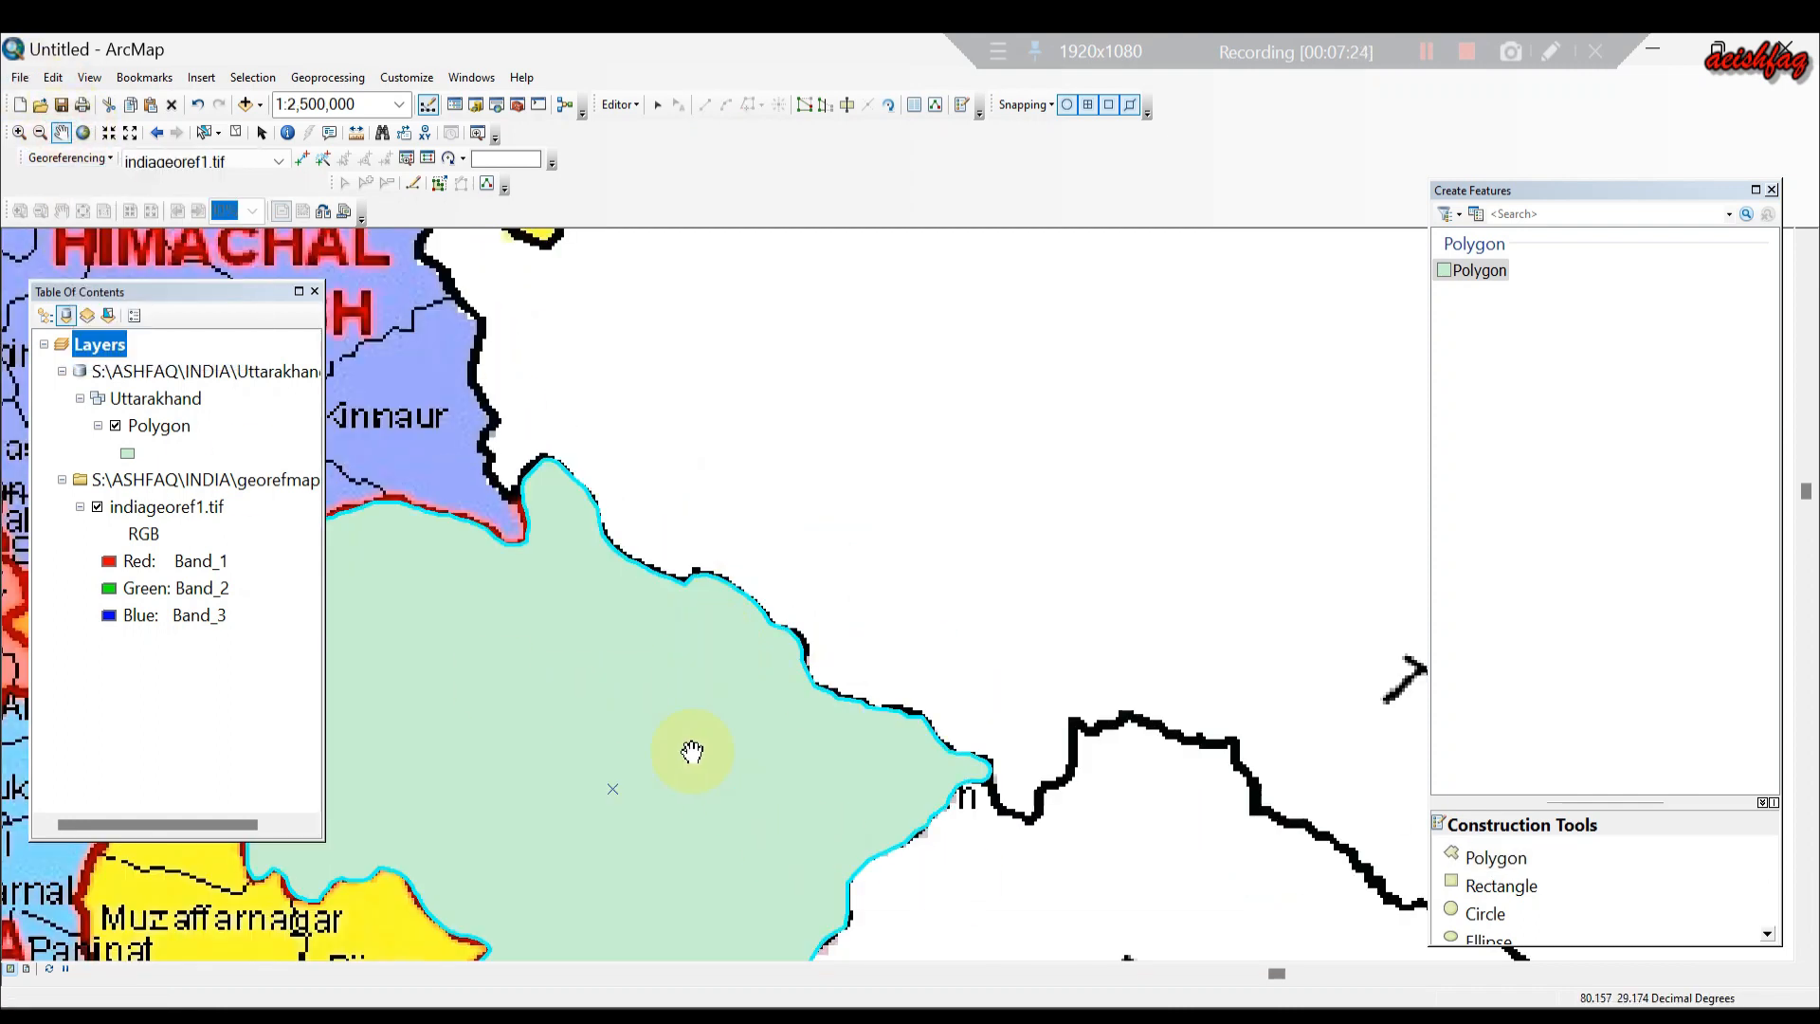
{"action": "left_click_drag", "start_coordinate": [620, 734], "coordinate": [881, 564]}
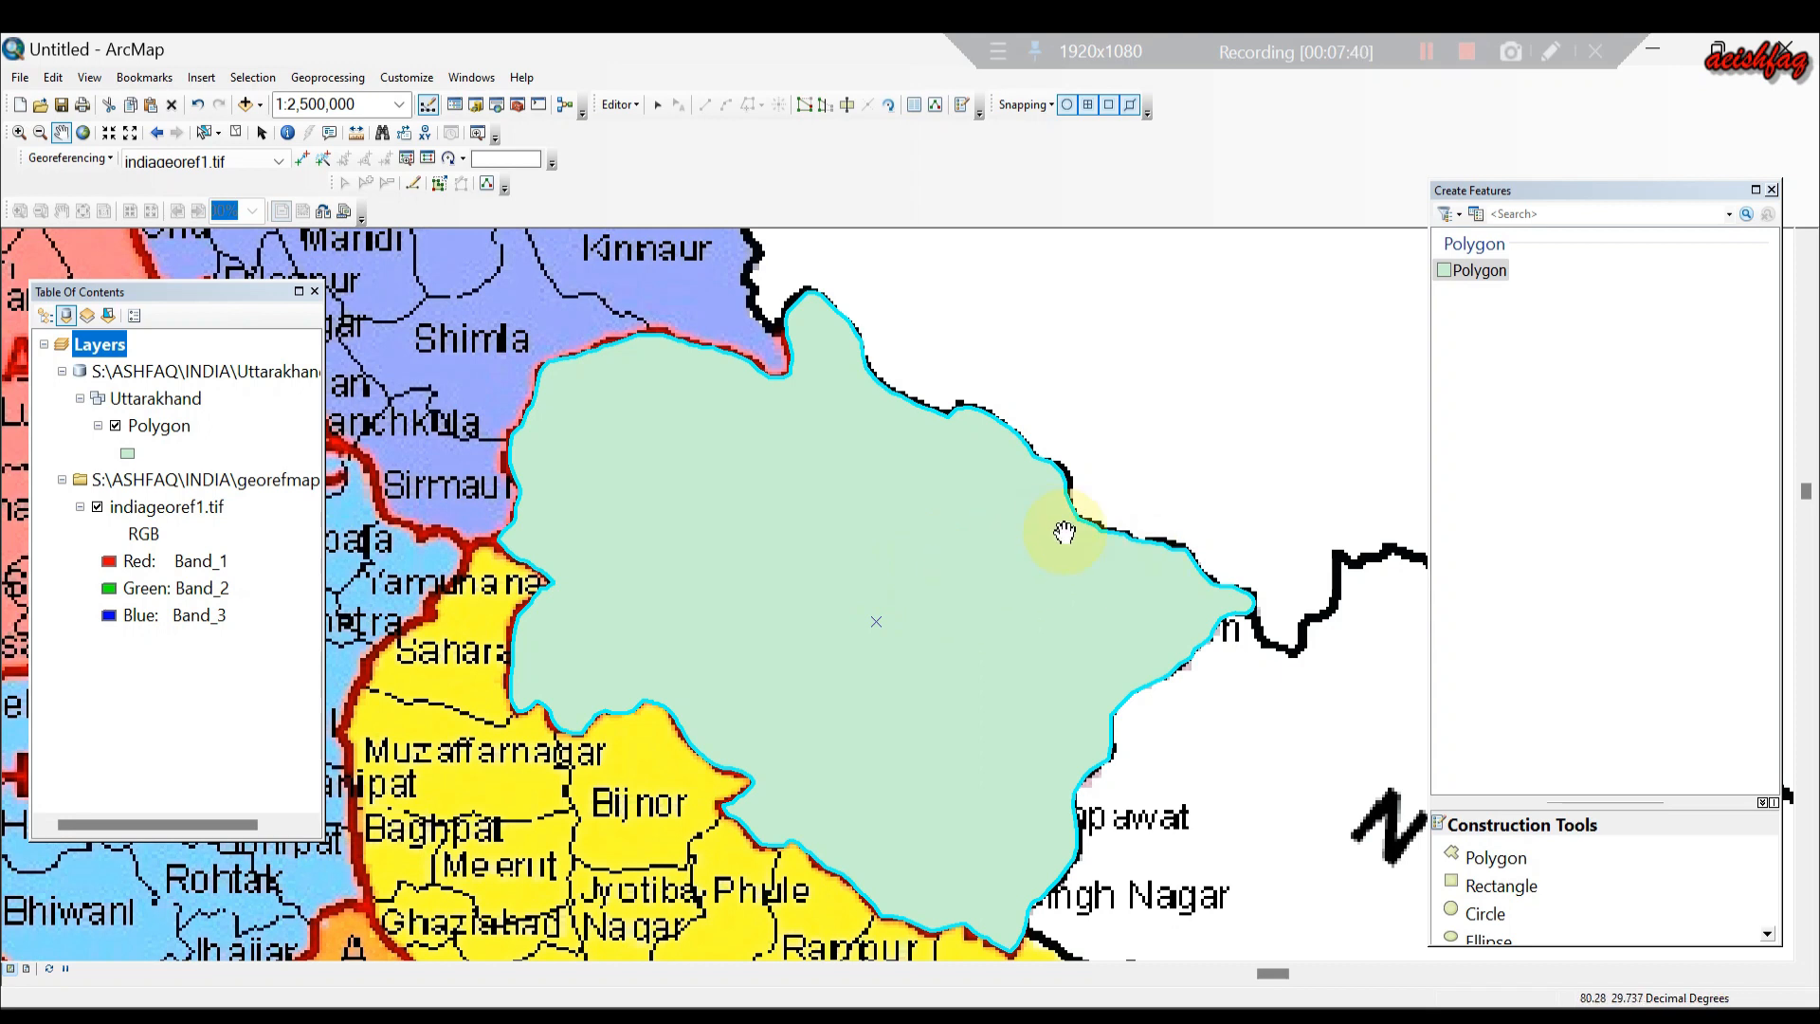
{"action": "left_click", "coordinate": [1770, 190]}
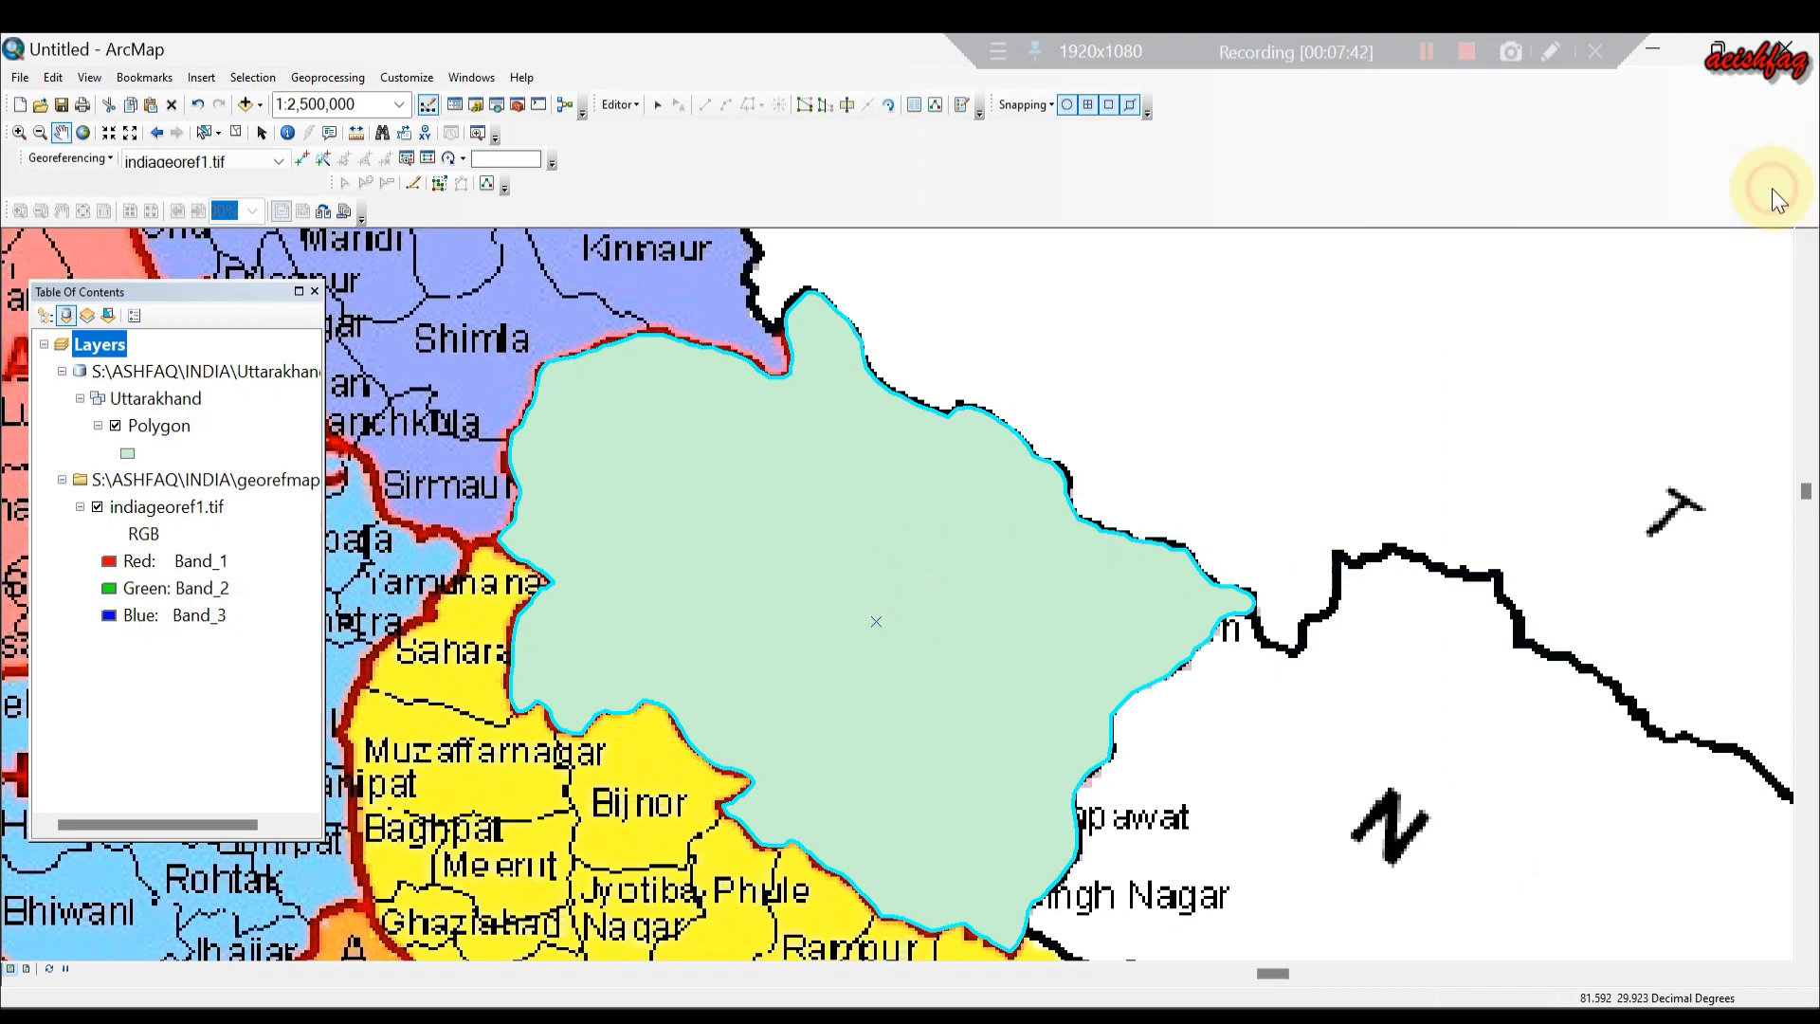
Hide the indiageoref1.tif layer to inspect the digitized Uttarakhand polygon on its own, and show the map again.
{"action": "left_click", "coordinate": [98, 508]}
{"action": "left_click", "coordinate": [98, 508]}
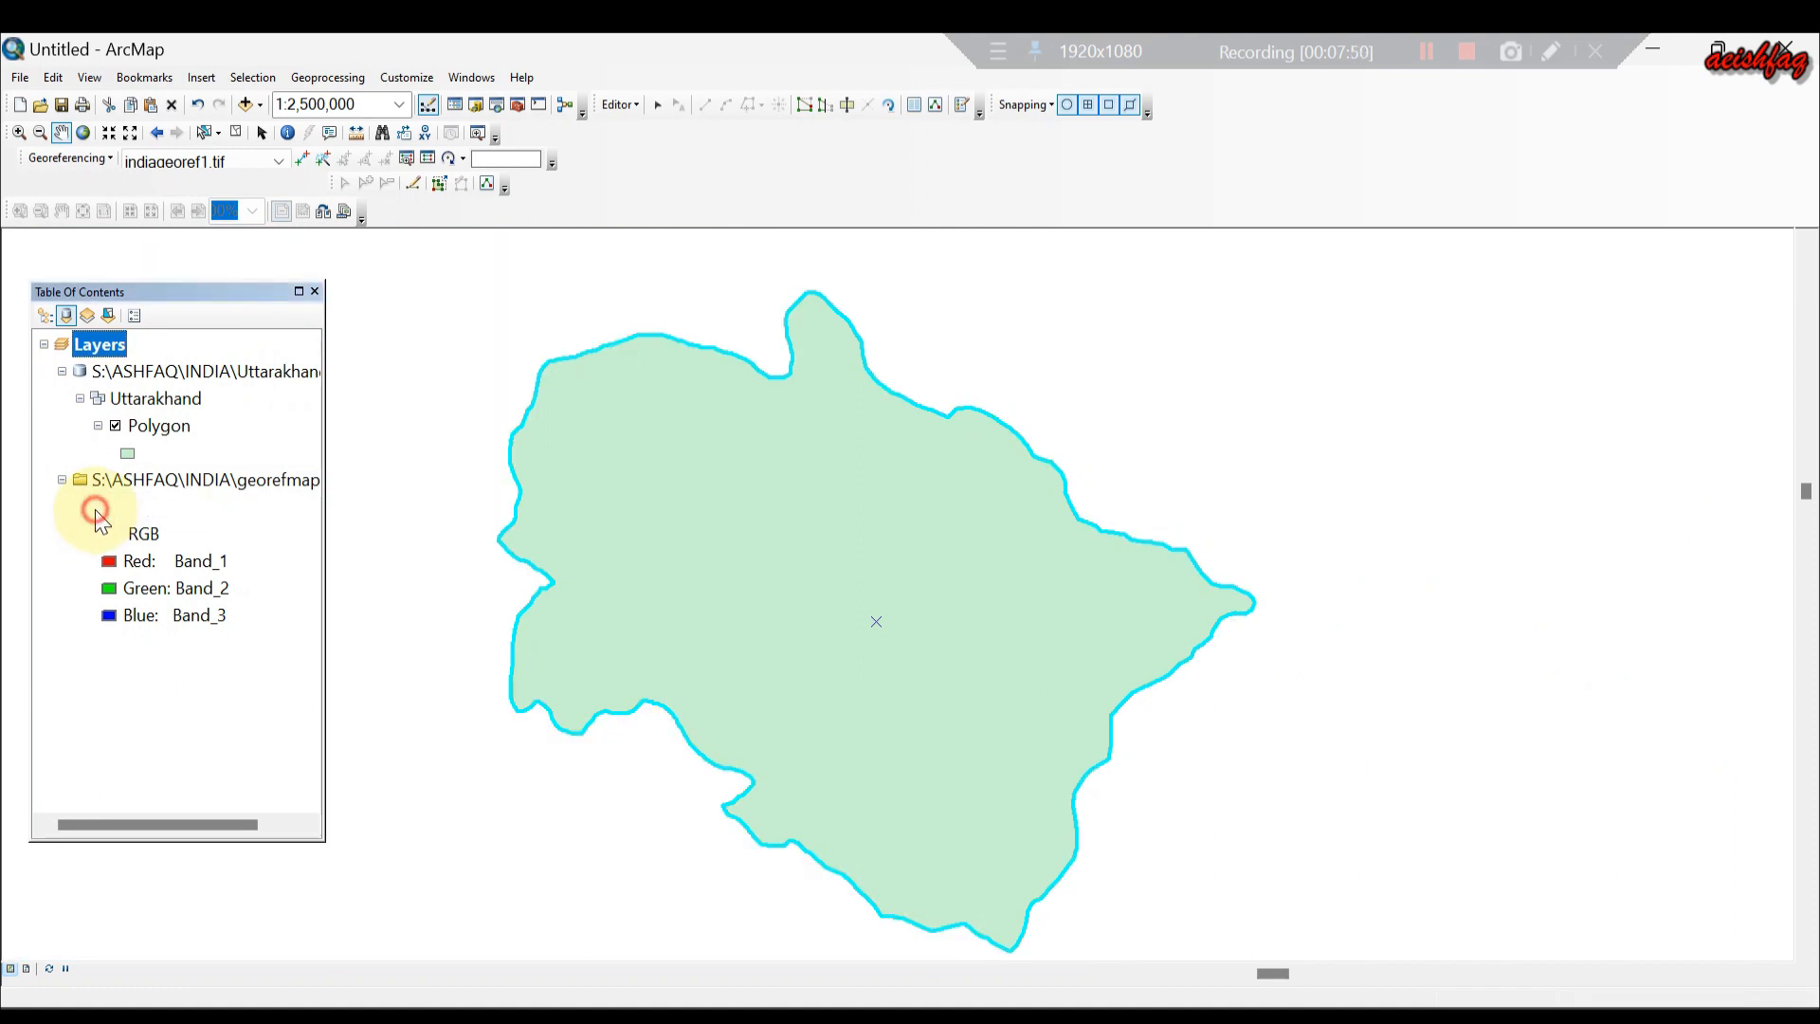
{"action": "left_click", "coordinate": [97, 508]}
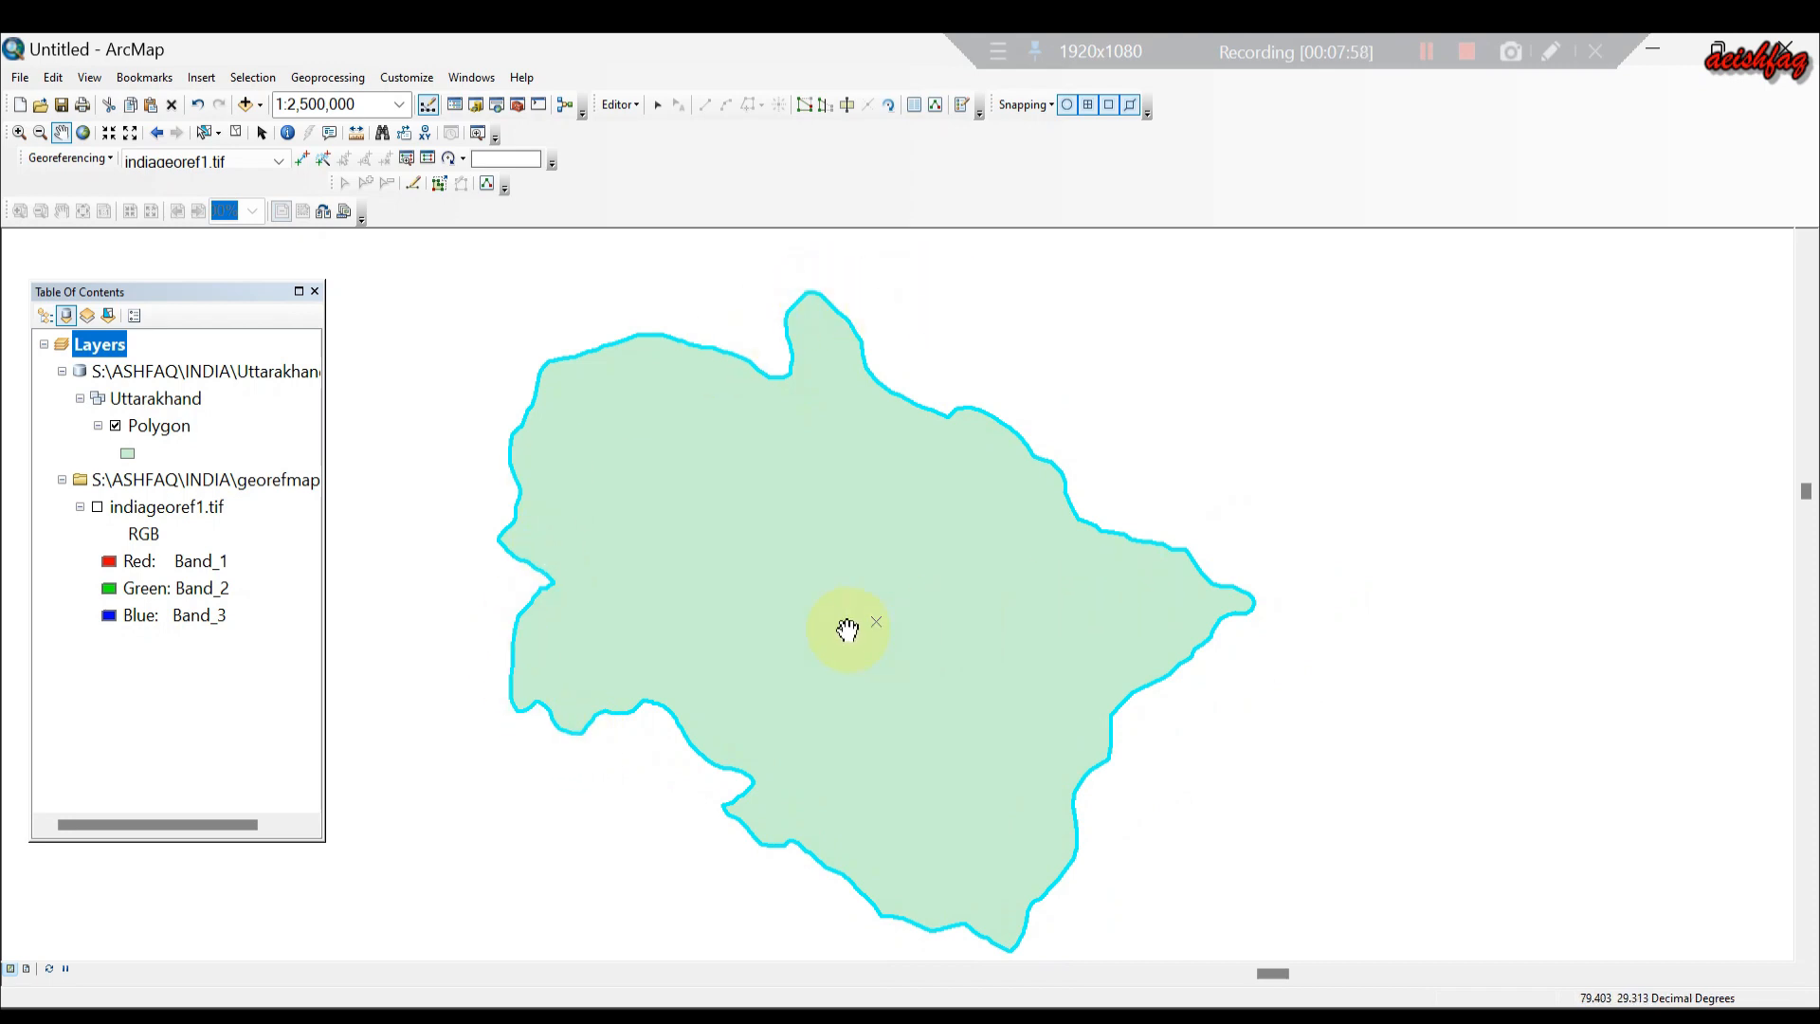
{"action": "left_click_drag", "start_coordinate": [841, 629], "coordinate": [906, 601]}
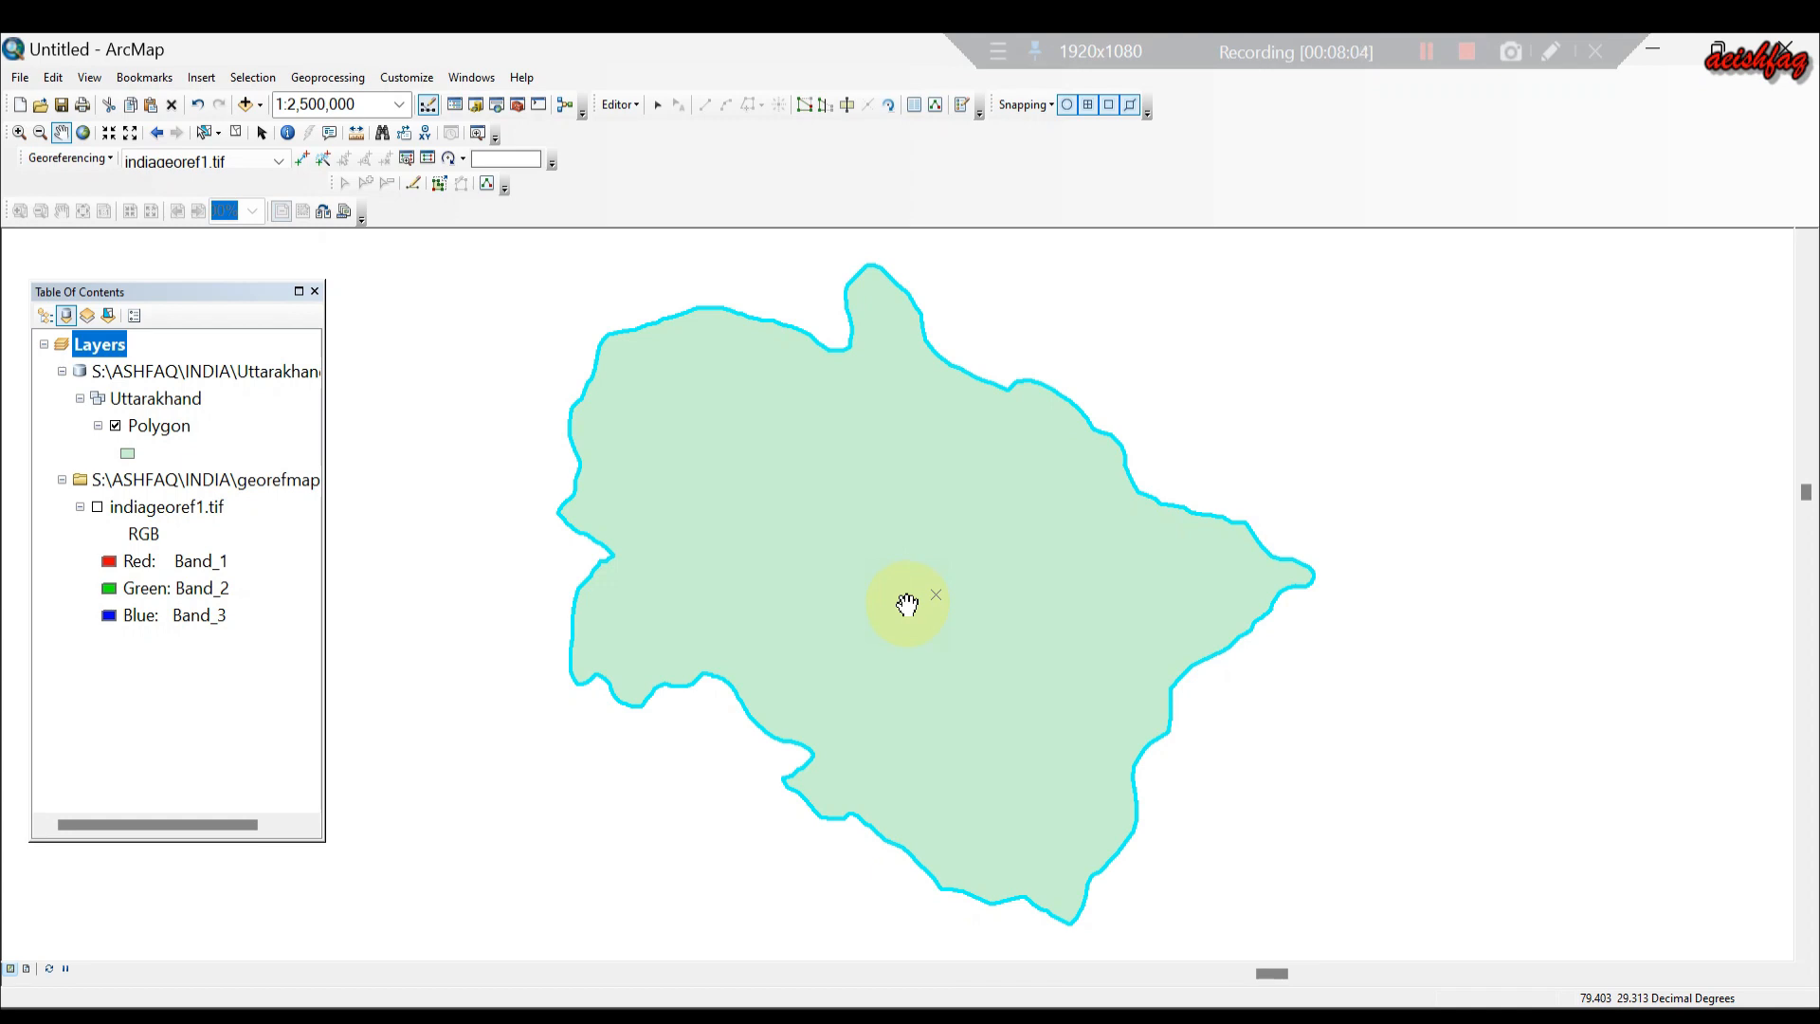
{"action": "left_click", "coordinate": [97, 508]}
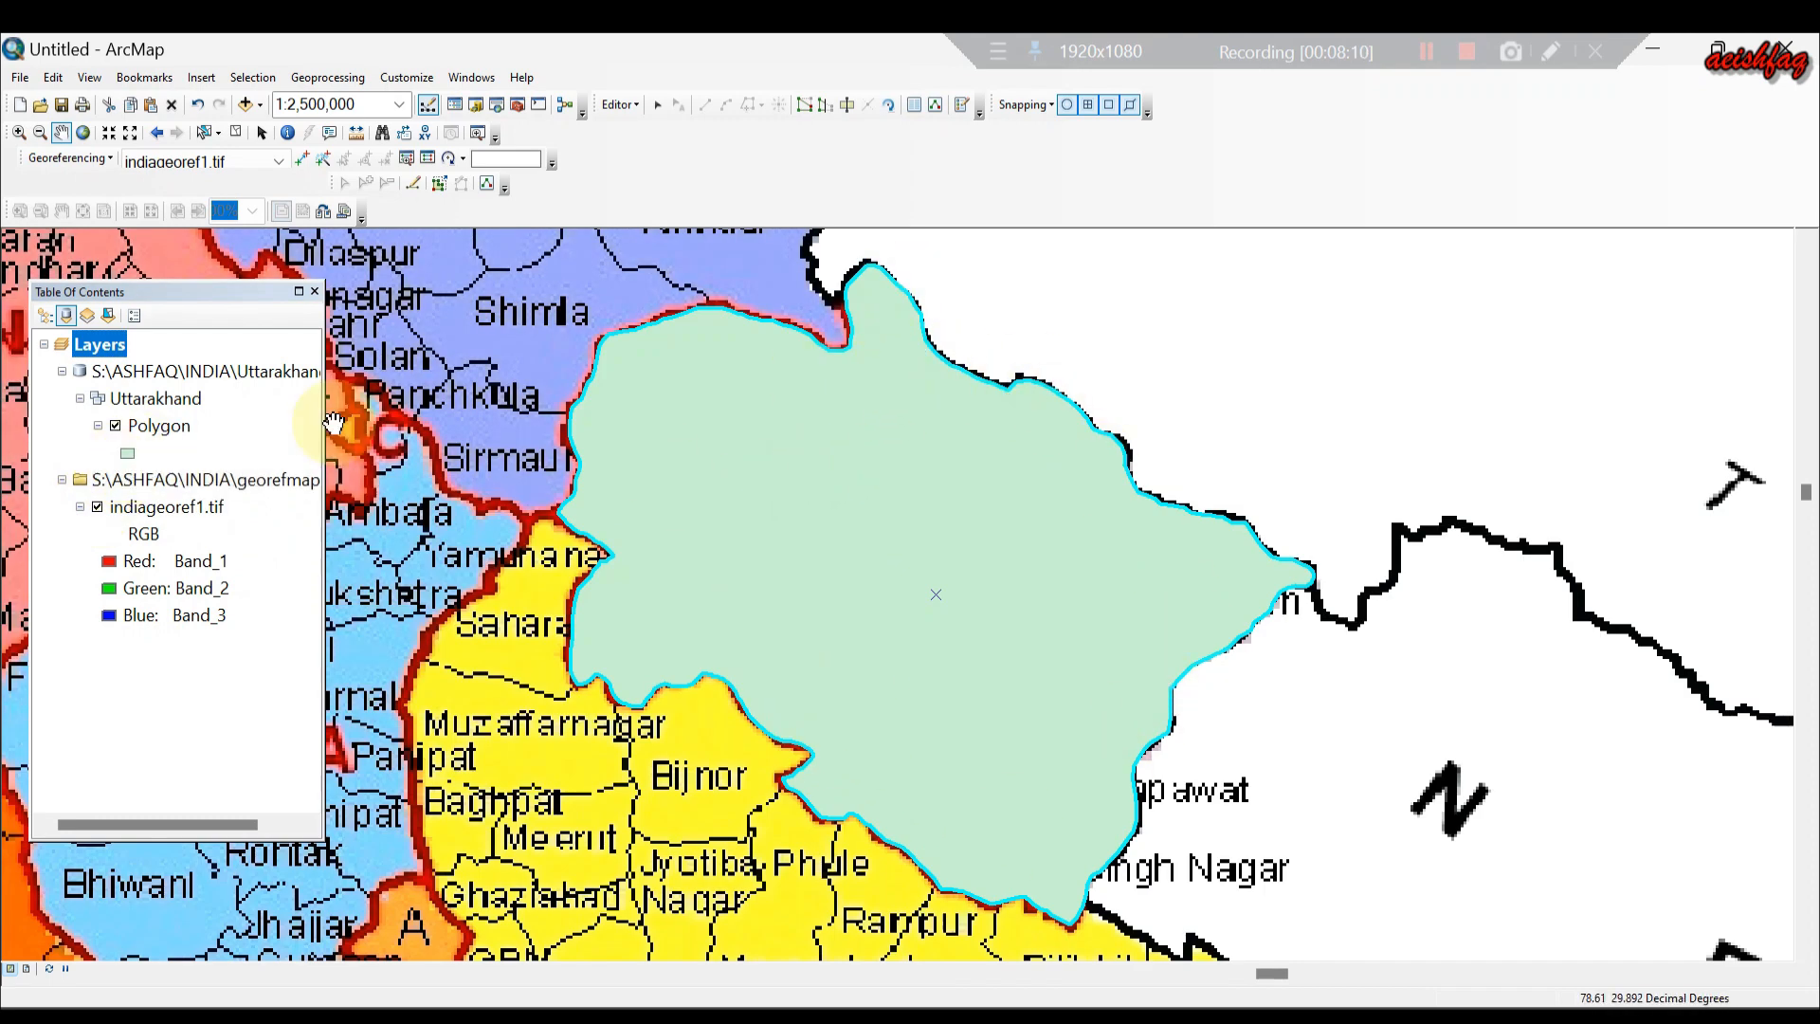
{"action": "left_click", "coordinate": [128, 454]}
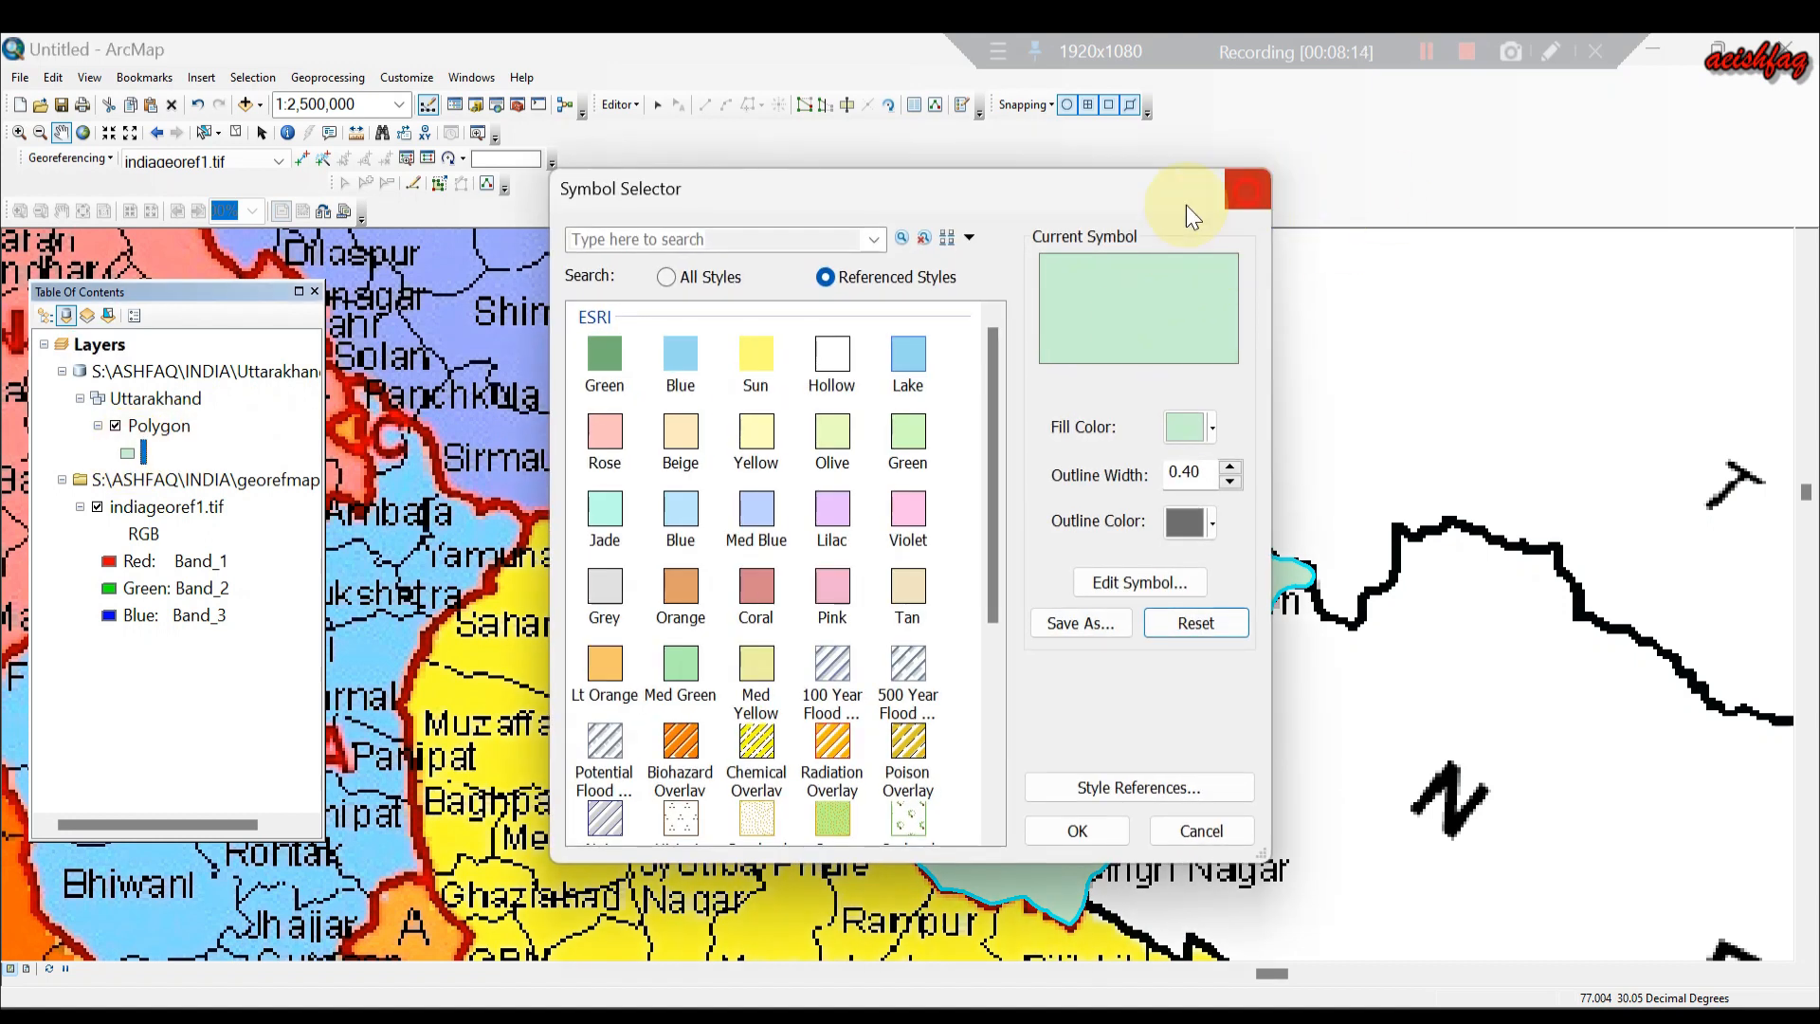
{"action": "left_click", "coordinate": [1247, 190]}
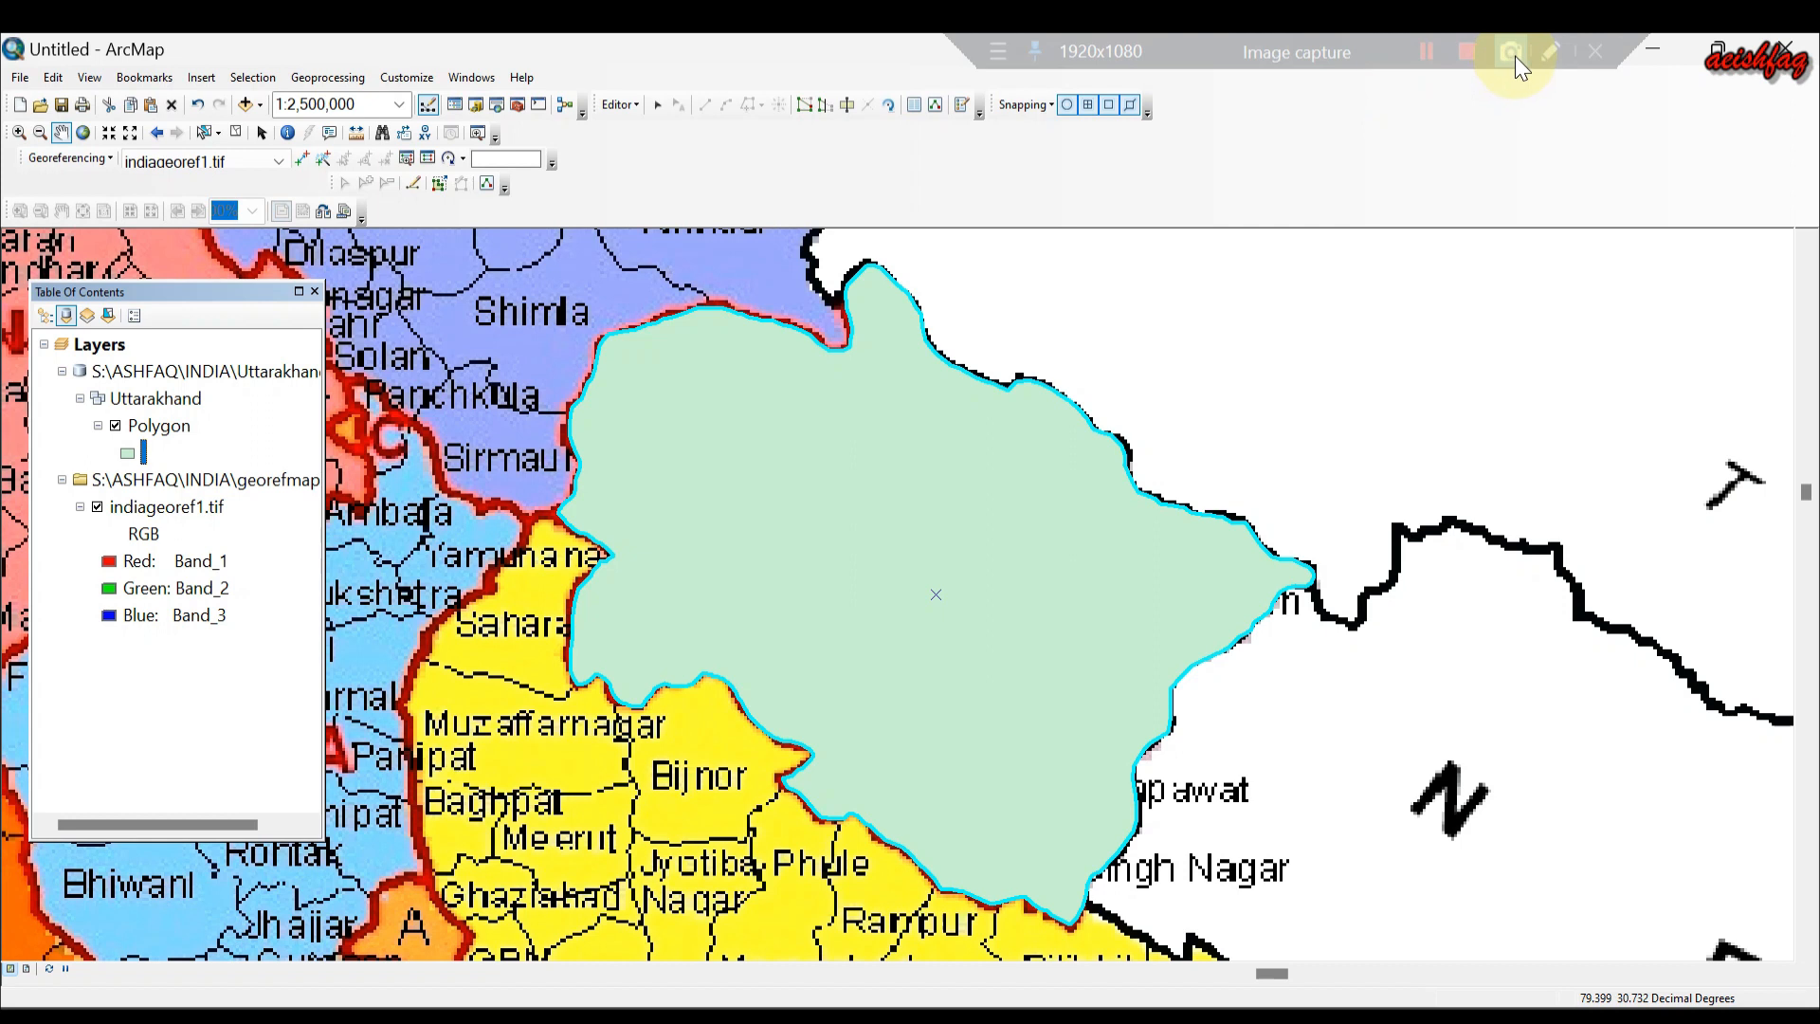
{"action": "left_click", "coordinate": [1552, 55]}
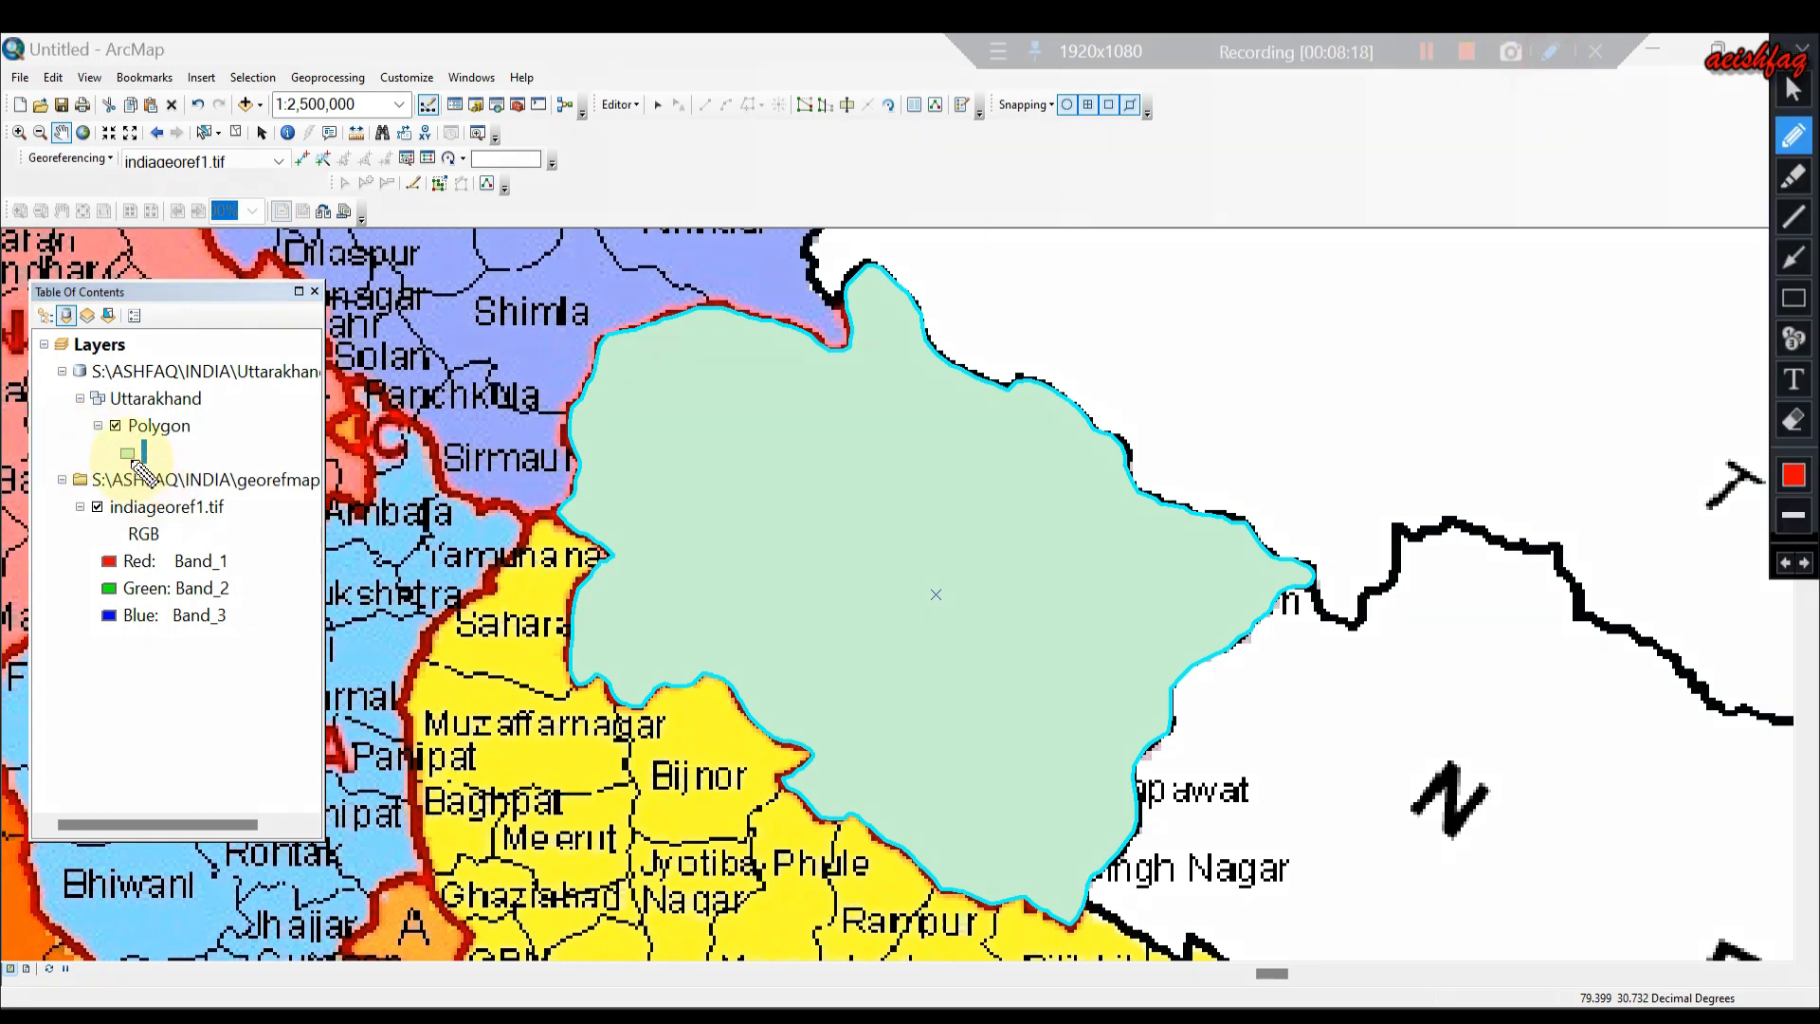
{"action": "left_click_drag", "start_coordinate": [142, 465], "coordinate": [185, 441]}
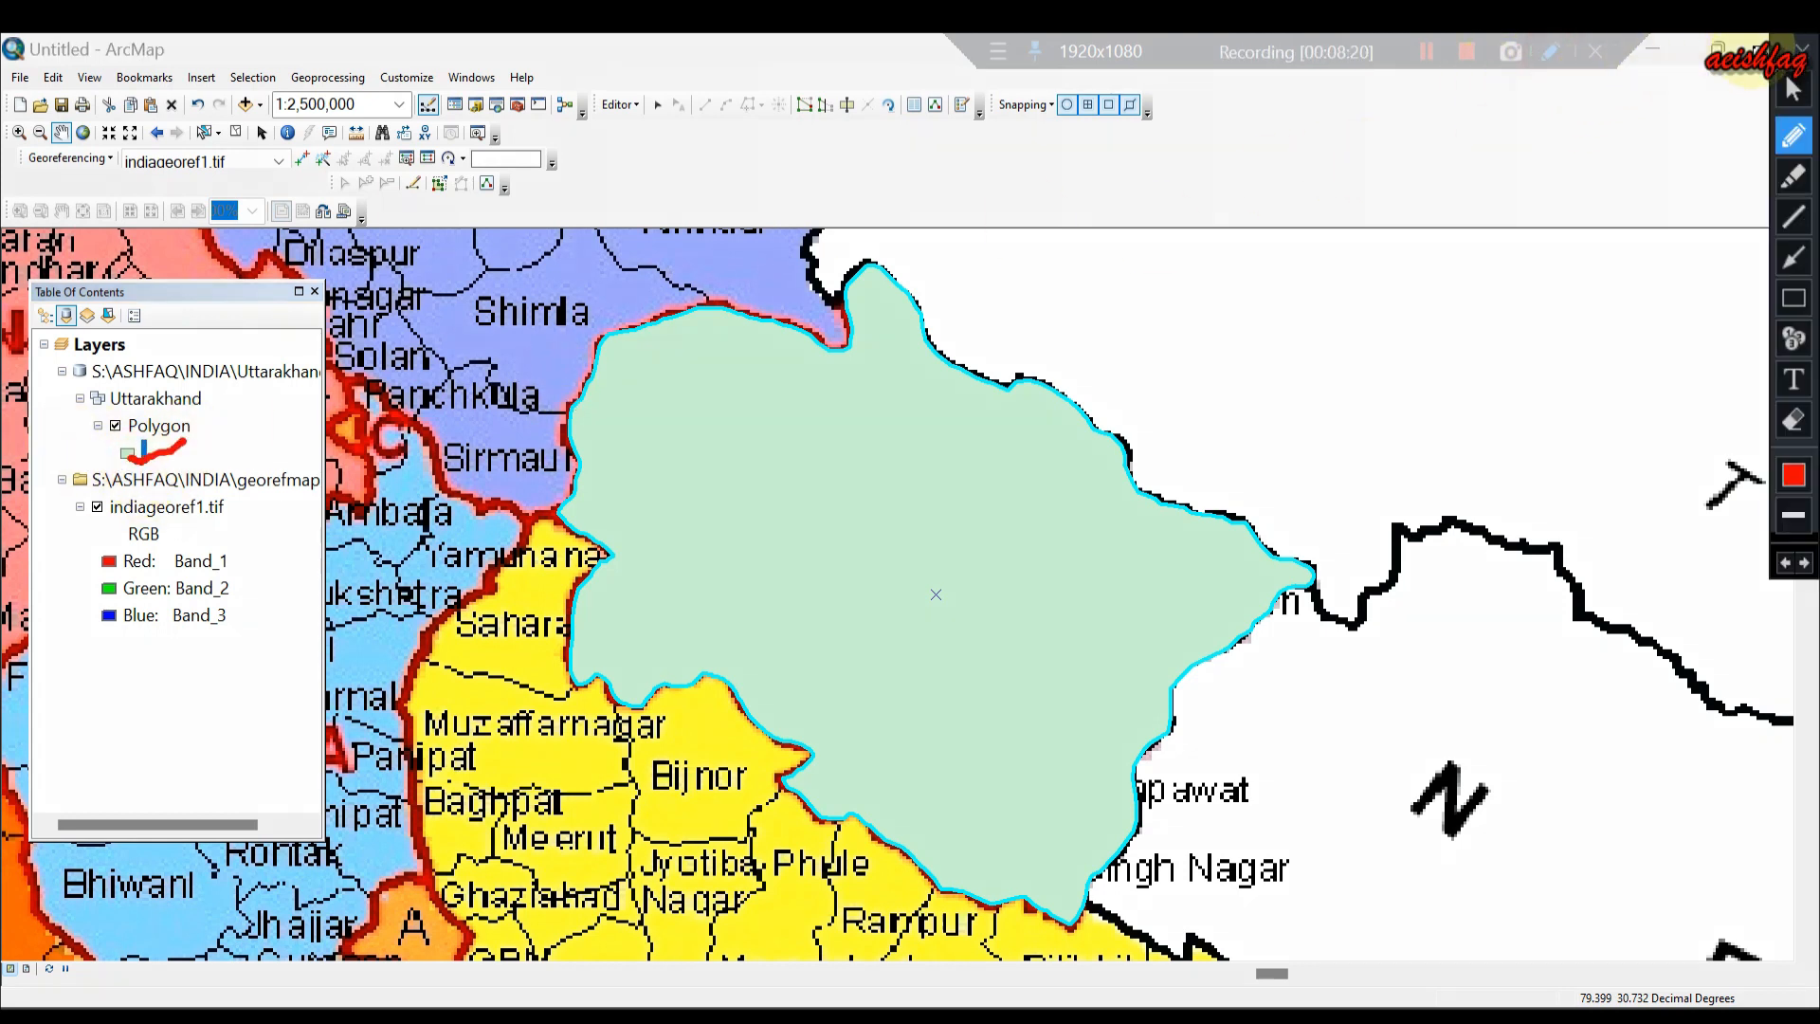
{"action": "left_click", "coordinate": [1807, 64]}
Change the Polygon layer's symbol to Hollow.
{"action": "left_click", "coordinate": [128, 453]}
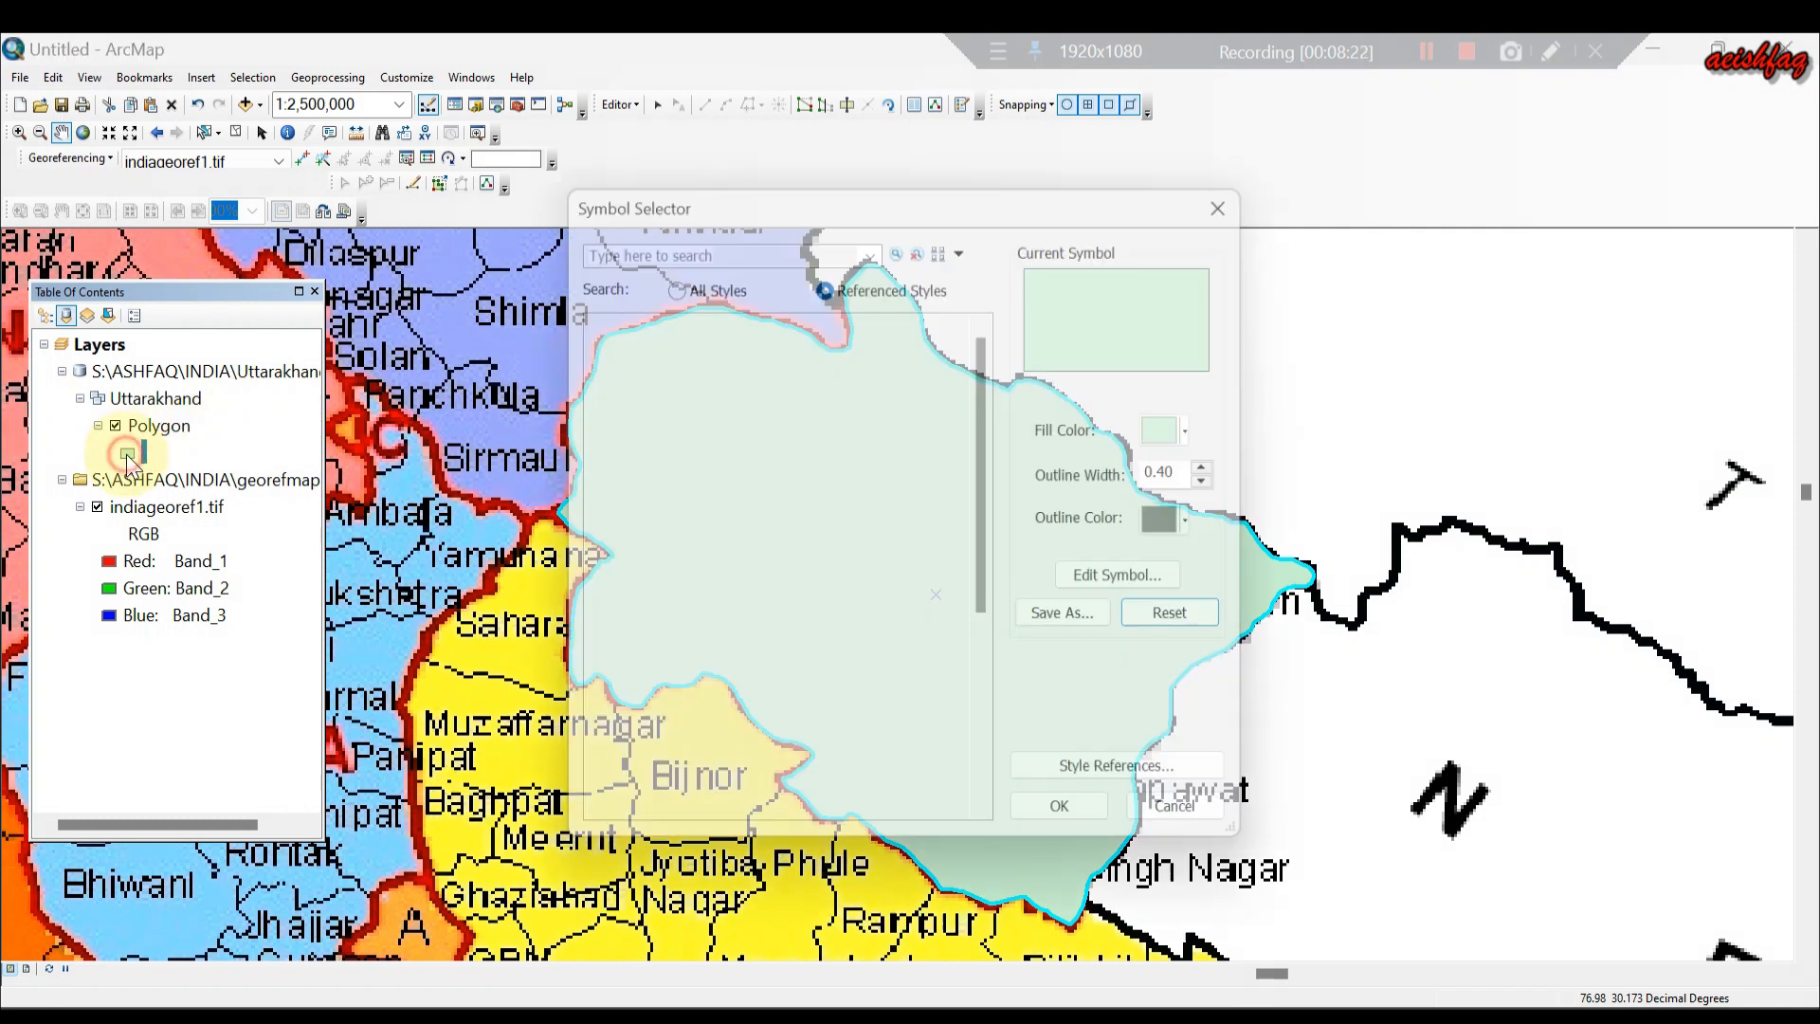
{"action": "left_click", "coordinate": [833, 366]}
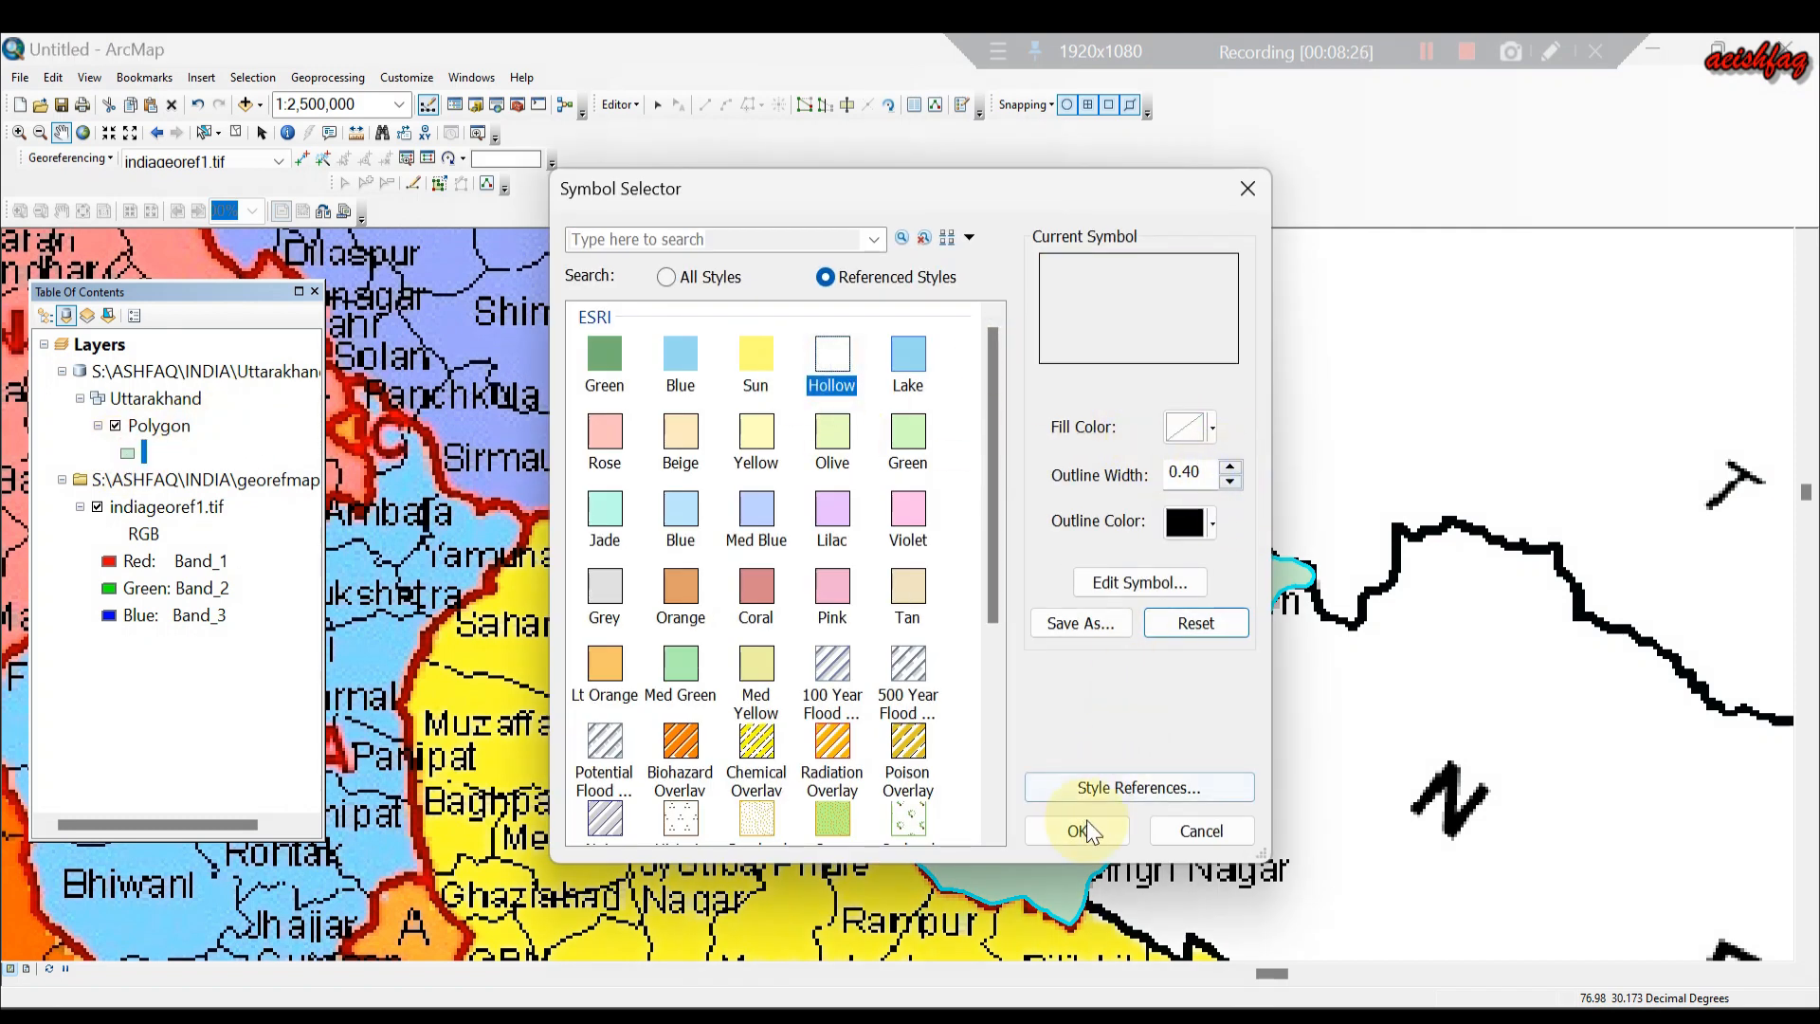
{"action": "left_click", "coordinate": [1212, 427]}
{"action": "left_click", "coordinate": [1217, 465]}
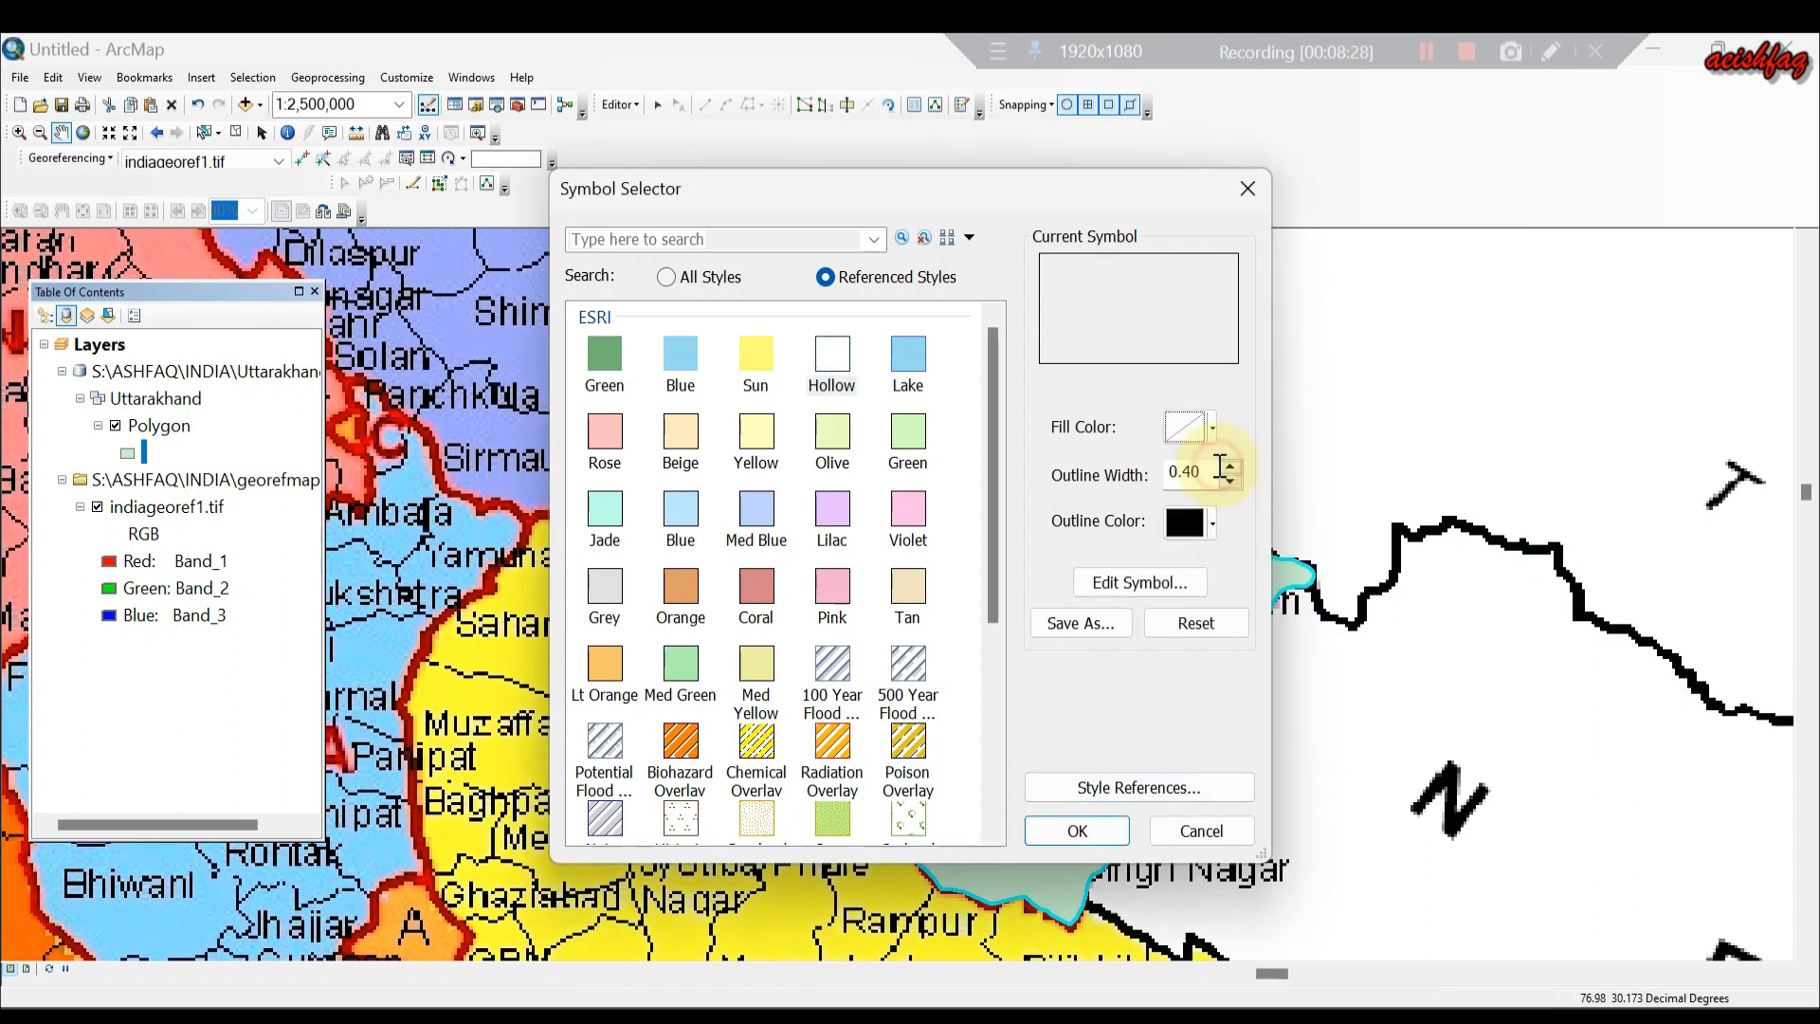
{"action": "left_click", "coordinate": [1068, 834]}
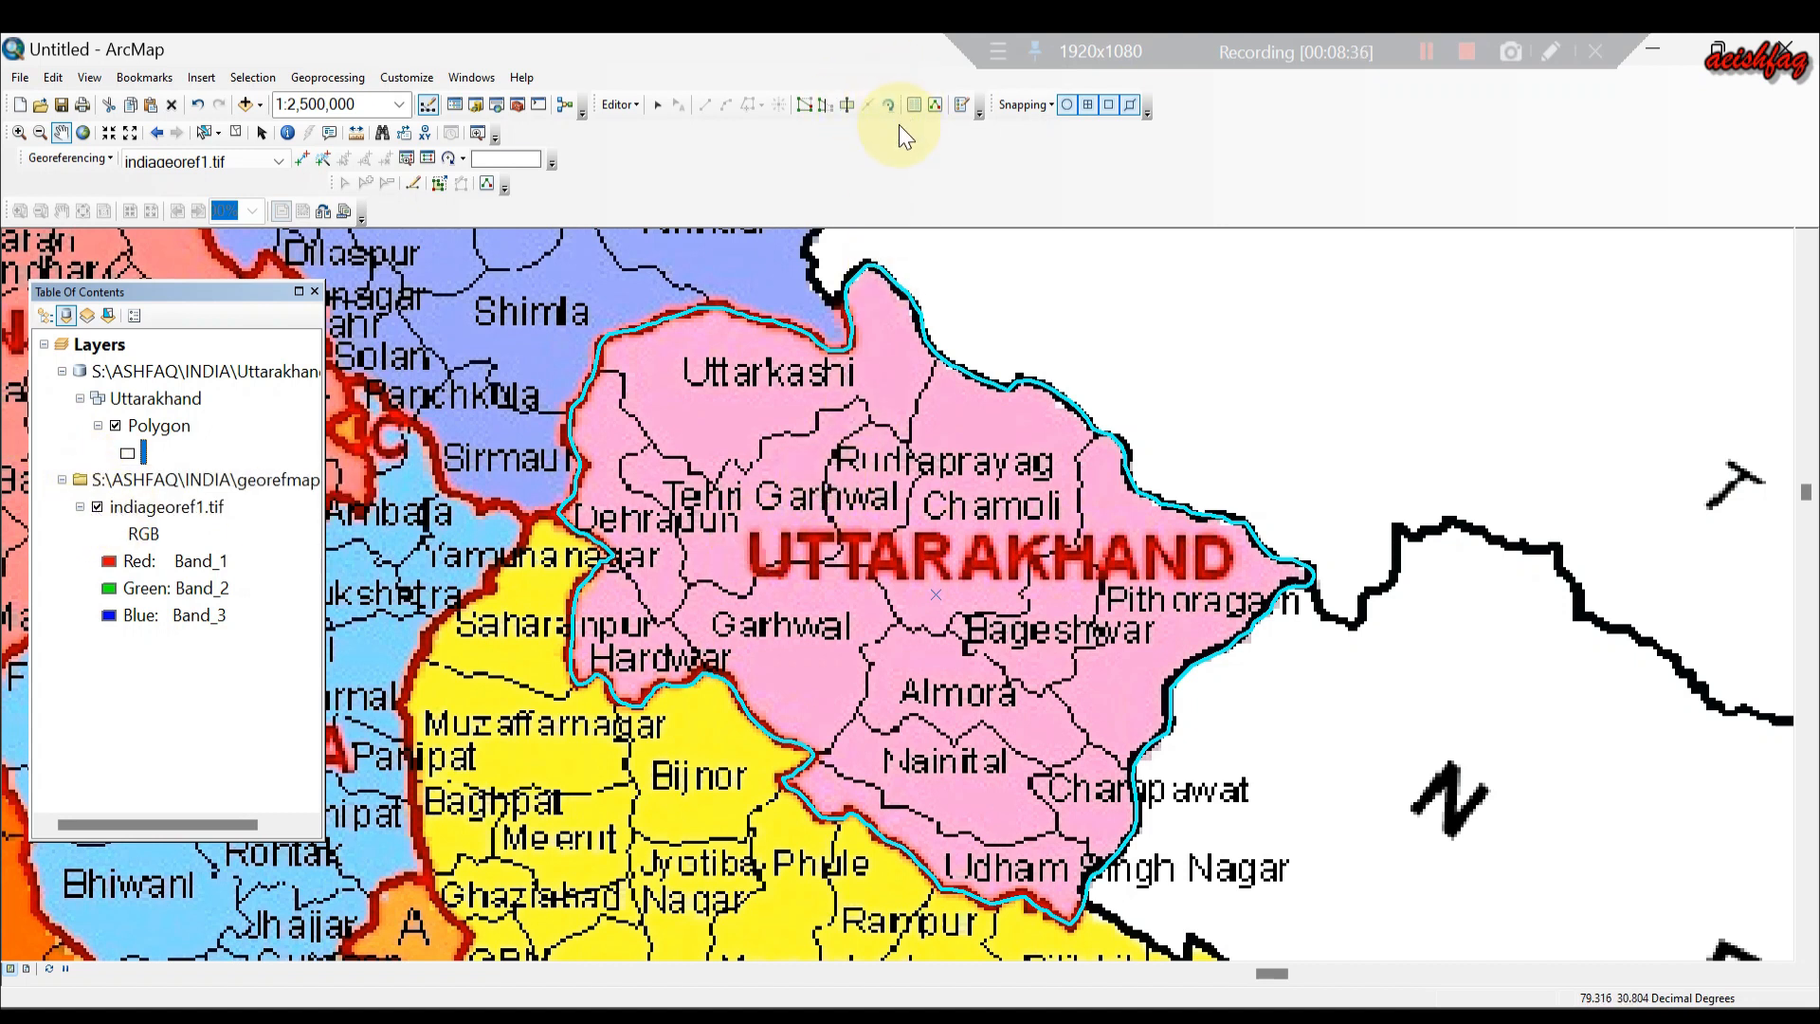
Start a Cut Polygons line just outside the northeastern border and bring it onto the Uttarkashi–Chamoli district boundary.
{"action": "left_click", "coordinate": [844, 106]}
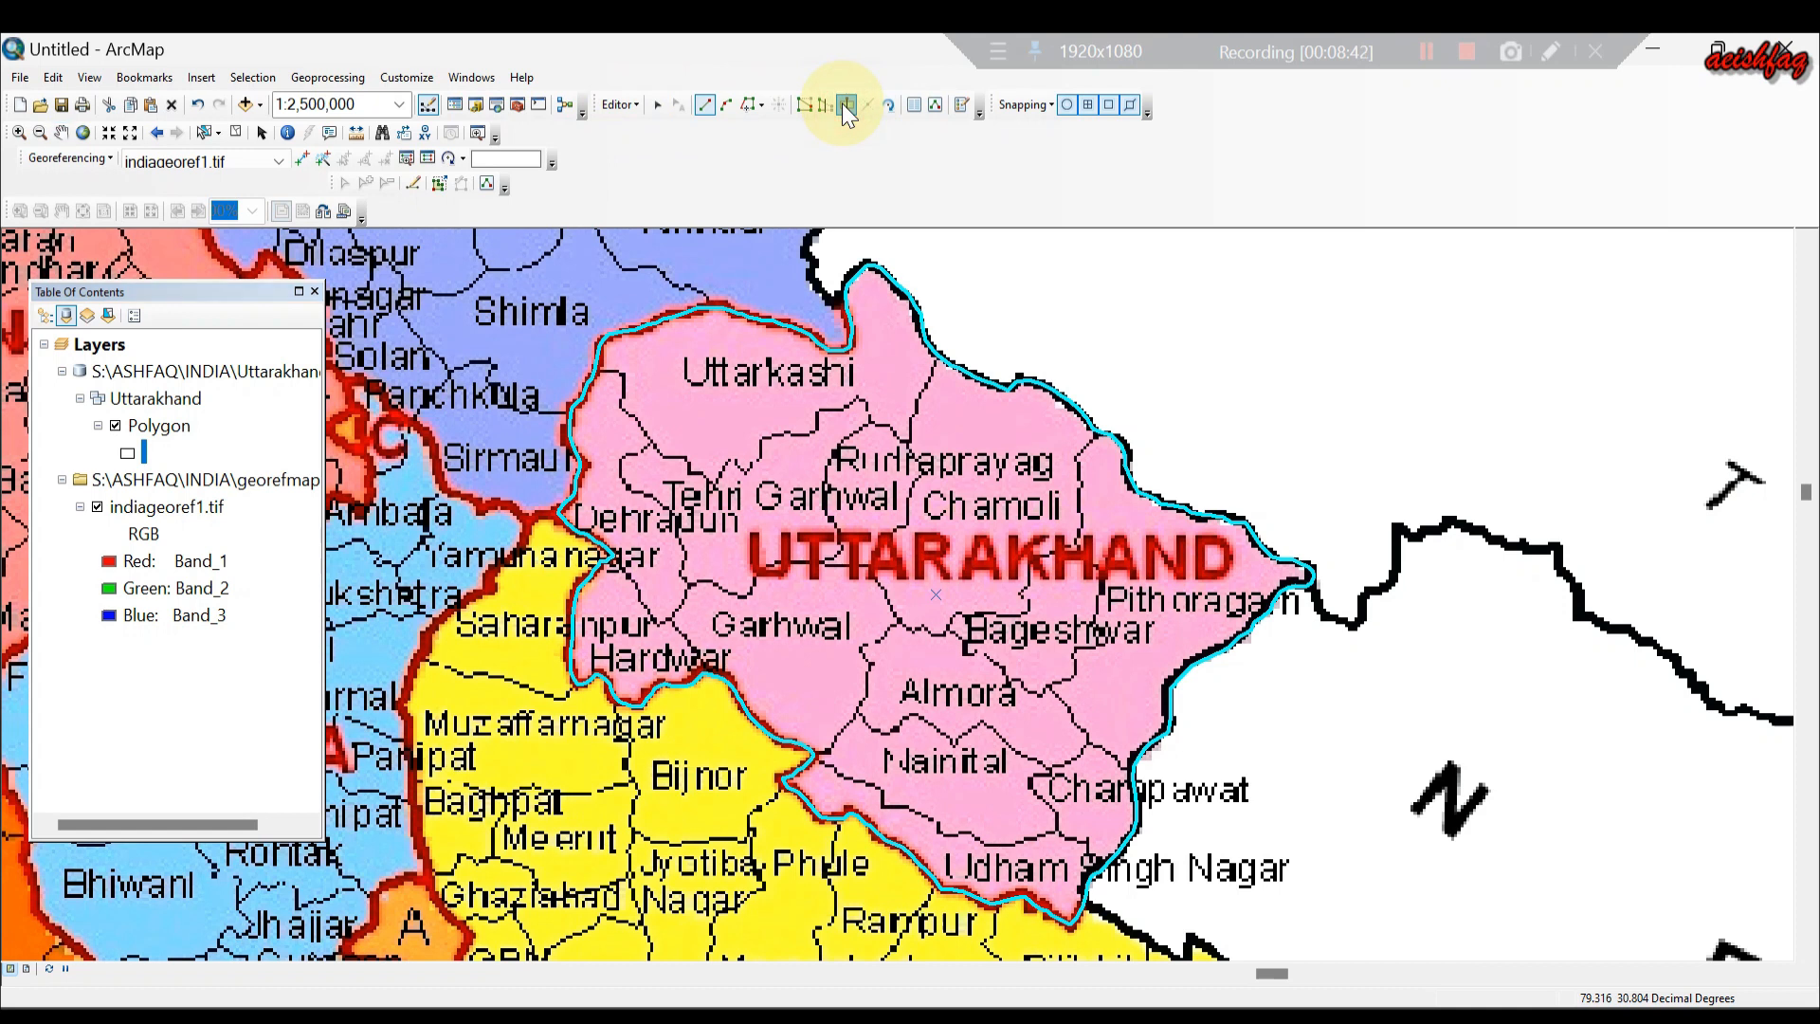
{"action": "left_click", "coordinate": [951, 323]}
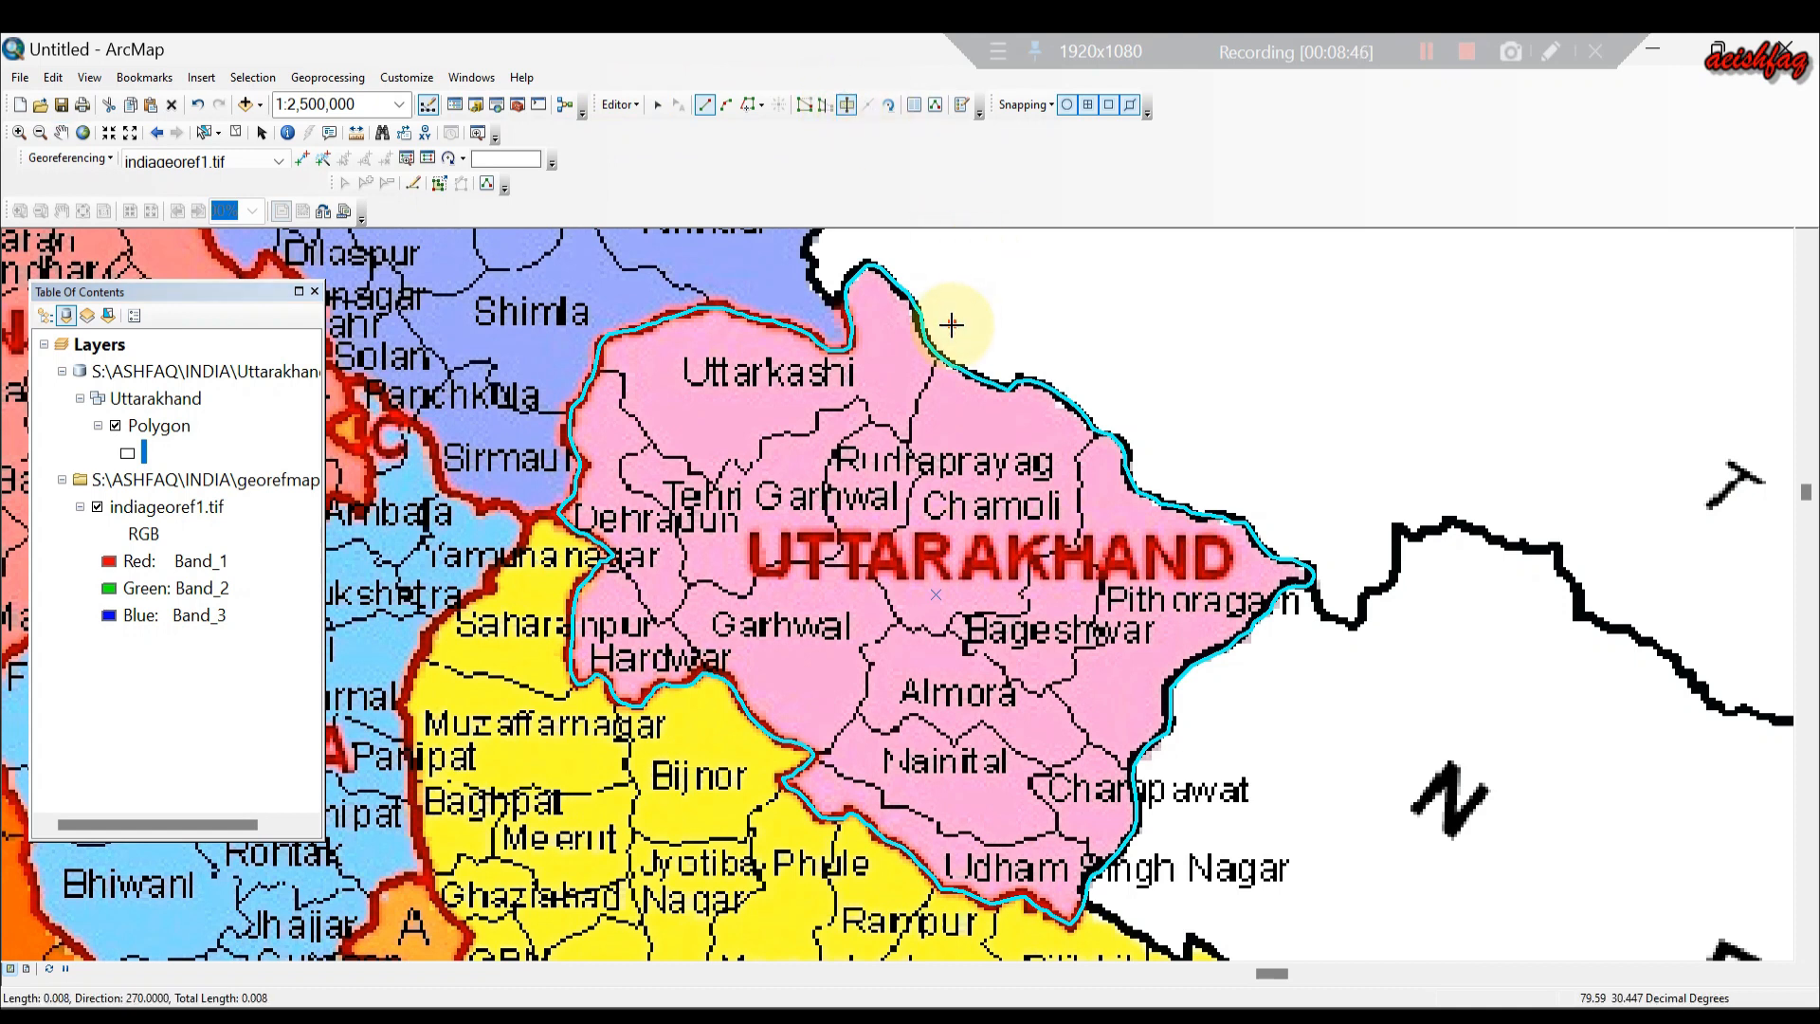
{"action": "left_click", "coordinate": [947, 334]}
{"action": "left_click", "coordinate": [930, 356]}
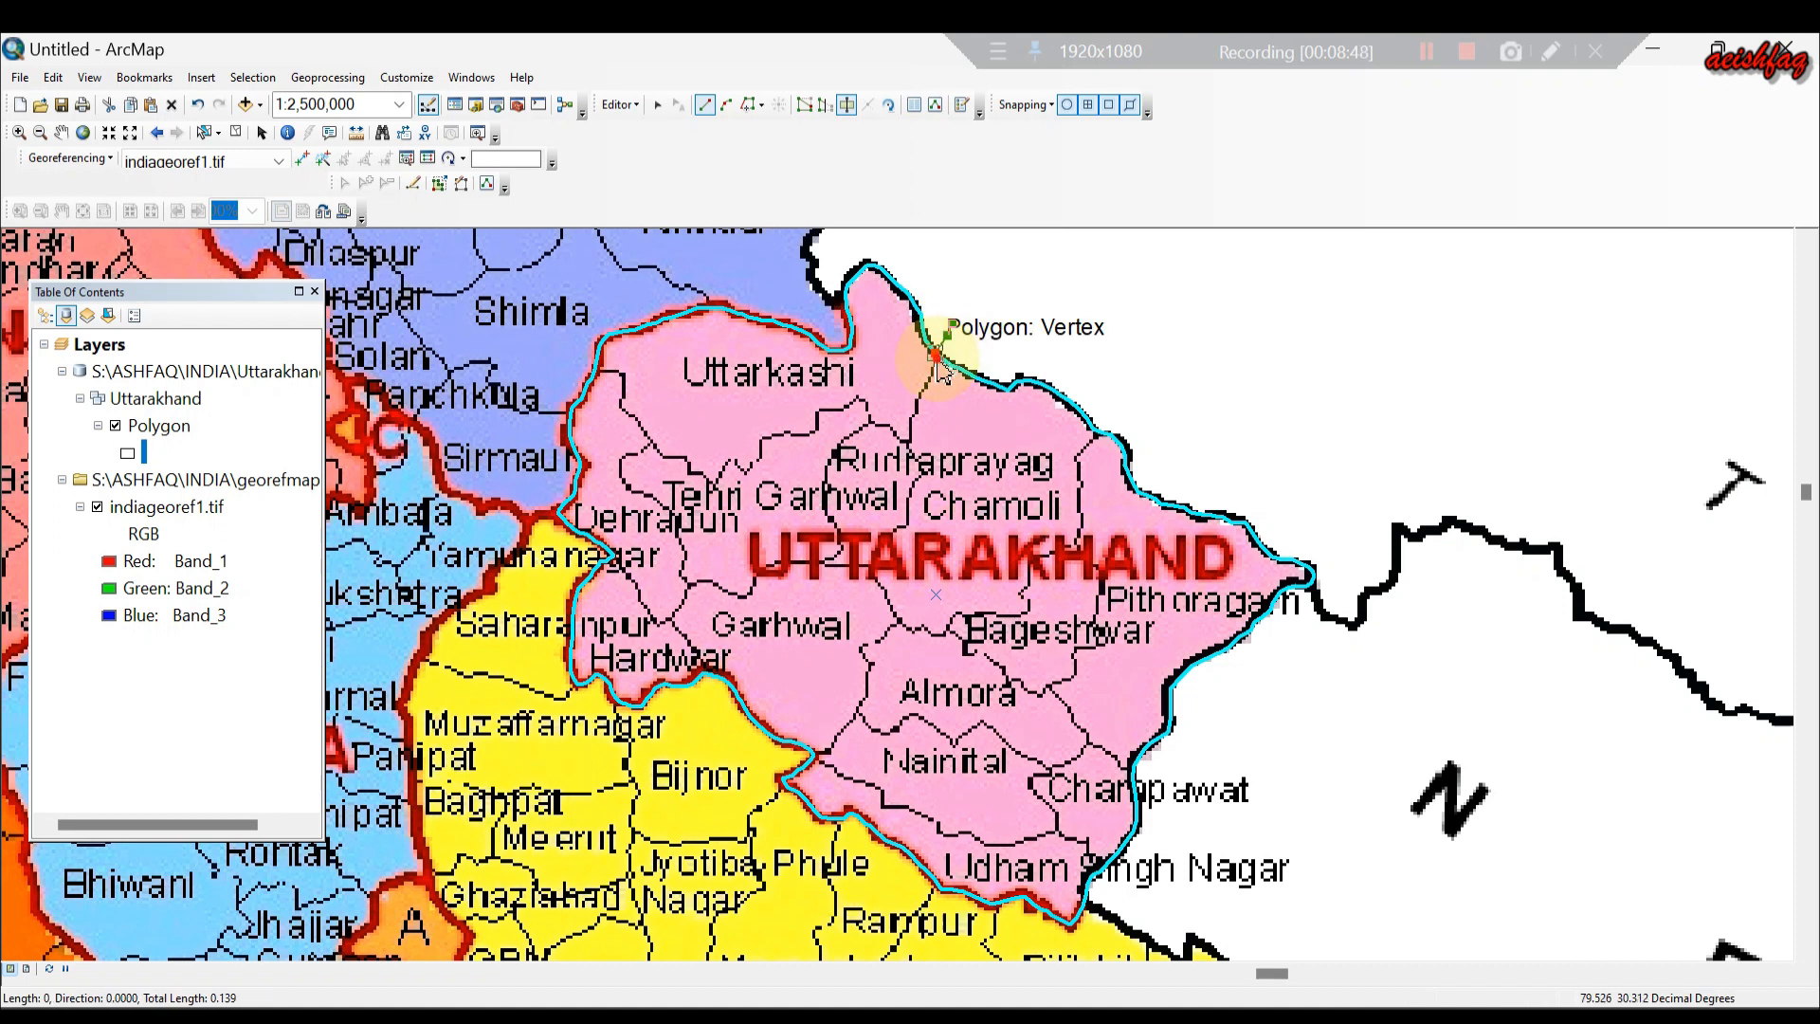
{"action": "scroll", "coordinate": [929, 374], "scroll_direction": "down", "scroll_amount": 2}
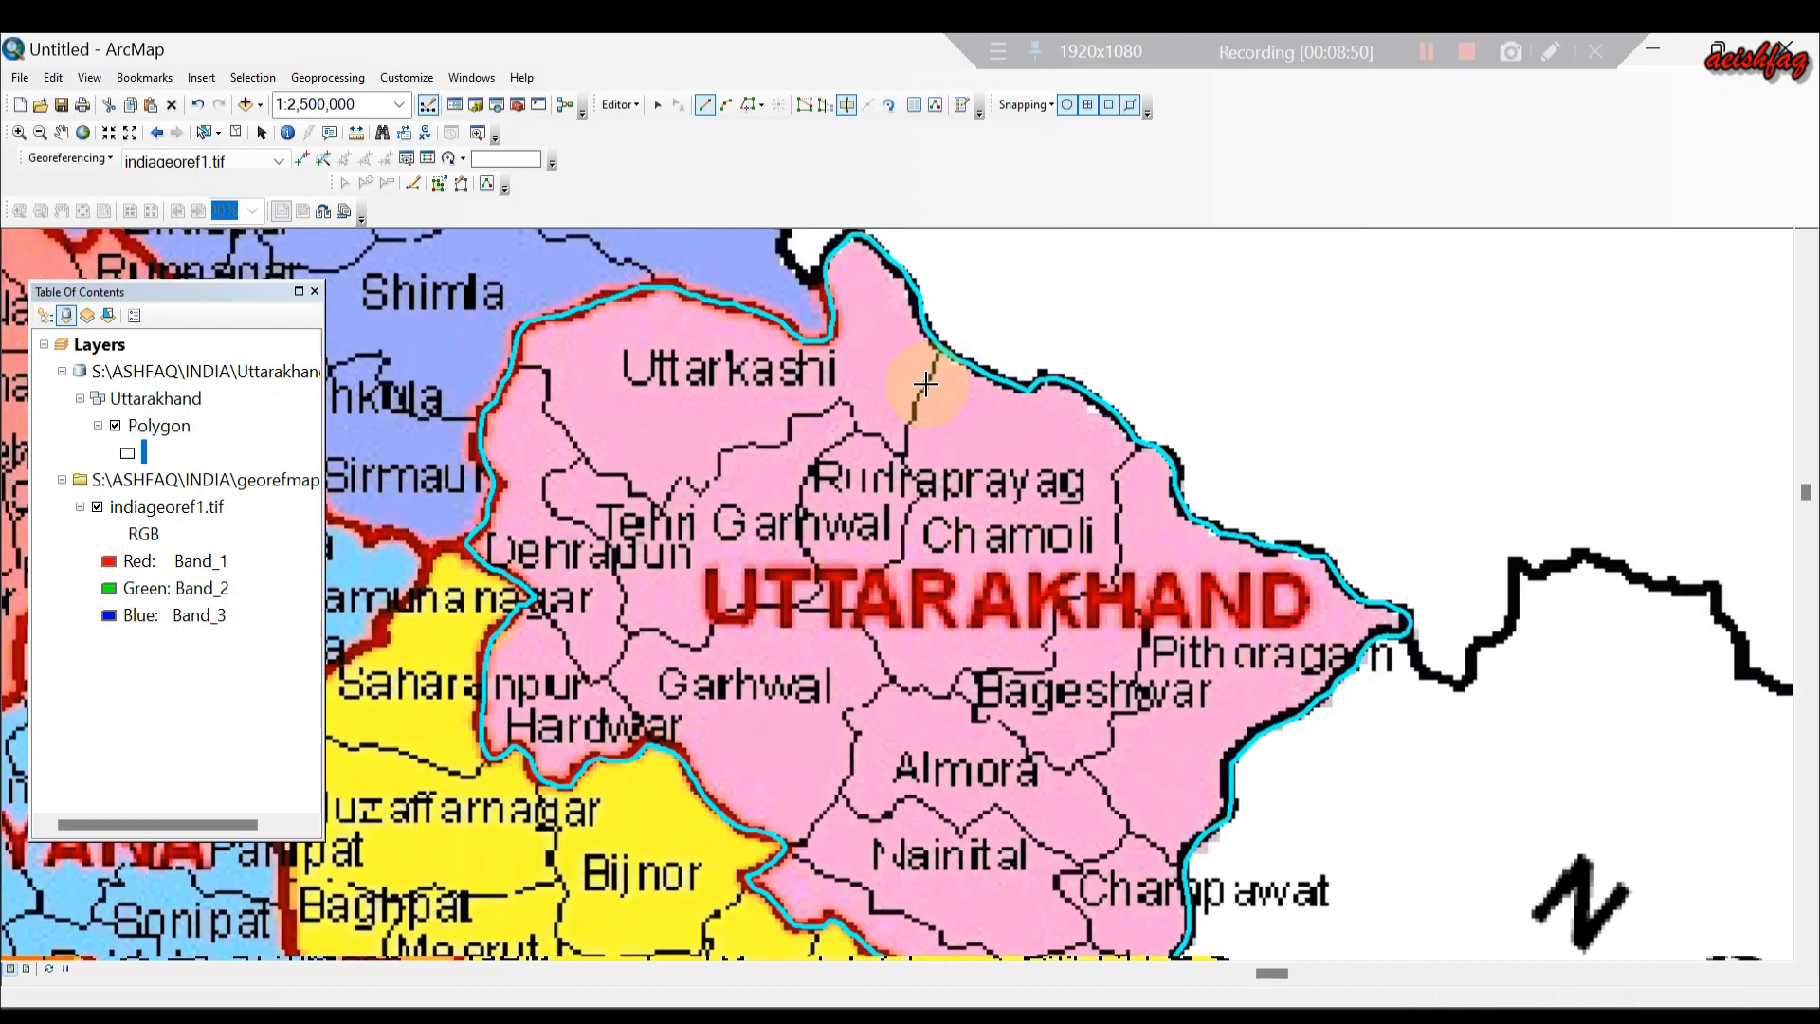
{"action": "scroll", "coordinate": [926, 384], "scroll_direction": "down", "scroll_amount": 3}
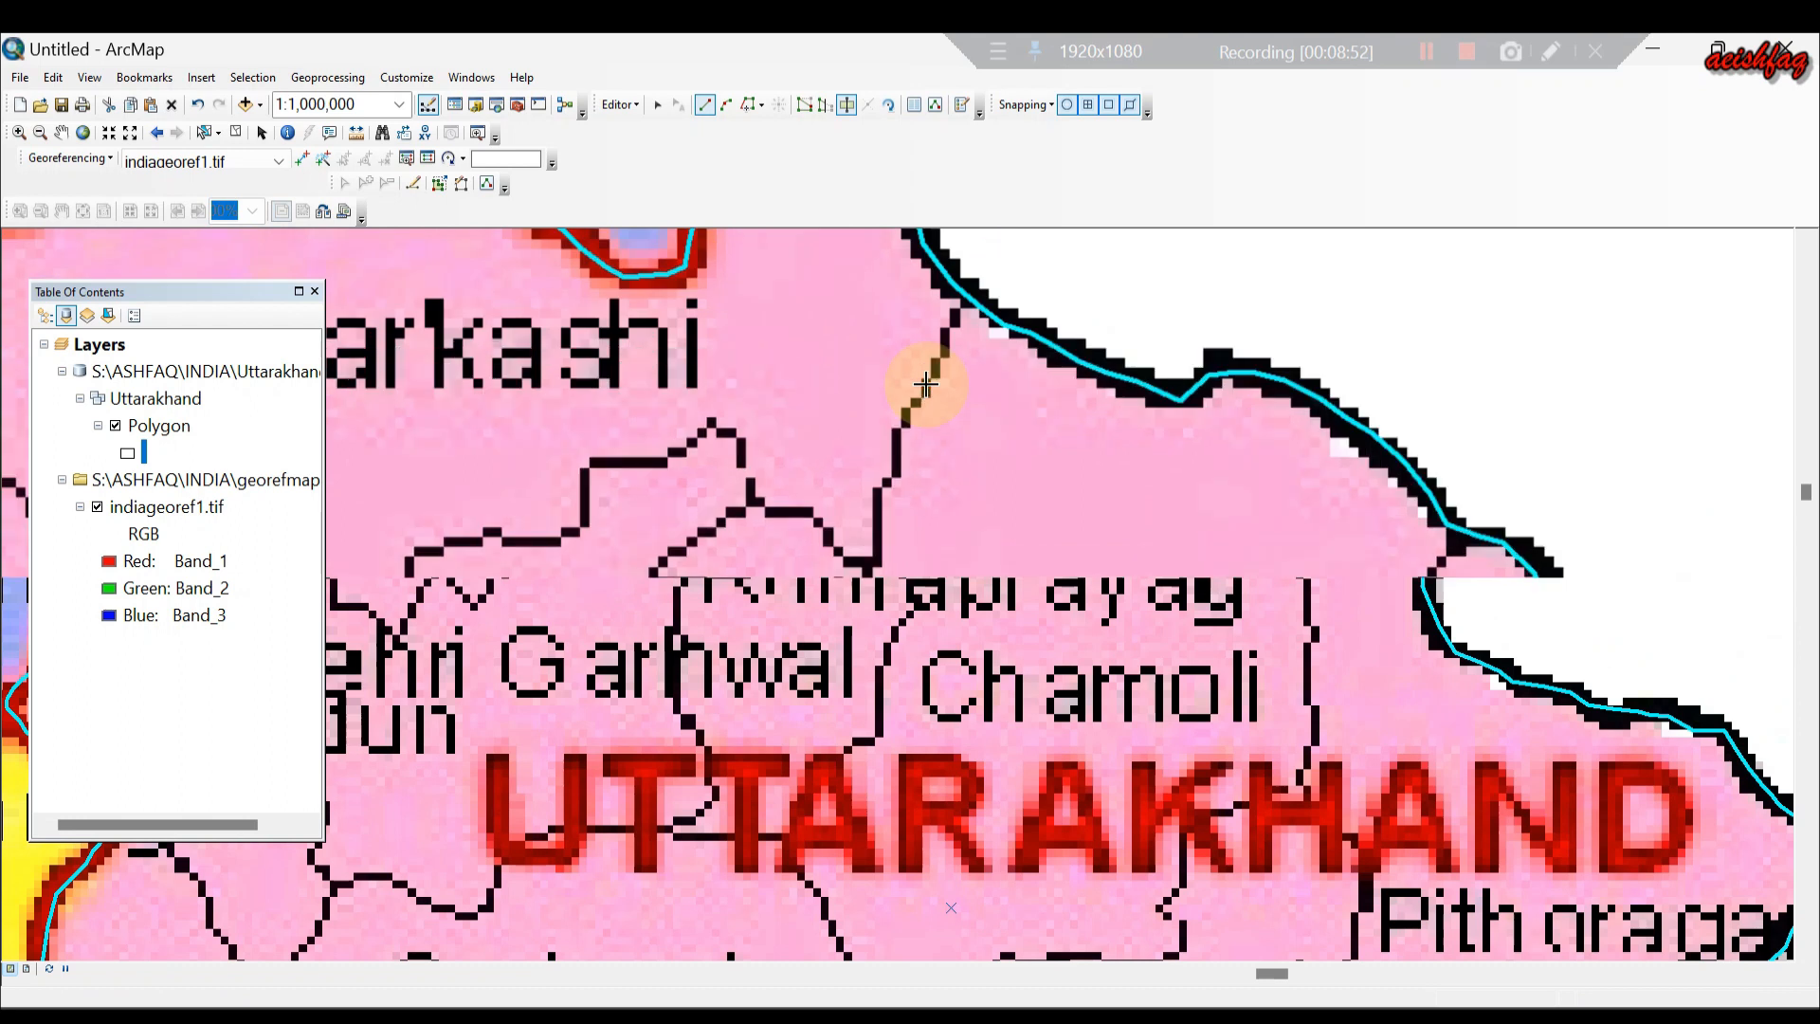
Trace the cut line south along the Uttarkashi–Chamoli boundary to the junction above Rudraprayag.
{"action": "left_click", "coordinate": [906, 415]}
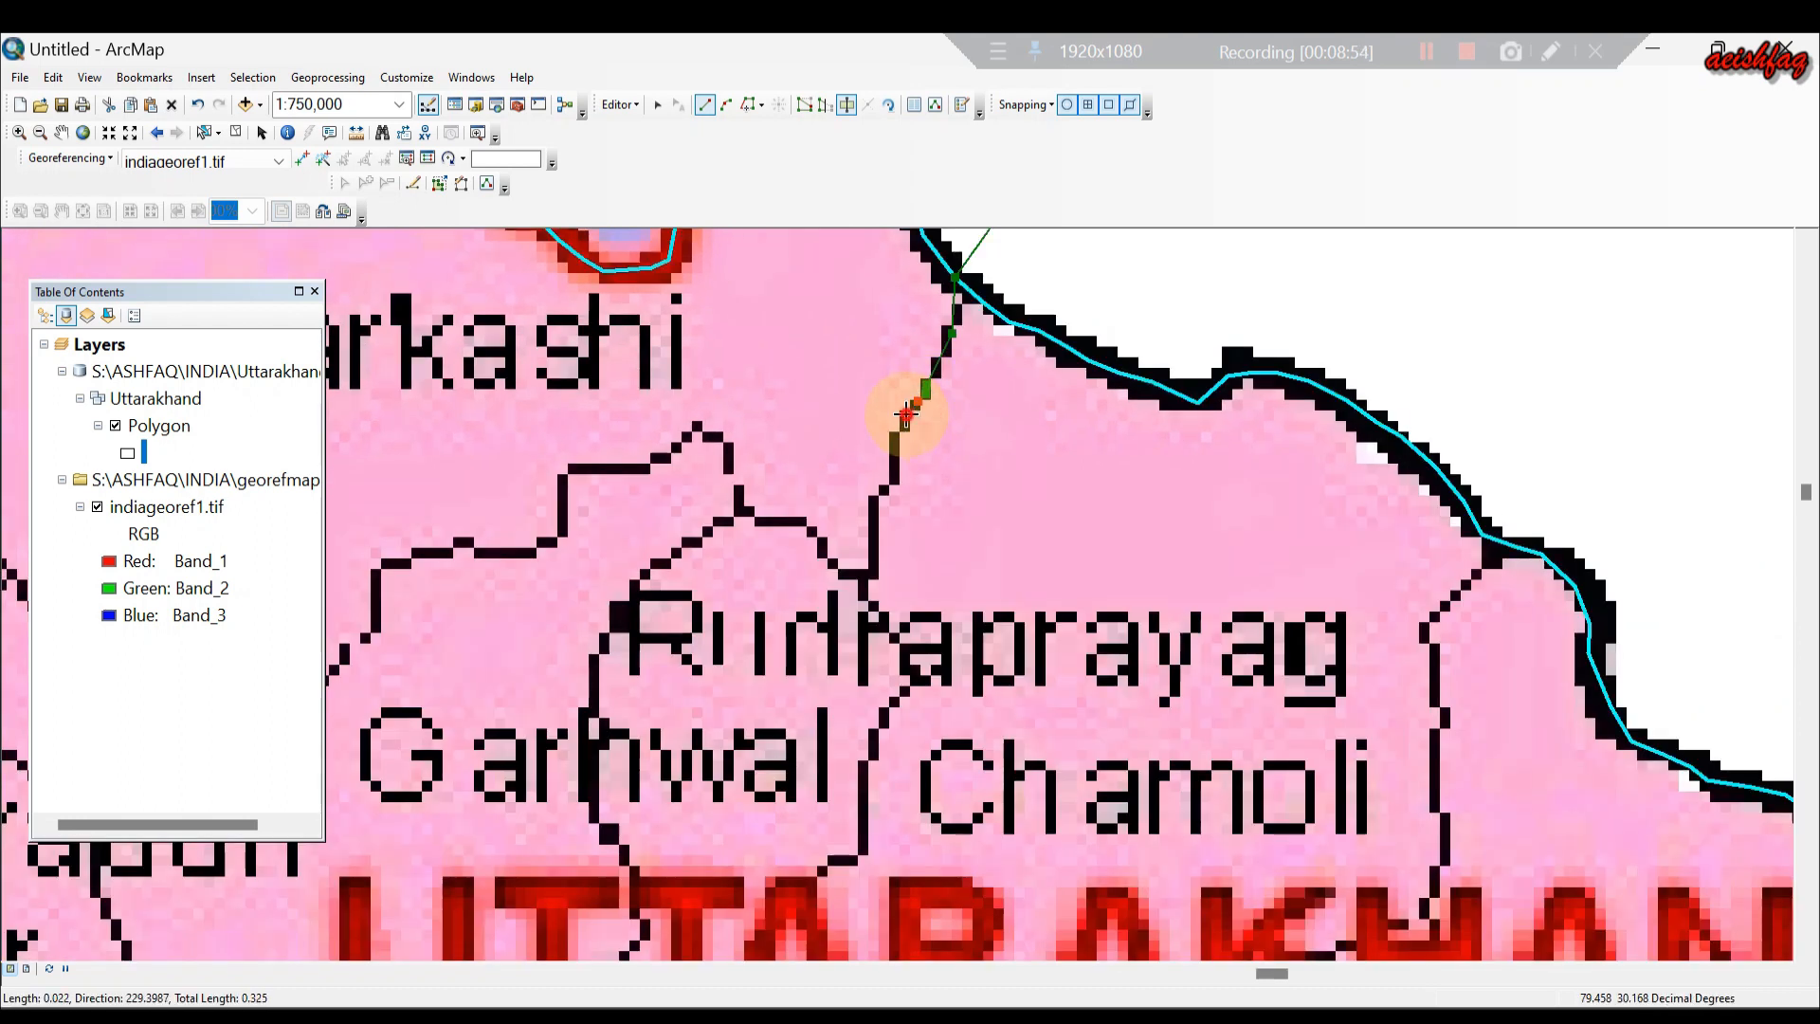
{"action": "left_click", "coordinate": [899, 434]}
{"action": "left_click", "coordinate": [896, 461]}
{"action": "left_click", "coordinate": [887, 483]}
{"action": "left_click", "coordinate": [874, 500]}
{"action": "left_click", "coordinate": [873, 521]}
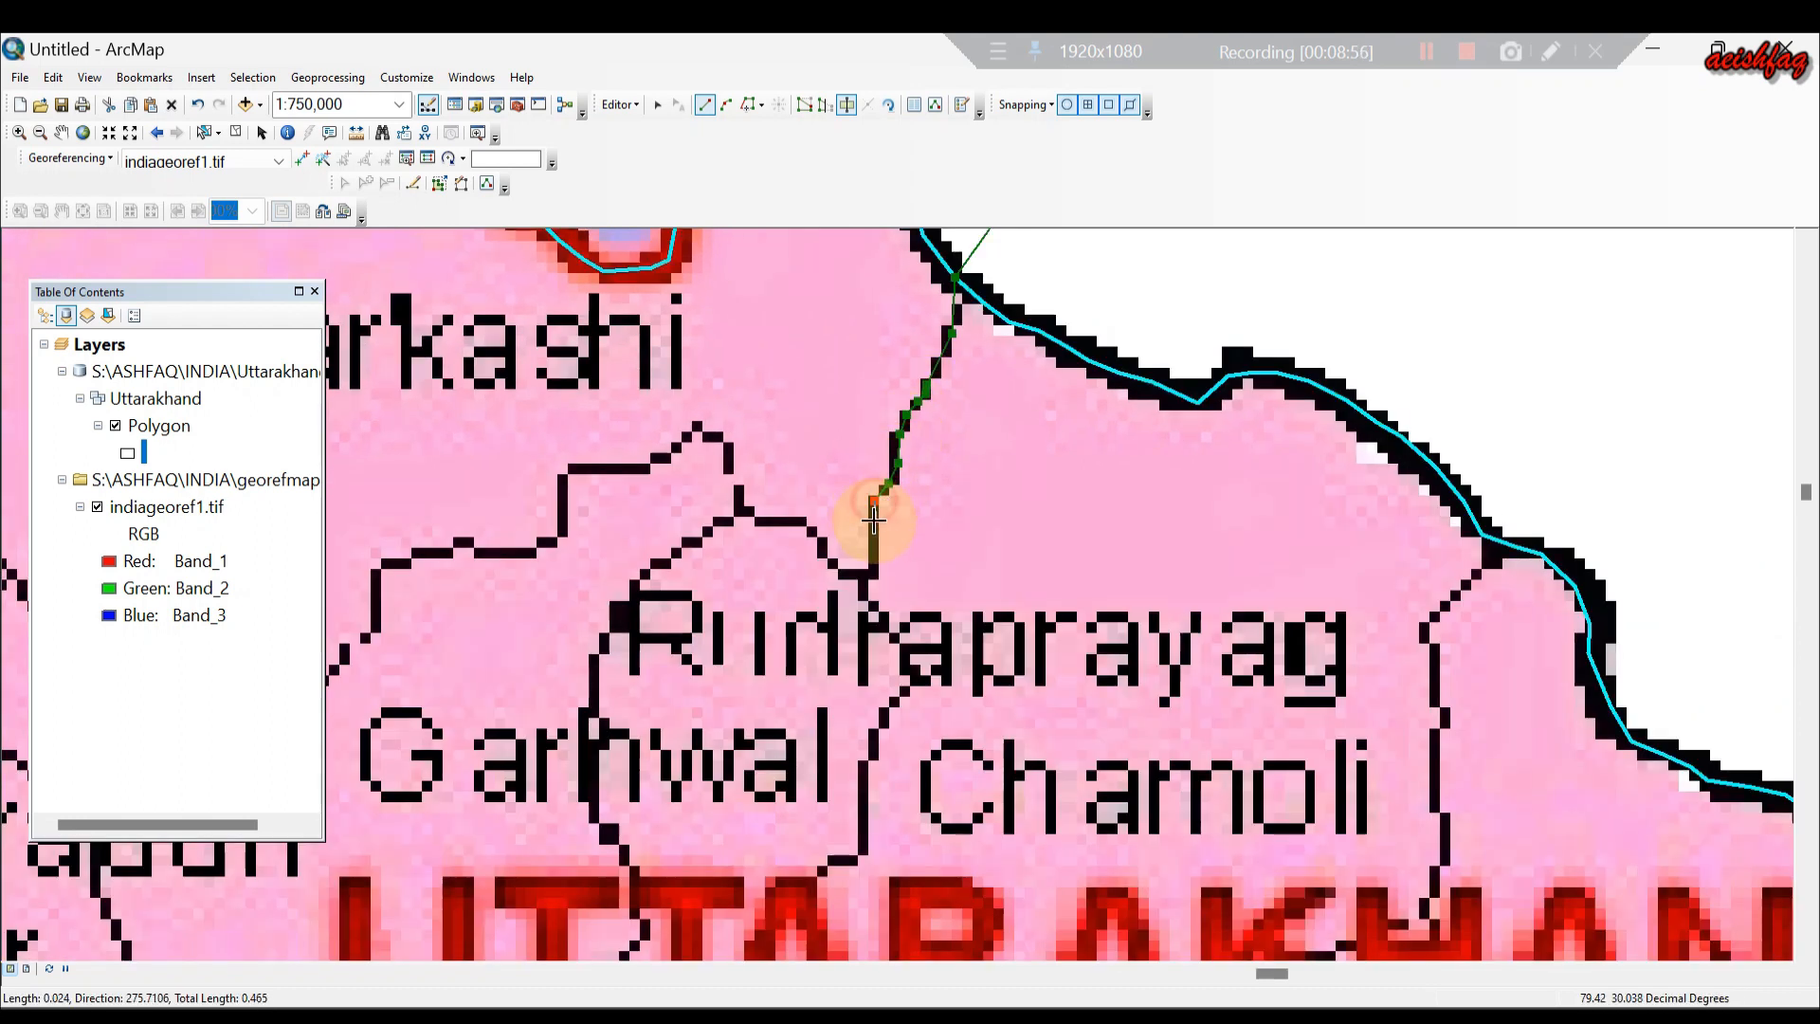
{"action": "left_click", "coordinate": [873, 559]}
{"action": "left_click", "coordinate": [863, 572]}
Trace the cut line northwest along Rudraprayag's northern boundary to the crest southeast of the Uttarkashi label.
{"action": "left_click", "coordinate": [836, 561]}
{"action": "left_click", "coordinate": [823, 543]}
{"action": "left_click", "coordinate": [813, 532]}
{"action": "left_click", "coordinate": [764, 520]}
{"action": "left_click", "coordinate": [746, 509]}
{"action": "left_click", "coordinate": [735, 487]}
{"action": "left_click", "coordinate": [731, 466]}
{"action": "left_click", "coordinate": [721, 444]}
{"action": "left_click", "coordinate": [701, 432]}
Trace the cut line west and southwest along the Uttarkashi–Tehri Garhwal boundary to the bend above the Garhwal label.
{"action": "left_click", "coordinate": [679, 442]}
{"action": "left_click", "coordinate": [661, 455]}
{"action": "left_click", "coordinate": [640, 464]}
{"action": "left_click", "coordinate": [620, 467]}
{"action": "left_click", "coordinate": [600, 466]}
{"action": "left_click", "coordinate": [575, 471]}
{"action": "left_click", "coordinate": [564, 489]}
{"action": "left_click", "coordinate": [535, 544]}
{"action": "left_click", "coordinate": [521, 556]}
{"action": "left_click", "coordinate": [488, 555]}
{"action": "left_click", "coordinate": [457, 544]}
{"action": "left_click", "coordinate": [436, 552]}
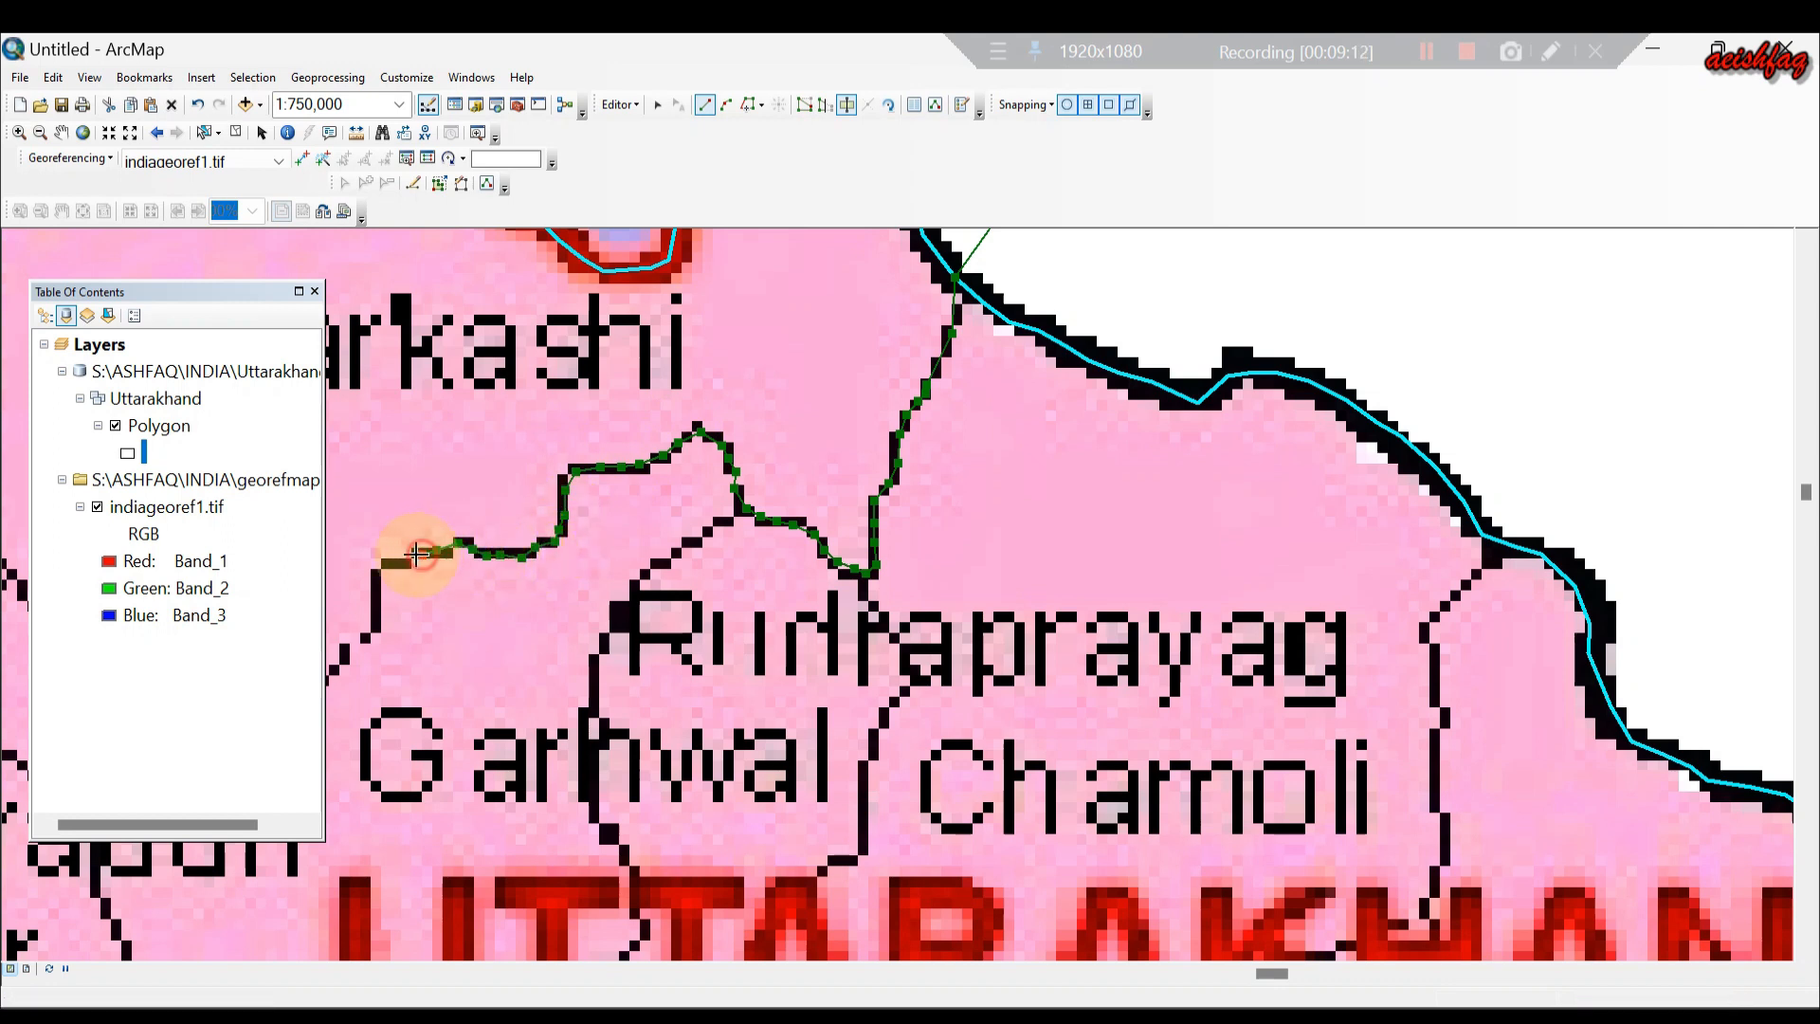
{"action": "left_click", "coordinate": [393, 565]}
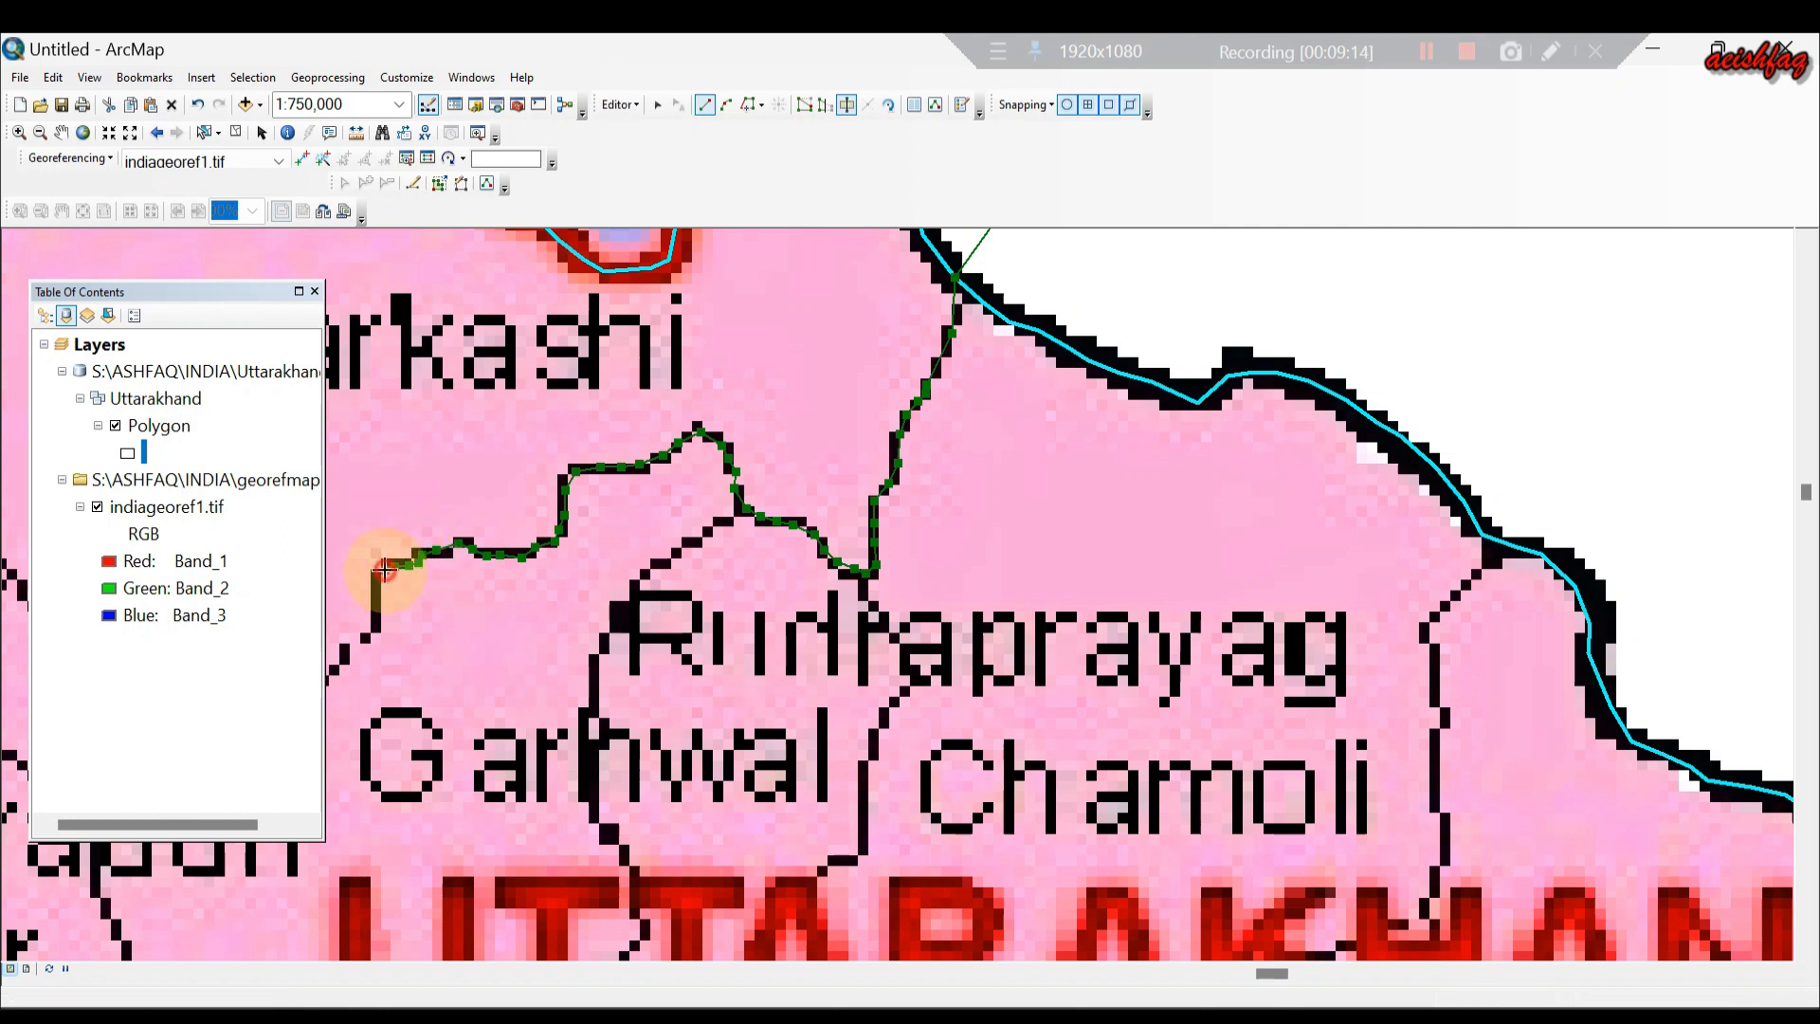
{"action": "left_click", "coordinate": [377, 595]}
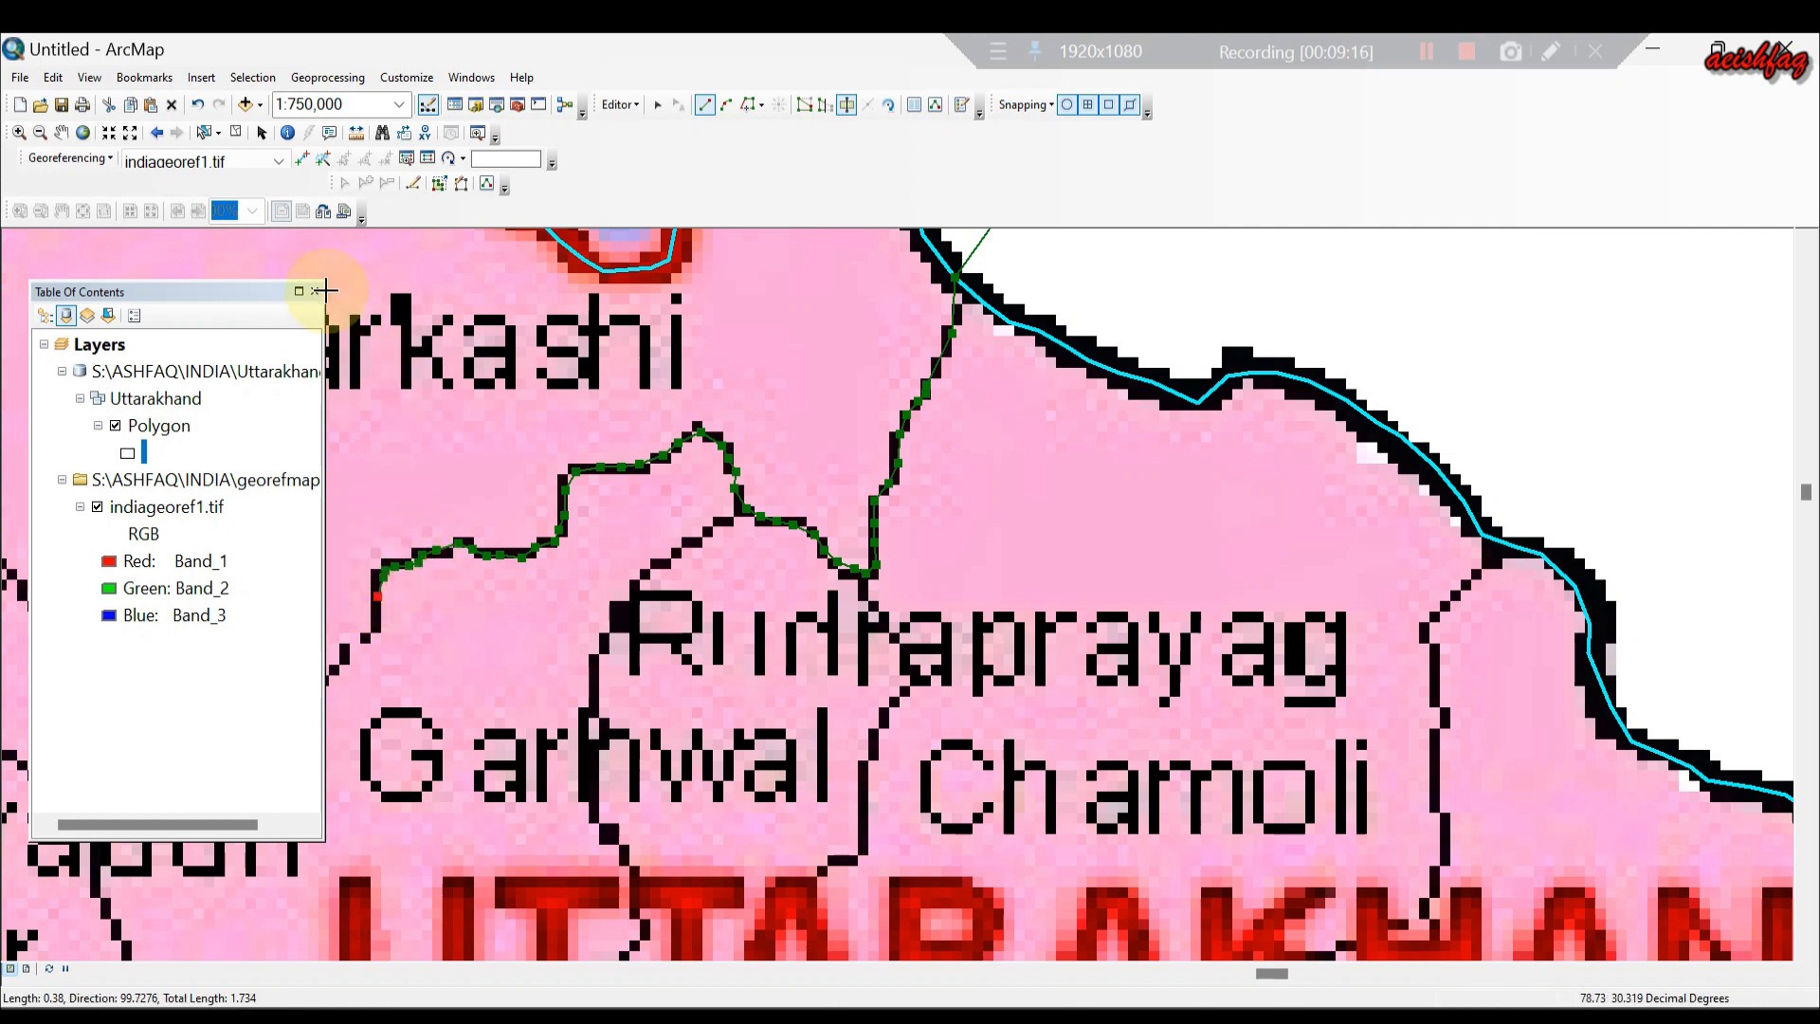
Close the Table Of Contents window and trace the Uttarkashi–Tehri Garhwal boundary to its low point above the Tehri label.
{"action": "left_click", "coordinate": [315, 292]}
{"action": "left_click", "coordinate": [379, 618]}
{"action": "left_click", "coordinate": [365, 640]}
{"action": "left_click", "coordinate": [345, 652]}
{"action": "left_click", "coordinate": [335, 670]}
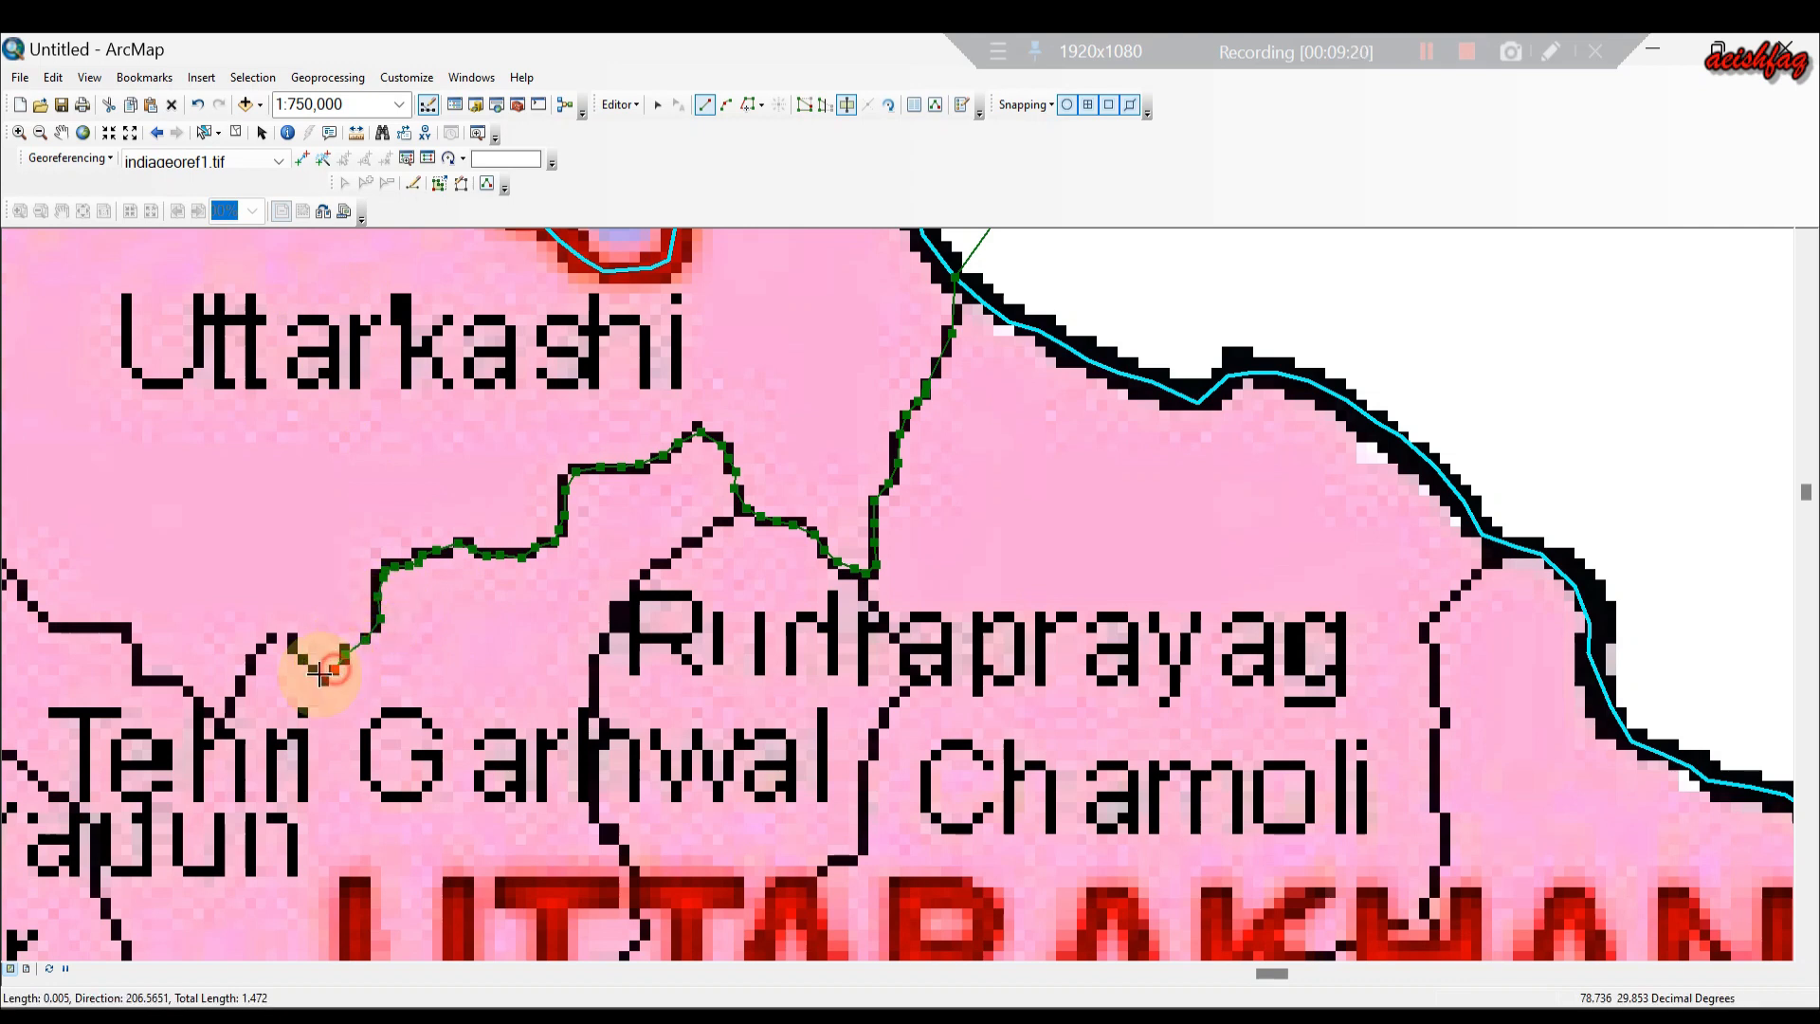
{"action": "left_click", "coordinate": [322, 680]}
{"action": "left_click", "coordinate": [291, 642]}
{"action": "left_click", "coordinate": [262, 655]}
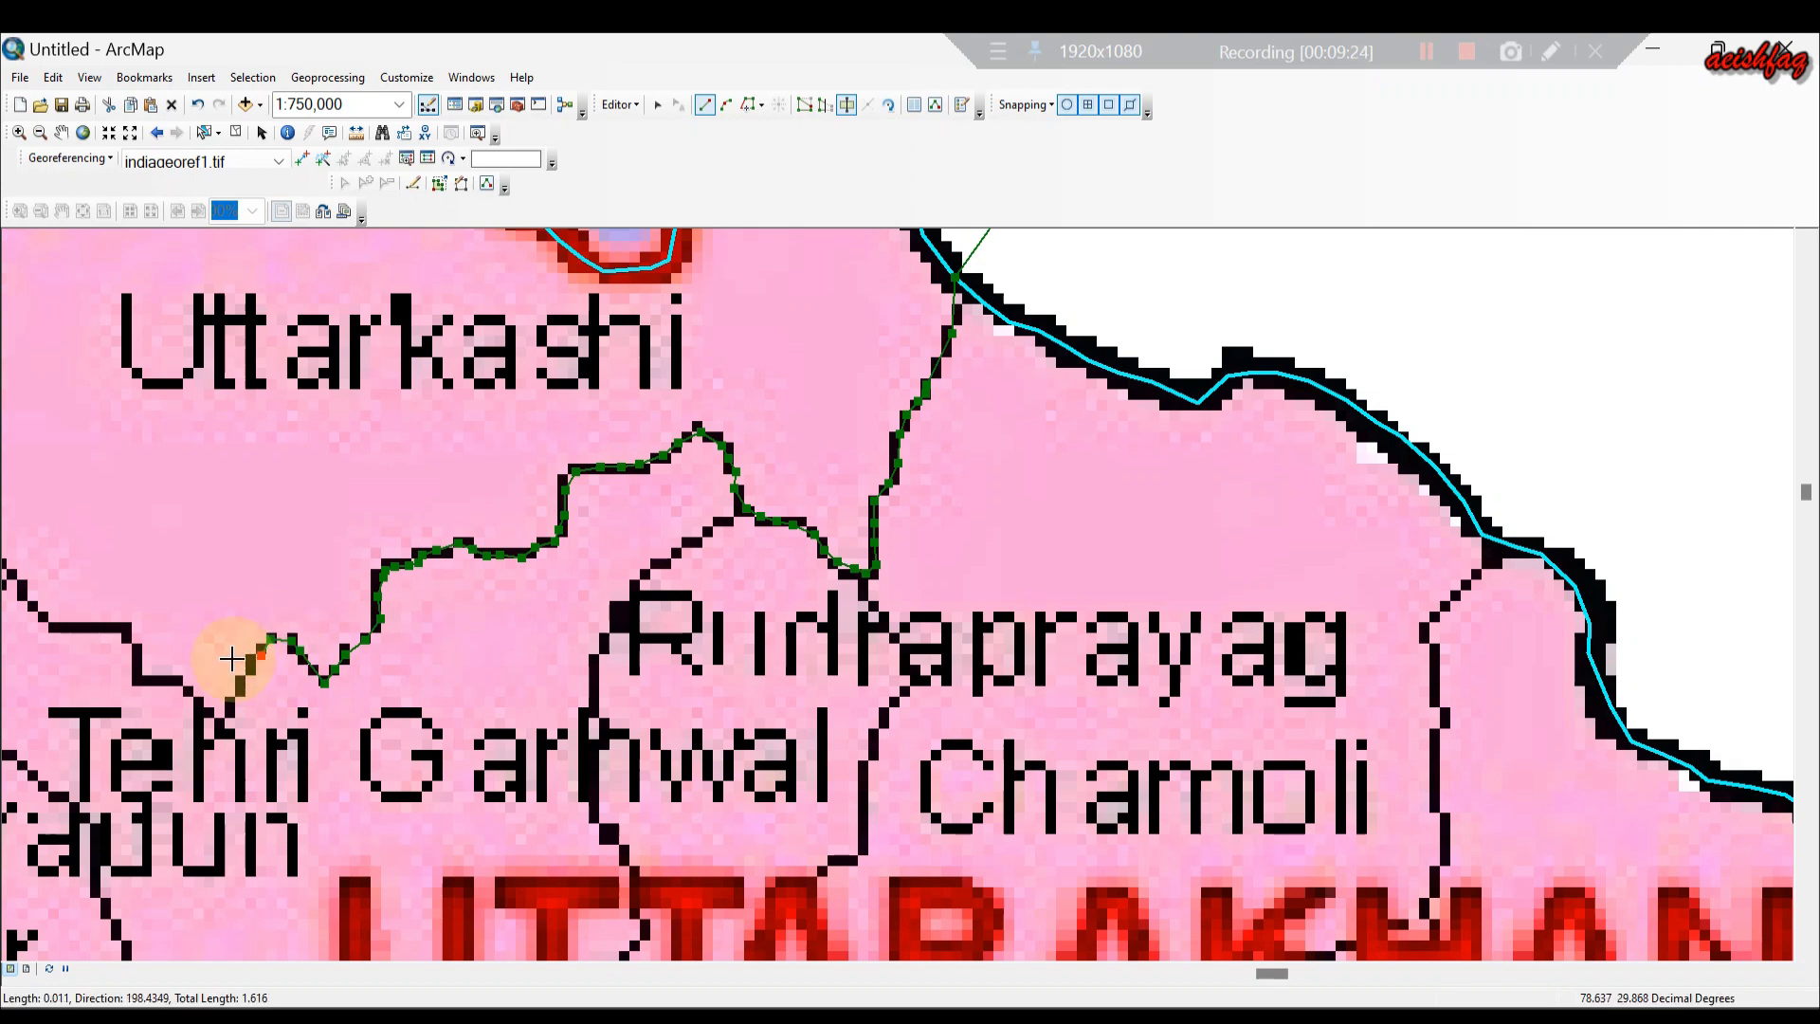
{"action": "left_click", "coordinate": [233, 702]}
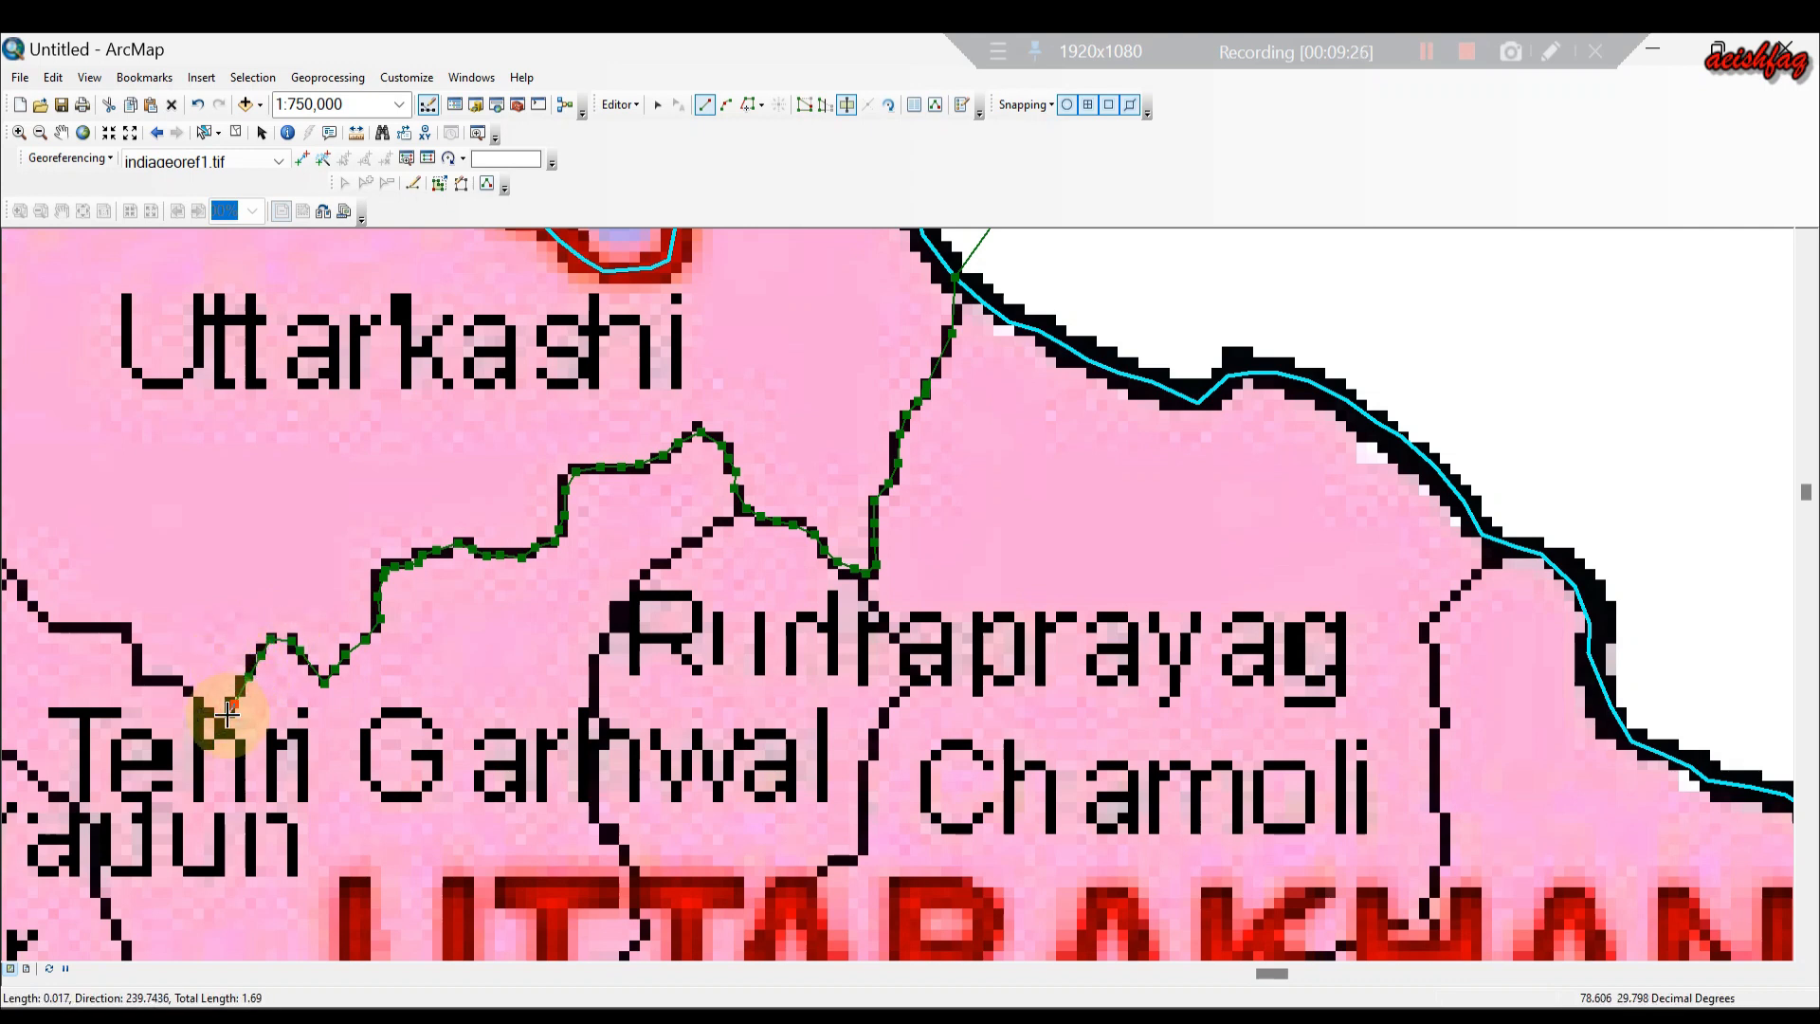
Trace the cut line northwest from above the Tehri label to the junction with the Dehradun boundary.
{"action": "key", "text": "Left"}
{"action": "key", "text": "Left"}
{"action": "key", "text": "Left"}
{"action": "key", "text": "Left"}
{"action": "key", "text": "Left"}
{"action": "key", "text": "Left"}
{"action": "key", "text": "Left"}
{"action": "key", "text": "Left"}
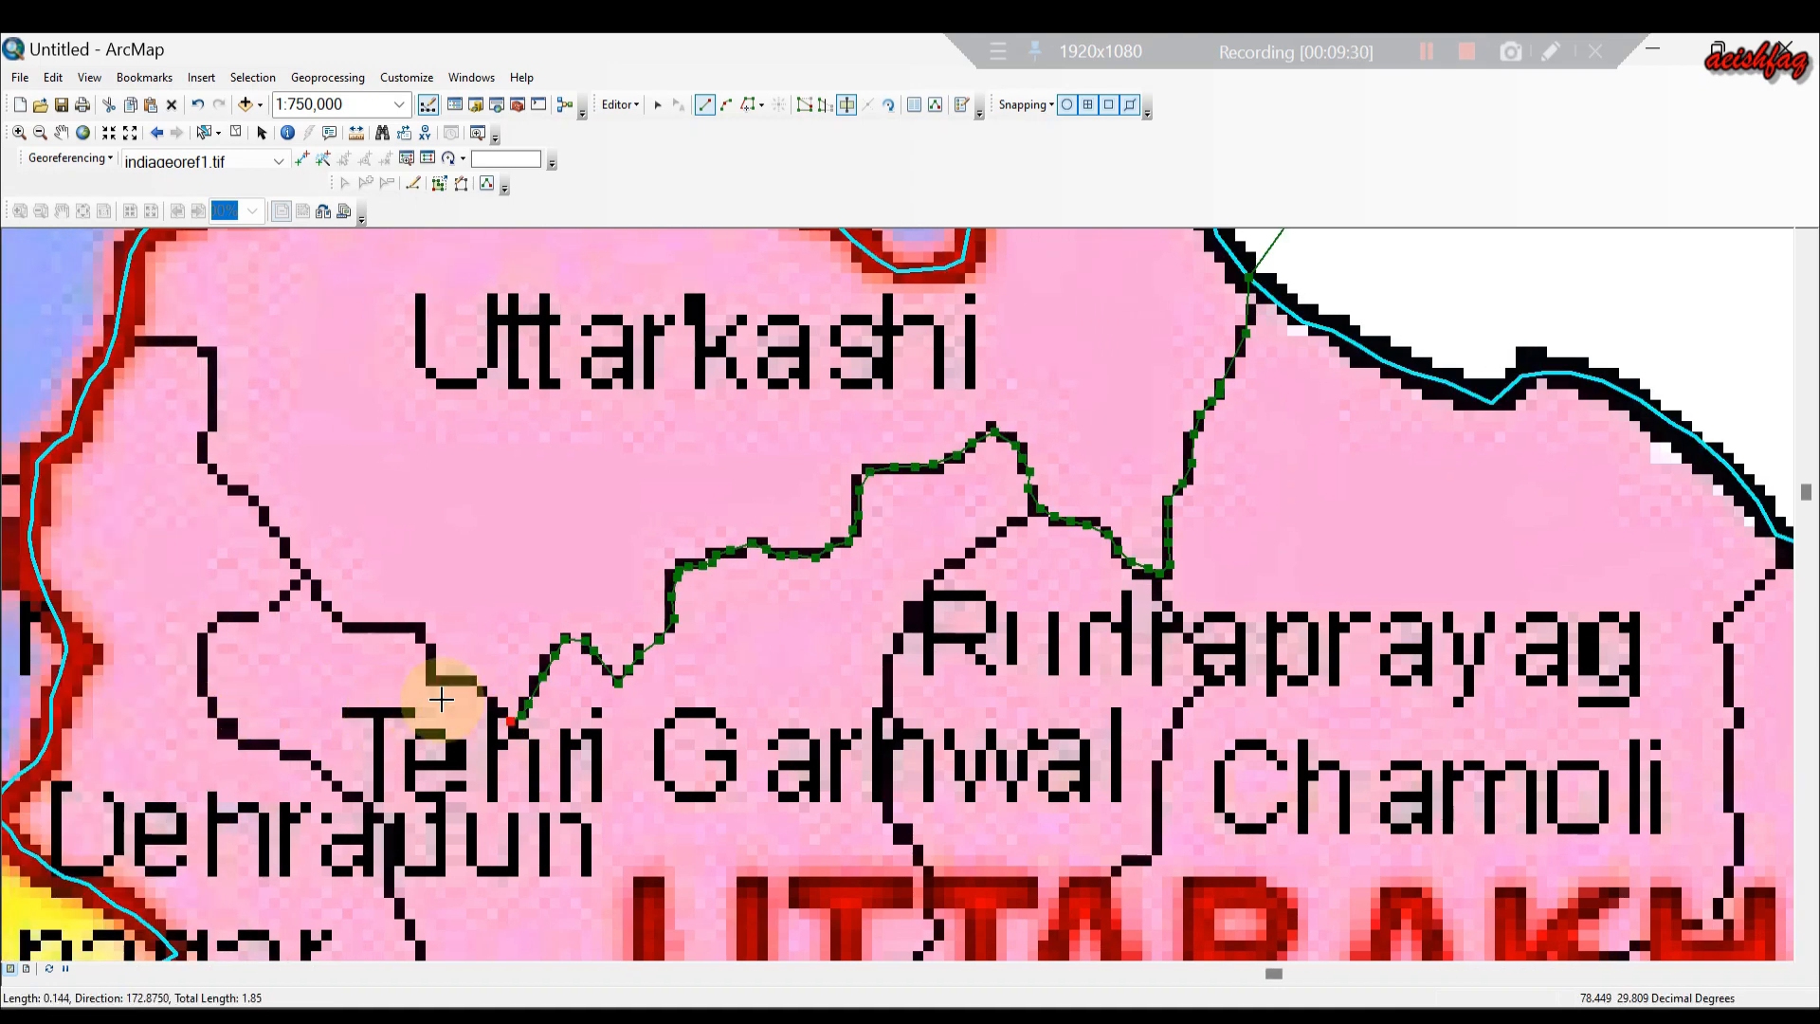
{"action": "left_click", "coordinate": [474, 688]}
{"action": "left_click", "coordinate": [458, 681]}
{"action": "left_click", "coordinate": [431, 679]}
{"action": "left_click", "coordinate": [428, 652]}
{"action": "left_click", "coordinate": [402, 629]}
{"action": "left_click", "coordinate": [384, 629]}
{"action": "left_click", "coordinate": [358, 627]}
{"action": "left_click", "coordinate": [339, 618]}
{"action": "left_click", "coordinate": [312, 574]}
Trace the Uttarkashi–Dehradun boundary past the western state border and finish the sketch to split off Uttarkashi district.
{"action": "left_click", "coordinate": [291, 563]}
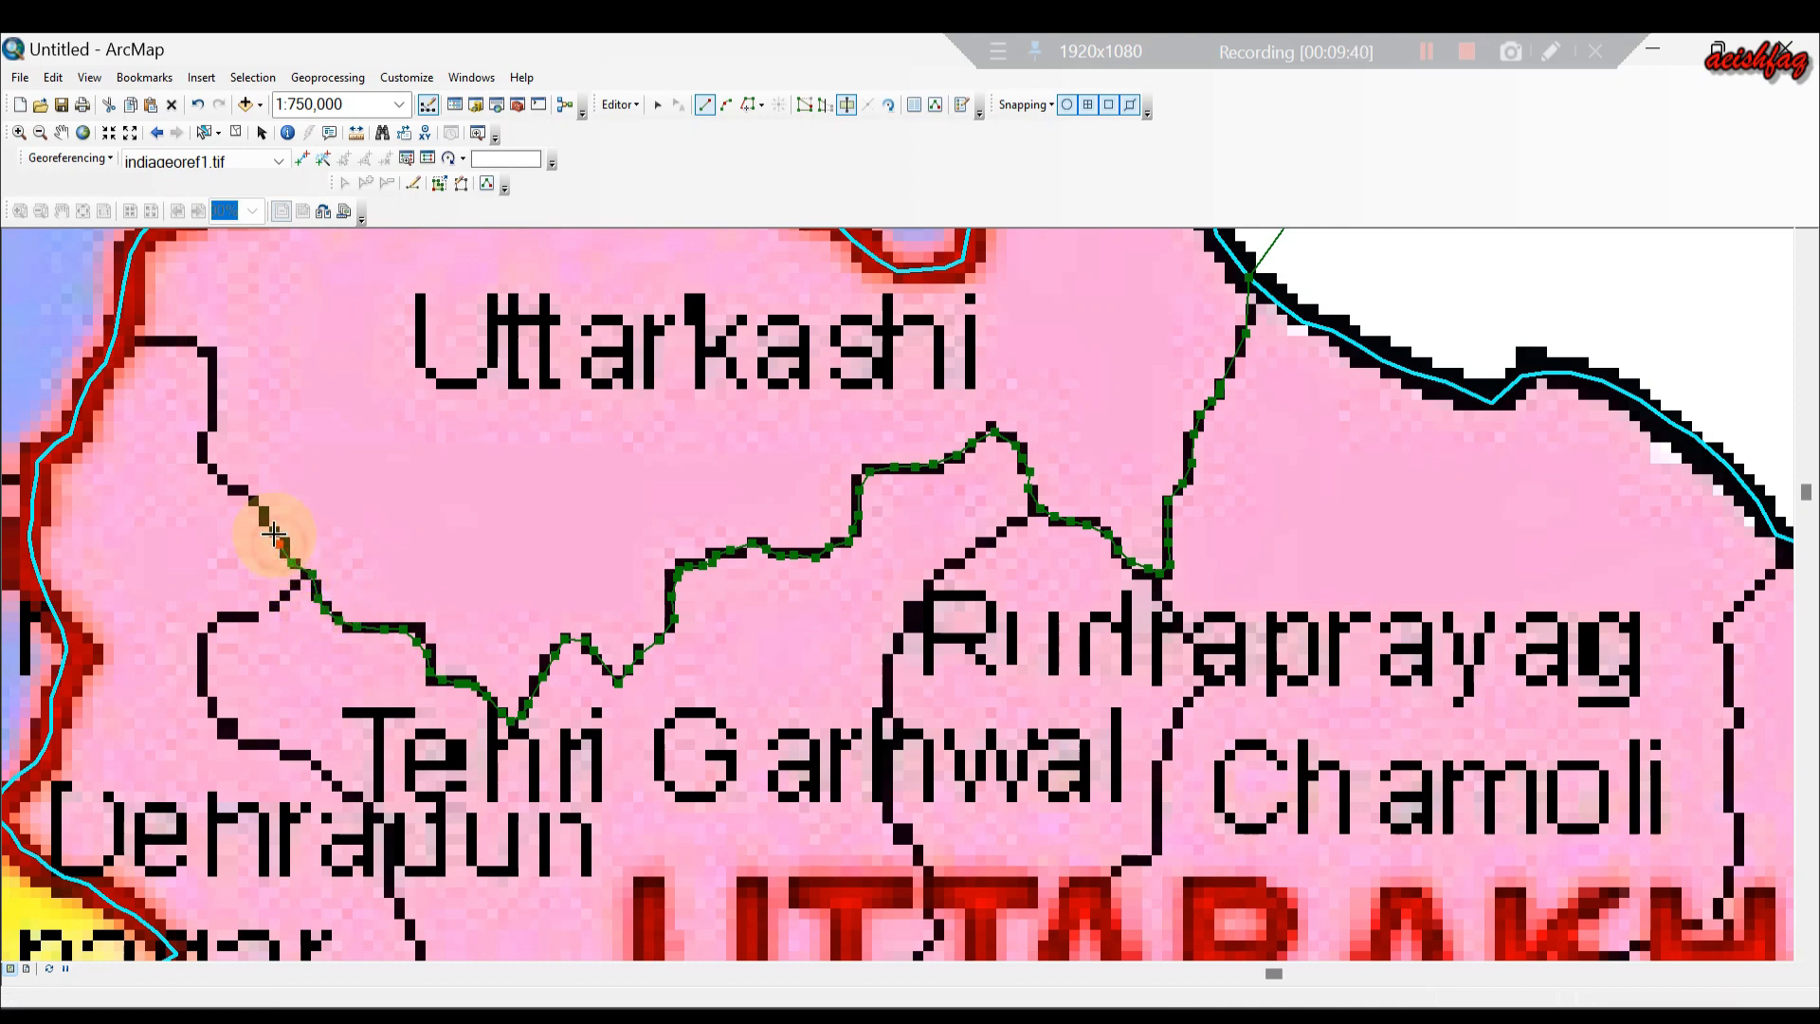
{"action": "left_click", "coordinate": [259, 512]}
{"action": "left_click", "coordinate": [249, 500]}
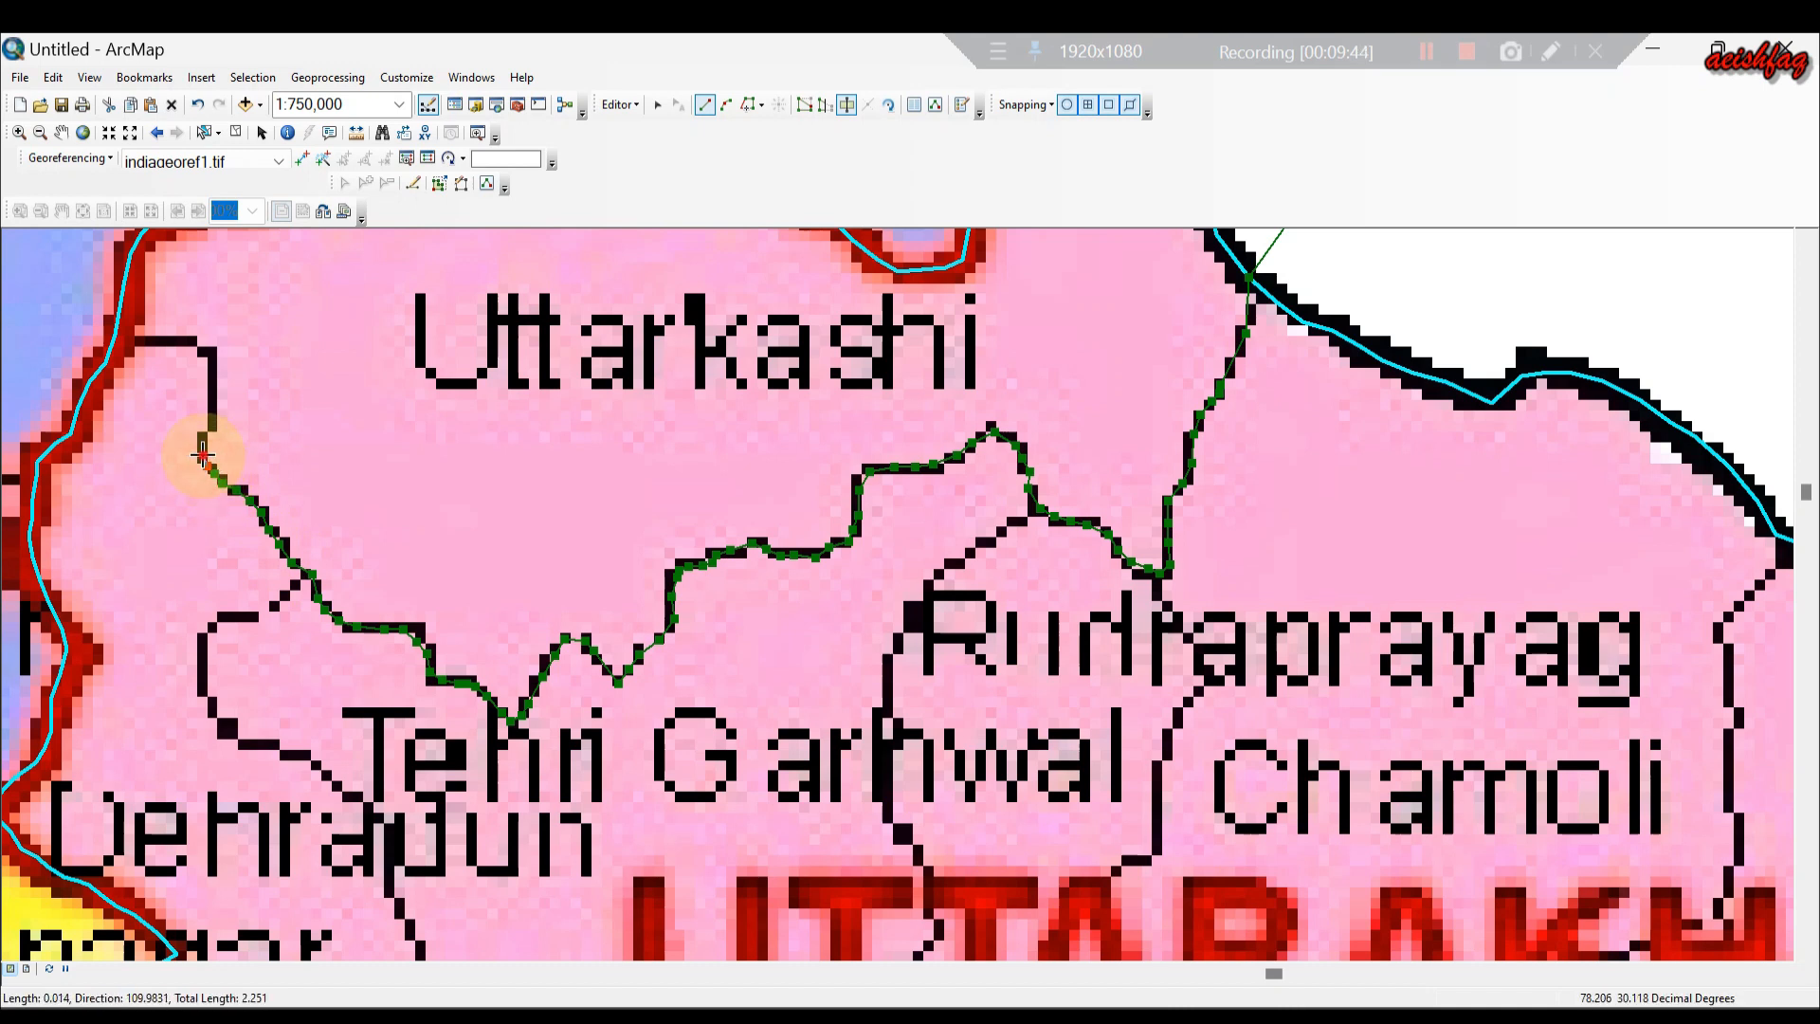
{"action": "left_click", "coordinate": [212, 427]}
{"action": "left_click", "coordinate": [215, 400]}
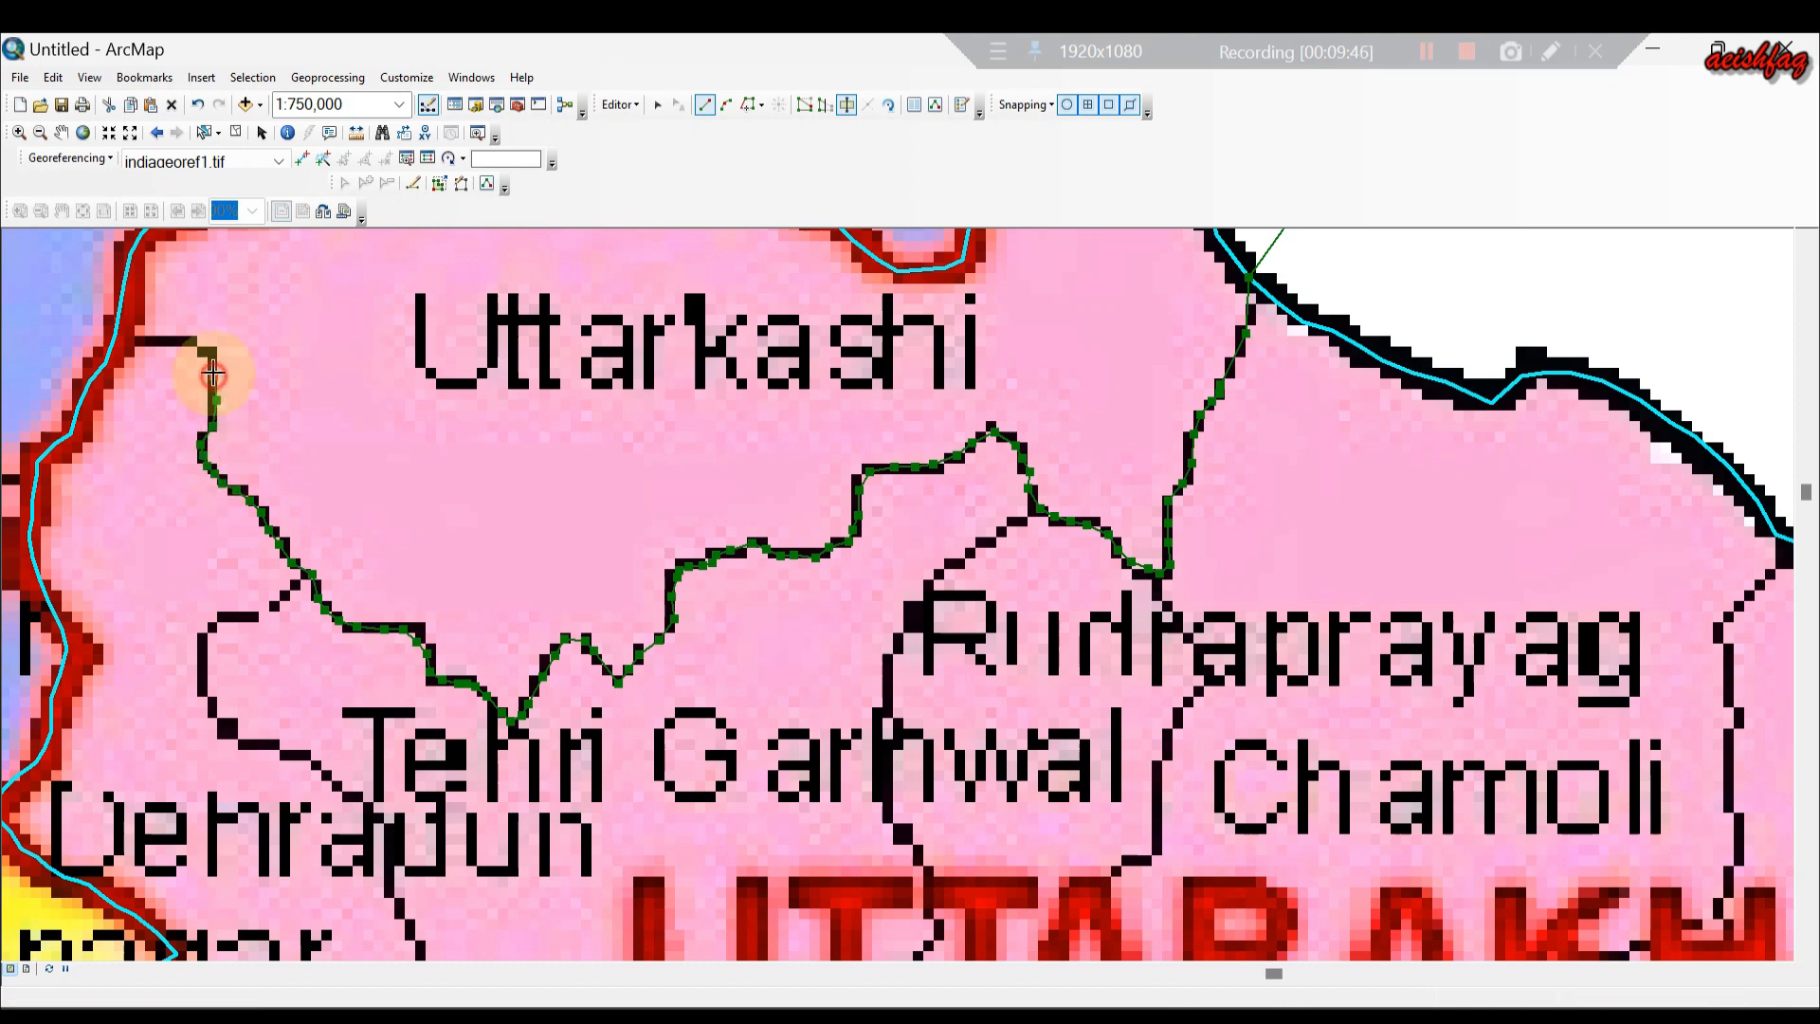
{"action": "left_click", "coordinate": [197, 350]}
{"action": "left_click", "coordinate": [167, 343]}
{"action": "left_click", "coordinate": [154, 343]}
{"action": "left_click", "coordinate": [130, 343]}
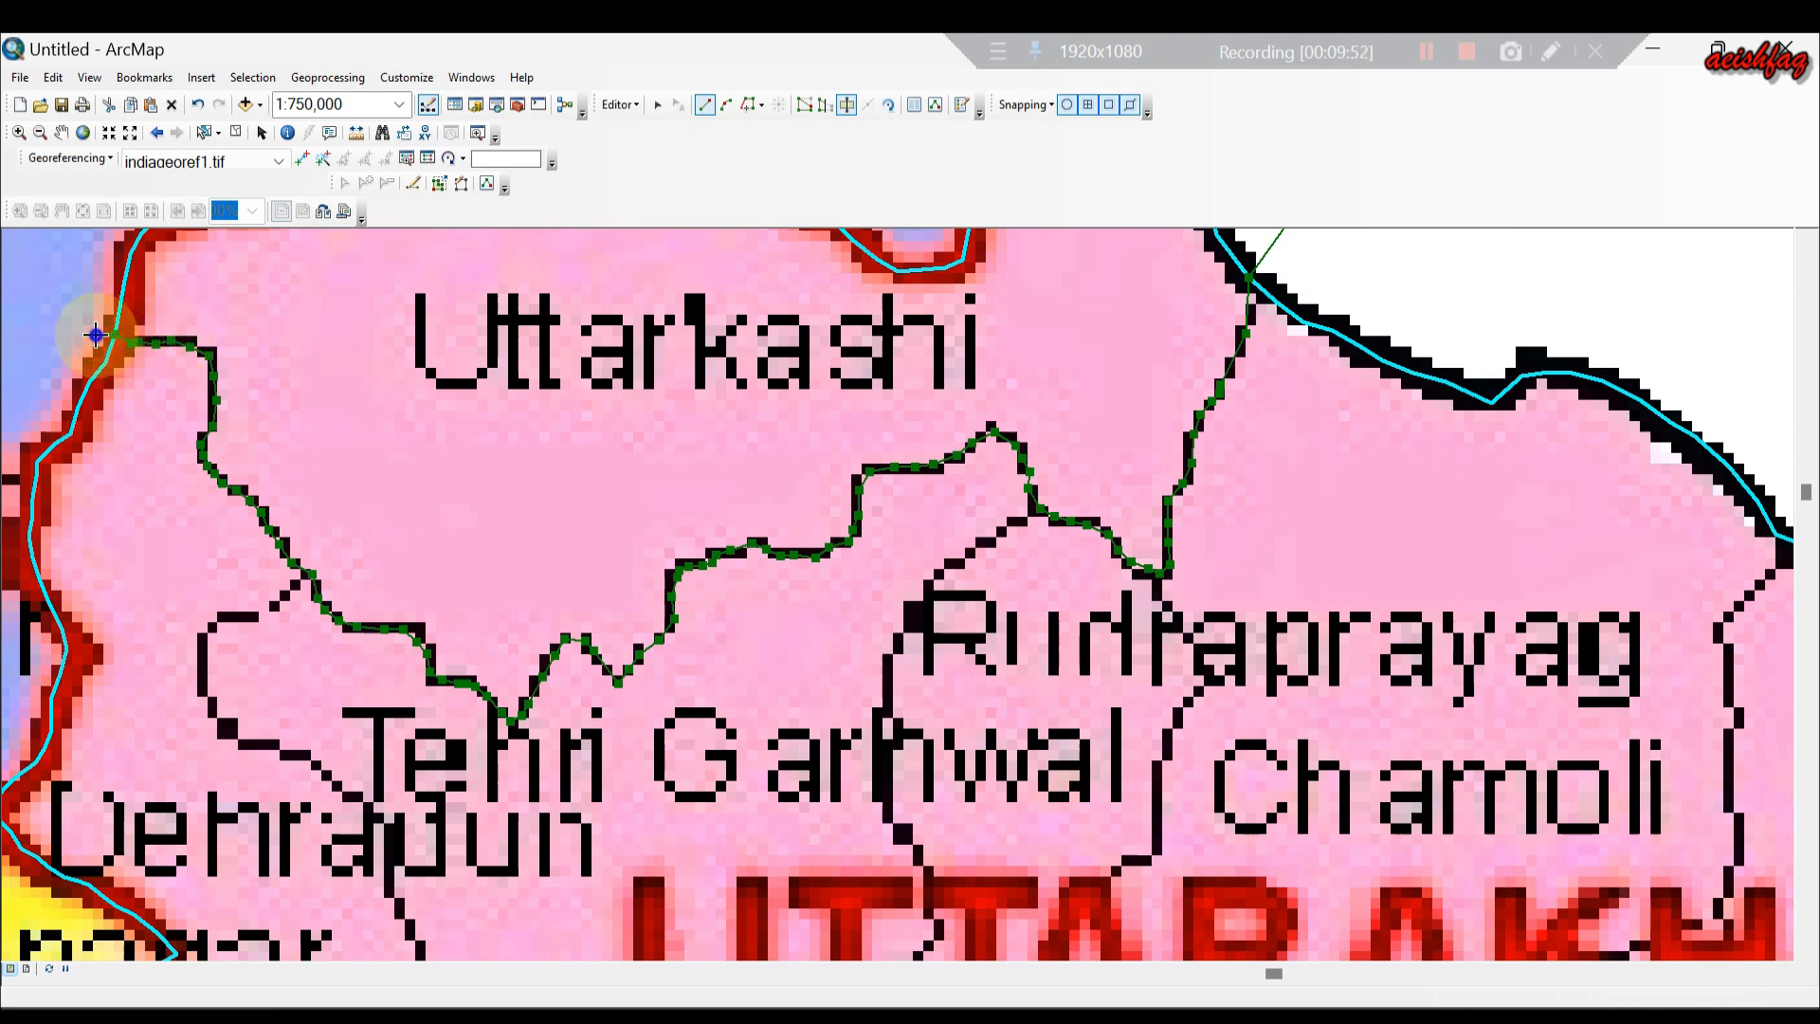
{"action": "right_click", "coordinate": [96, 335]}
{"action": "left_click", "coordinate": [174, 572]}
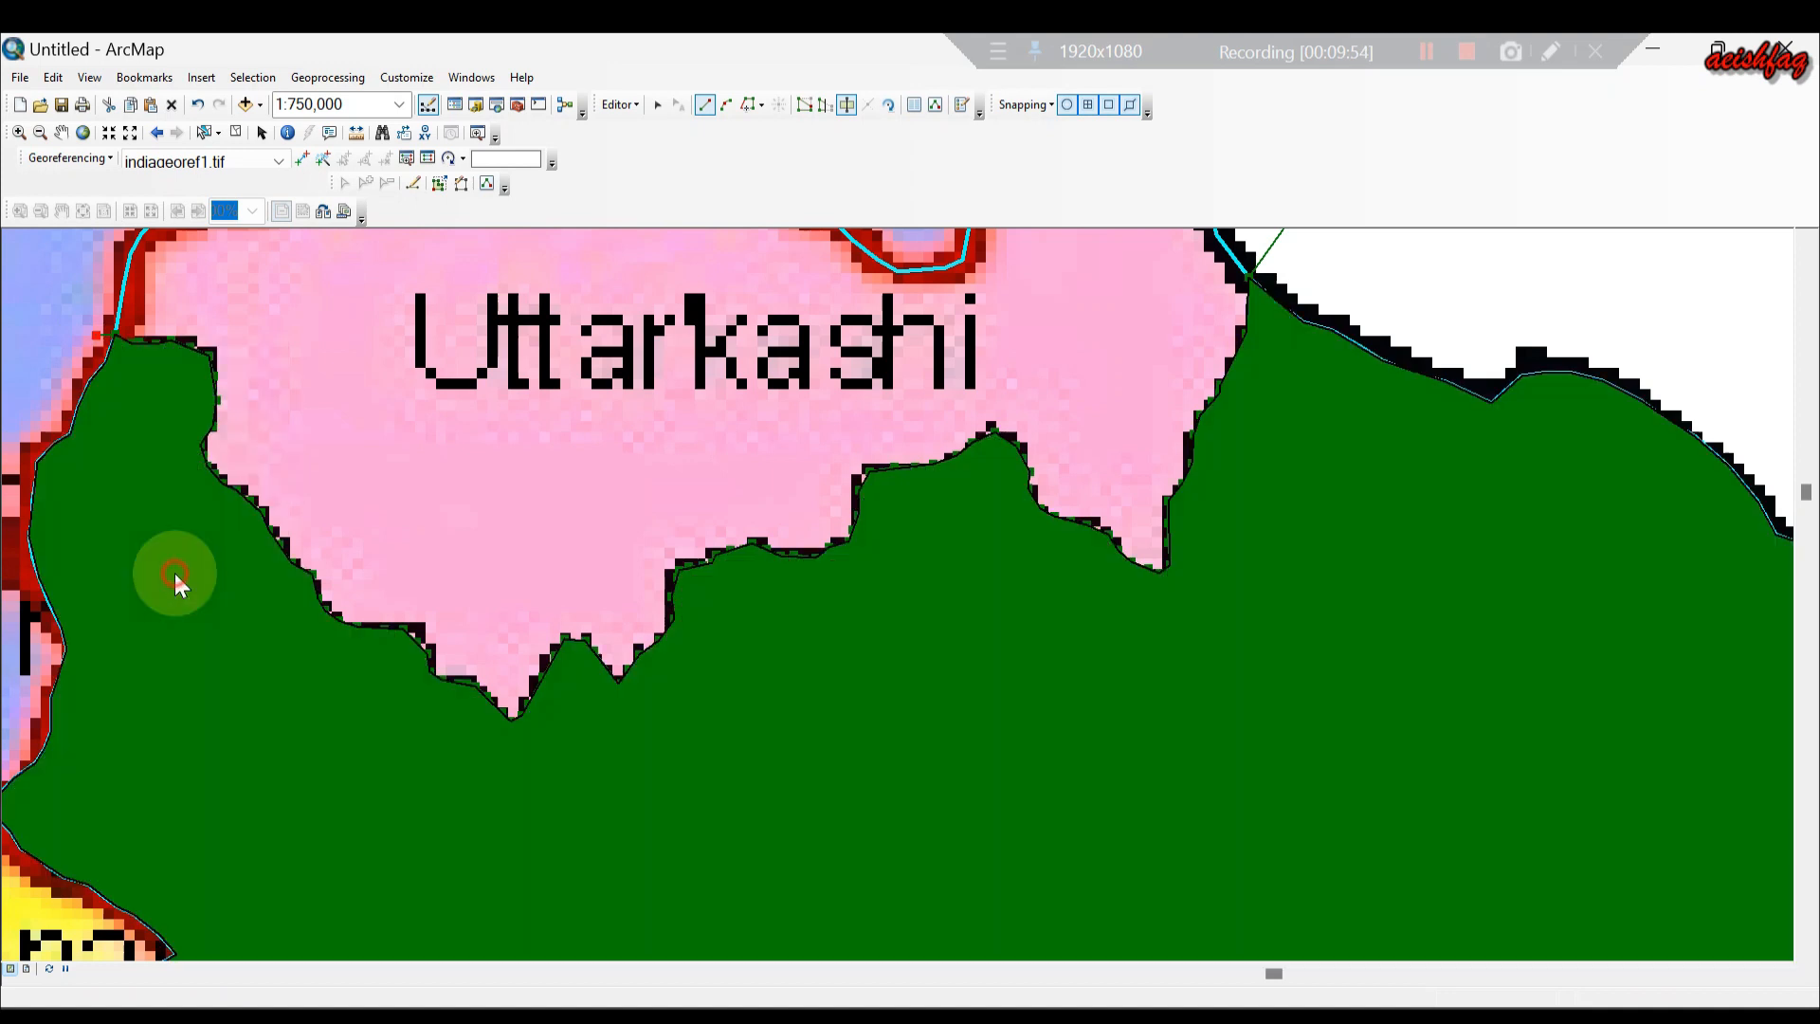
Start a cut line just above the Uttarkashi boundary and trace the Tehri Garhwal–Rudraprayag boundary southwest and south to the Garhwal label.
{"action": "scroll", "coordinate": [1008, 597], "scroll_direction": "down", "scroll_amount": 2}
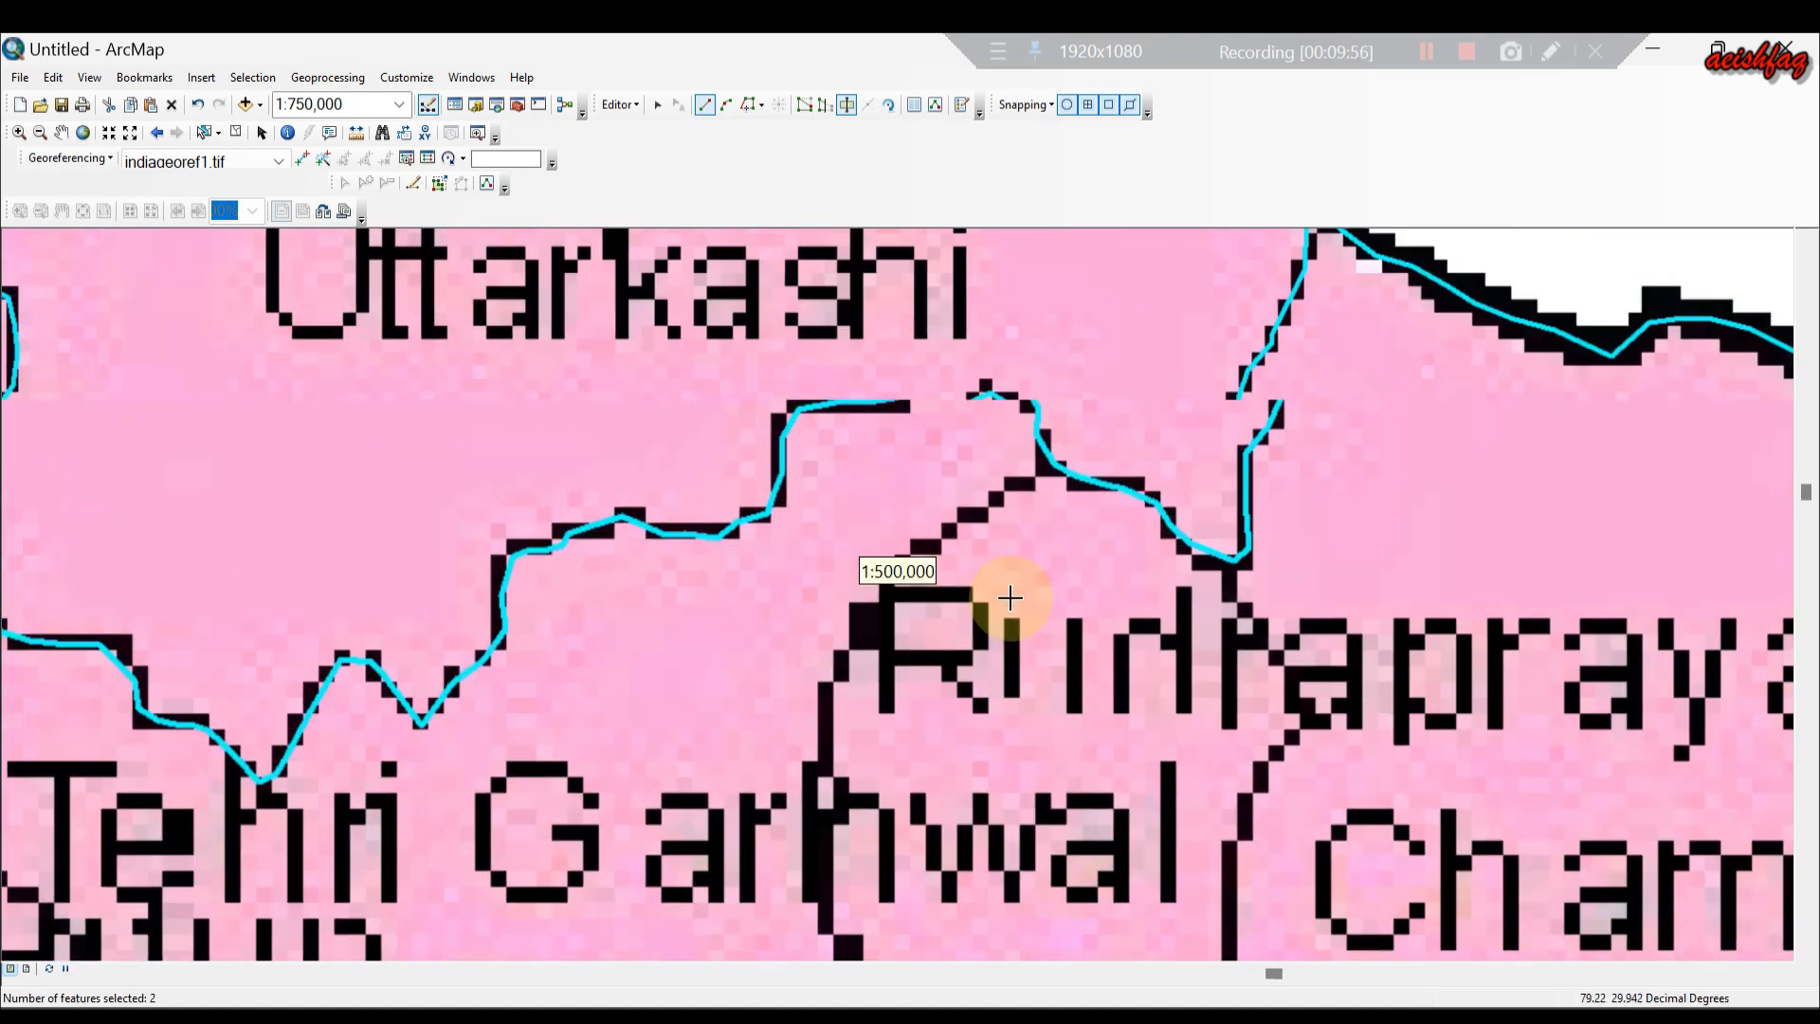
{"action": "scroll", "coordinate": [1008, 599], "scroll_direction": "up", "scroll_amount": 3}
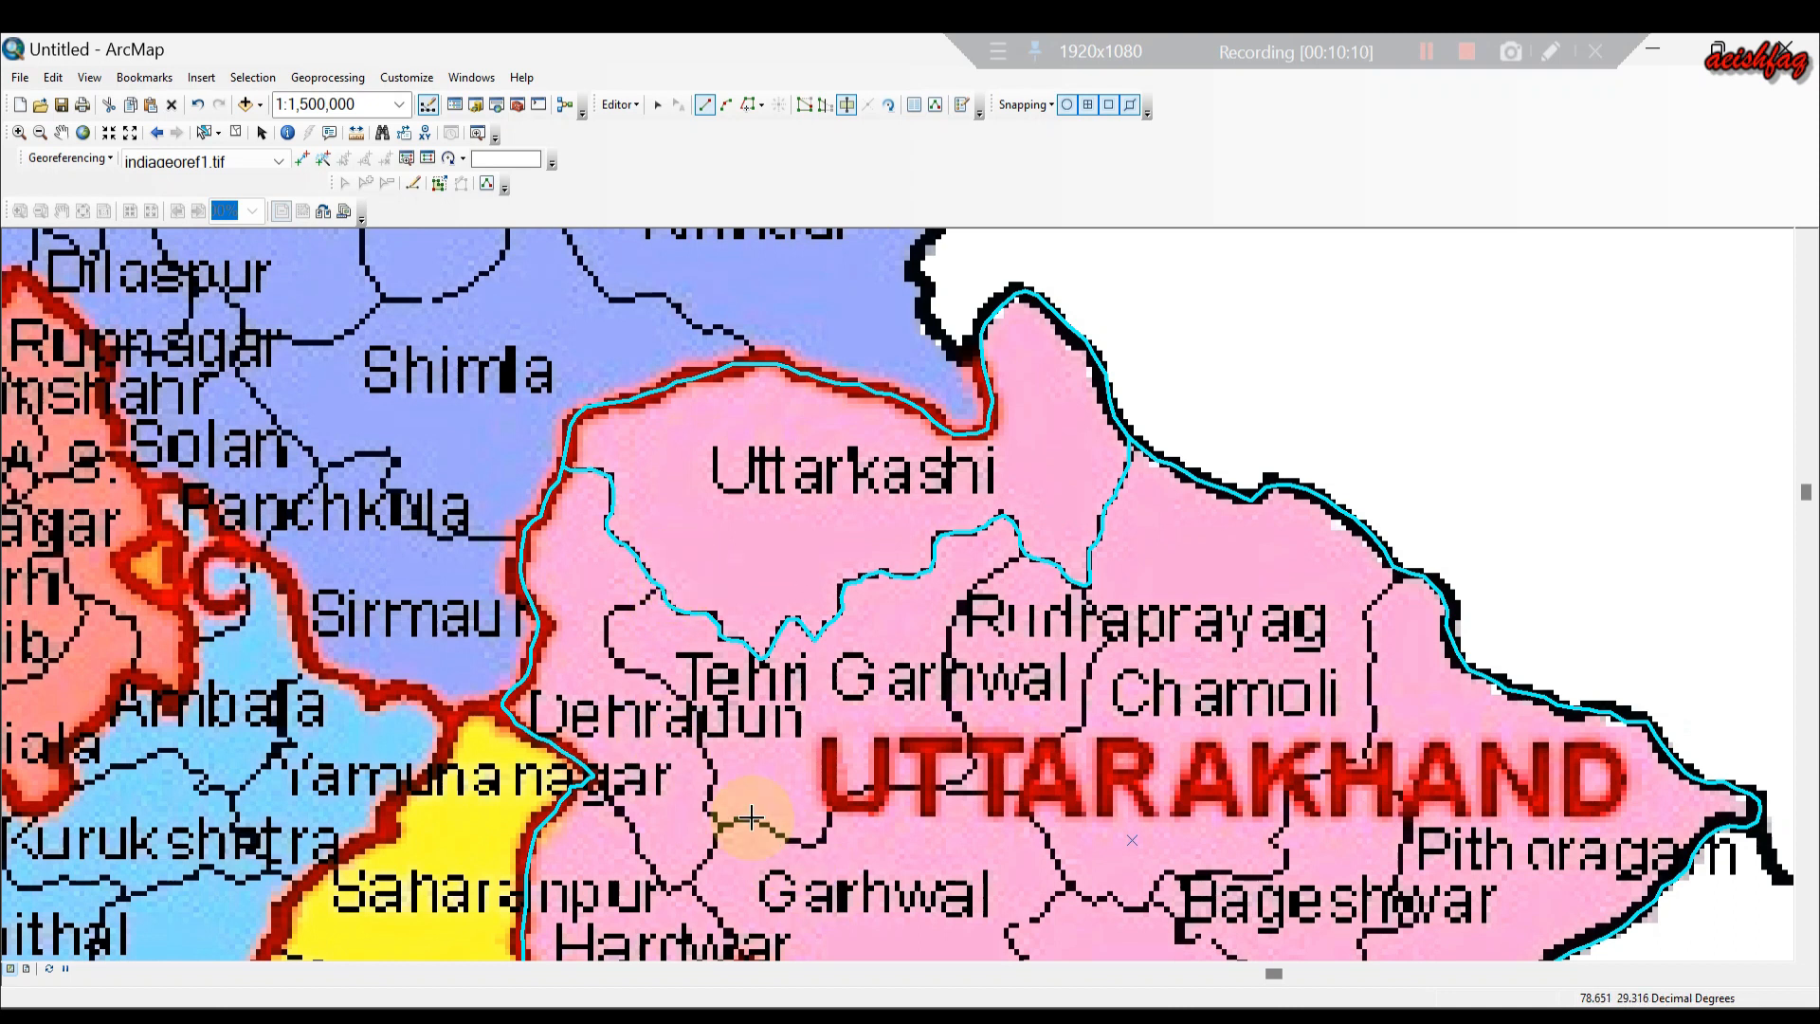
{"action": "left_click", "coordinate": [1044, 538]}
{"action": "left_click", "coordinate": [1018, 562]}
{"action": "left_click", "coordinate": [987, 579]}
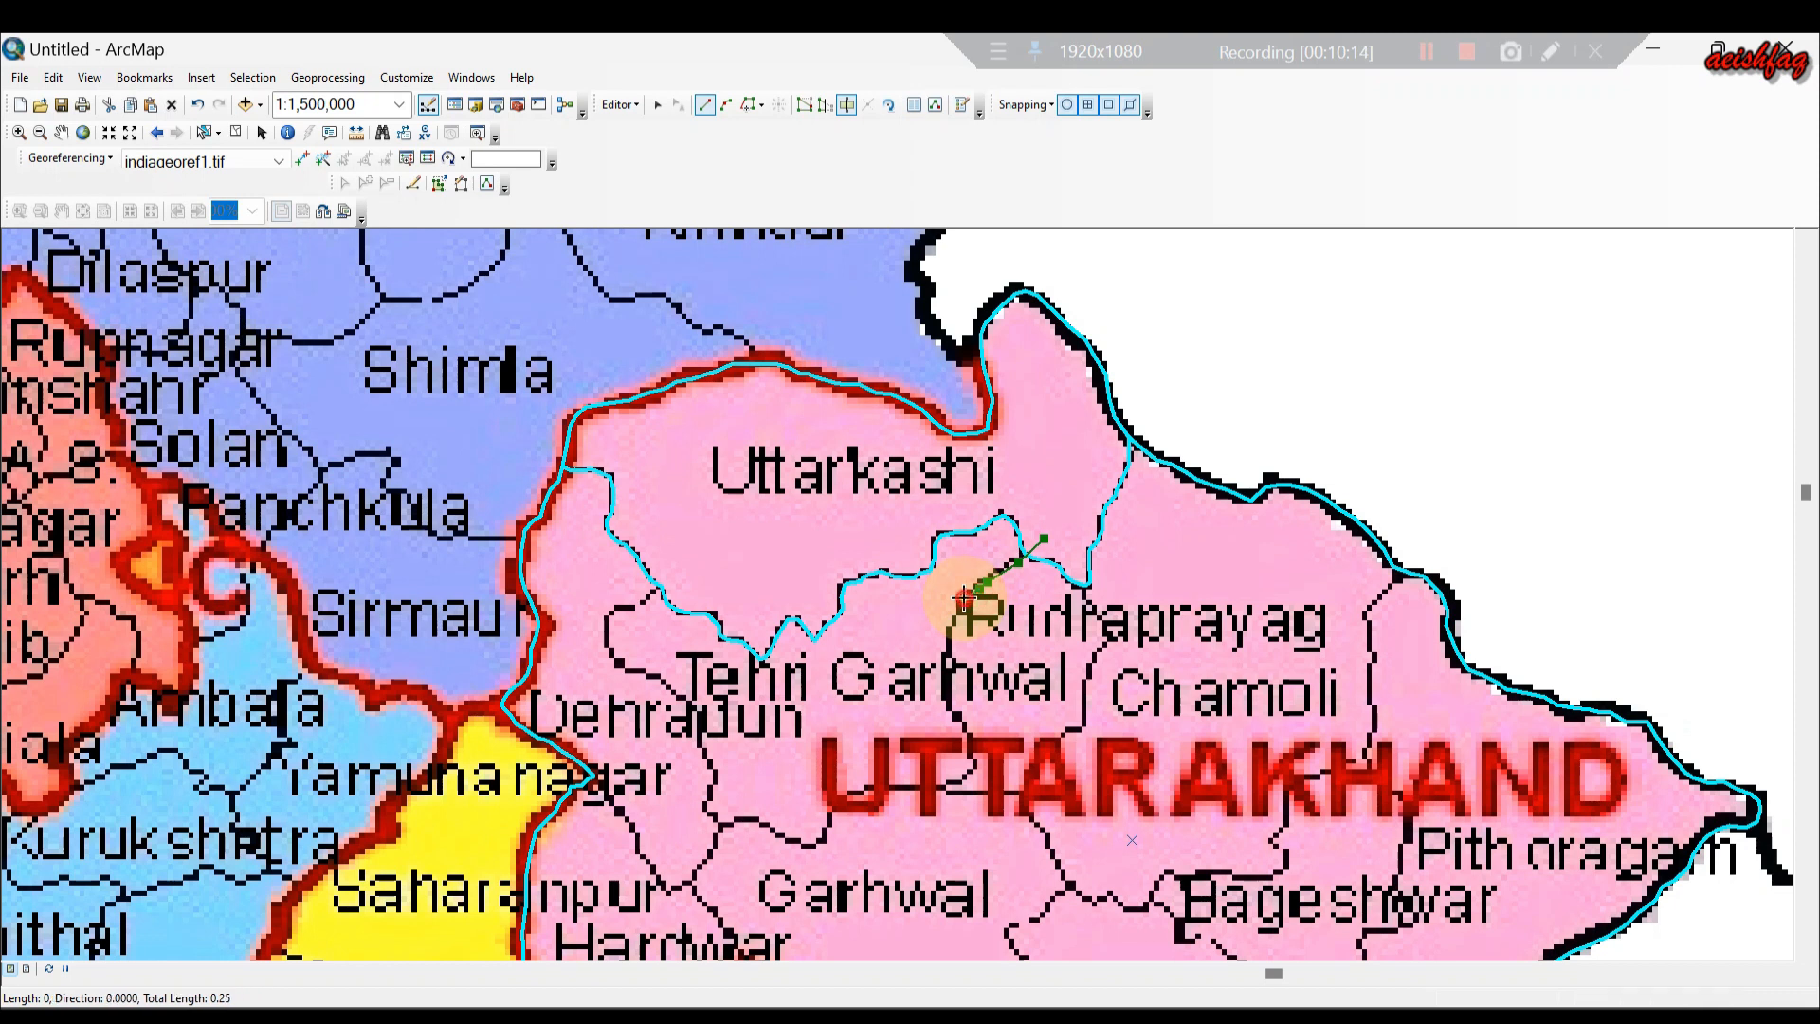
{"action": "left_click", "coordinate": [957, 612]}
{"action": "left_click", "coordinate": [951, 636]}
{"action": "left_click", "coordinate": [946, 645]}
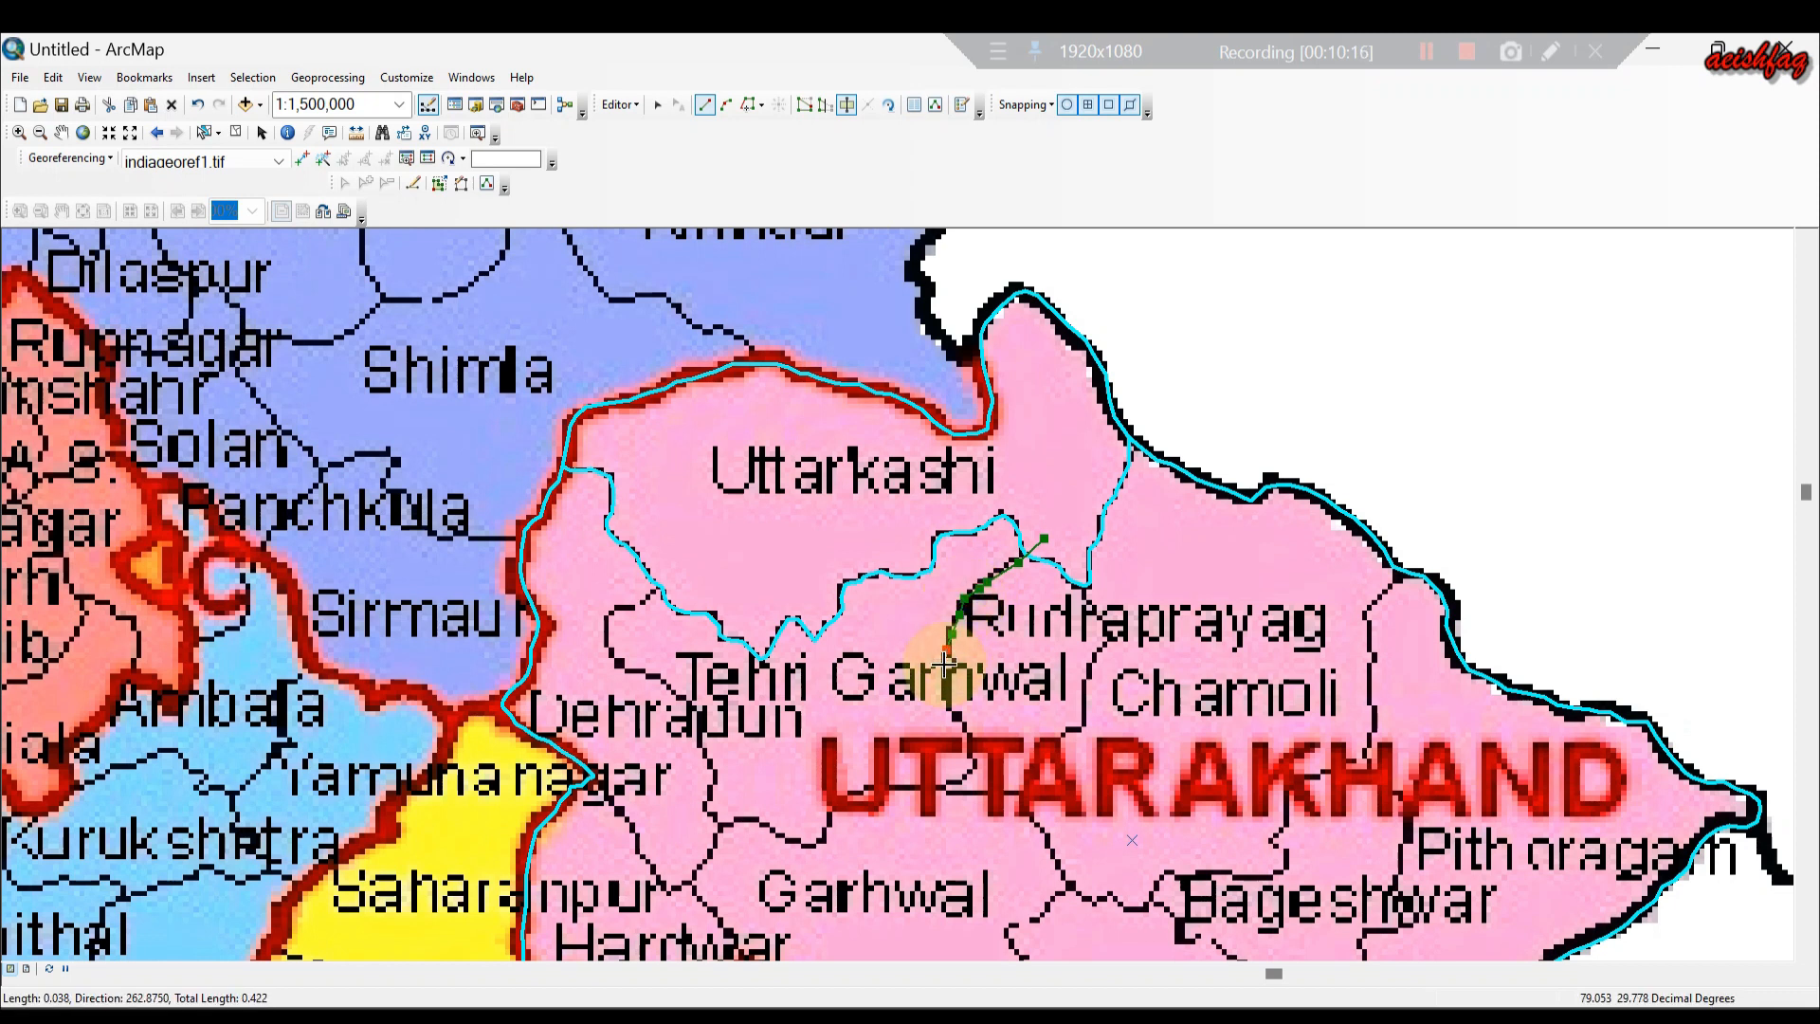
{"action": "left_click", "coordinate": [945, 672]}
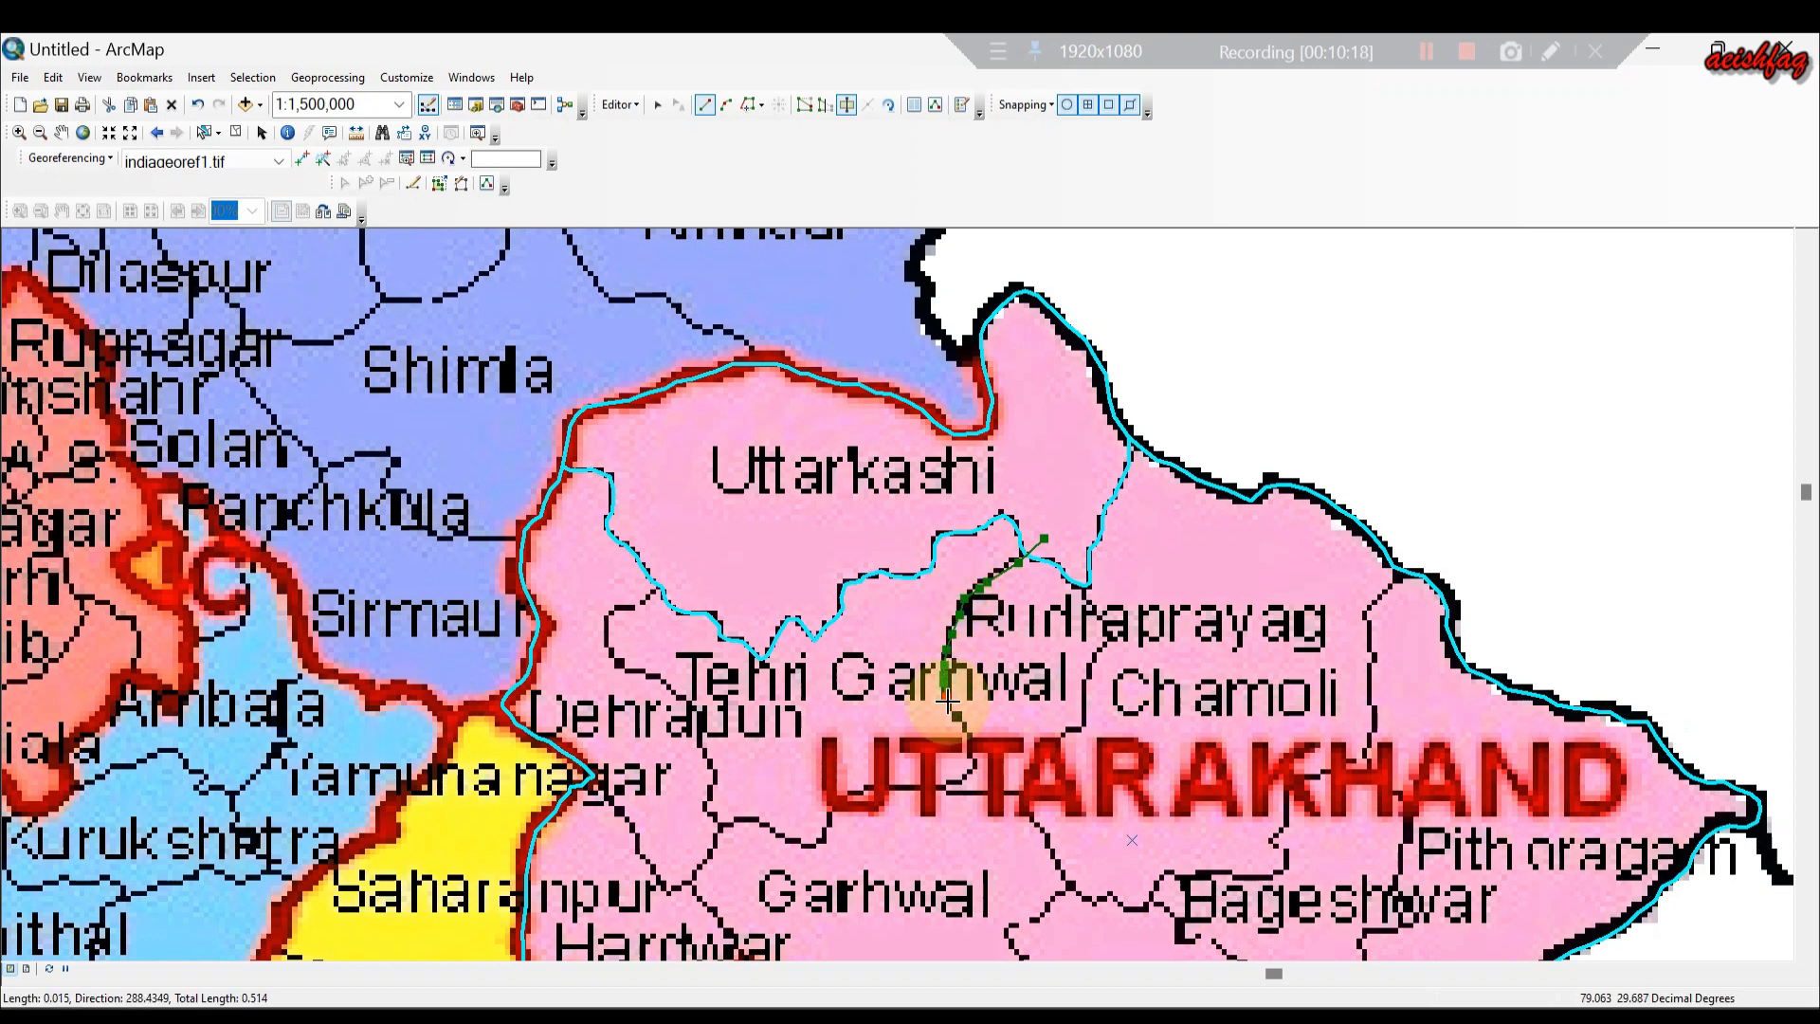
Trace the cut line south from the Garhwal label, past the Rudraprayag junction, to the bend within the UTTARAKHAND lettering.
{"action": "scroll", "coordinate": [948, 701], "scroll_direction": "up", "scroll_amount": 2}
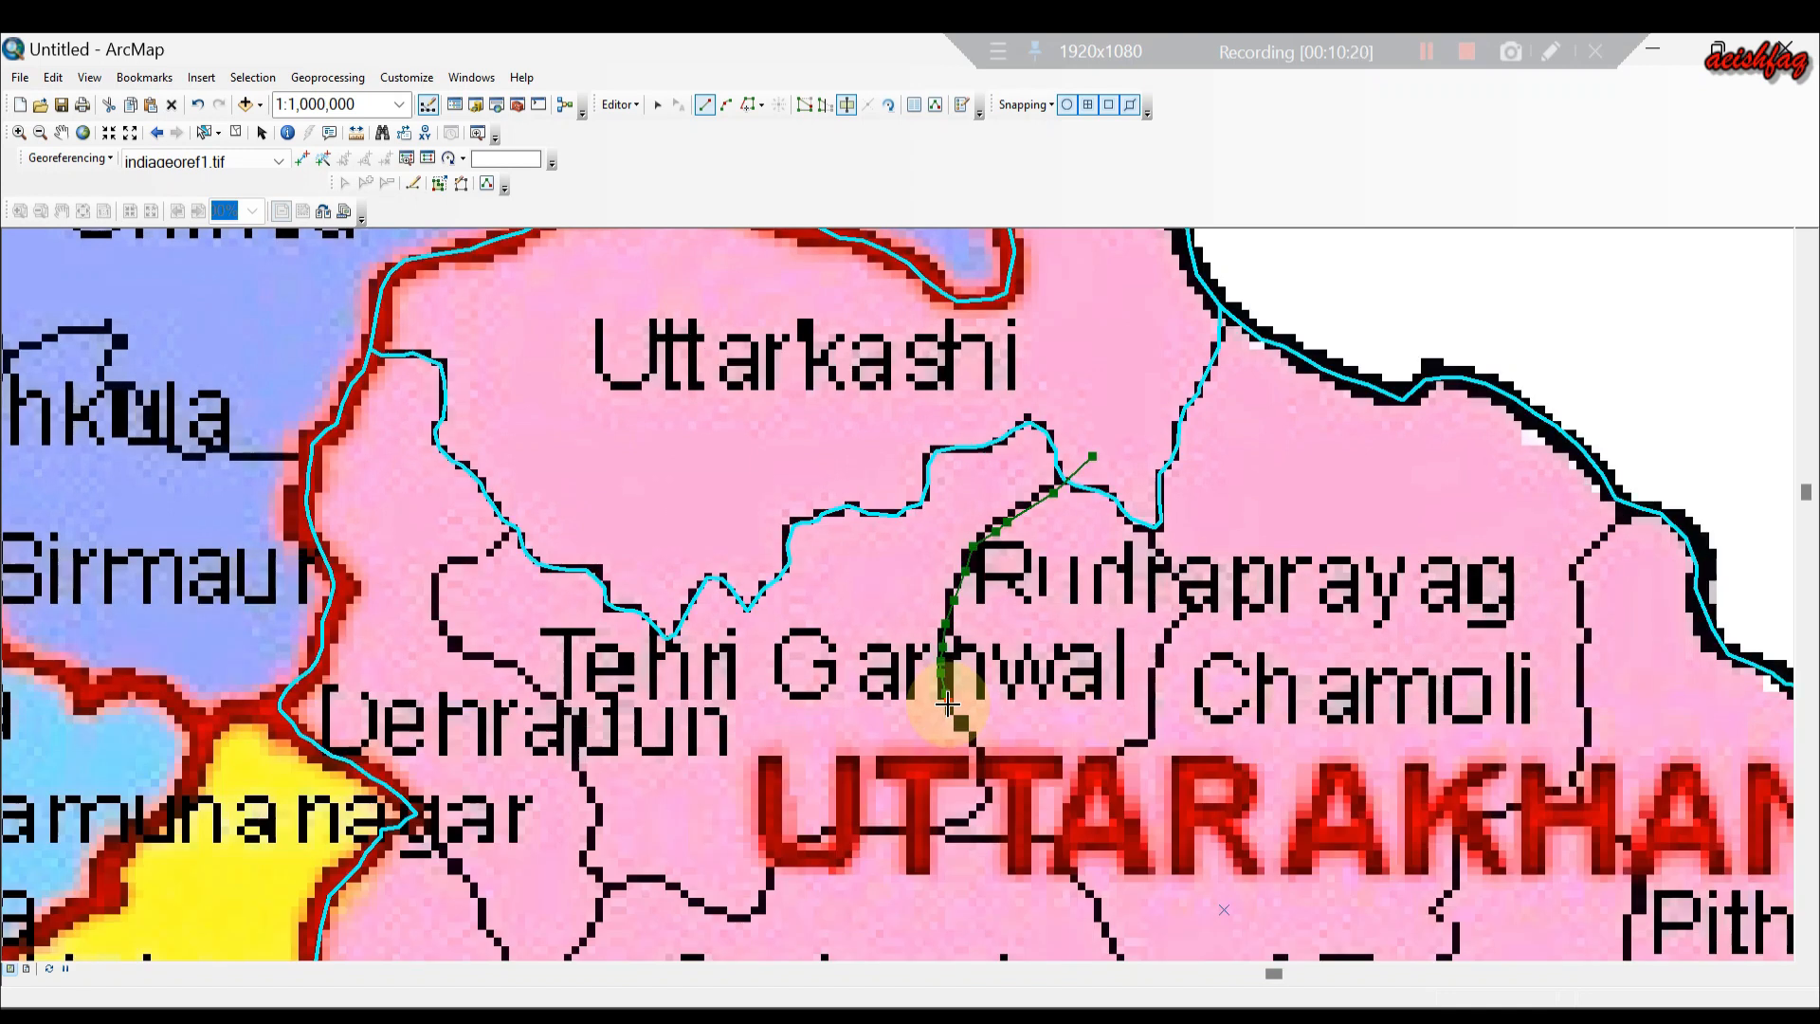
{"action": "left_click", "coordinate": [948, 692]}
{"action": "left_click", "coordinate": [958, 715]}
{"action": "left_click", "coordinate": [966, 733]}
{"action": "left_click", "coordinate": [980, 749]}
{"action": "left_click", "coordinate": [981, 771]}
{"action": "left_click", "coordinate": [987, 792]}
{"action": "left_click", "coordinate": [972, 819]}
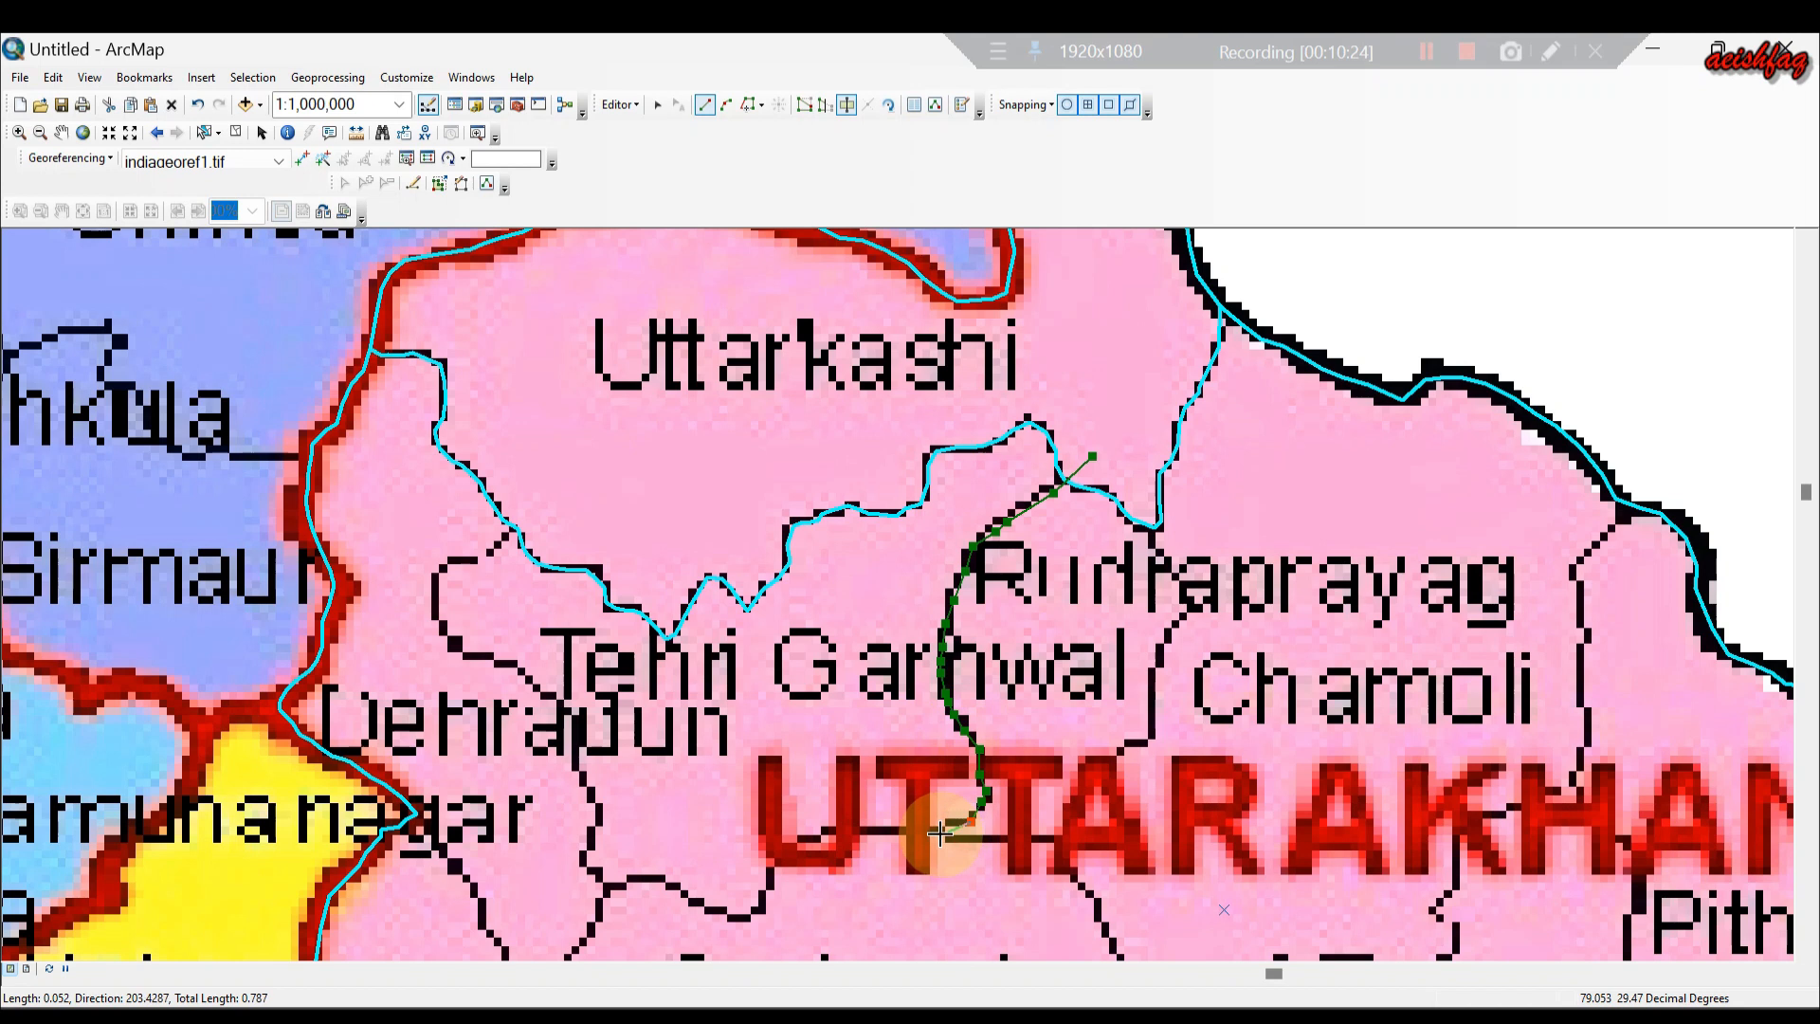
Trace the Tehri Garhwal–Garhwal boundary west through the UTTARAKHAND lettering to below its first letter.
{"action": "left_click", "coordinate": [938, 831]}
{"action": "left_click", "coordinate": [904, 830]}
{"action": "left_click", "coordinate": [882, 830]}
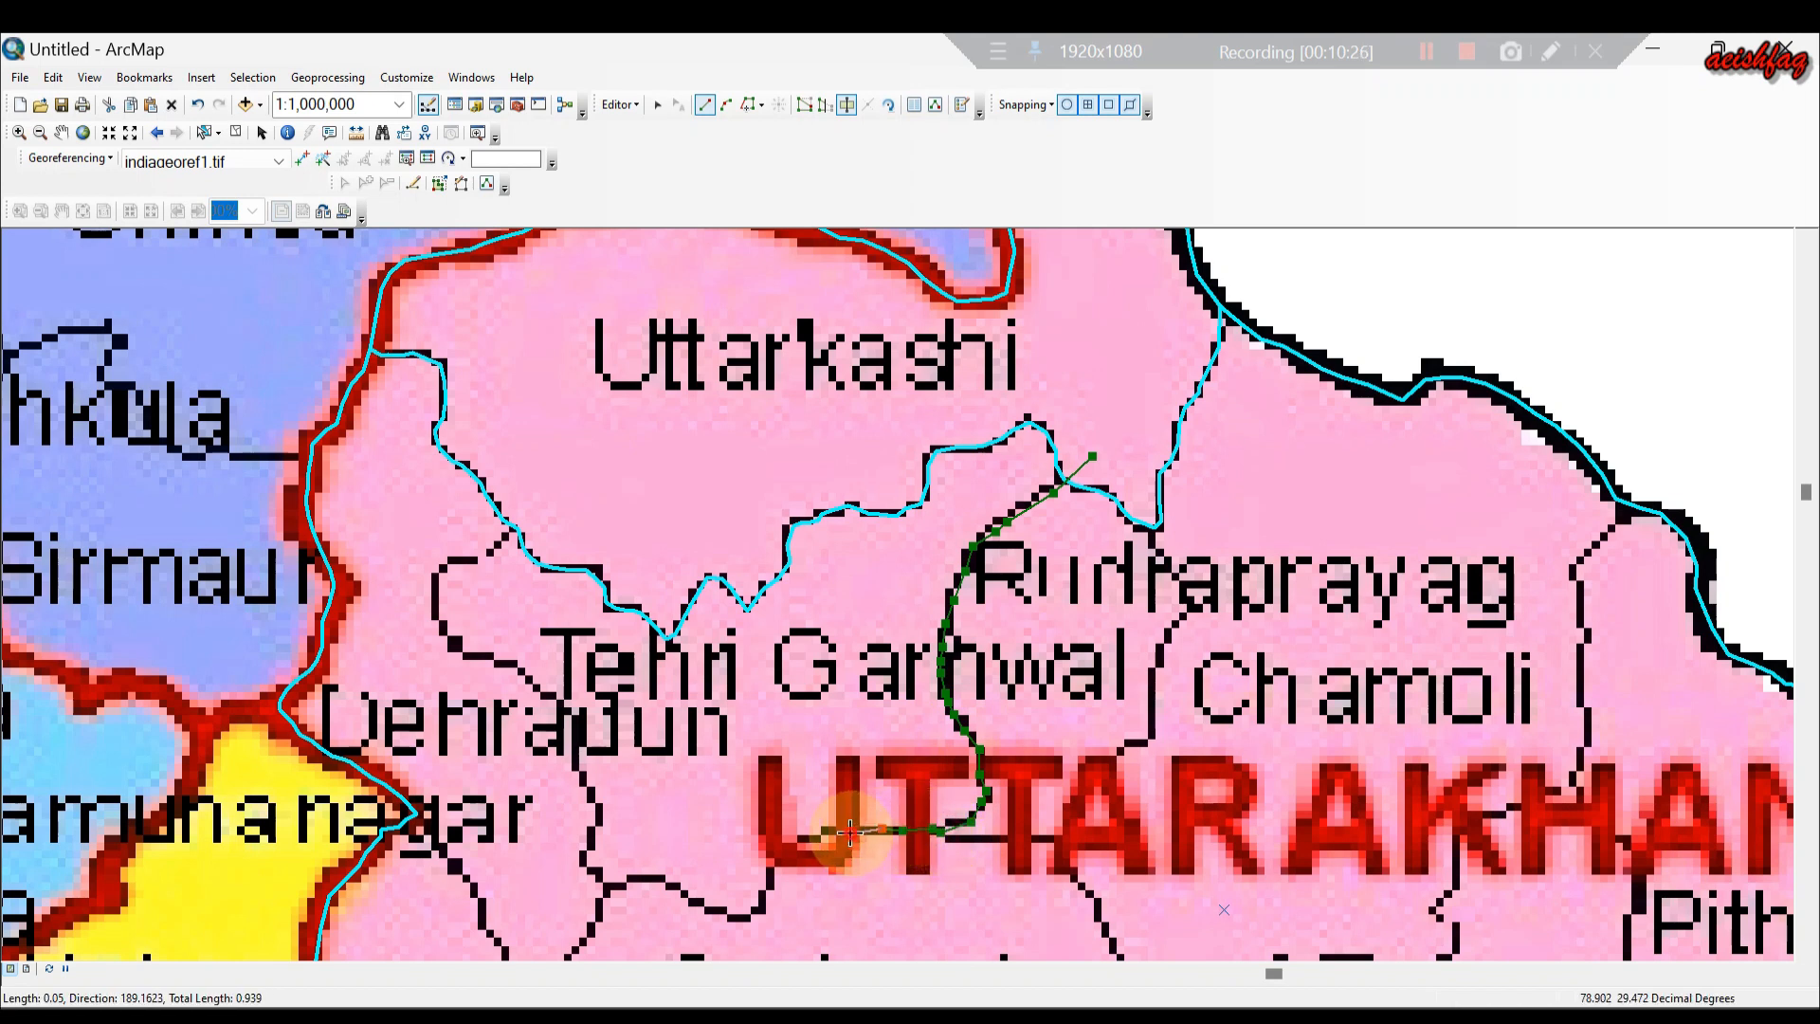
{"action": "left_click", "coordinate": [829, 832]}
{"action": "left_click", "coordinate": [802, 839]}
{"action": "left_click", "coordinate": [785, 851]}
{"action": "left_click", "coordinate": [770, 864]}
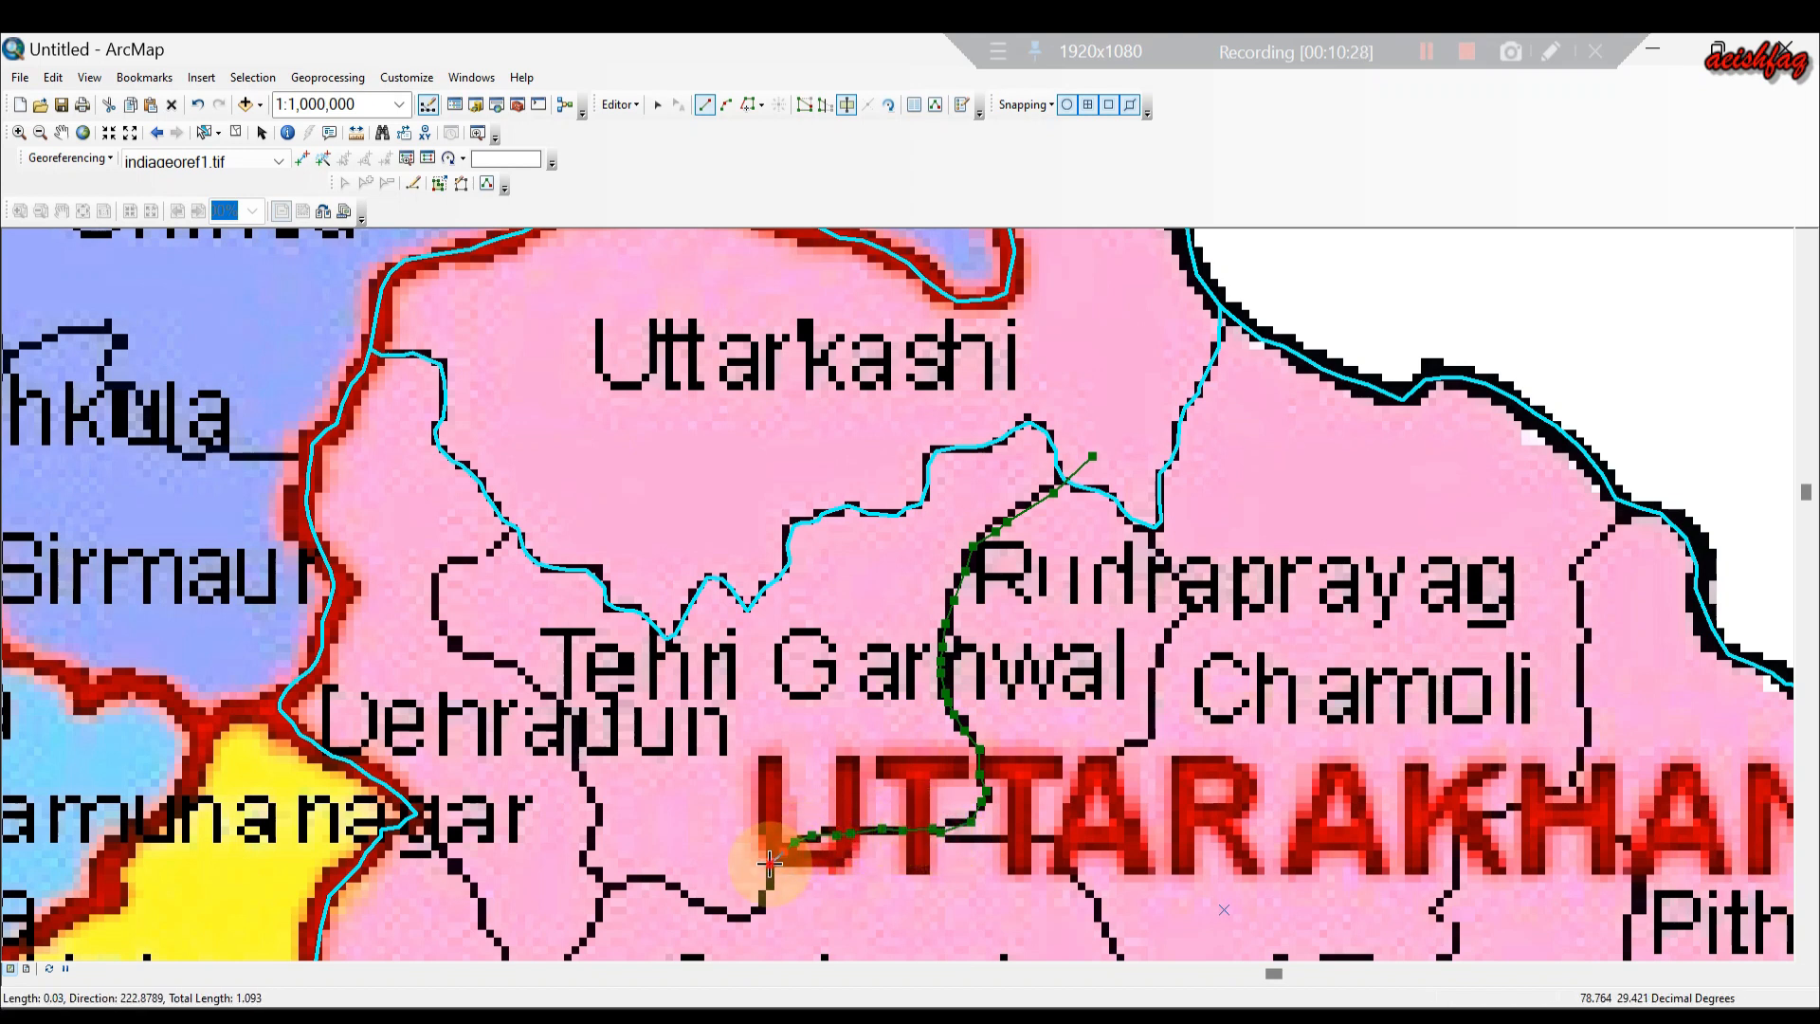
Trace the Tehri Garhwal–Garhwal boundary southwest and west to the junction with the Dehradun boundary.
{"action": "left_click", "coordinate": [756, 897]}
{"action": "left_click", "coordinate": [742, 914]}
{"action": "left_click", "coordinate": [724, 912]}
{"action": "left_click", "coordinate": [706, 910]}
{"action": "left_click", "coordinate": [684, 896]}
{"action": "left_click", "coordinate": [661, 881]}
{"action": "left_click", "coordinate": [632, 879]}
{"action": "left_click", "coordinate": [607, 883]}
{"action": "left_click", "coordinate": [595, 874]}
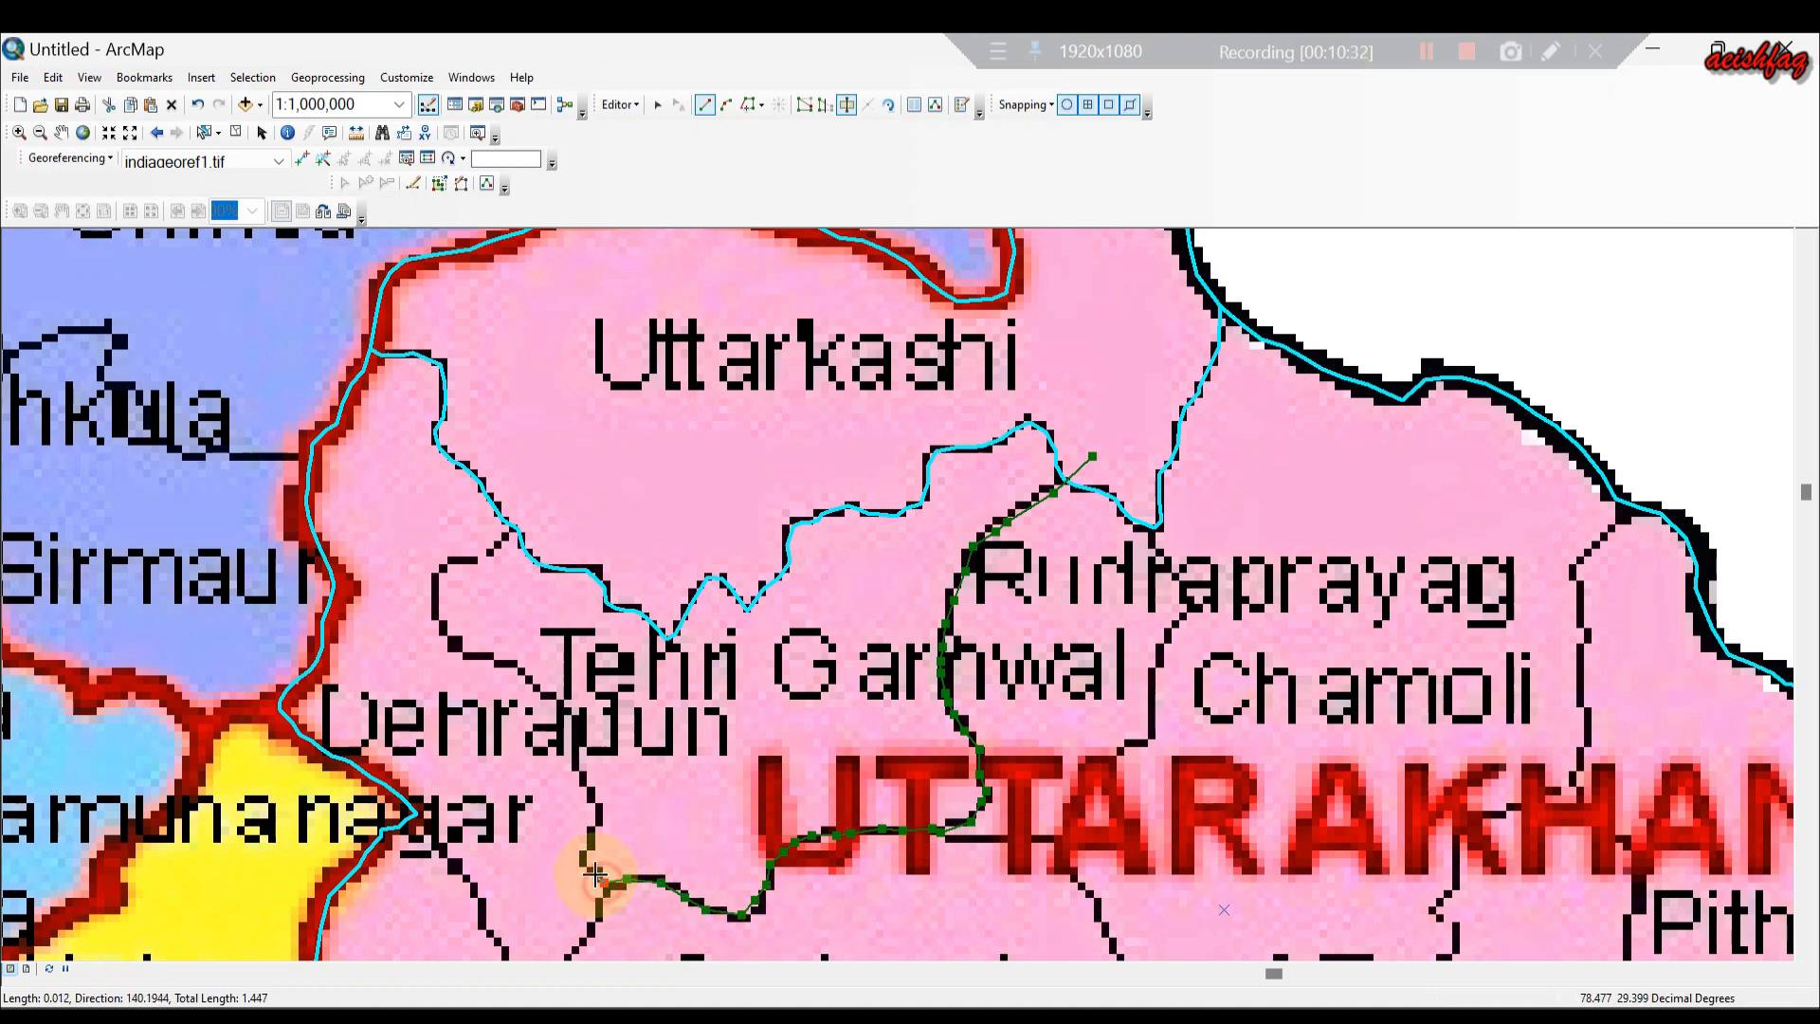
Trace the Tehri Garhwal–Dehradun boundary north from the Garhwal junction to the start of the Tehri label.
{"action": "left_click", "coordinate": [583, 859]}
{"action": "left_click", "coordinate": [593, 832]}
{"action": "left_click", "coordinate": [599, 814]}
{"action": "left_click", "coordinate": [594, 790]}
{"action": "left_click", "coordinate": [580, 759]}
{"action": "left_click", "coordinate": [573, 740]}
{"action": "left_click", "coordinate": [566, 718]}
{"action": "left_click", "coordinate": [547, 696]}
{"action": "left_click", "coordinate": [529, 680]}
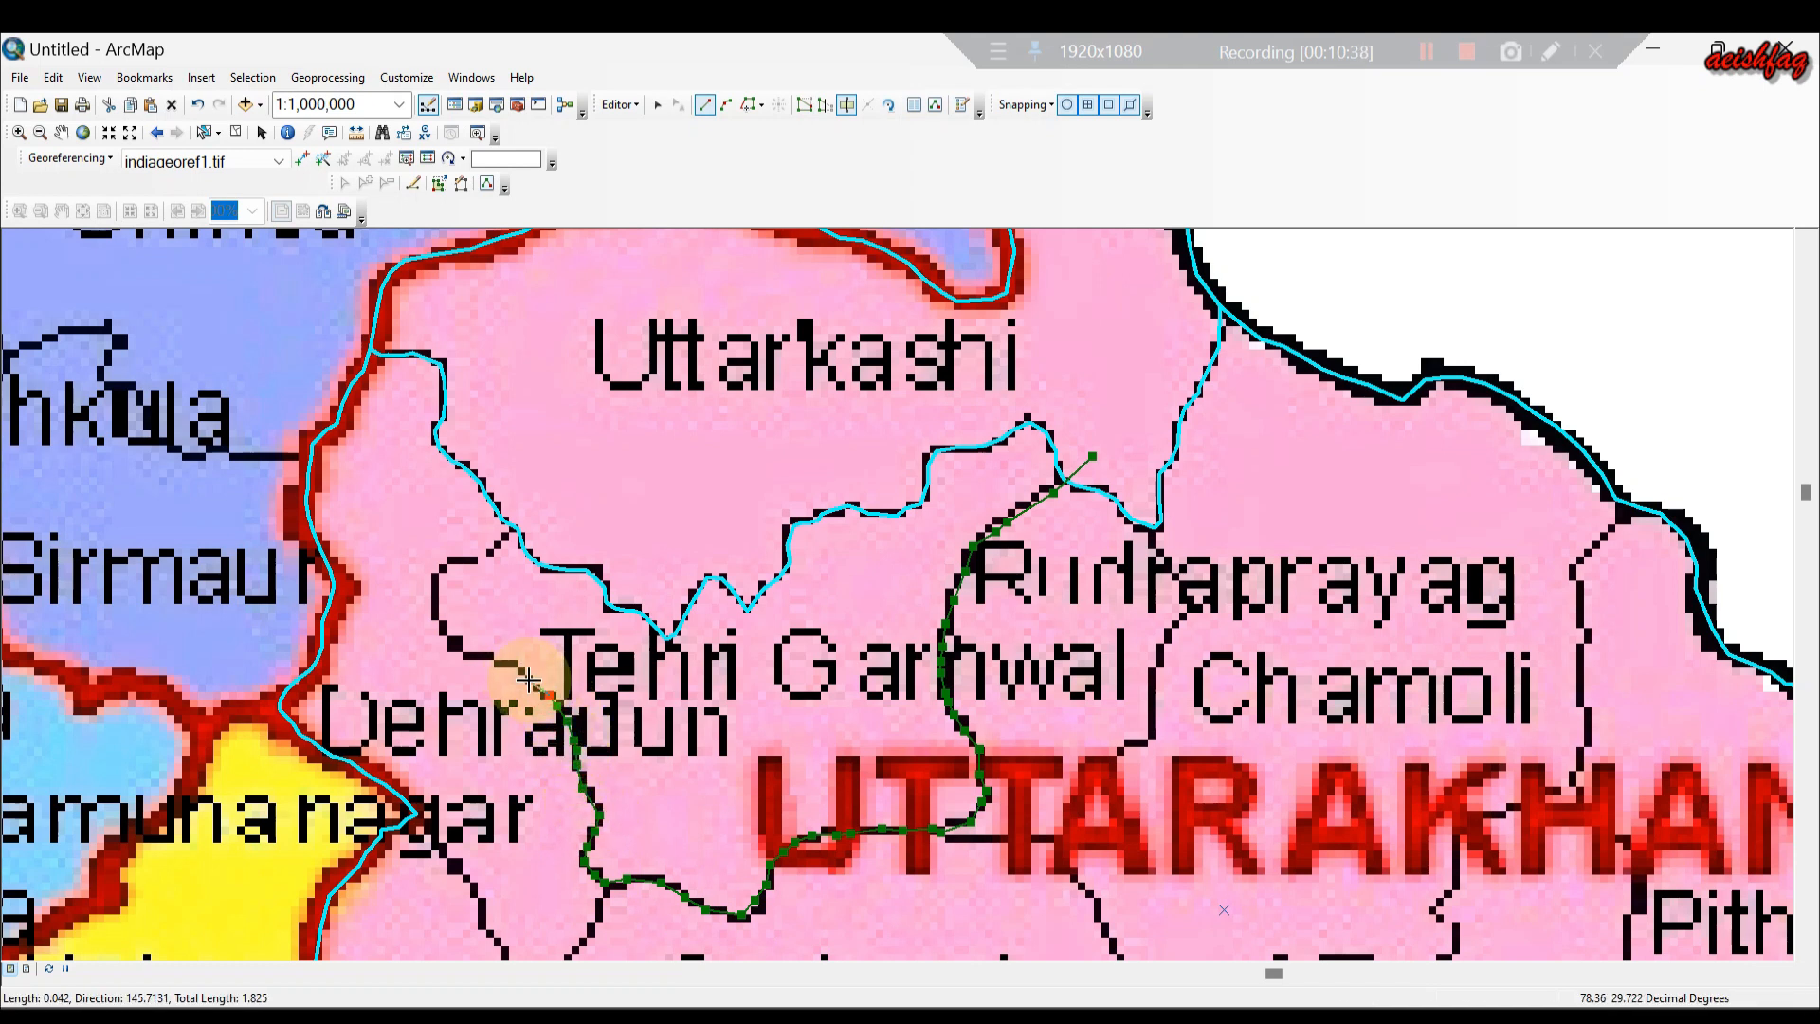
Trace the Dehradun boundary northwest and back up past the Uttarkashi border, and finish the sketch to split off Tehri Garhwal district.
{"action": "left_click", "coordinate": [494, 663]}
{"action": "left_click", "coordinate": [469, 650]}
{"action": "left_click", "coordinate": [443, 637]}
{"action": "left_click", "coordinate": [437, 618]}
{"action": "left_click", "coordinate": [433, 590]}
{"action": "left_click", "coordinate": [456, 563]}
{"action": "left_click", "coordinate": [488, 552]}
{"action": "left_click", "coordinate": [504, 538]}
{"action": "left_click", "coordinate": [519, 526]}
{"action": "left_click", "coordinate": [536, 515]}
{"action": "right_click", "coordinate": [537, 514]}
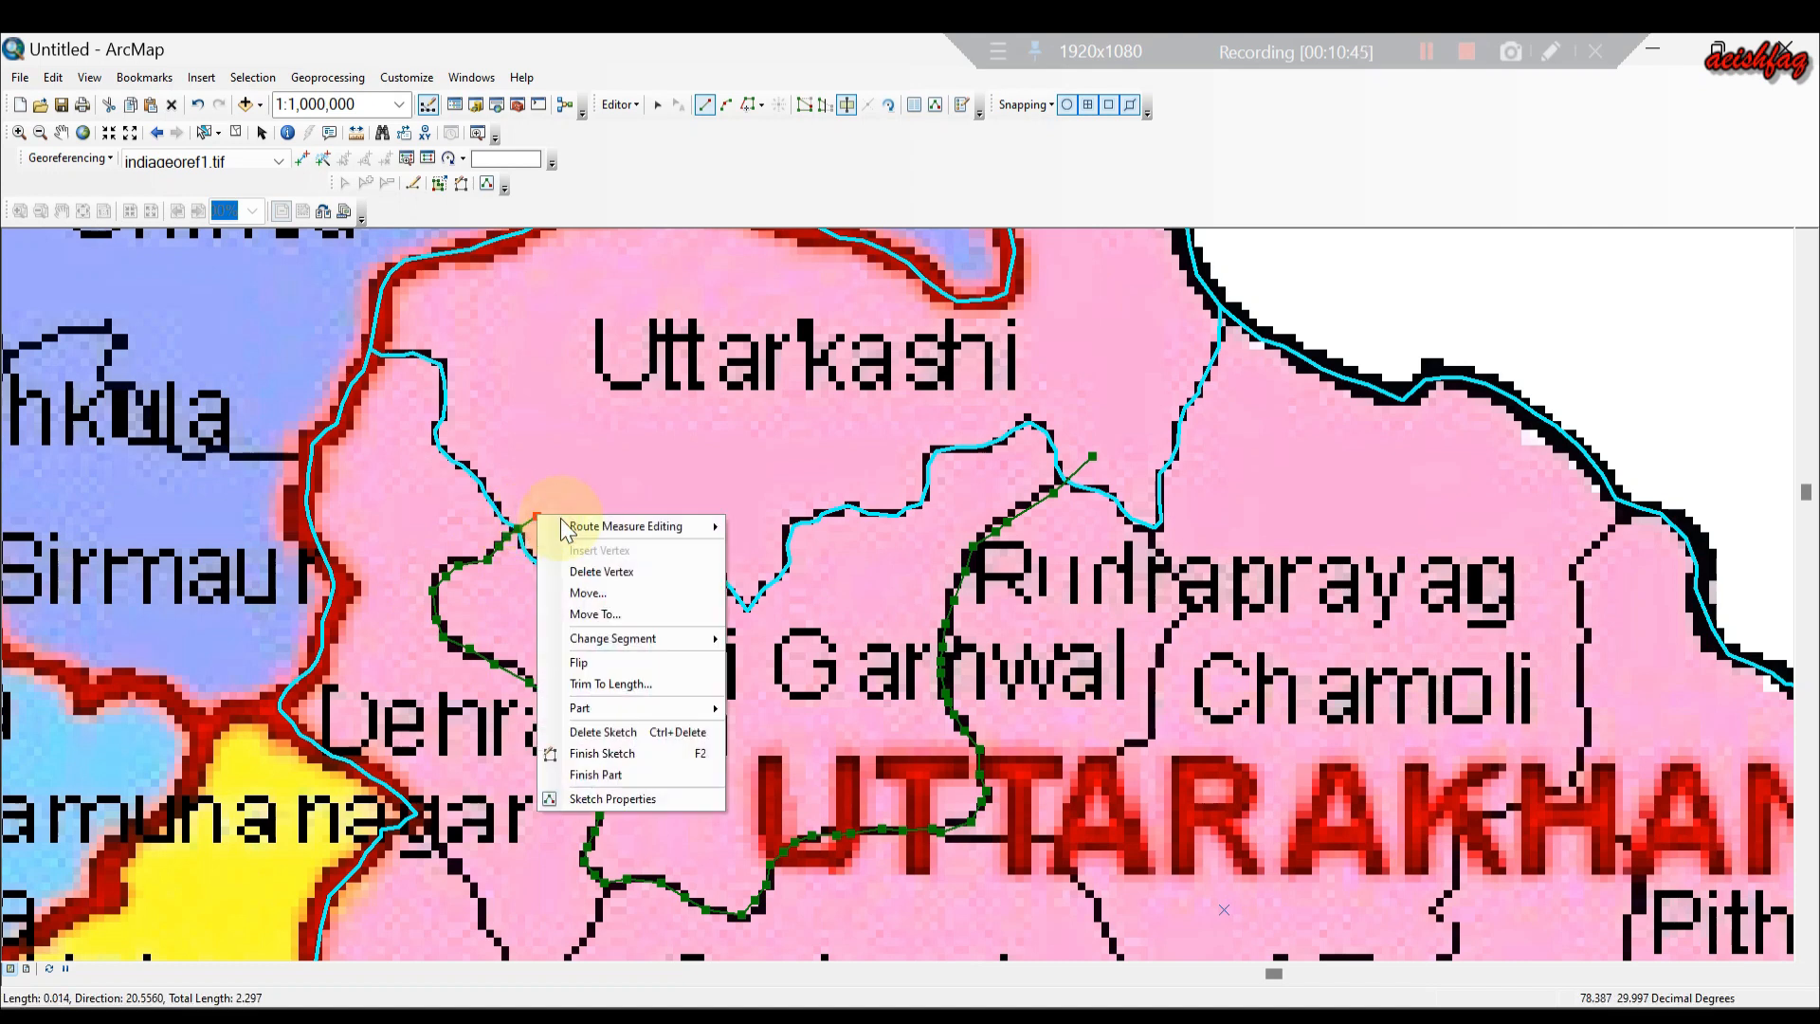
{"action": "left_click", "coordinate": [643, 772]}
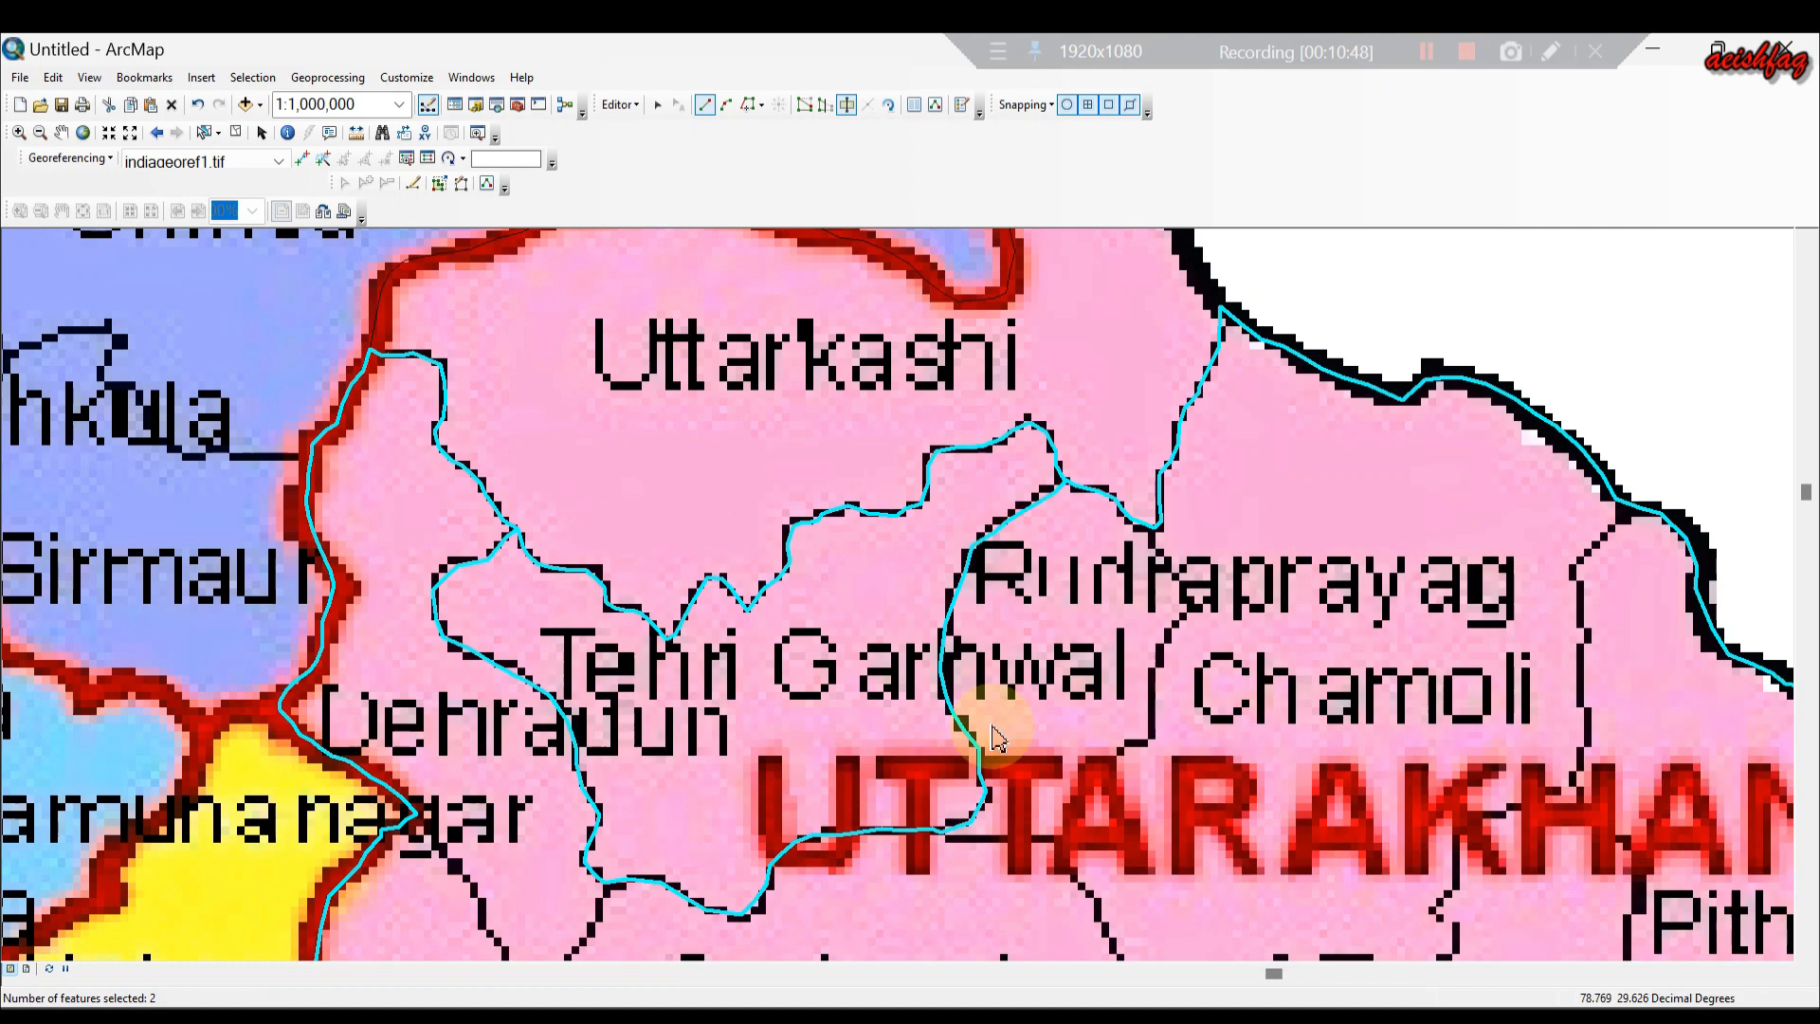
{"action": "left_click", "coordinate": [1425, 53]}
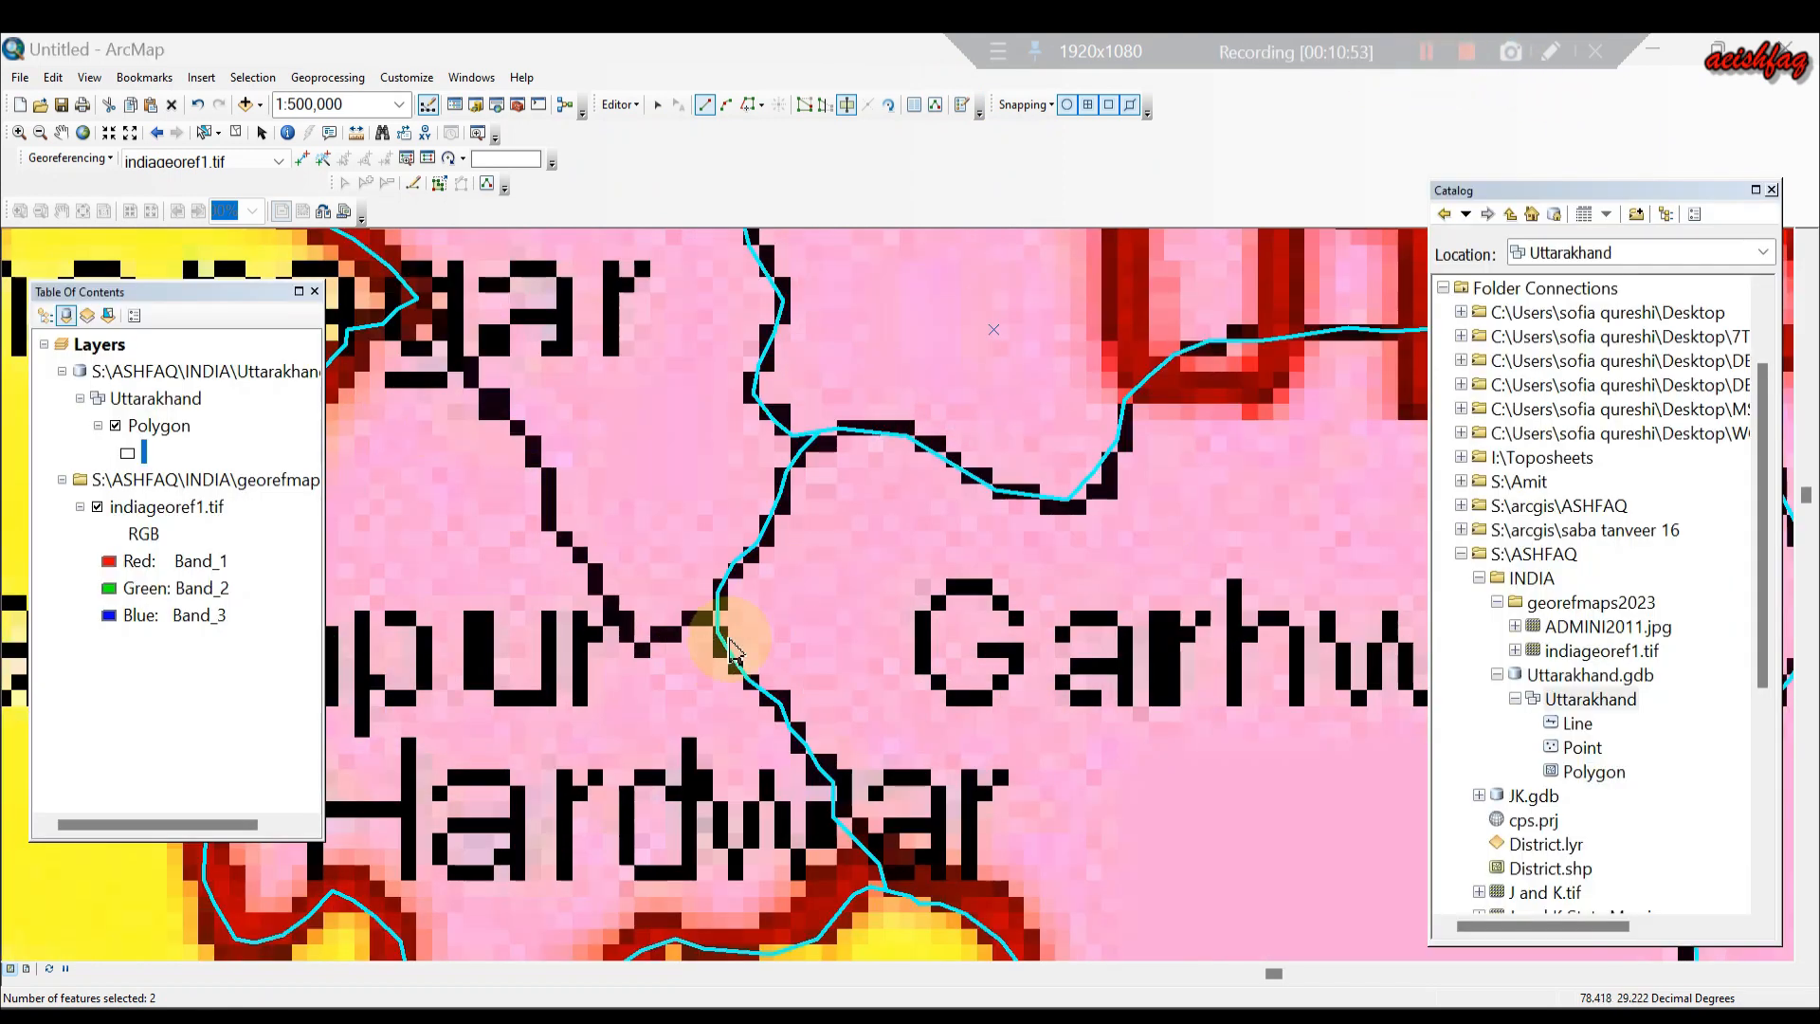
Start a cut line just inside Garhwal and trace the Dehradun–Hardwar boundary west to its low point and up to the northwest.
{"action": "left_click", "coordinate": [749, 609]}
{"action": "left_click", "coordinate": [716, 616]}
{"action": "left_click", "coordinate": [687, 621]}
{"action": "left_click", "coordinate": [674, 636]}
{"action": "left_click", "coordinate": [649, 643]}
{"action": "left_click", "coordinate": [632, 631]}
{"action": "left_click", "coordinate": [616, 616]}
{"action": "left_click", "coordinate": [595, 579]}
{"action": "left_click", "coordinate": [579, 552]}
Trace the Dehradun–Hardwar boundary northwest to the dark corner below the Yamunanagar label.
{"action": "left_click", "coordinate": [564, 539]}
{"action": "left_click", "coordinate": [558, 530]}
{"action": "left_click", "coordinate": [551, 512]}
{"action": "left_click", "coordinate": [551, 490]}
{"action": "left_click", "coordinate": [543, 470]}
{"action": "left_click", "coordinate": [534, 451]}
{"action": "left_click", "coordinate": [518, 436]}
{"action": "left_click", "coordinate": [497, 414]}
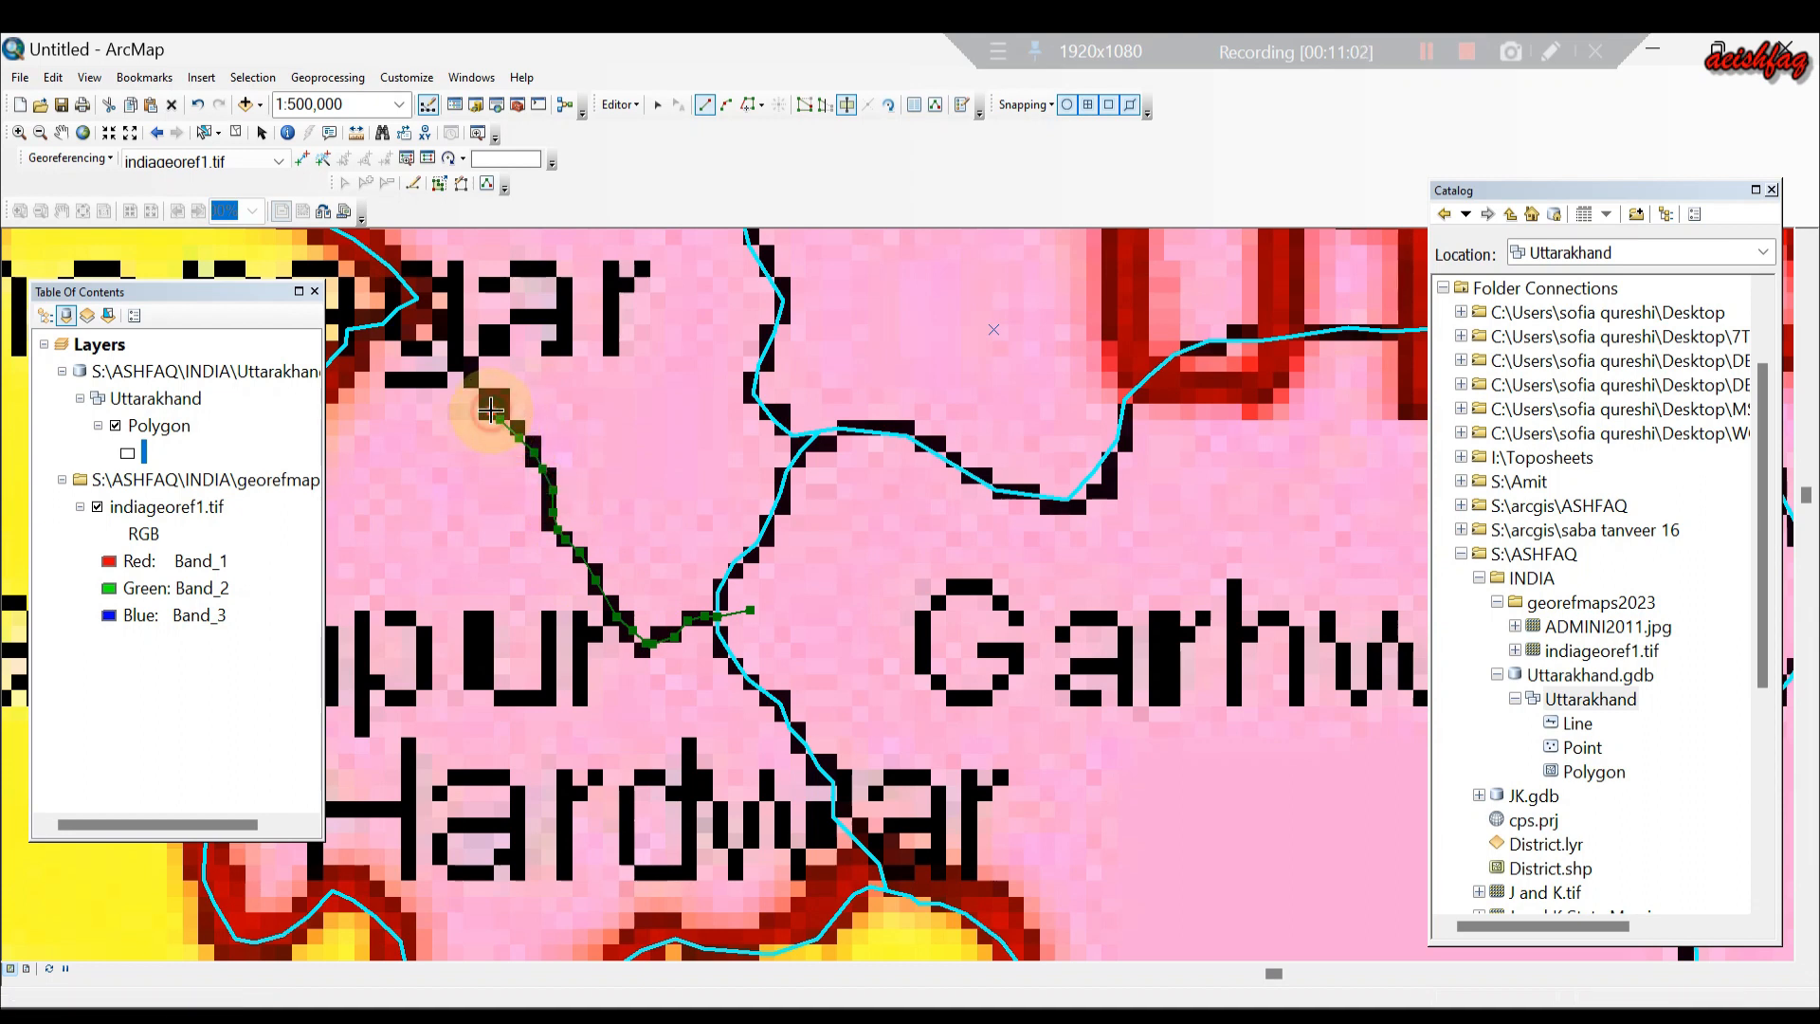
Trace the Dehradun–Hardwar boundary past the western state border and finish the sketch to separate the two districts.
{"action": "key", "text": "Up"}
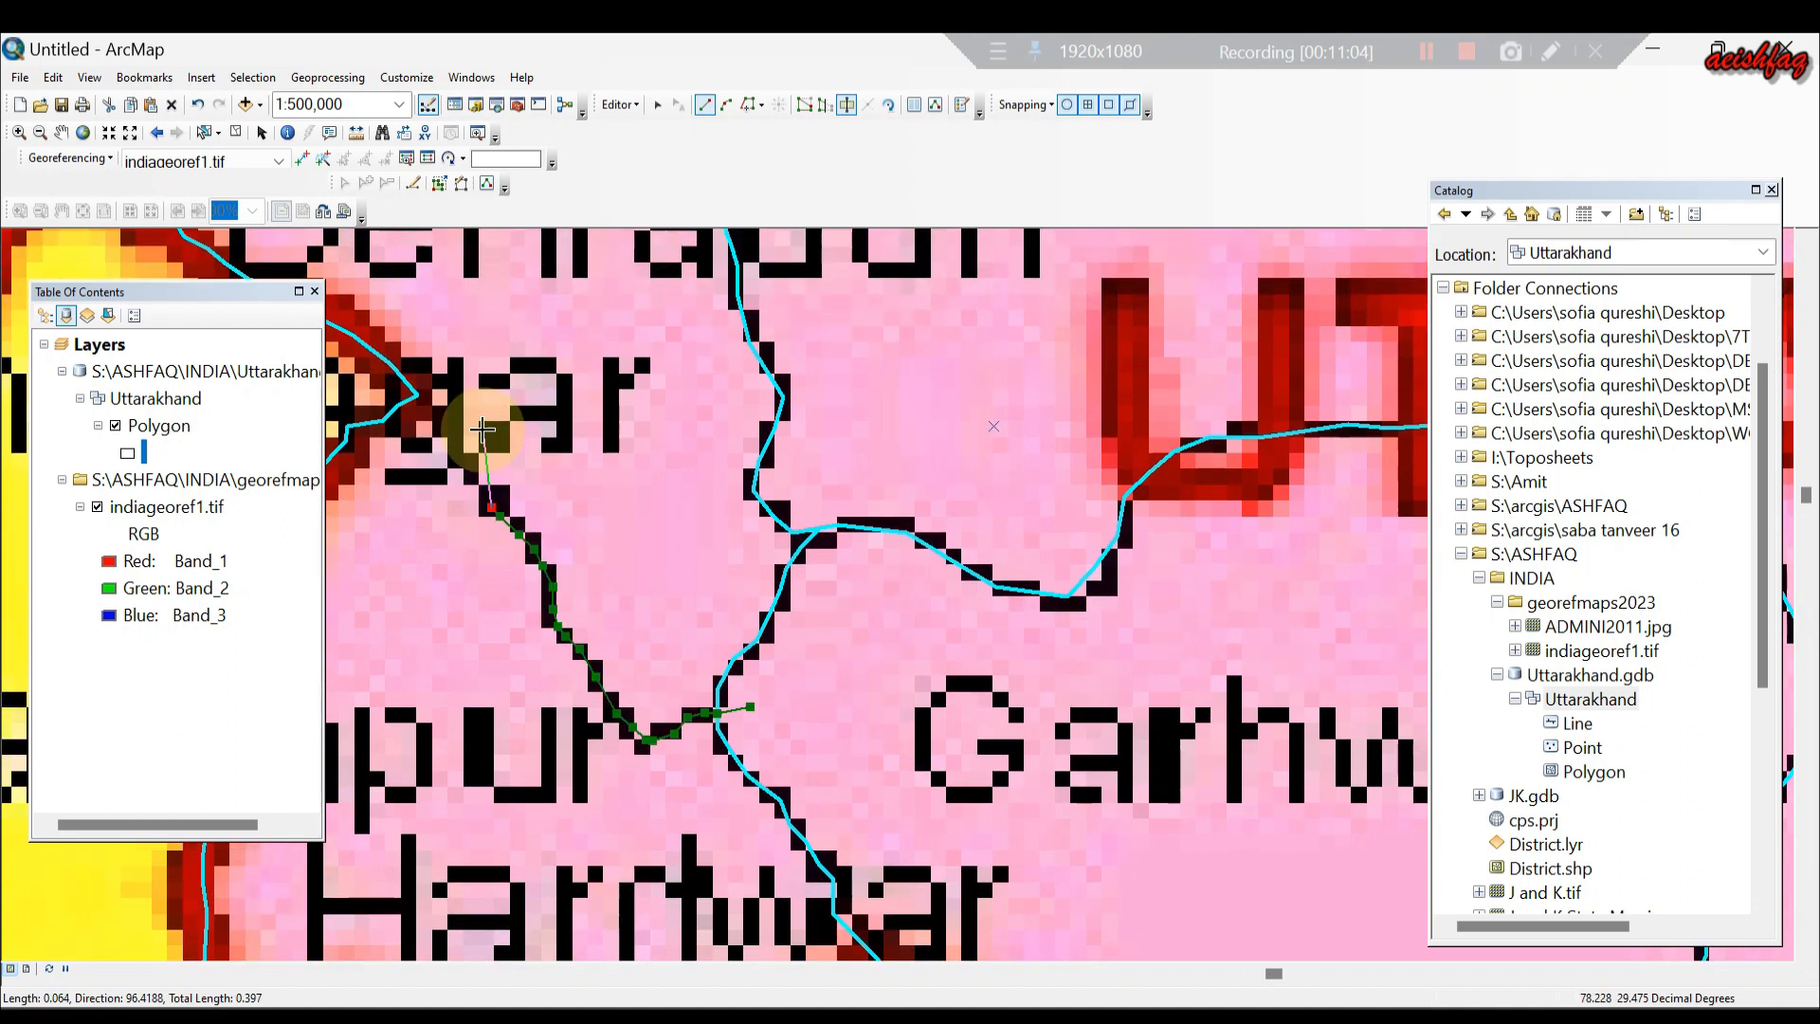
{"action": "key", "text": "Left"}
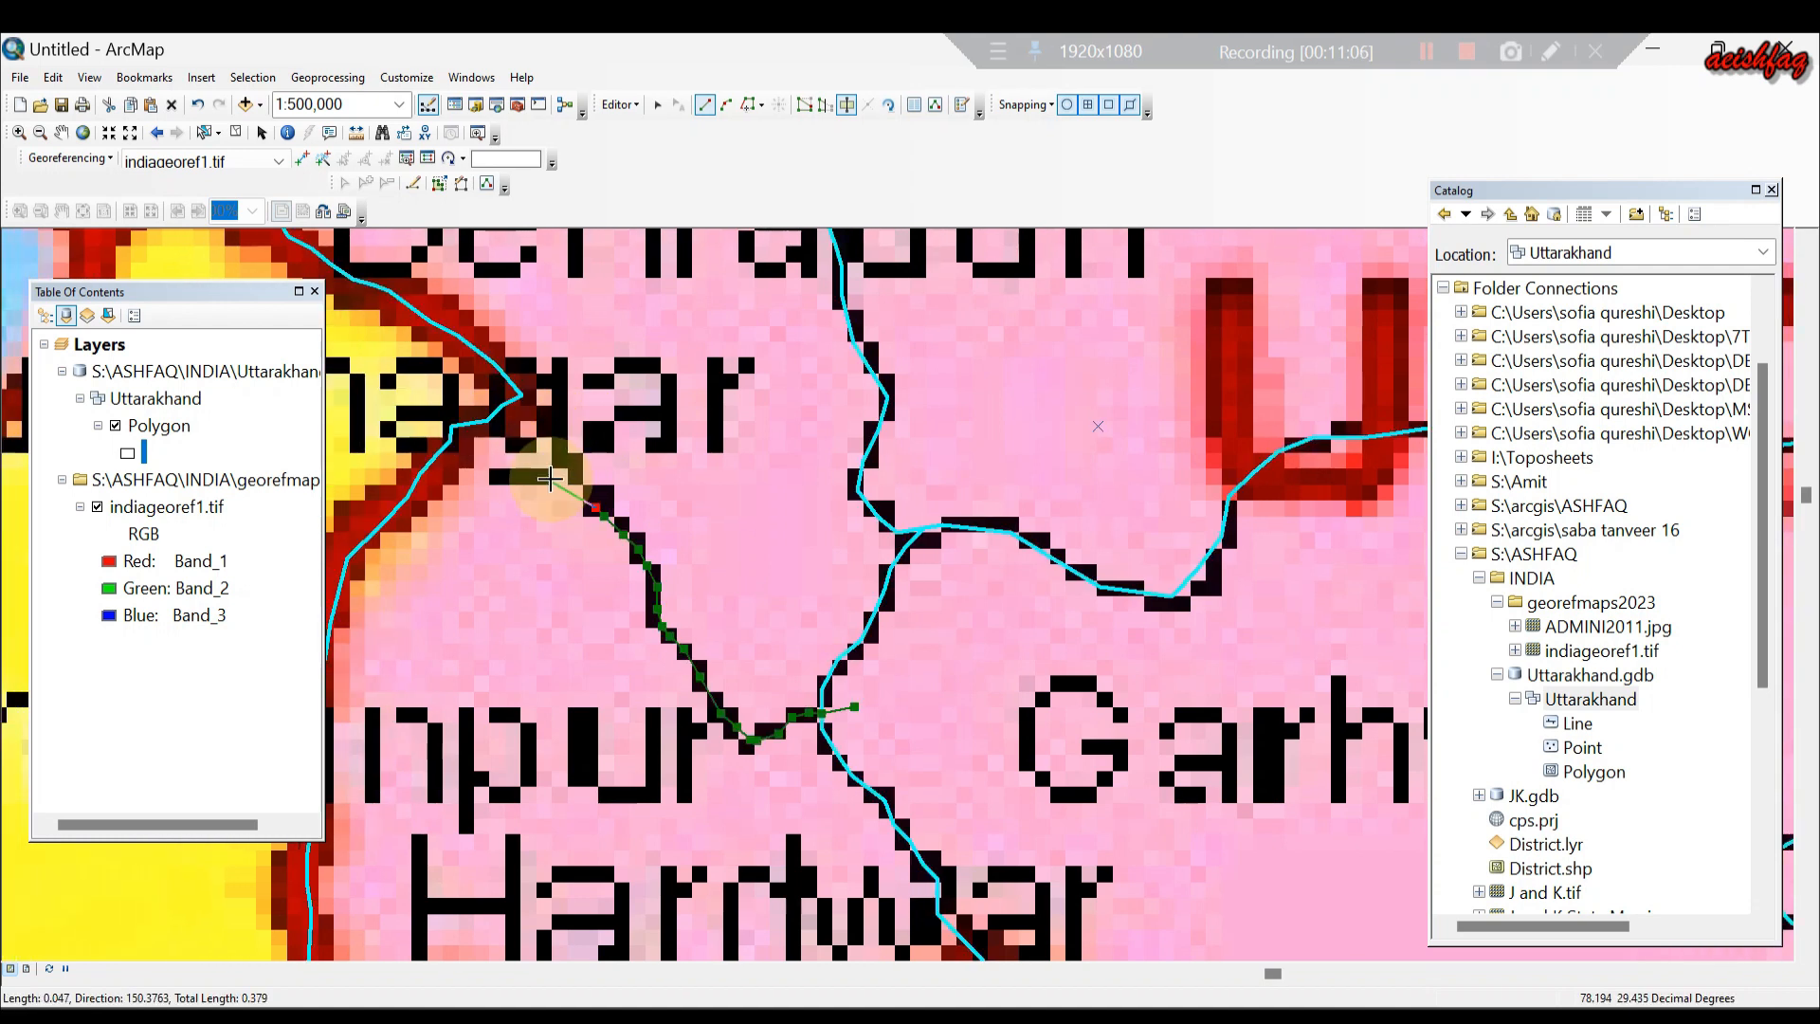
{"action": "left_click", "coordinate": [583, 490]}
{"action": "left_click", "coordinate": [571, 475]}
{"action": "left_click", "coordinate": [558, 462]}
{"action": "left_click", "coordinate": [545, 449]}
{"action": "left_click", "coordinate": [527, 425]}
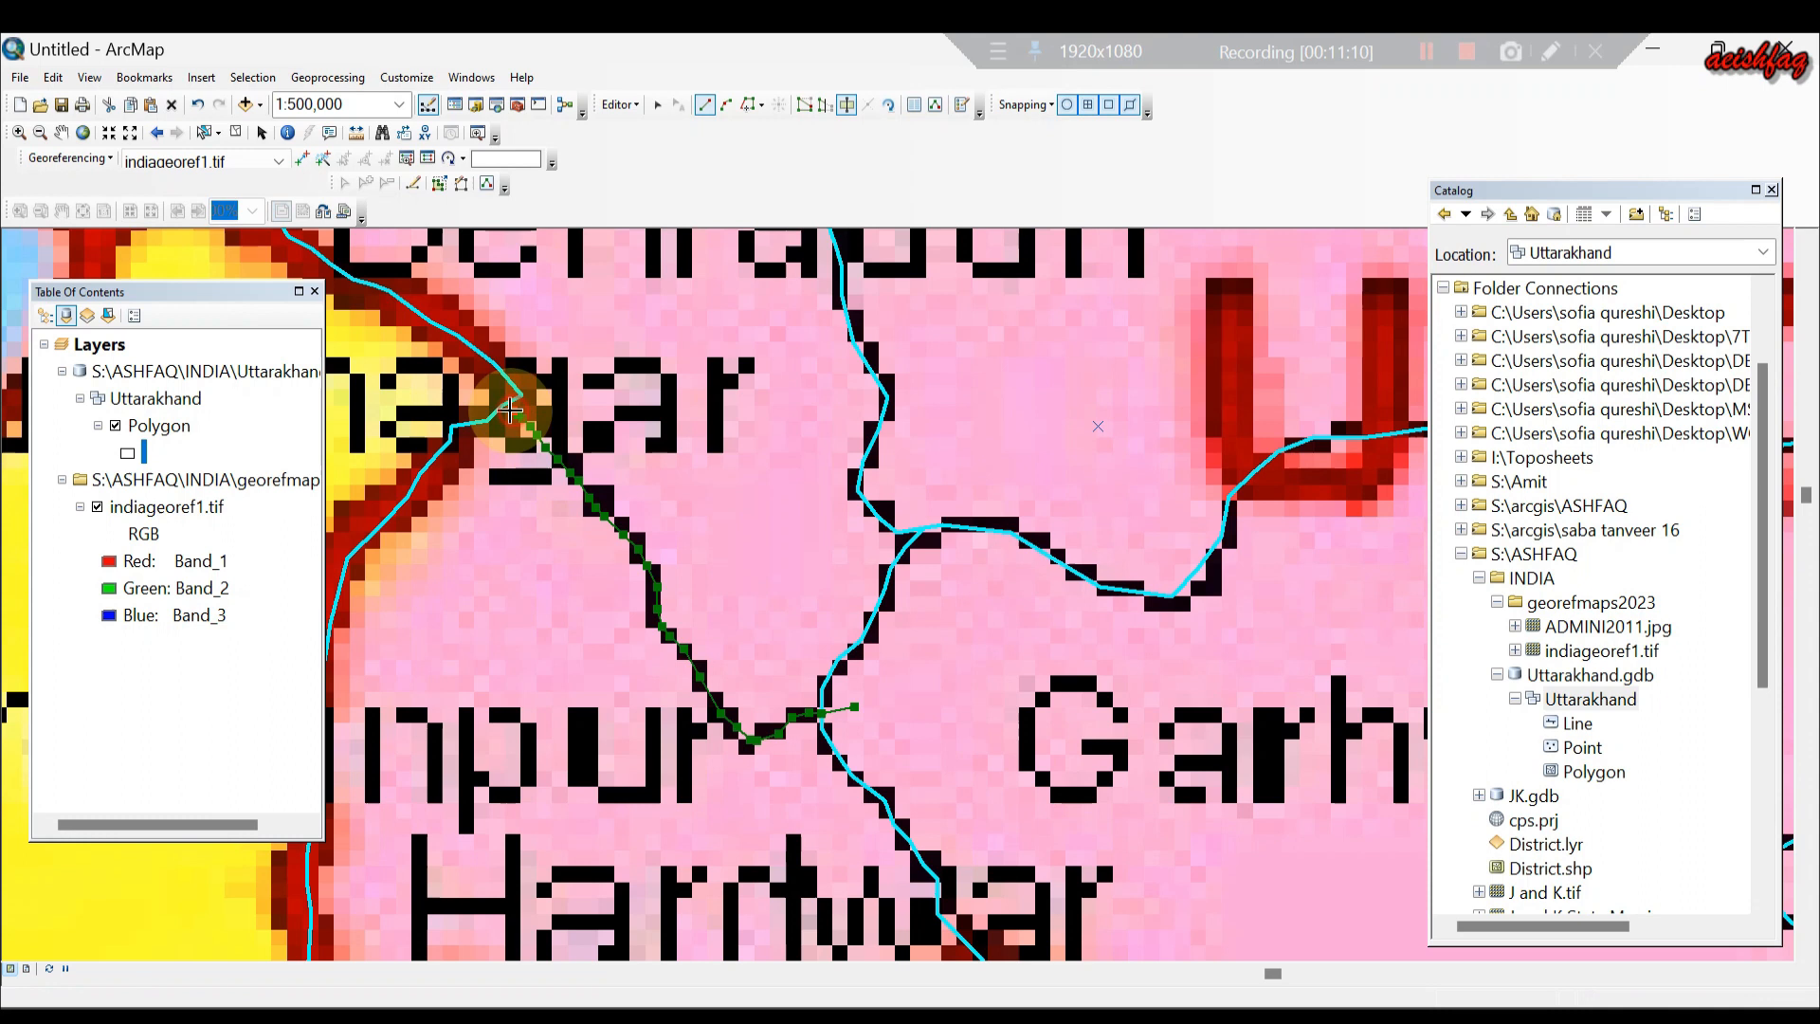
{"action": "left_click", "coordinate": [505, 409]}
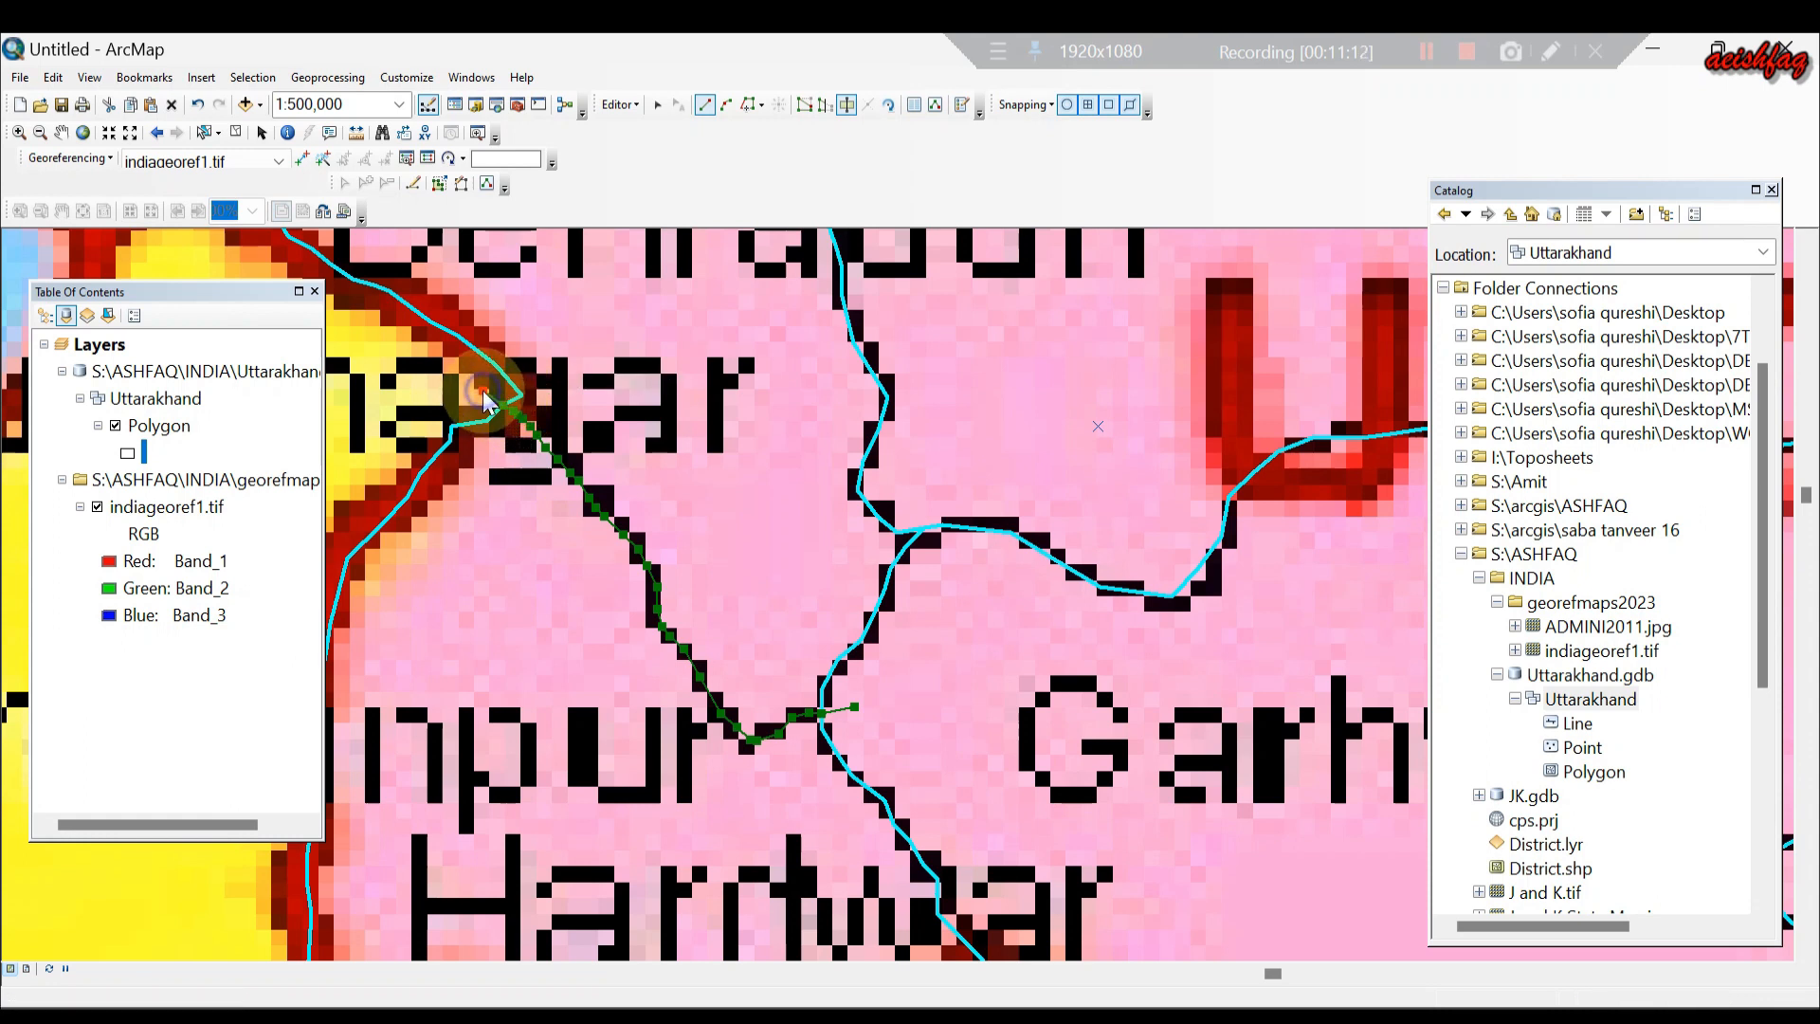
{"action": "right_click", "coordinate": [484, 393]}
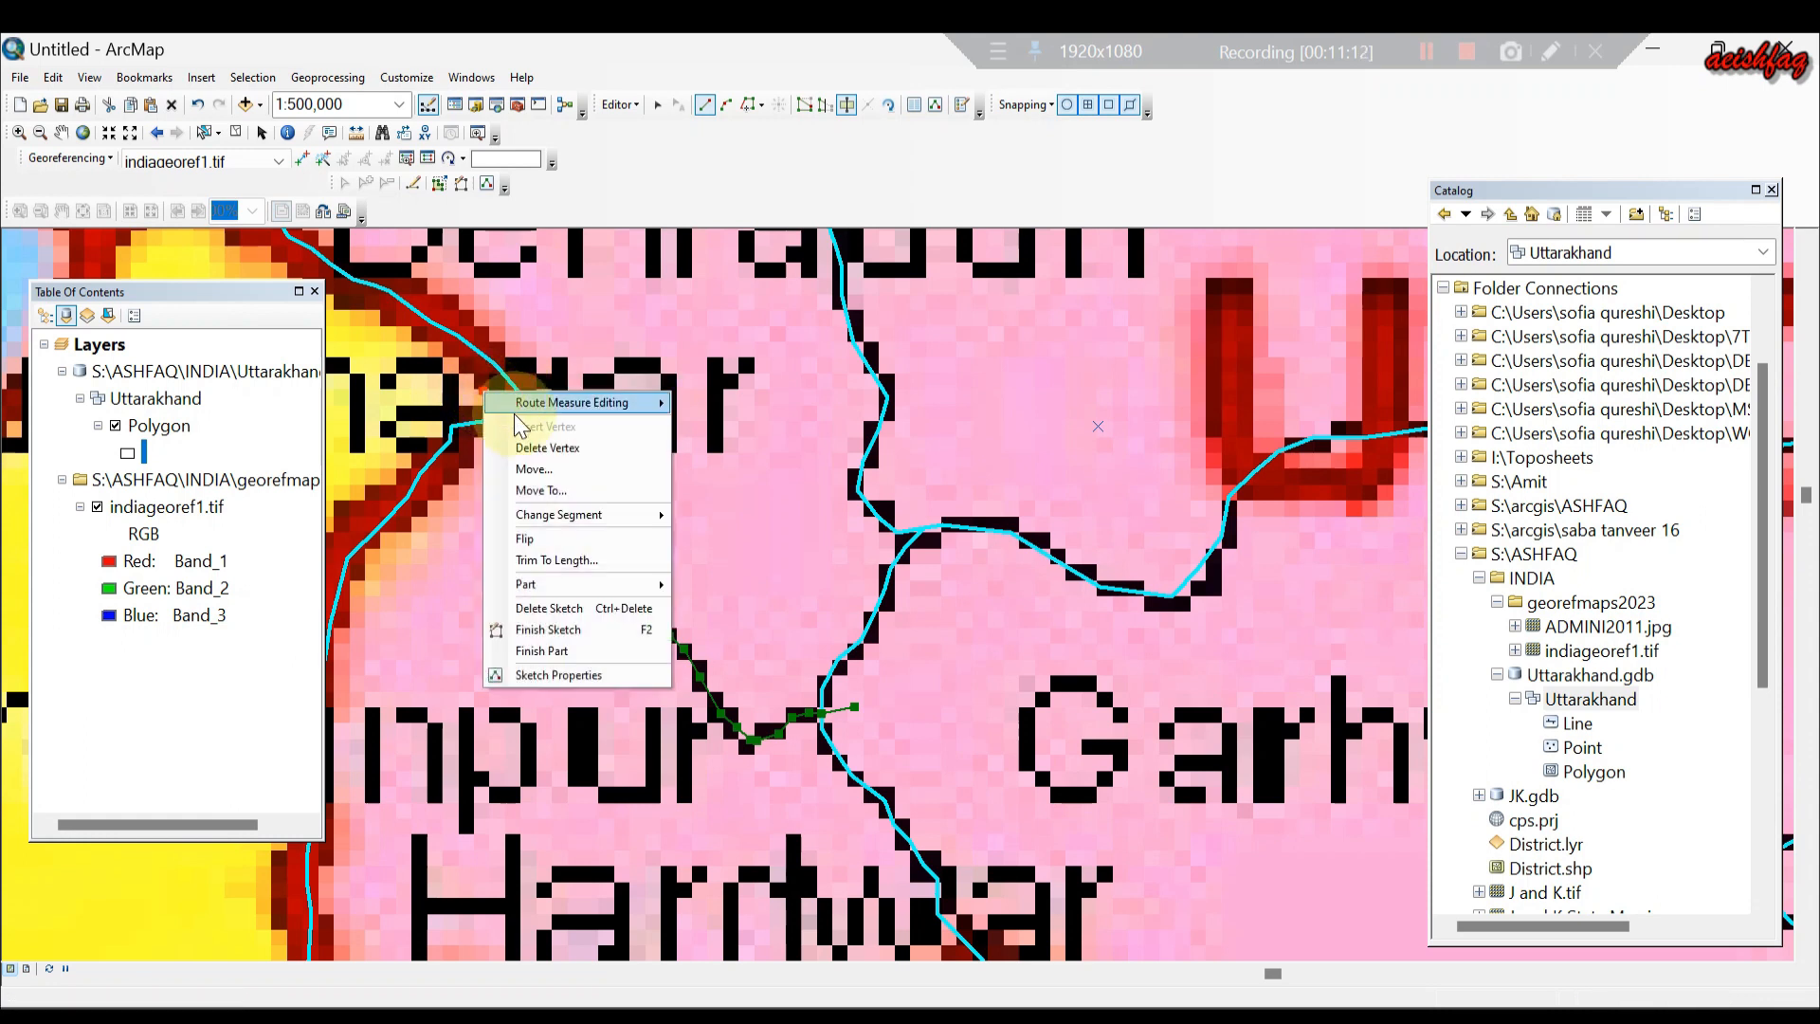
{"action": "left_click", "coordinate": [580, 630]}
Hide the indiageoref1.tif layer so that only the district polygons are displayed for all of Uttarakhand.
{"action": "scroll", "coordinate": [731, 588], "scroll_direction": "down", "scroll_amount": 2}
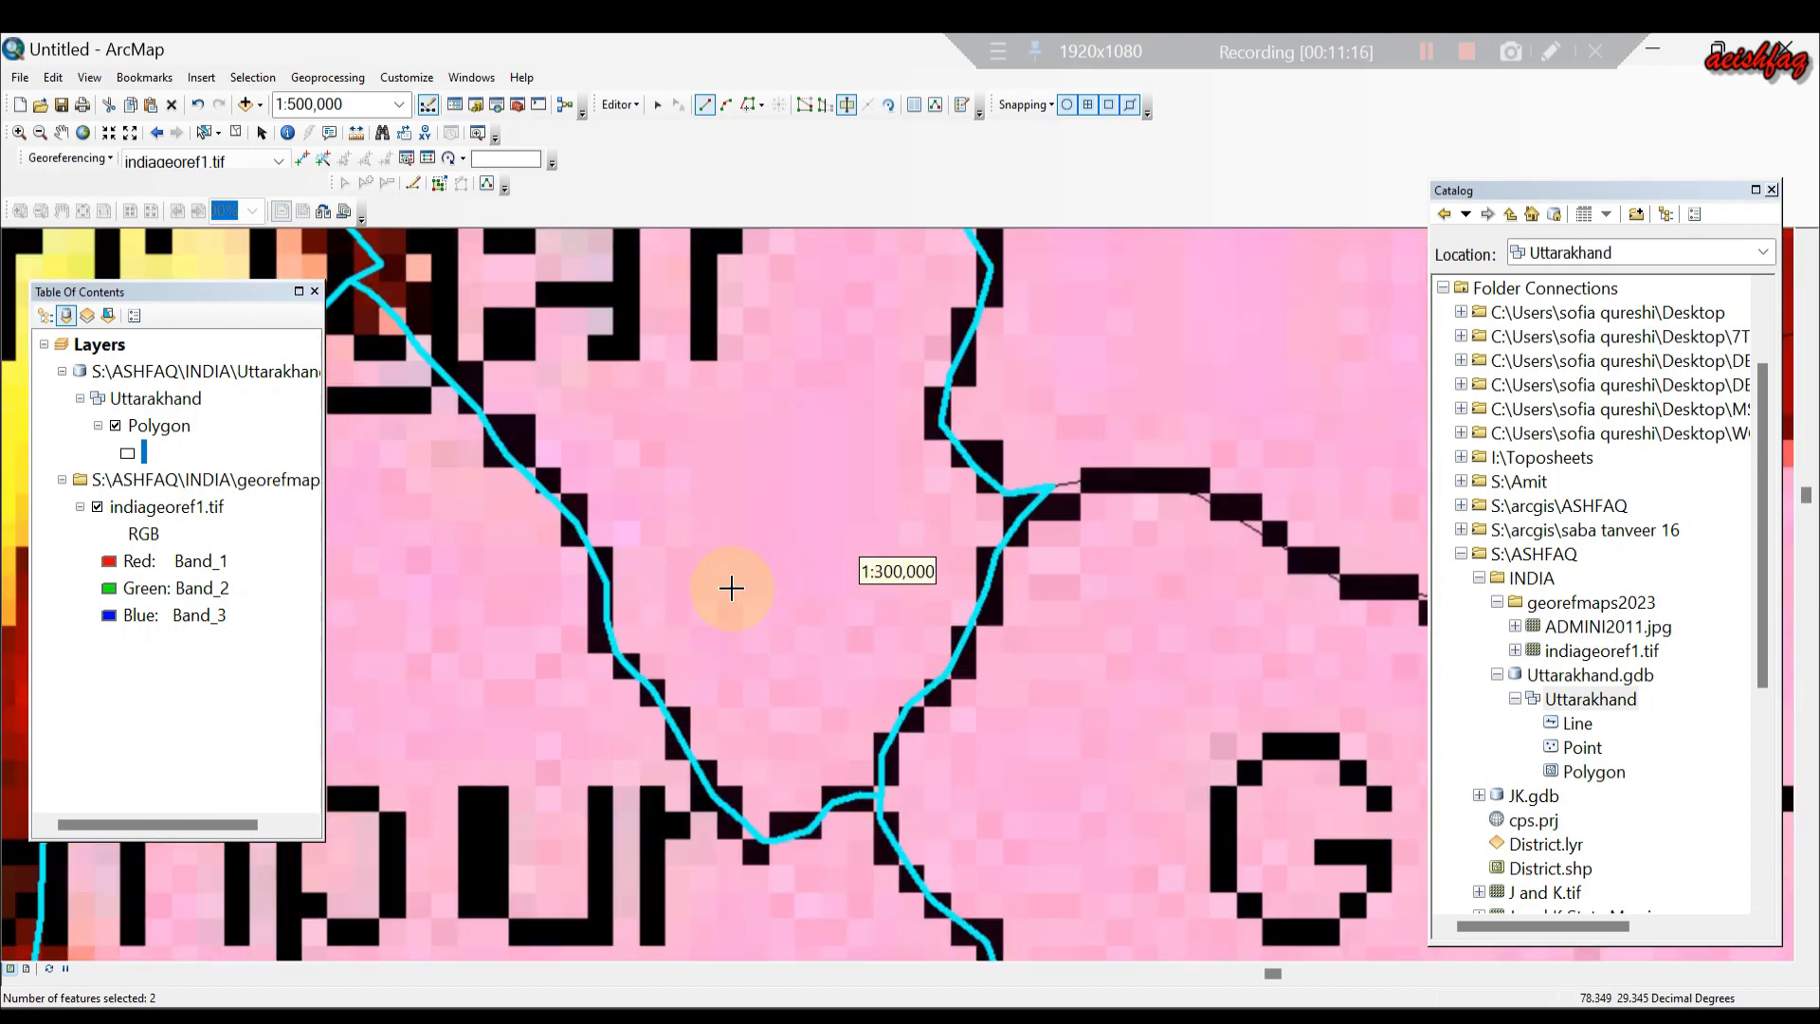
{"action": "scroll", "coordinate": [730, 589], "scroll_direction": "up", "scroll_amount": 3}
{"action": "scroll", "coordinate": [731, 588], "scroll_direction": "up", "scroll_amount": 1}
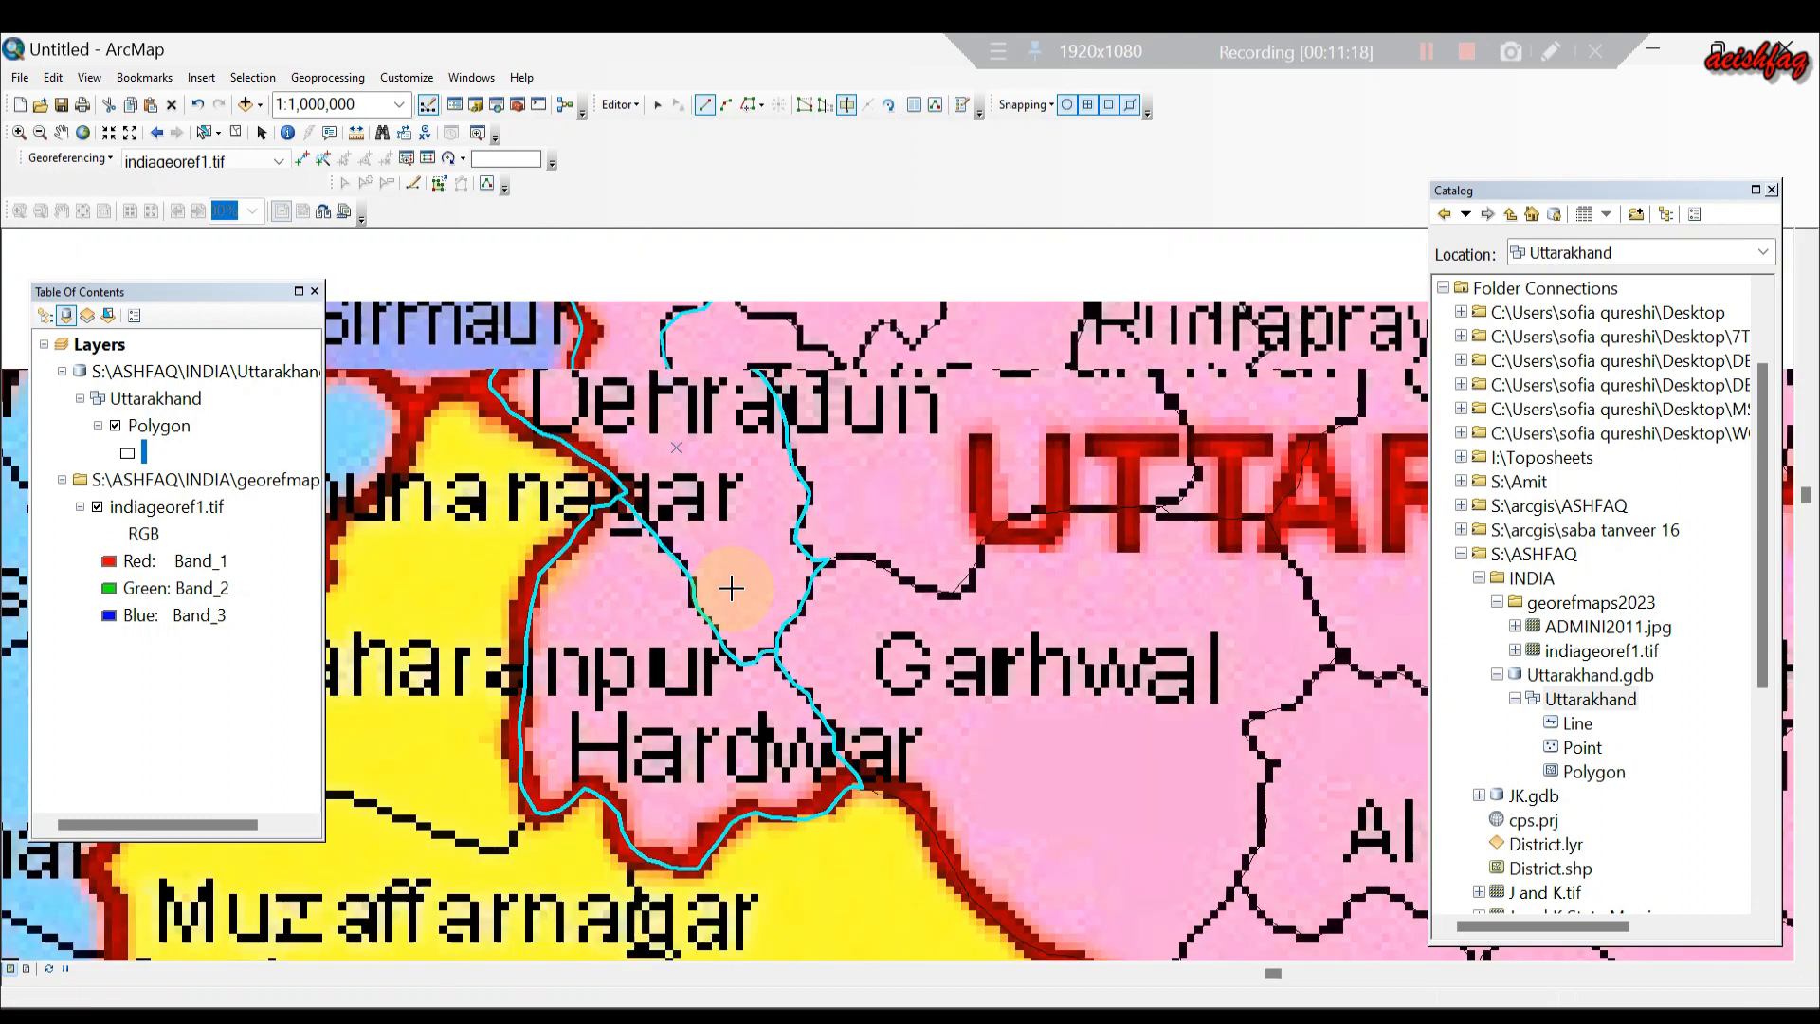
{"action": "scroll", "coordinate": [924, 608], "scroll_direction": "up", "scroll_amount": 1}
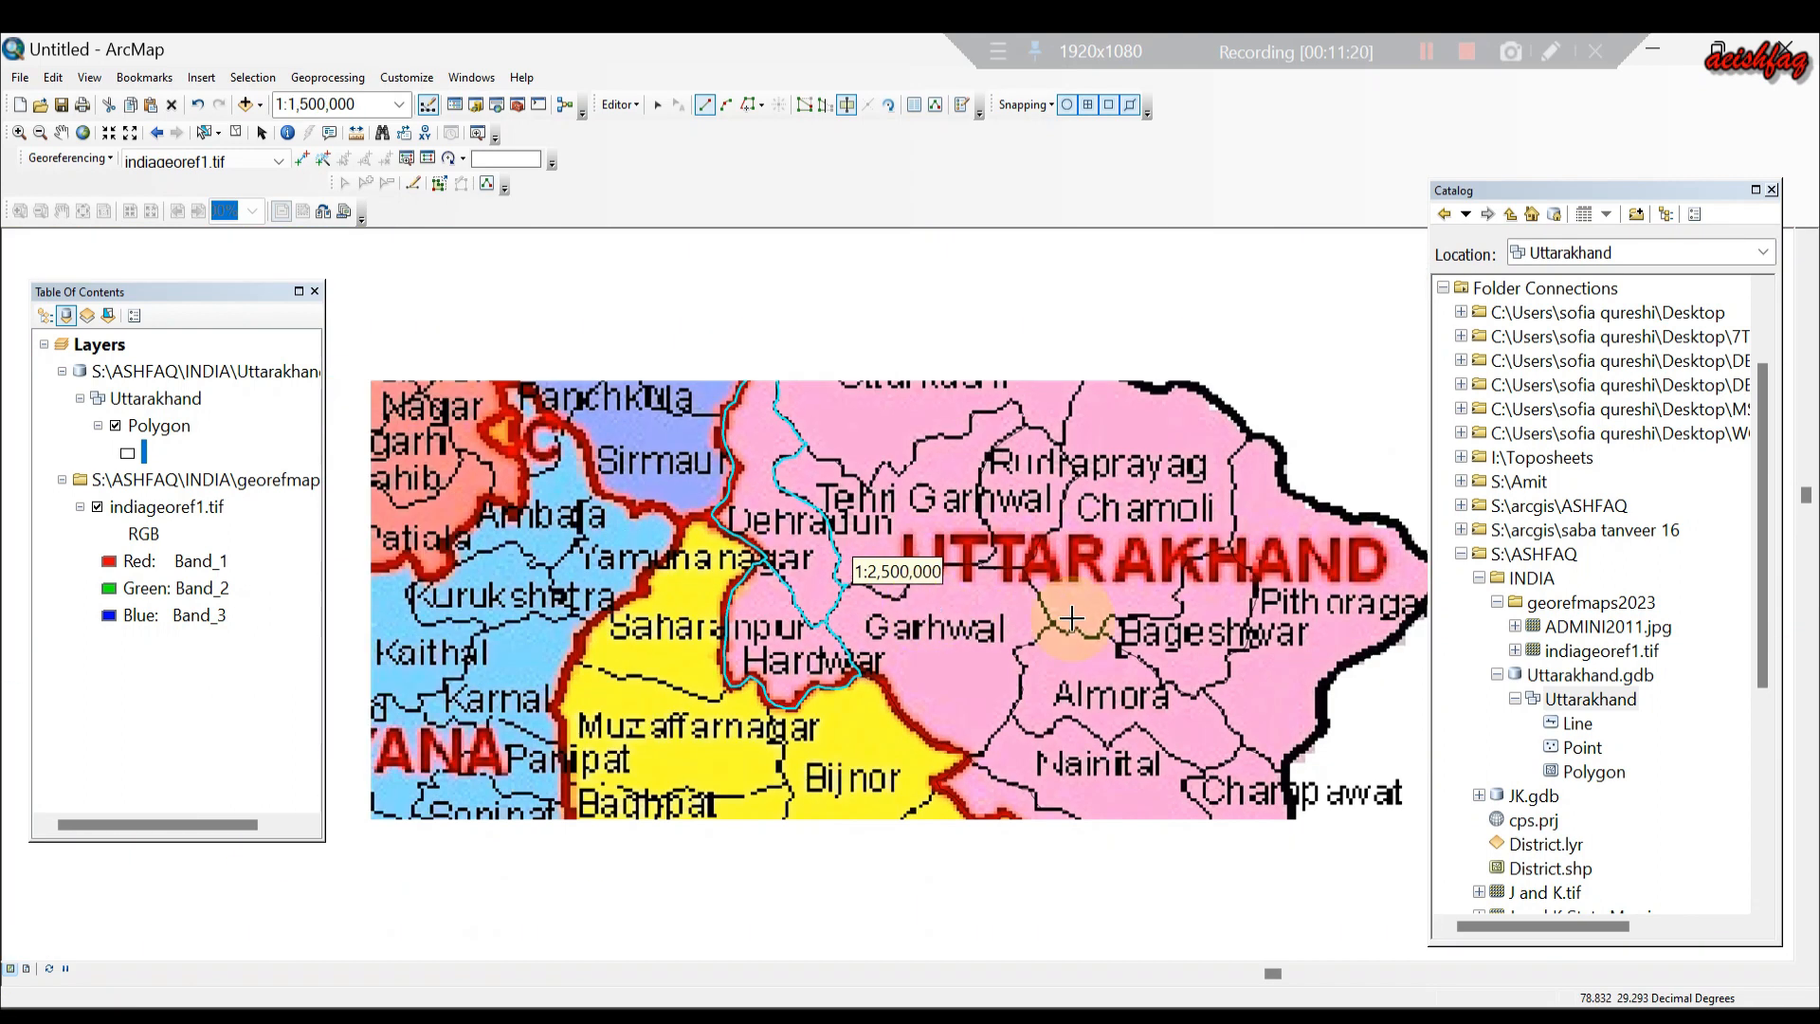
{"action": "left_click", "coordinate": [98, 507]}
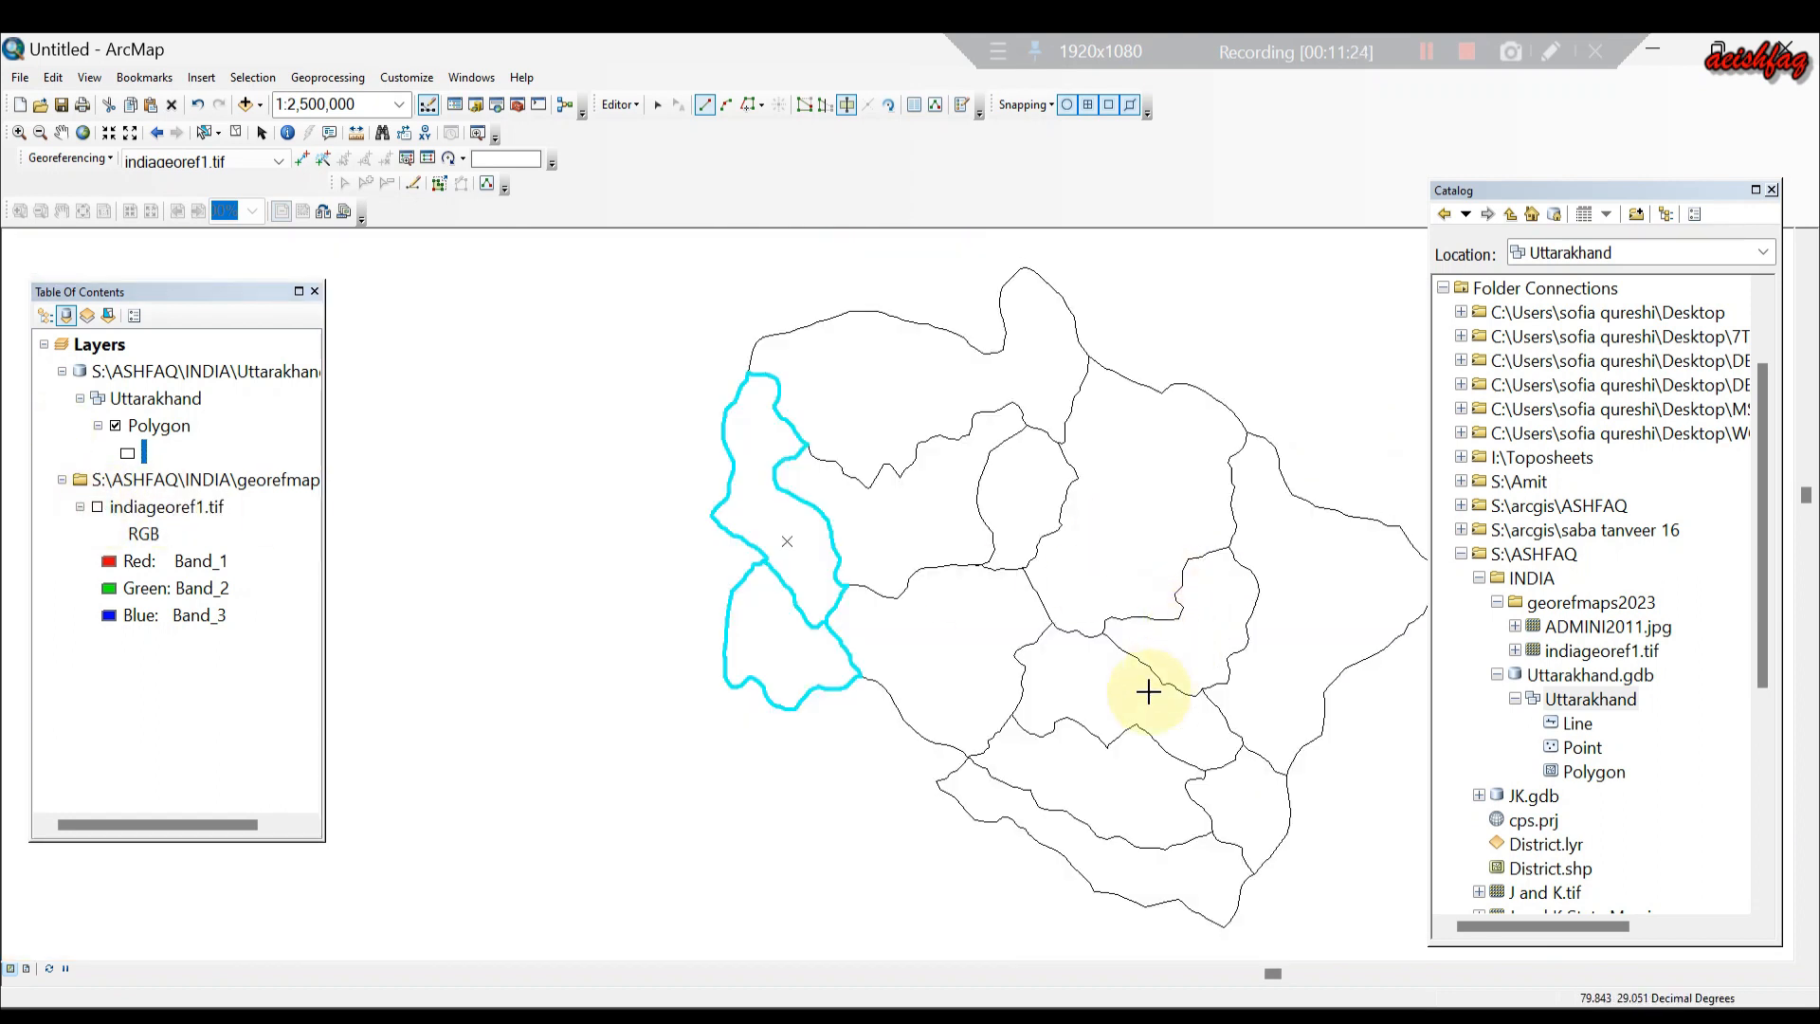
Open the attribute table of the Polygon layer.
{"action": "left_click", "coordinate": [166, 426]}
{"action": "right_click", "coordinate": [167, 426]}
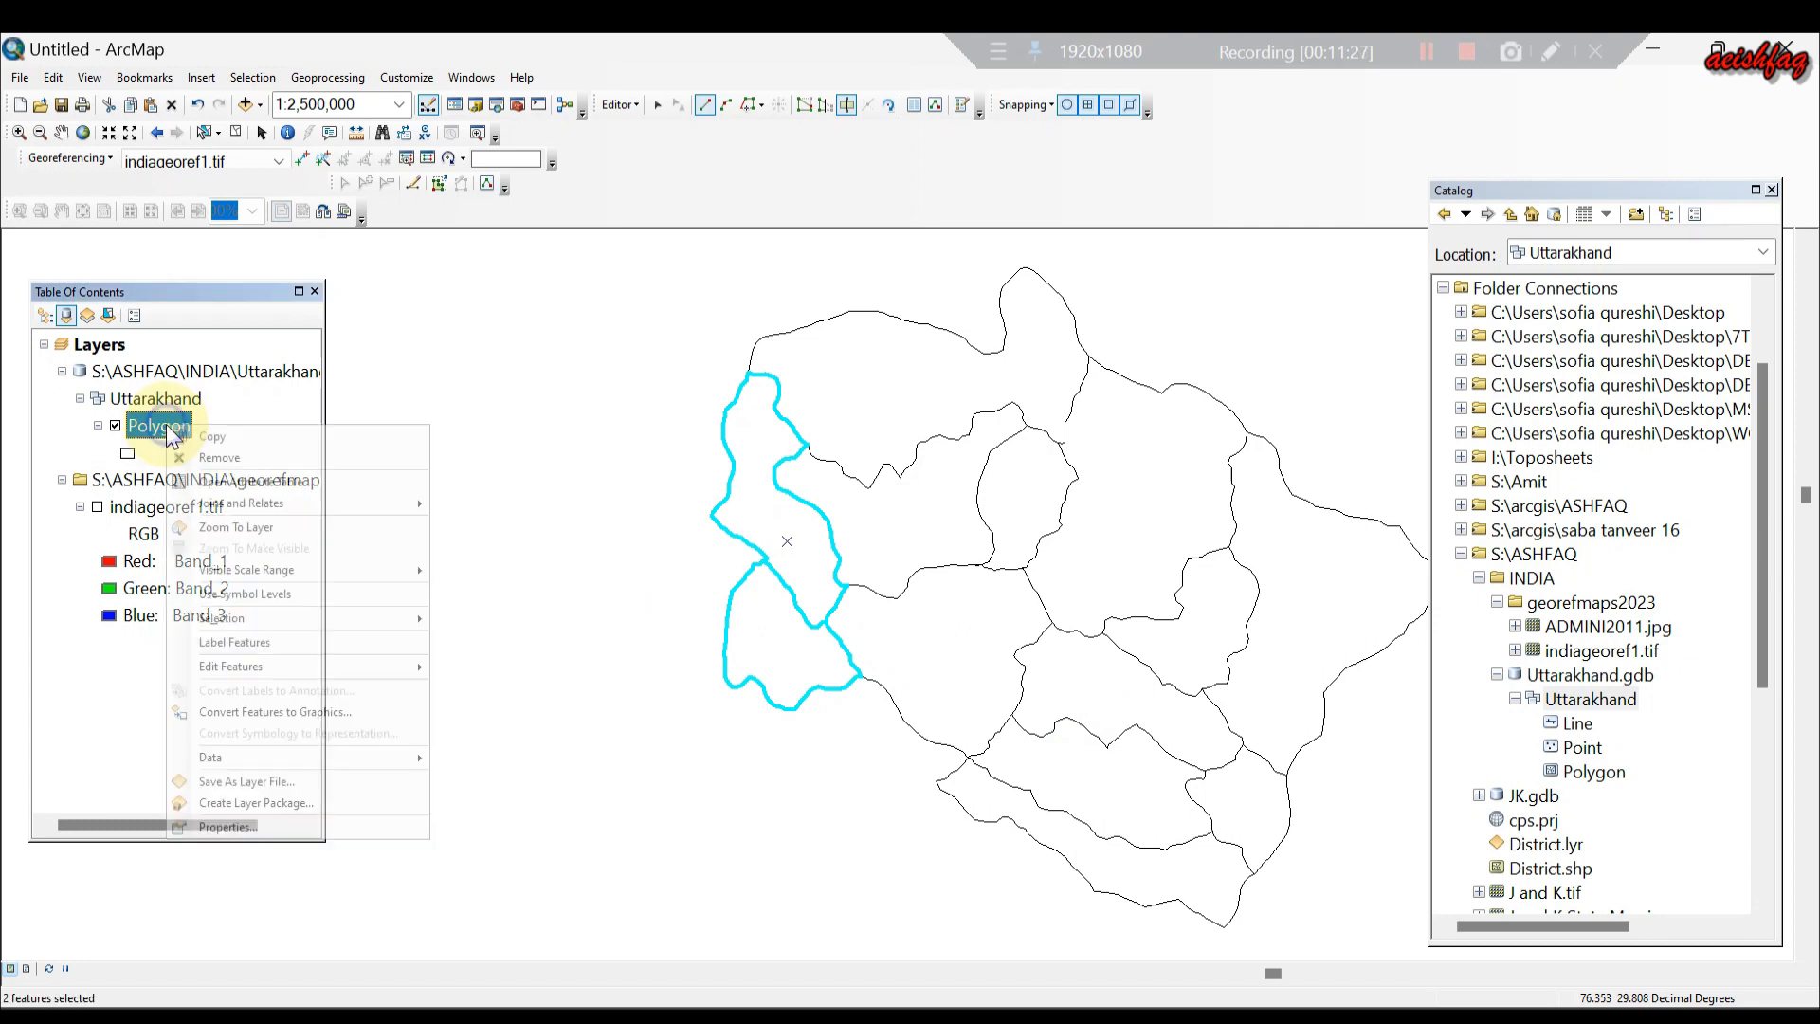
{"action": "left_click", "coordinate": [244, 480]}
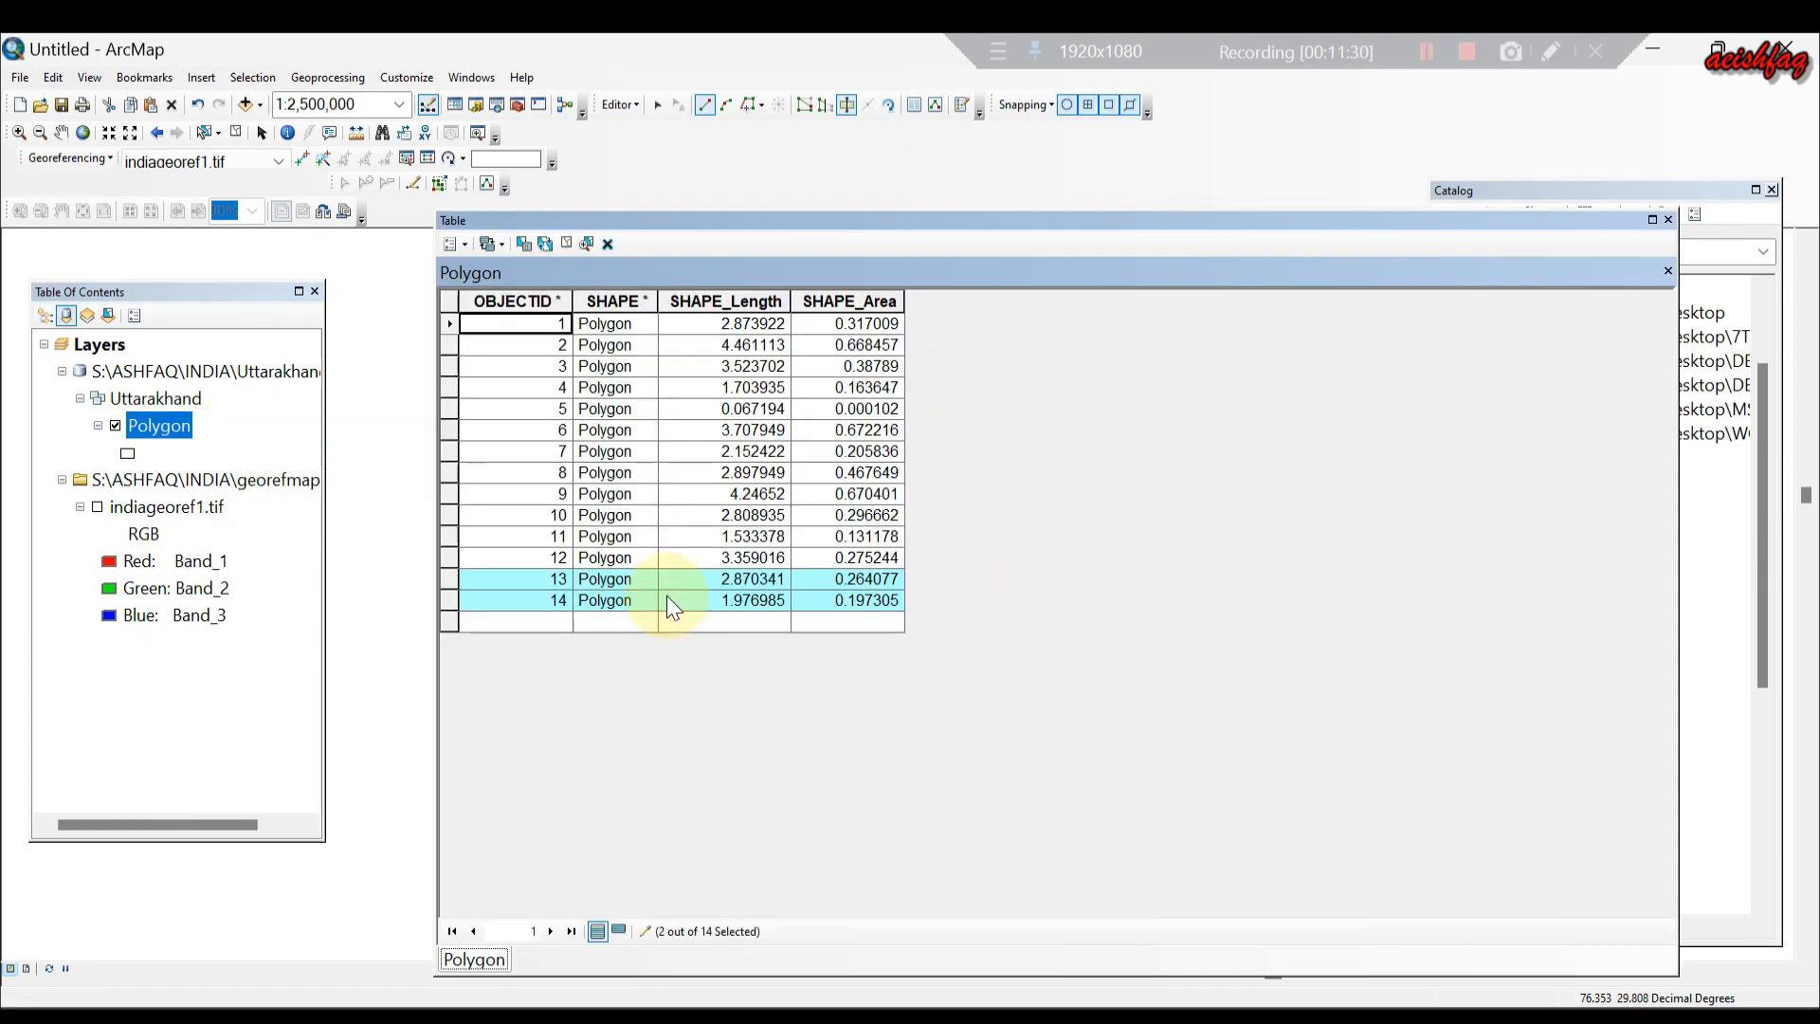
Examine the polygon records in the attribute table, going through their OBJECTID values down to 14.
{"action": "left_click", "coordinate": [606, 624]}
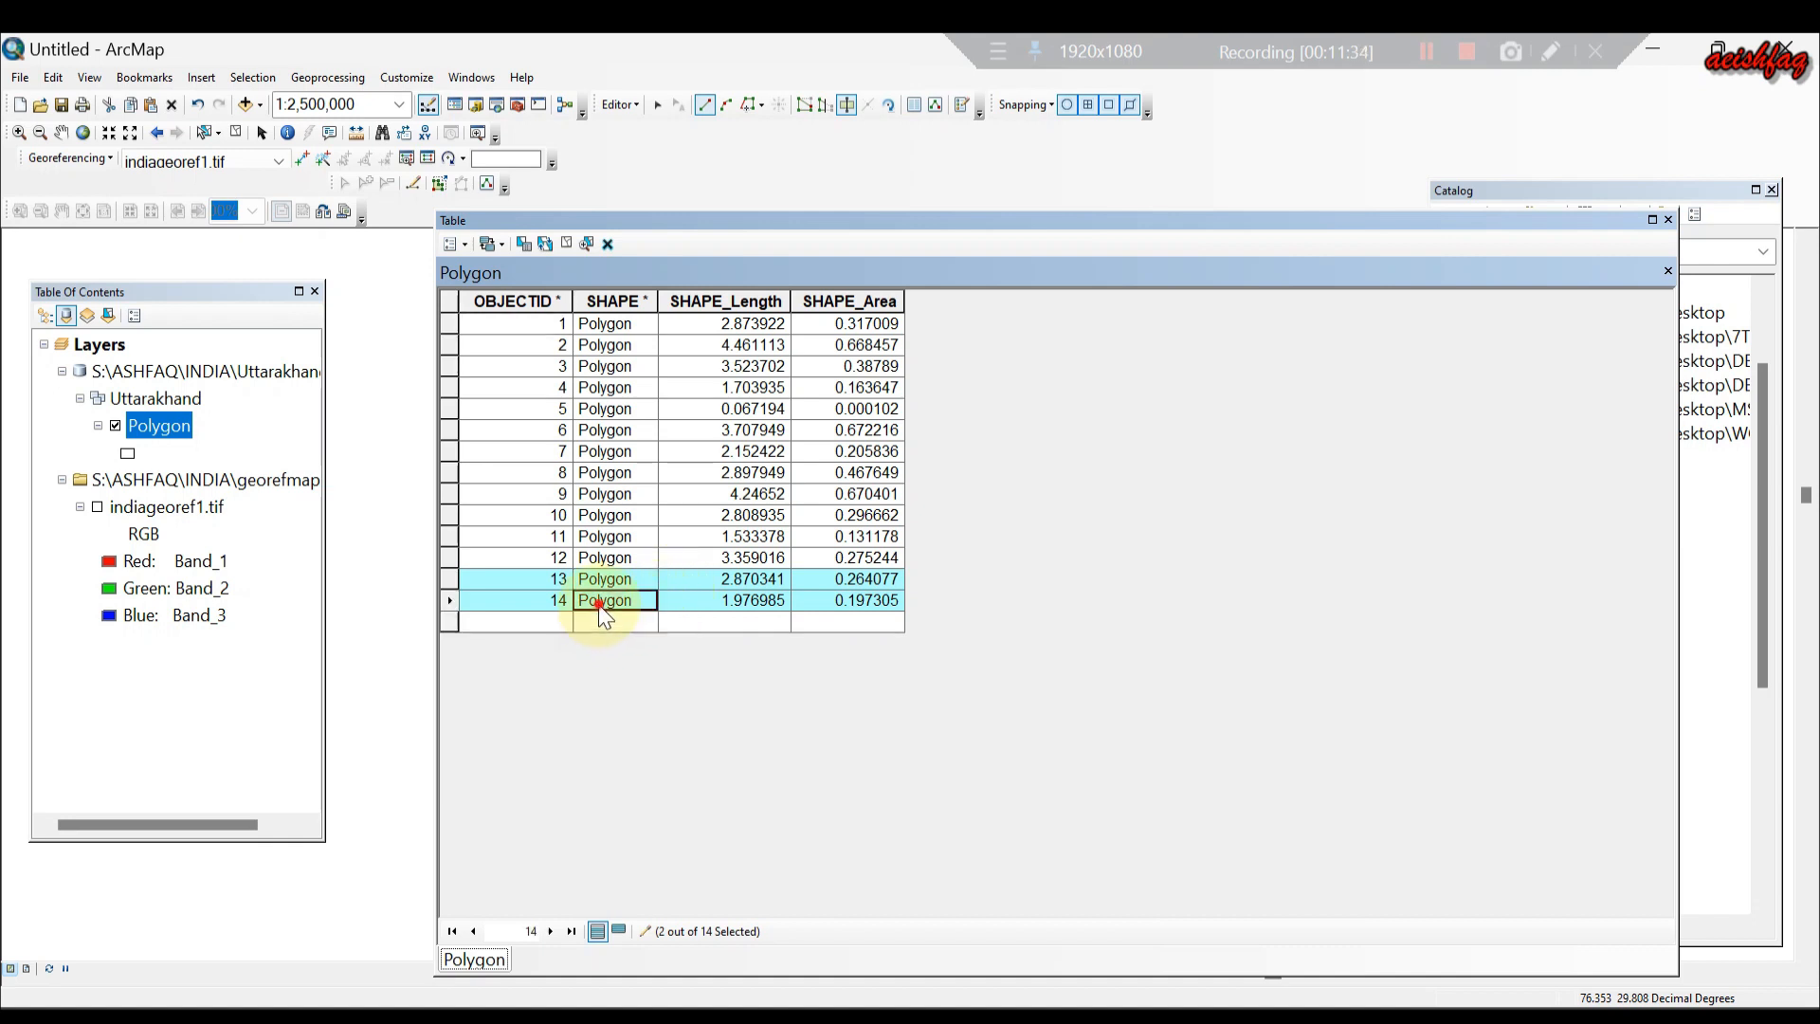
{"action": "left_click", "coordinate": [600, 556]}
{"action": "left_click", "coordinate": [595, 538]}
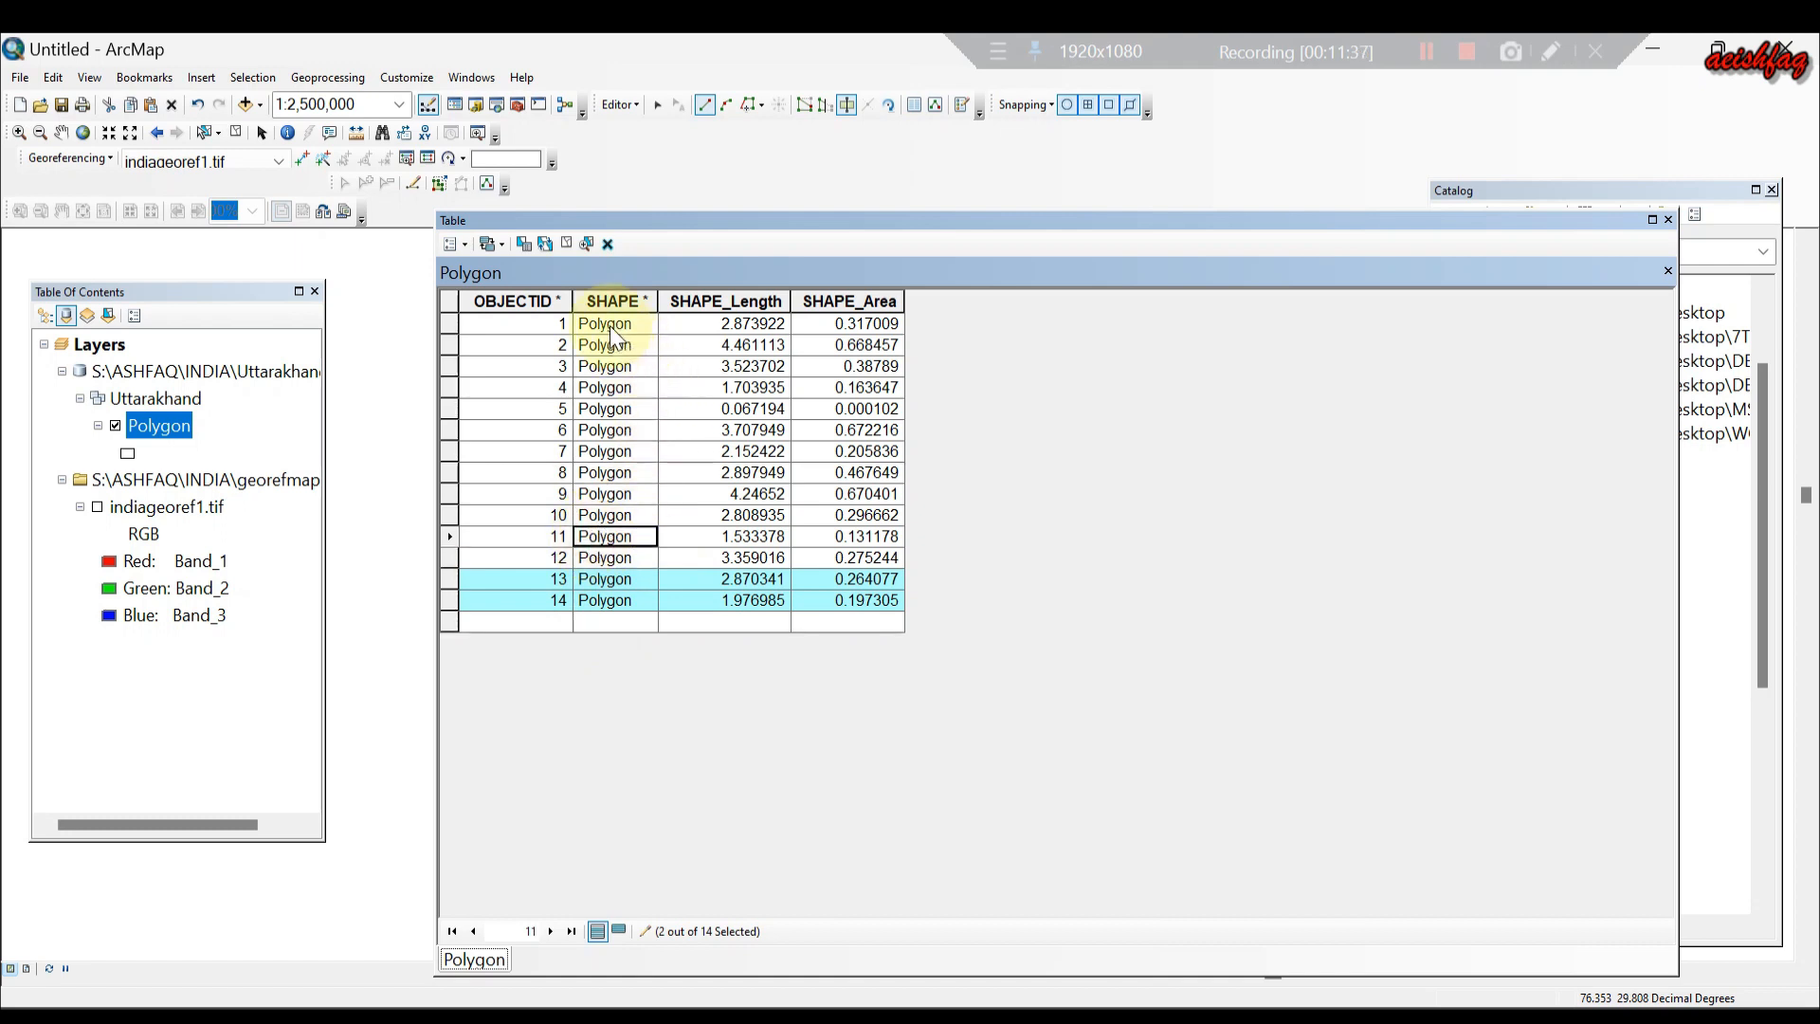
{"action": "left_click", "coordinate": [558, 325]}
{"action": "left_click", "coordinate": [547, 367]}
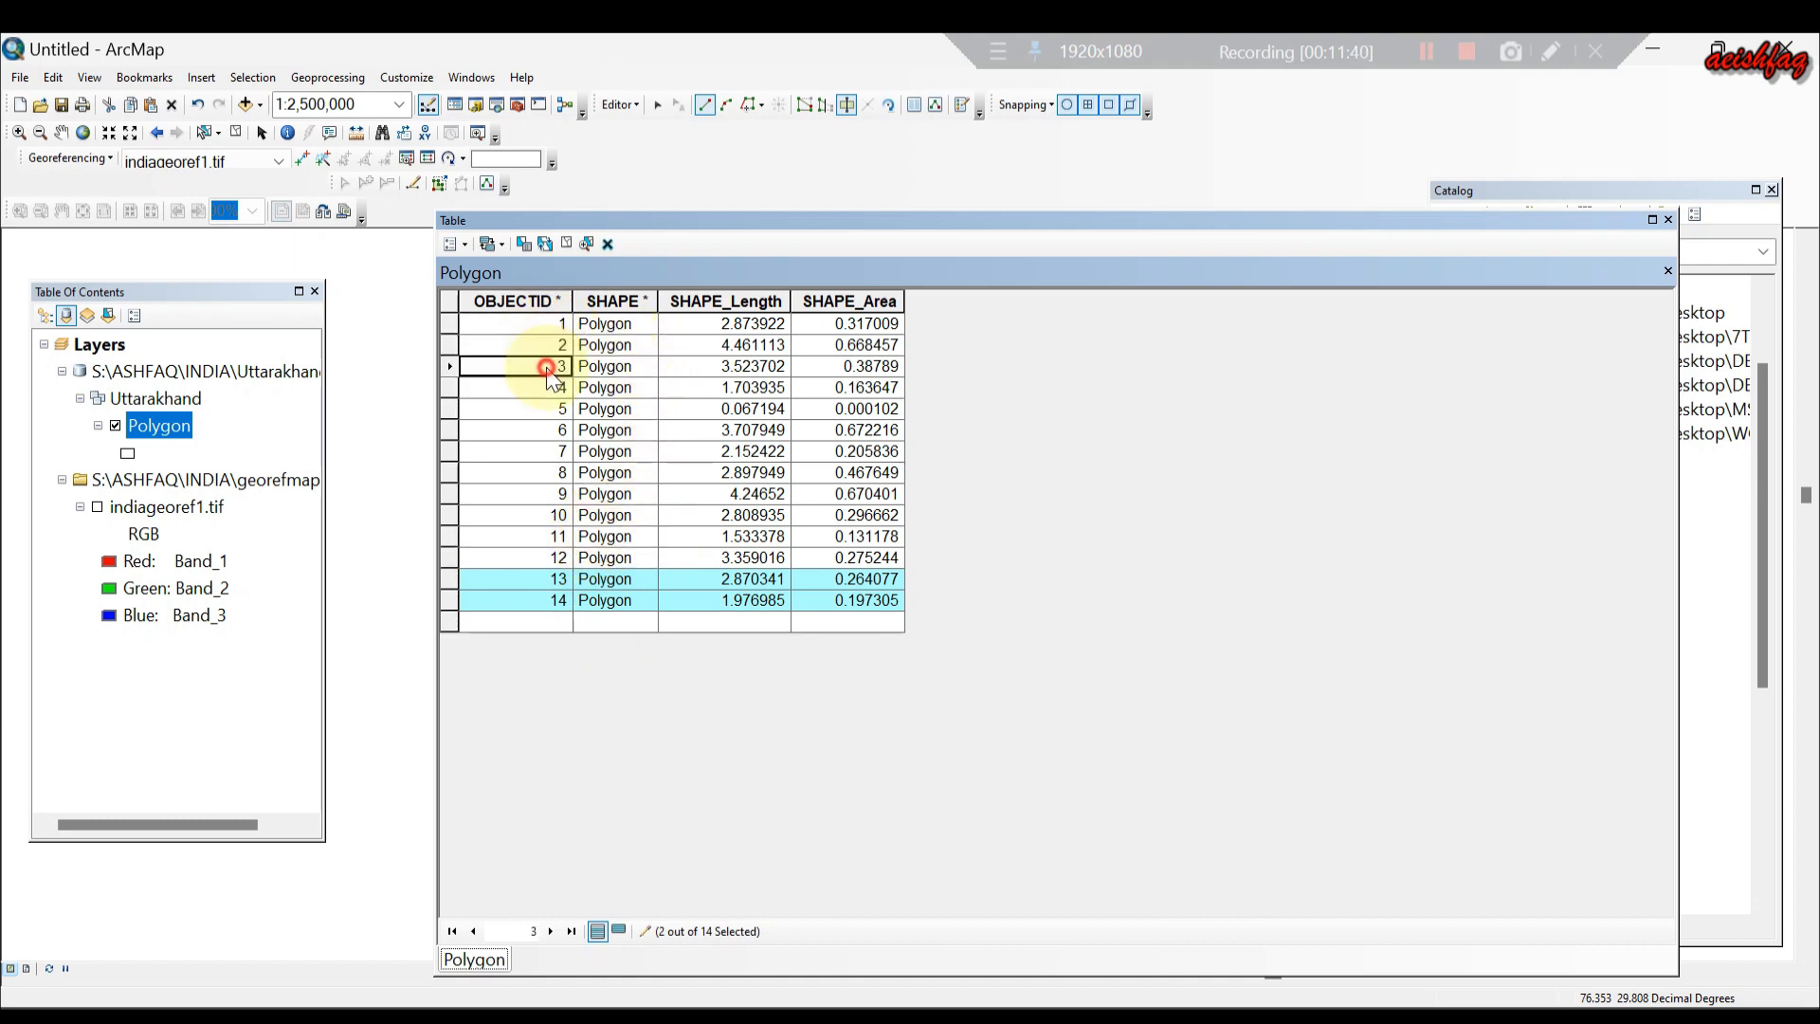
{"action": "left_click", "coordinate": [553, 388]}
{"action": "left_click", "coordinate": [542, 408]}
{"action": "left_click", "coordinate": [538, 431]}
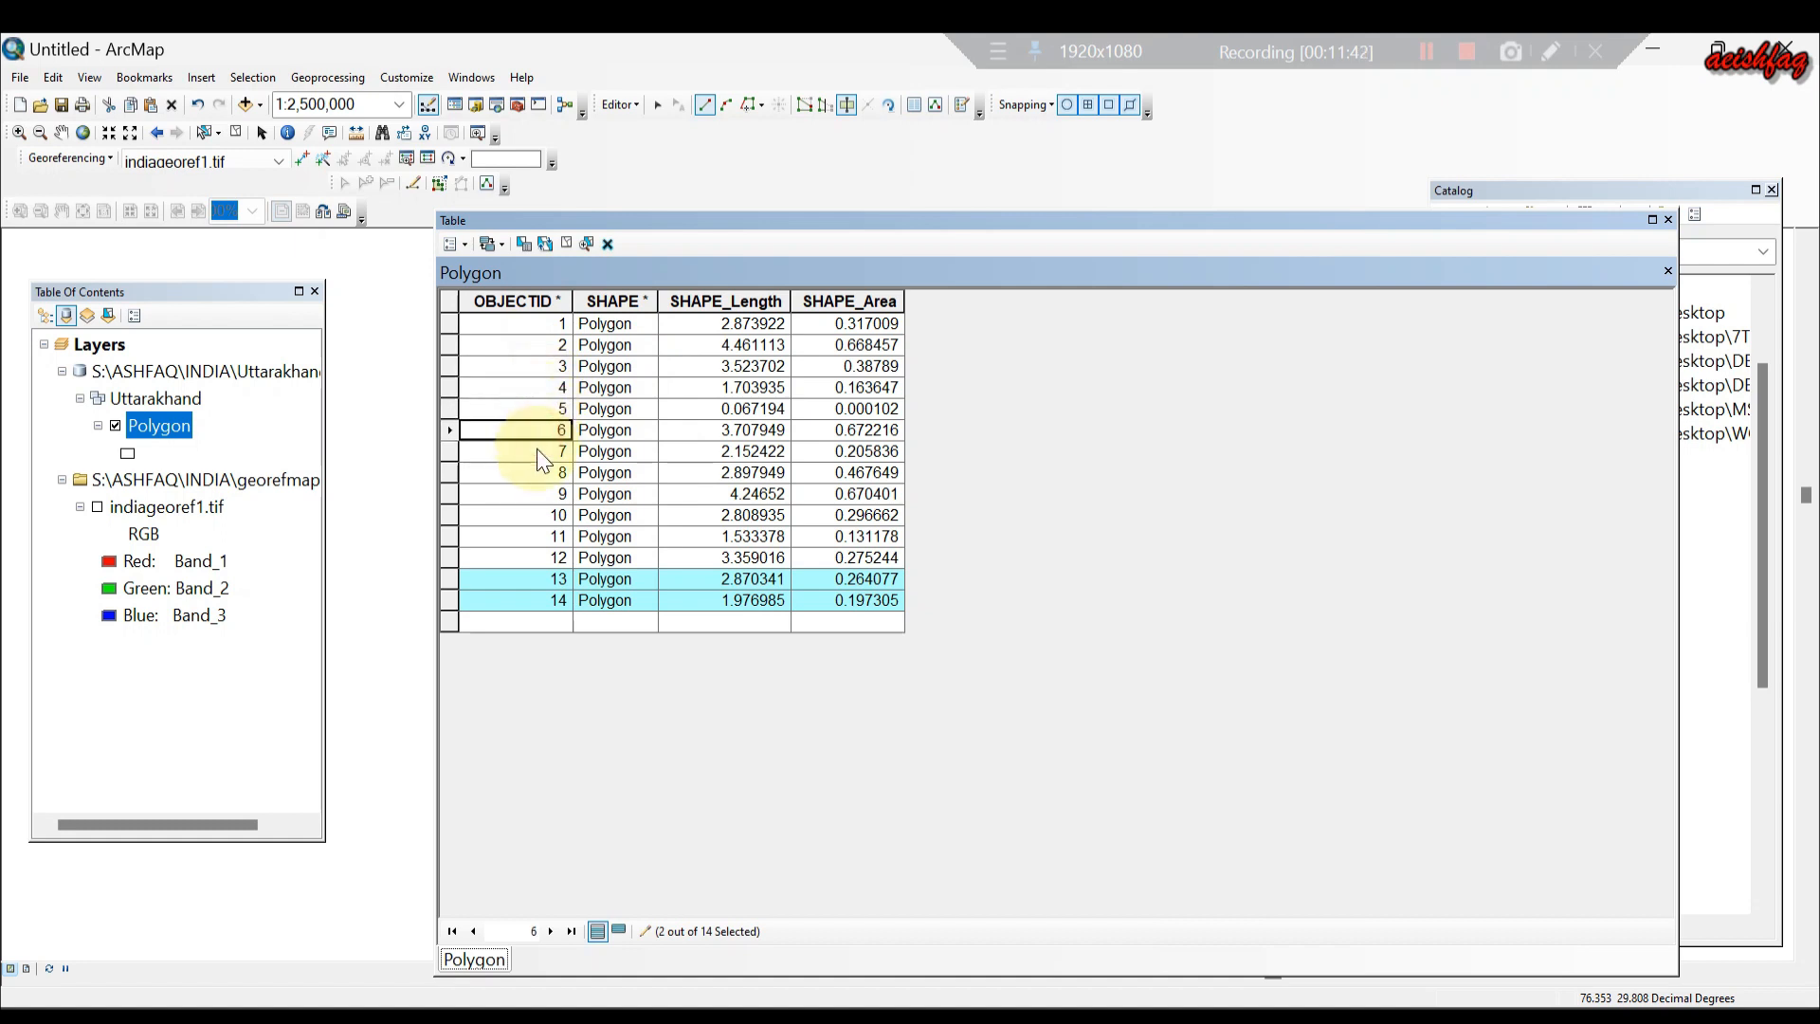
{"action": "left_click", "coordinate": [537, 449]}
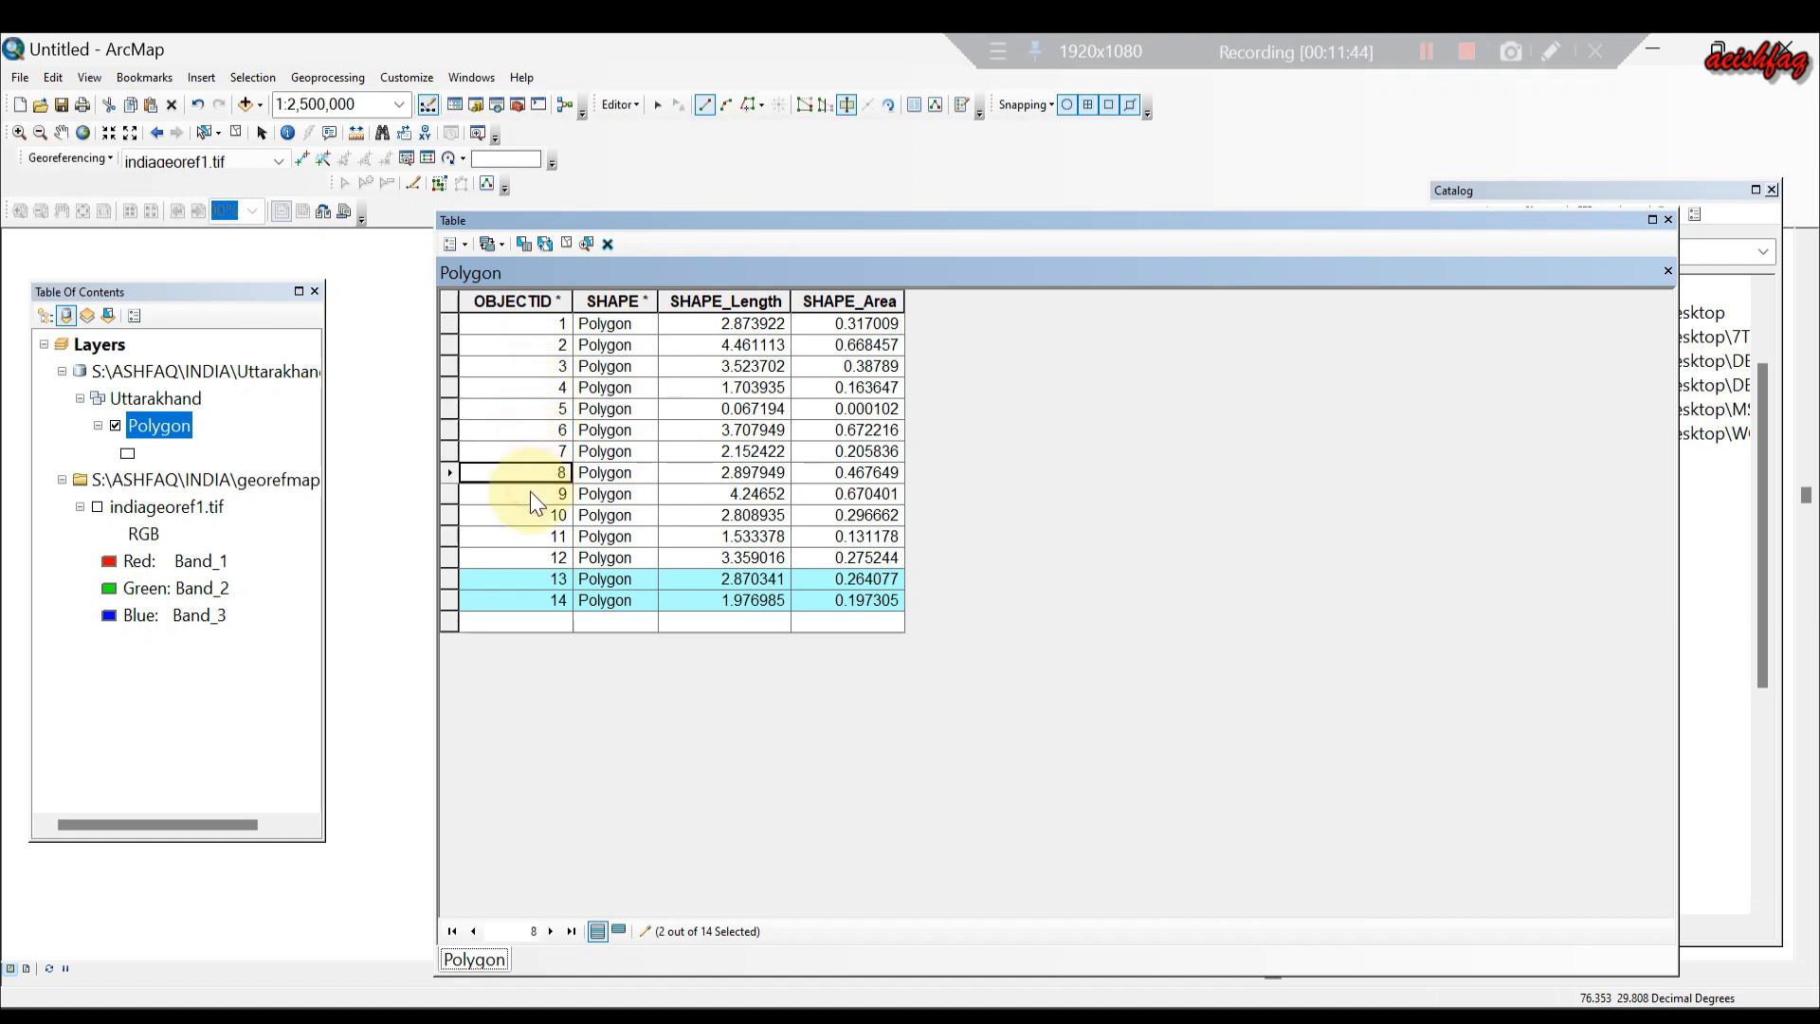
{"action": "left_click", "coordinate": [534, 576]}
{"action": "left_click", "coordinate": [533, 598]}
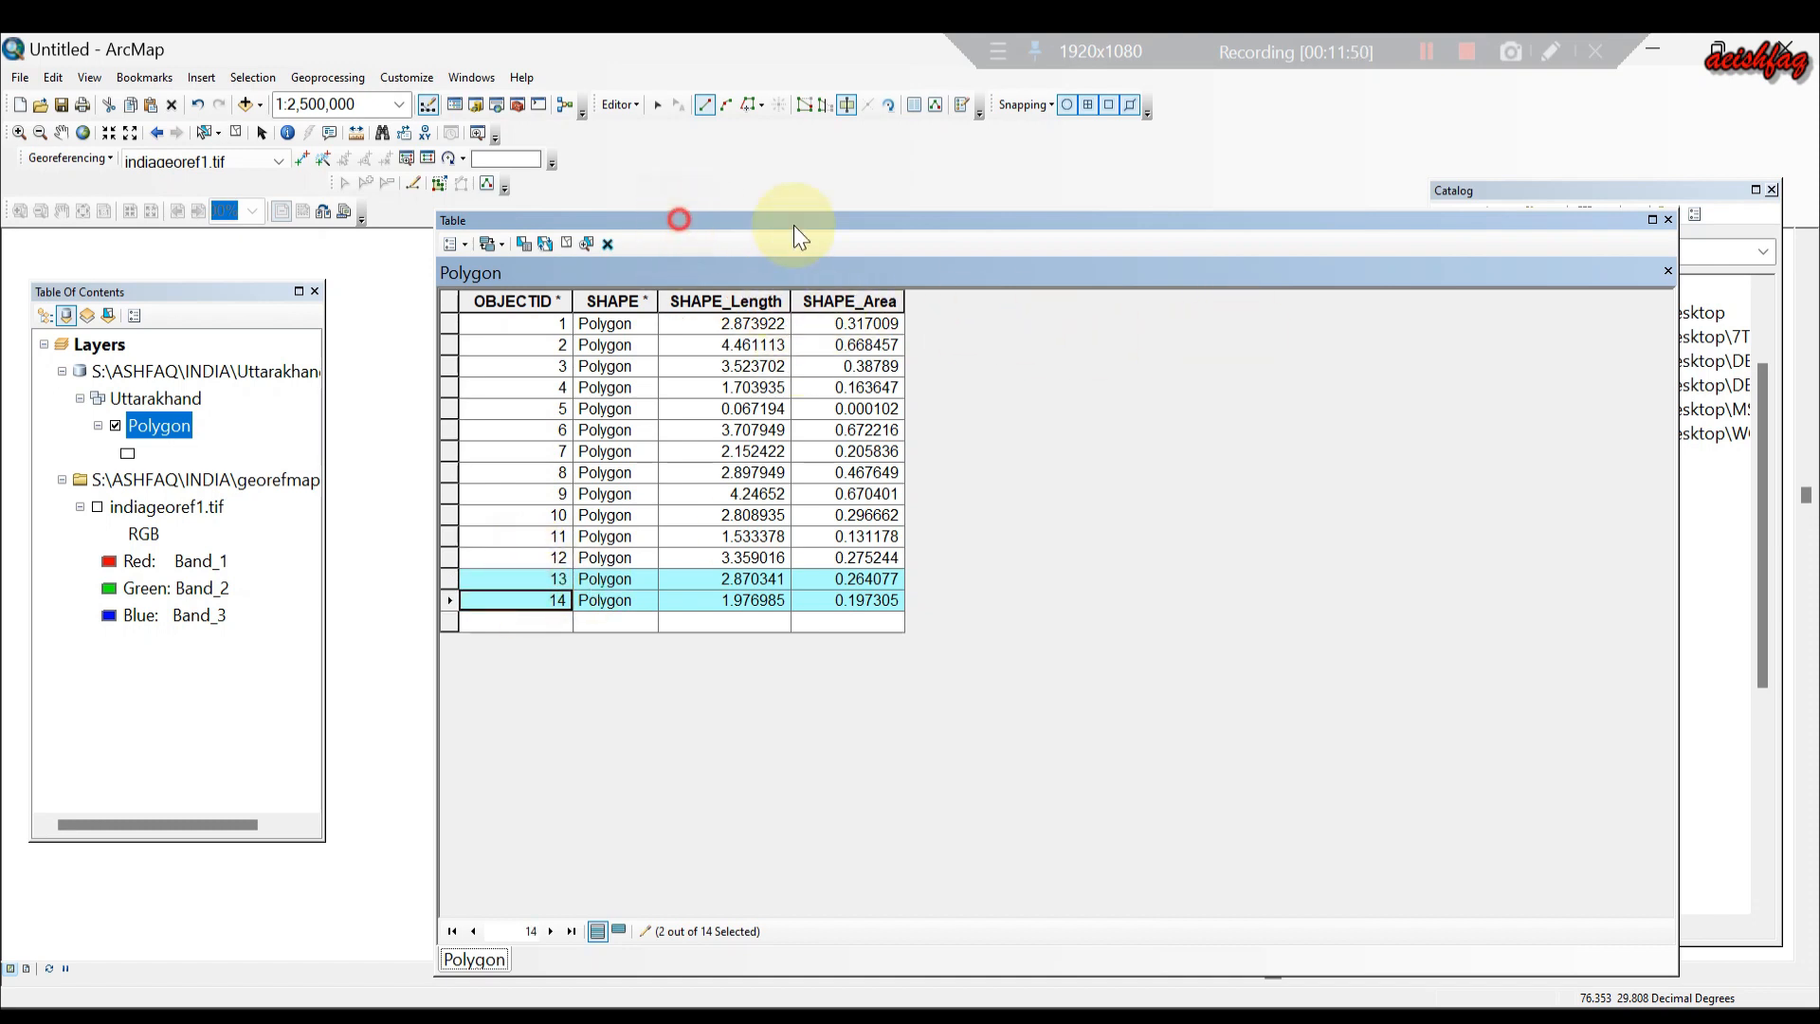
Move the attribute table clear of the district map and select only the record with OBJECTID 13.
{"action": "left_click_drag", "start_coordinate": [793, 224], "coordinate": [1236, 226]}
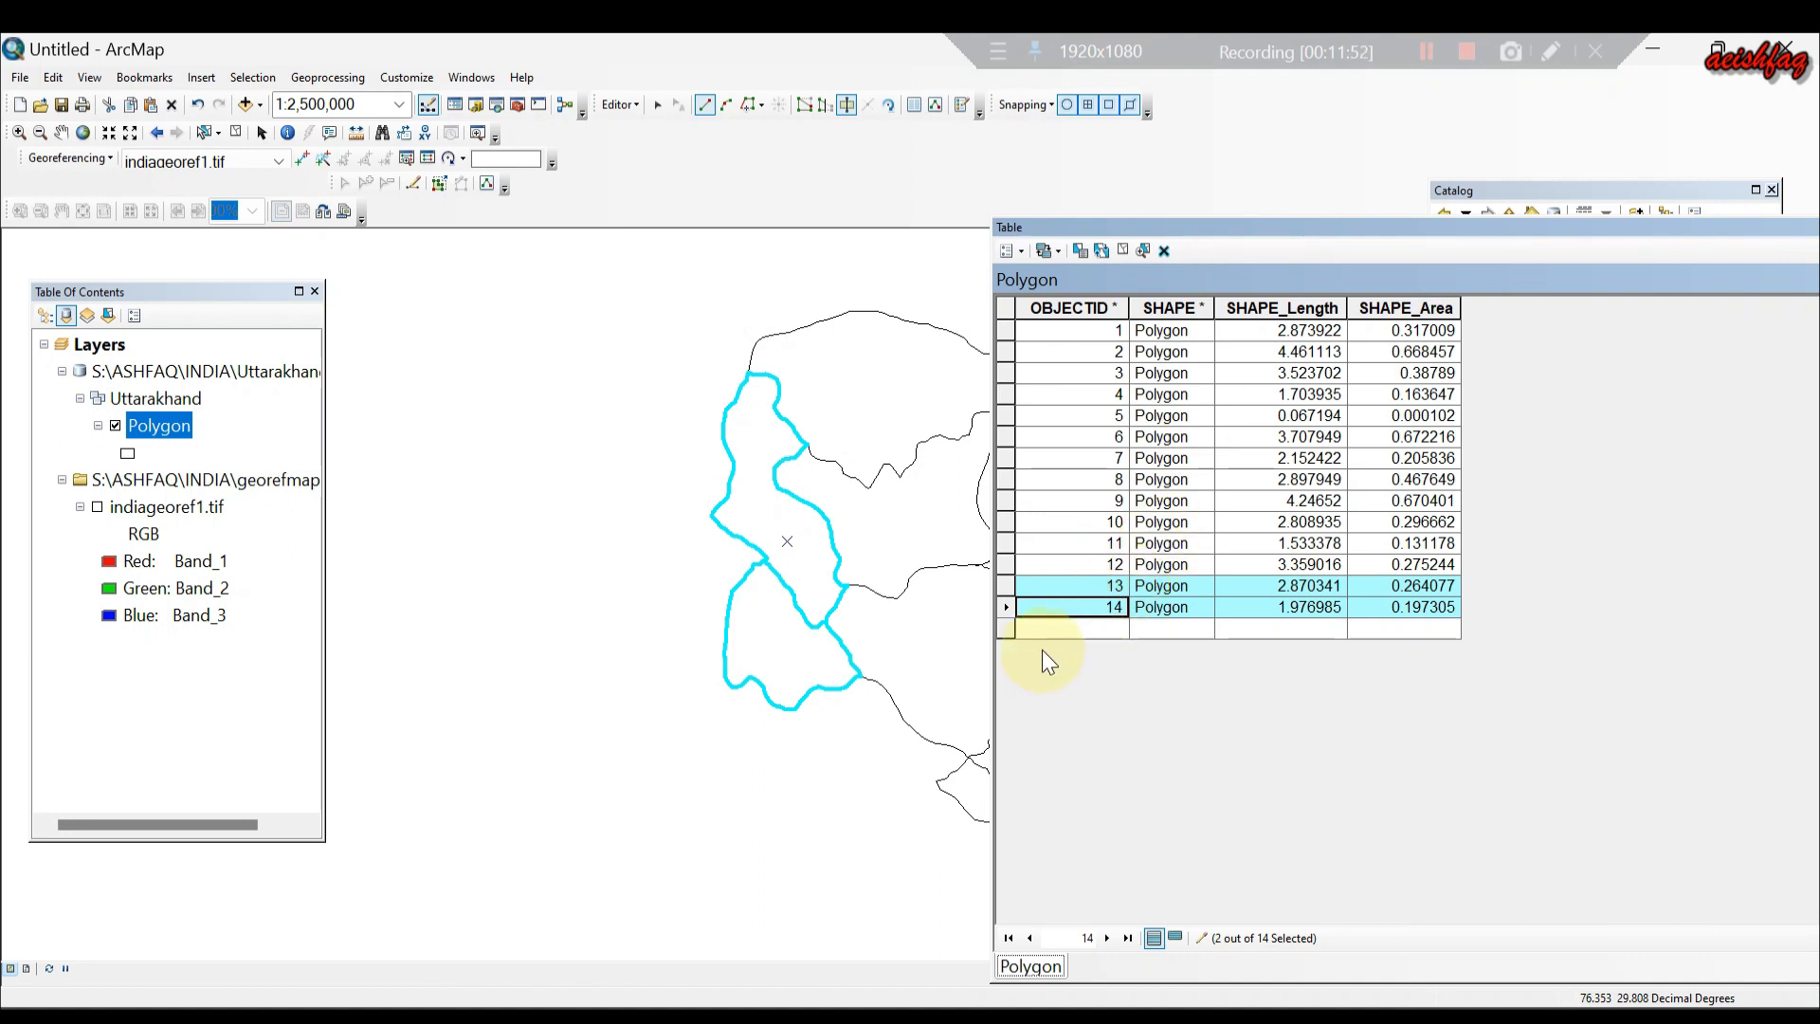
{"action": "left_click_drag", "start_coordinate": [1095, 226], "coordinate": [1536, 256]}
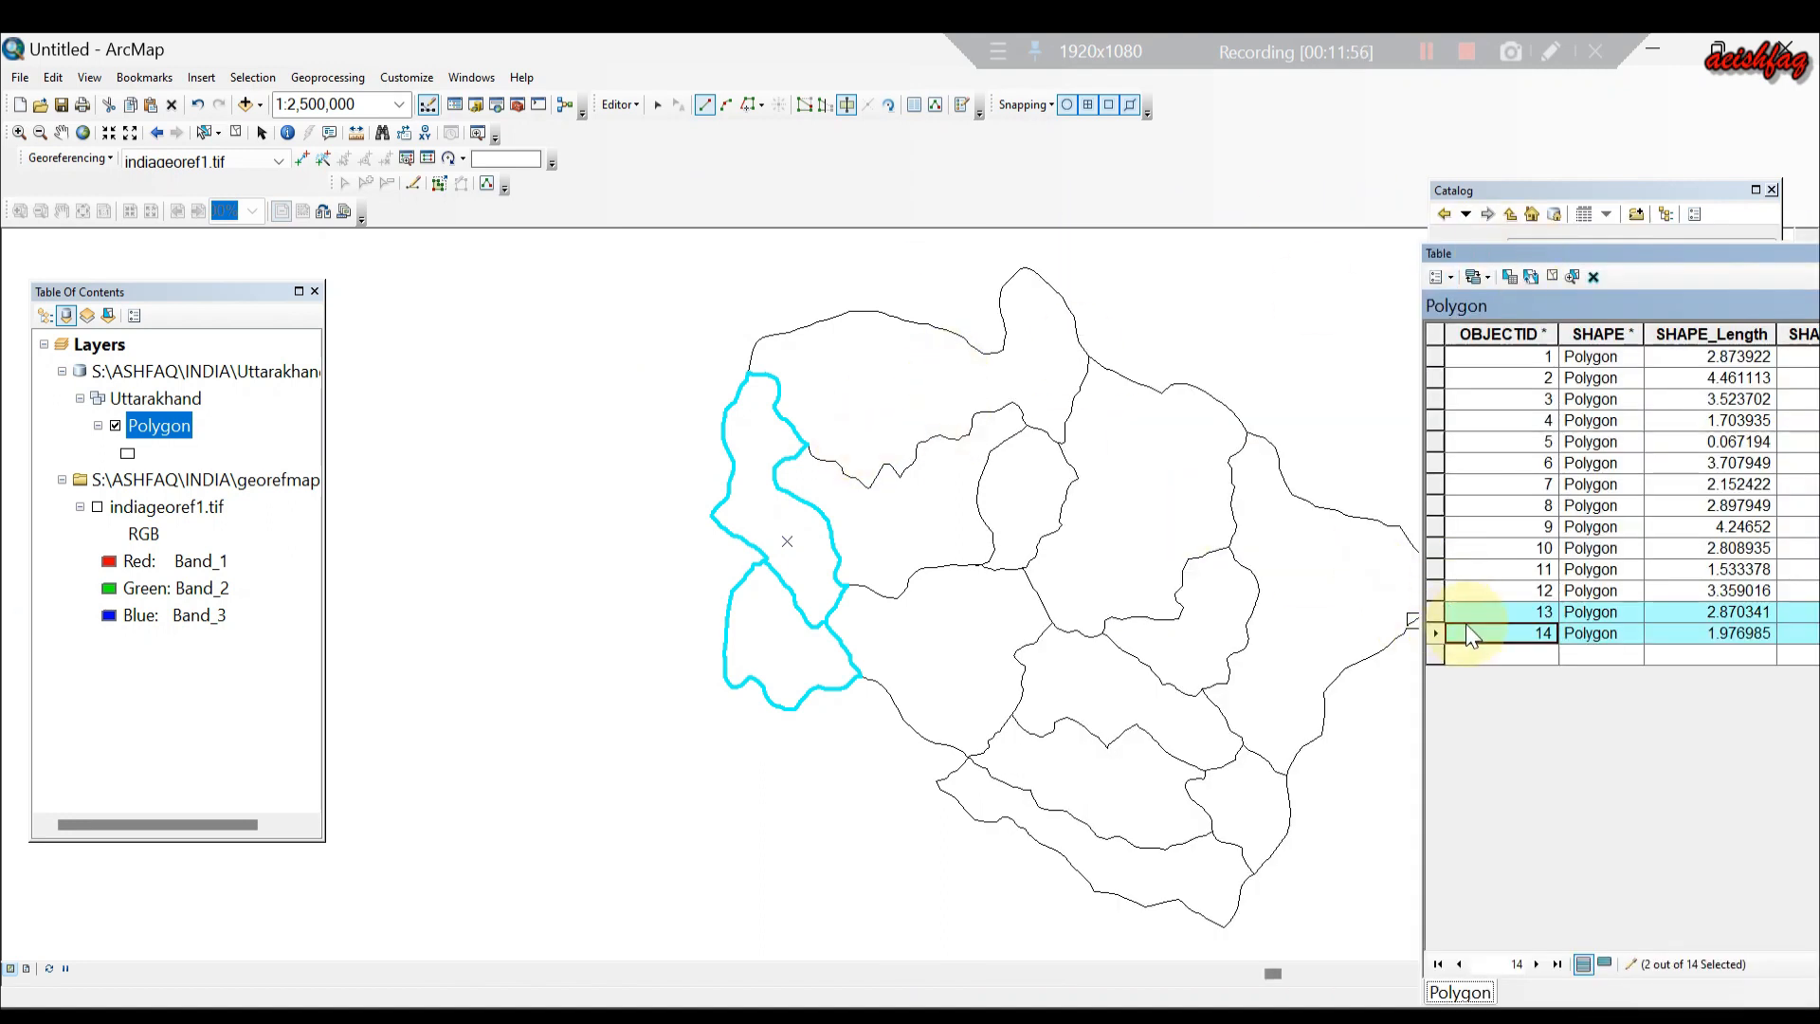
{"action": "left_click", "coordinate": [1439, 607]}
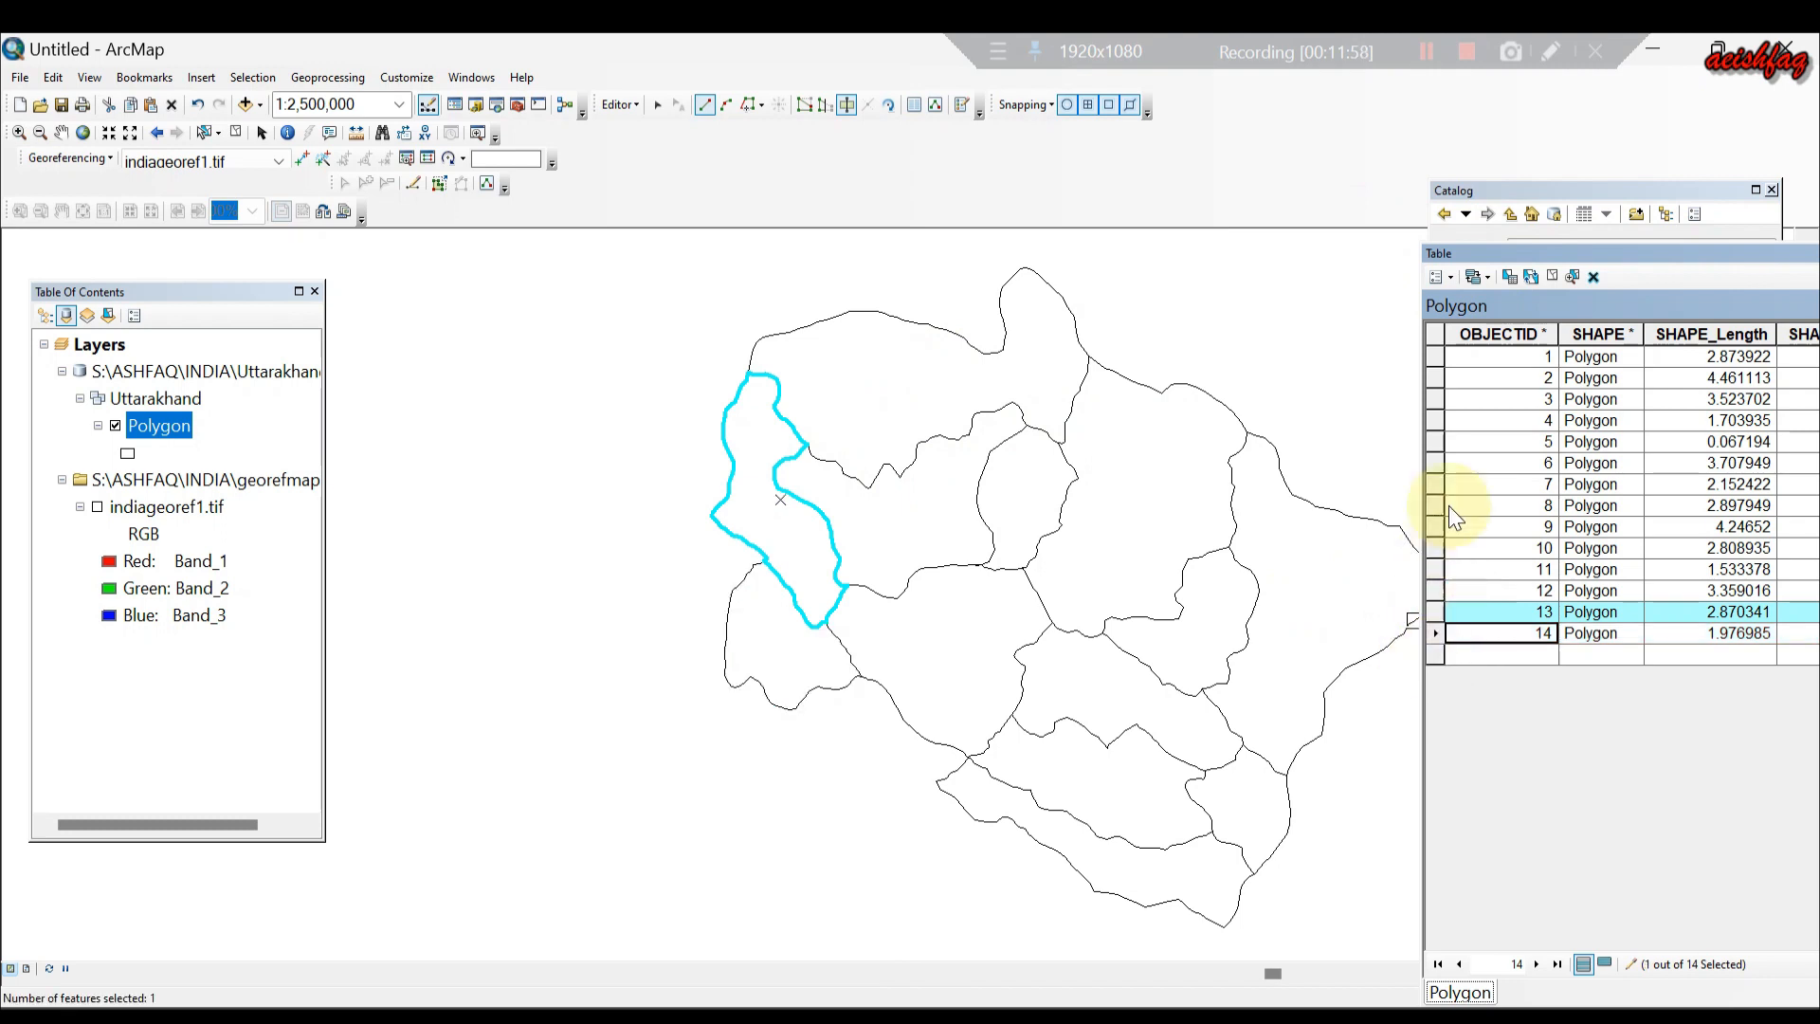
Select the records with OBJECTID 1 to 5 one at a time to identify their districts on the map.
{"action": "left_click", "coordinate": [1436, 357]}
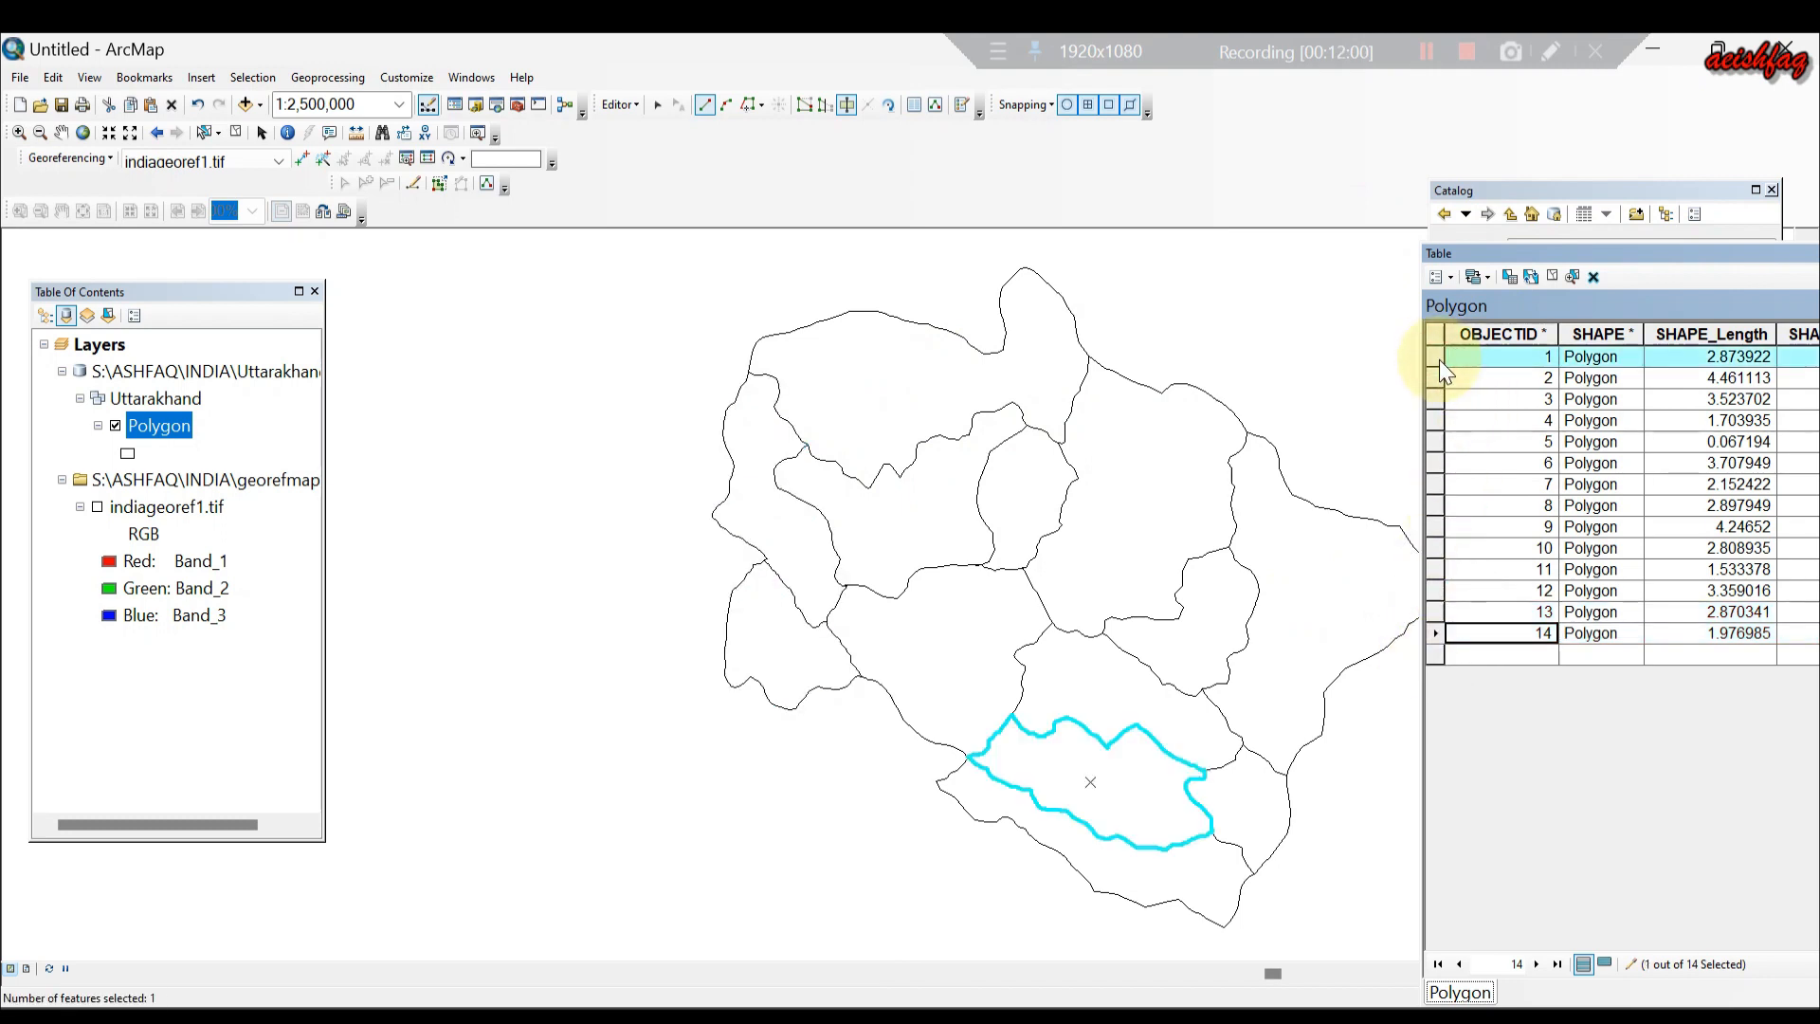
{"action": "left_click", "coordinate": [1435, 375]}
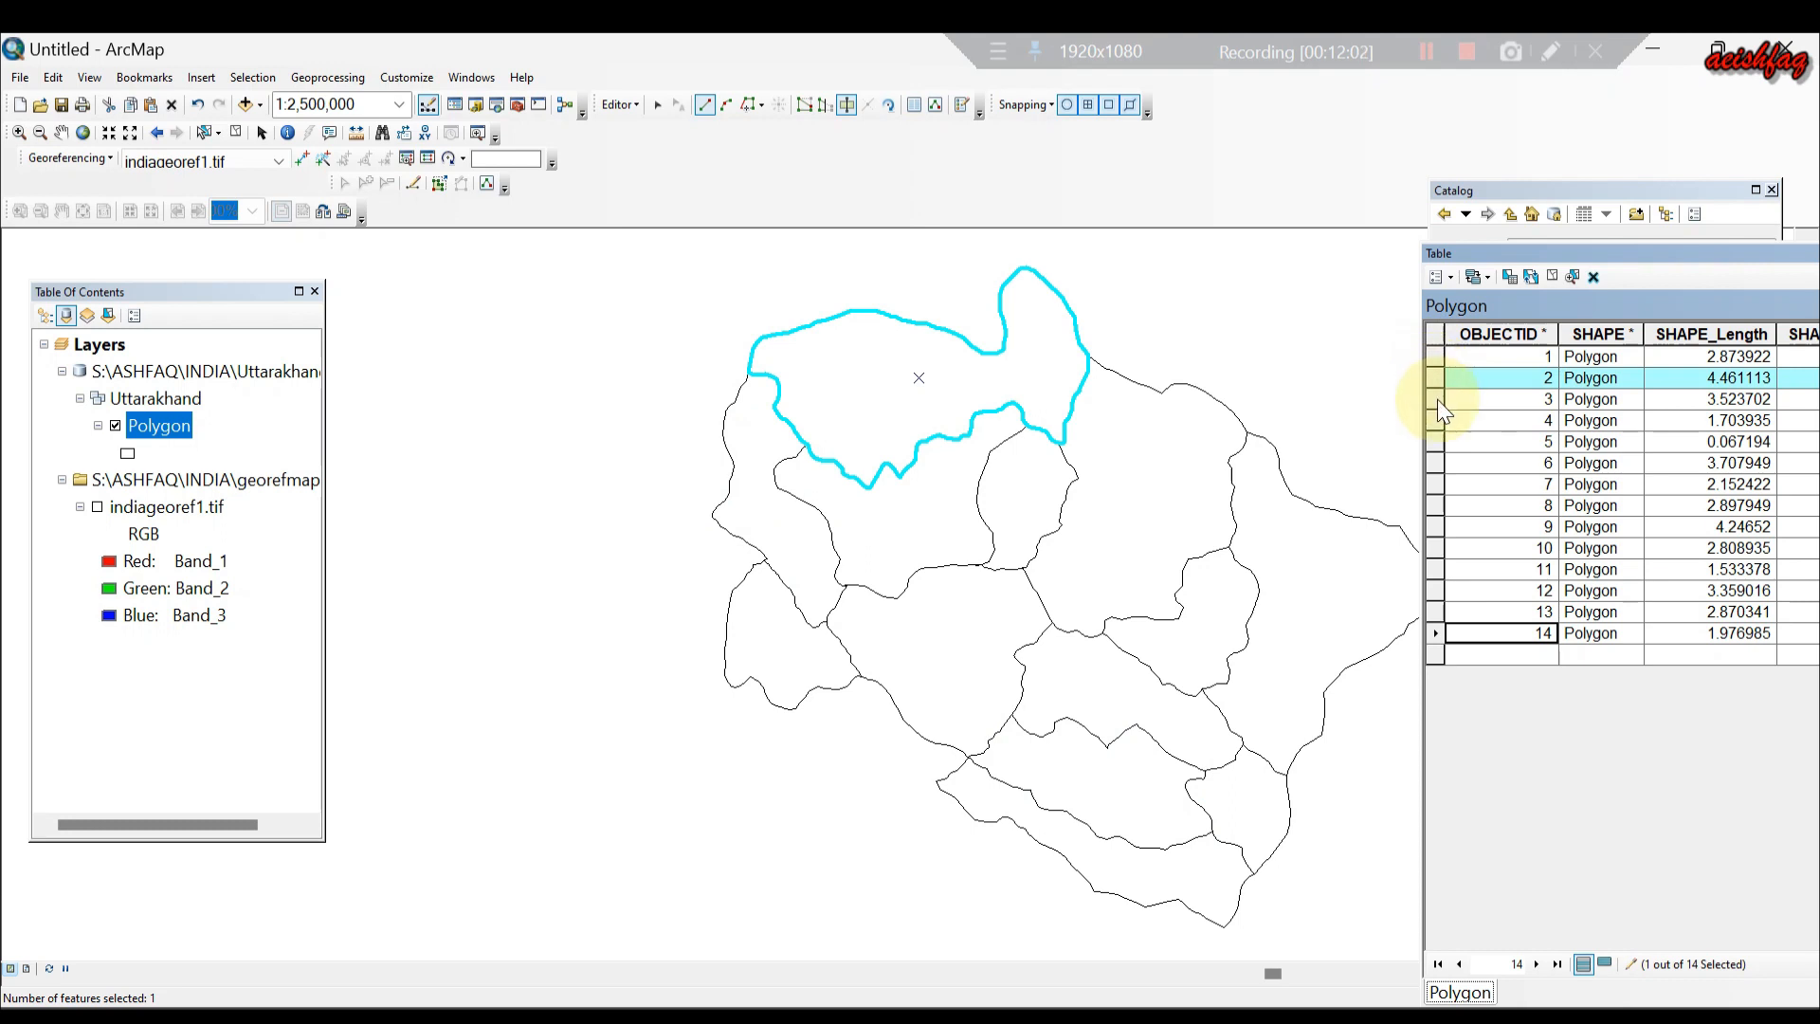
{"action": "left_click", "coordinate": [1437, 400]}
{"action": "left_click", "coordinate": [1434, 421]}
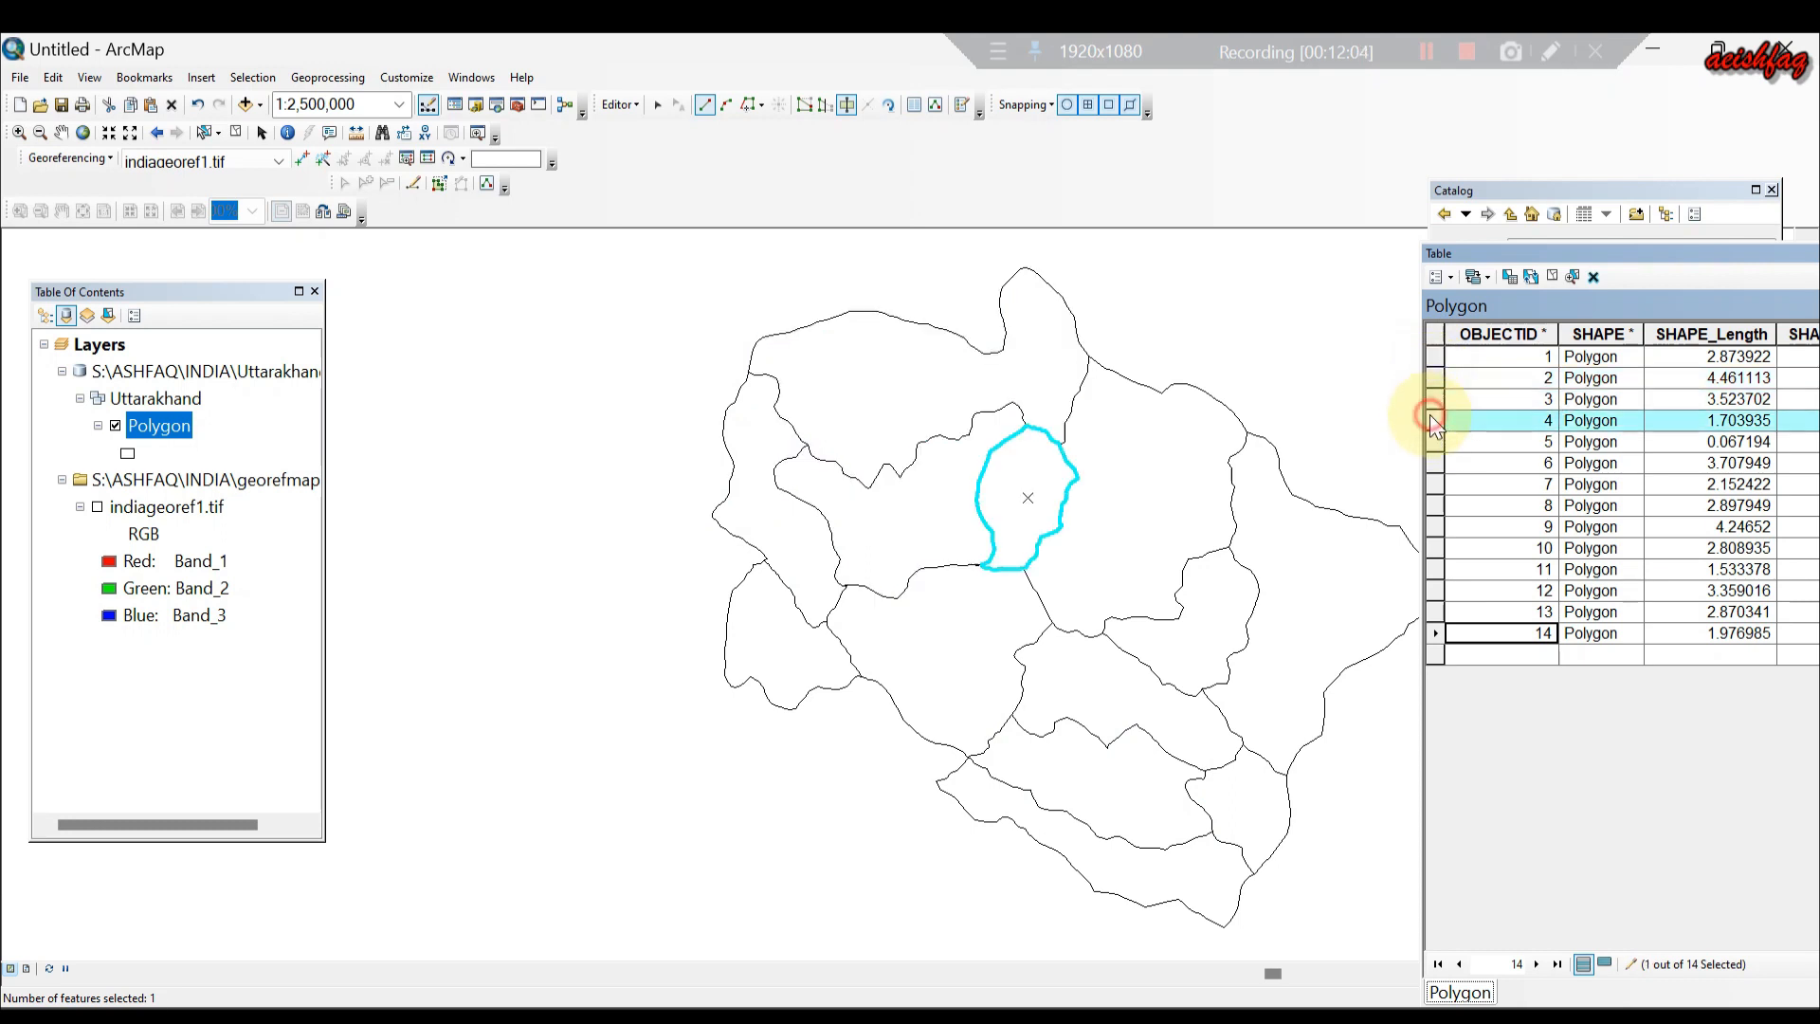
{"action": "left_click", "coordinate": [1435, 442]}
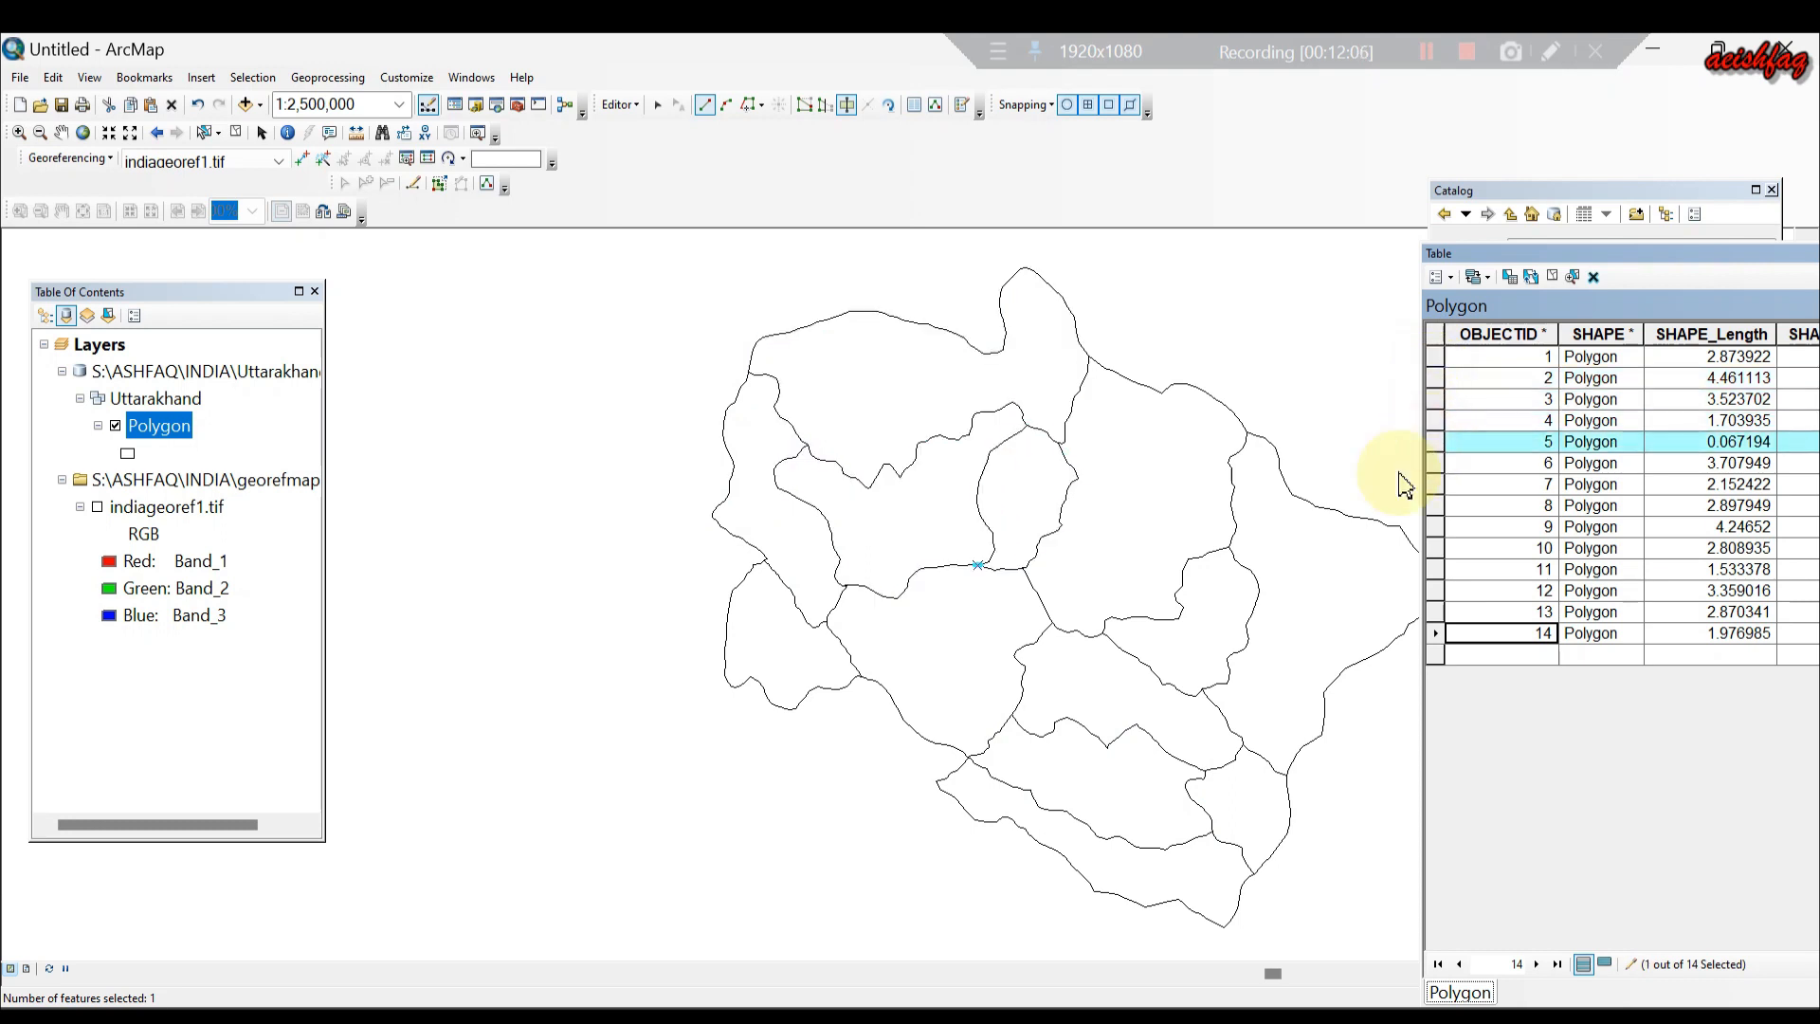
Delete the stray sliver polygon with OBJECTID 5 from the Polygon attribute table.
{"action": "right_click", "coordinate": [977, 566]}
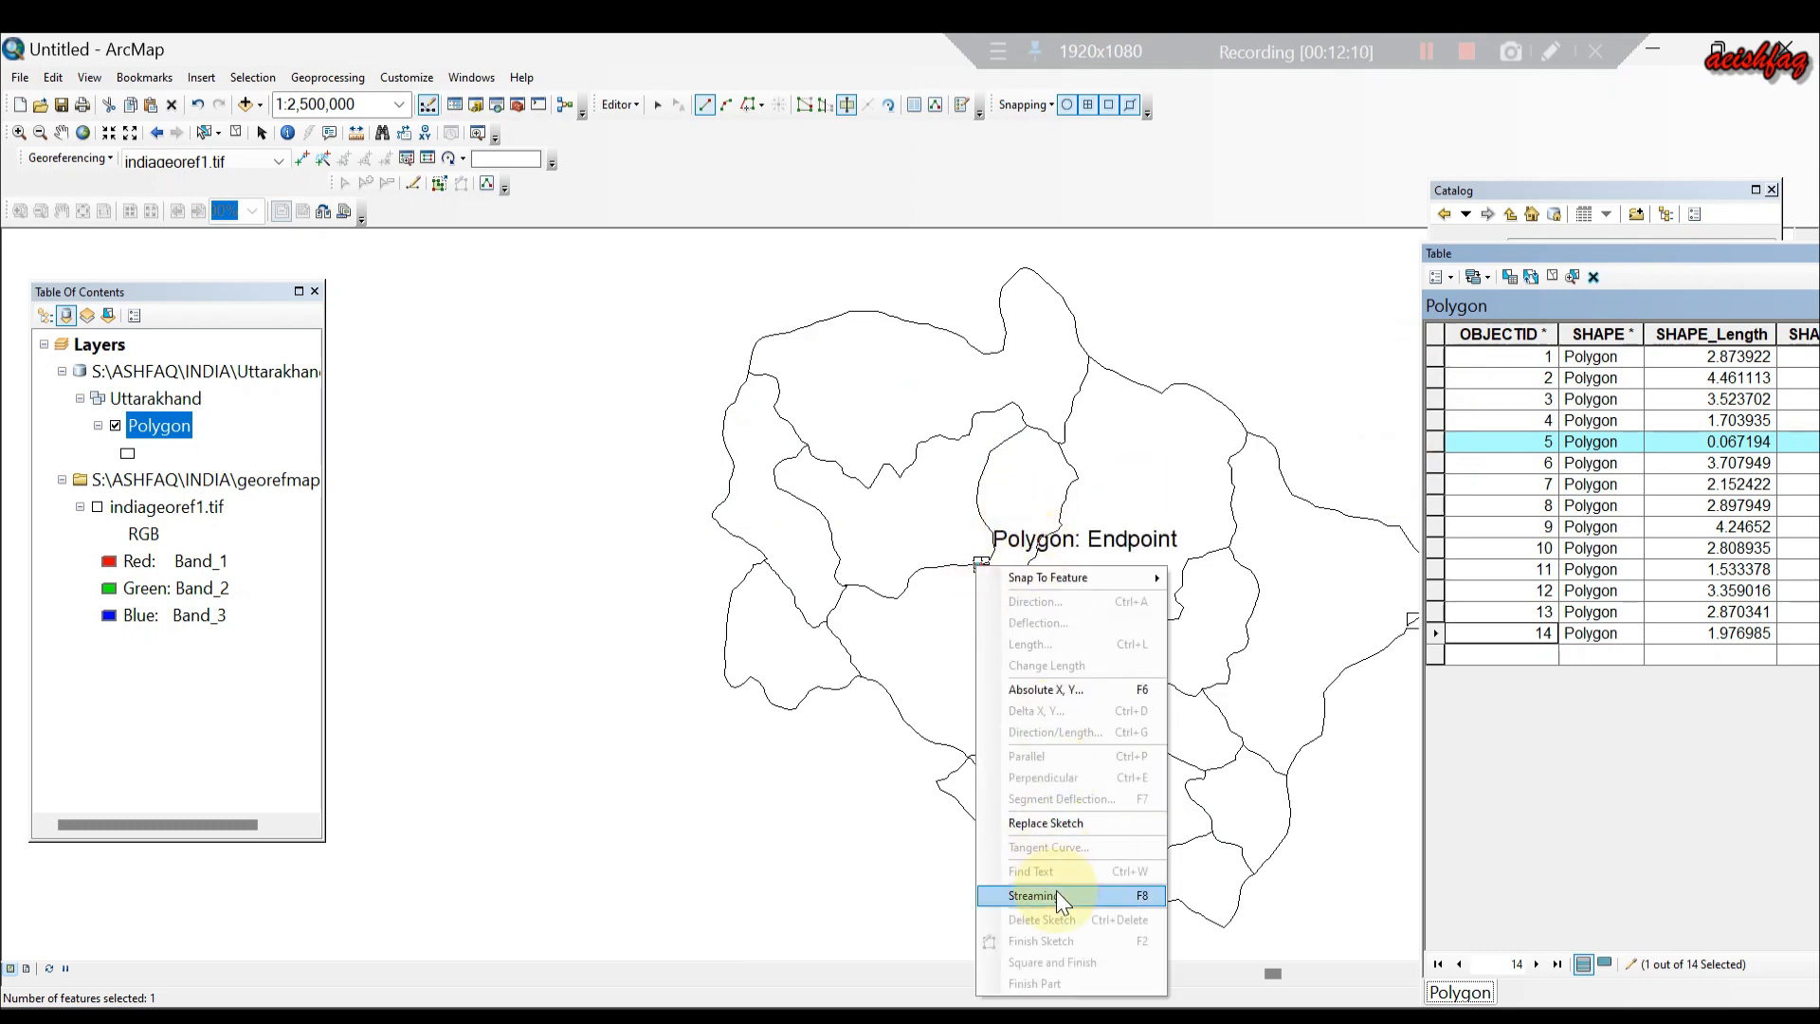
{"action": "left_click", "coordinate": [1530, 442]}
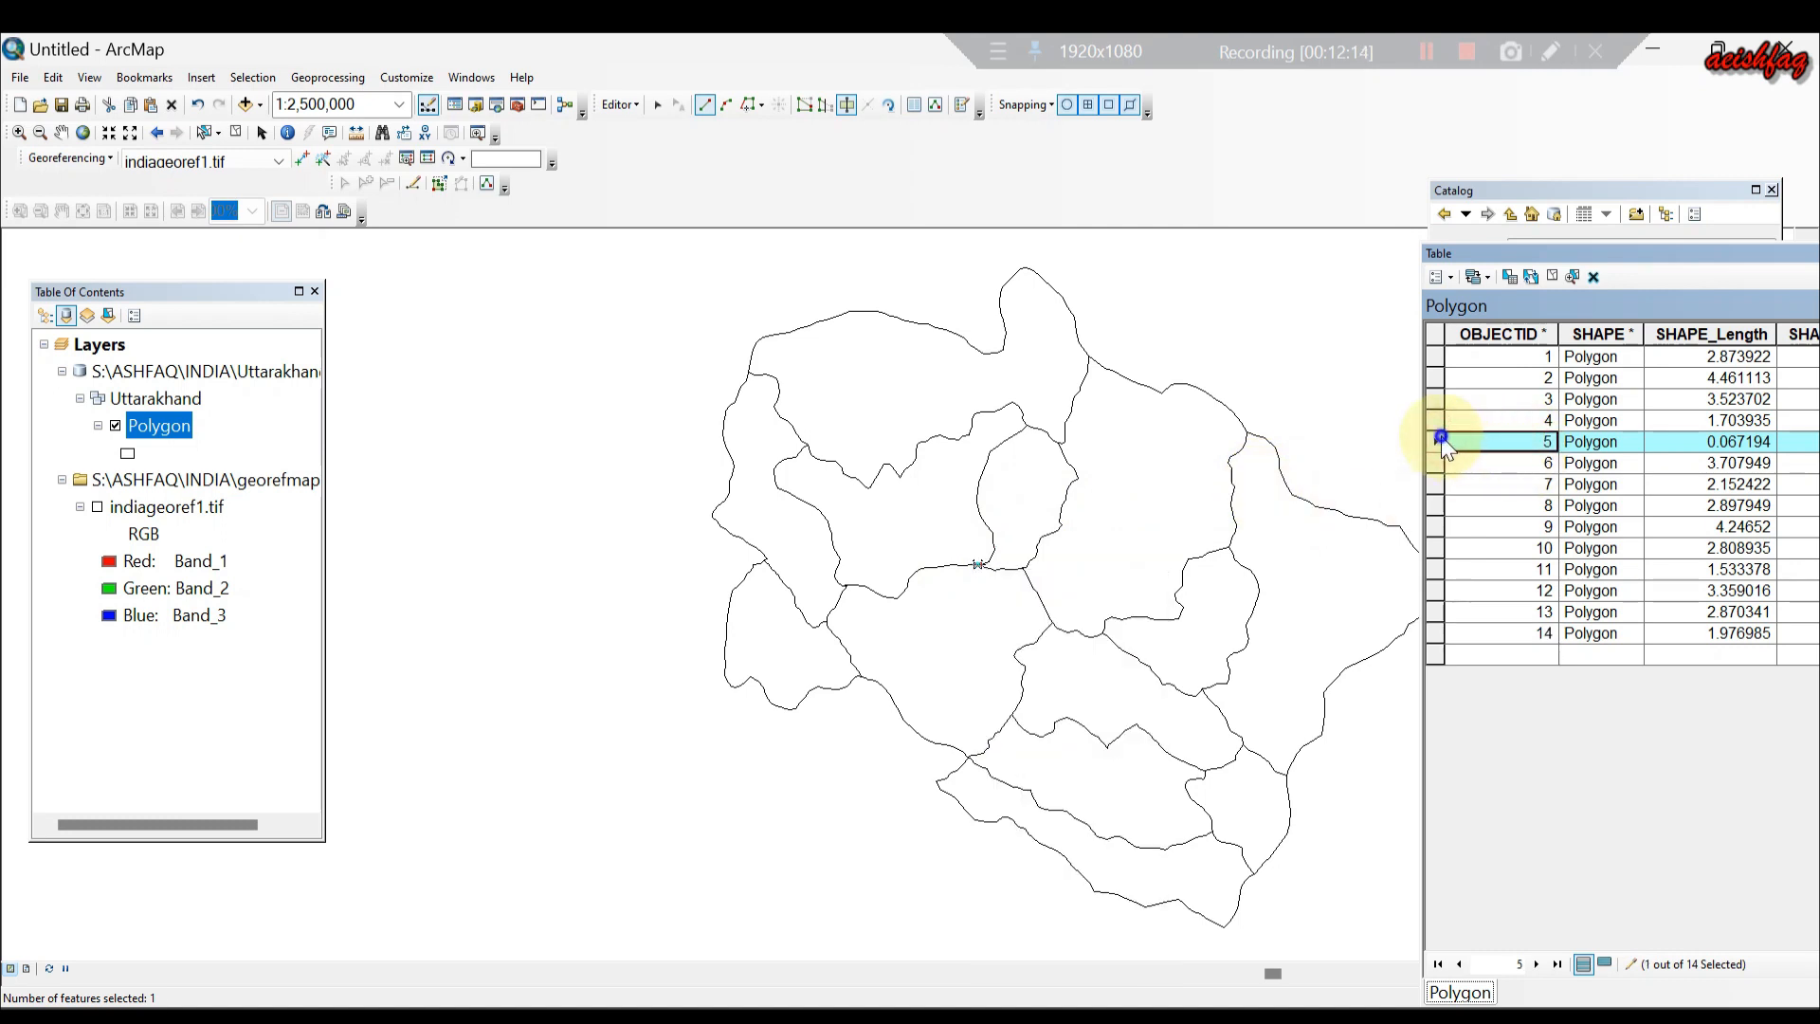
{"action": "right_click", "coordinate": [1442, 443]}
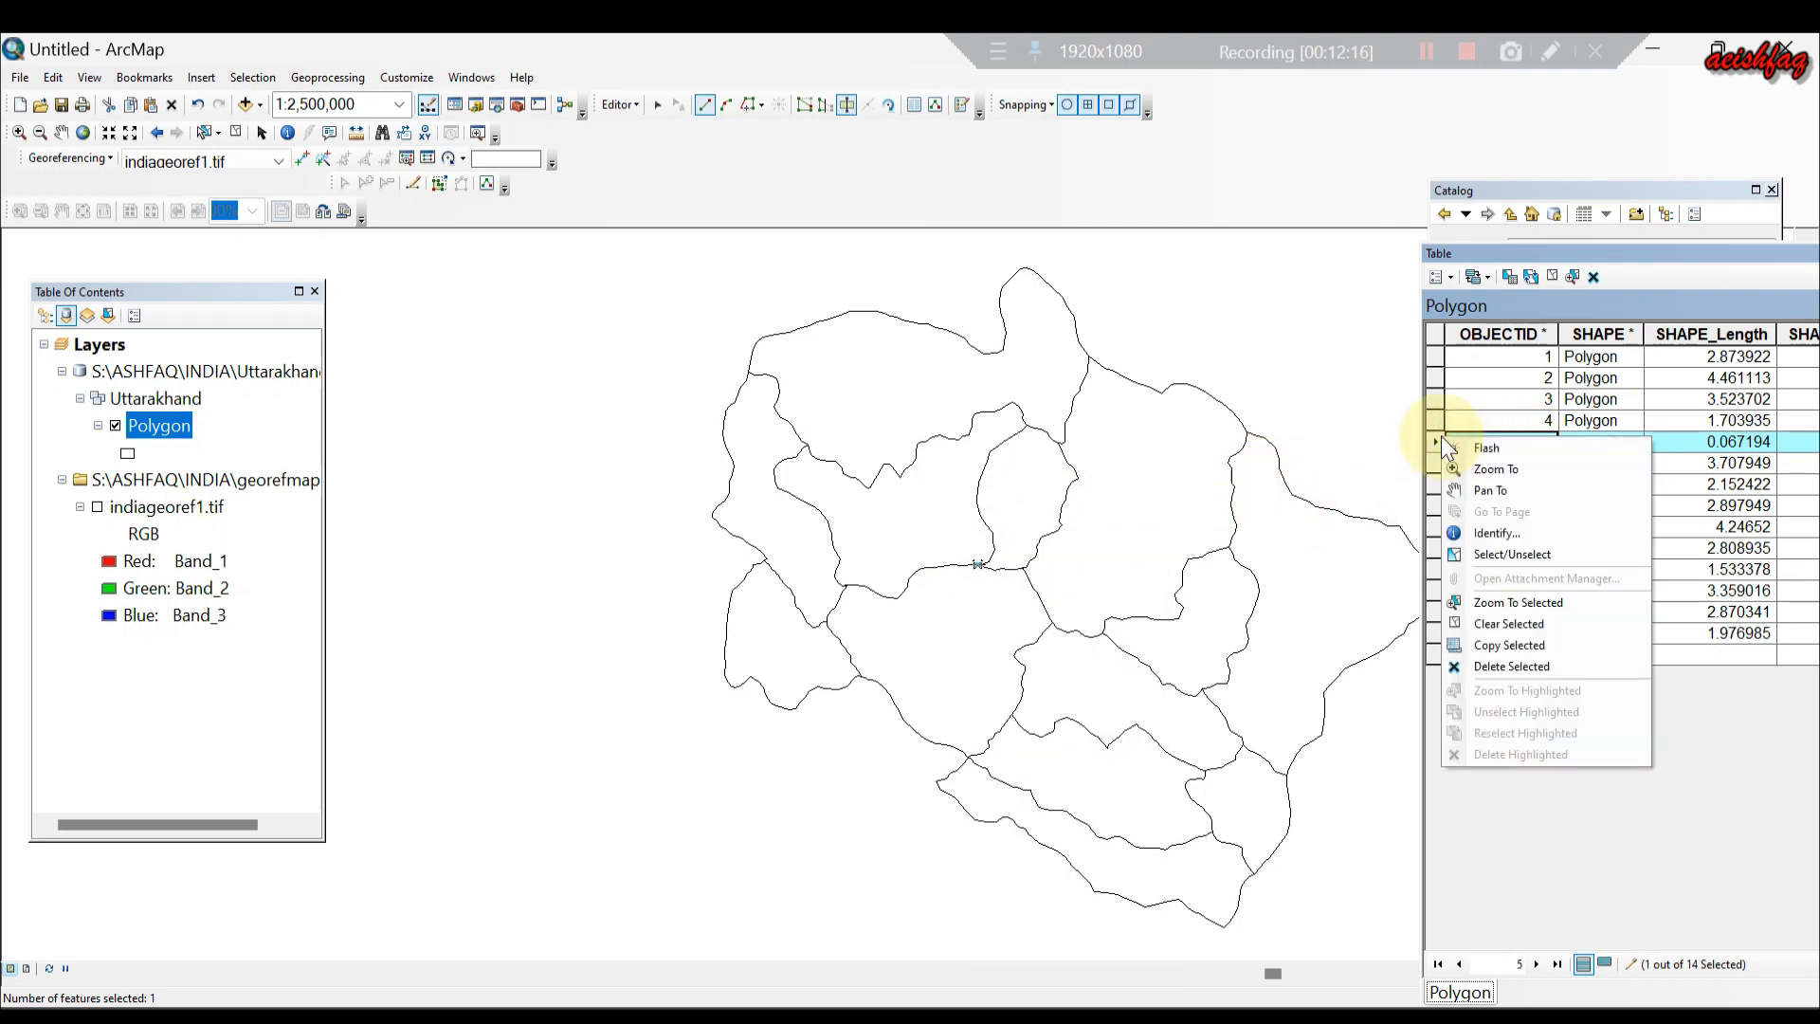
{"action": "left_click", "coordinate": [1484, 667]}
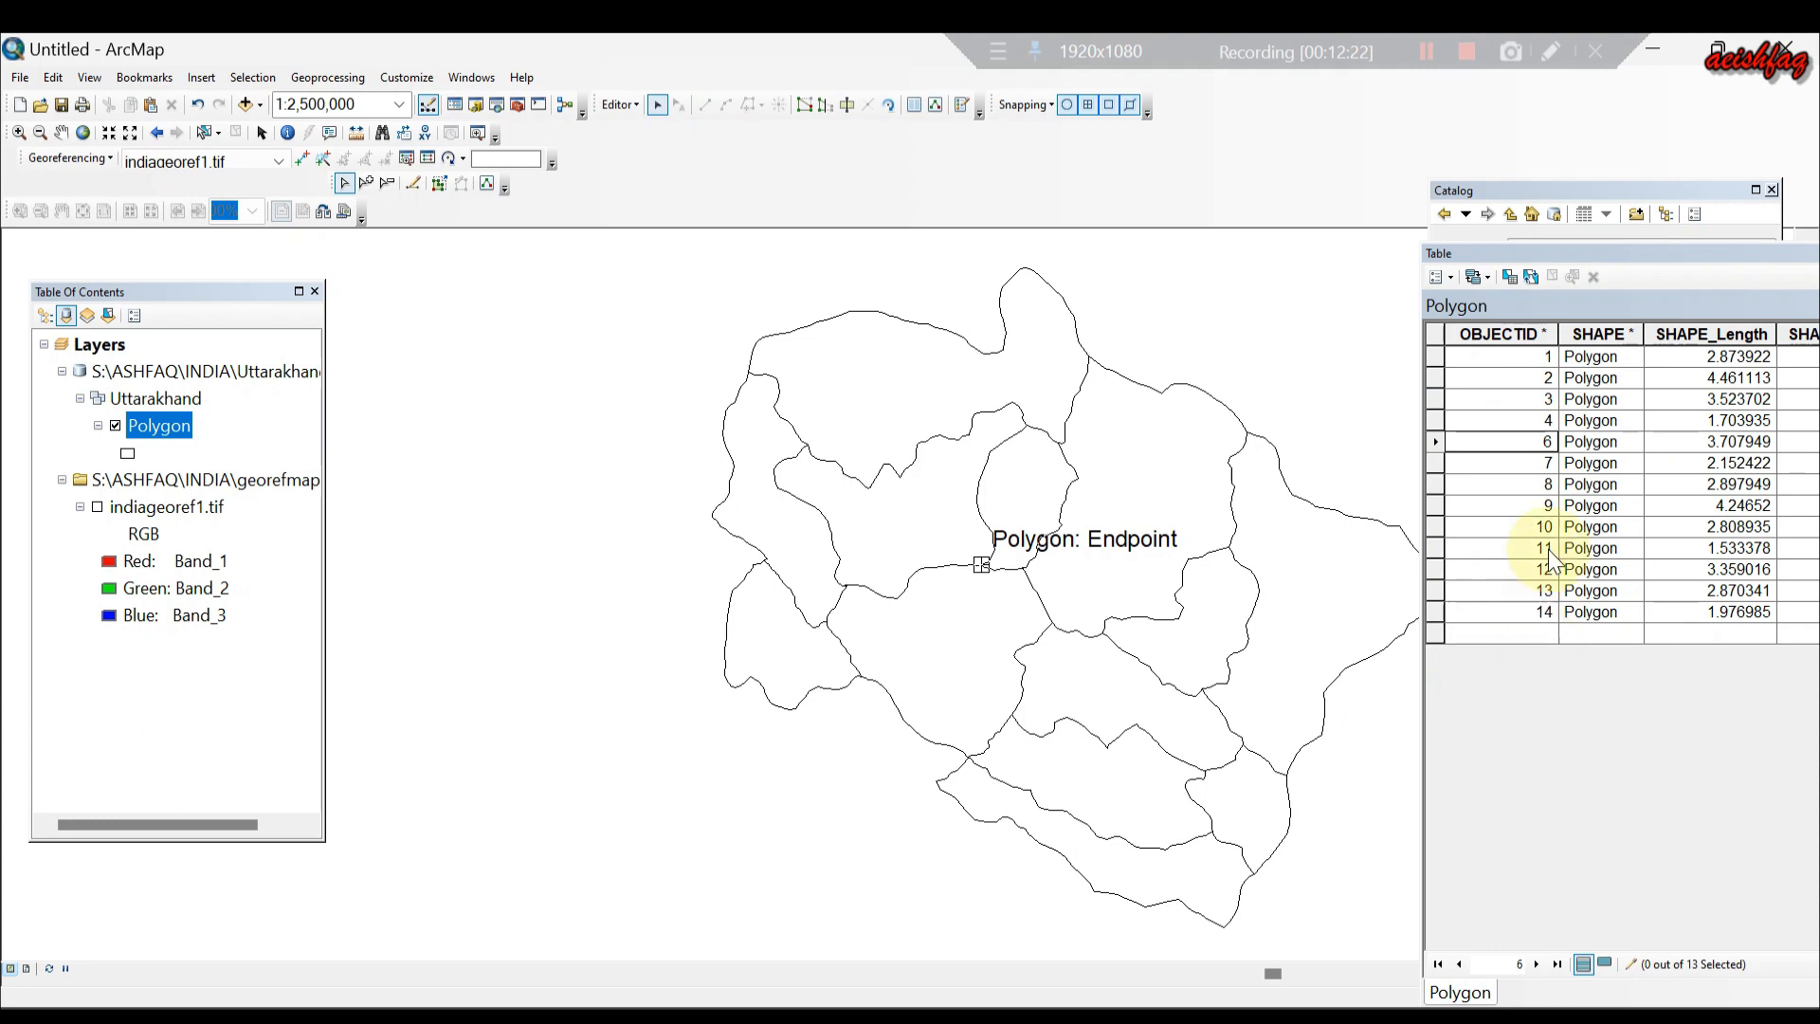
Go through the remaining OBJECTID values in the attribute table down to 14.
{"action": "left_click", "coordinate": [1556, 464]}
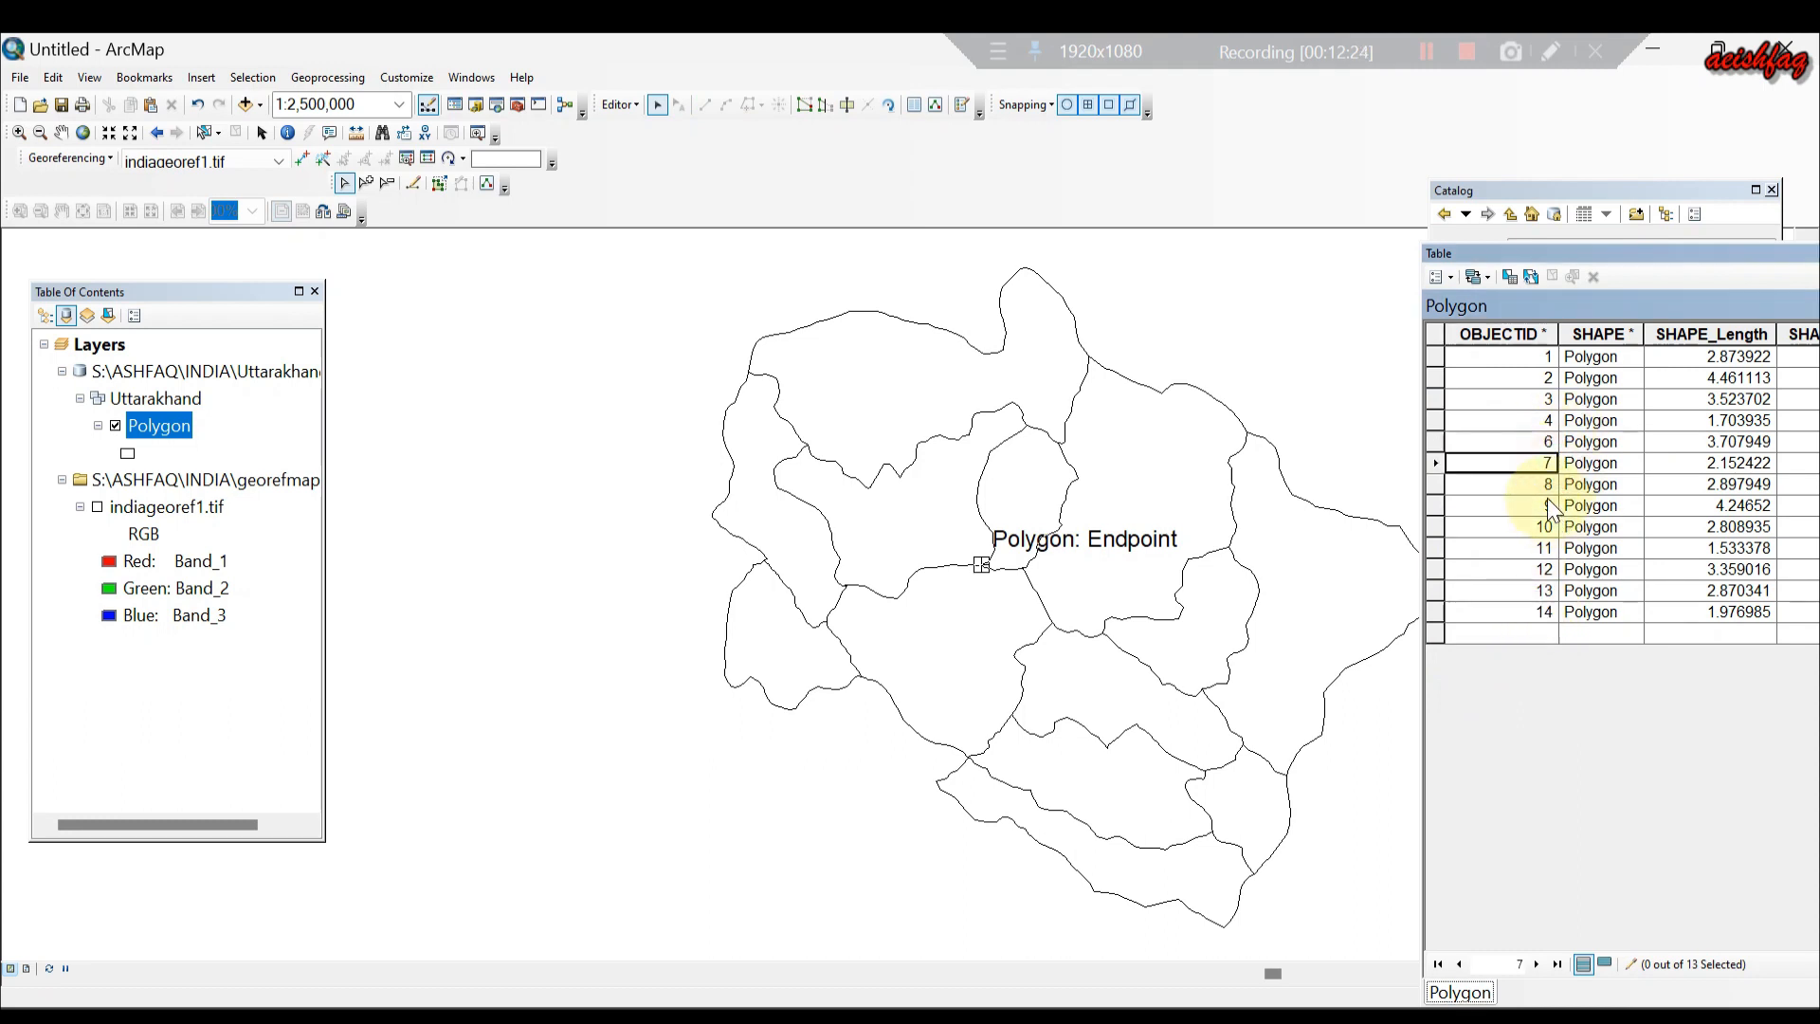
{"action": "left_click", "coordinate": [1547, 570]}
{"action": "left_click", "coordinate": [1544, 591]}
{"action": "left_click", "coordinate": [1543, 612]}
{"action": "left_click", "coordinate": [1550, 608]}
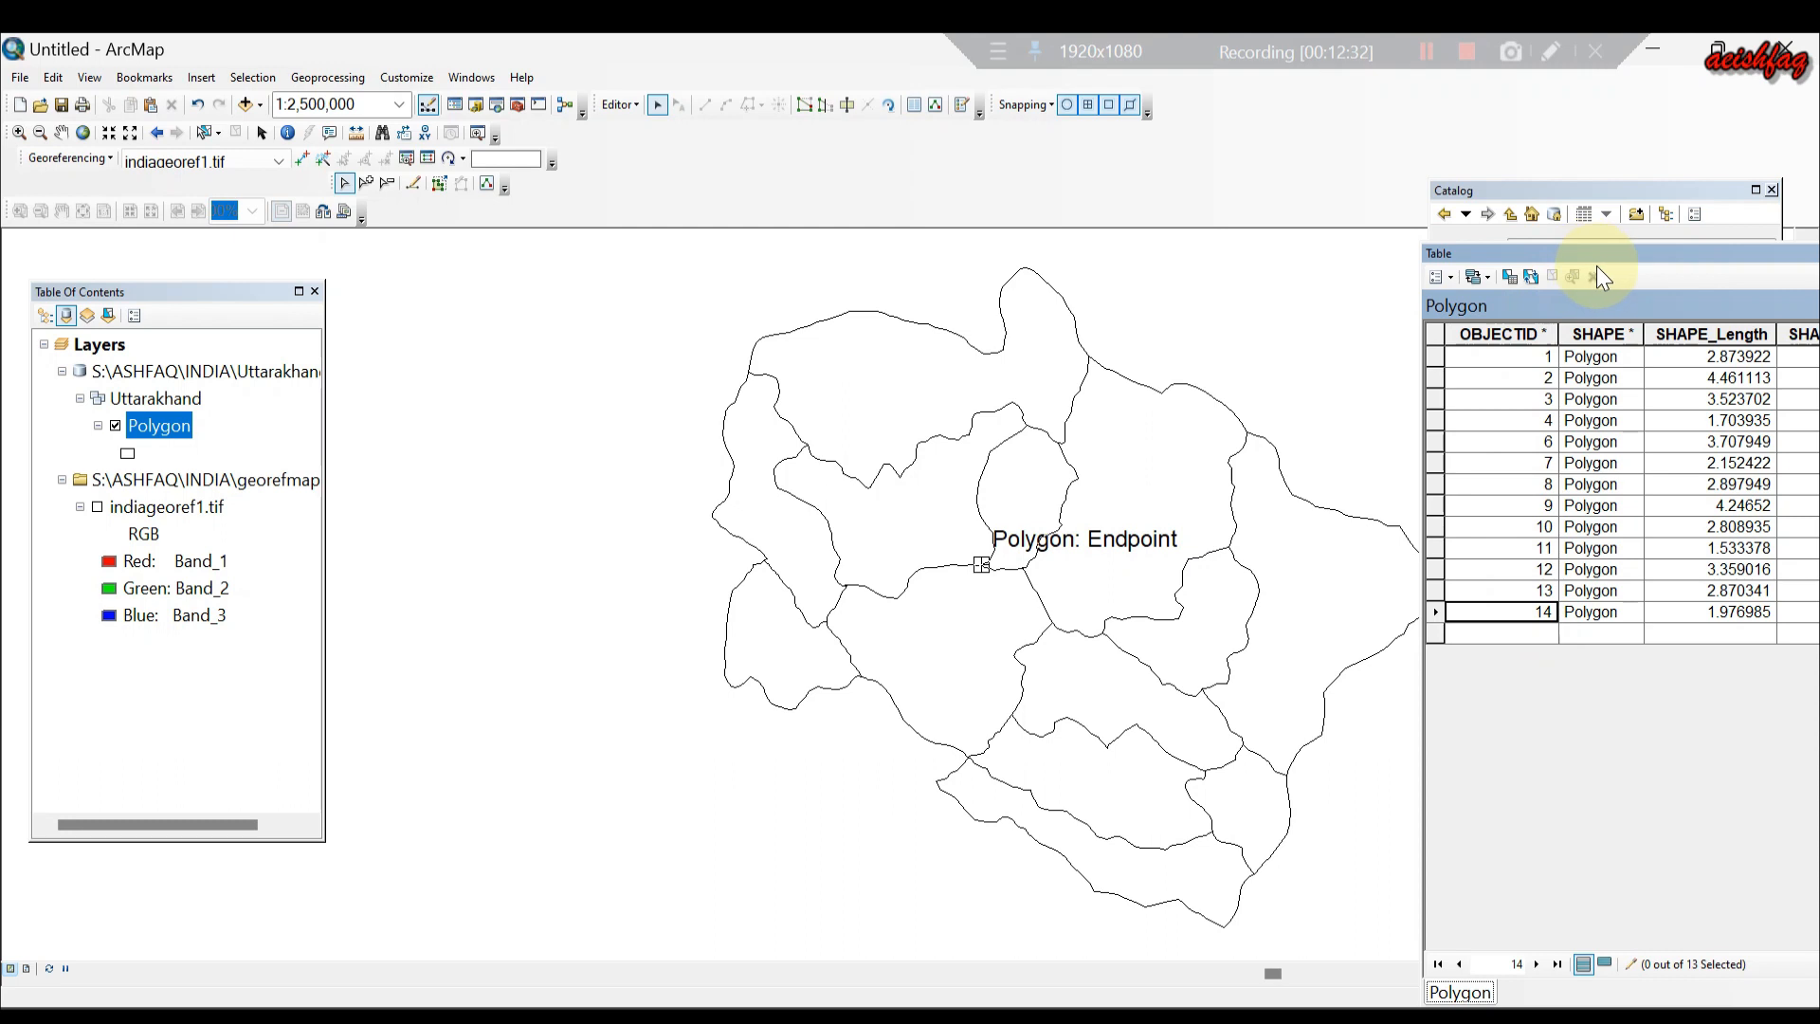
{"action": "left_click_drag", "start_coordinate": [1546, 256], "coordinate": [1158, 251]}
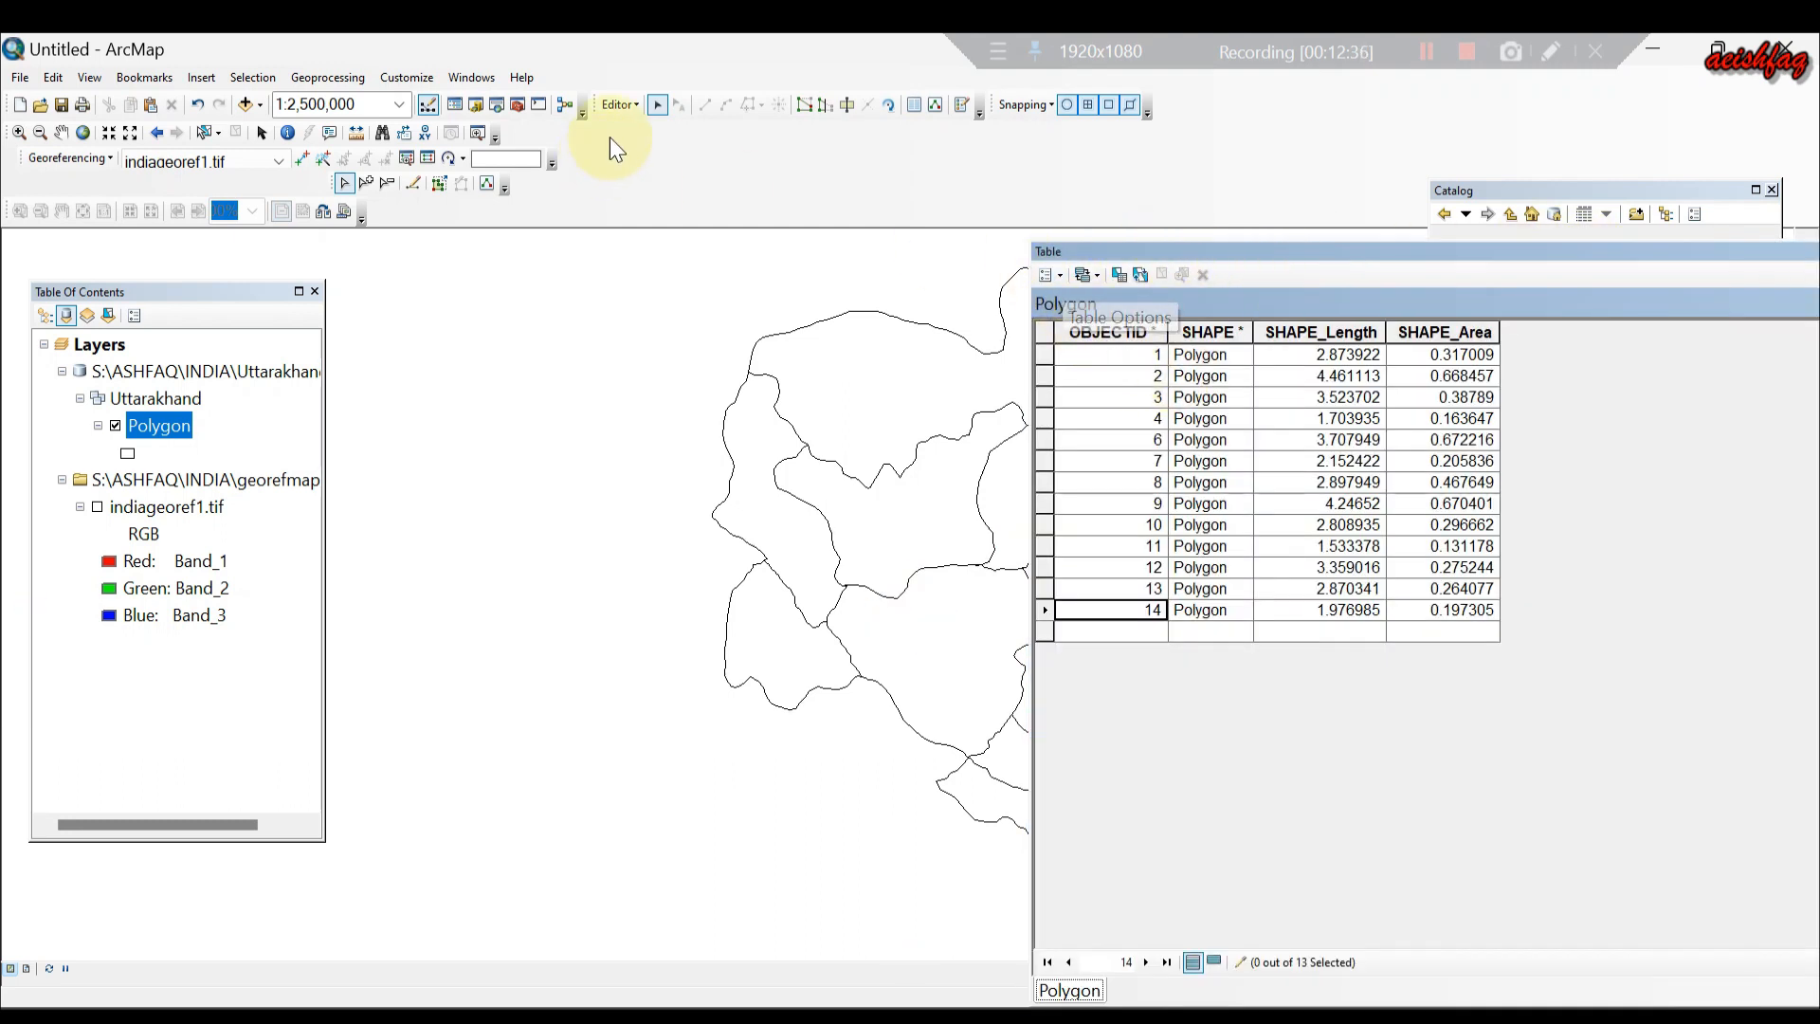
{"action": "left_click", "coordinate": [633, 101]}
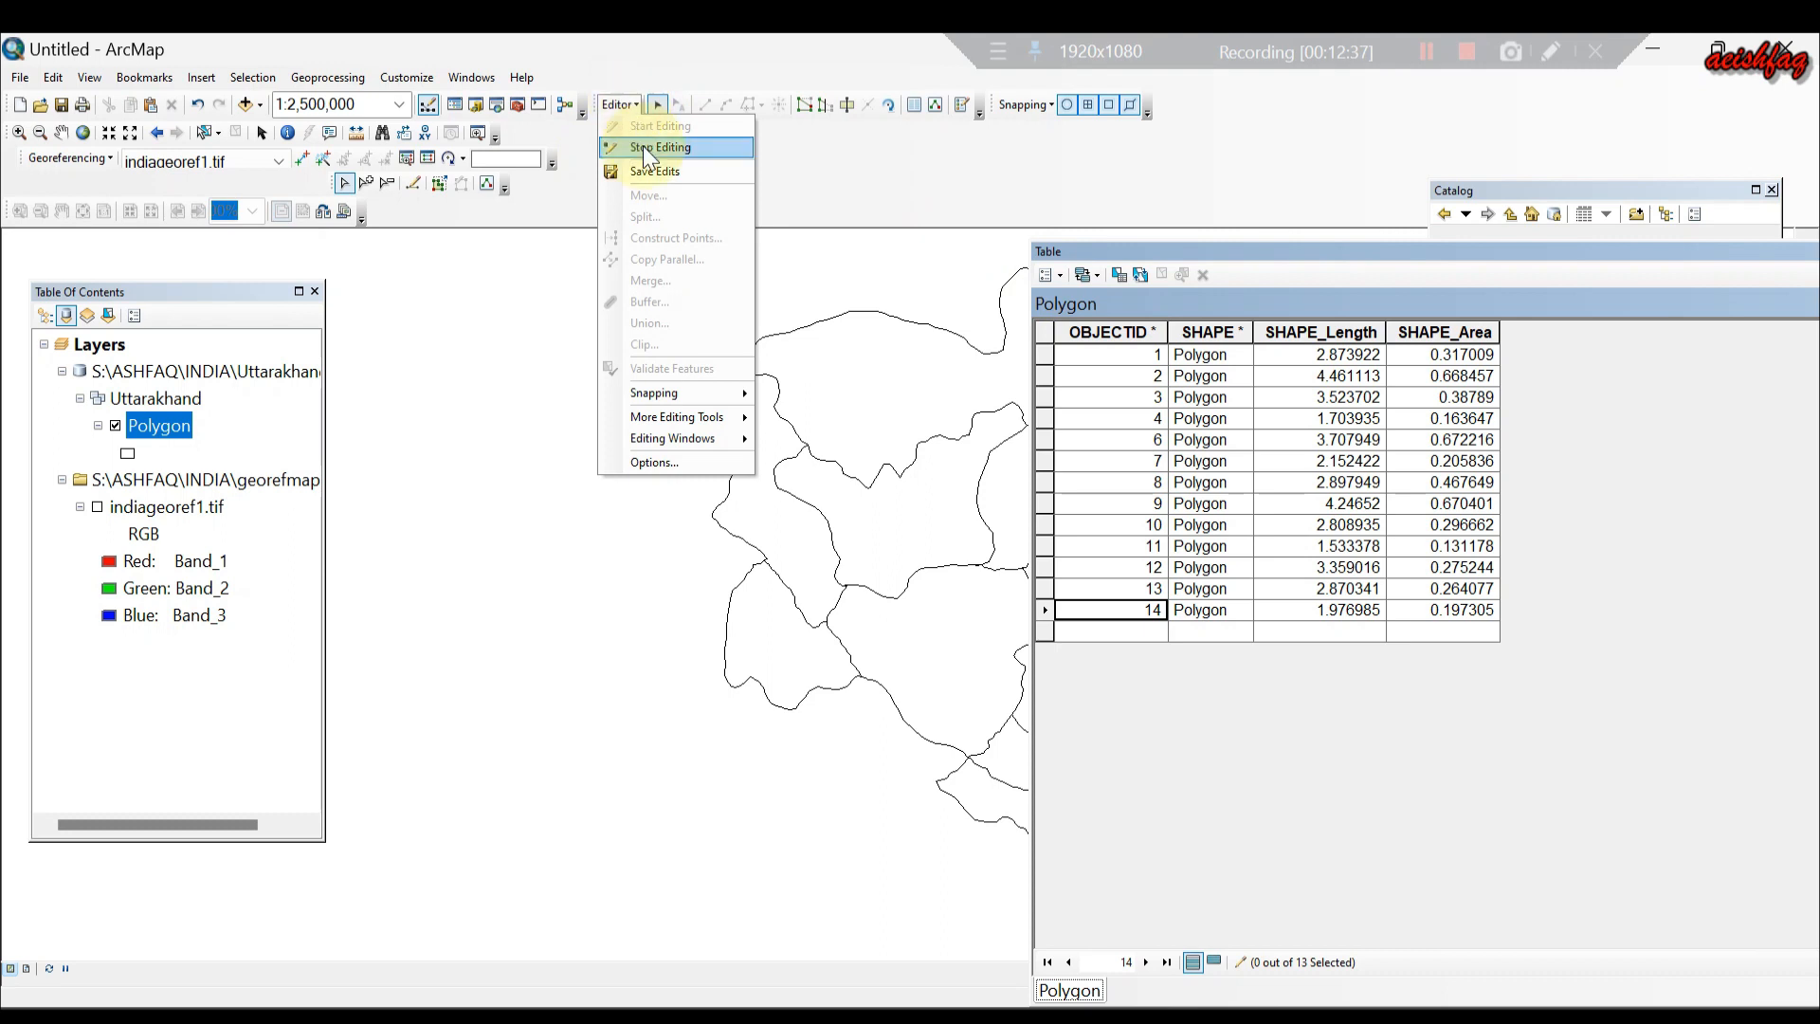
{"action": "left_click", "coordinate": [1155, 606]}
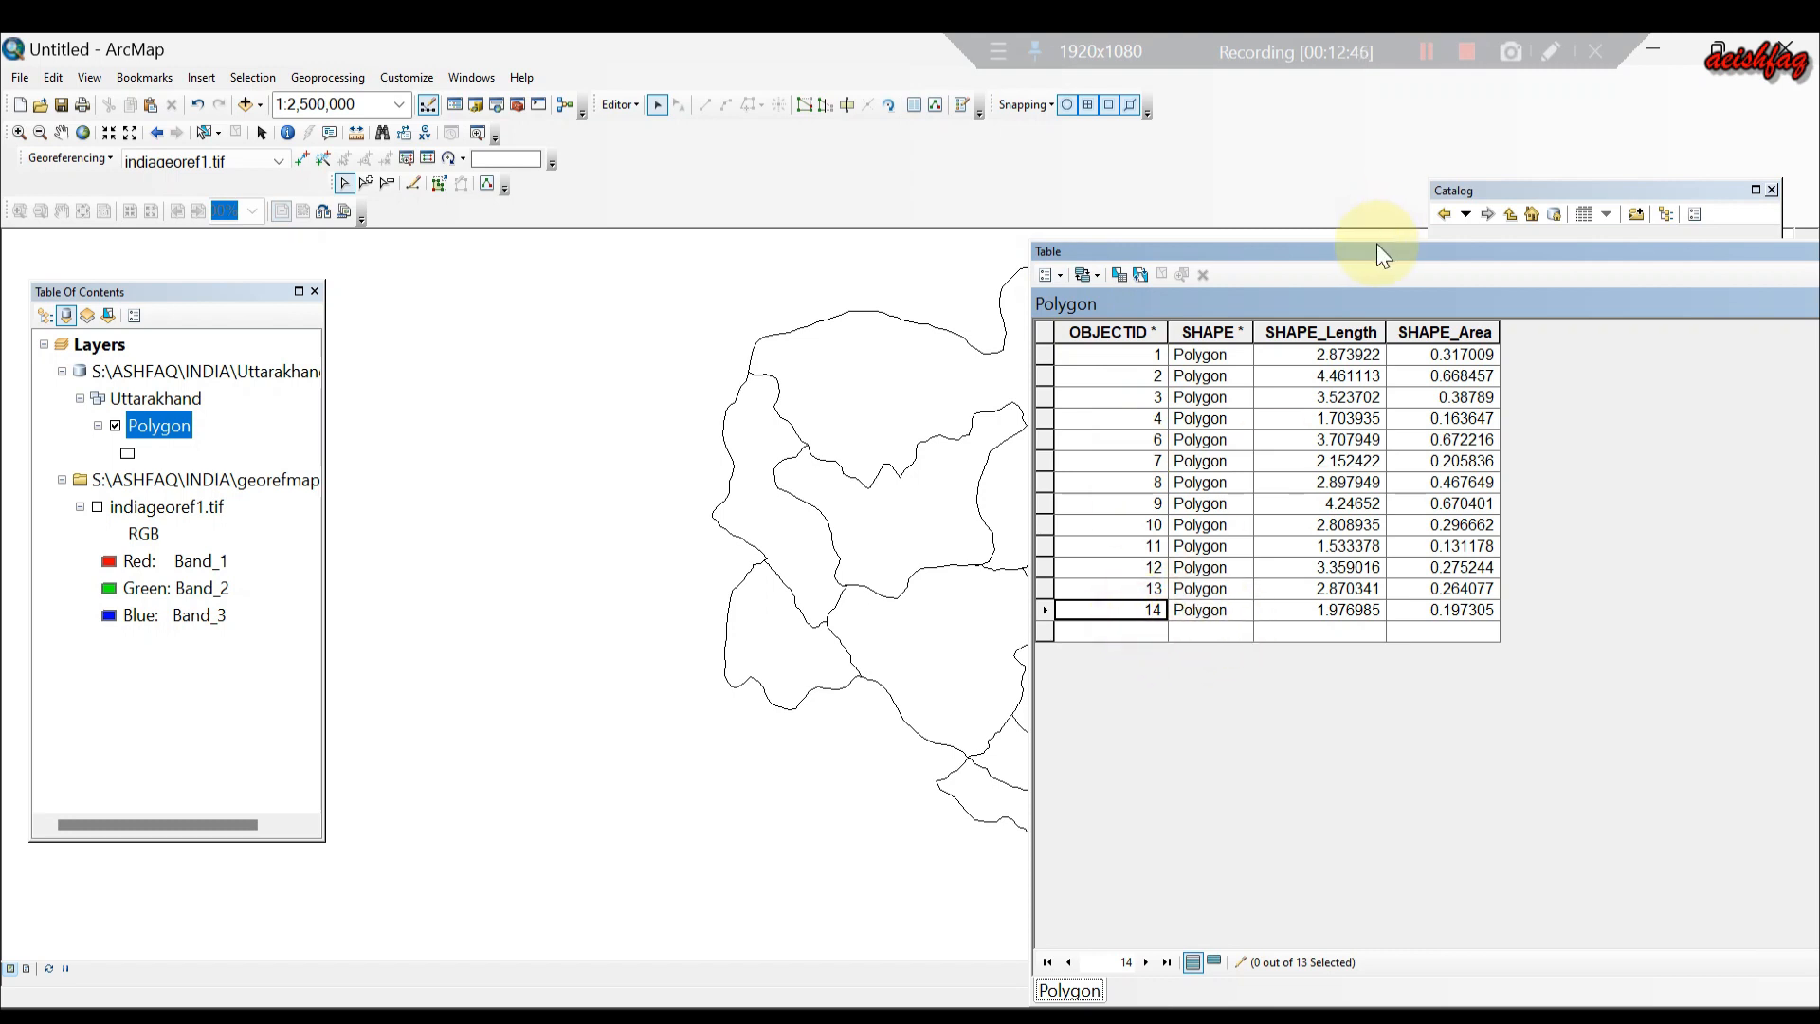
Move the attribute table clear of the map and check the records with OBJECTID 6 to 14 by selecting them one at a time.
{"action": "left_click_drag", "start_coordinate": [1575, 303], "coordinate": [1622, 309]}
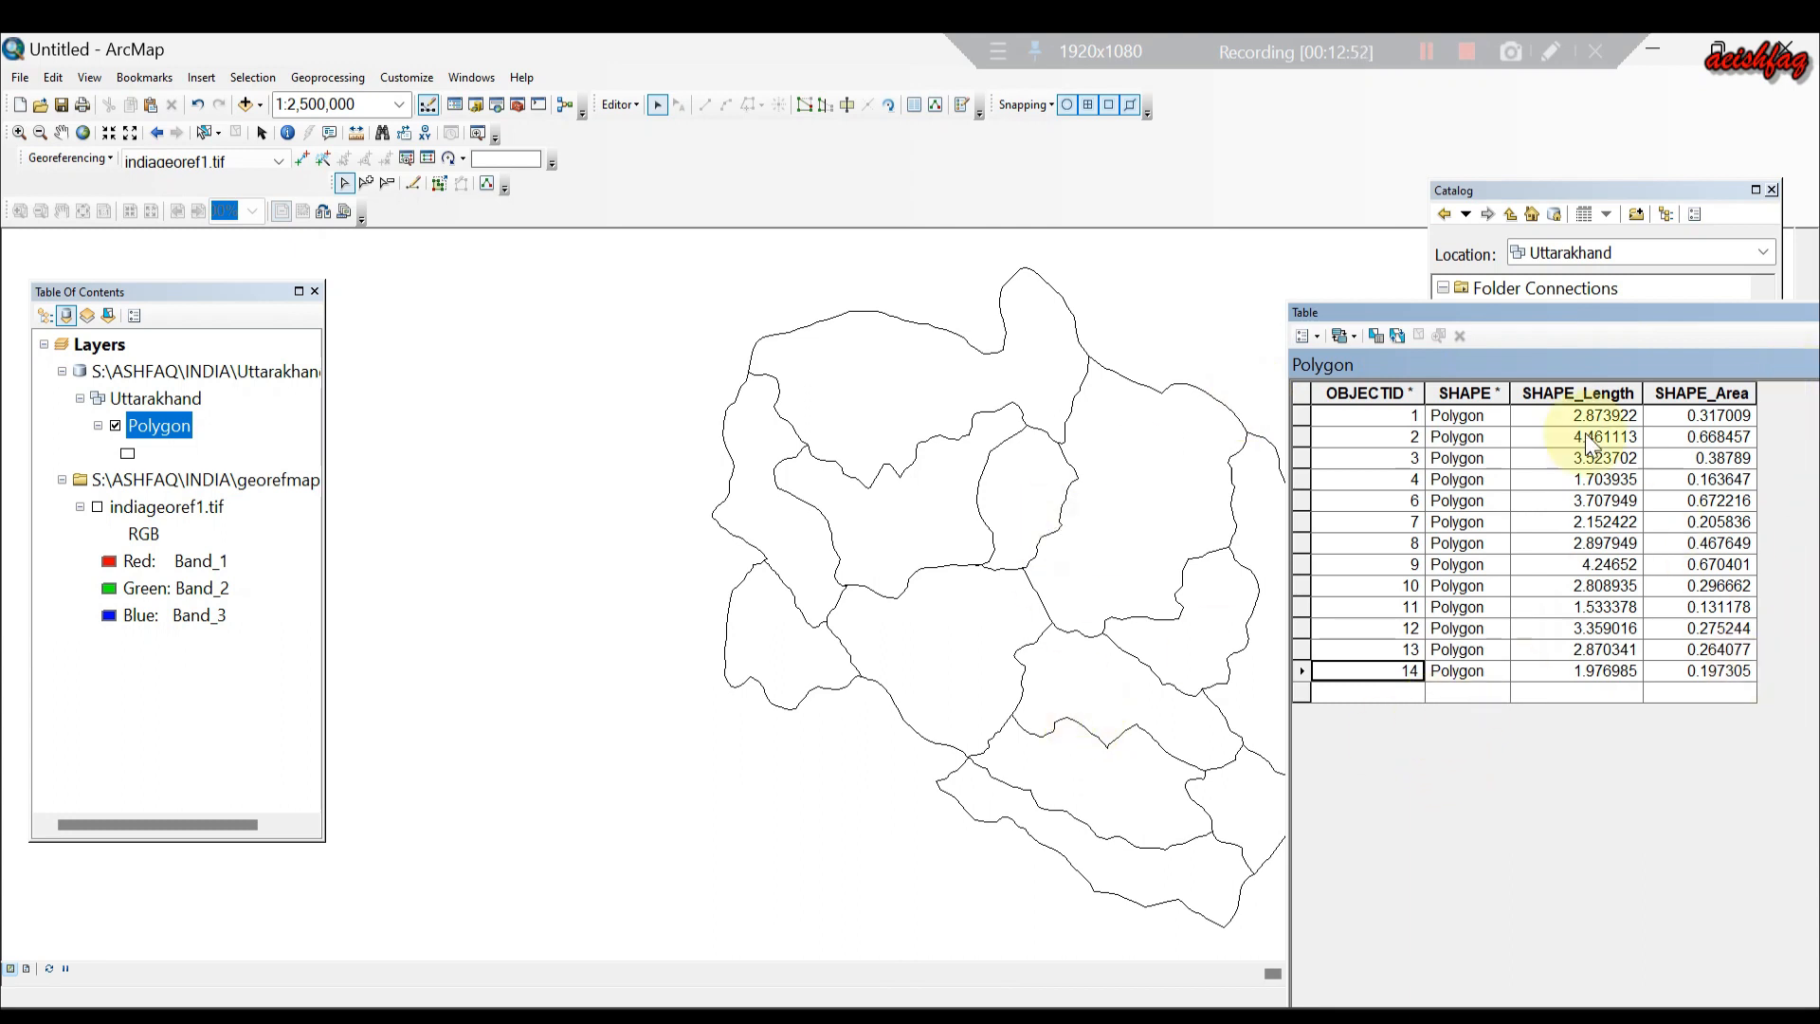
{"action": "left_click_drag", "start_coordinate": [1523, 317], "coordinate": [1596, 491]}
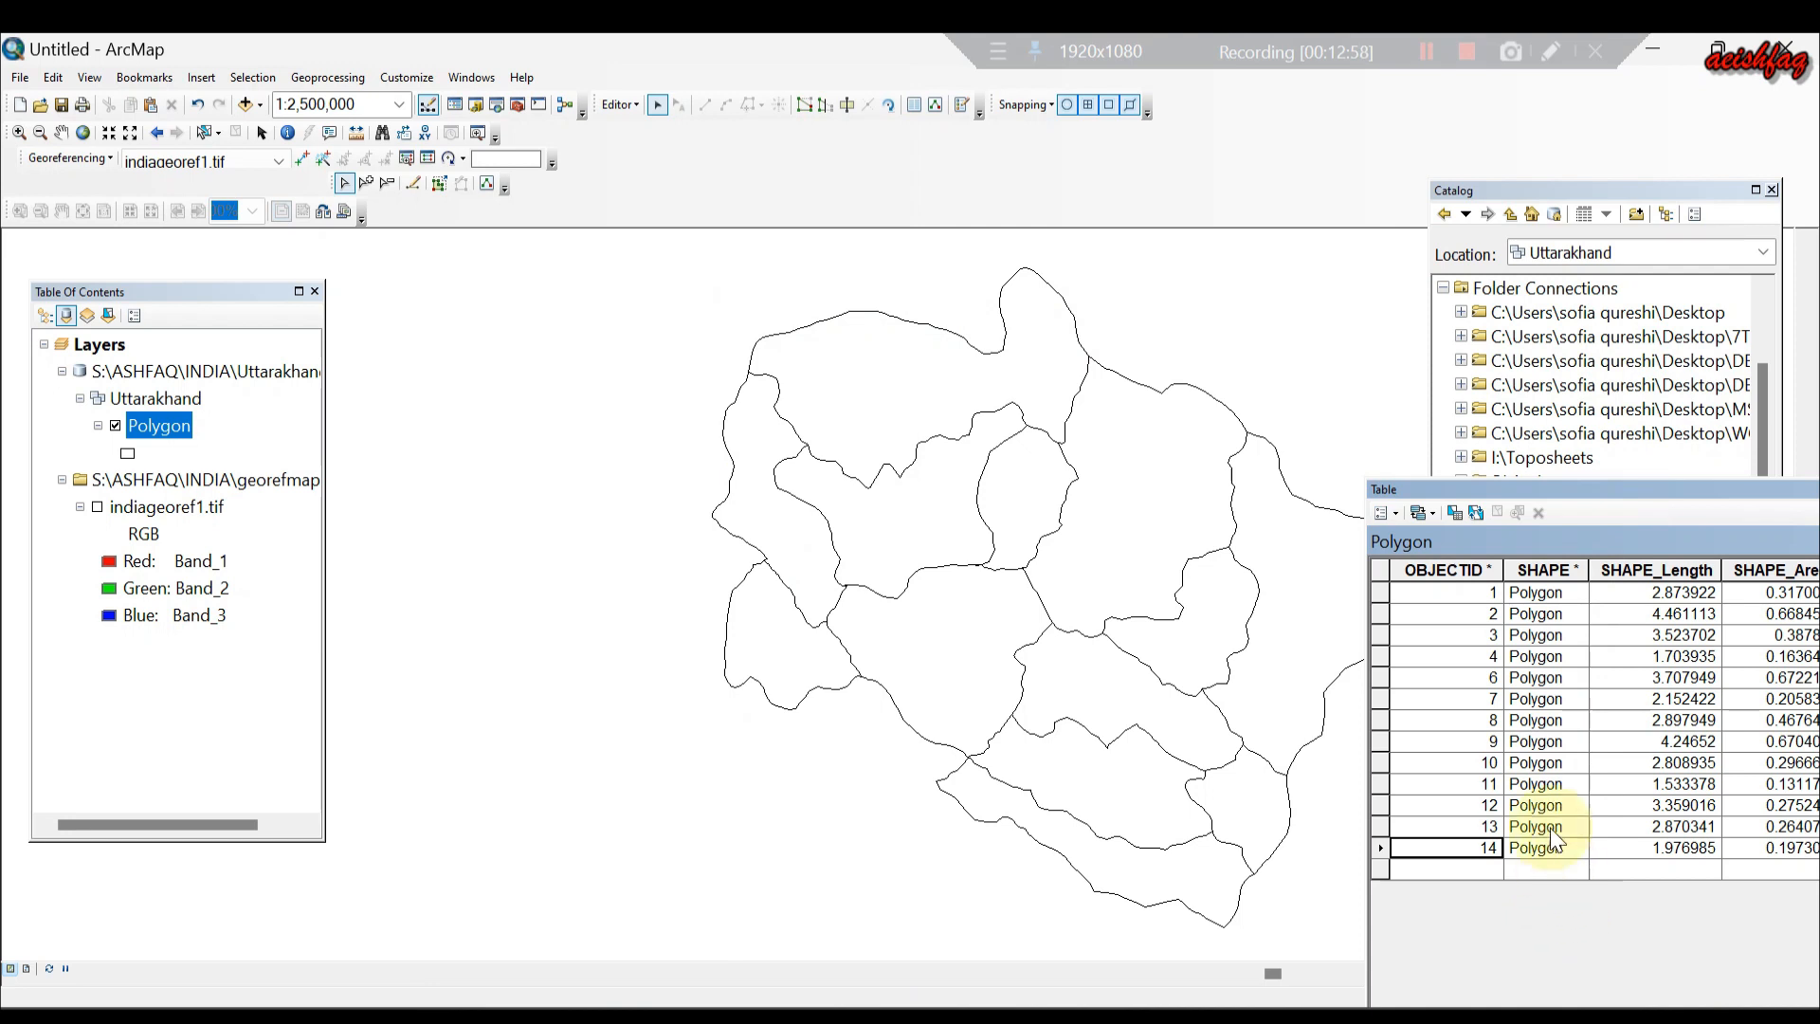
{"action": "left_click", "coordinate": [1382, 678]}
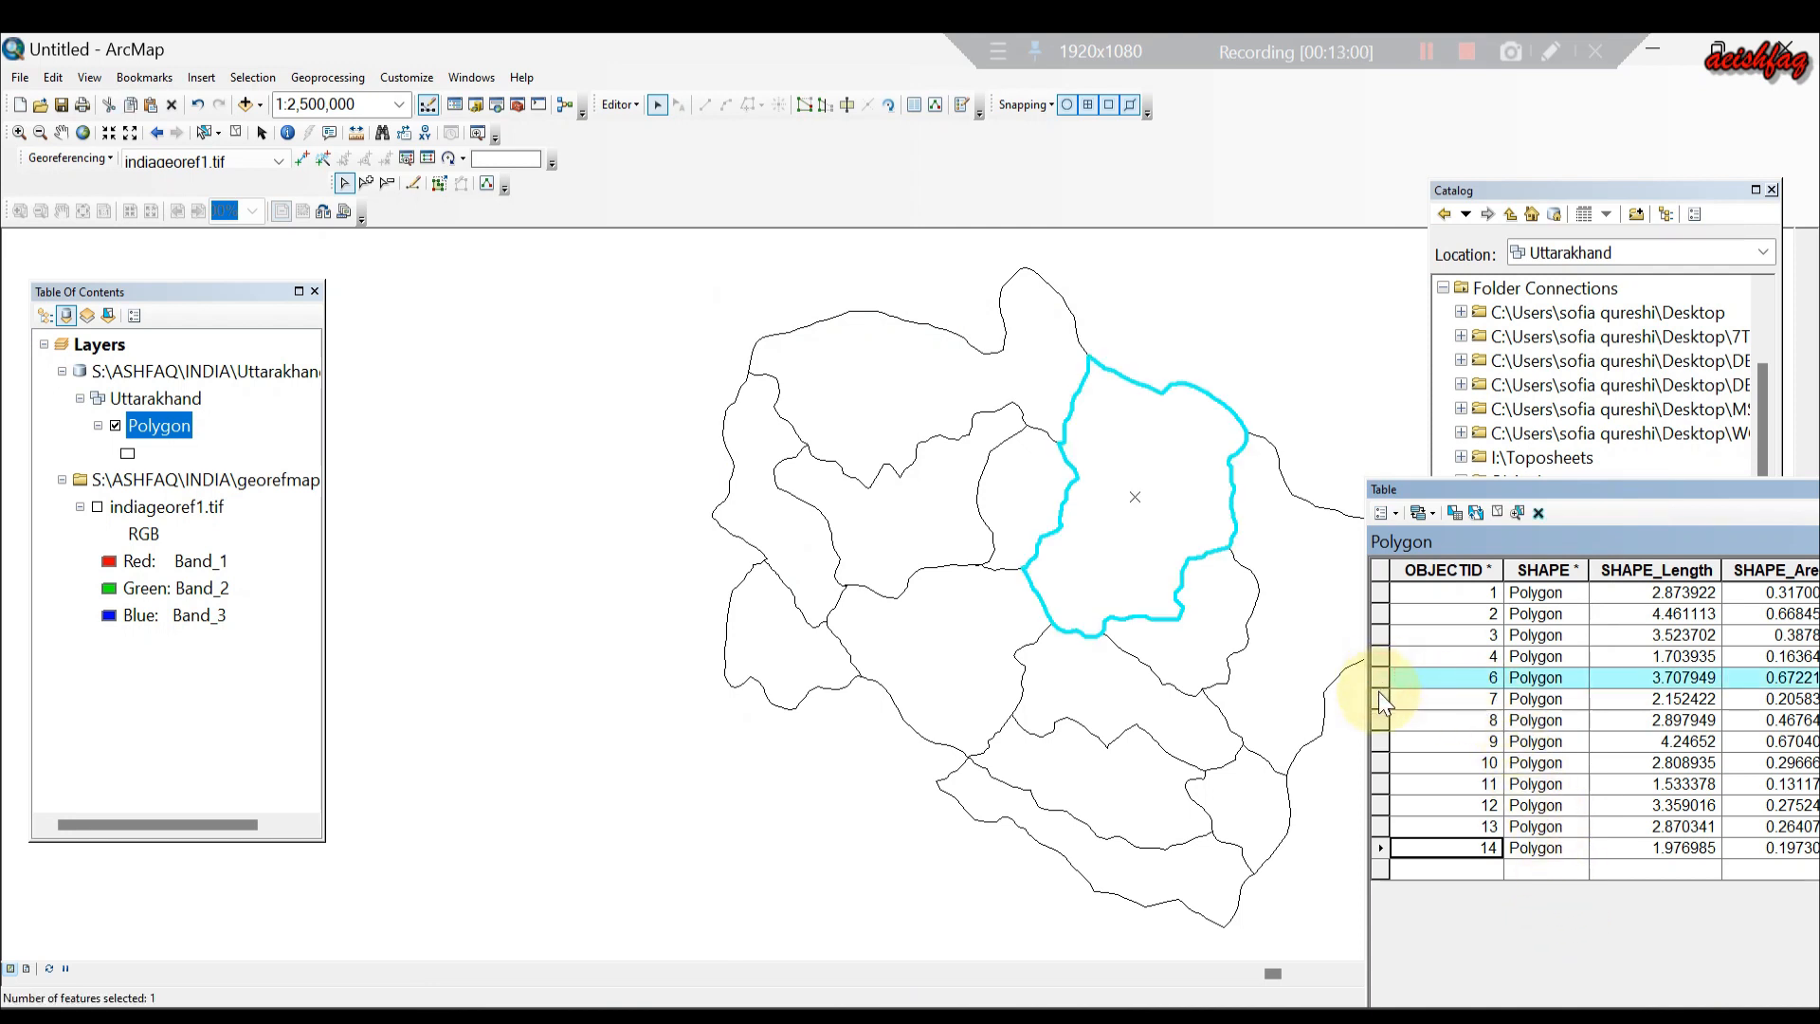
{"action": "left_click", "coordinate": [1380, 698]}
{"action": "left_click", "coordinate": [1382, 721]}
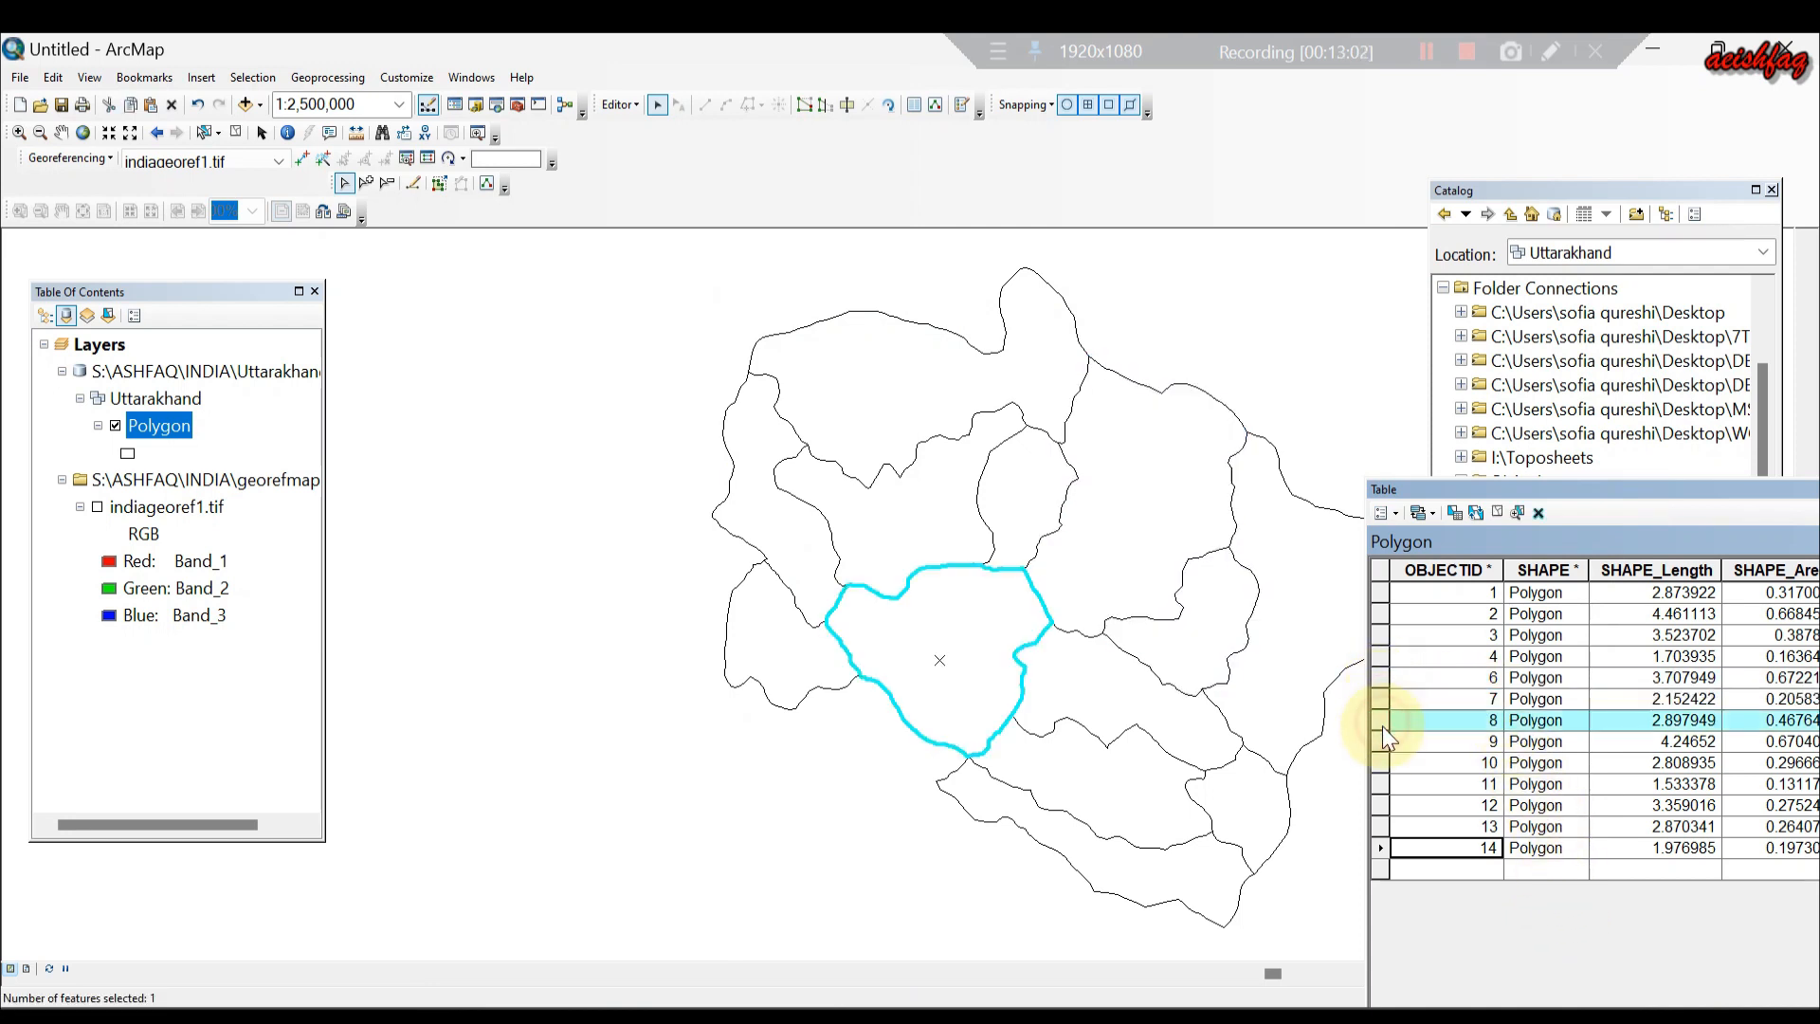
{"action": "left_click", "coordinate": [1379, 741]}
{"action": "left_click", "coordinate": [1375, 764]}
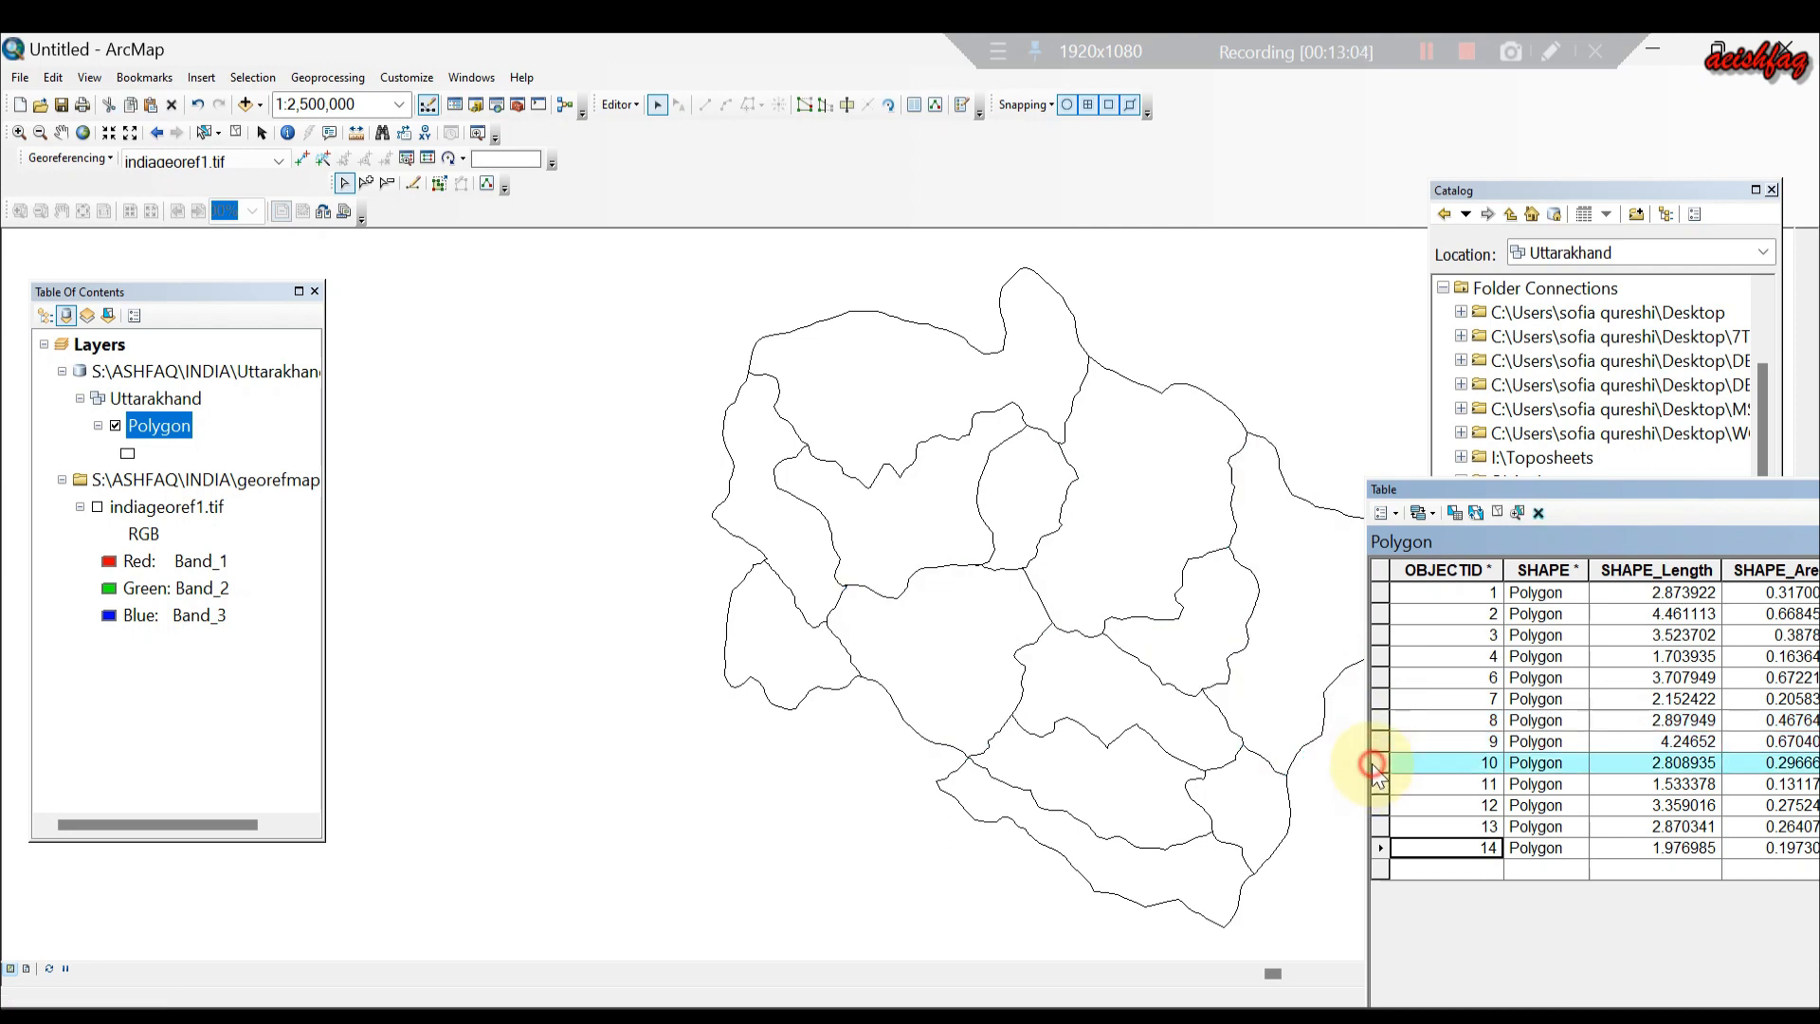
{"action": "left_click", "coordinate": [1377, 785]}
{"action": "left_click", "coordinate": [1379, 806]}
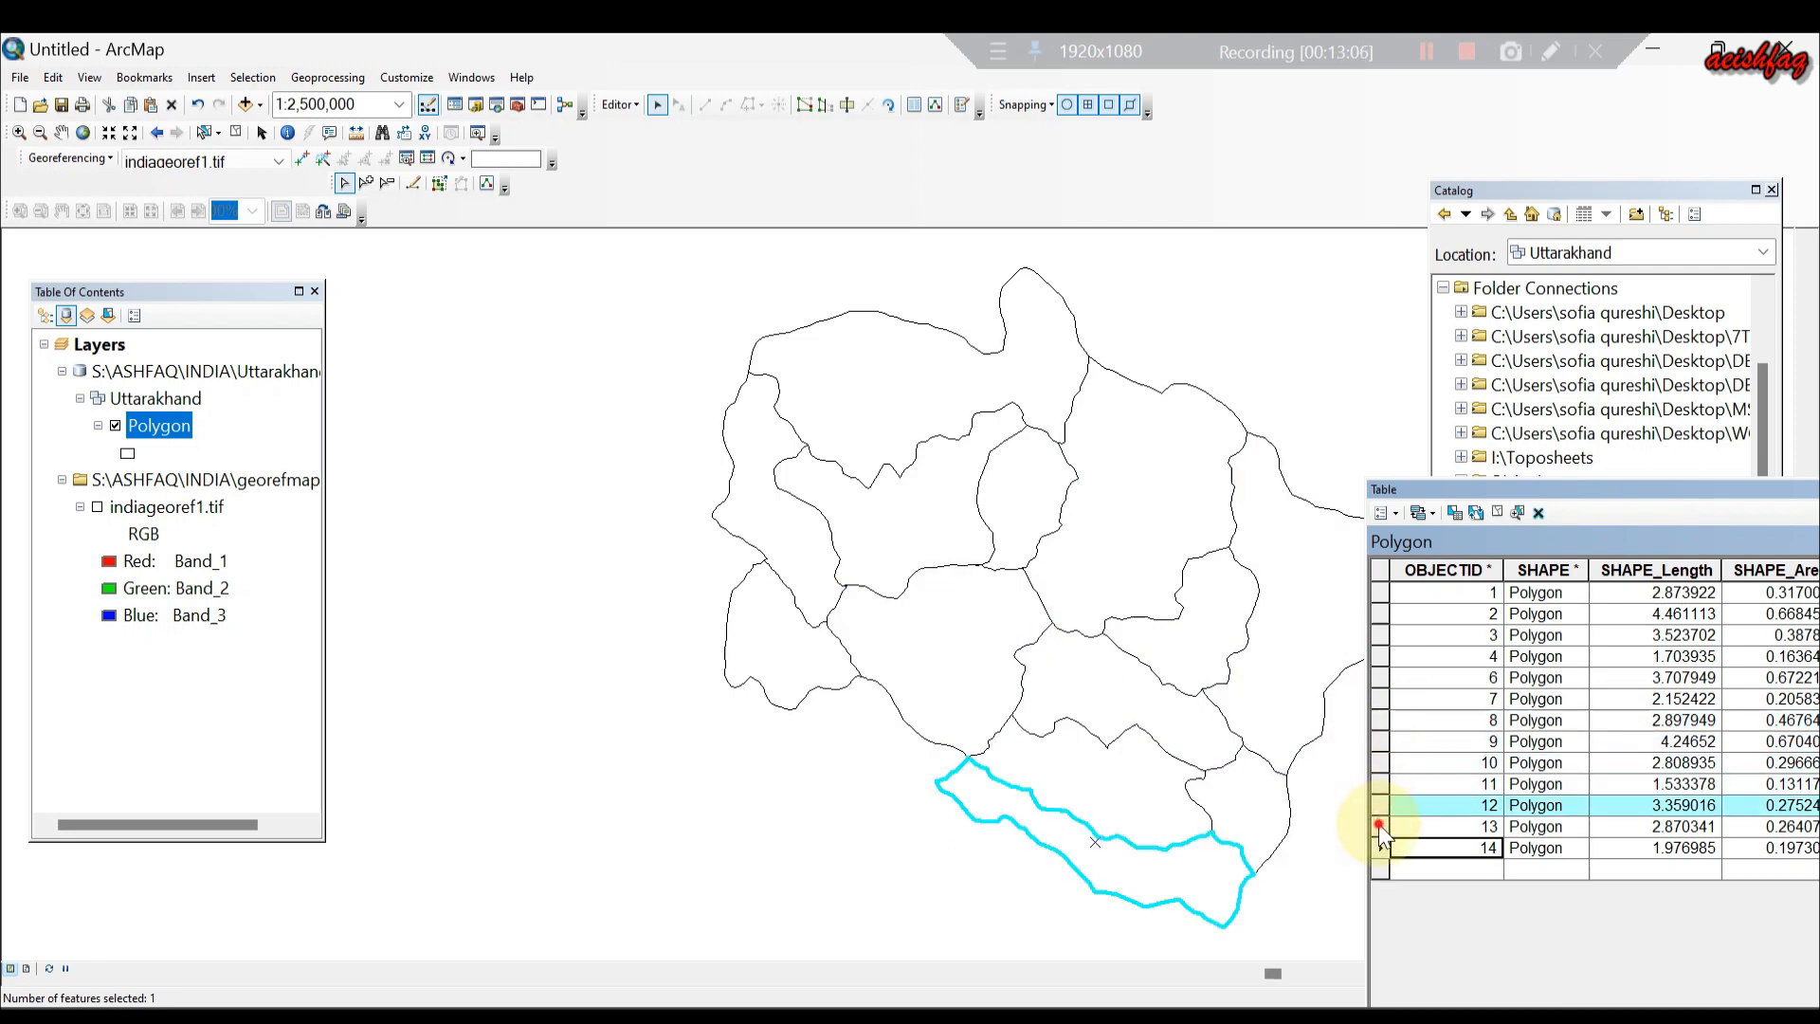
{"action": "left_click", "coordinate": [1379, 826]}
{"action": "left_click", "coordinate": [1377, 846]}
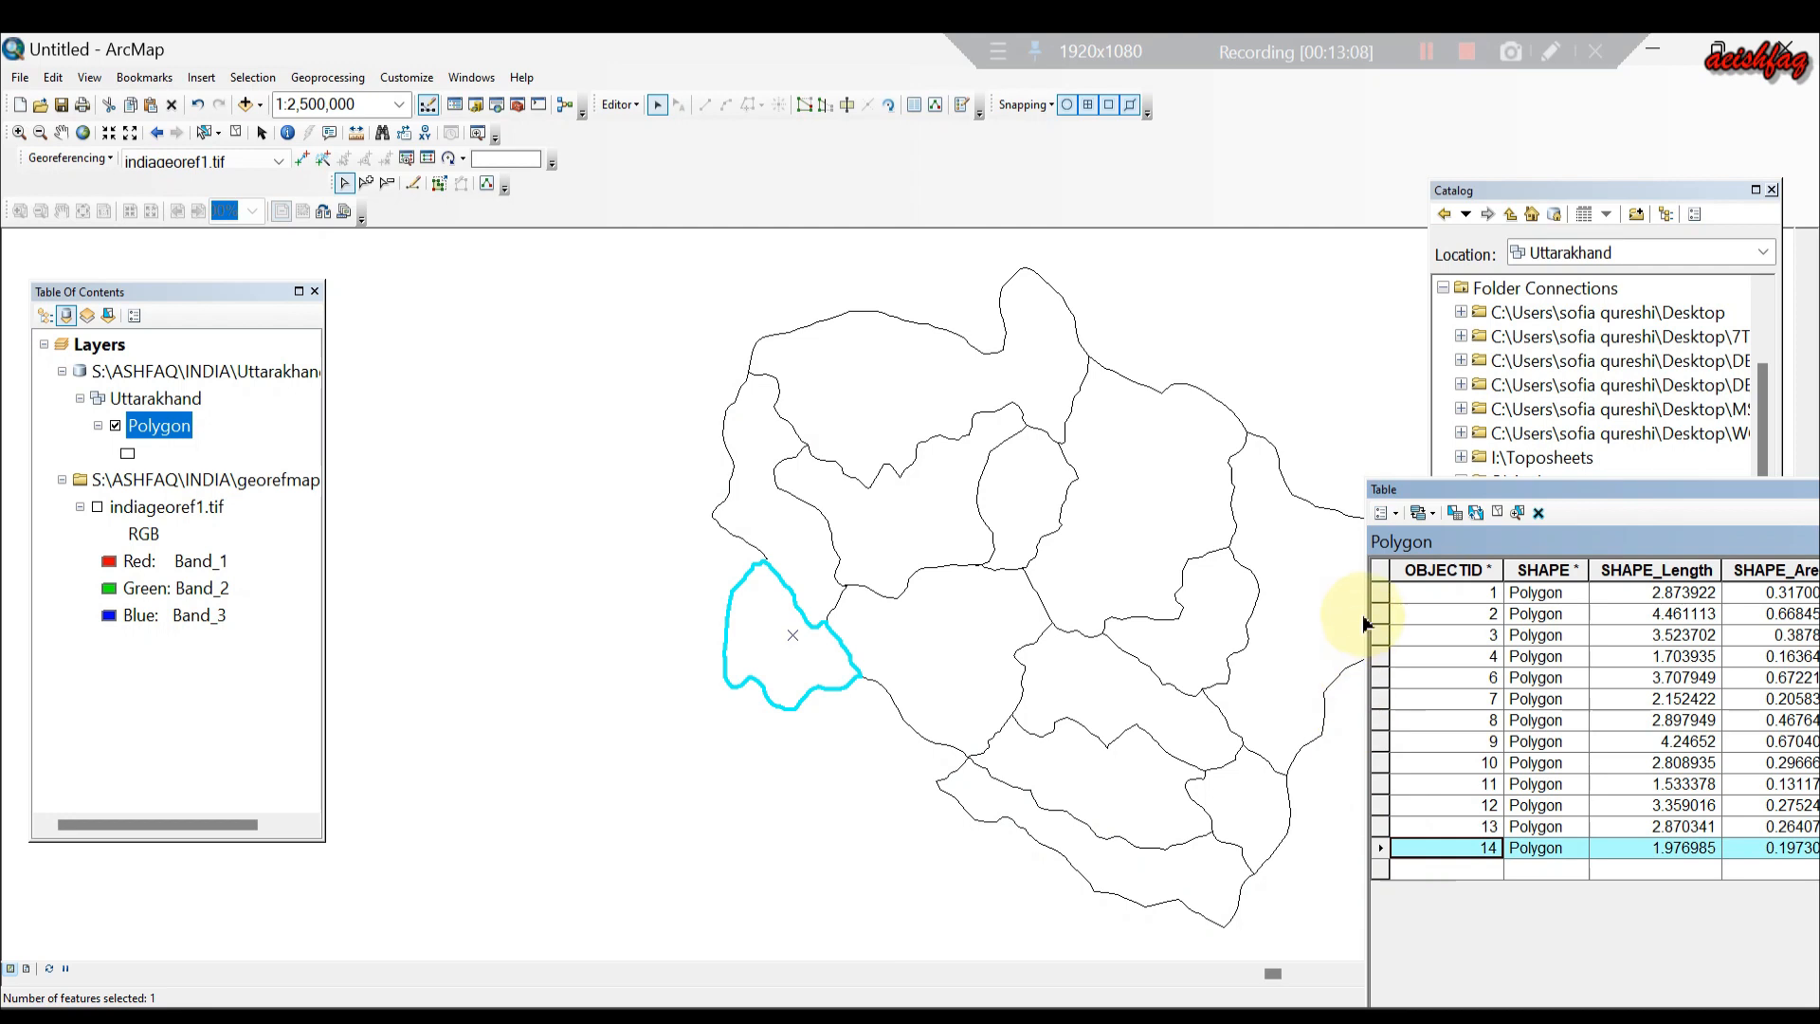
Select all district polygons together and reposition the map and the attribute table.
{"action": "key", "text": "ctrl+shift+a"}
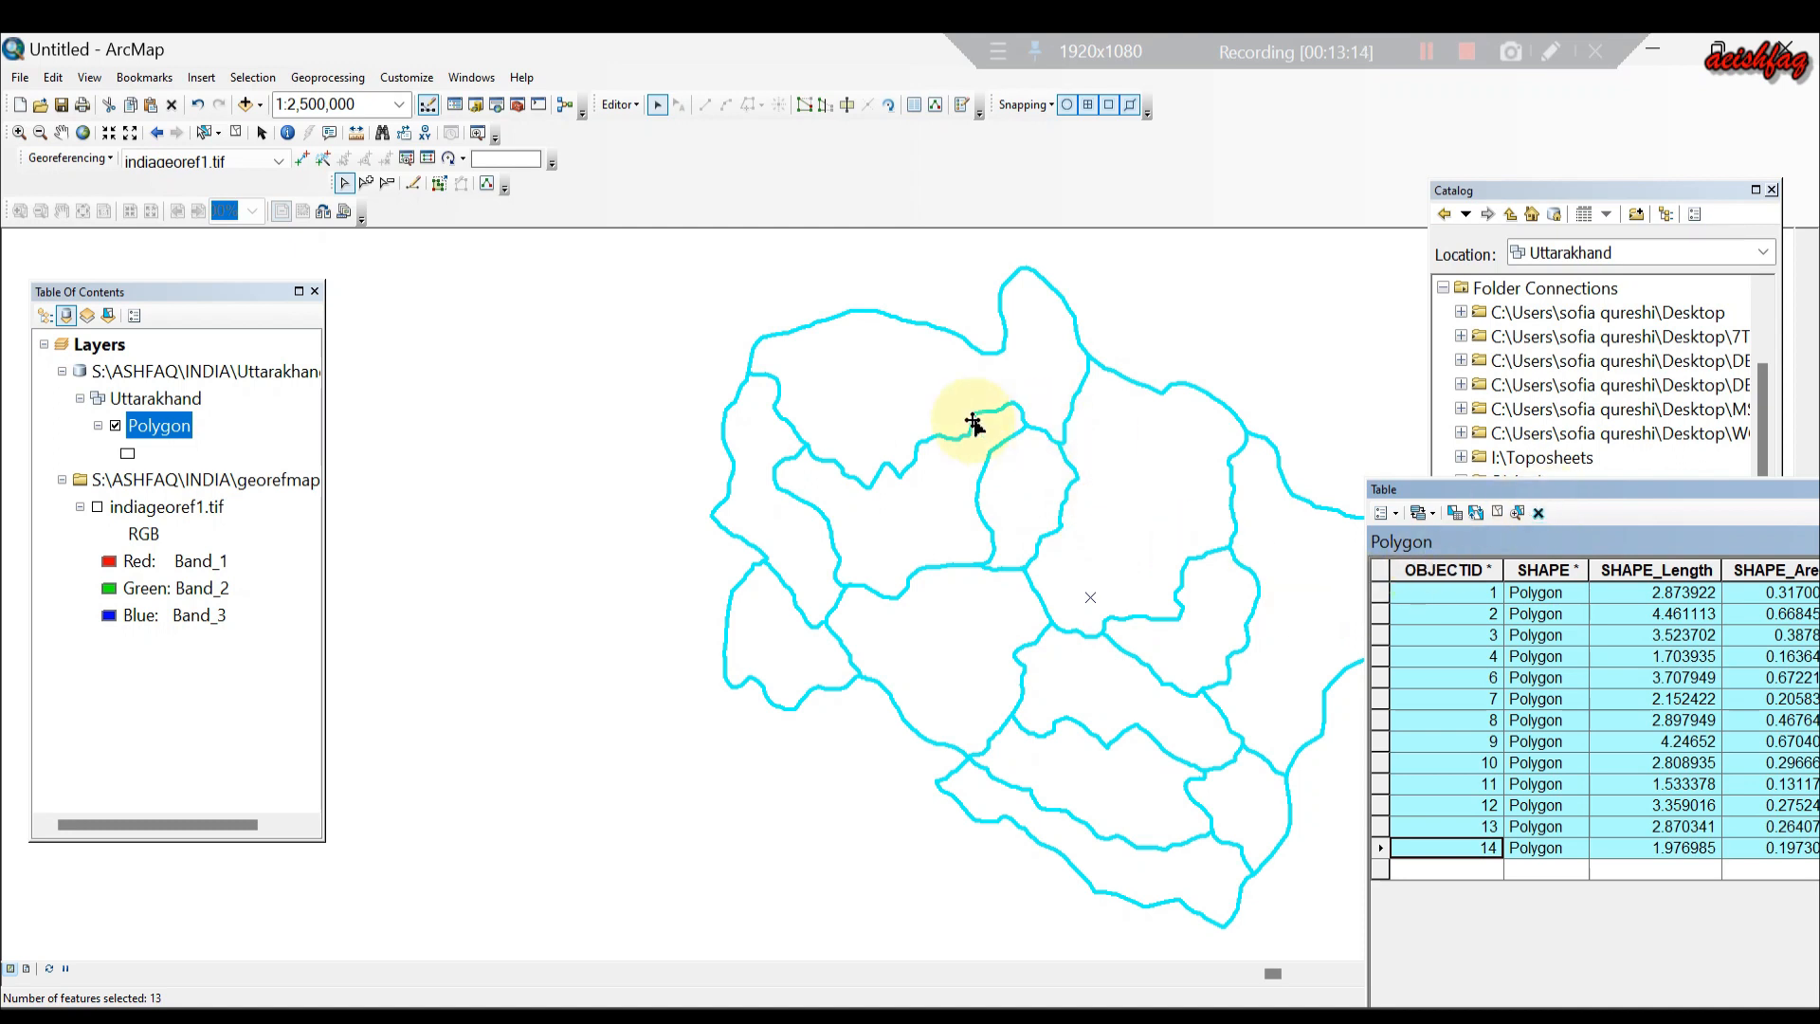
{"action": "left_click", "coordinate": [60, 133]}
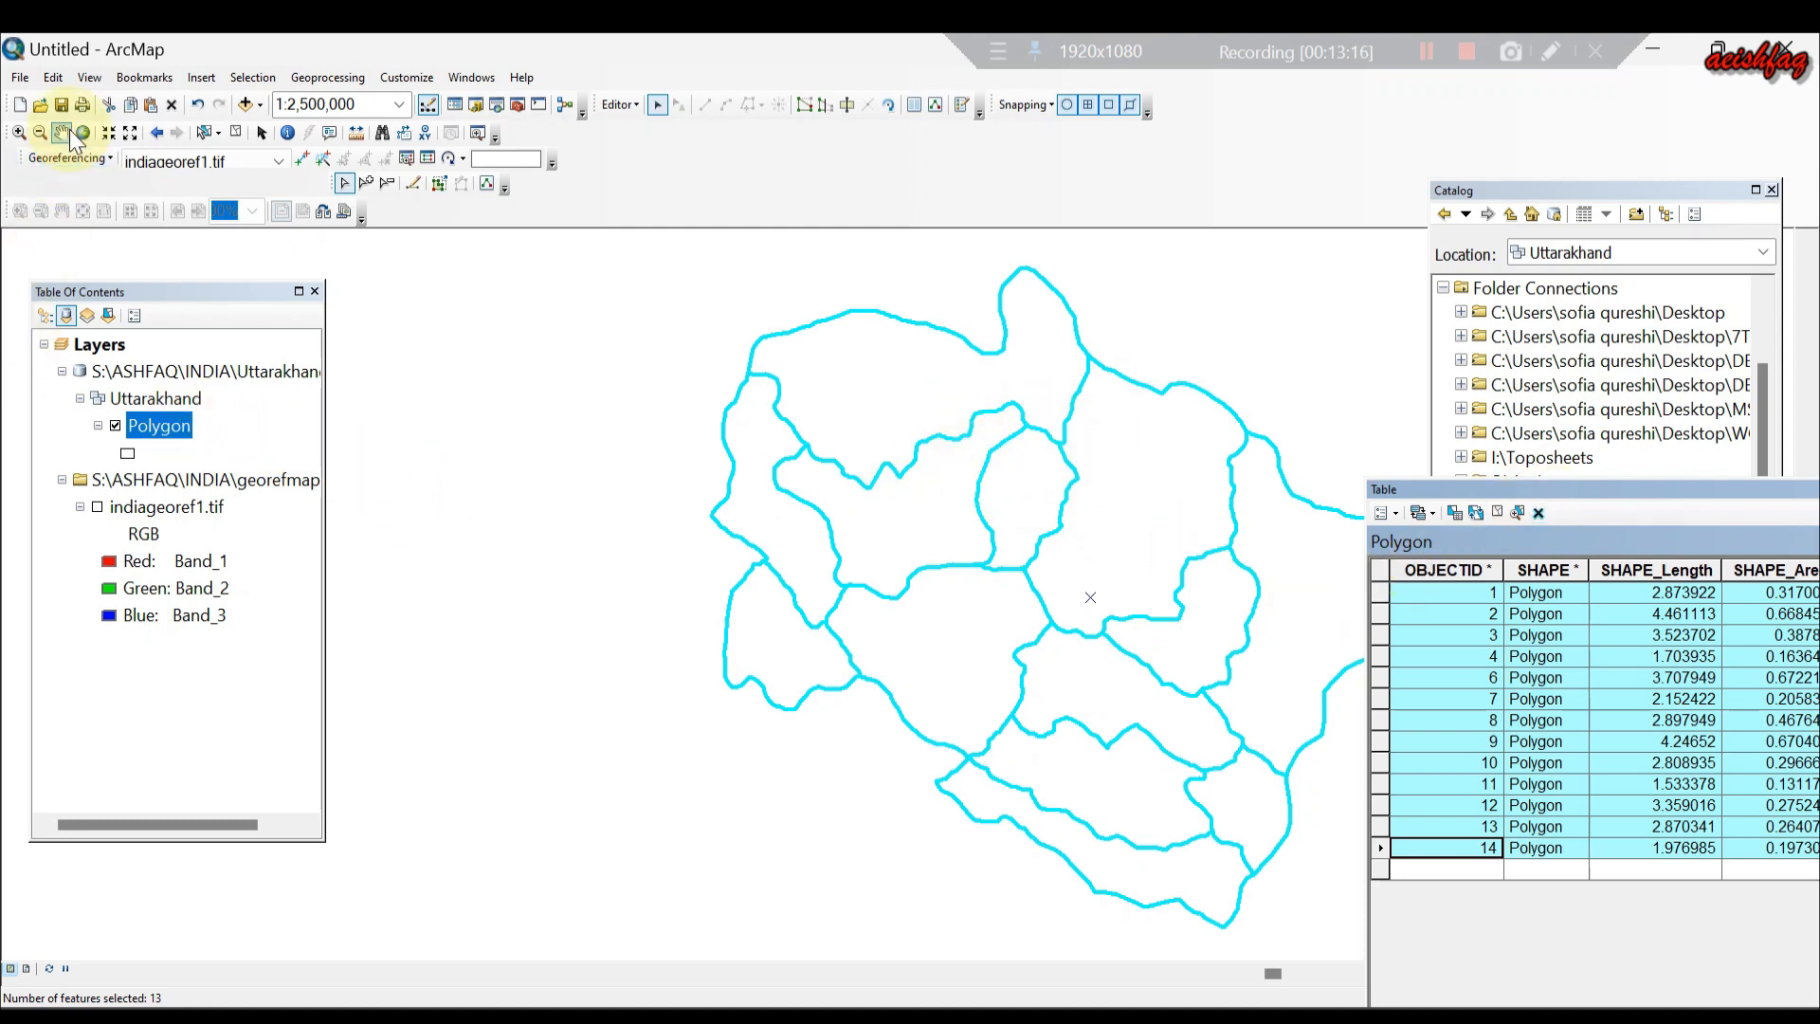
{"action": "left_click_drag", "start_coordinate": [1055, 537], "coordinate": [804, 515]}
{"action": "left_click_drag", "start_coordinate": [1692, 489], "coordinate": [1374, 463]}
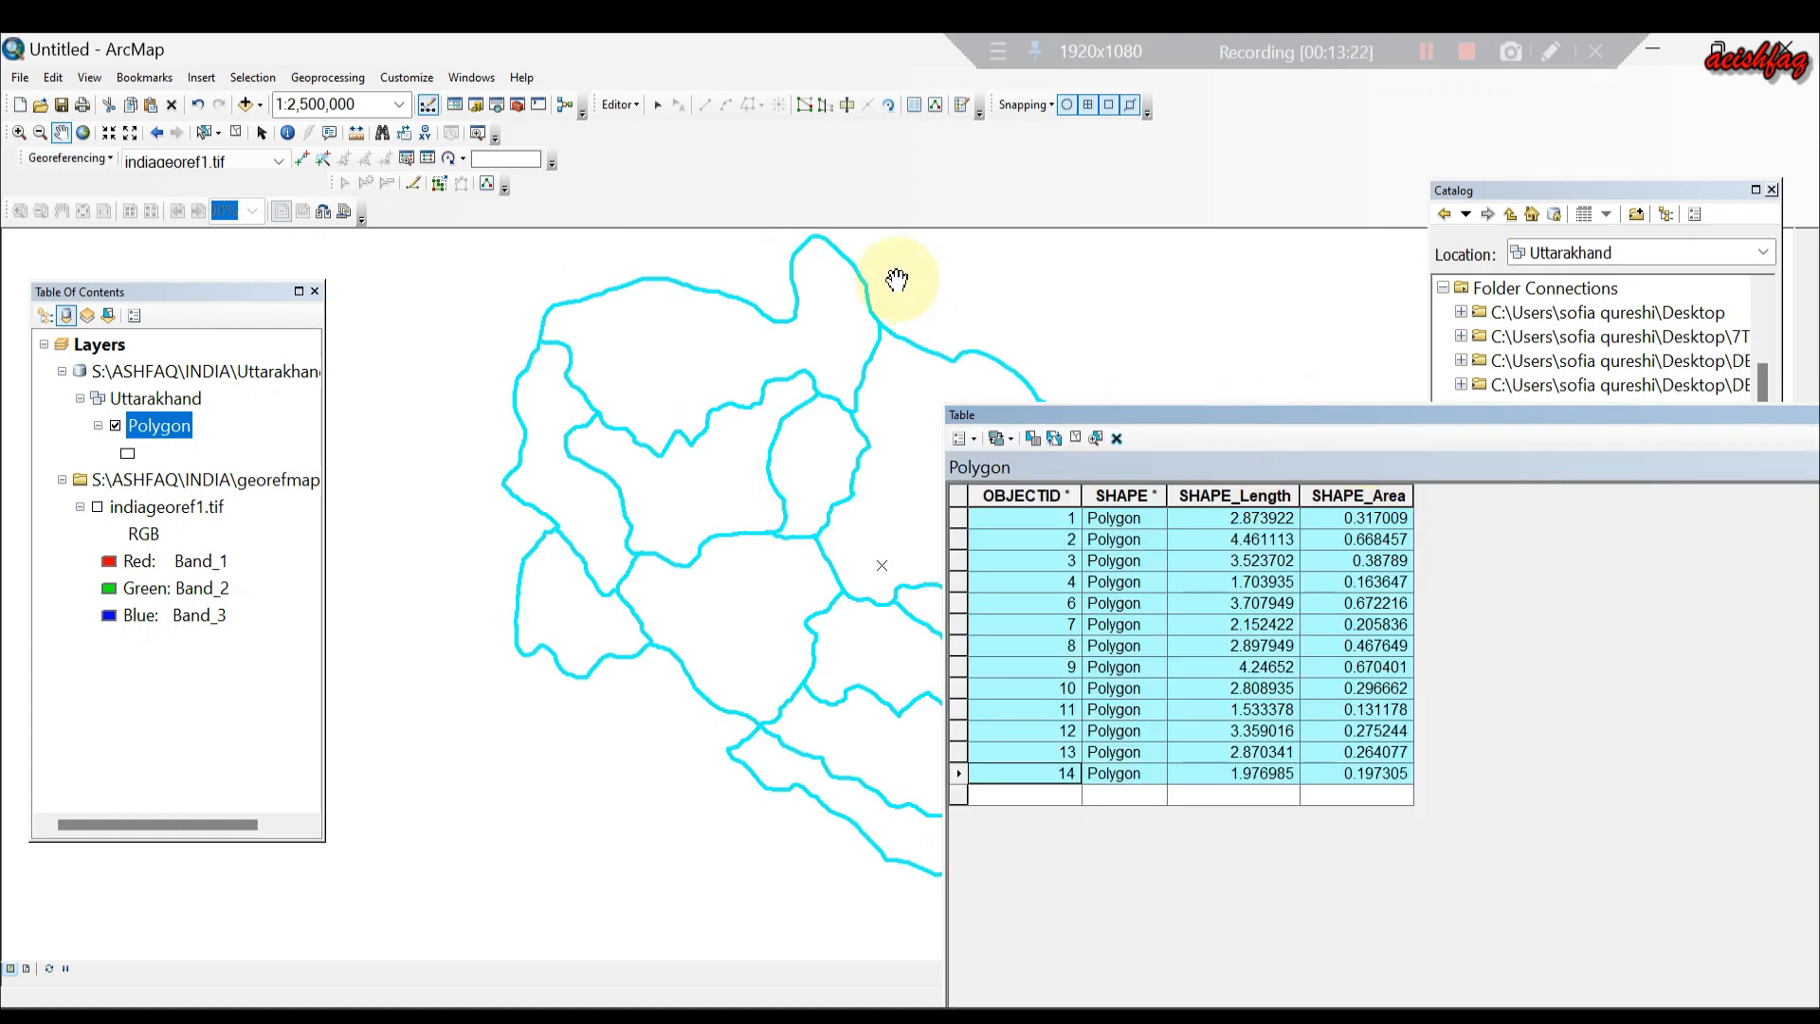
Stop the editing session for the Polygon layer.
{"action": "left_click", "coordinate": [618, 104]}
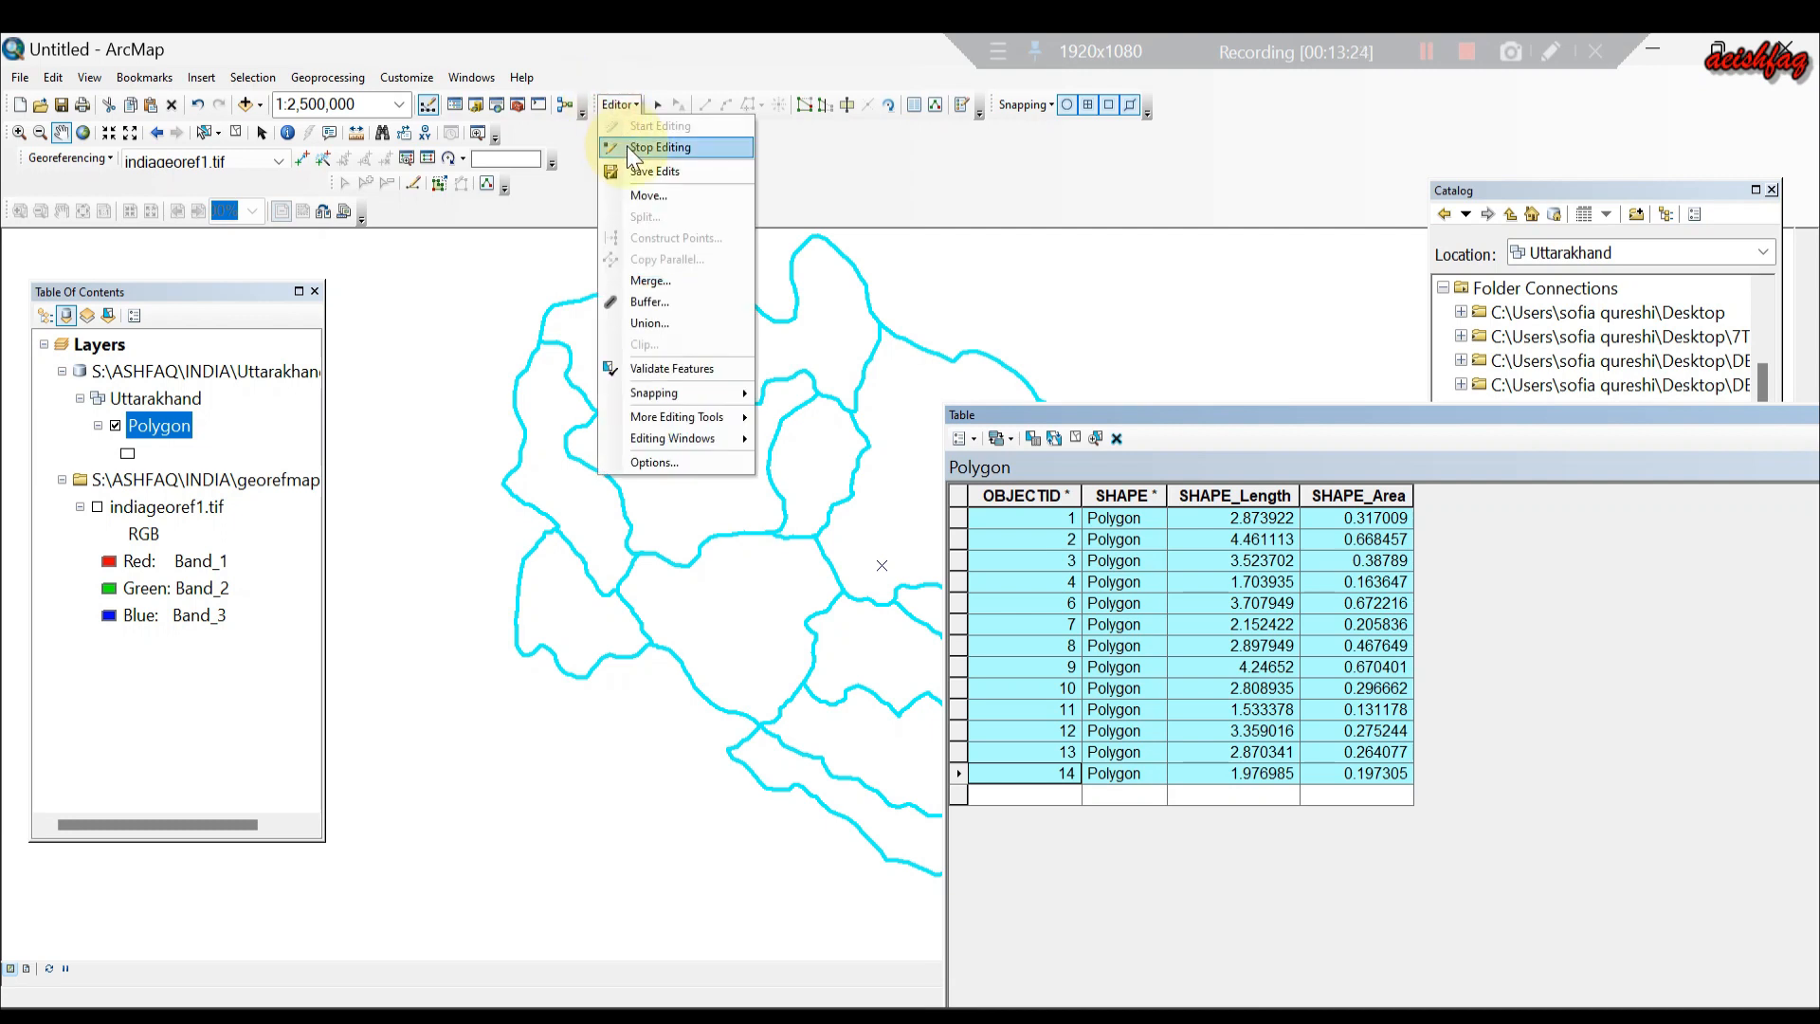
{"action": "left_click", "coordinate": [630, 144]}
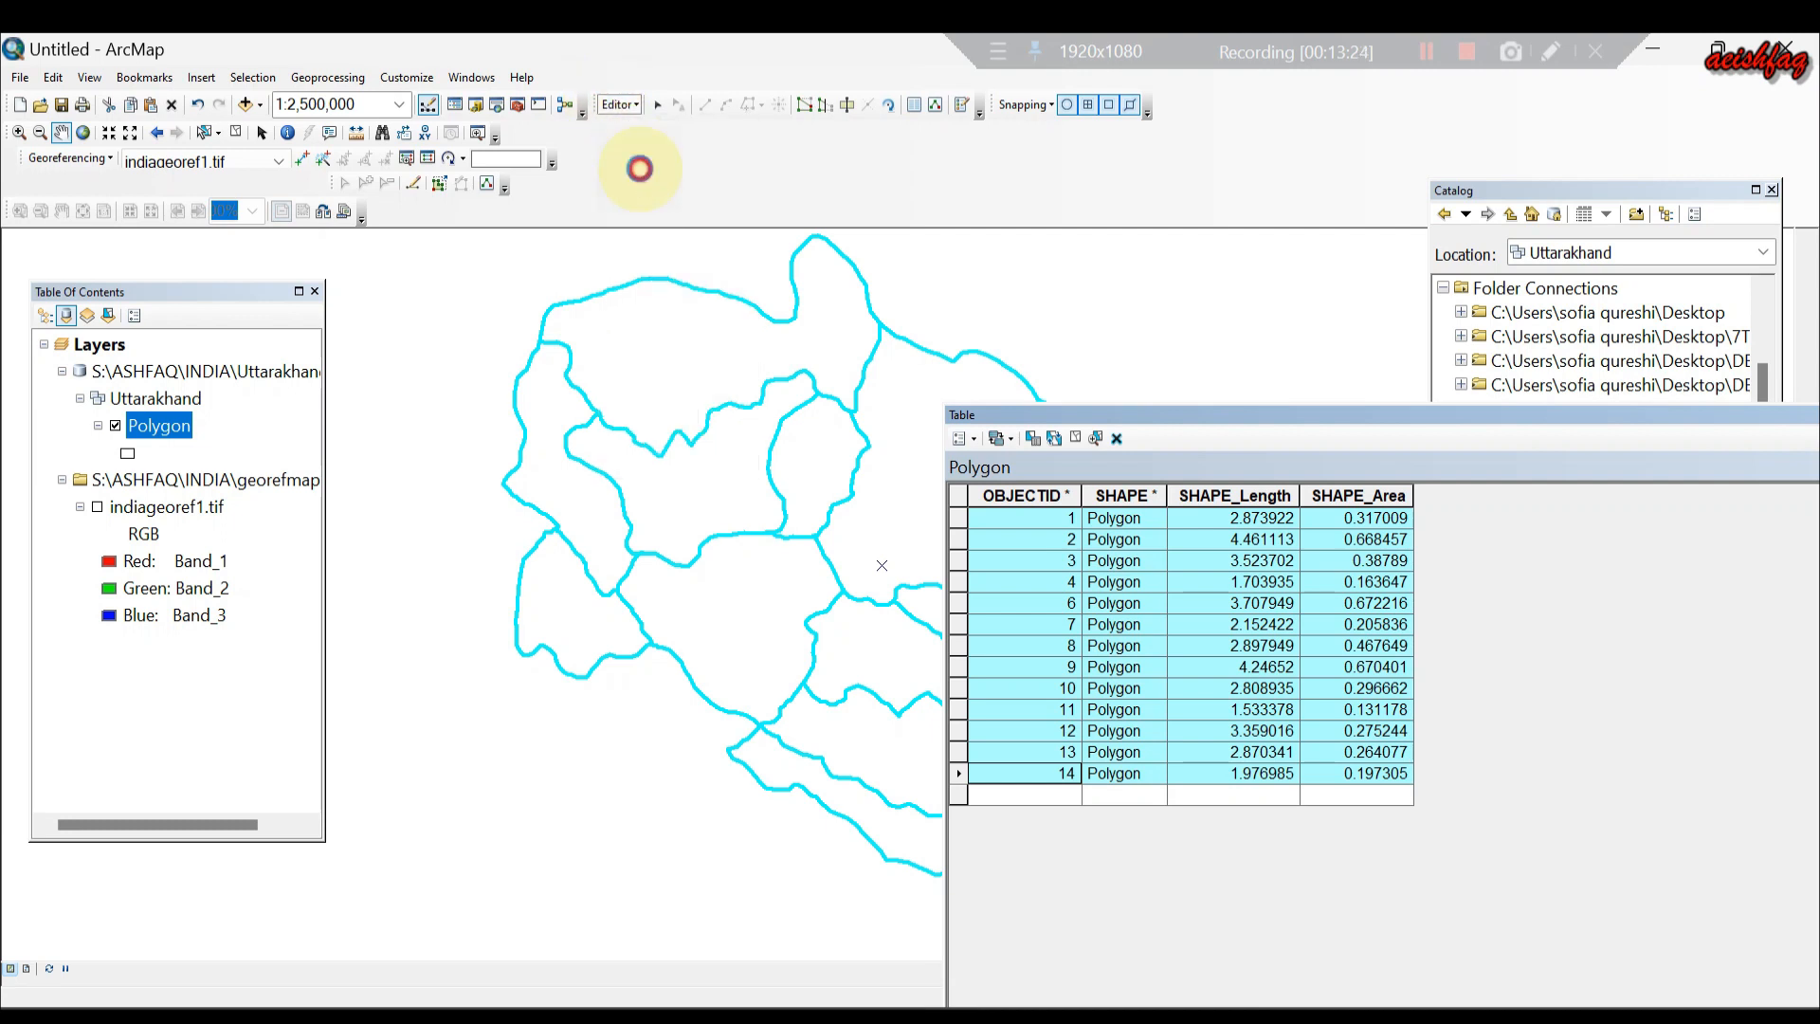
{"action": "left_click", "coordinate": [618, 104]}
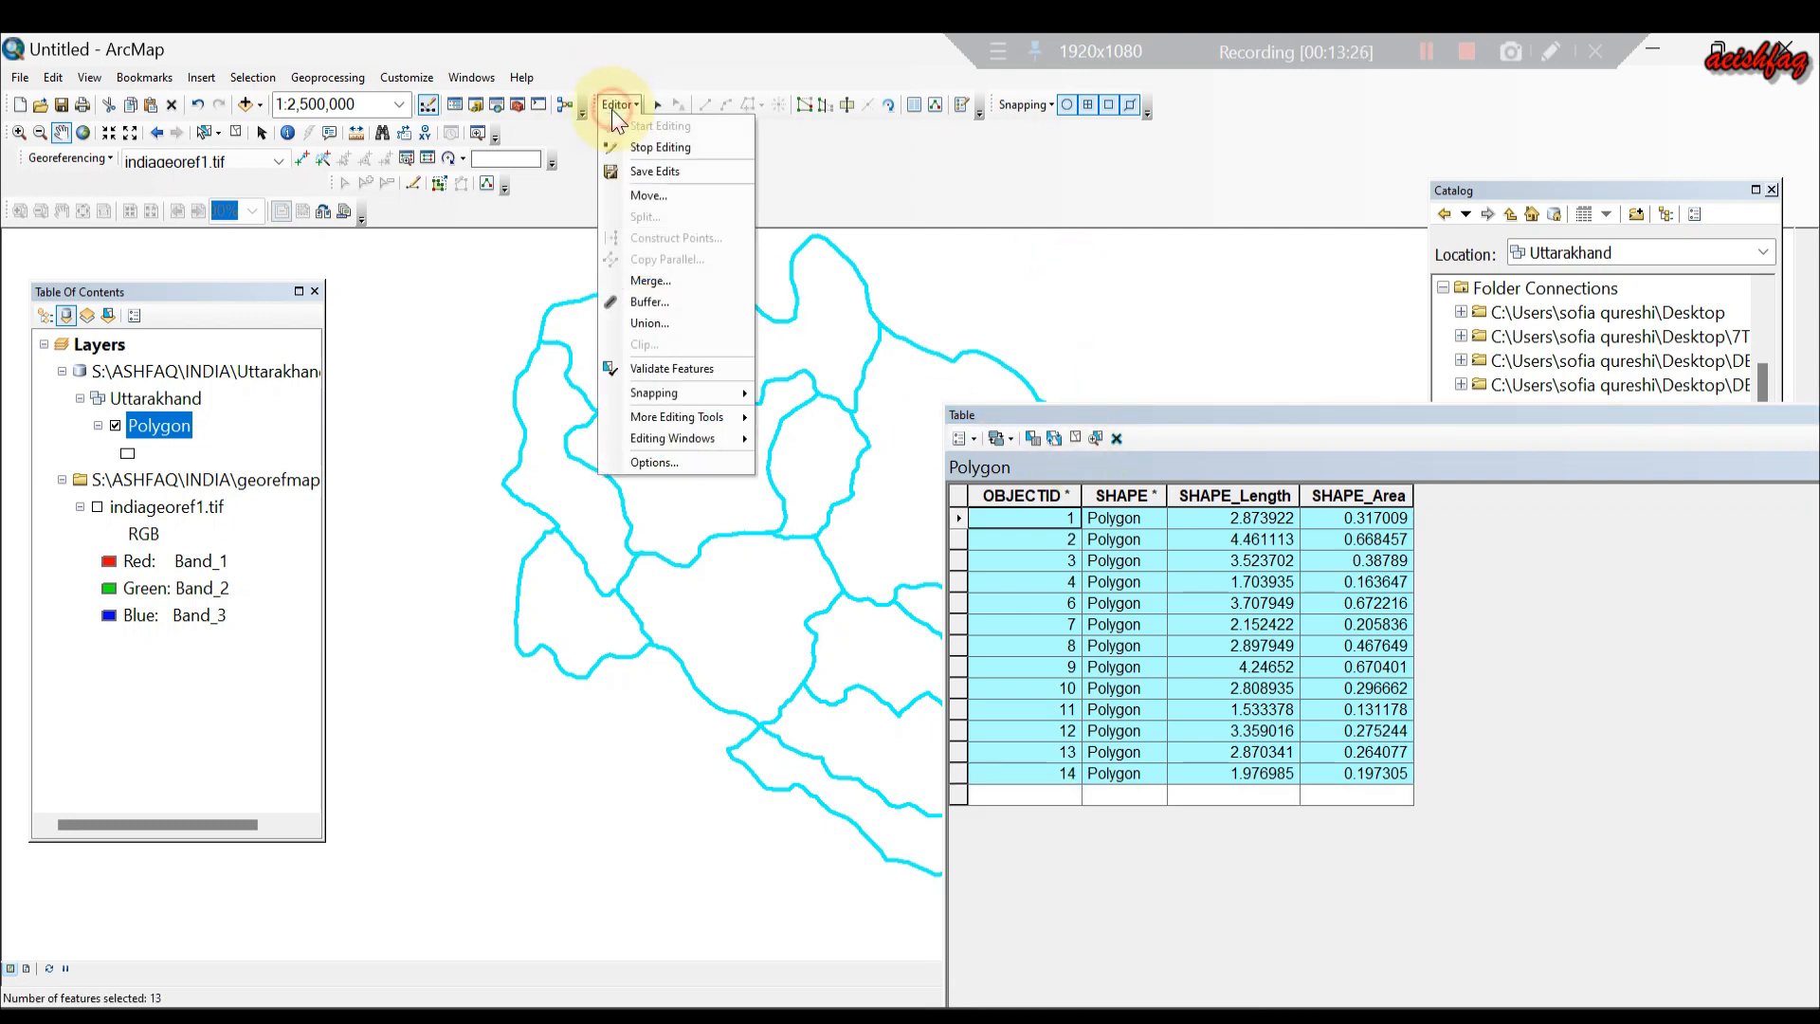
{"action": "left_click", "coordinate": [646, 149]}
Add a Text field named Districts to the Polygon attribute table.
{"action": "mouse_move", "coordinate": [1186, 415]}
{"action": "left_mouse_down"}
{"action": "mouse_move", "coordinate": [1316, 406]}
{"action": "mouse_move", "coordinate": [1164, 362]}
{"action": "mouse_move", "coordinate": [1082, 309]}
{"action": "mouse_move", "coordinate": [1168, 415]}
{"action": "left_mouse_up"}
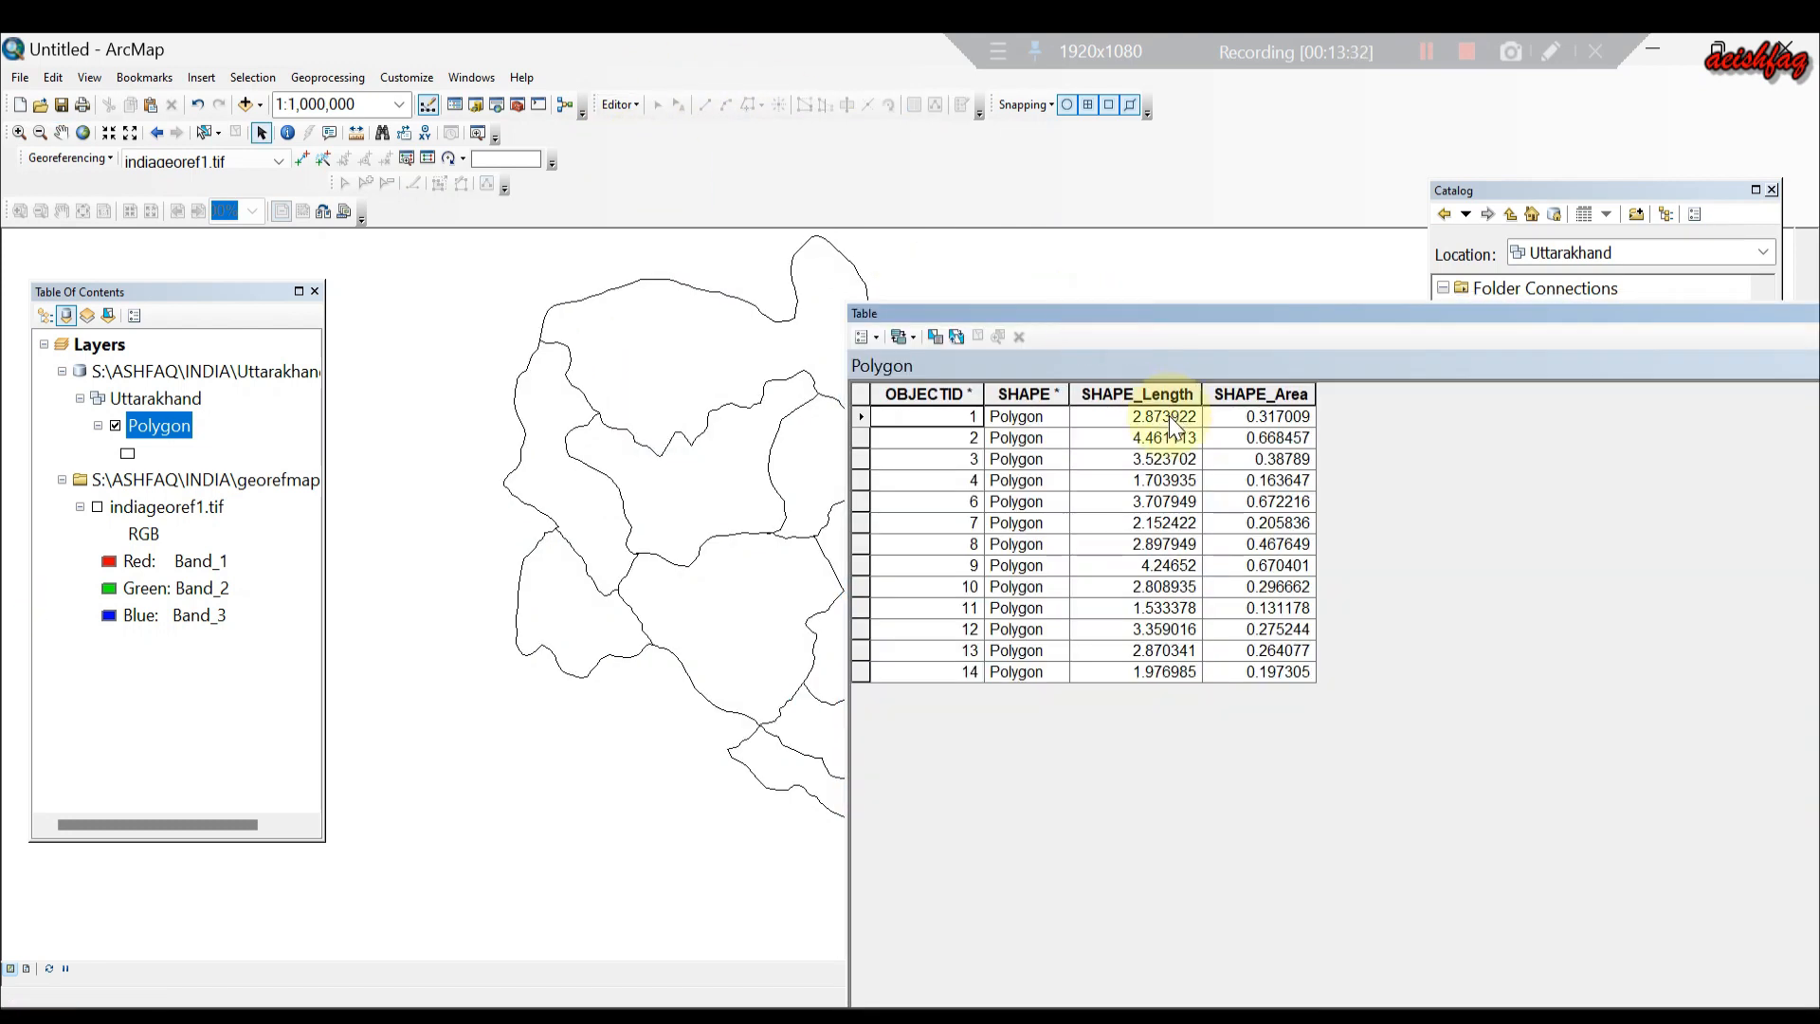
{"action": "left_click", "coordinate": [876, 338]}
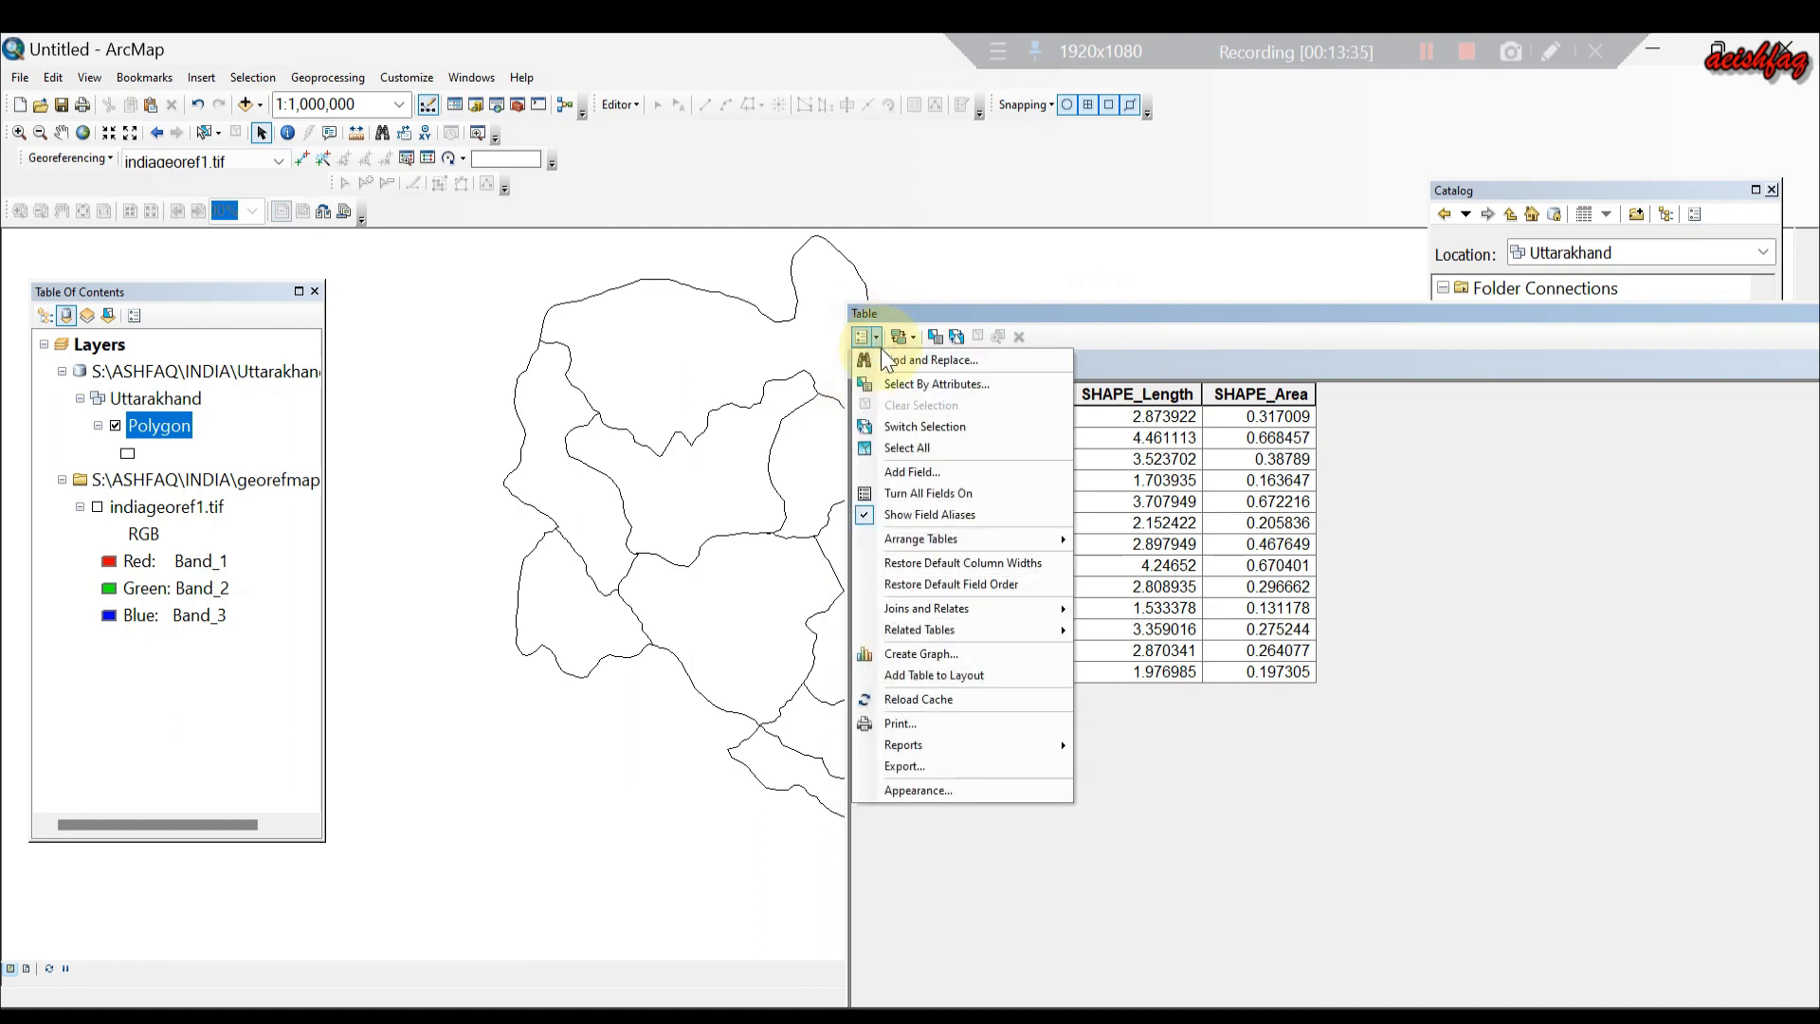
{"action": "left_click", "coordinate": [915, 471]}
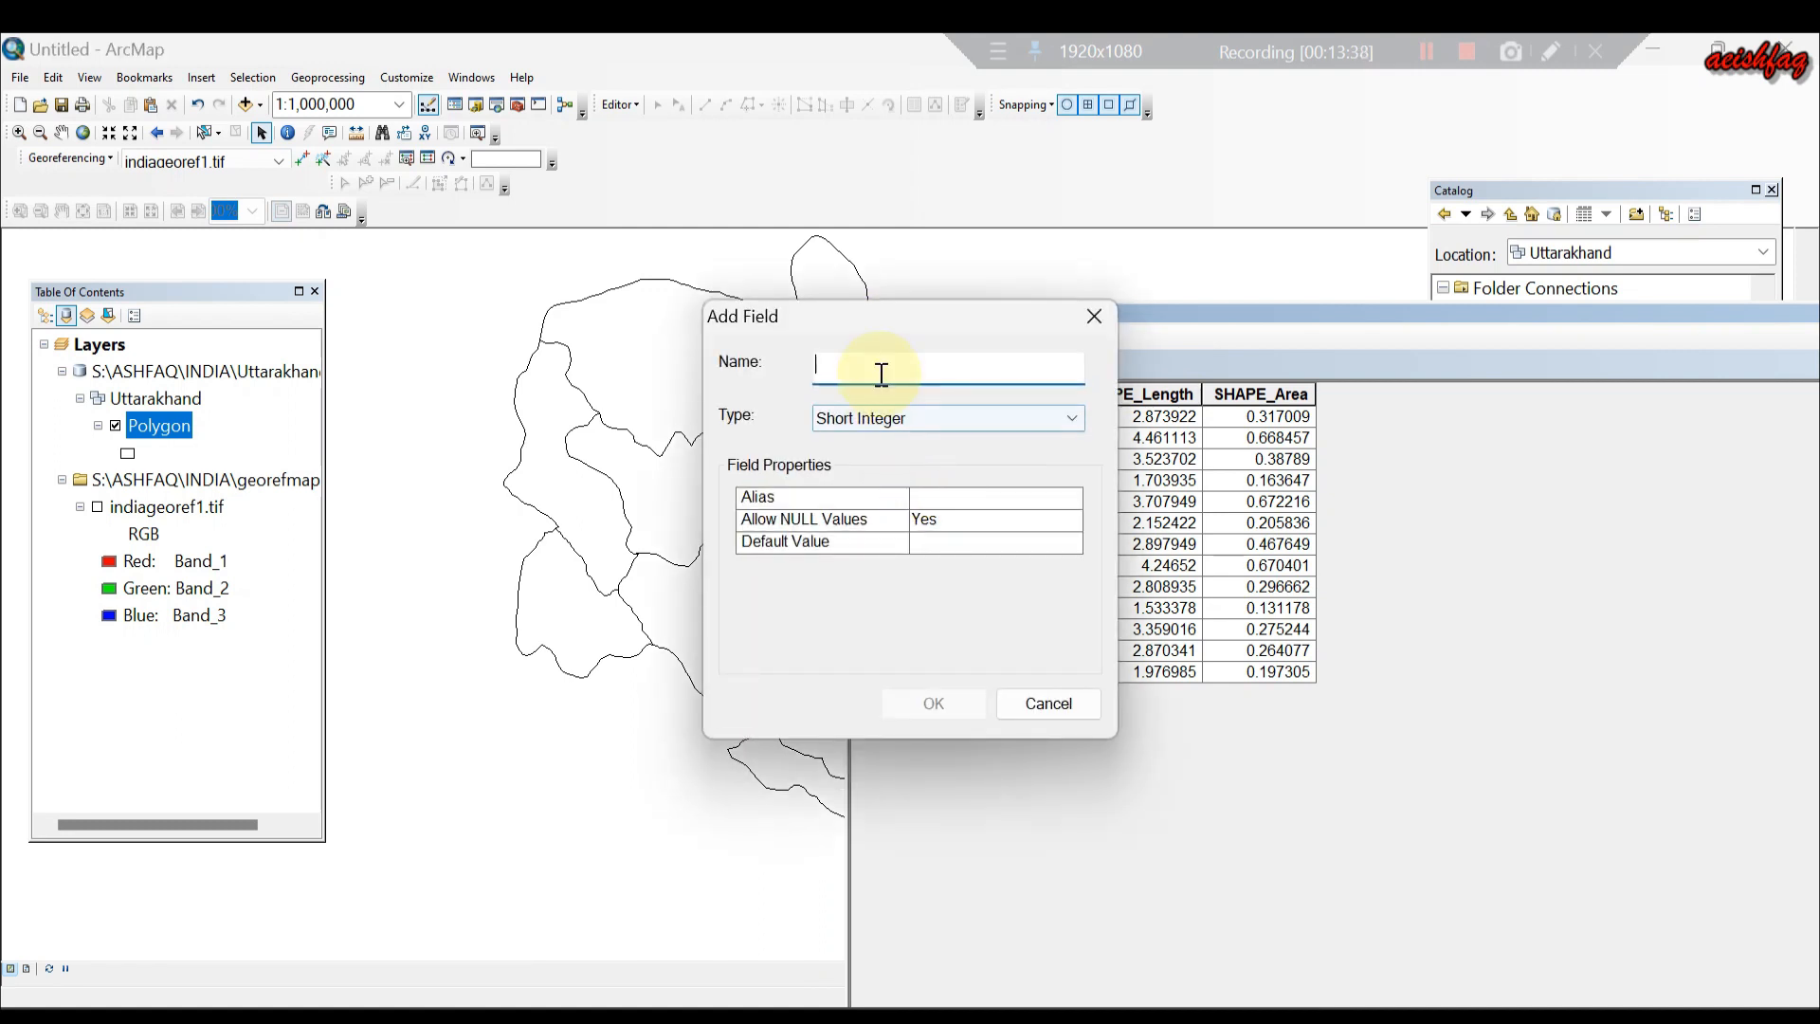
{"action": "key", "text": "Caps_Lock"}
{"action": "type", "text": "D"}
{"action": "key", "text": "Caps_Lock"}
{"action": "type", "text": "istrict"}
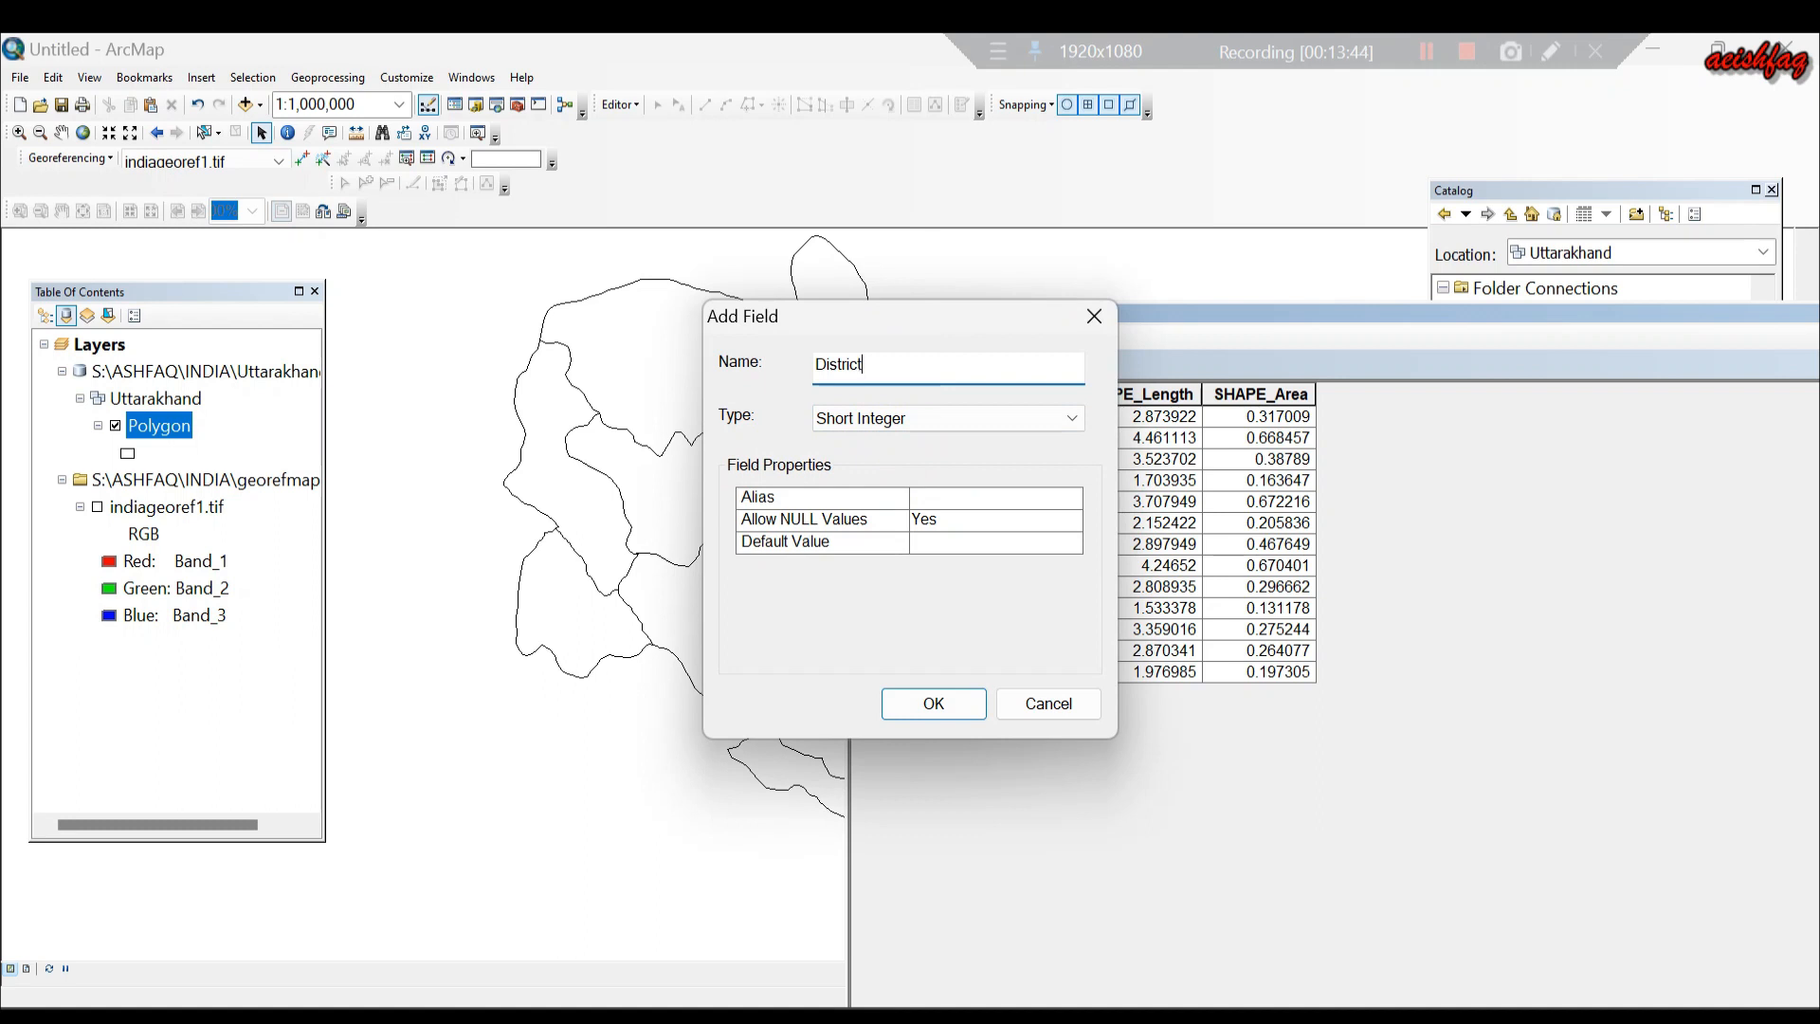
{"action": "type", "text": "s"}
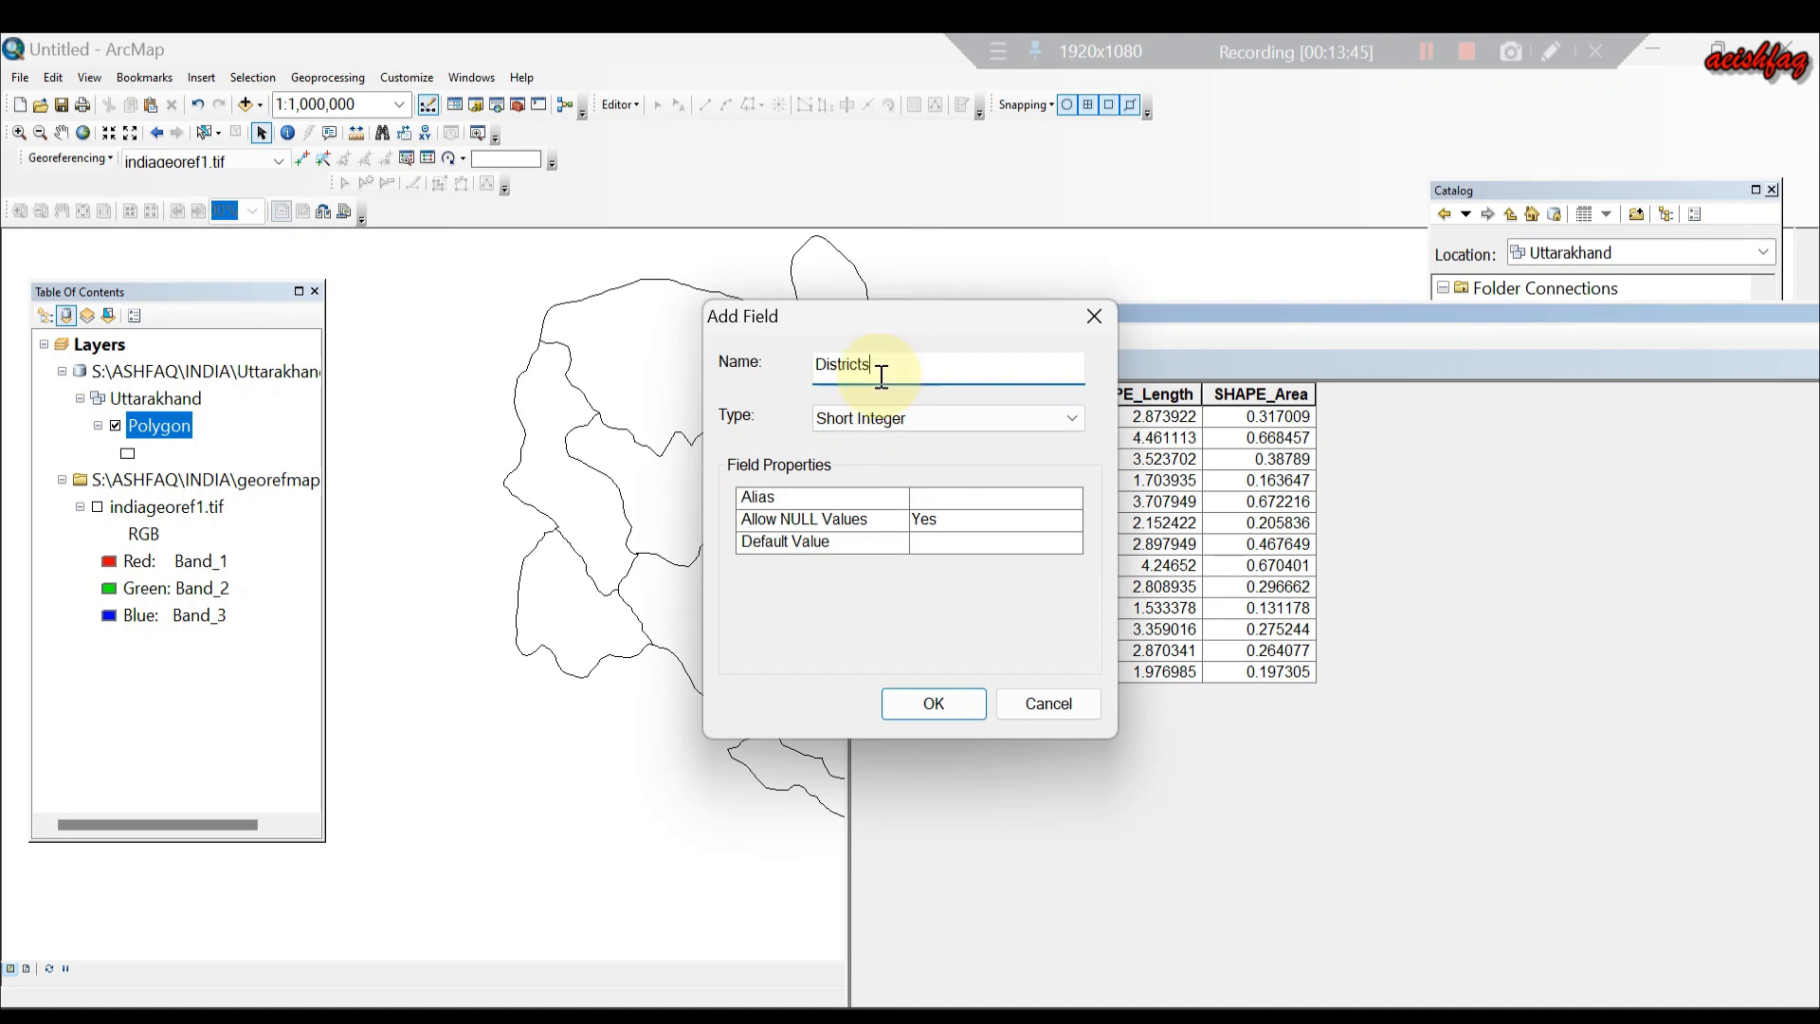
{"action": "left_click", "coordinate": [906, 419]}
{"action": "left_click", "coordinate": [832, 519]}
{"action": "left_click", "coordinate": [942, 705]}
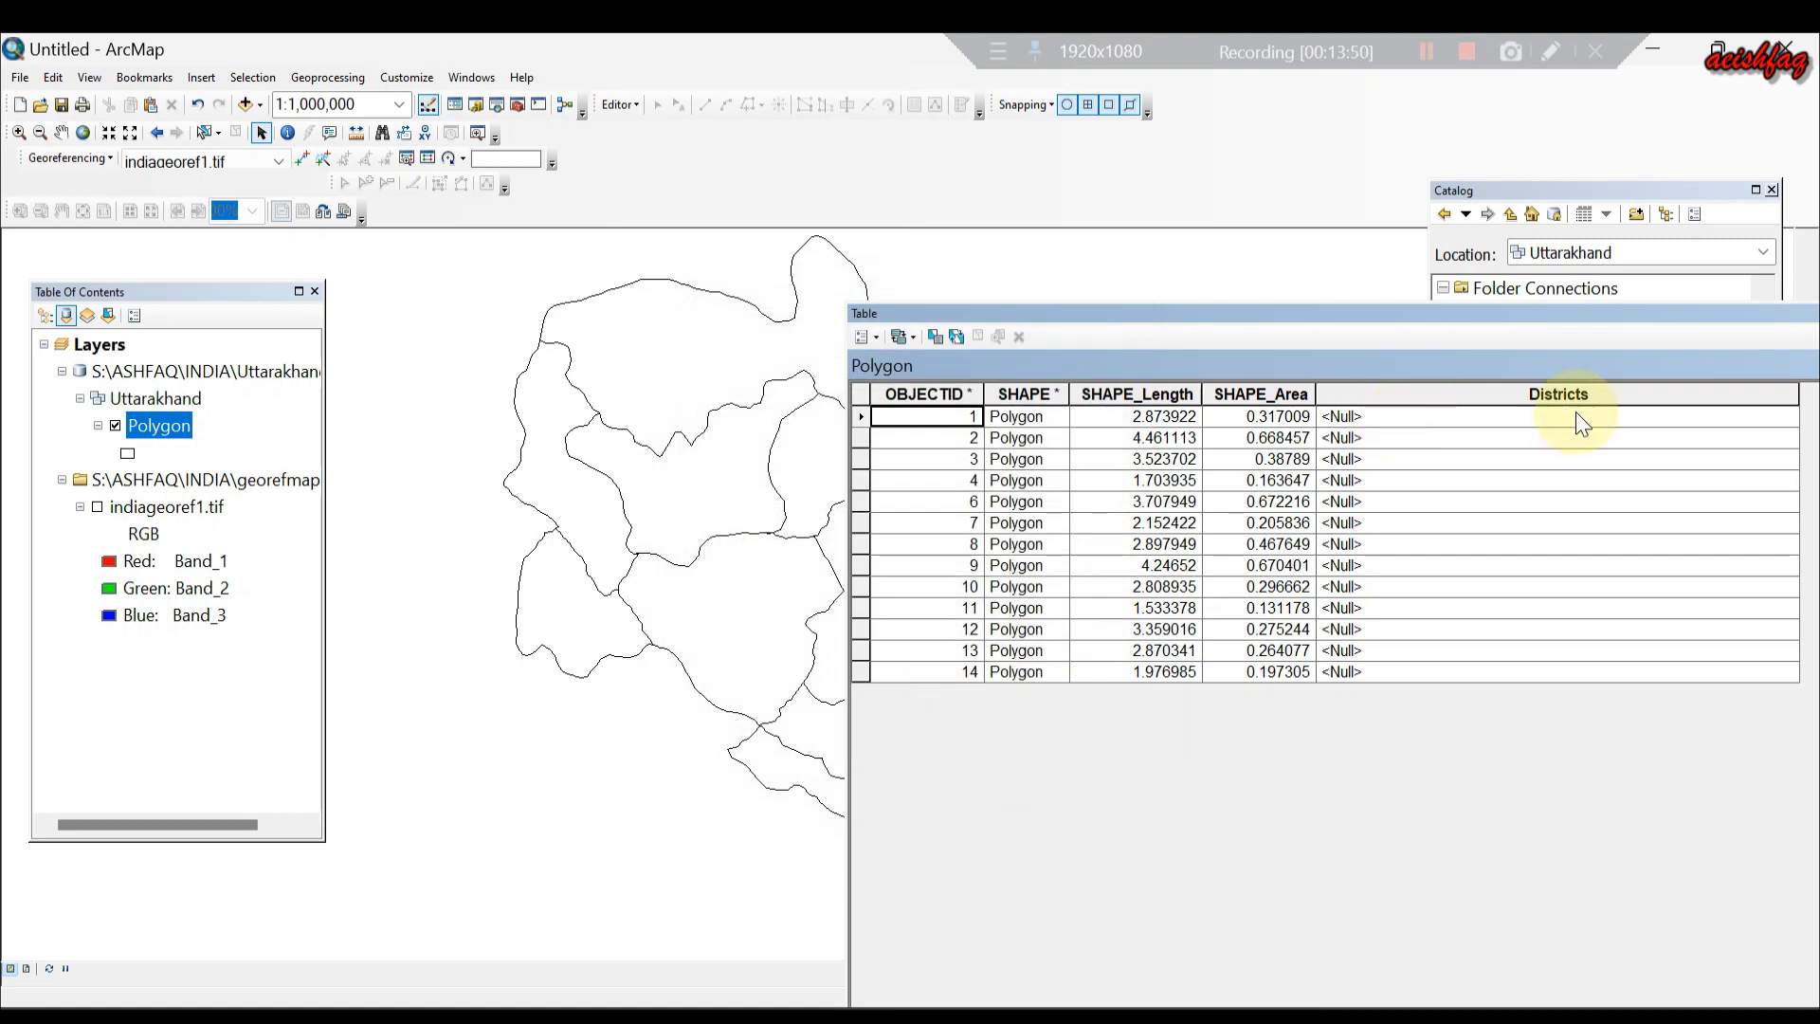
Place the attribute table beside the map and show all of Uttarakhand's districts at a scale of 1:3,000,000.
{"action": "left_click_drag", "start_coordinate": [1208, 317], "coordinate": [976, 281]}
{"action": "left_click", "coordinate": [1156, 384]}
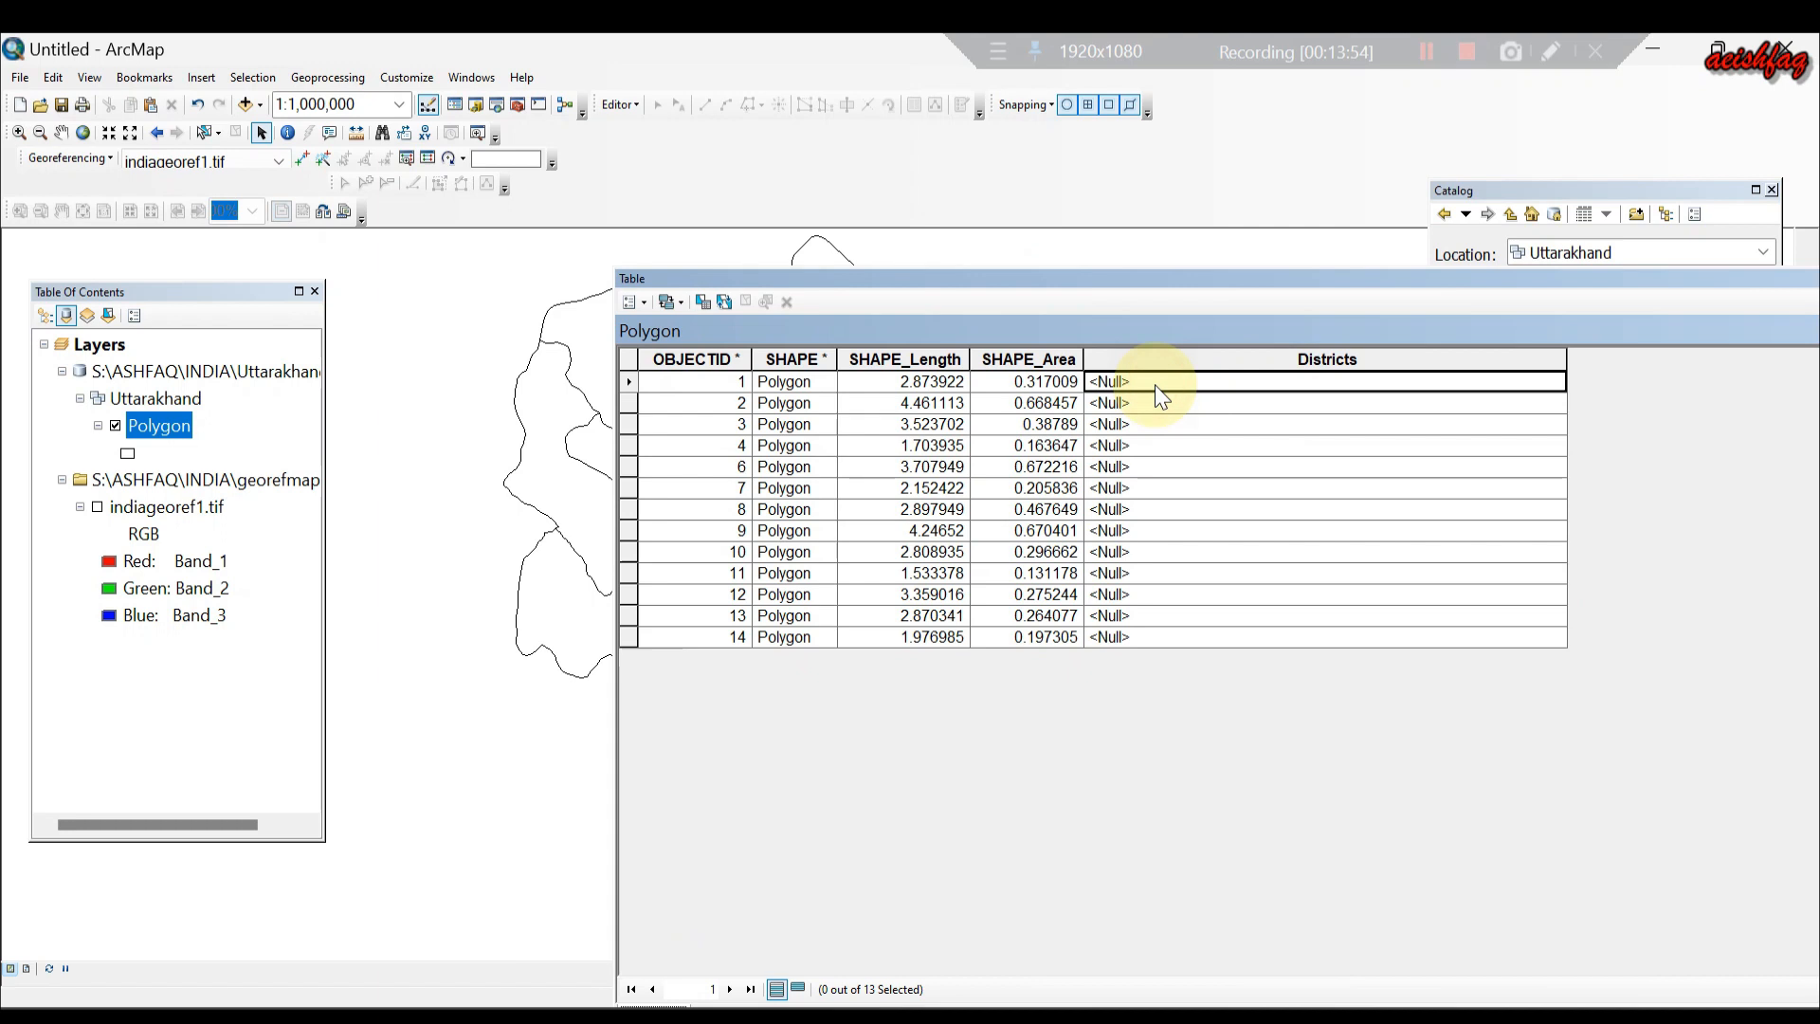
{"action": "double_click", "coordinate": [1607, 338]}
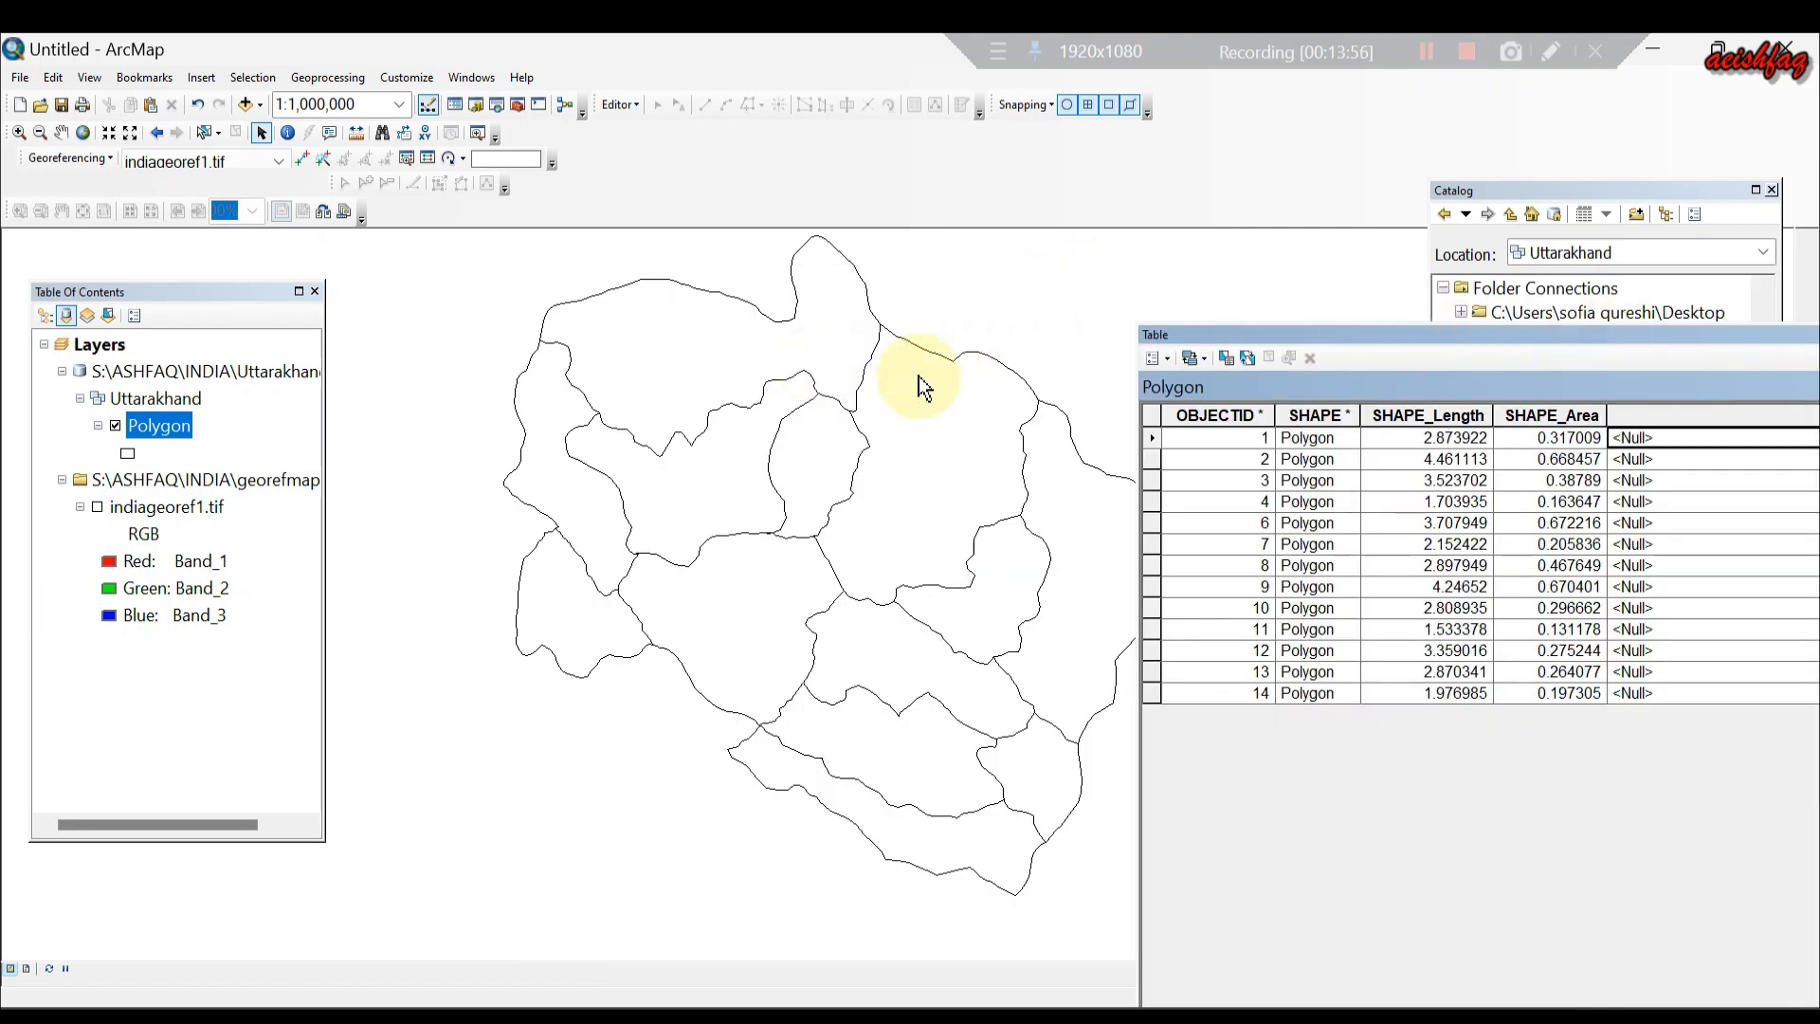
{"action": "left_click", "coordinate": [62, 132]}
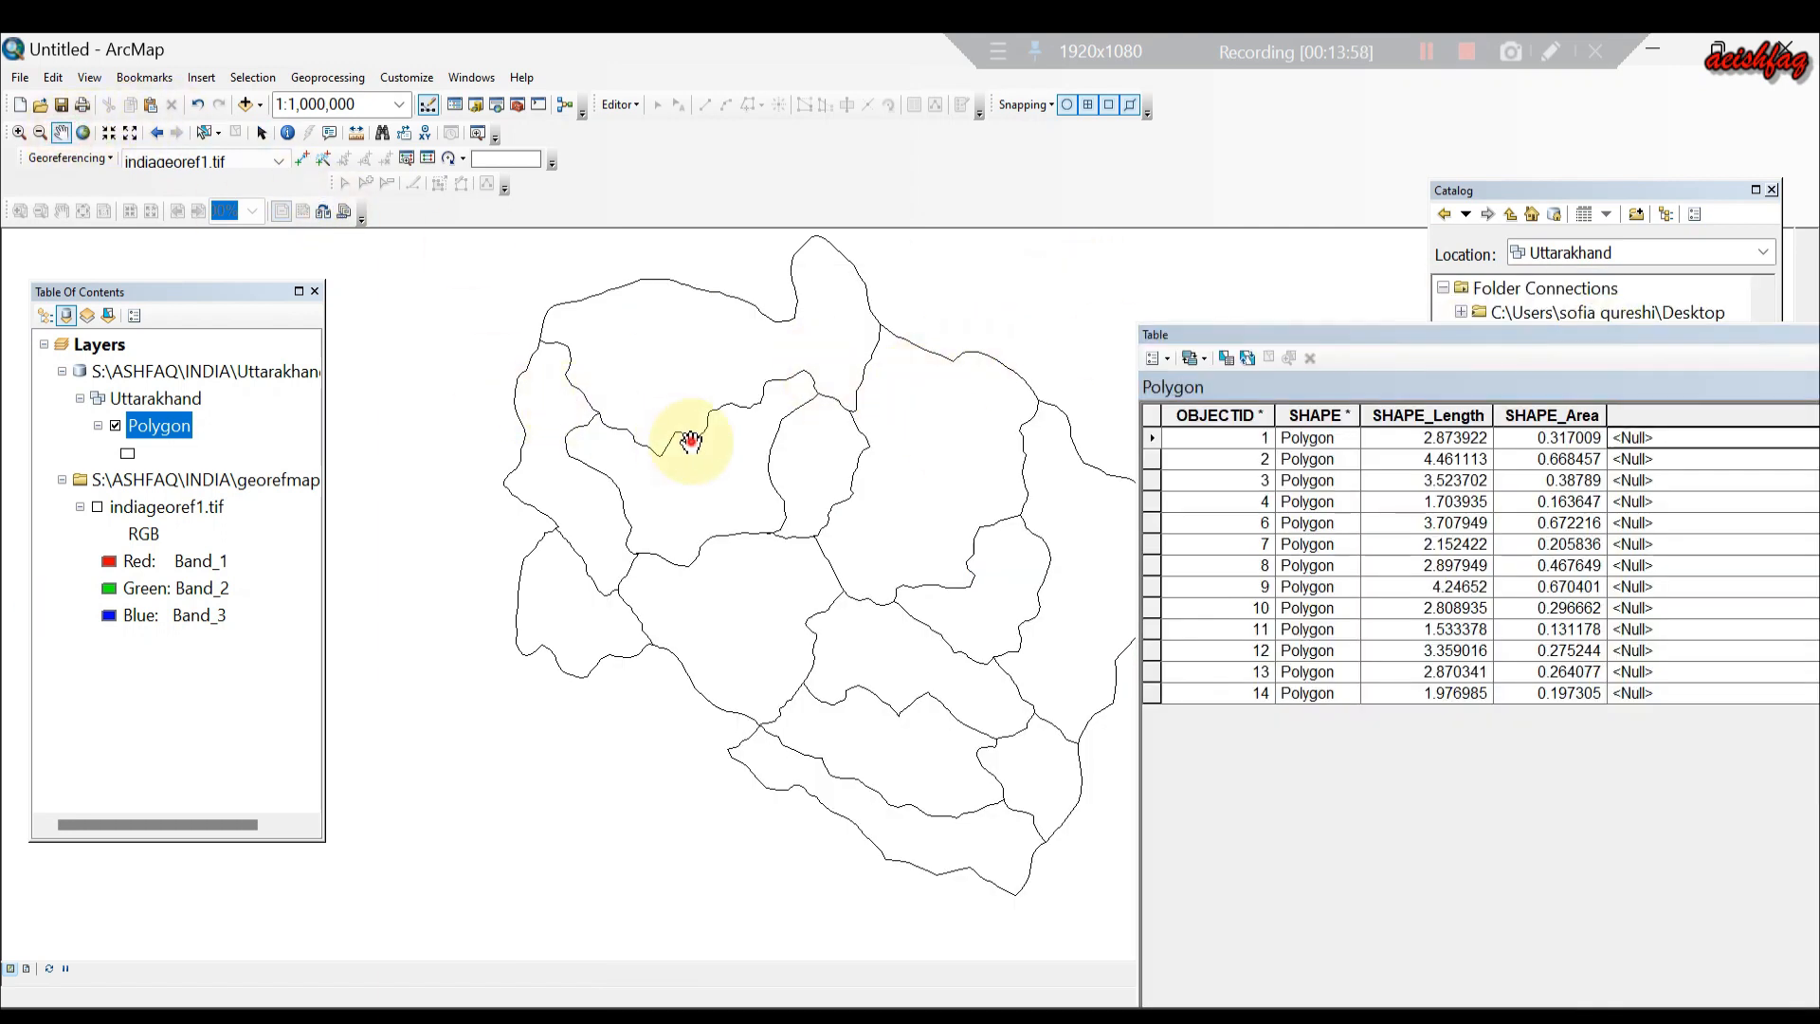
{"action": "scroll", "coordinate": [517, 398], "scroll_direction": "down", "scroll_amount": 5}
{"action": "scroll", "coordinate": [545, 407], "scroll_direction": "down", "scroll_amount": 1}
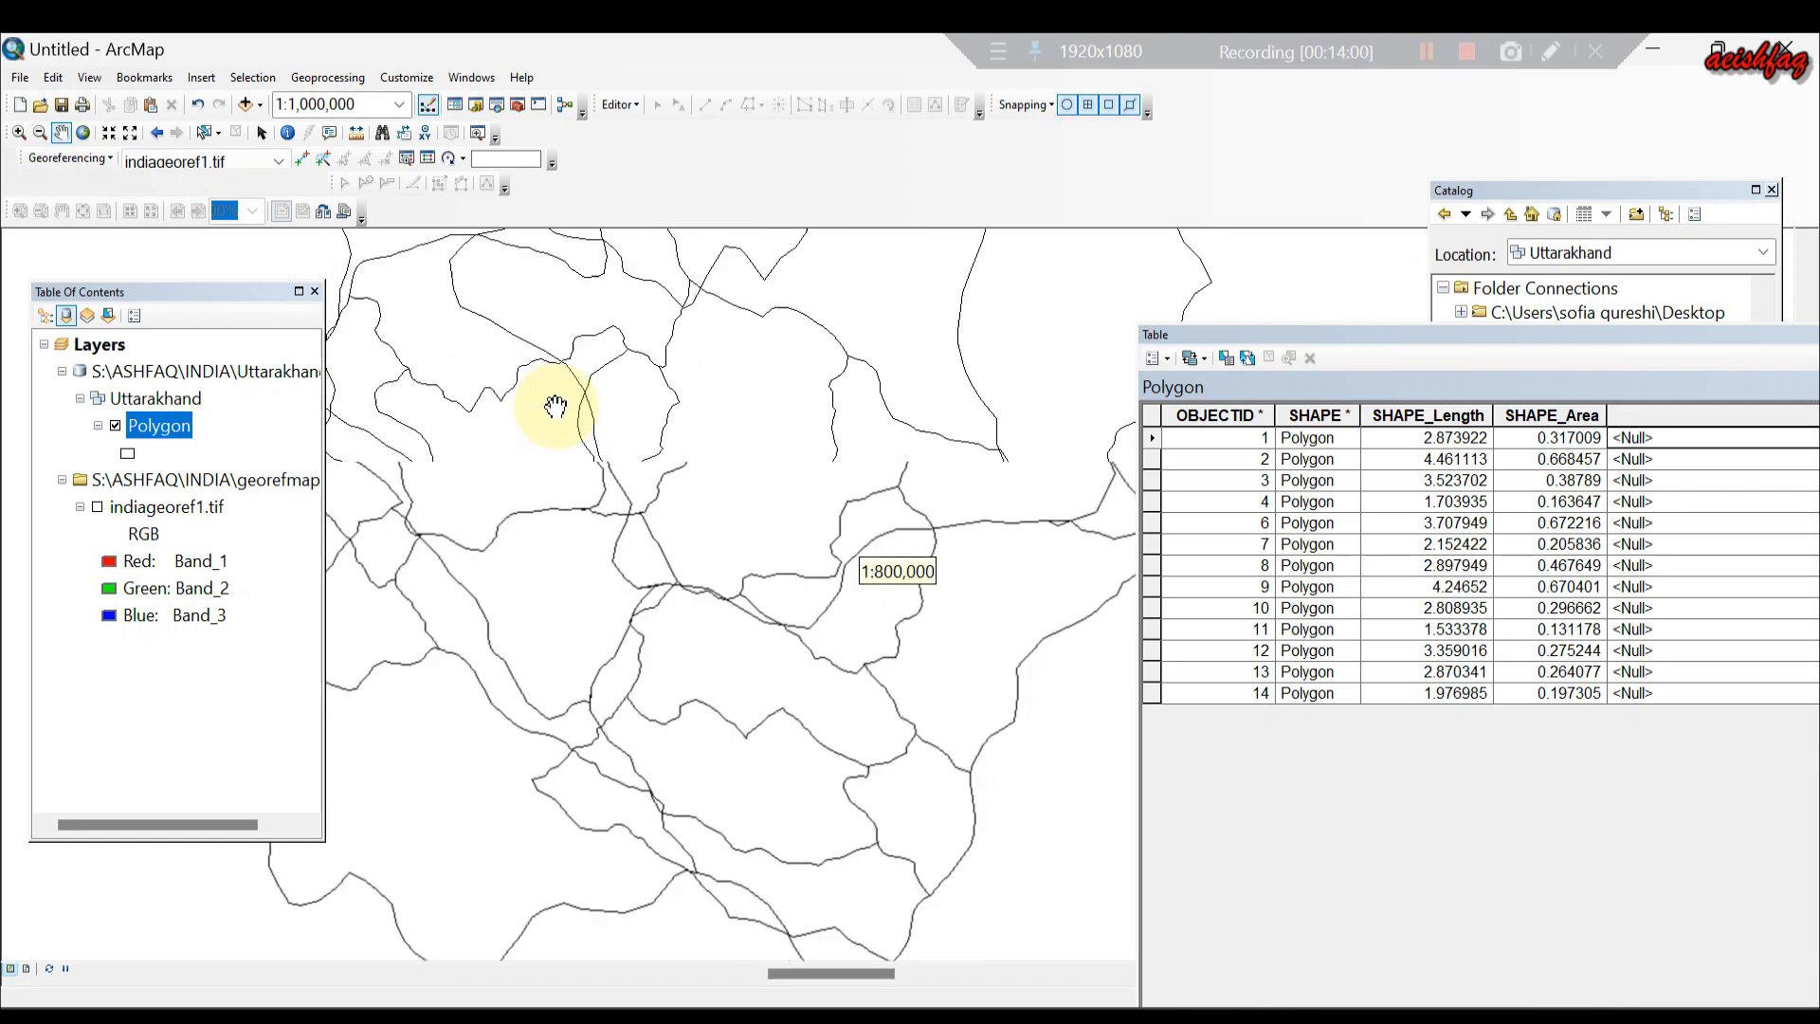
{"action": "scroll", "coordinate": [711, 439], "scroll_direction": "up", "scroll_amount": 3}
{"action": "scroll", "coordinate": [805, 471], "scroll_direction": "up", "scroll_amount": 2}
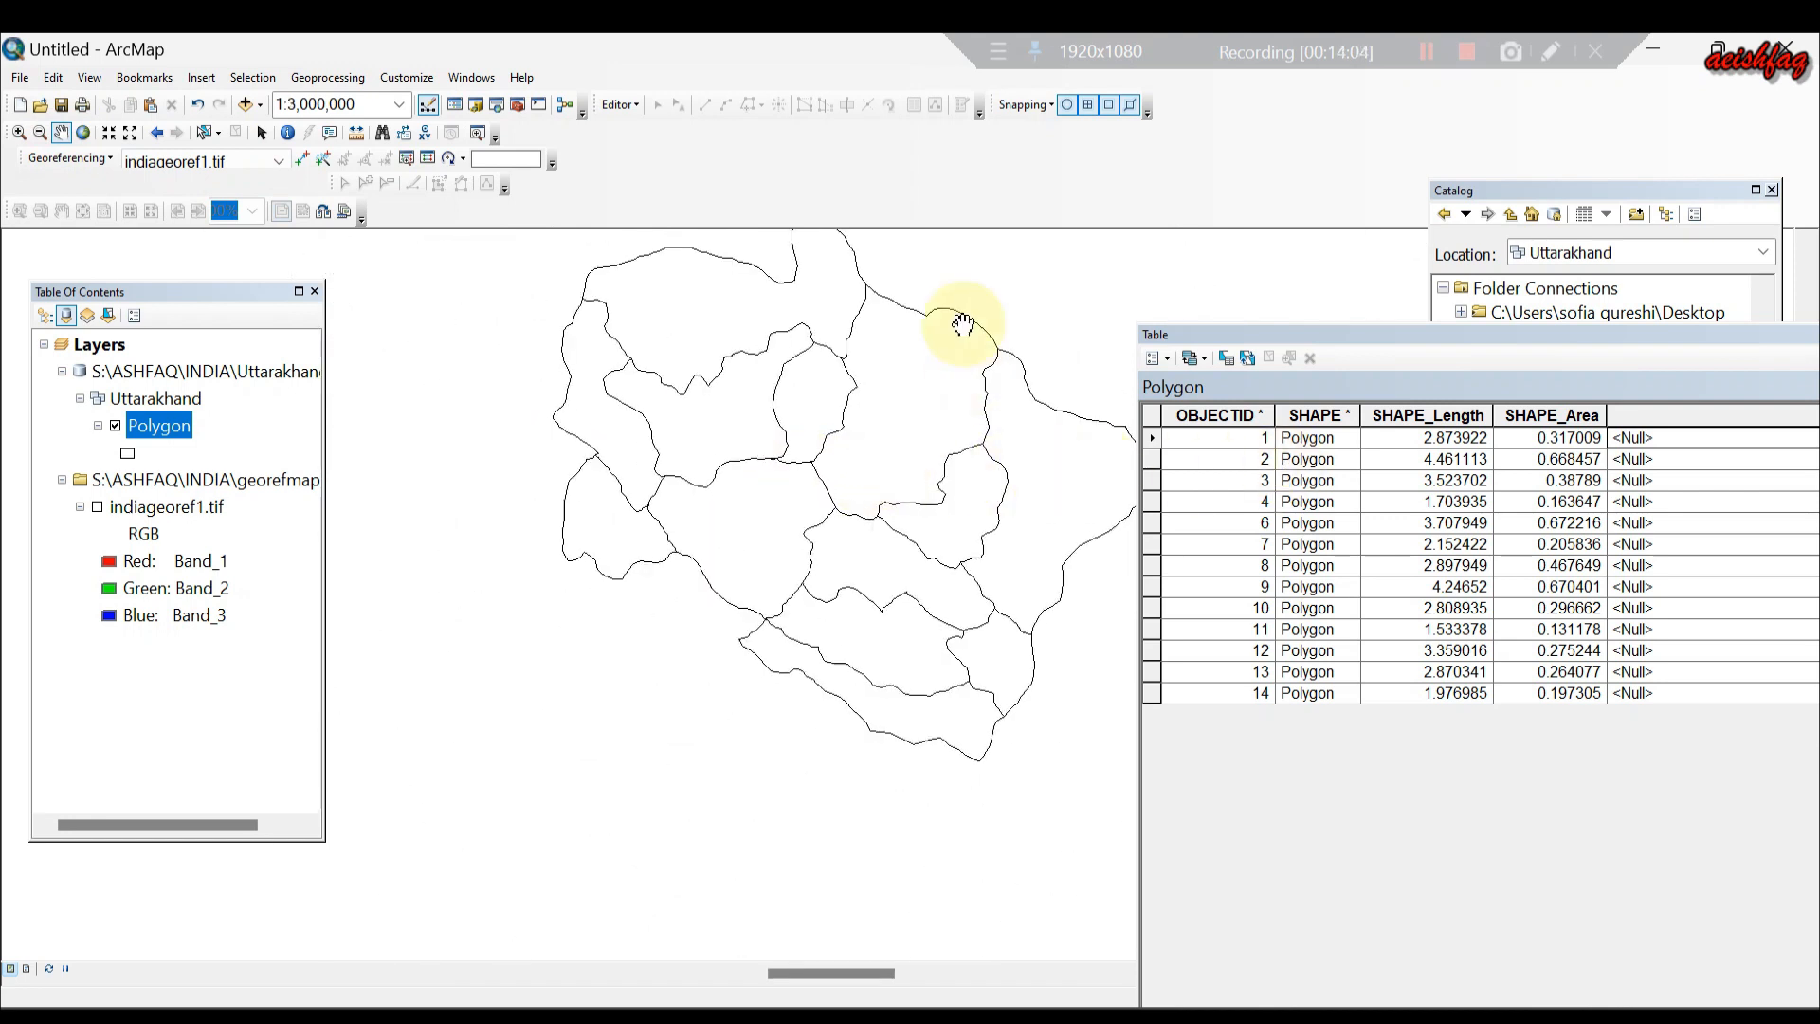
{"action": "left_click_drag", "start_coordinate": [769, 359], "coordinate": [659, 390]}
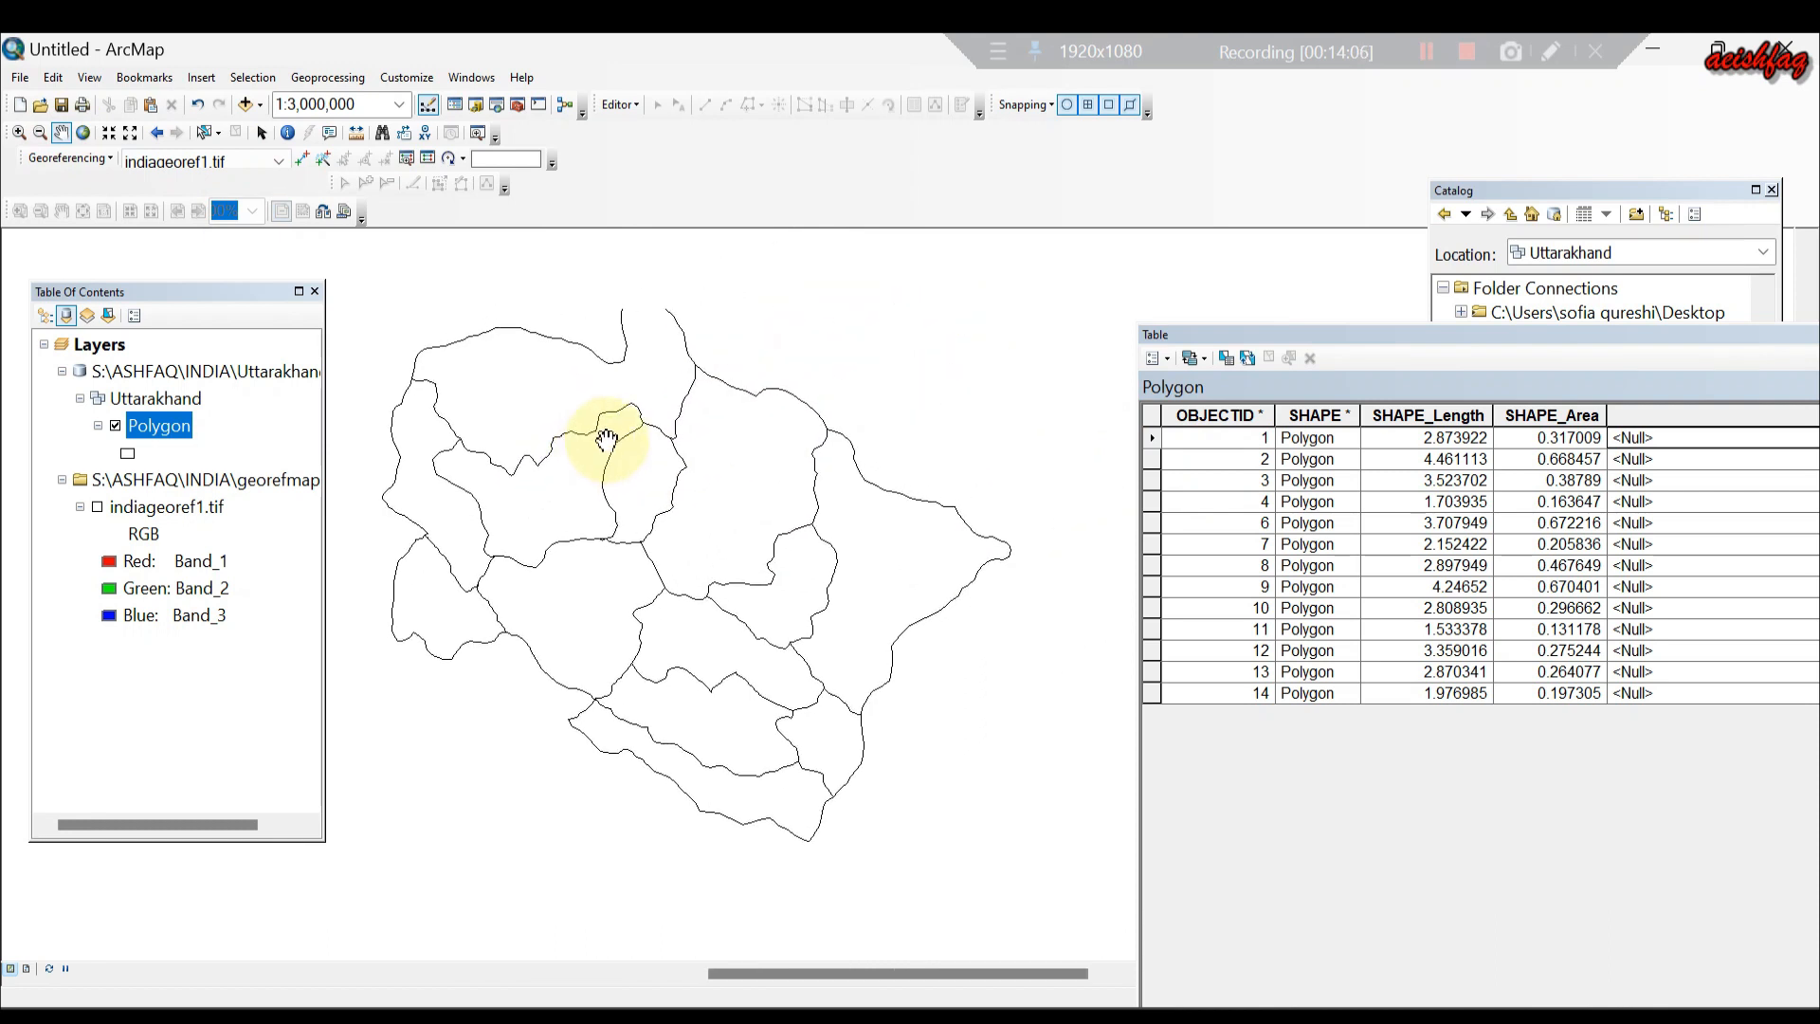
Select the record with OBJECTID 1 and start an editing session for the Polygon layer.
{"action": "left_click", "coordinate": [1154, 437]}
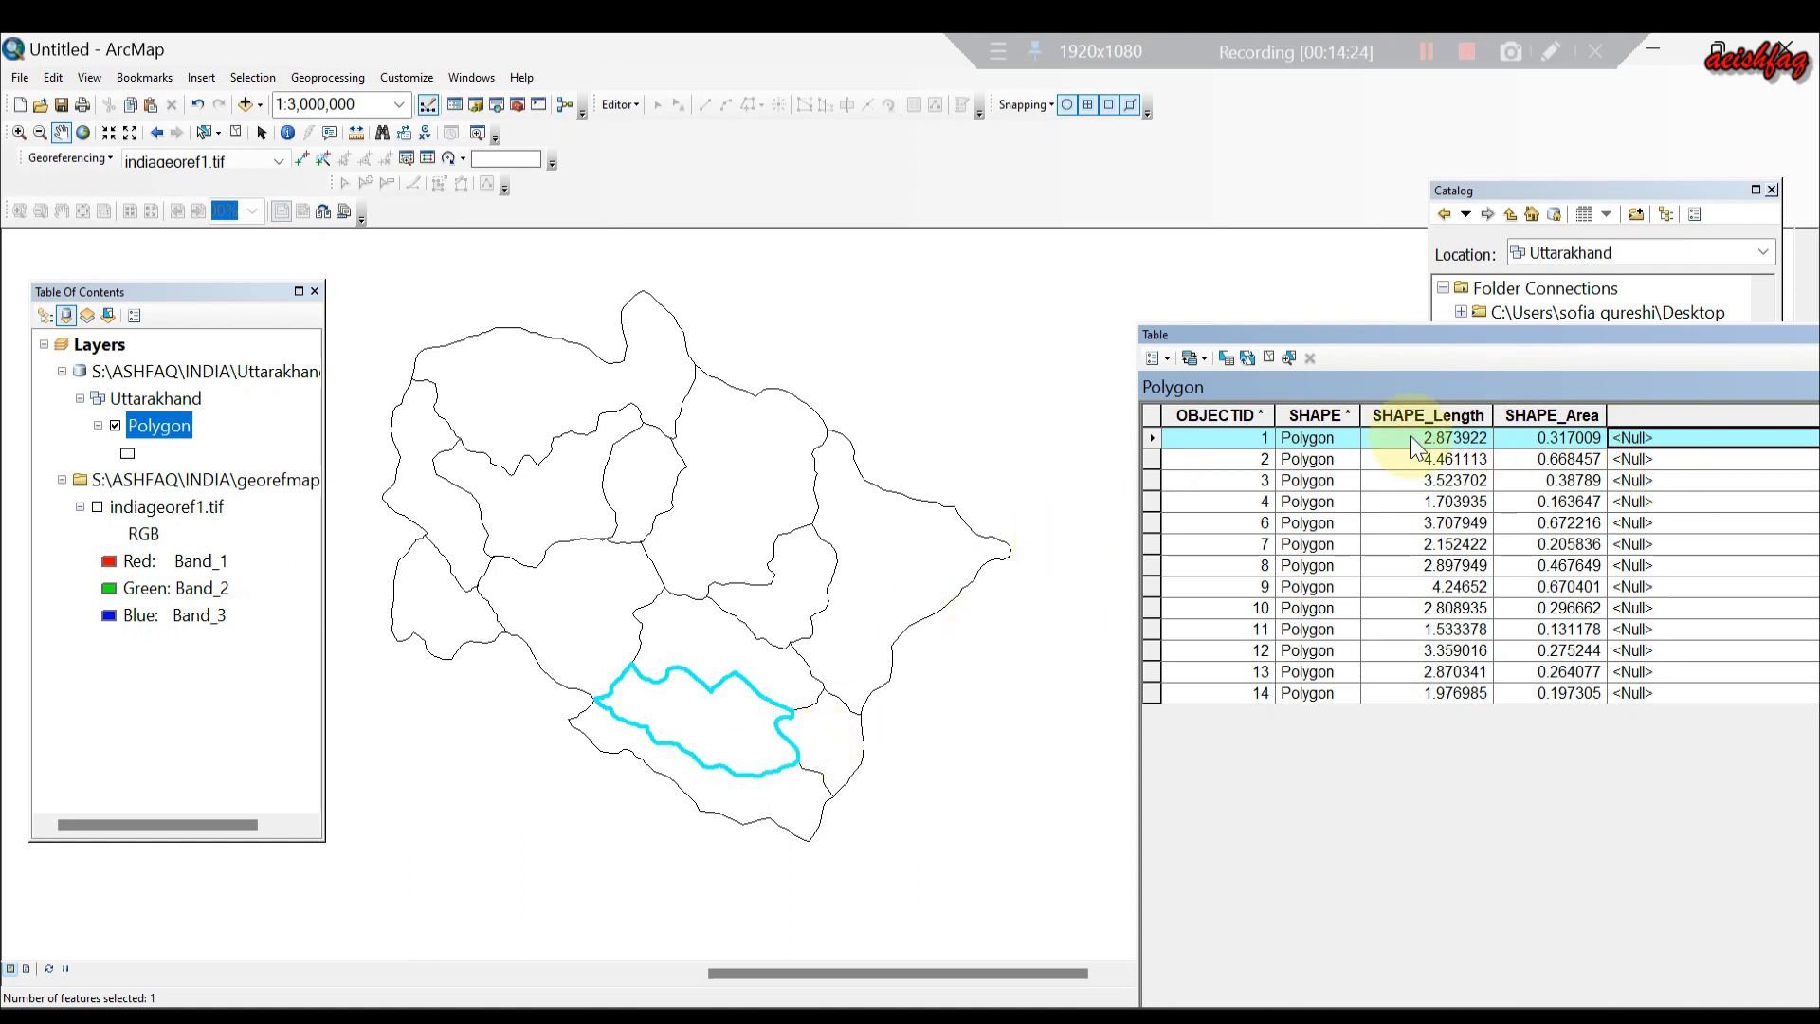
{"action": "left_click", "coordinate": [1168, 359]}
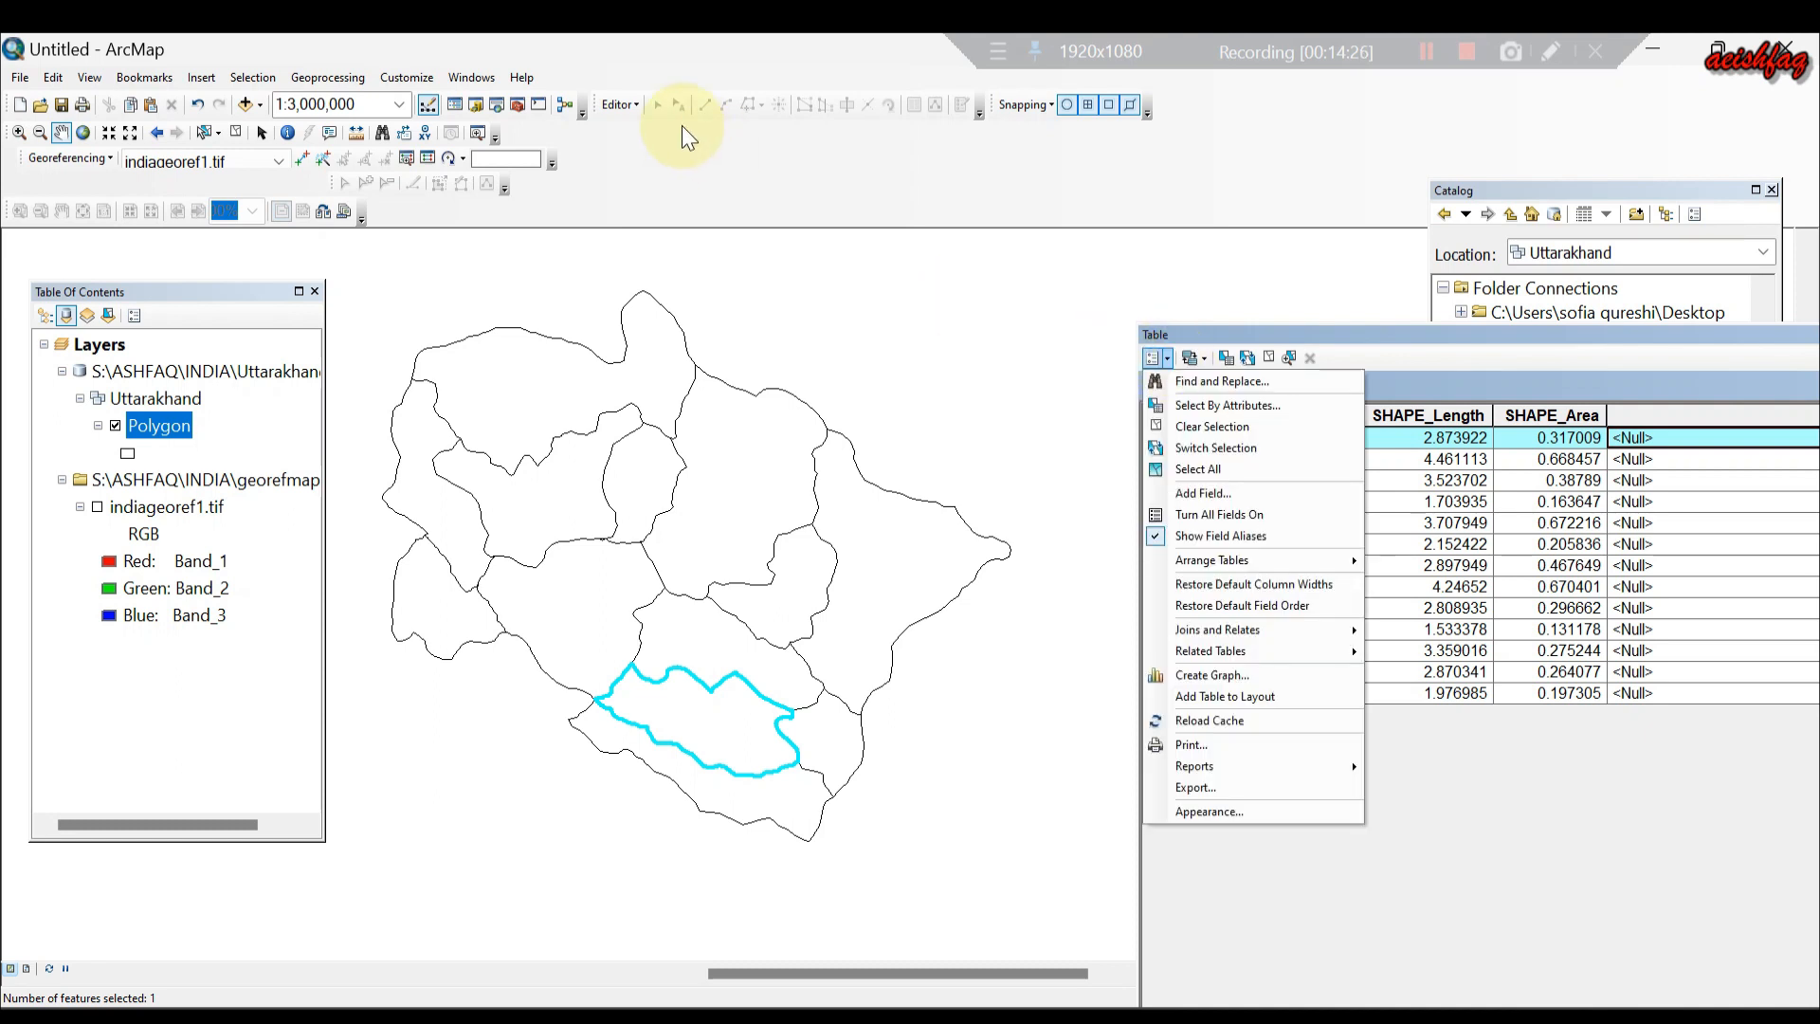
{"action": "left_click", "coordinate": [621, 104]}
{"action": "left_click", "coordinate": [637, 128]}
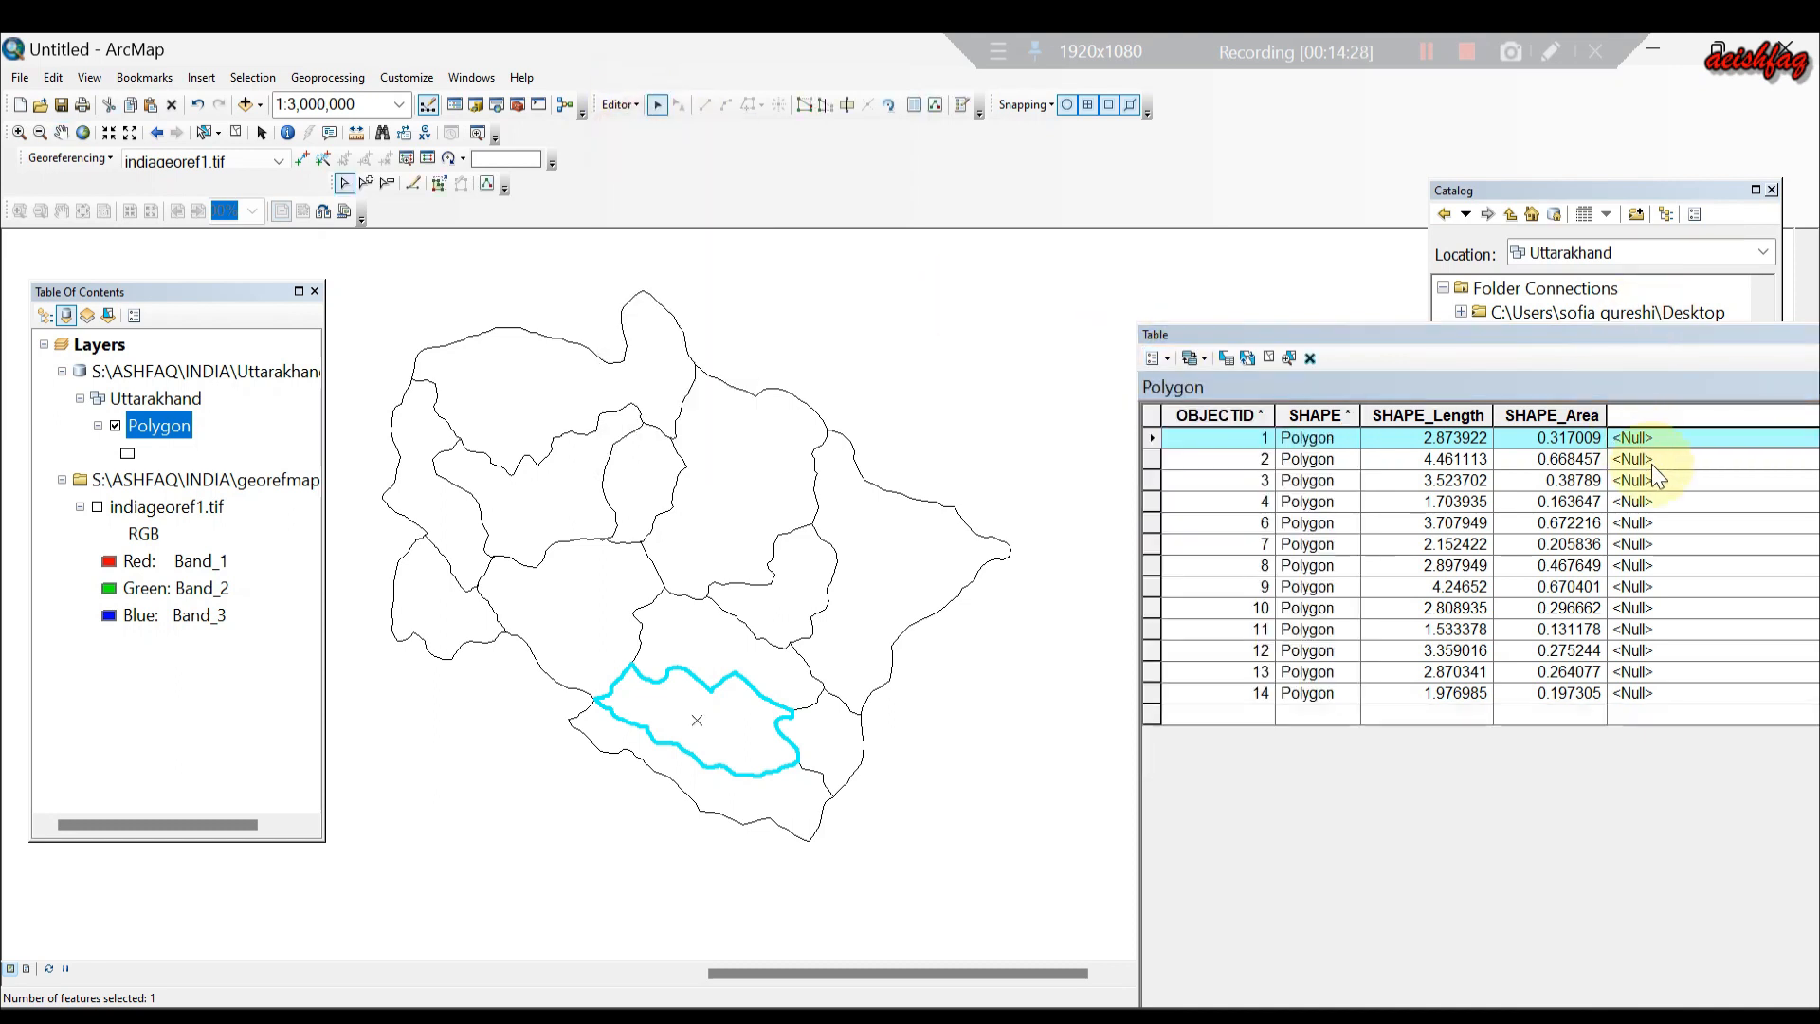
Enter Nanital in the Districts field of the record with OBJECTID 1.
{"action": "left_click", "coordinate": [1653, 439]}
{"action": "key", "text": "Caps_Lock"}
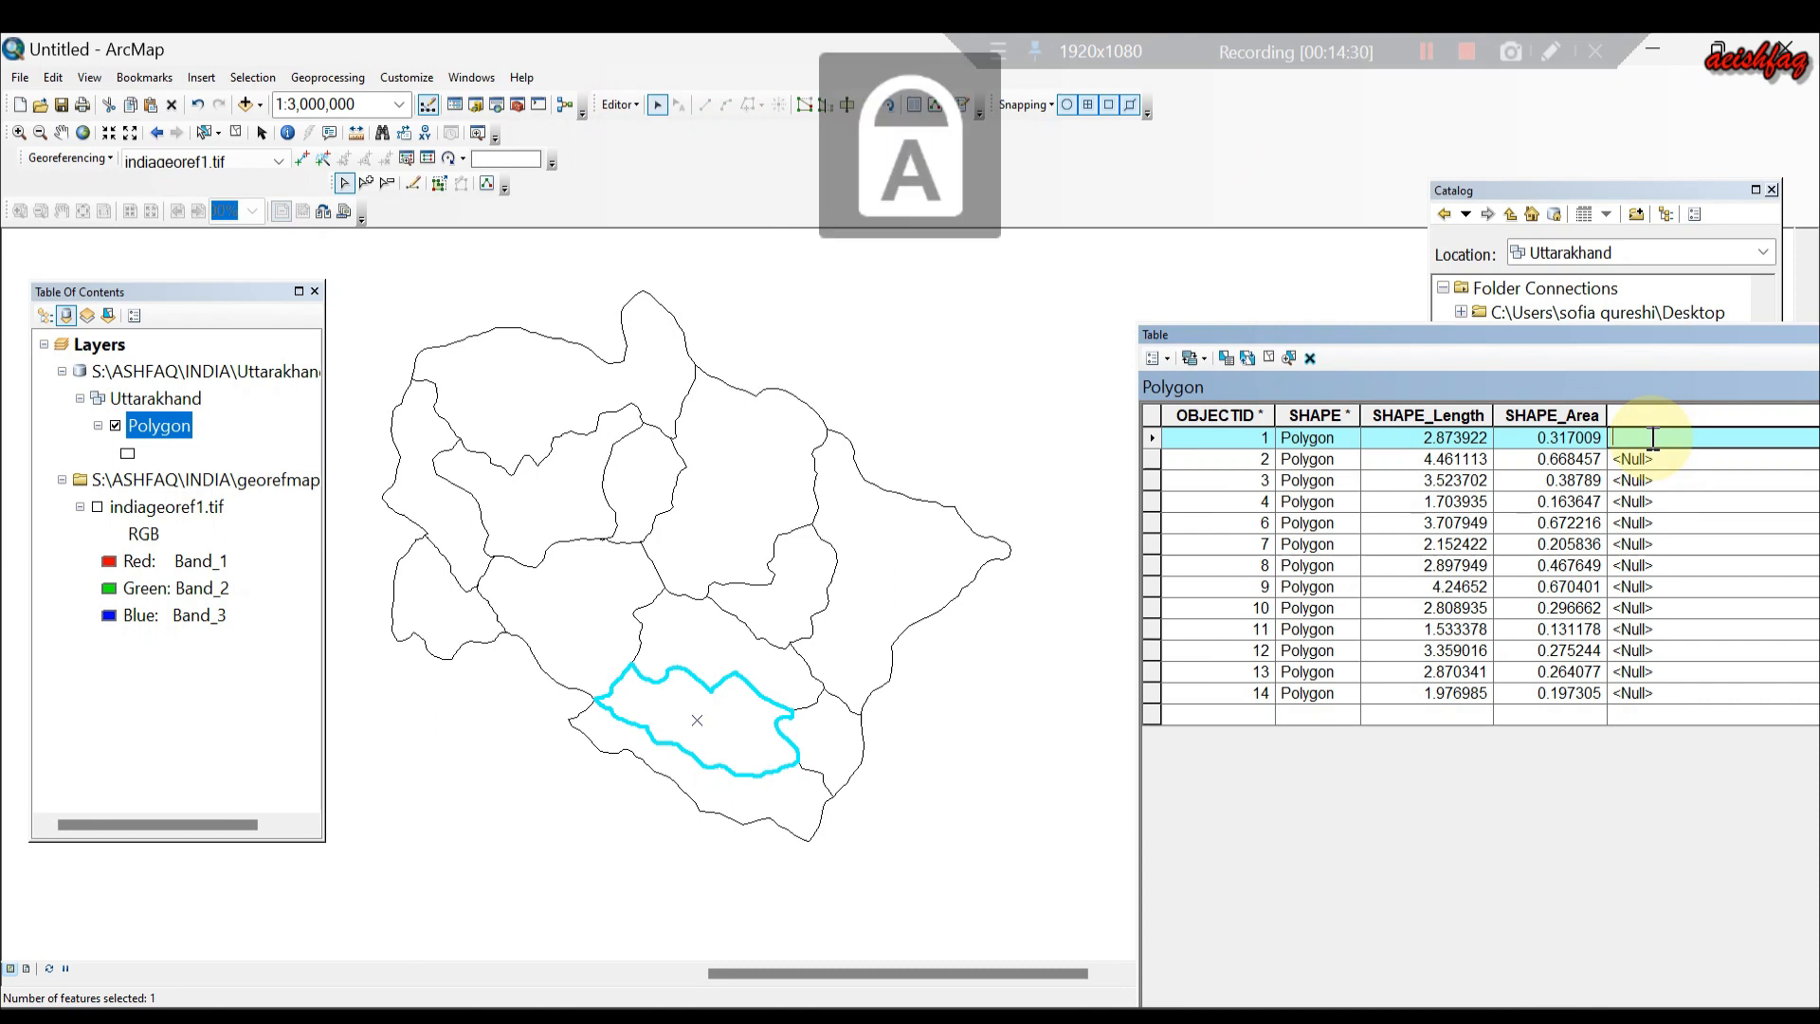
{"action": "type", "text": "N"}
{"action": "key", "text": "Caps_Lock"}
{"action": "type", "text": "a"}
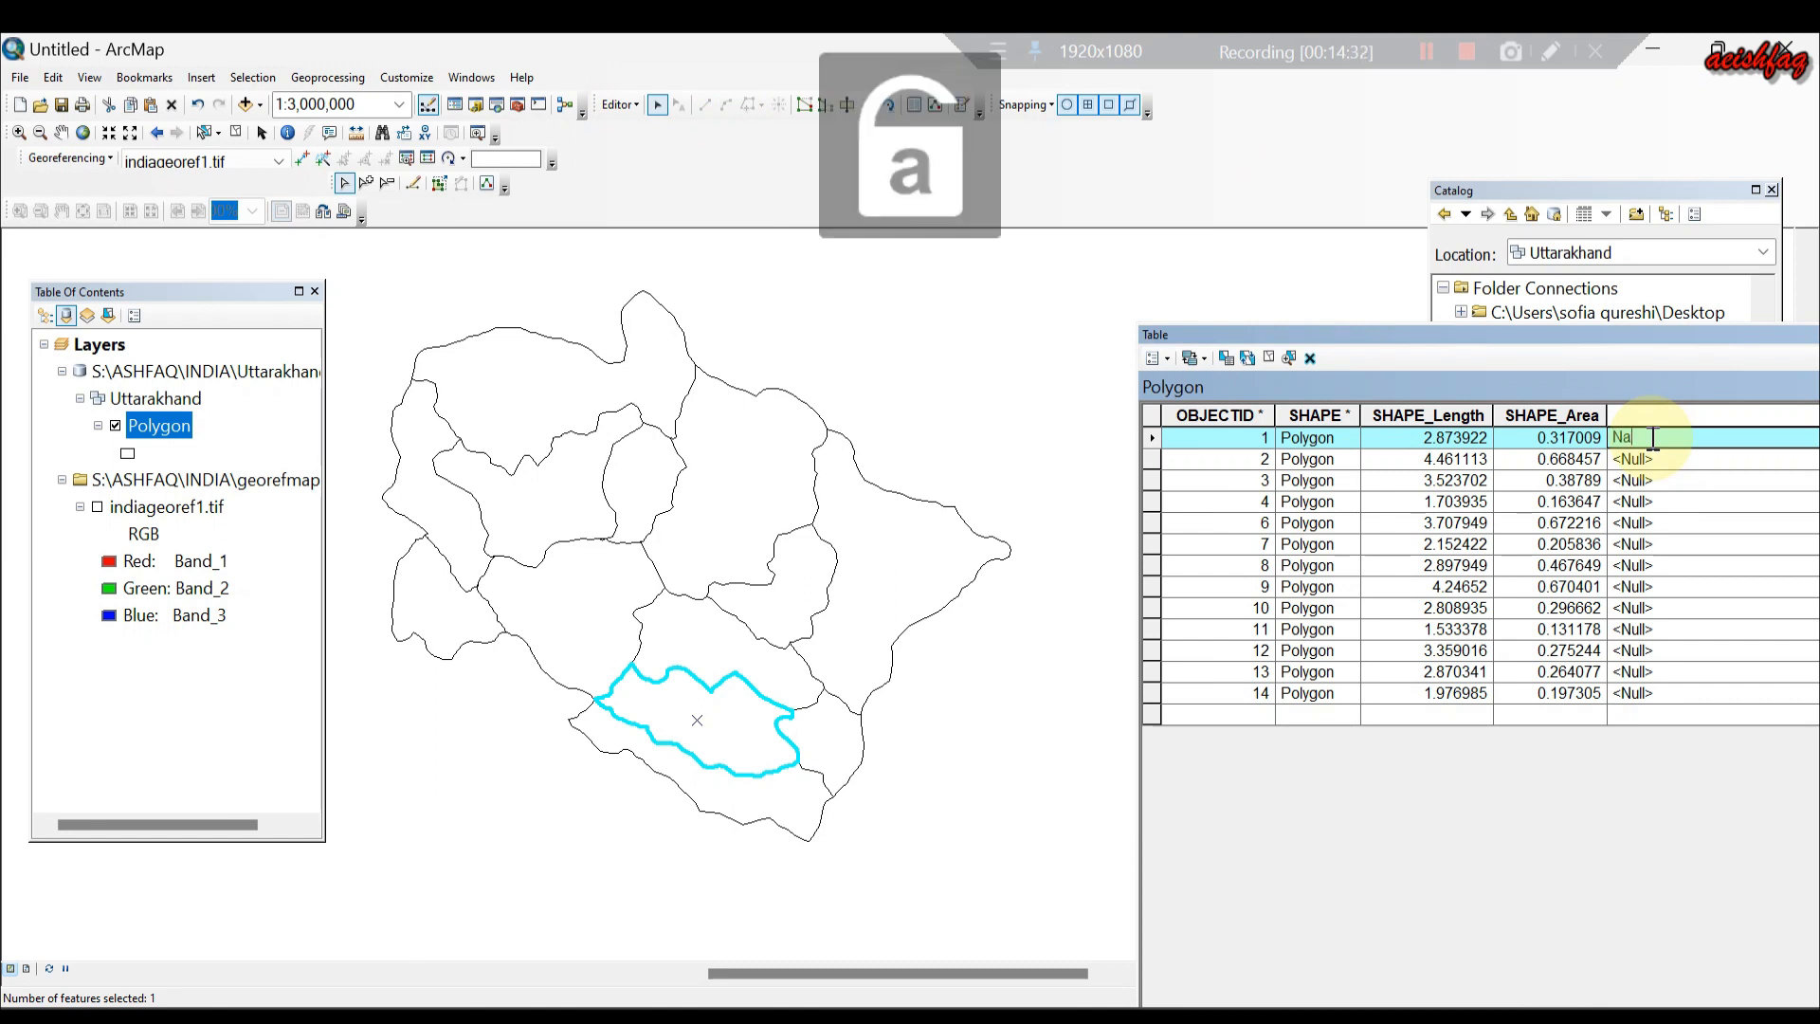
{"action": "type", "text": "nital"}
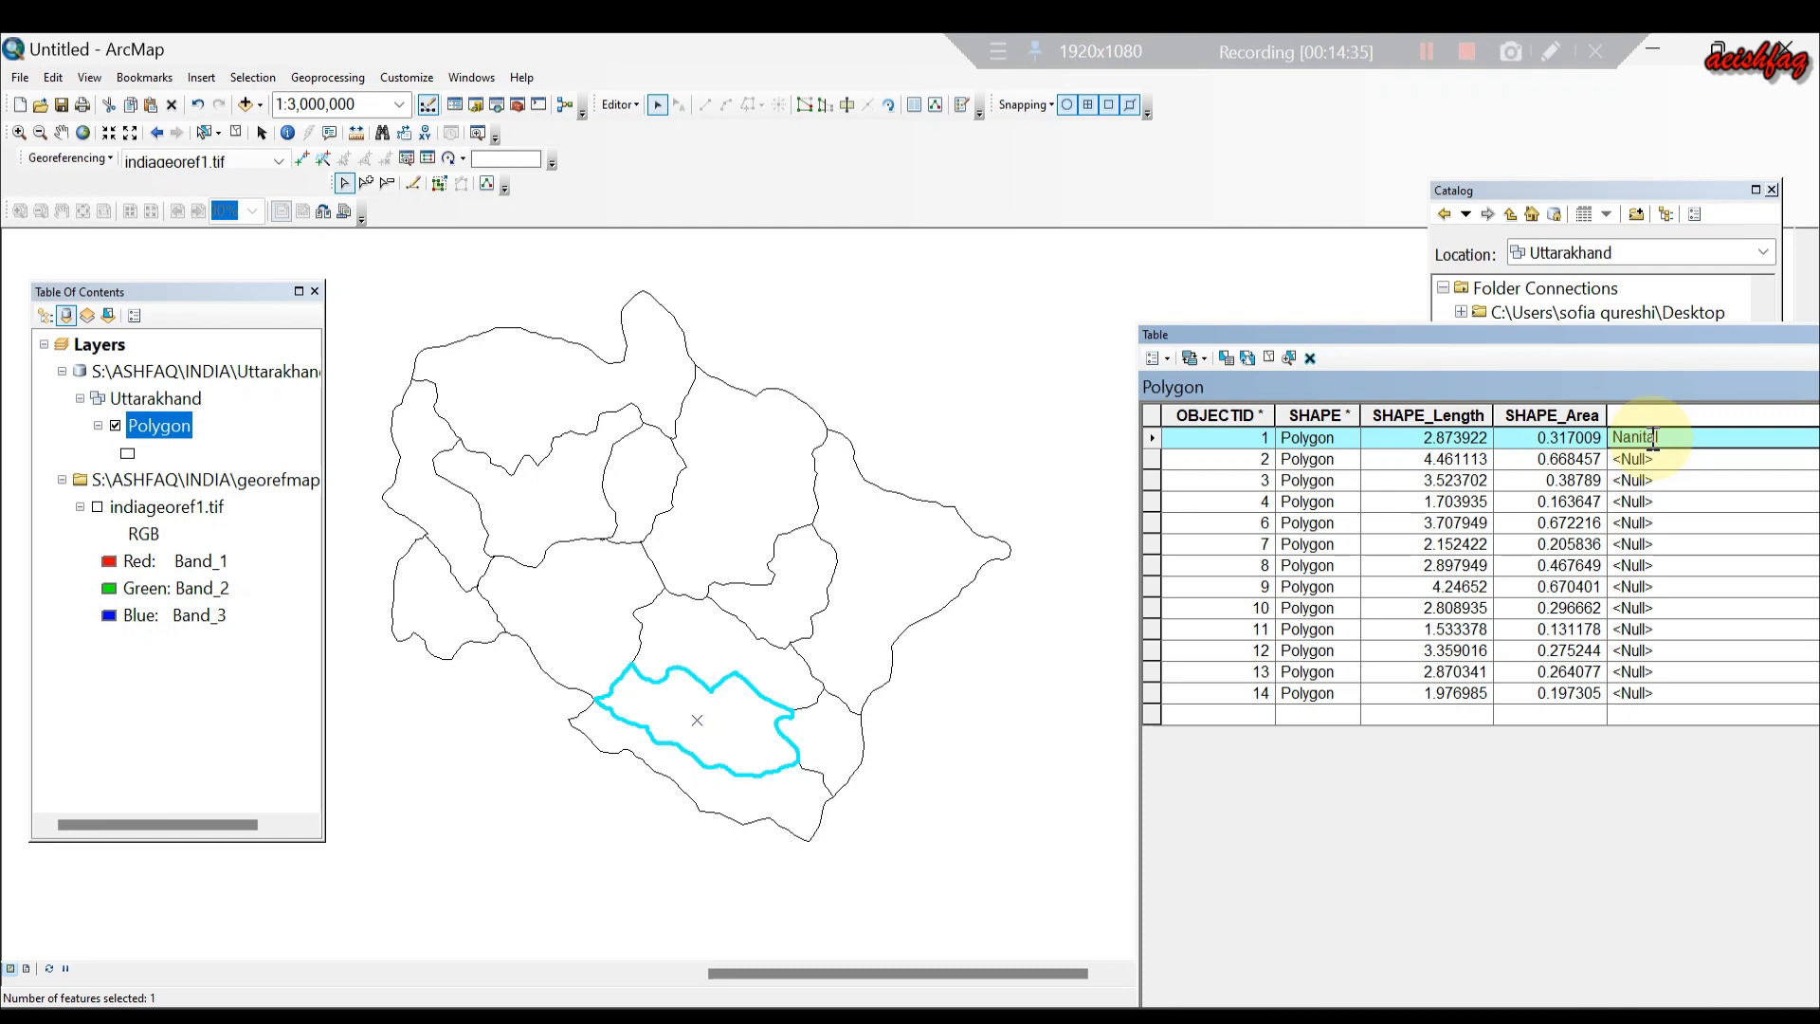
{"action": "key", "text": "Return"}
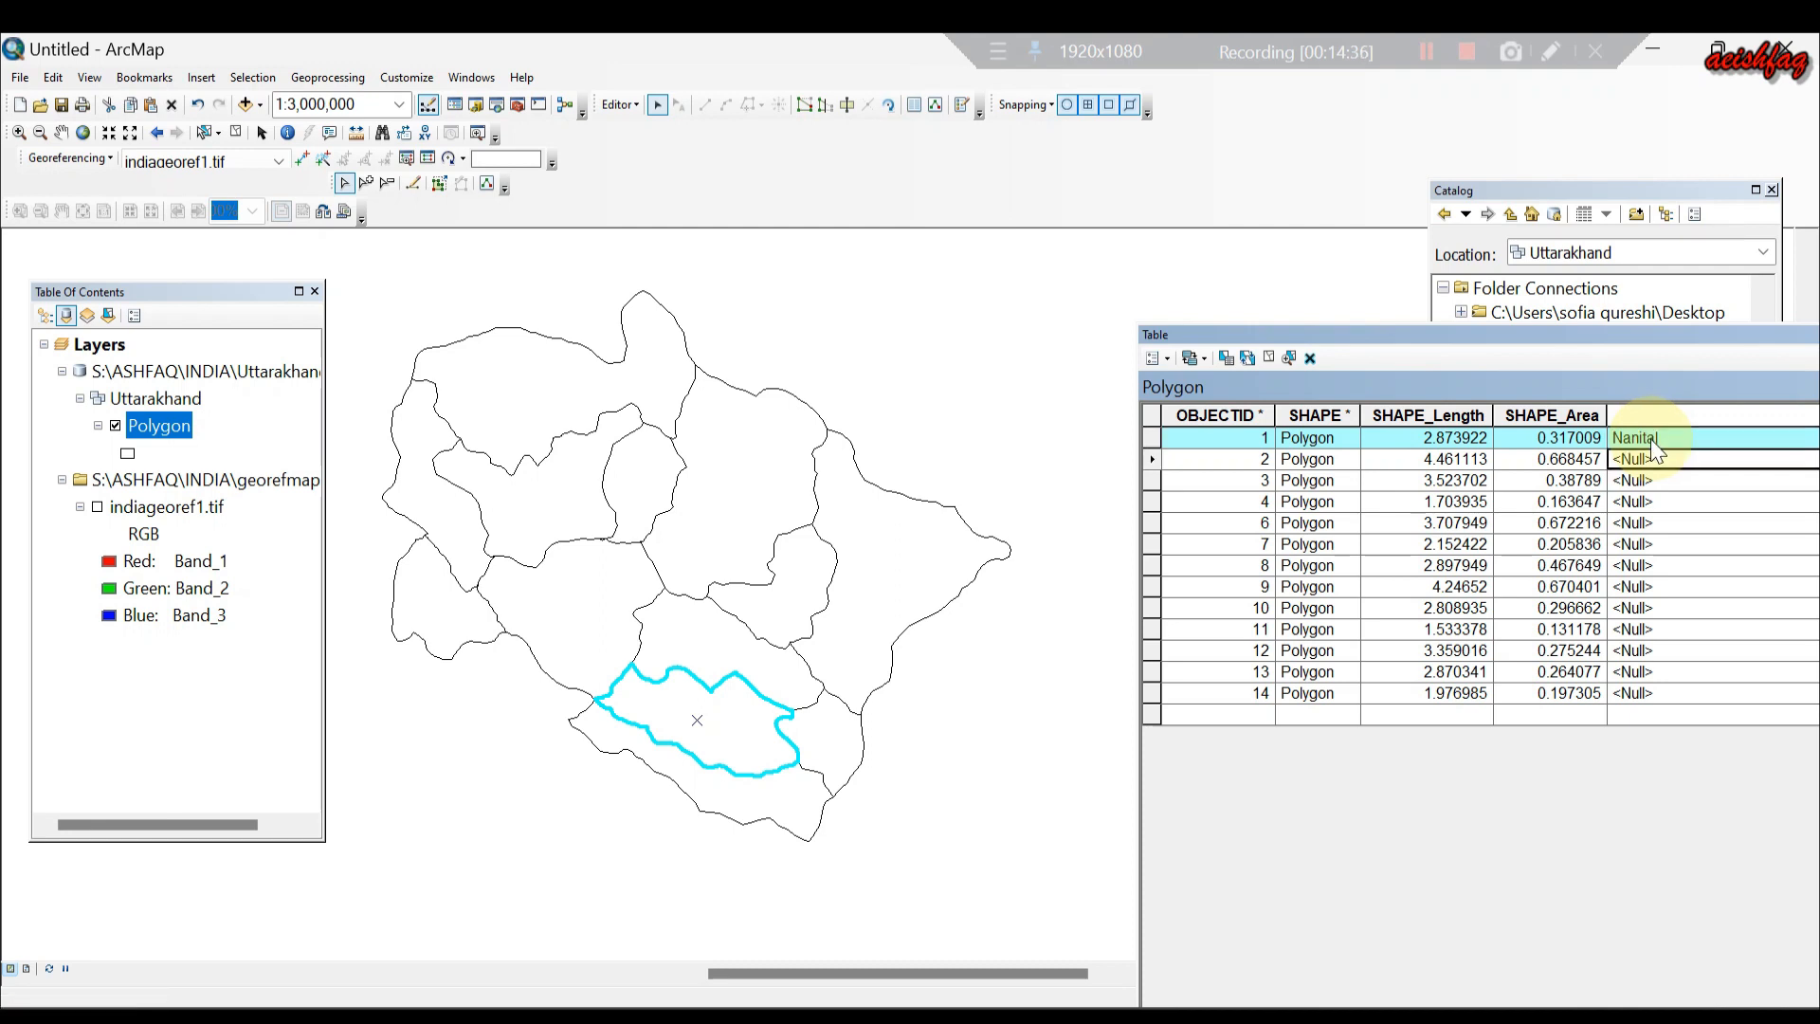
Select the record with OBJECTID 2 and enter Uttarkashi in its Districts field.
{"action": "left_click", "coordinate": [1153, 460]}
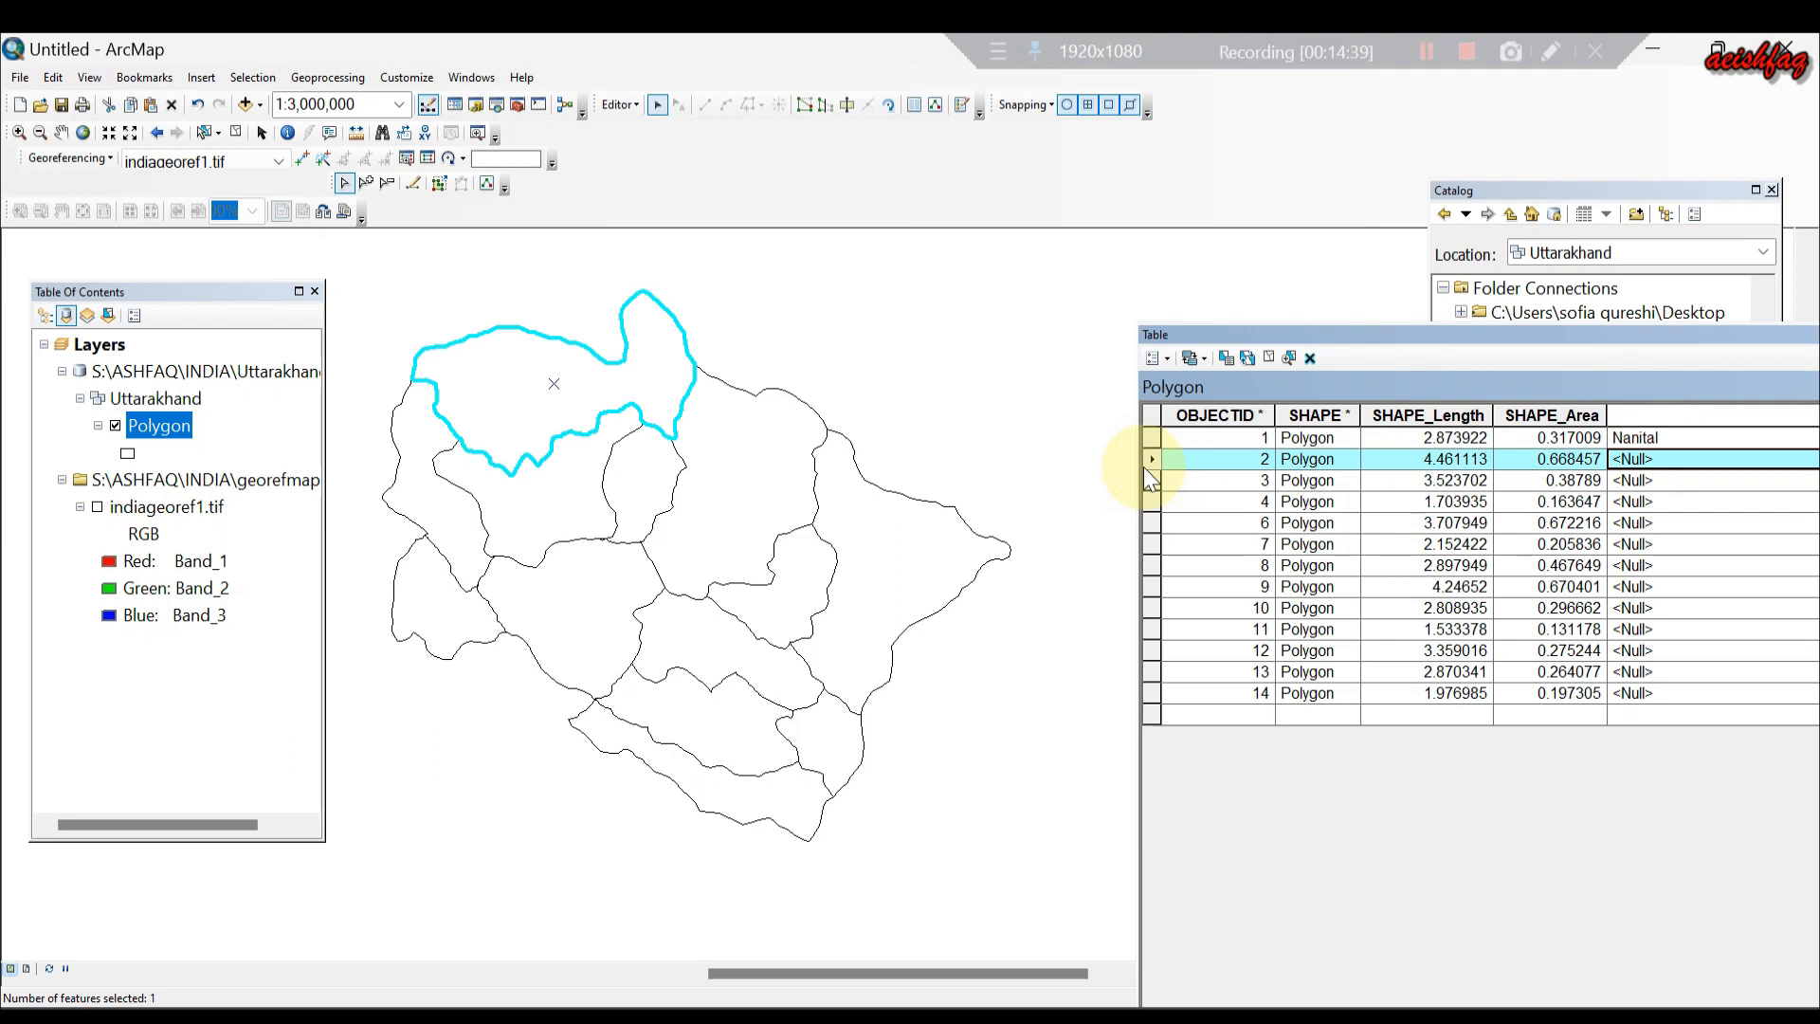
{"action": "left_click", "coordinate": [1657, 459]}
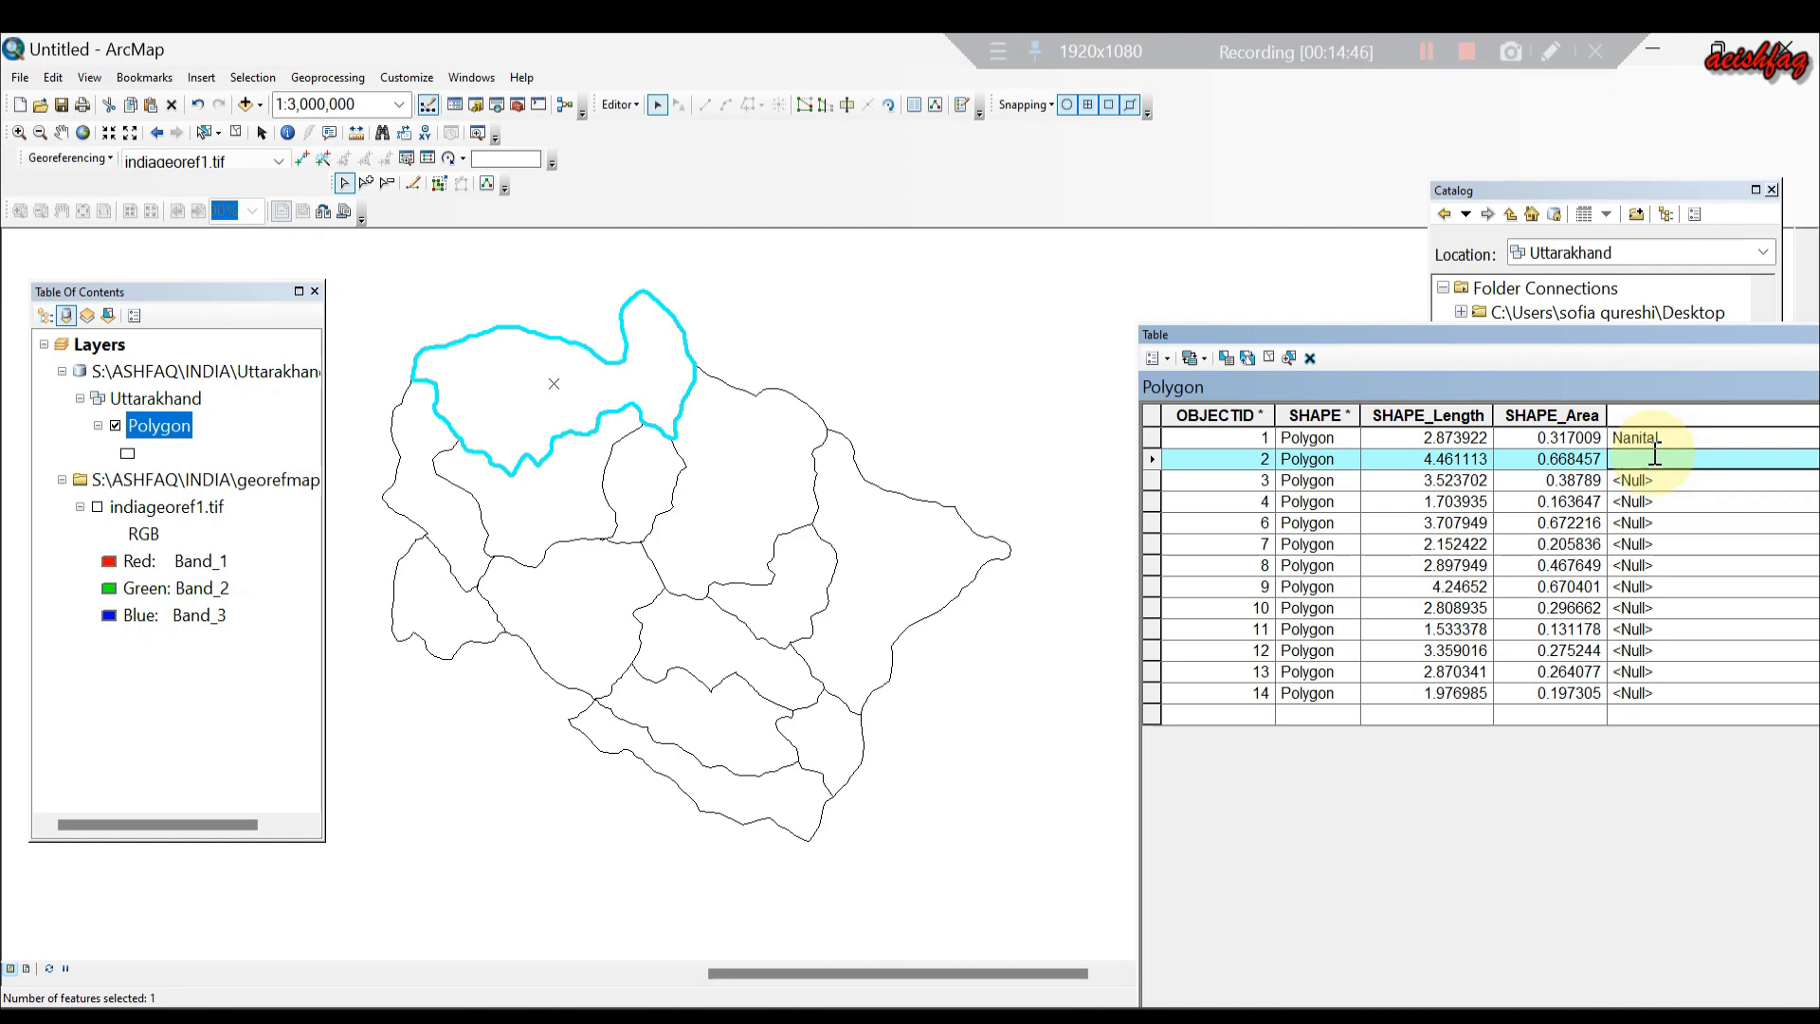
{"action": "key", "text": "Caps_Lock"}
{"action": "type", "text": "U"}
{"action": "key", "text": "Caps_Lock"}
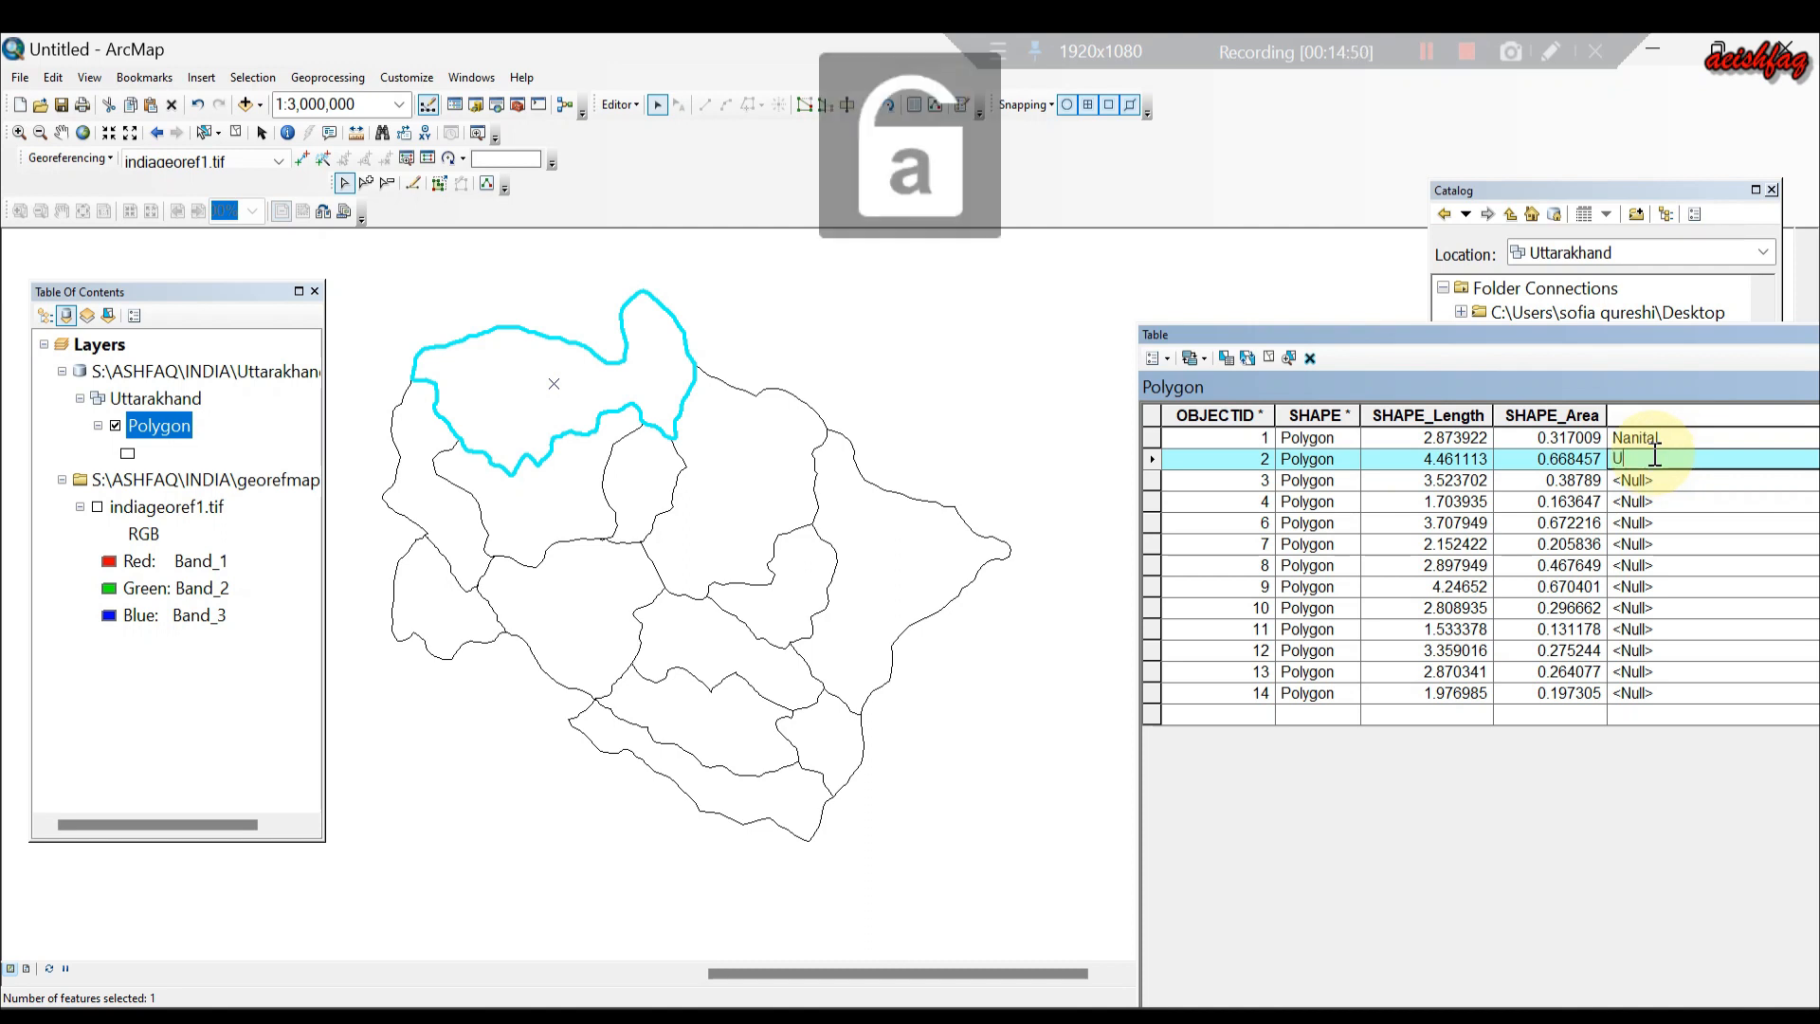
{"action": "type", "text": "ttarkash"}
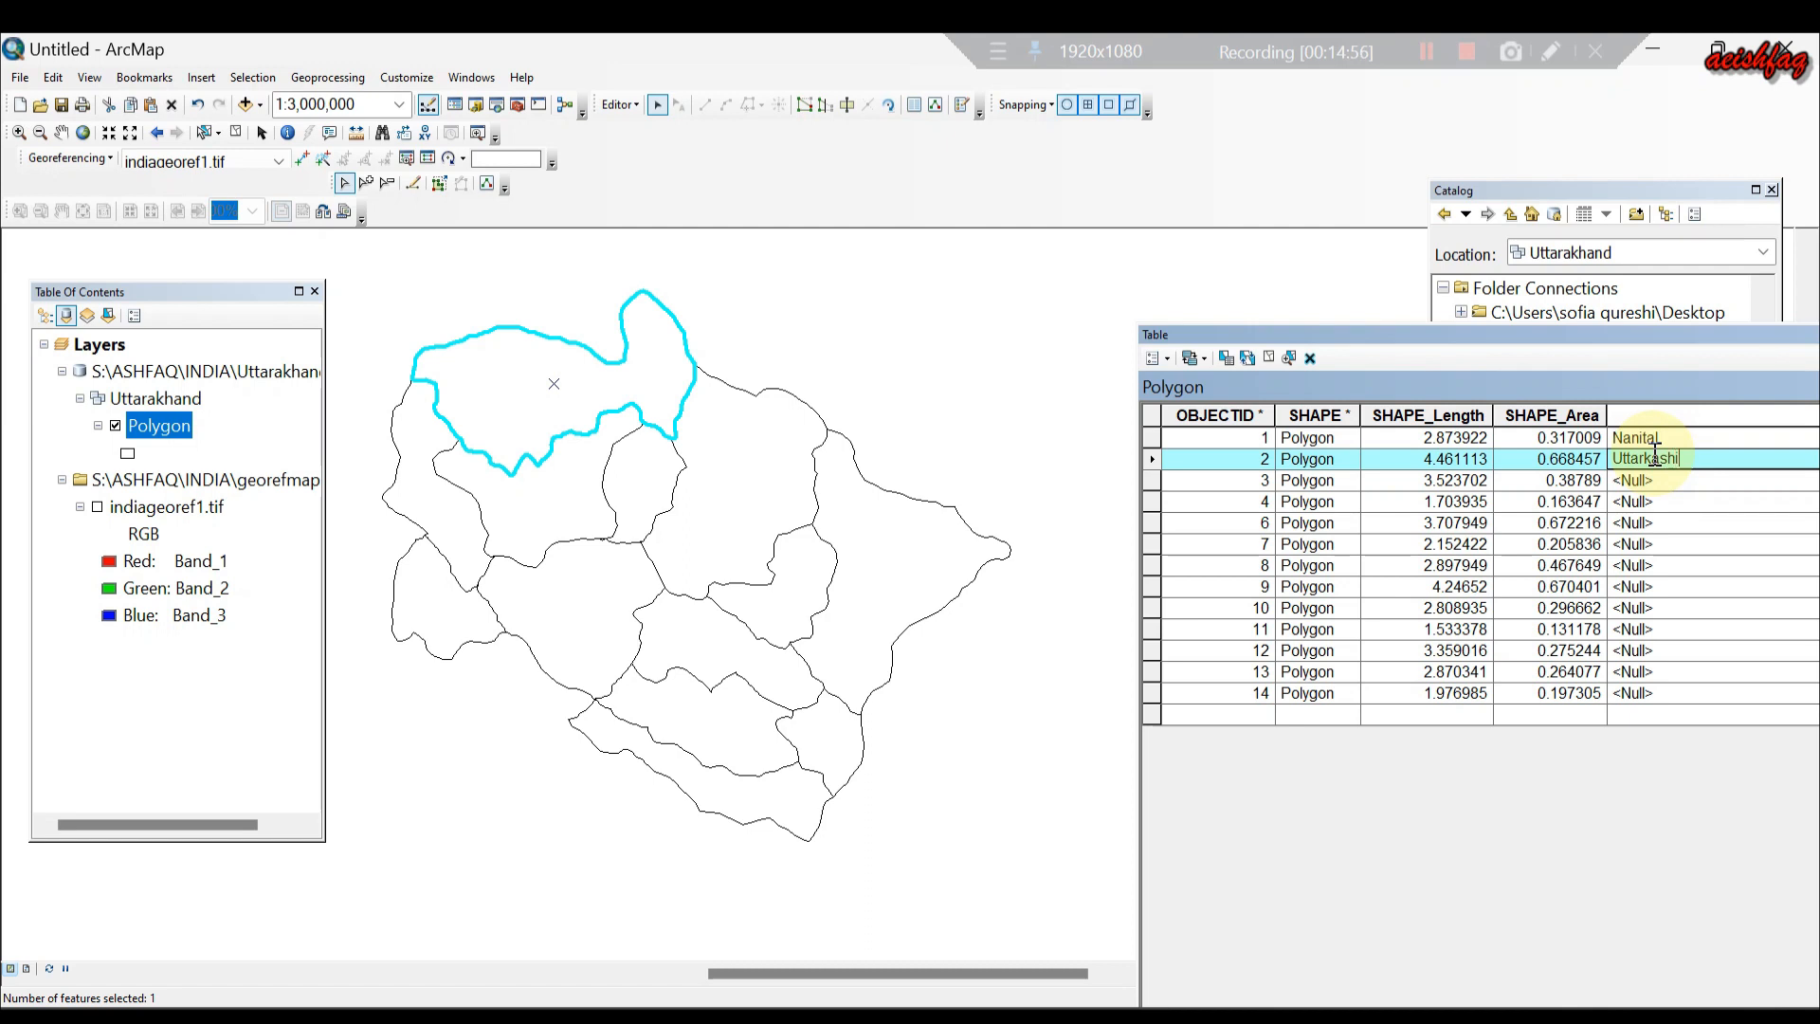
{"action": "type", "text": "i"}
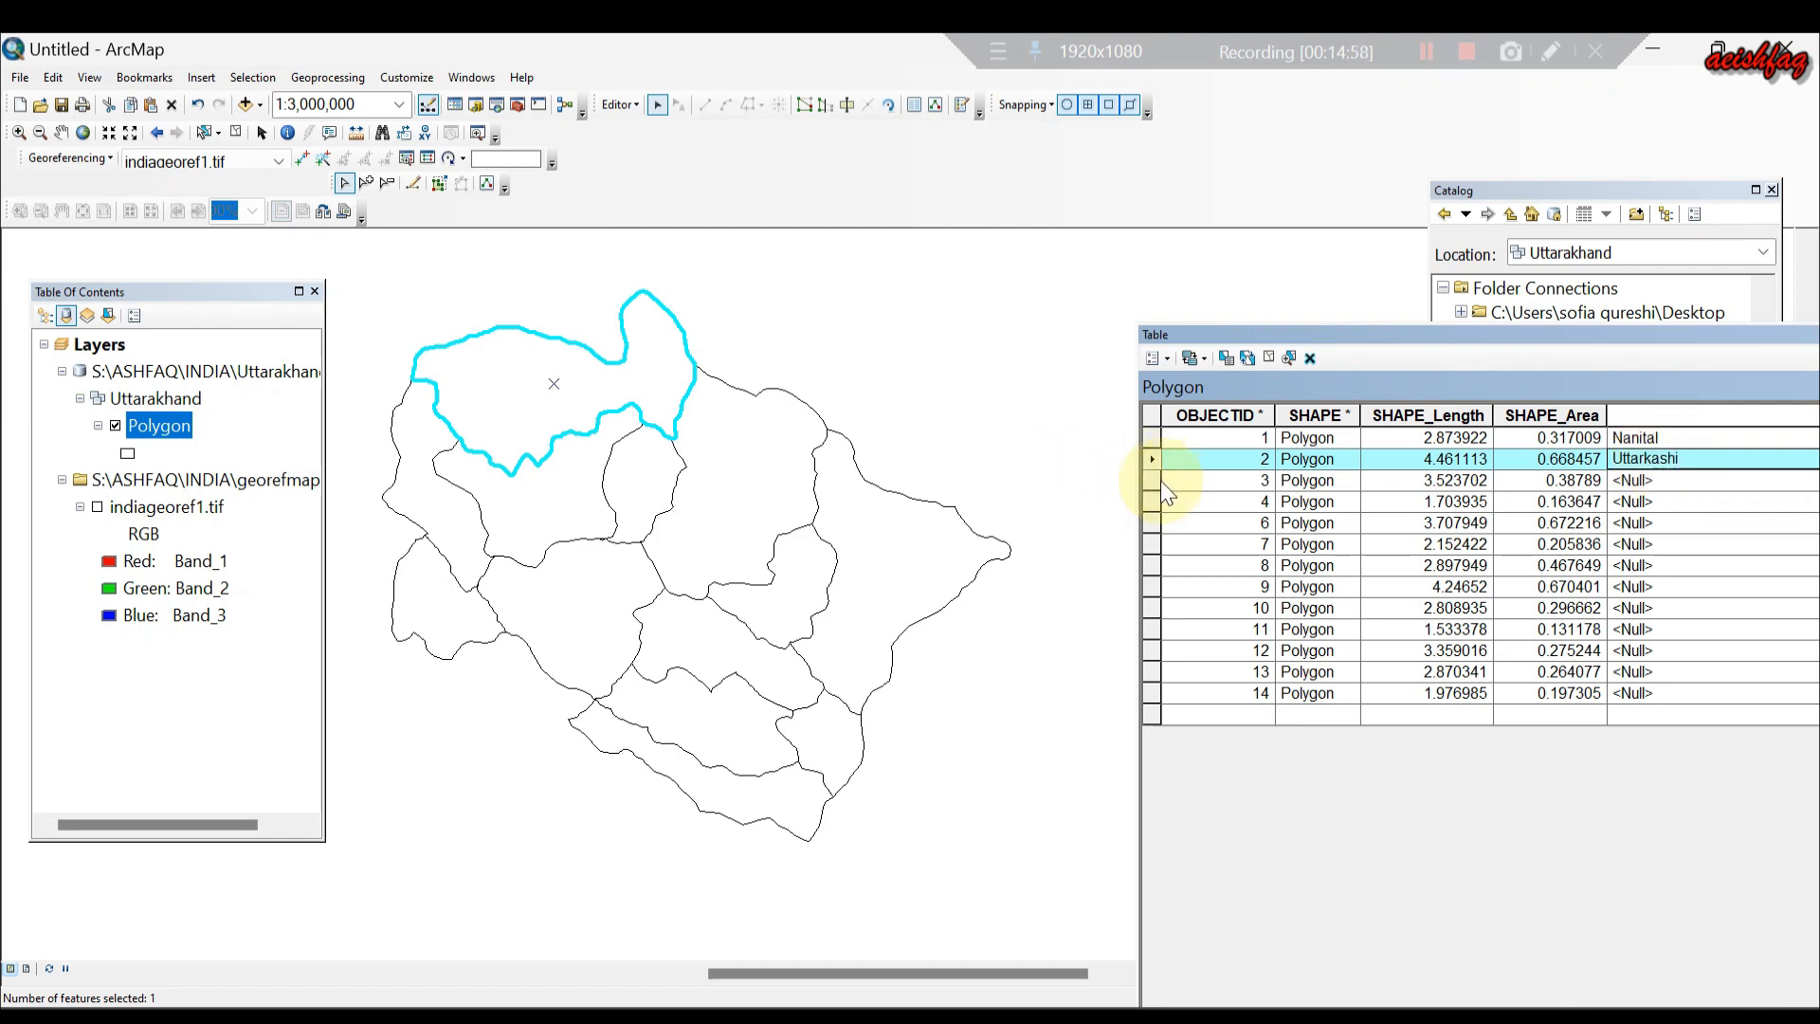
Select the record with OBJECTID 3 and enter Tehri Garwal in its Districts field.
{"action": "left_click", "coordinate": [1158, 480]}
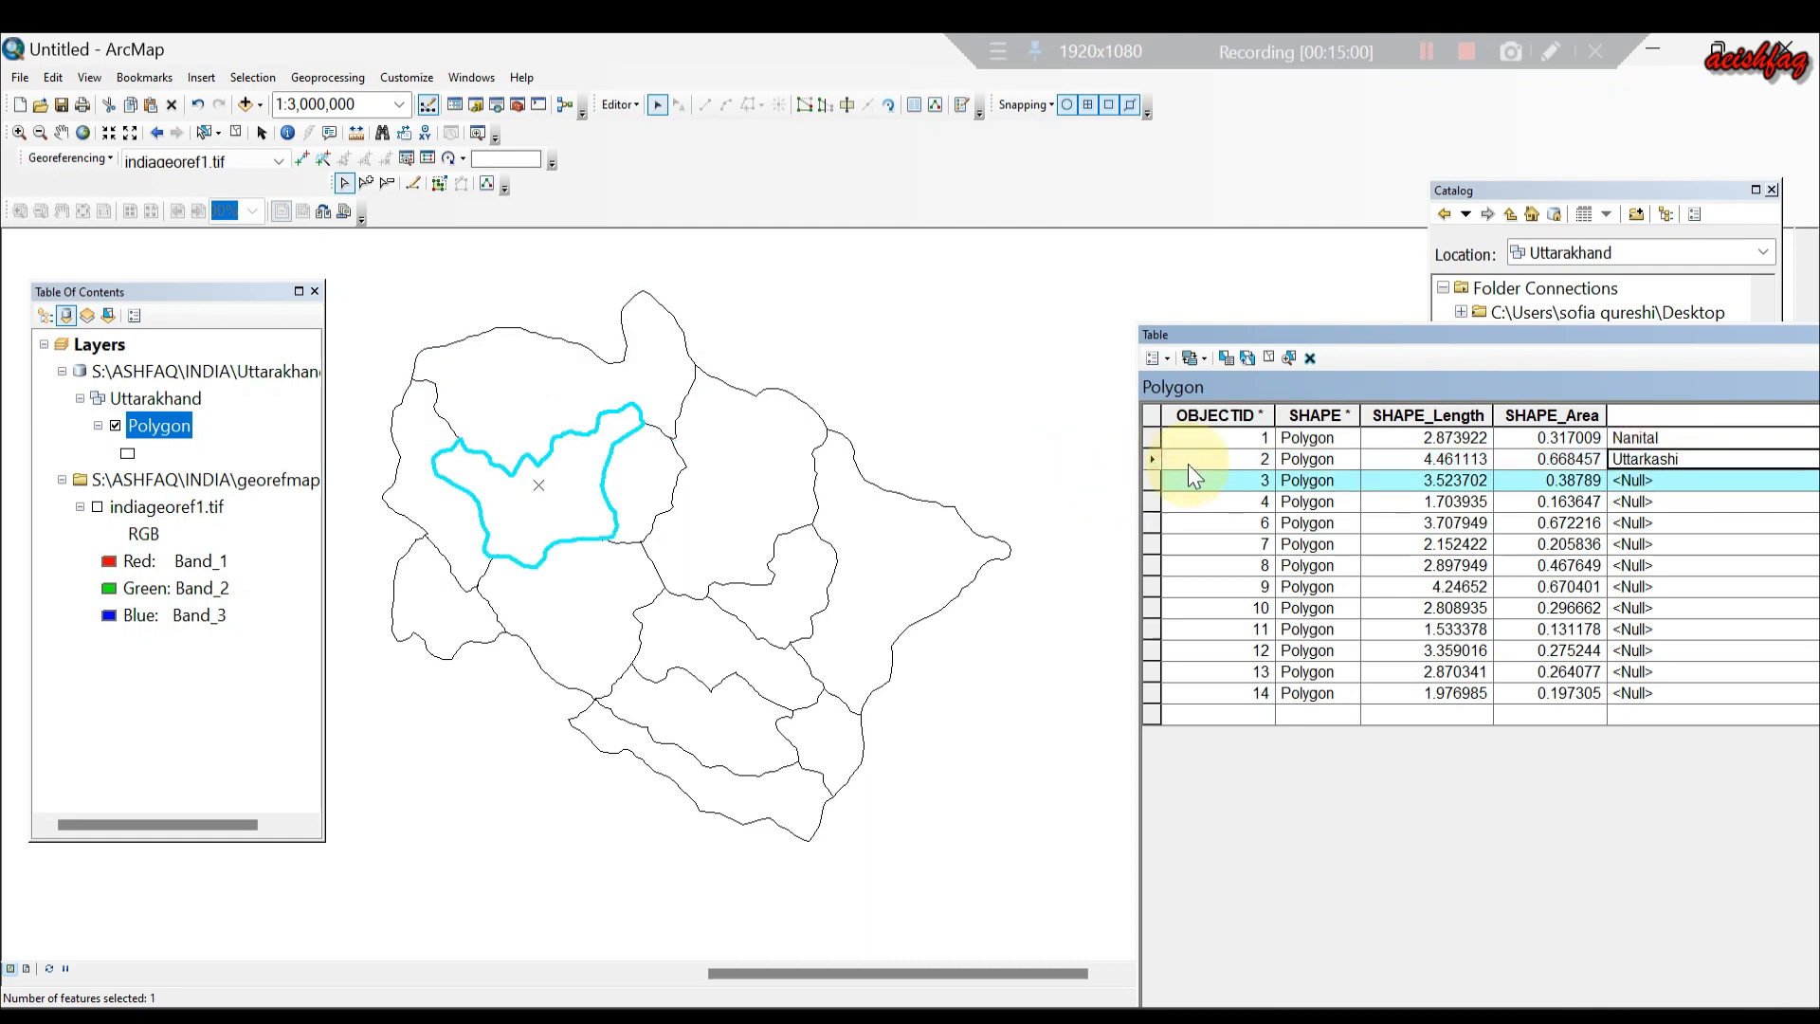
{"action": "left_click", "coordinate": [1613, 480]}
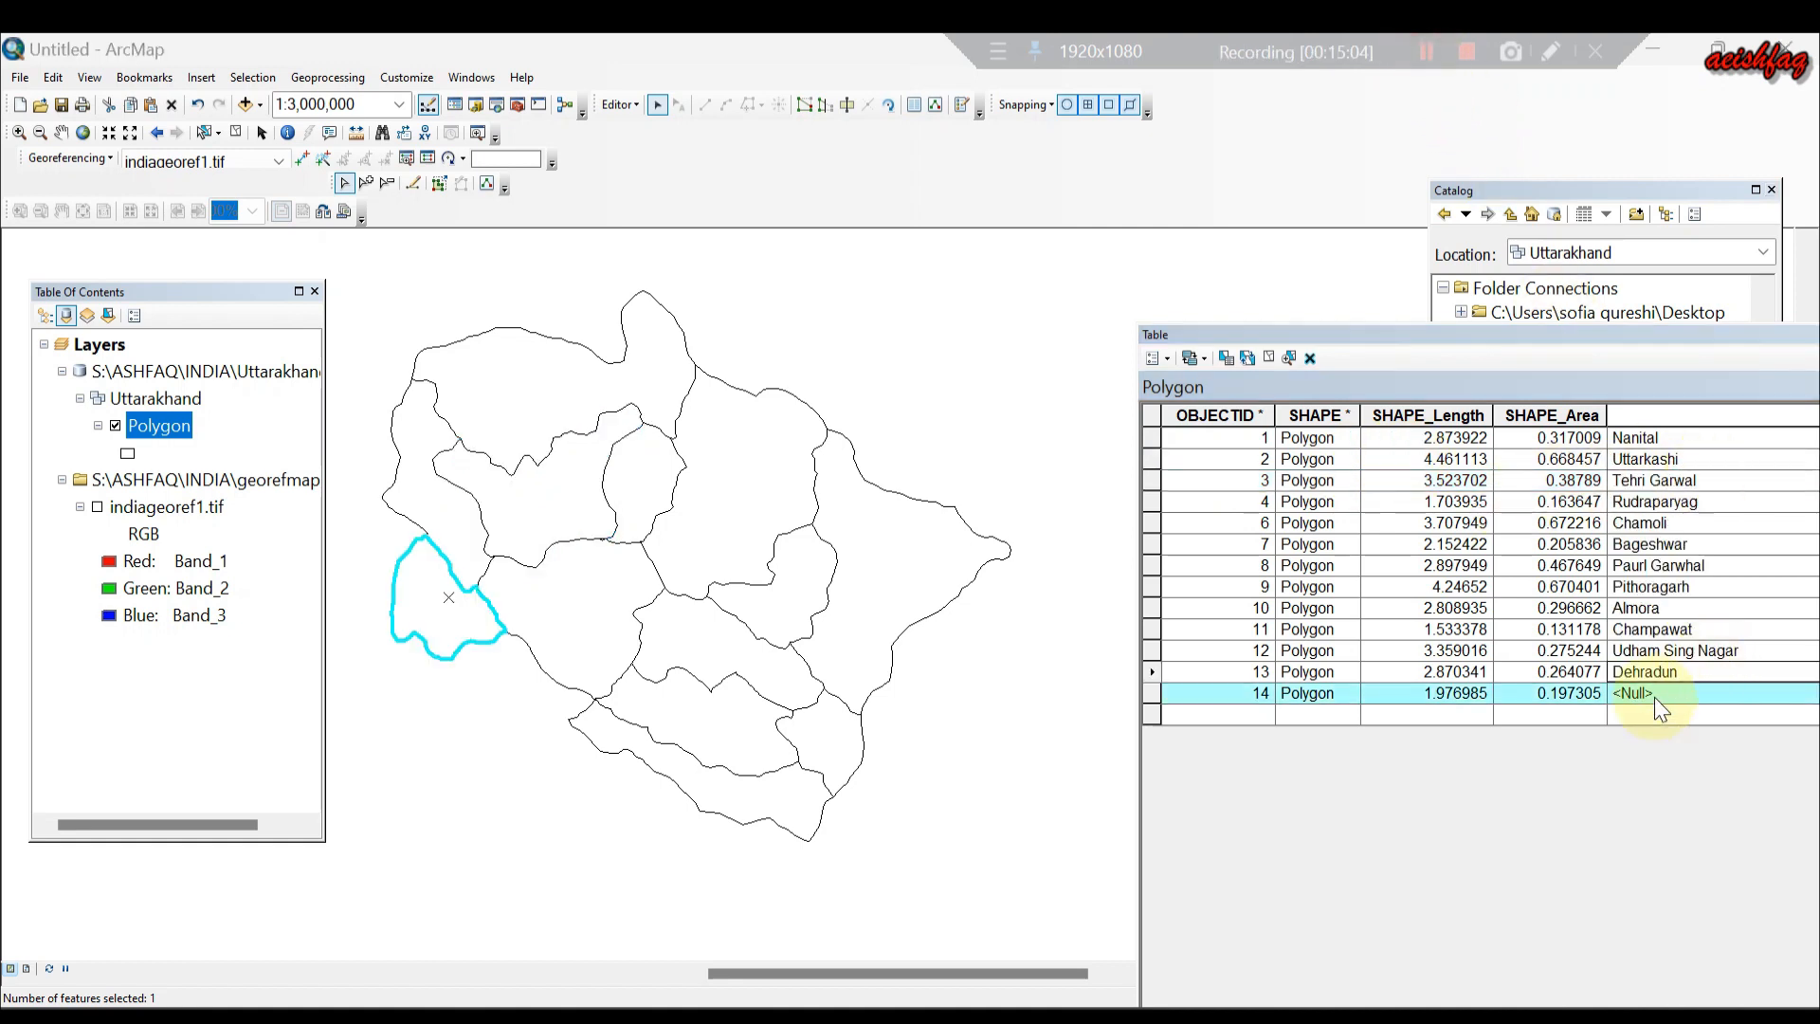
Enter Haridawar in the Districts field of the record with OBJECTID 14.
{"action": "left_click", "coordinate": [1660, 696]}
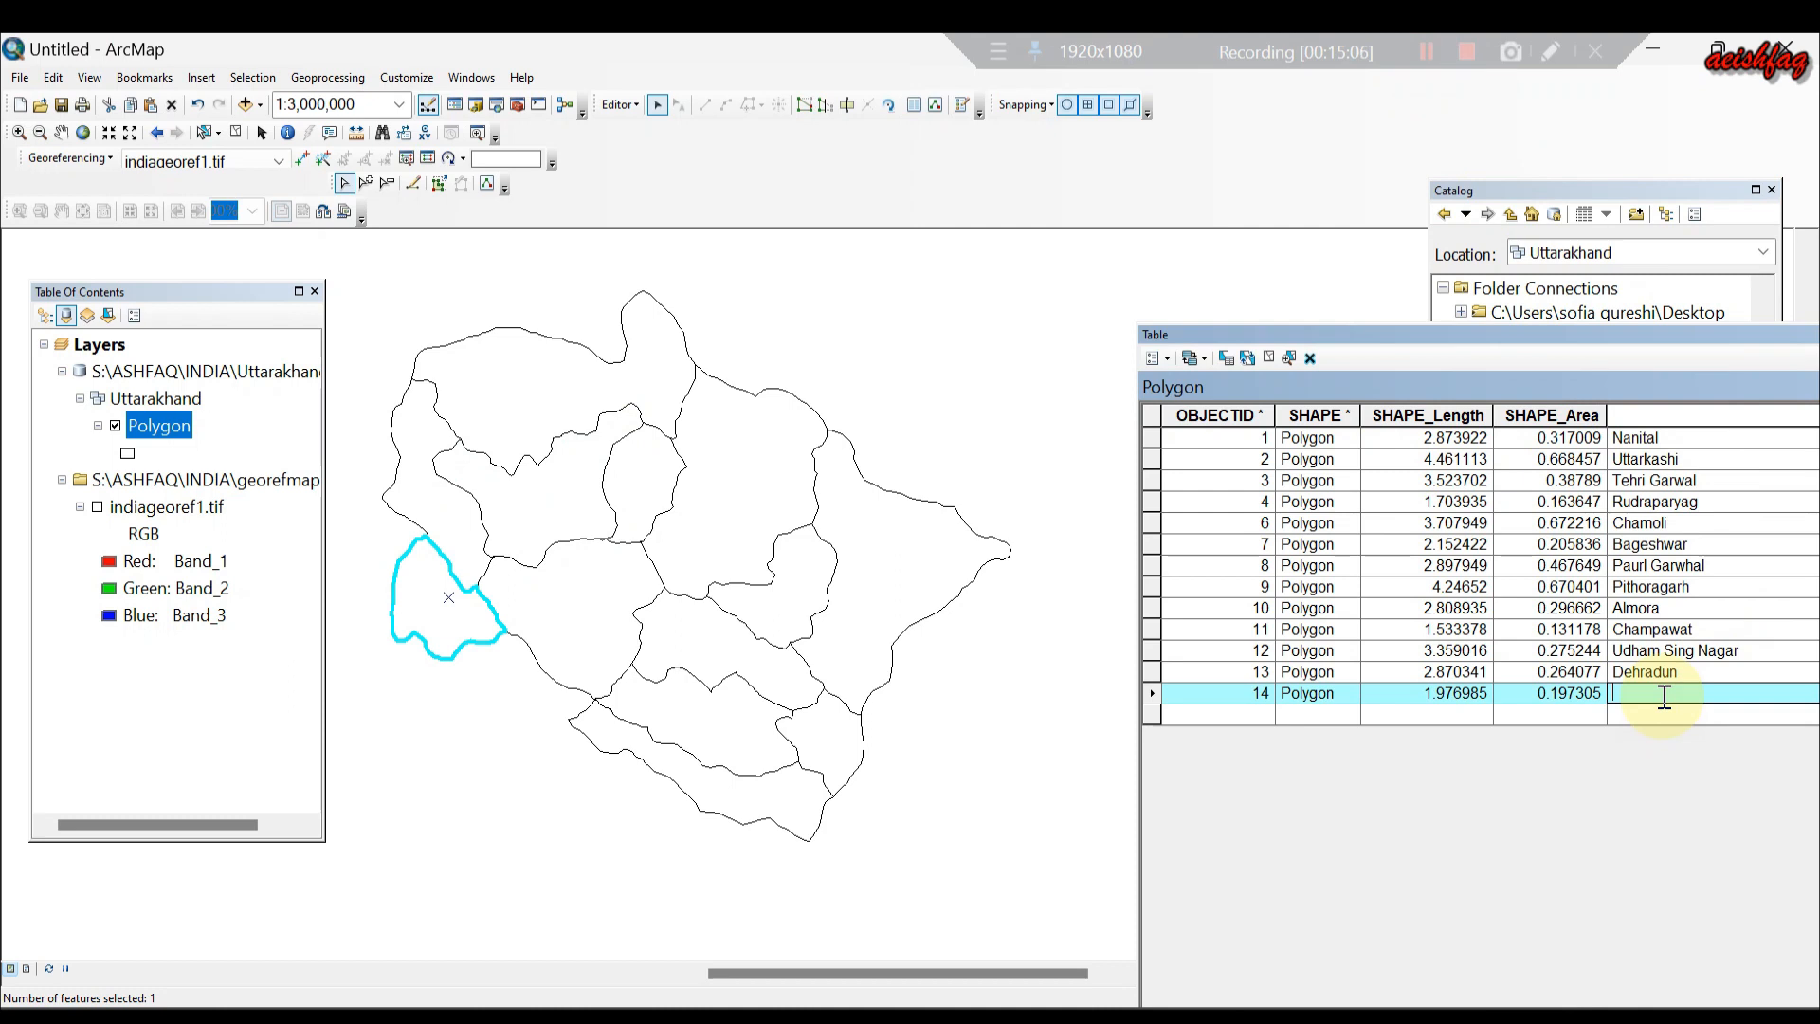
{"action": "type", "text": "h"}
{"action": "key", "text": "BackSpace"}
{"action": "key", "text": "Caps_Lock"}
{"action": "type", "text": "H"}
{"action": "key", "text": "Caps_Lock"}
{"action": "type", "text": "a"}
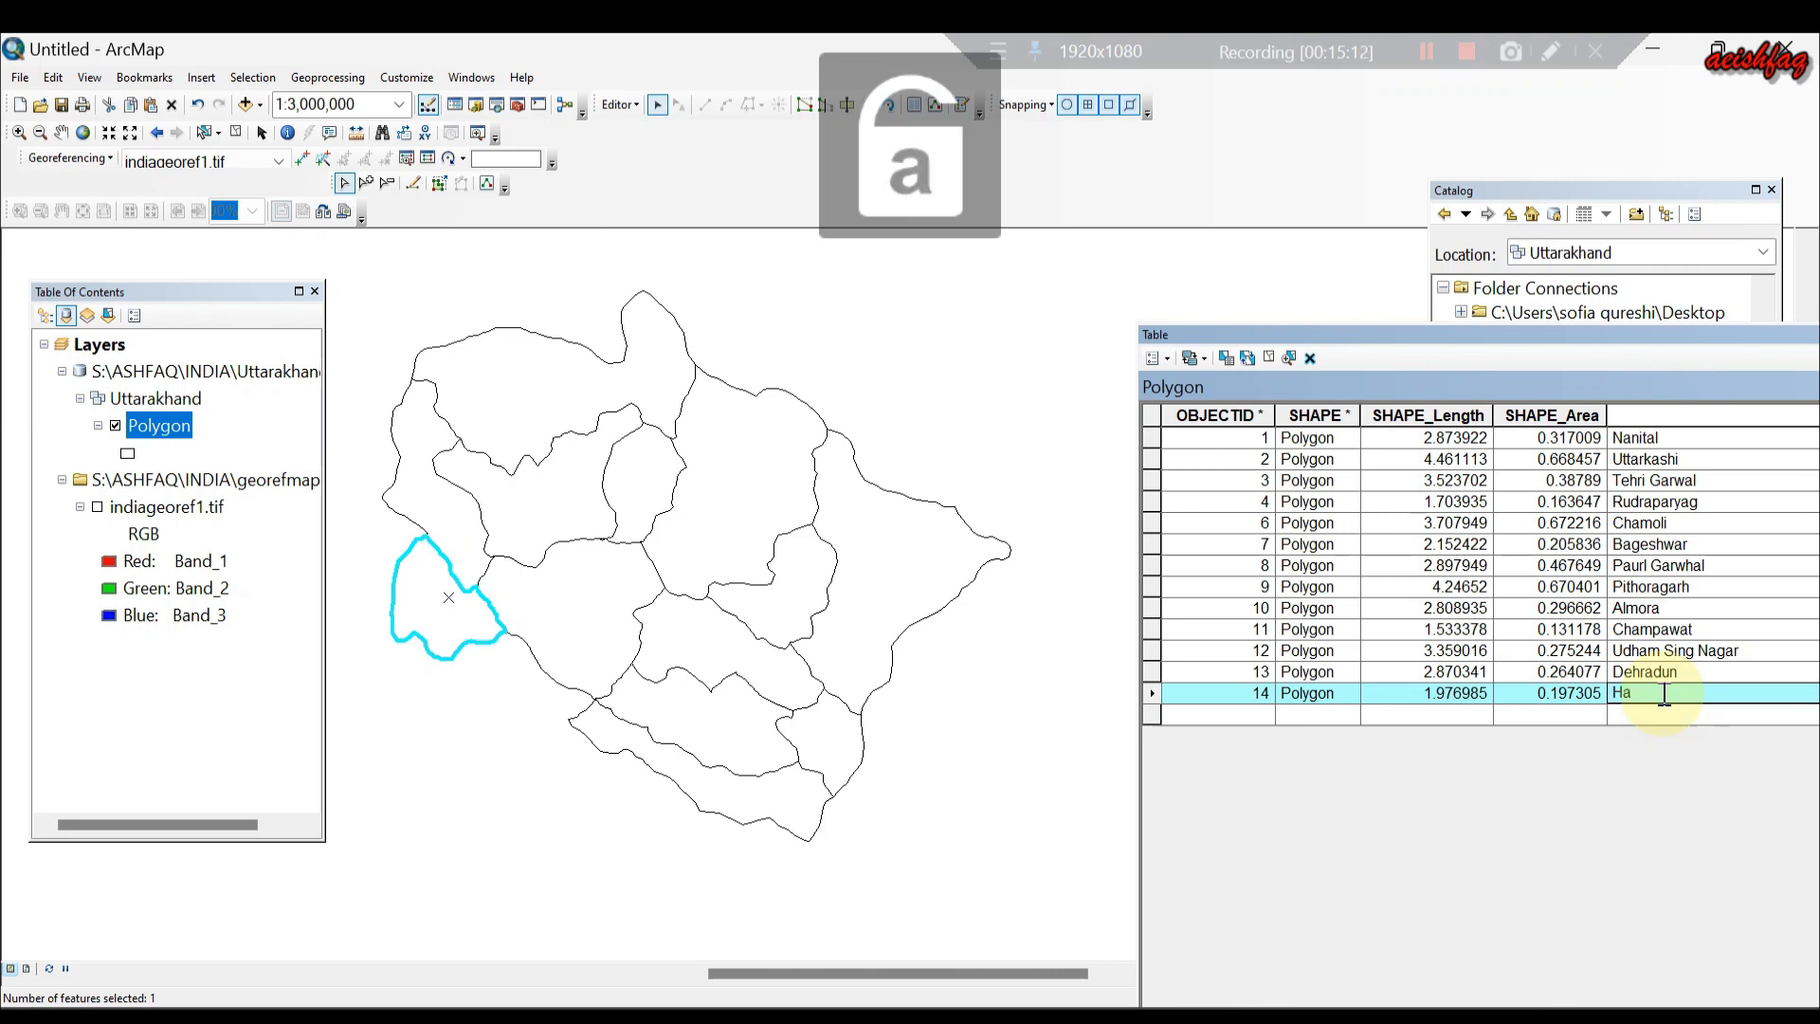
{"action": "type", "text": "rida"}
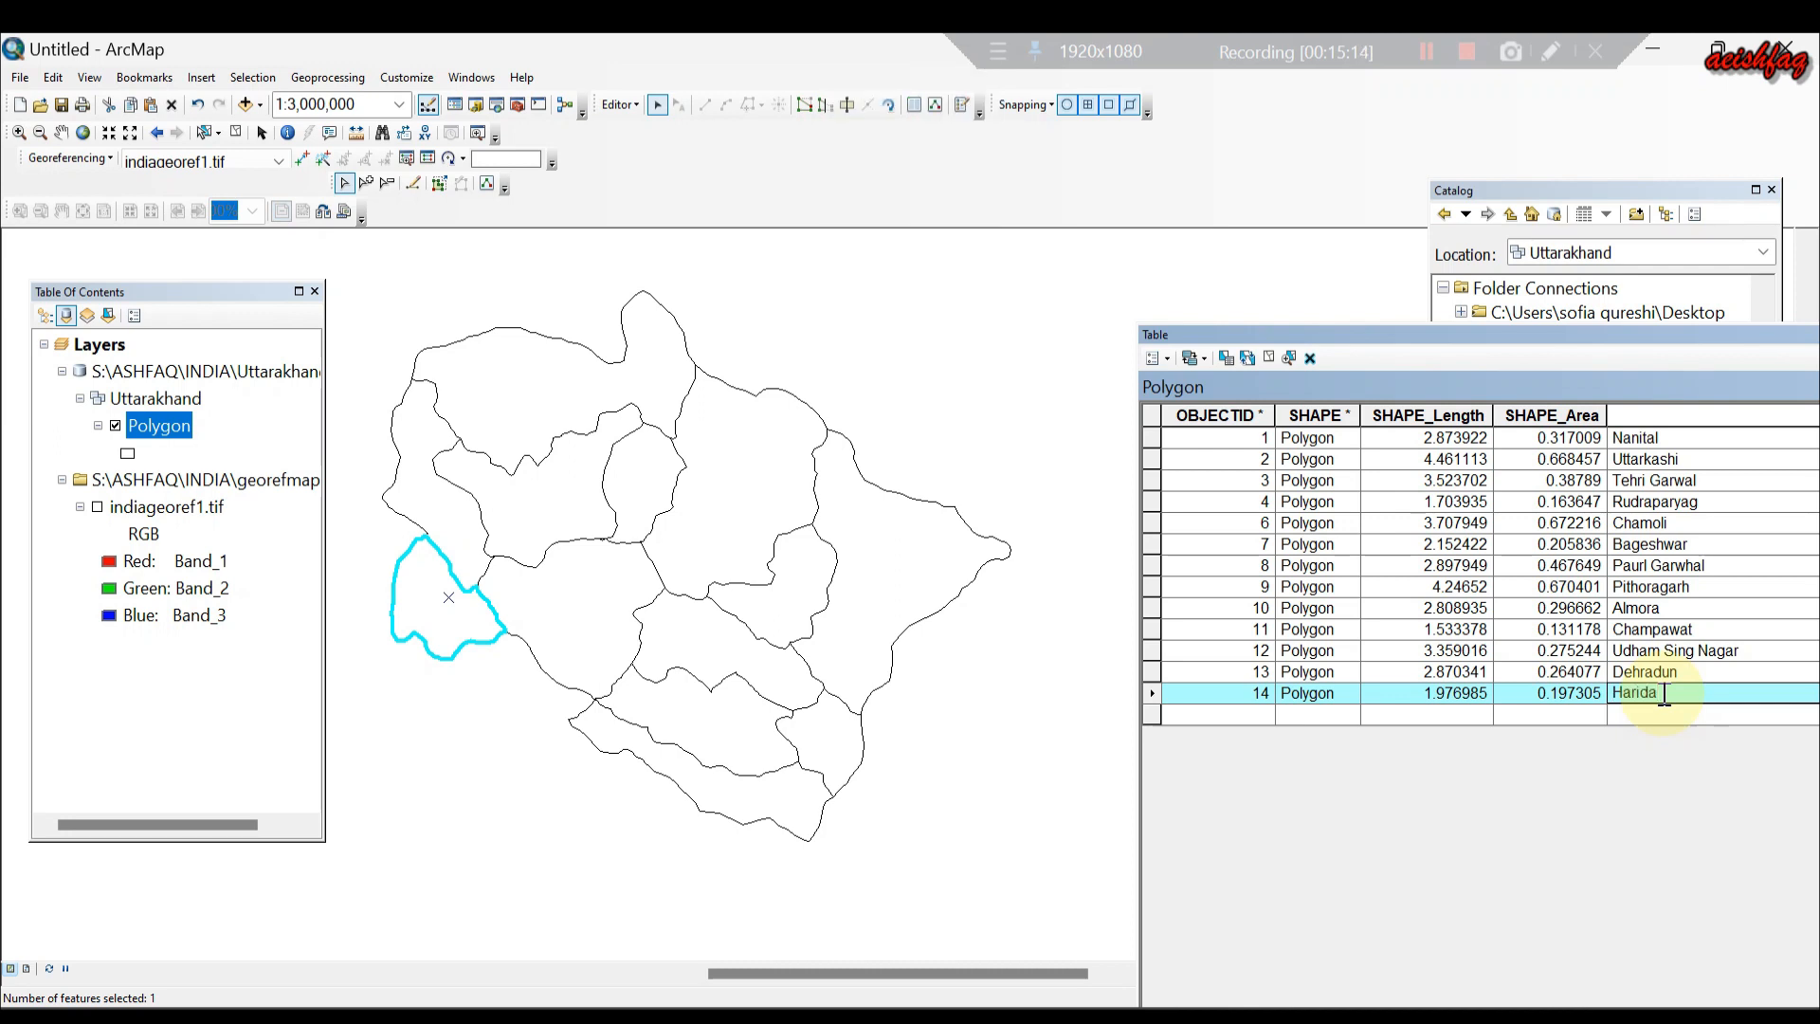
{"action": "type", "text": "war"}
{"action": "left_click", "coordinate": [1638, 761]}
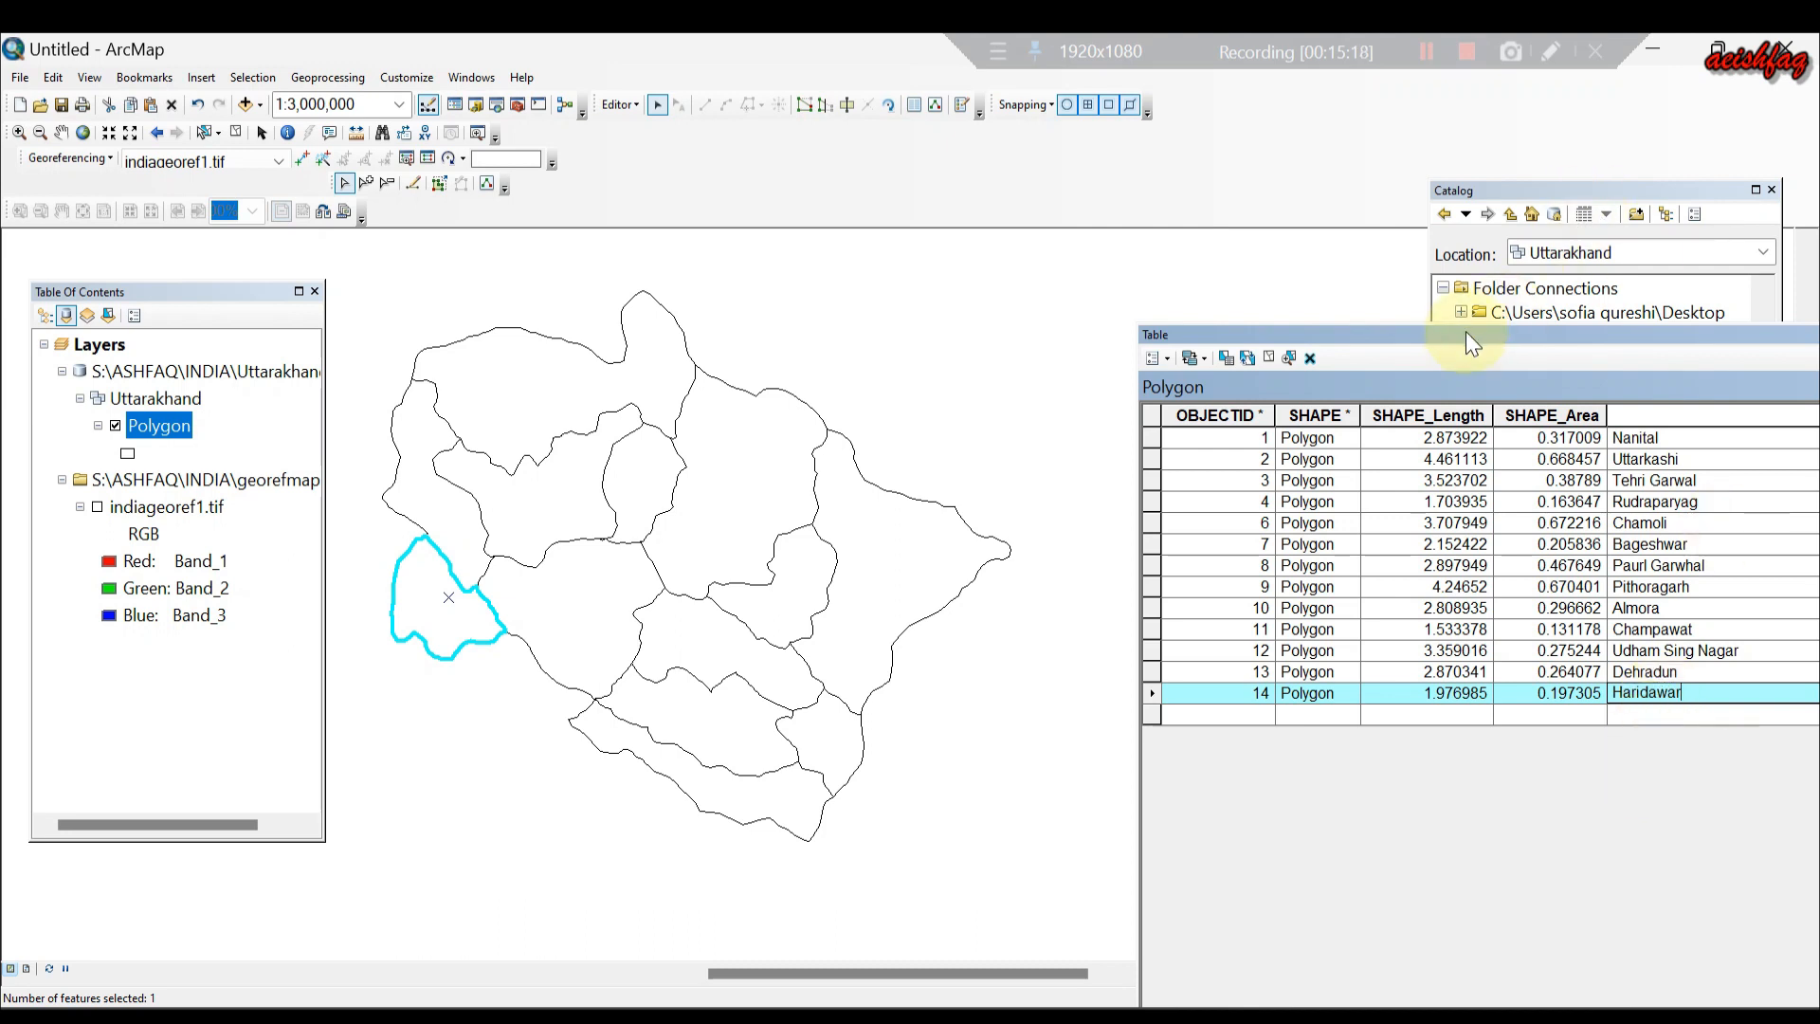
Bring the full Districts column into view, save the edits and stop the editing session.
{"action": "left_click_drag", "start_coordinate": [1458, 343], "coordinate": [1088, 350]}
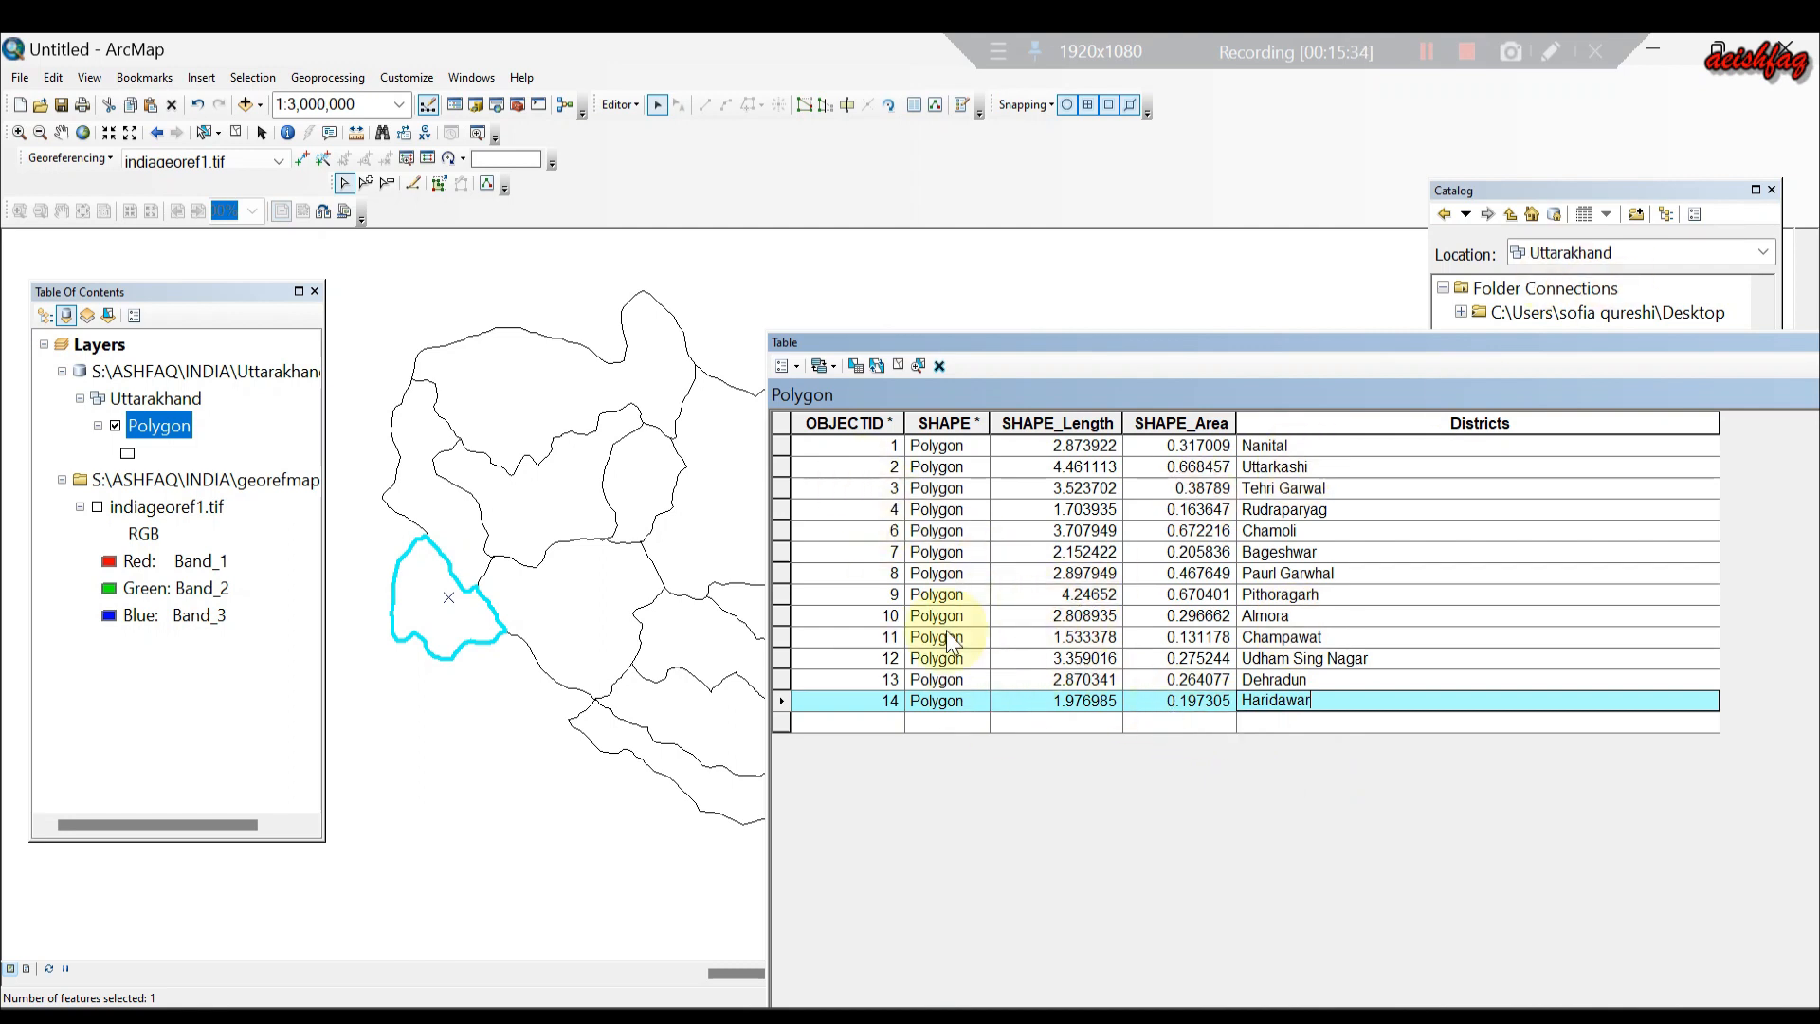
{"action": "left_click", "coordinate": [618, 105]}
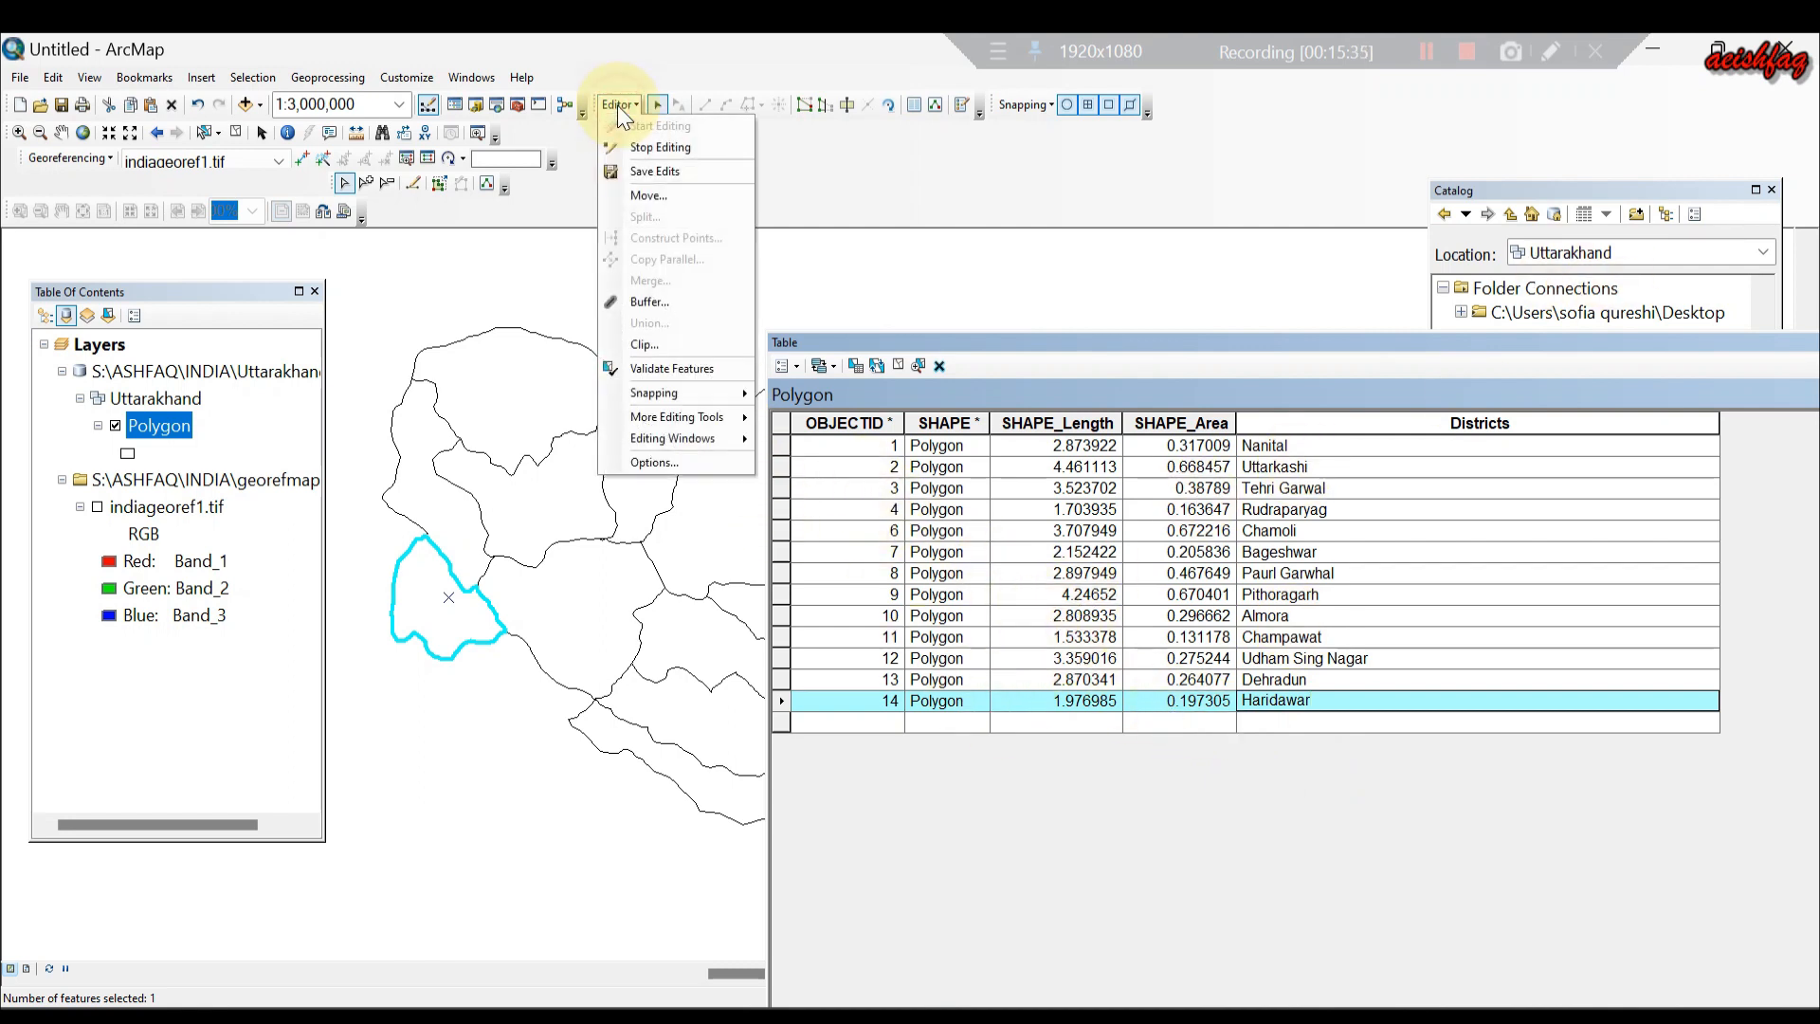
{"action": "left_click", "coordinate": [675, 170]}
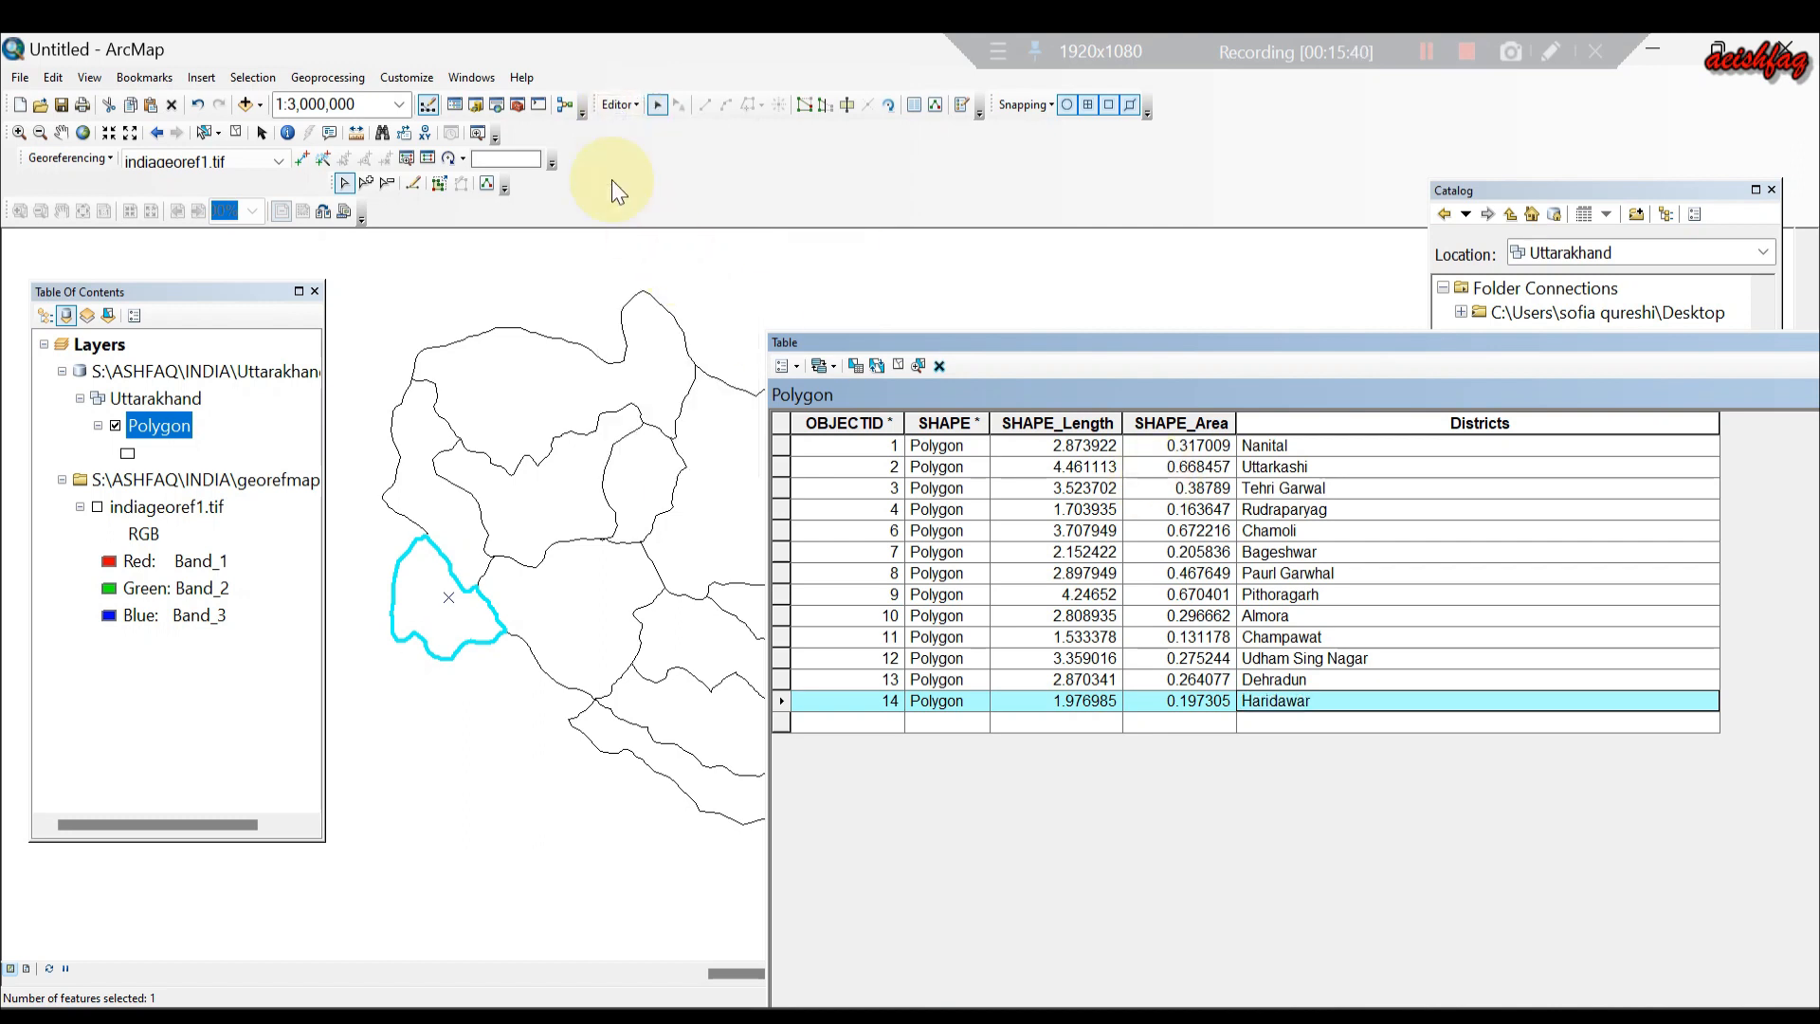
{"action": "left_click", "coordinate": [609, 106]}
{"action": "left_click", "coordinate": [630, 145]}
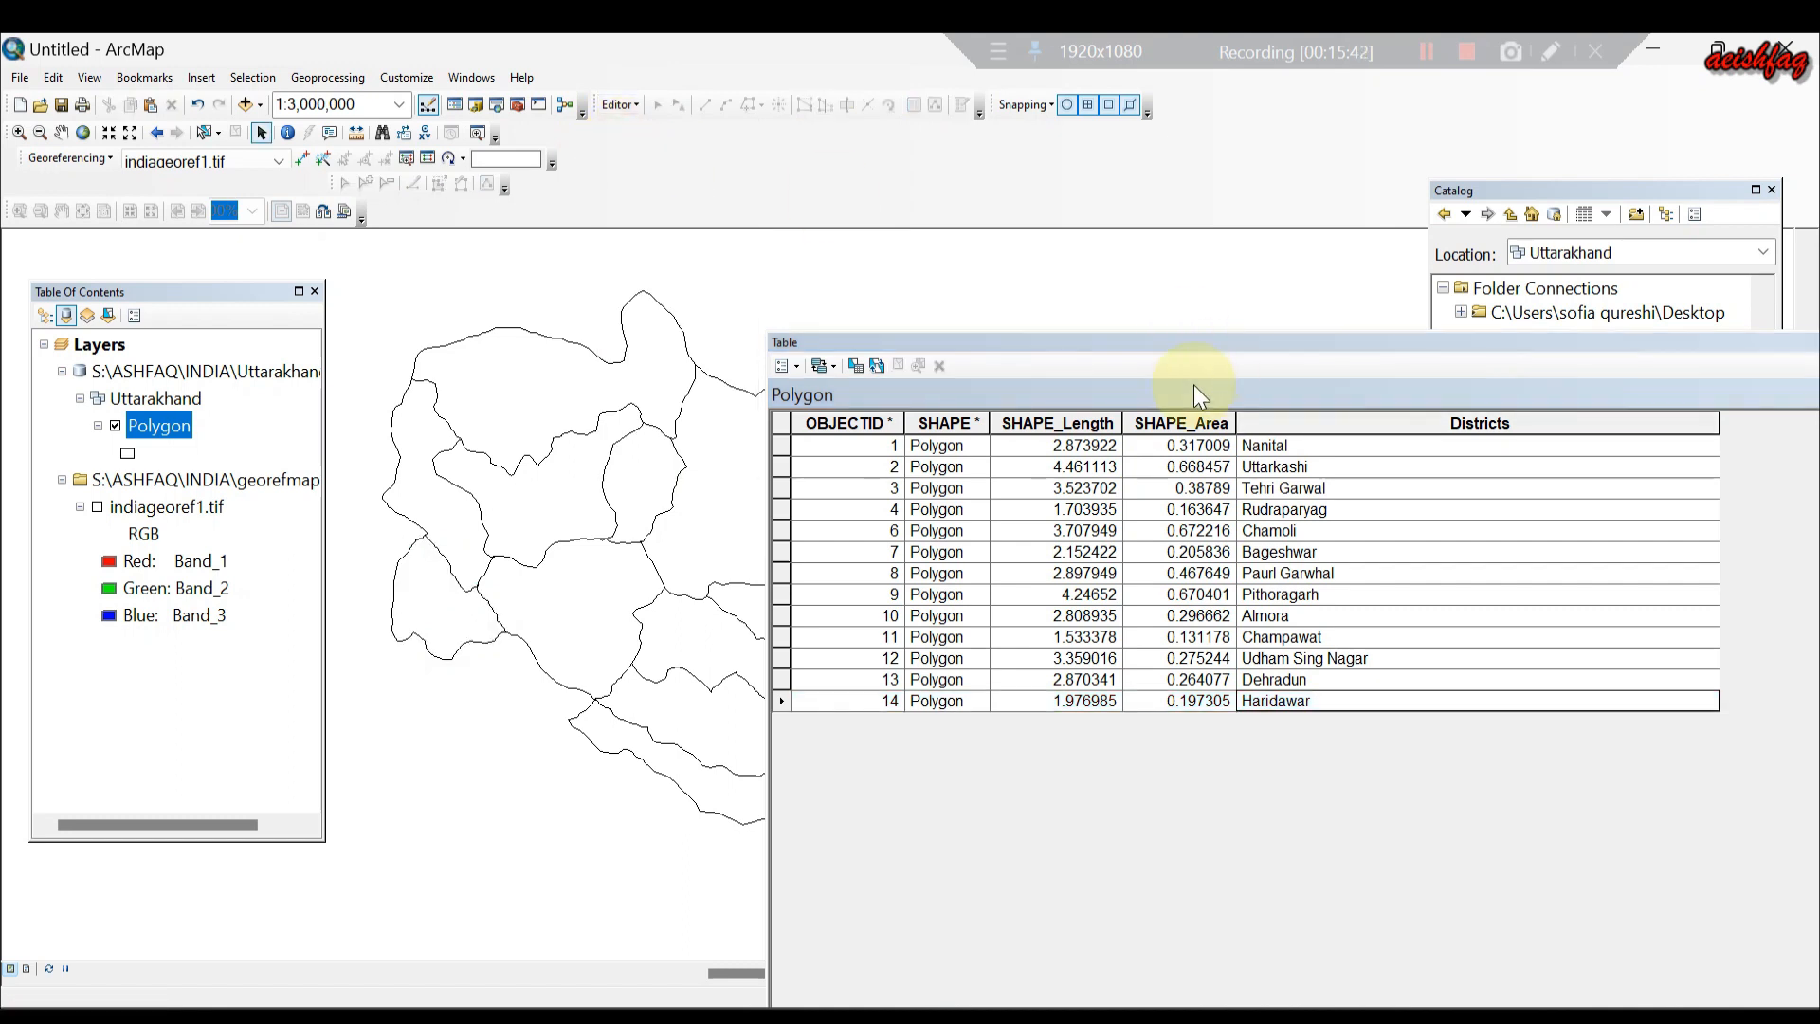
Move the attribute table and check the records with OBJECTID 8 to 14 against the map by selecting them one at a time.
{"action": "left_click_drag", "start_coordinate": [1033, 347], "coordinate": [721, 333]}
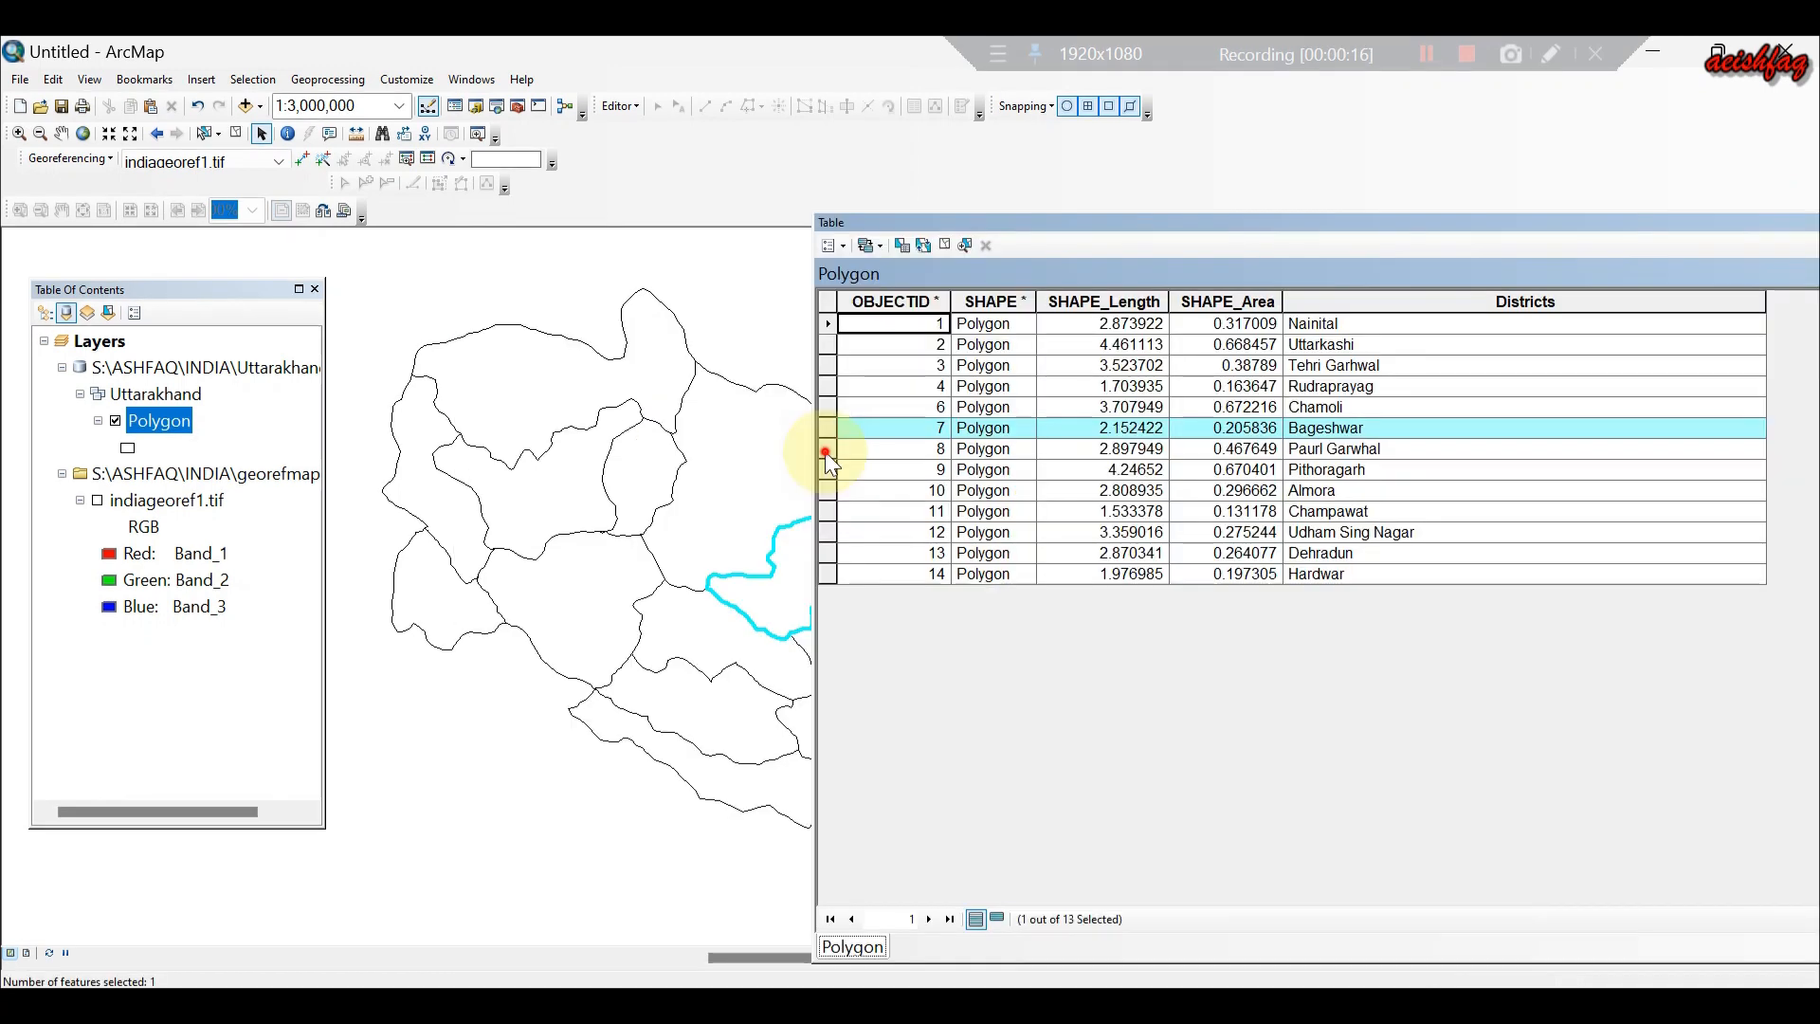
{"action": "left_click", "coordinate": [827, 448]}
{"action": "left_click", "coordinate": [828, 469]}
{"action": "left_click", "coordinate": [829, 490]}
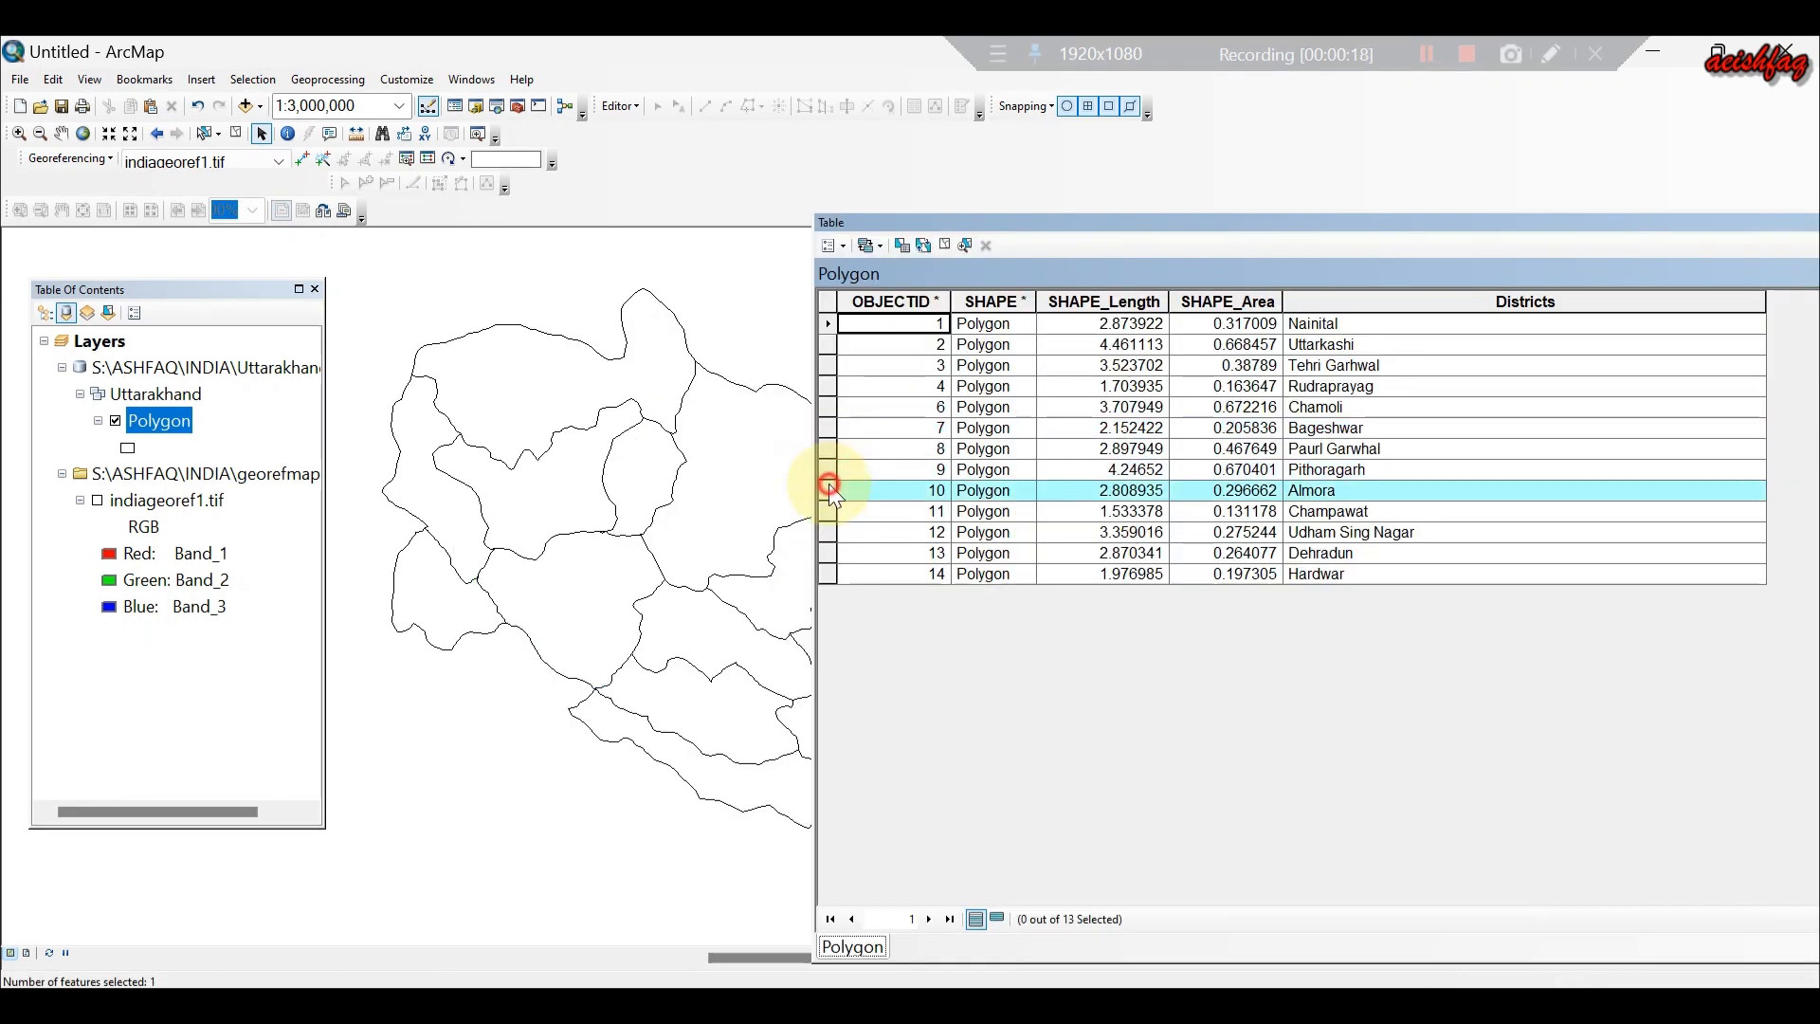
{"action": "left_click", "coordinate": [828, 511]}
{"action": "left_click", "coordinate": [828, 532]}
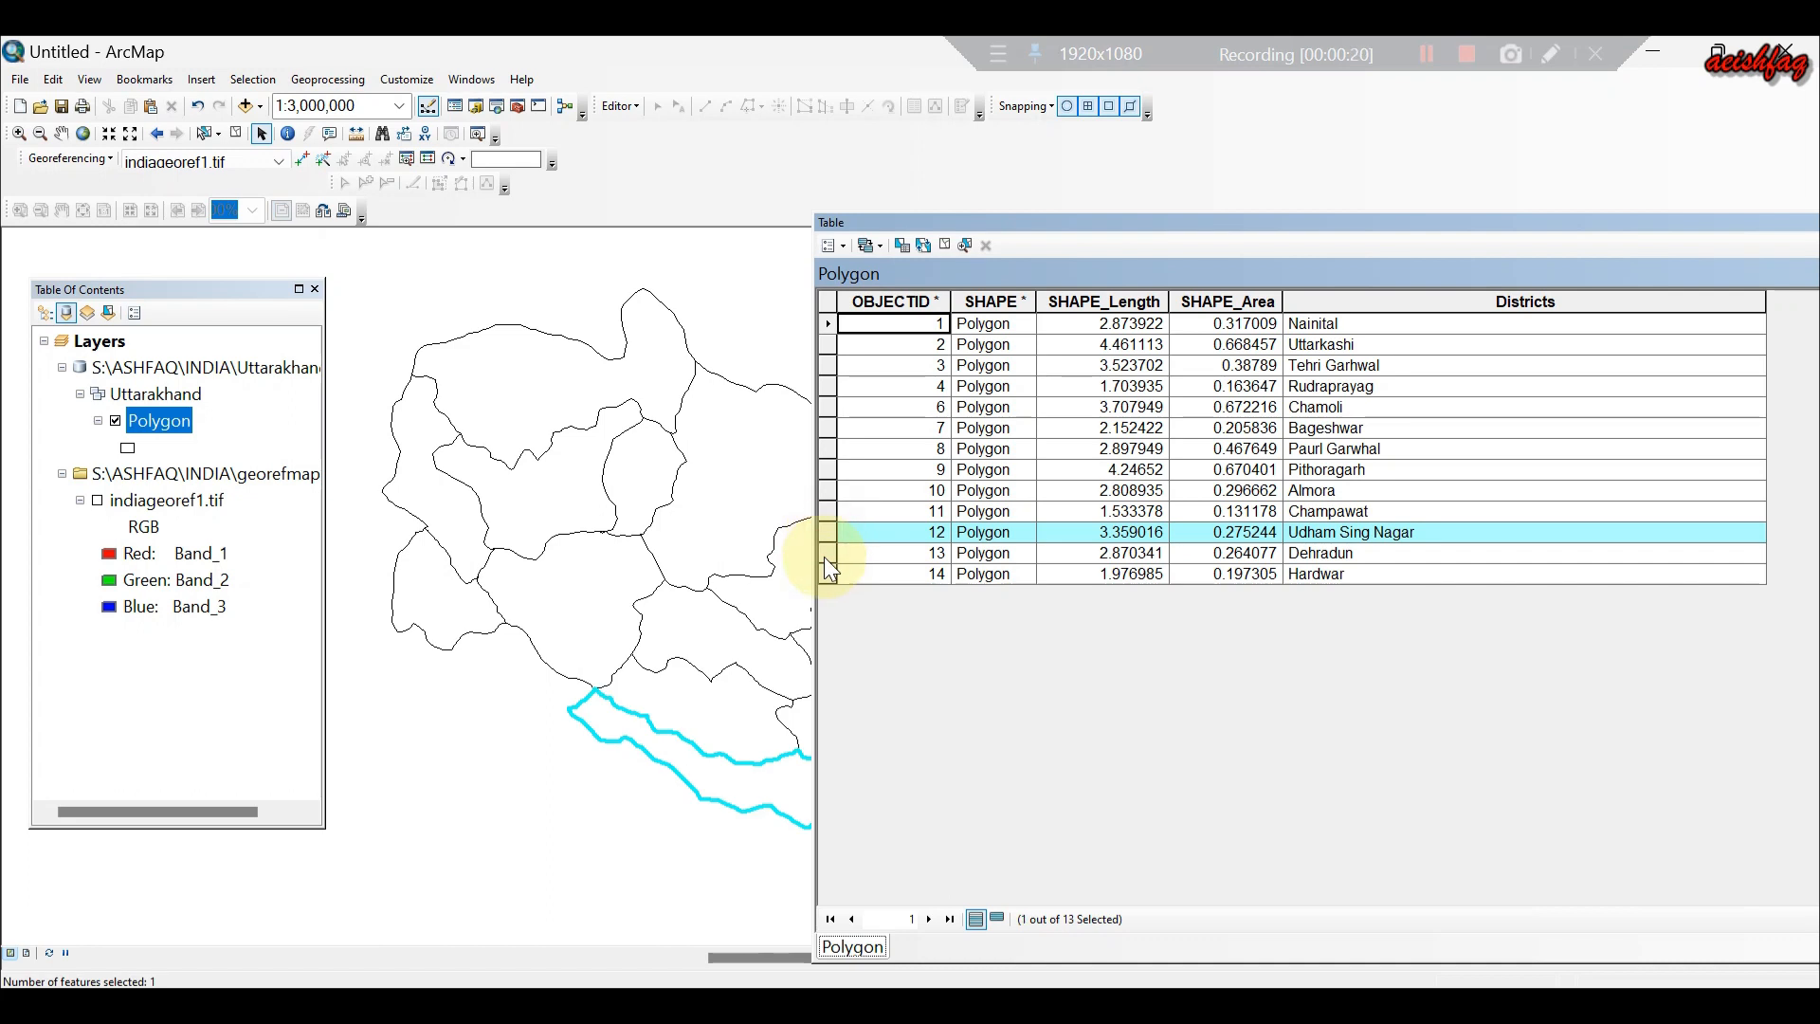
{"action": "left_click", "coordinate": [825, 555]}
{"action": "left_click", "coordinate": [828, 573]}
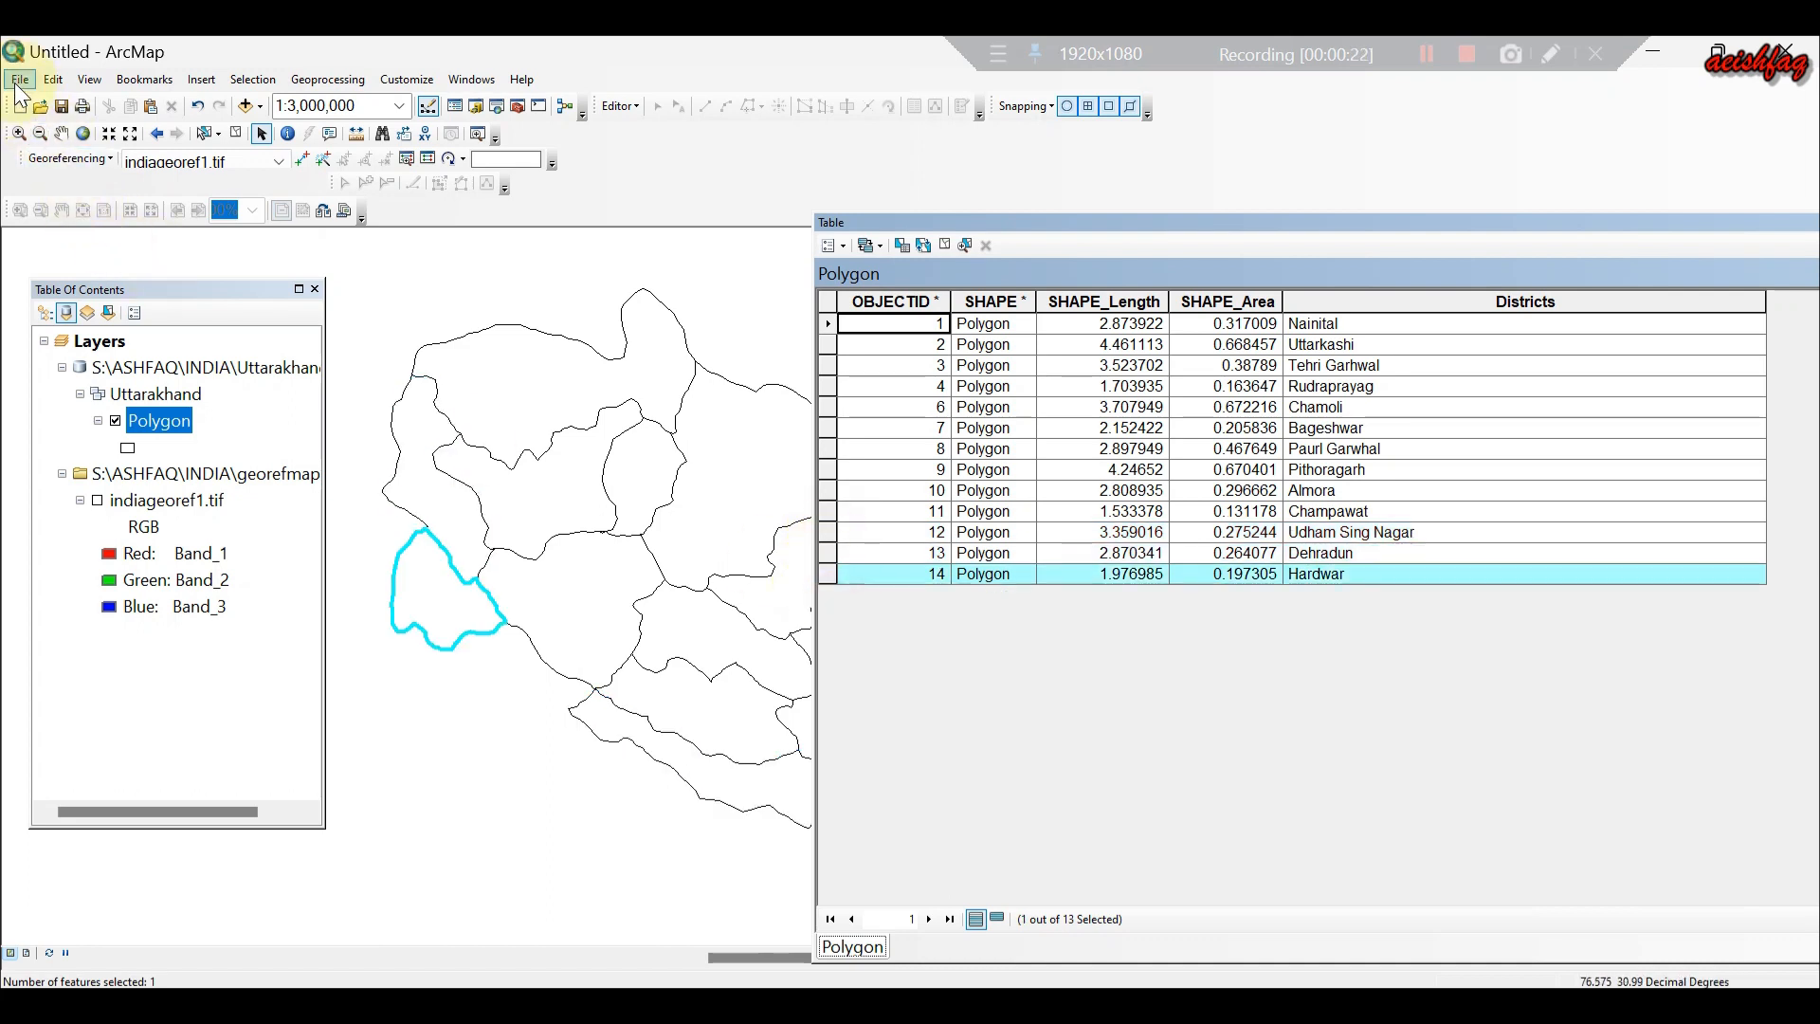
Save the map document in the INDIA folder under the name UK MAP.mxd.
{"action": "key", "text": "ctrl+s"}
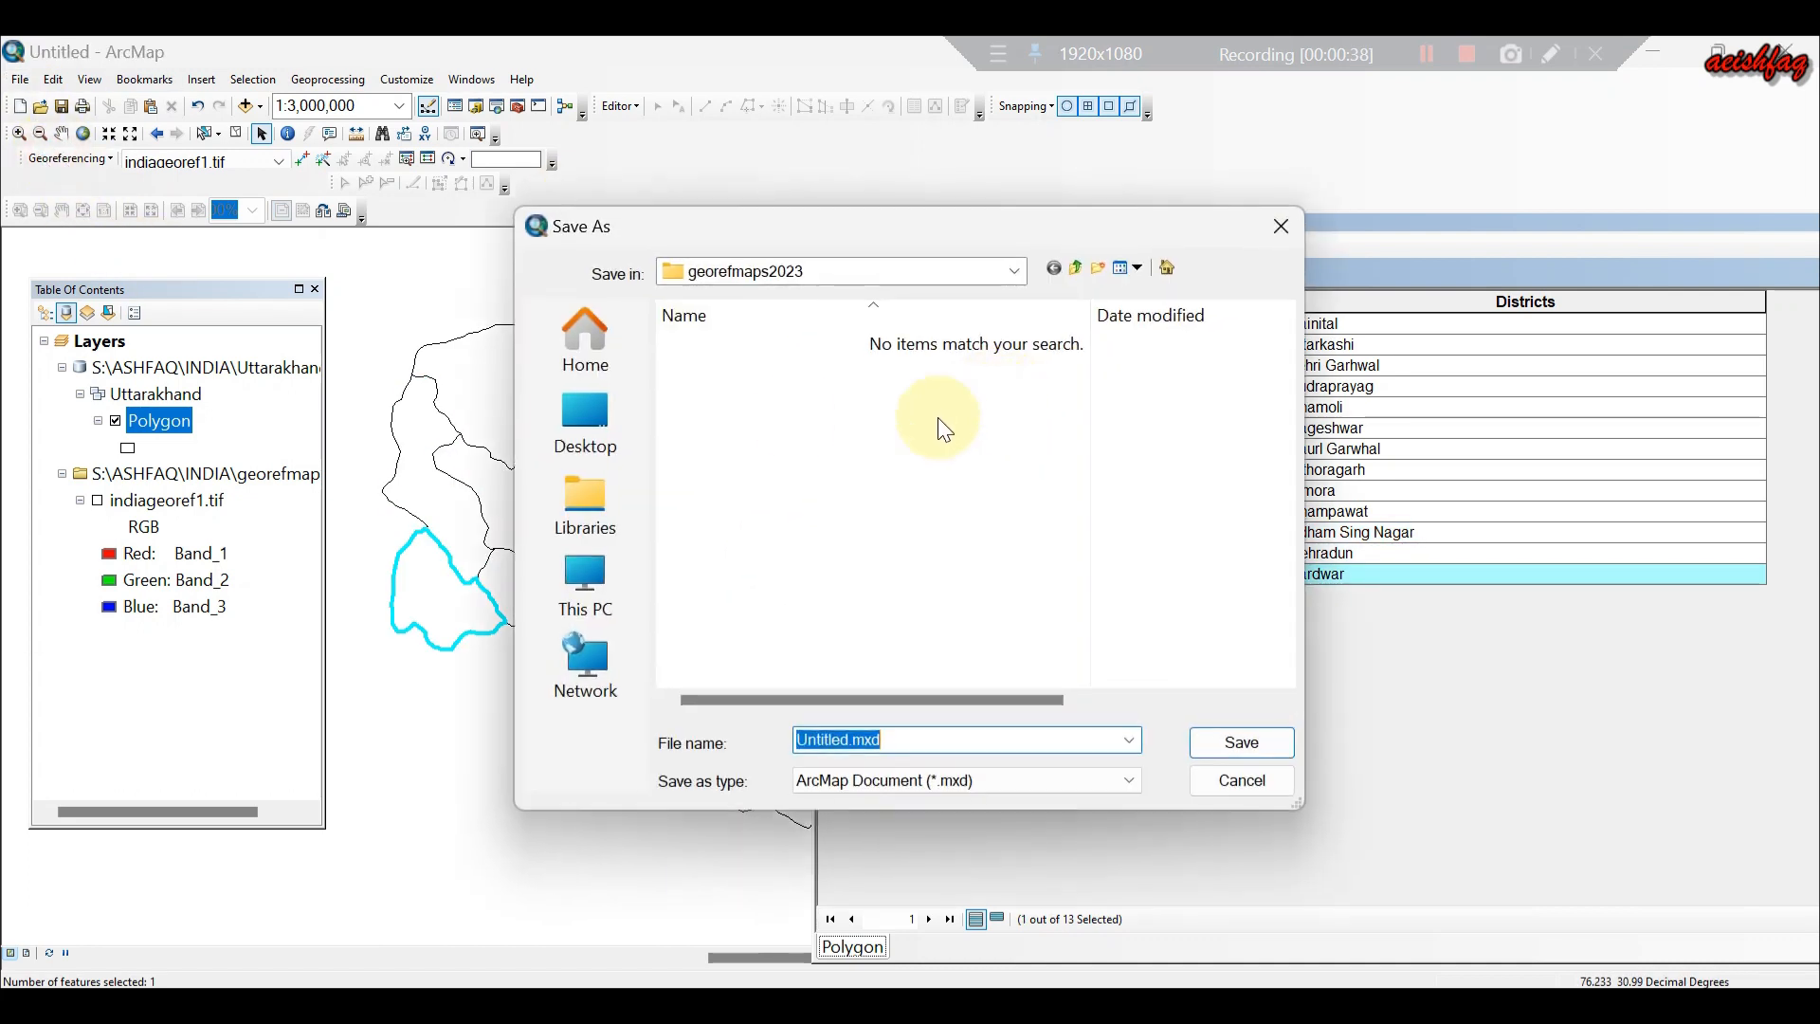
{"action": "left_click", "coordinate": [1076, 271]}
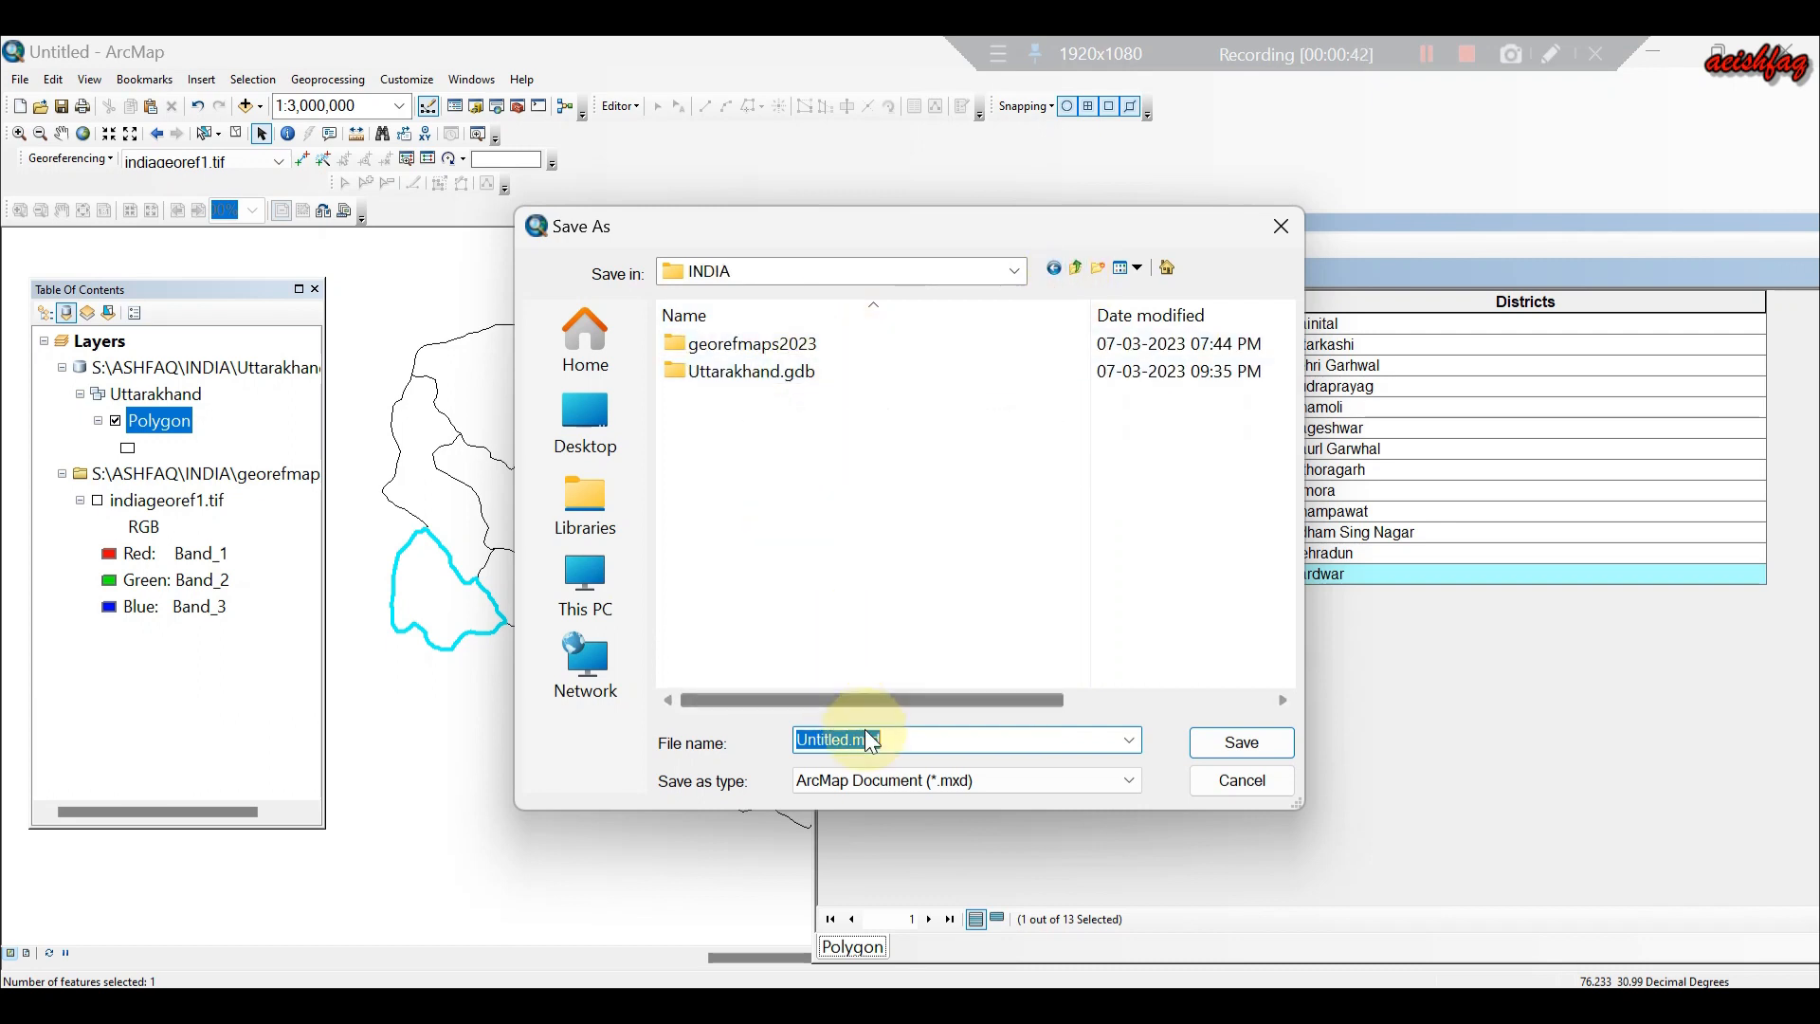
{"action": "left_click_drag", "start_coordinate": [849, 744], "coordinate": [776, 735]}
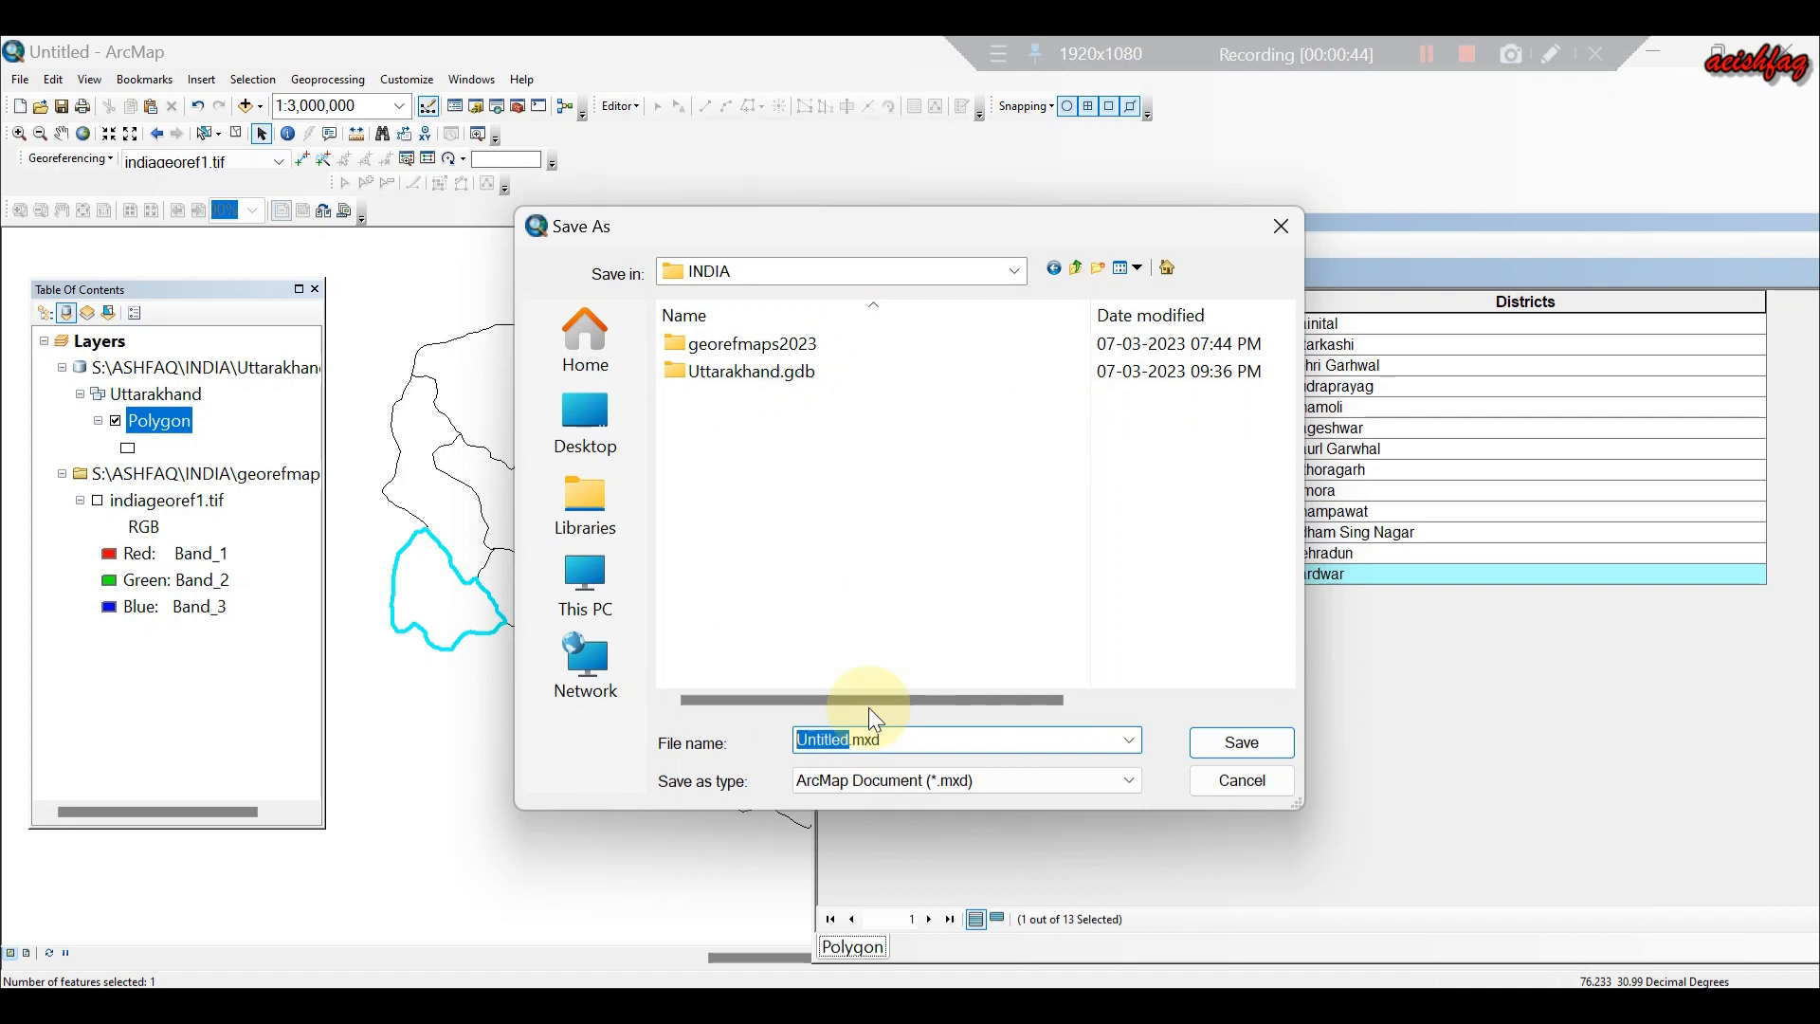
{"action": "left_click", "coordinate": [777, 397]}
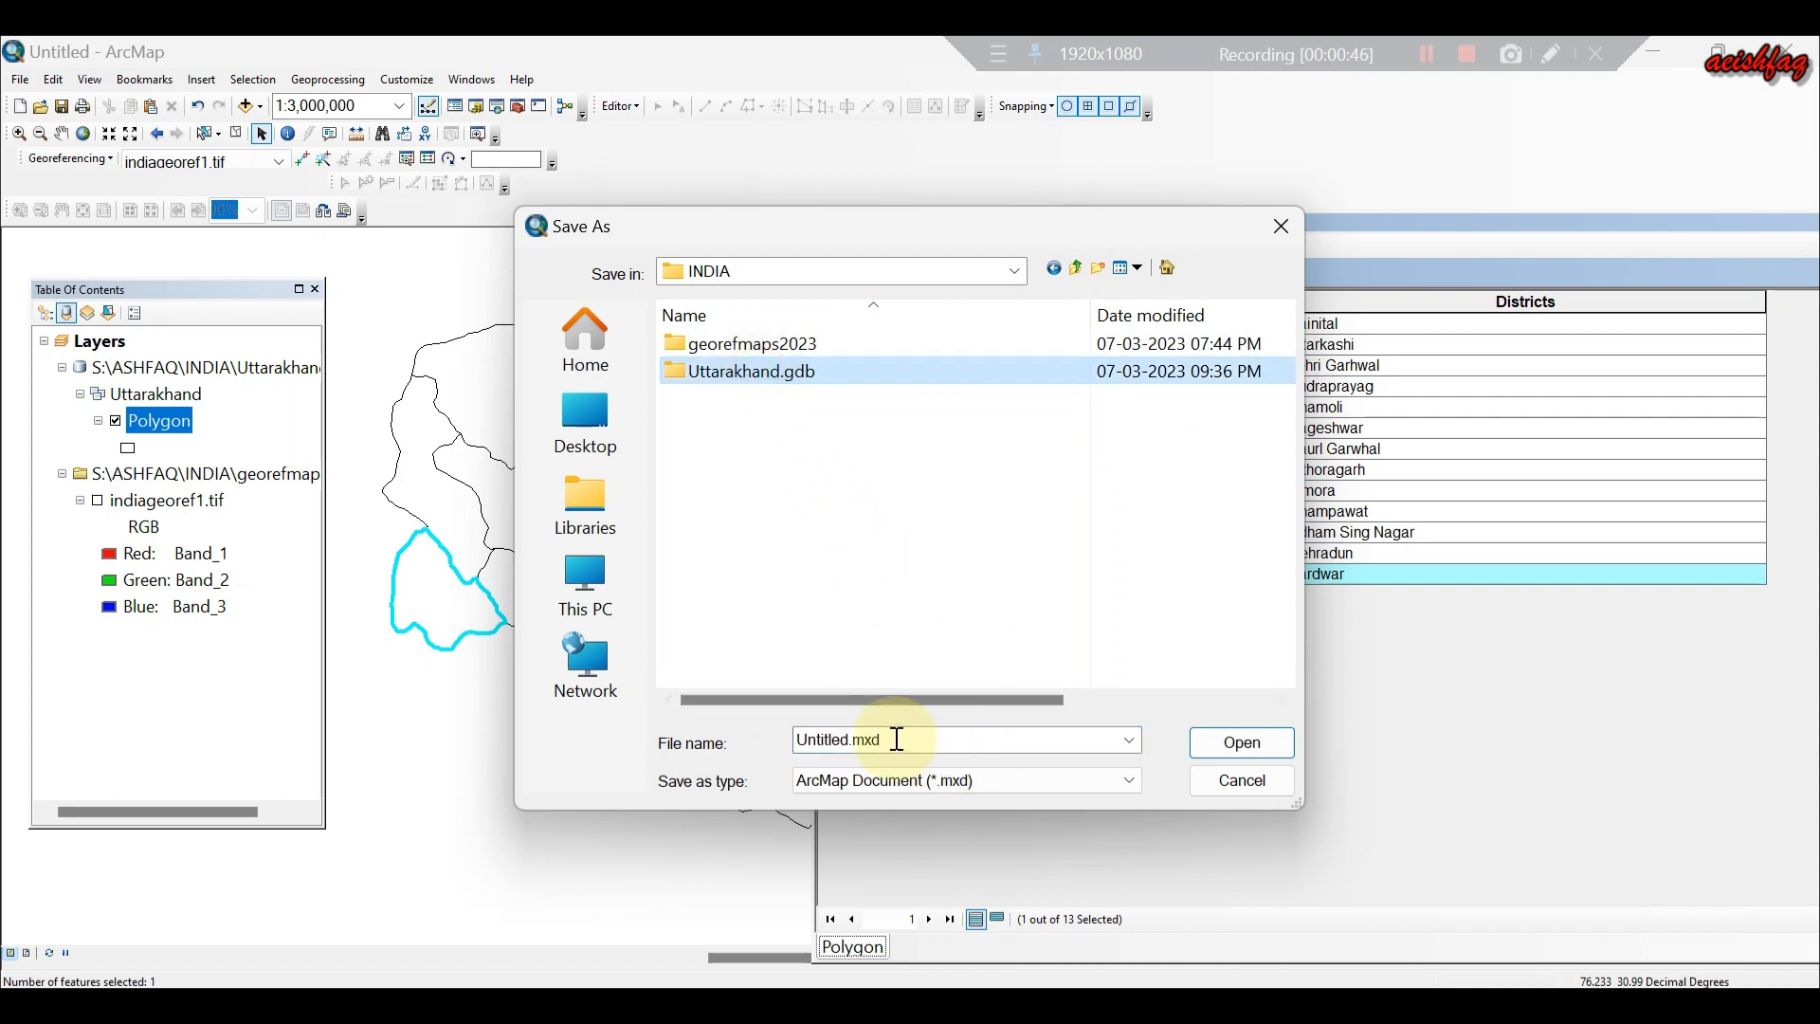
{"action": "left_click", "coordinate": [791, 384]}
{"action": "left_click", "coordinate": [839, 744]}
{"action": "double_click", "coordinate": [838, 744]}
{"action": "left_click", "coordinate": [839, 744]}
{"action": "left_click_drag", "start_coordinate": [849, 744], "coordinate": [755, 740]}
{"action": "key", "text": "Caps_Lock"}
{"action": "type", "text": "U"}
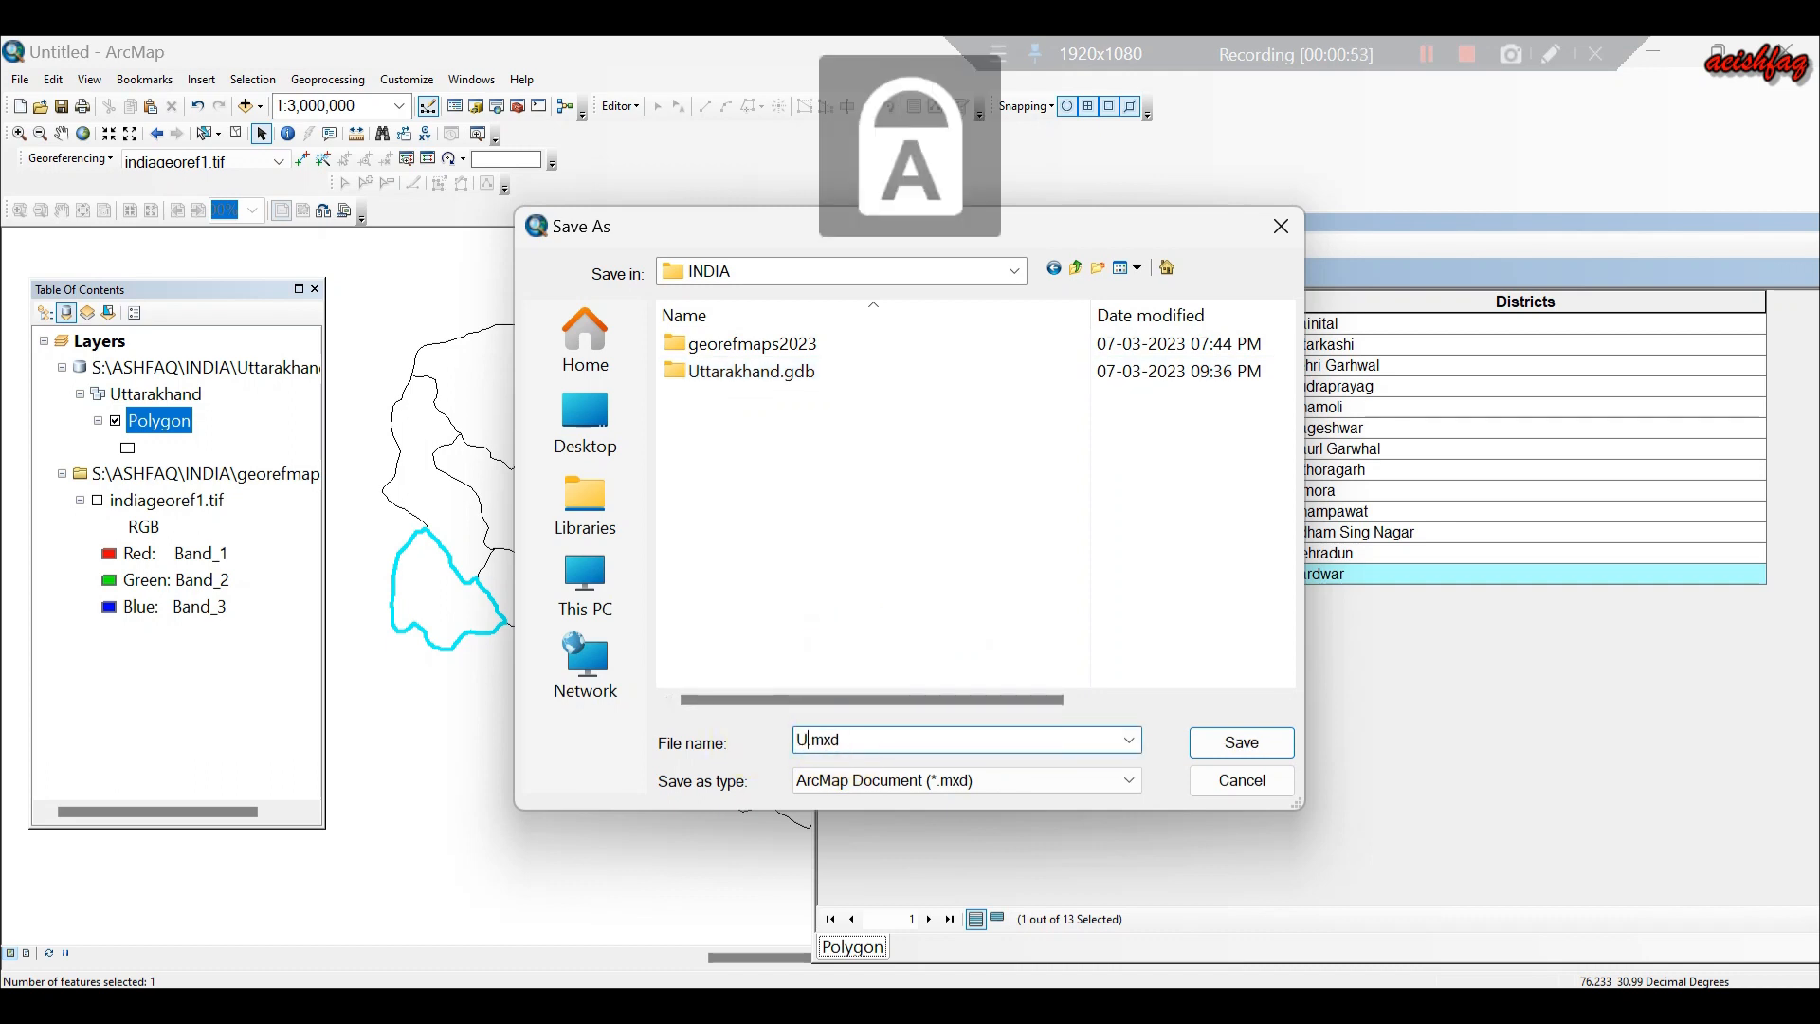
{"action": "type", "text": "K"}
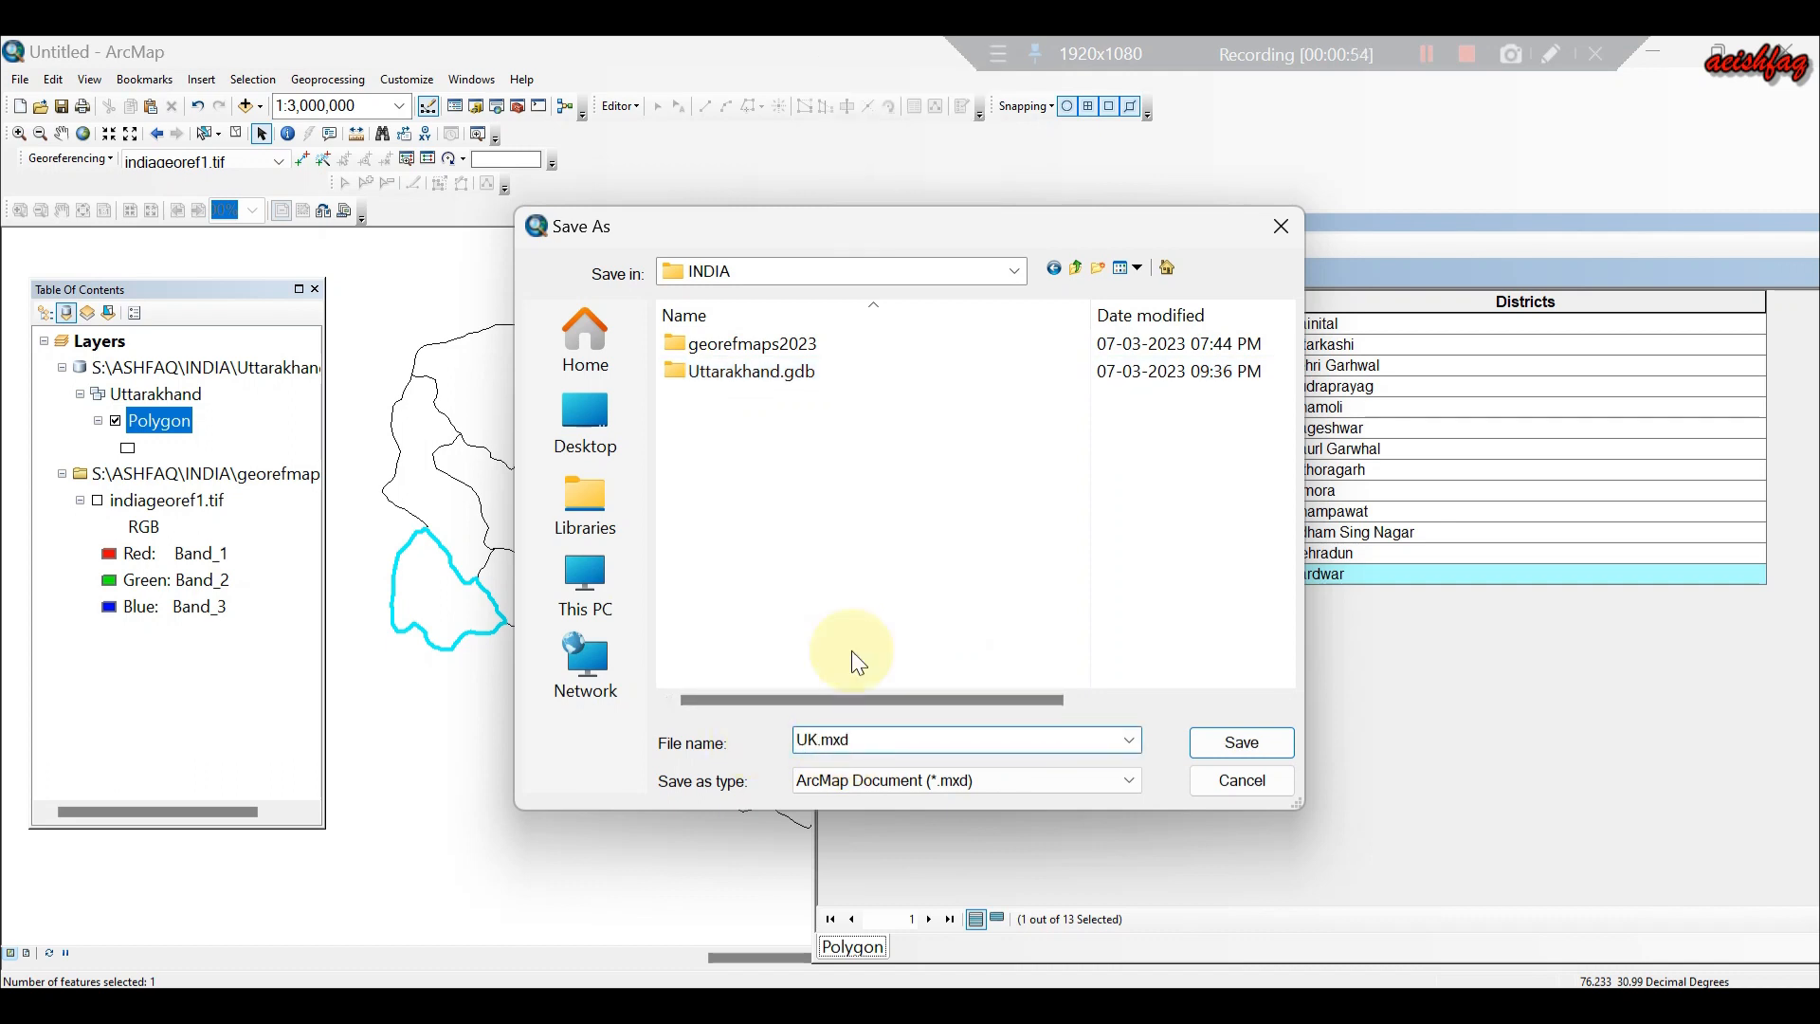
{"action": "type", "text": " MA"}
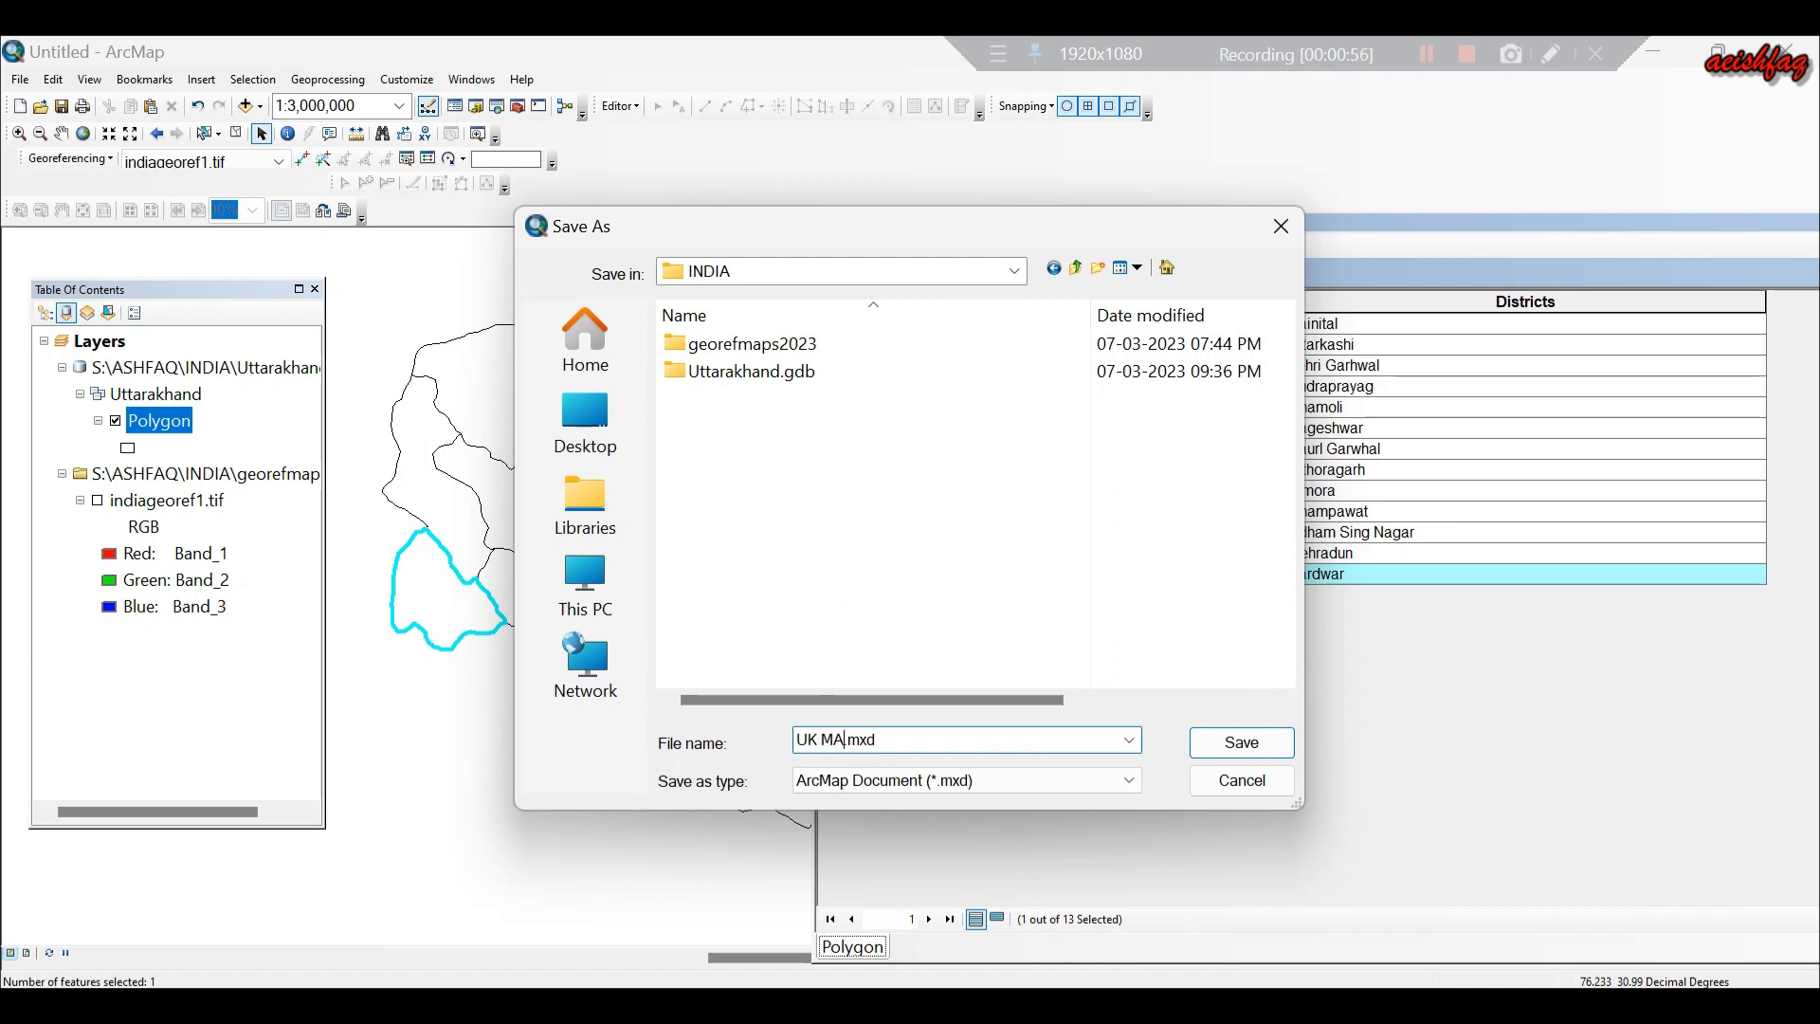
{"action": "type", "text": "P"}
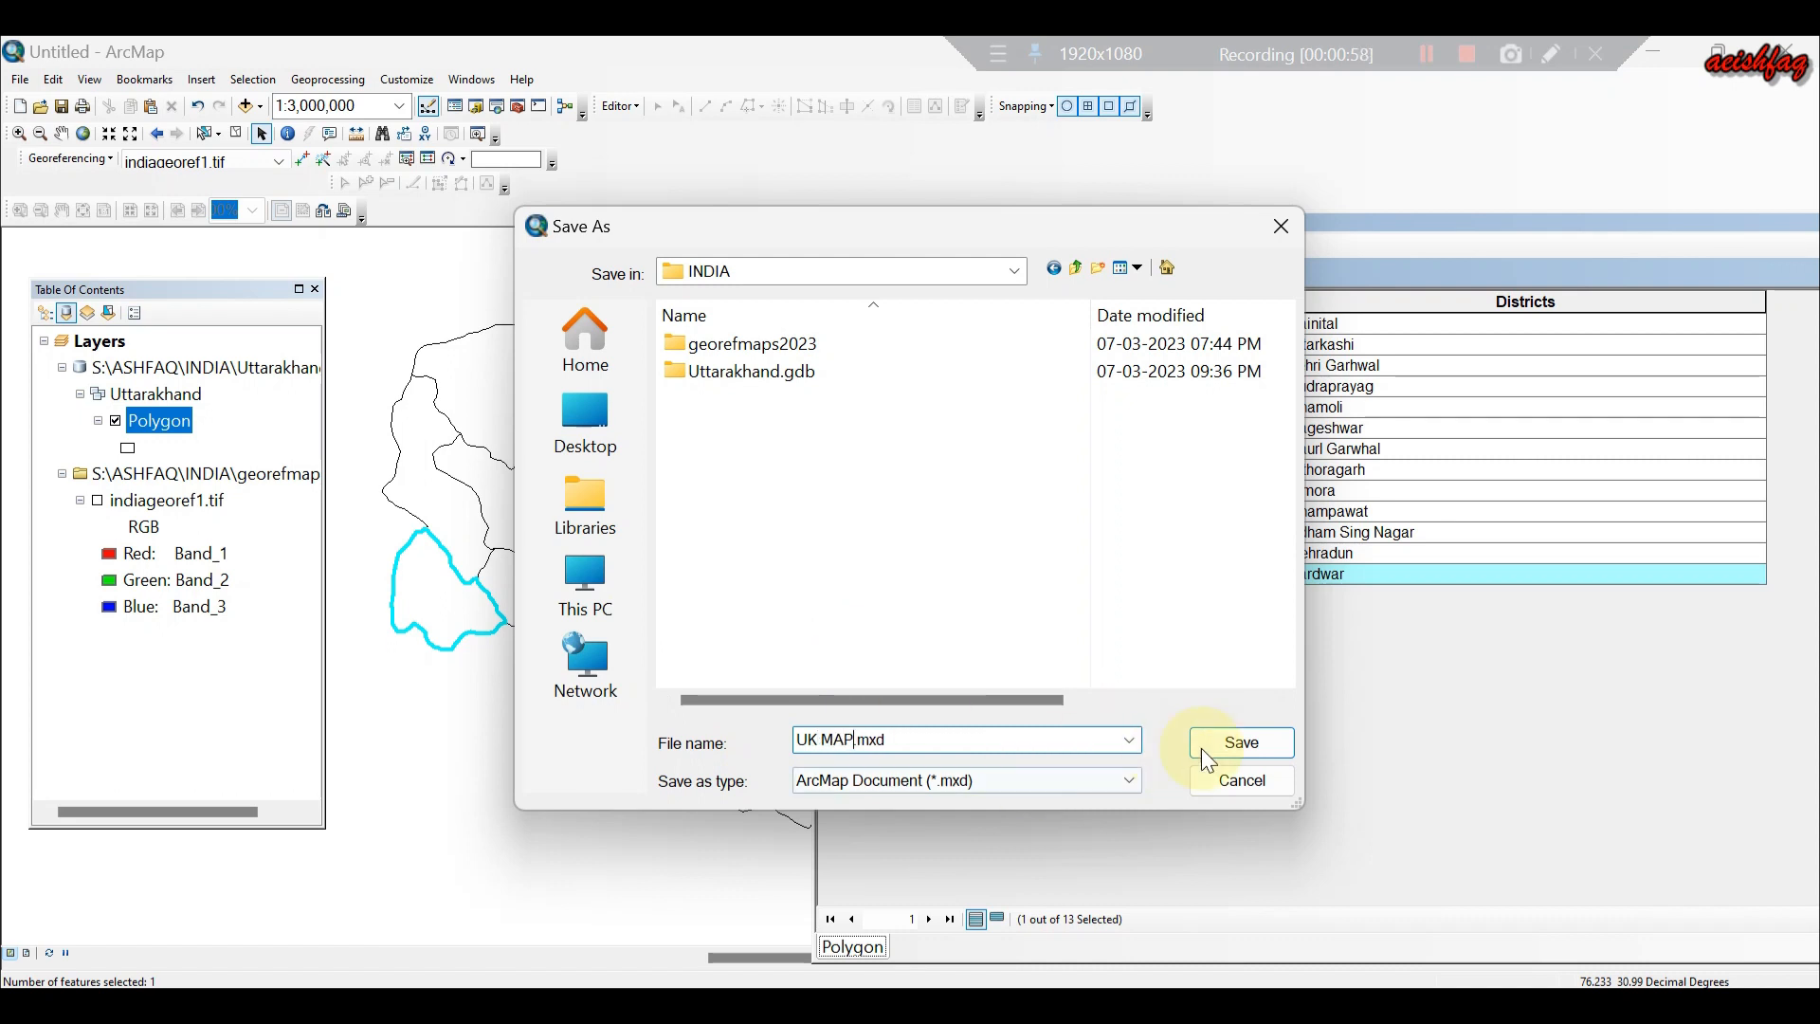
{"action": "left_click", "coordinate": [1228, 744]}
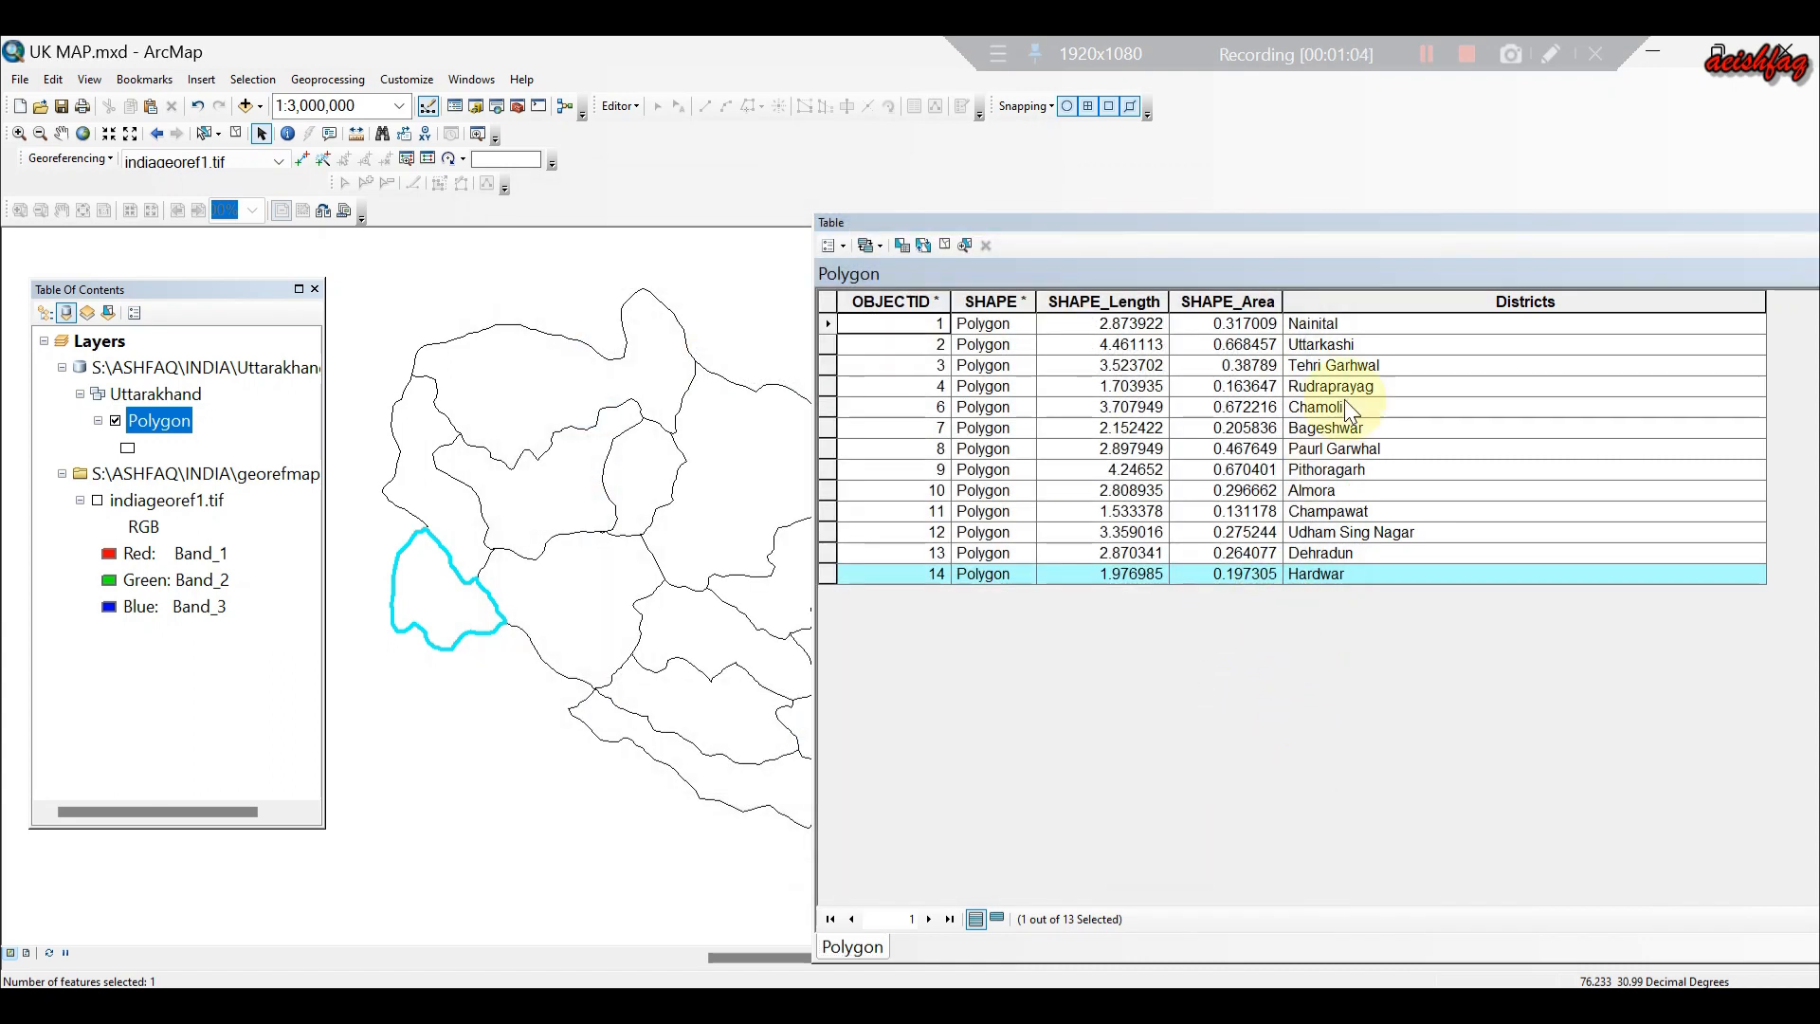
Reposition the attribute table and check the Districts records with OBJECTID 1 to 4 and 6 against the map, one at a time.
{"action": "left_click_drag", "start_coordinate": [1253, 224], "coordinate": [1045, 212]}
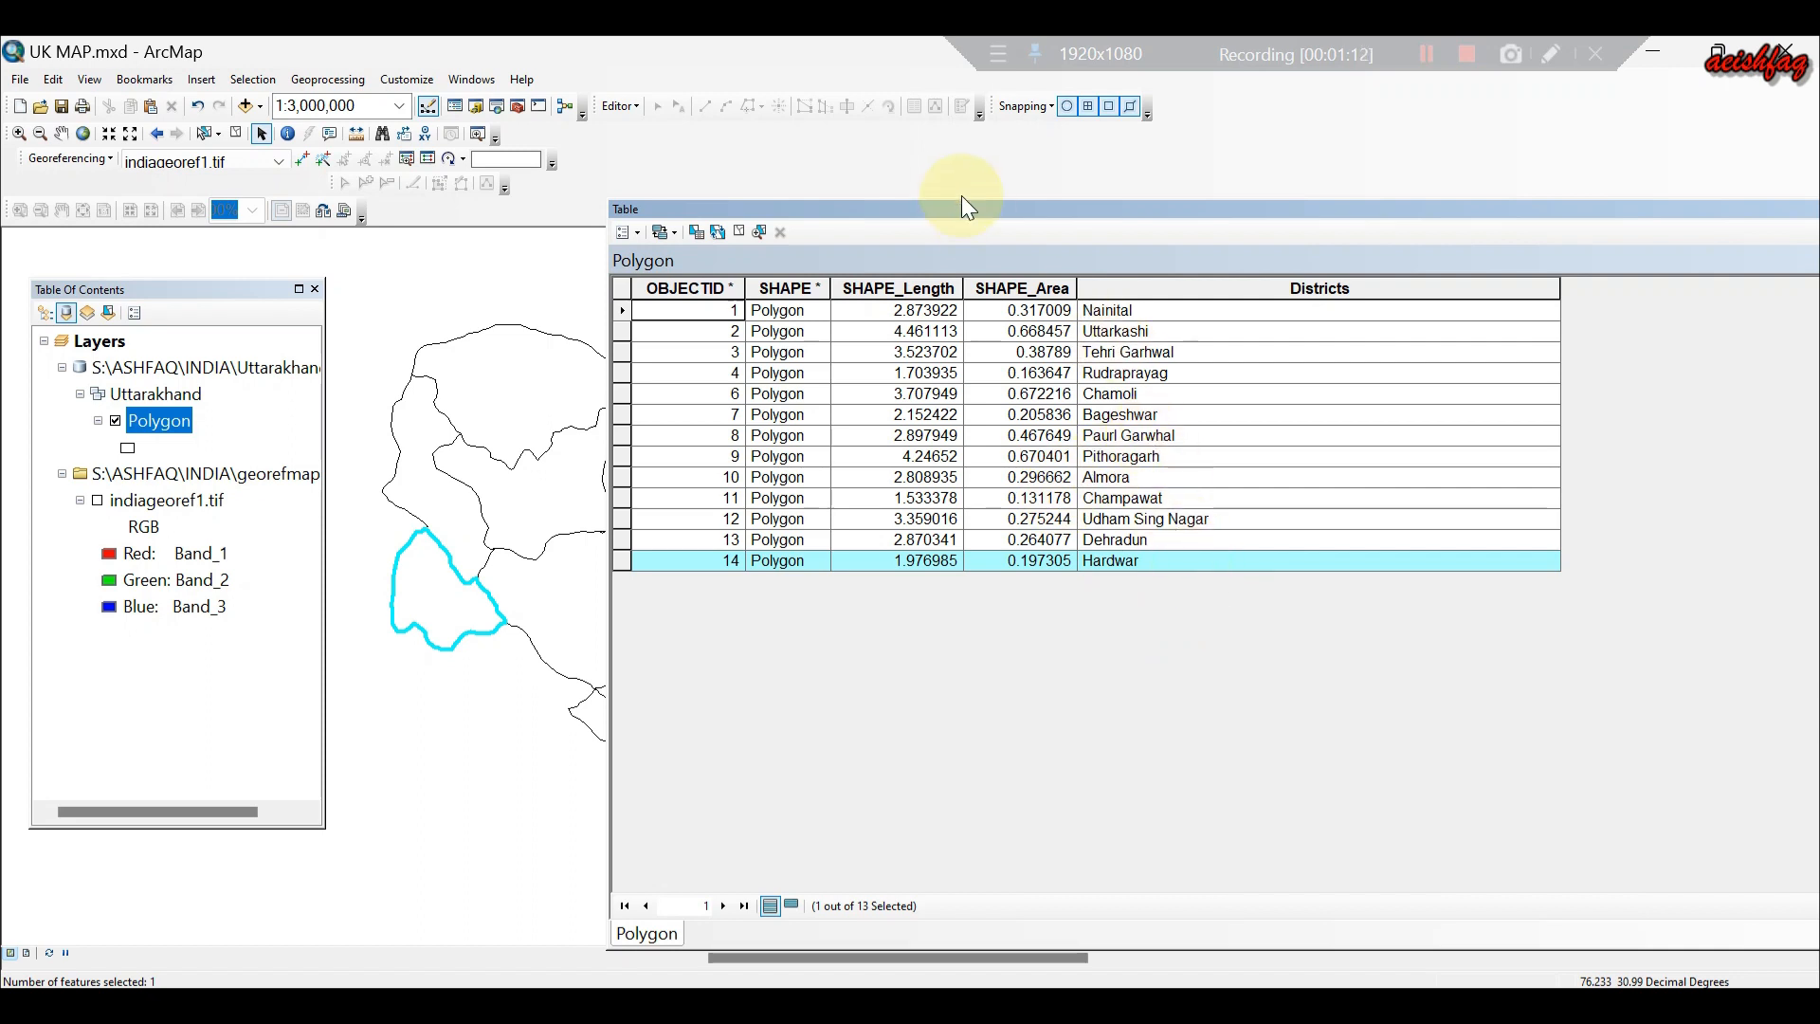
{"action": "left_click_drag", "start_coordinate": [1009, 213], "coordinate": [804, 190]}
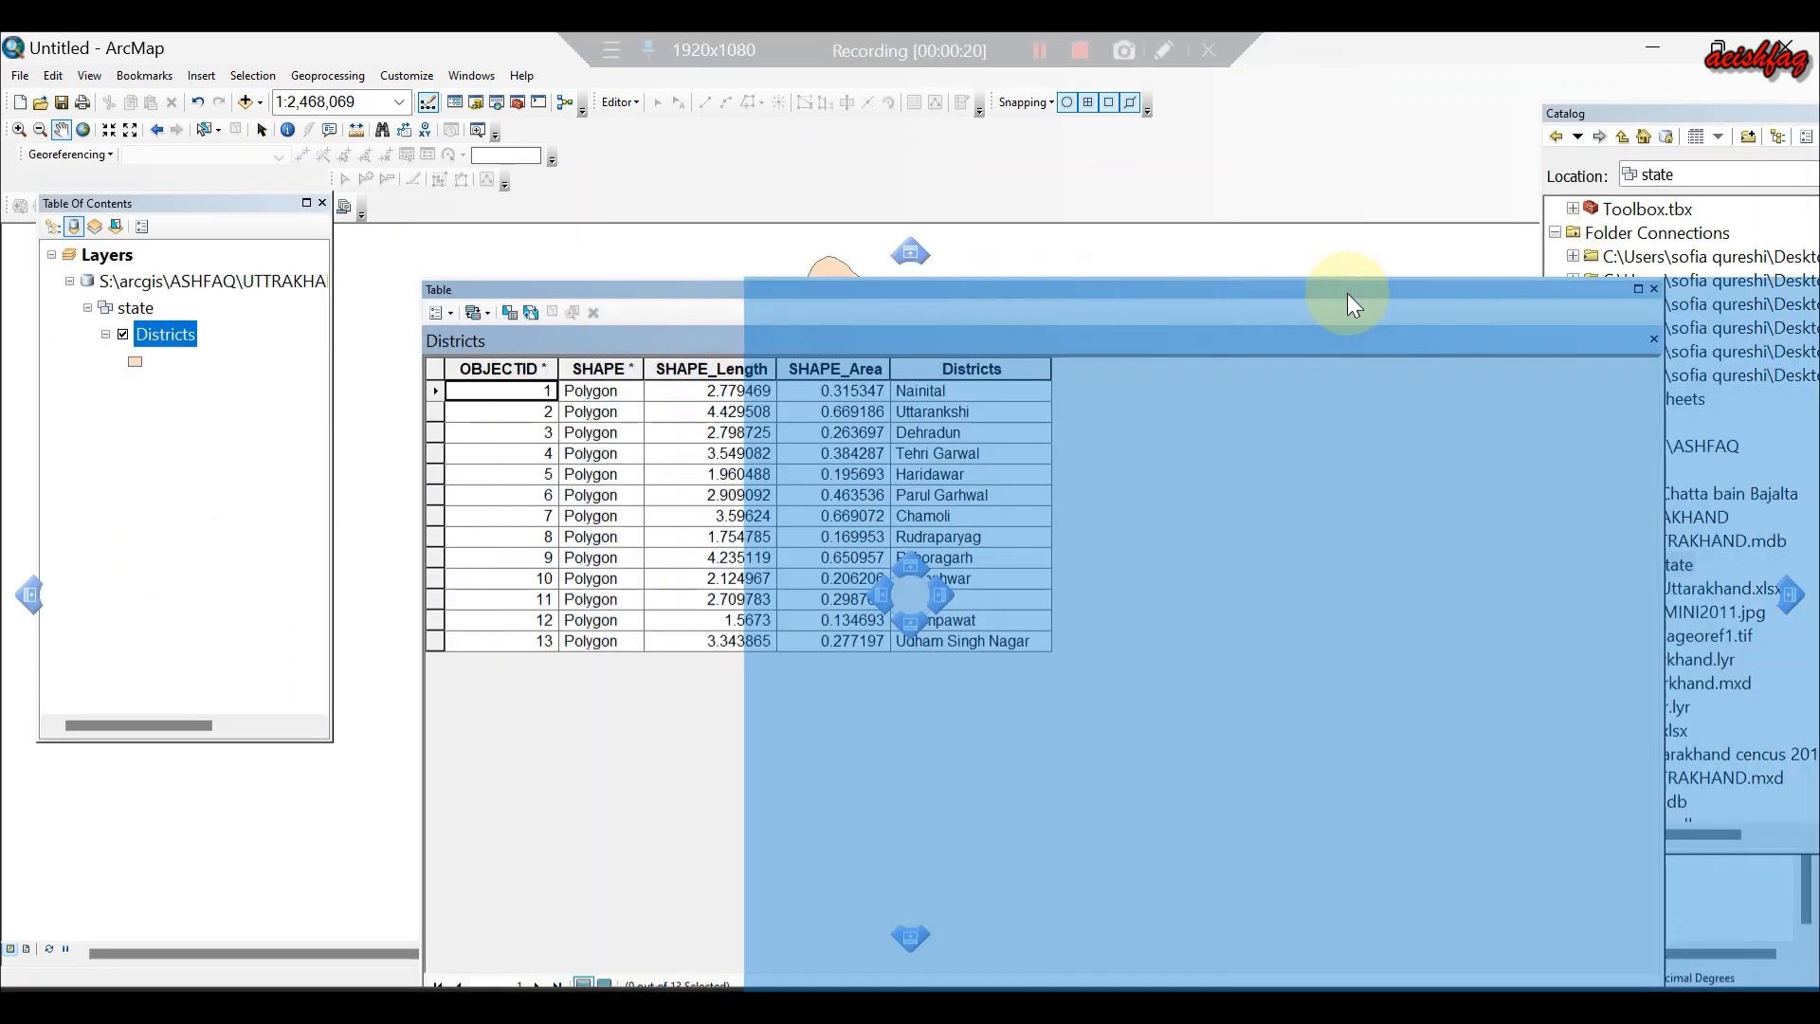
{"action": "left_click_drag", "start_coordinate": [1345, 293], "coordinate": [1510, 290]}
{"action": "left_click", "coordinate": [1024, 386]}
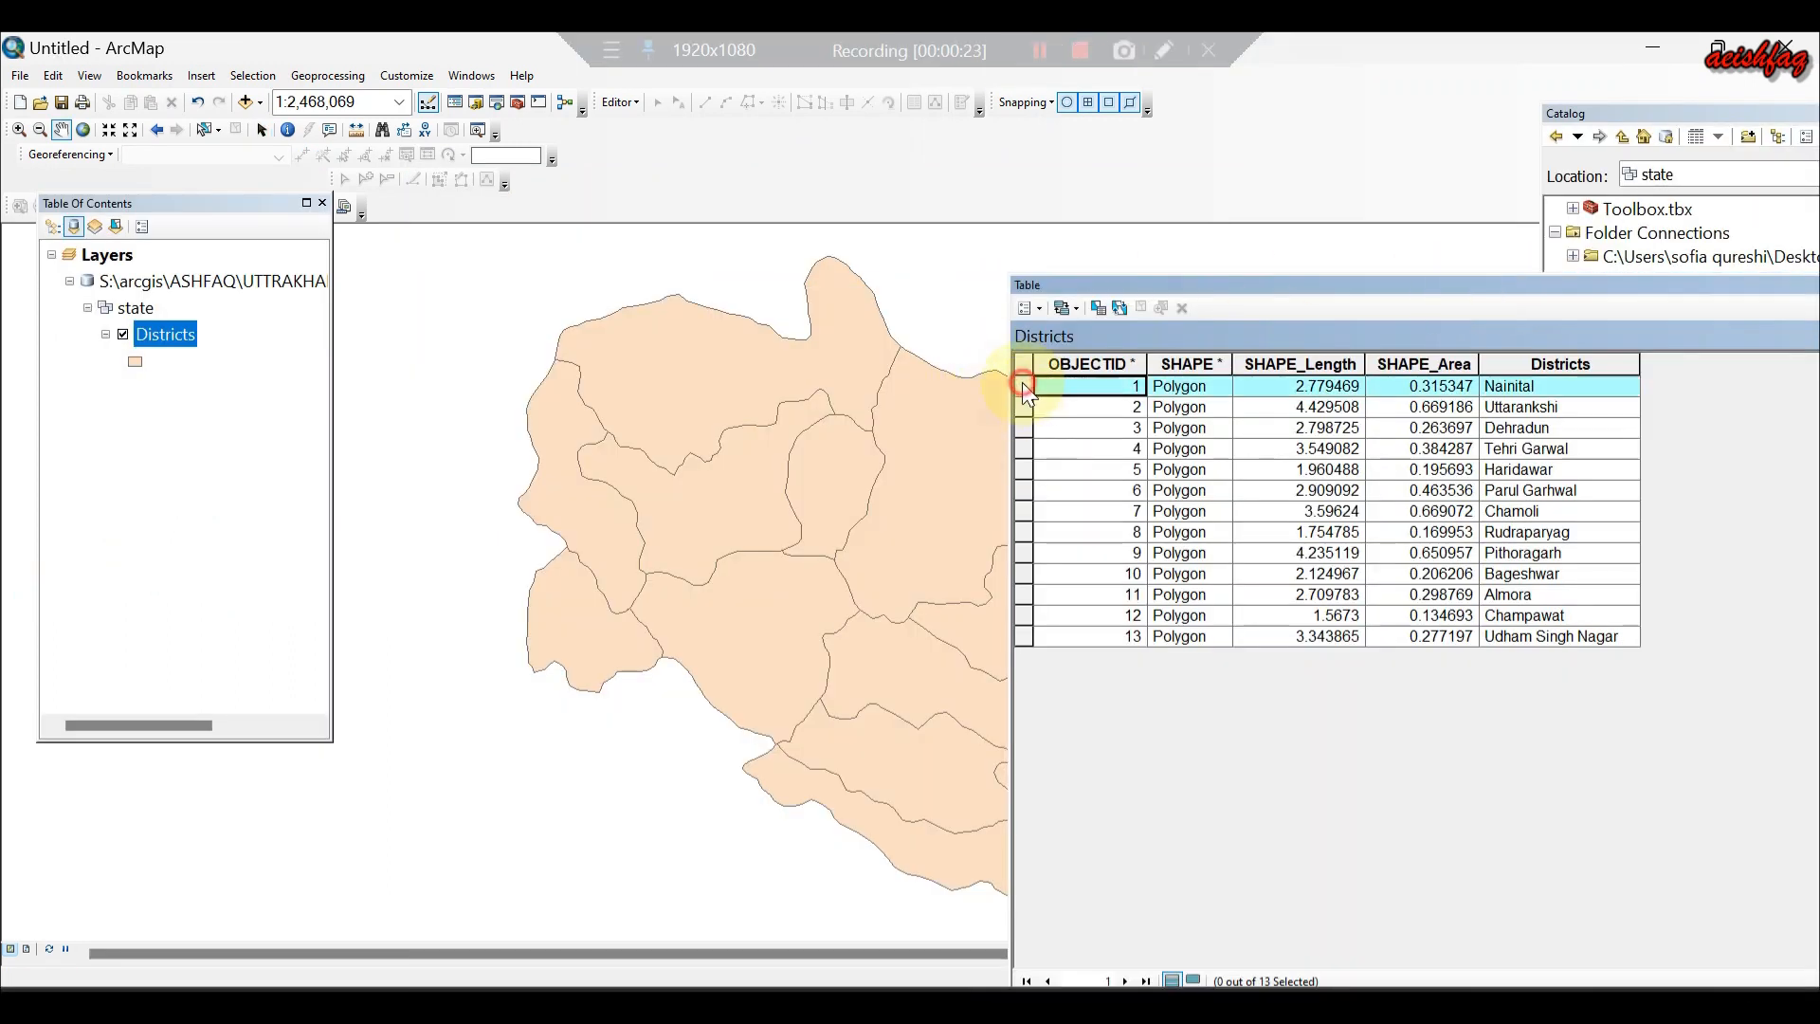
{"action": "left_click", "coordinate": [1024, 406]}
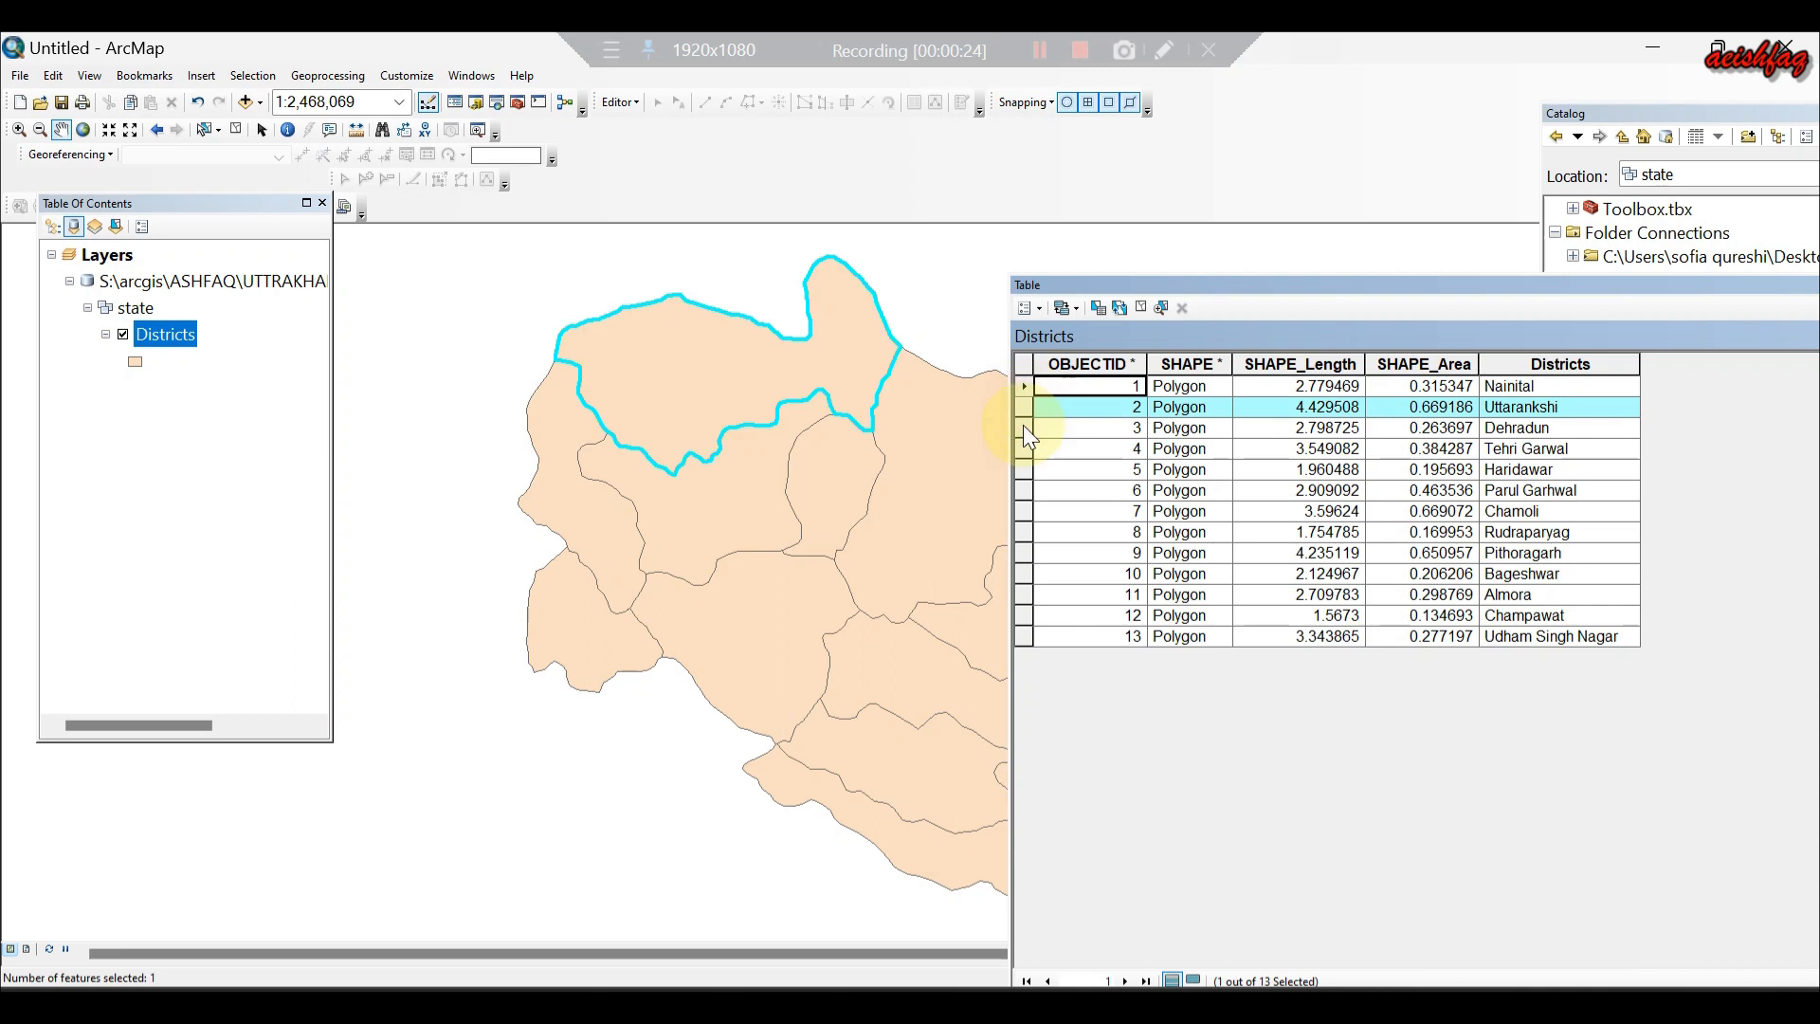
{"action": "left_click", "coordinate": [1024, 428]}
{"action": "left_click", "coordinate": [1023, 448]}
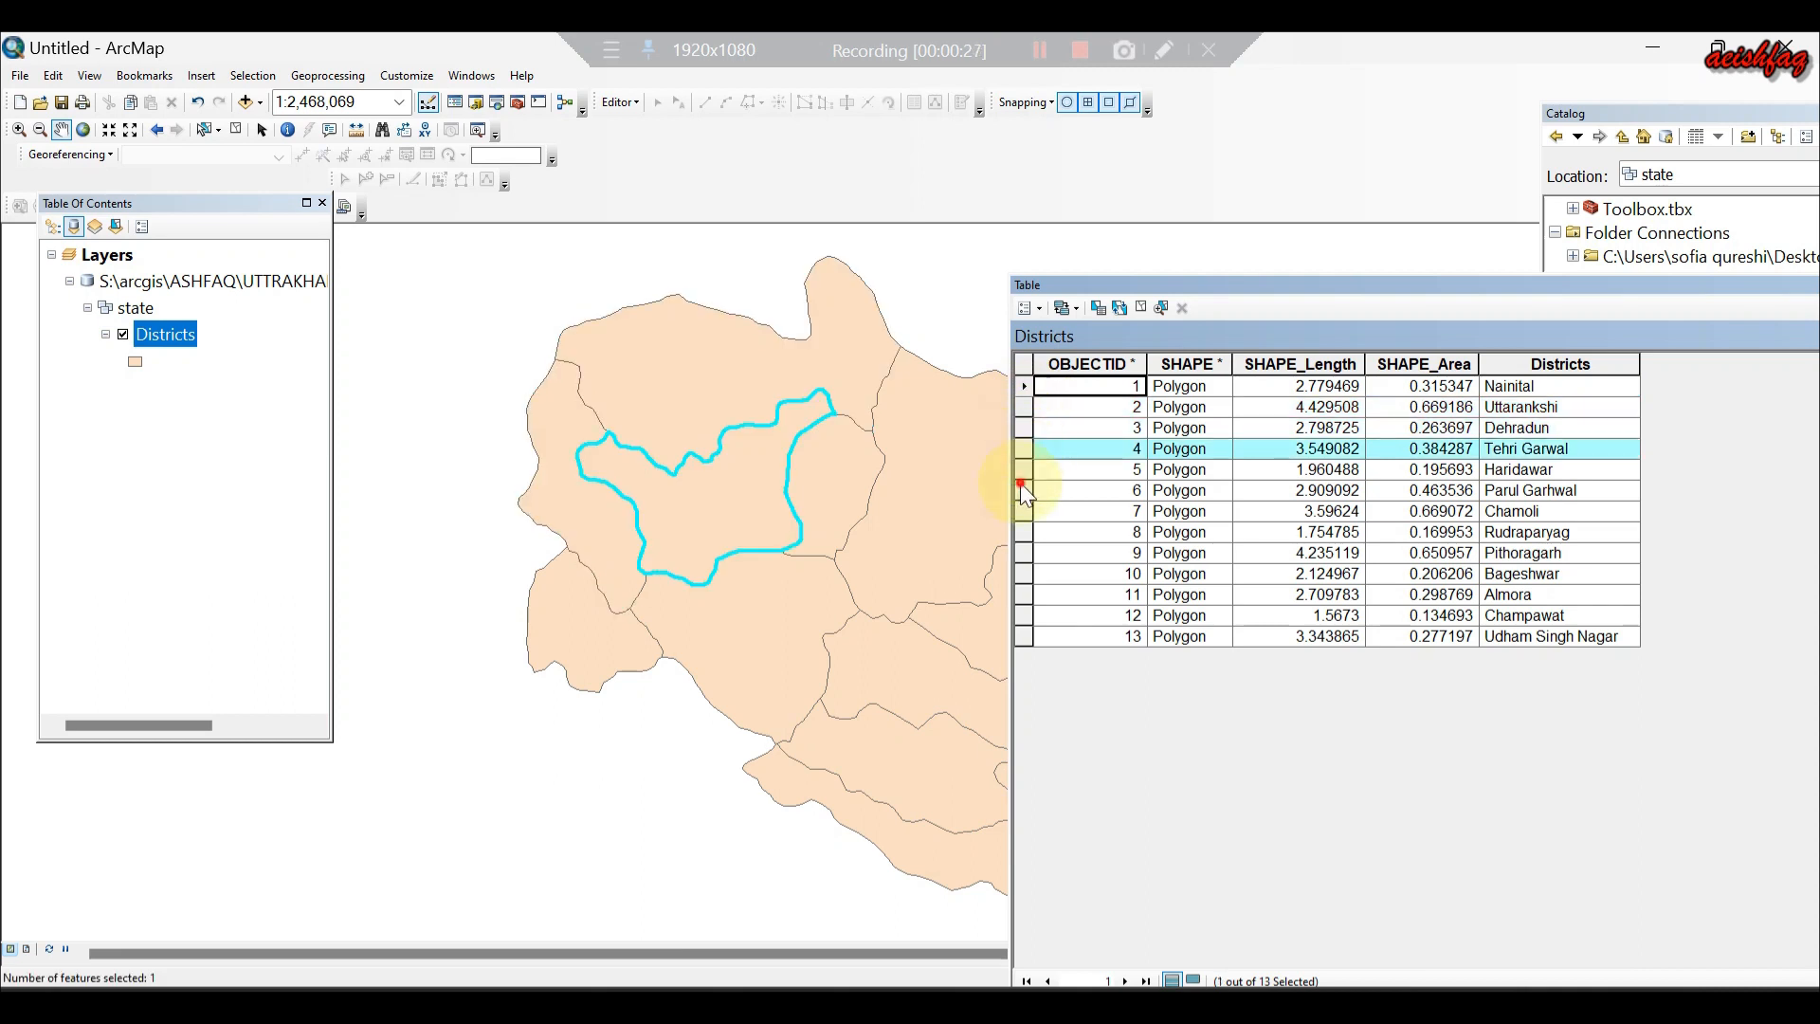
{"action": "left_click", "coordinate": [1023, 489]}
Move the attribute table clear of the map and locate the districts with OBJECTID 7, 8, 9 and 3 by selecting their records.
{"action": "left_click_drag", "start_coordinate": [1210, 287], "coordinate": [1334, 281]}
{"action": "left_click", "coordinate": [1147, 506]}
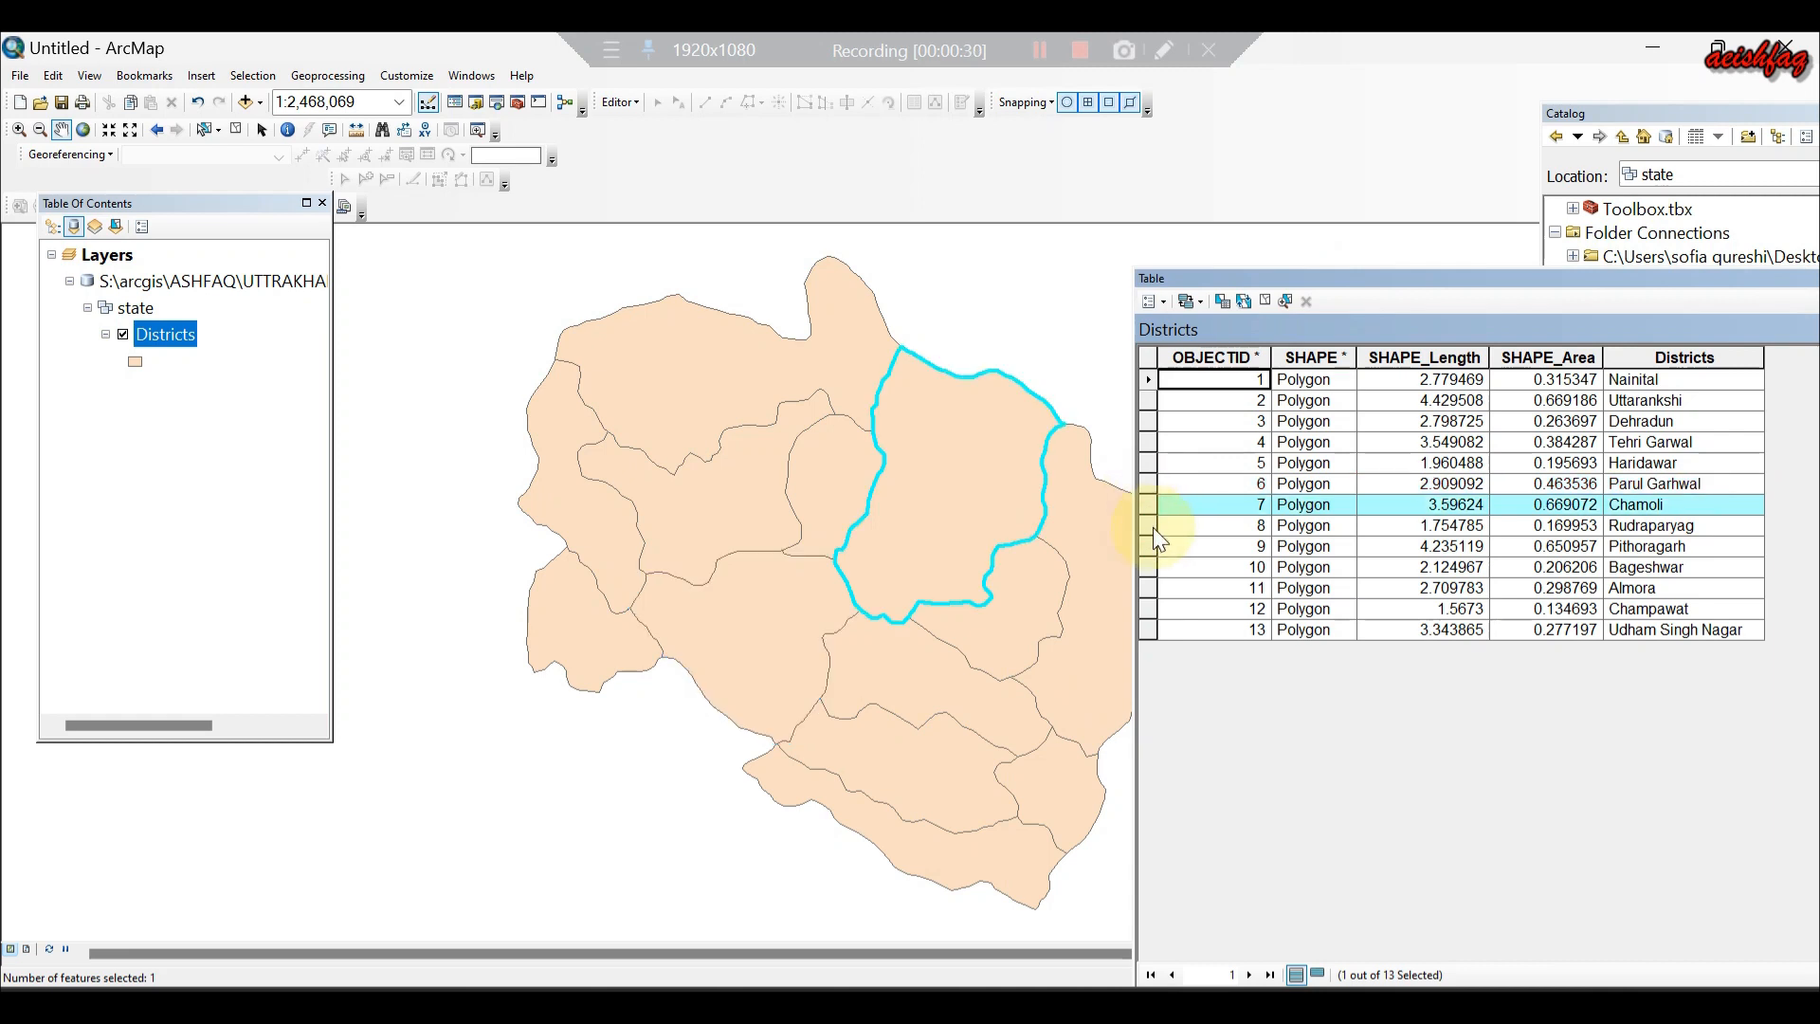
{"action": "left_click", "coordinate": [1146, 526]}
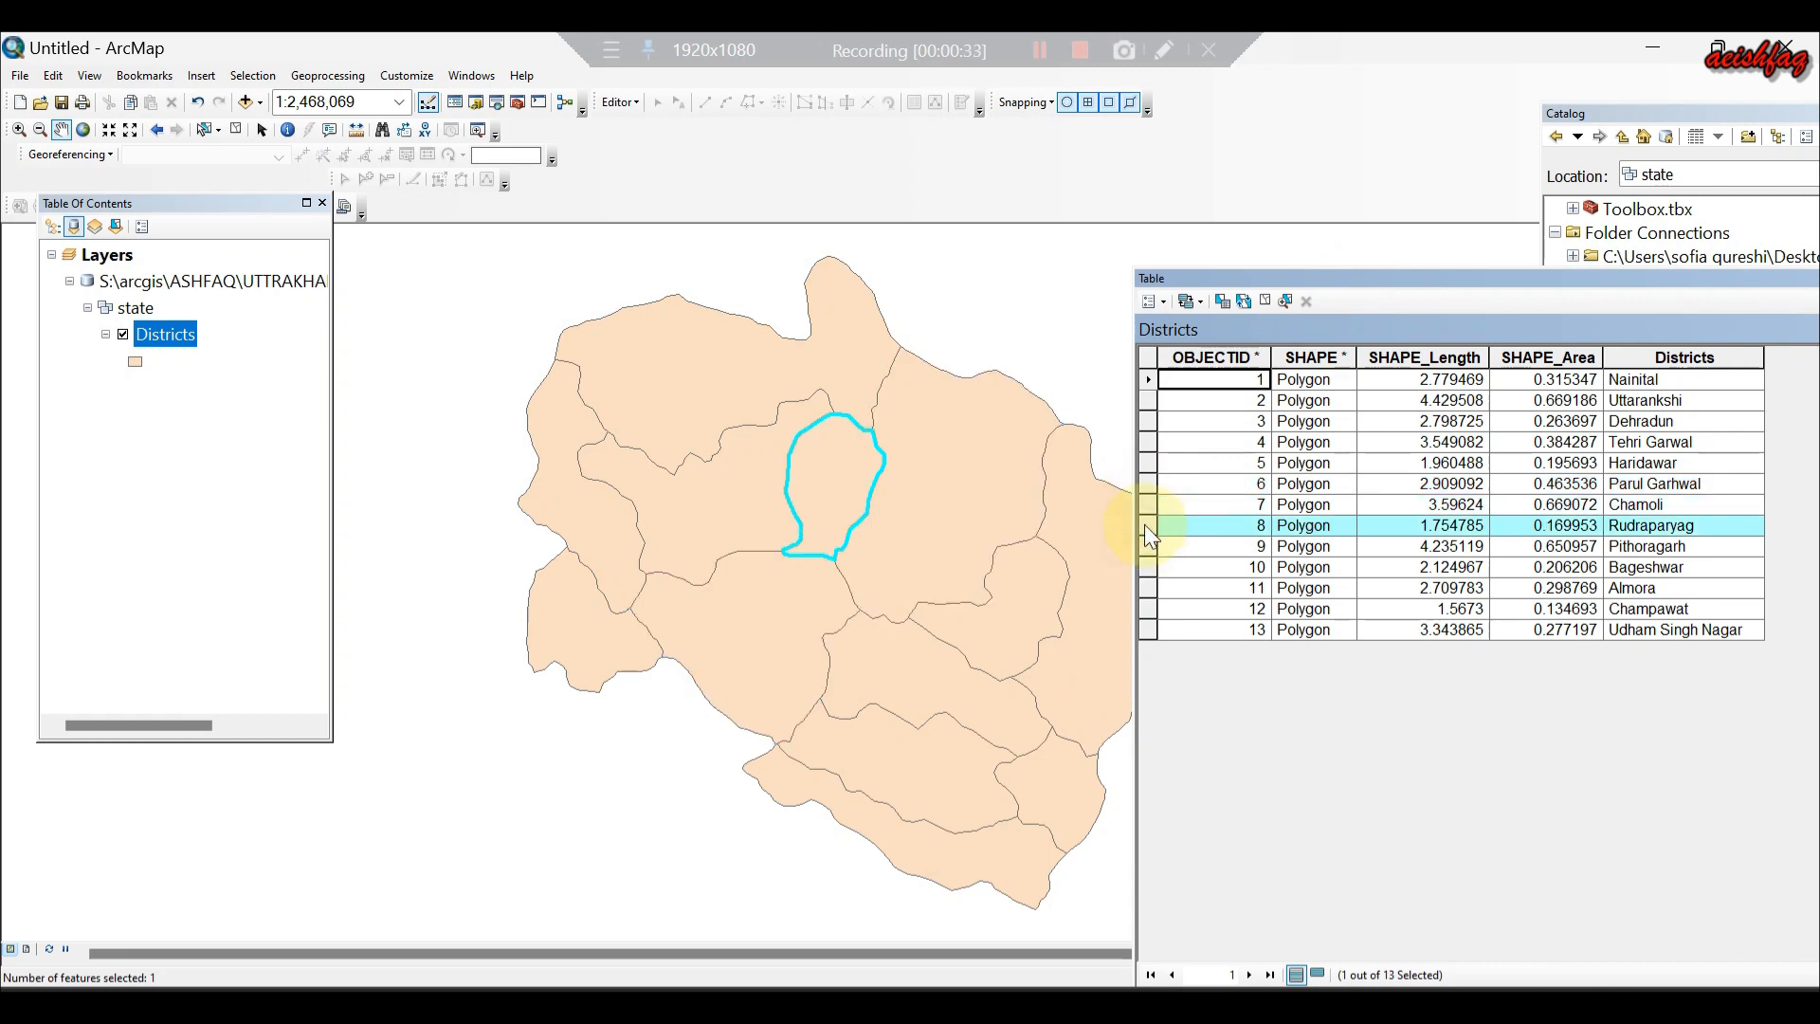
{"action": "left_click", "coordinate": [1151, 546]}
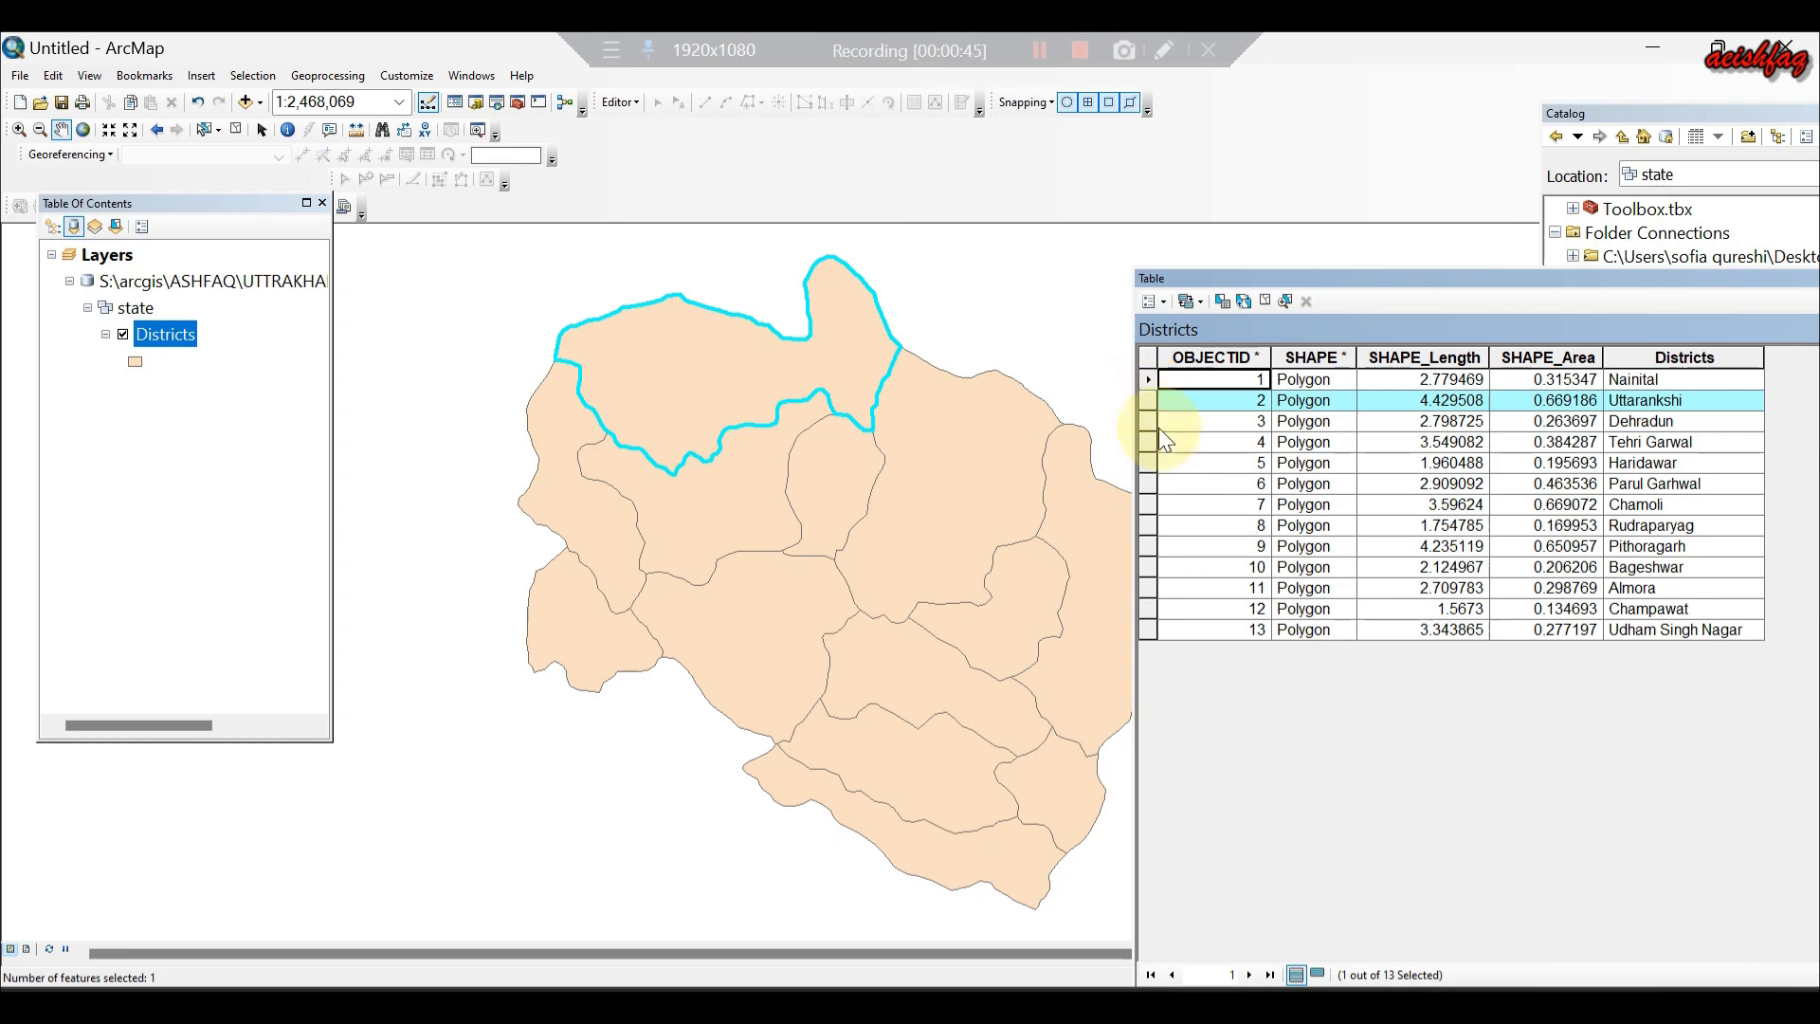
{"action": "left_click", "coordinate": [1151, 421]}
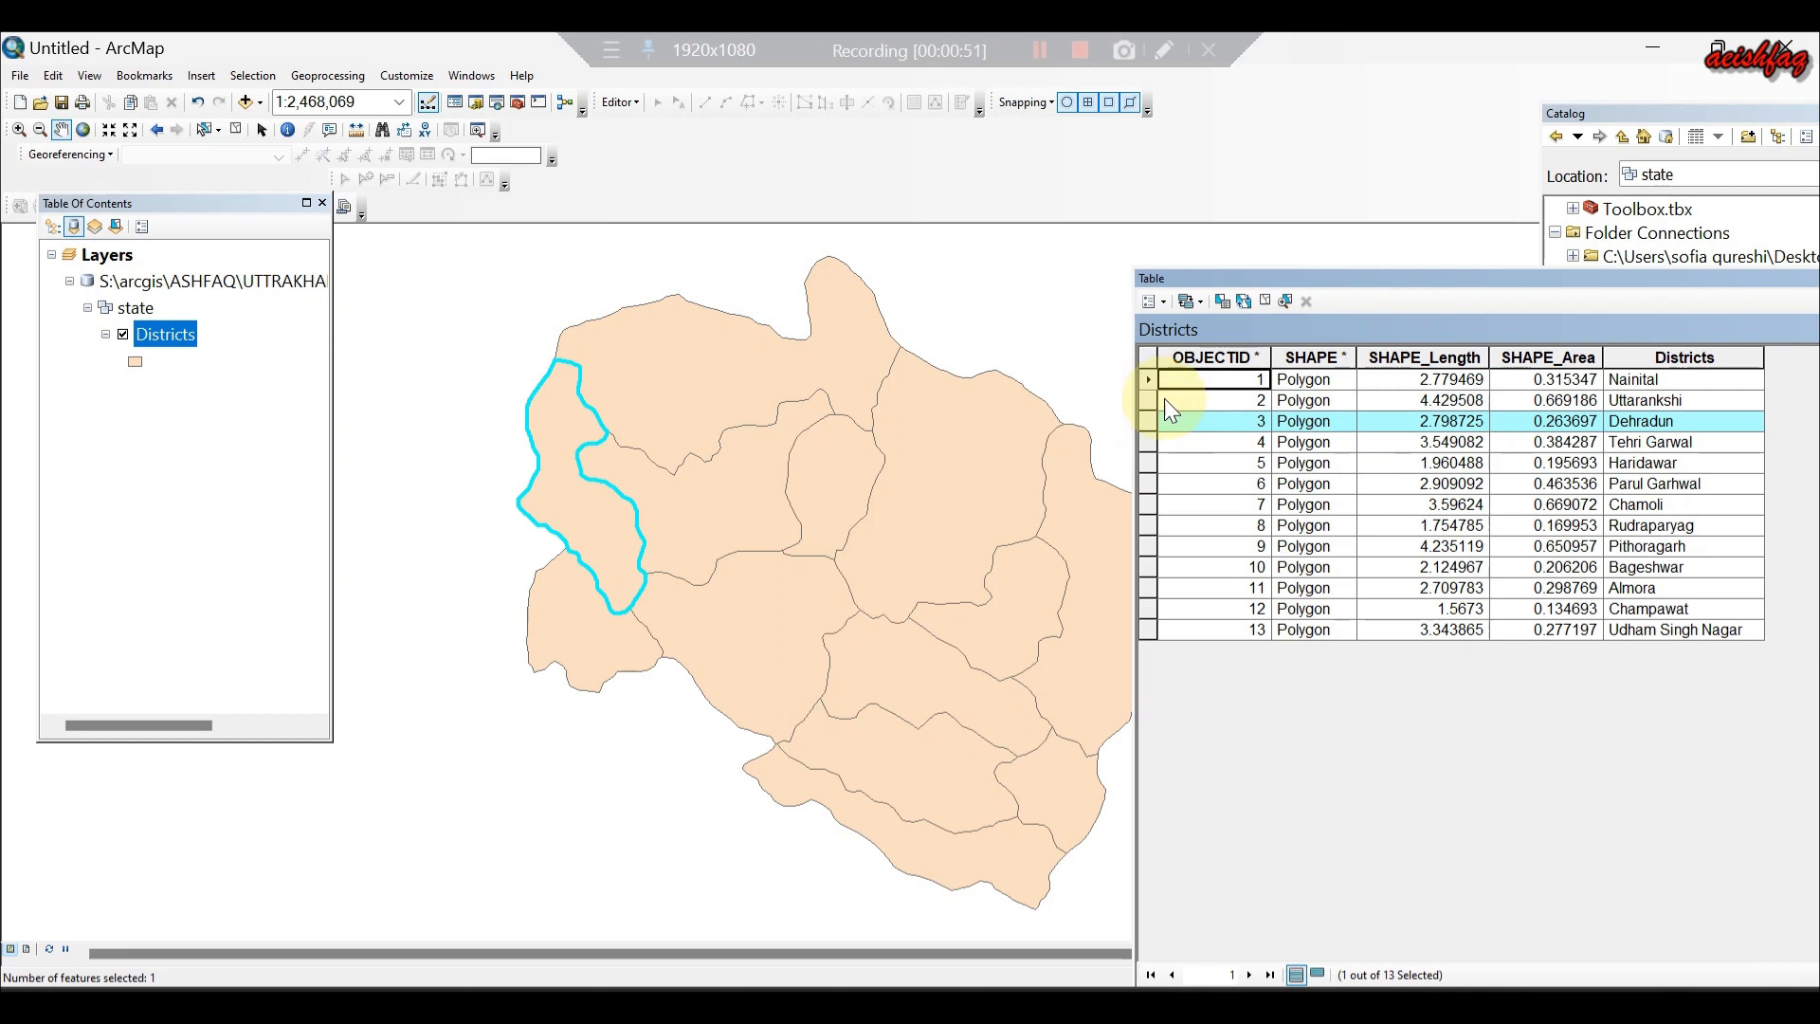
Review the join and relate options of the Districts layer and the OBJECTID column in its attribute table.
{"action": "left_click_drag", "start_coordinate": [1316, 276], "coordinate": [1094, 271]}
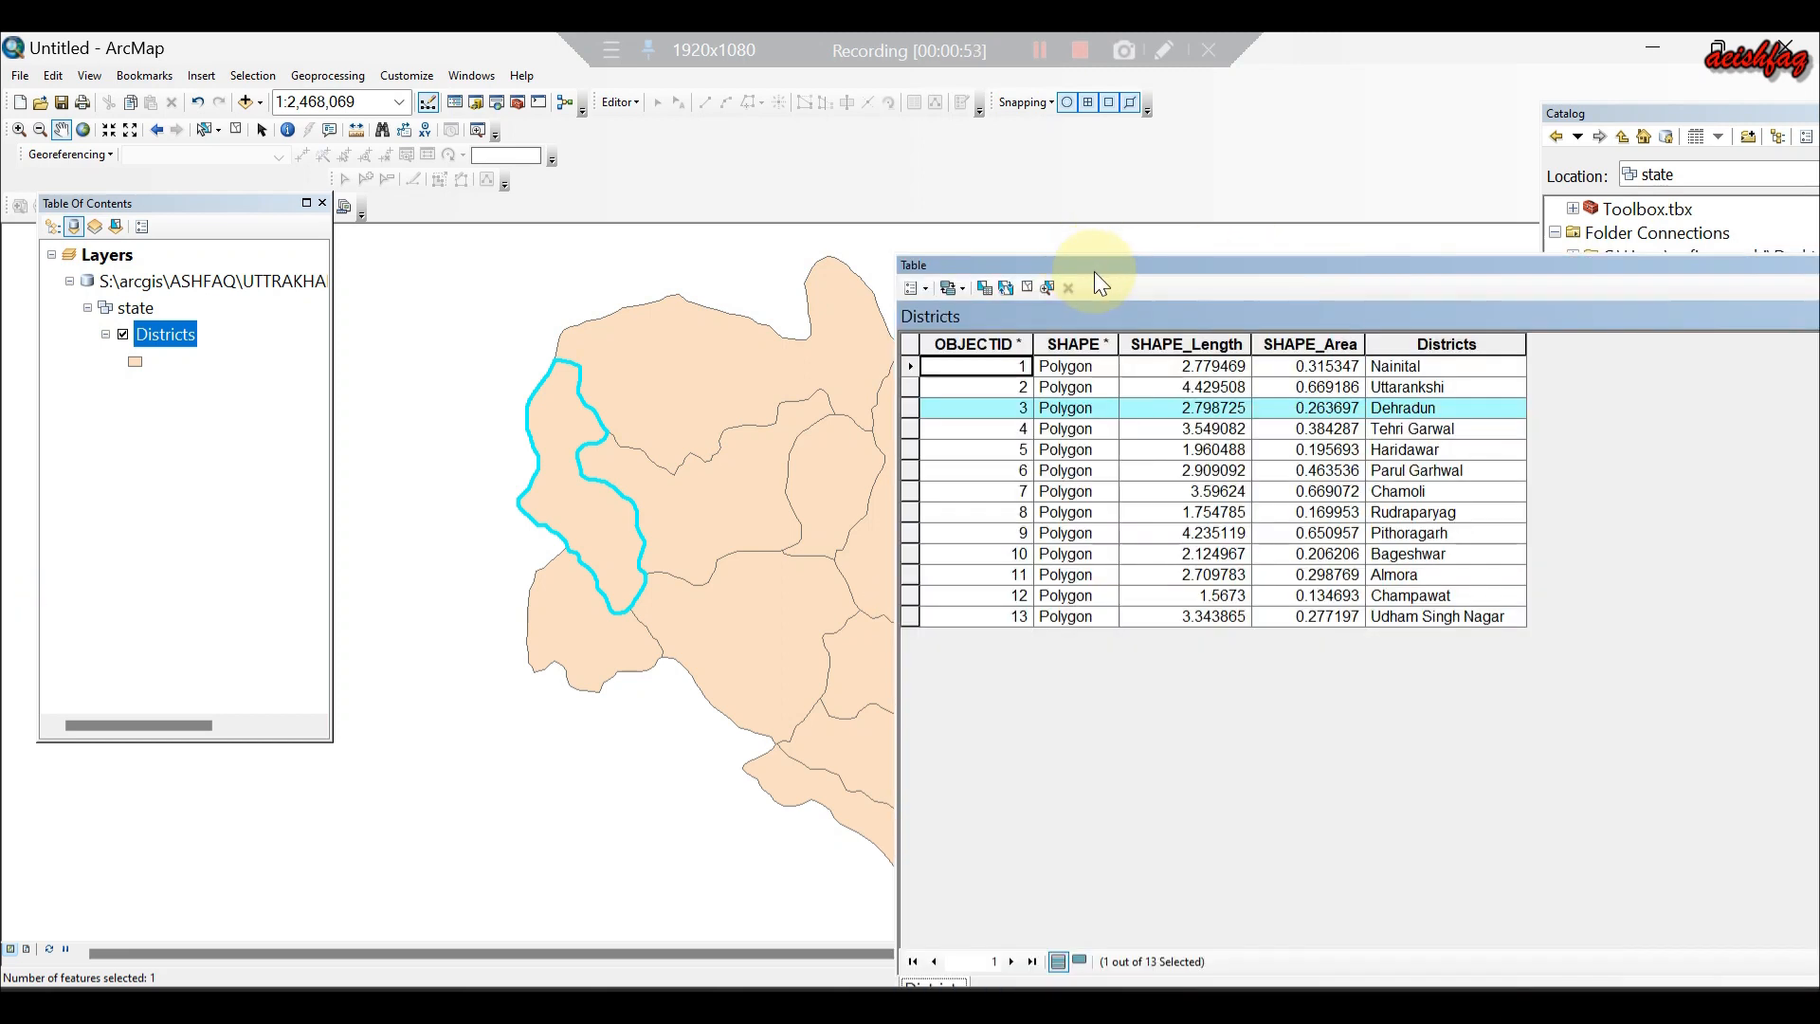
{"action": "right_click", "coordinate": [168, 331]}
{"action": "mouse_move", "coordinate": [242, 407]}
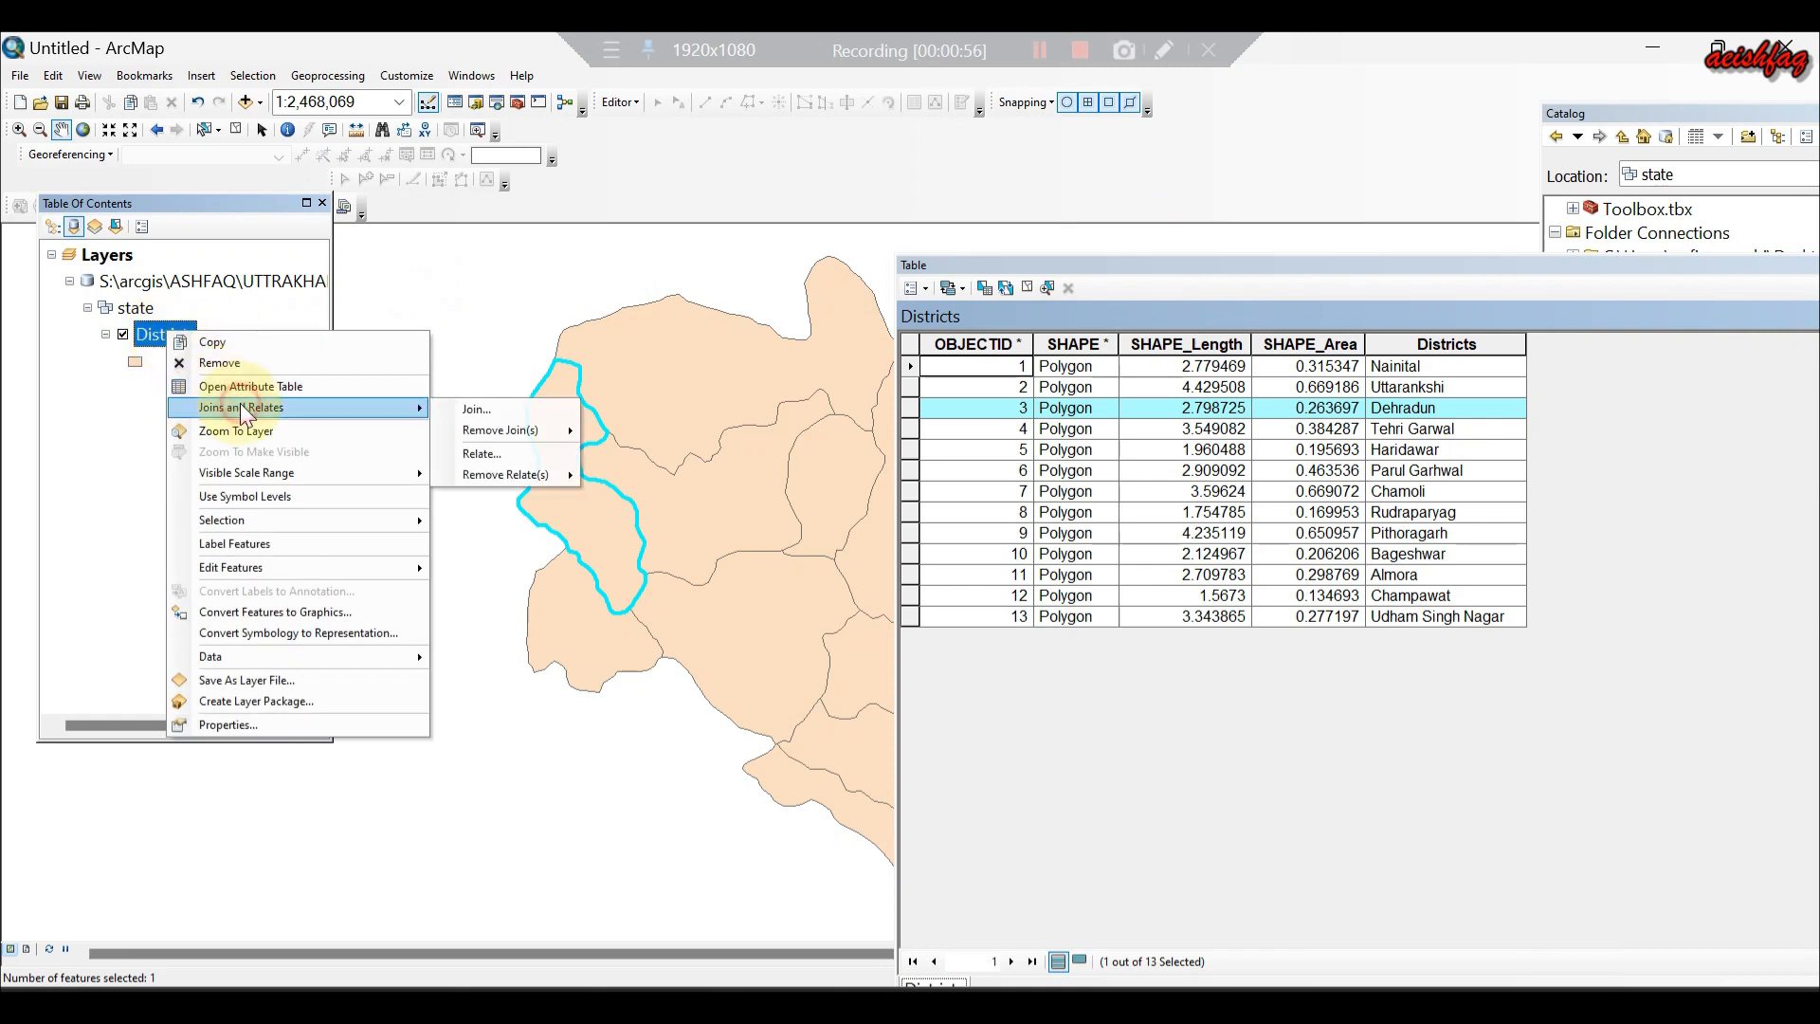
{"action": "mouse_move", "coordinate": [523, 426]}
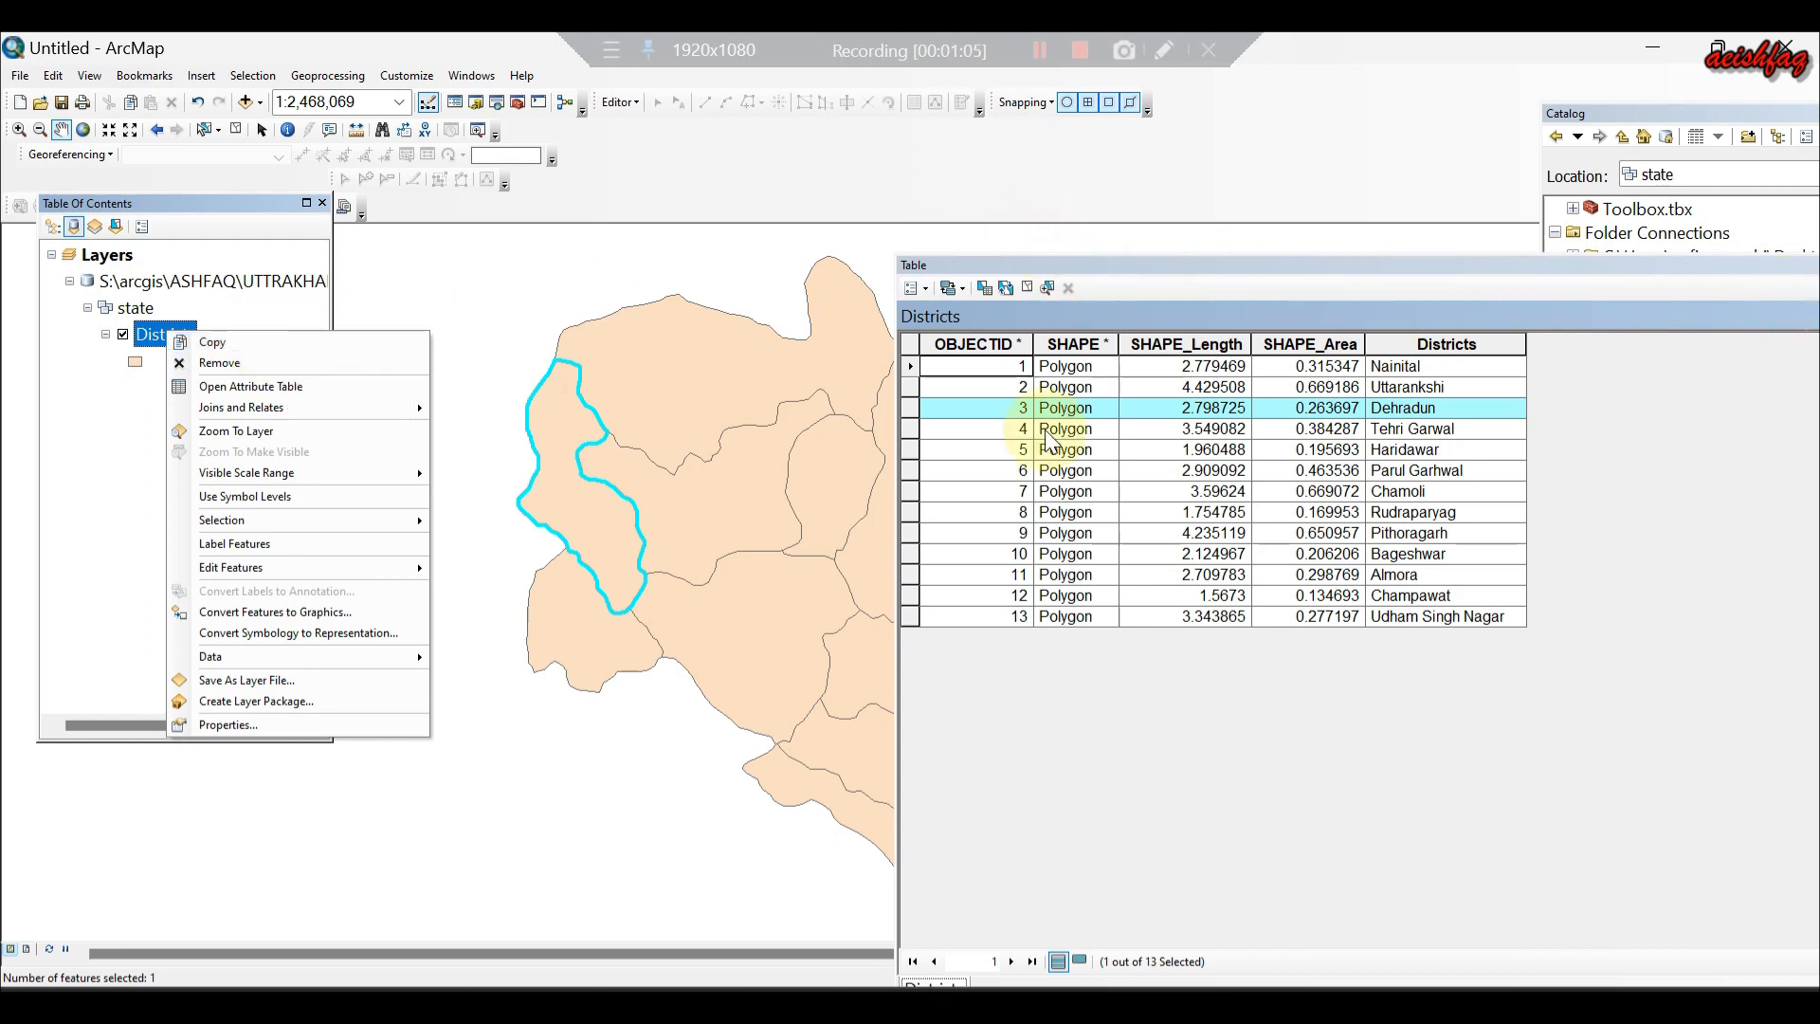
{"action": "left_click", "coordinate": [1012, 617]}
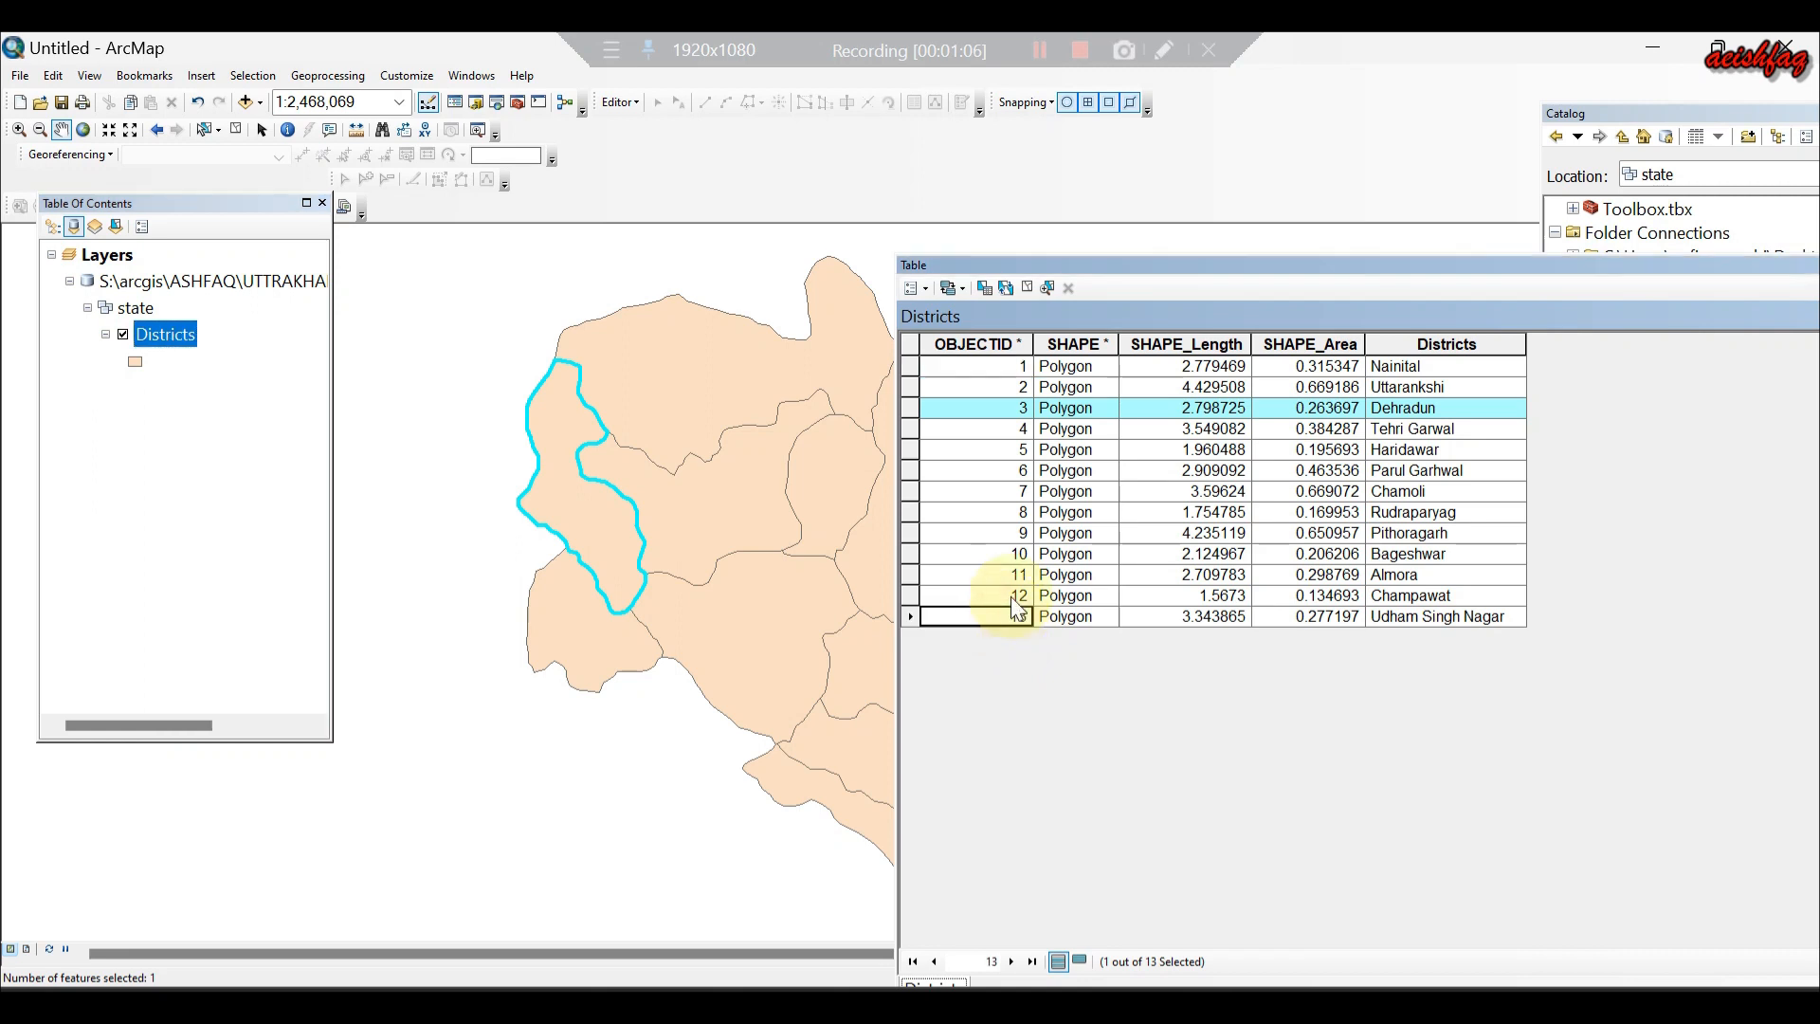
{"action": "left_click", "coordinate": [1018, 385]}
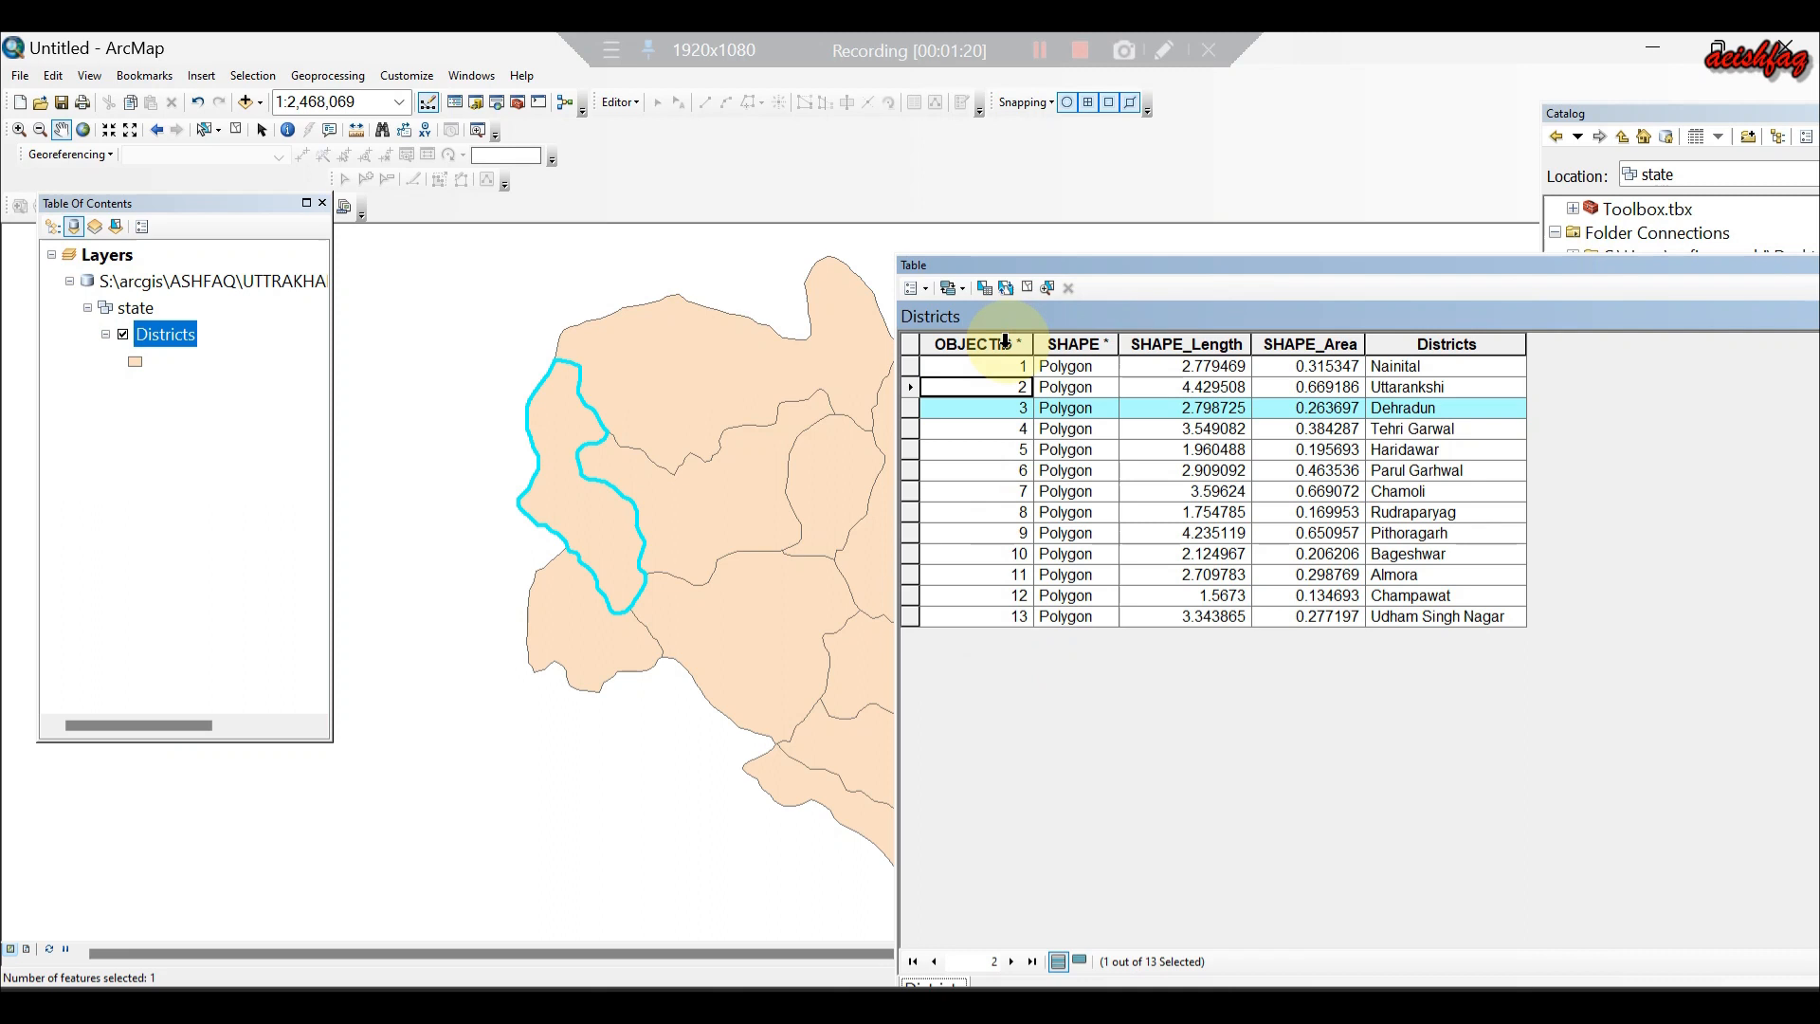
Minimize ArcMap, refresh the desktop, and open the recent workbook uk.xlsx in Microsoft Office Excel 2007.
{"action": "left_click", "coordinate": [1650, 48]}
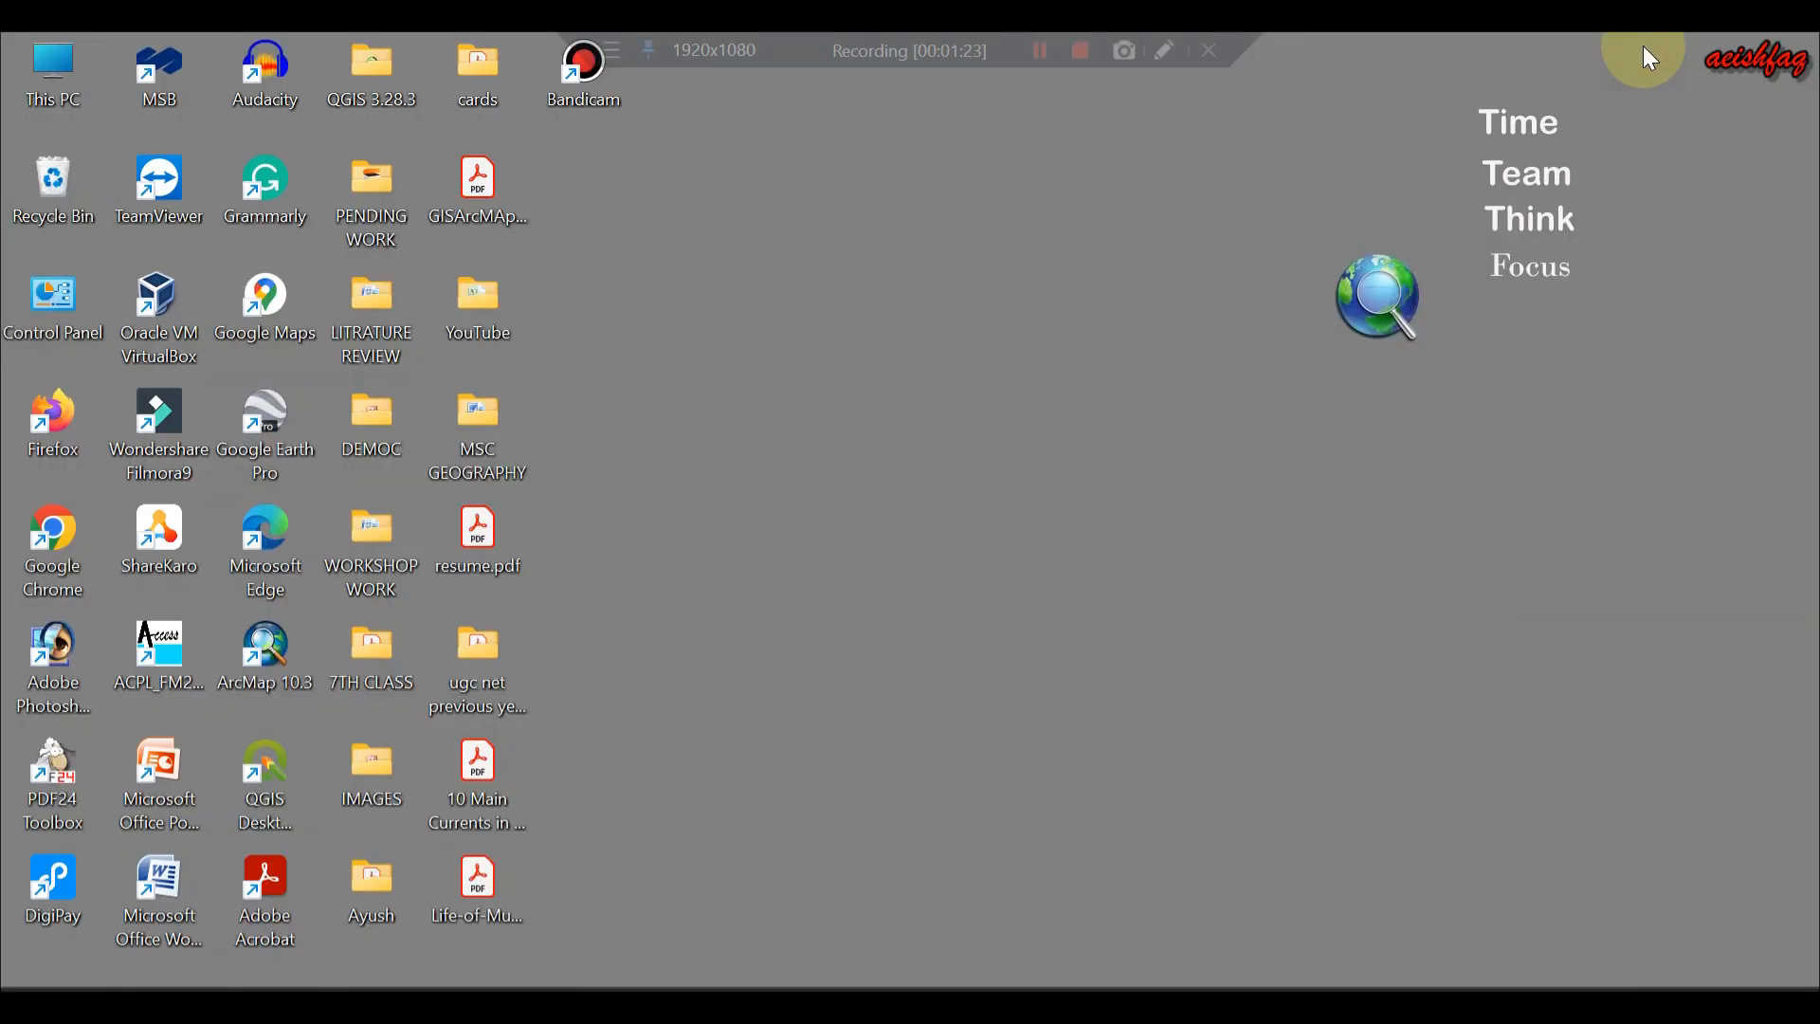
{"action": "right_click", "coordinate": [880, 394]}
{"action": "left_click", "coordinate": [970, 489]}
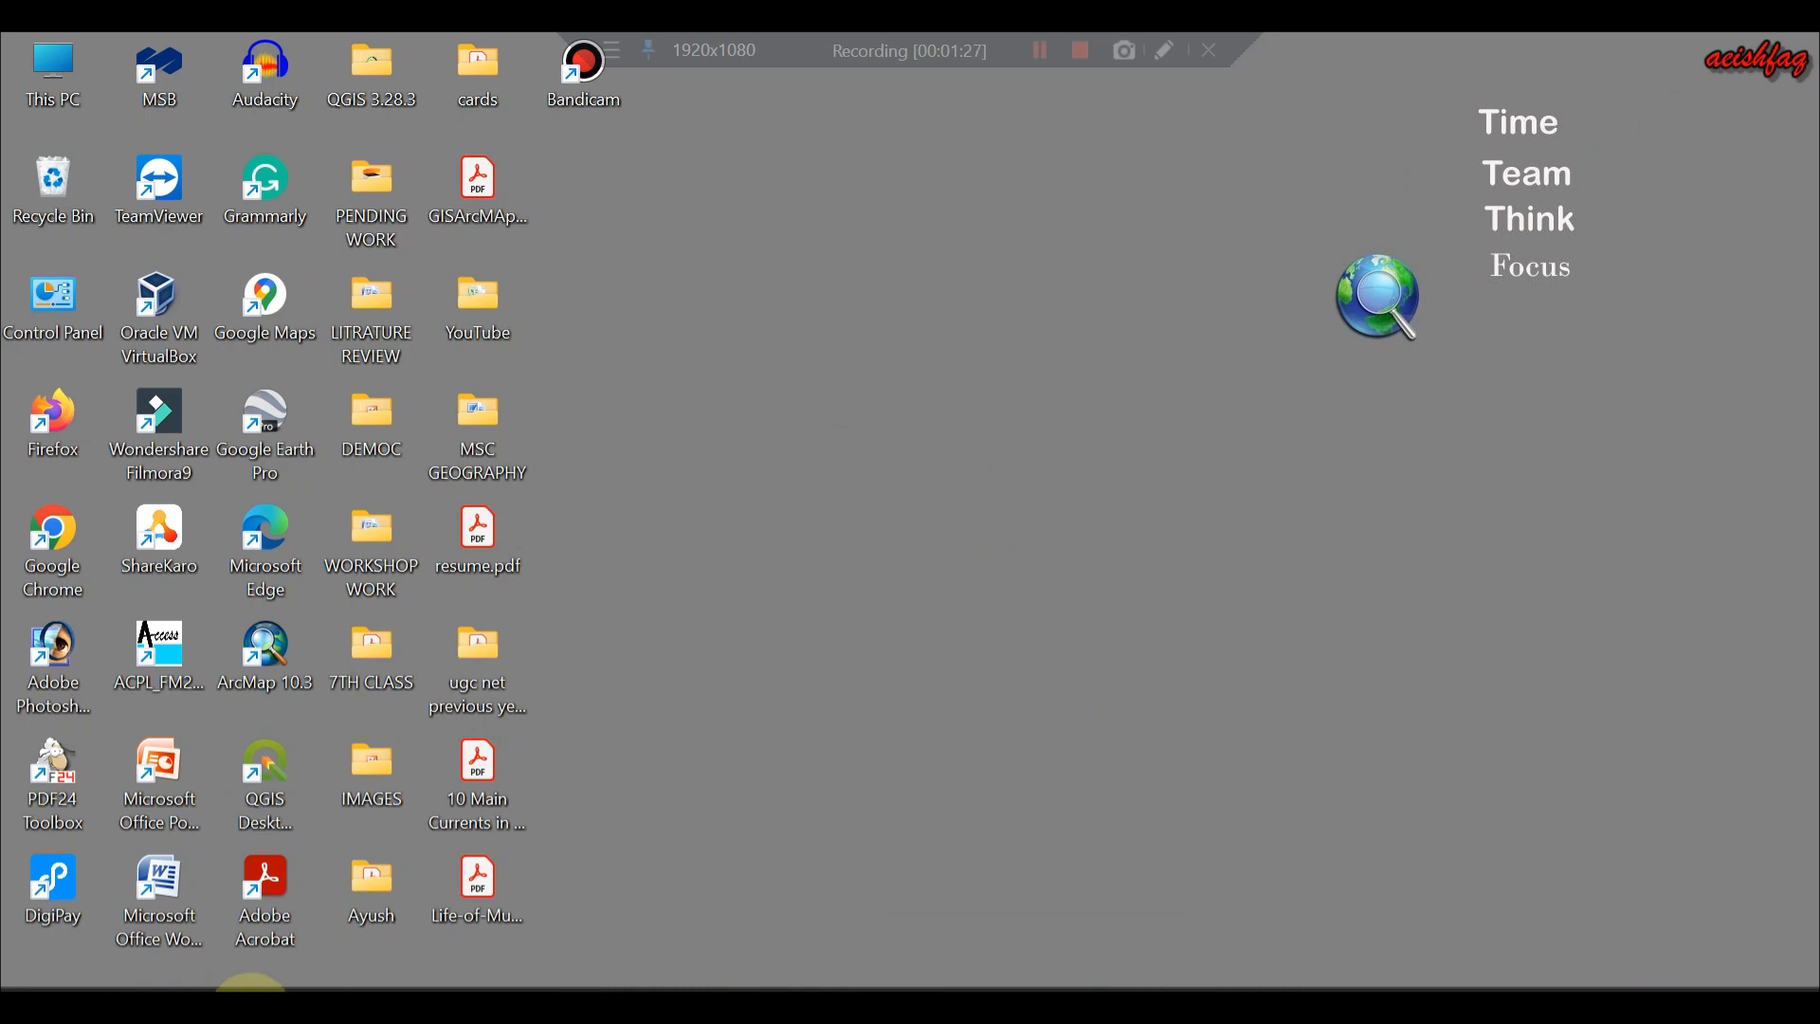
{"action": "left_click", "coordinate": [258, 990]}
{"action": "type", "text": "EX"}
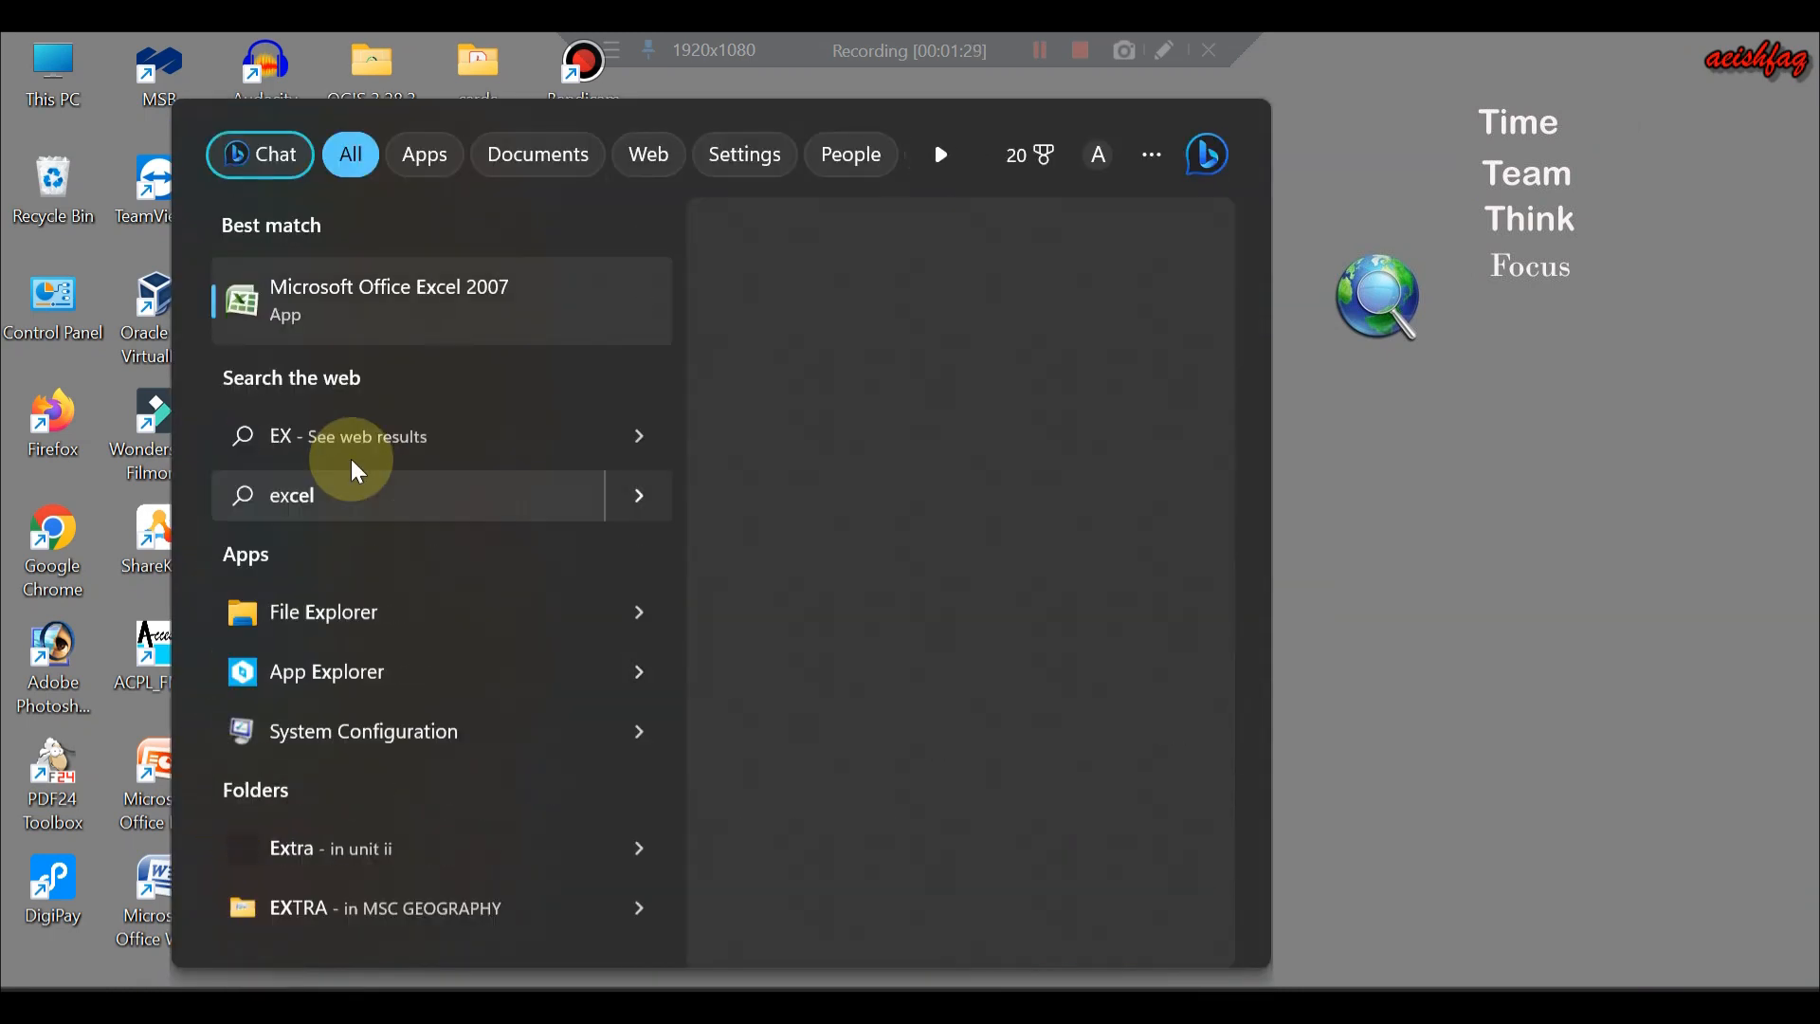
{"action": "left_click", "coordinate": [405, 320]}
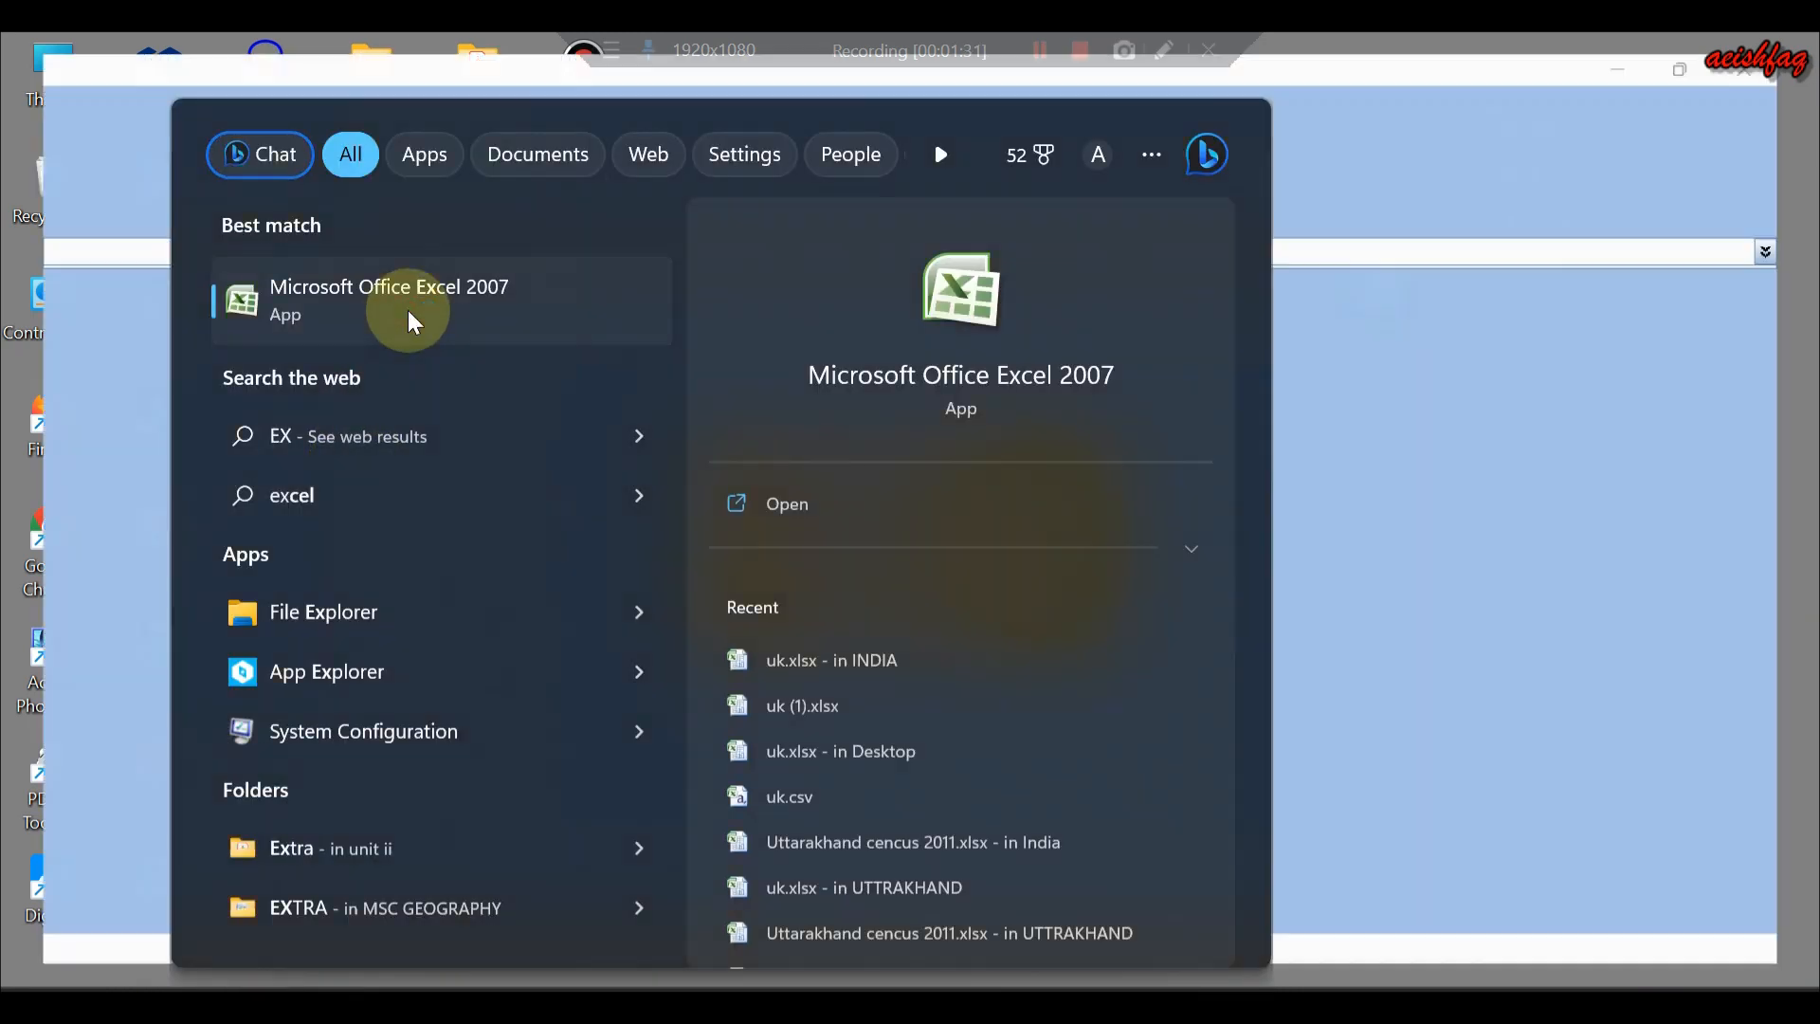
{"action": "left_click", "coordinate": [31, 63]}
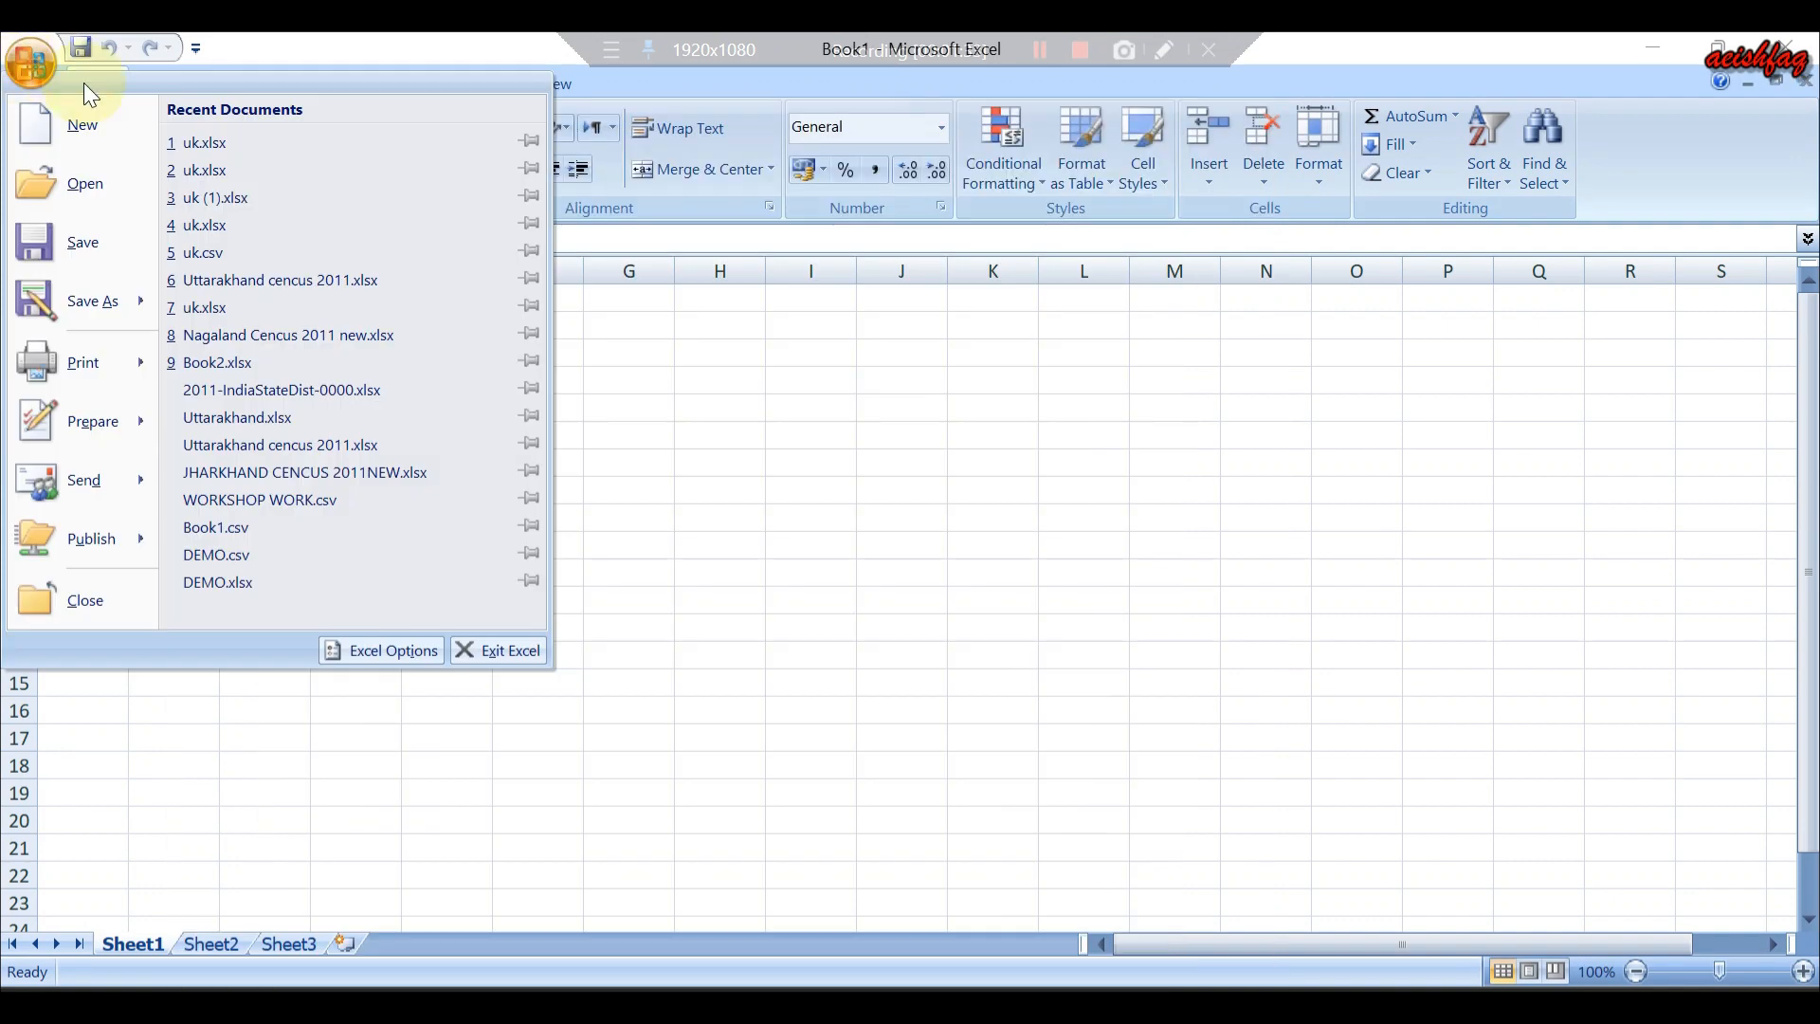
{"action": "left_click", "coordinate": [248, 168]}
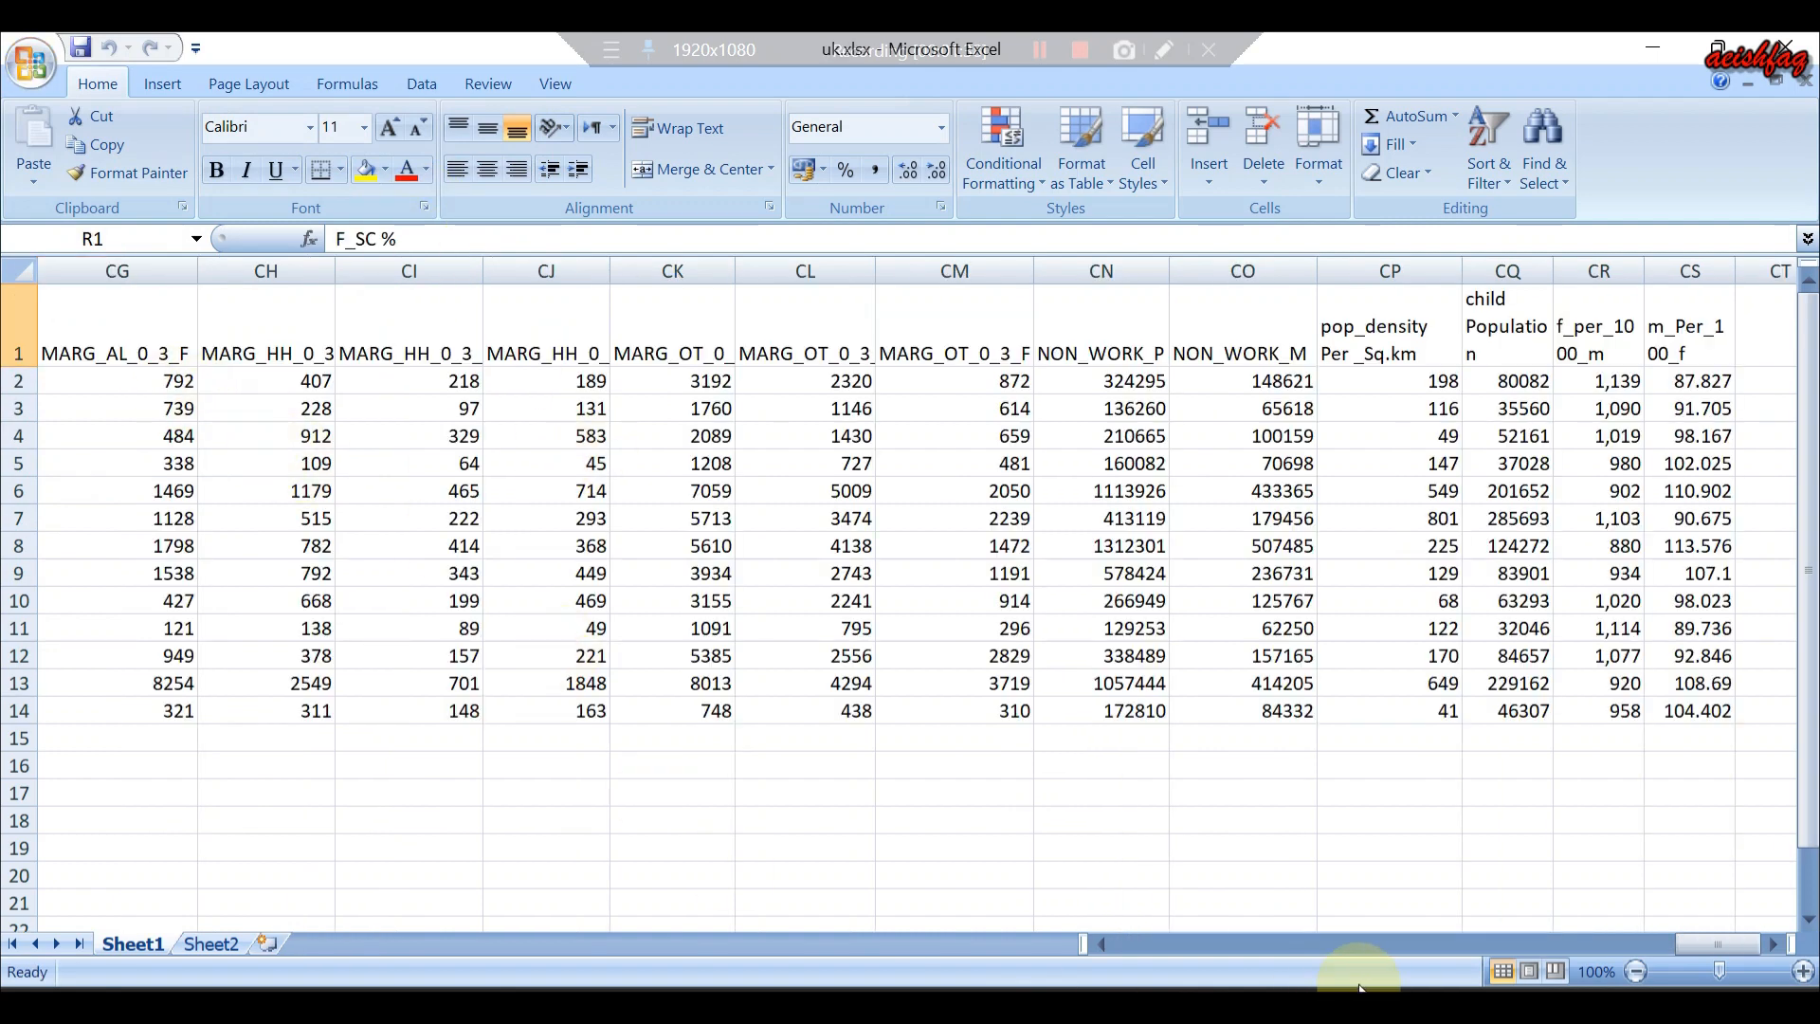
Examine the column headers of Sheet1 one by one from OBJECTID* and Districts through TOT_F%.
{"action": "left_click_drag", "start_coordinate": [1714, 946], "coordinate": [1090, 886]}
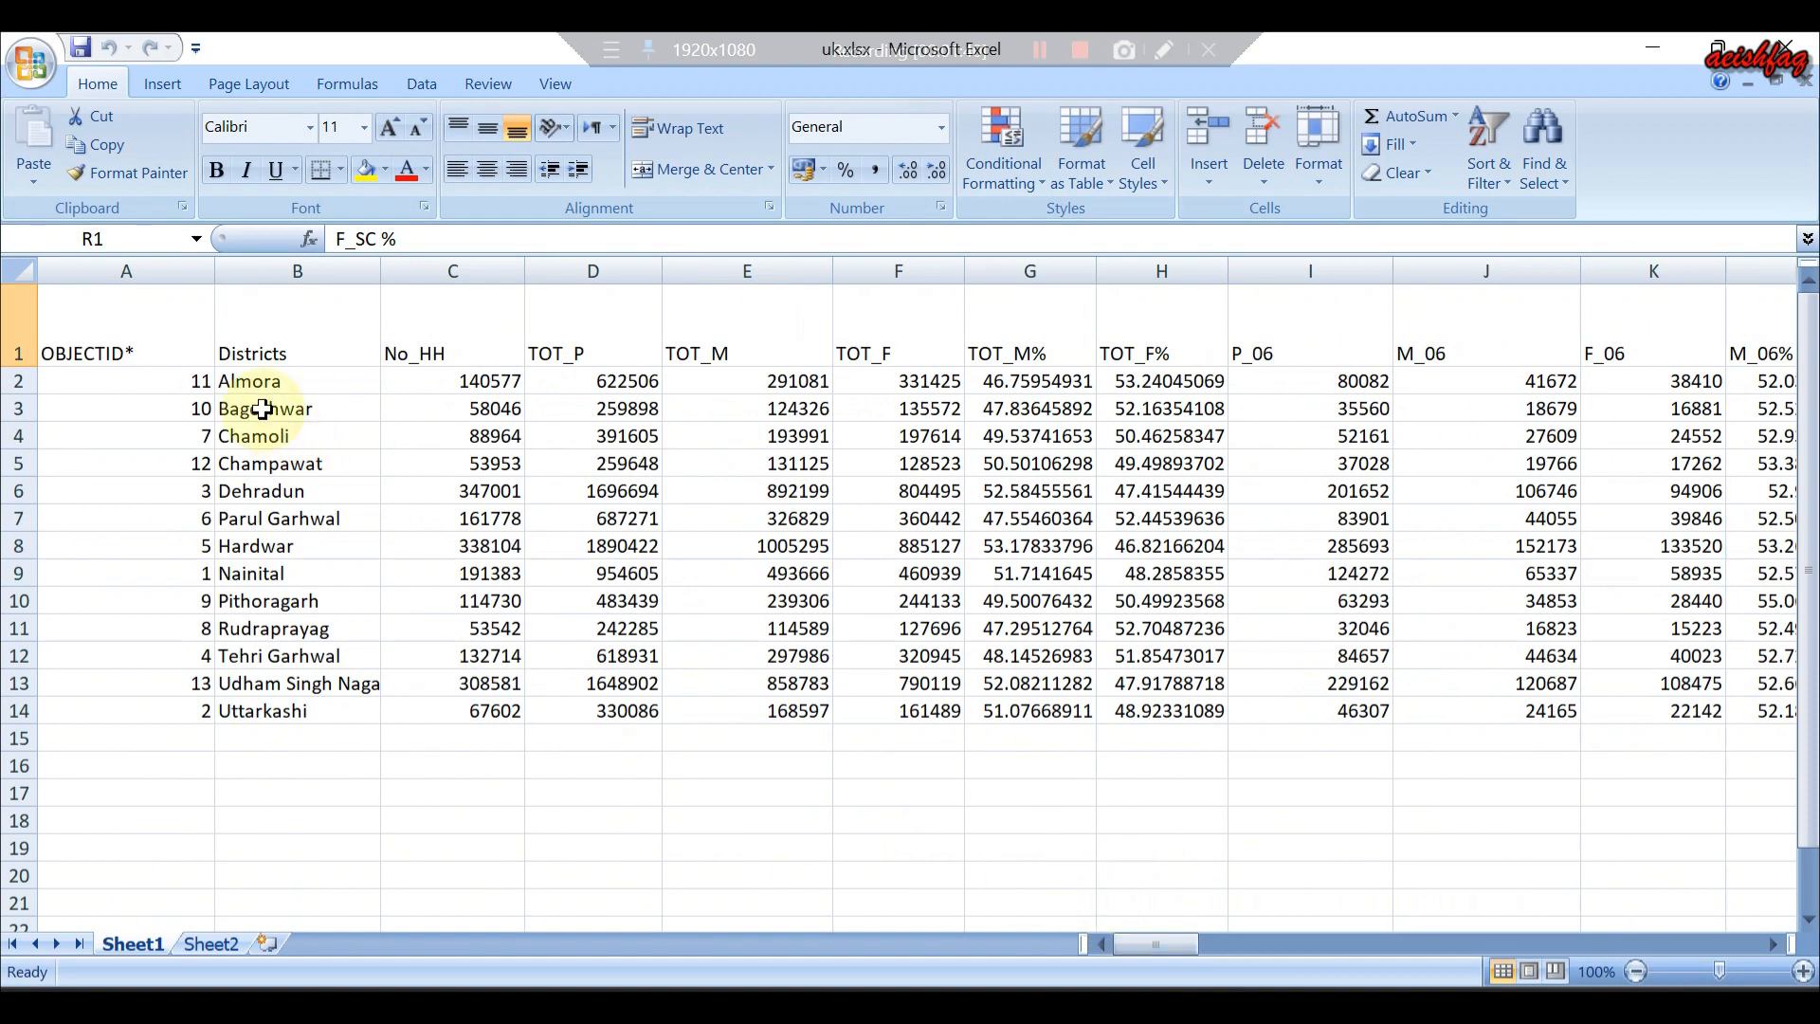
{"action": "left_click", "coordinate": [142, 330]}
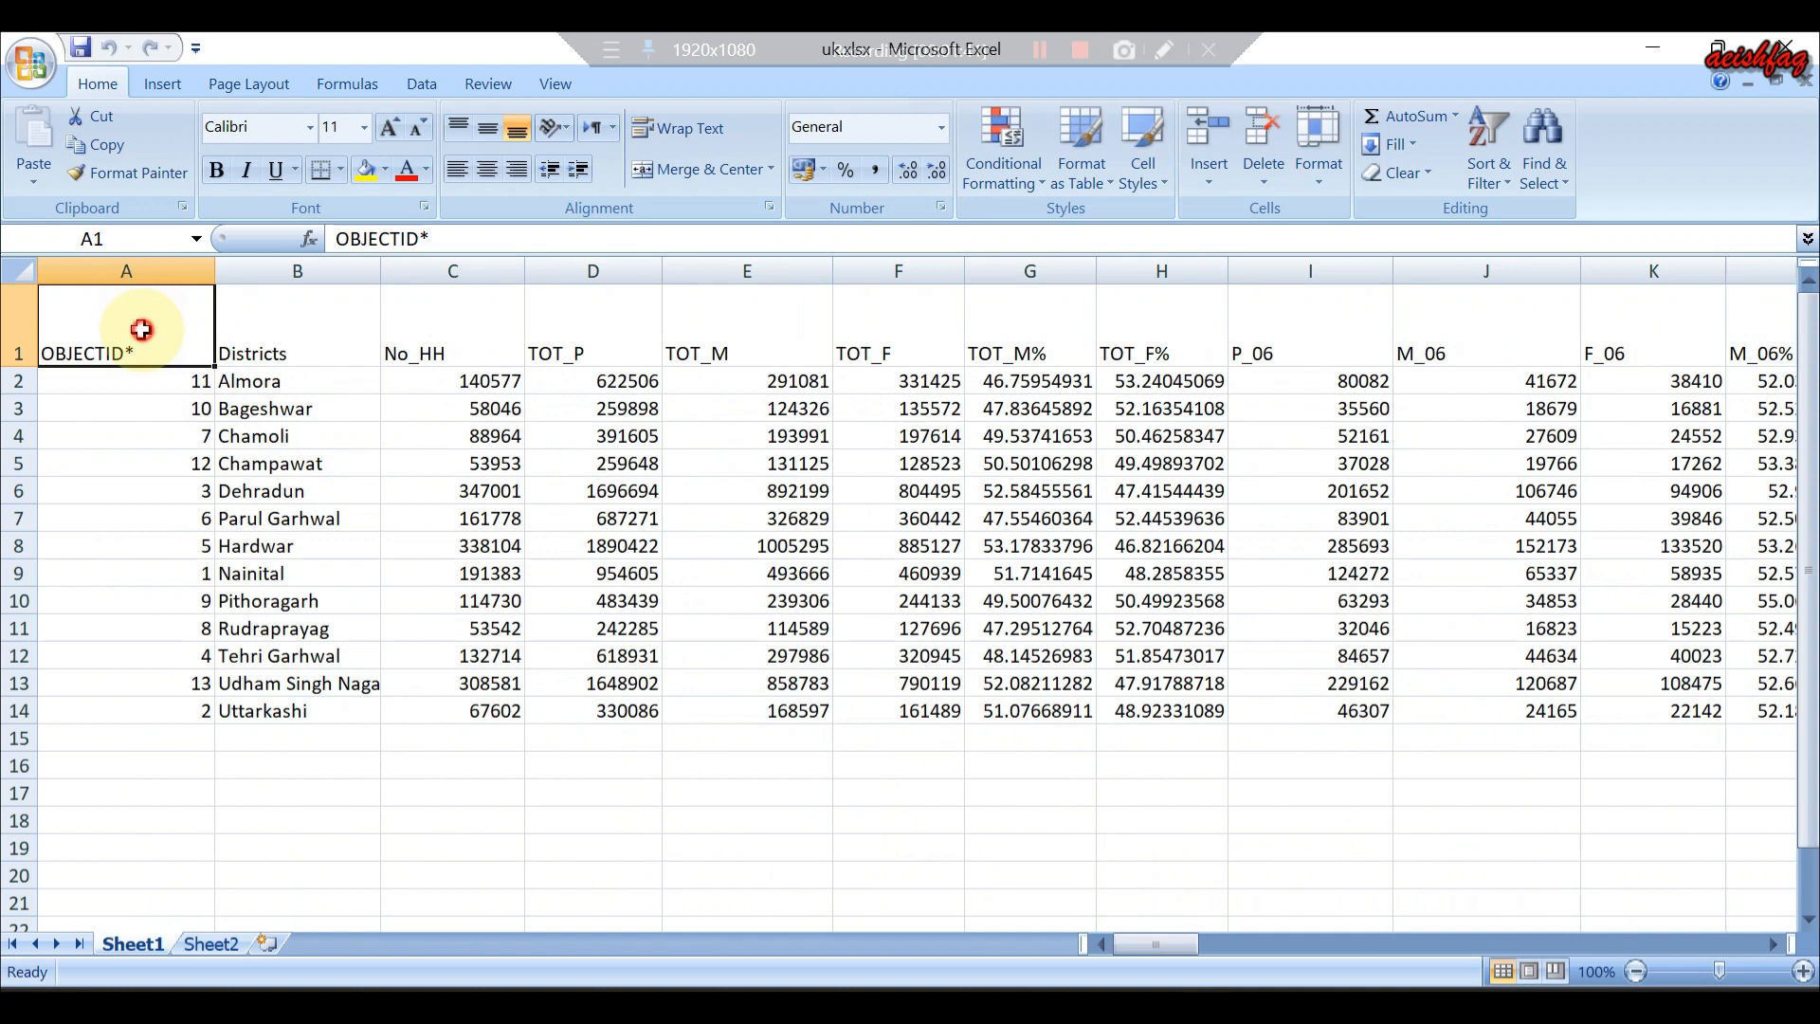
{"action": "left_click", "coordinate": [305, 338]}
{"action": "left_click", "coordinate": [427, 332]}
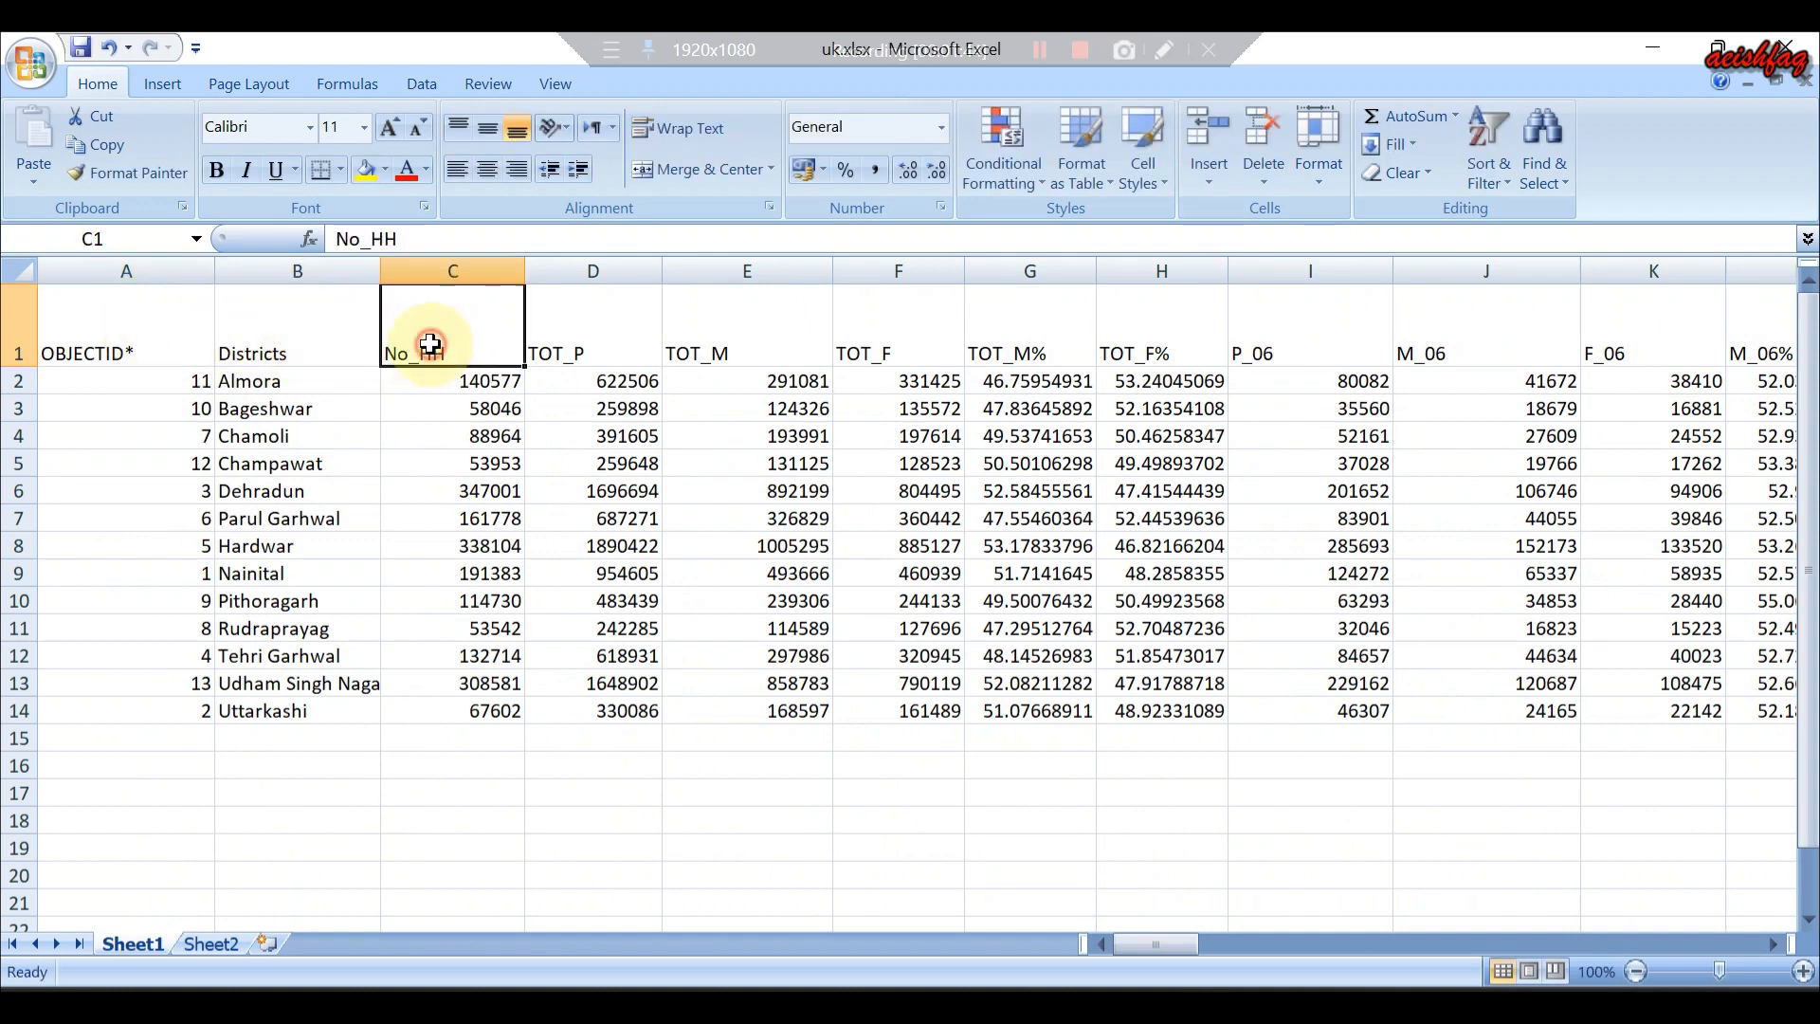
{"action": "left_click", "coordinate": [568, 322]}
{"action": "left_click", "coordinate": [725, 337]}
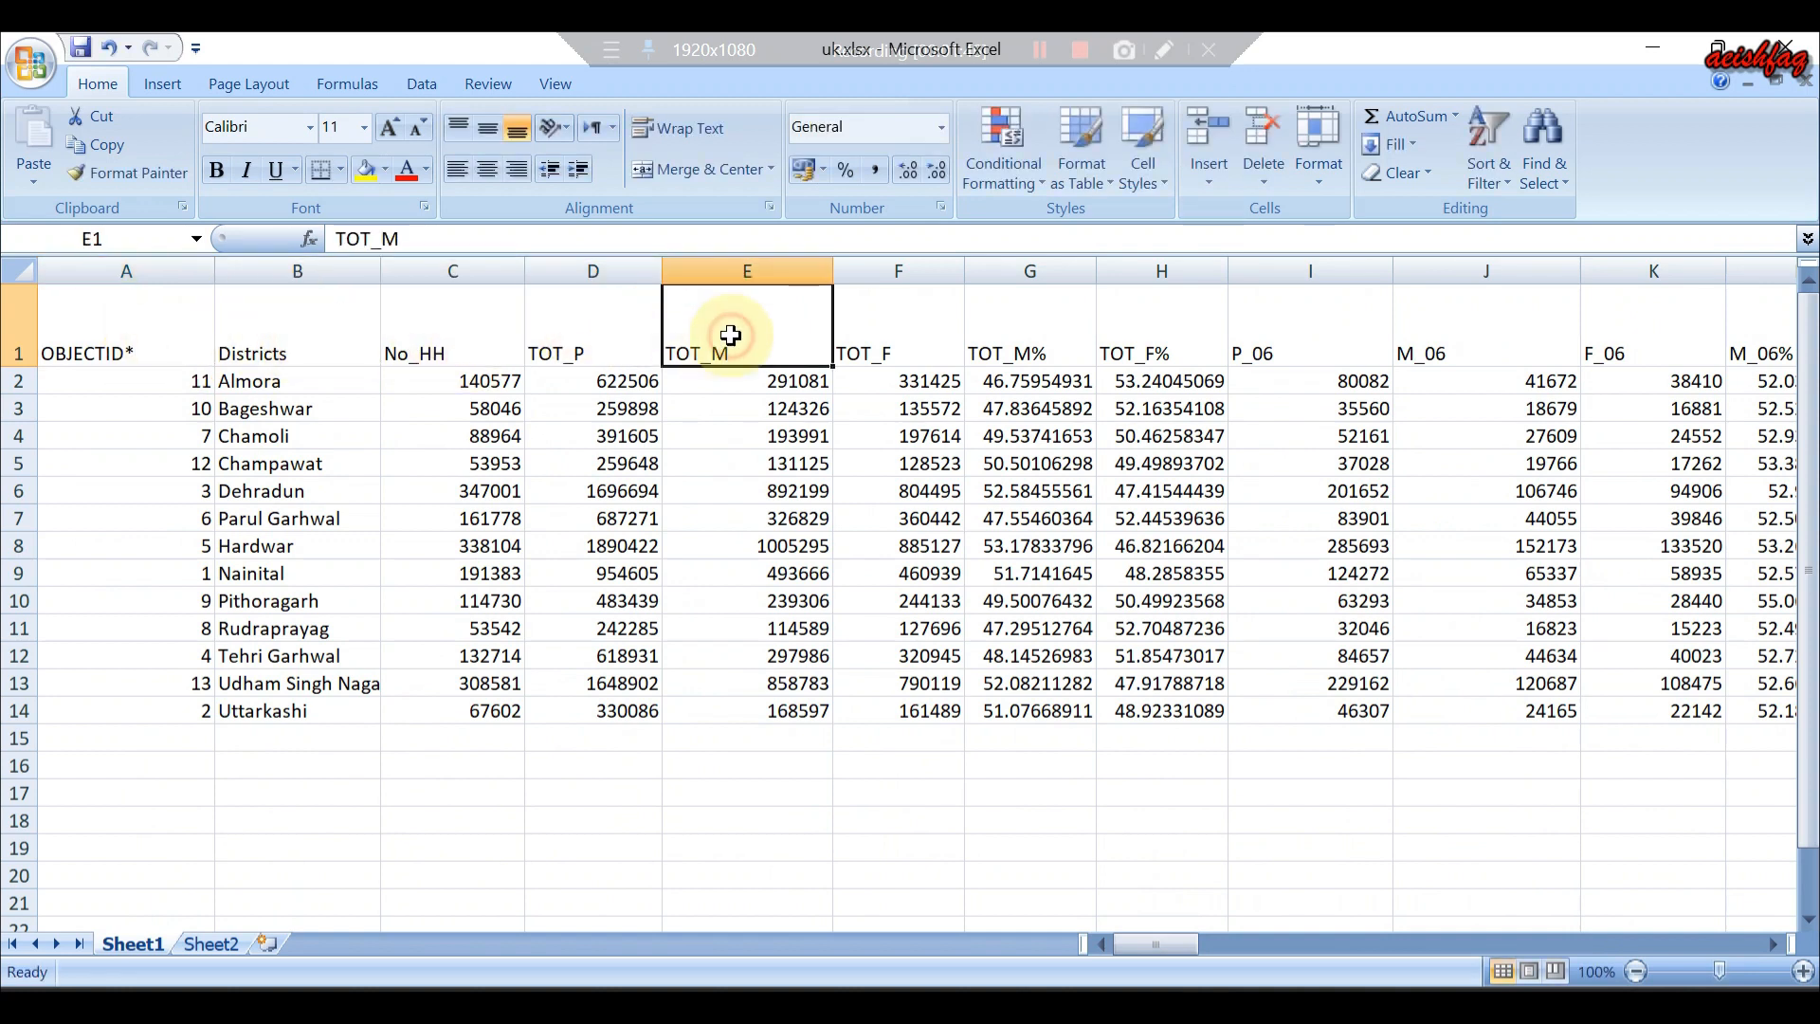
{"action": "left_click", "coordinate": [902, 339]}
{"action": "left_click", "coordinate": [1022, 339]}
{"action": "left_click", "coordinate": [1152, 345]}
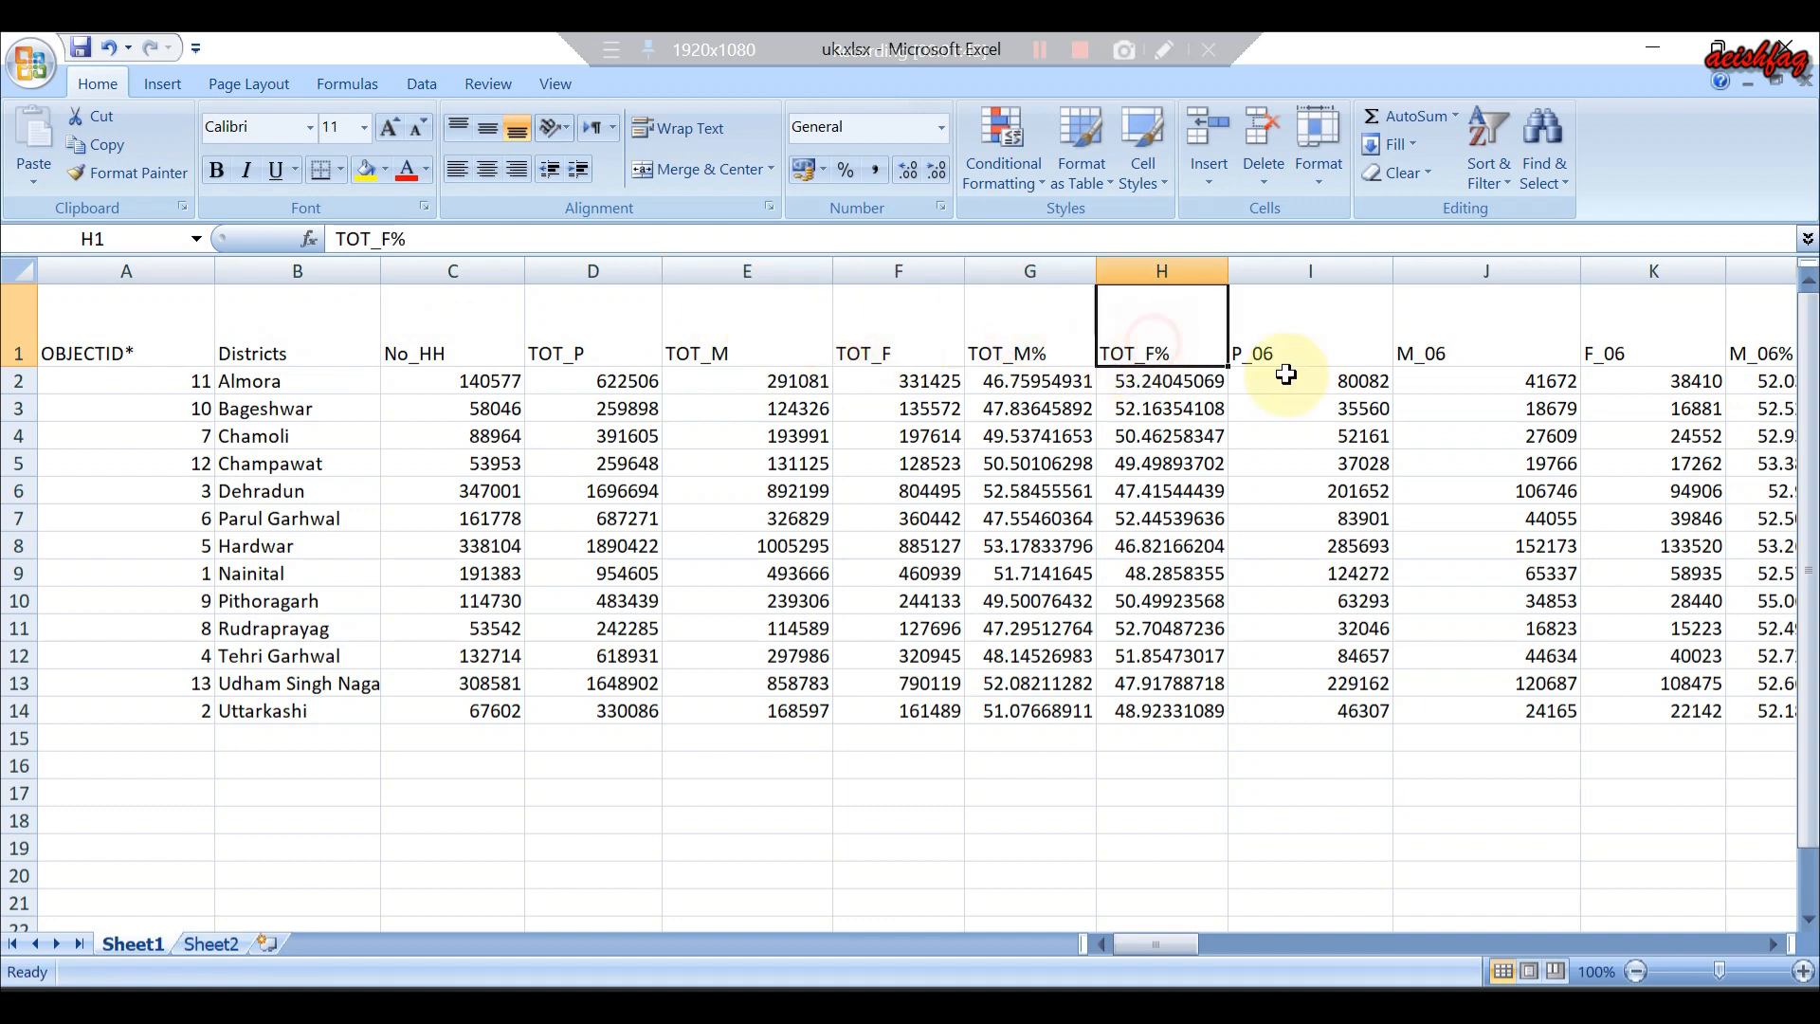
{"action": "left_click_drag", "start_coordinate": [1189, 951], "coordinate": [1148, 910]}
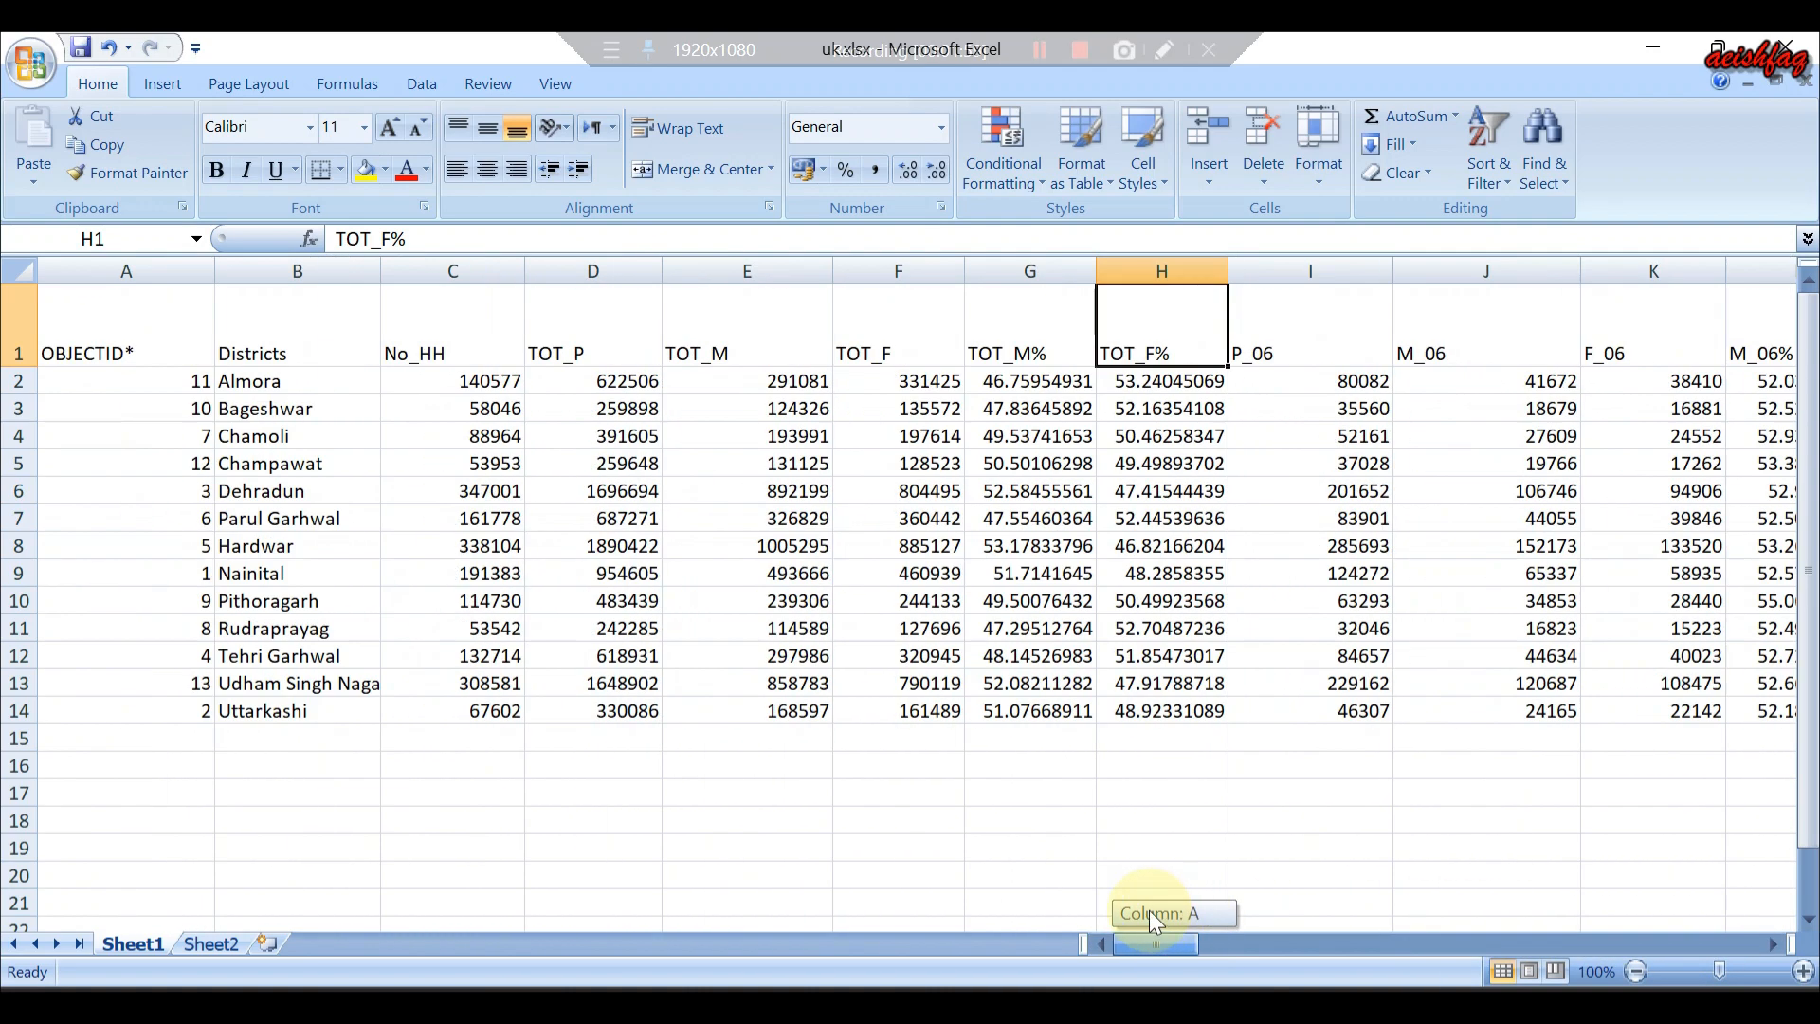
Check the OBJECTID* header in cell A1 of Sheet1, close the workbook uk.xlsx and return to ArcMap.
{"action": "left_click", "coordinate": [153, 337]}
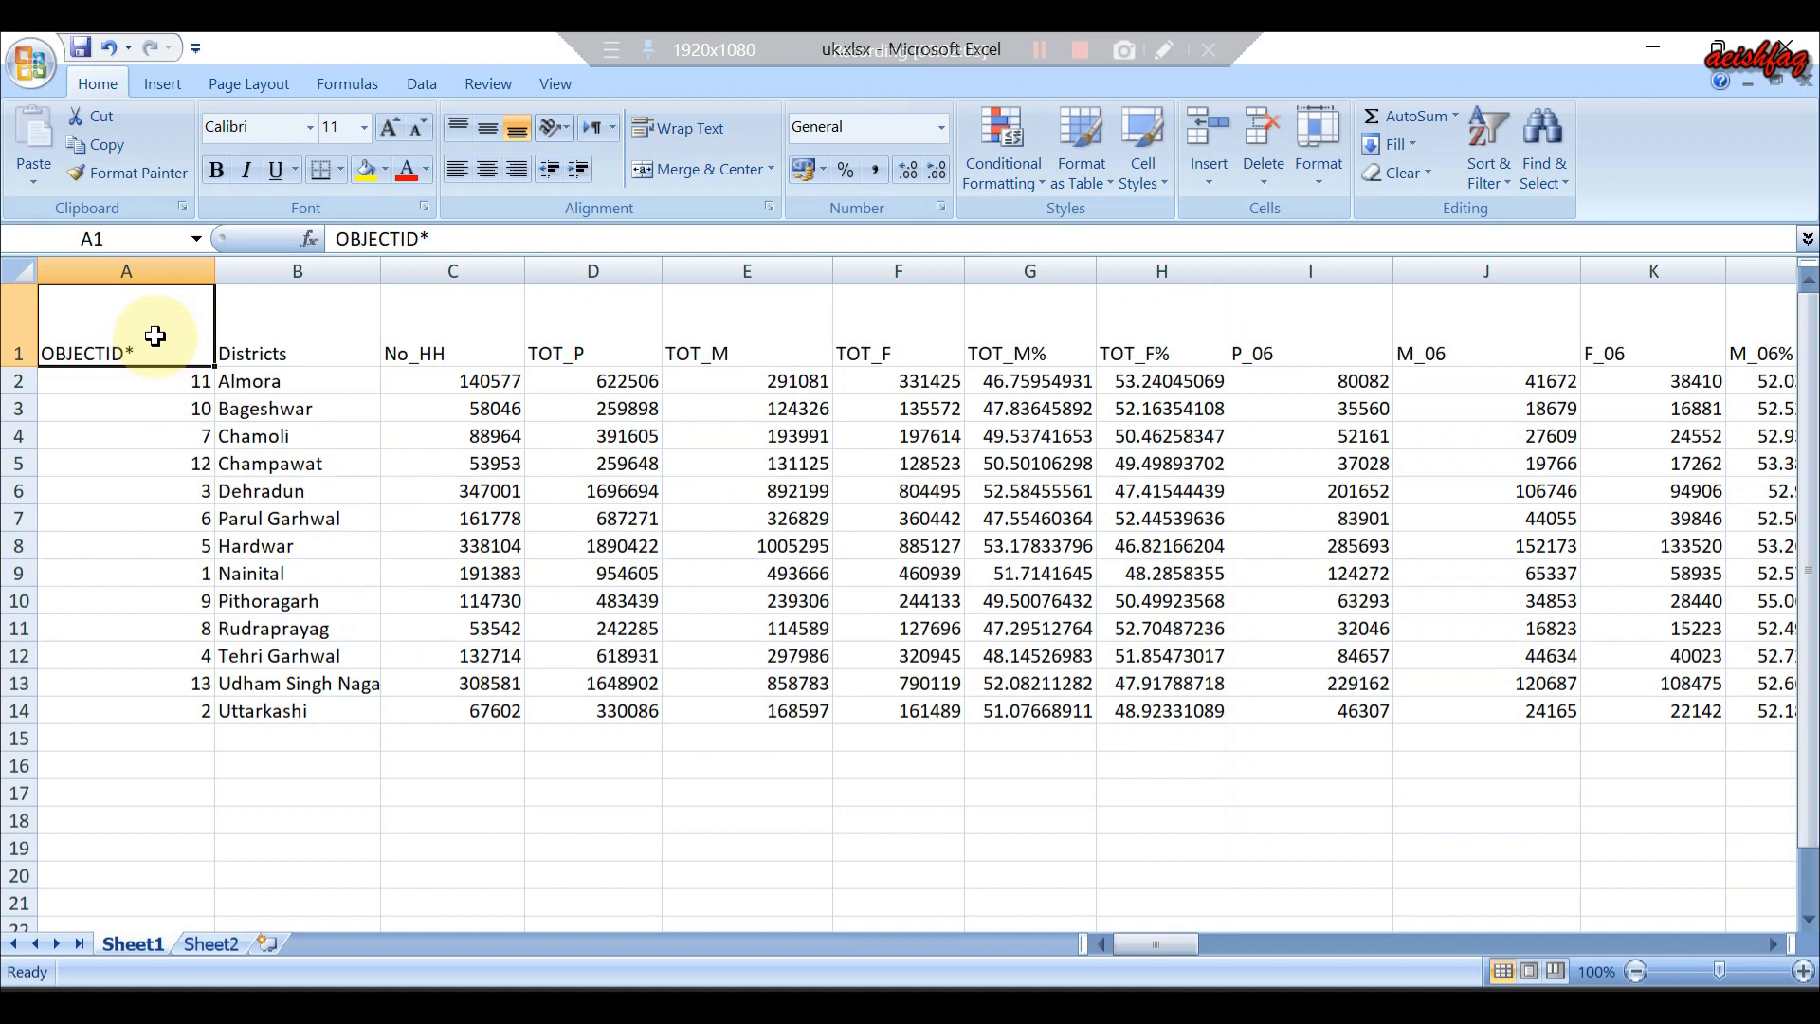
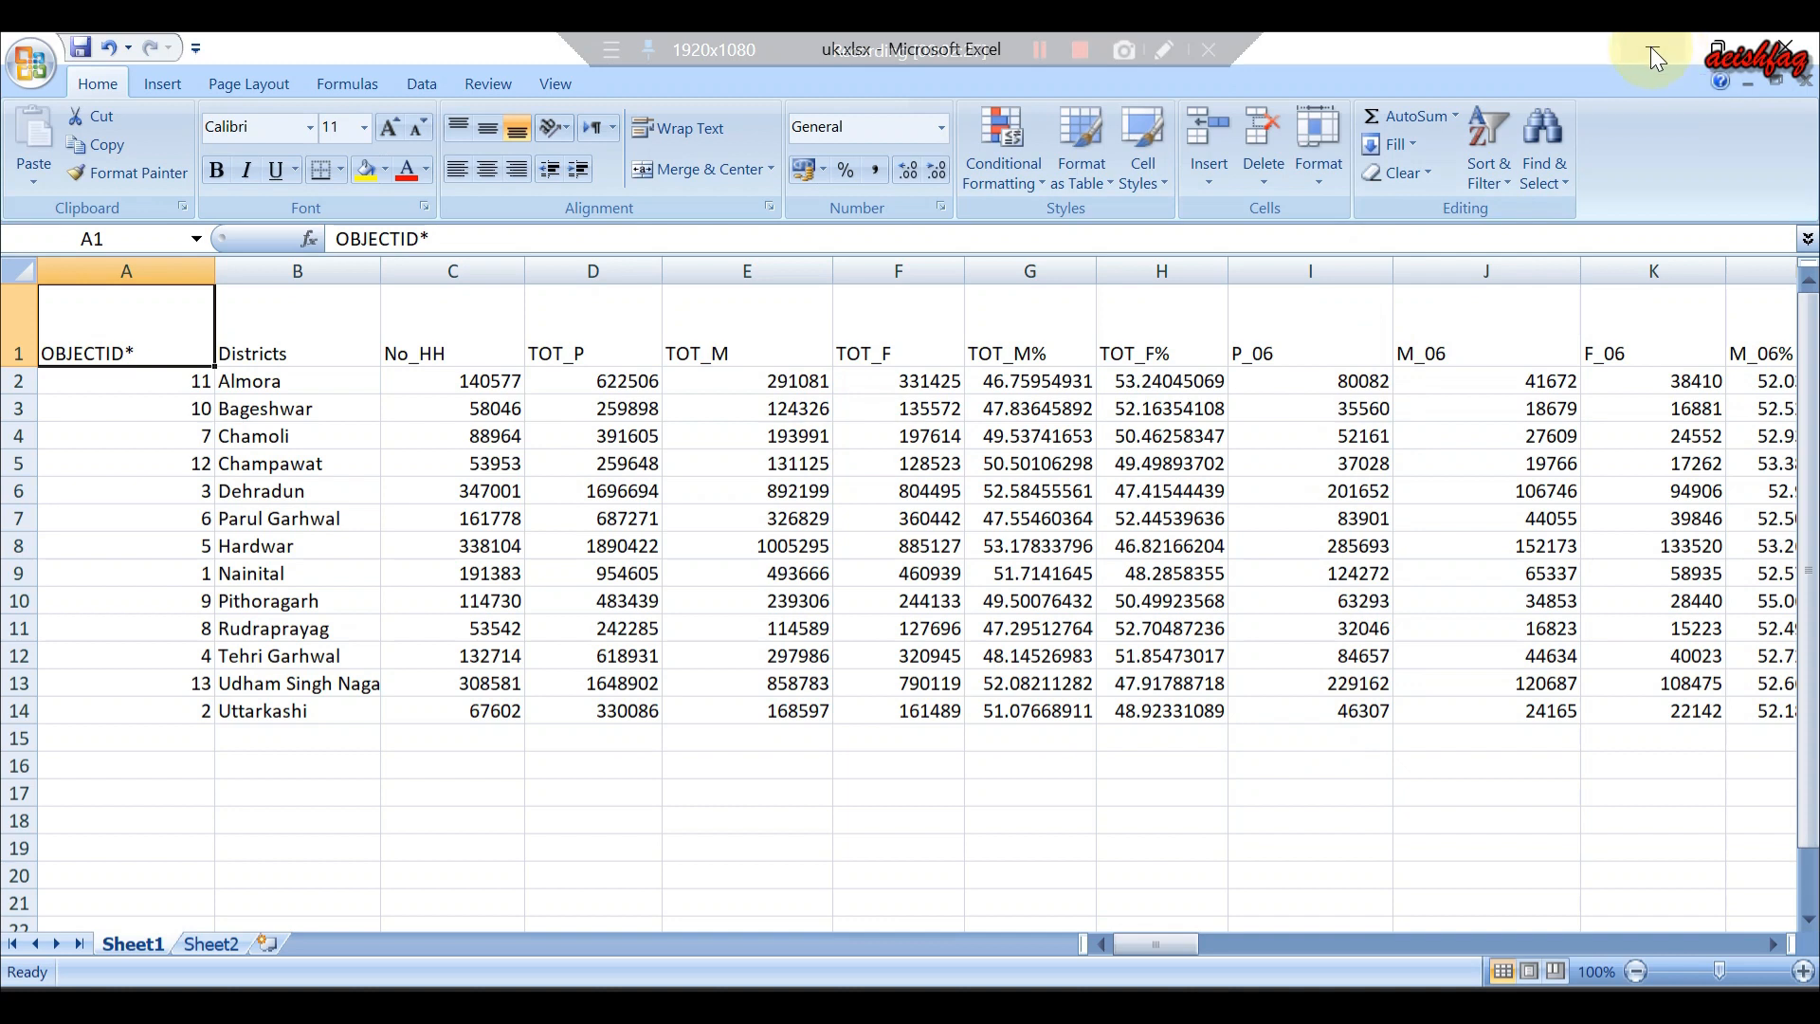
{"action": "double_click", "coordinate": [169, 344]}
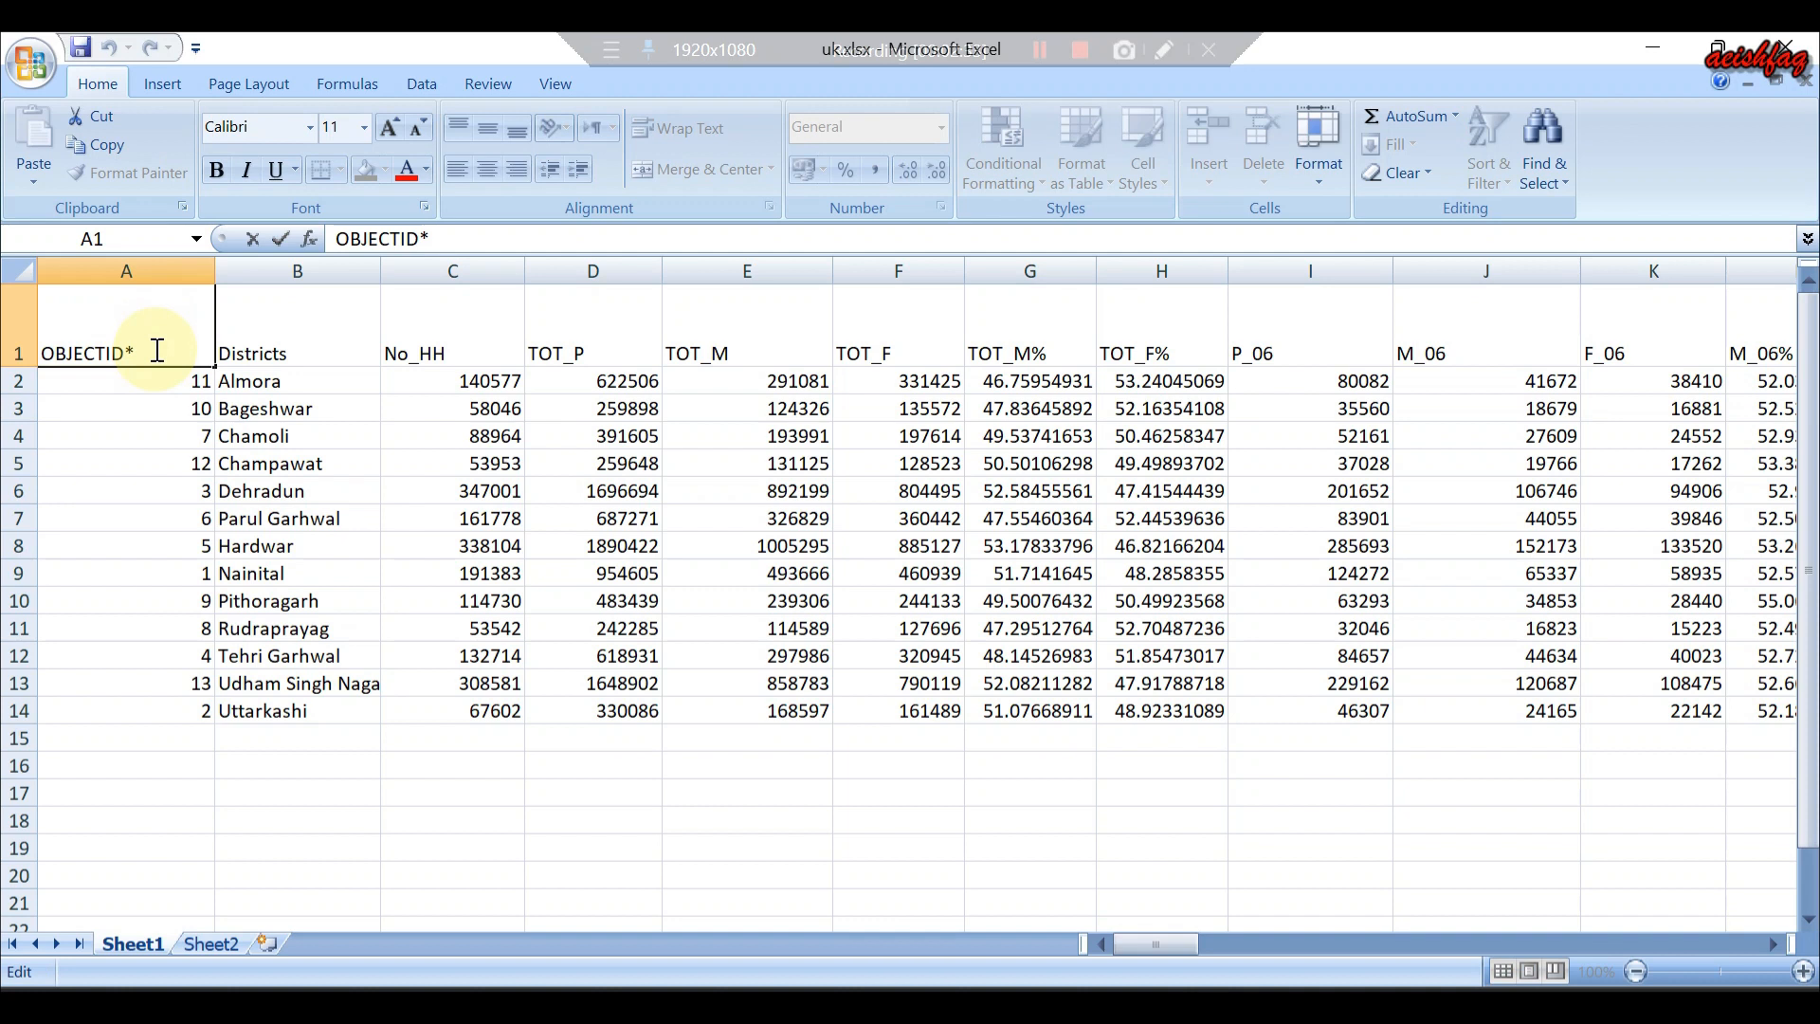
{"action": "left_click", "coordinate": [1806, 60]}
{"action": "left_click", "coordinate": [914, 594]}
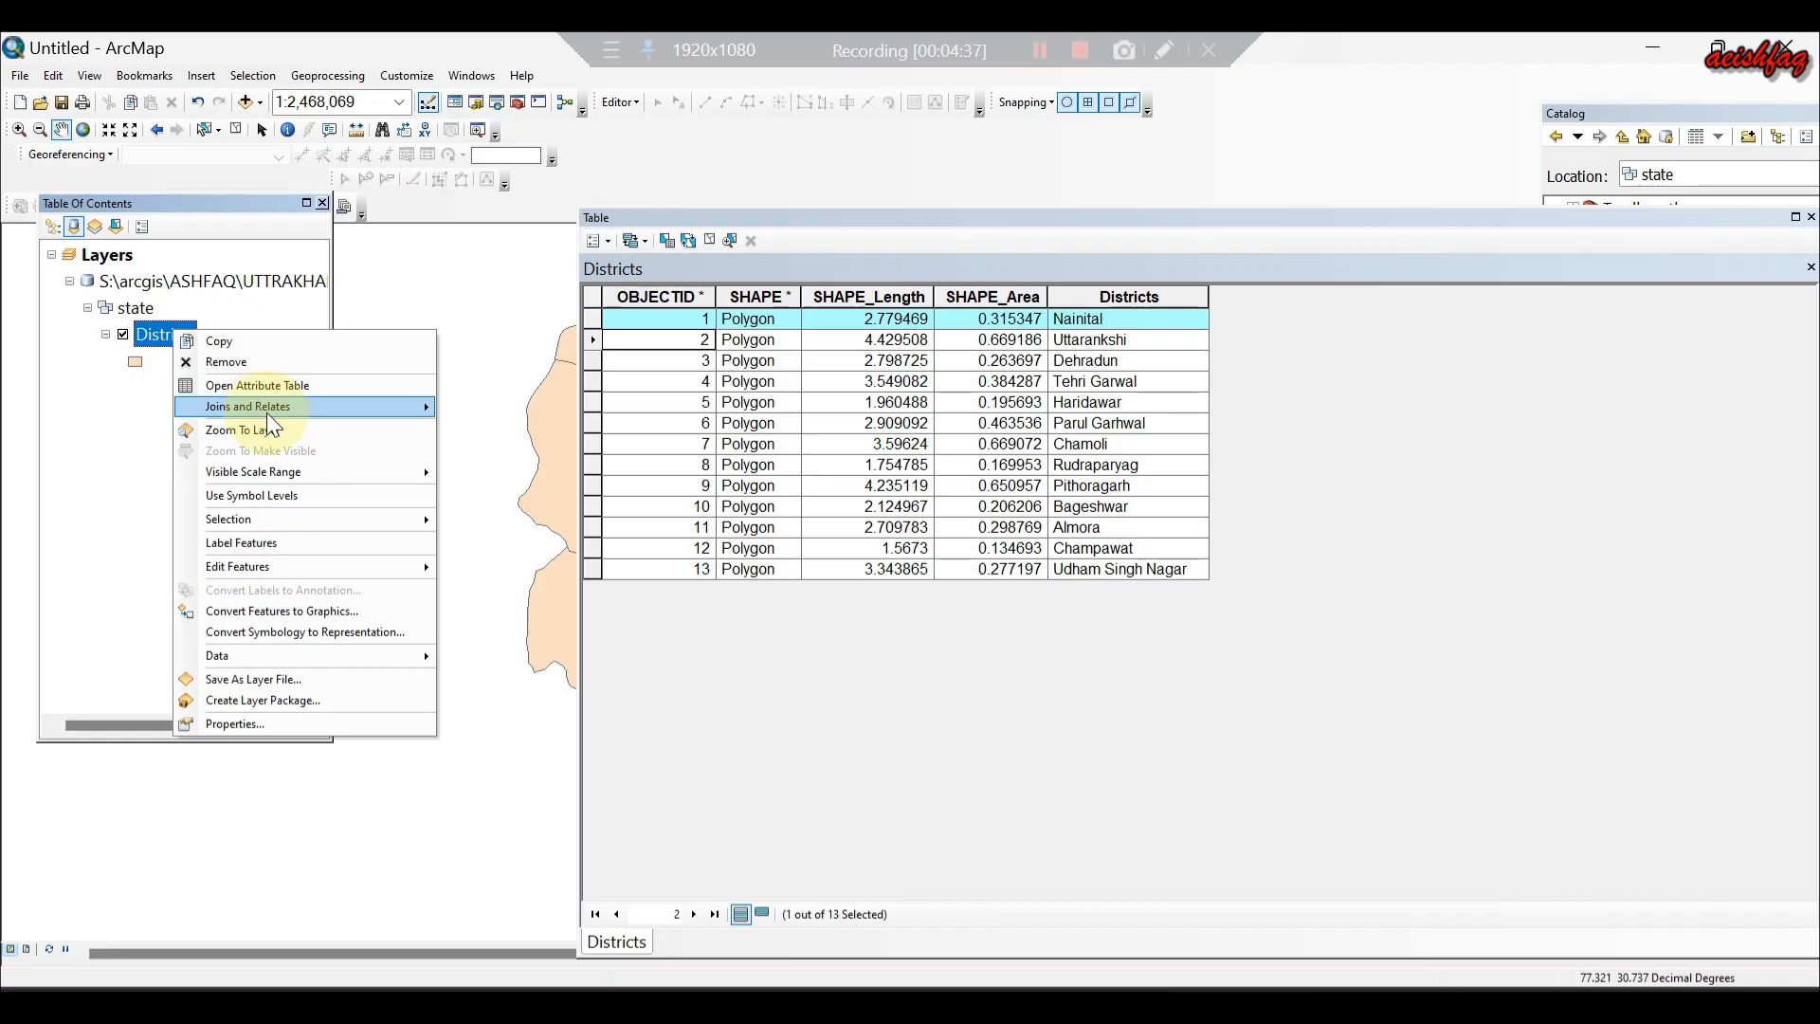
Start an attribute join from a table on the Districts layer and base it on the layer's OBJECTID field.
{"action": "mouse_move", "coordinate": [261, 409]}
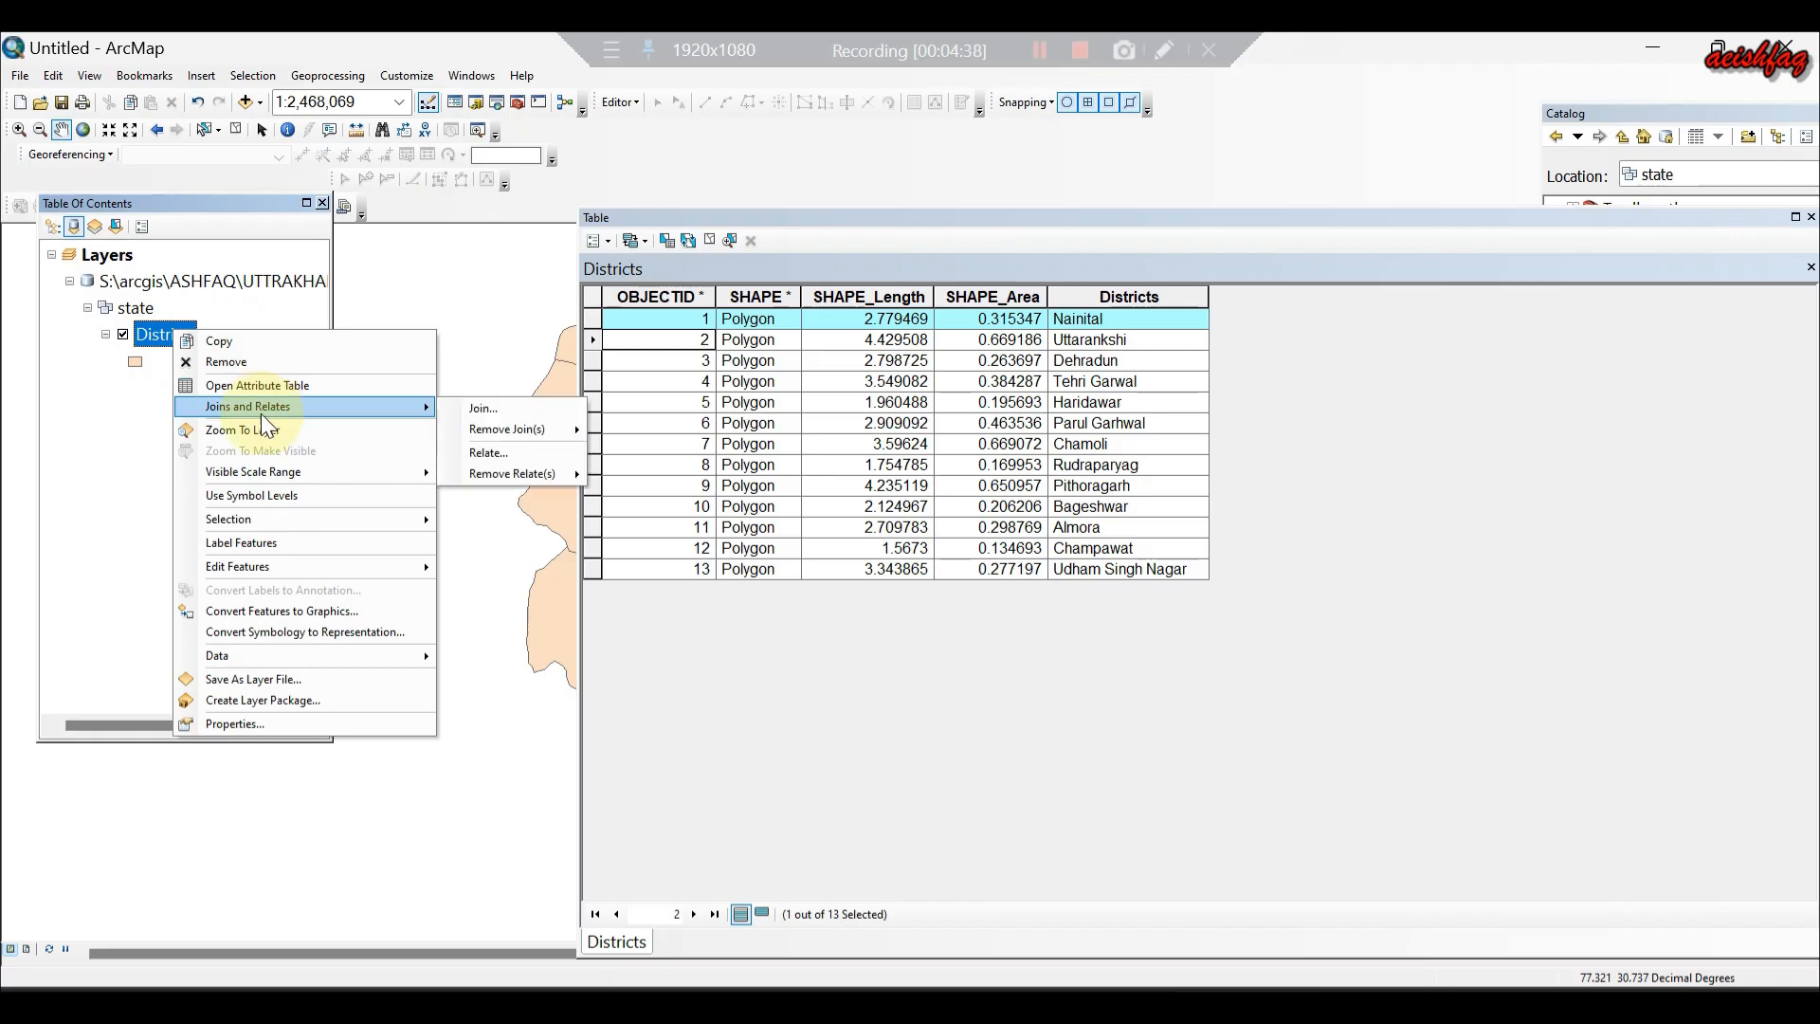
{"action": "left_click", "coordinate": [495, 414]}
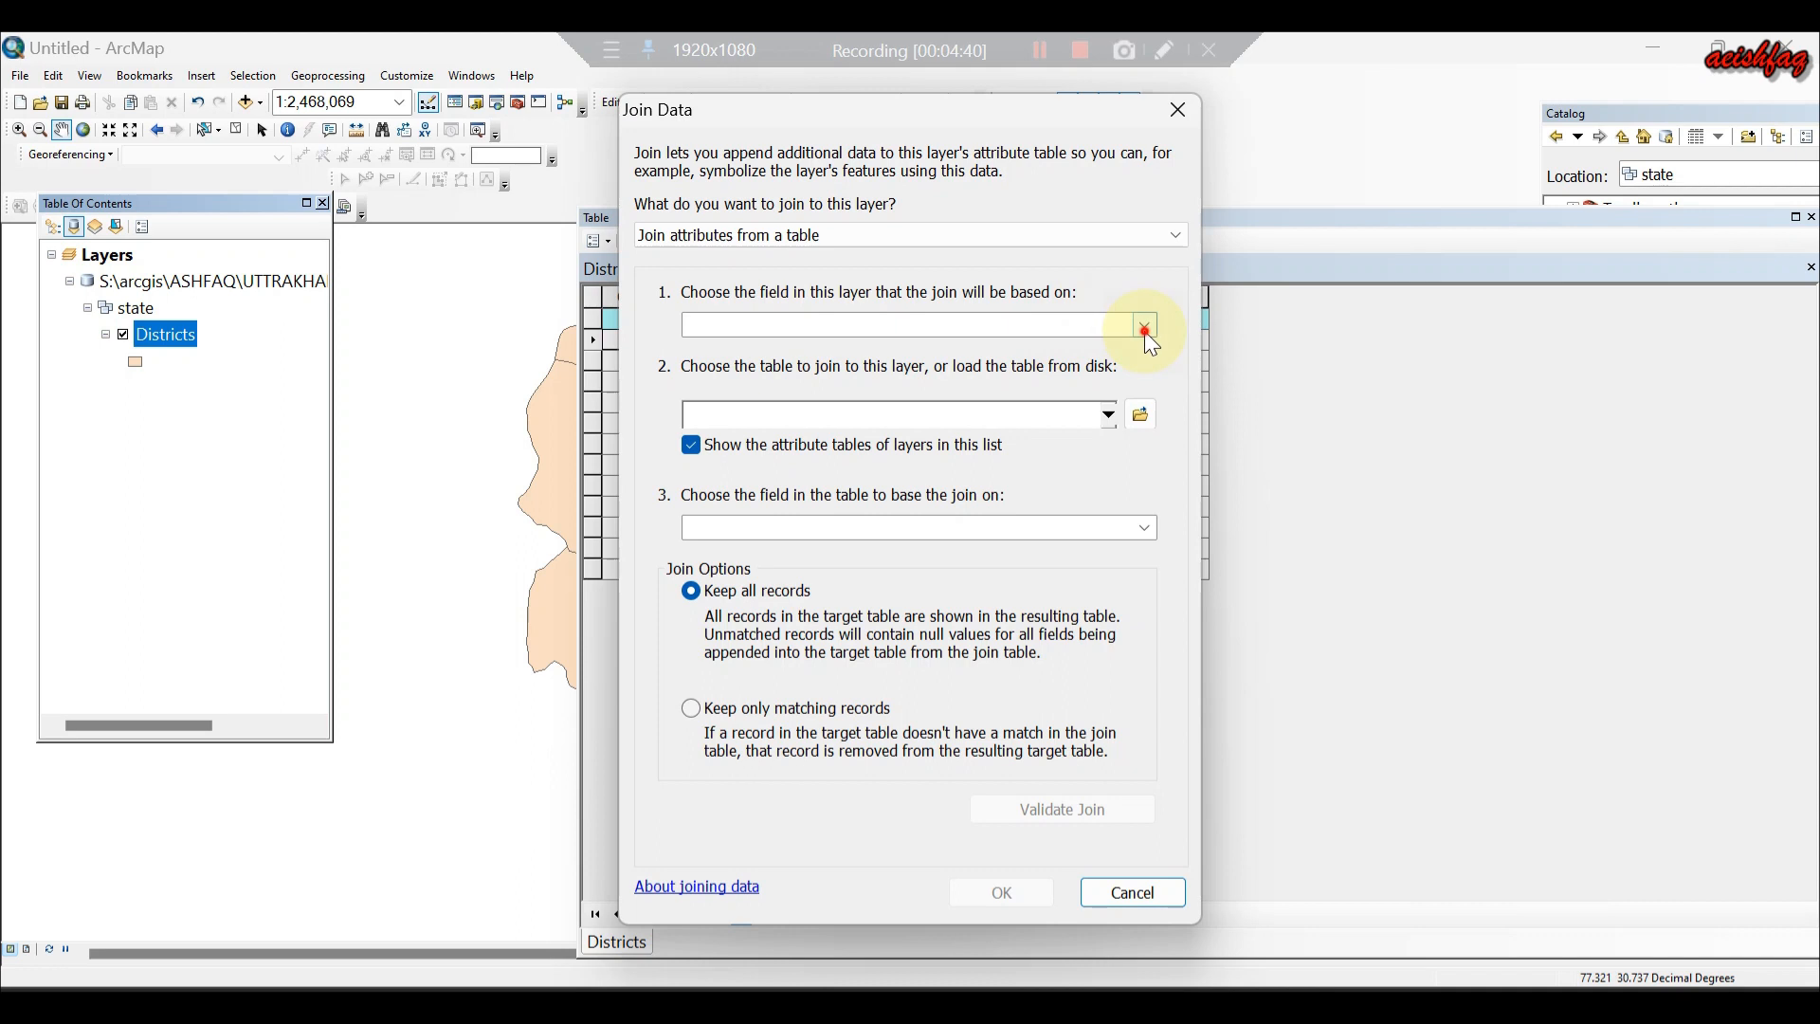
{"action": "left_click", "coordinate": [1145, 327]}
{"action": "left_click", "coordinate": [997, 342]}
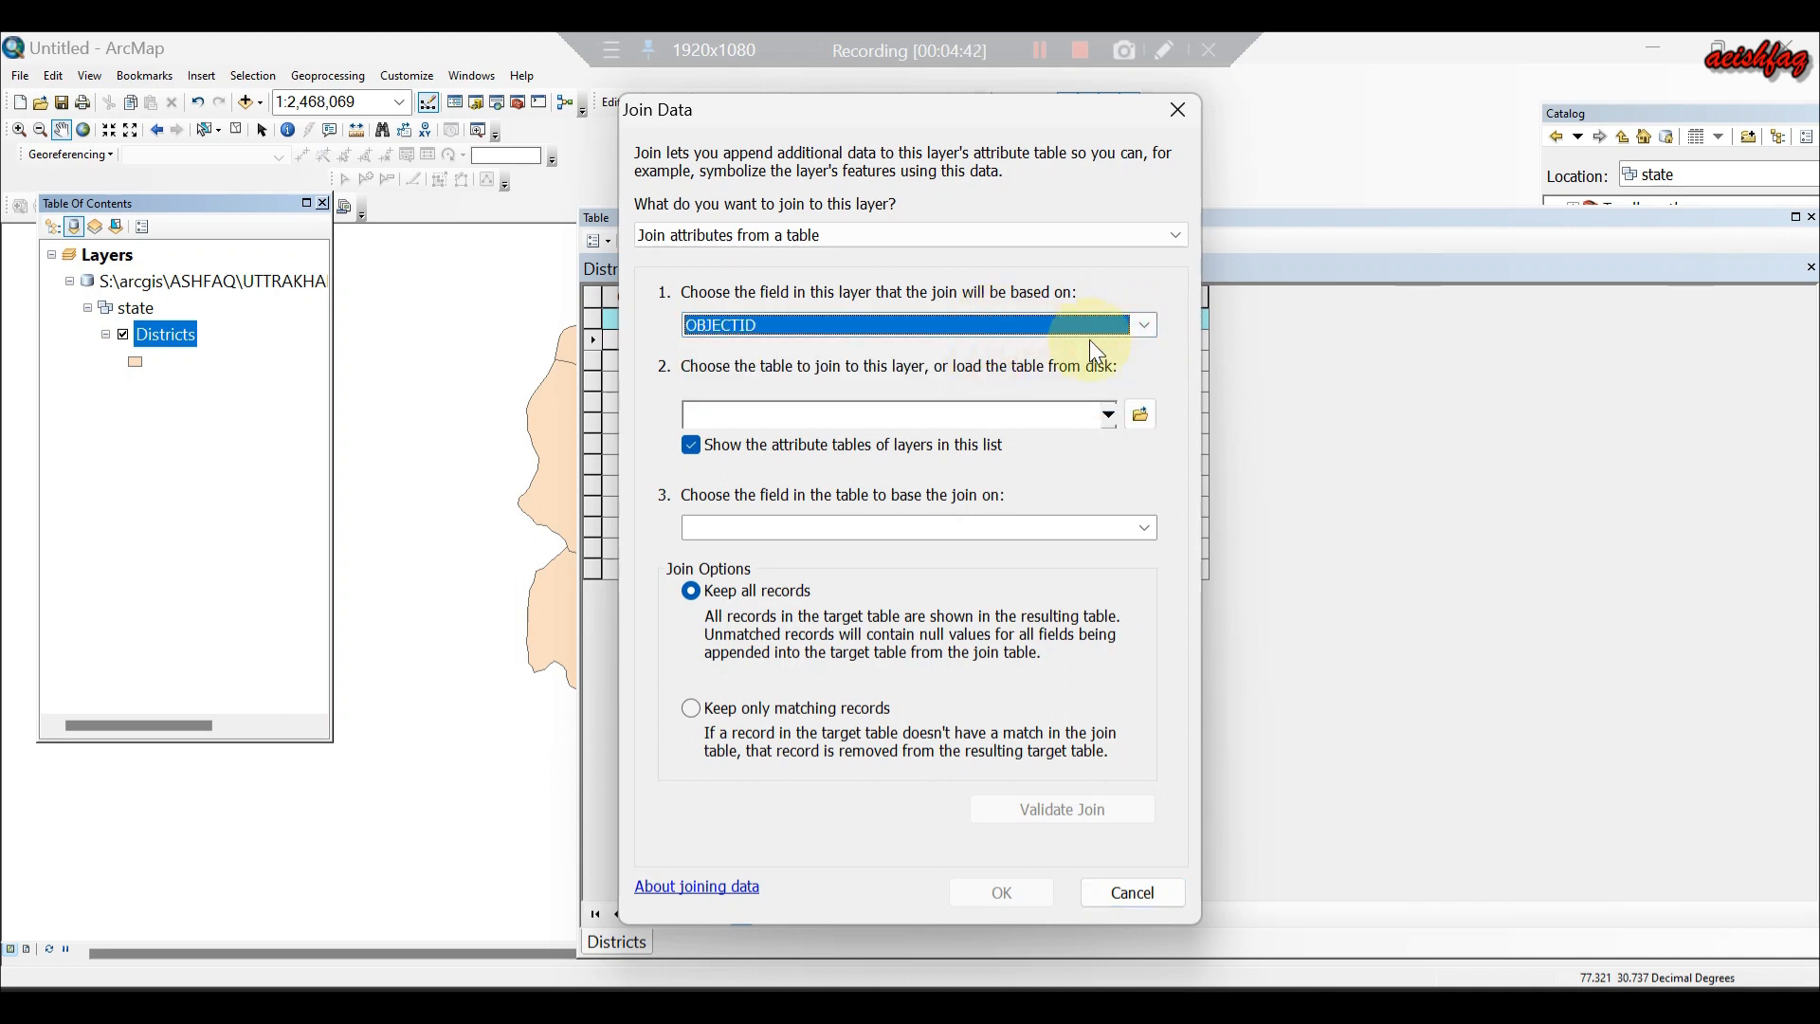
Browse for the table to join, going up from uk.xlsx through georefmaps2023 to the S:\ASHFAQ folder.
{"action": "left_click", "coordinate": [1150, 423]}
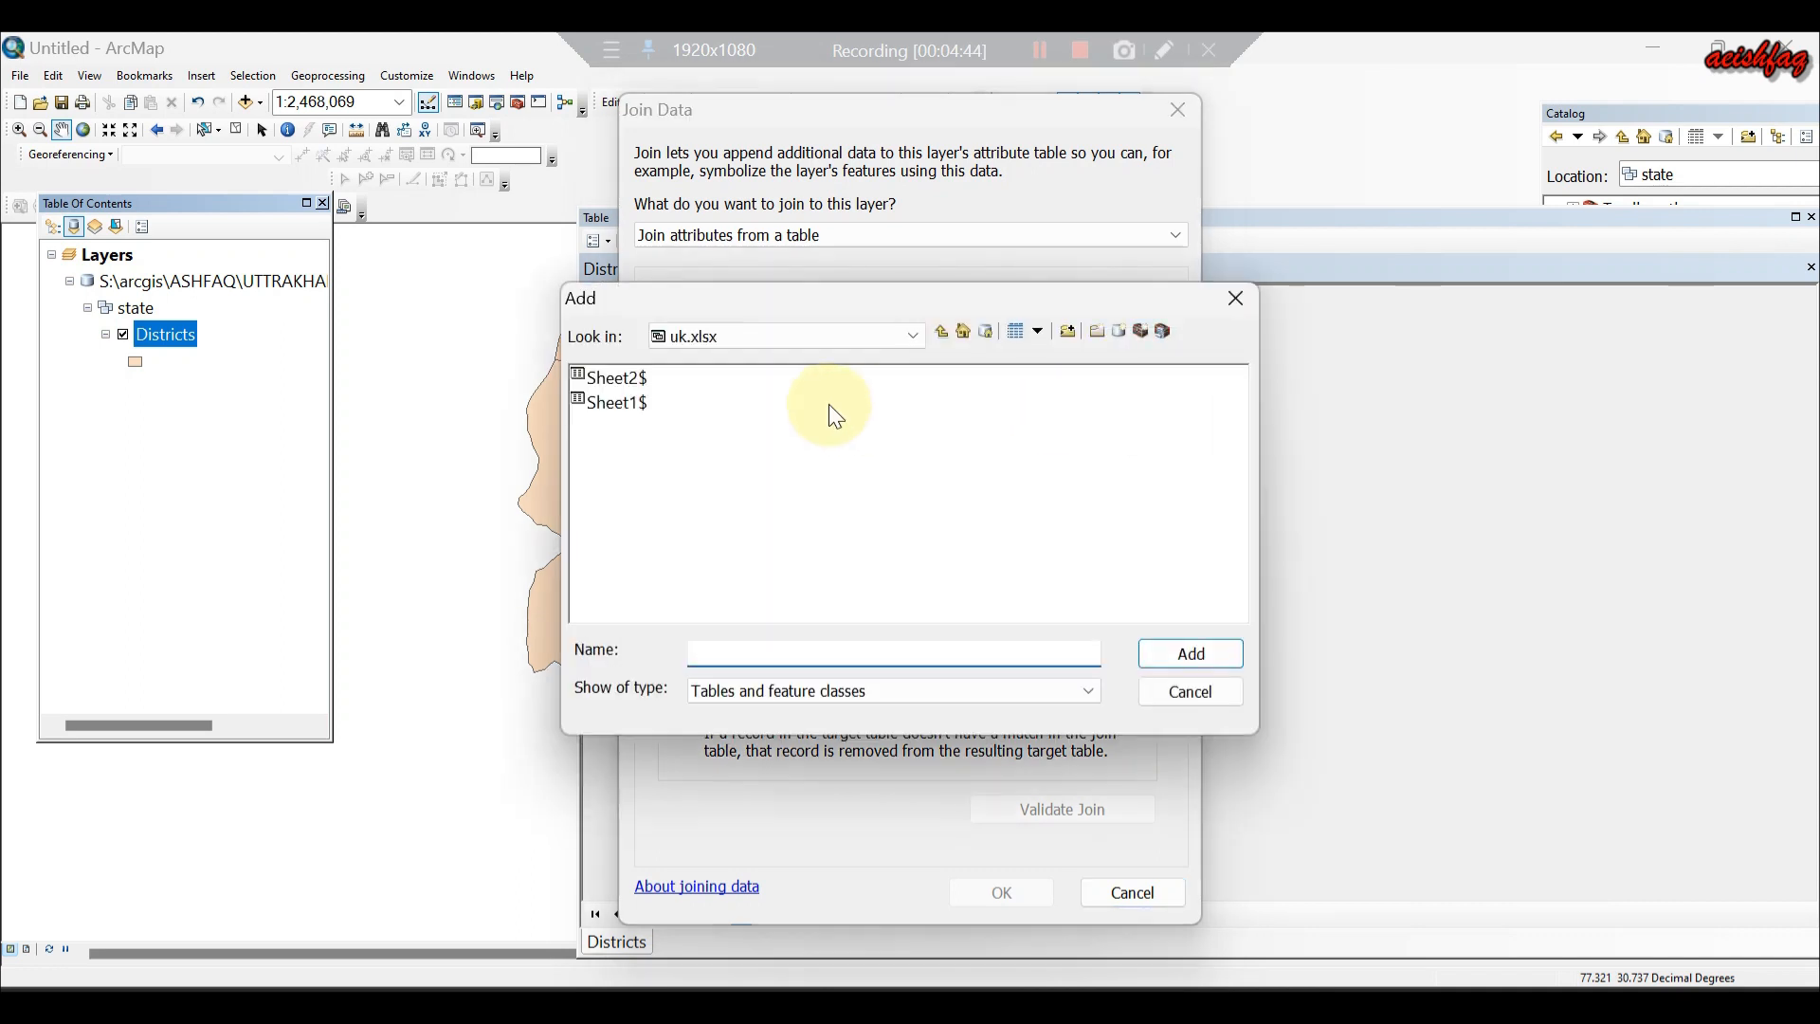
{"action": "left_click", "coordinate": [938, 333]}
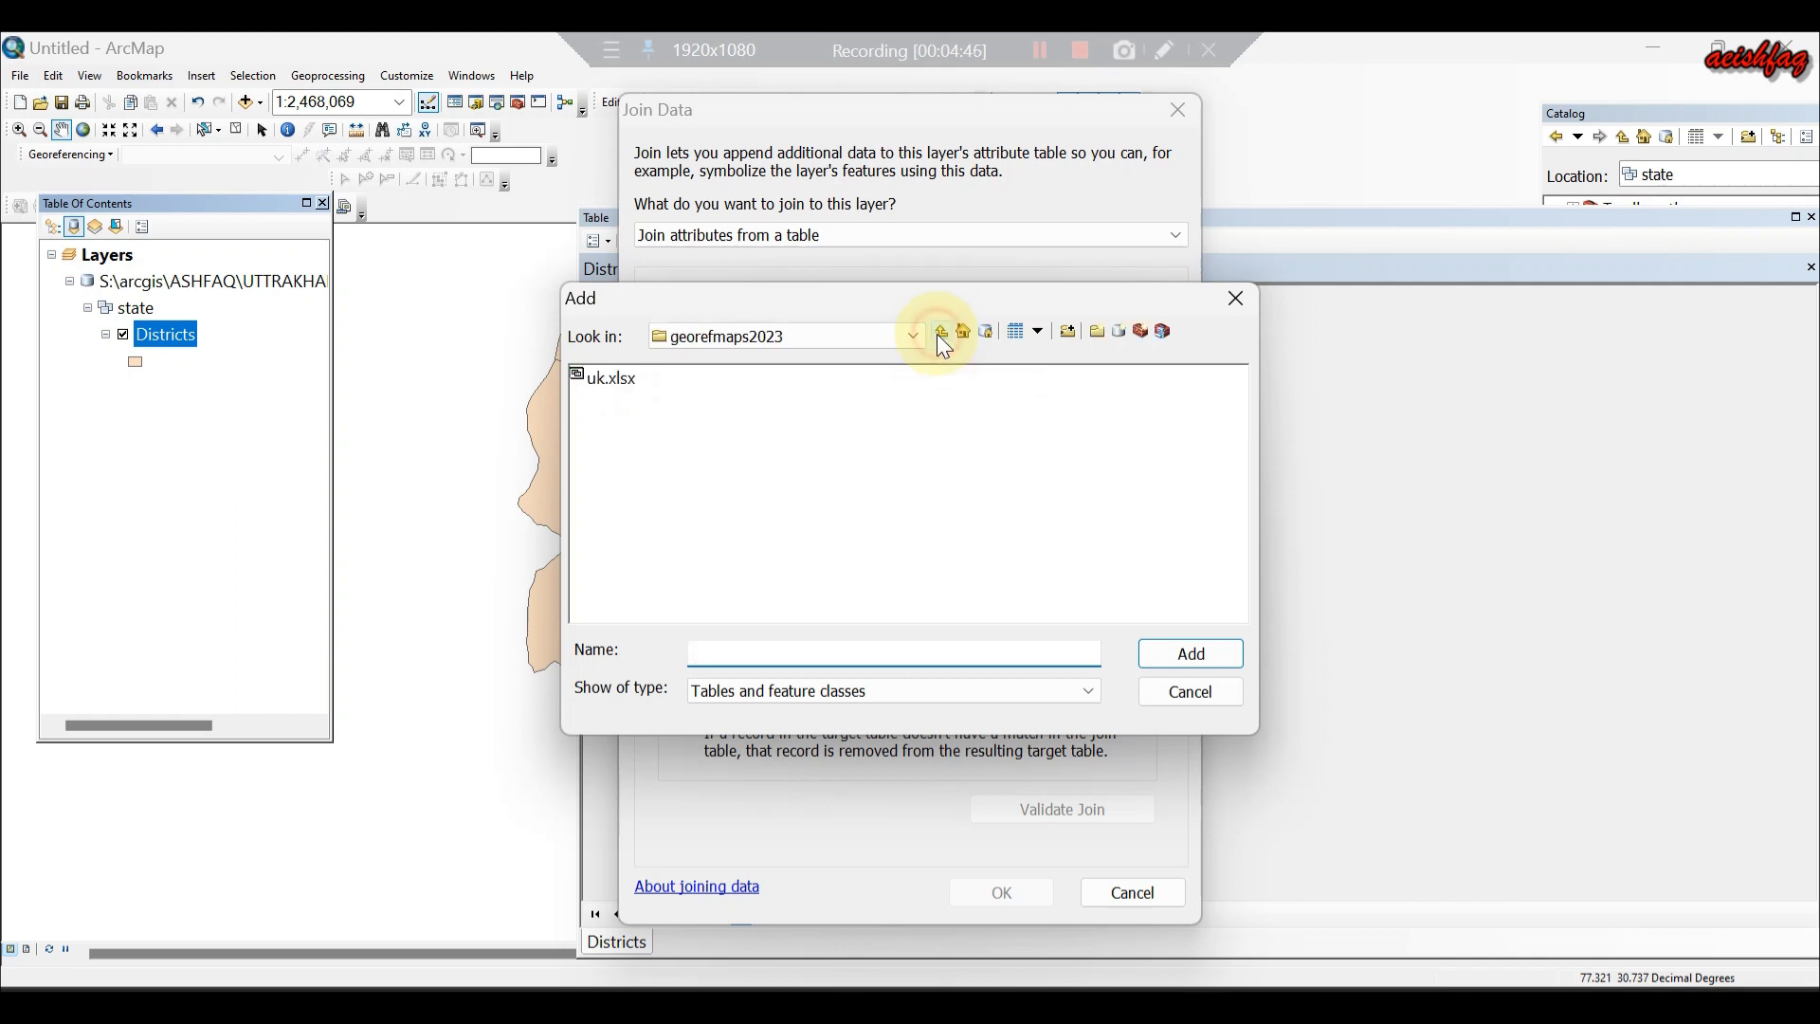
{"action": "left_click", "coordinate": [938, 333]}
{"action": "left_click", "coordinate": [936, 335]}
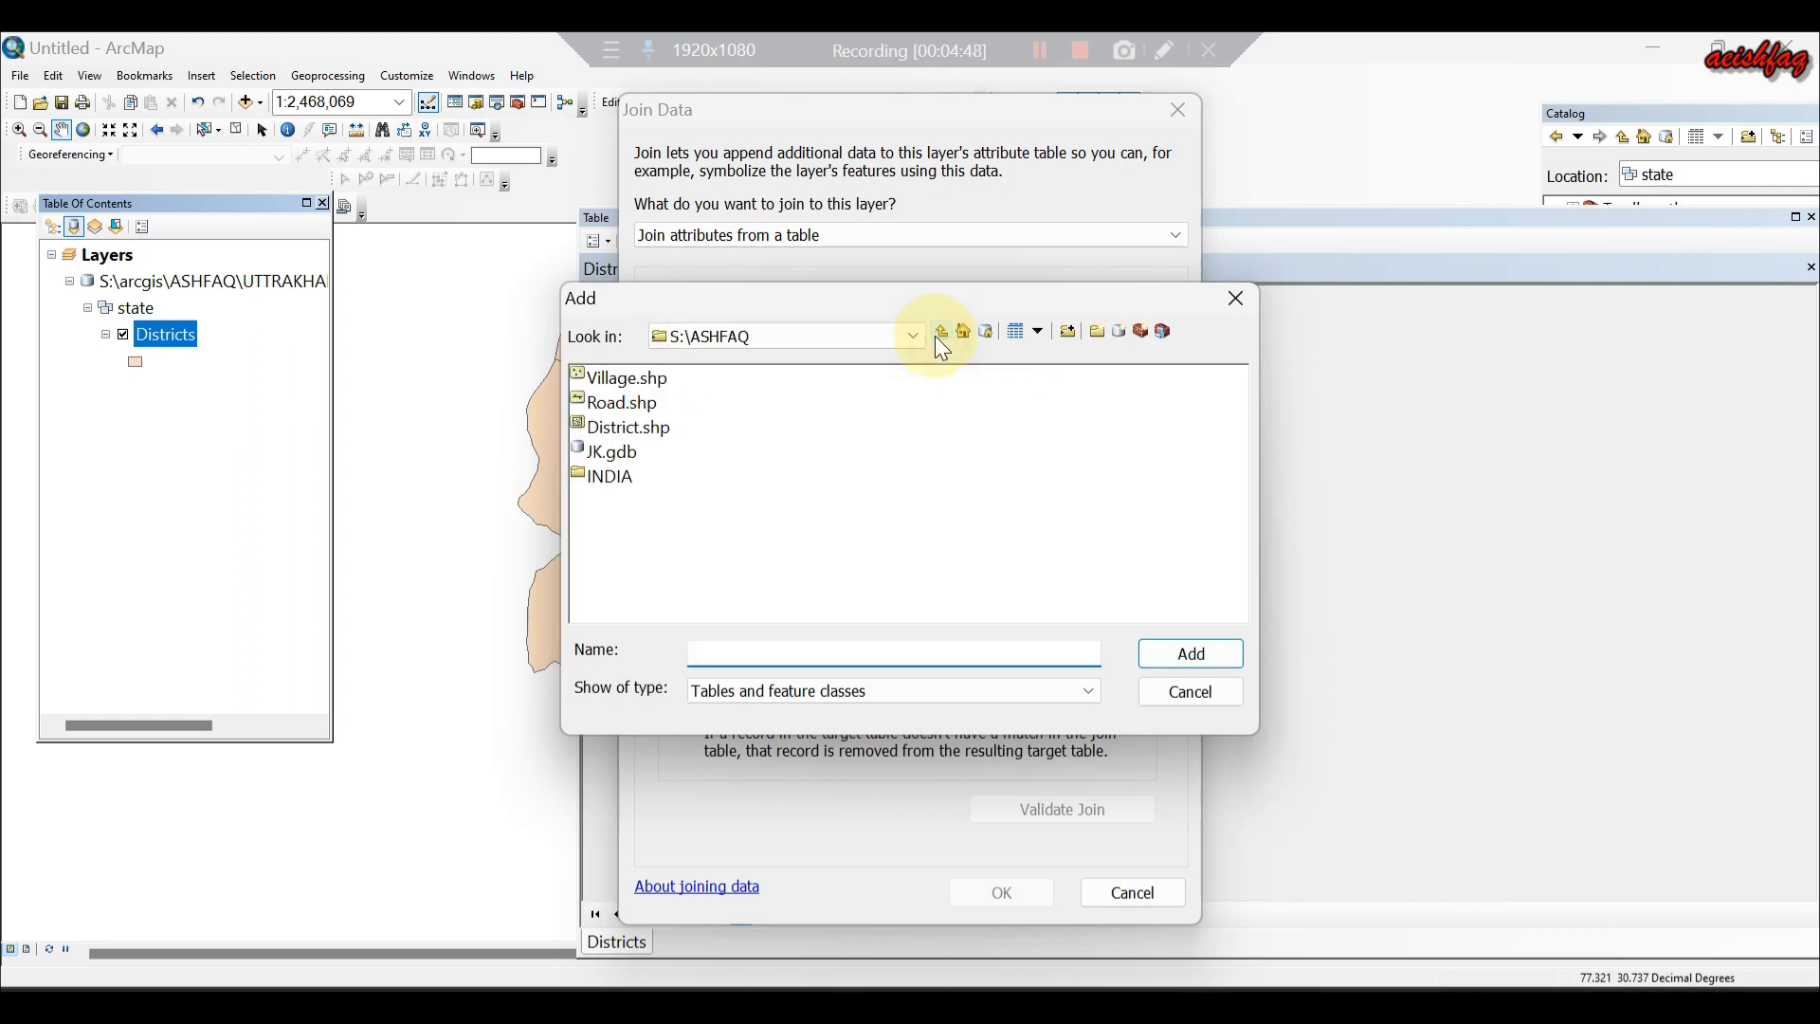
Join Sheet1$ from uk.xlsx in S:\arcgis\ASHFAQ\UTTRAKHAND to the Districts layer on OBJECTID, keeping all records, and check the joined columns.
{"action": "left_click", "coordinate": [936, 336]}
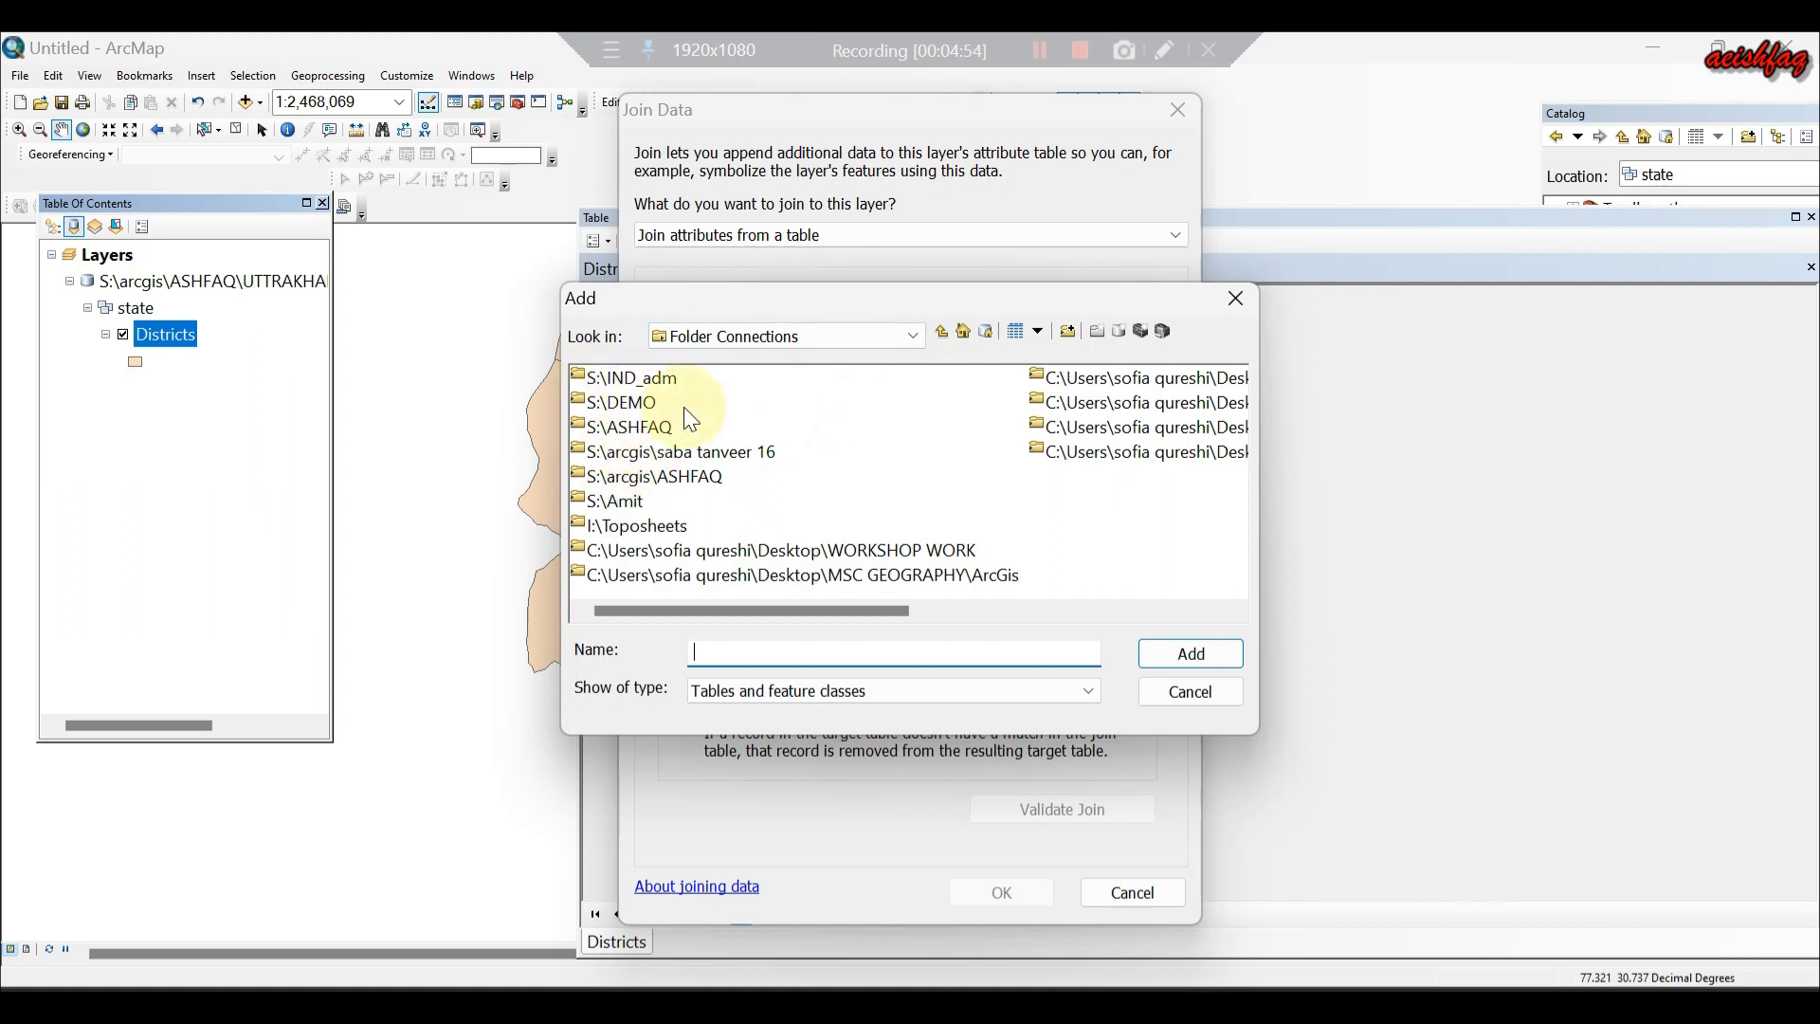
{"action": "double_click", "coordinate": [657, 480]}
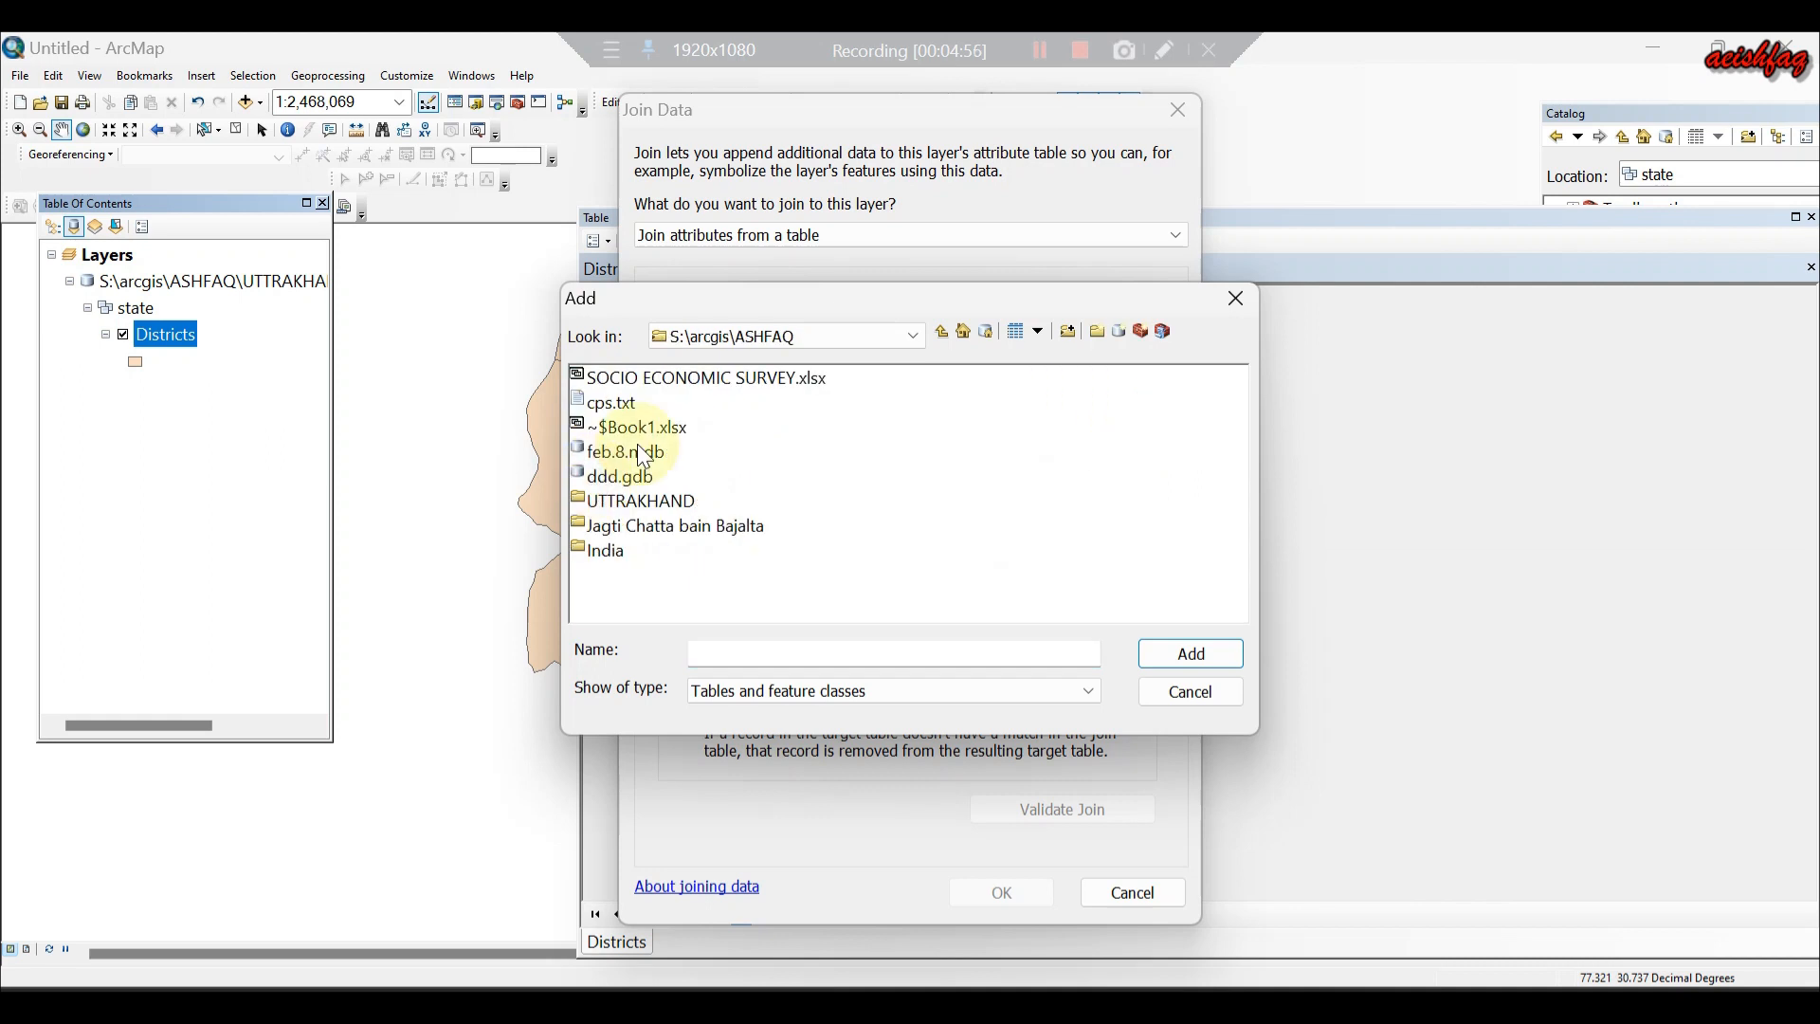
{"action": "double_click", "coordinate": [641, 499]}
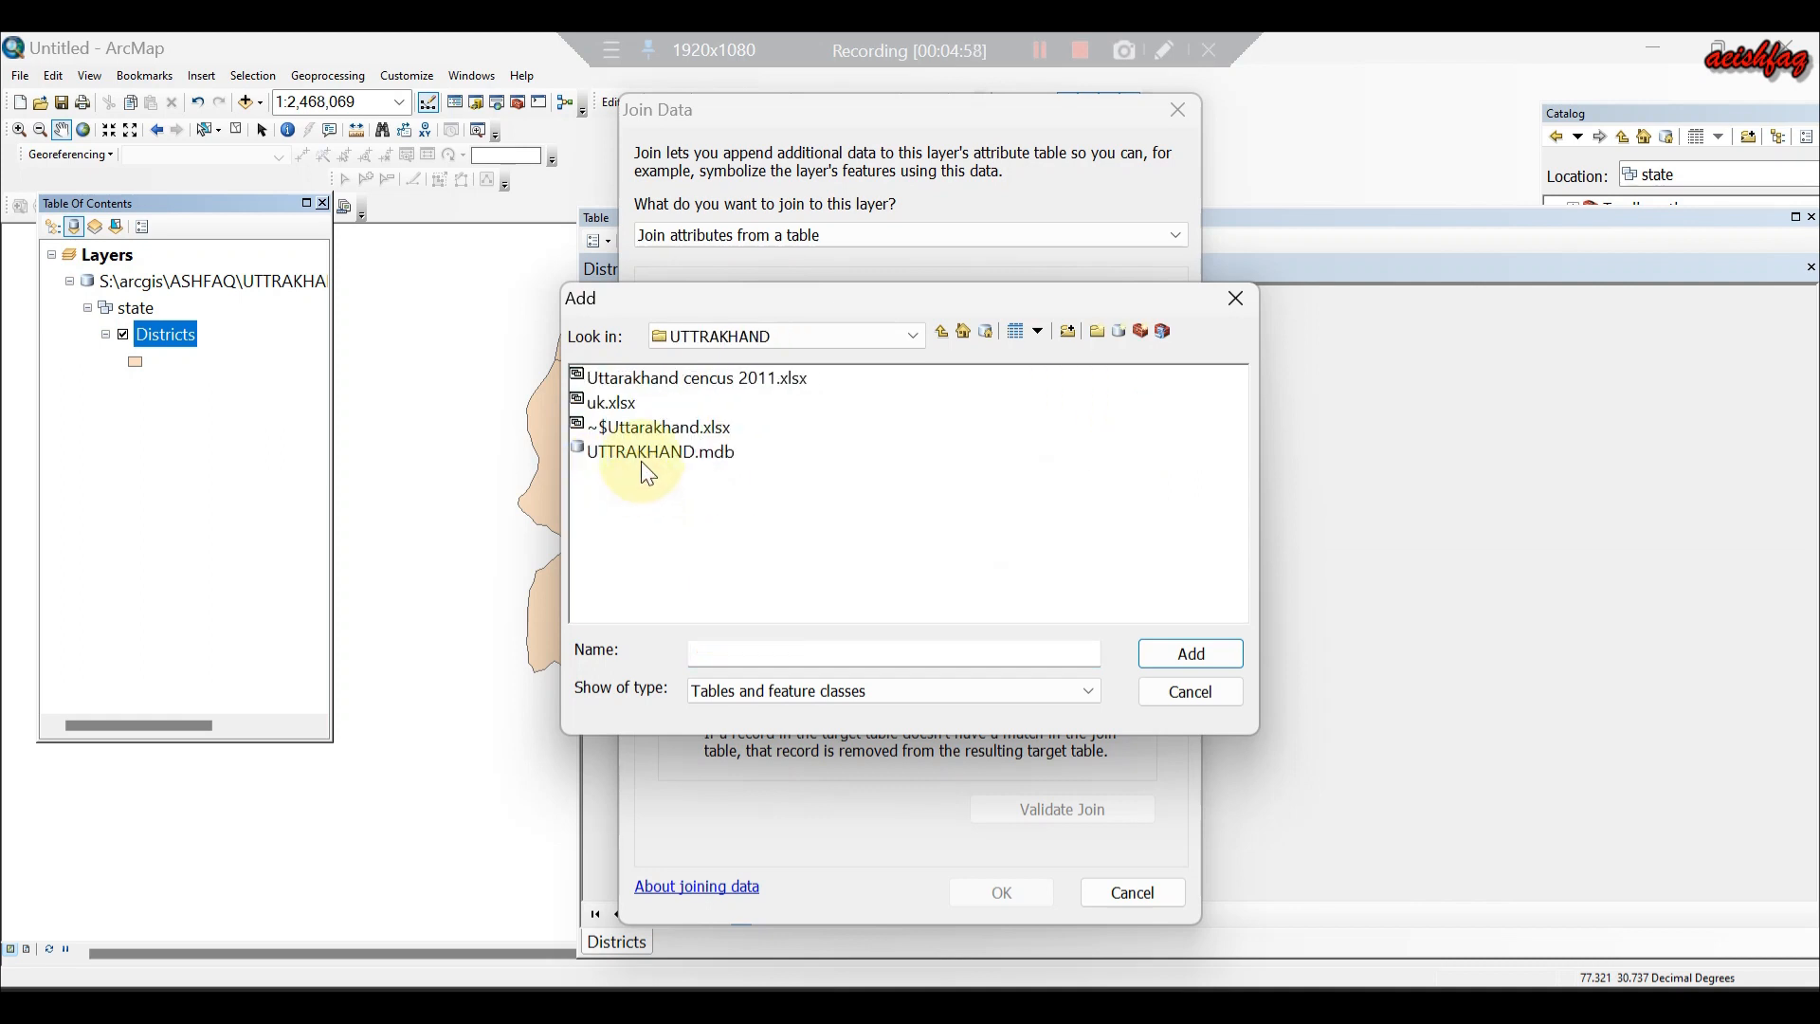
{"action": "left_click", "coordinate": [617, 404]}
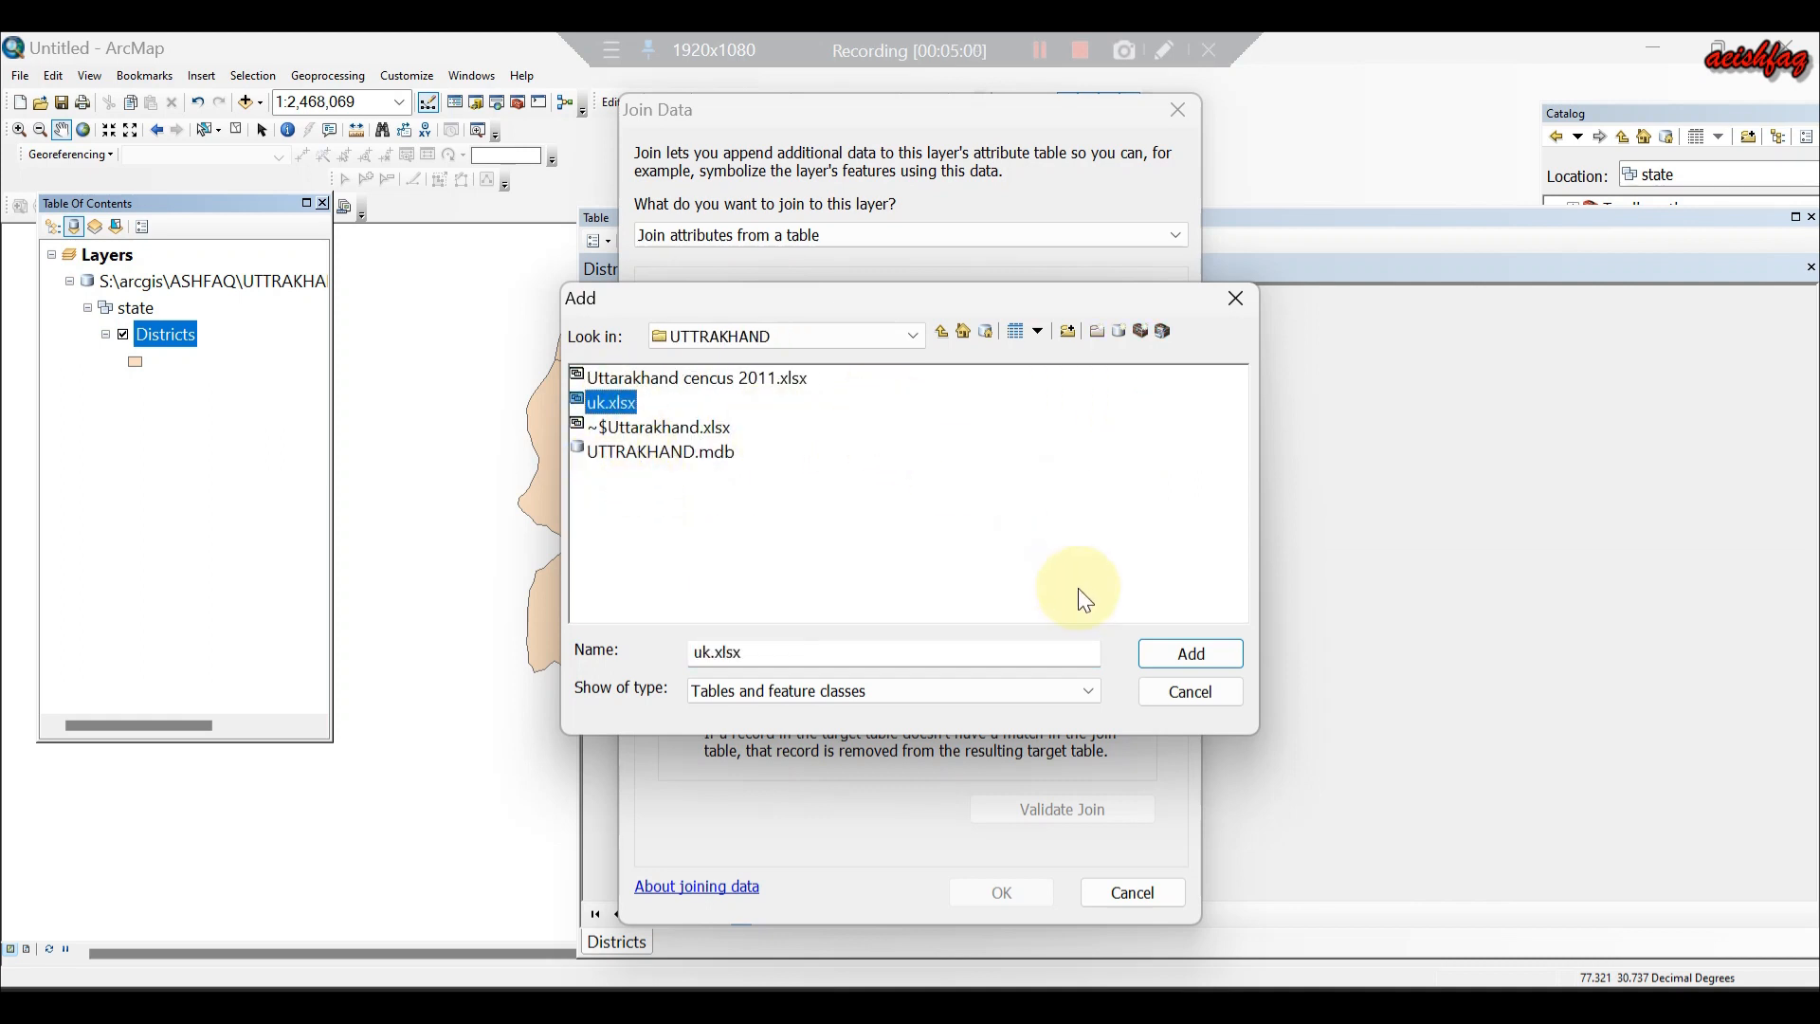
{"action": "left_click", "coordinate": [1174, 651]}
{"action": "left_click", "coordinate": [612, 410]}
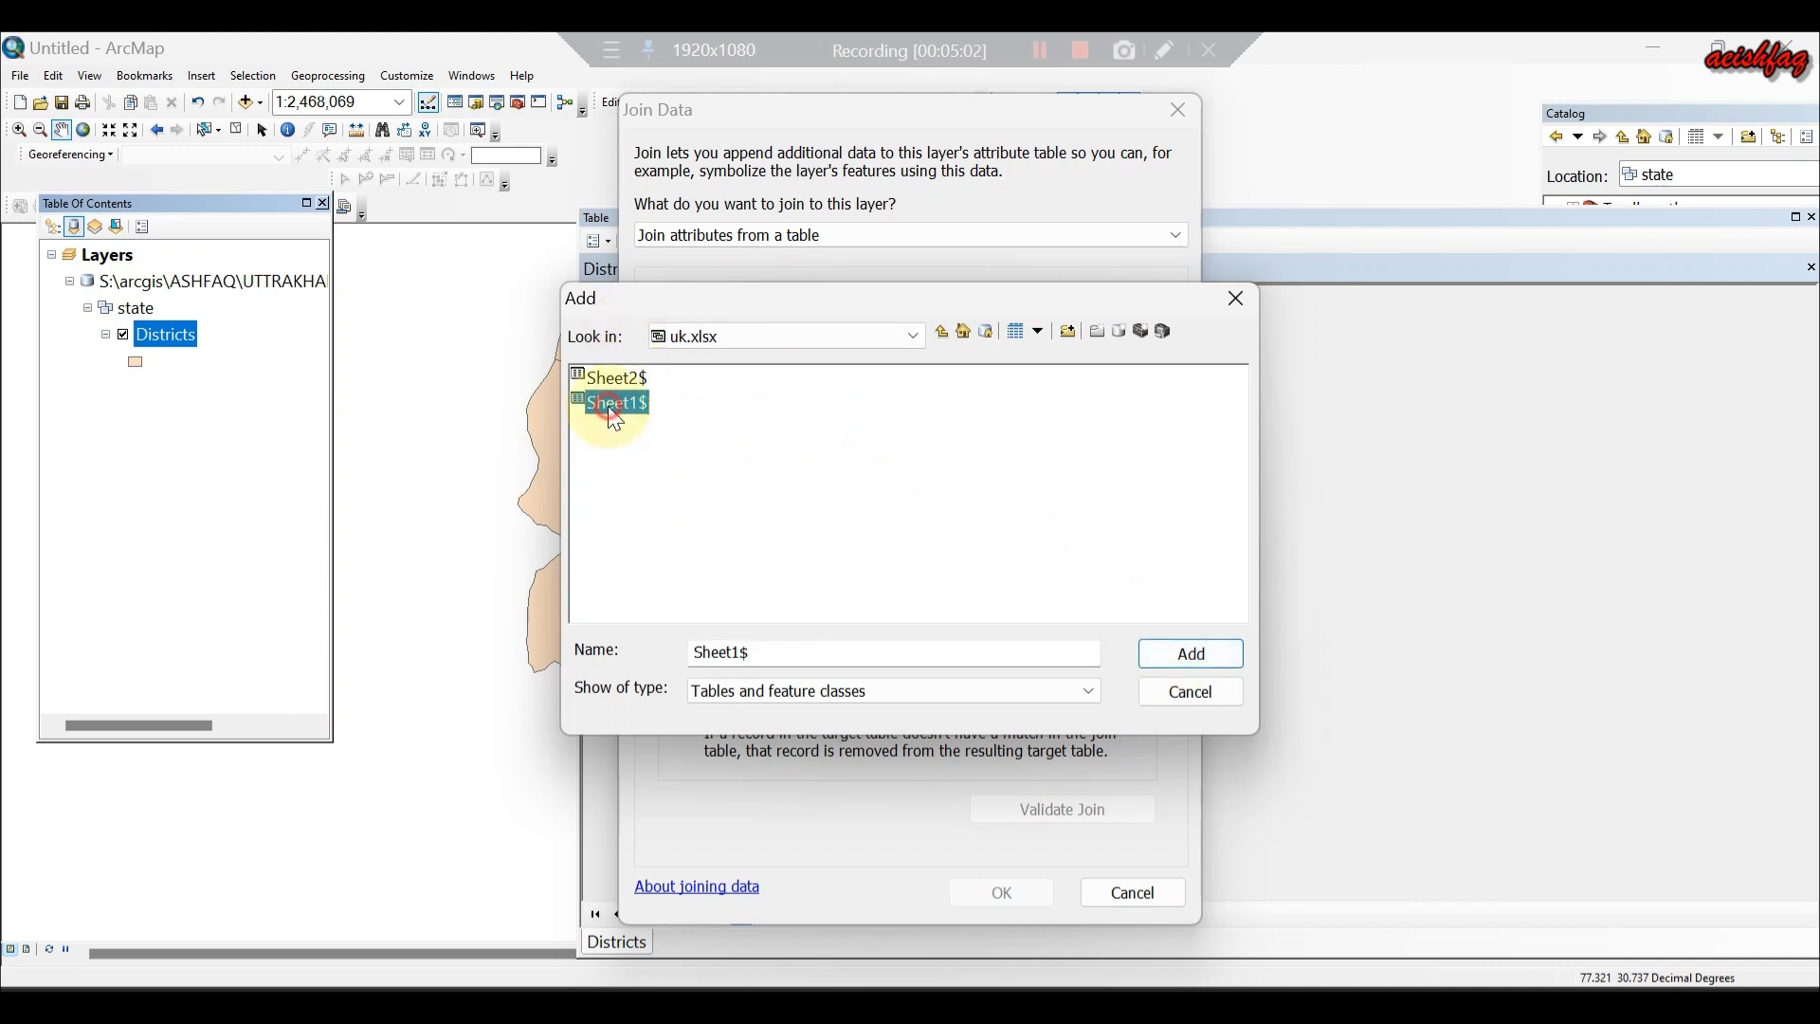
{"action": "left_click", "coordinate": [1217, 652]}
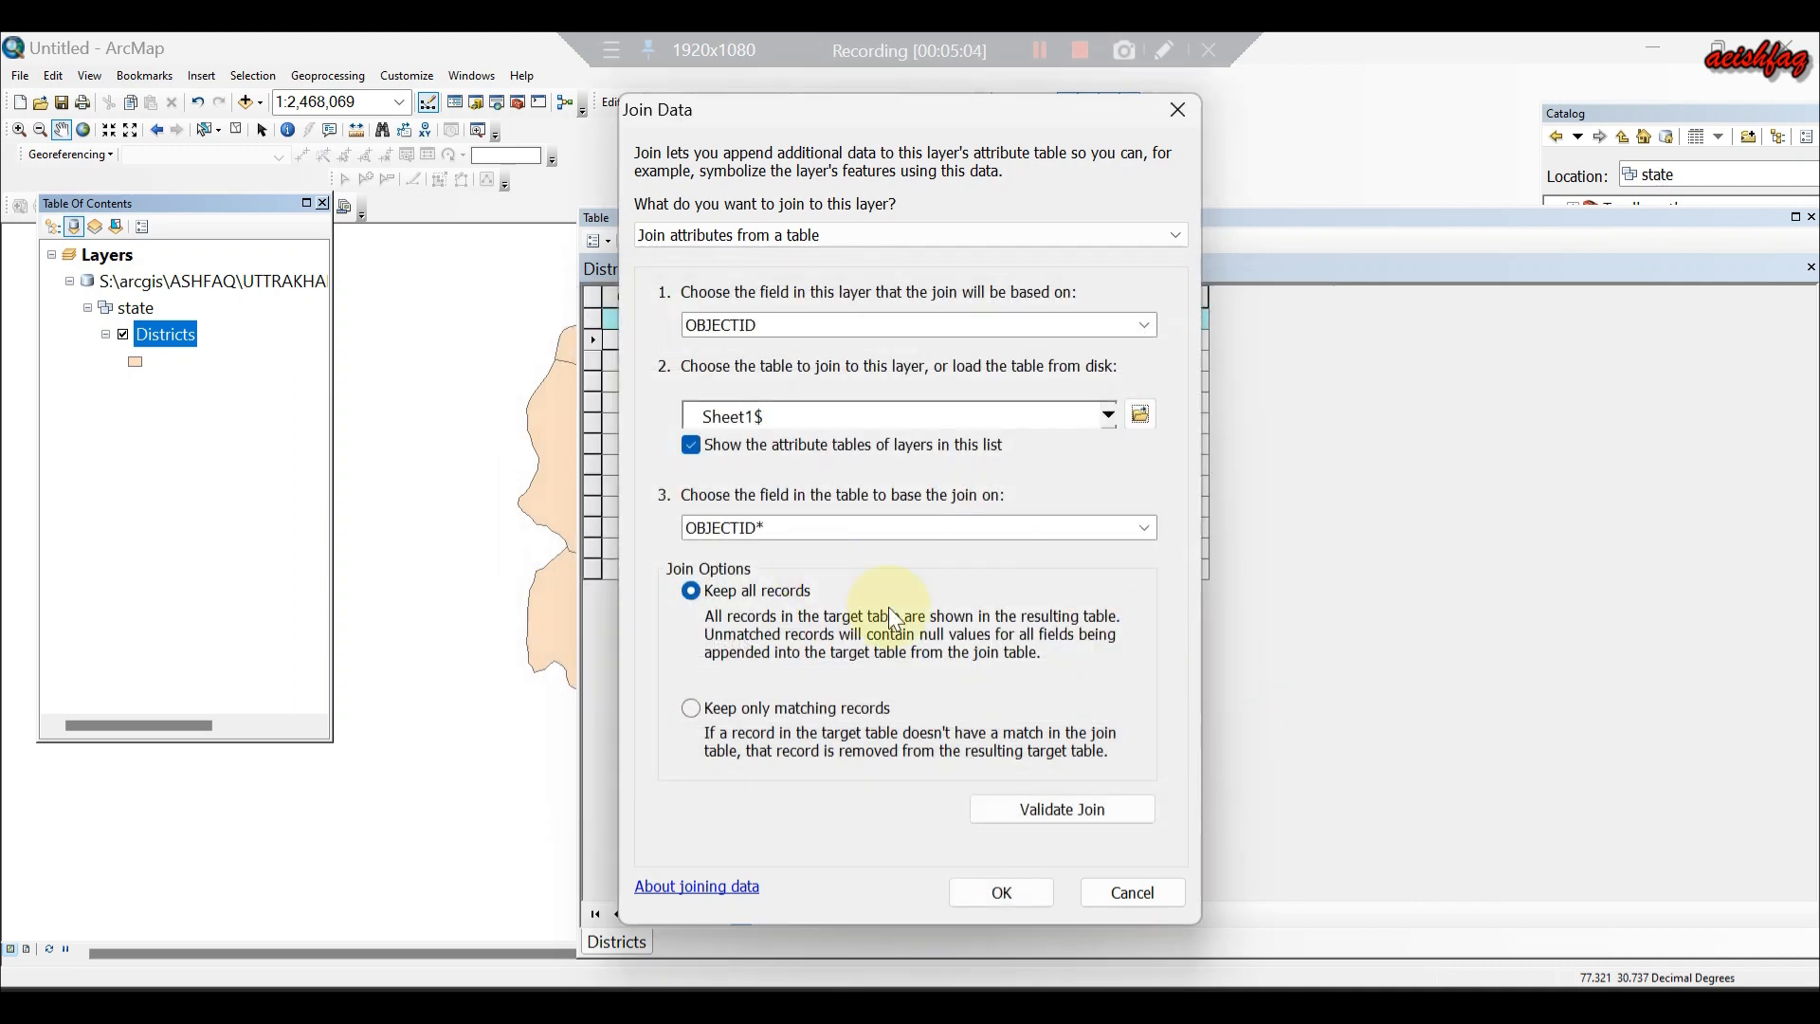
{"action": "left_click", "coordinate": [1001, 889]}
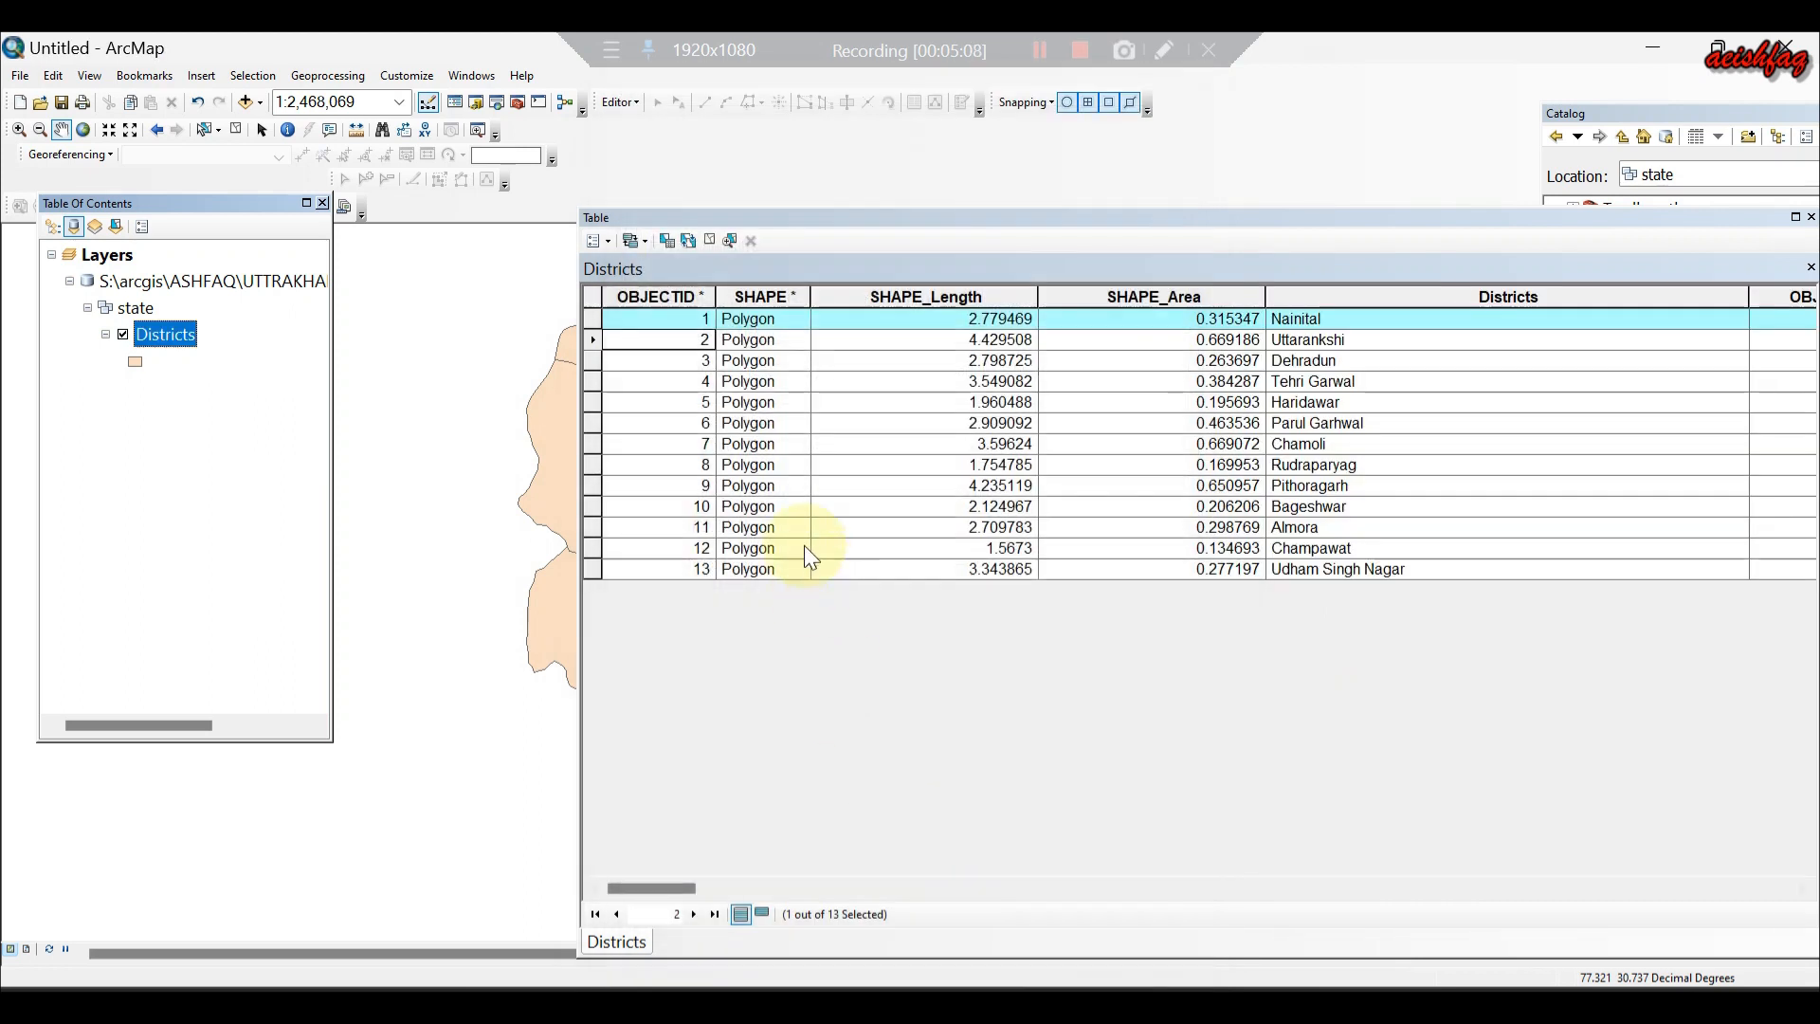
{"action": "left_click_drag", "start_coordinate": [692, 887], "coordinate": [1101, 898]}
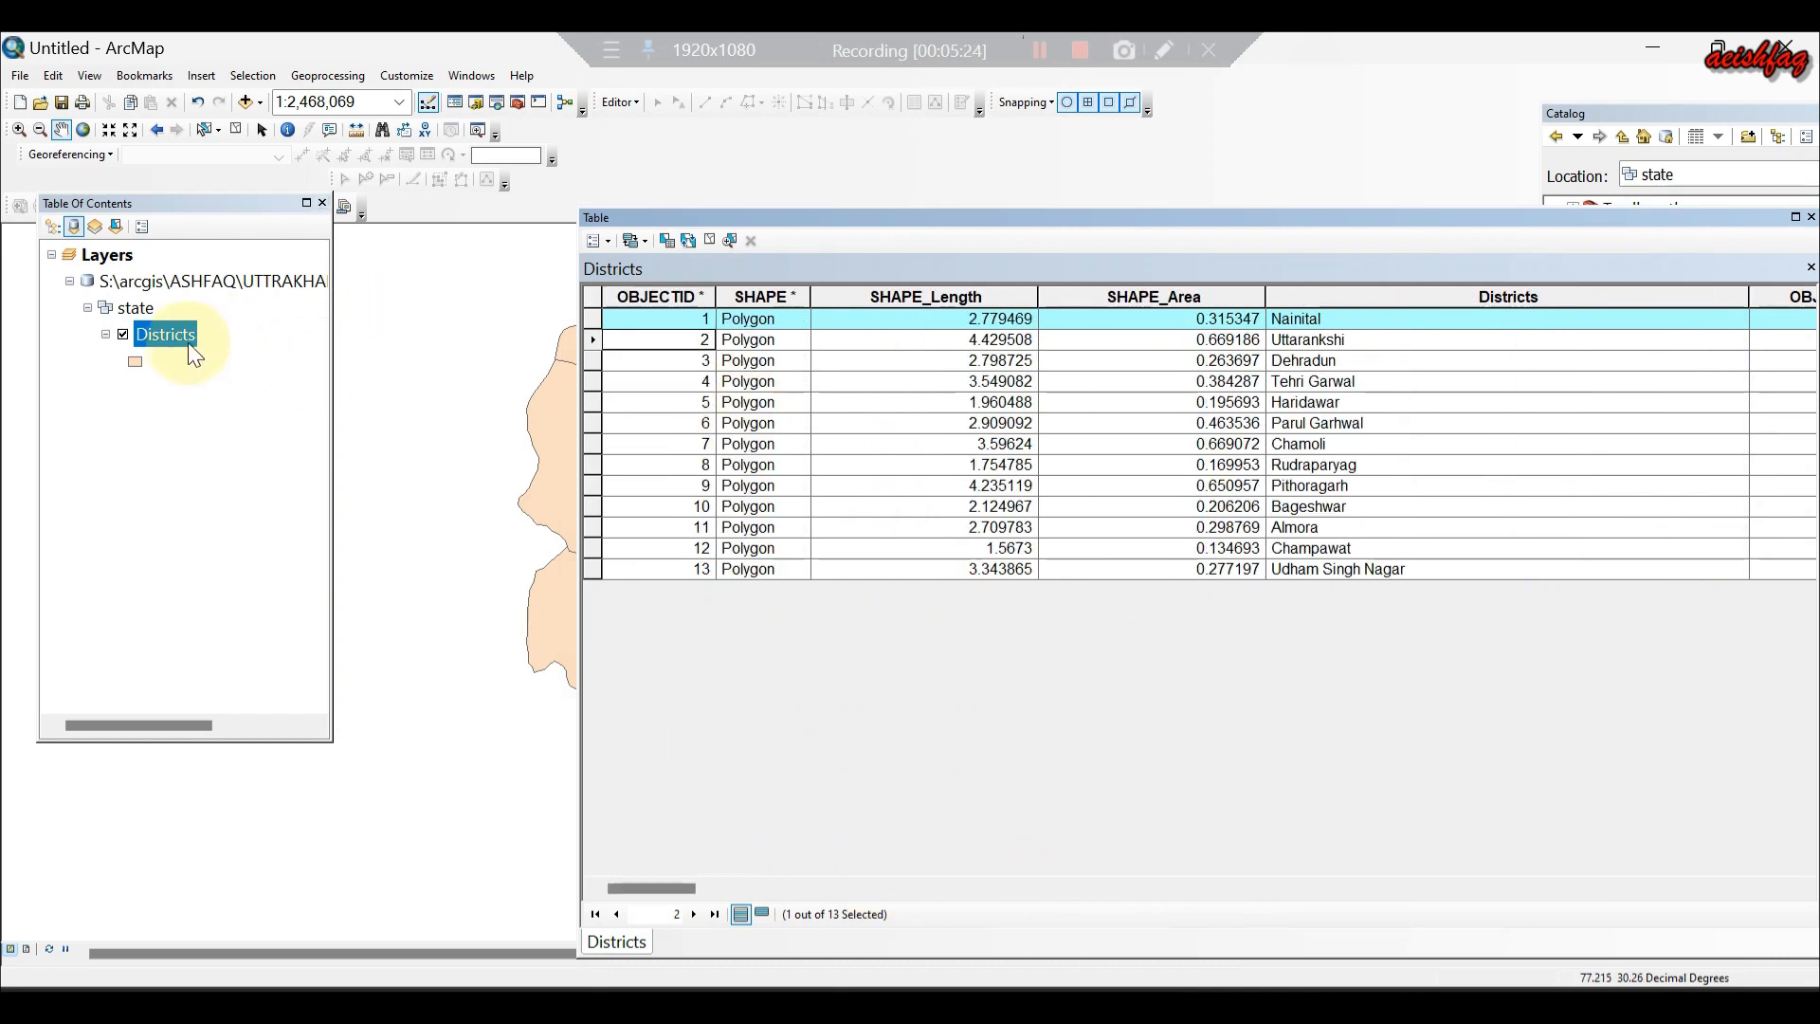
Remove all joins from the Districts layer.
{"action": "right_click", "coordinate": [182, 343]}
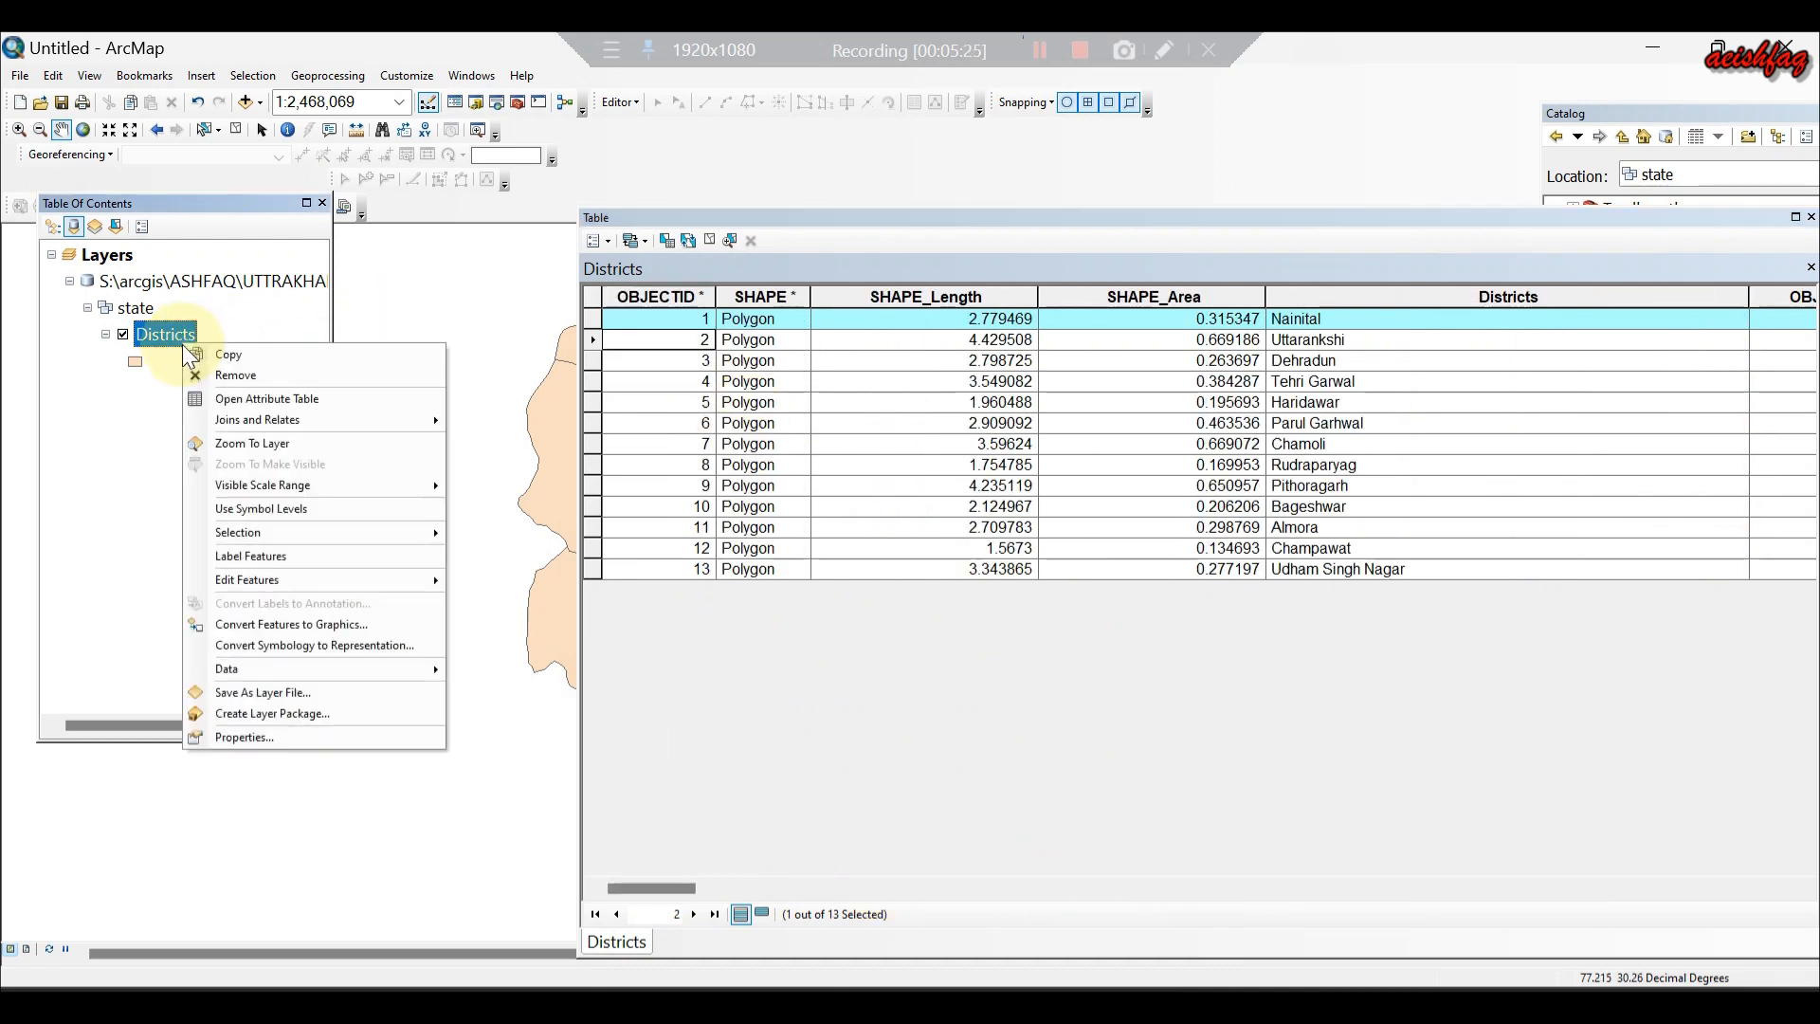
{"action": "mouse_move", "coordinate": [246, 424]}
{"action": "mouse_move", "coordinate": [526, 441]}
{"action": "left_click", "coordinate": [668, 463]}
Join Sheet1$ from uk.xlsx to the Districts layer on the Districts field, keeping all records, and check the joined columns.
{"action": "right_click", "coordinate": [165, 331]}
{"action": "mouse_move", "coordinate": [253, 403]}
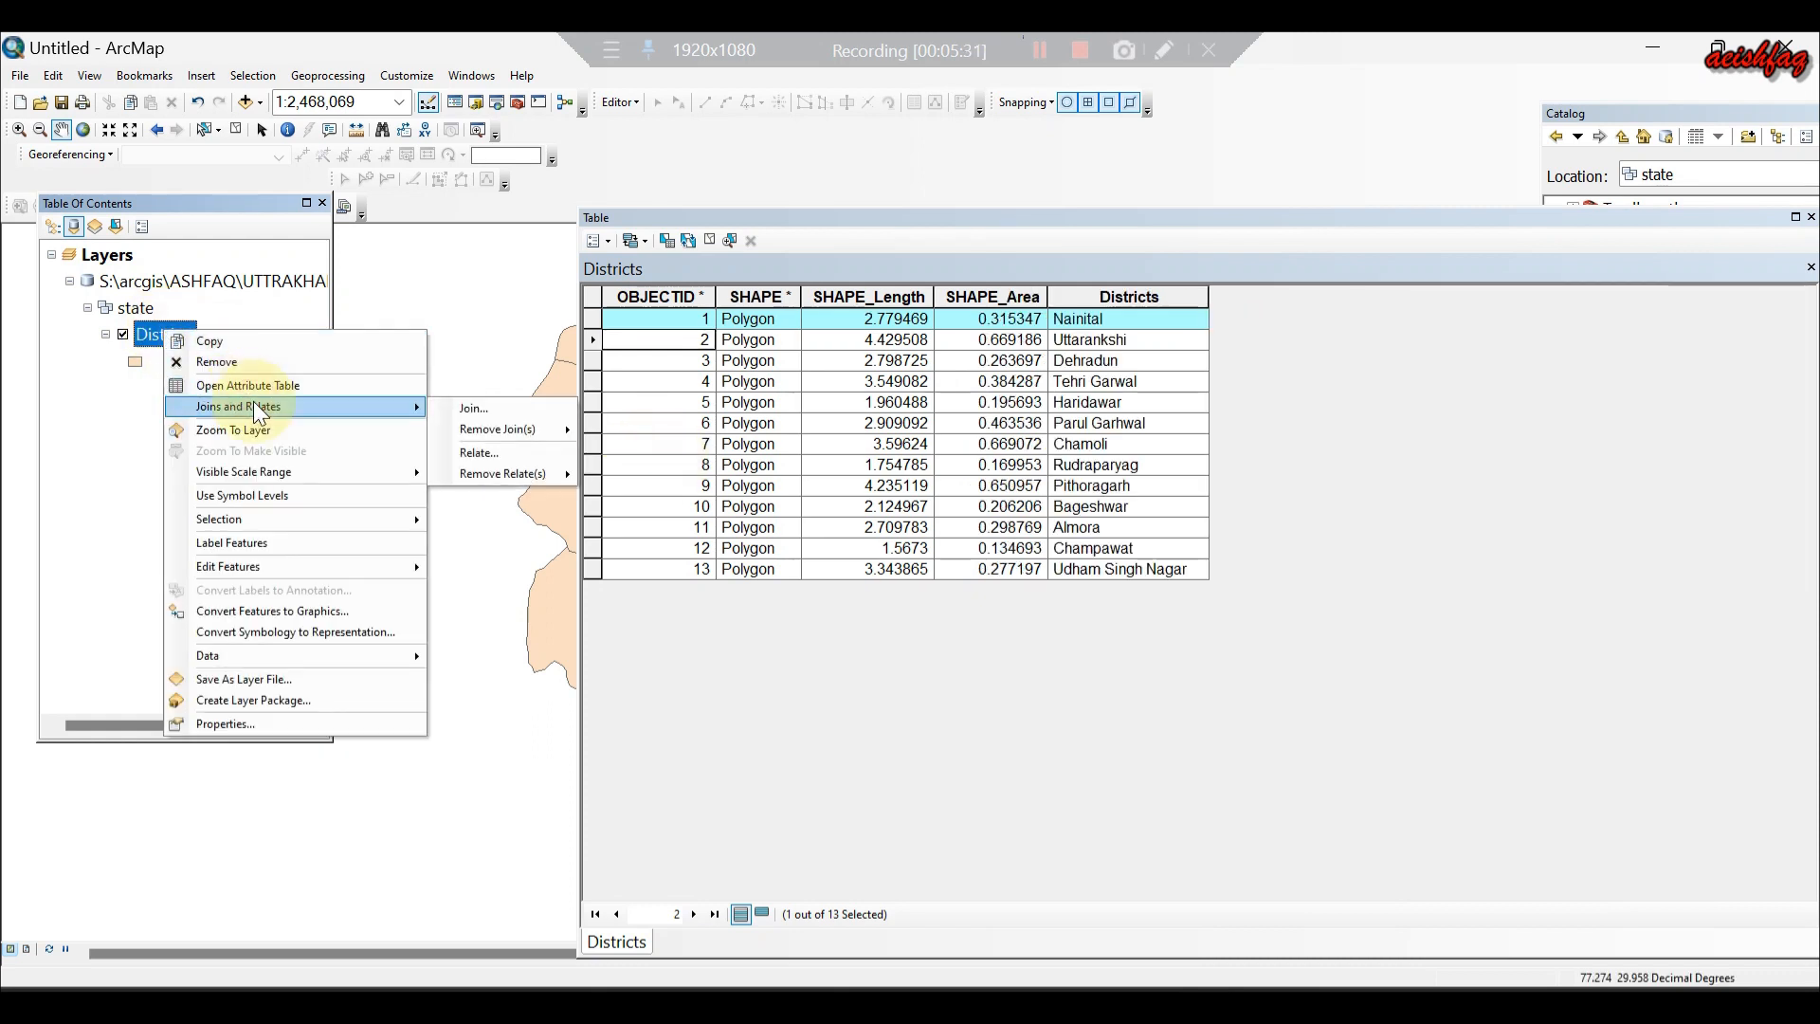
{"action": "left_click", "coordinate": [461, 409]}
{"action": "left_click", "coordinate": [1146, 325]}
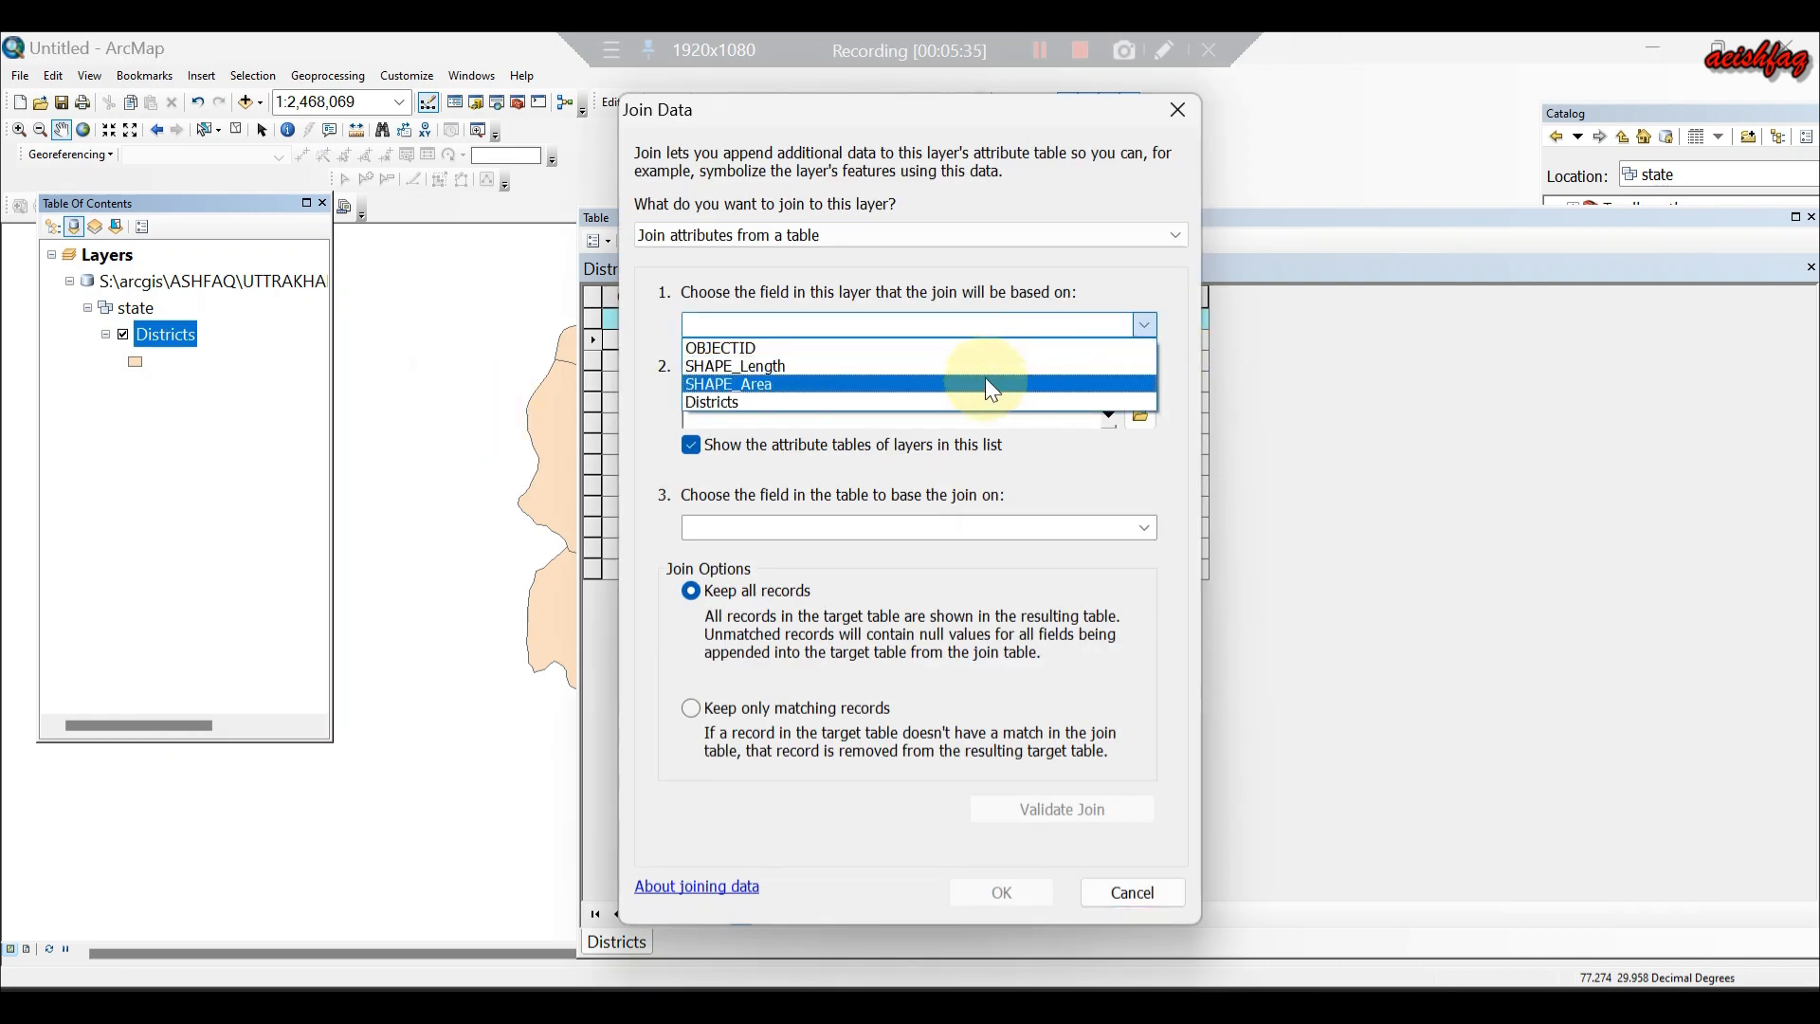
{"action": "left_click", "coordinate": [948, 402]}
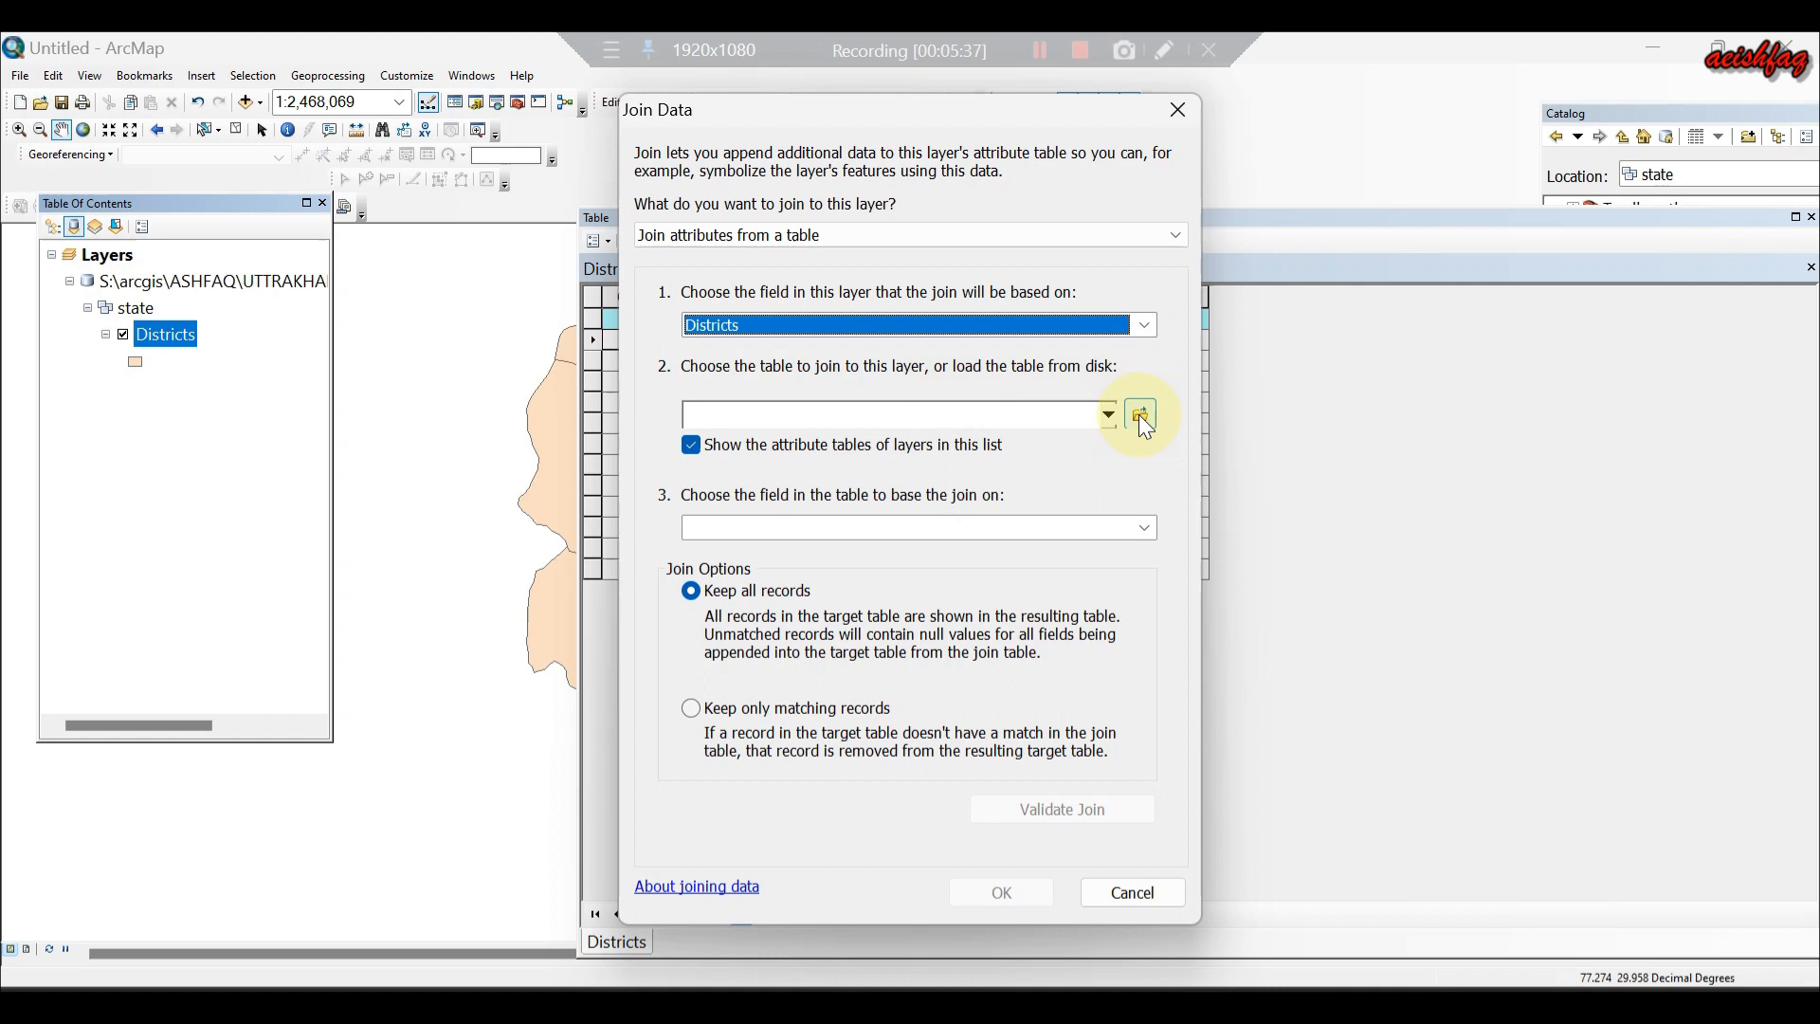
{"action": "left_click", "coordinate": [1139, 415]}
{"action": "left_click", "coordinate": [639, 402]}
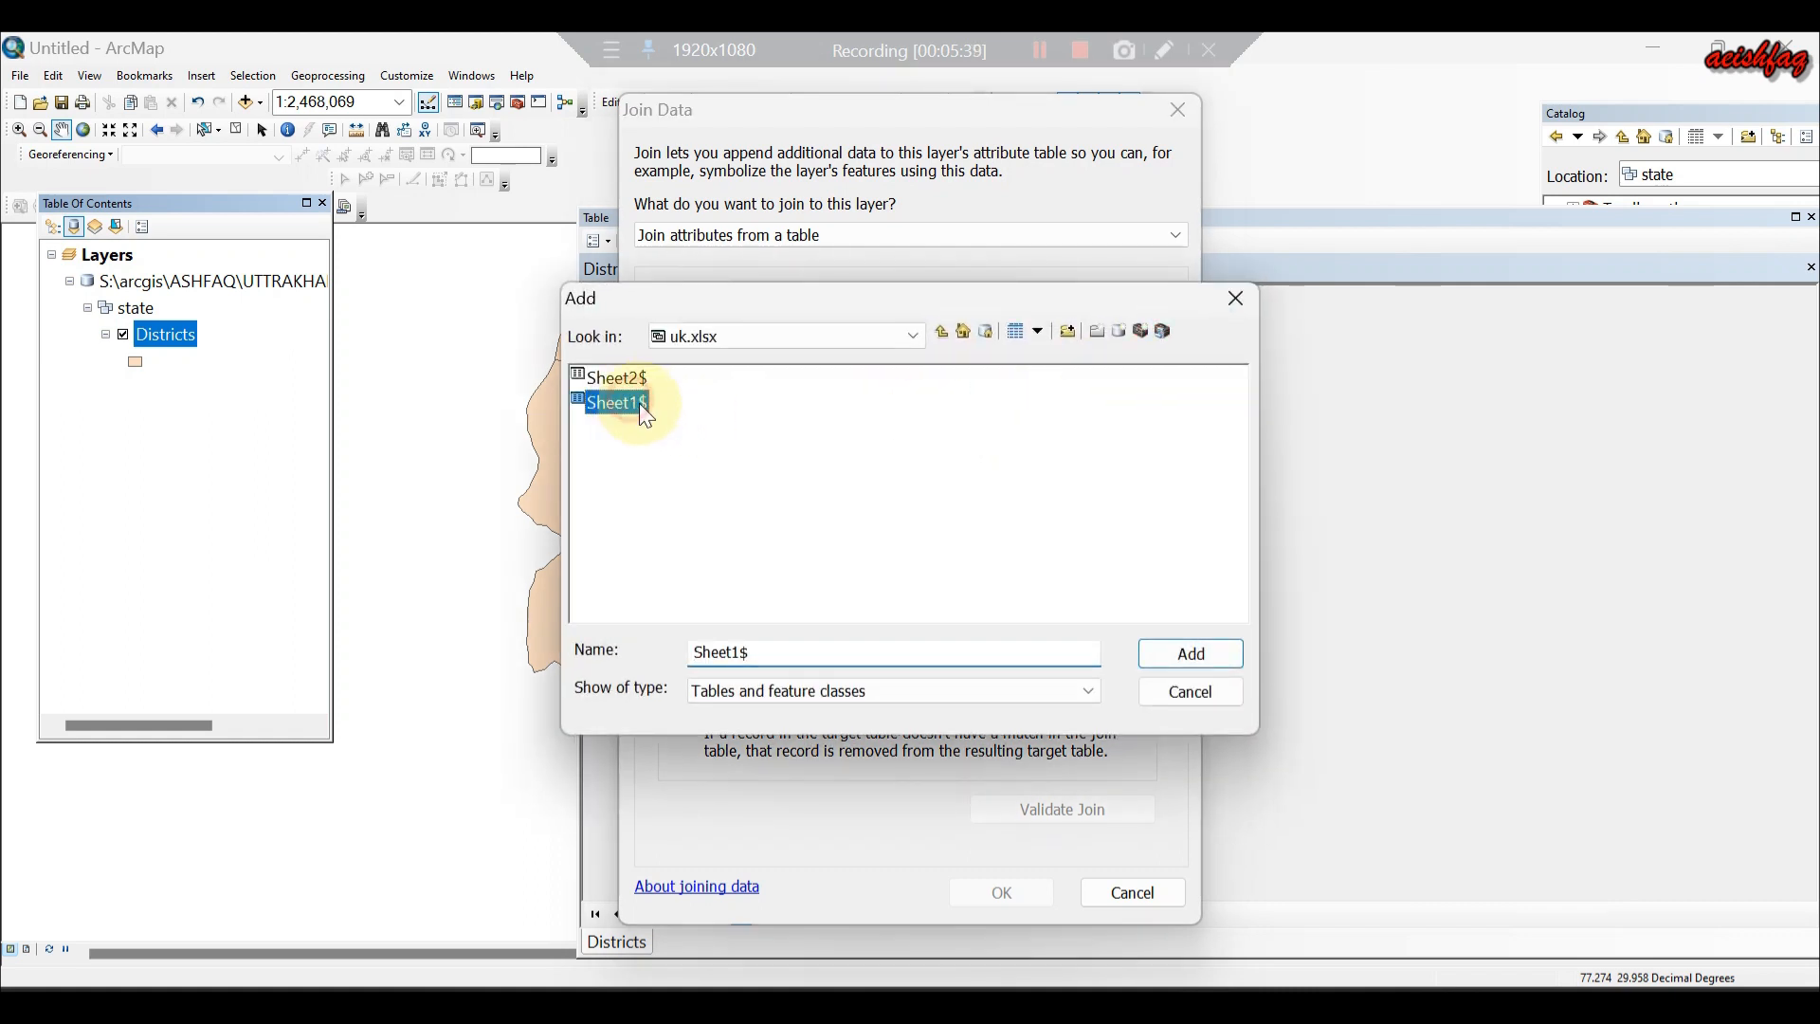
{"action": "left_click", "coordinate": [1173, 652]}
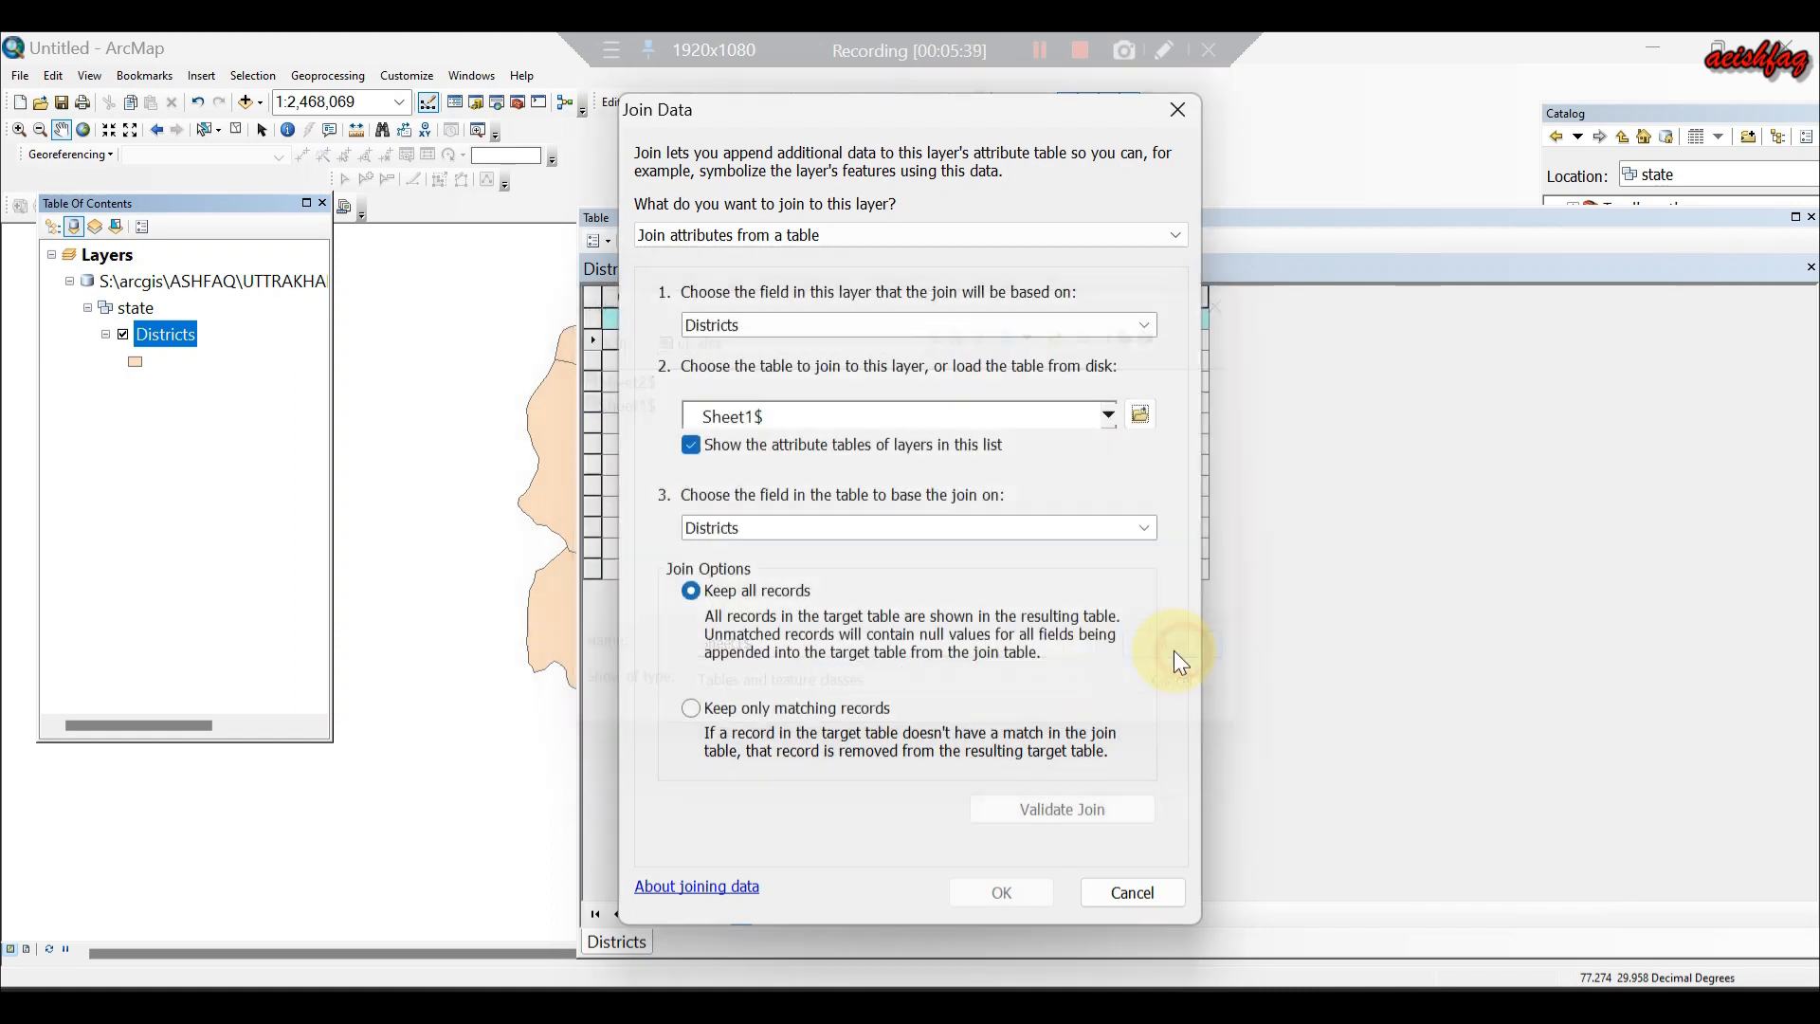
{"action": "left_click", "coordinate": [991, 891]}
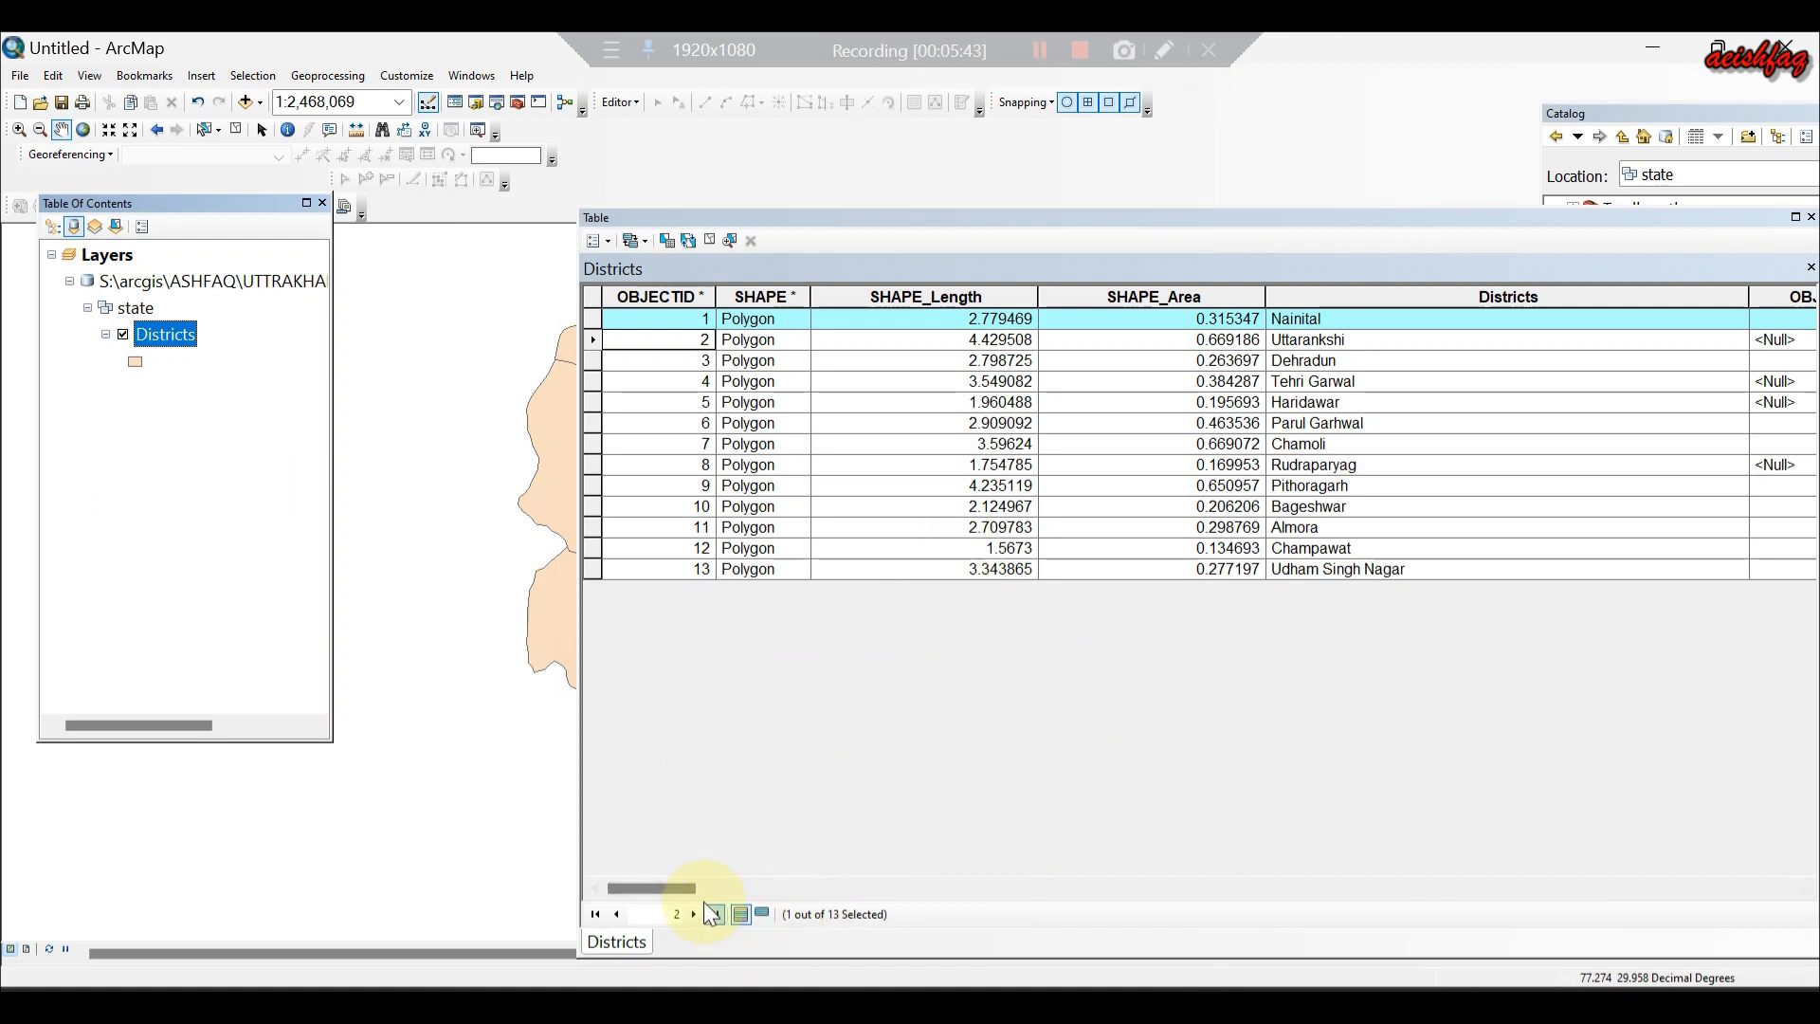
{"action": "left_click_drag", "start_coordinate": [686, 889], "coordinate": [645, 841]}
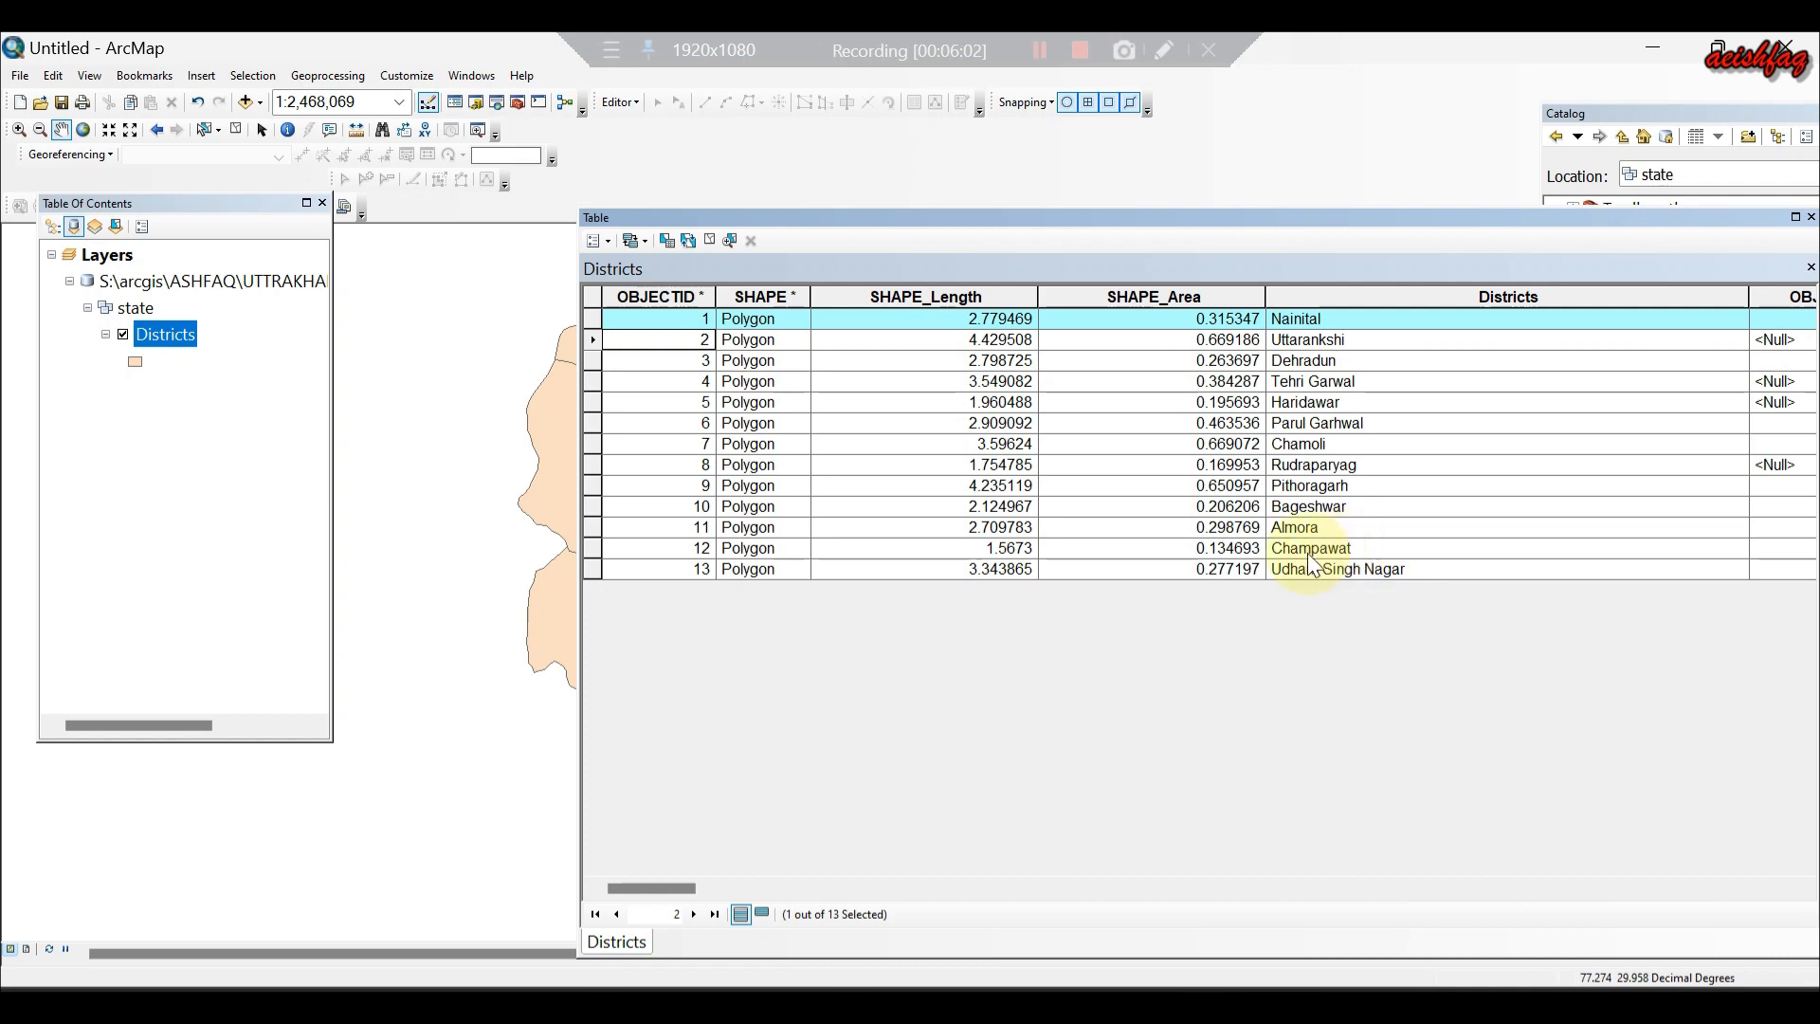
Remove all joins made on the Districts field from the Districts layer.
{"action": "right_click", "coordinate": [161, 333]}
{"action": "key", "text": "Escape"}
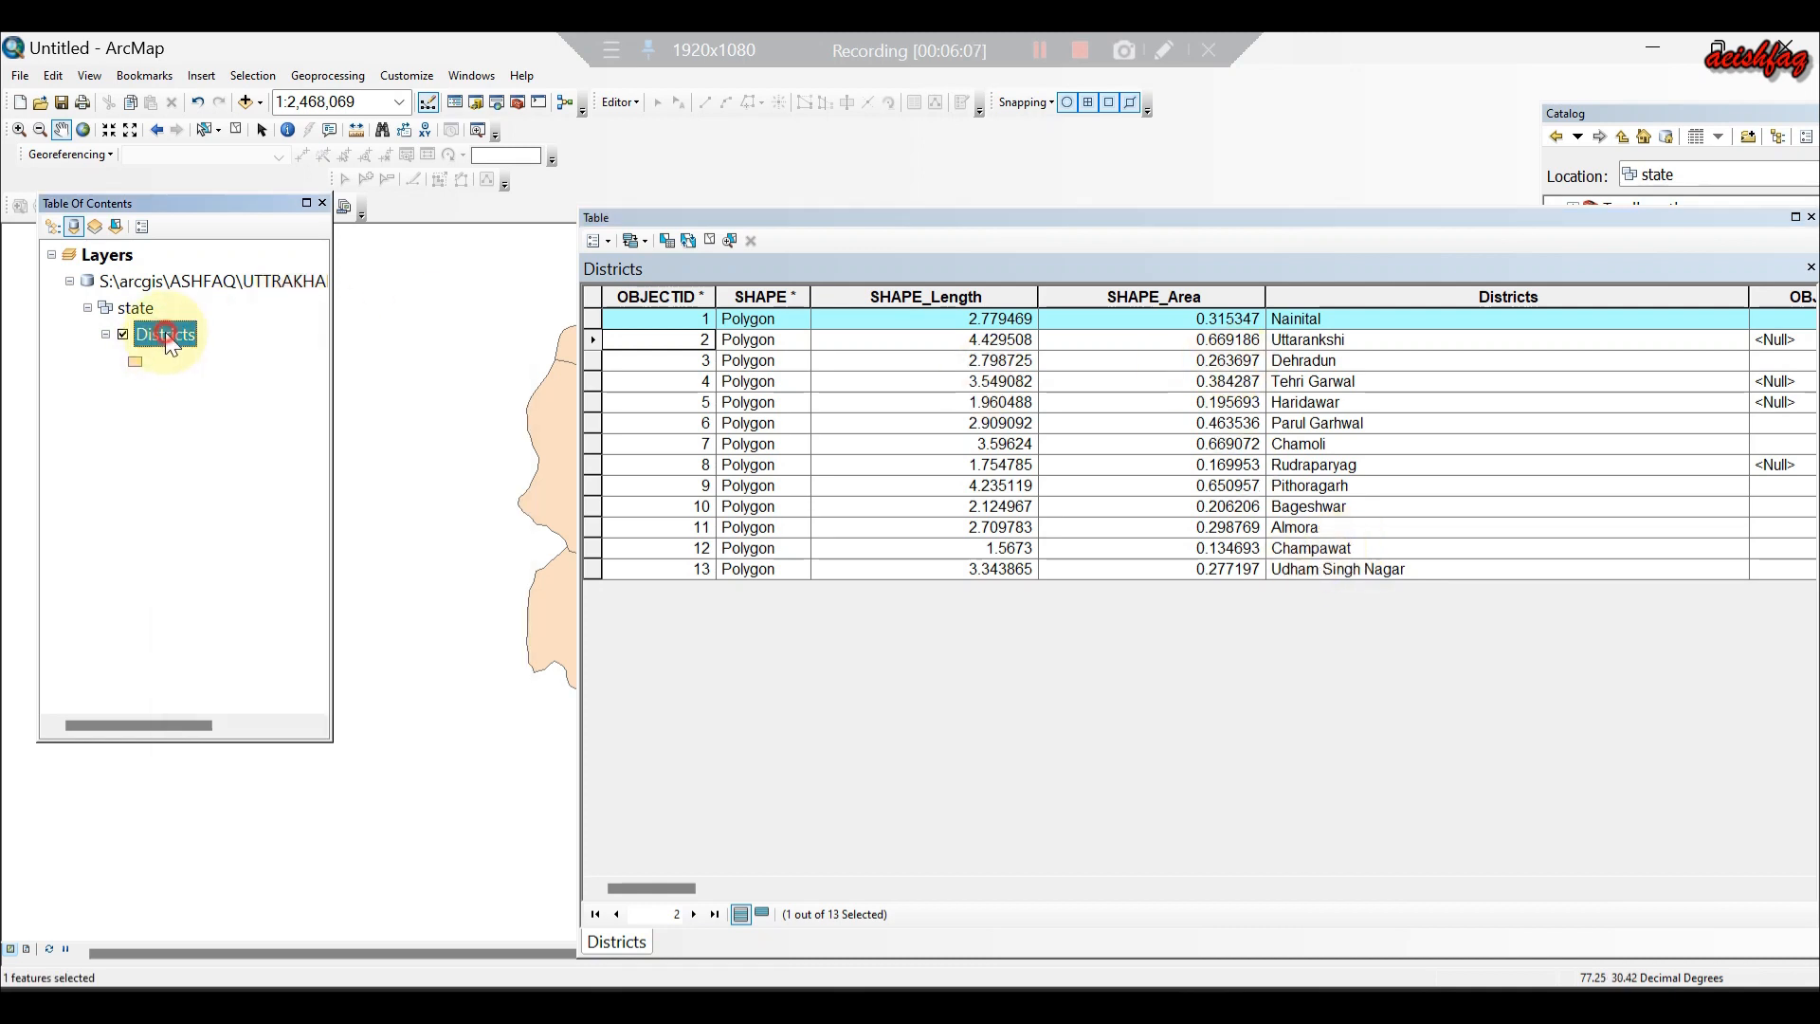
{"action": "right_click", "coordinate": [167, 339]}
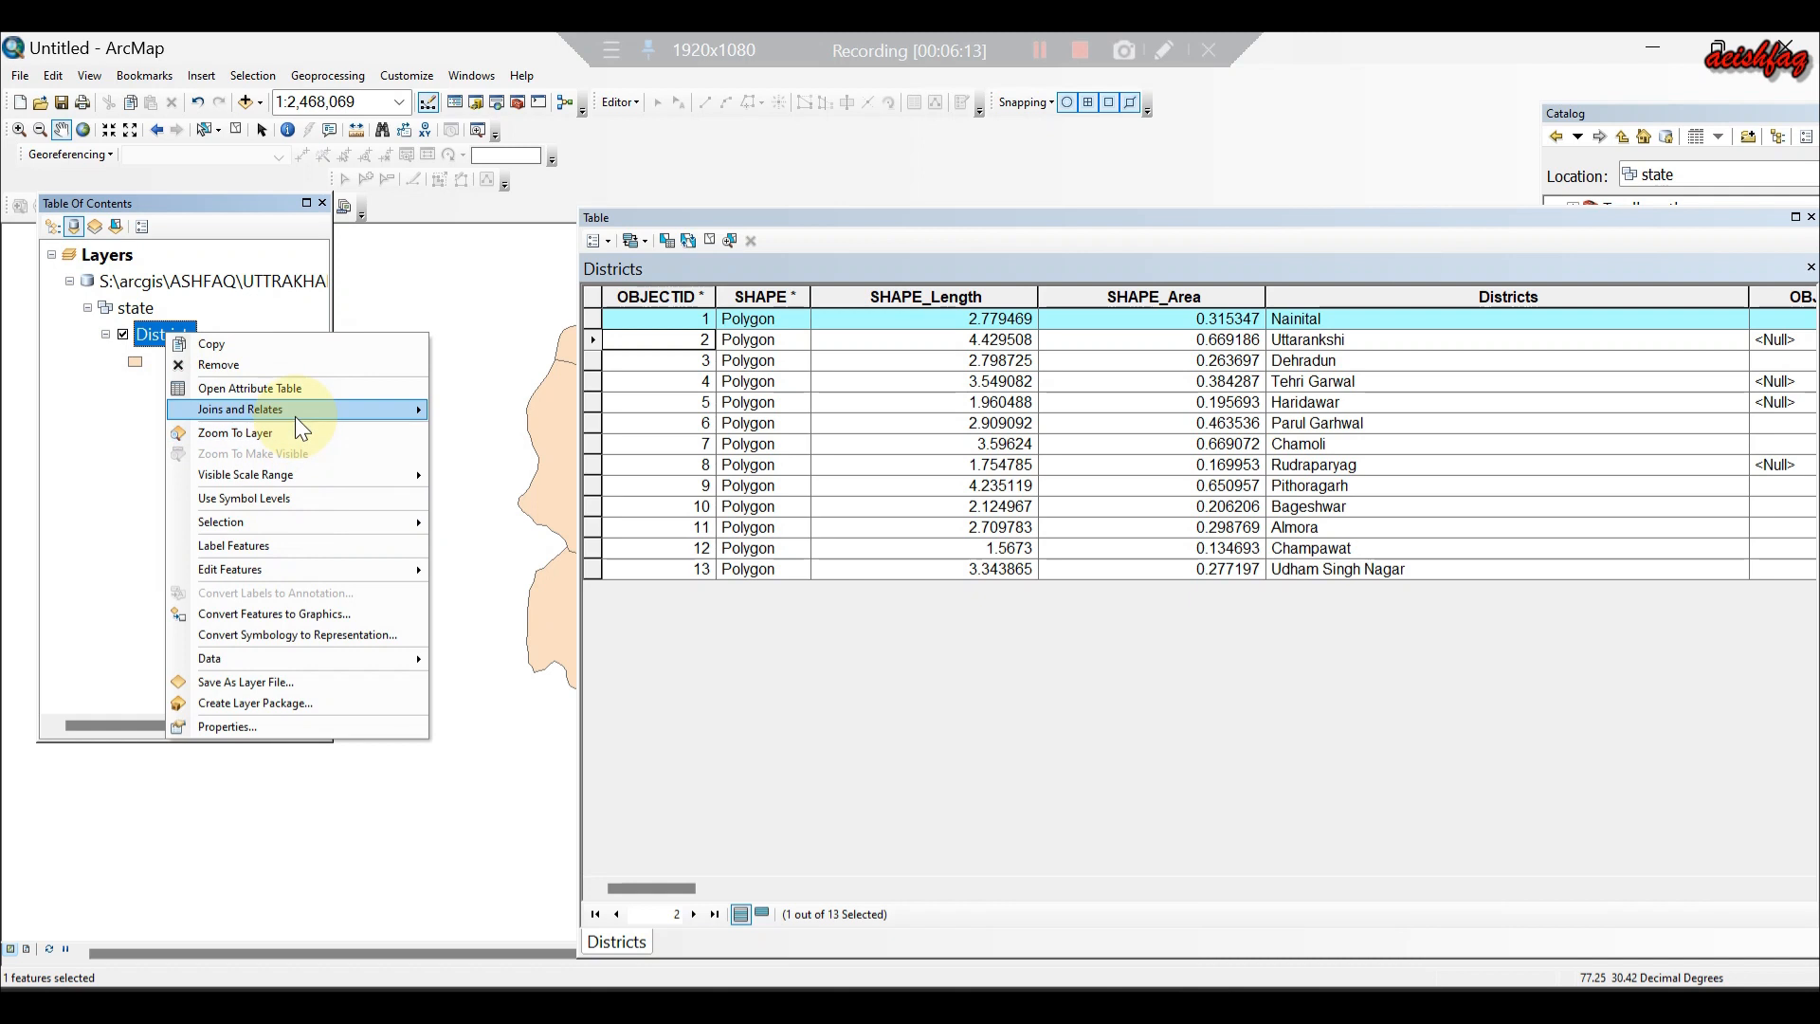
{"action": "mouse_move", "coordinate": [344, 403]}
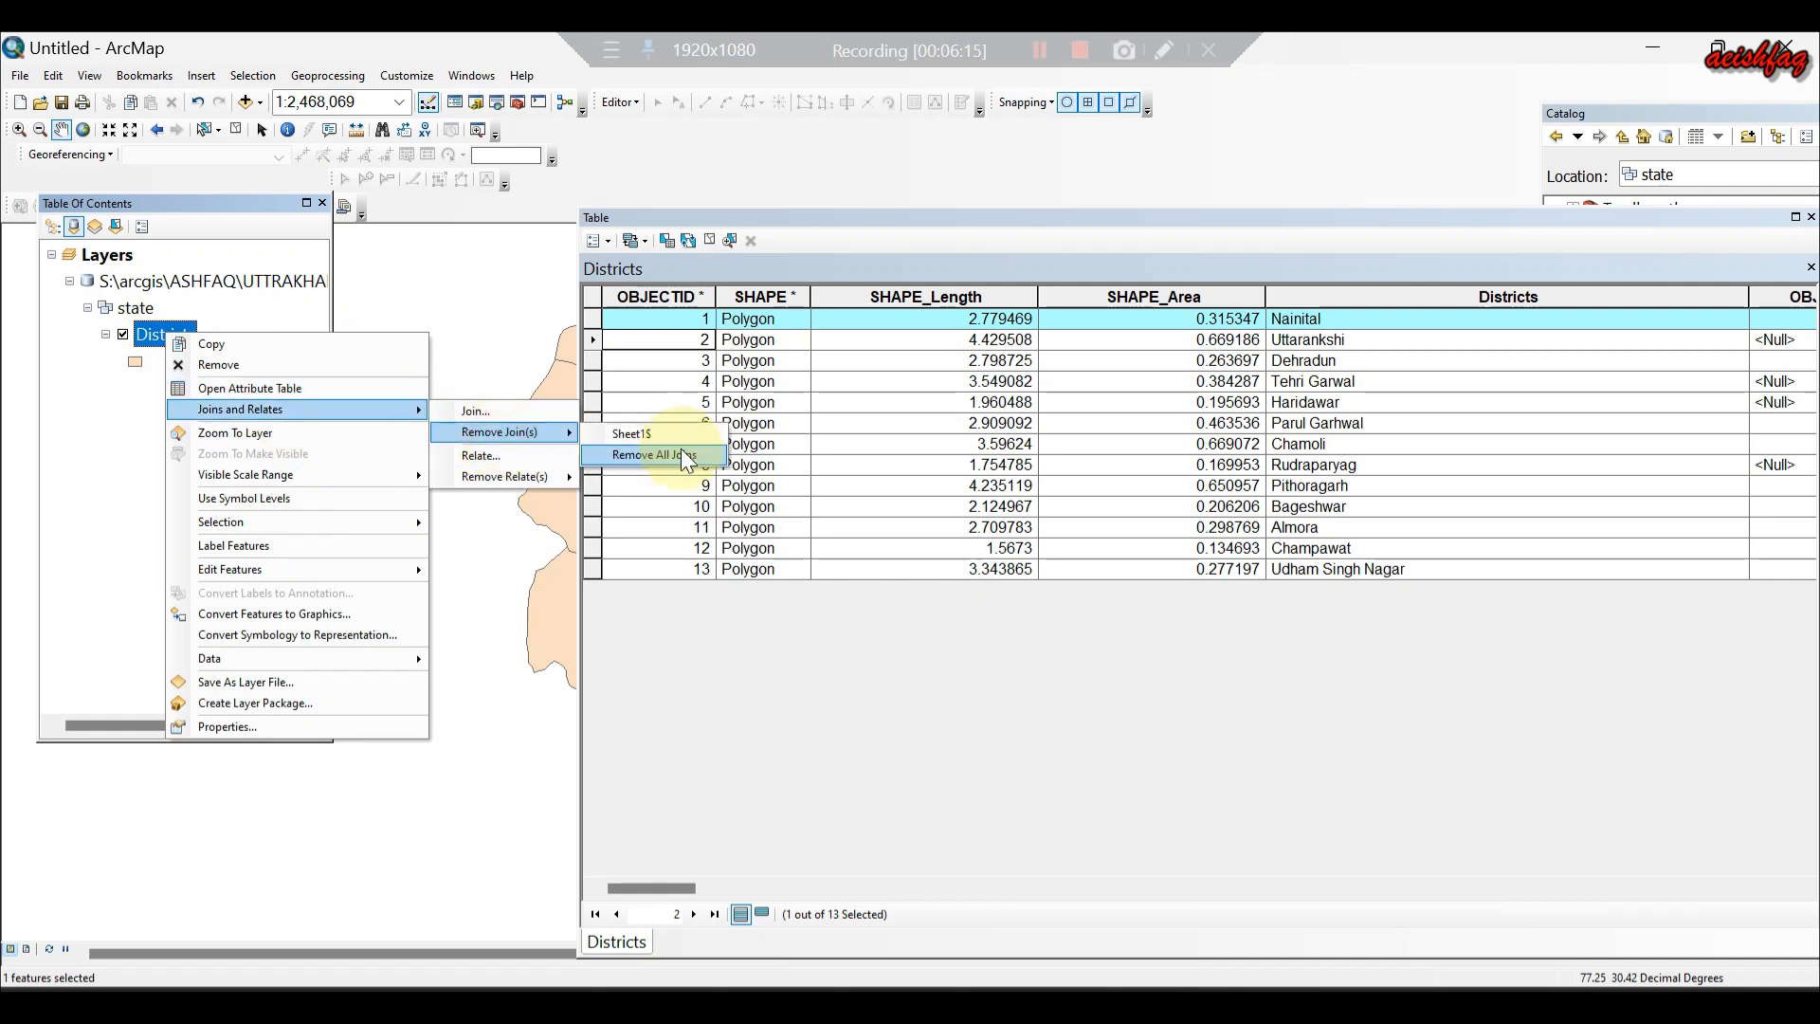
{"action": "left_click", "coordinate": [681, 449]}
Join Sheet1$ from uk.xlsx to the Districts layer, matching the OBJECTID fields and keeping all records.
{"action": "right_click", "coordinate": [197, 338]}
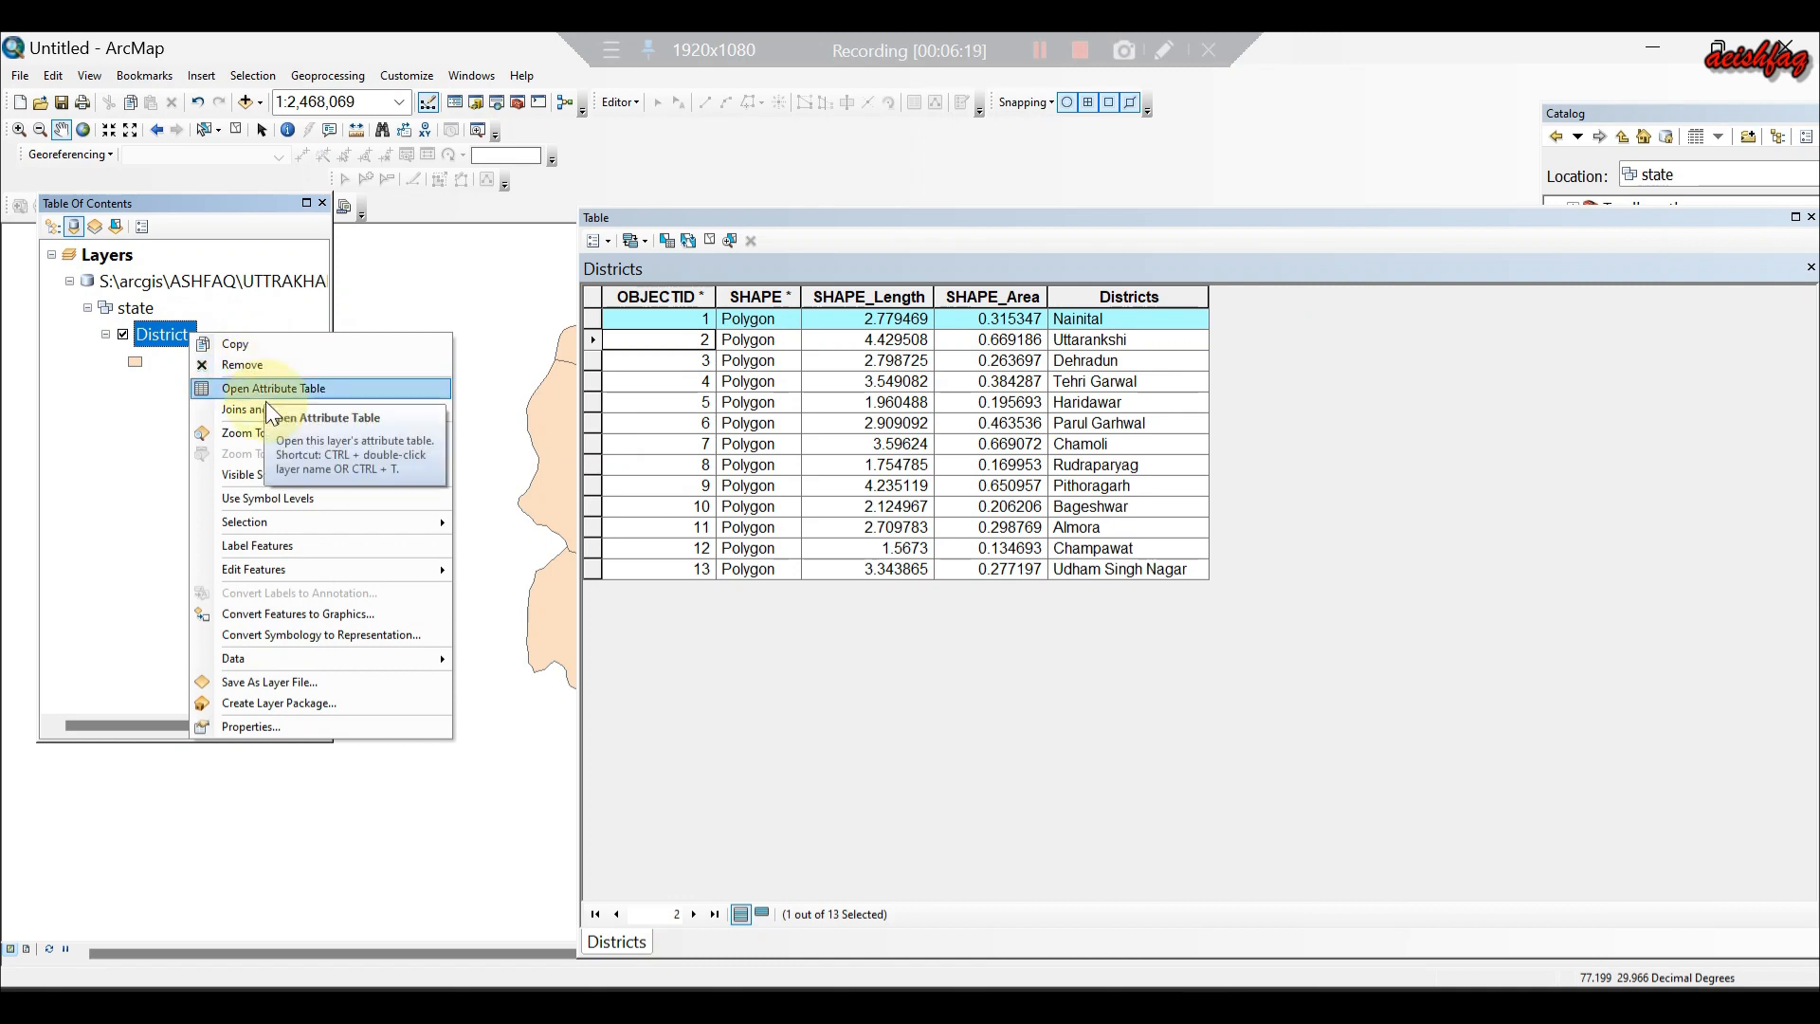
{"action": "mouse_move", "coordinate": [267, 402]}
{"action": "left_click", "coordinate": [488, 410]}
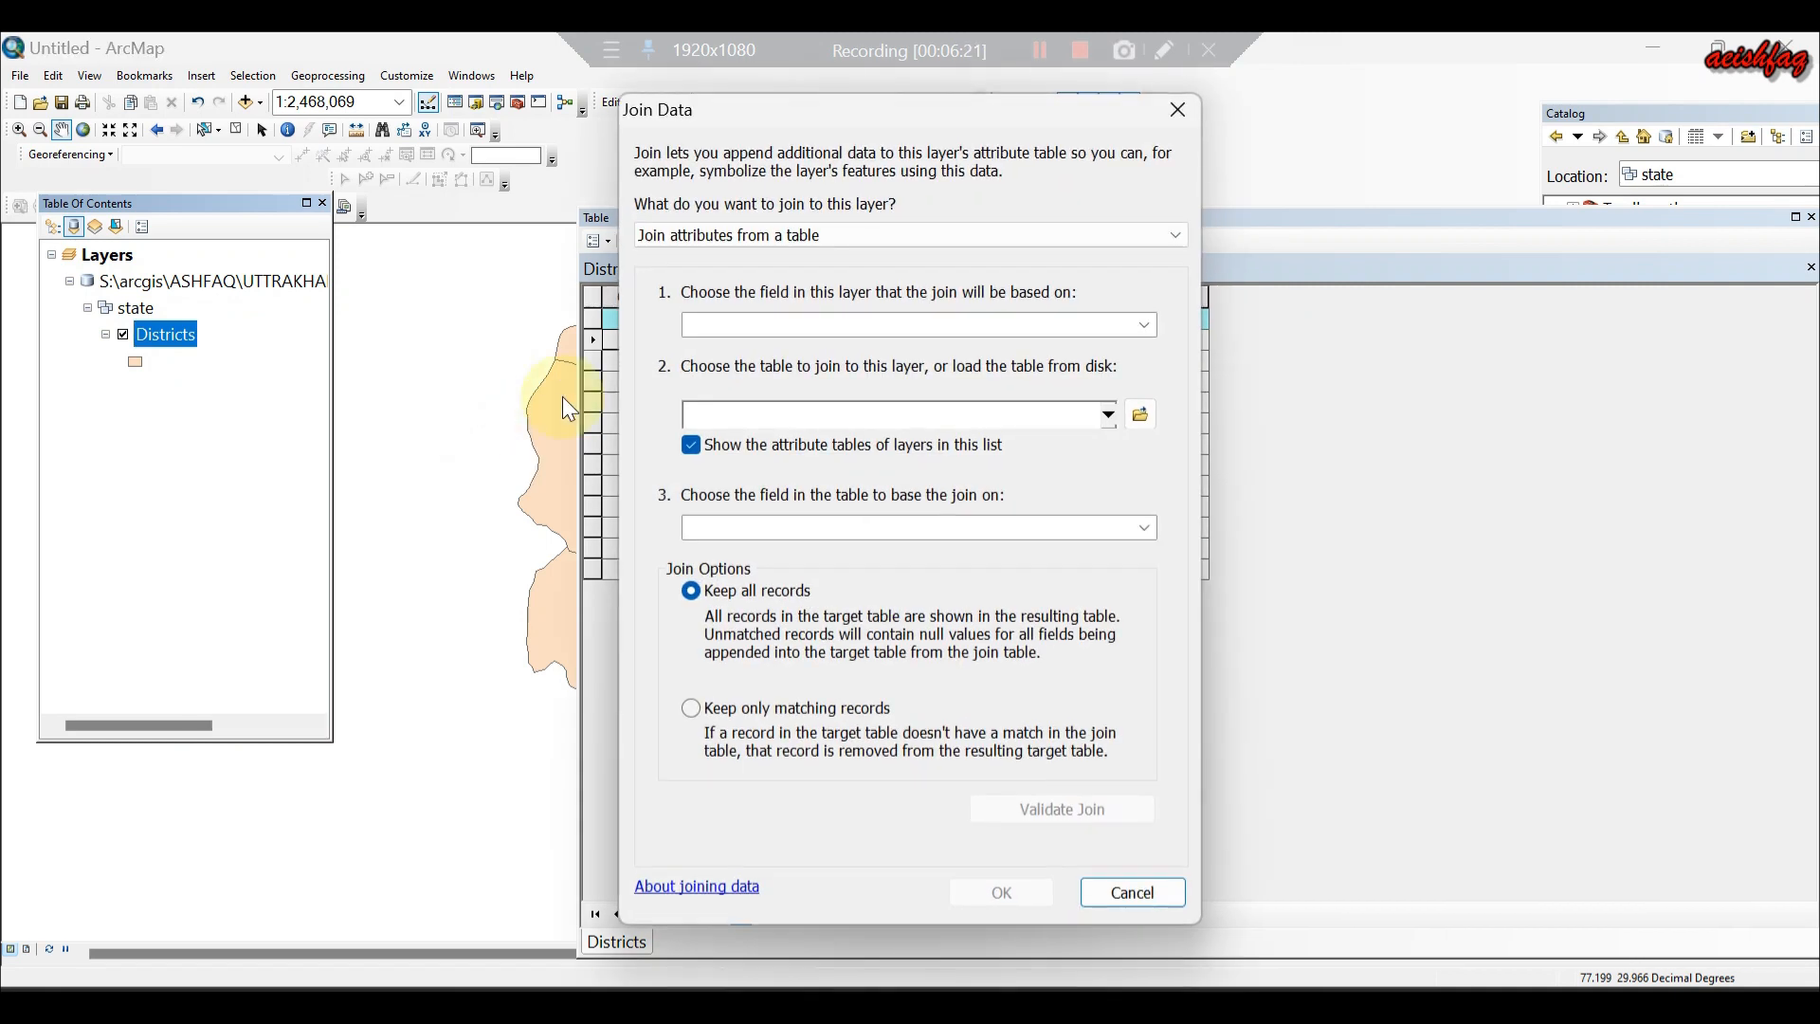
{"action": "left_click", "coordinate": [1147, 325]}
{"action": "left_click", "coordinate": [1018, 345]}
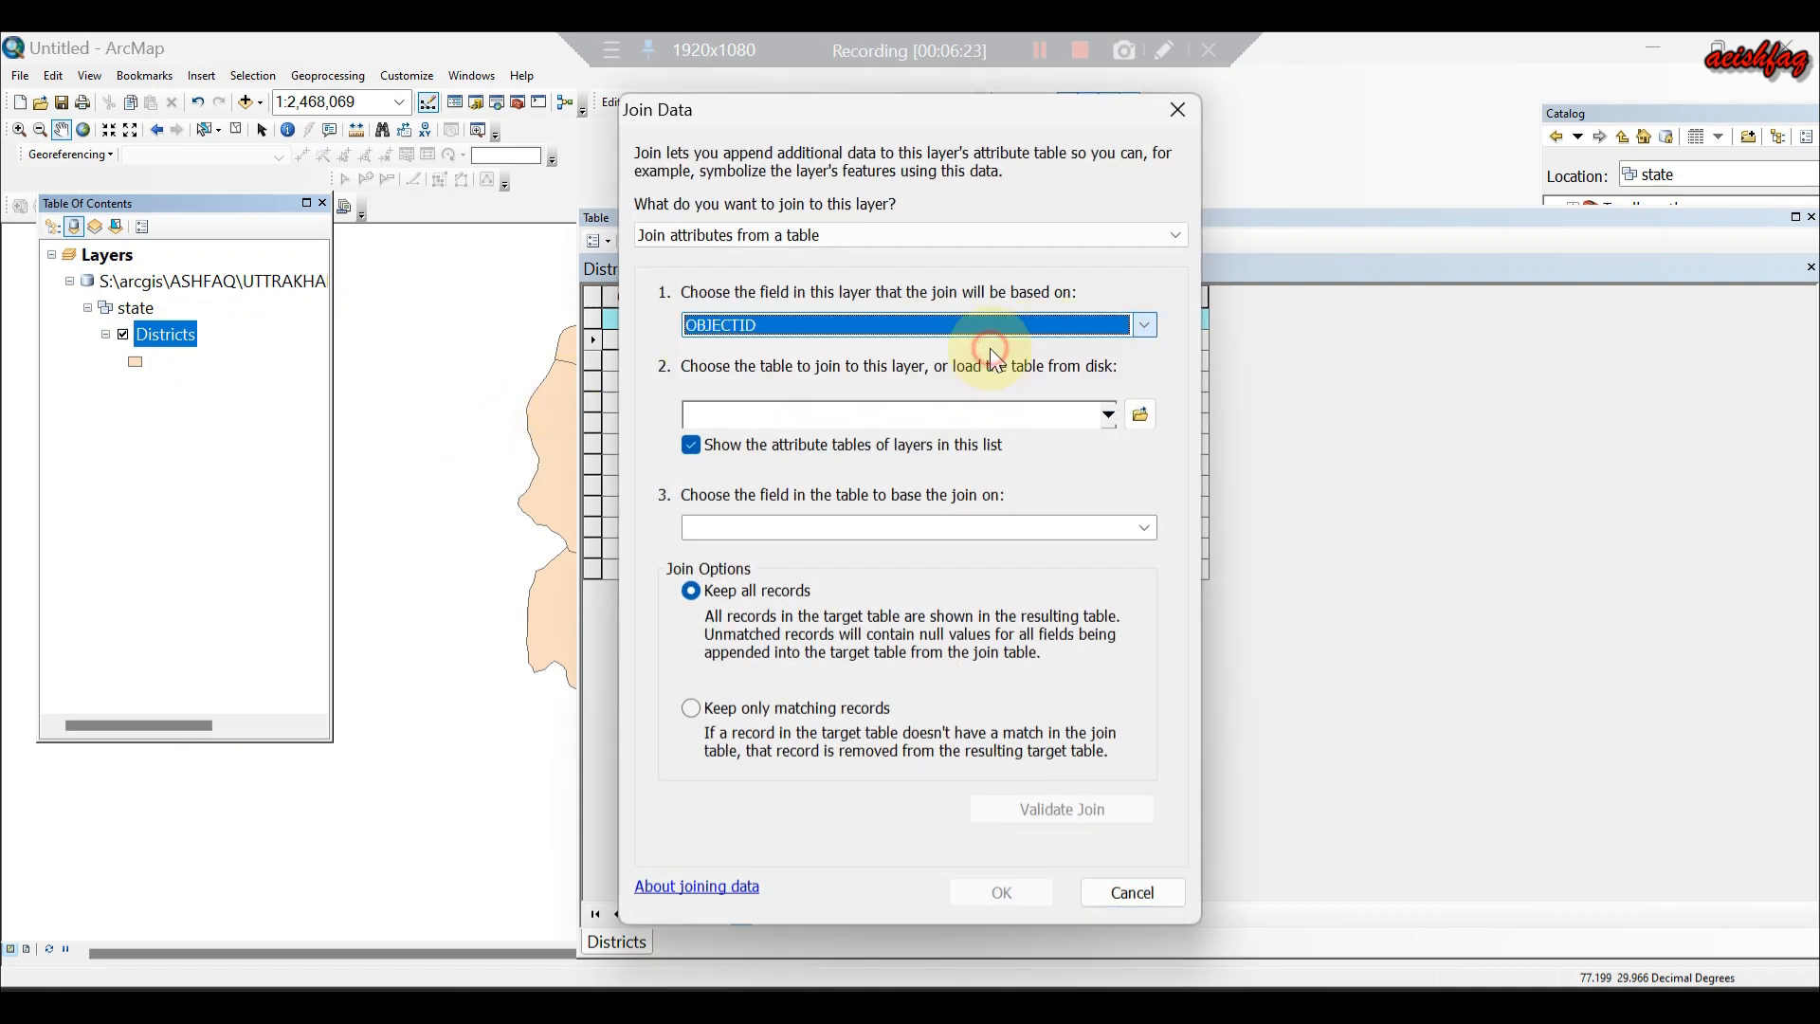
{"action": "left_click", "coordinate": [1107, 415]}
{"action": "left_click", "coordinate": [1107, 415]}
{"action": "left_click", "coordinate": [1141, 415]}
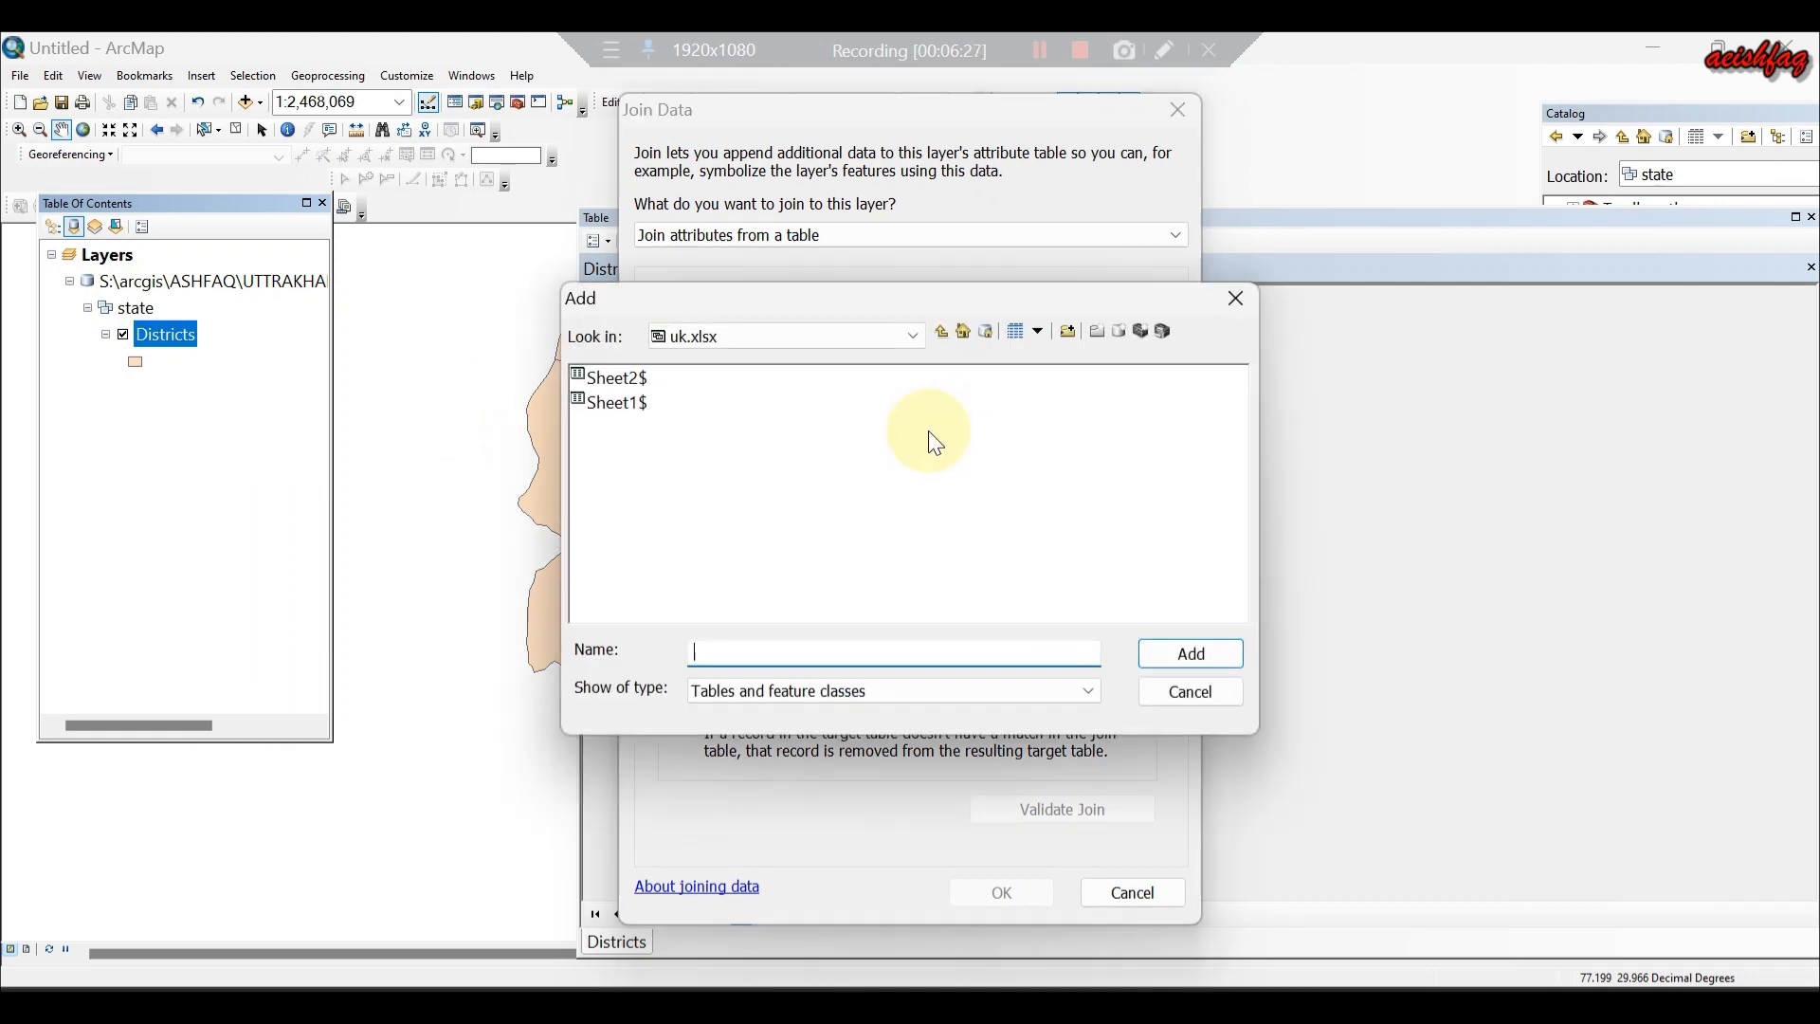
{"action": "left_click", "coordinate": [624, 400]}
{"action": "left_click", "coordinate": [1215, 652]}
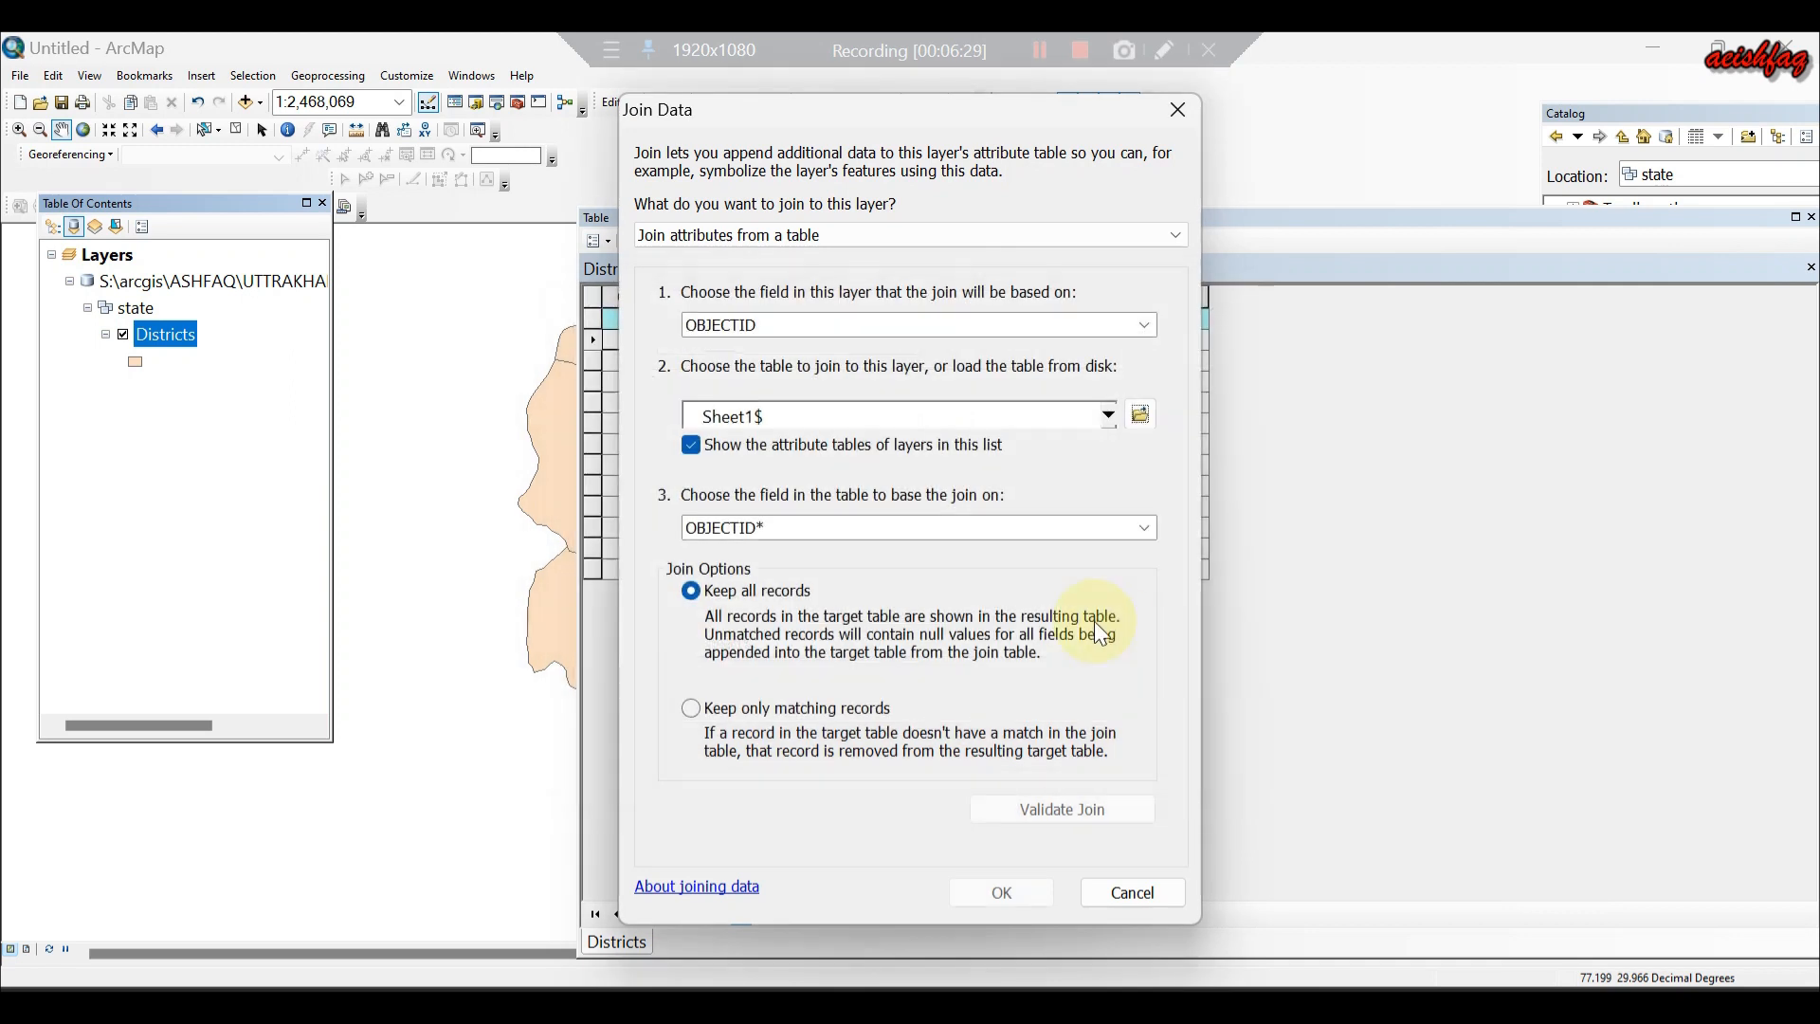
{"action": "left_click", "coordinate": [983, 901]}
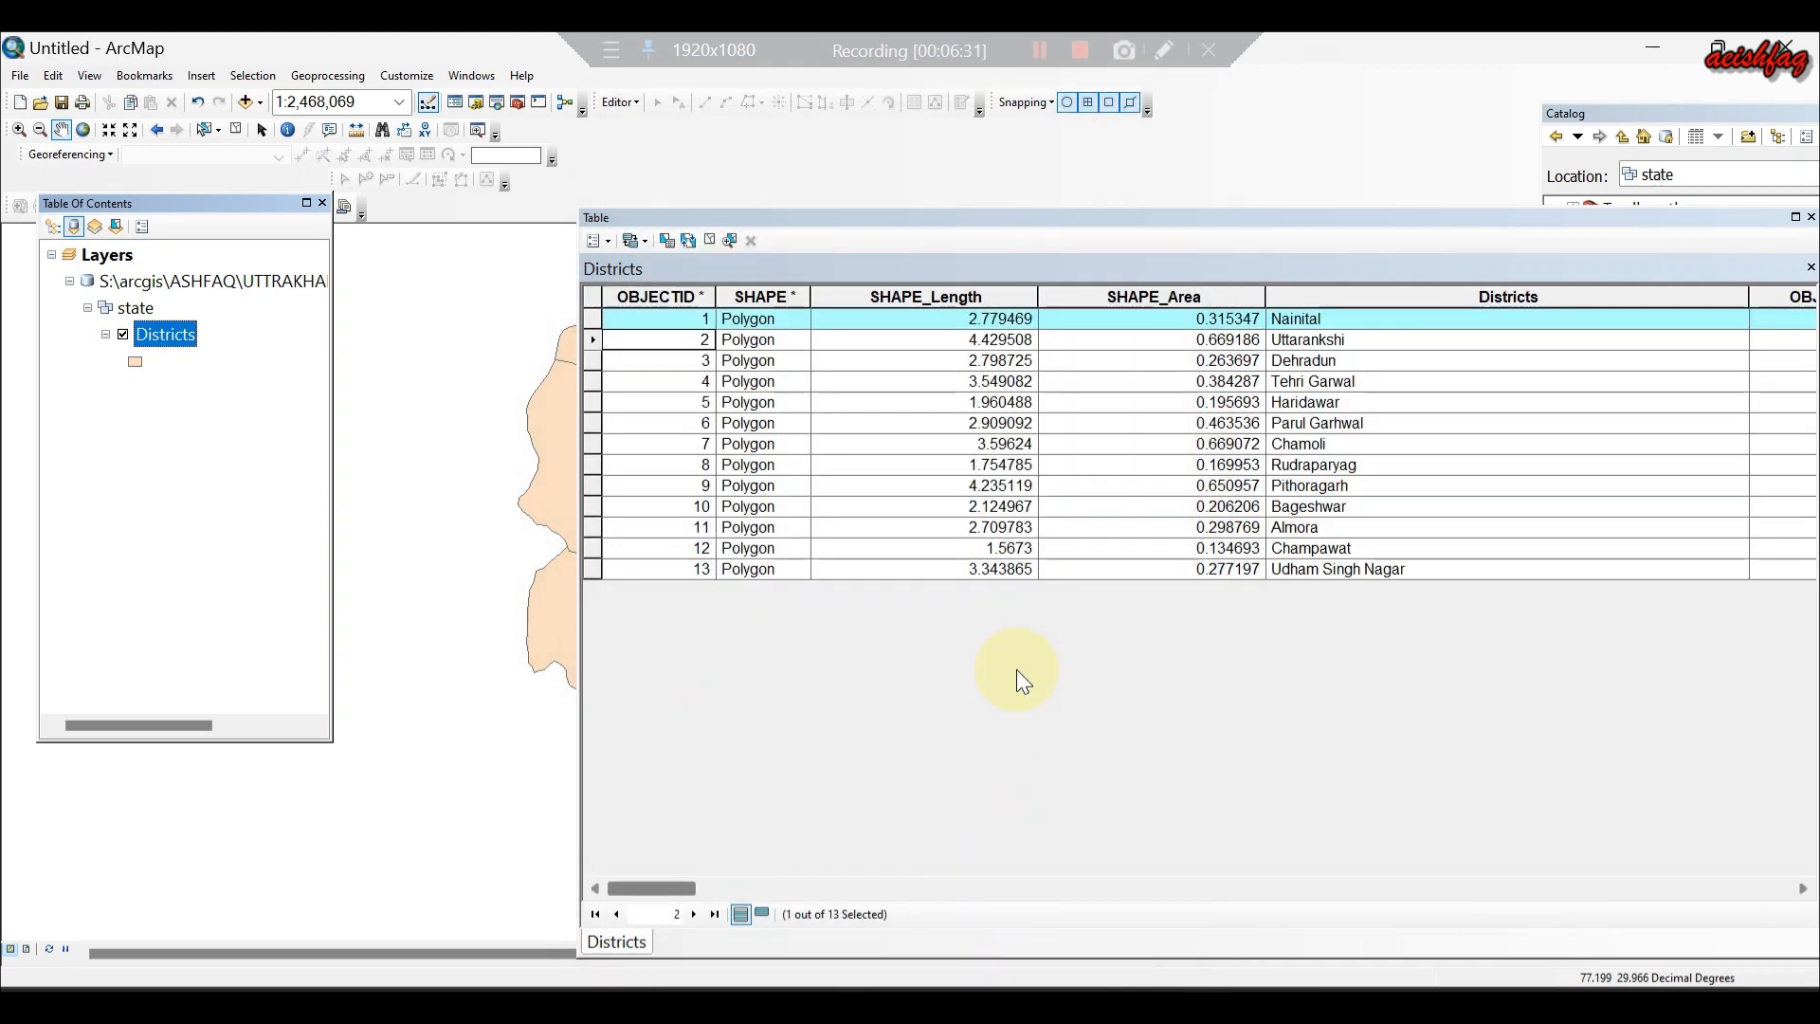
Close and reopen the attribute table of the Districts layer, and clear the selected Nainital record.
{"action": "left_click_drag", "start_coordinate": [1293, 224], "coordinate": [1150, 222]}
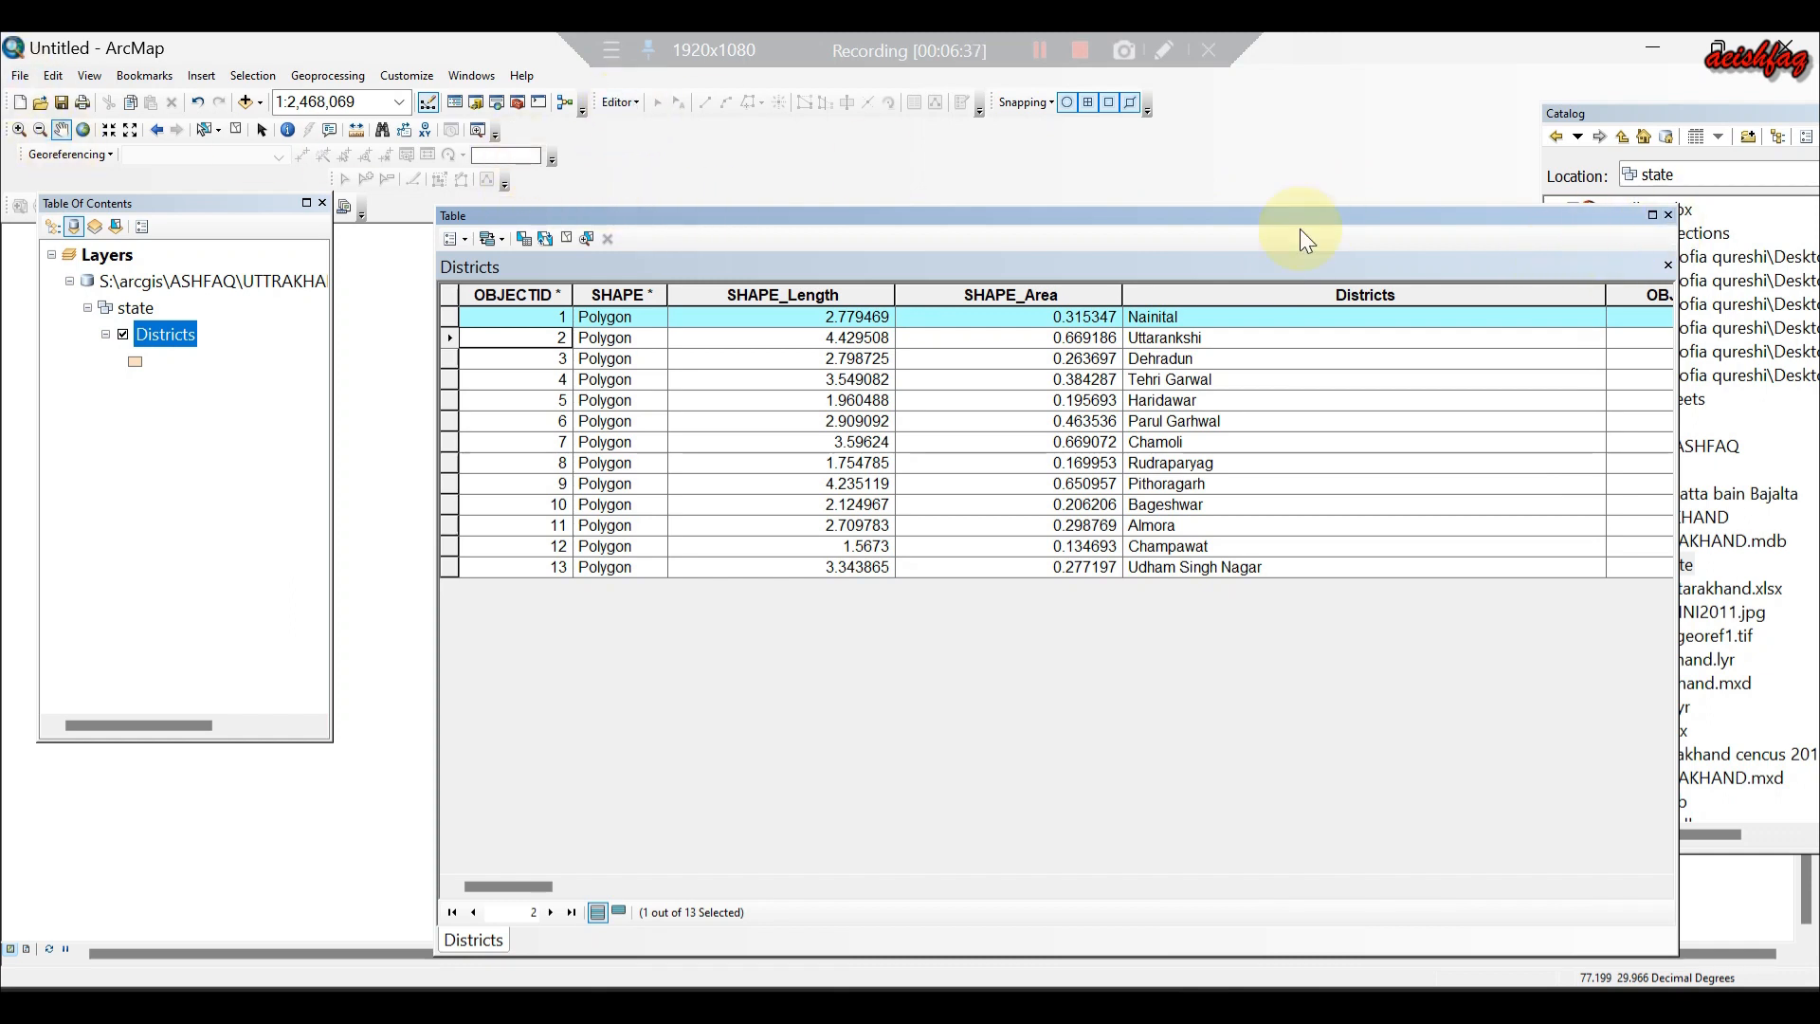
{"action": "left_click", "coordinate": [1668, 214]}
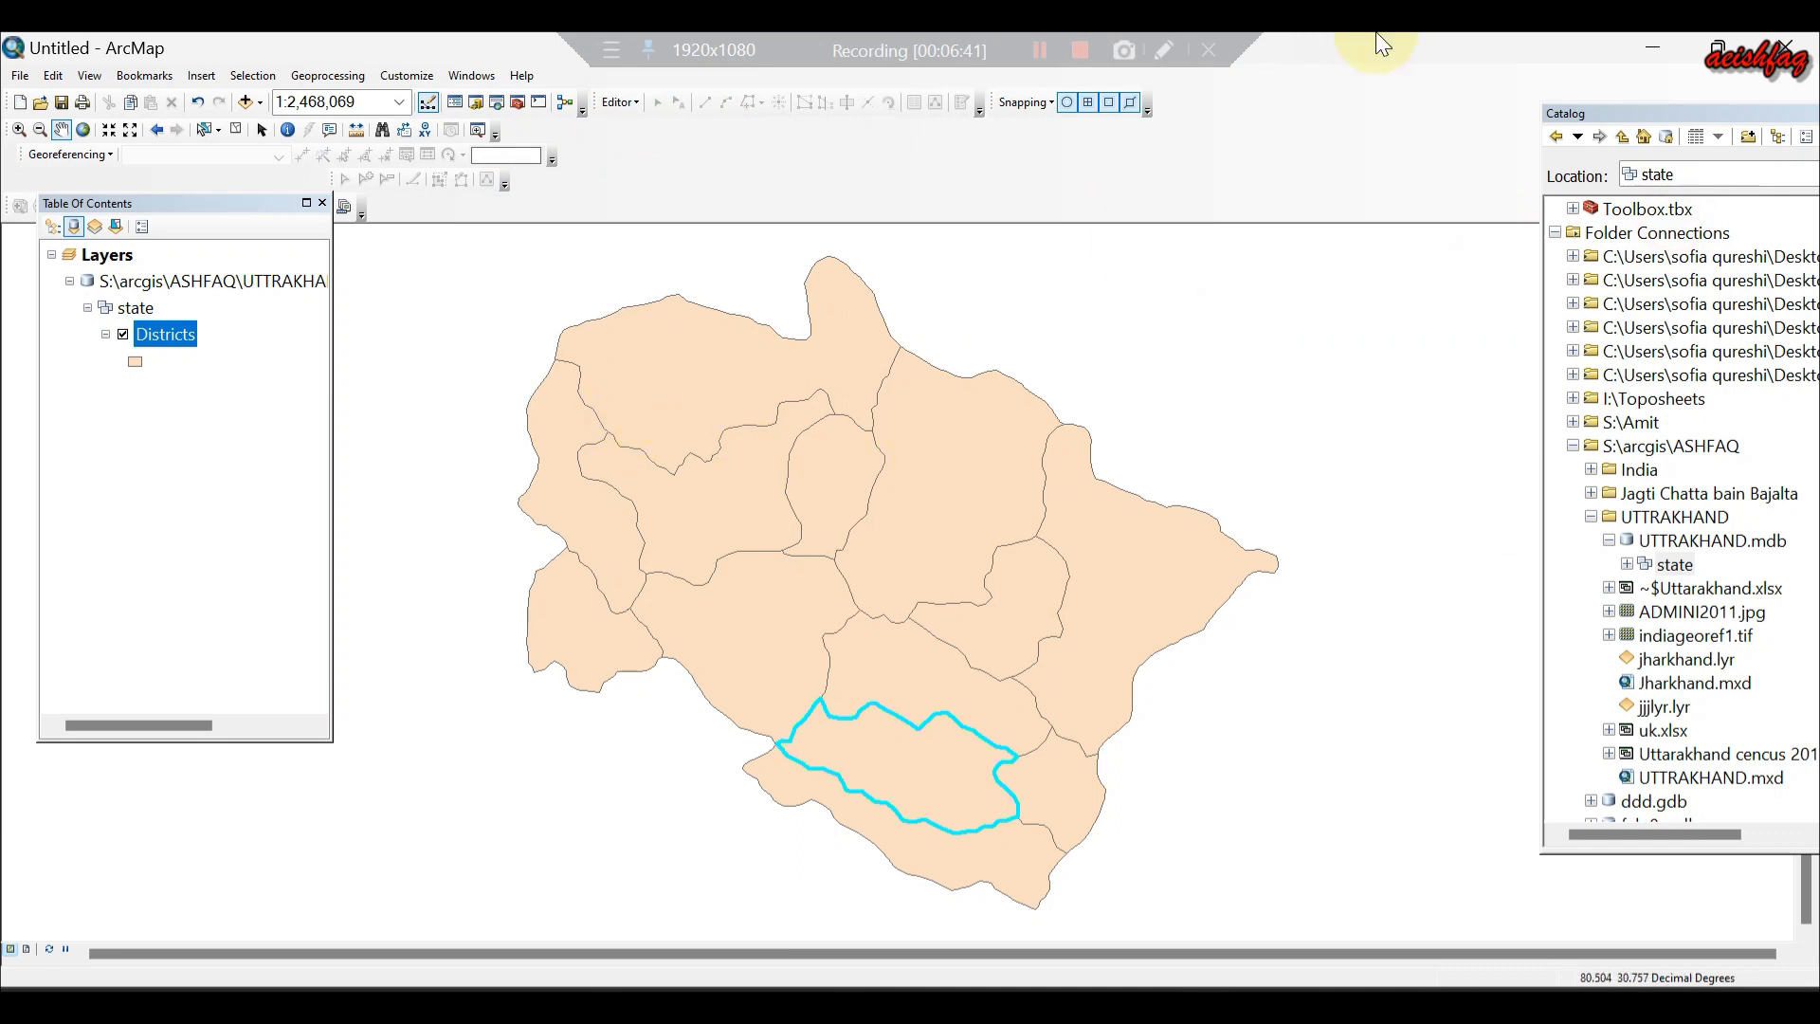
{"action": "left_click", "coordinate": [157, 338]}
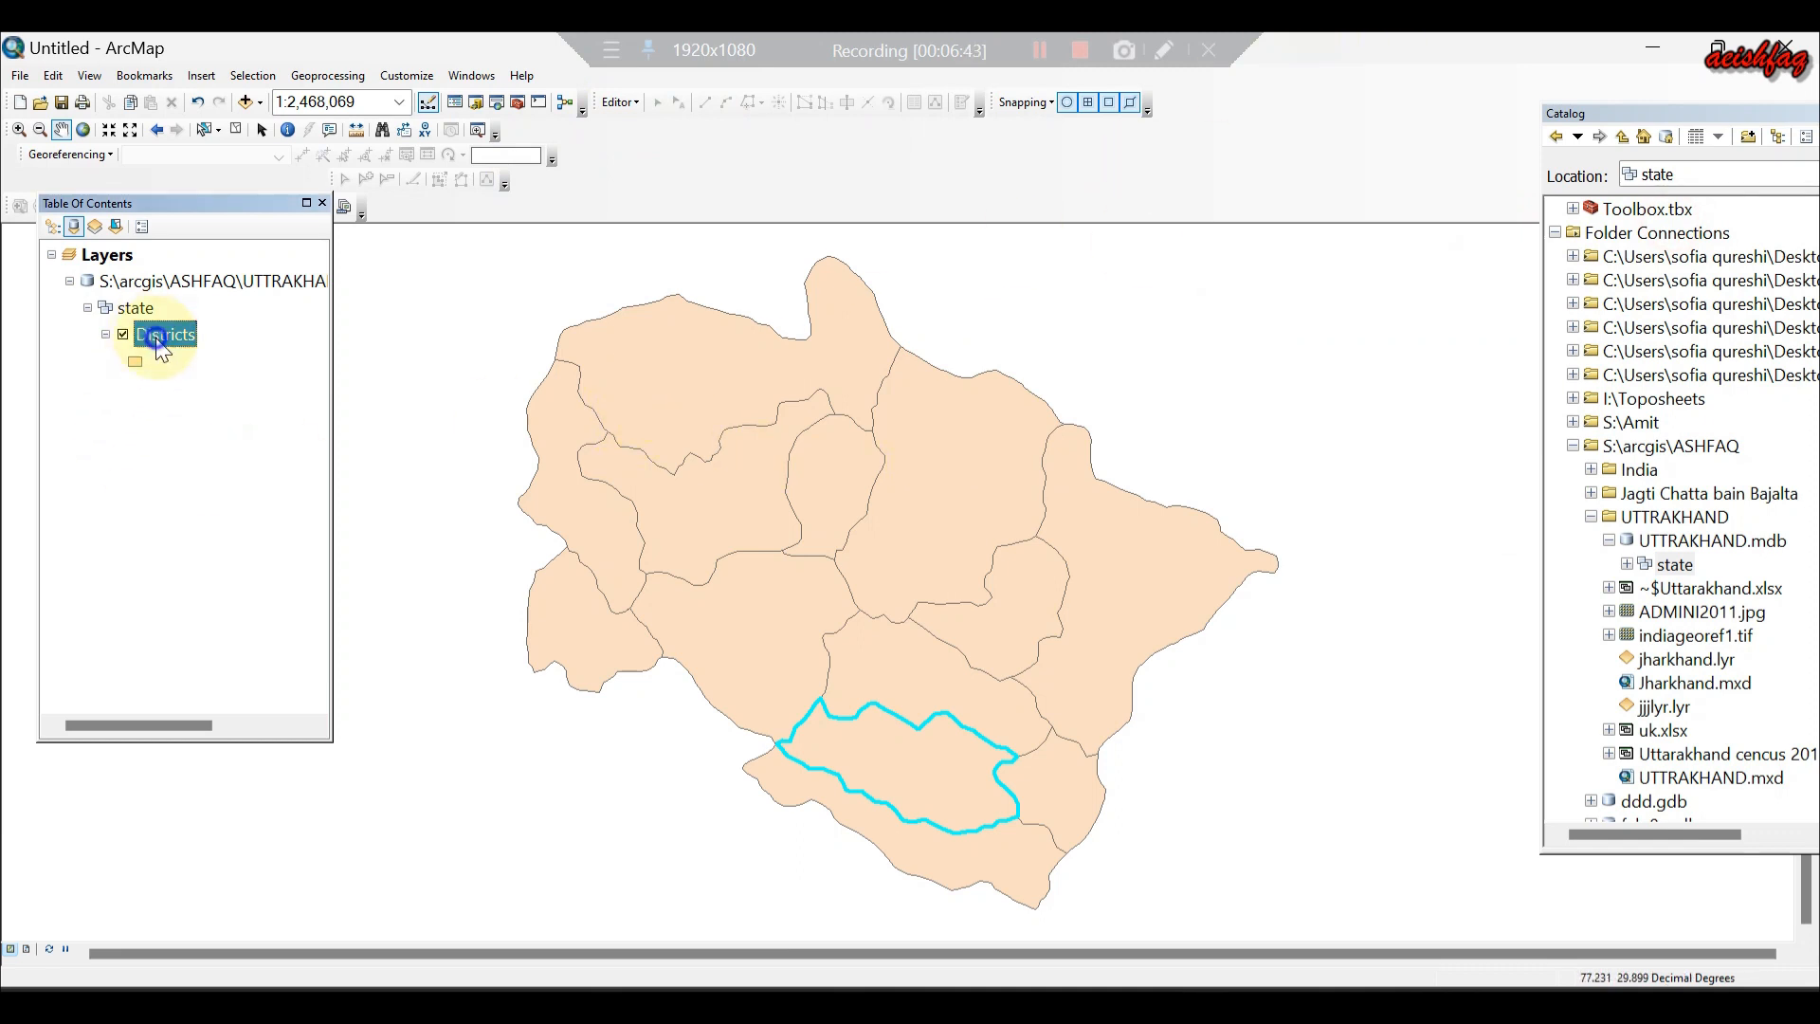
{"action": "right_click", "coordinate": [157, 338]}
{"action": "left_click", "coordinate": [190, 383]}
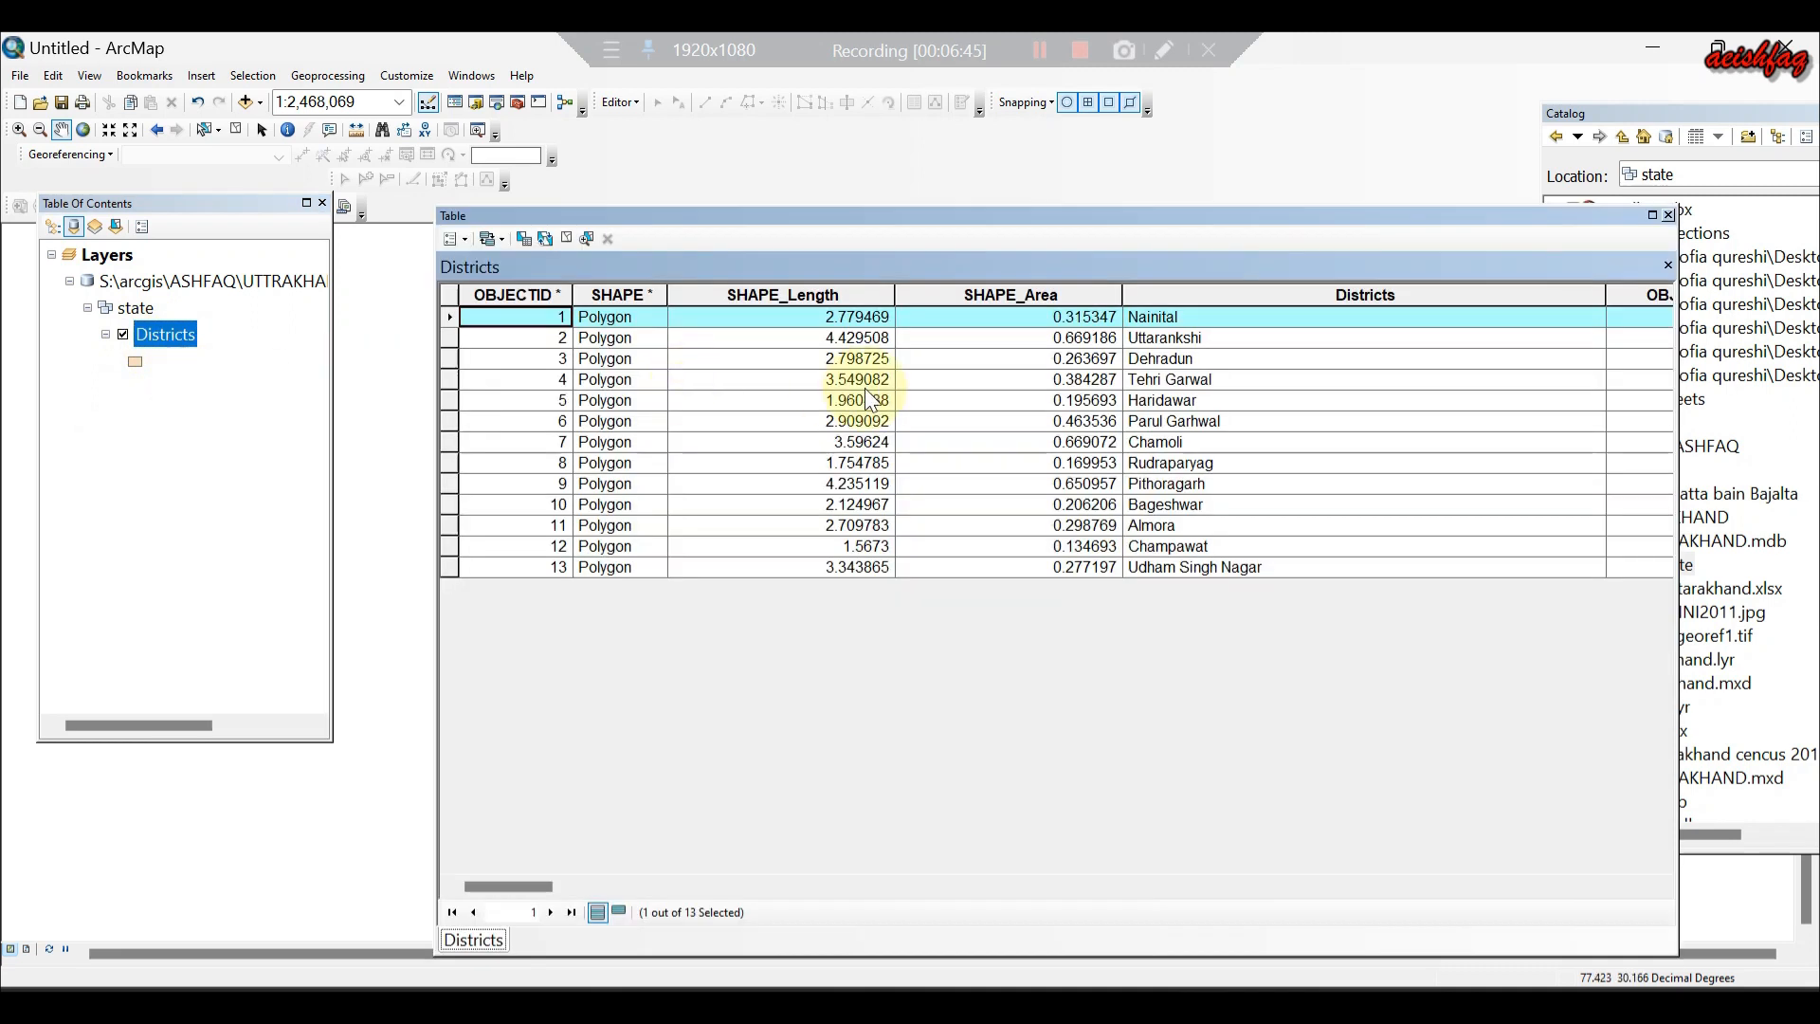
{"action": "left_click", "coordinate": [446, 298]}
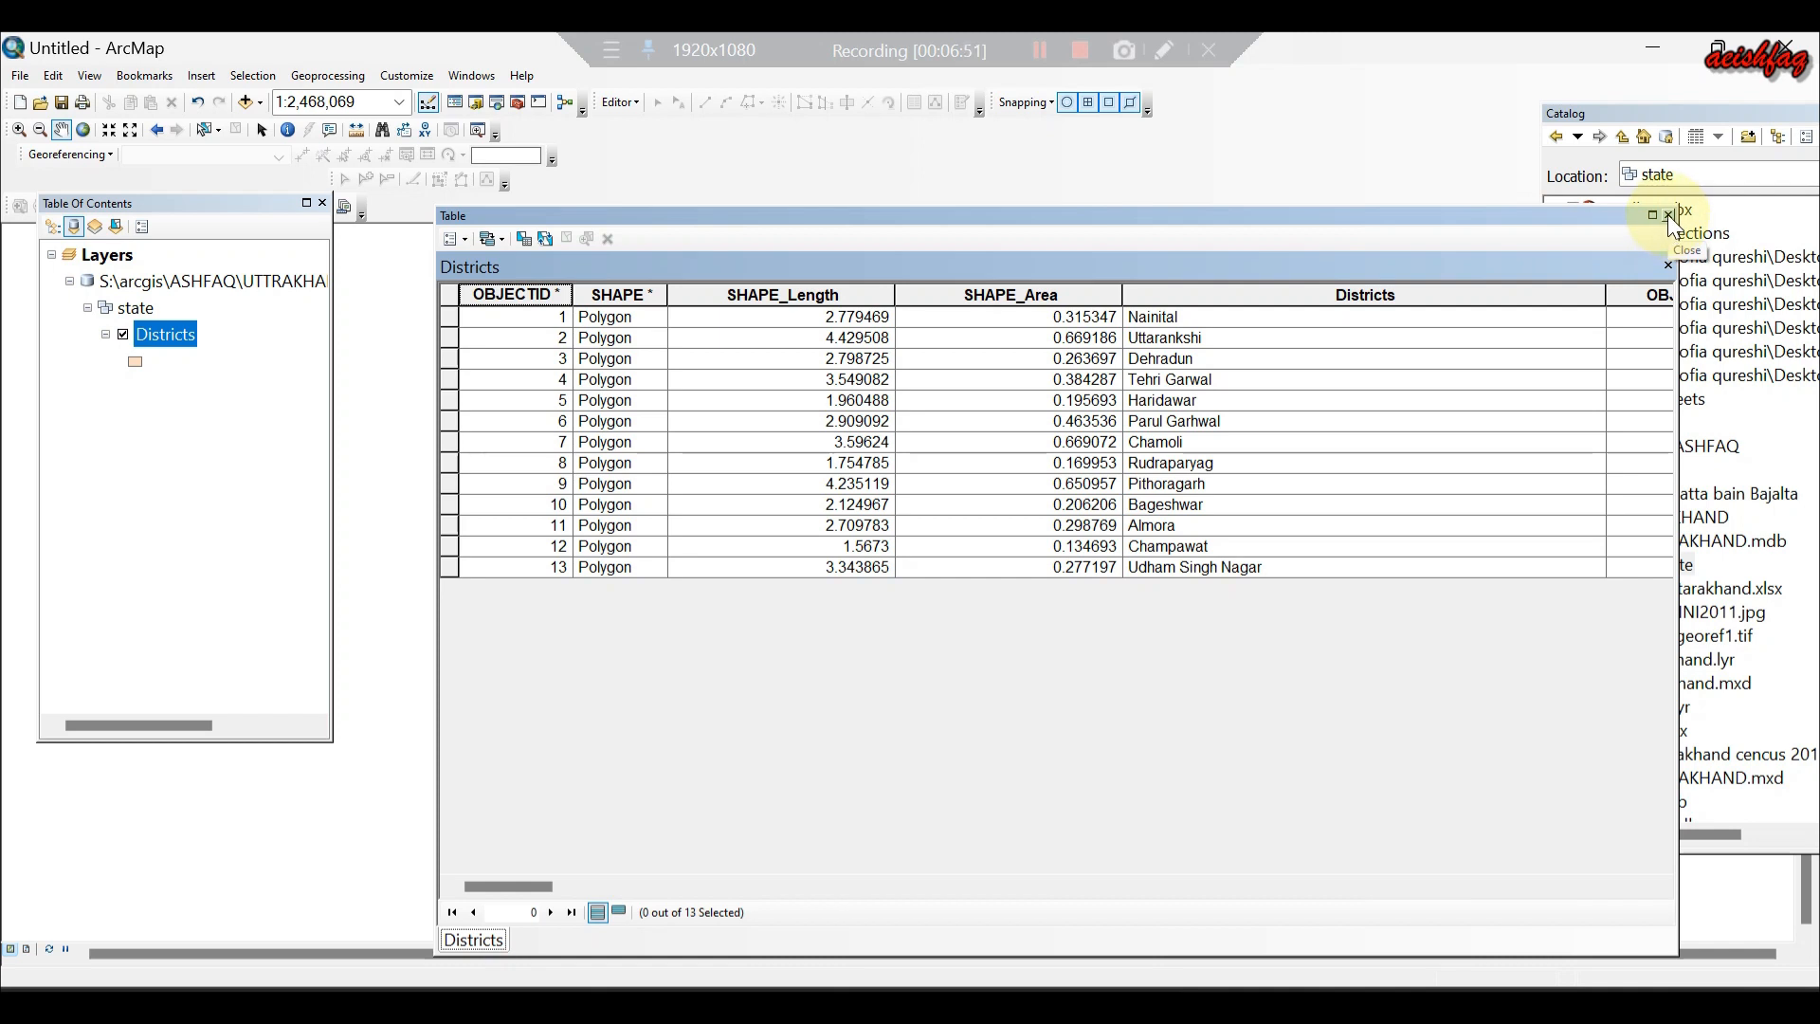
Change the Districts layer's fill symbol to the light Green preset.
{"action": "left_click", "coordinate": [134, 362]}
{"action": "left_click", "coordinate": [897, 436]}
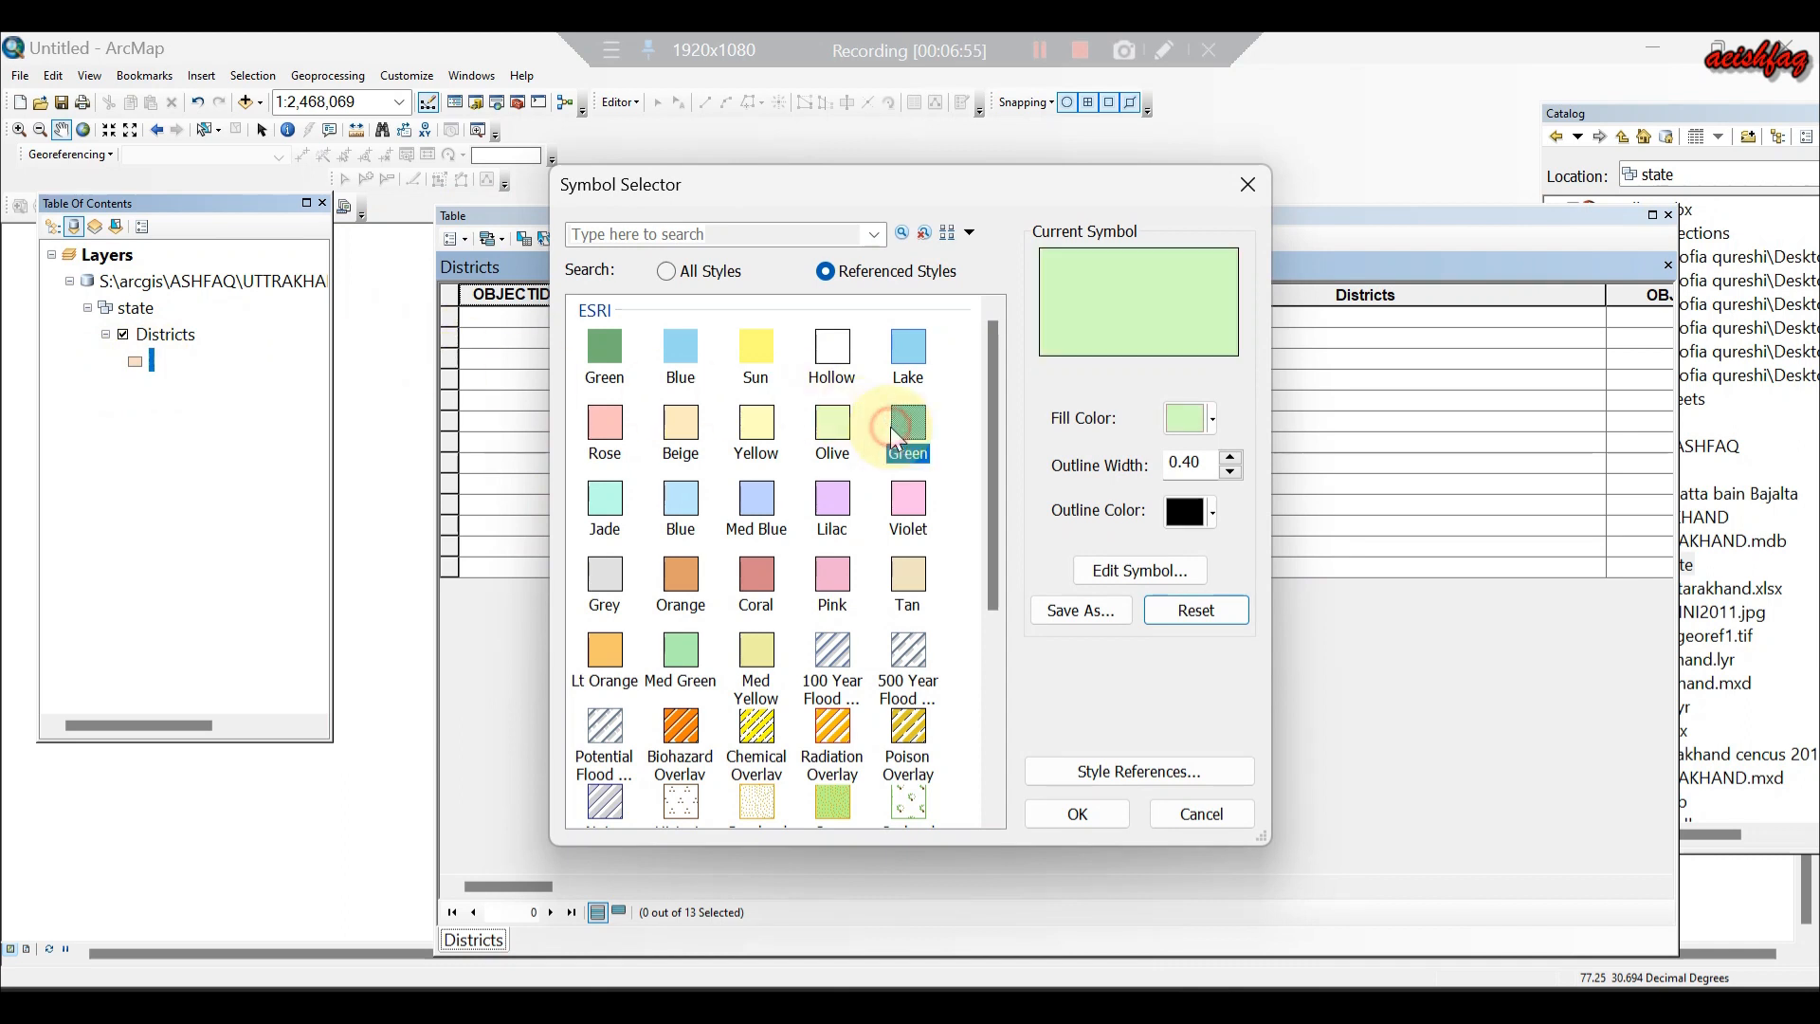
{"action": "left_click", "coordinate": [1078, 816]}
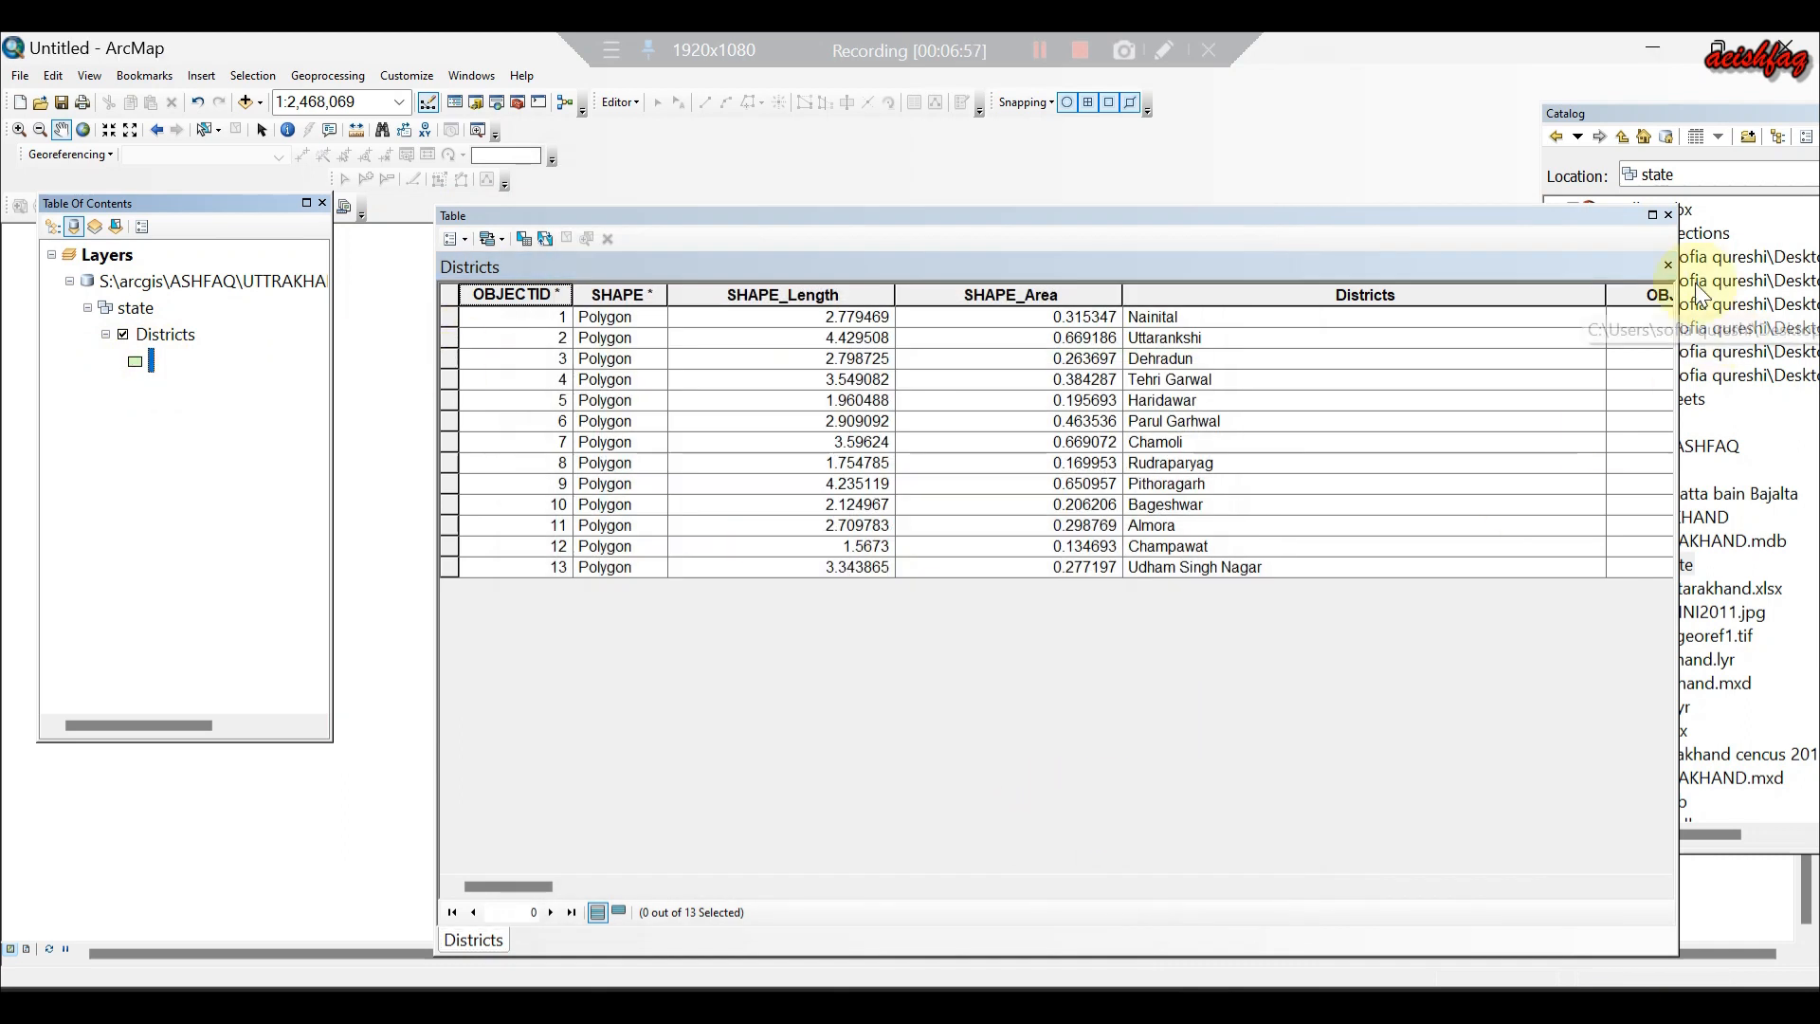
Close the Districts attribute table and the Catalog window so the map is unobstructed.
{"action": "left_click", "coordinate": [1668, 215]}
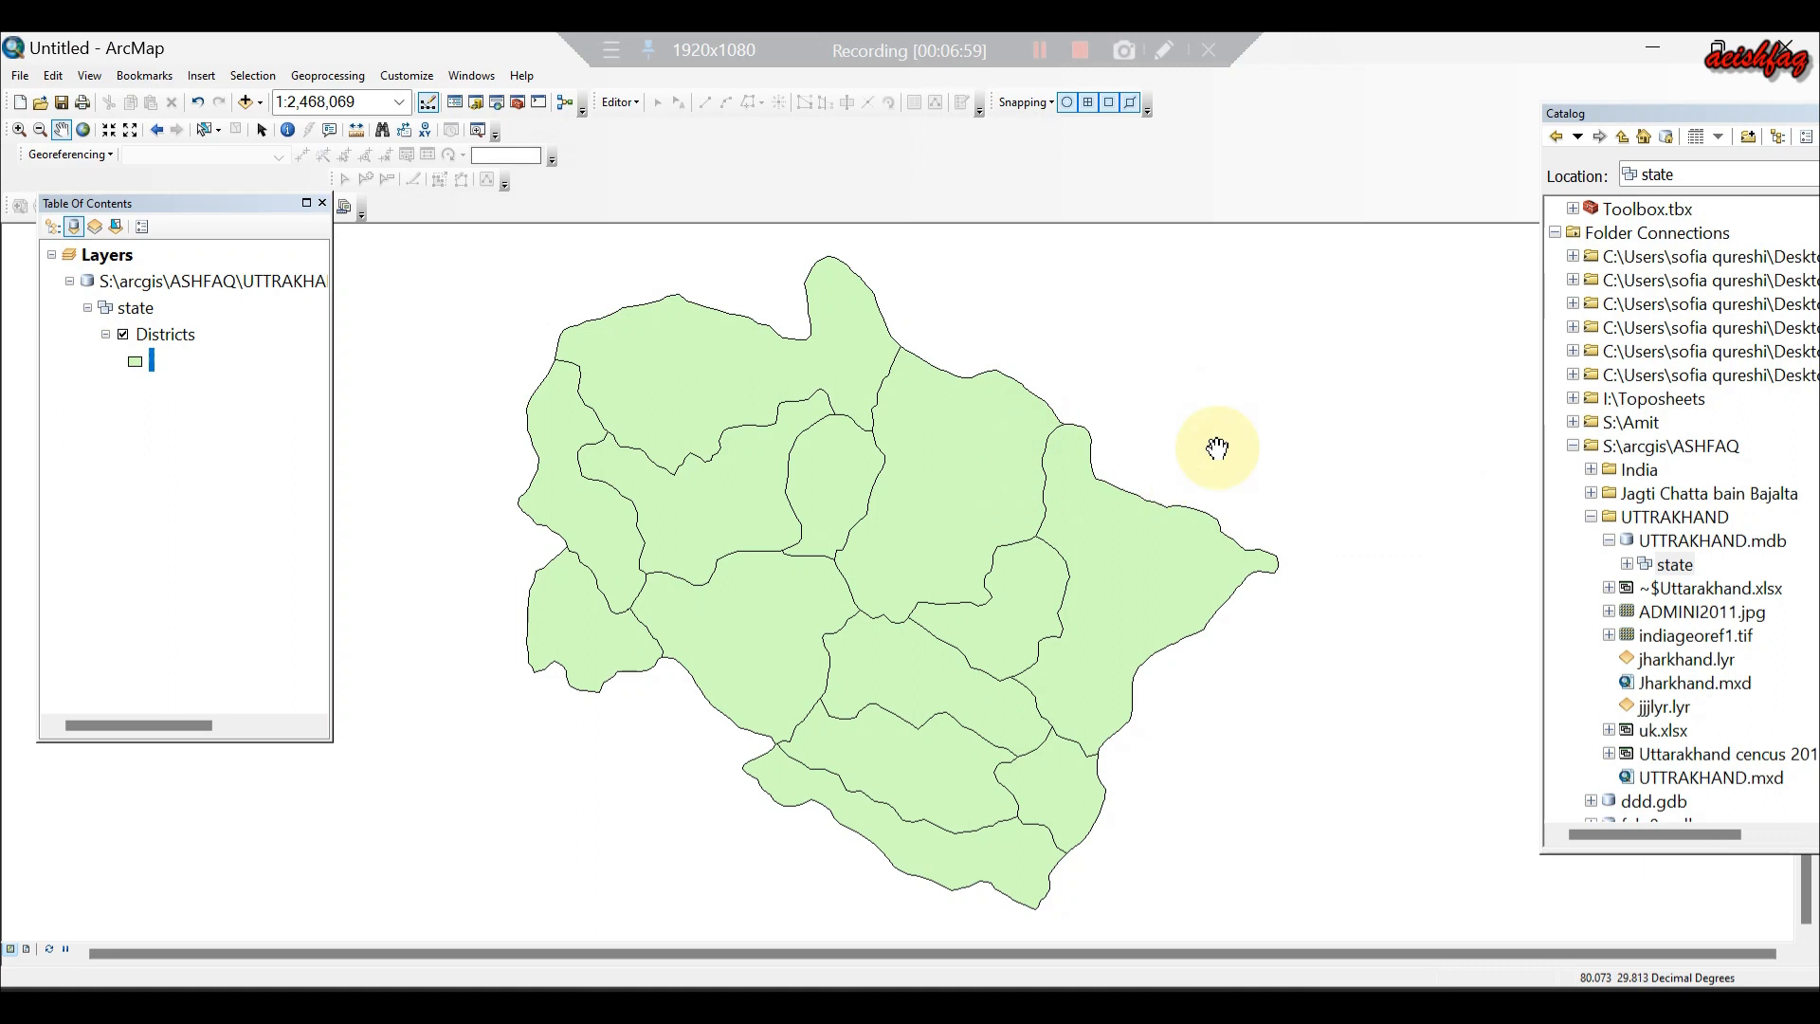
{"action": "left_click_drag", "start_coordinate": [1625, 119], "coordinate": [1422, 121]}
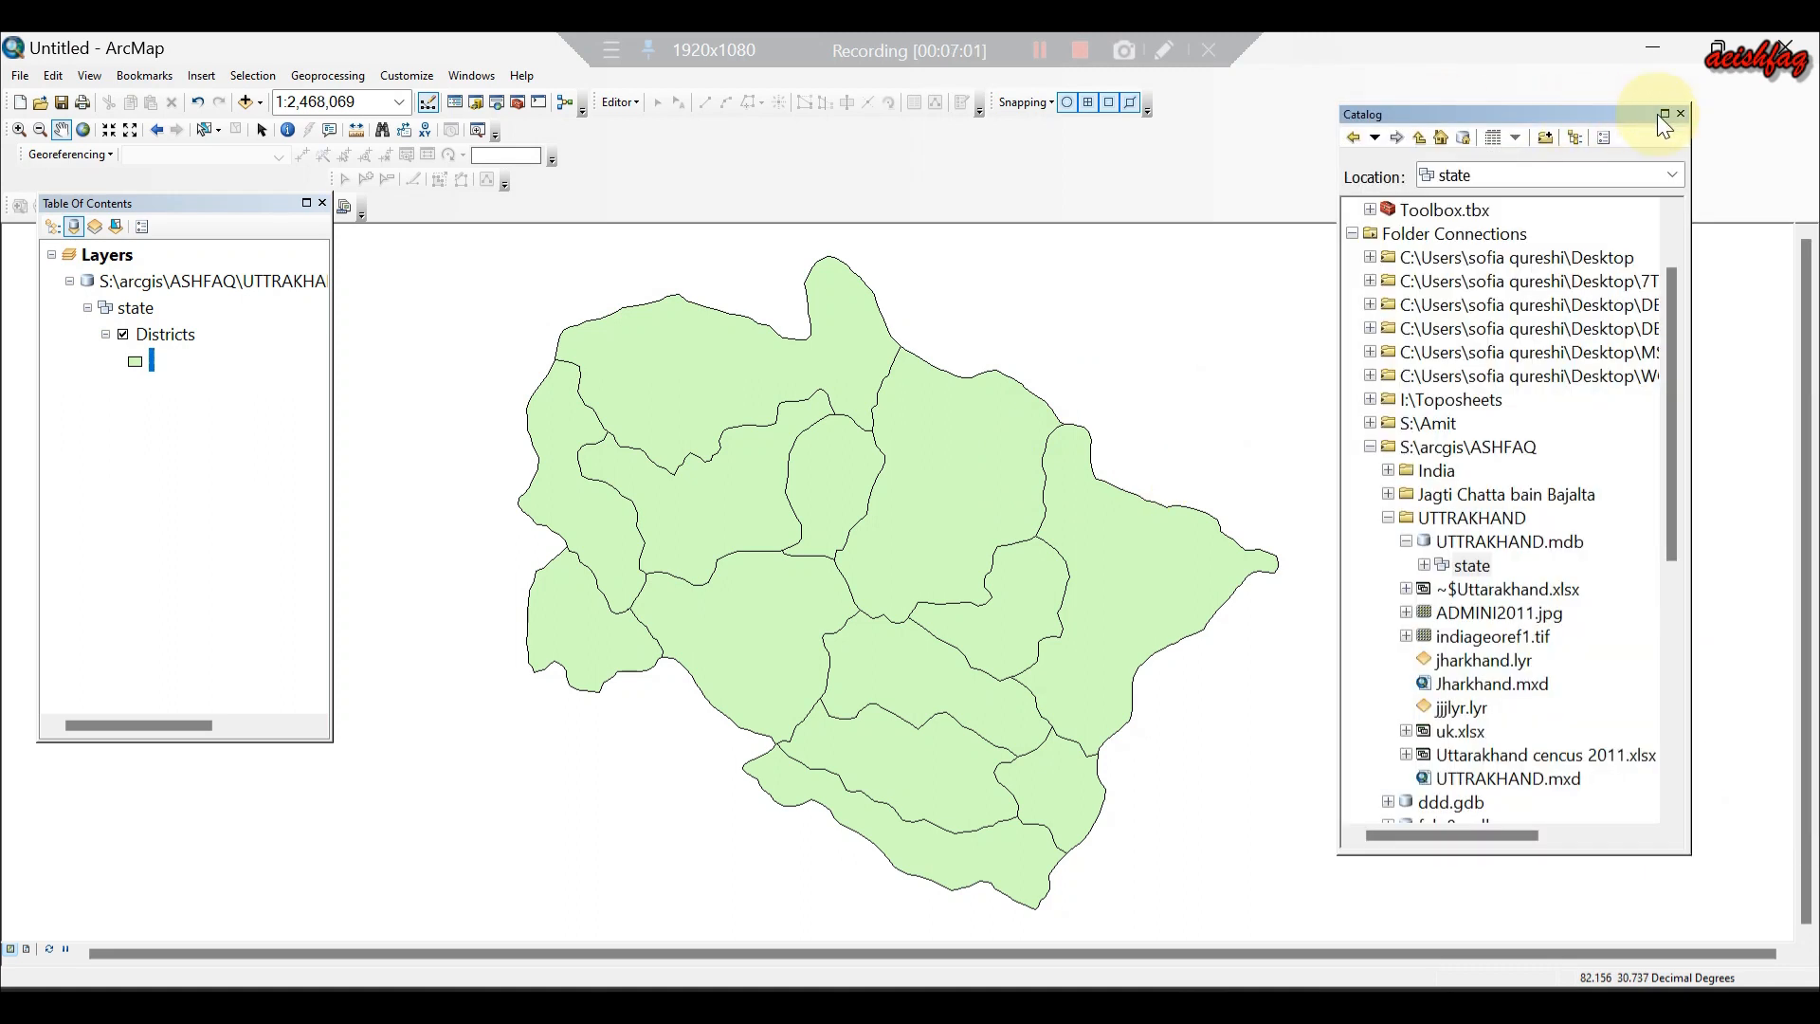
{"action": "left_click", "coordinate": [1681, 114]}
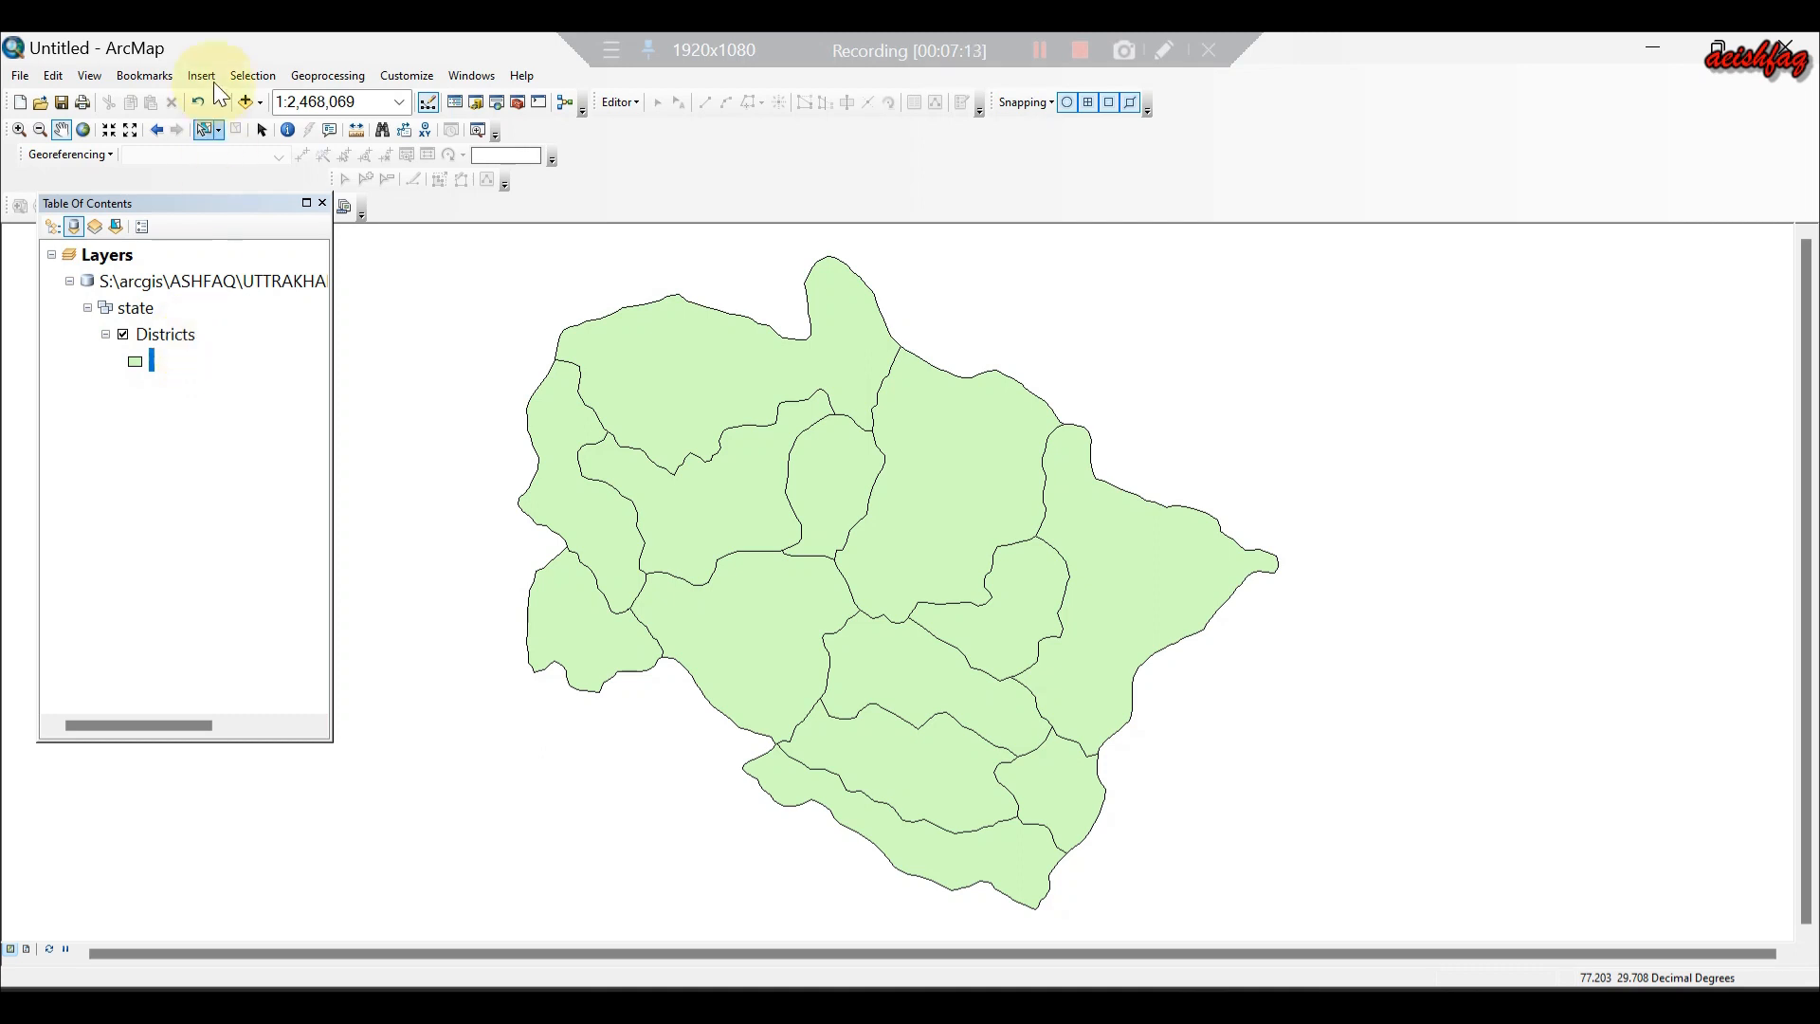
Switch the map to layout view and move the table of contents clear of the layout tools.
{"action": "left_click", "coordinate": [105, 76]}
{"action": "left_click", "coordinate": [99, 79]}
{"action": "left_click", "coordinate": [111, 105]}
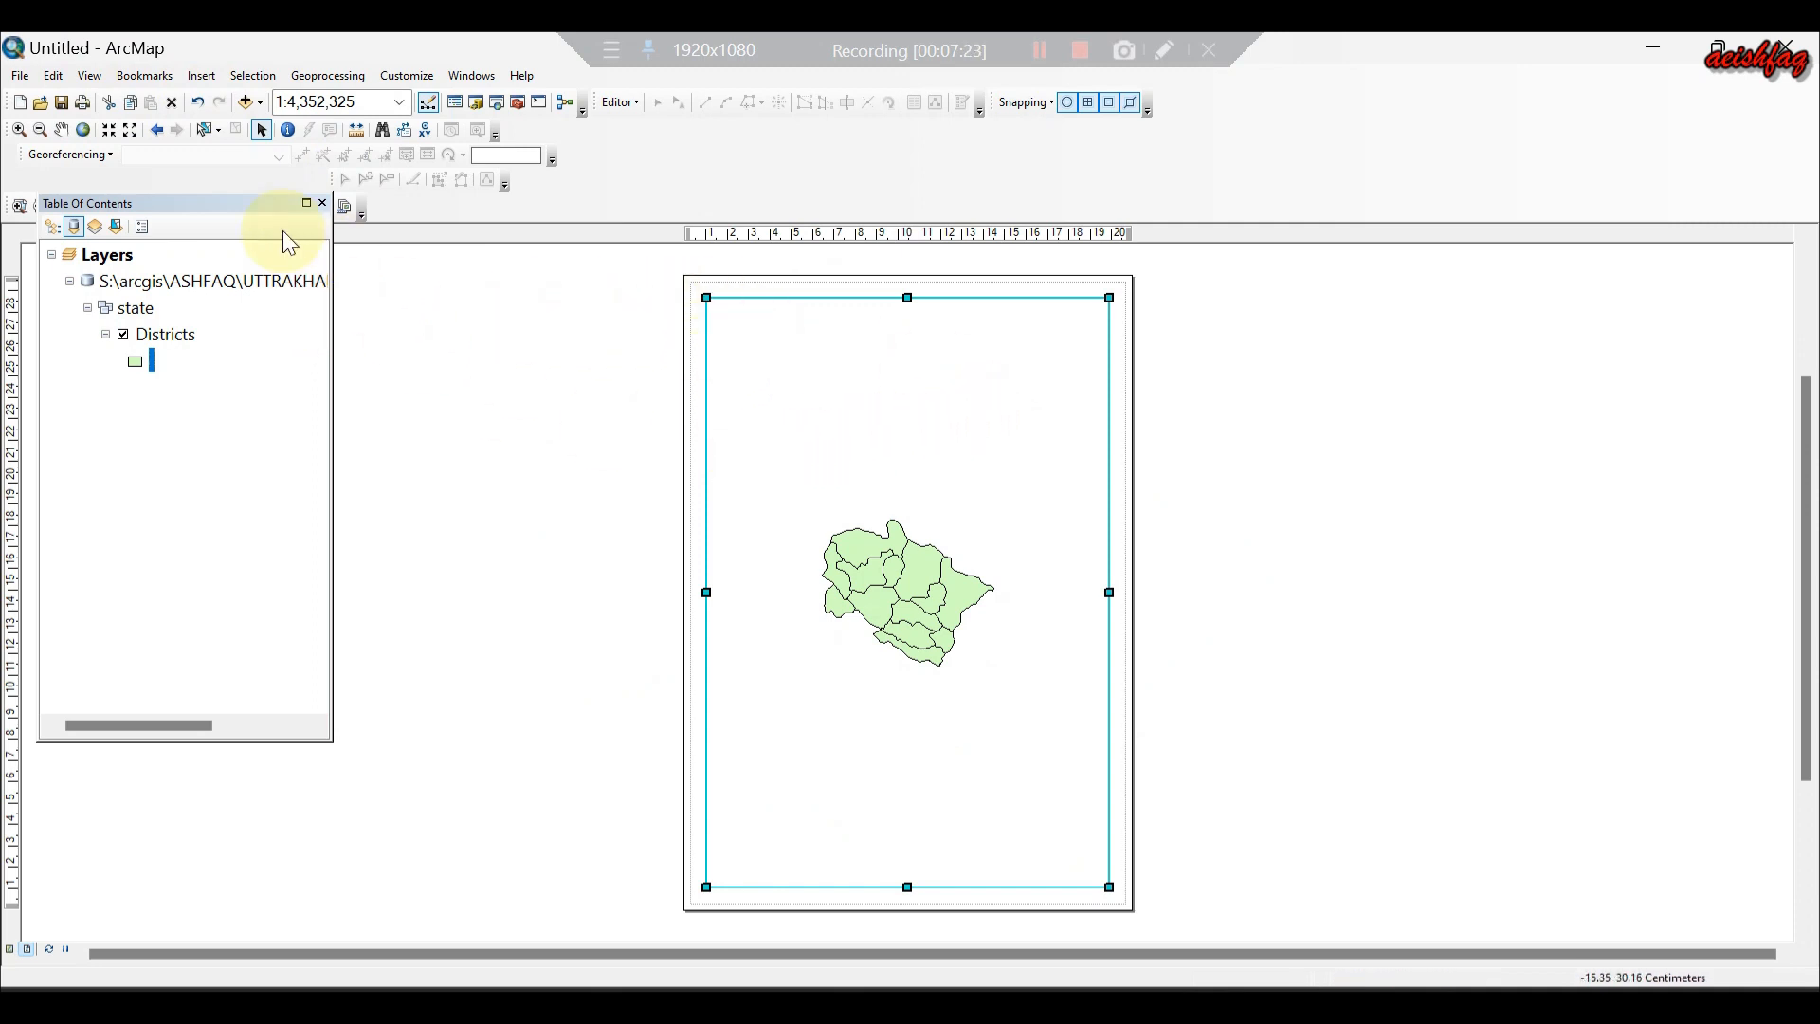
{"action": "left_click_drag", "start_coordinate": [256, 210], "coordinate": [249, 292]}
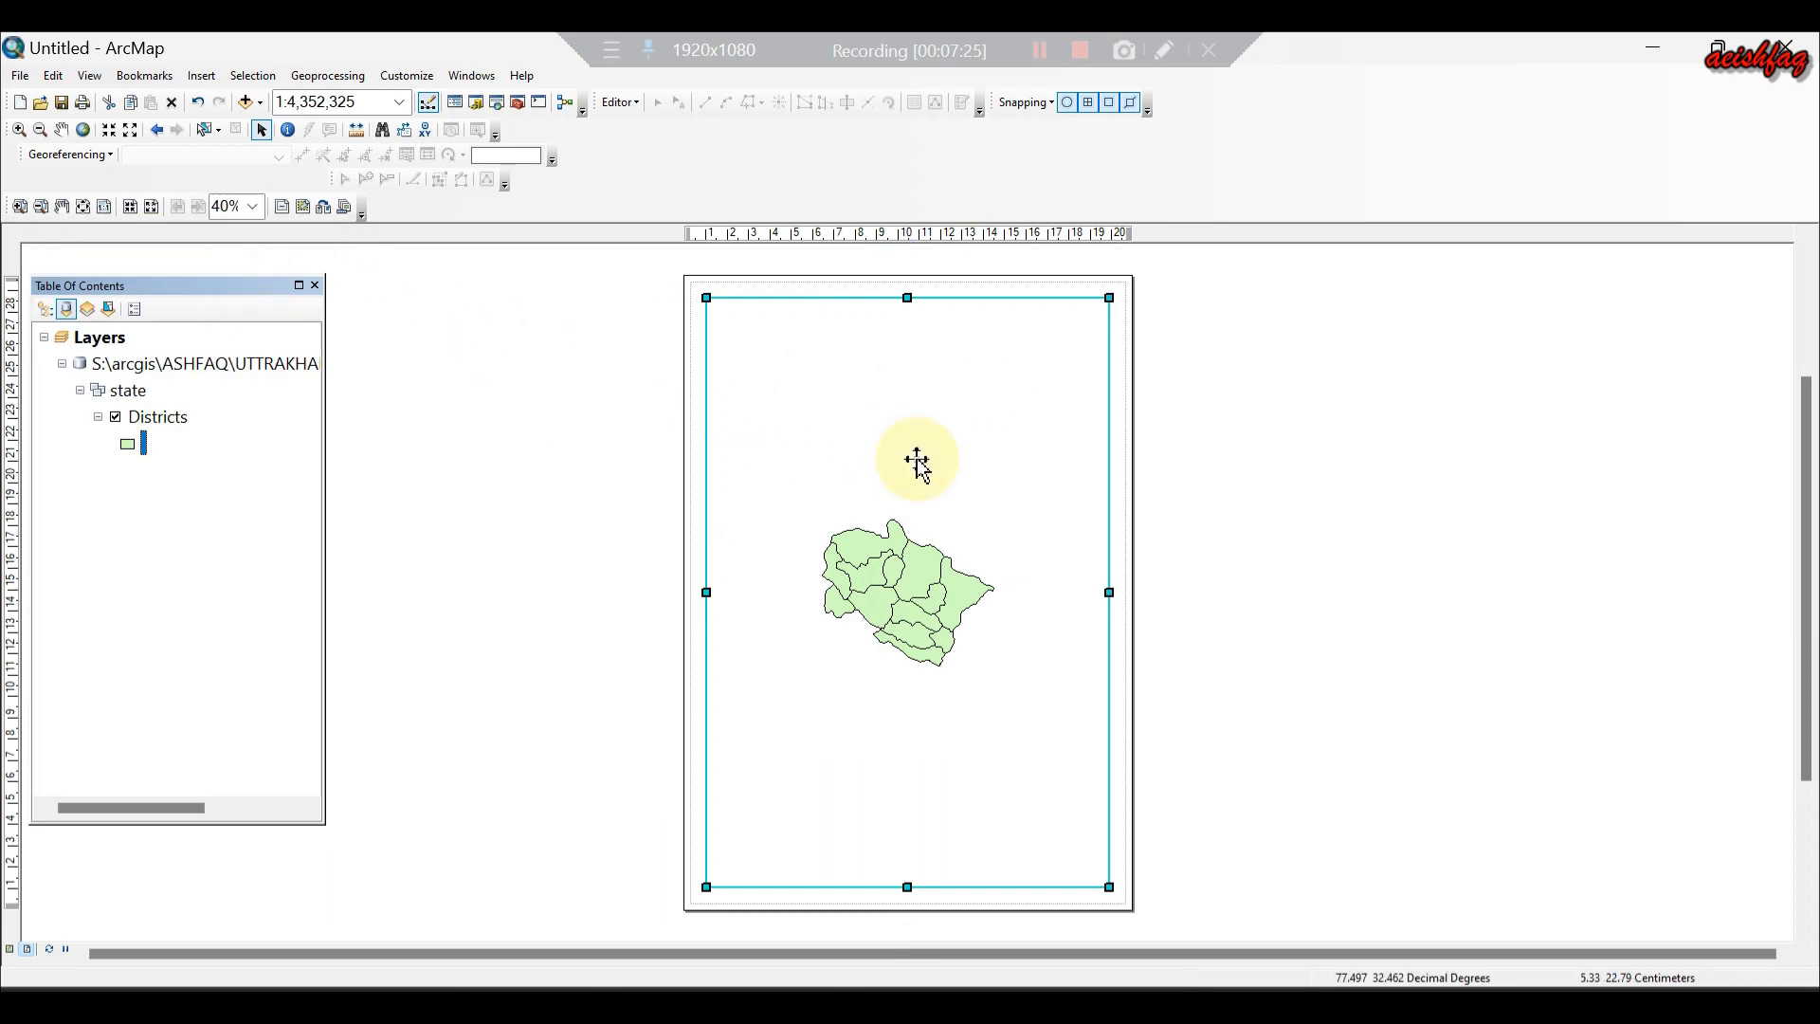
Change the page layout to the ARCH C Landscape template after comparing the architectural page sizes.
{"action": "left_click", "coordinate": [323, 207]}
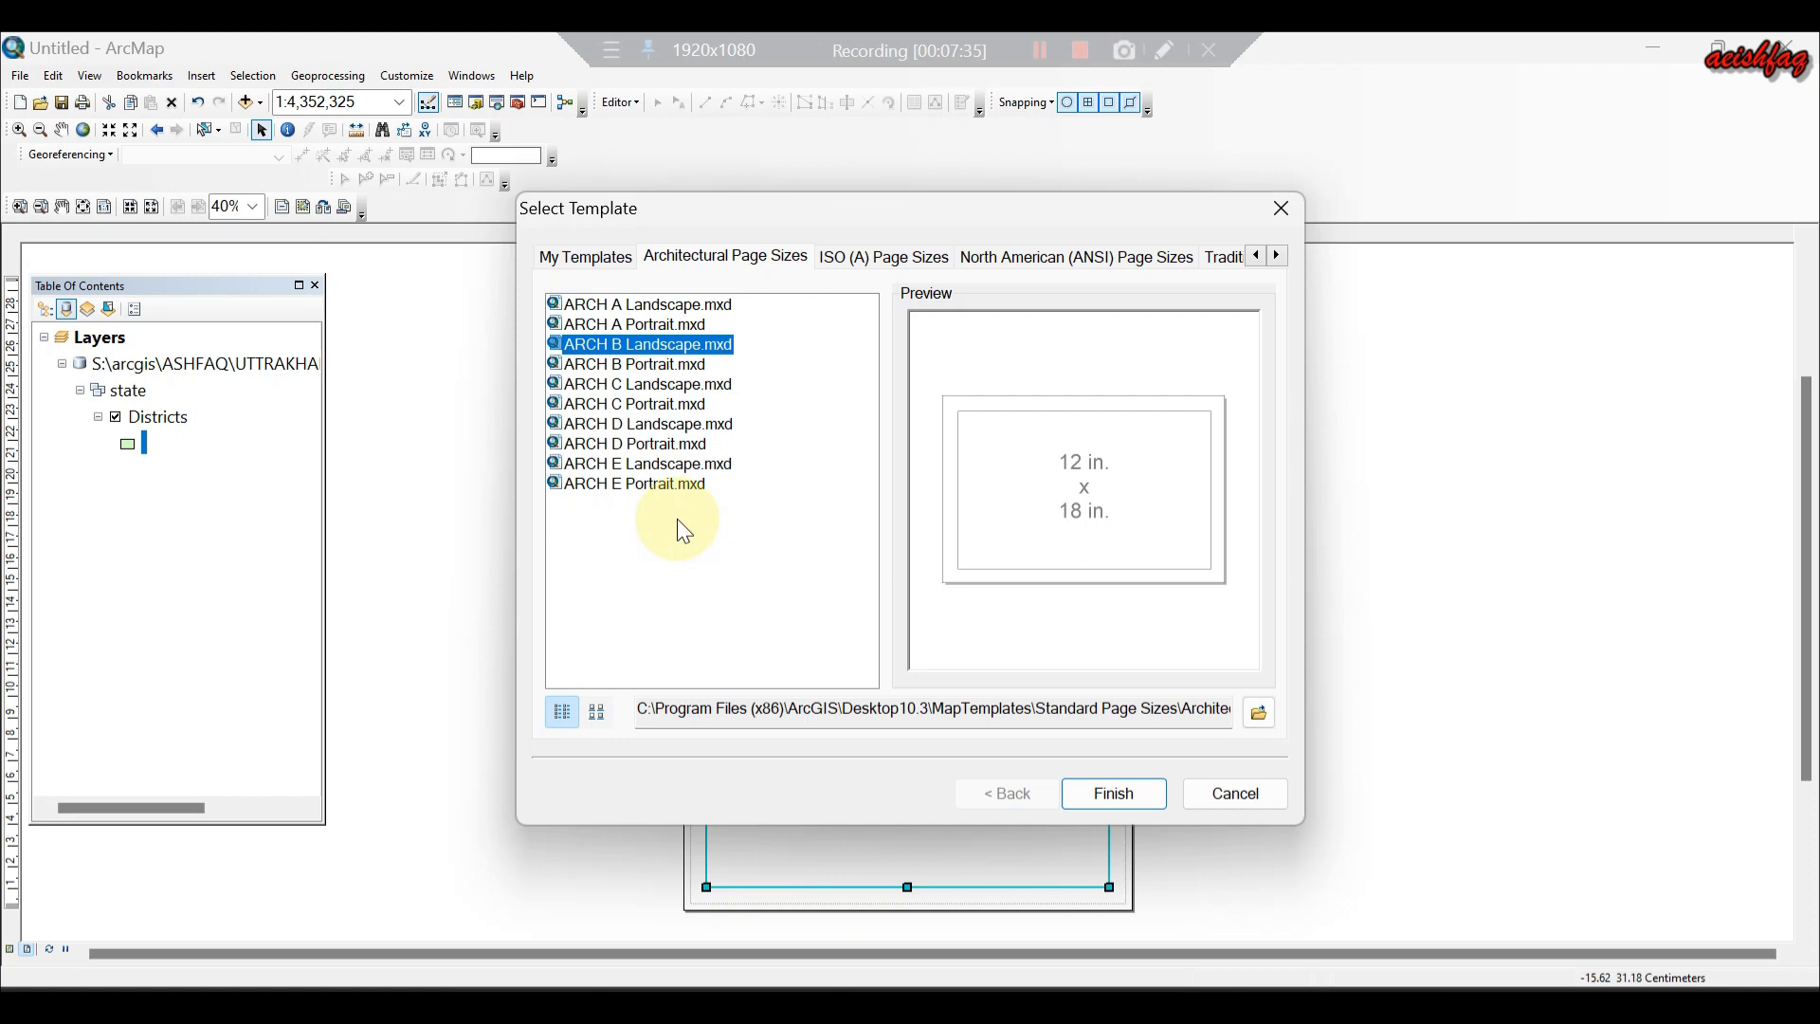
{"action": "left_click", "coordinate": [650, 466]}
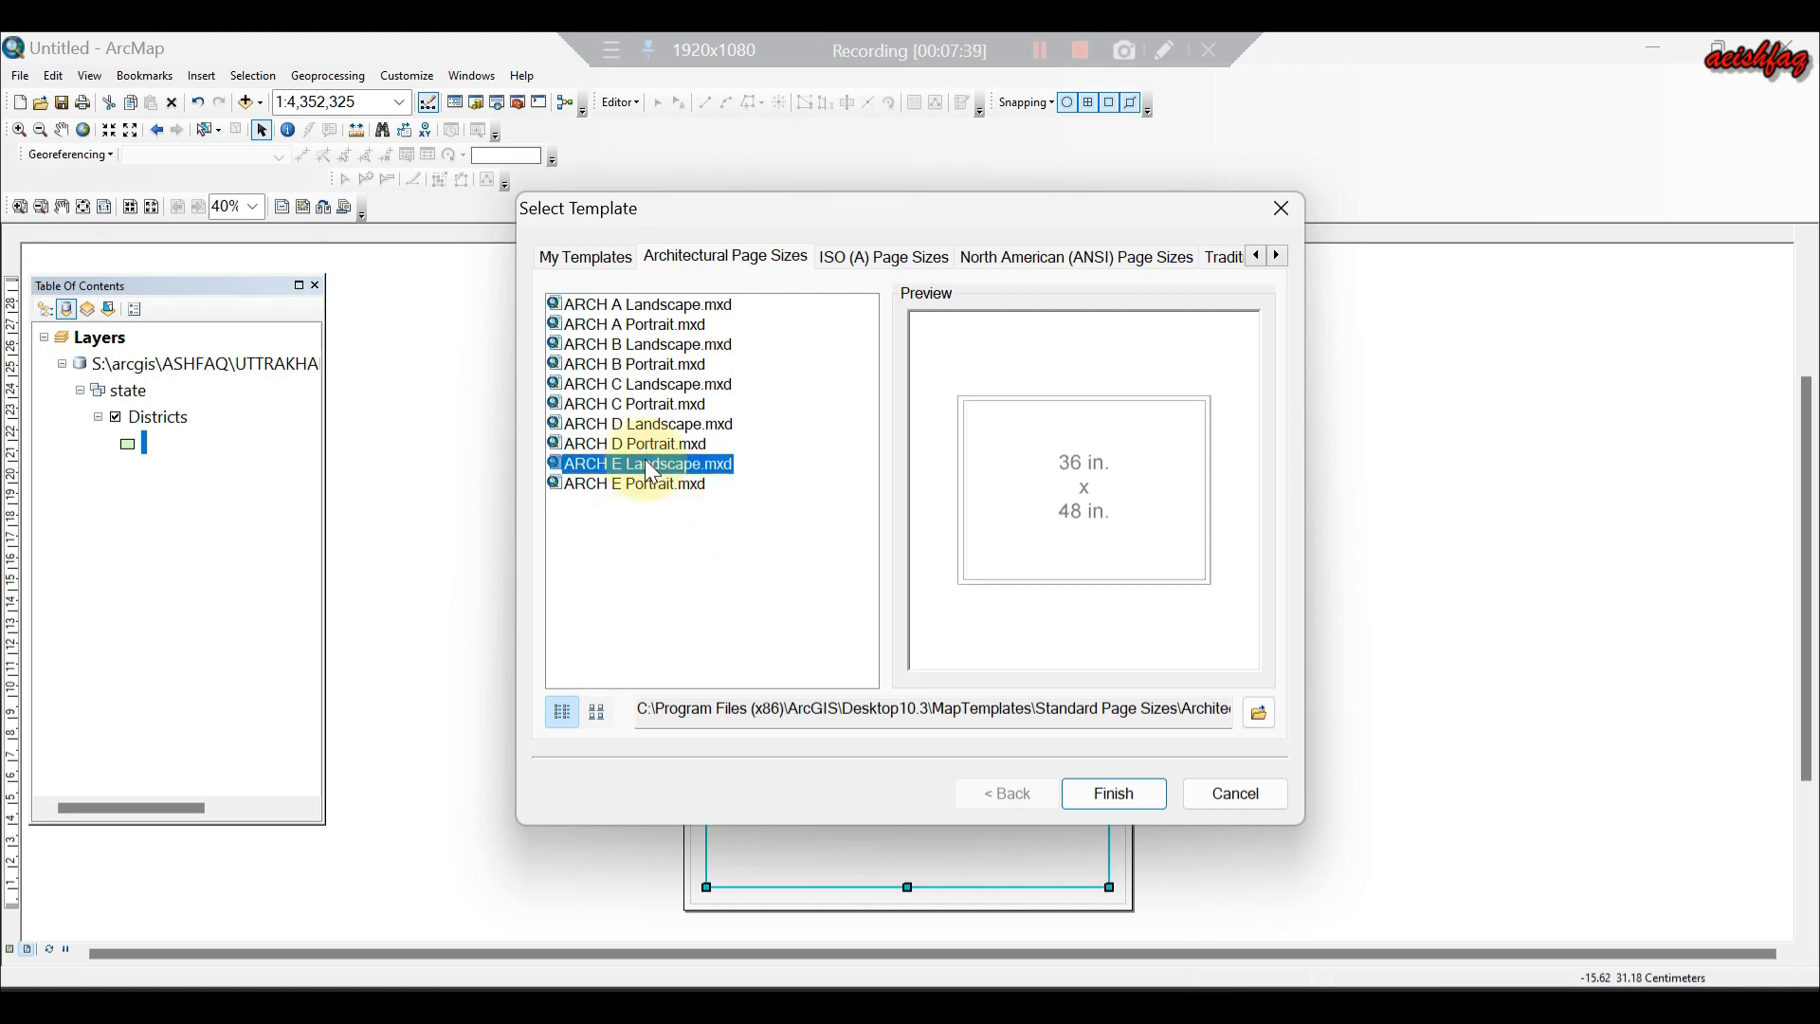
{"action": "left_click", "coordinate": [639, 442]}
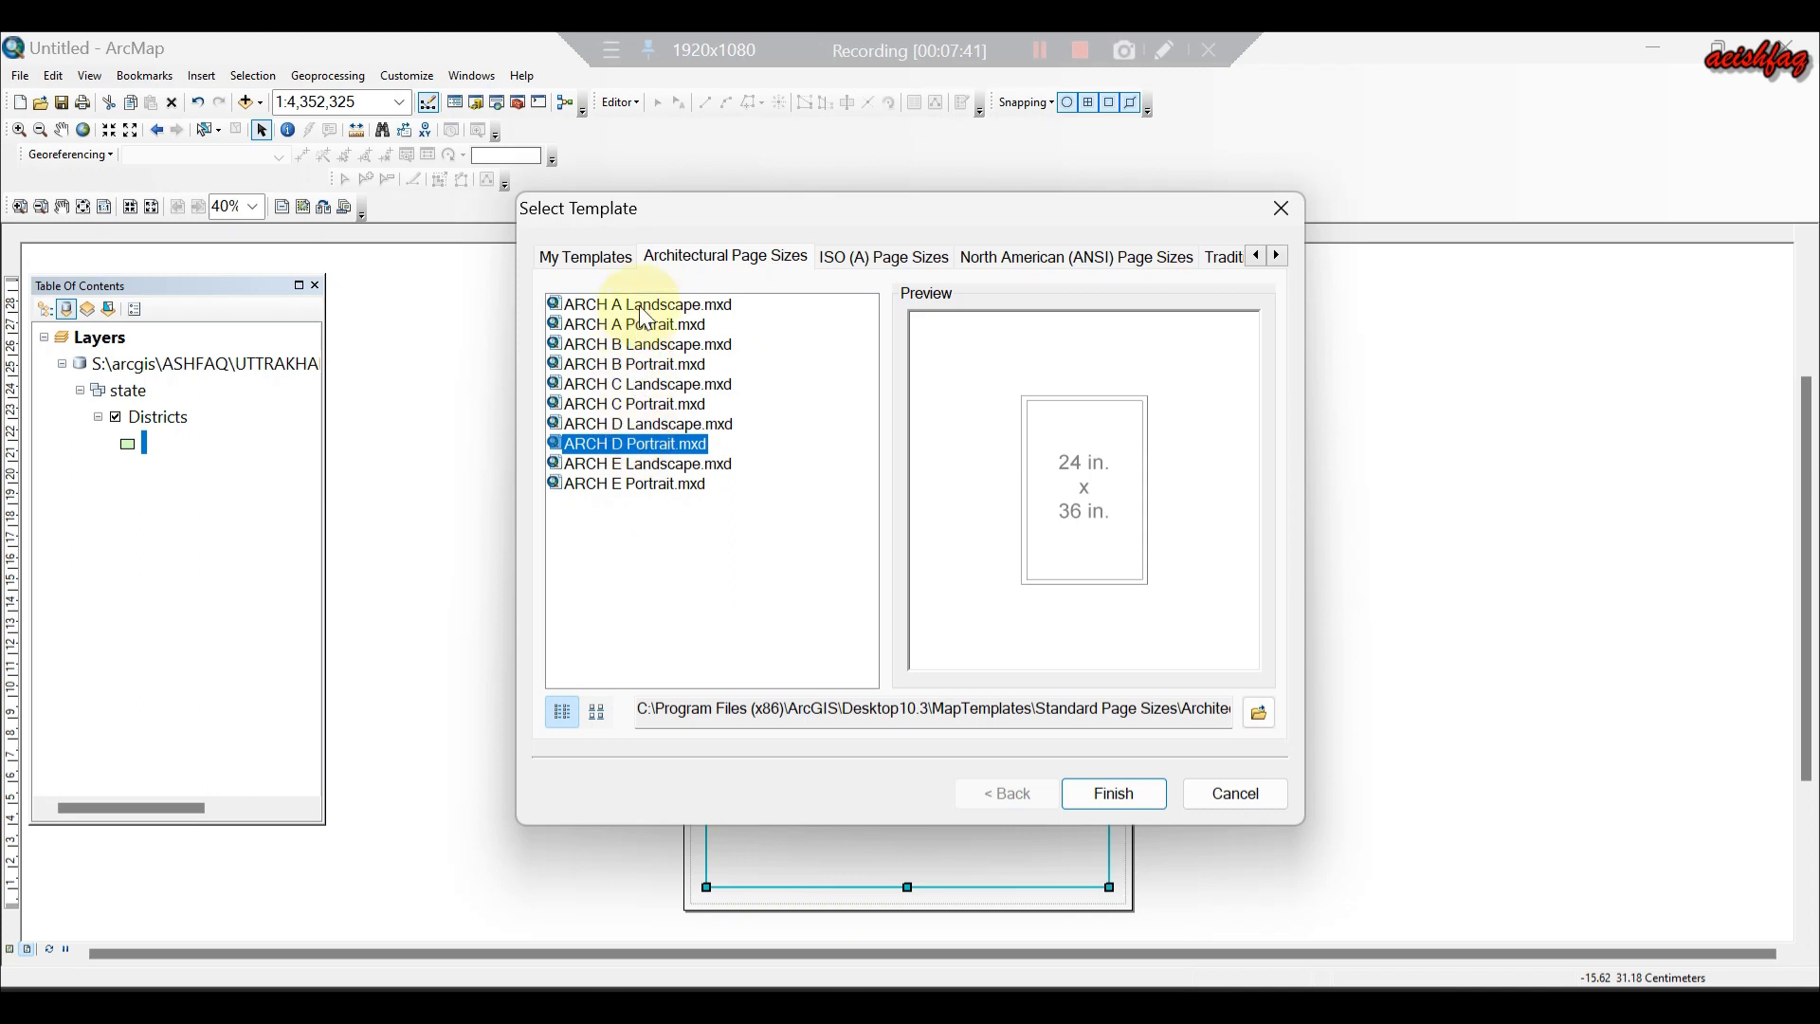
{"action": "left_click", "coordinate": [647, 305]}
{"action": "left_click", "coordinate": [648, 325]}
{"action": "left_click", "coordinate": [654, 424]}
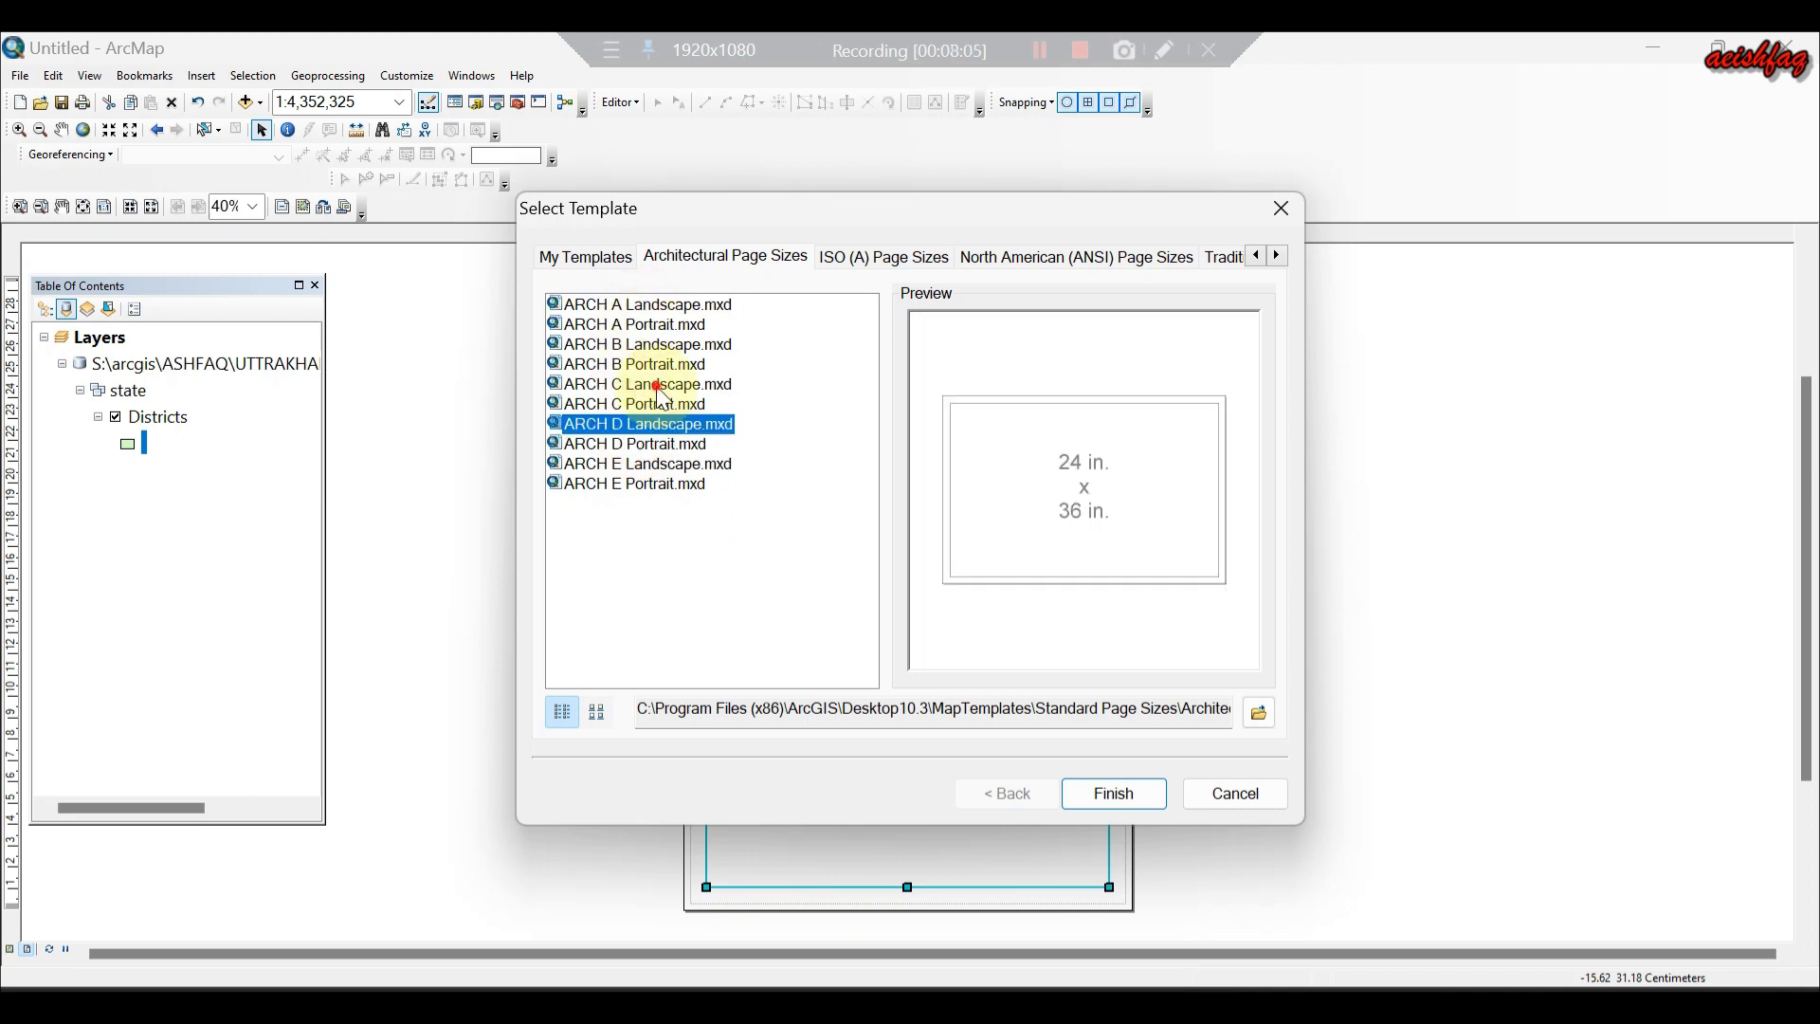
{"action": "left_click", "coordinate": [660, 386]}
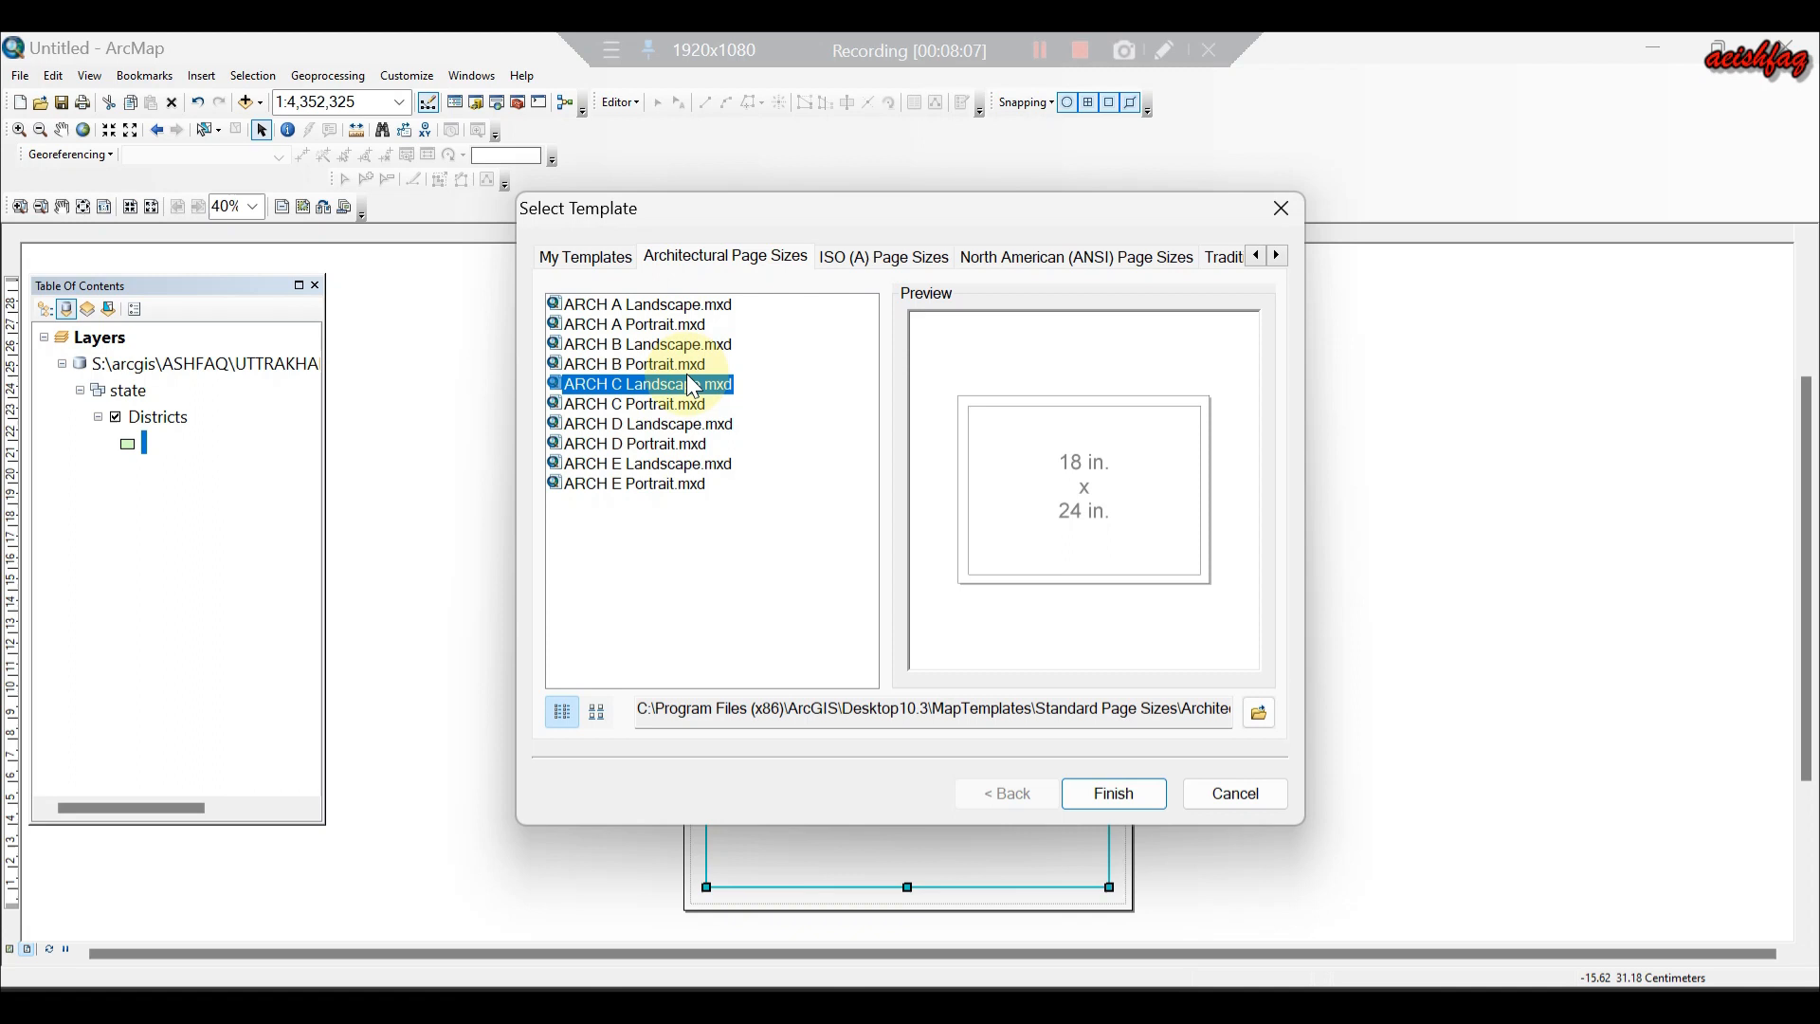
{"action": "left_click", "coordinate": [1116, 794]}
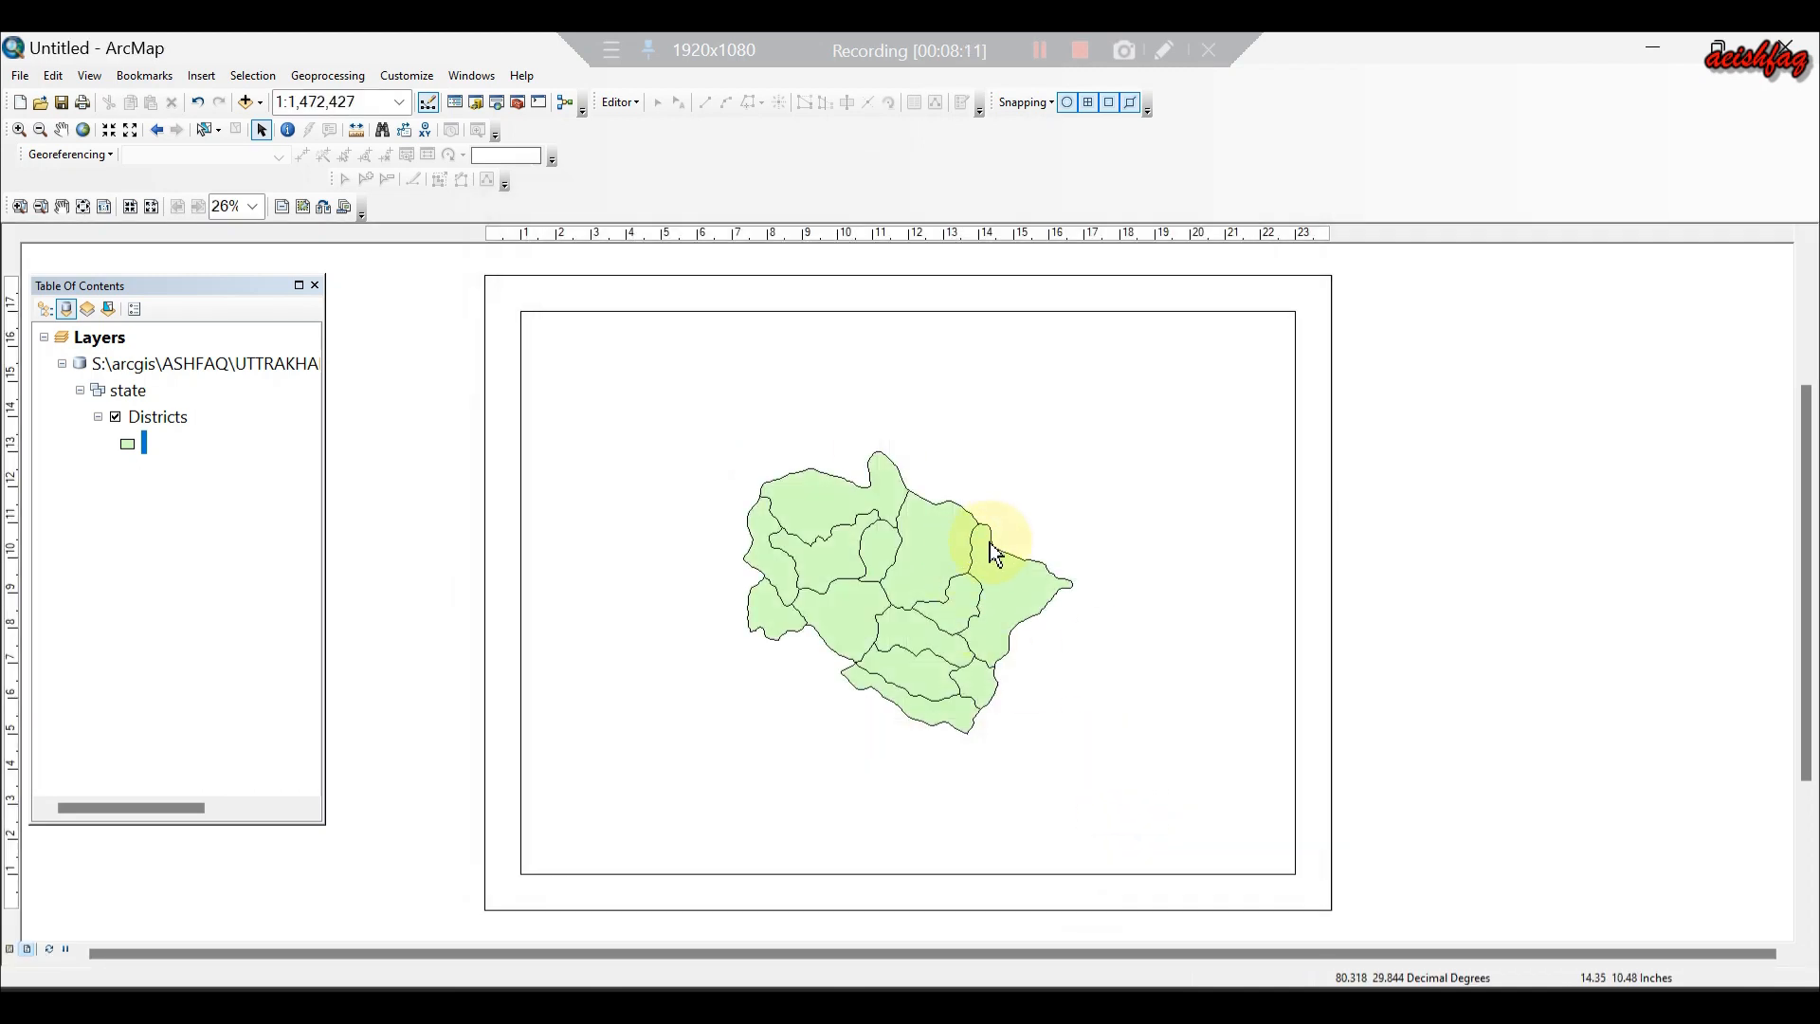
Enlarge the district map within its data frame and shift it to the middle of the page.
{"action": "left_click", "coordinate": [19, 129]}
{"action": "left_click", "coordinate": [669, 423]}
{"action": "left_click_drag", "start_coordinate": [805, 513], "coordinate": [1236, 790]}
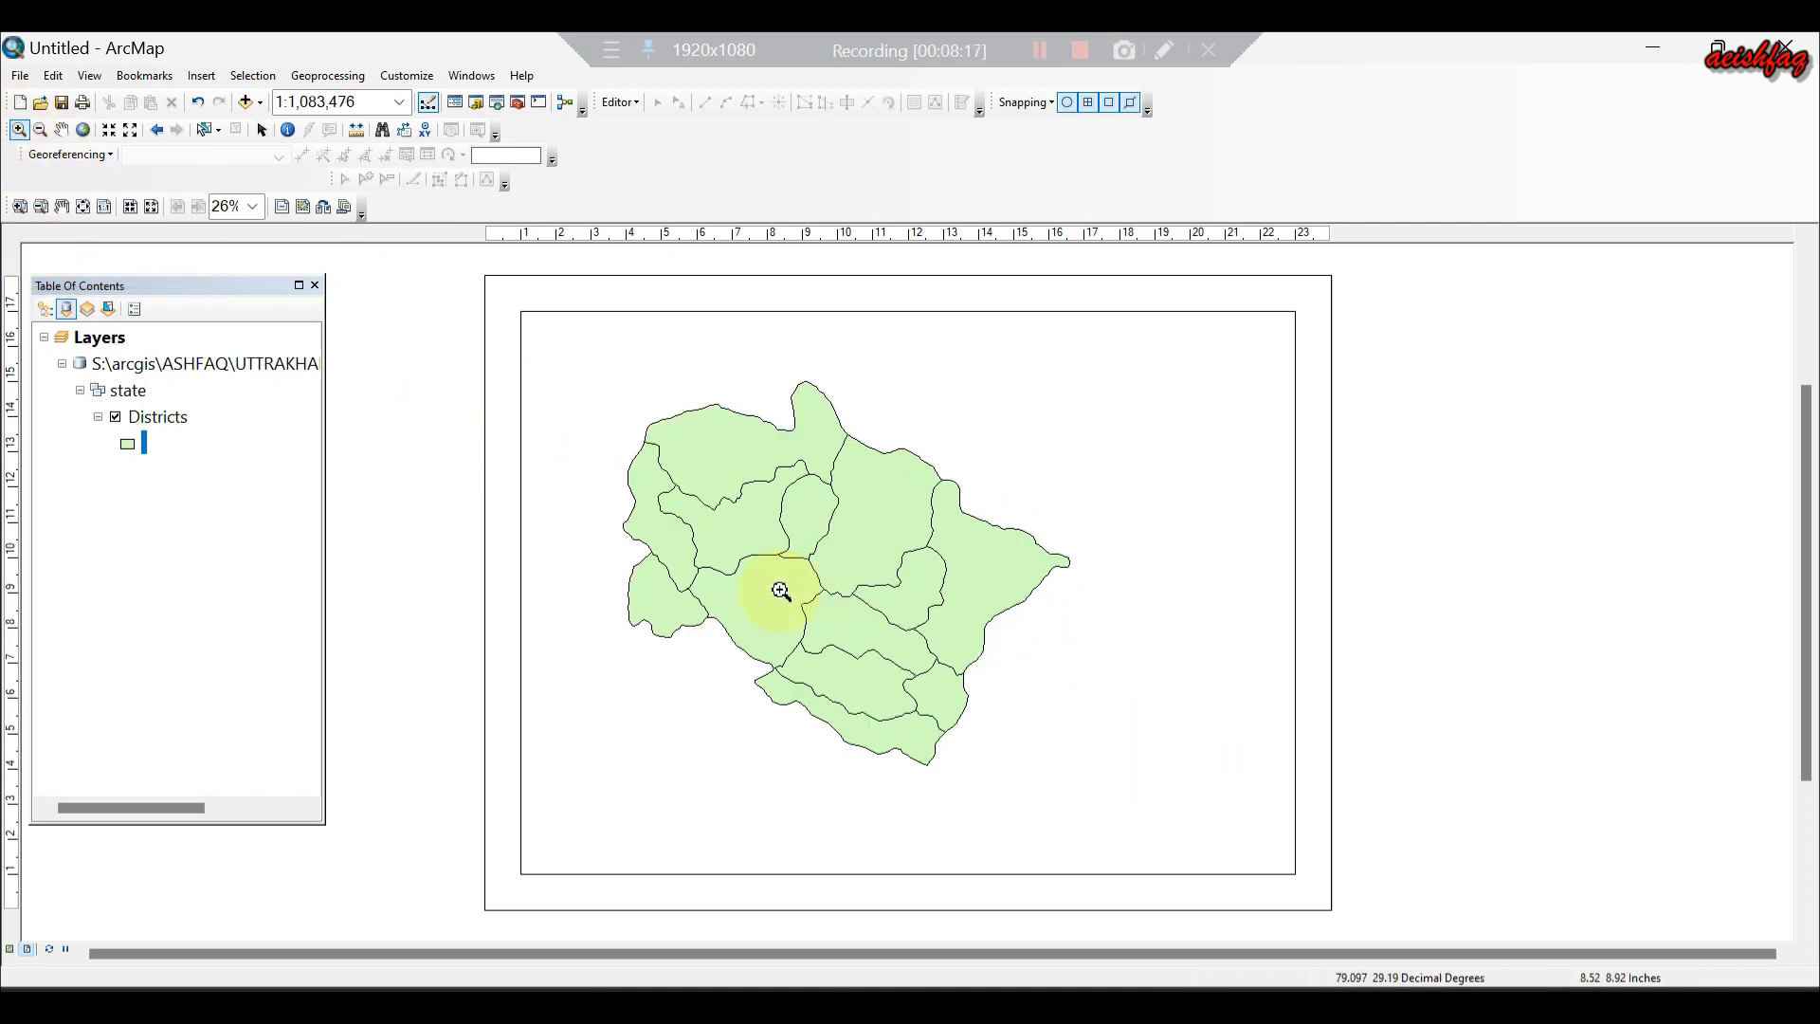
{"action": "left_click", "coordinate": [60, 131]}
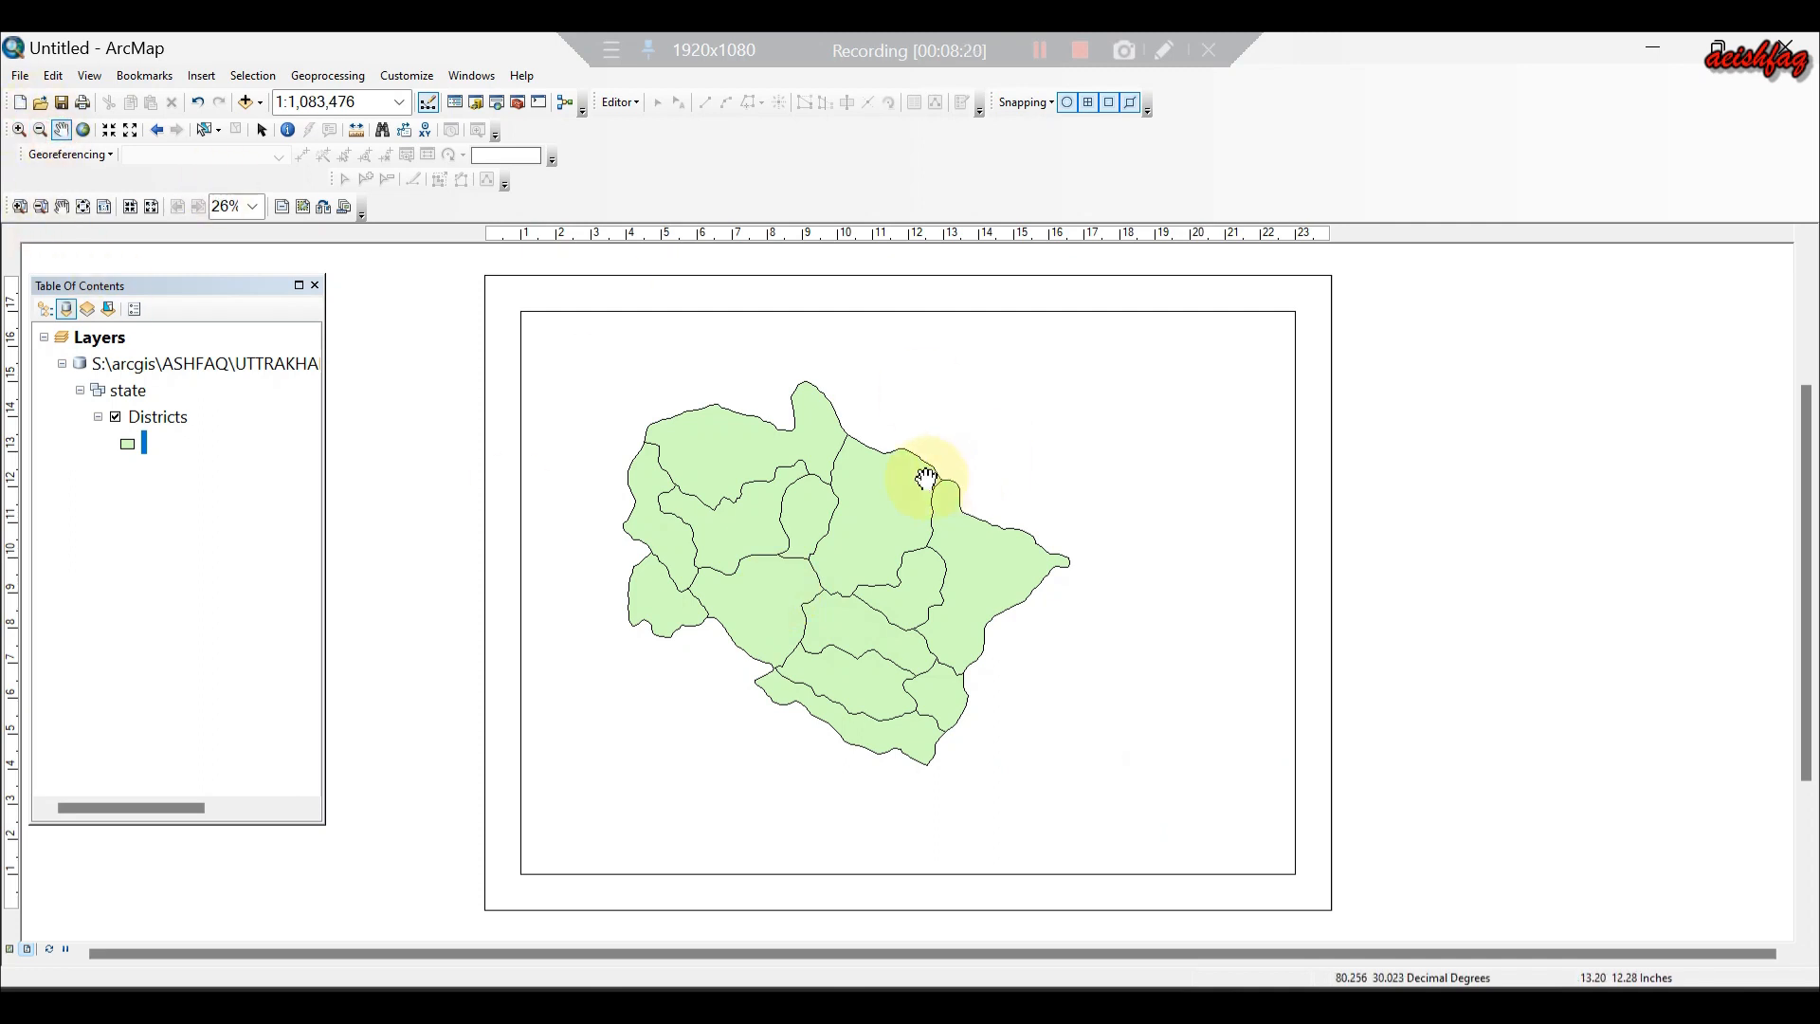
{"action": "left_click_drag", "start_coordinate": [803, 539], "coordinate": [851, 565]}
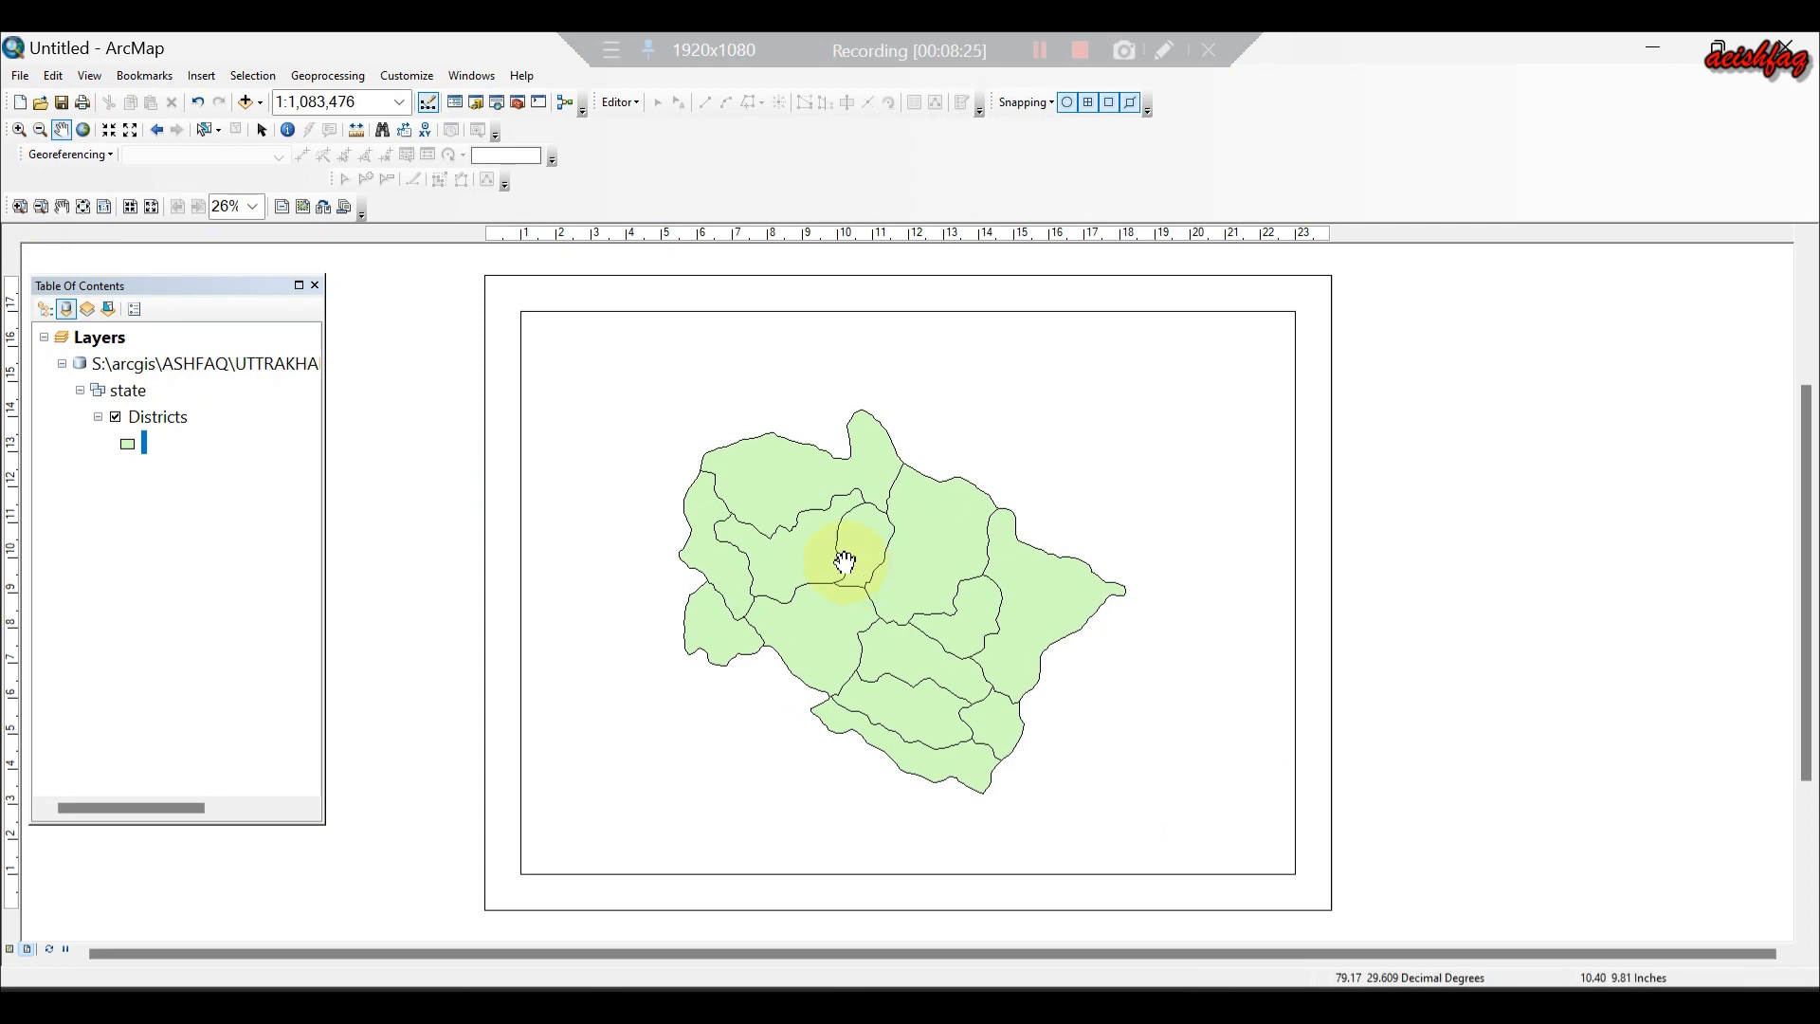
Insert an ESRI North 3 north arrow and place it in the upper-right corner of the map frame.
{"action": "left_click", "coordinate": [201, 76]}
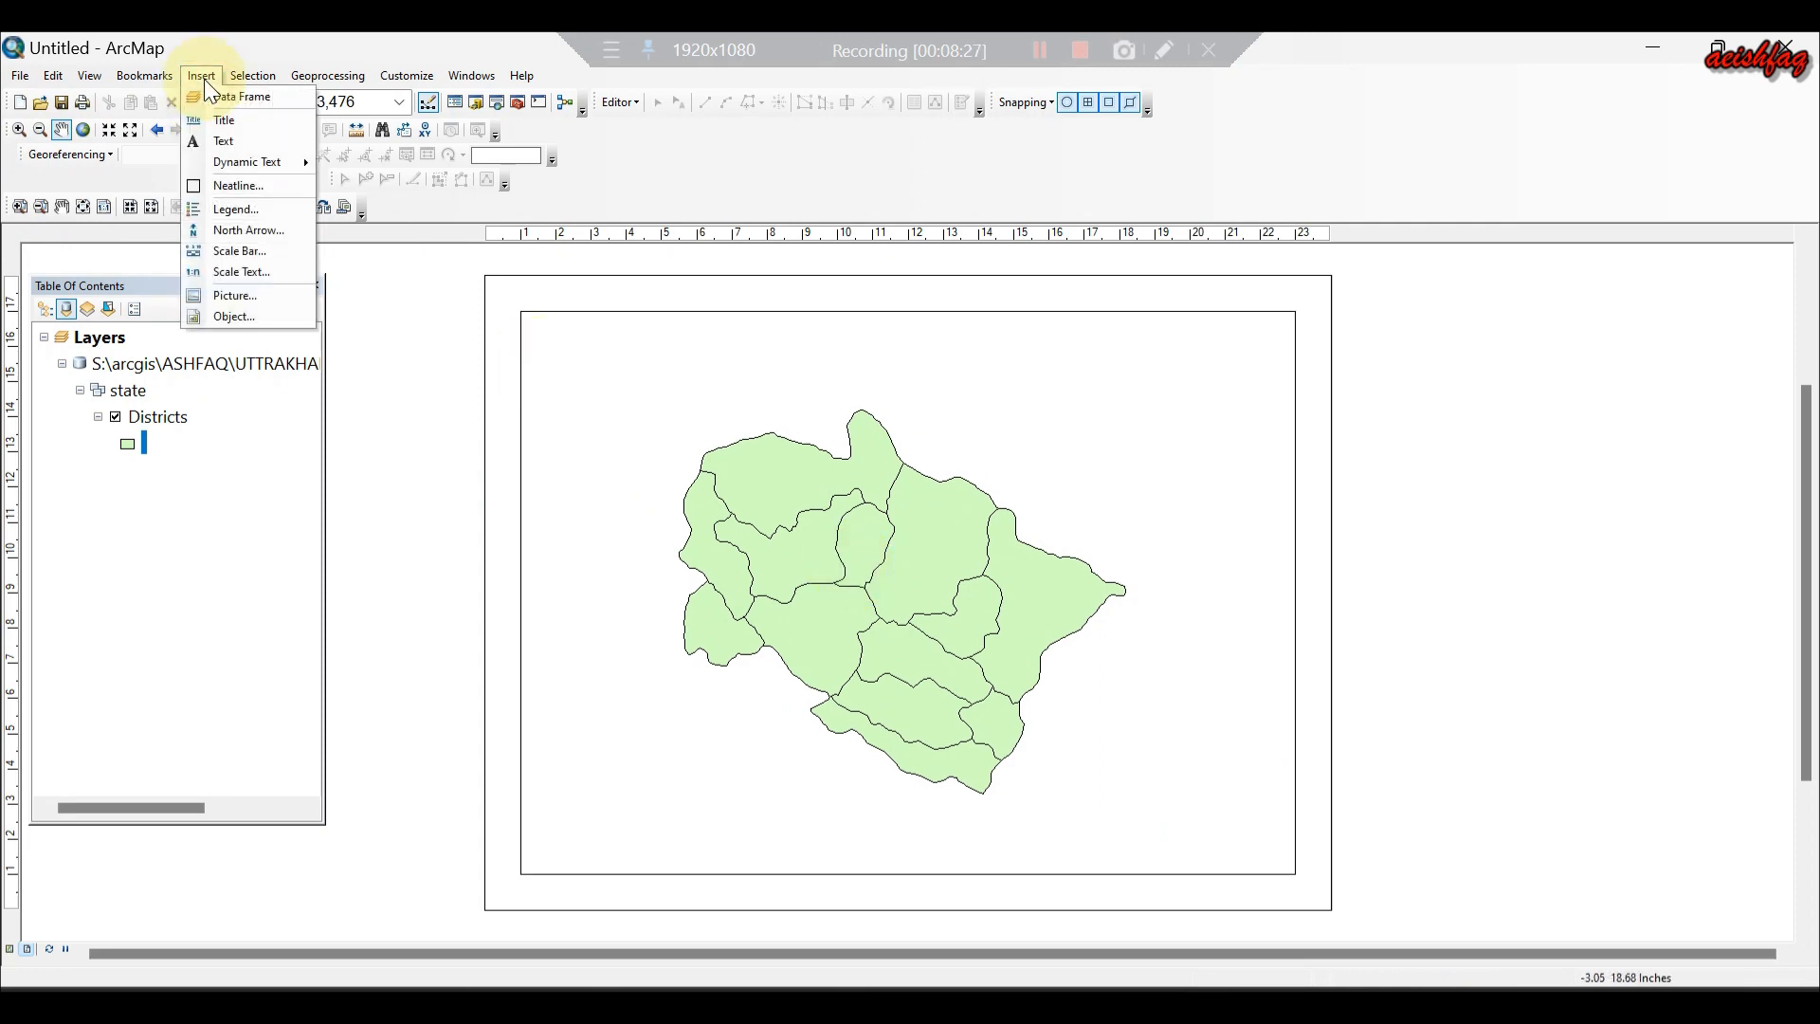
{"action": "left_click", "coordinate": [251, 230]}
{"action": "left_click", "coordinate": [365, 201]}
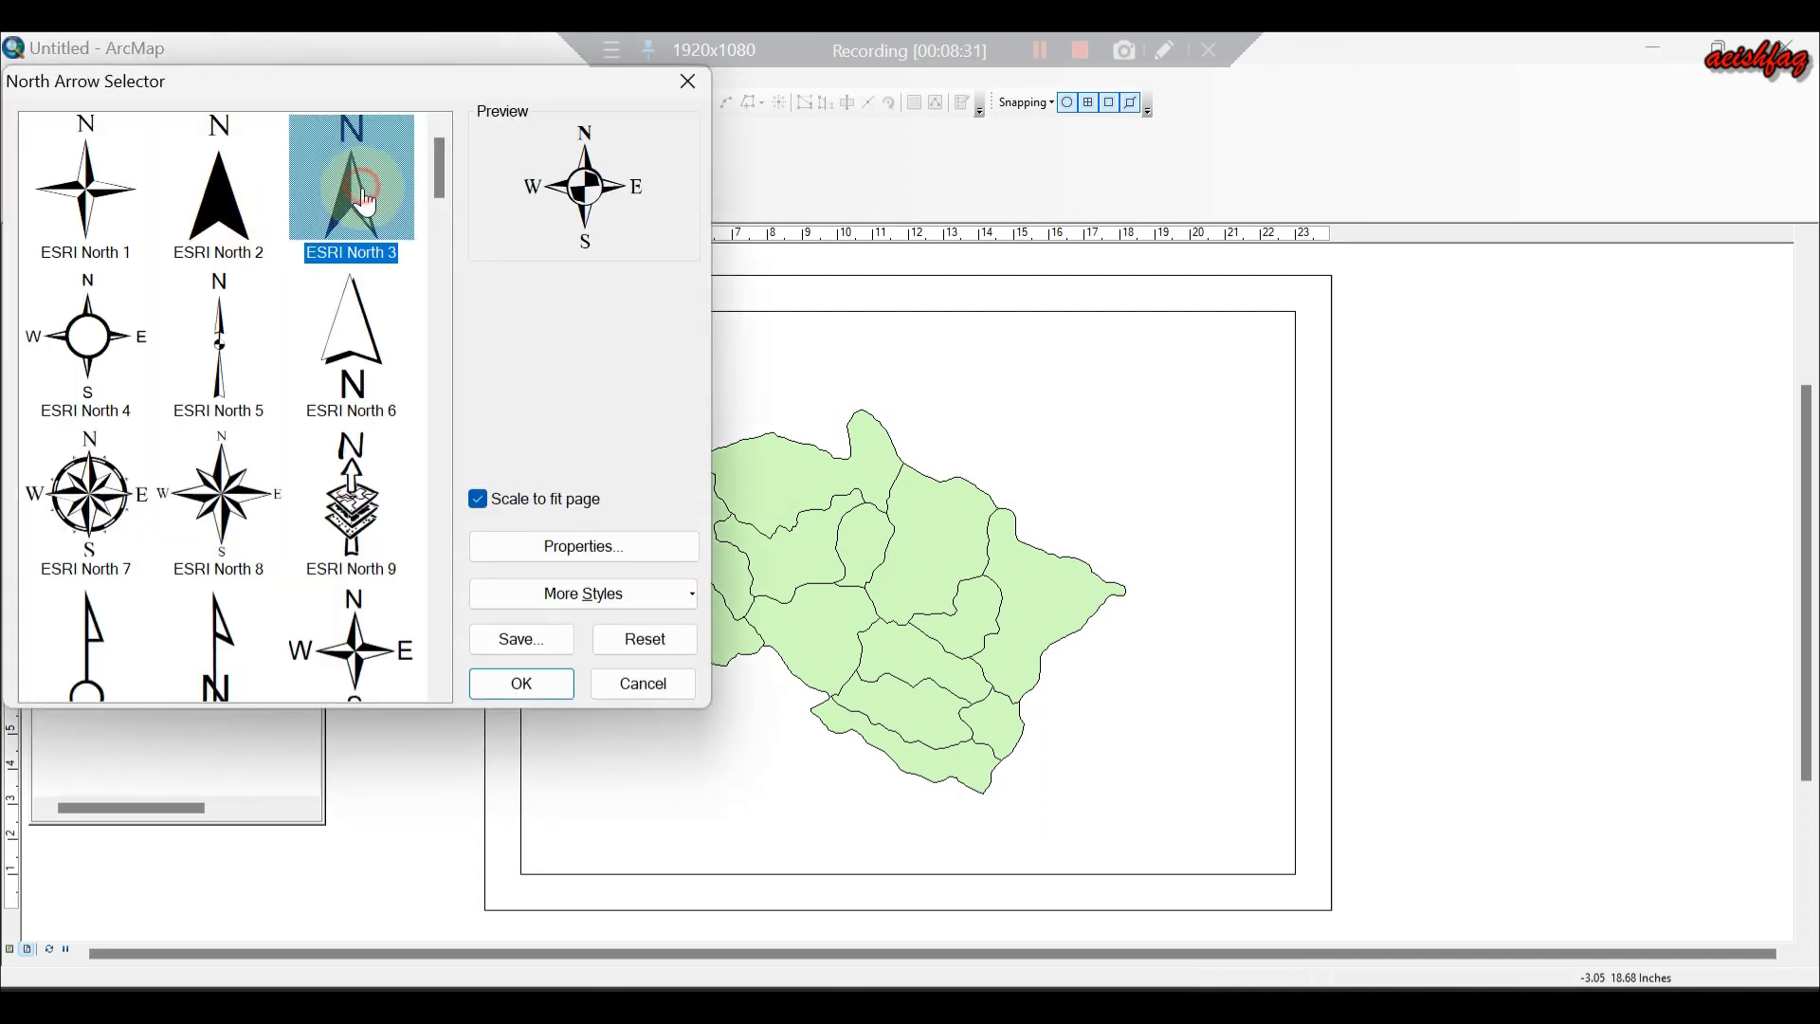
{"action": "left_click", "coordinate": [526, 683]}
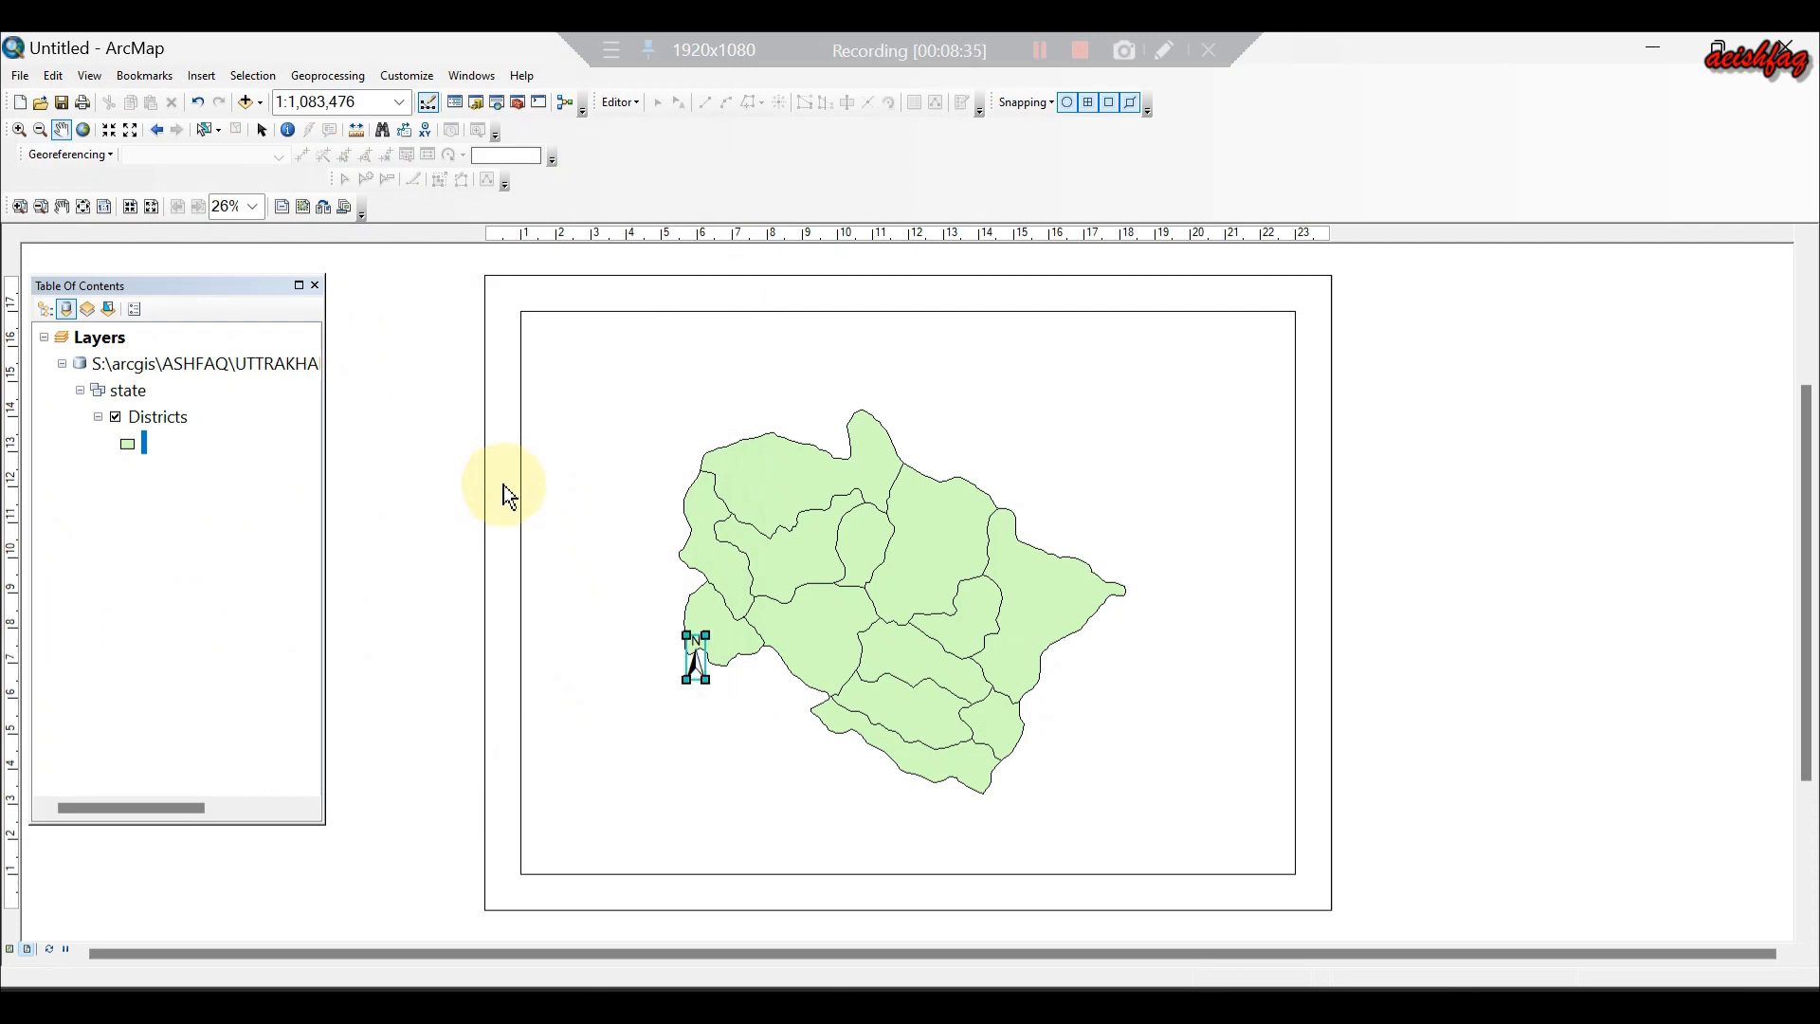
{"action": "left_click", "coordinate": [698, 661]}
{"action": "left_click_drag", "start_coordinate": [750, 661], "coordinate": [1222, 386]}
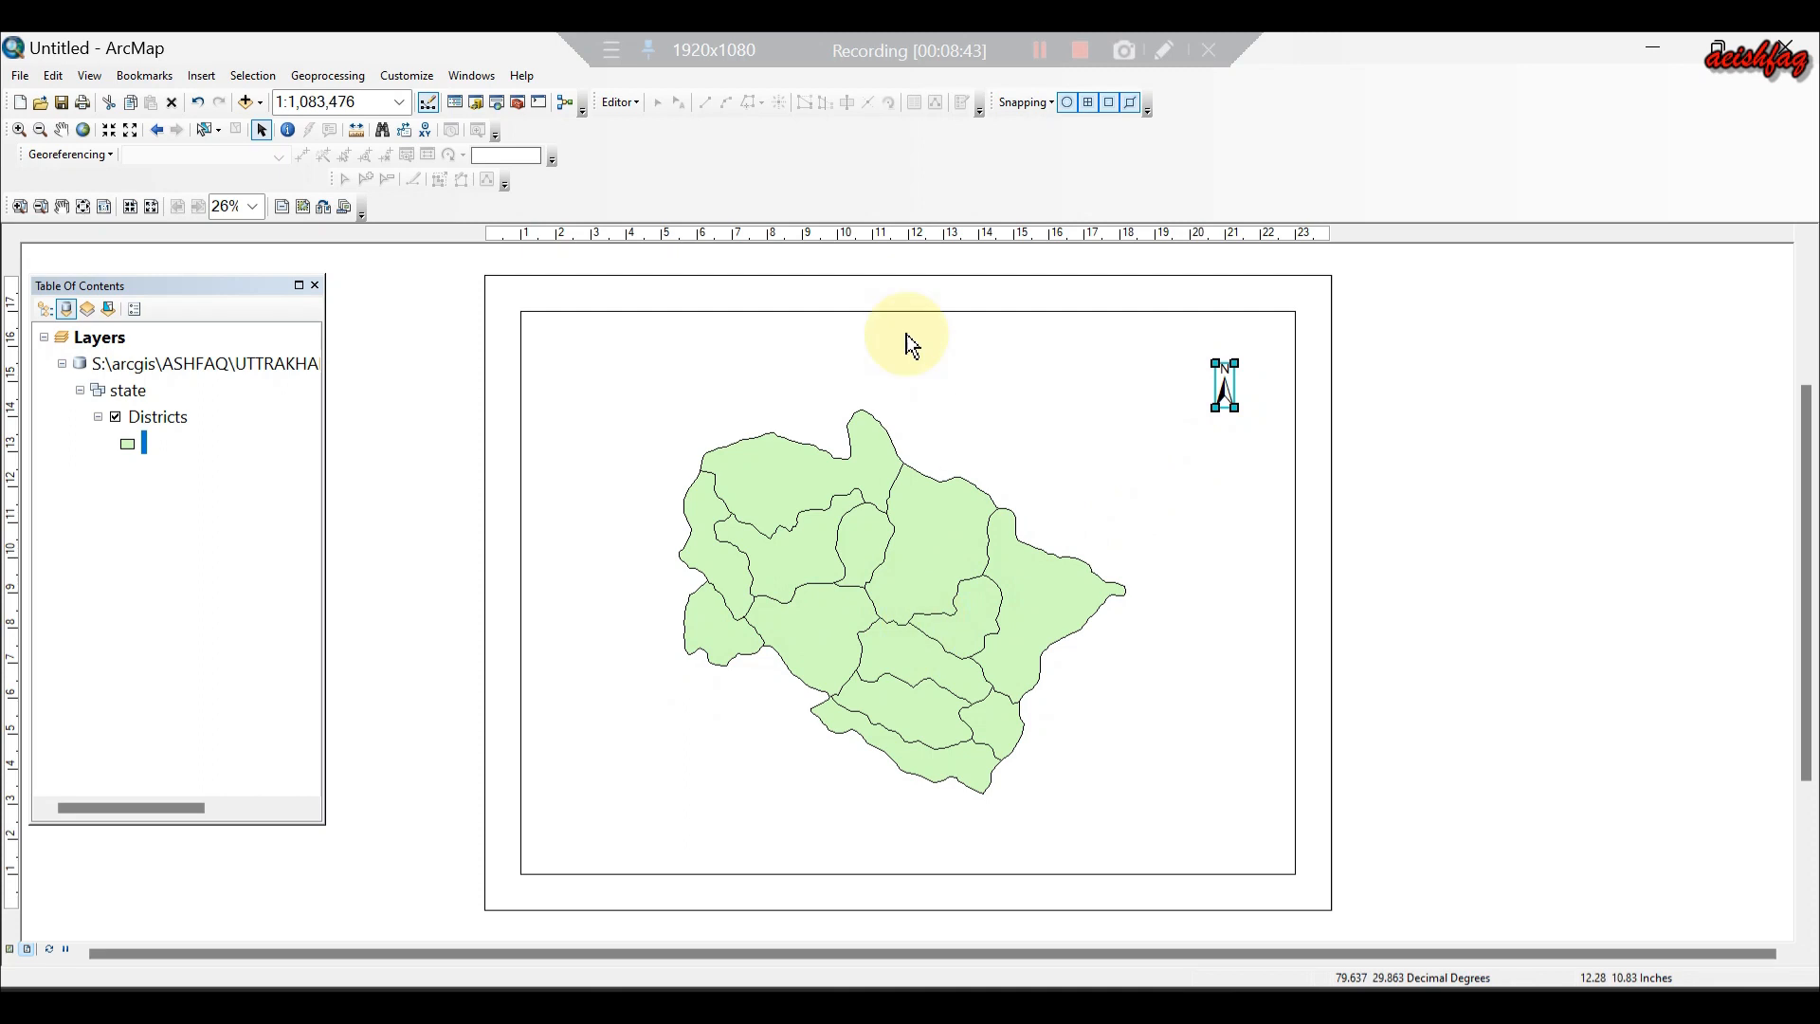
Start a new graticule of meridians and parallels for the data frame, with its appearance set to labels only.
{"action": "left_click", "coordinate": [917, 620]}
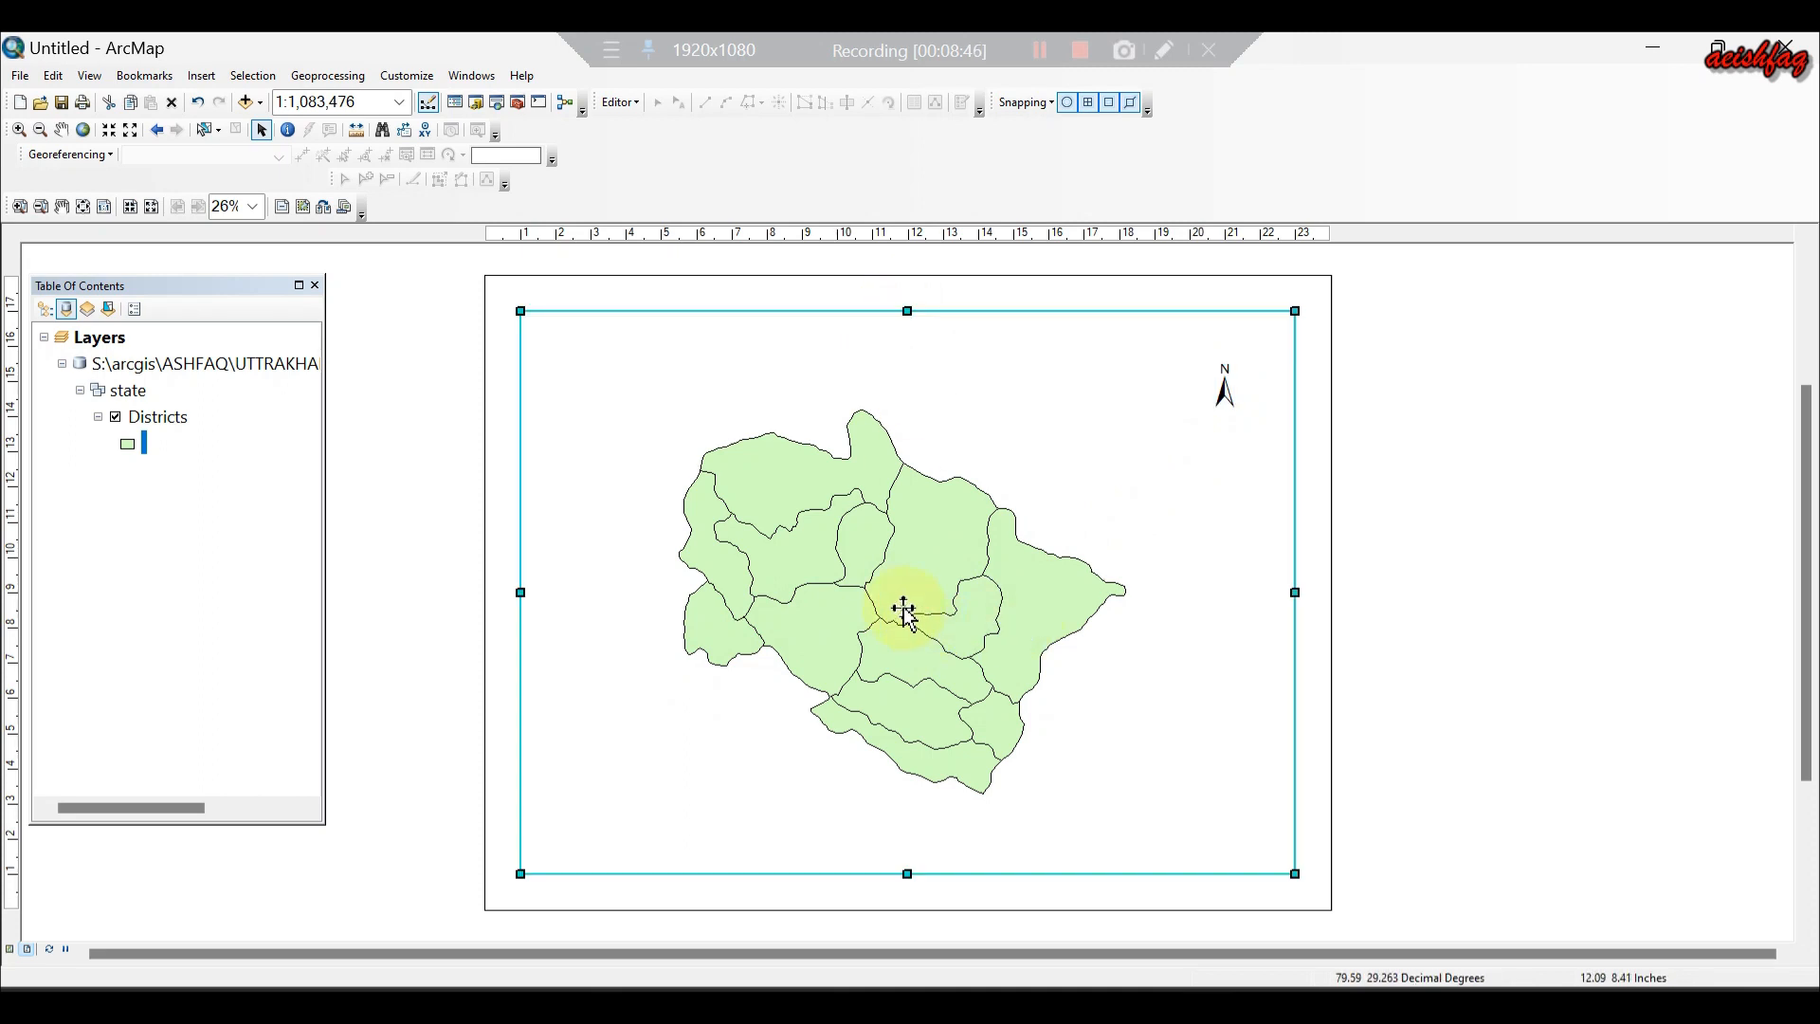
{"action": "left_click_drag", "start_coordinate": [905, 605], "coordinate": [908, 606]}
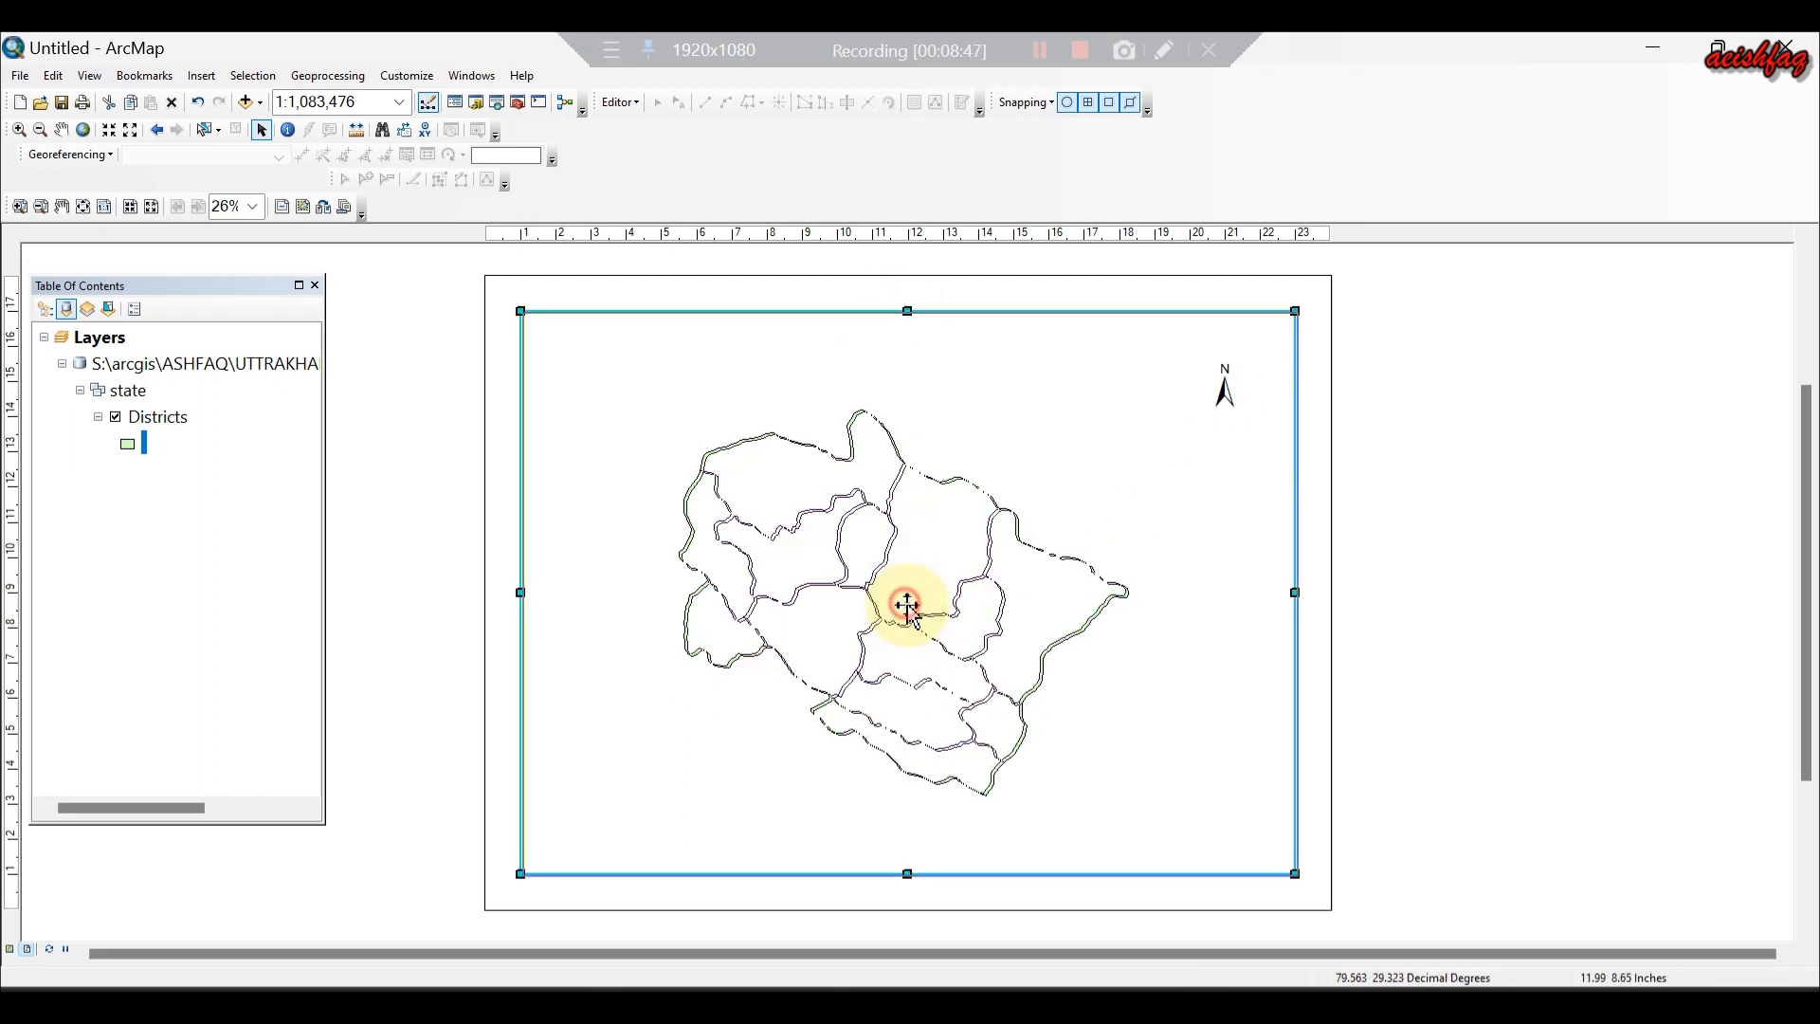
{"action": "right_click", "coordinate": [908, 606]}
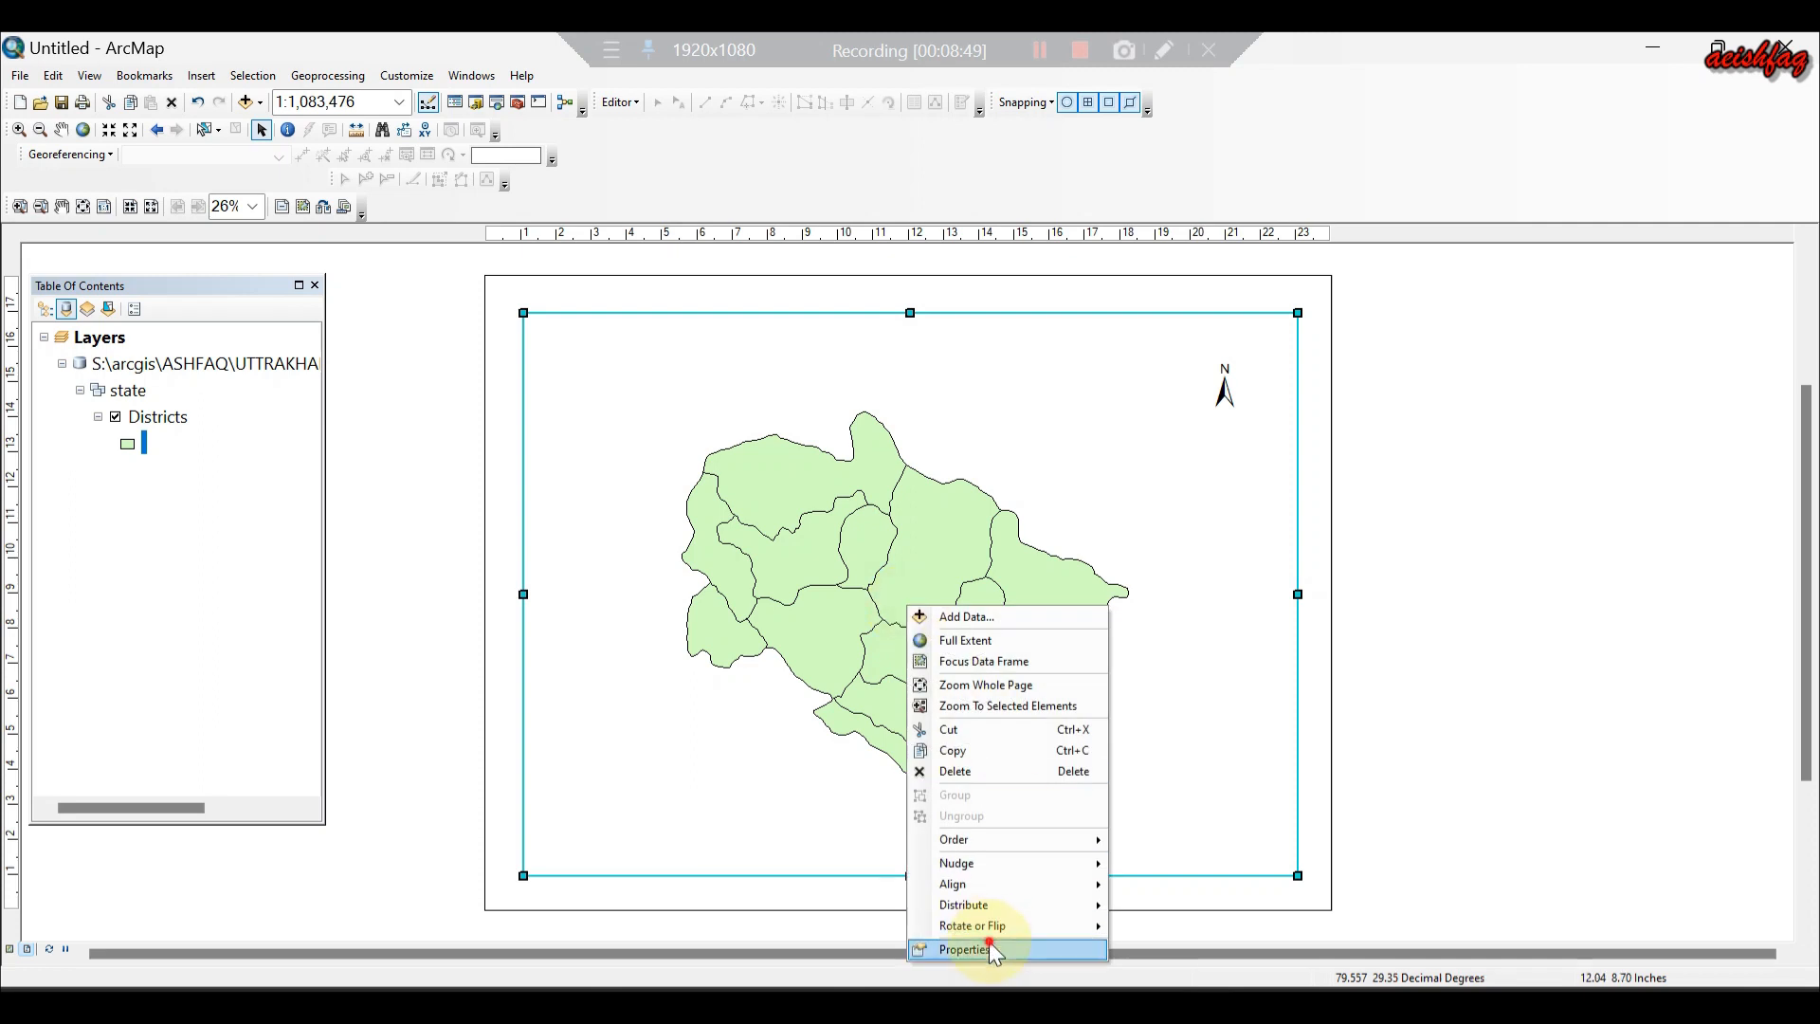
{"action": "left_click", "coordinate": [1005, 952]}
{"action": "left_click", "coordinate": [1121, 244]}
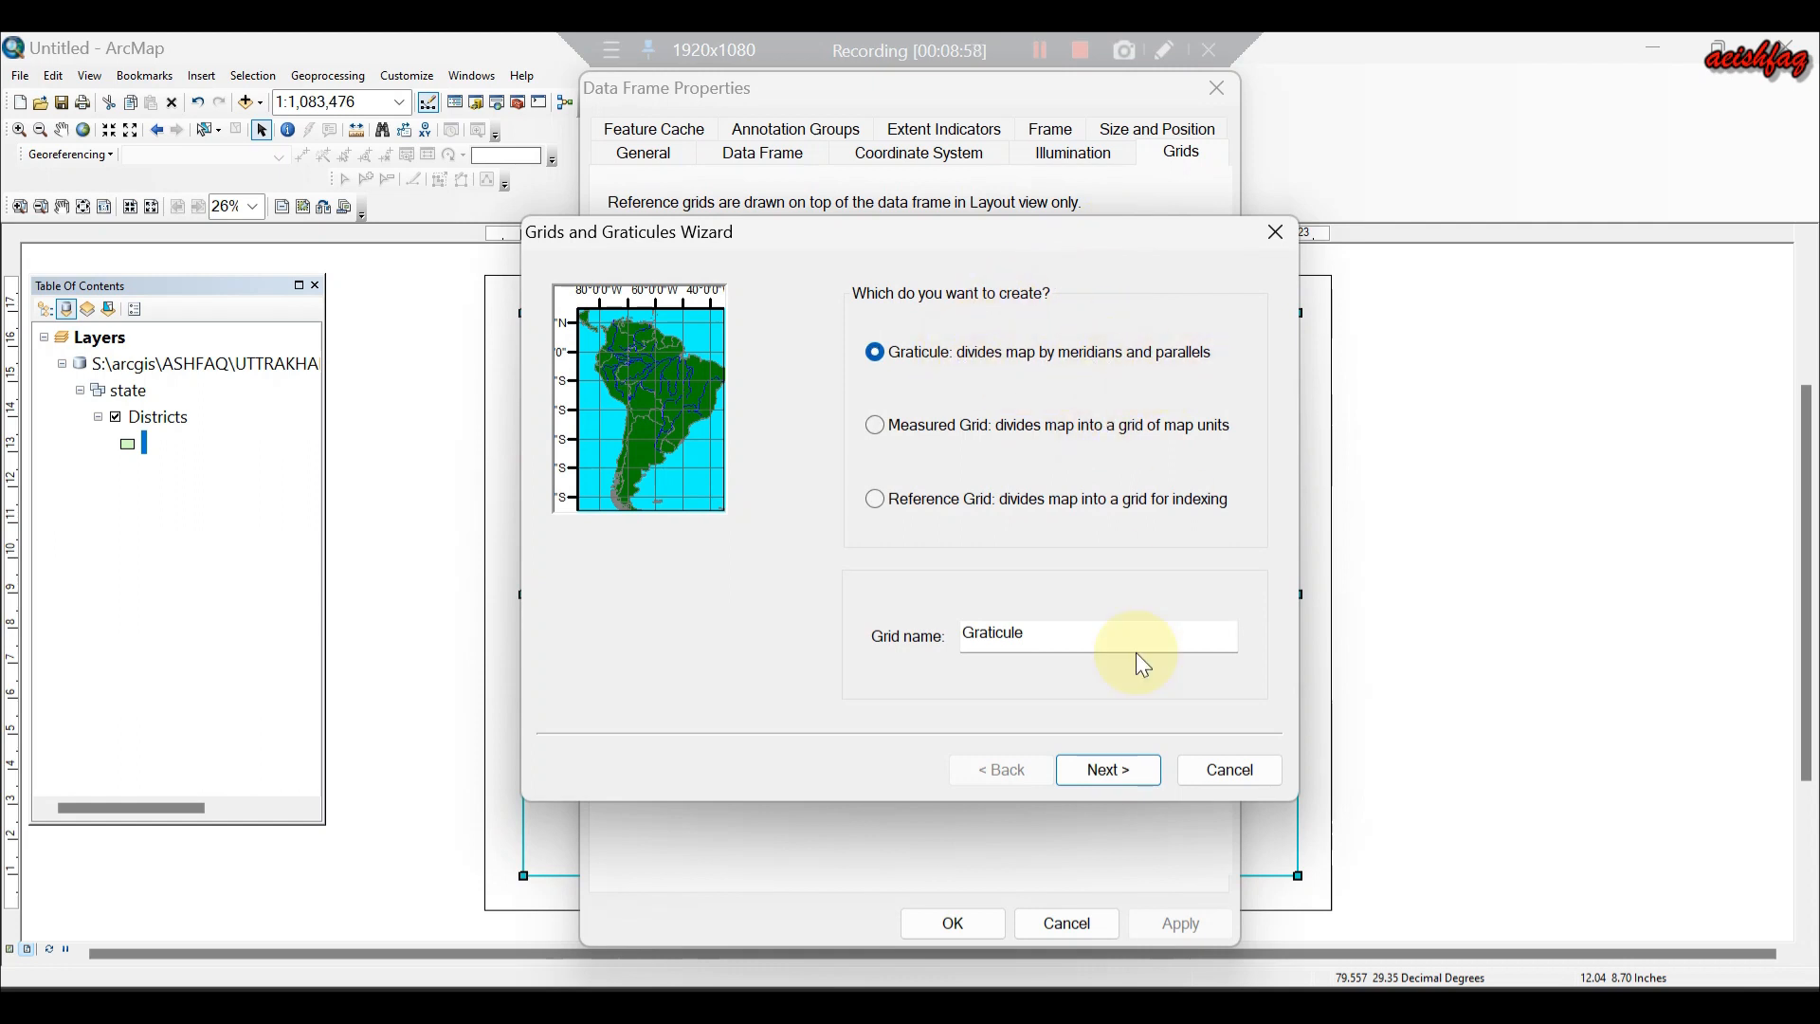
{"action": "left_click", "coordinate": [1119, 777]}
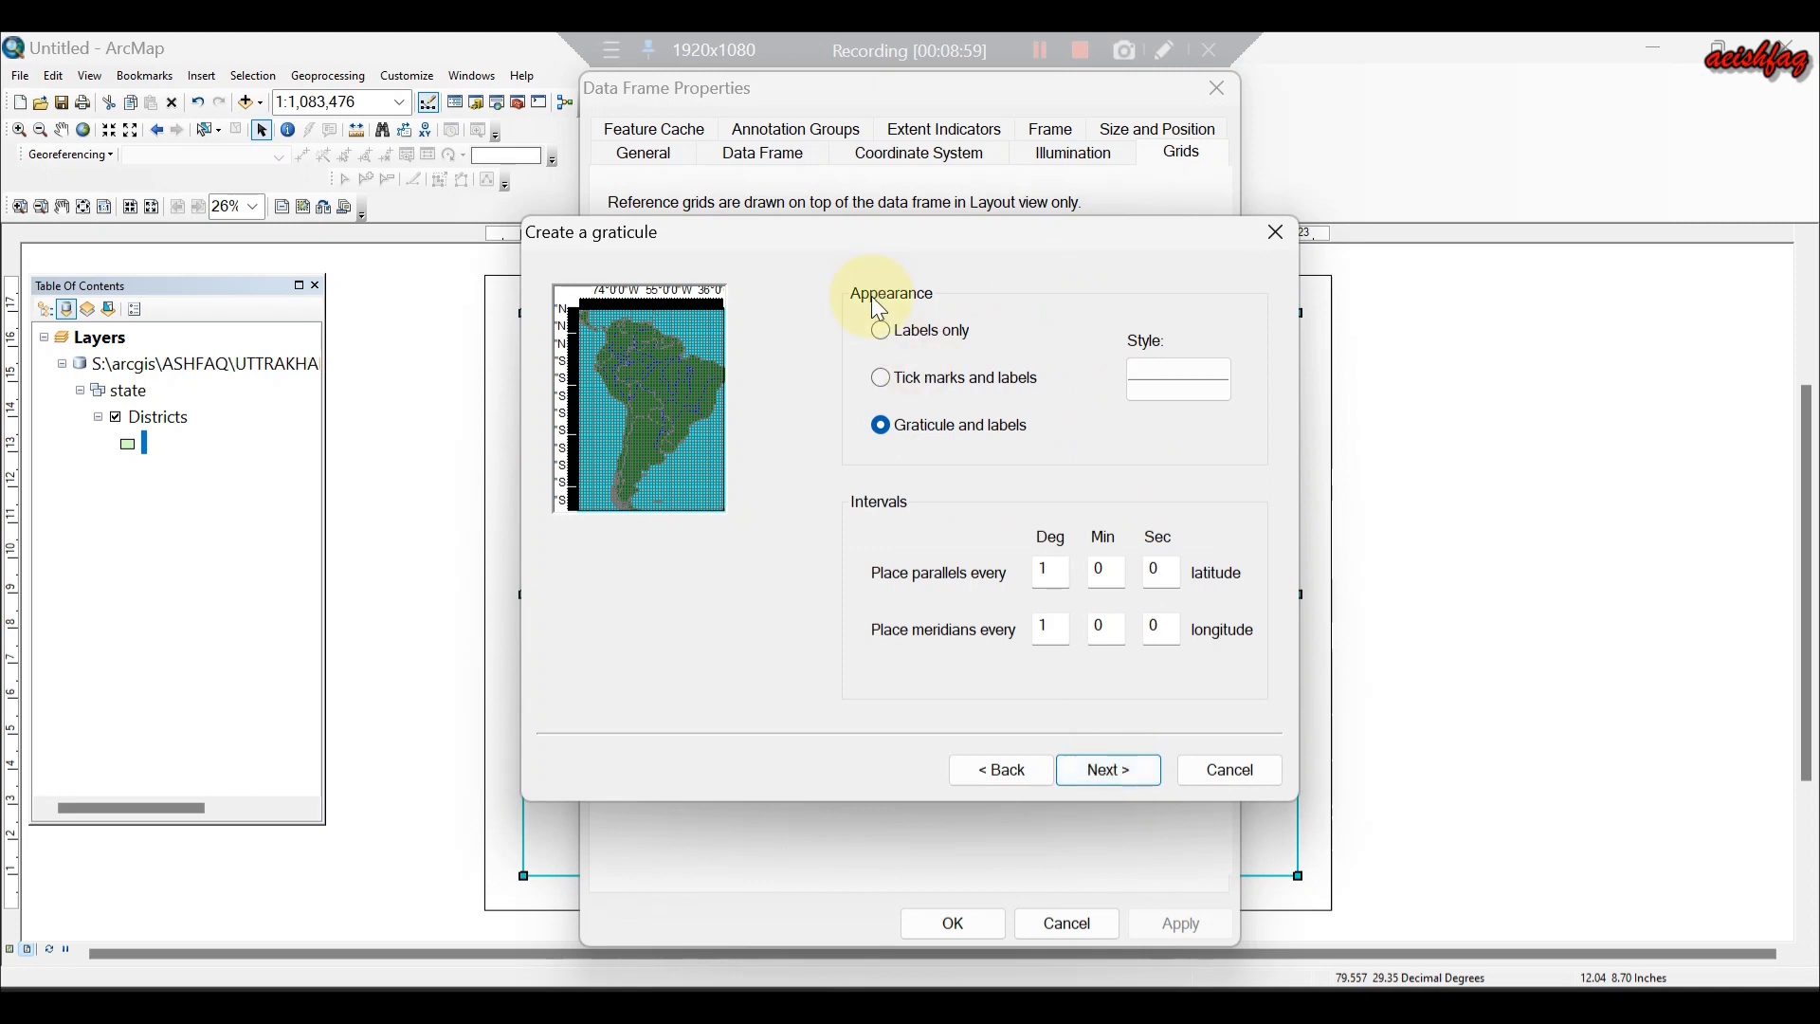
{"action": "left_click", "coordinate": [881, 333]}
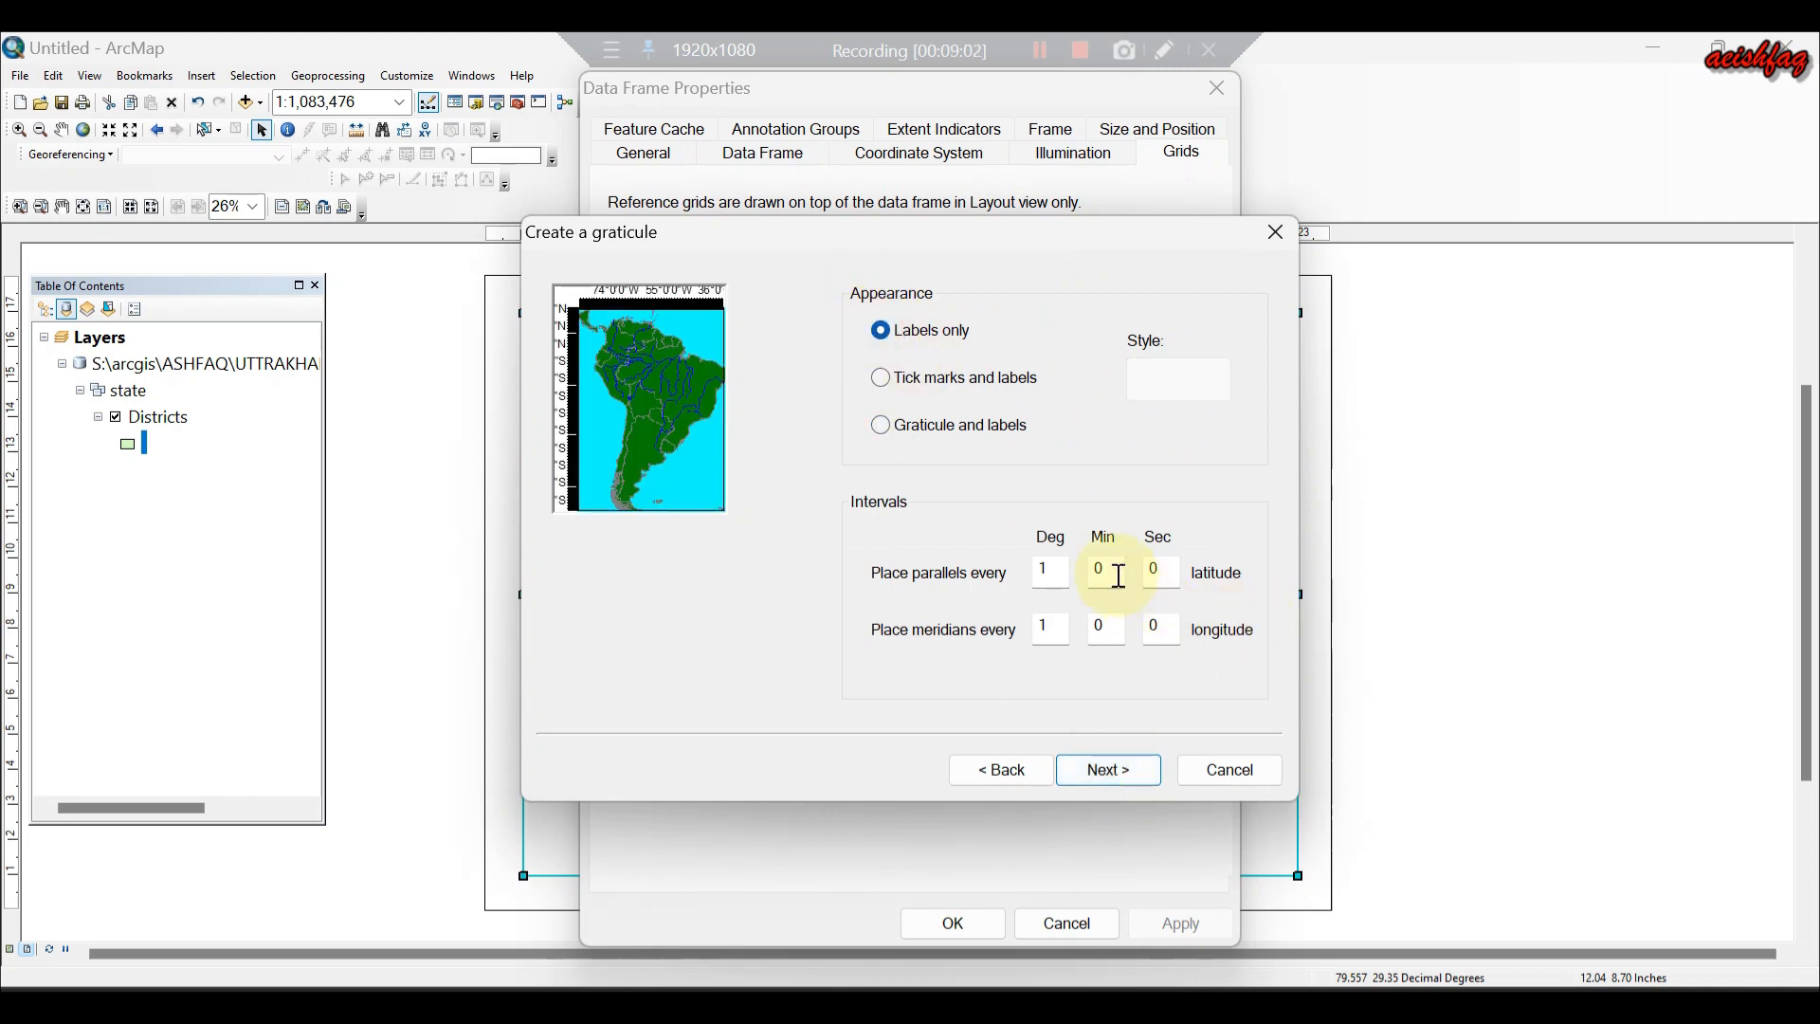
Set the parallels to every 1° 0′ 30″, edit the meridian seconds, and apply the graticule with a simple border.
{"action": "double_click", "coordinate": [1158, 572]}
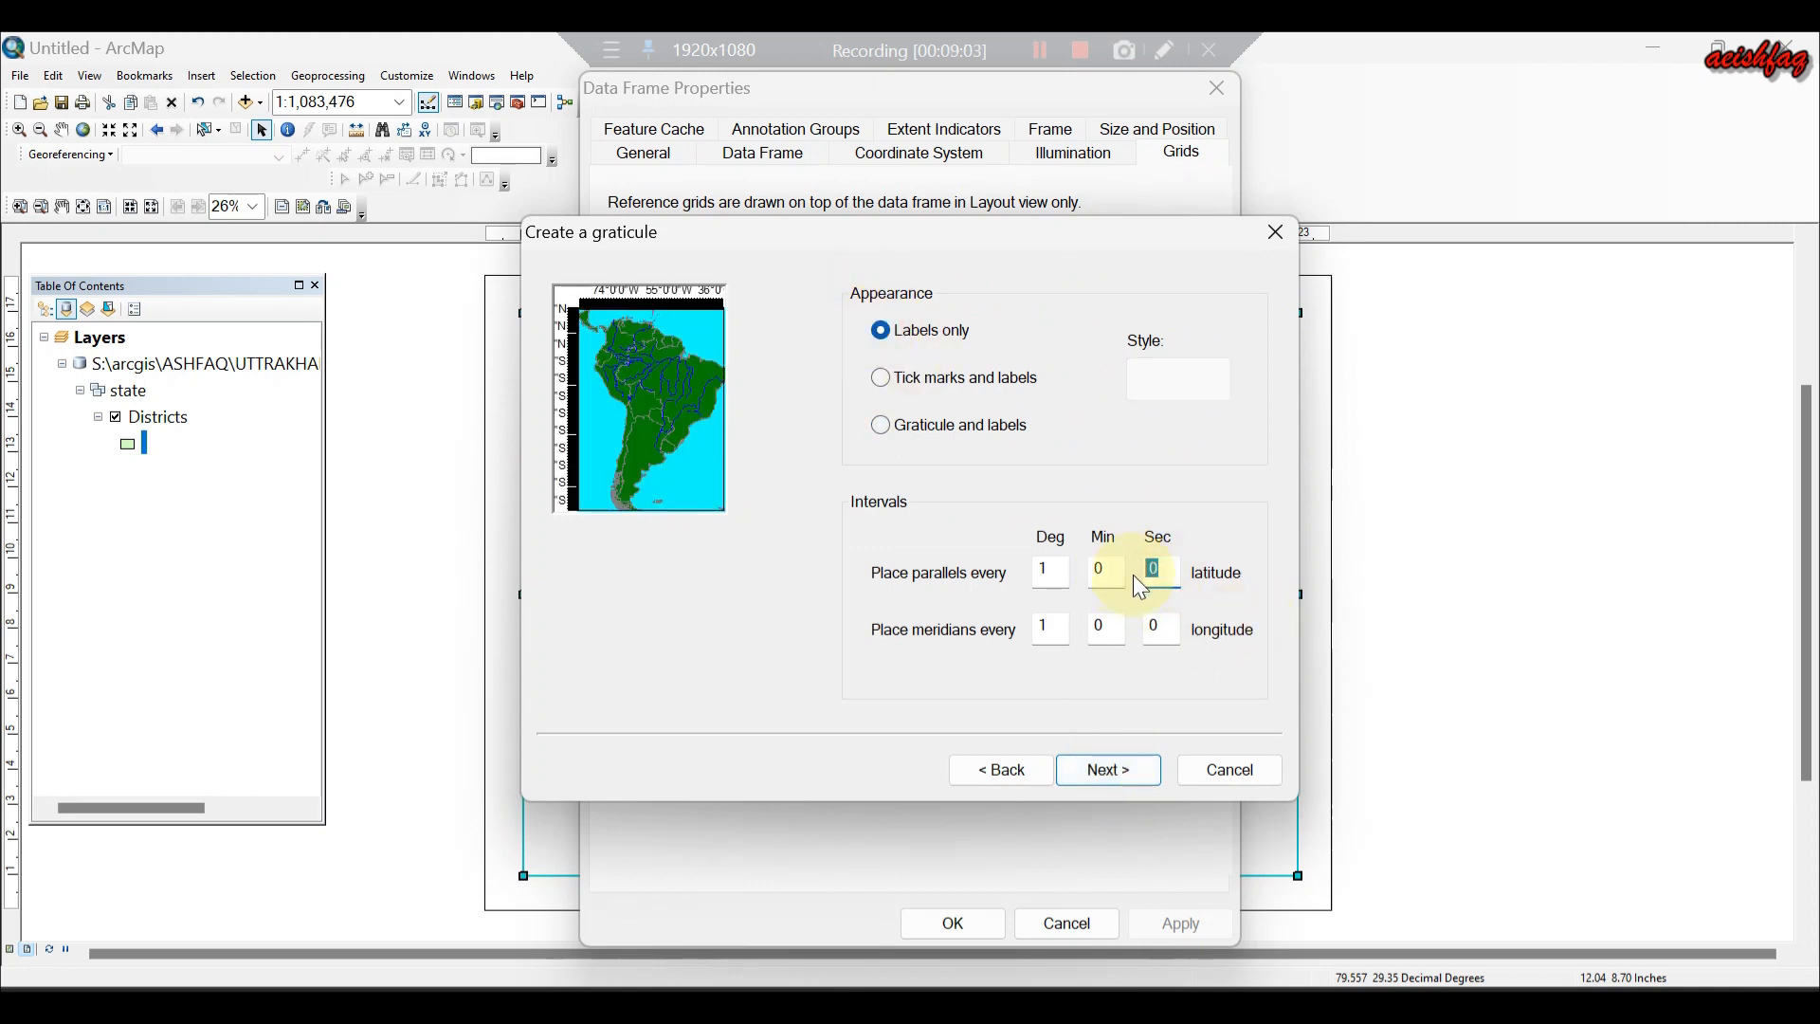
{"action": "type", "text": "30"}
{"action": "double_click", "coordinate": [1155, 630]}
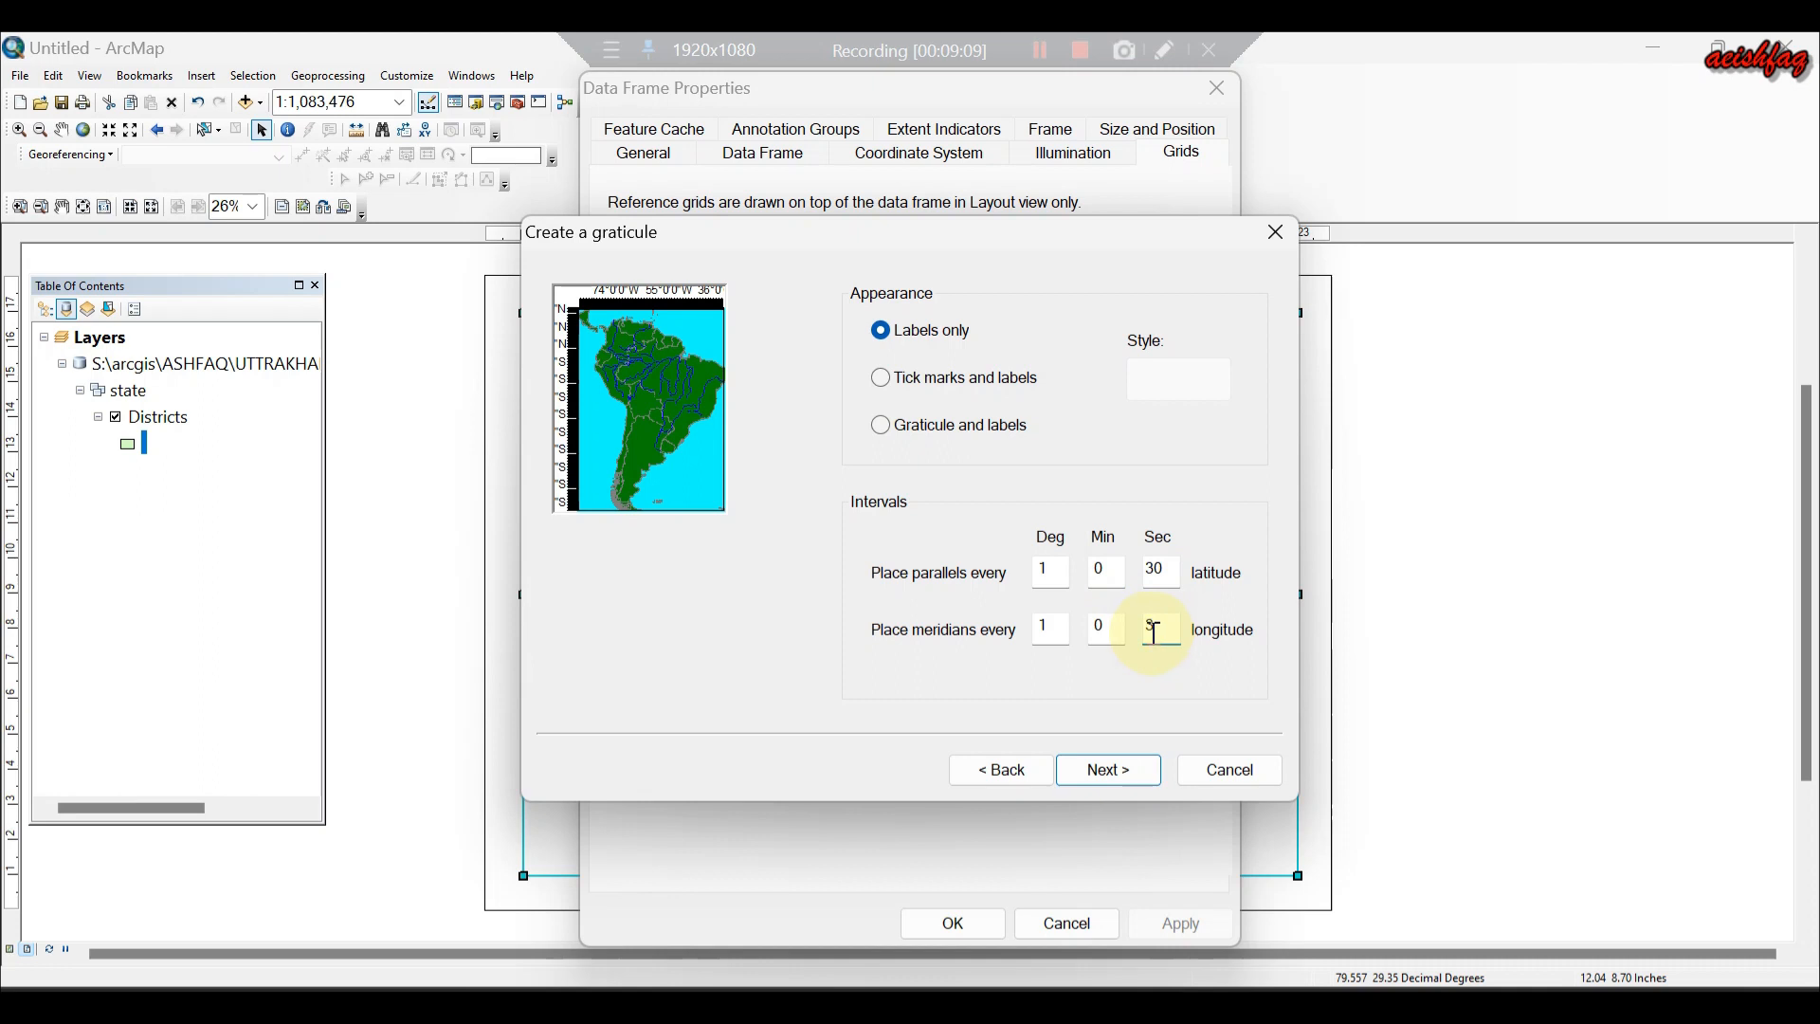
{"action": "left_click", "coordinate": [1137, 776]}
{"action": "left_click", "coordinate": [1128, 771]}
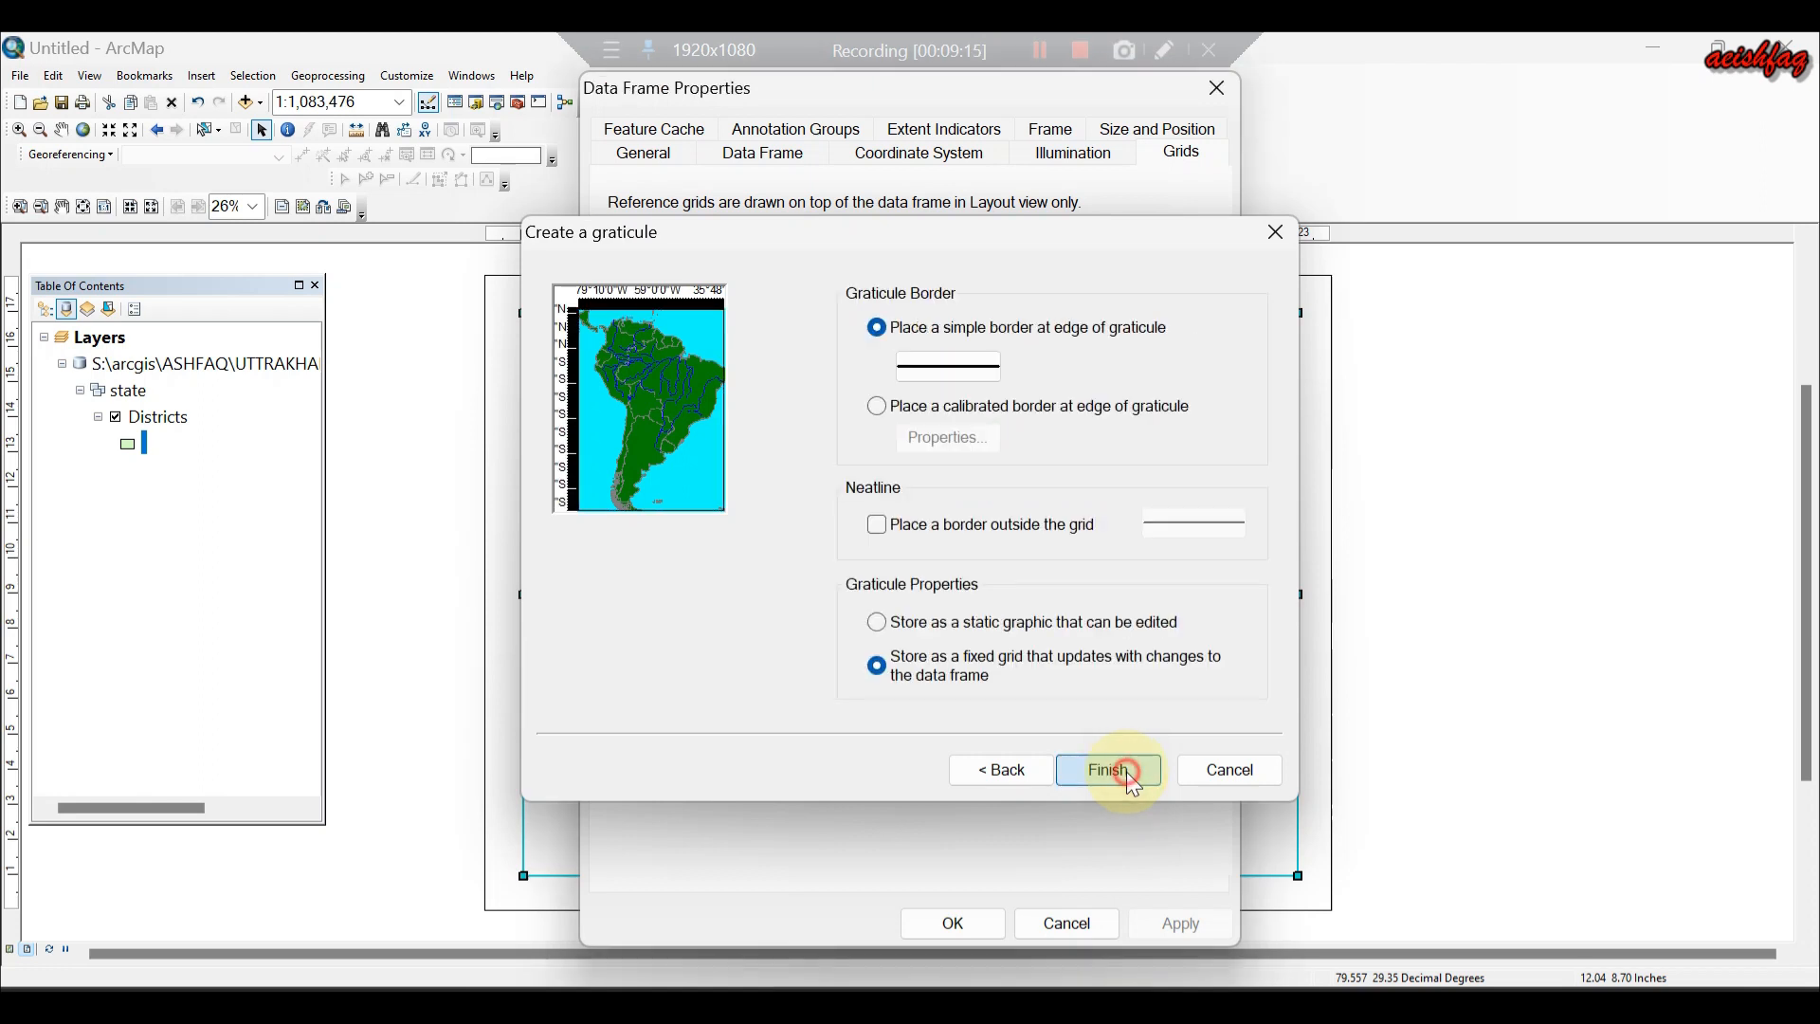
{"action": "left_click", "coordinate": [1126, 771]}
{"action": "left_click", "coordinate": [1199, 927]}
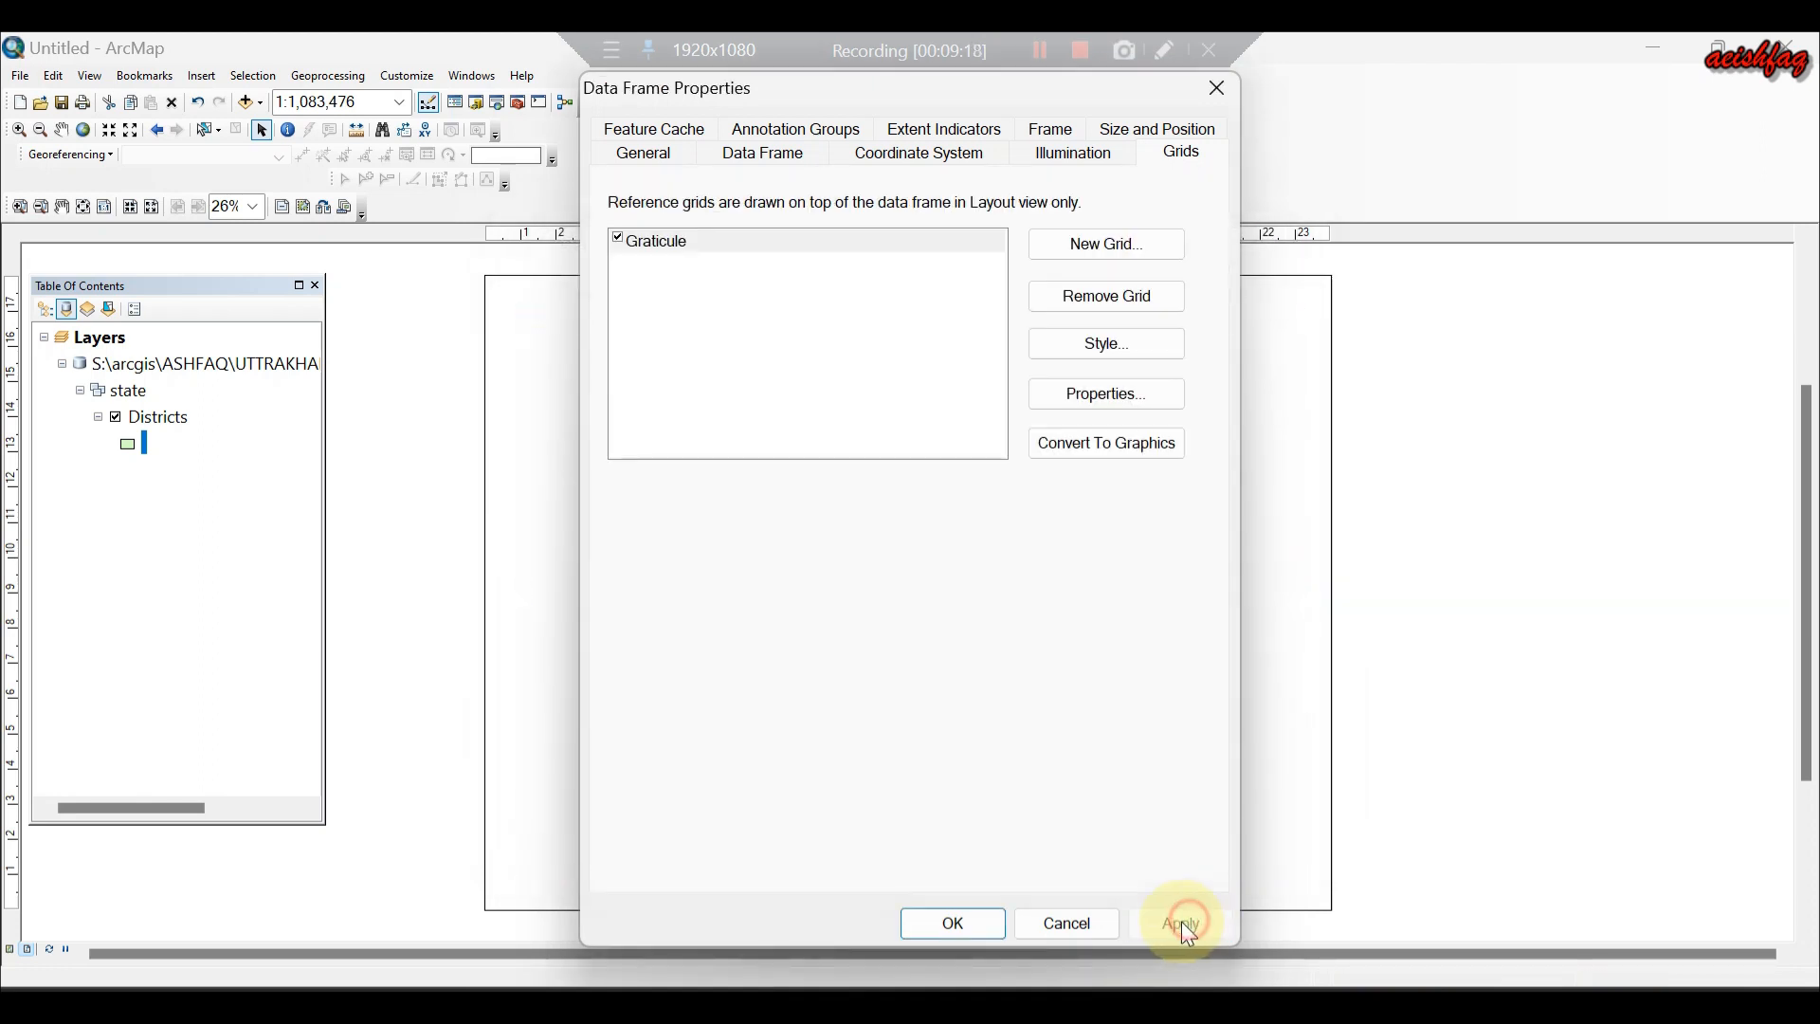
{"action": "left_click", "coordinate": [958, 926]}
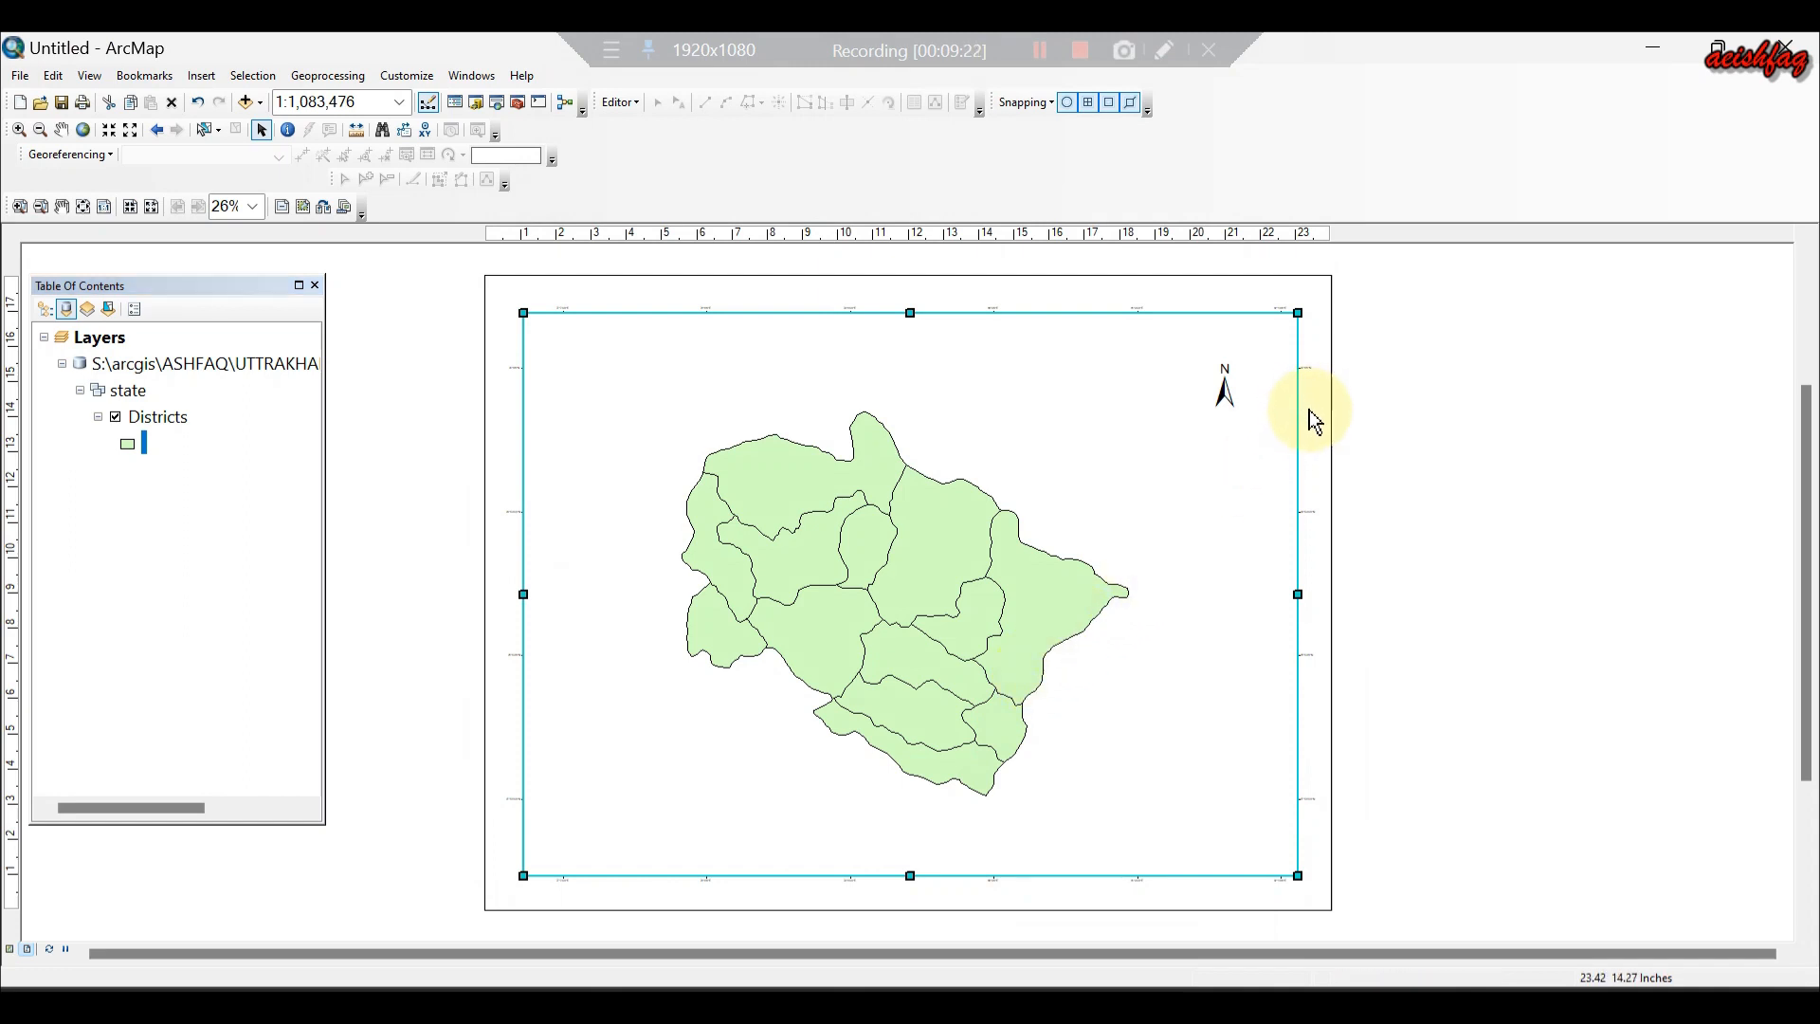
Set the graticule's label font size to 12 in its reference system properties.
{"action": "right_click", "coordinate": [997, 695]}
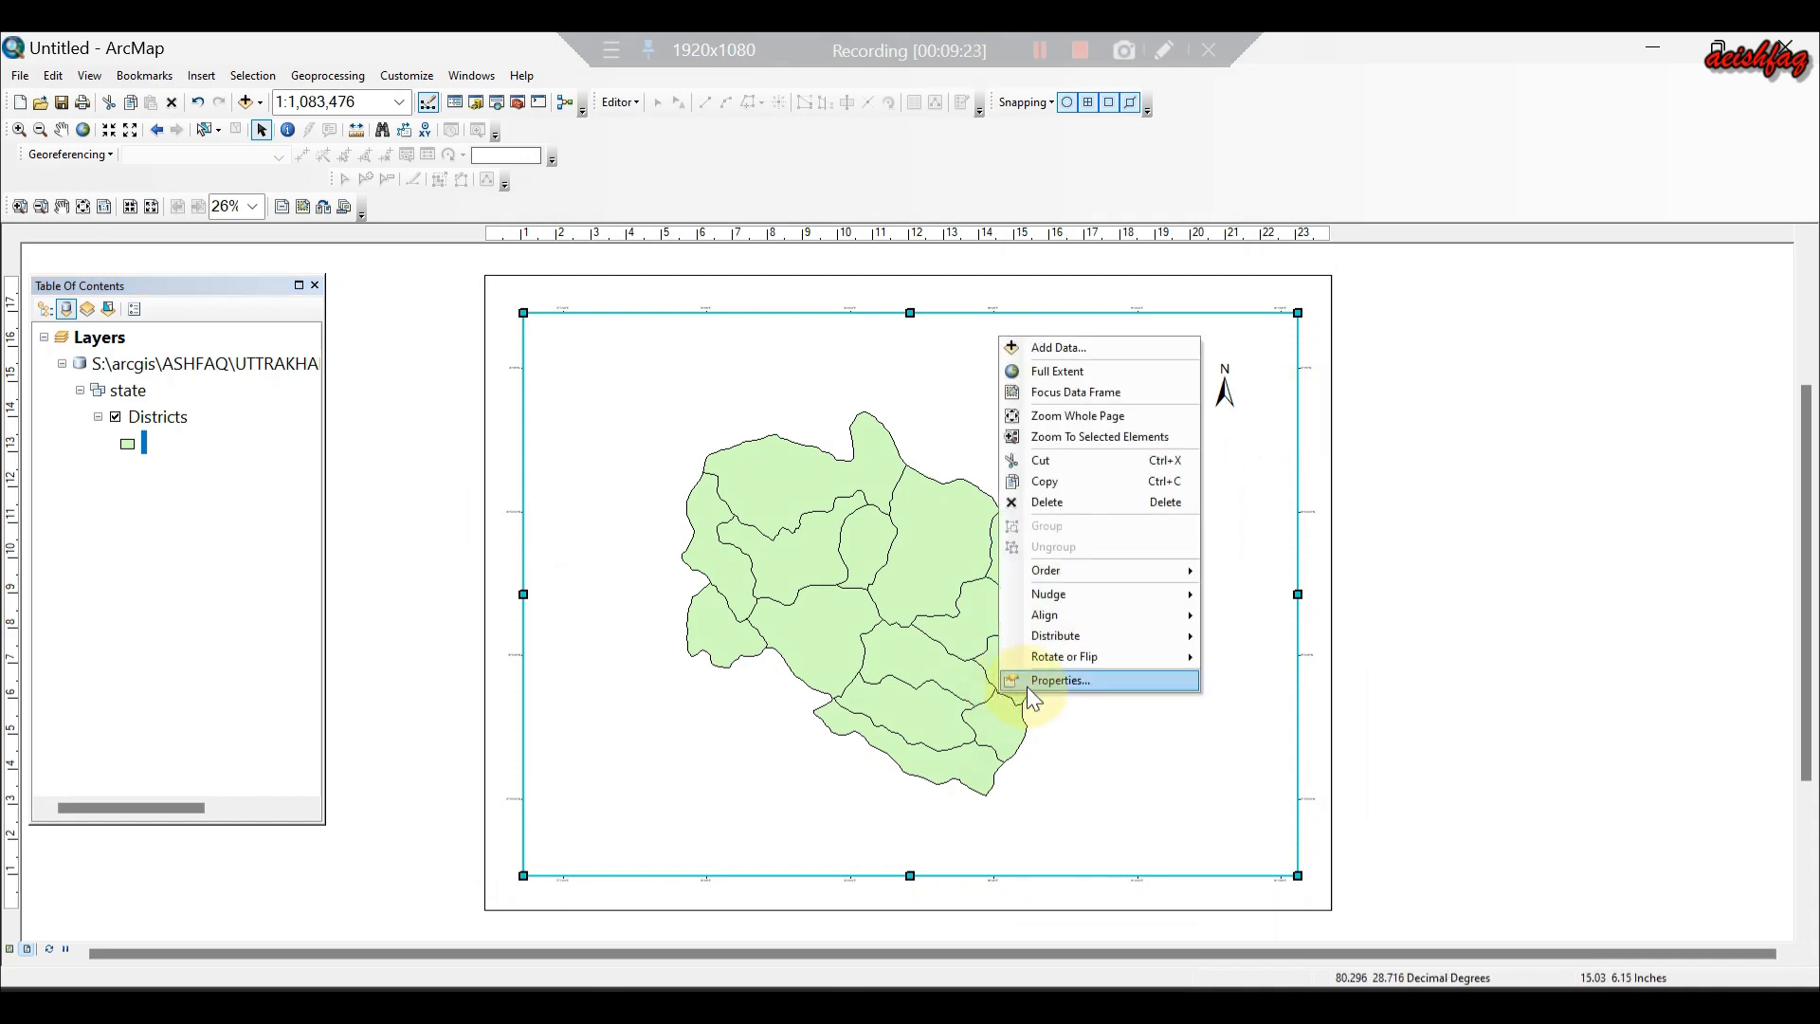
{"action": "left_click", "coordinate": [1039, 683]}
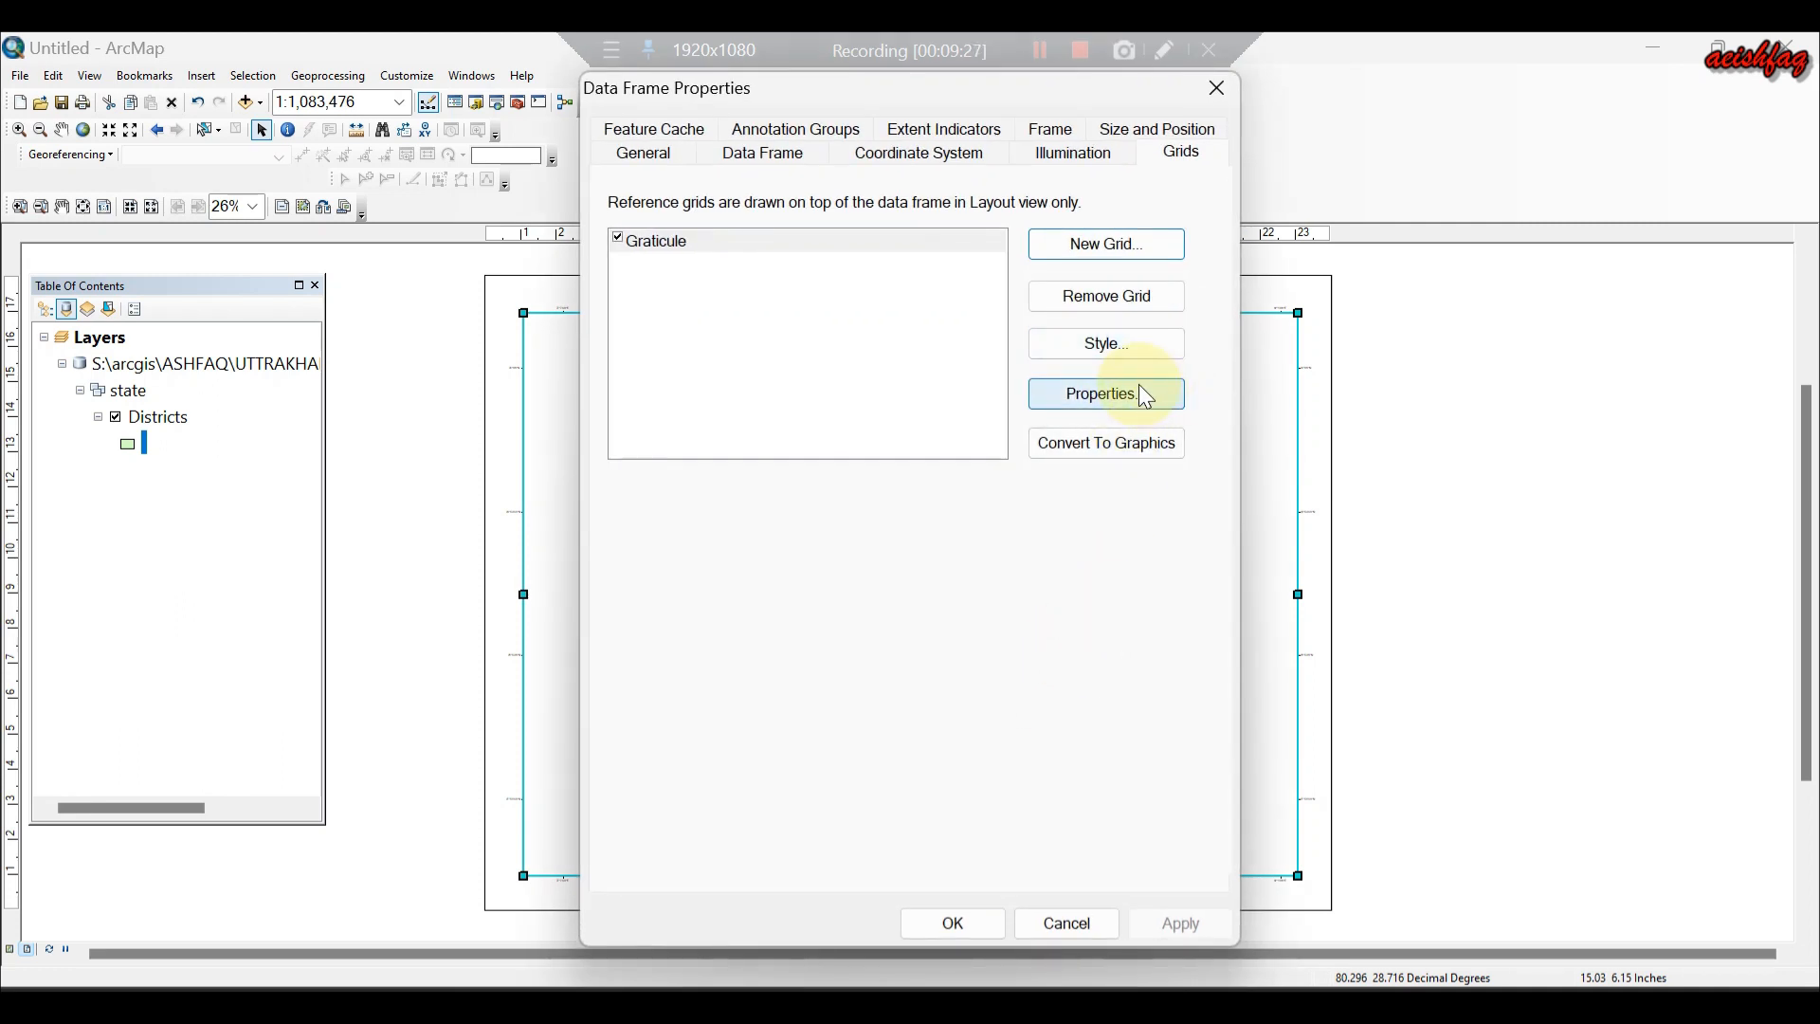
{"action": "left_click", "coordinate": [1131, 349]}
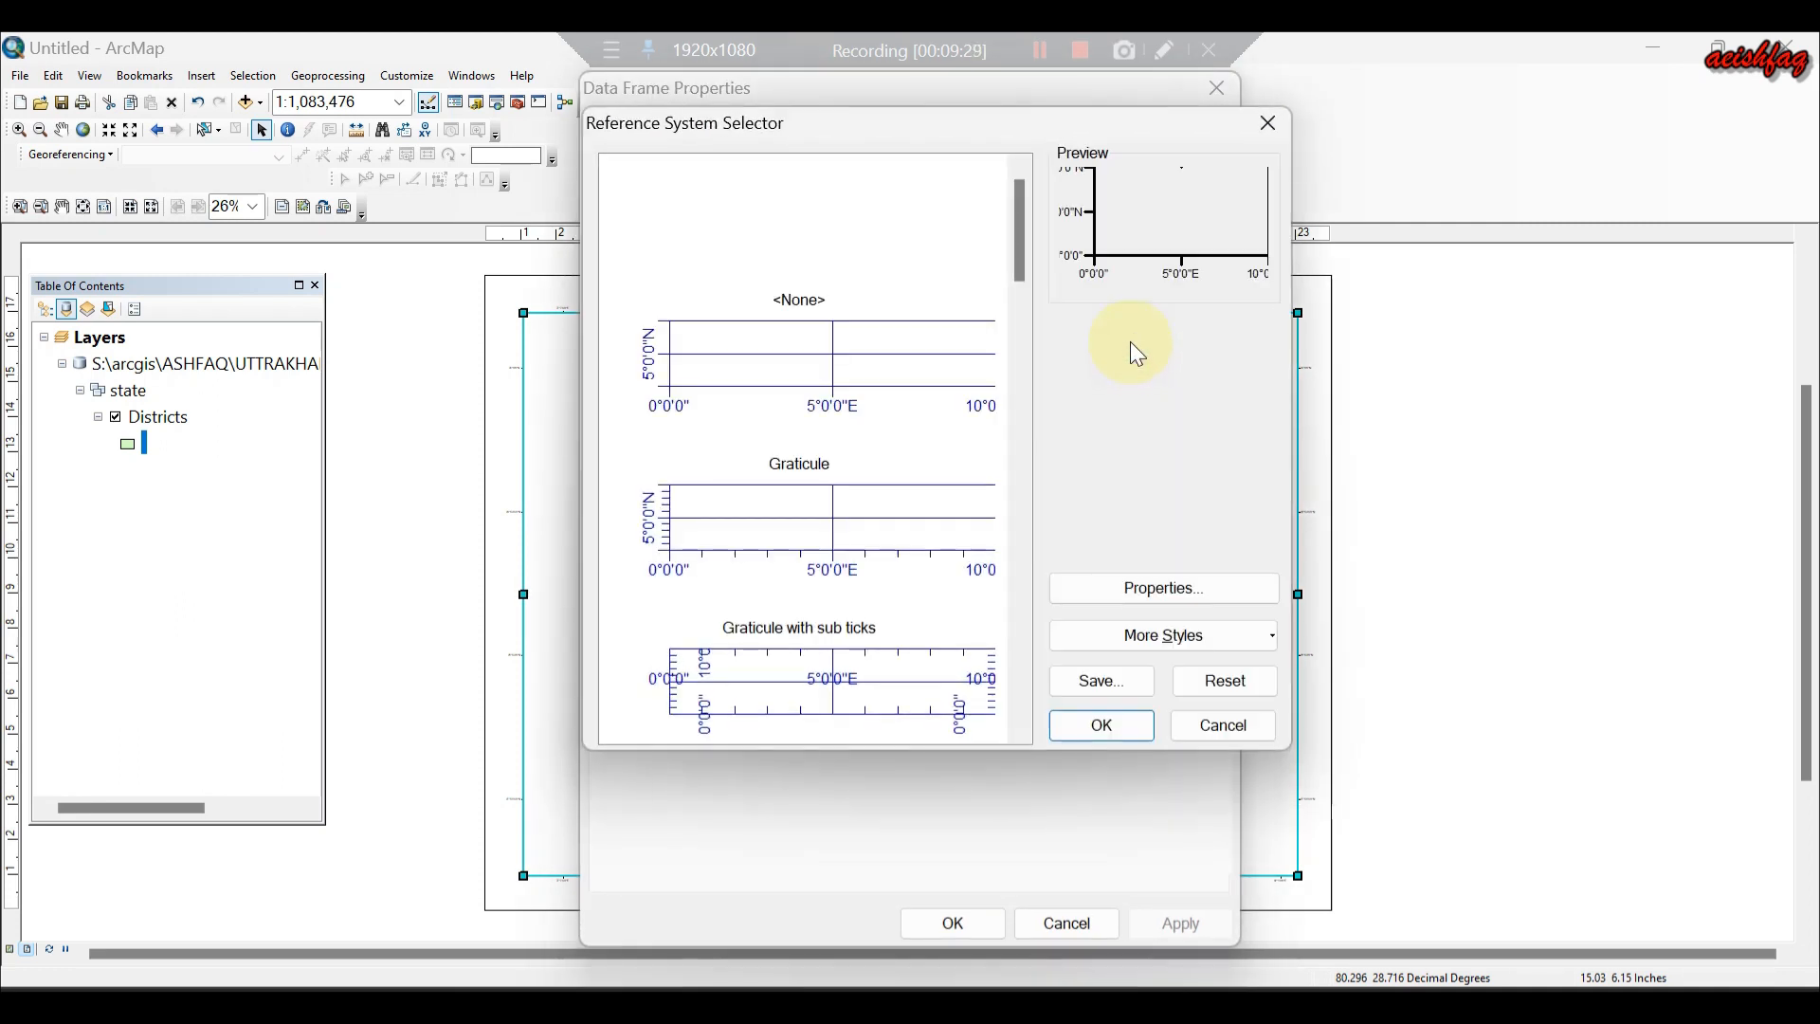
{"action": "left_click", "coordinate": [1266, 124]}
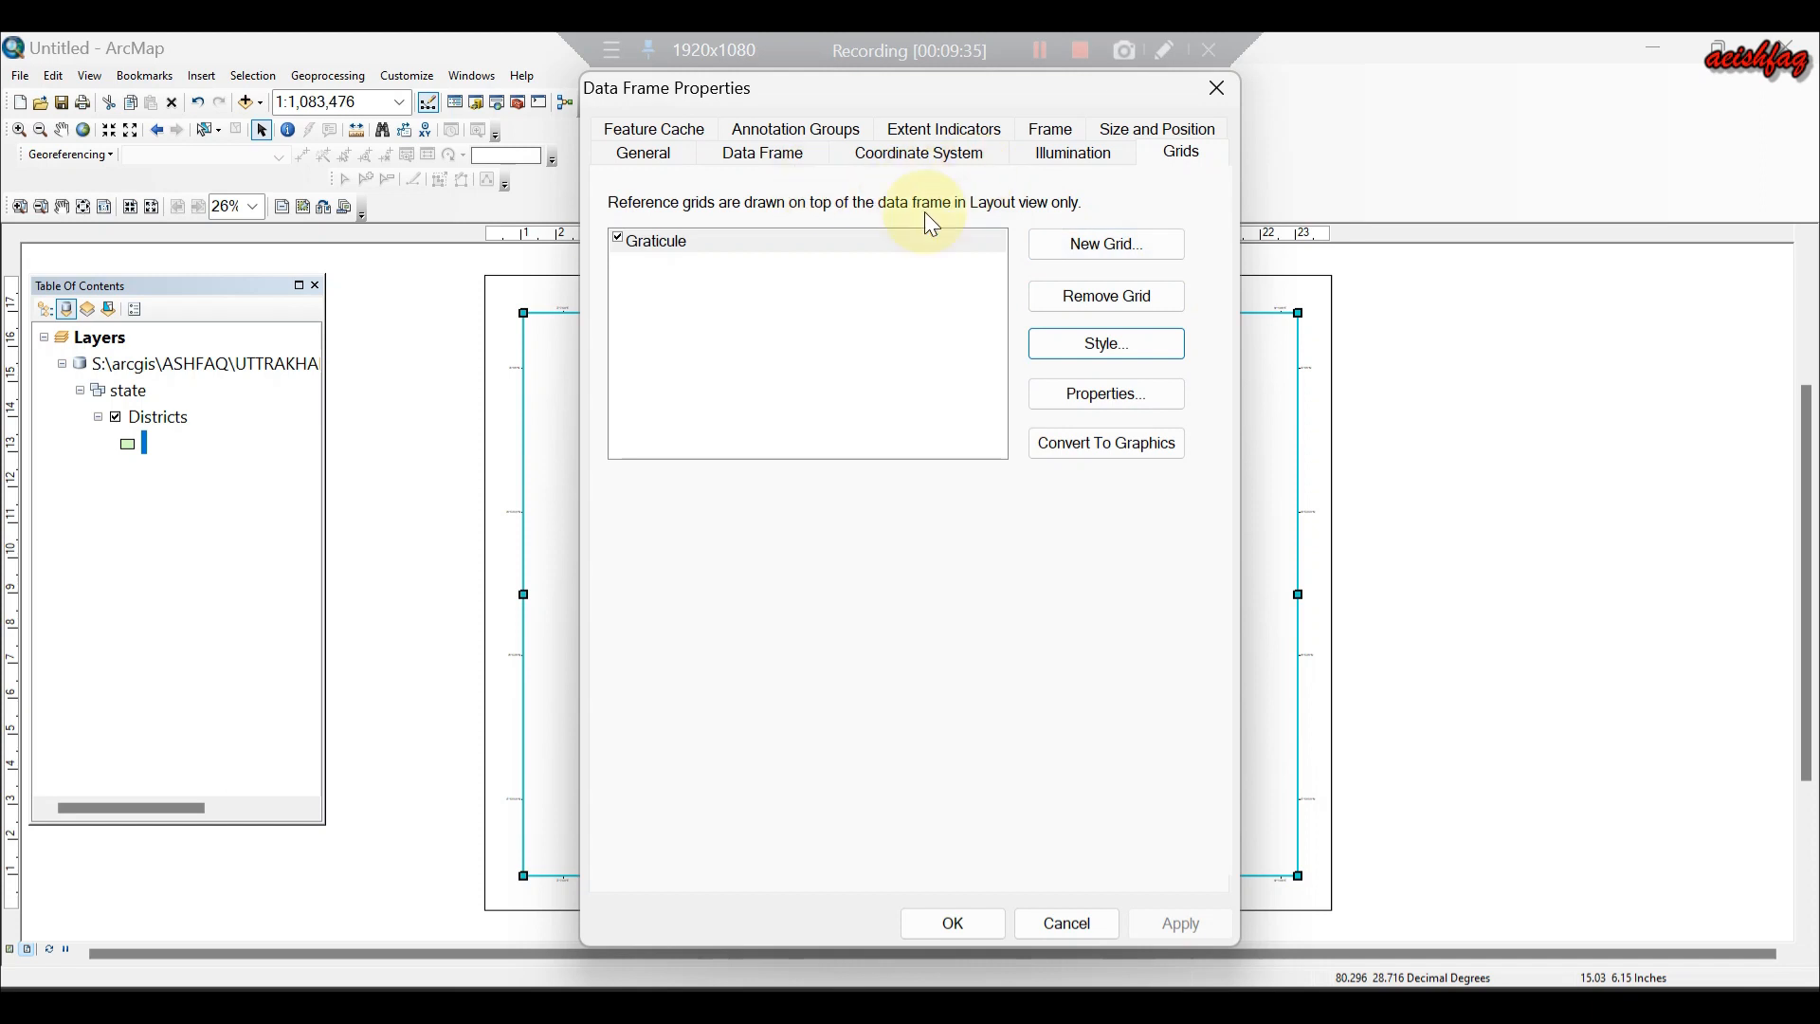
{"action": "left_click", "coordinate": [1089, 402]}
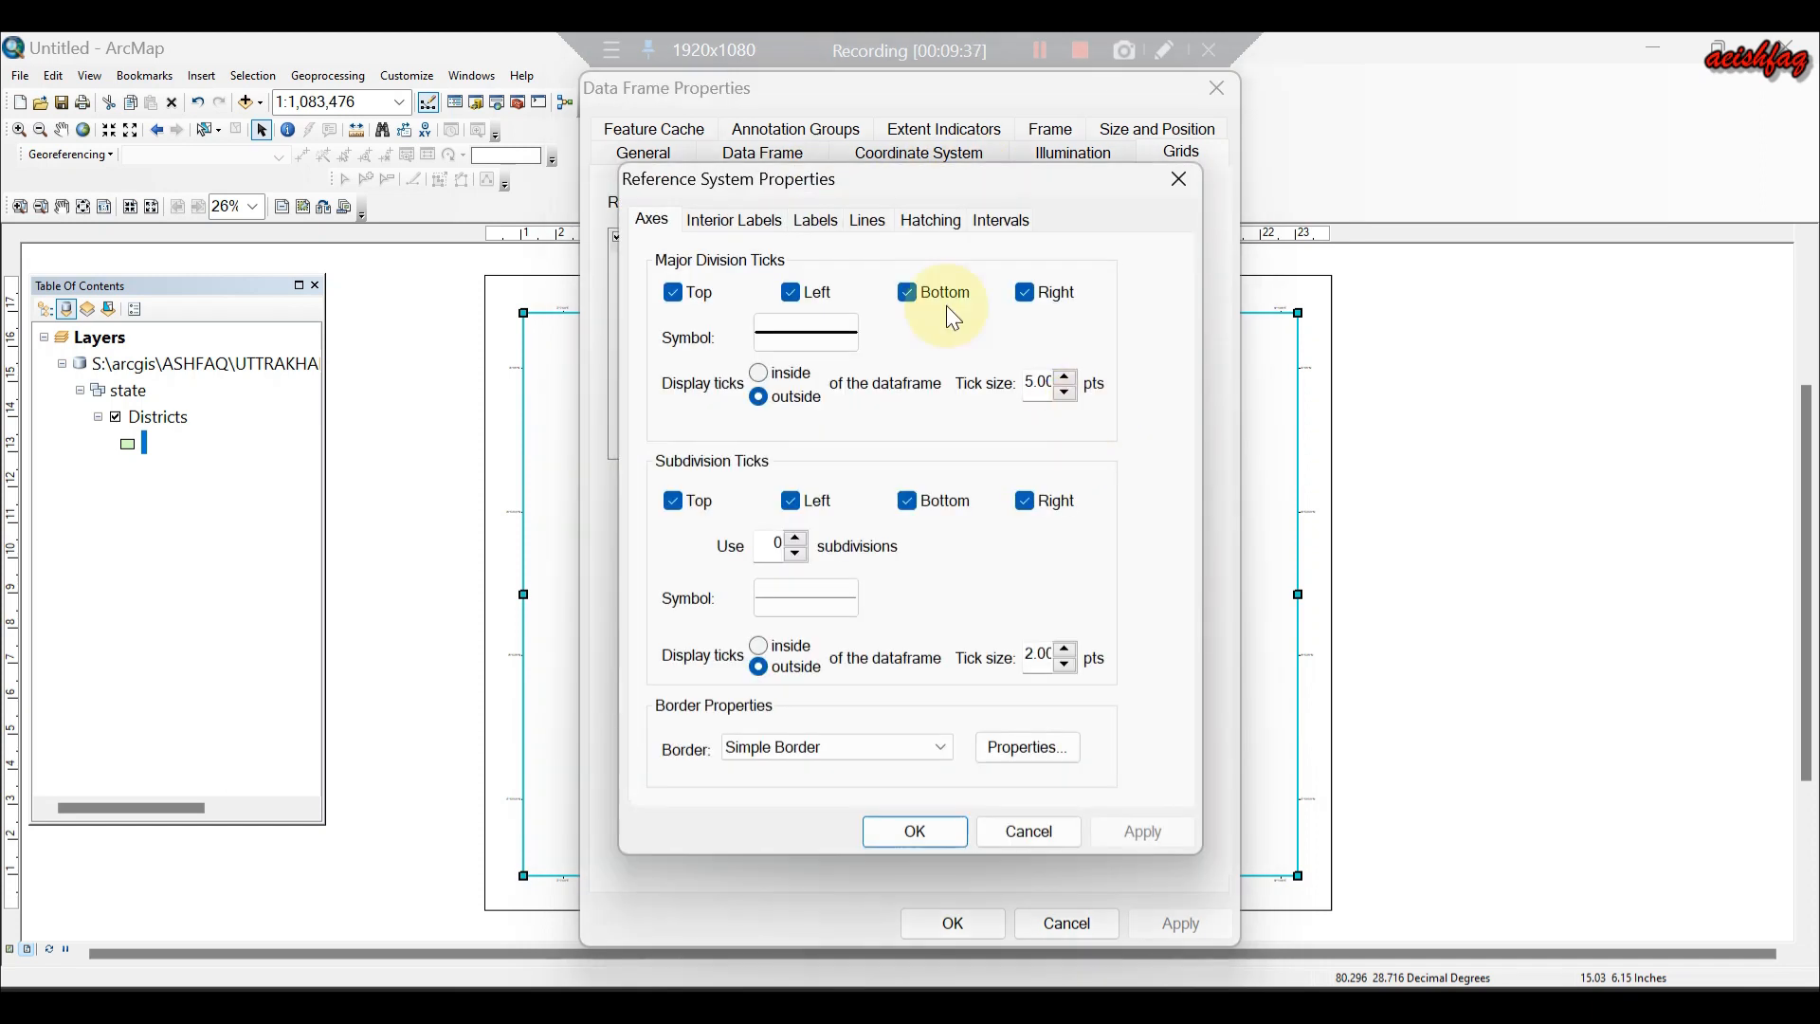
{"action": "left_click", "coordinate": [820, 219]}
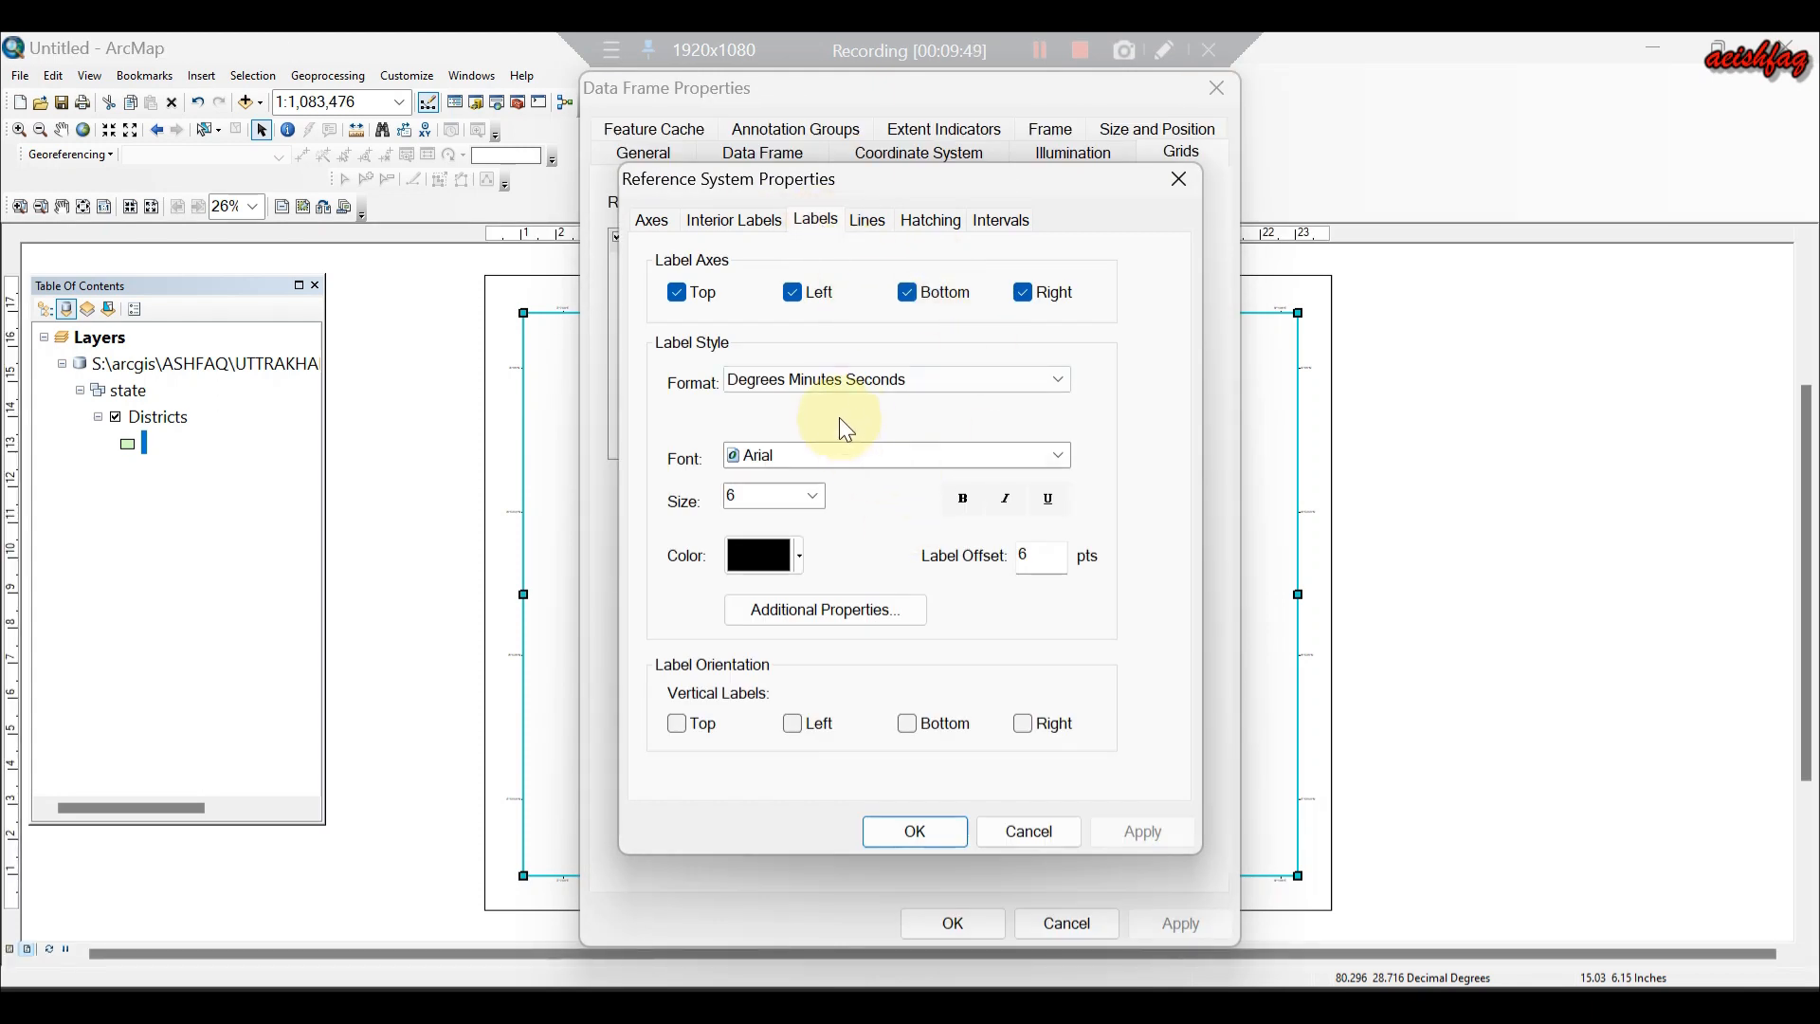
{"action": "left_click", "coordinate": [812, 493]}
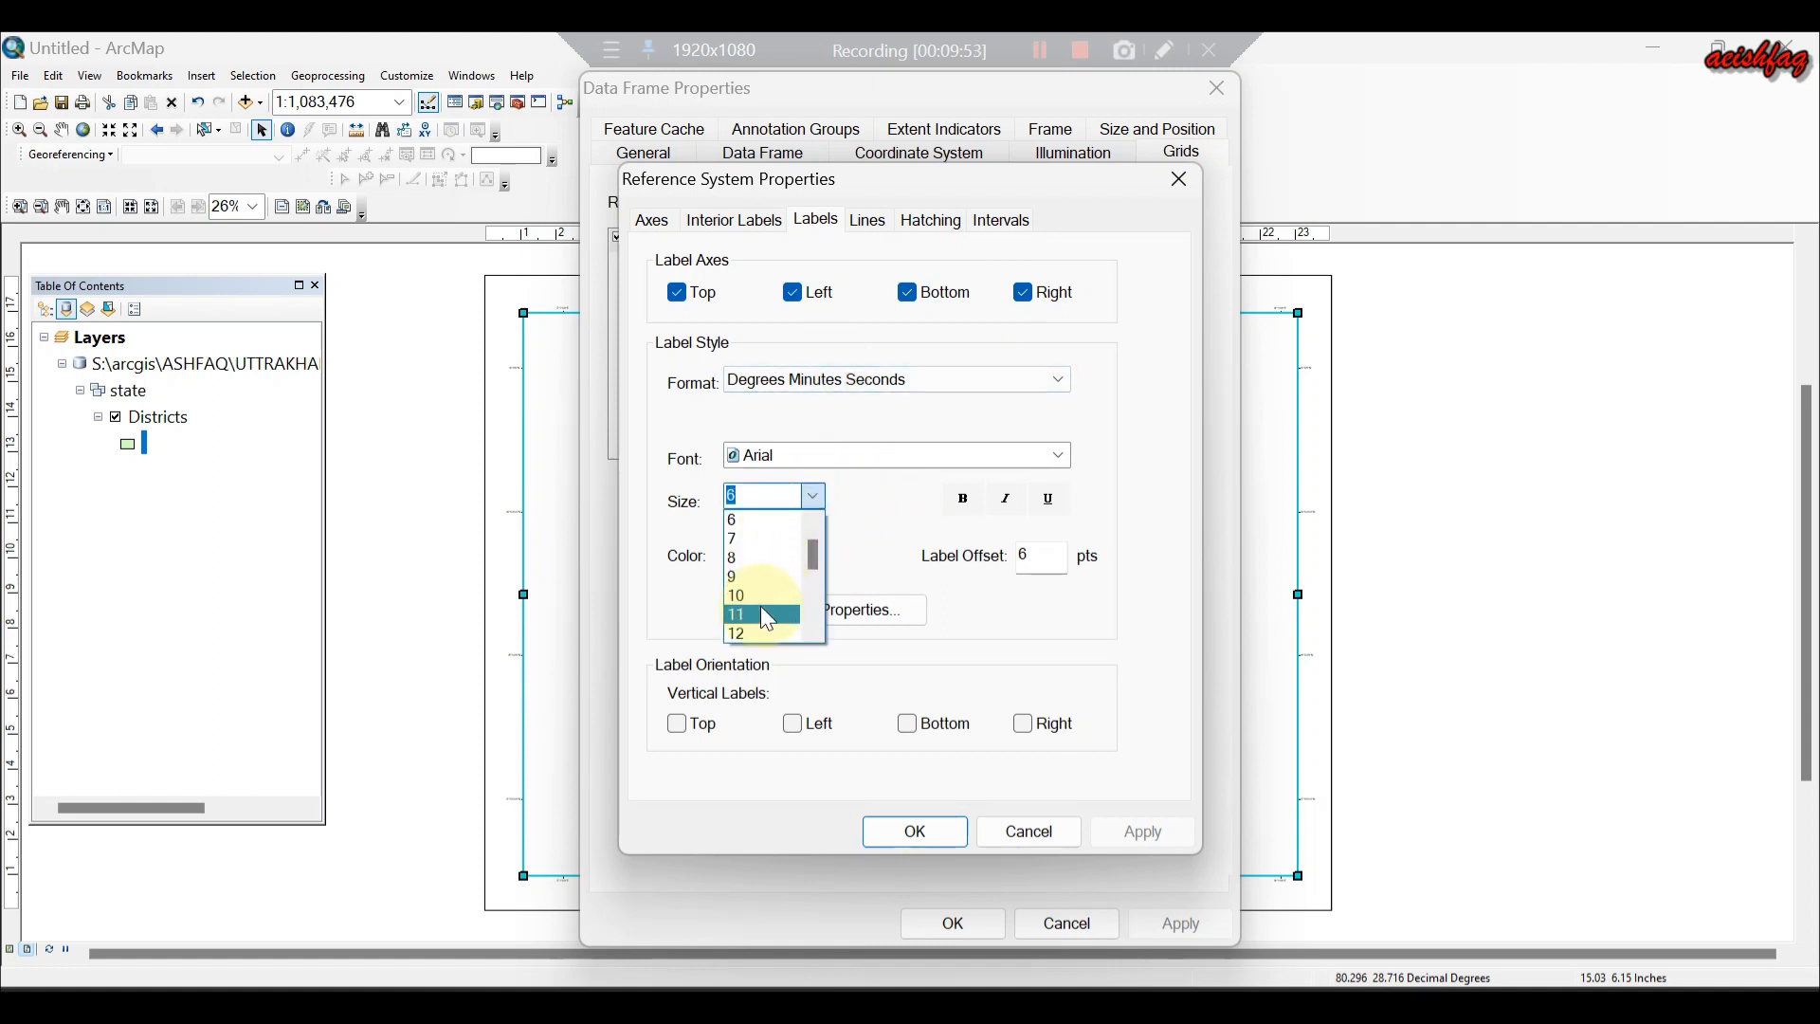
{"action": "left_click", "coordinate": [755, 630]}
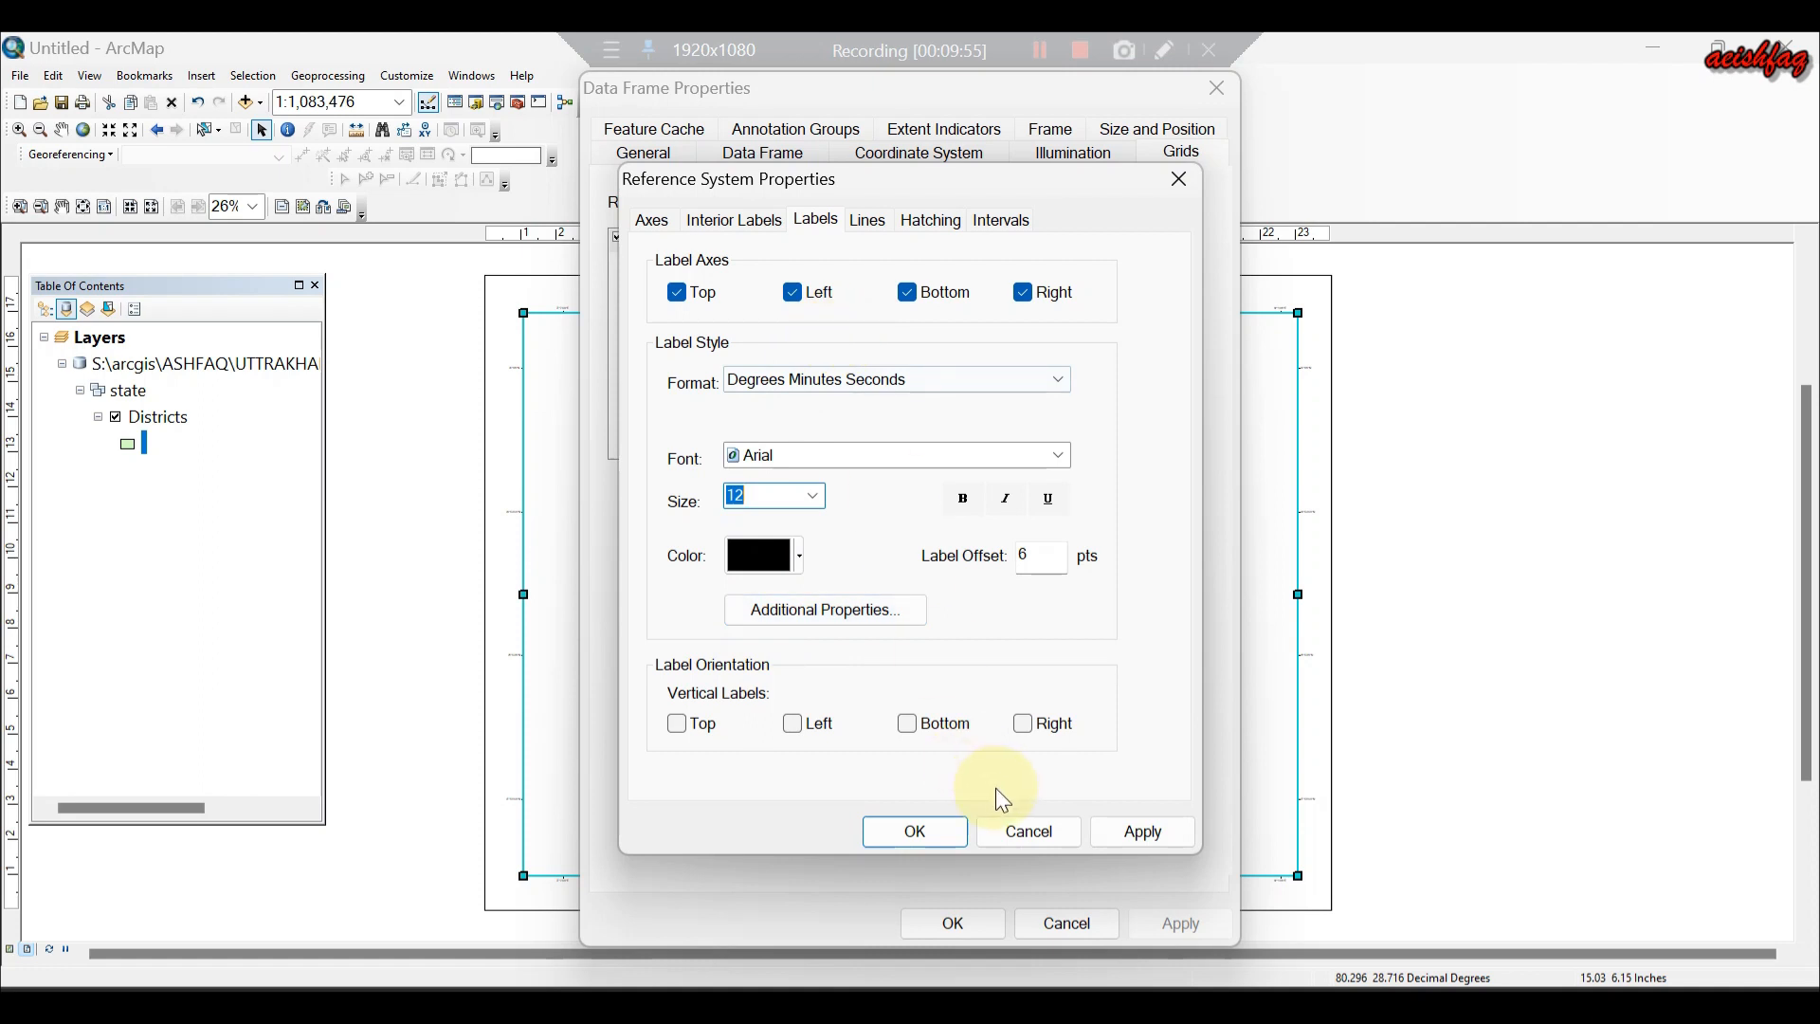
{"action": "left_click", "coordinate": [1142, 834]}
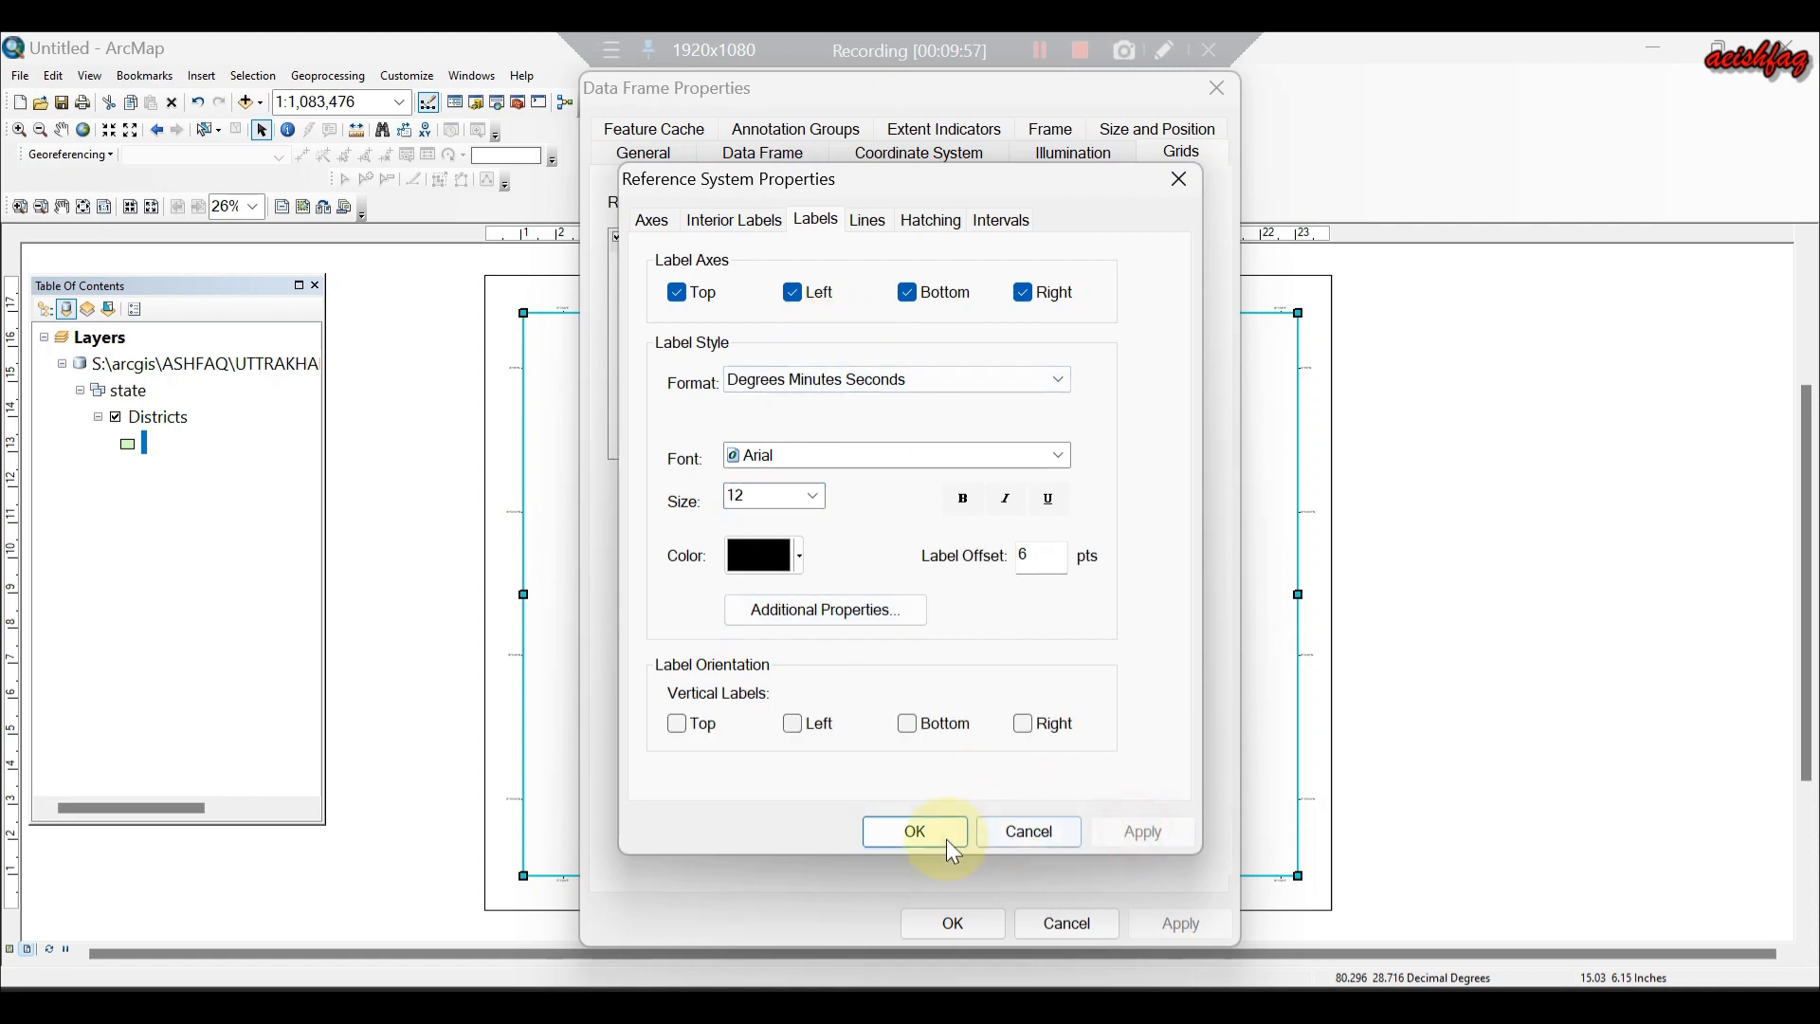
Apply the graticule's label settings to the data frame and inspect the coordinate labels around the map frame.
{"action": "left_click", "coordinate": [924, 835]}
{"action": "left_click", "coordinate": [1178, 925]}
{"action": "left_click", "coordinate": [954, 922]}
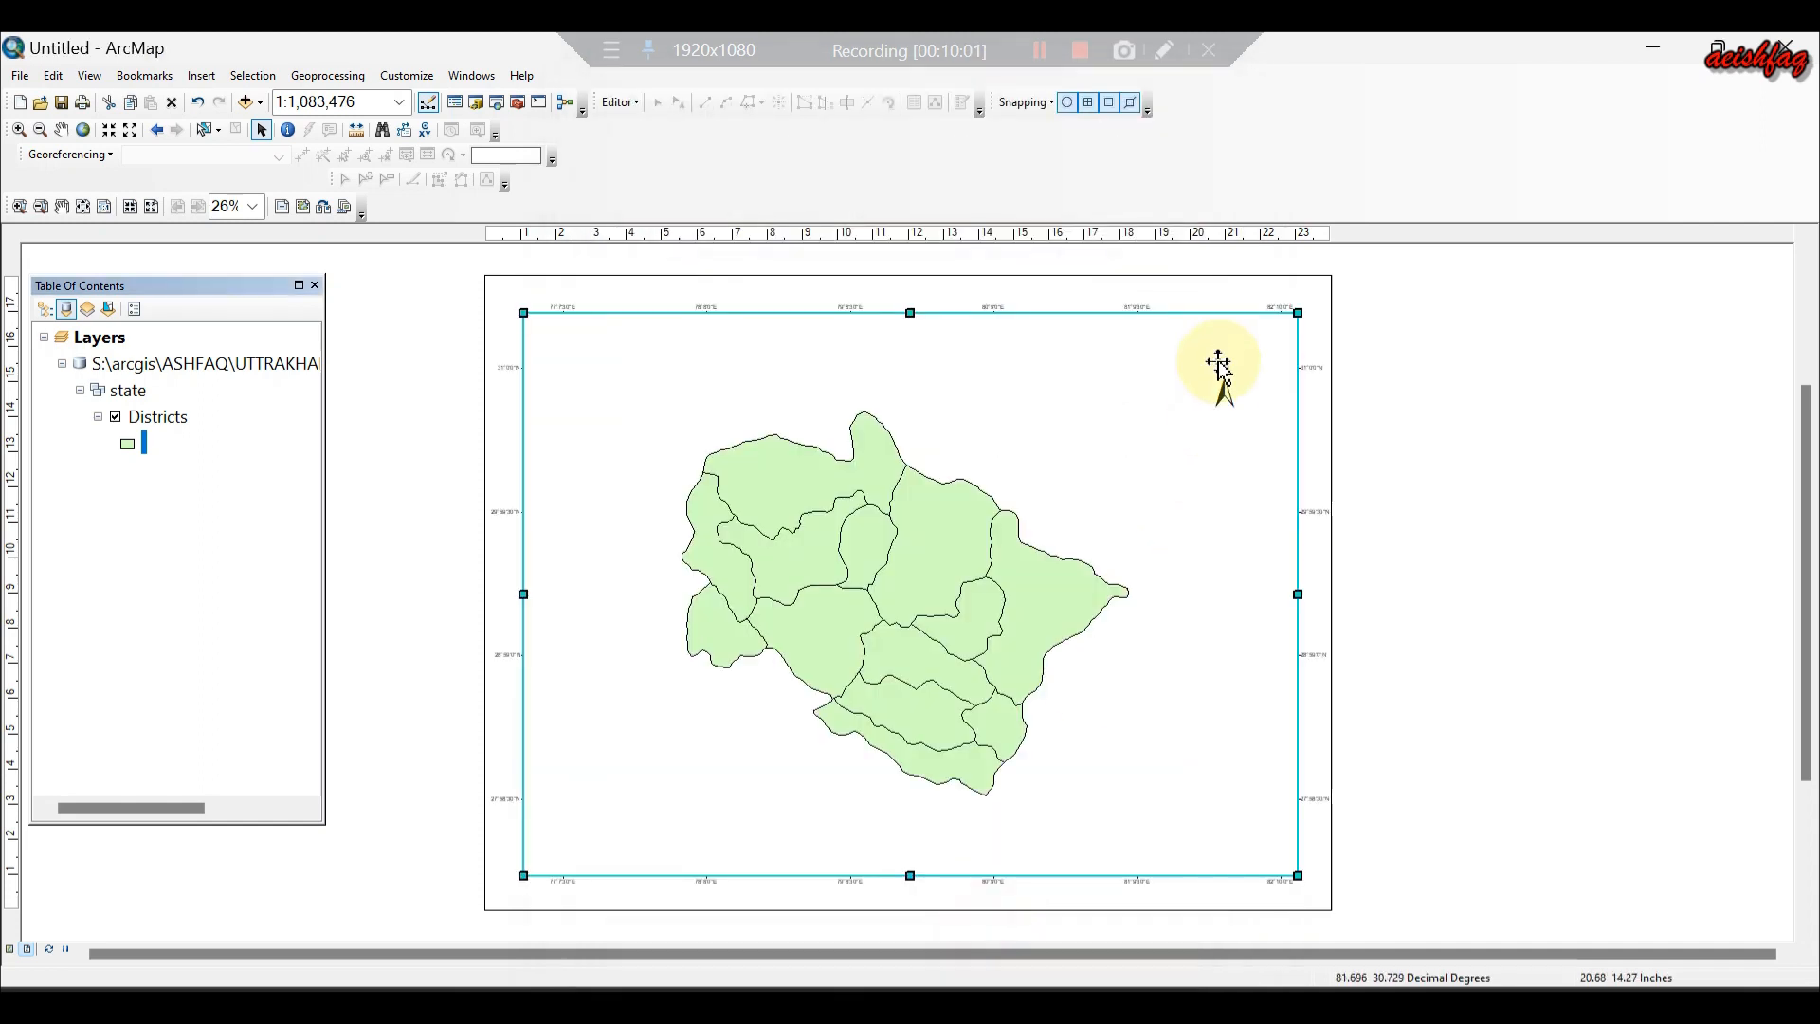
{"action": "left_click", "coordinate": [653, 336]}
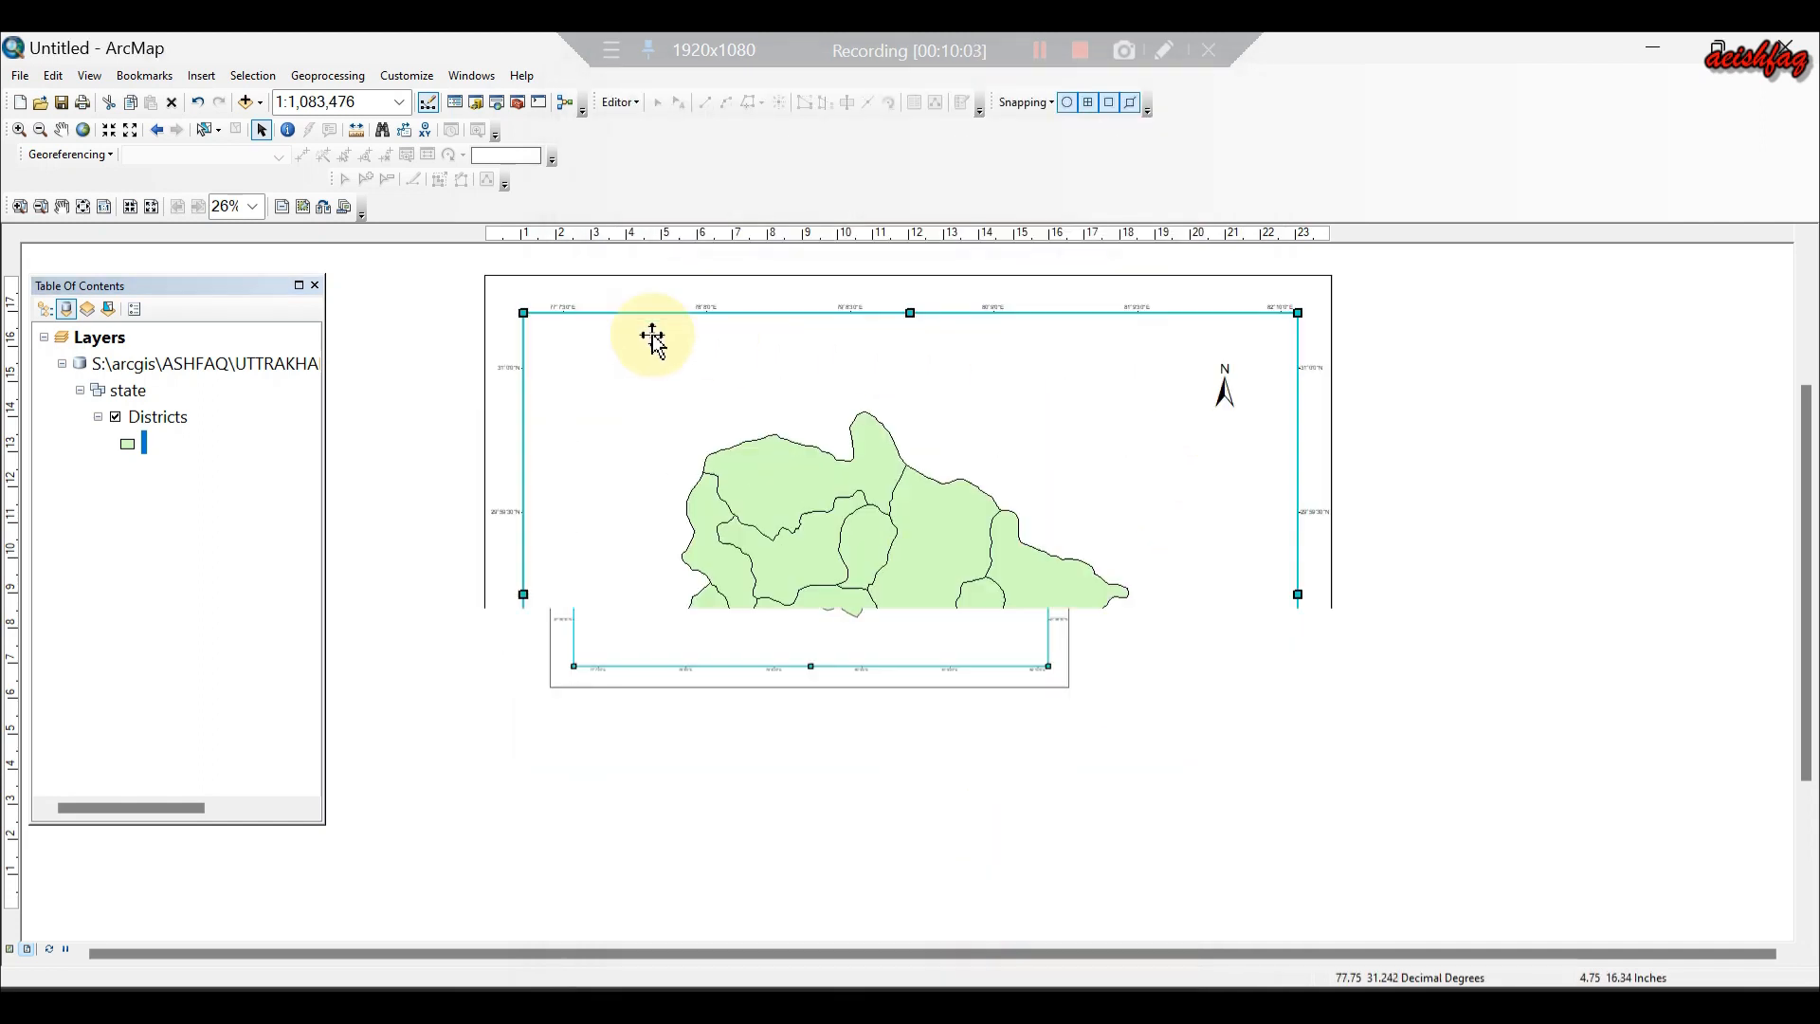
{"action": "scroll", "coordinate": [652, 336], "scroll_direction": "down", "scroll_amount": 3}
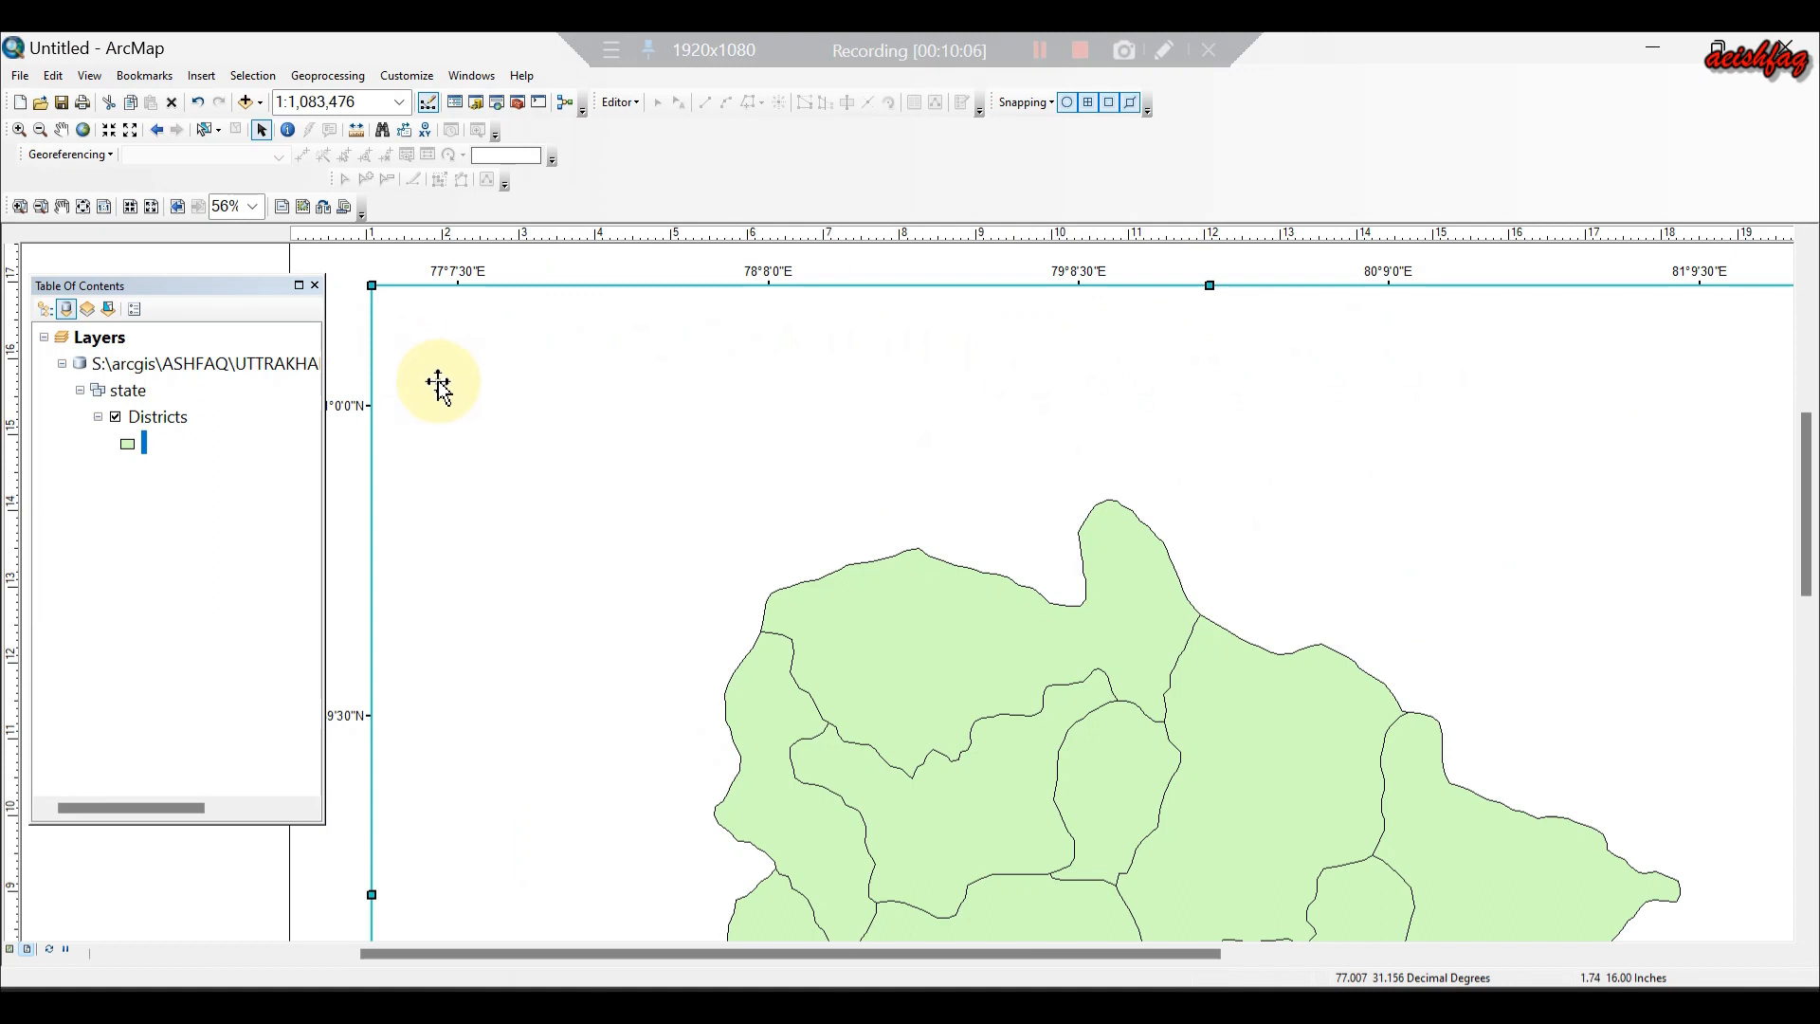
{"action": "scroll", "coordinate": [1117, 607], "scroll_direction": "down", "scroll_amount": 1}
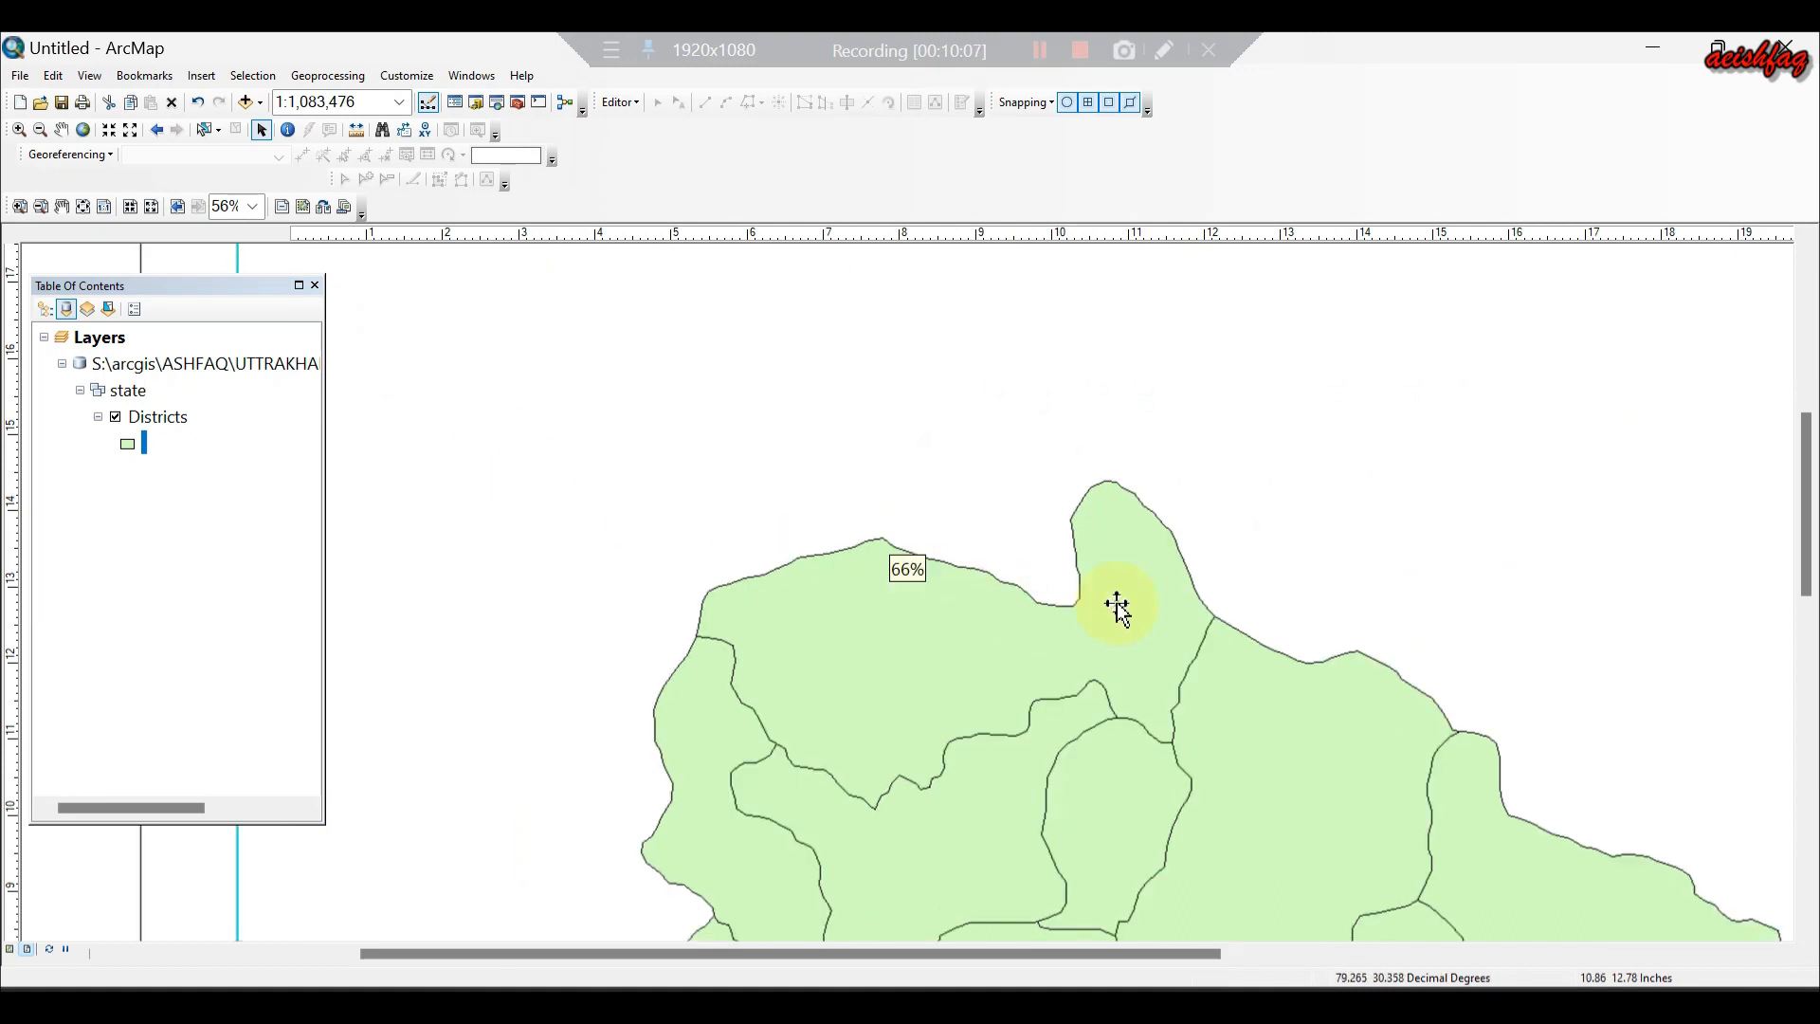
{"action": "scroll", "coordinate": [1117, 607], "scroll_direction": "up", "scroll_amount": 3}
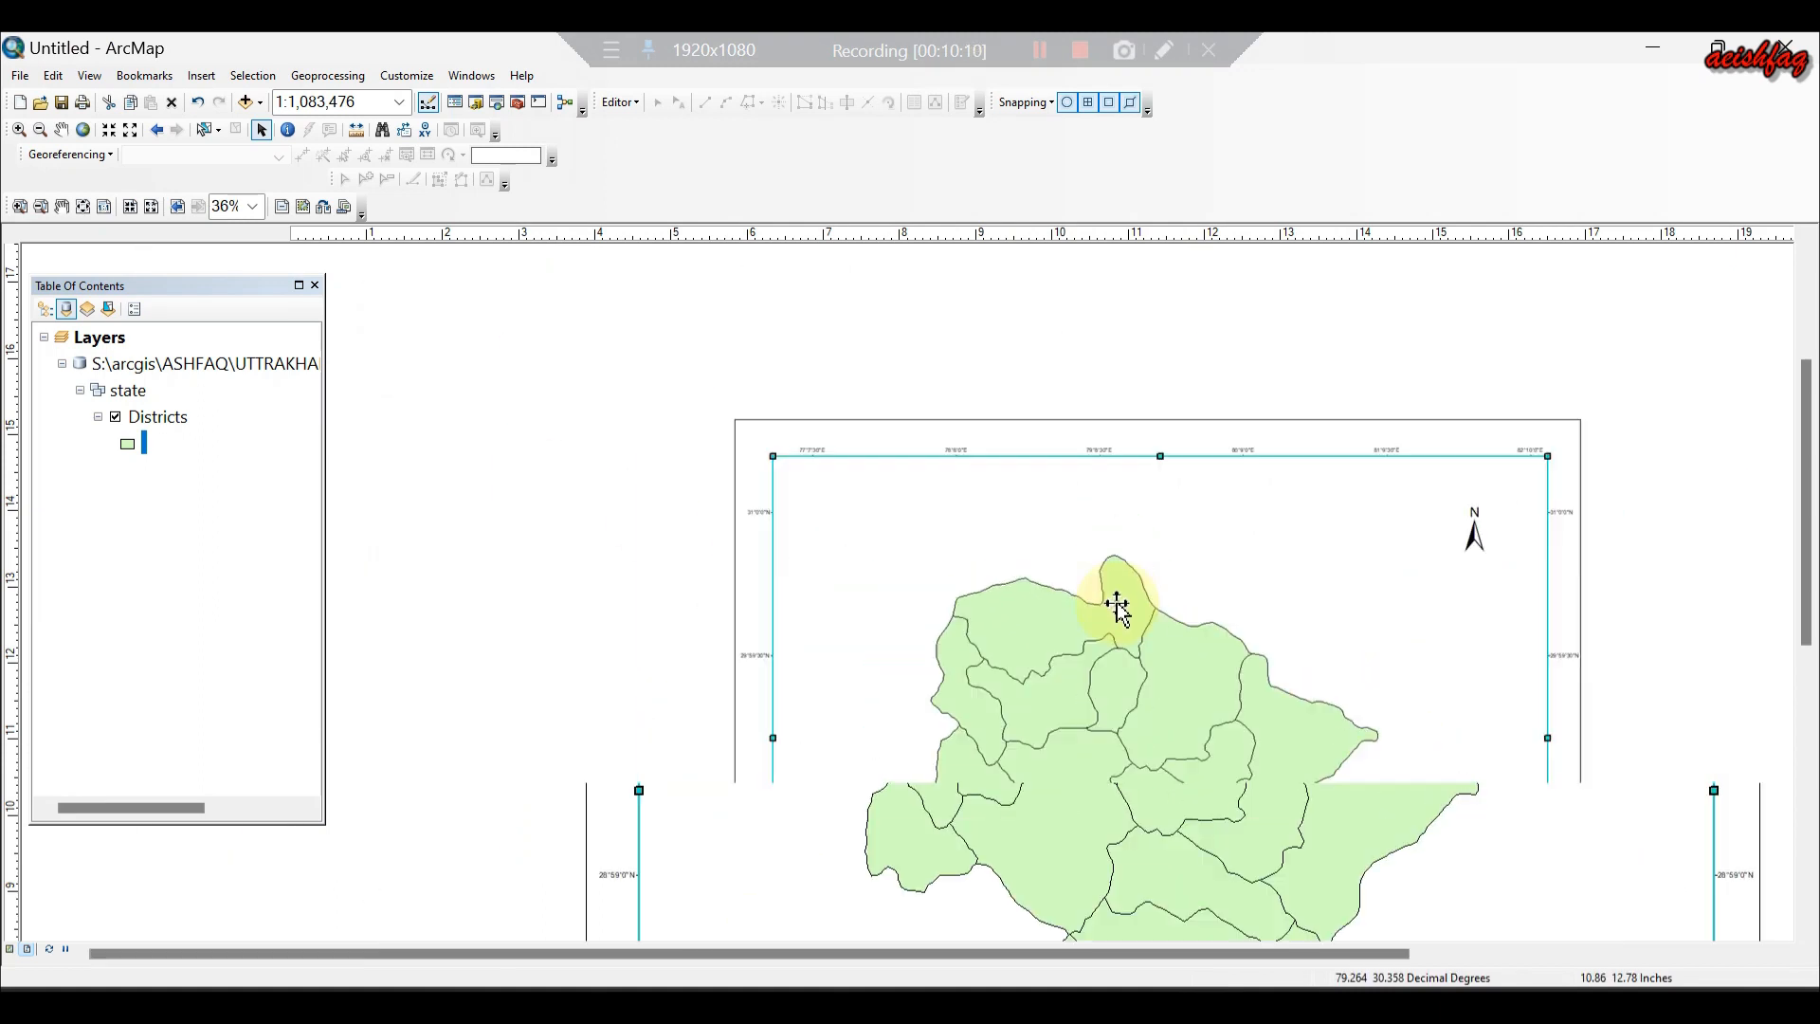
{"action": "scroll", "coordinate": [1117, 607], "scroll_direction": "up", "scroll_amount": 1}
Pan the district map slightly within its frame and shift the map frame slightly down the page.
{"action": "left_click", "coordinate": [60, 130]}
{"action": "mouse_move", "coordinate": [1007, 511]}
{"action": "left_mouse_down"}
{"action": "mouse_move", "coordinate": [886, 451]}
{"action": "mouse_move", "coordinate": [1036, 521]}
{"action": "left_mouse_up"}
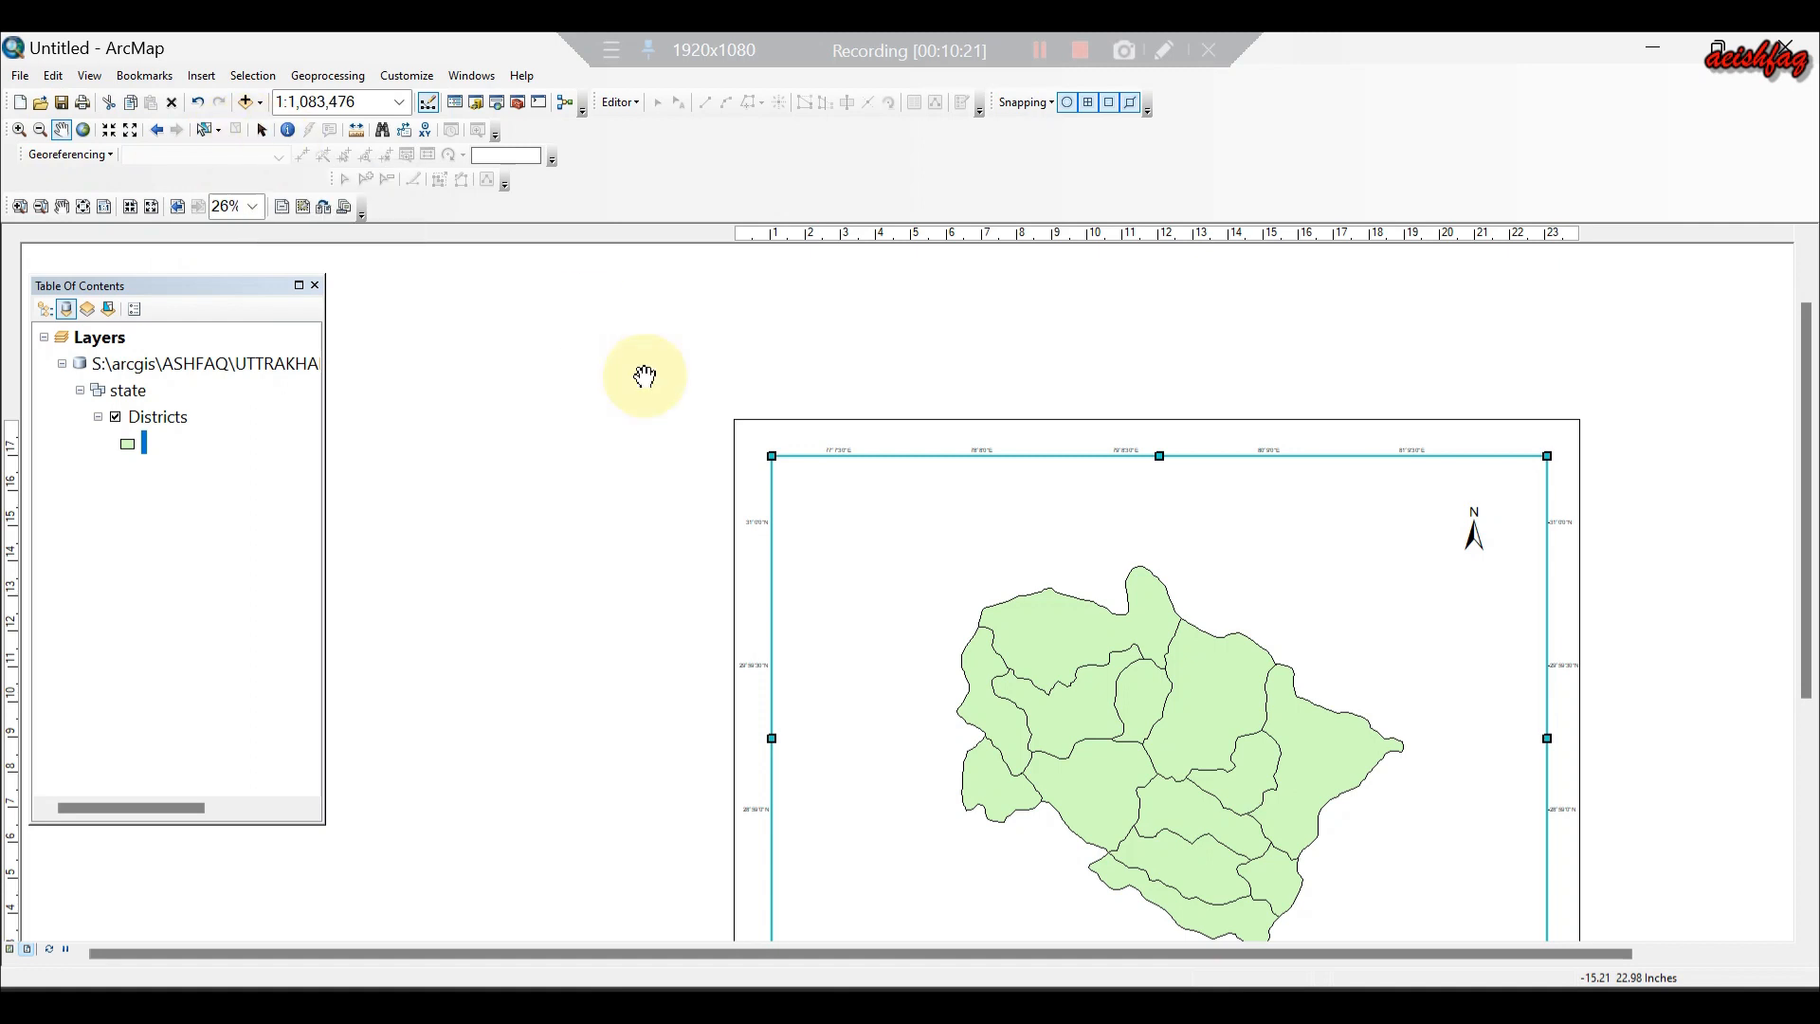
{"action": "left_click_drag", "start_coordinate": [961, 496], "coordinate": [959, 507]}
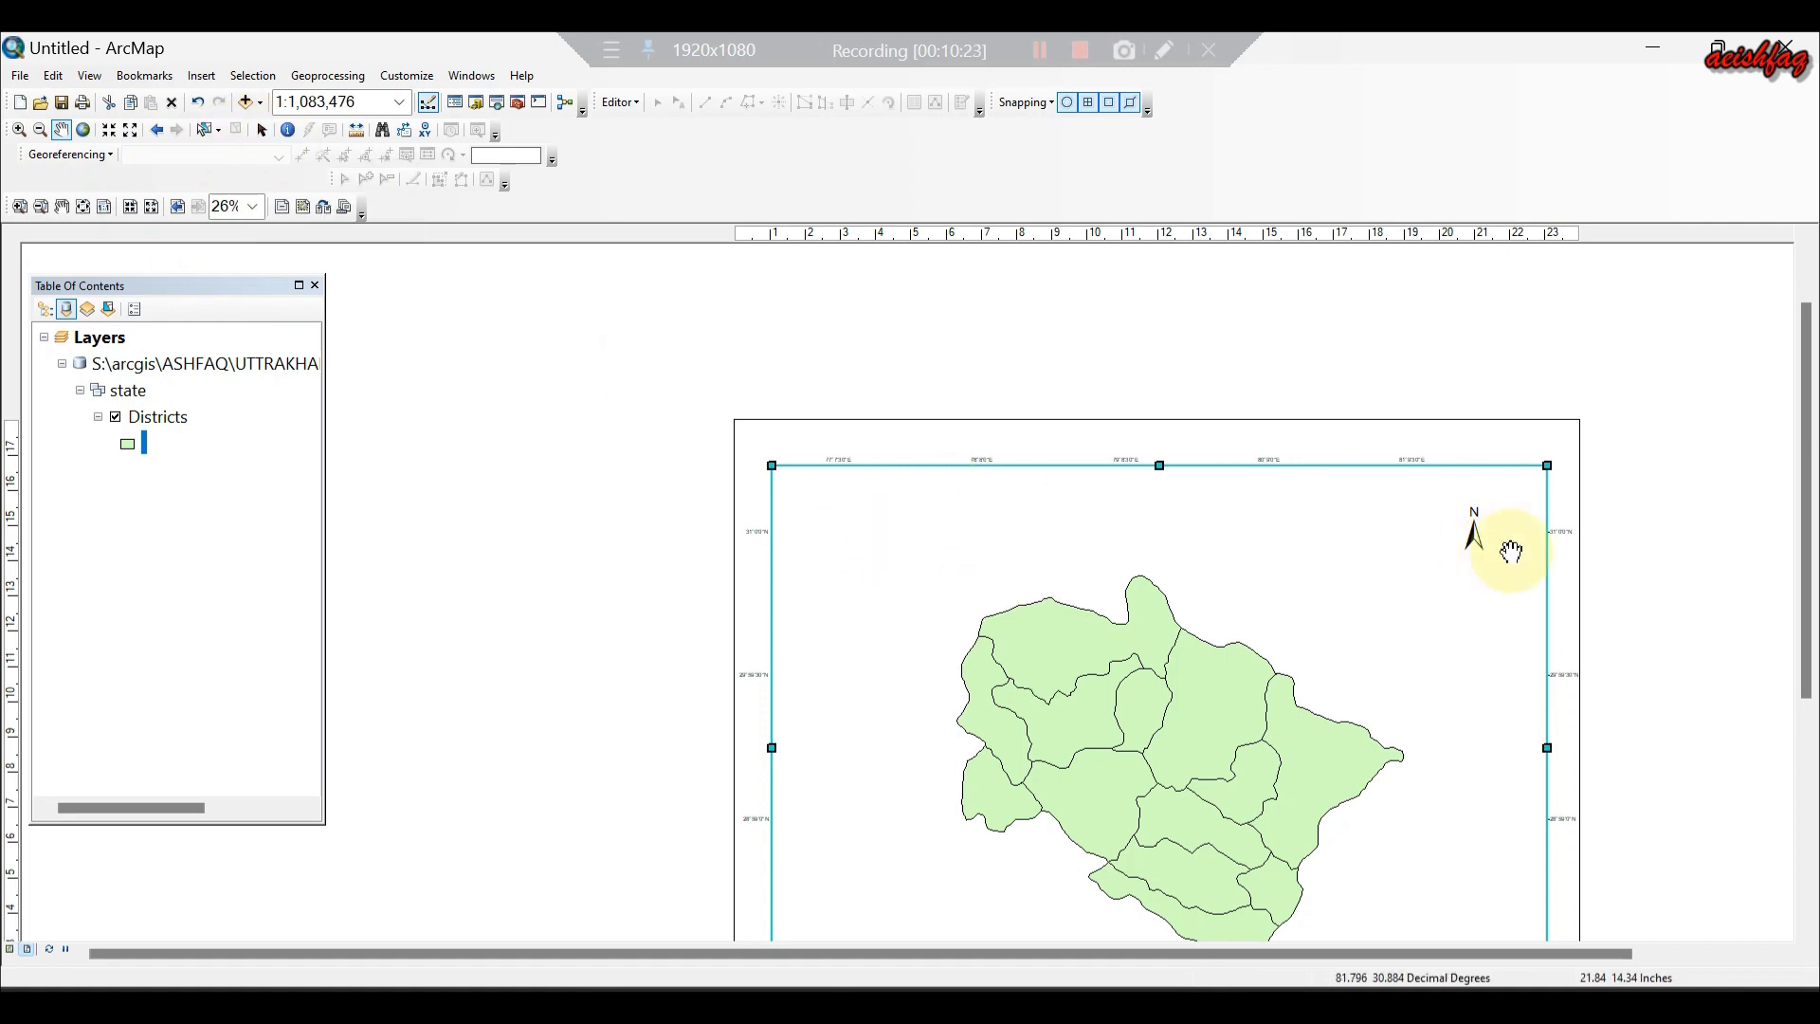
{"action": "left_click", "coordinate": [262, 132]}
{"action": "left_click_drag", "start_coordinate": [1210, 577], "coordinate": [1208, 586]}
{"action": "left_click", "coordinate": [616, 399]}
Insert a Scale Line 1 Metric scale bar and place it in the lower-left corner of the map frame.
{"action": "left_click", "coordinate": [62, 130]}
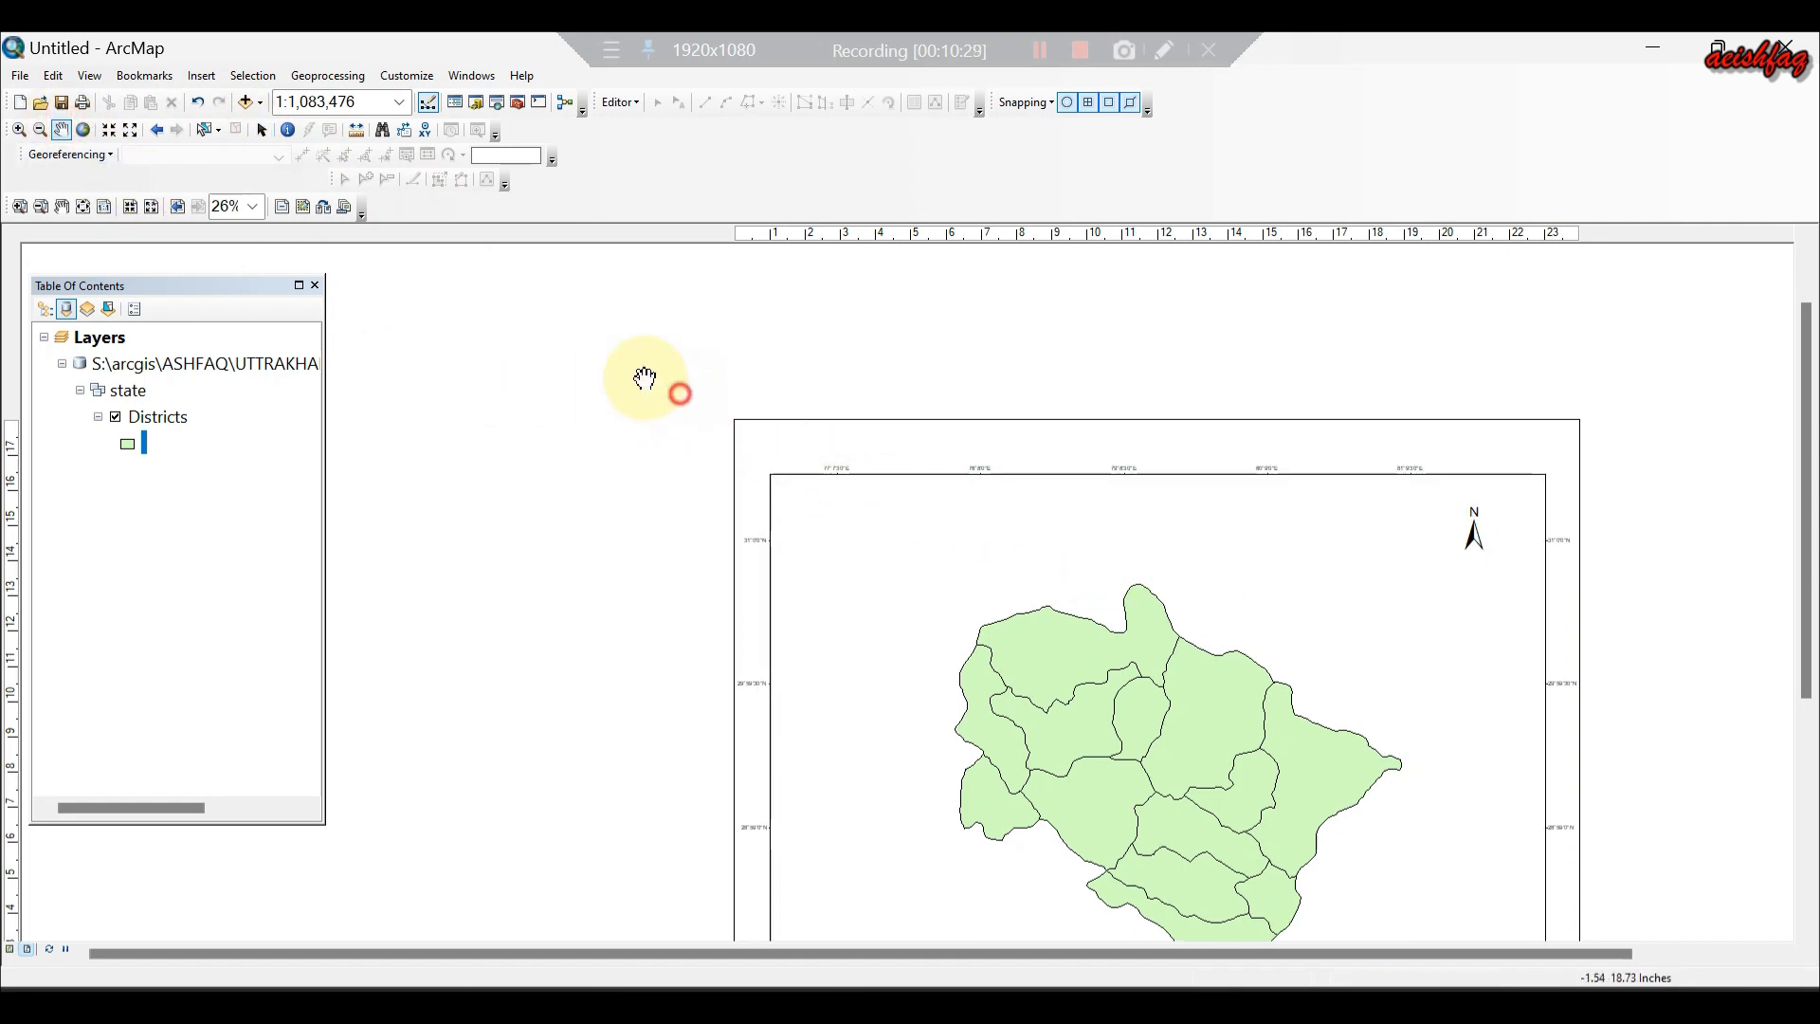
{"action": "scroll", "coordinate": [714, 399], "scroll_direction": "down", "scroll_amount": 3}
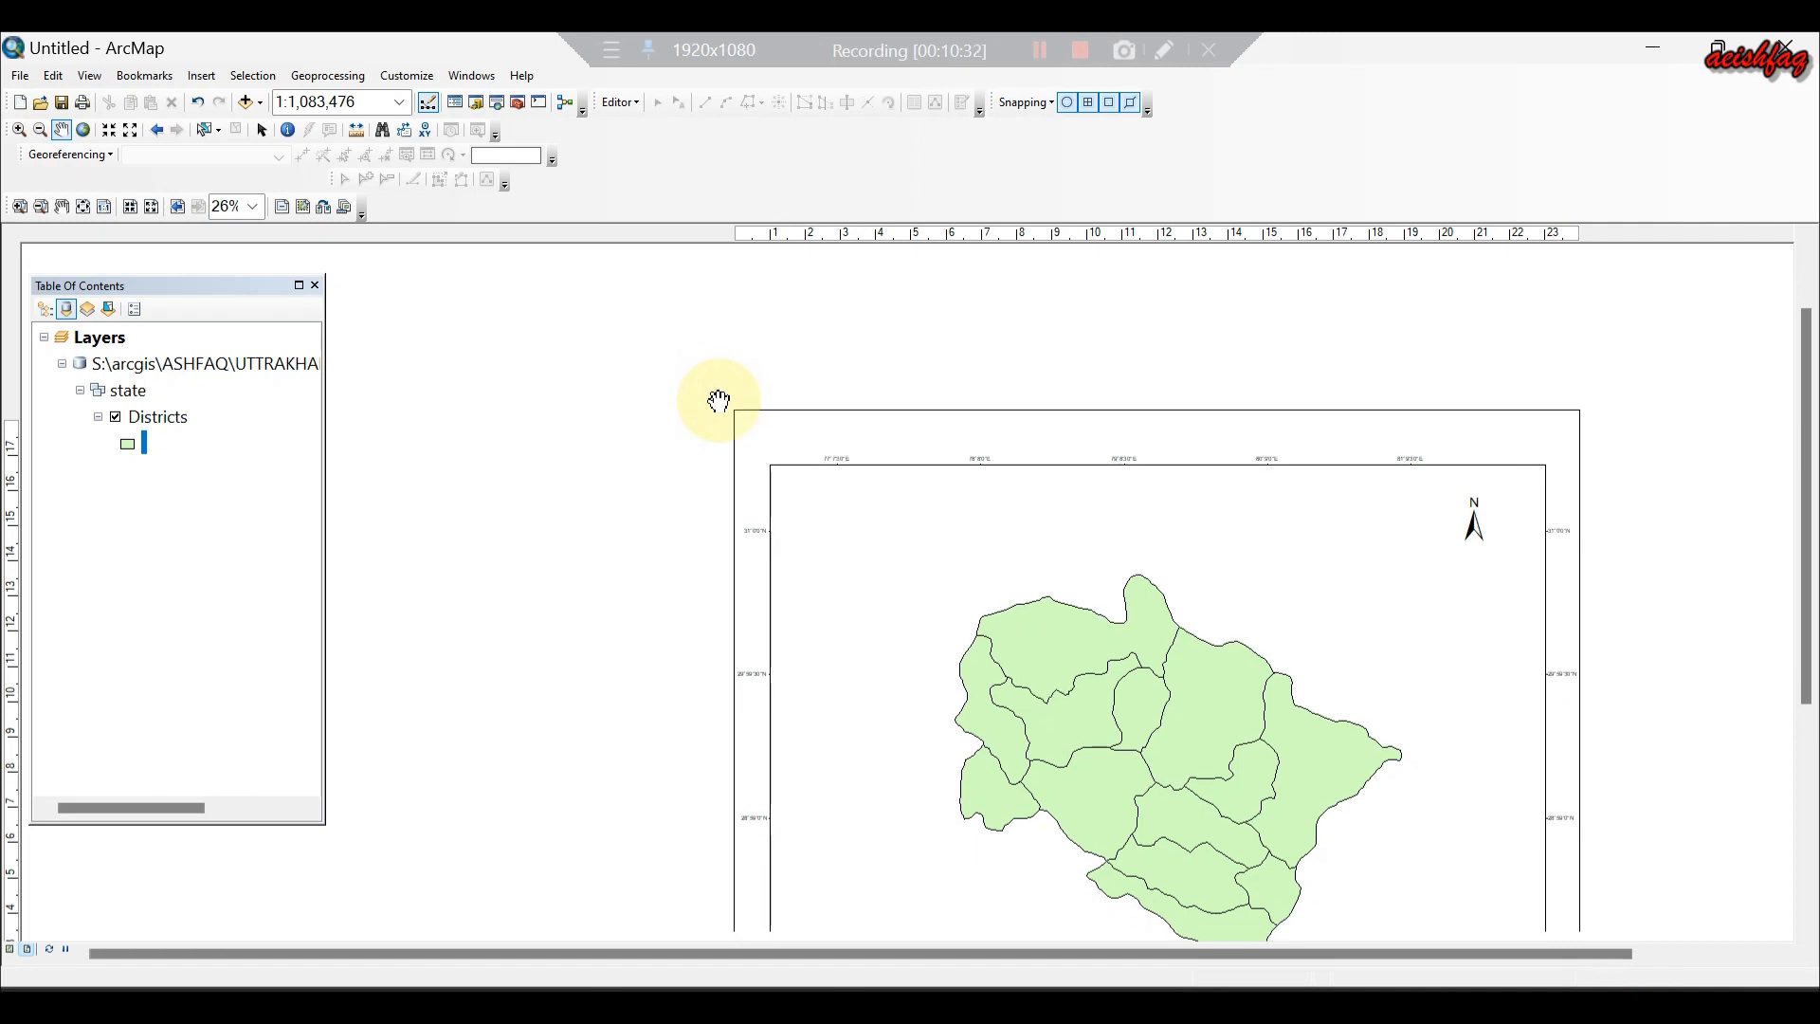
{"action": "scroll", "coordinate": [1624, 642], "scroll_direction": "down", "scroll_amount": 1}
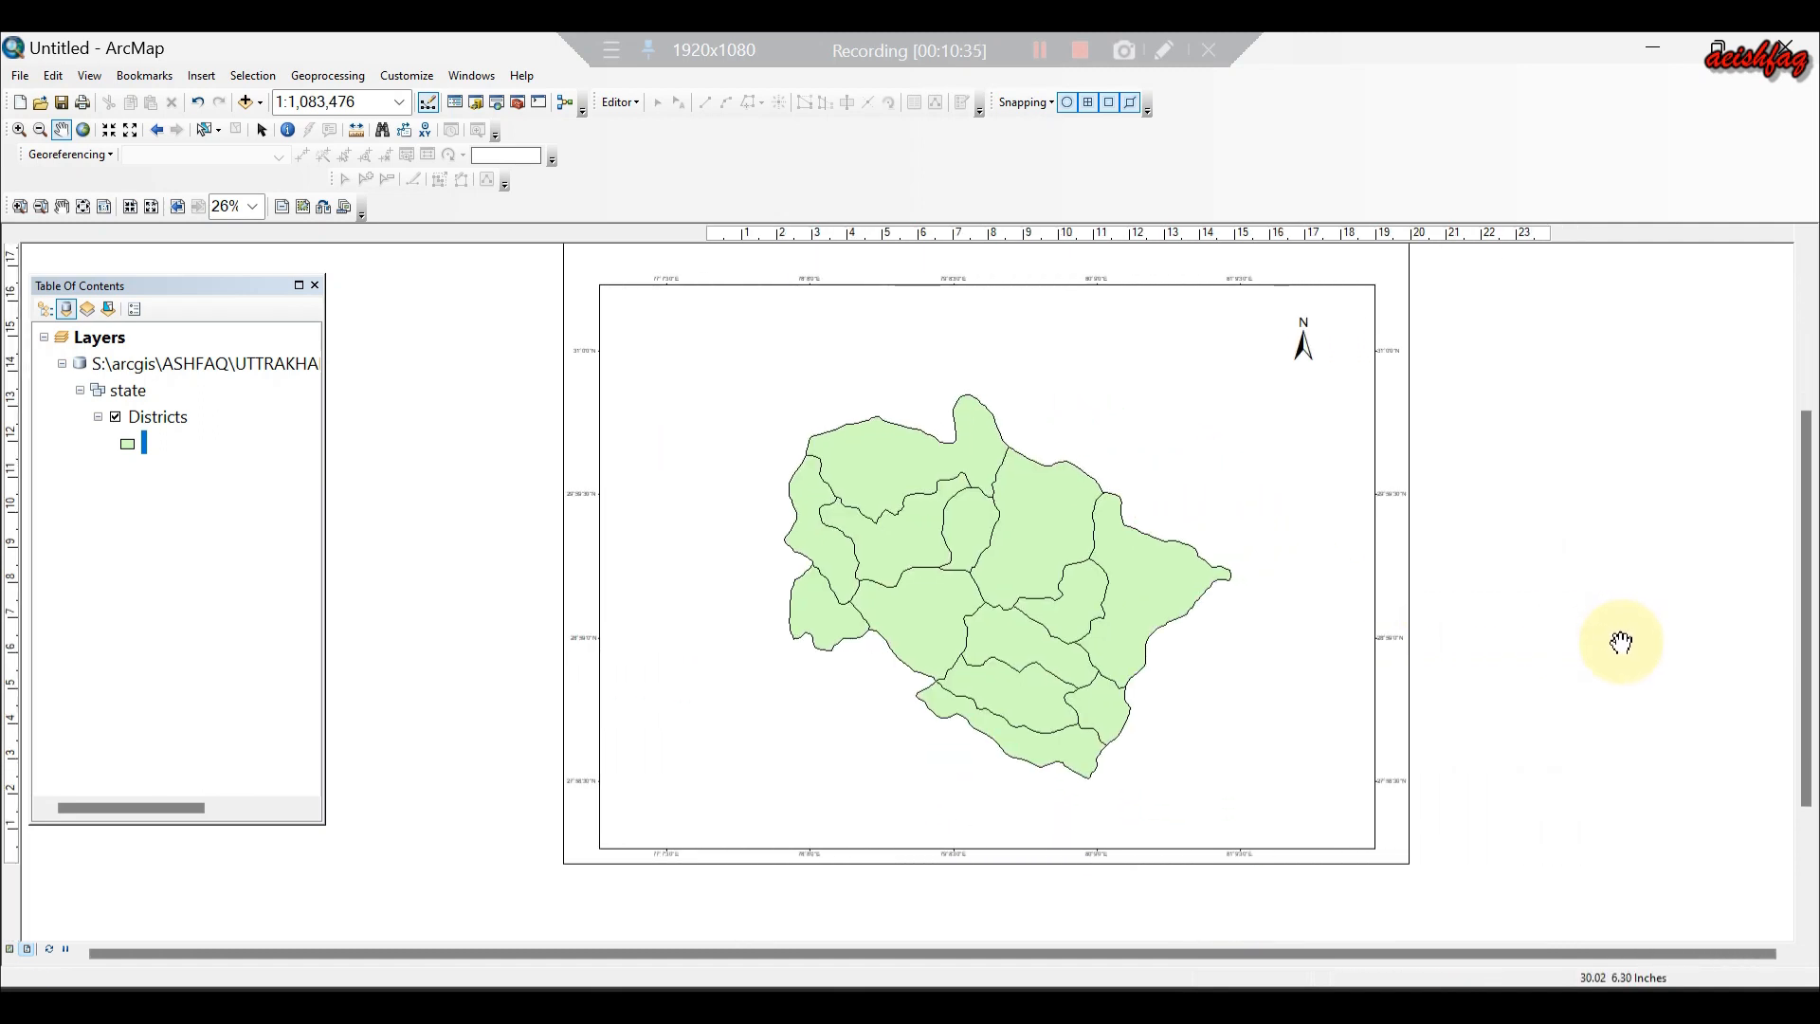
{"action": "scroll", "coordinate": [1621, 642], "scroll_direction": "up", "scroll_amount": 1}
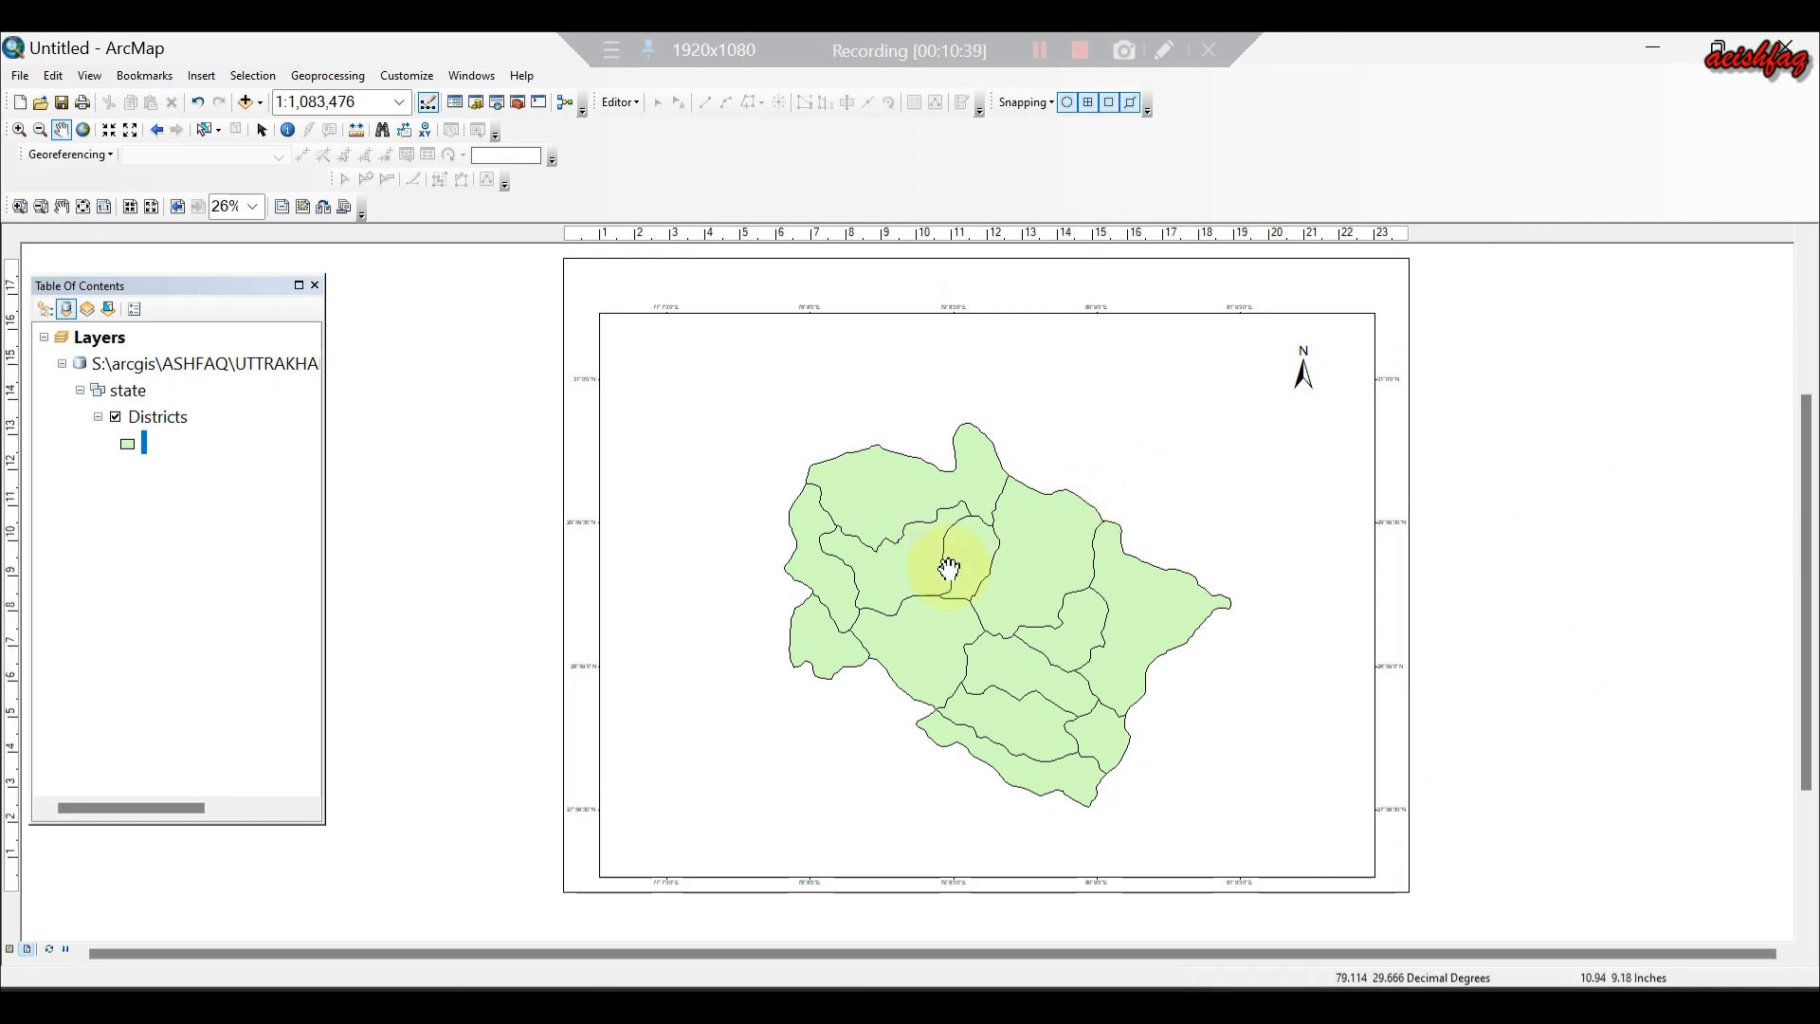
{"action": "left_click", "coordinate": [214, 79]}
{"action": "left_click", "coordinate": [259, 249]}
{"action": "left_click_drag", "start_coordinate": [435, 228], "coordinate": [419, 438]}
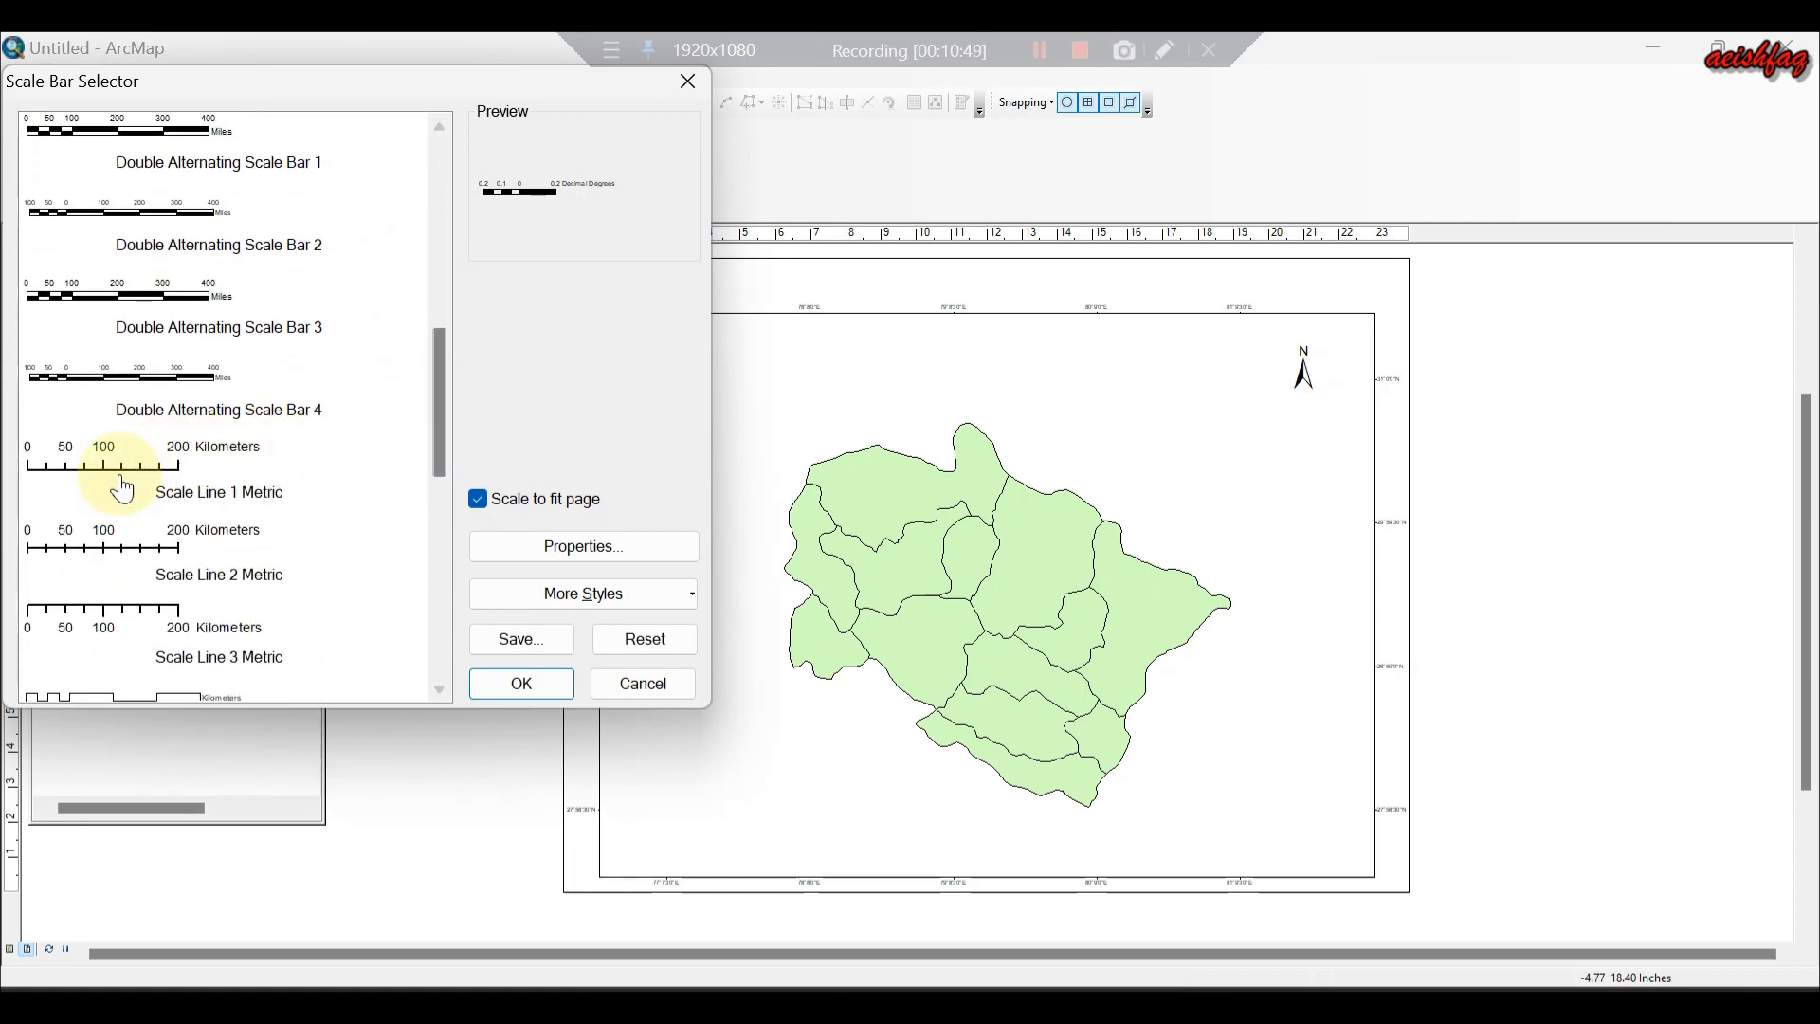
{"action": "left_click", "coordinate": [115, 471]}
{"action": "left_click", "coordinate": [520, 682]}
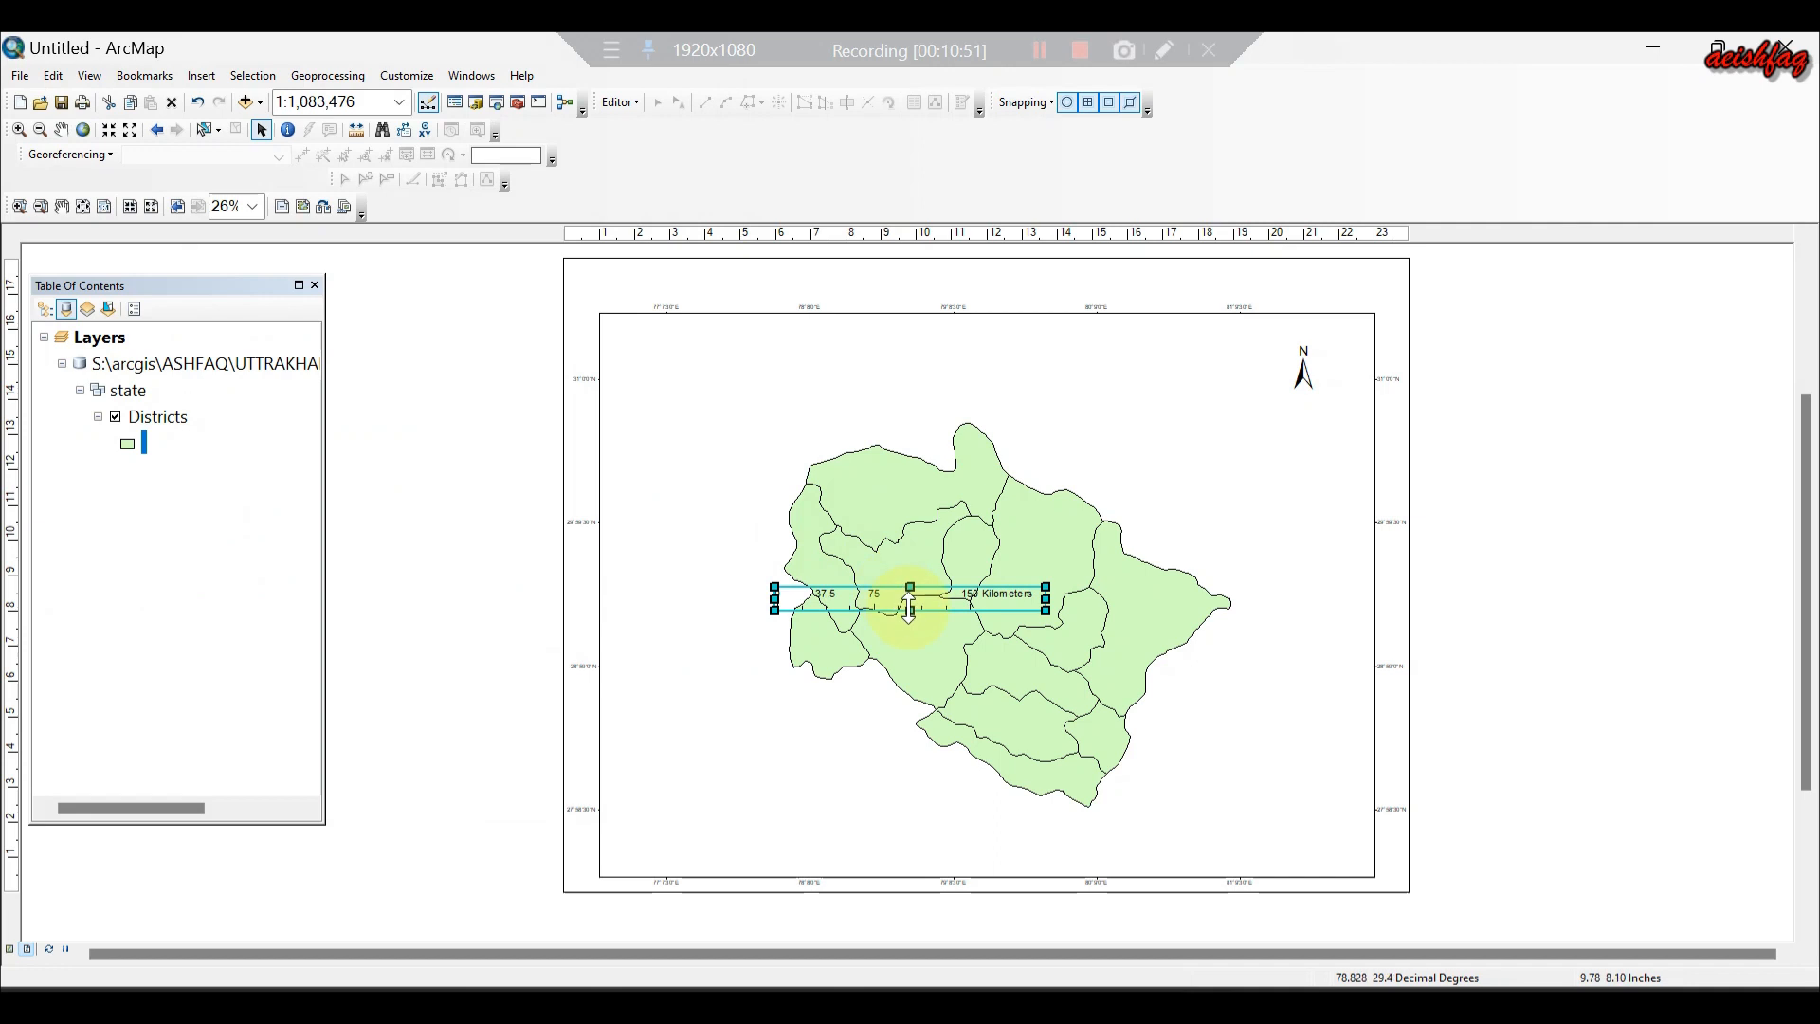
{"action": "left_click_drag", "start_coordinate": [878, 607], "coordinate": [714, 850]}
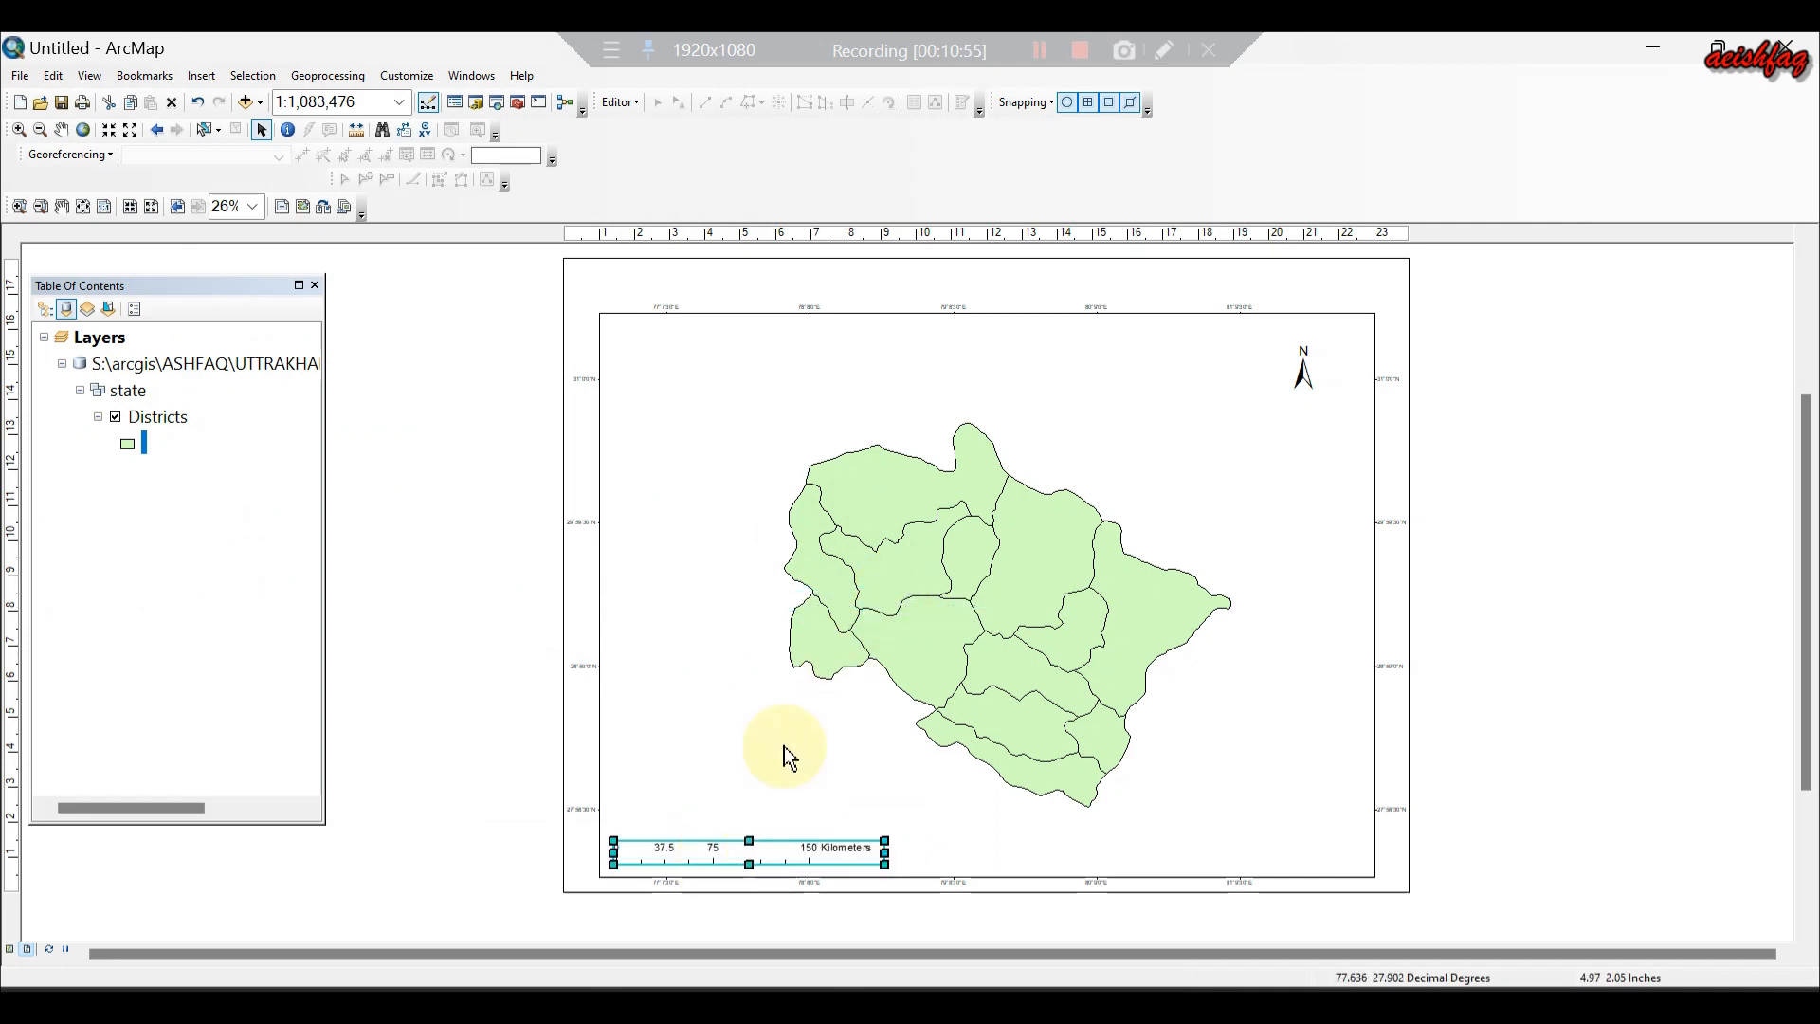
{"action": "left_click", "coordinate": [855, 777]}
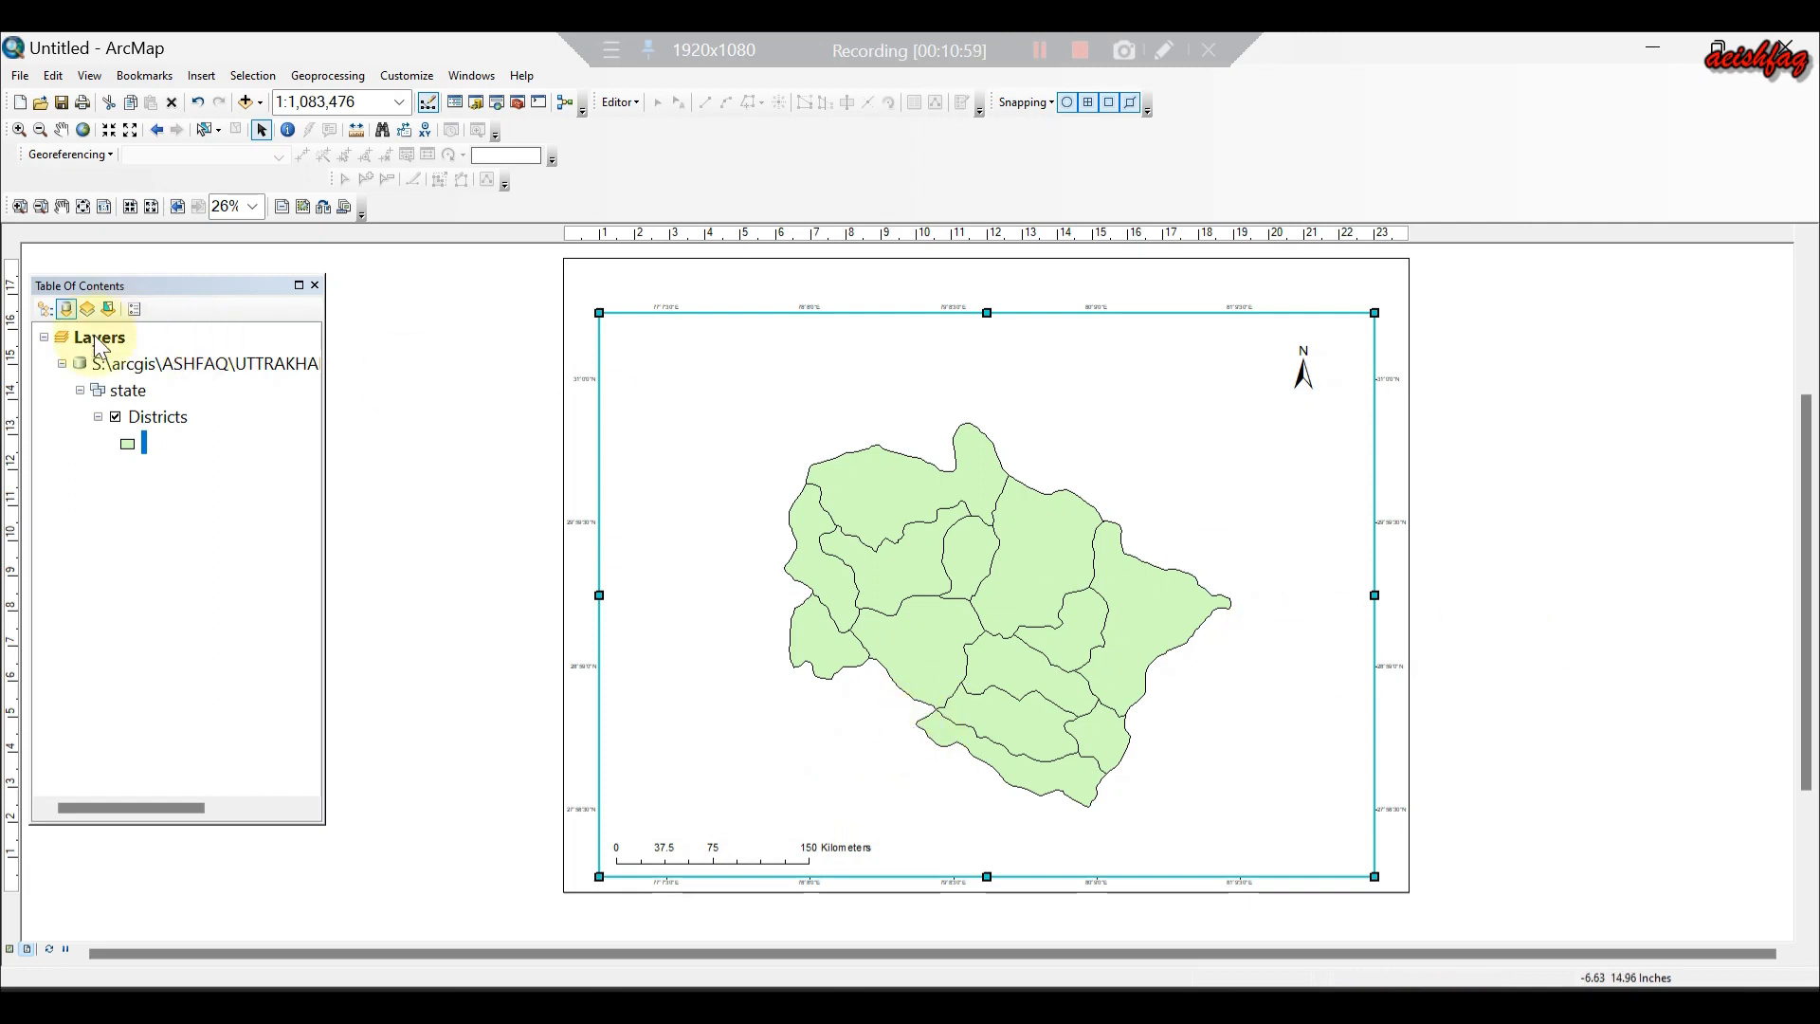
Label the features of the Districts layer and check the district names on the map.
{"action": "left_click", "coordinate": [149, 423]}
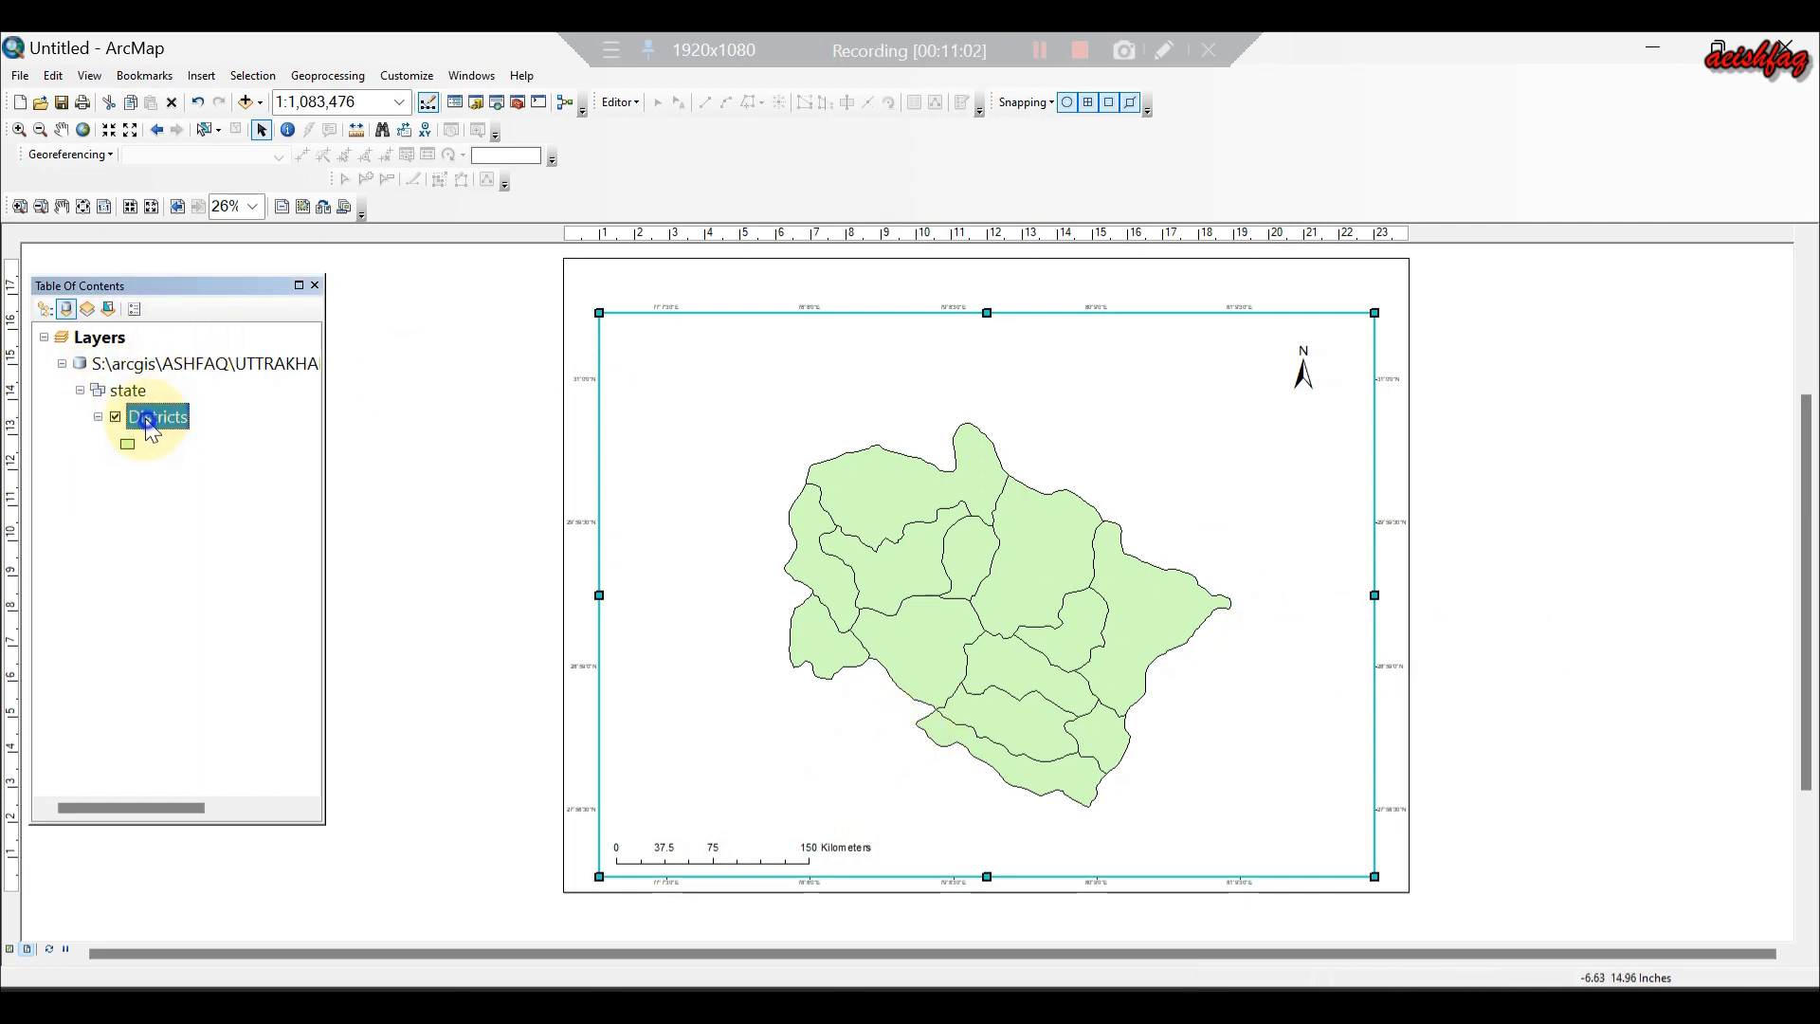
{"action": "right_click", "coordinate": [151, 427]}
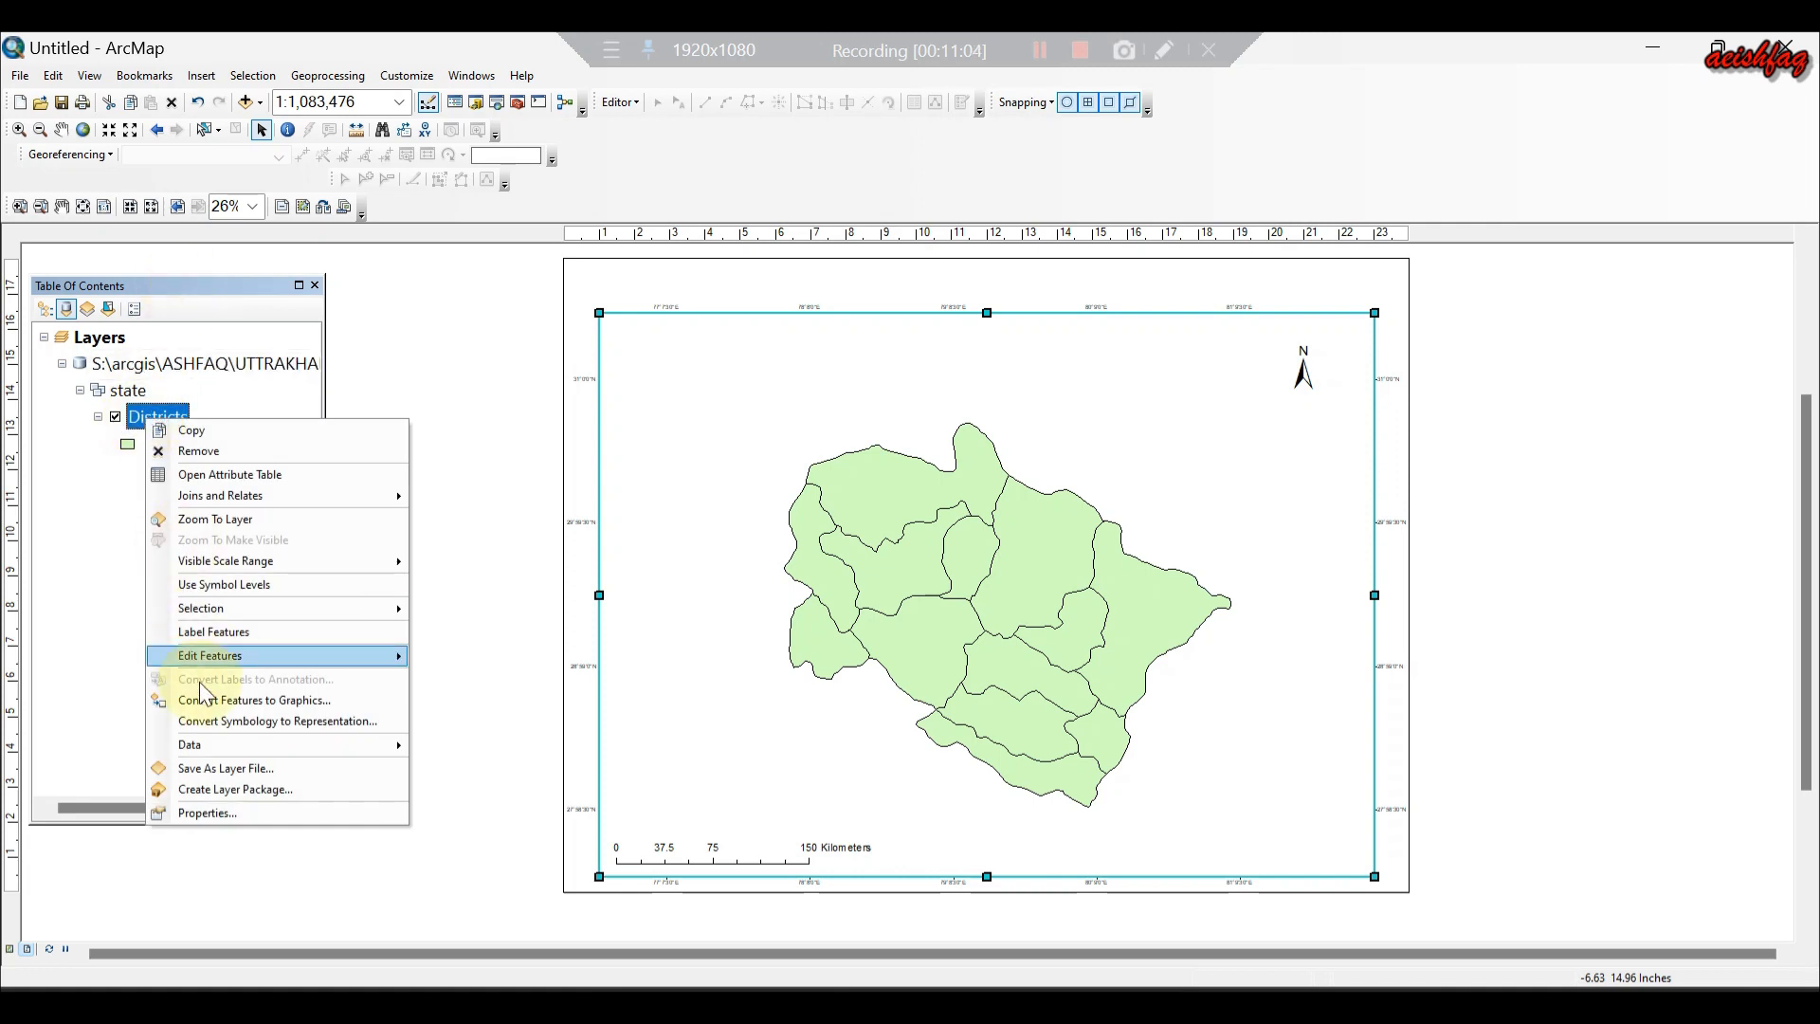
{"action": "left_click", "coordinate": [189, 631]}
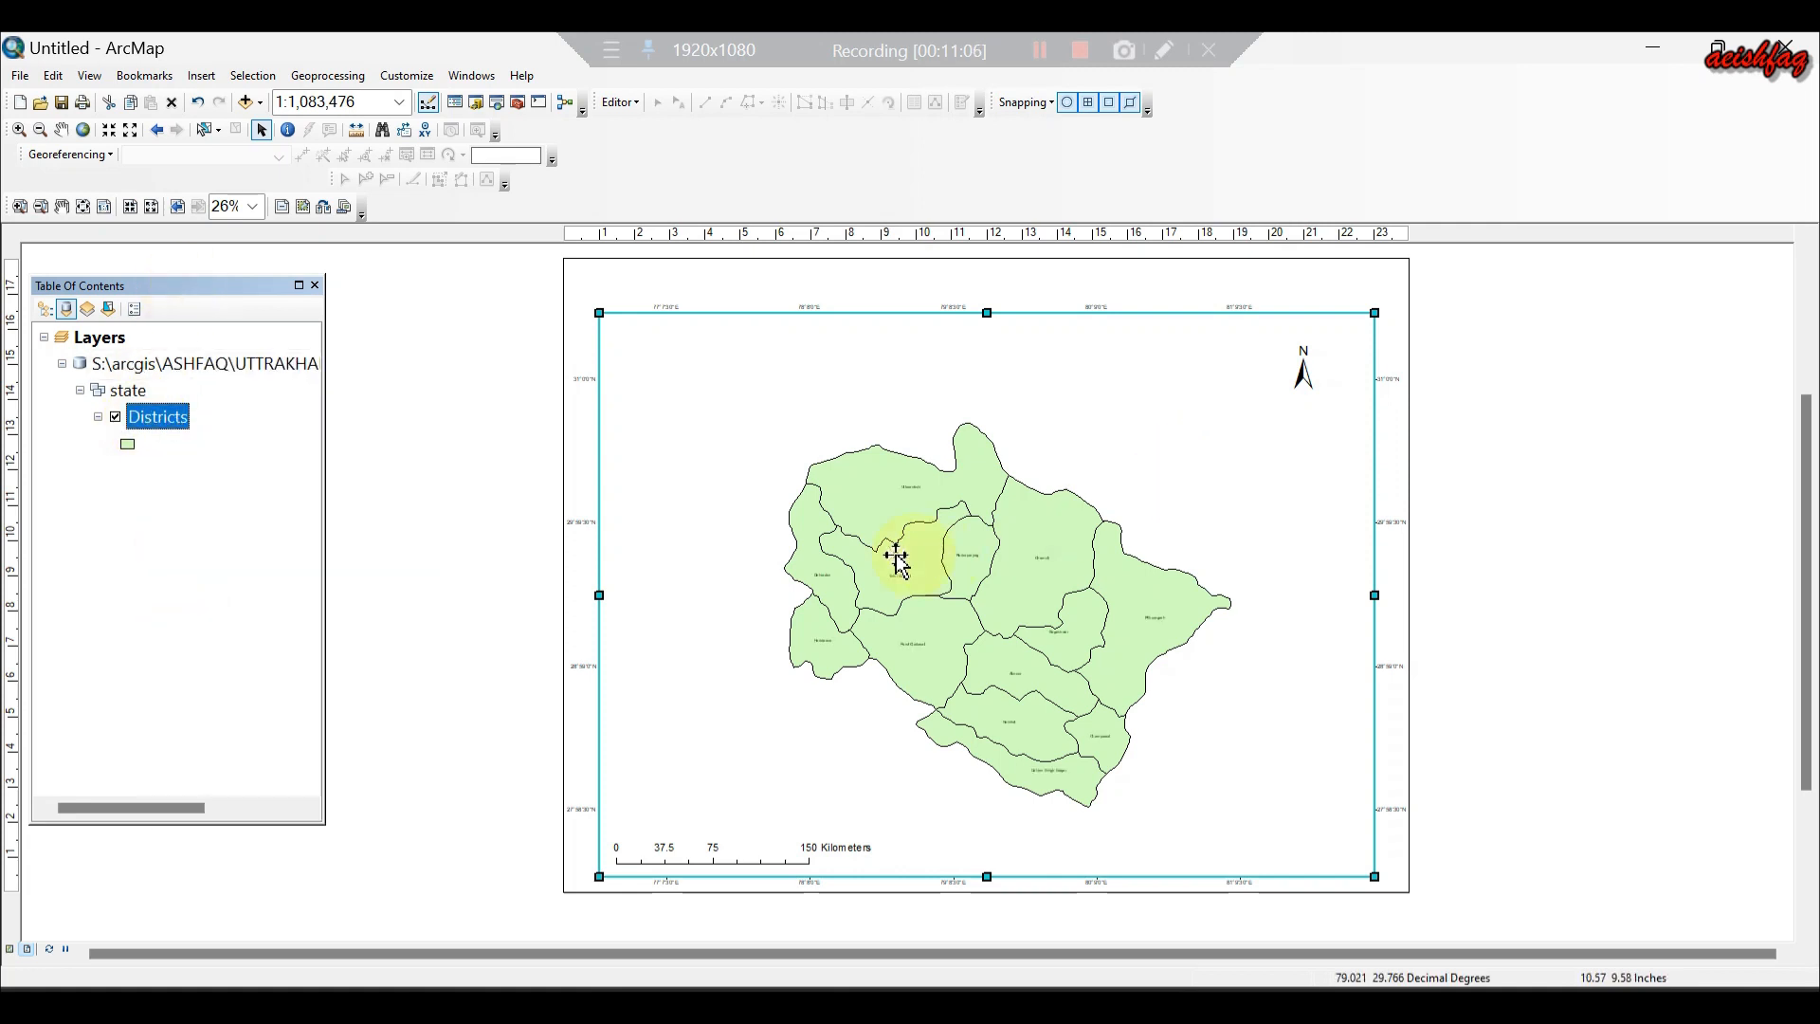
{"action": "scroll", "coordinate": [900, 568], "scroll_direction": "up", "scroll_amount": 3}
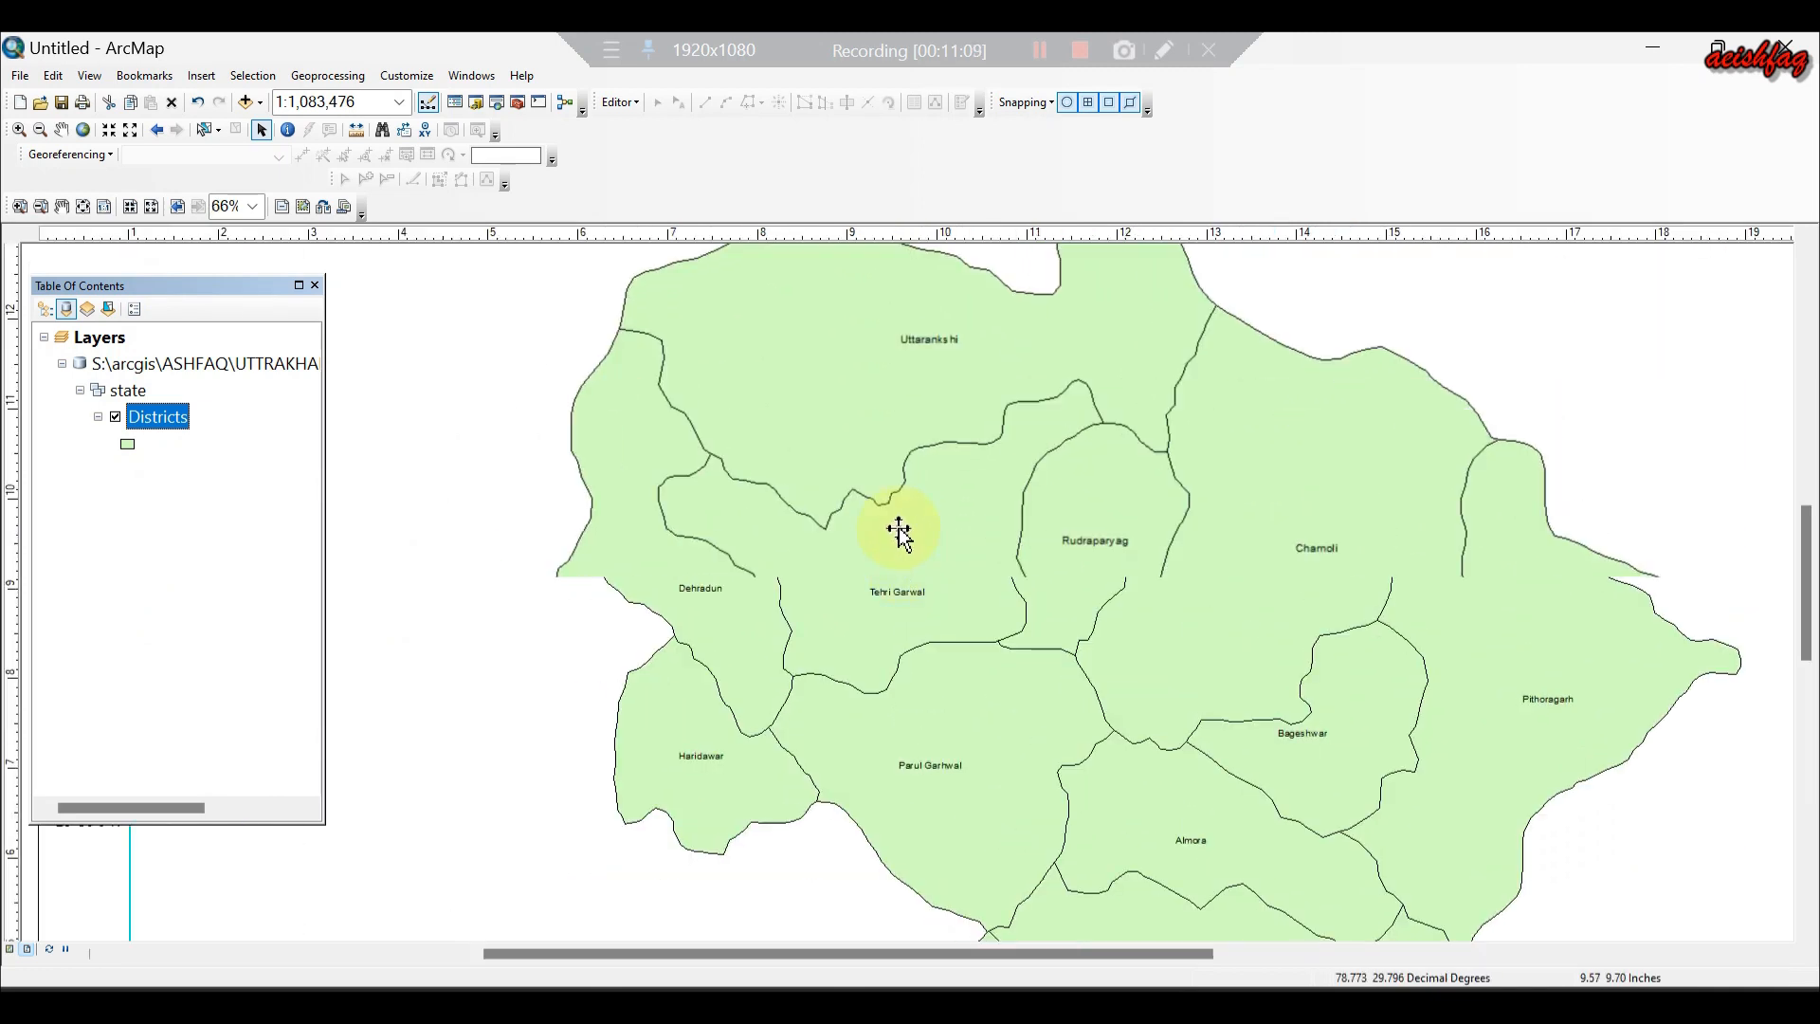
{"action": "scroll", "coordinate": [901, 531], "scroll_direction": "up", "scroll_amount": 2}
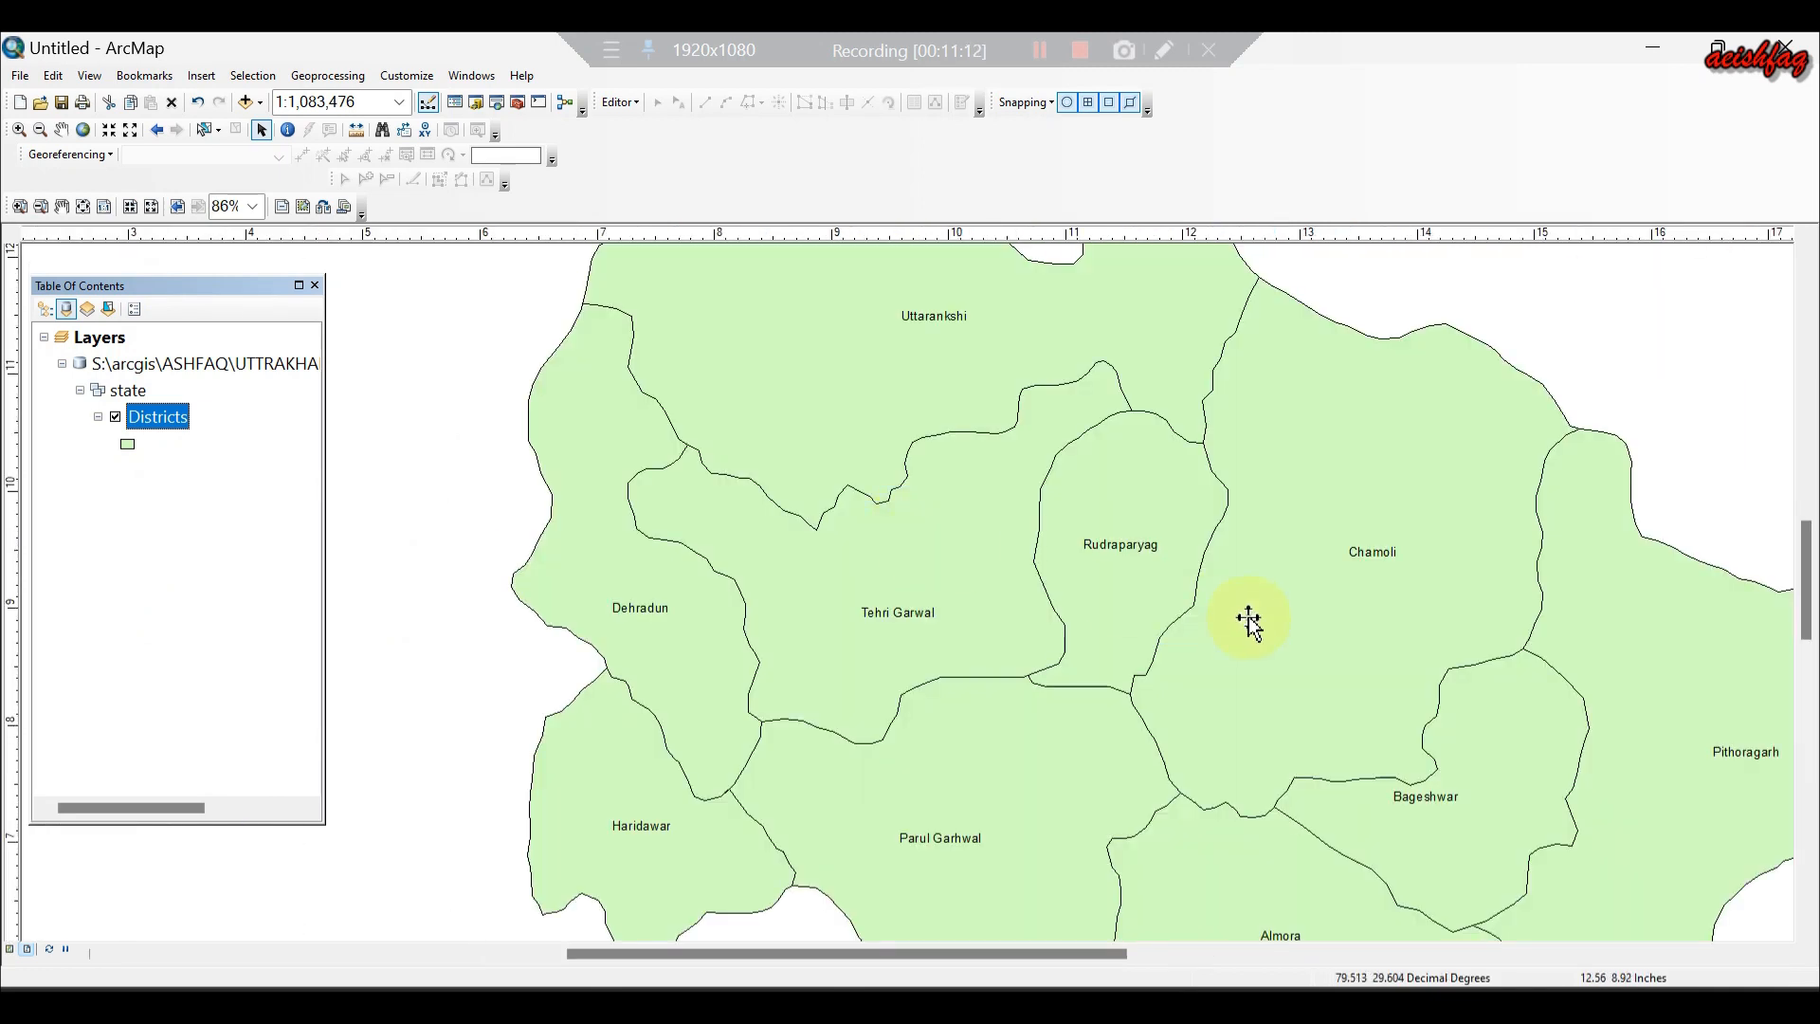
{"action": "scroll", "coordinate": [1249, 618], "scroll_direction": "down", "scroll_amount": 2}
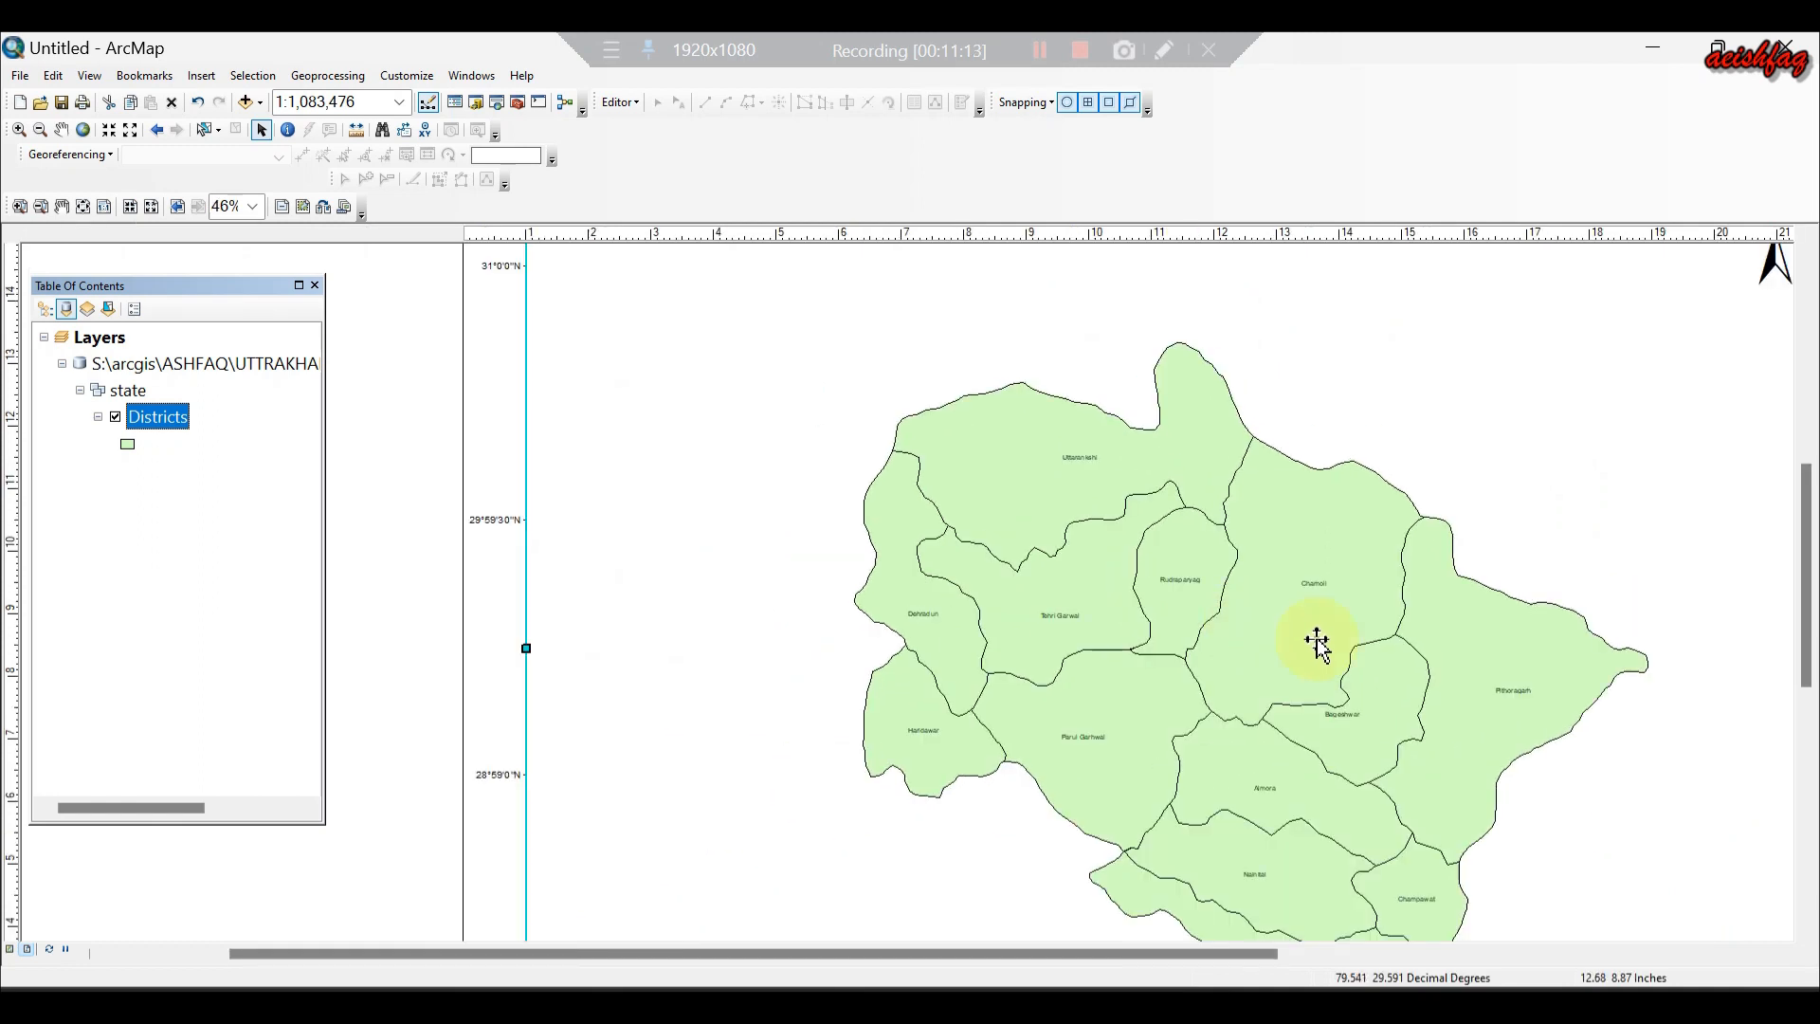
{"action": "scroll", "coordinate": [1365, 650], "scroll_direction": "down", "scroll_amount": 2}
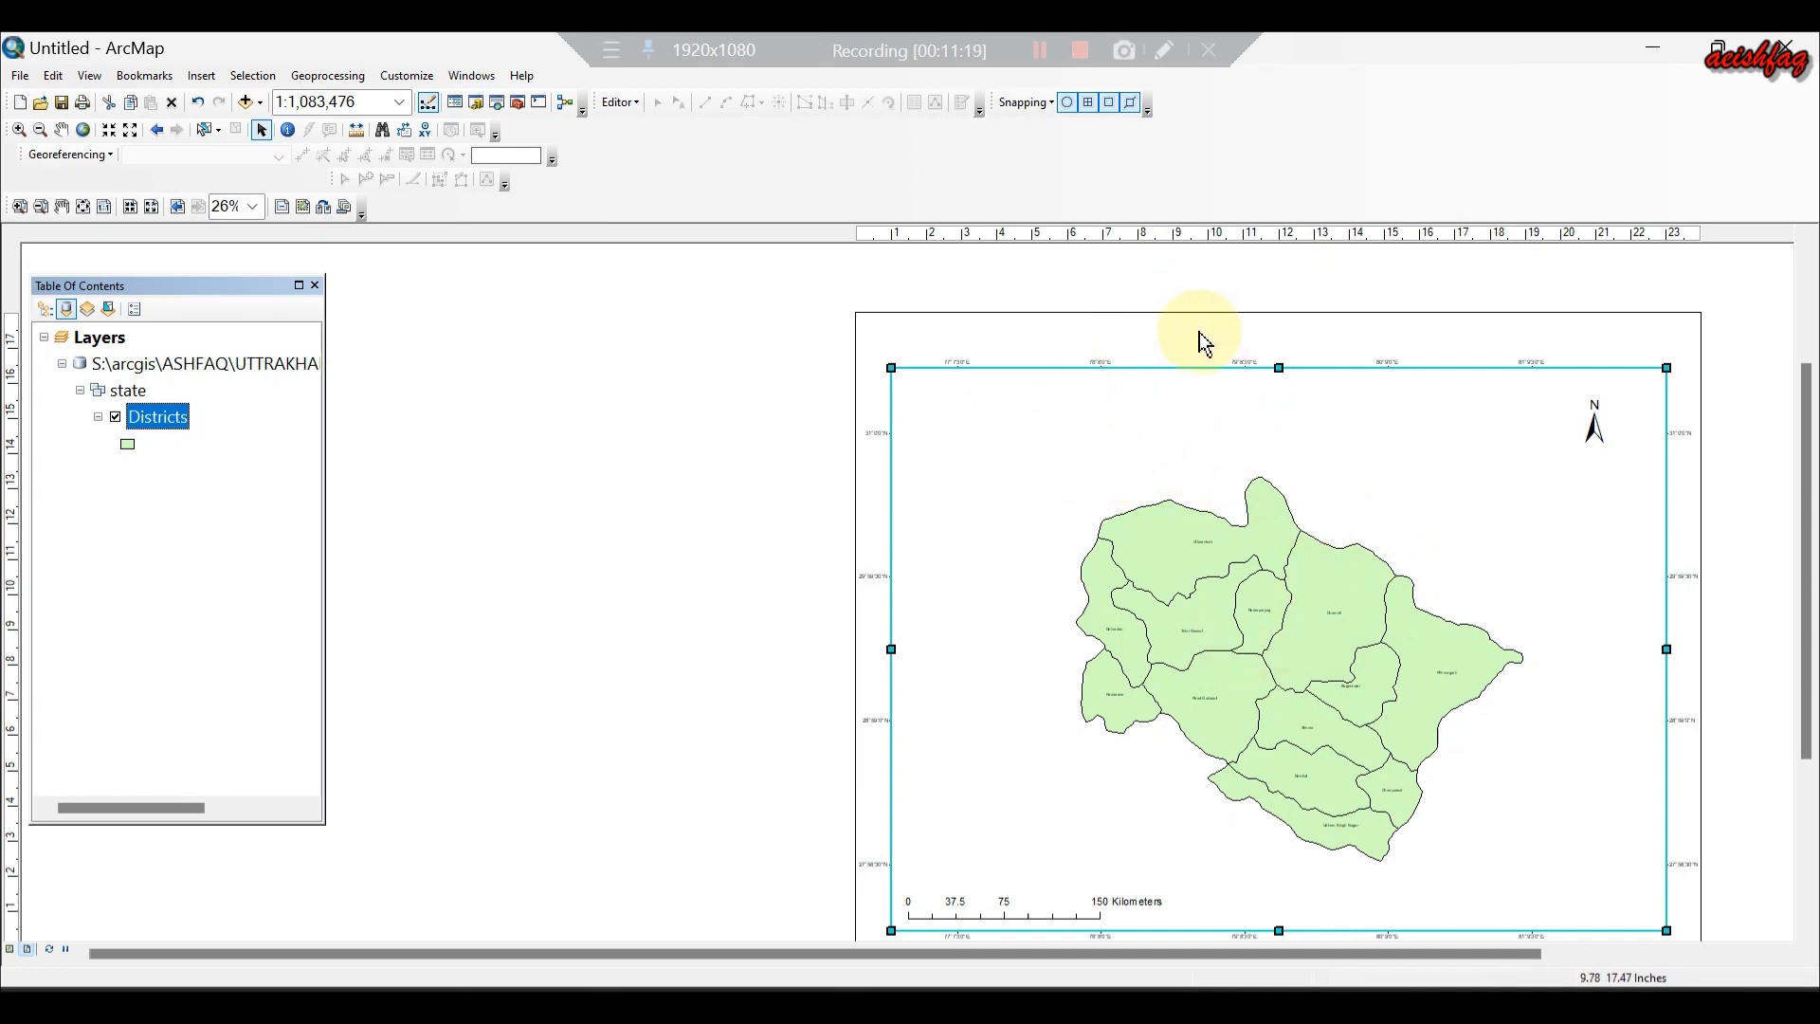
Insert the map title "UTTARAKHAND: ADMINISTRATIVE BOUNDRY-2011".
{"action": "left_click", "coordinate": [201, 76]}
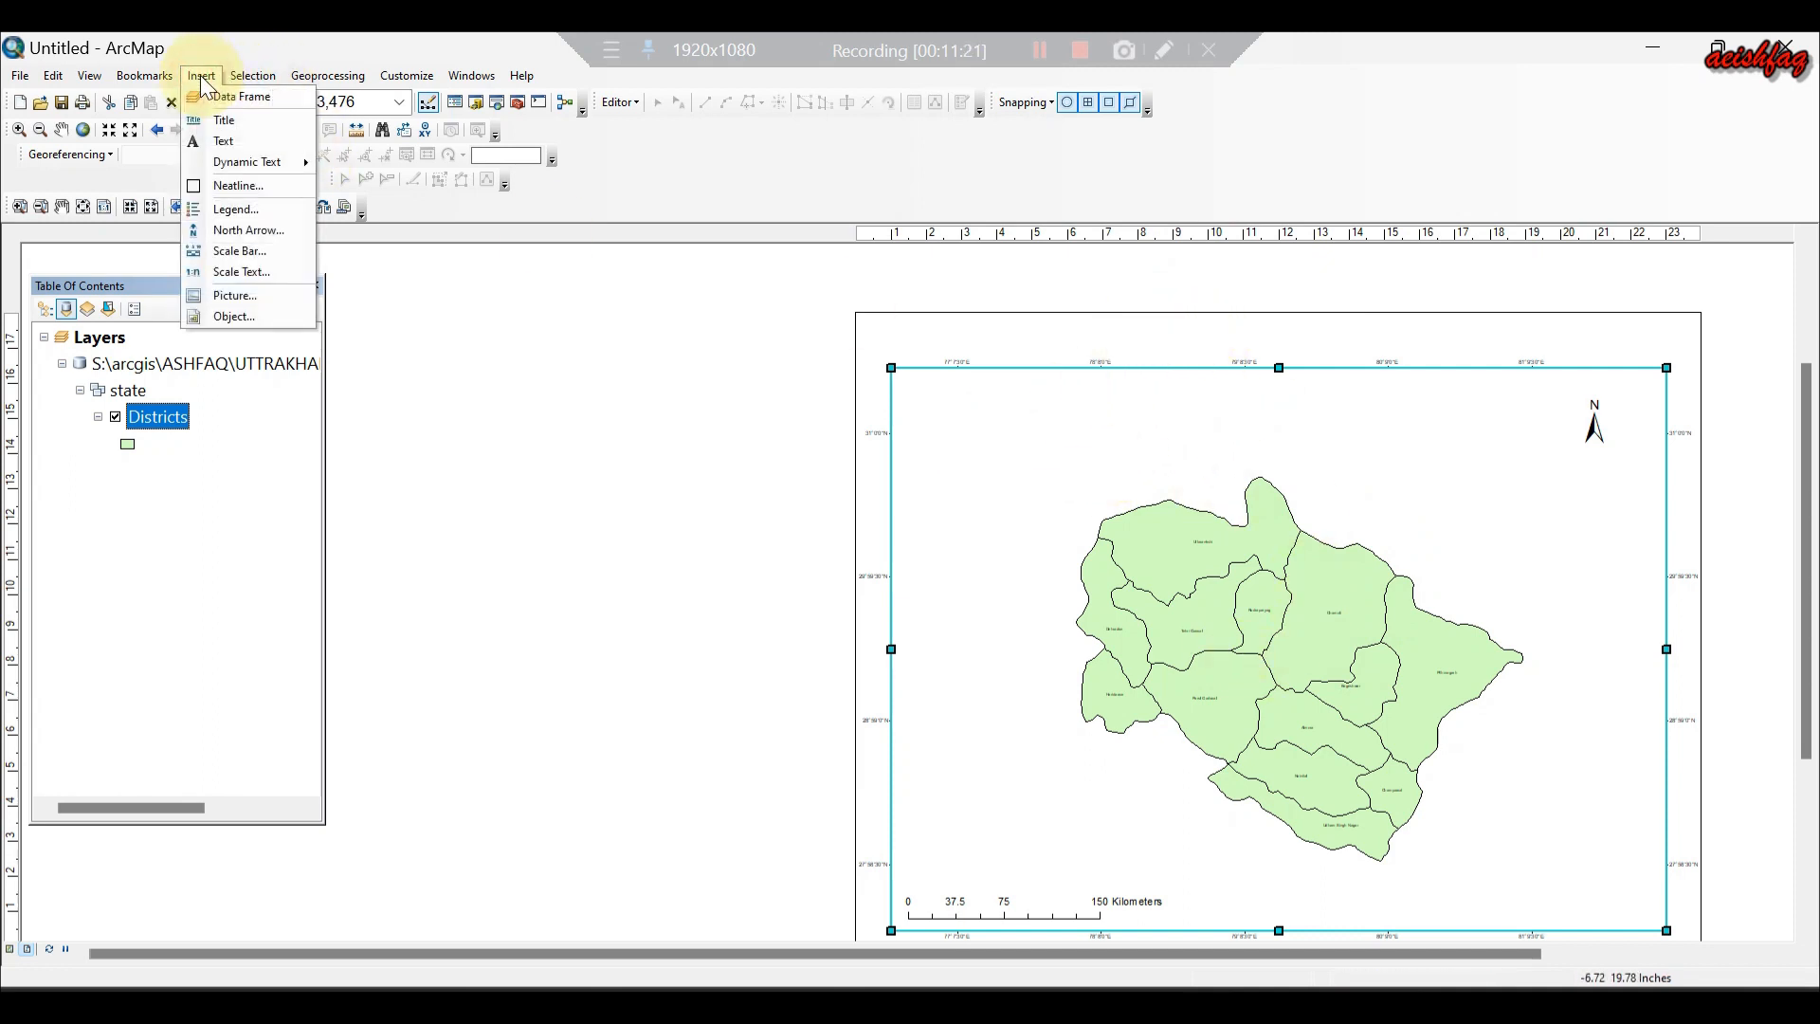
{"action": "left_click", "coordinate": [214, 121]}
{"action": "left_click", "coordinate": [836, 519]}
{"action": "key", "text": "Caps_Lock"}
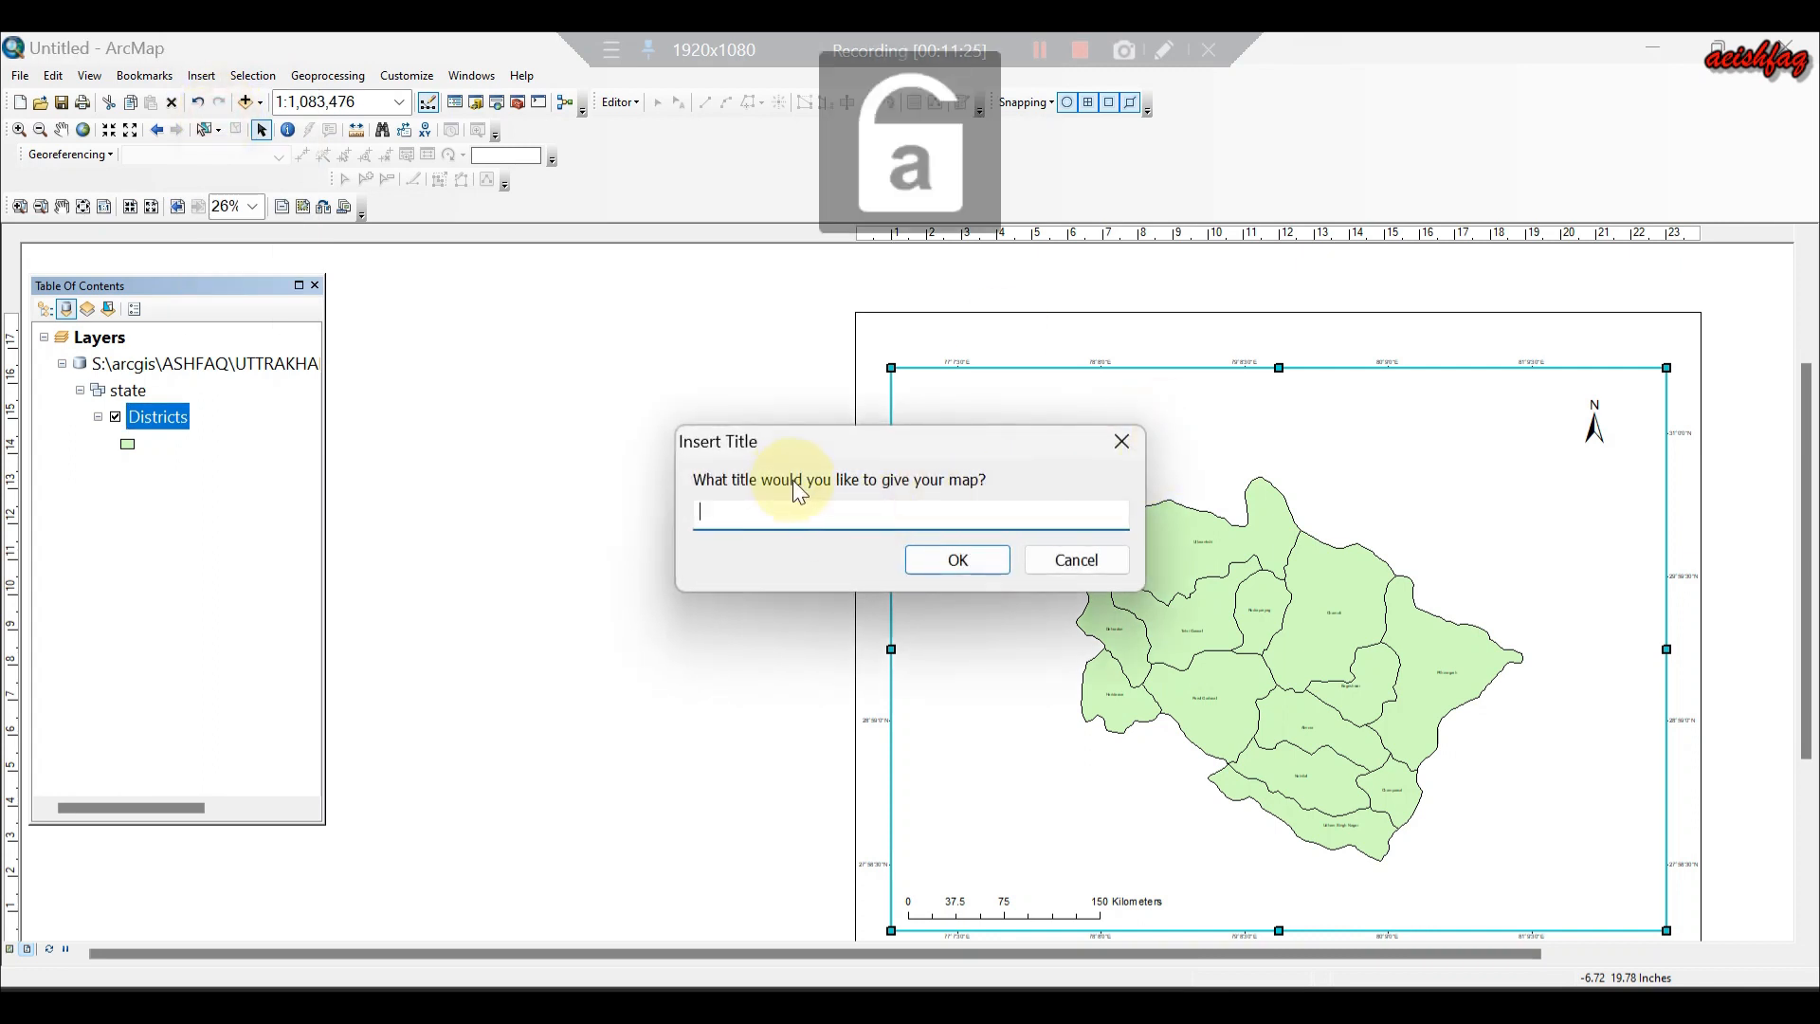
{"action": "key", "text": "Caps_Lock"}
{"action": "type", "text": "U"}
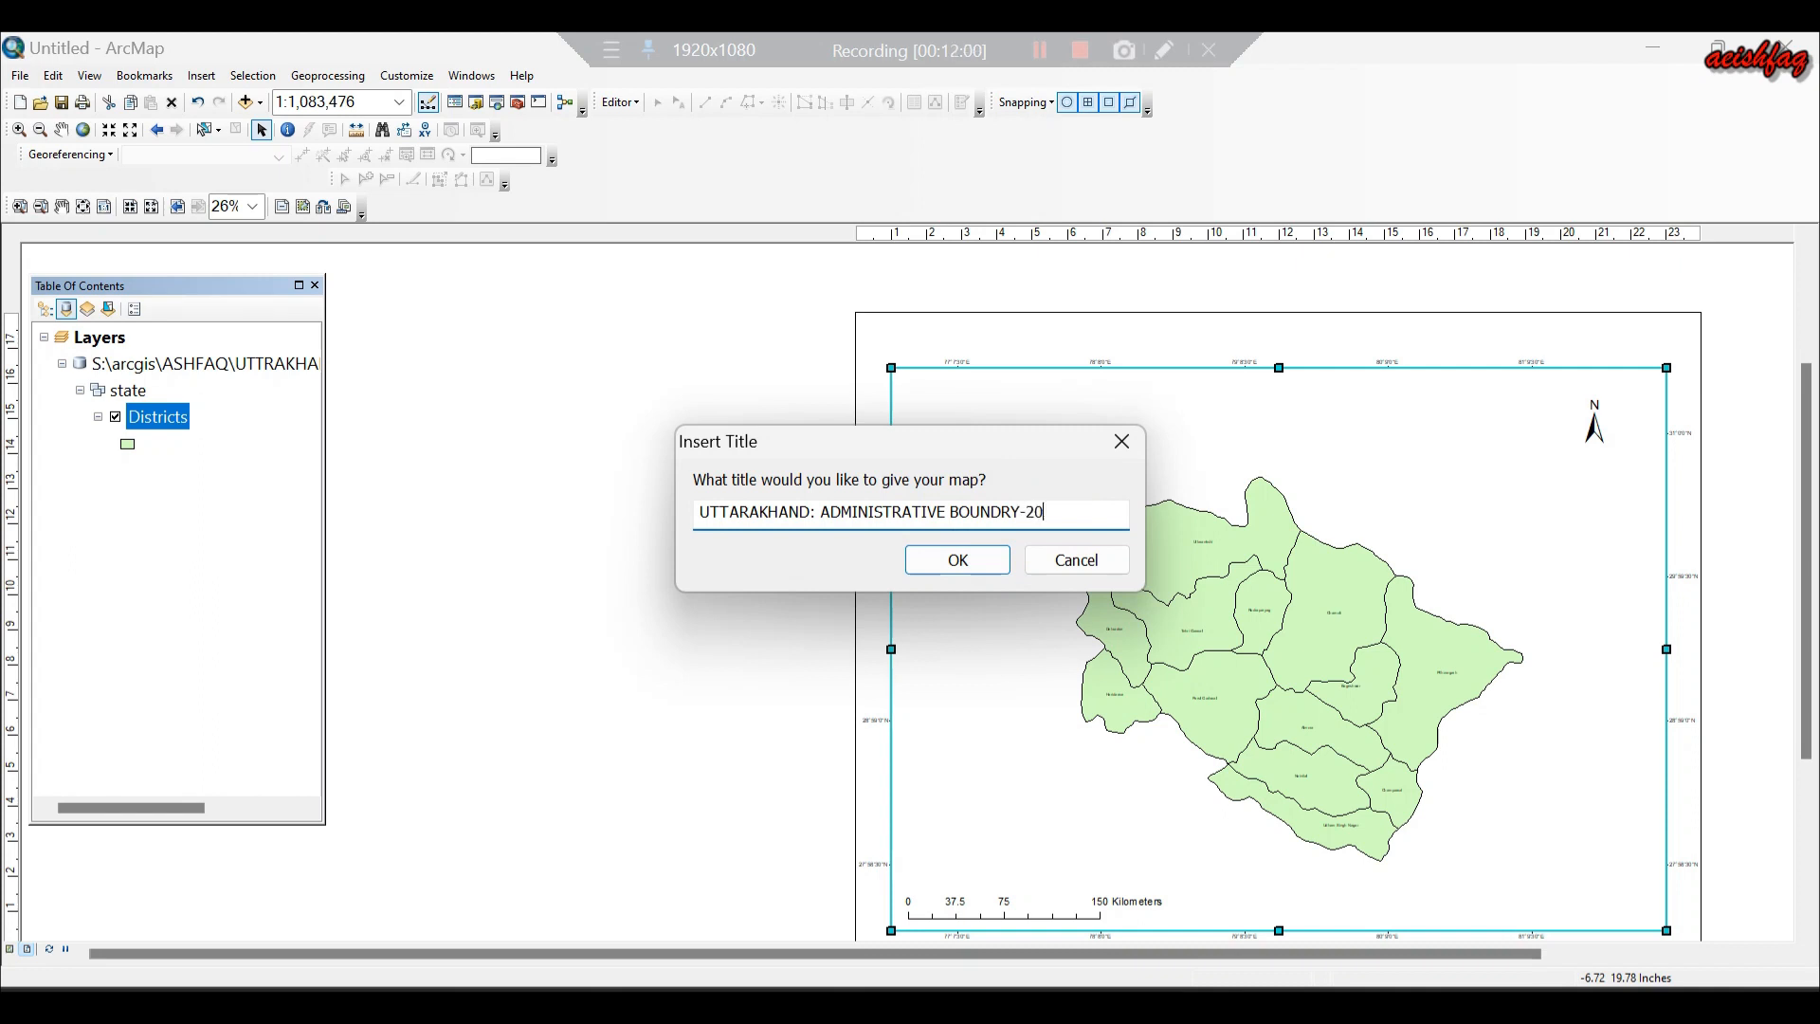
{"action": "left_click", "coordinate": [974, 565]}
Position the title above the districts, roughly centred just inside the map frame's upper edge.
{"action": "left_click_drag", "start_coordinate": [903, 353], "coordinate": [1248, 395]}
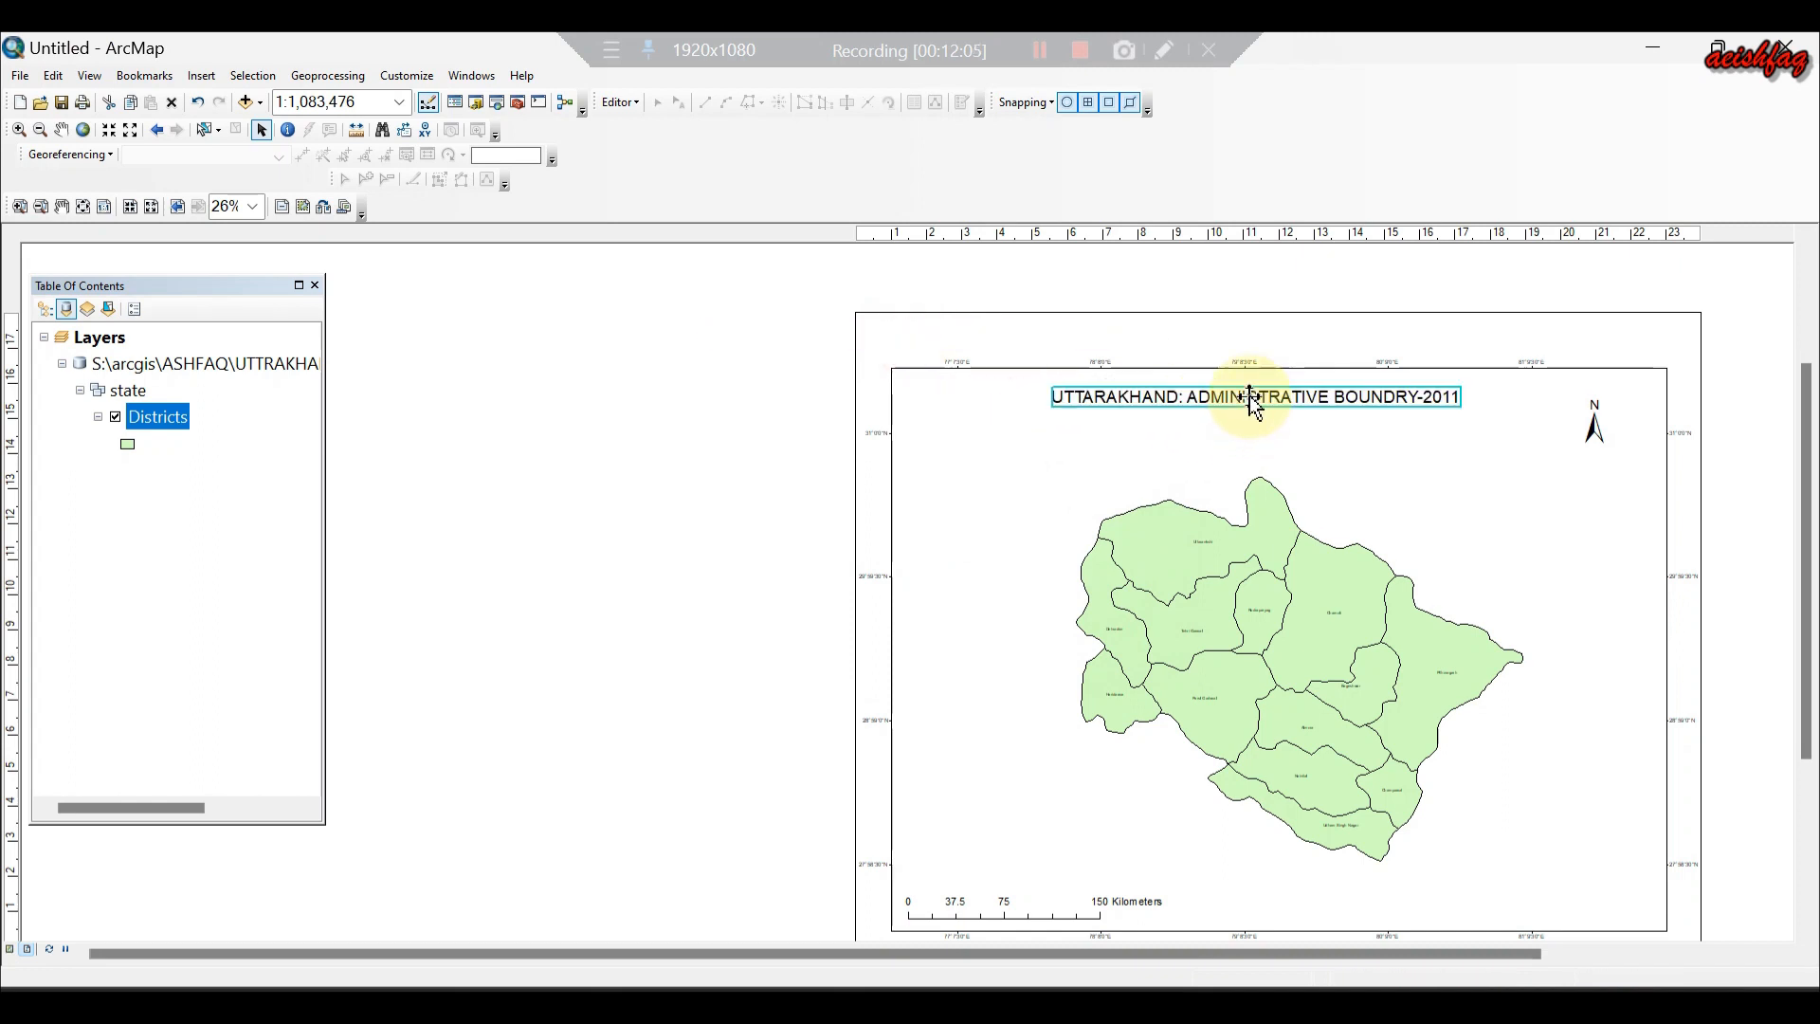
{"action": "key", "text": "Left"}
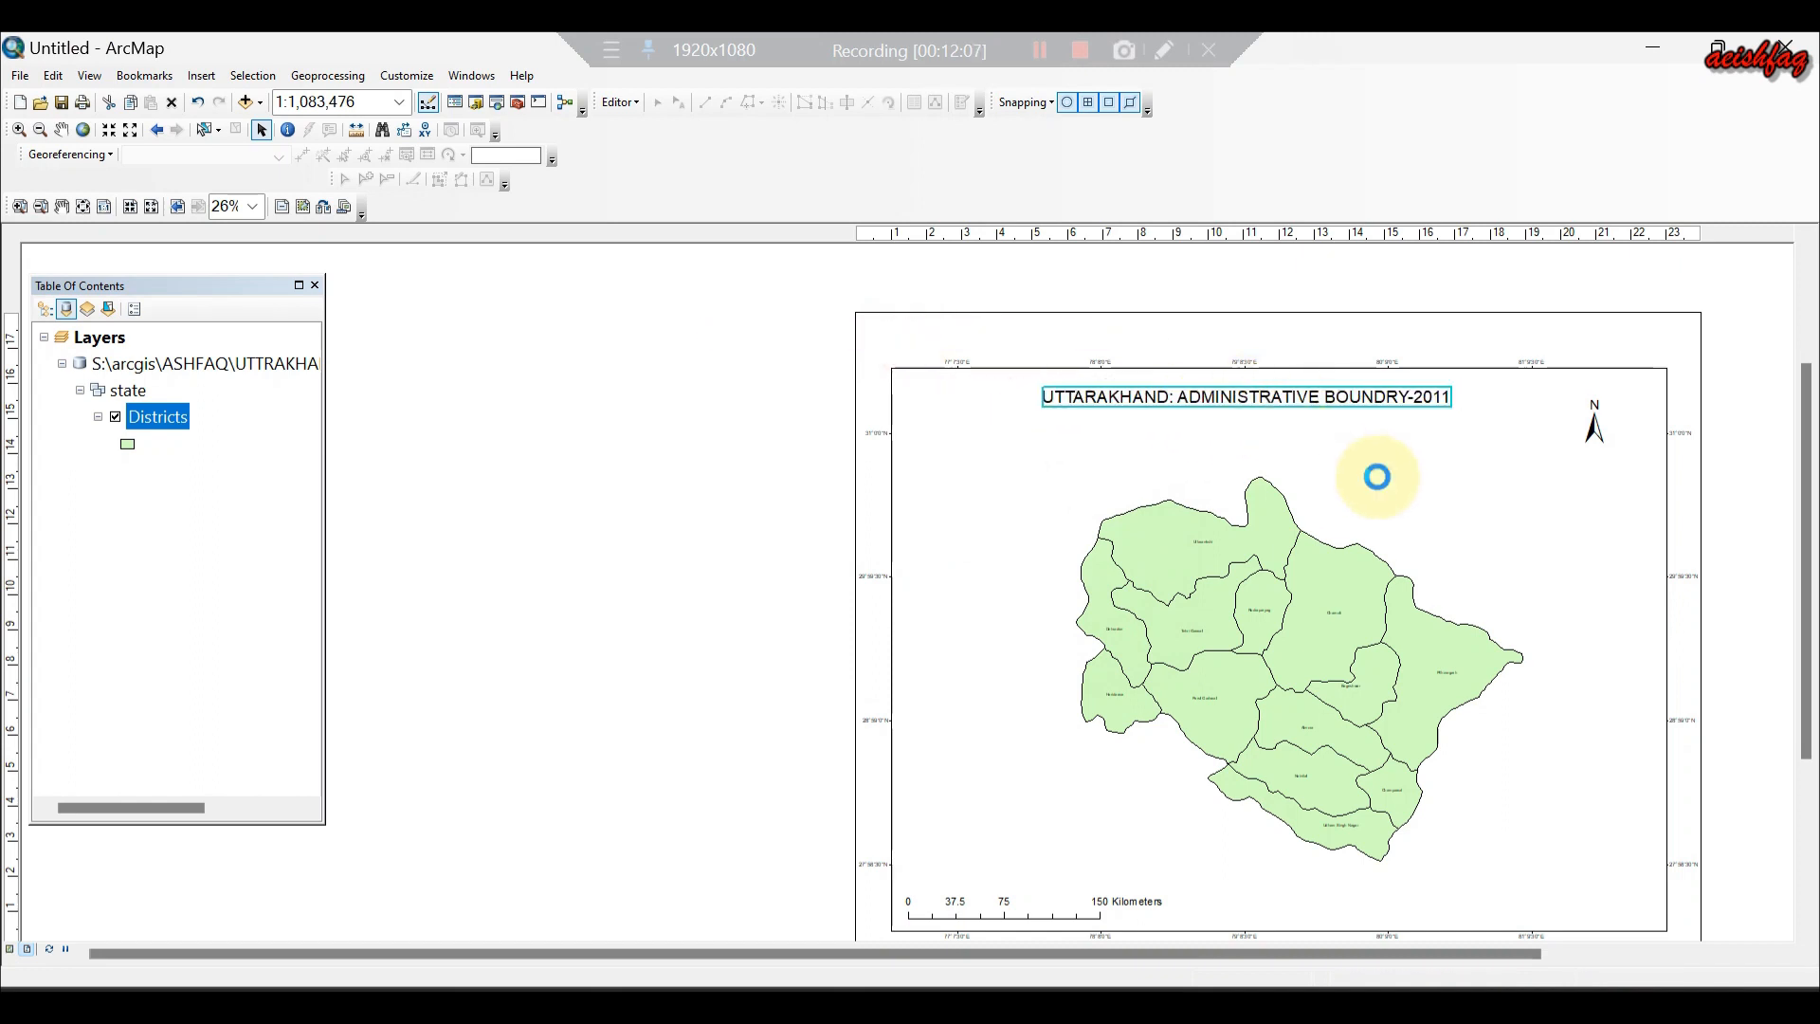
{"action": "key", "text": "Right"}
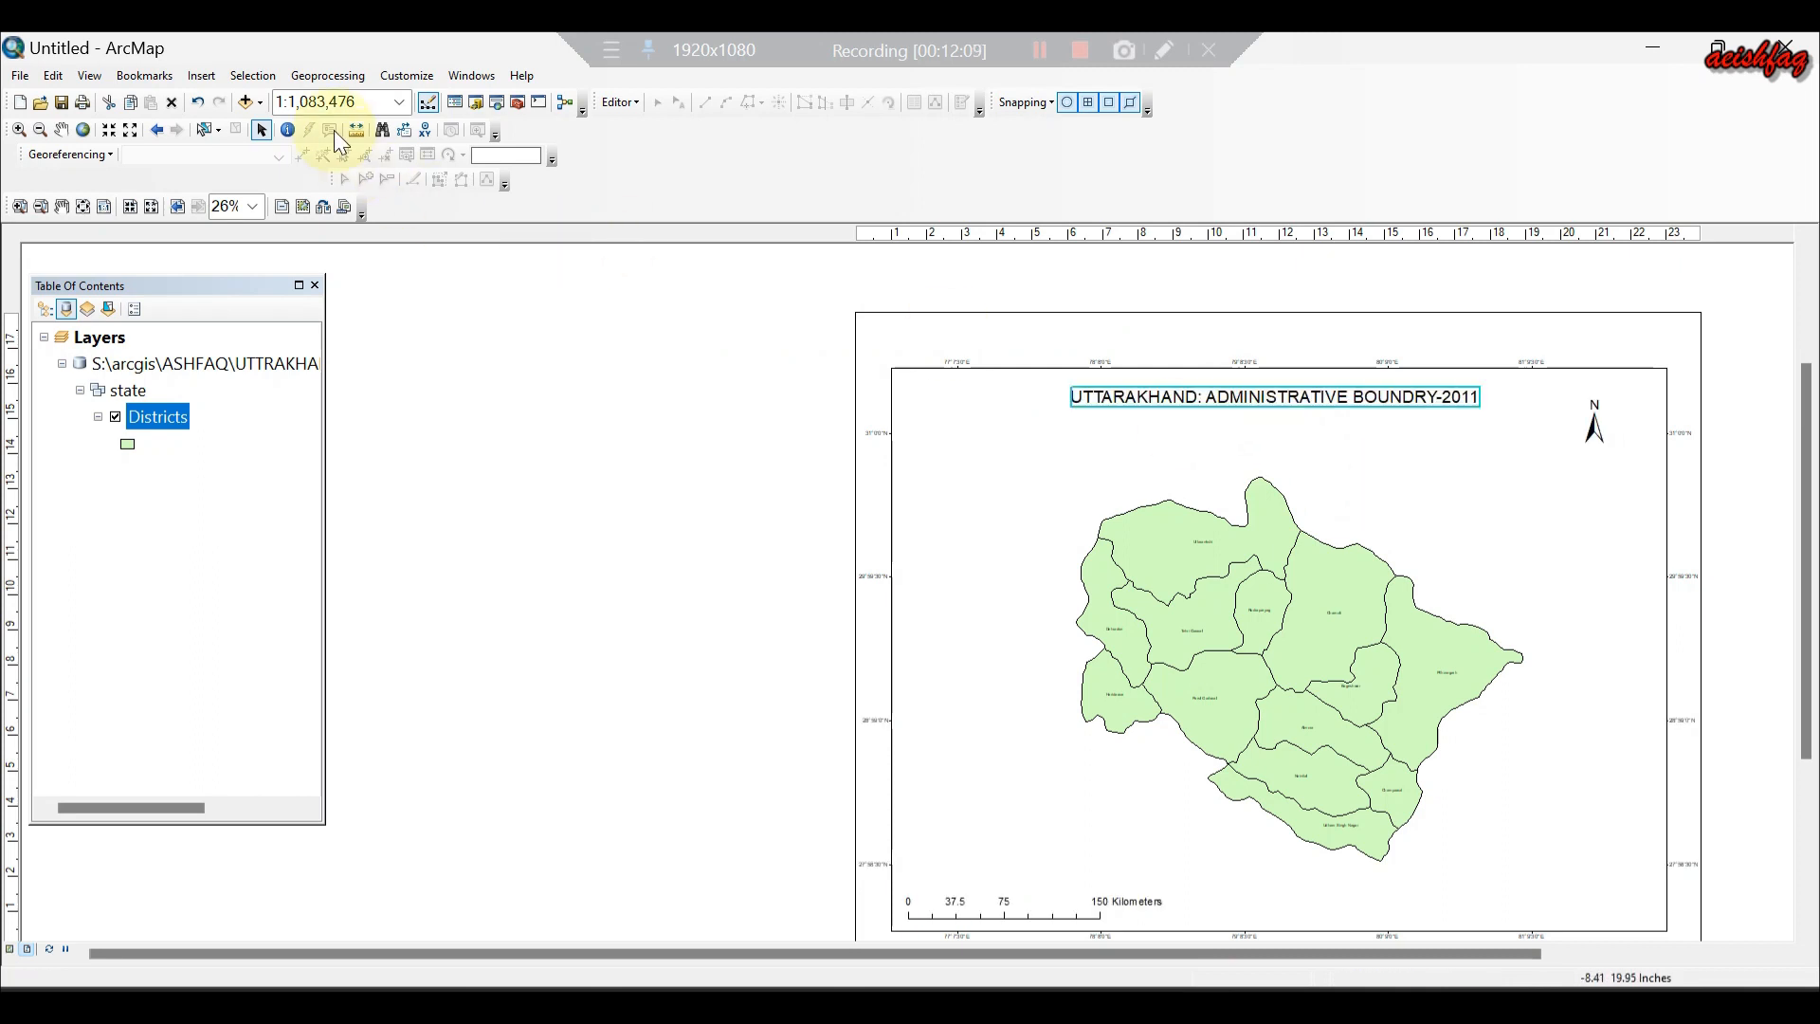
{"action": "left_click", "coordinate": [813, 414]}
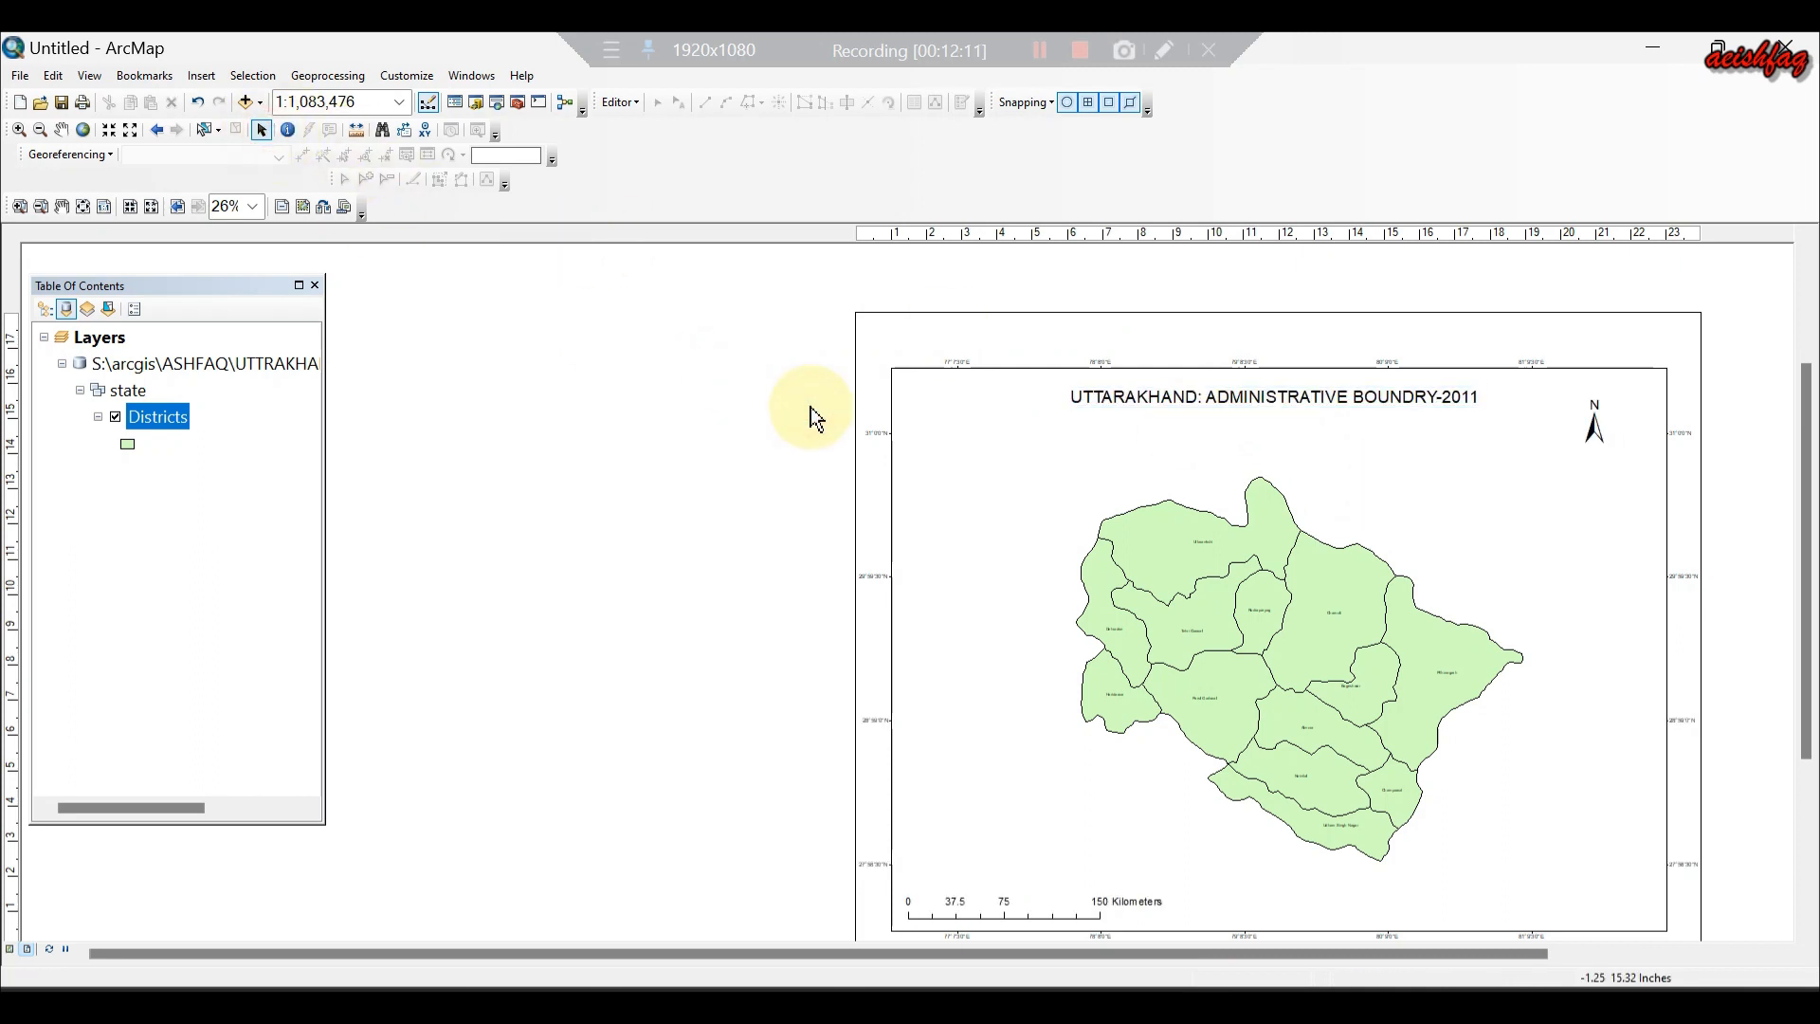
Extend the map frame's upper edge slightly upward and move the whole frame slightly up the page.
{"action": "key", "text": "Right"}
{"action": "key", "text": "Right"}
{"action": "key", "text": "Right"}
{"action": "key", "text": "Right"}
{"action": "key", "text": "Right"}
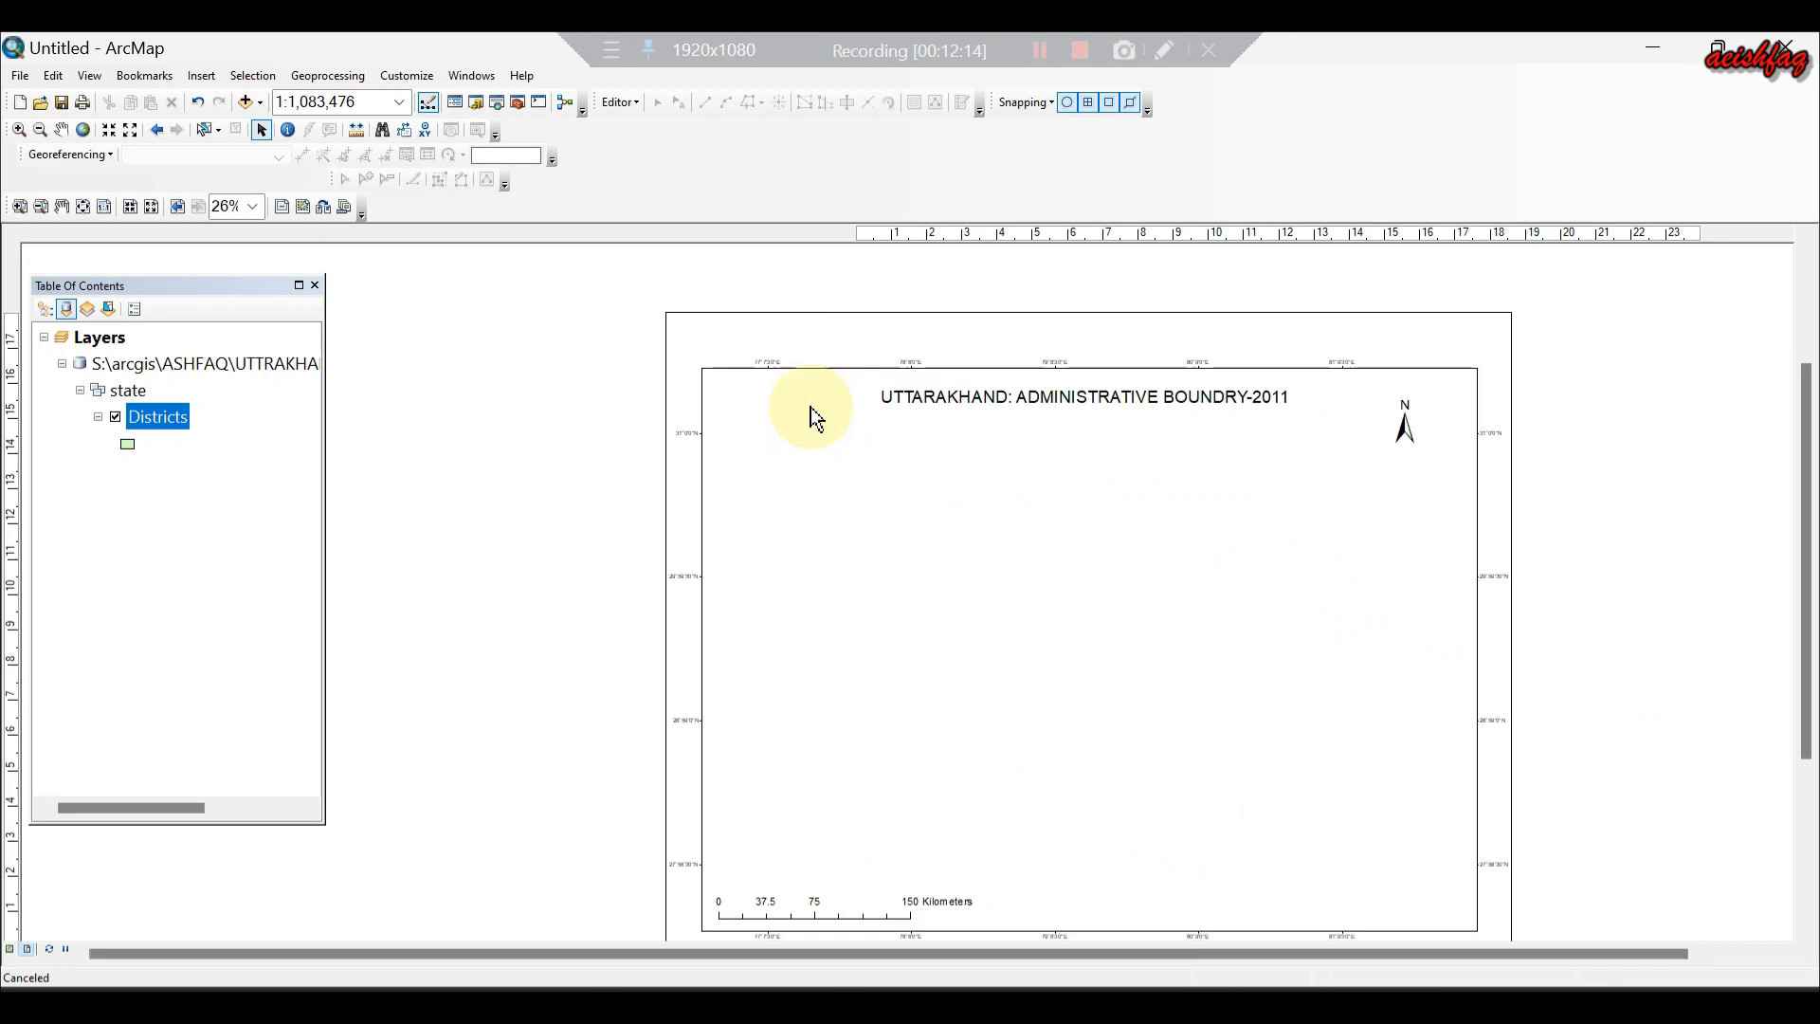
{"action": "key", "text": "Down"}
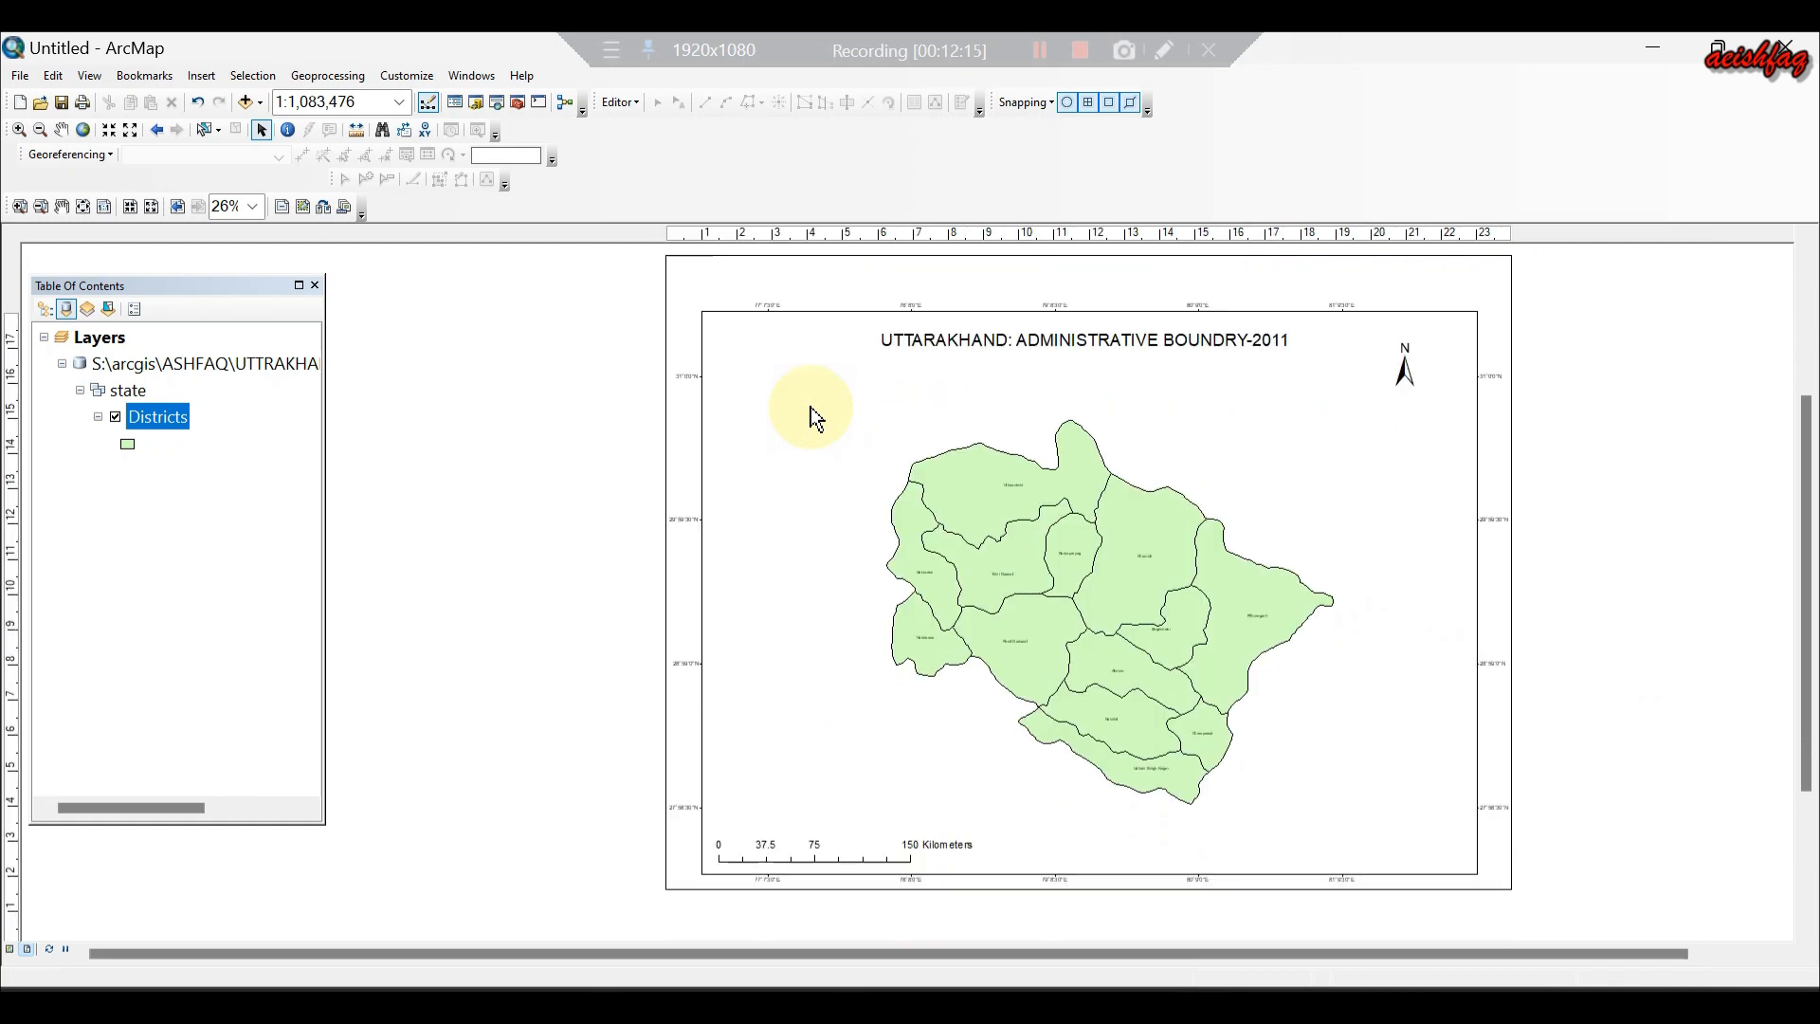
{"action": "key", "text": "Down"}
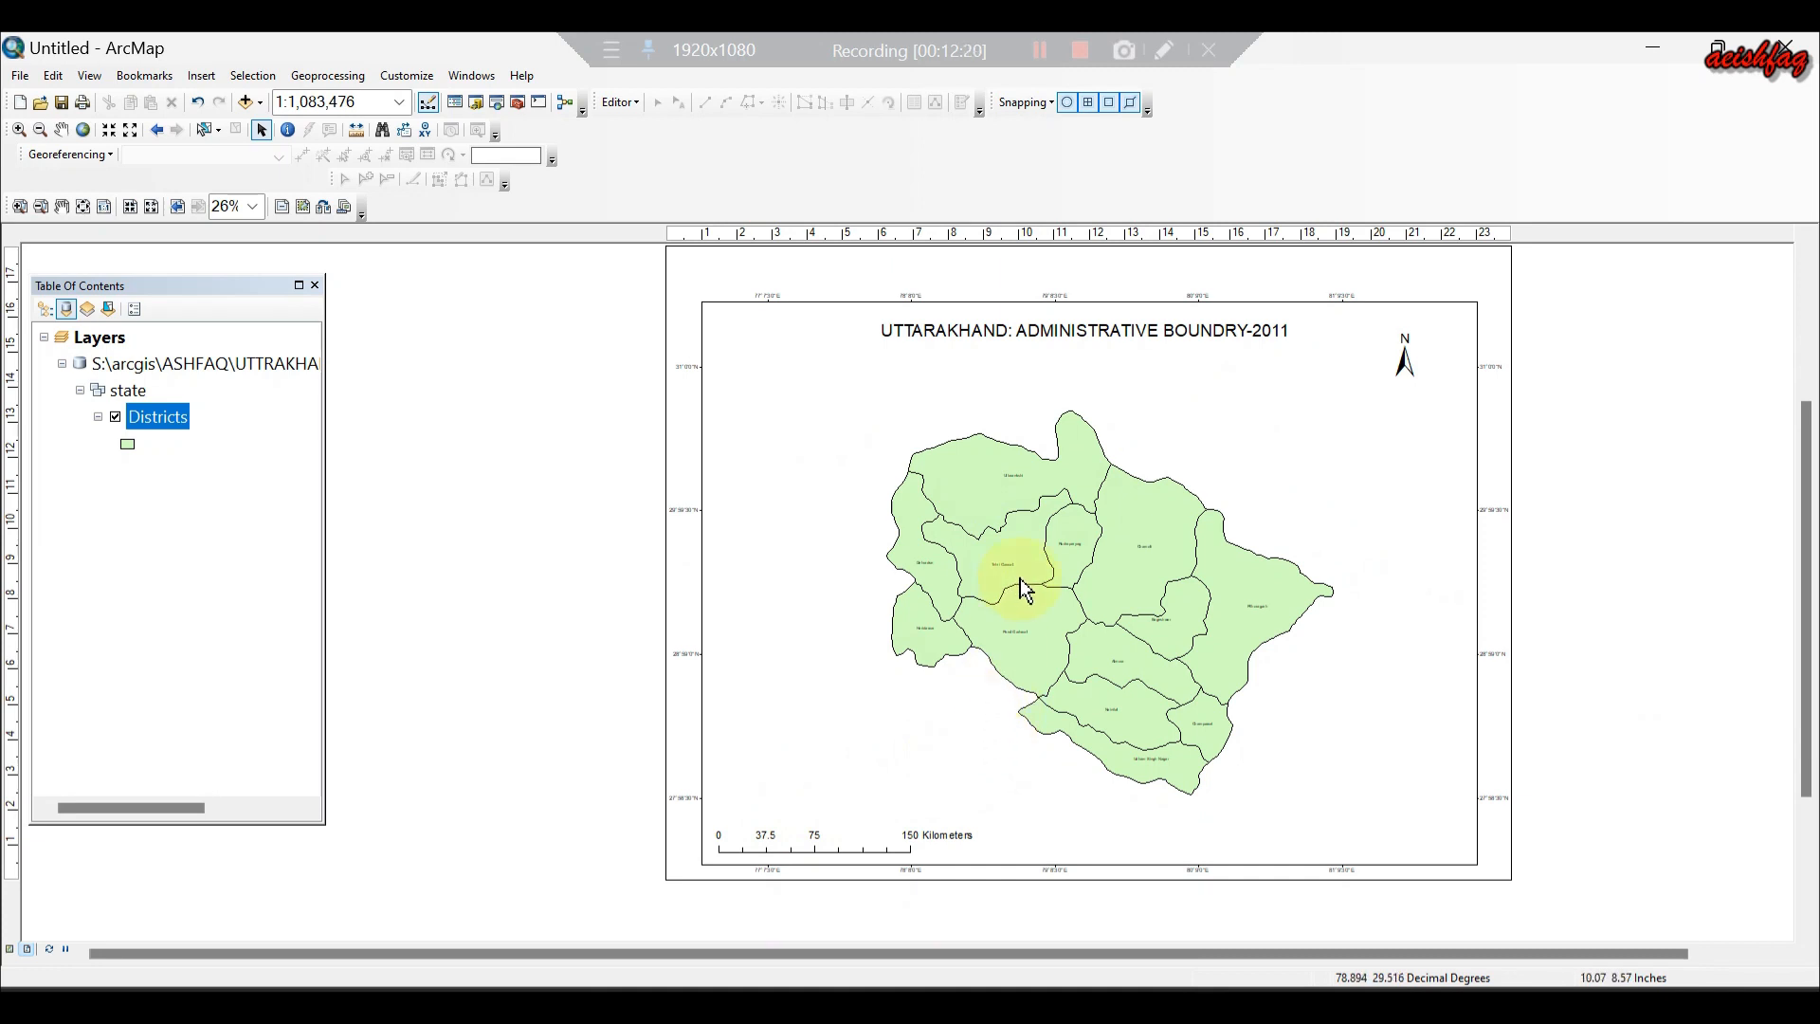
{"action": "left_click", "coordinate": [1047, 303]}
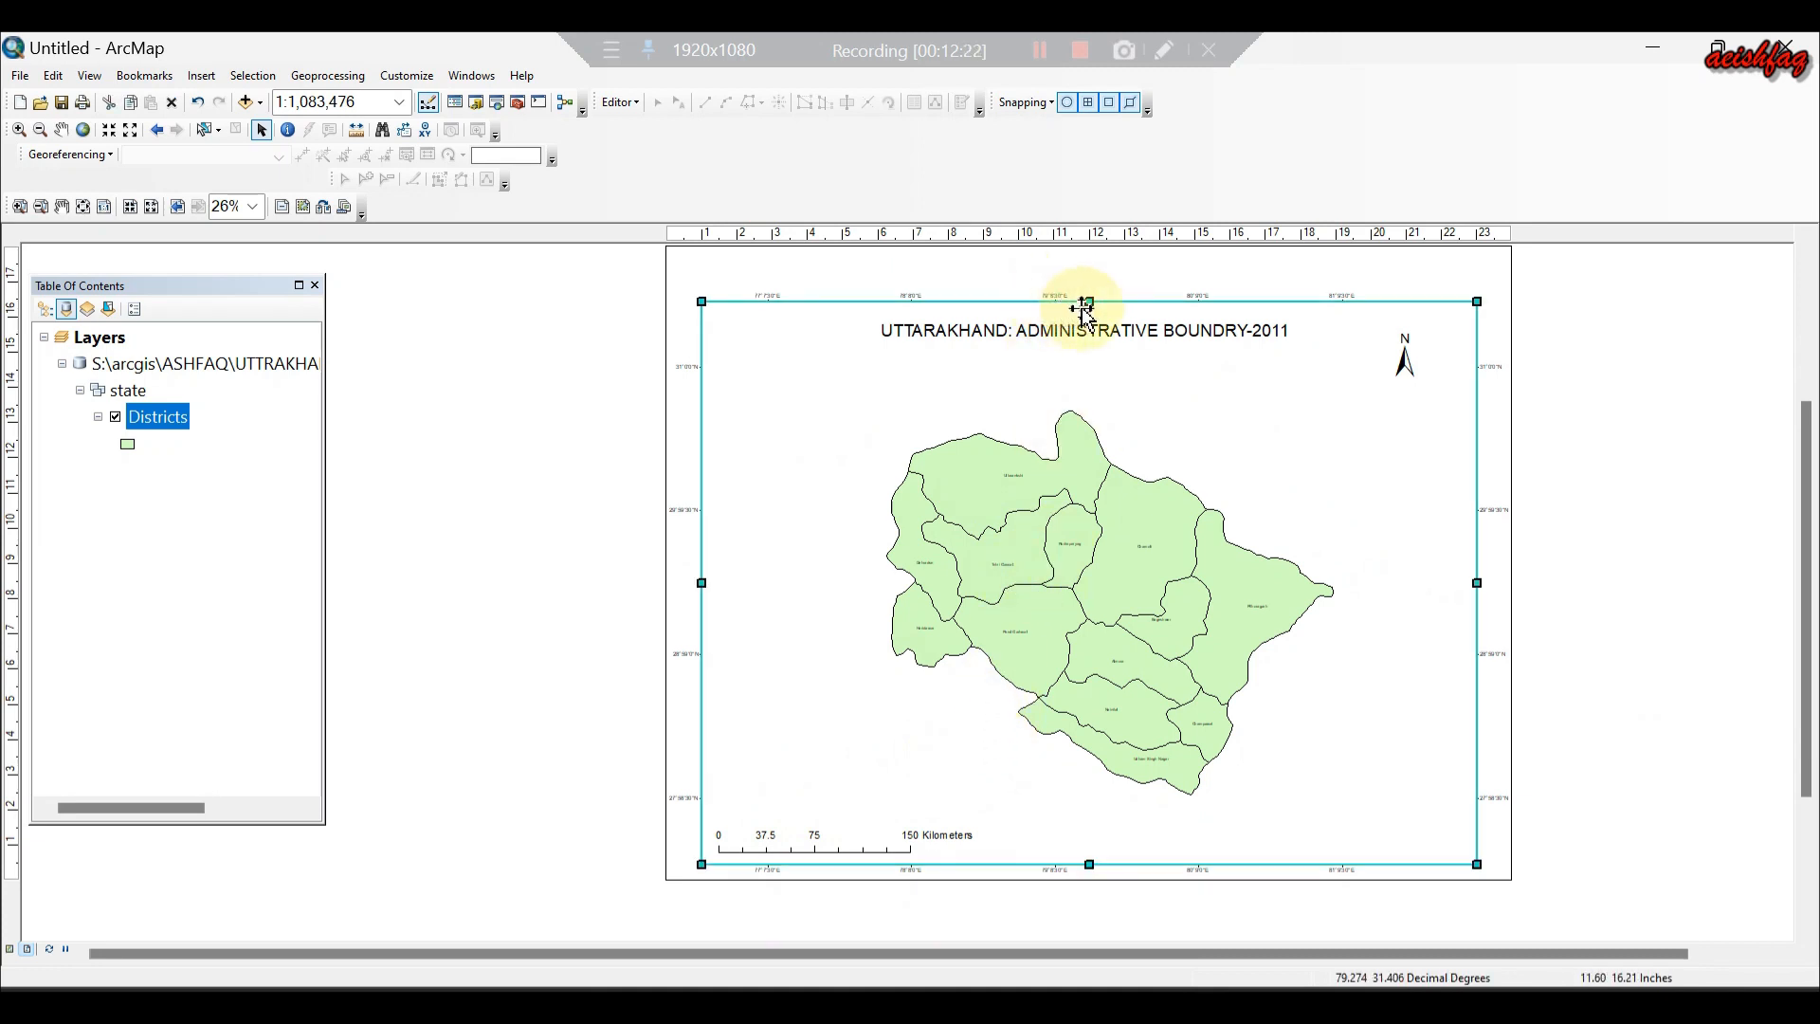
{"action": "left_click_drag", "start_coordinate": [1088, 301], "coordinate": [1089, 290]}
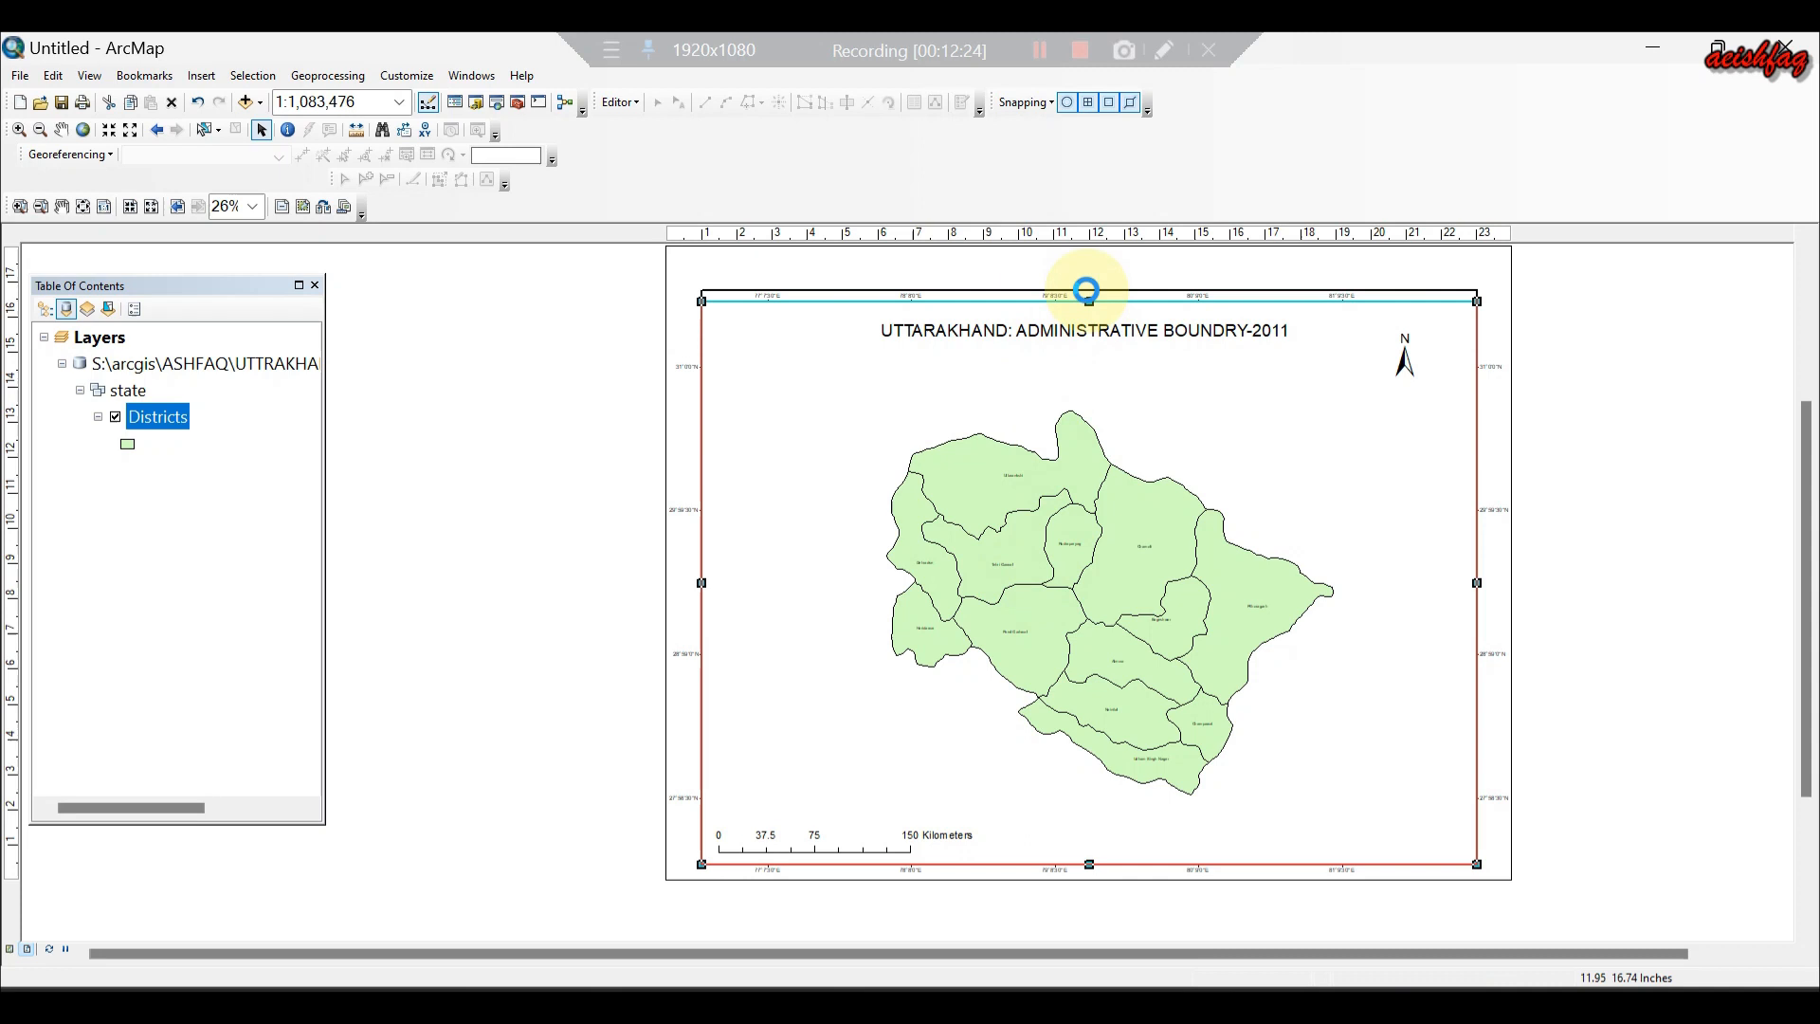
{"action": "left_click_drag", "start_coordinate": [1203, 477], "coordinate": [1203, 467]}
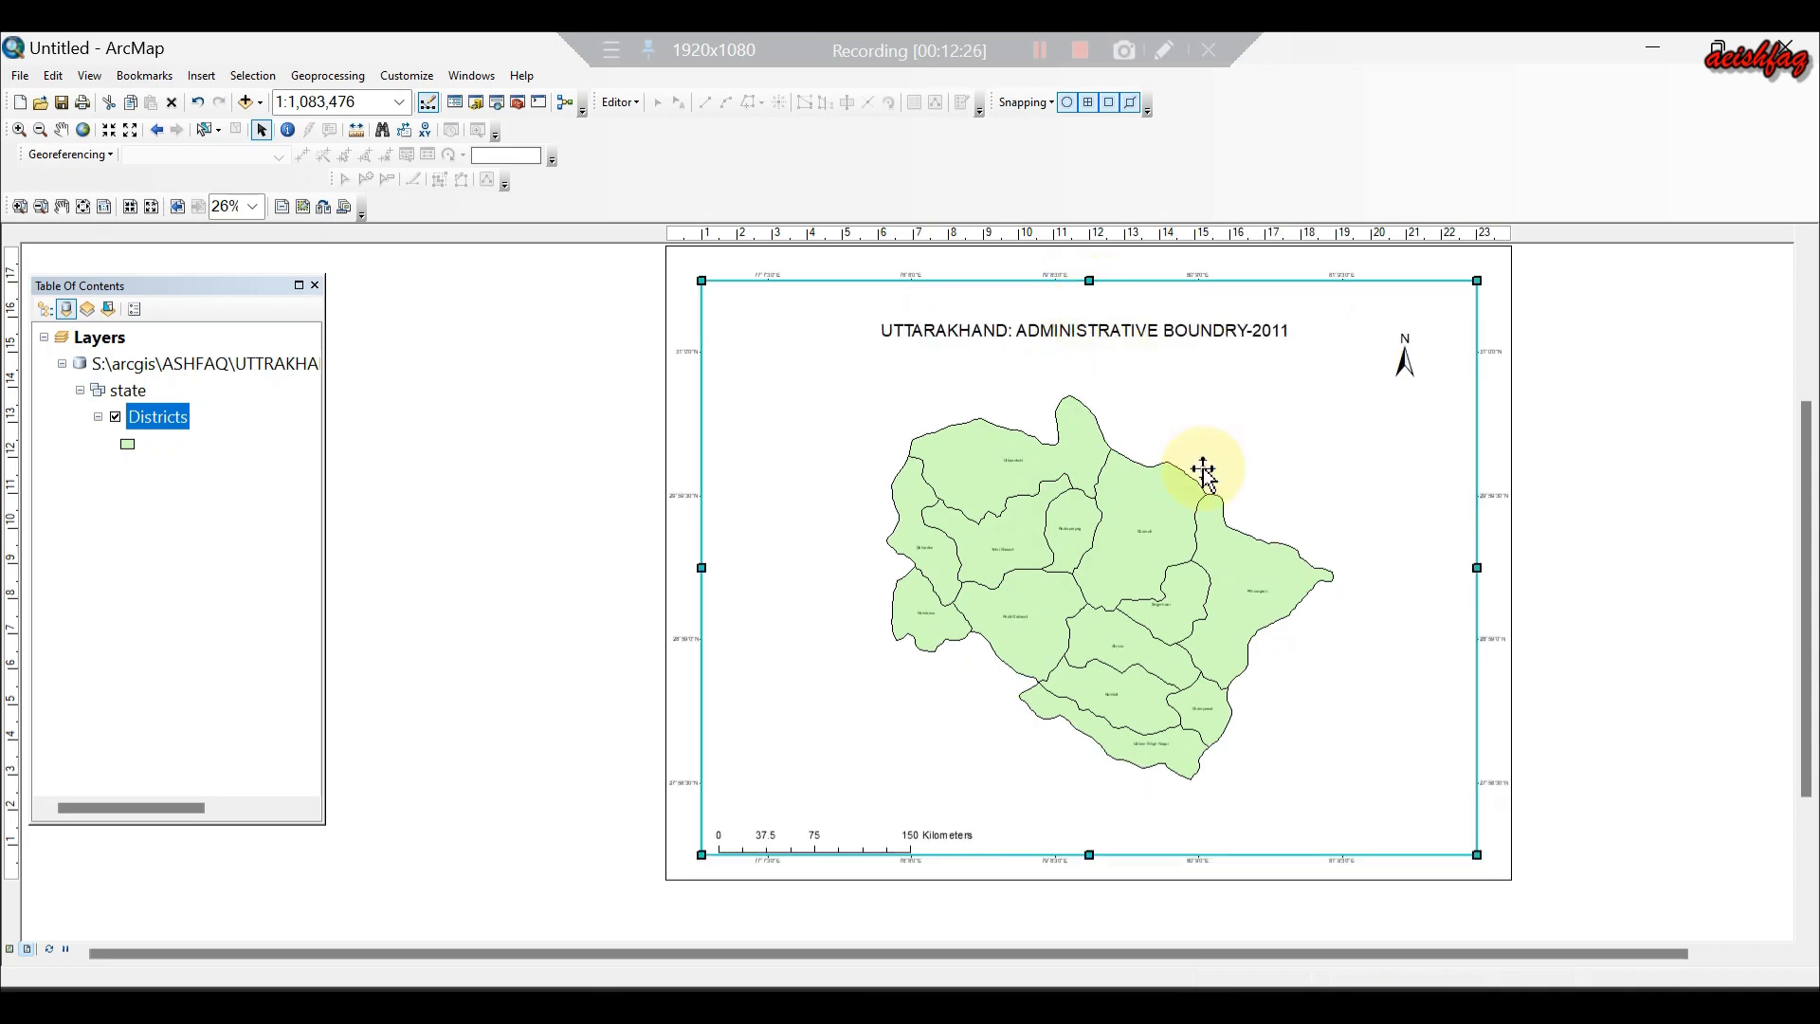
Adjust the map frame's position on the page so that it stays within the page edges and encloses the scale bar's labels.
{"action": "key", "text": "Up"}
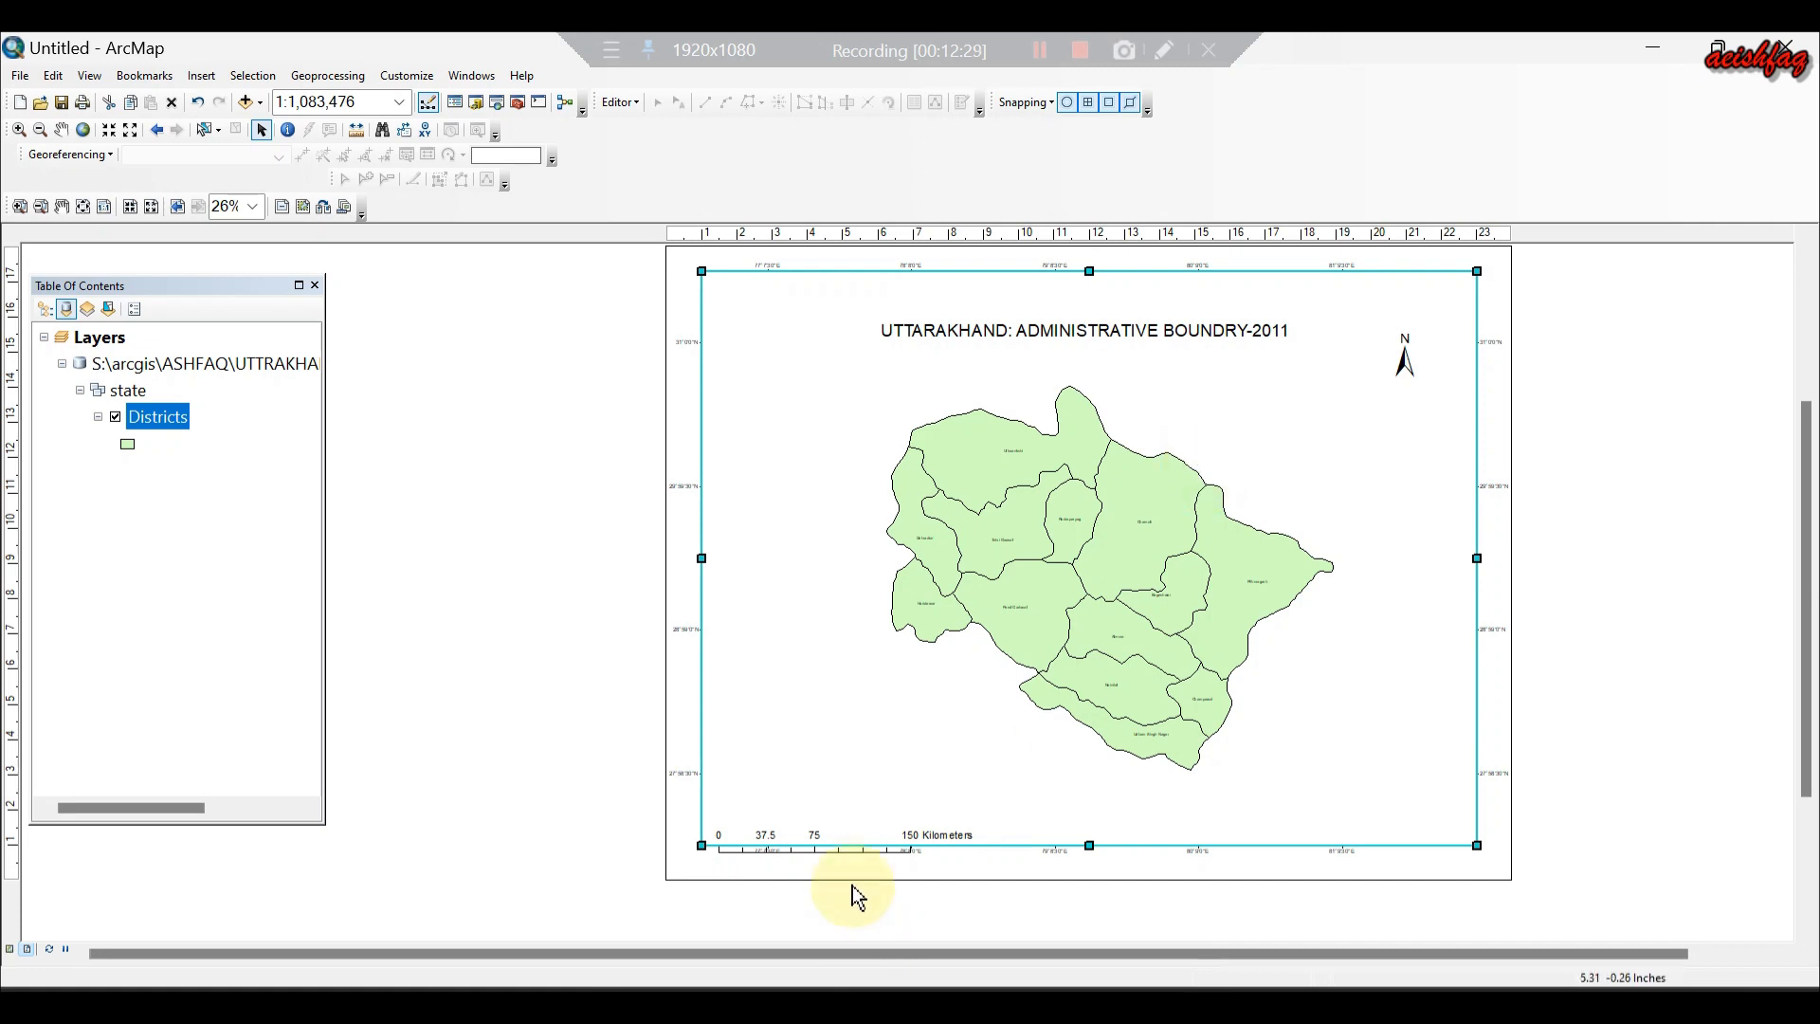
{"action": "left_click", "coordinate": [844, 858]}
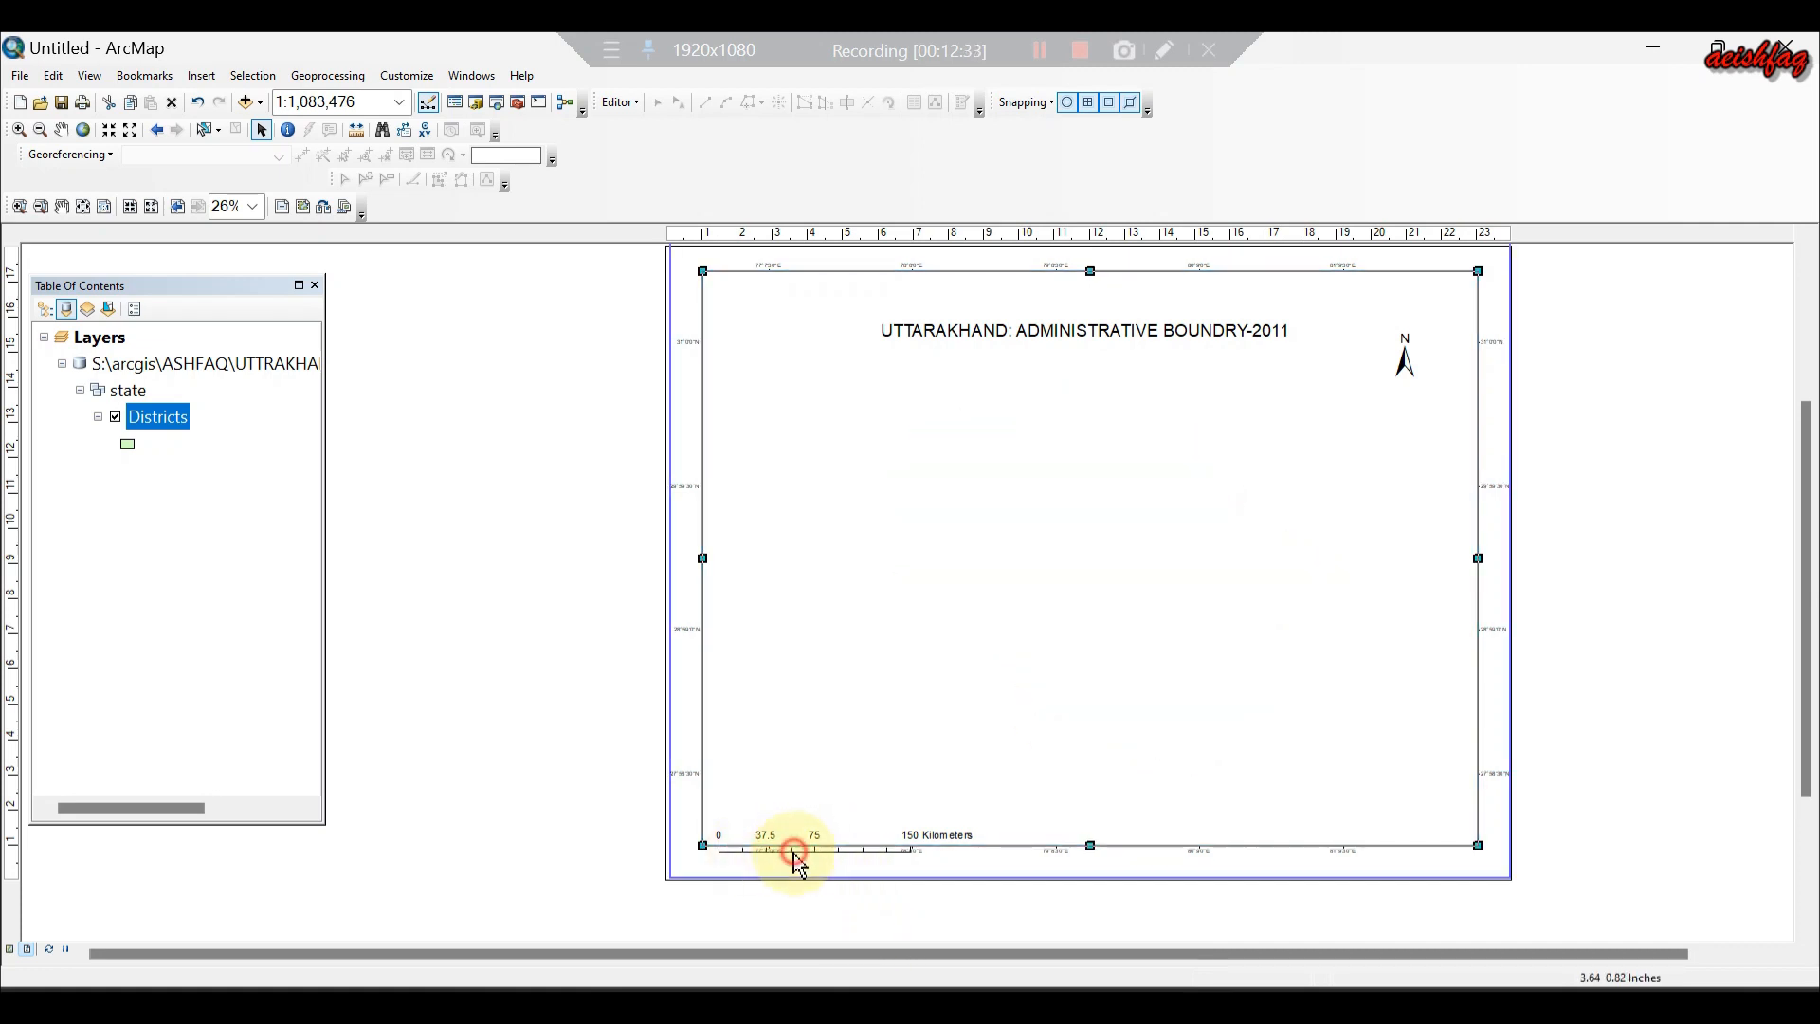
{"action": "left_click_drag", "start_coordinate": [793, 852], "coordinate": [796, 855]}
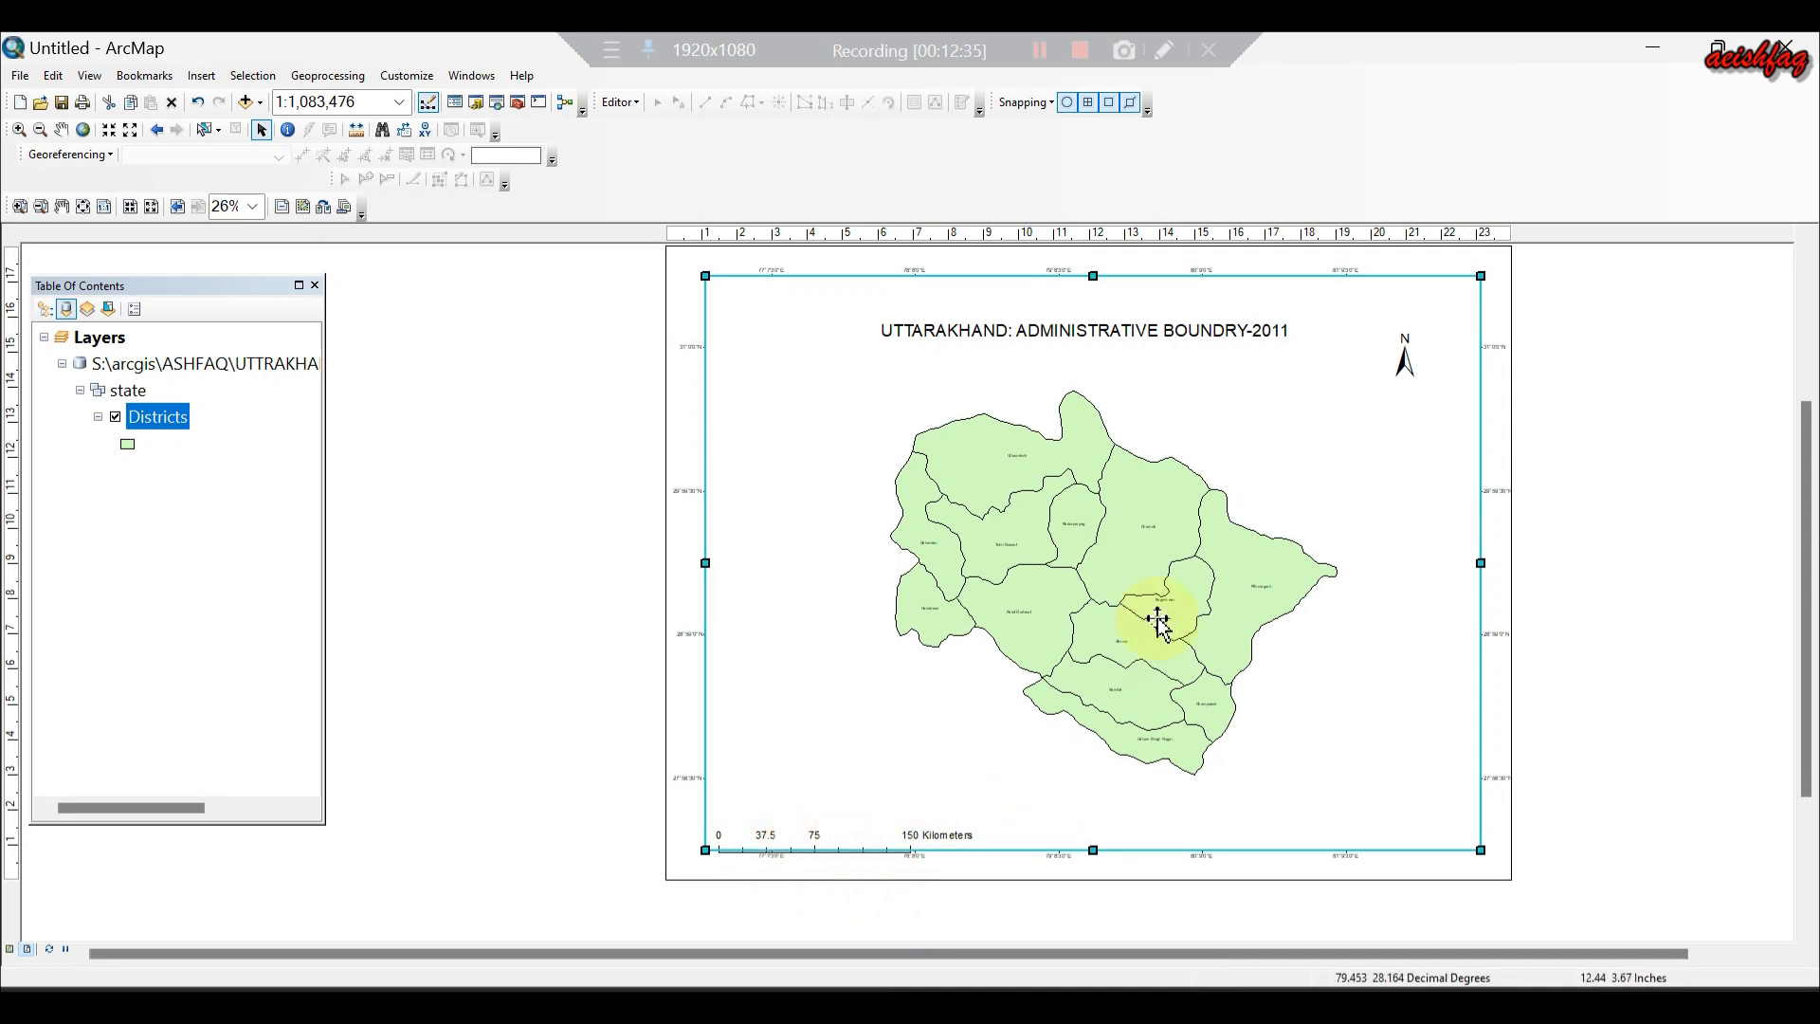
{"action": "left_click_drag", "start_coordinate": [1180, 471], "coordinate": [1170, 520]}
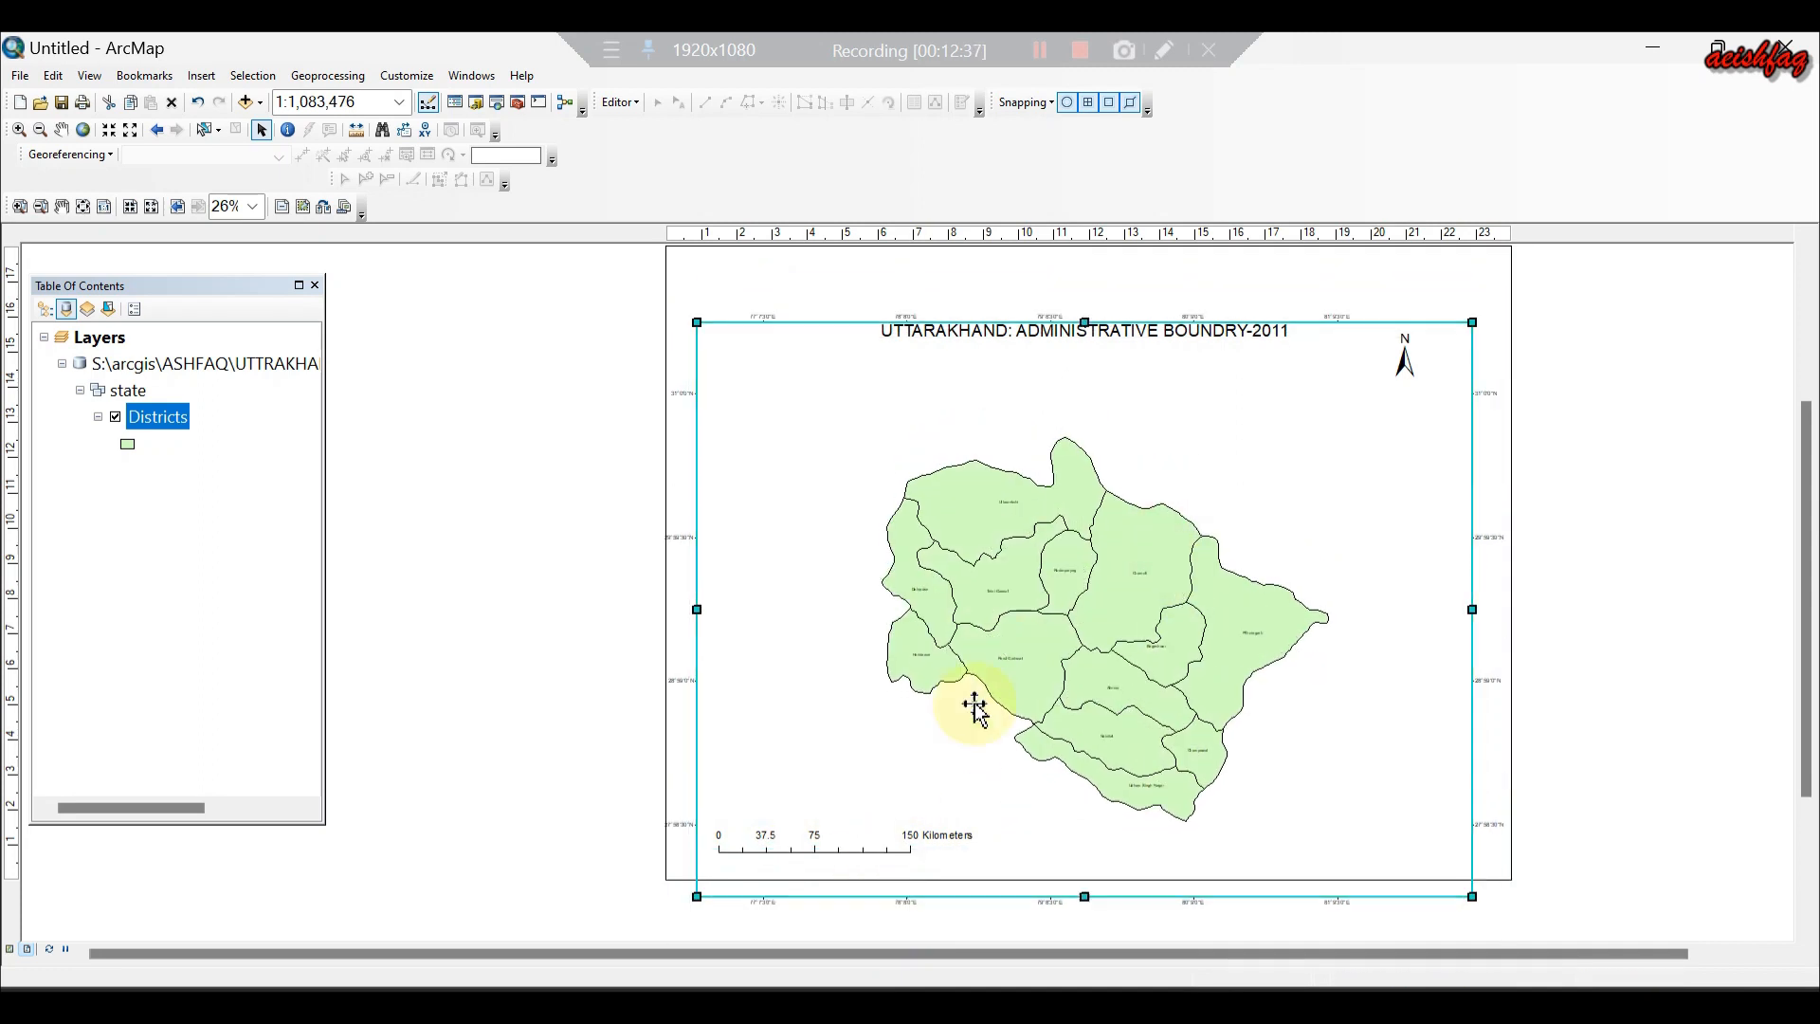
{"action": "key", "text": "ctrl+z"}
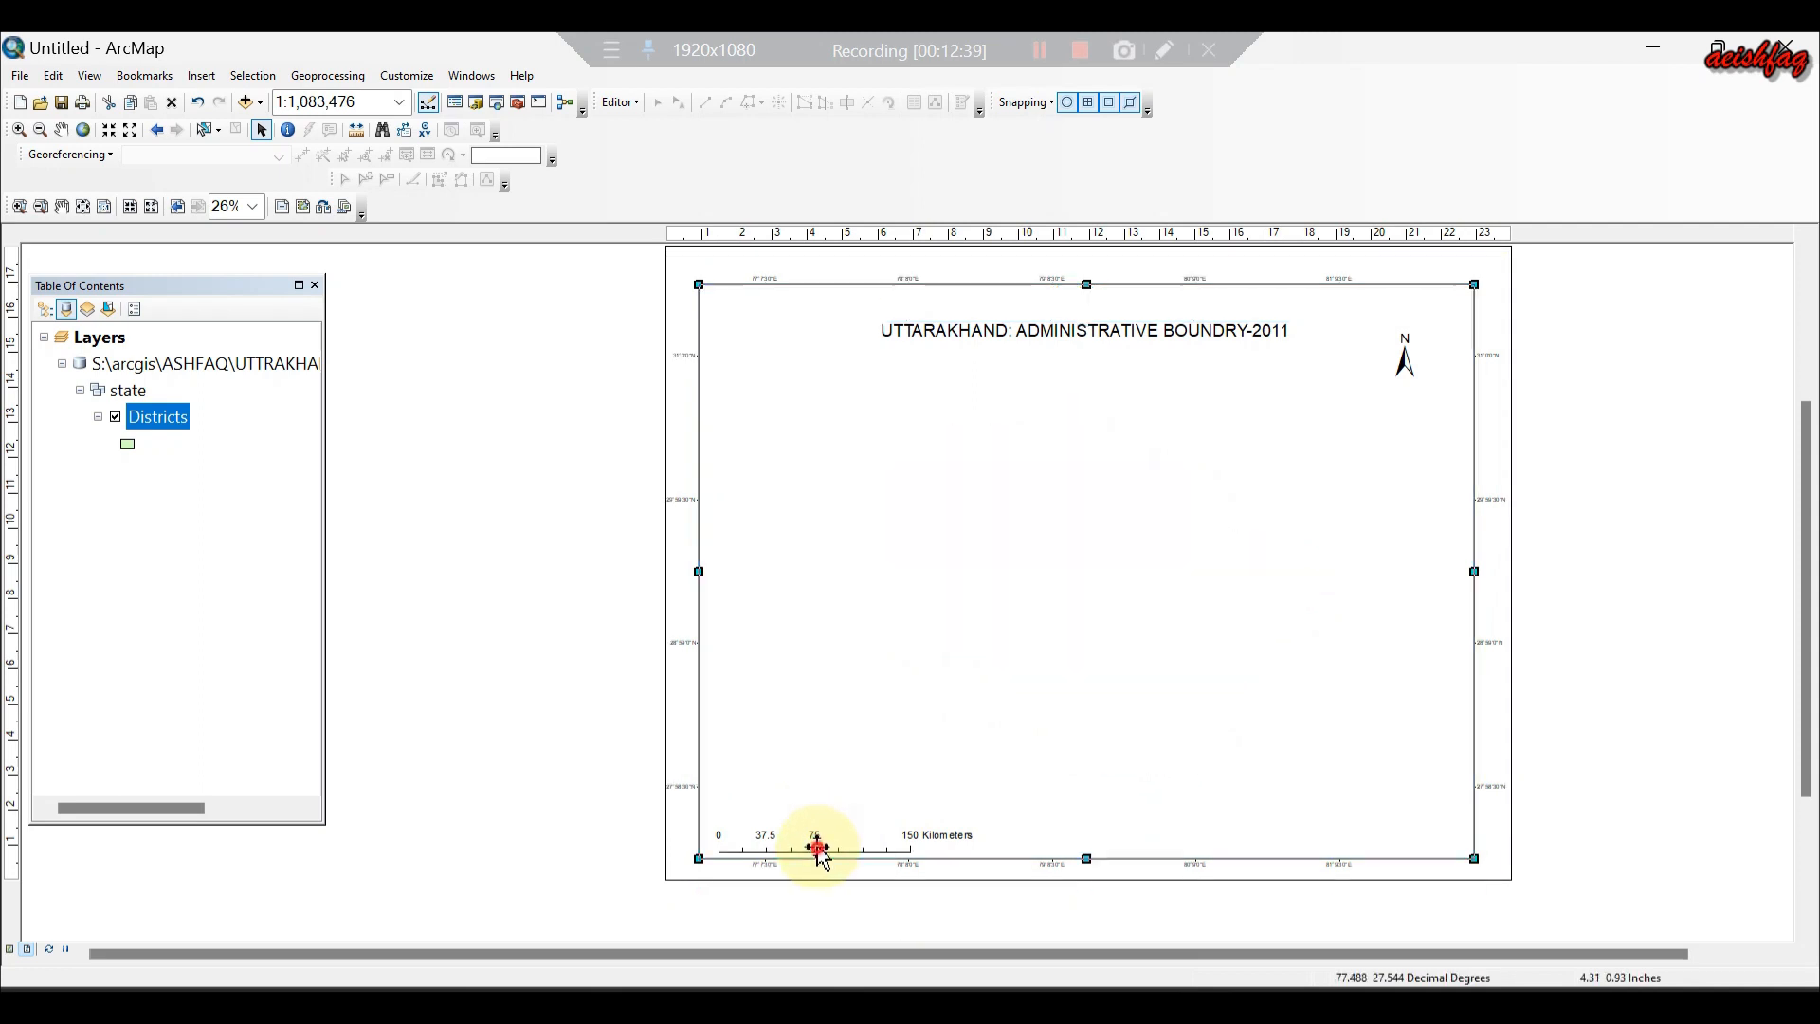
Move the scale bar up so it sits just inside the map frame's lower-left corner, leaving its properties as they are.
{"action": "double_click", "coordinate": [802, 843]}
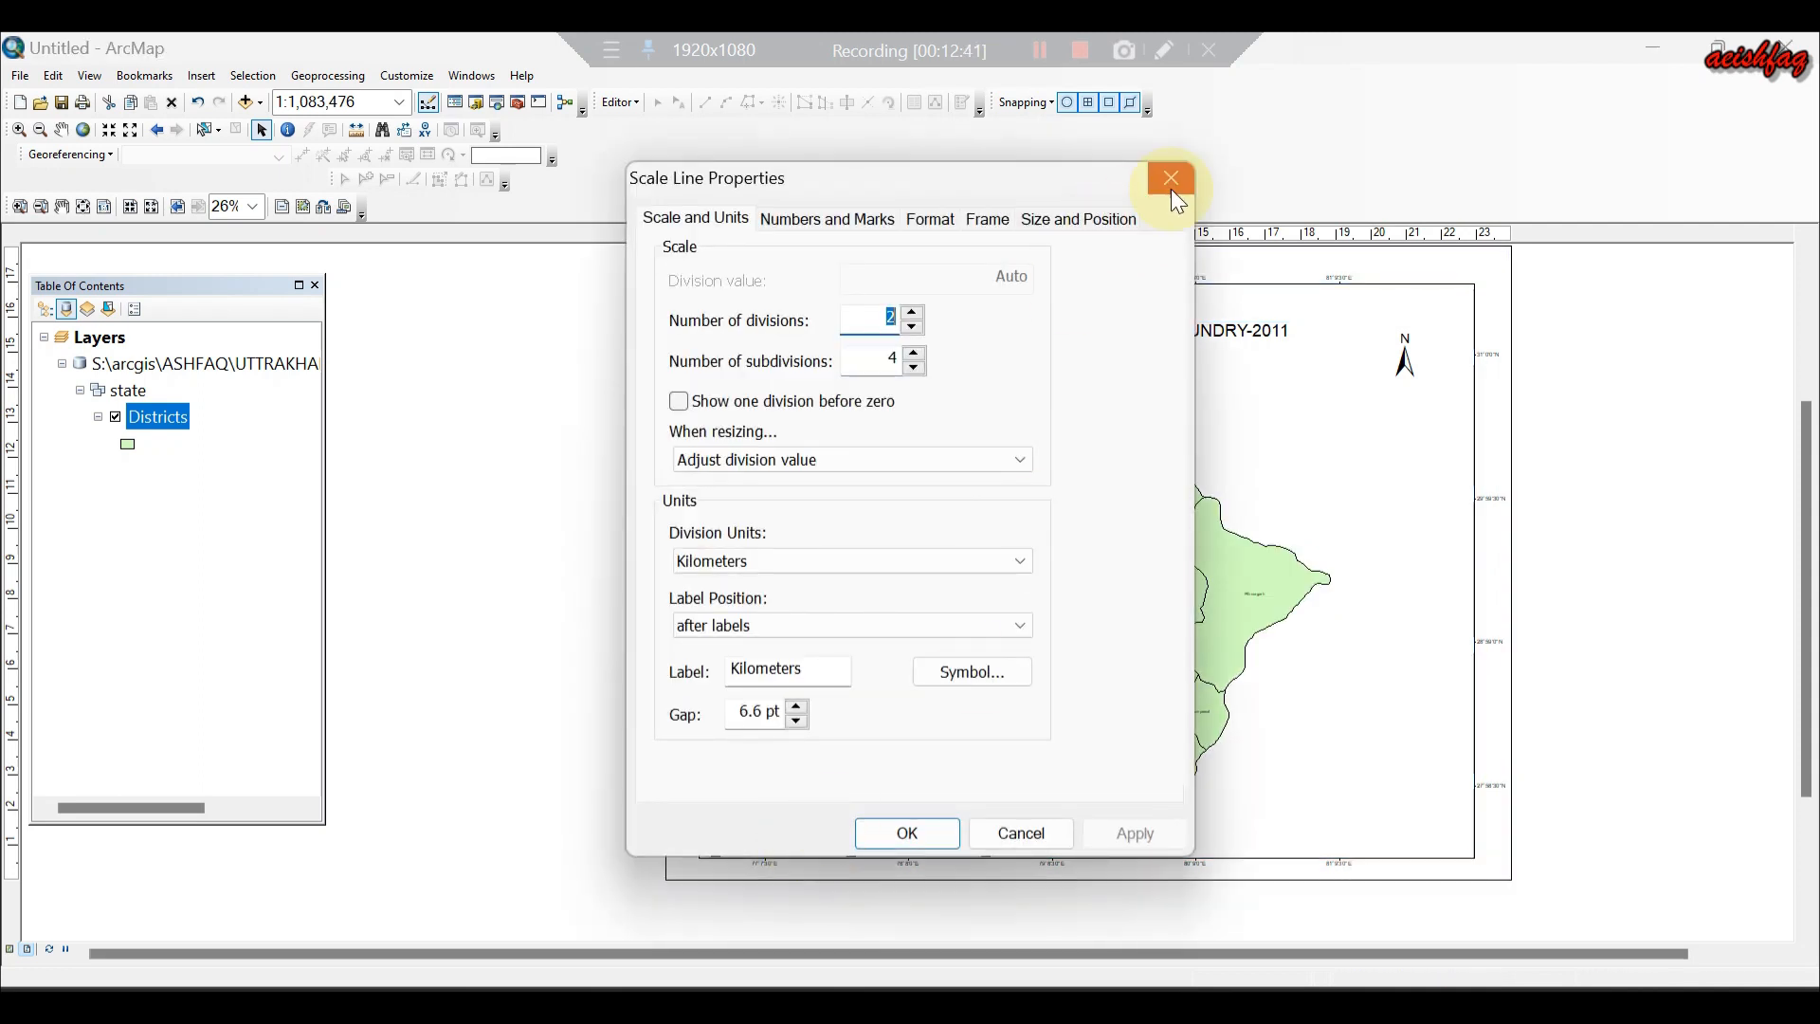
{"action": "left_click", "coordinate": [1173, 190]}
{"action": "left_click_drag", "start_coordinate": [802, 846], "coordinate": [832, 796]}
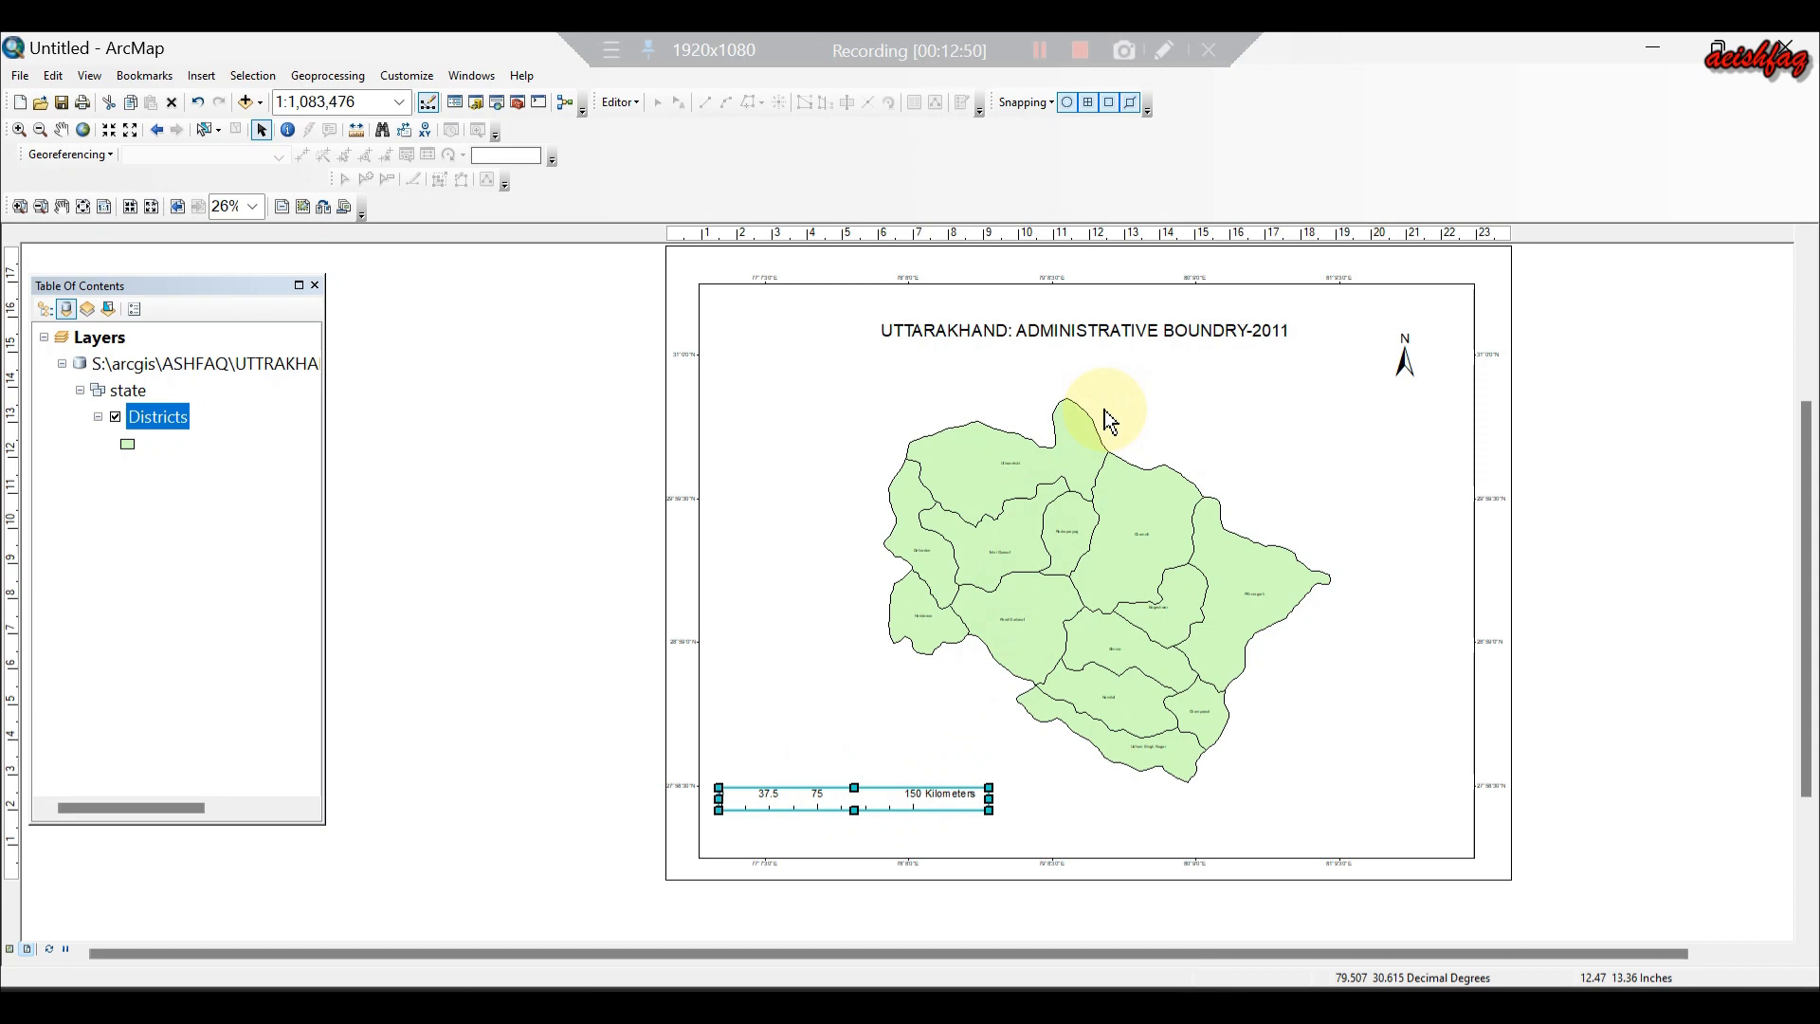
{"action": "key", "text": "Down"}
Move the map frame slightly up the page and shift the title up to just below the frame's upper edge.
{"action": "left_click", "coordinate": [1098, 327]}
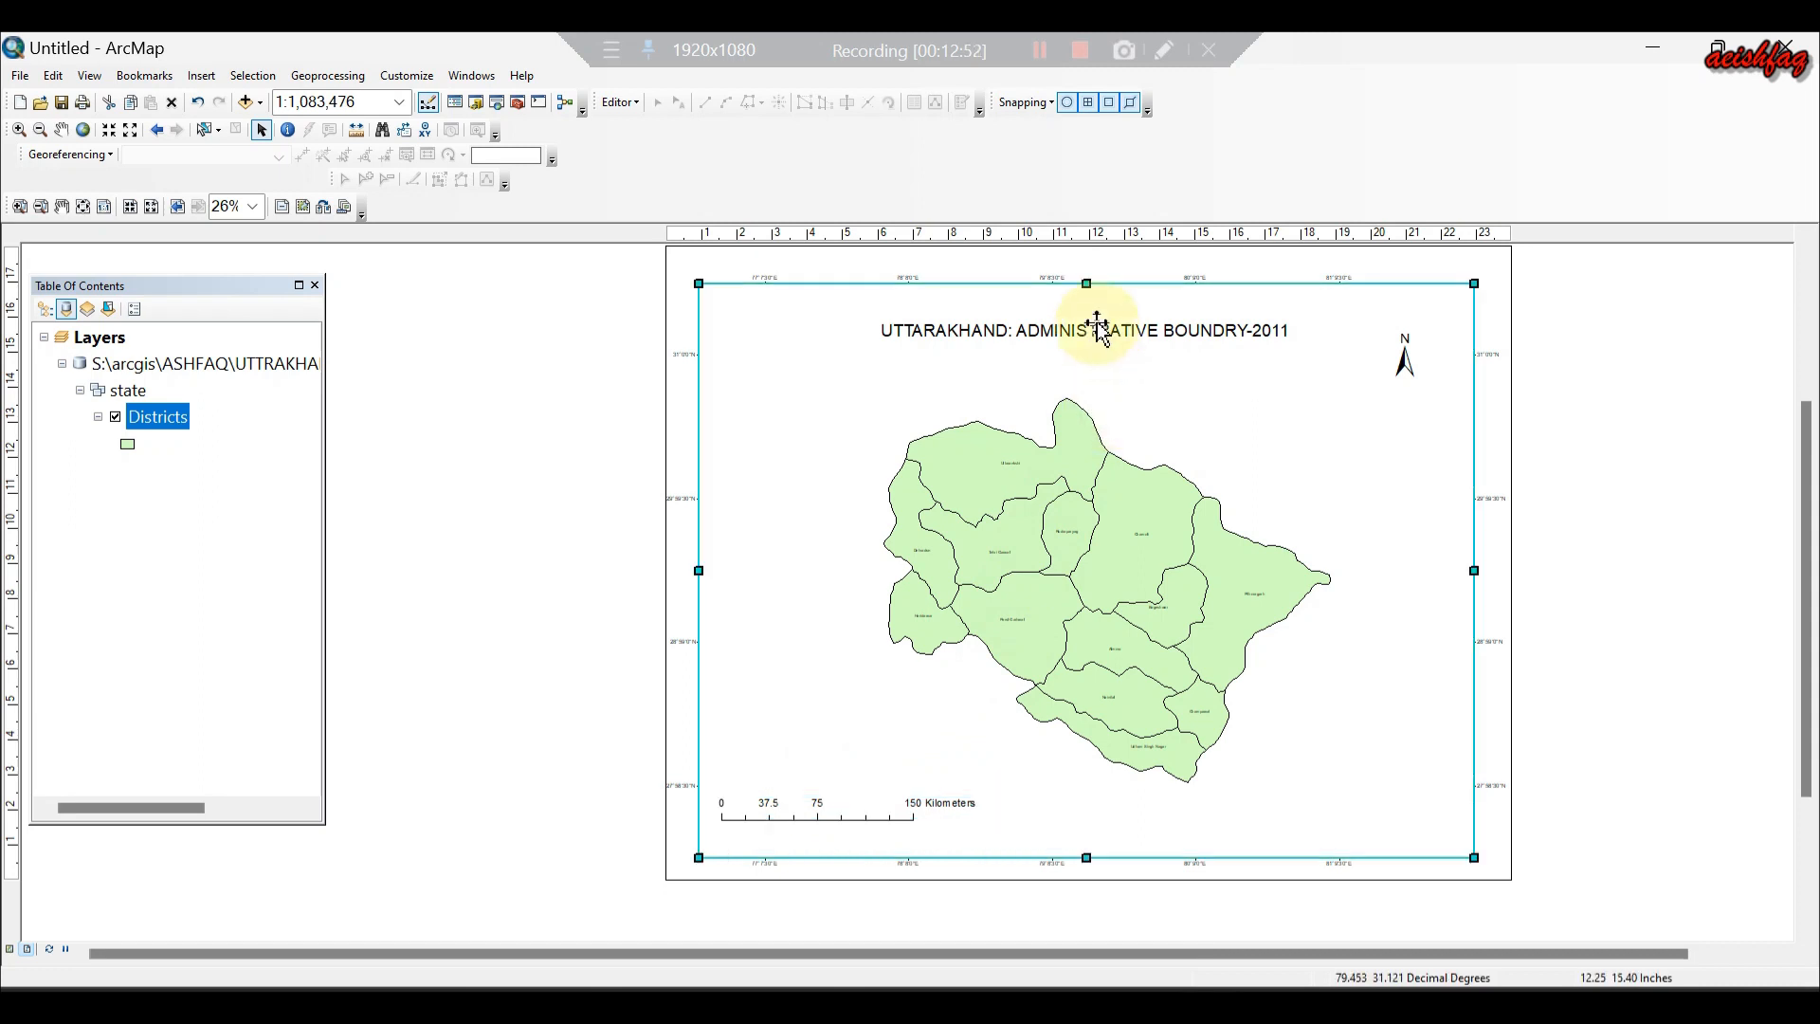
{"action": "key", "text": "Up"}
{"action": "key", "text": "Up"}
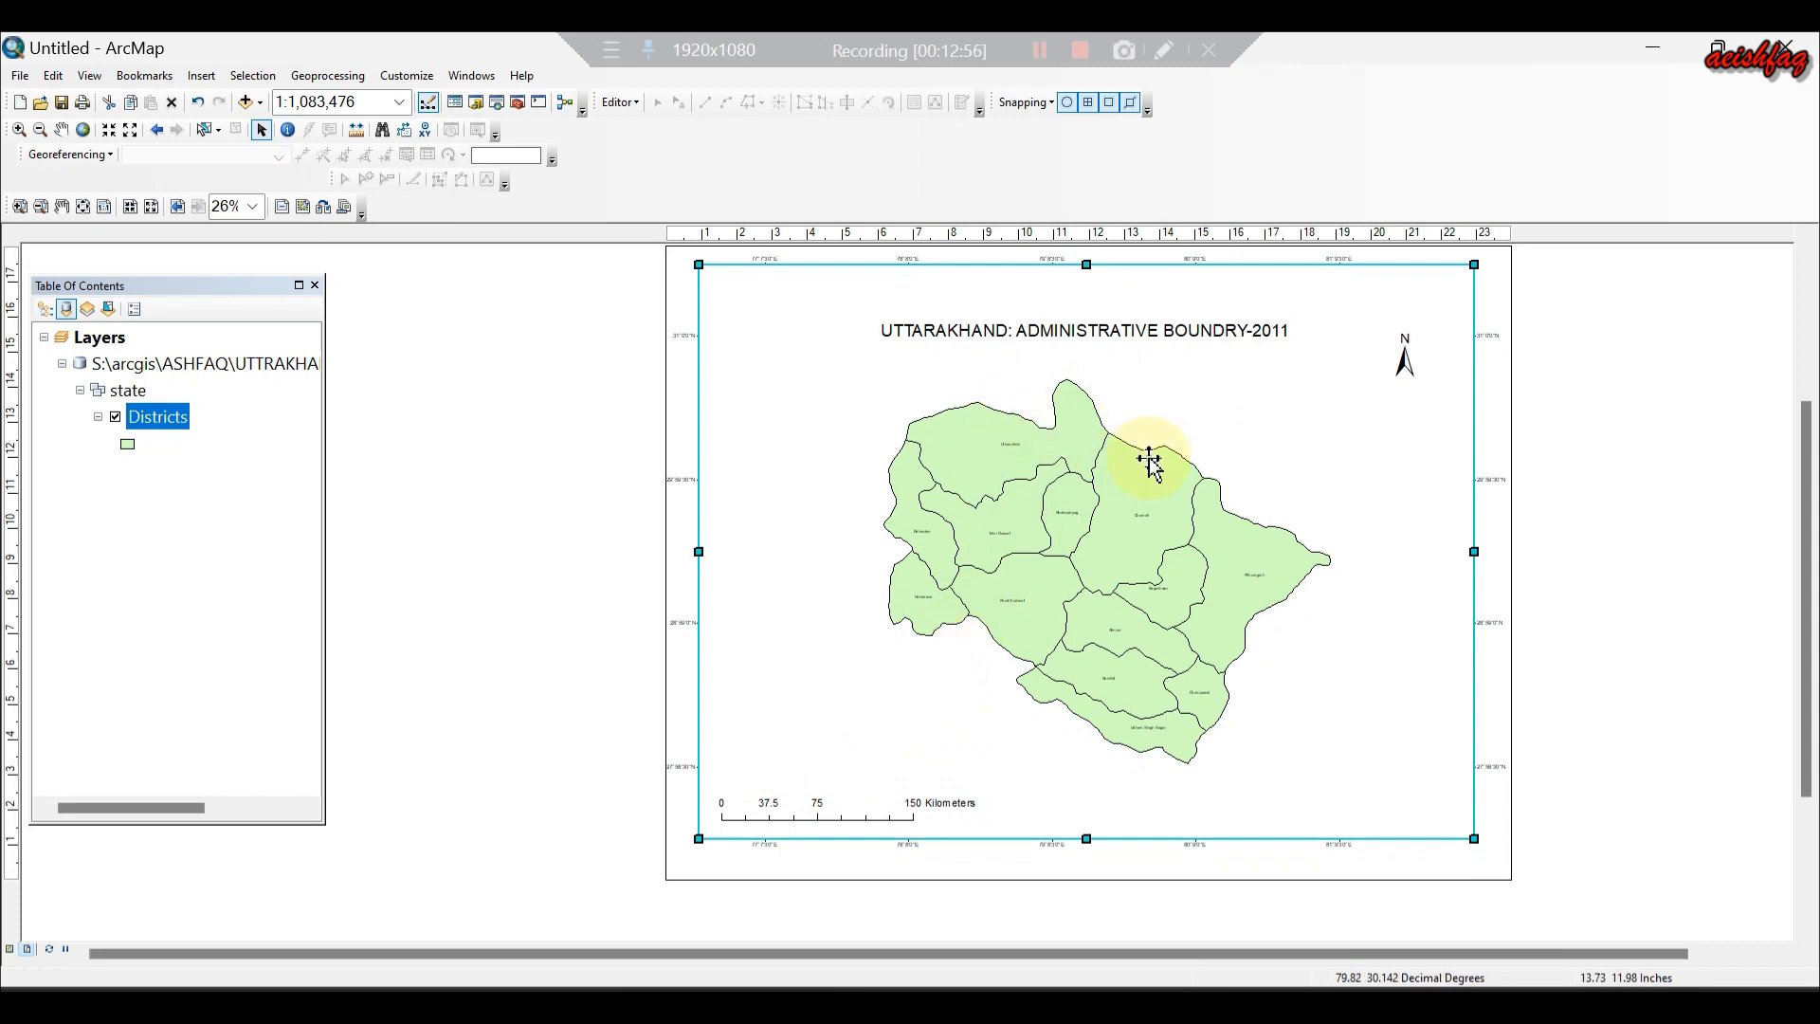
{"action": "left_click", "coordinate": [1085, 332]}
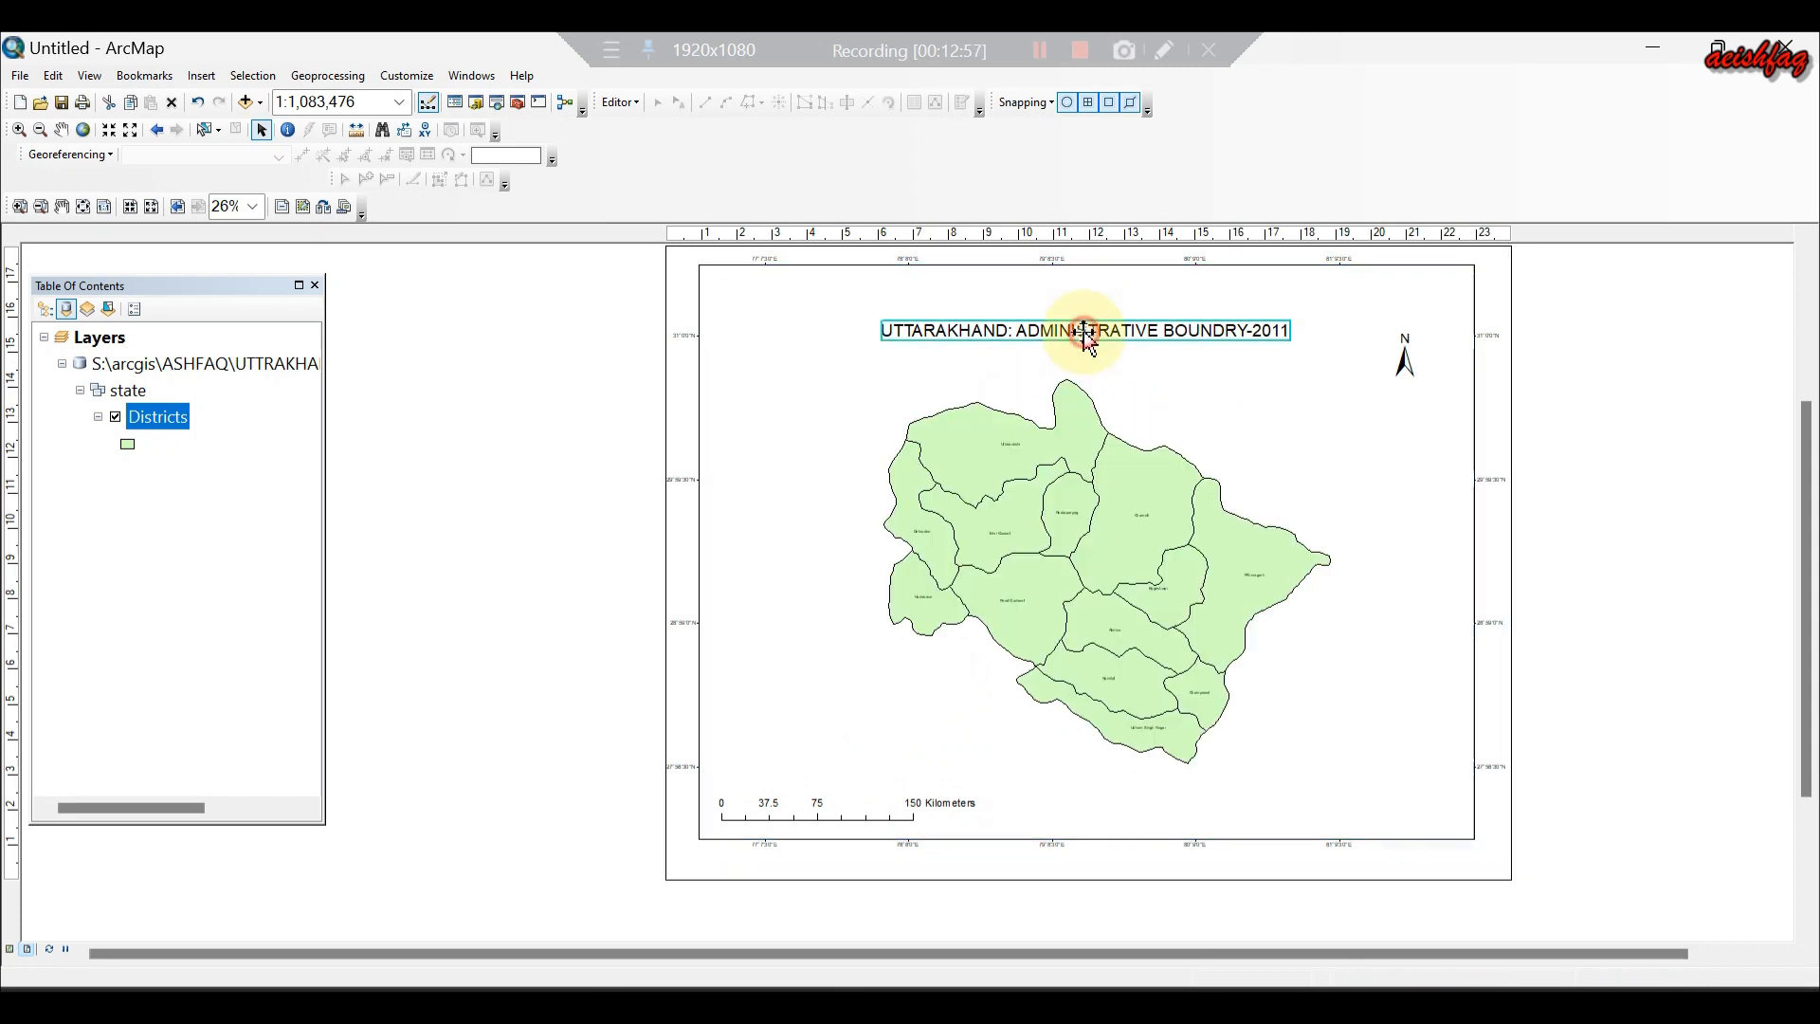
{"action": "left_click_drag", "start_coordinate": [1085, 332], "coordinate": [1076, 294]}
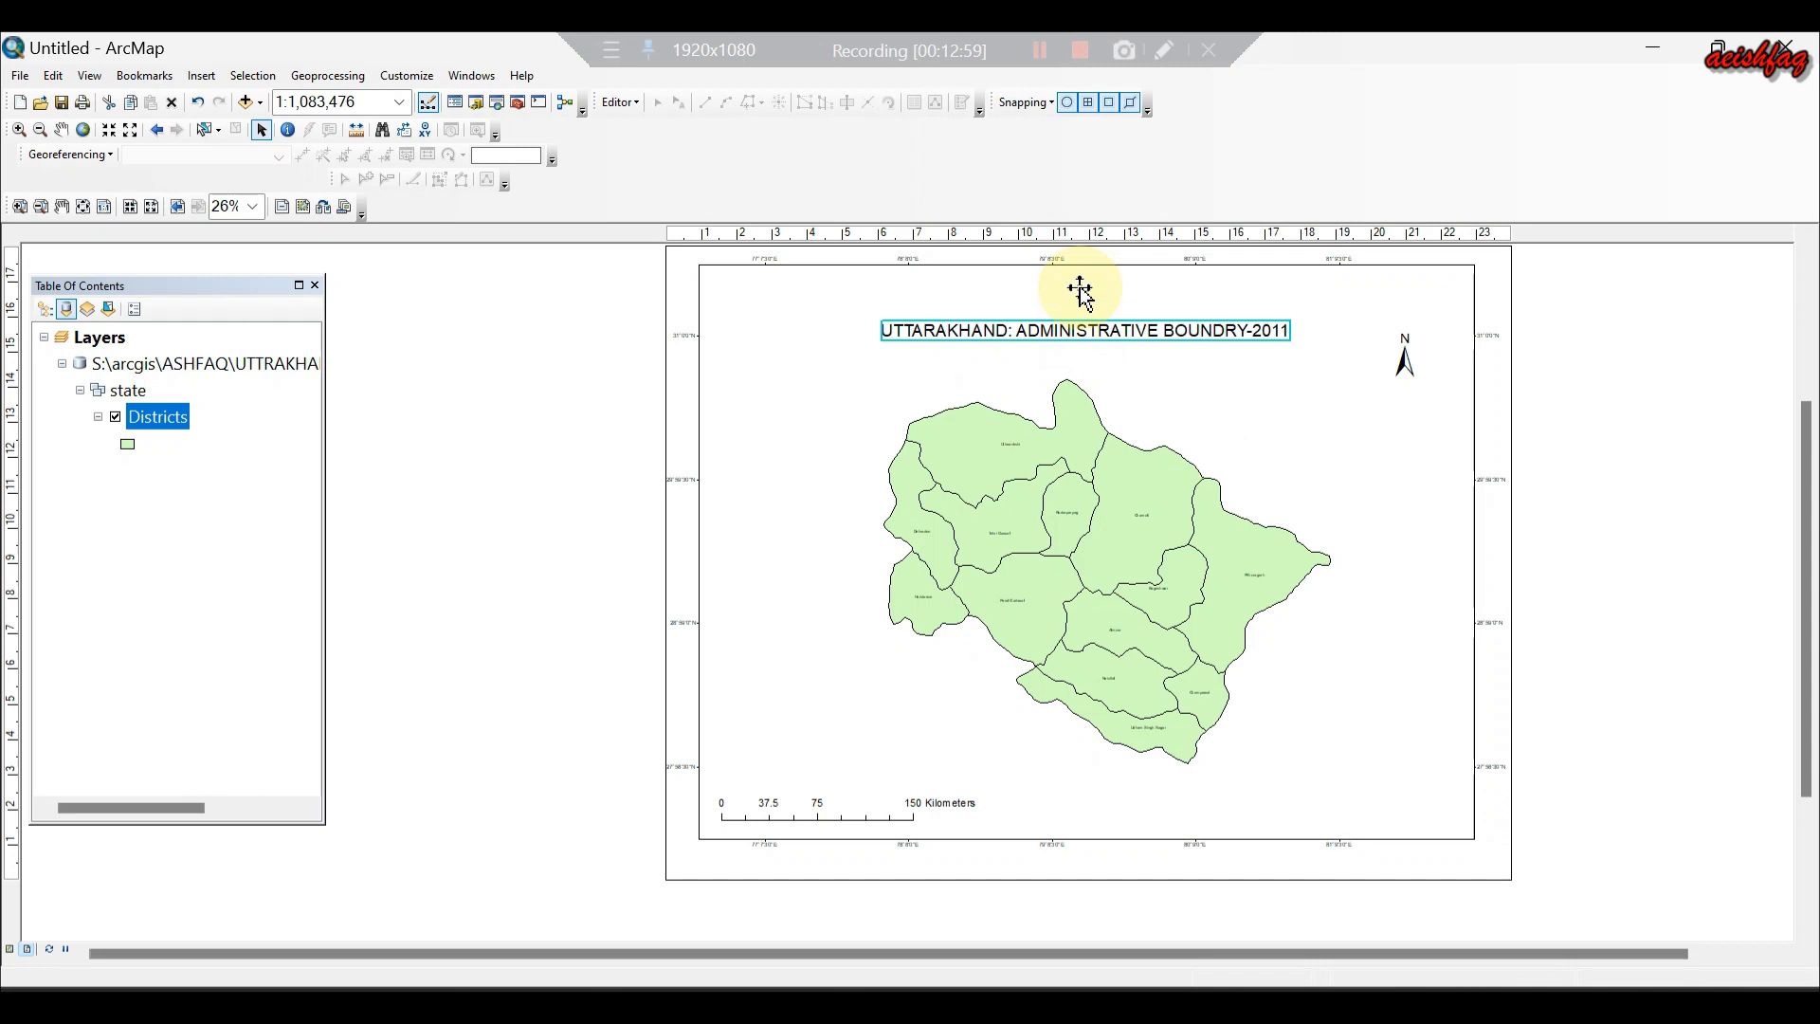
Export the map layout to the Desktop as a PDF named UK.pdf at 300 dpi.
{"action": "left_click", "coordinate": [18, 76]}
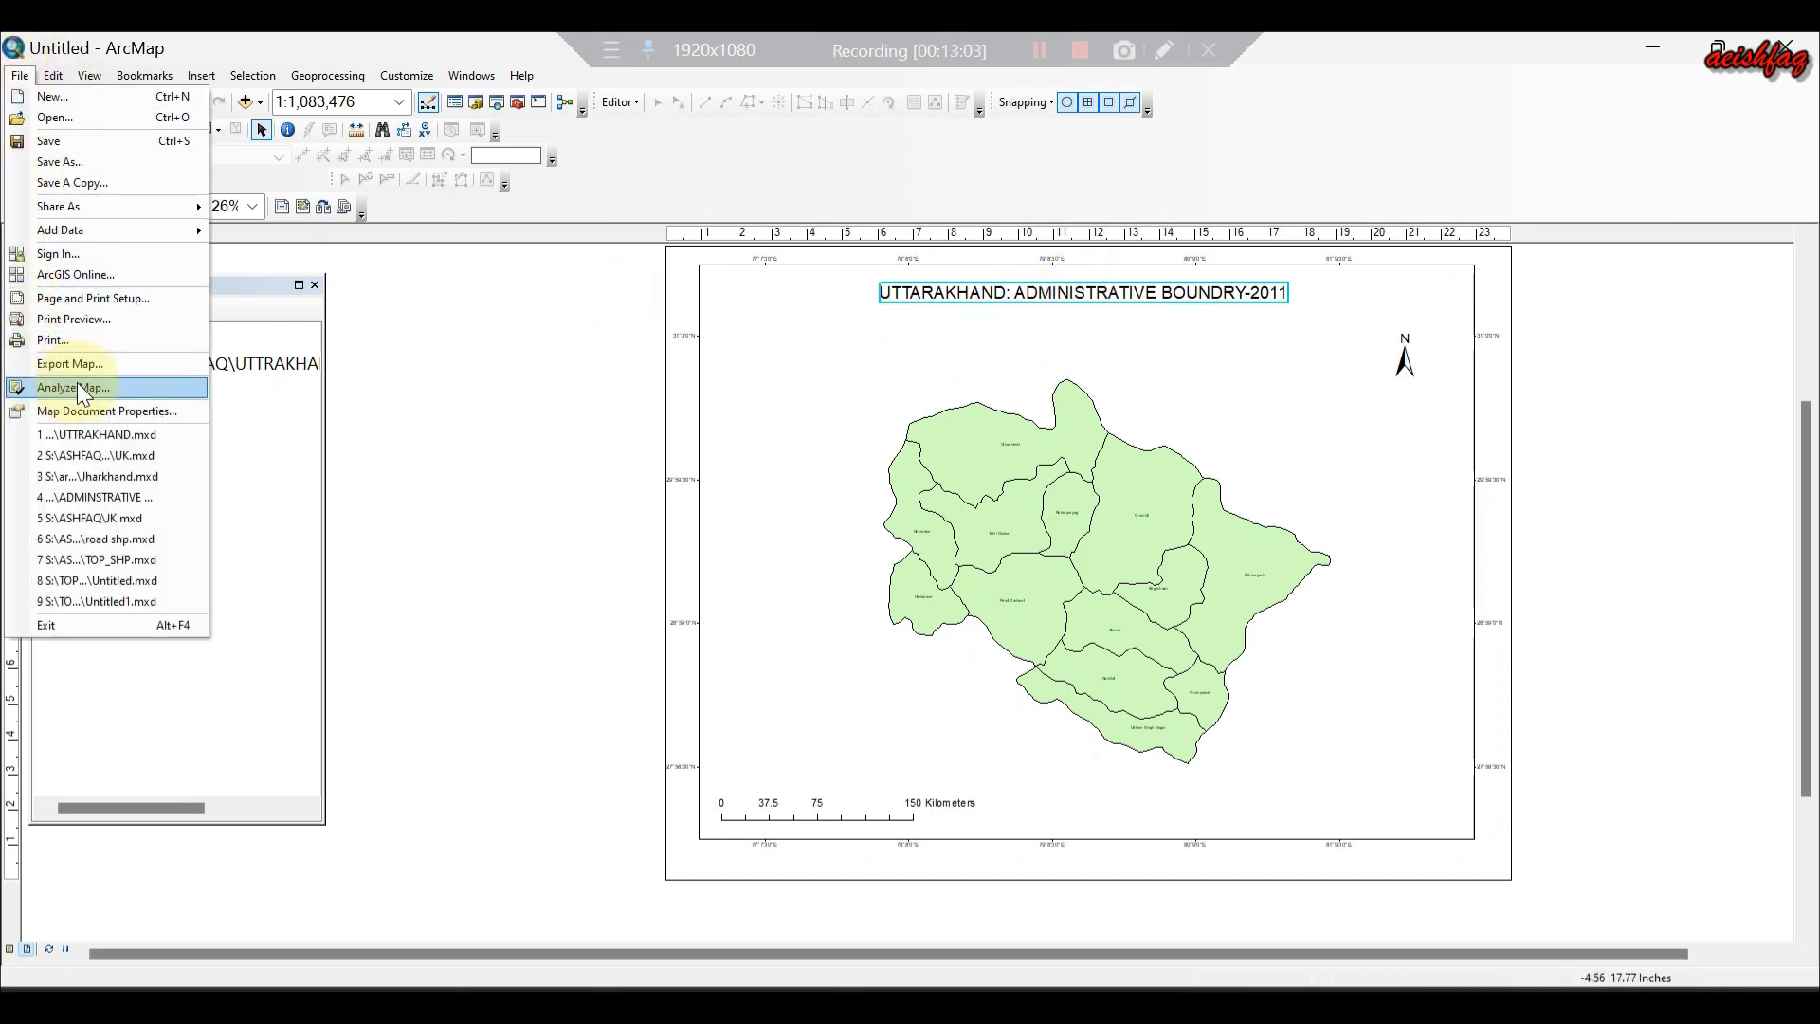
{"action": "left_click", "coordinate": [88, 364]}
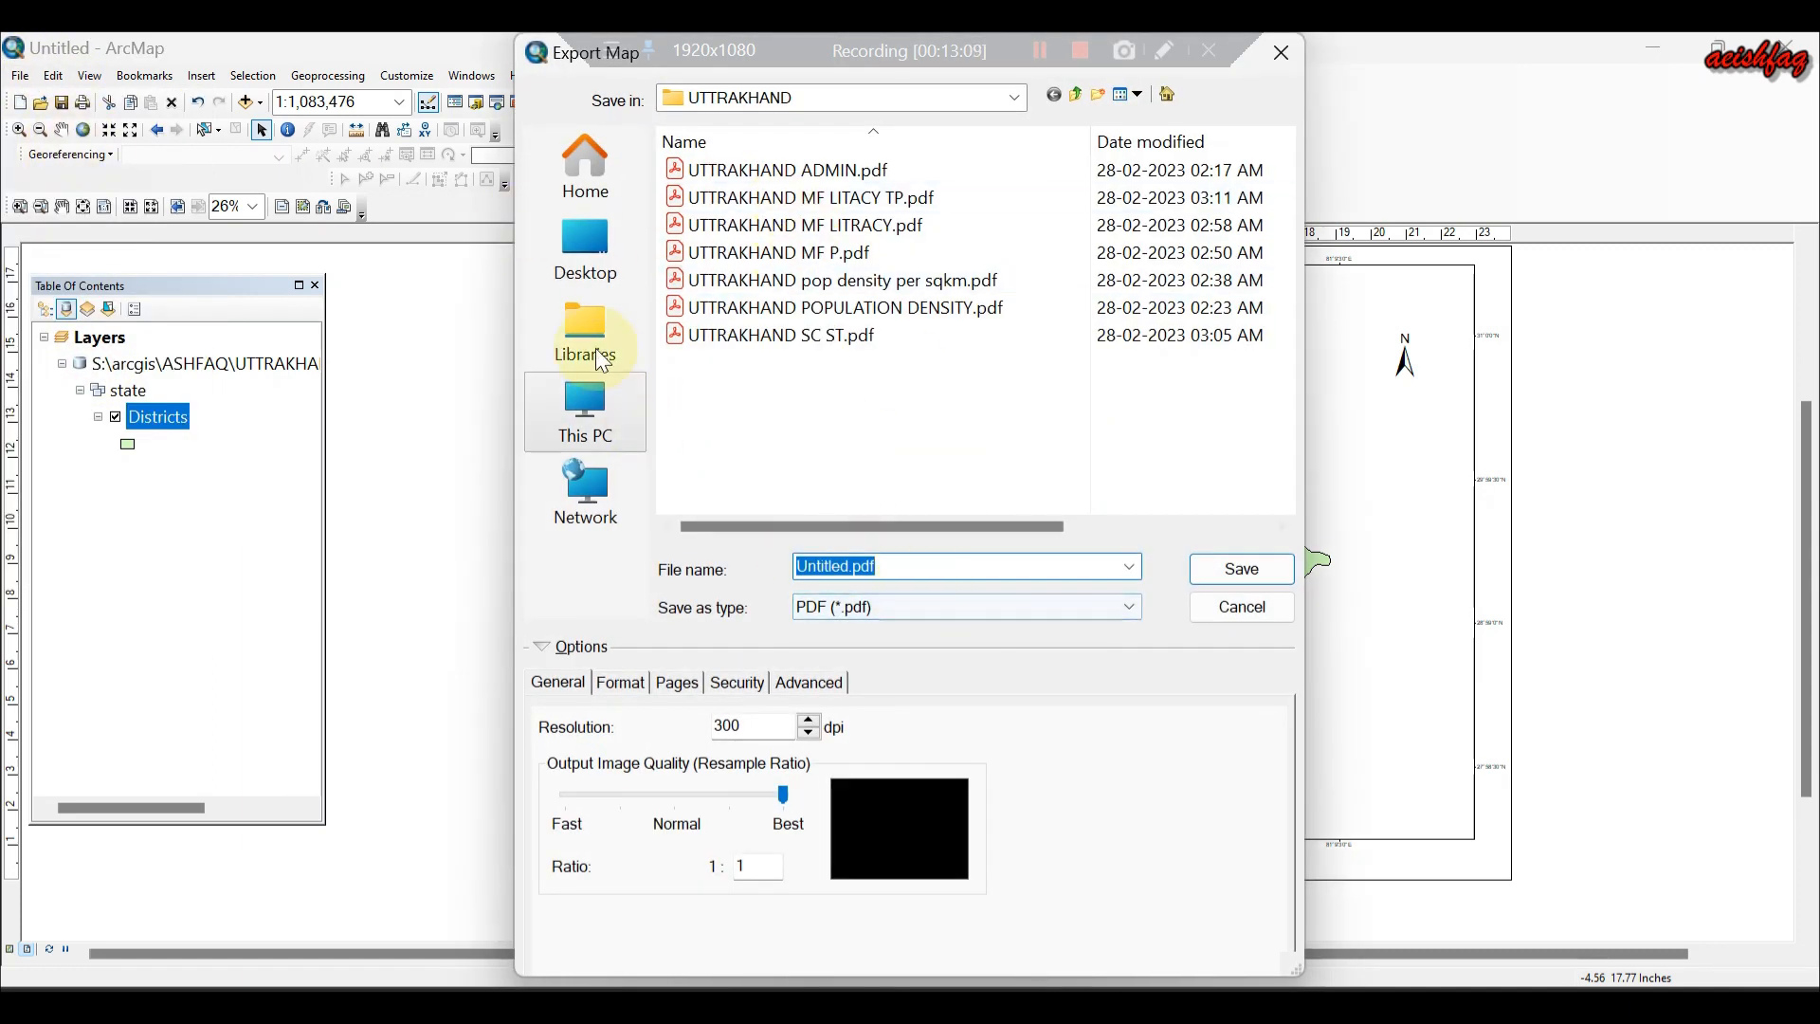
{"action": "left_click", "coordinate": [591, 254]}
{"action": "left_click", "coordinate": [896, 569]}
{"action": "left_click", "coordinate": [918, 609]}
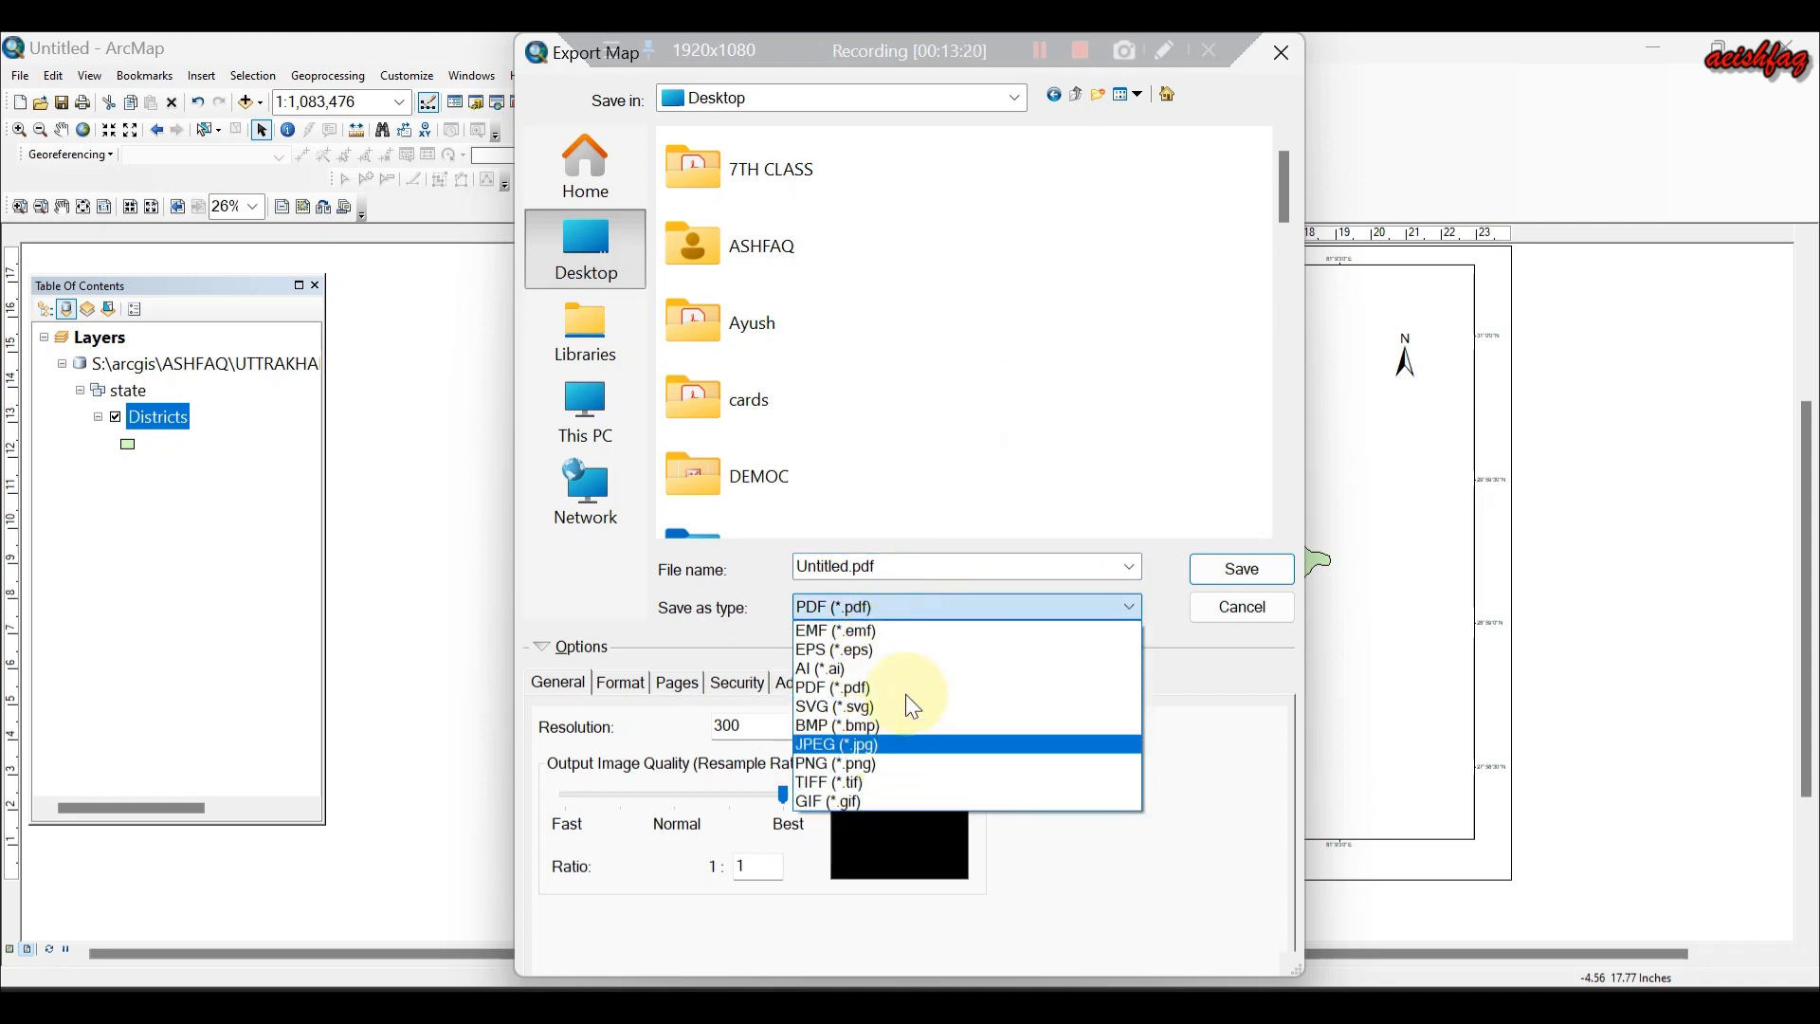
{"action": "left_click", "coordinate": [921, 597]}
{"action": "double_click", "coordinate": [844, 568]}
{"action": "left_click_drag", "start_coordinate": [849, 568], "coordinate": [753, 563]}
{"action": "type", "text": "UK"}
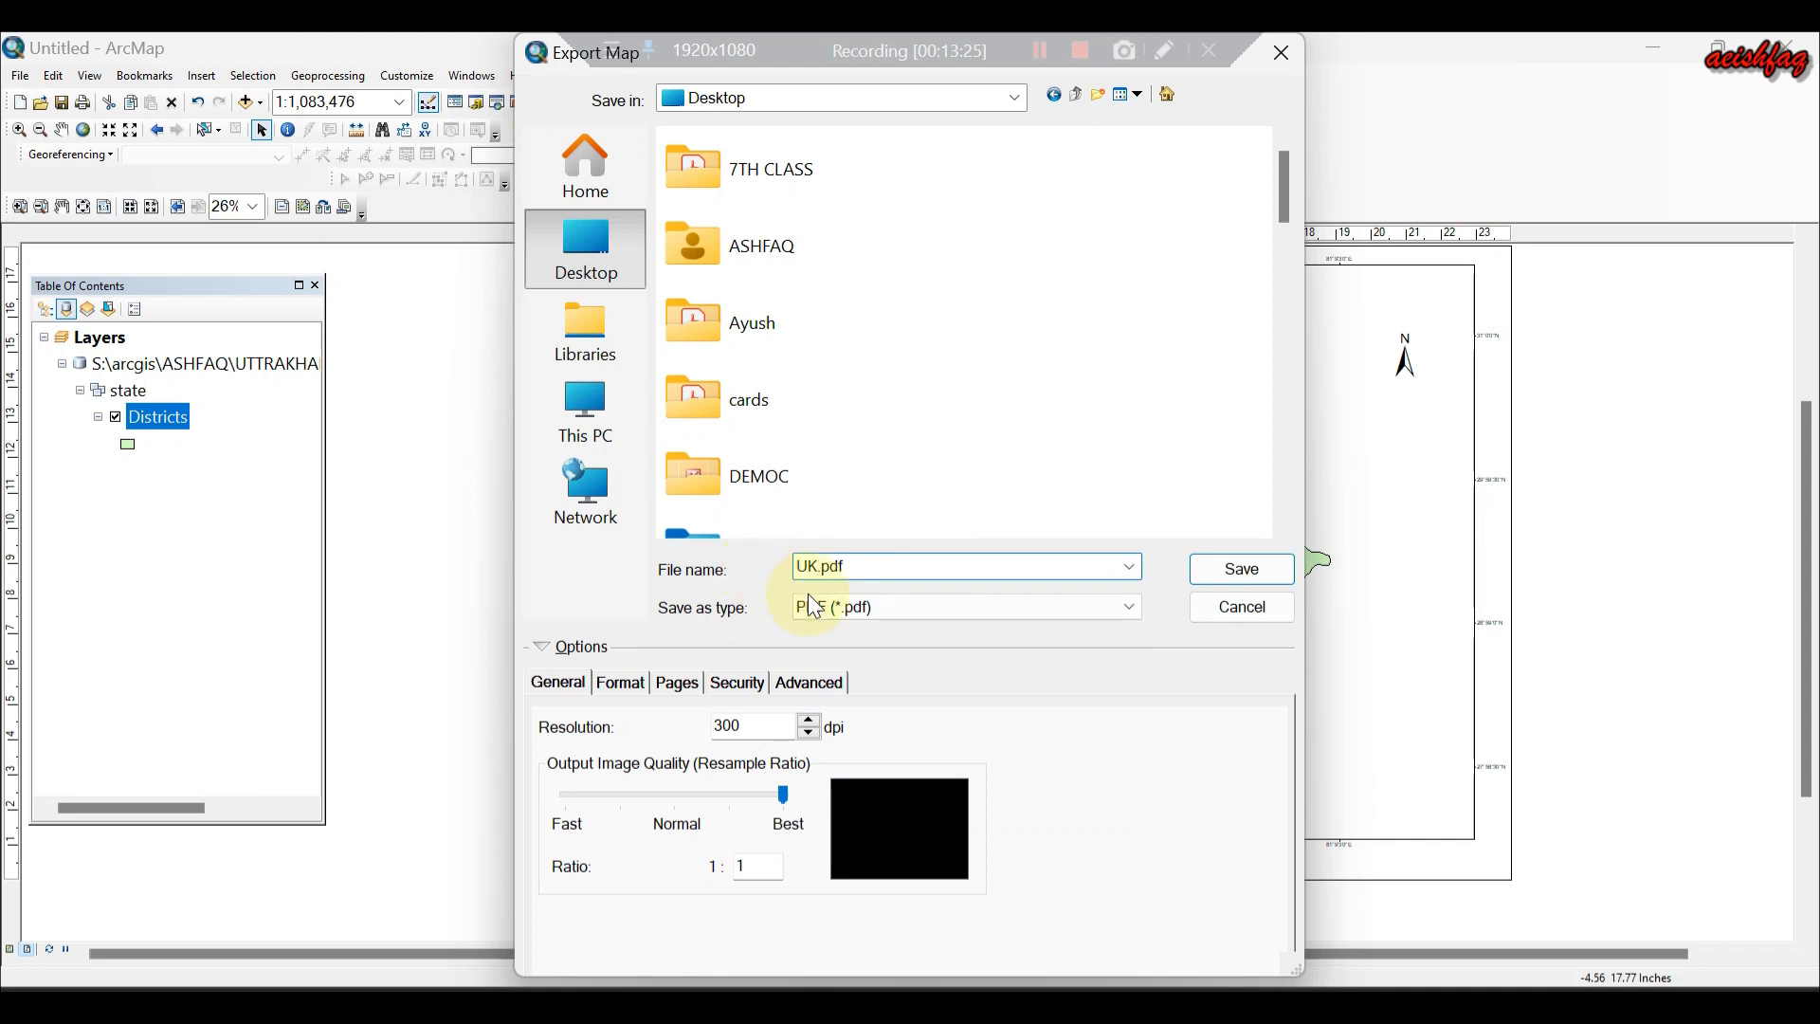
{"action": "left_click", "coordinate": [1270, 567]}
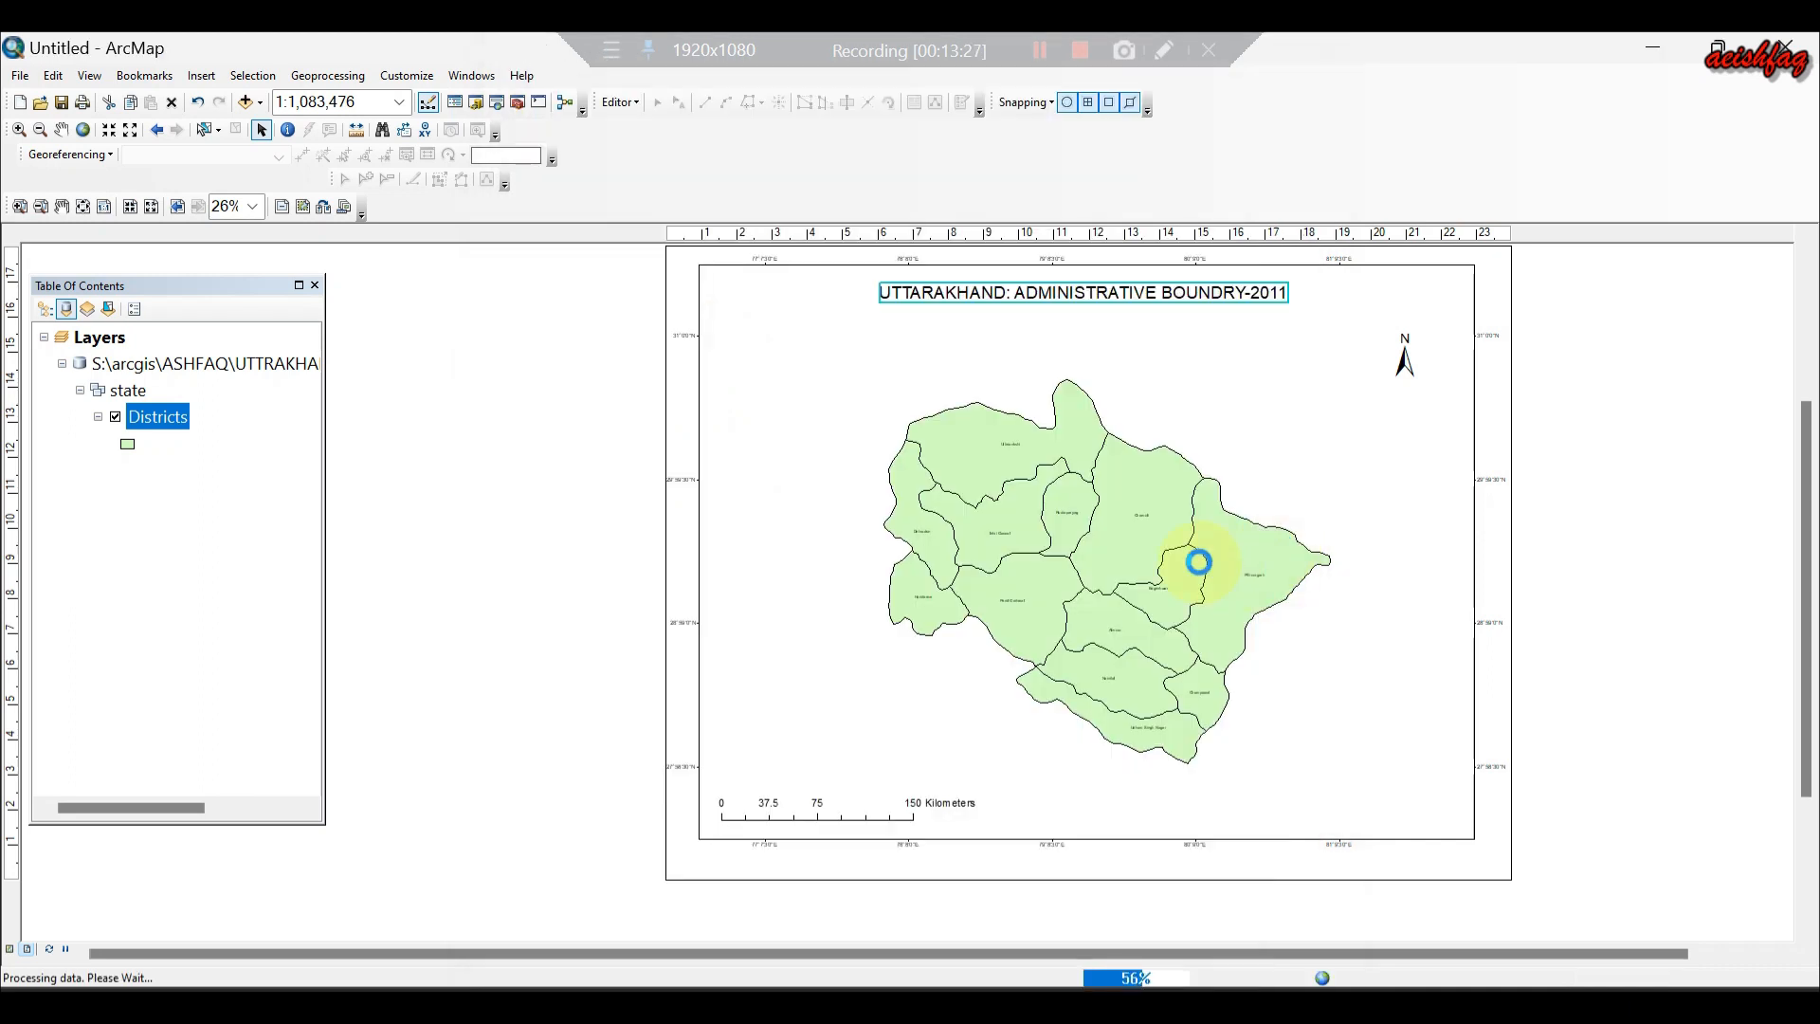
Open UK.pdf from the desktop in Adobe Acrobat Reader, examine the exported layout at different magnifications, and return to ArcMap.
{"action": "left_click", "coordinate": [1650, 53]}
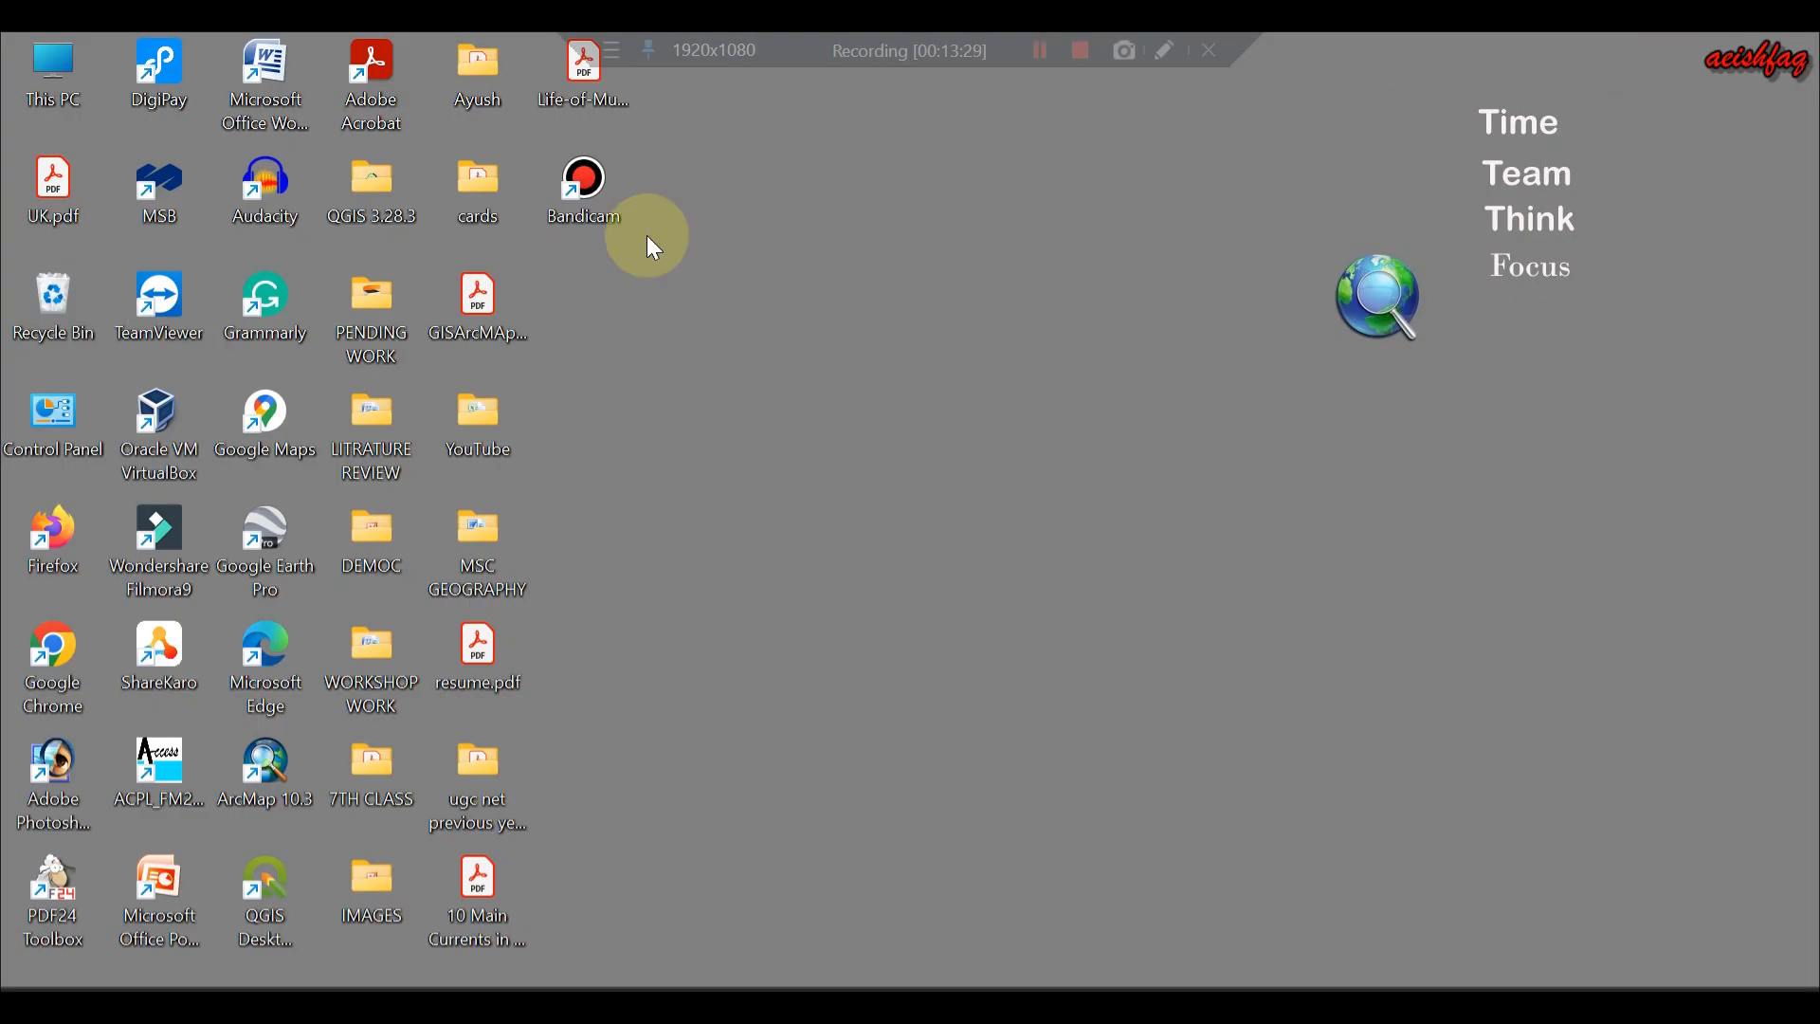
{"action": "double_click", "coordinate": [65, 175]}
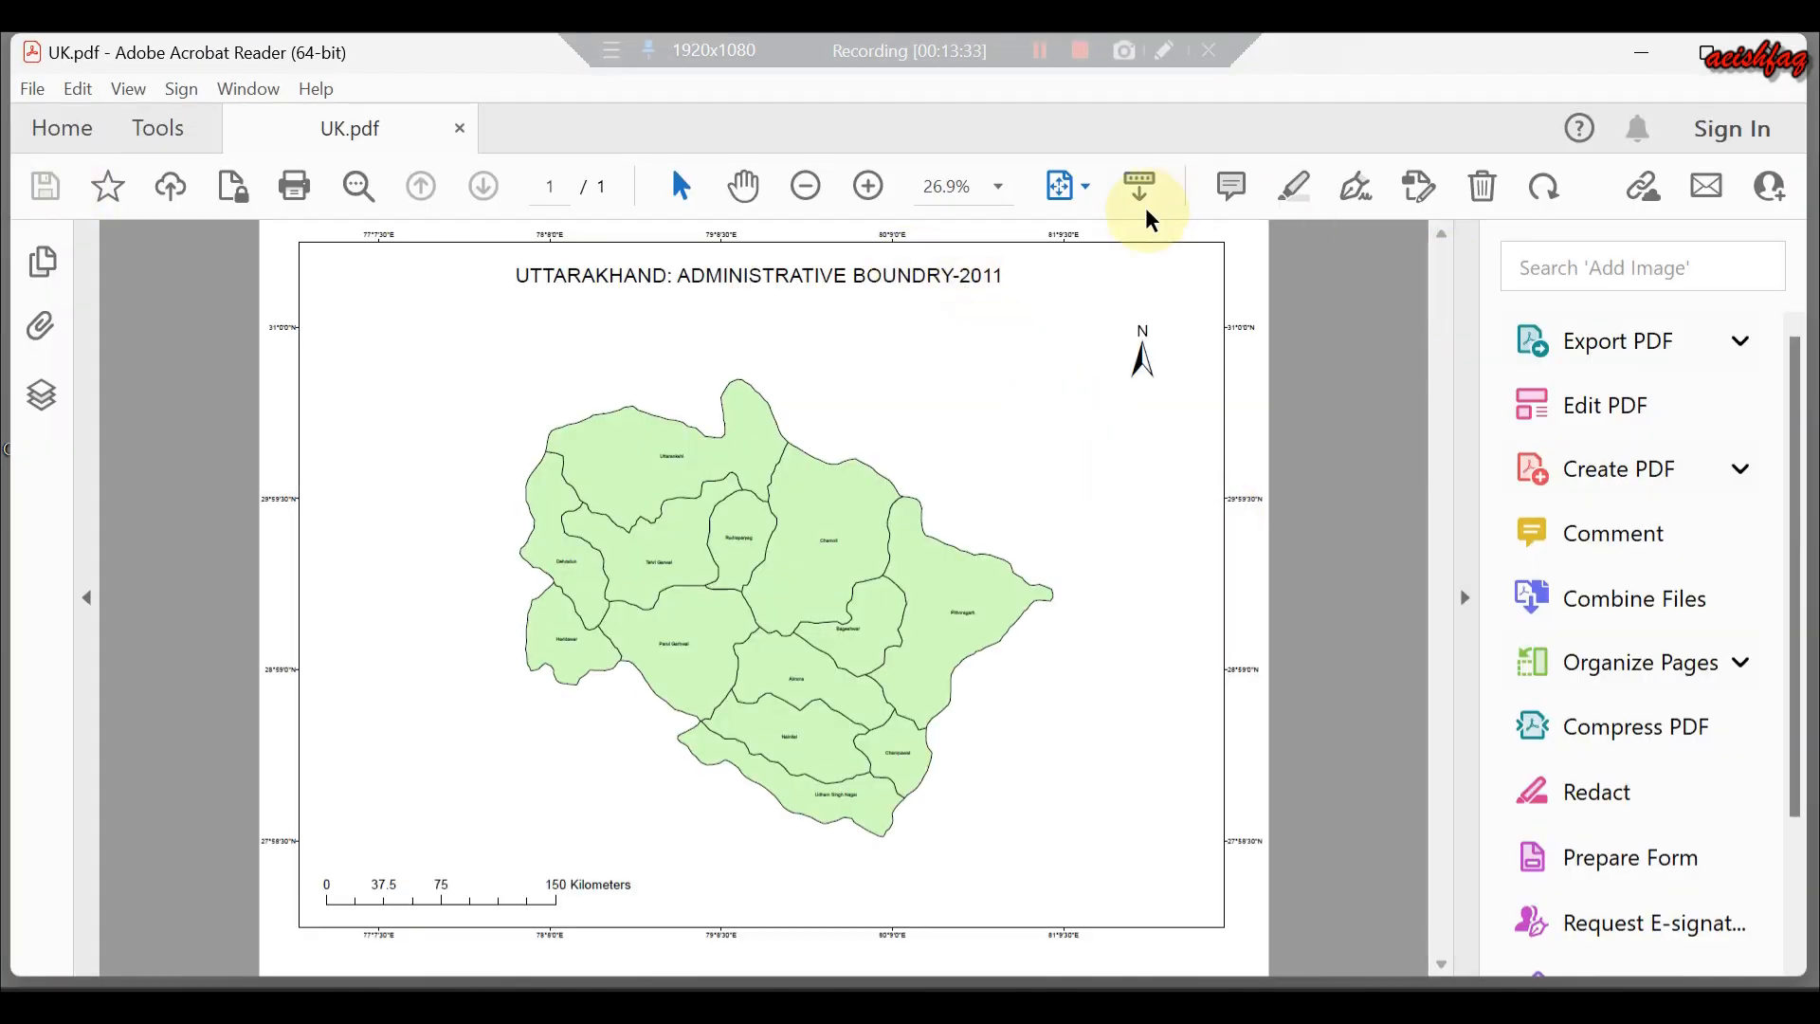
{"action": "left_click", "coordinate": [869, 186]}
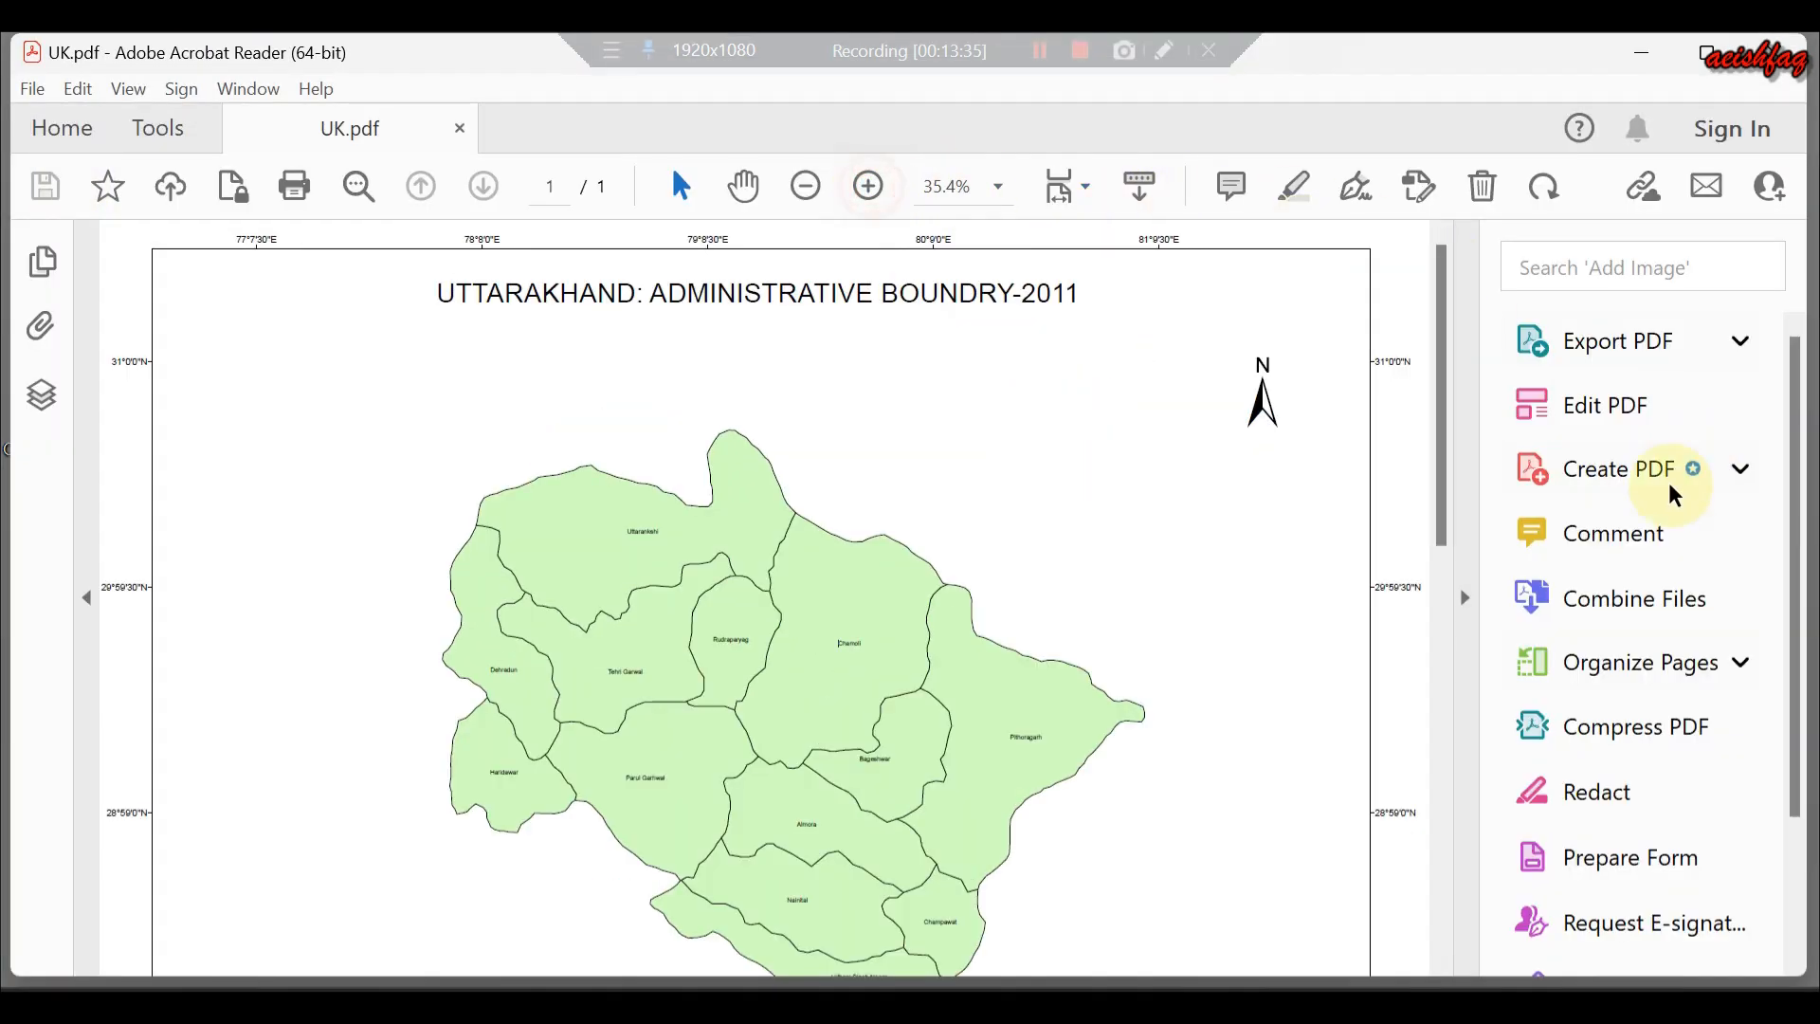
{"action": "left_click", "coordinate": [1468, 603]}
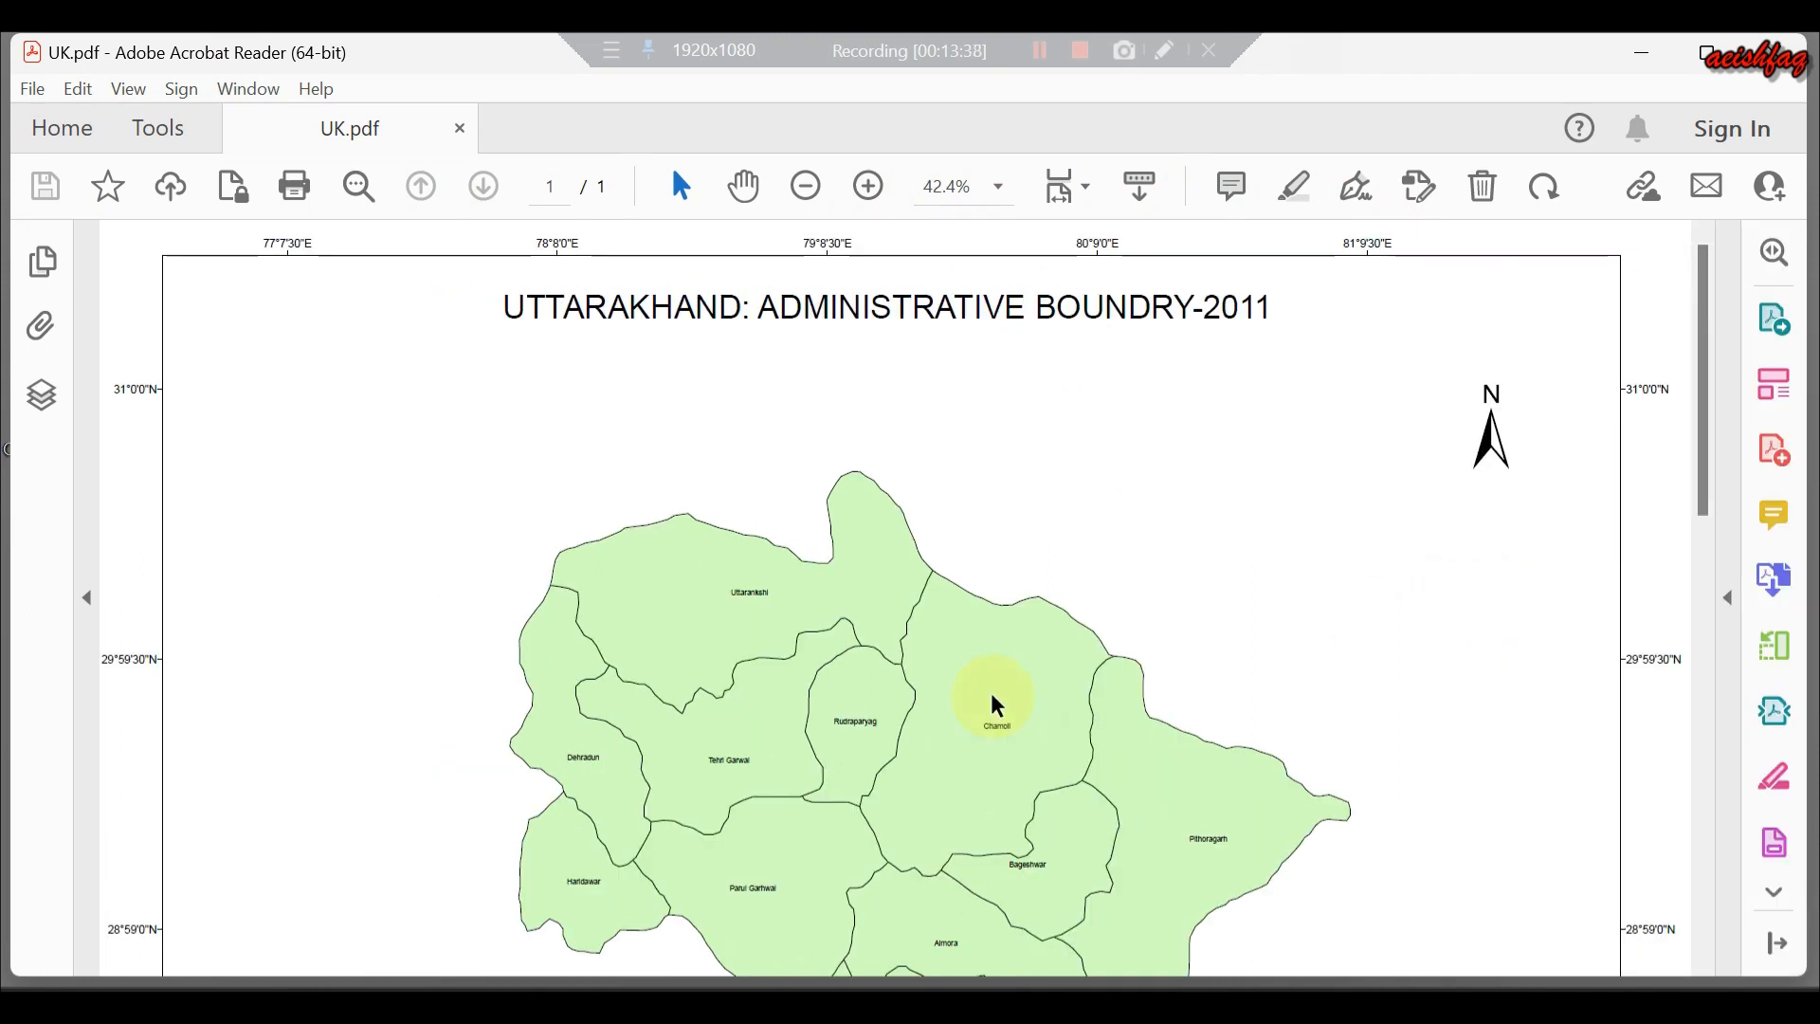
{"action": "scroll", "coordinate": [992, 699], "scroll_direction": "down", "scroll_amount": 1}
{"action": "left_click", "coordinate": [805, 185]}
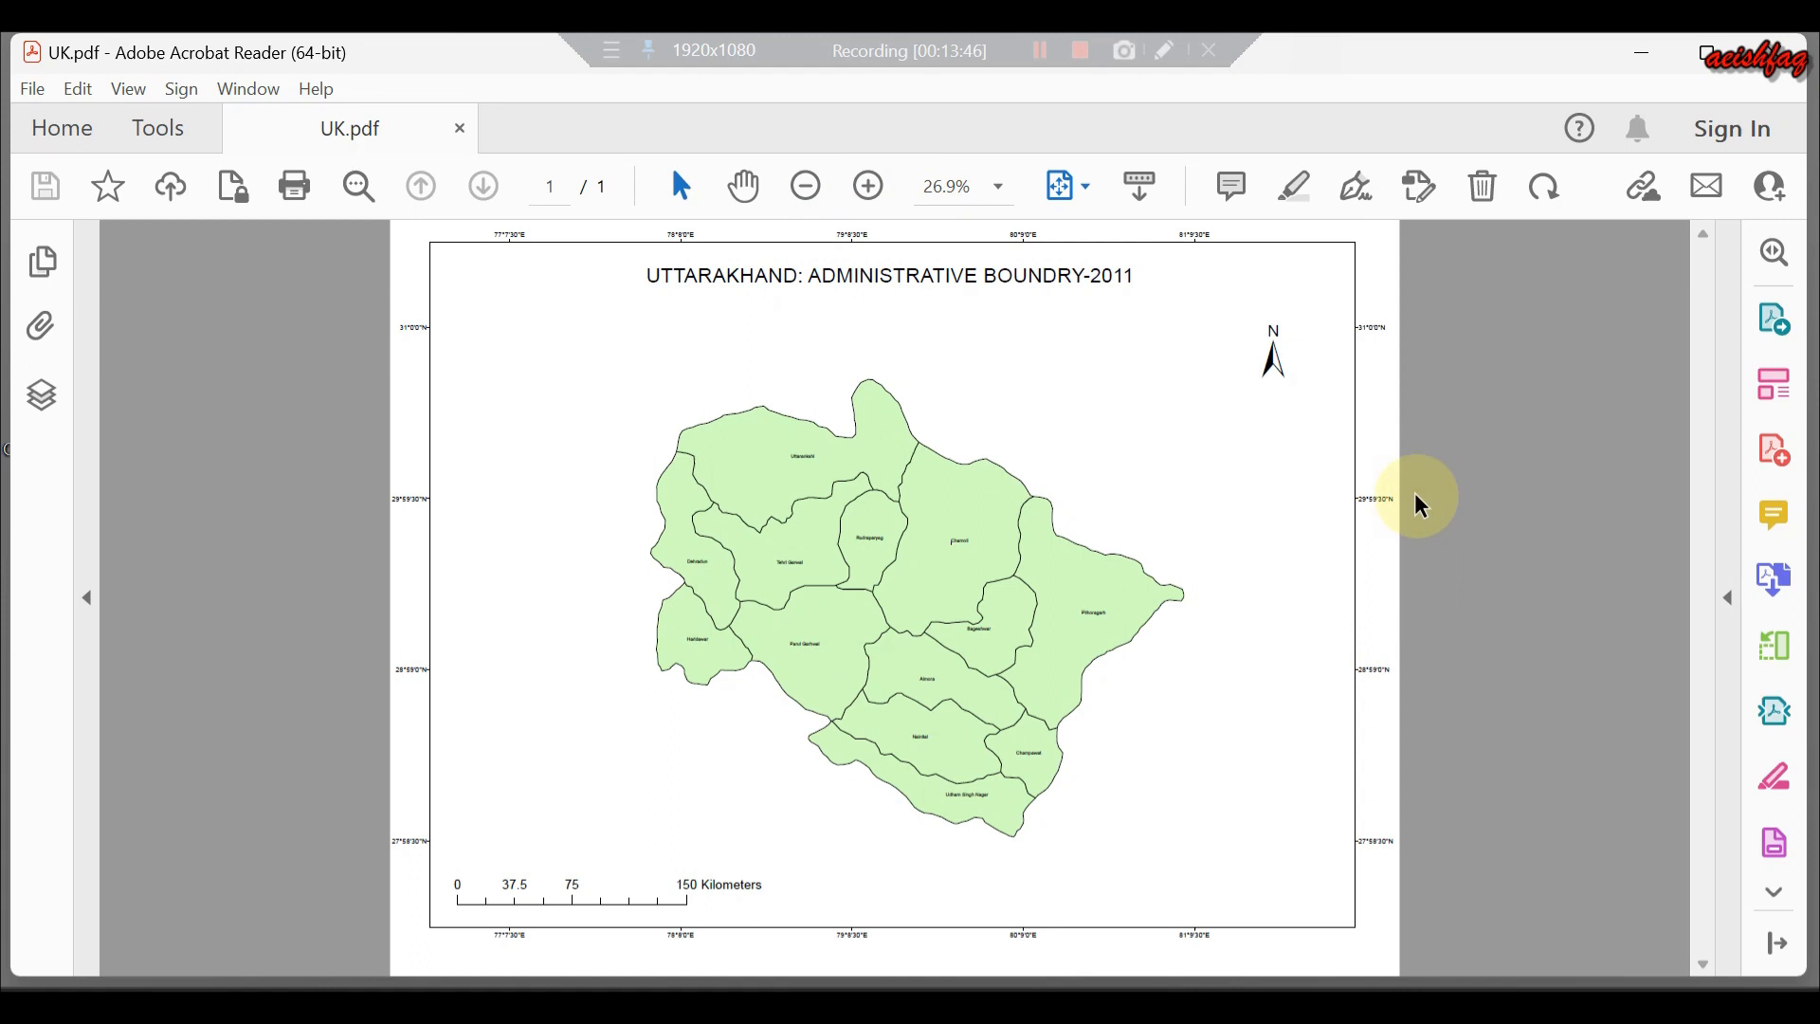
{"action": "left_click", "coordinate": [1166, 967]}
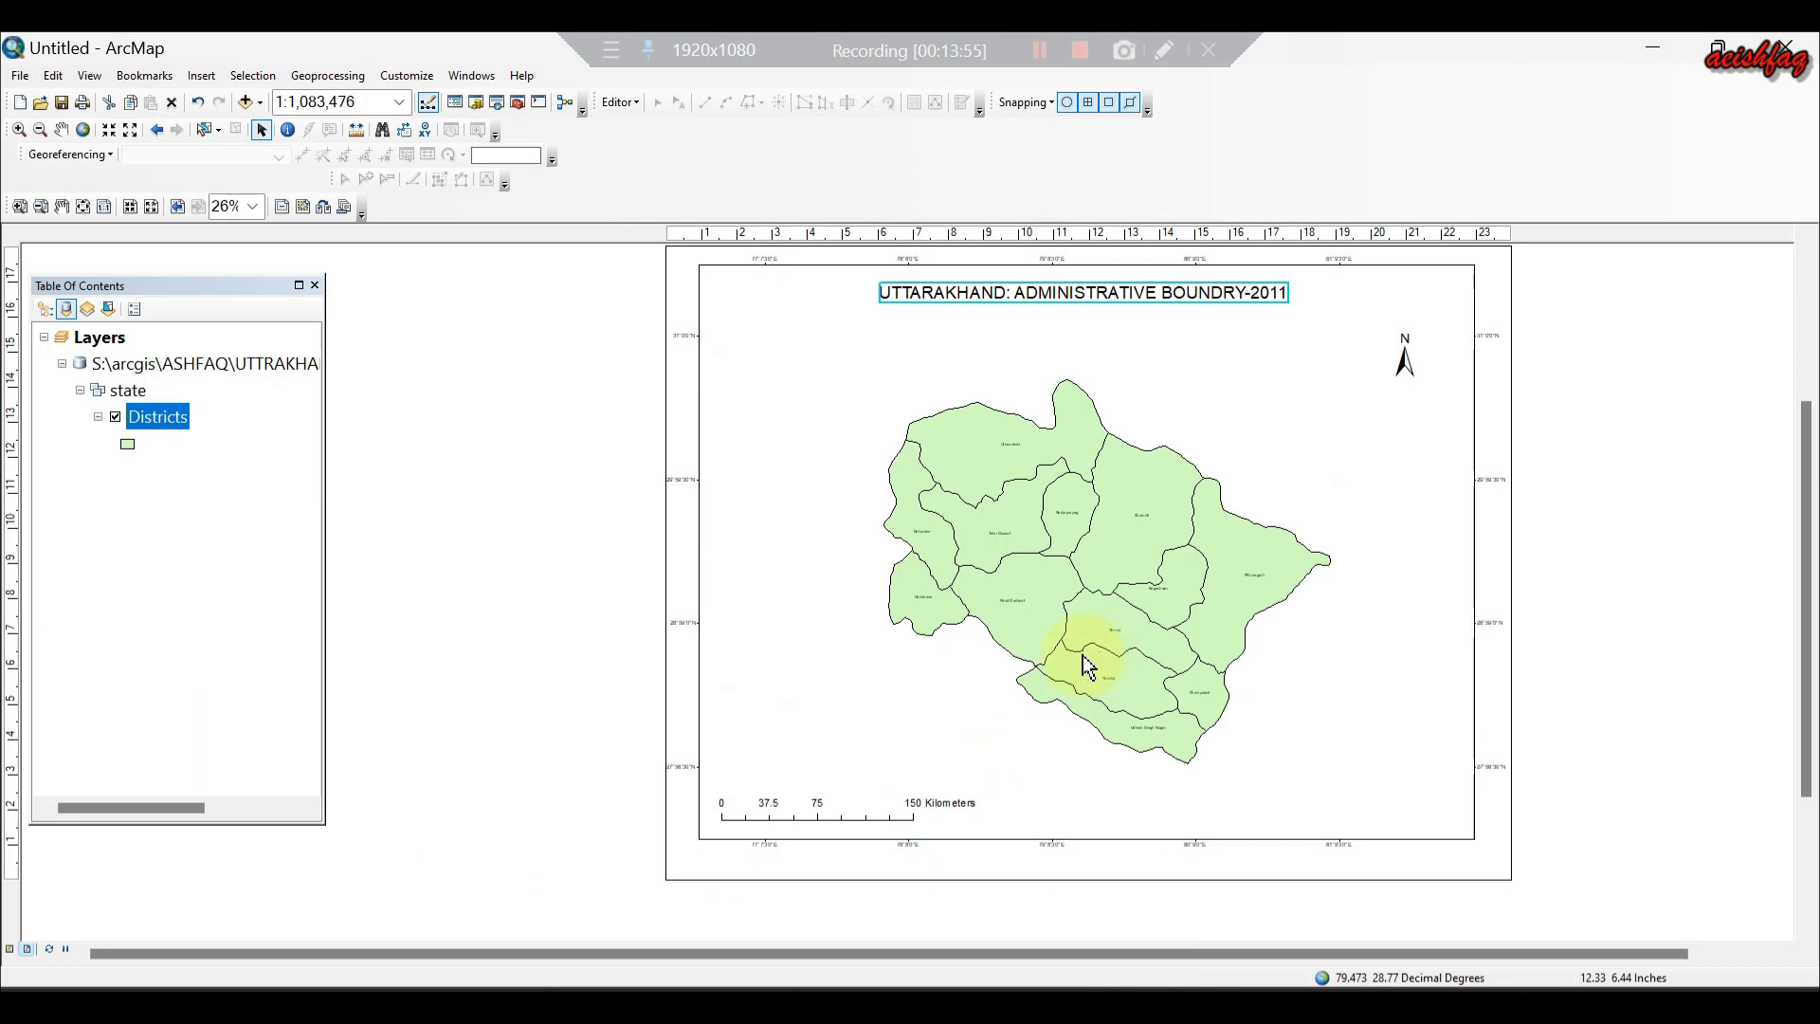
Turn off the feature labels of the Districts layer.
{"action": "left_click", "coordinate": [157, 422]}
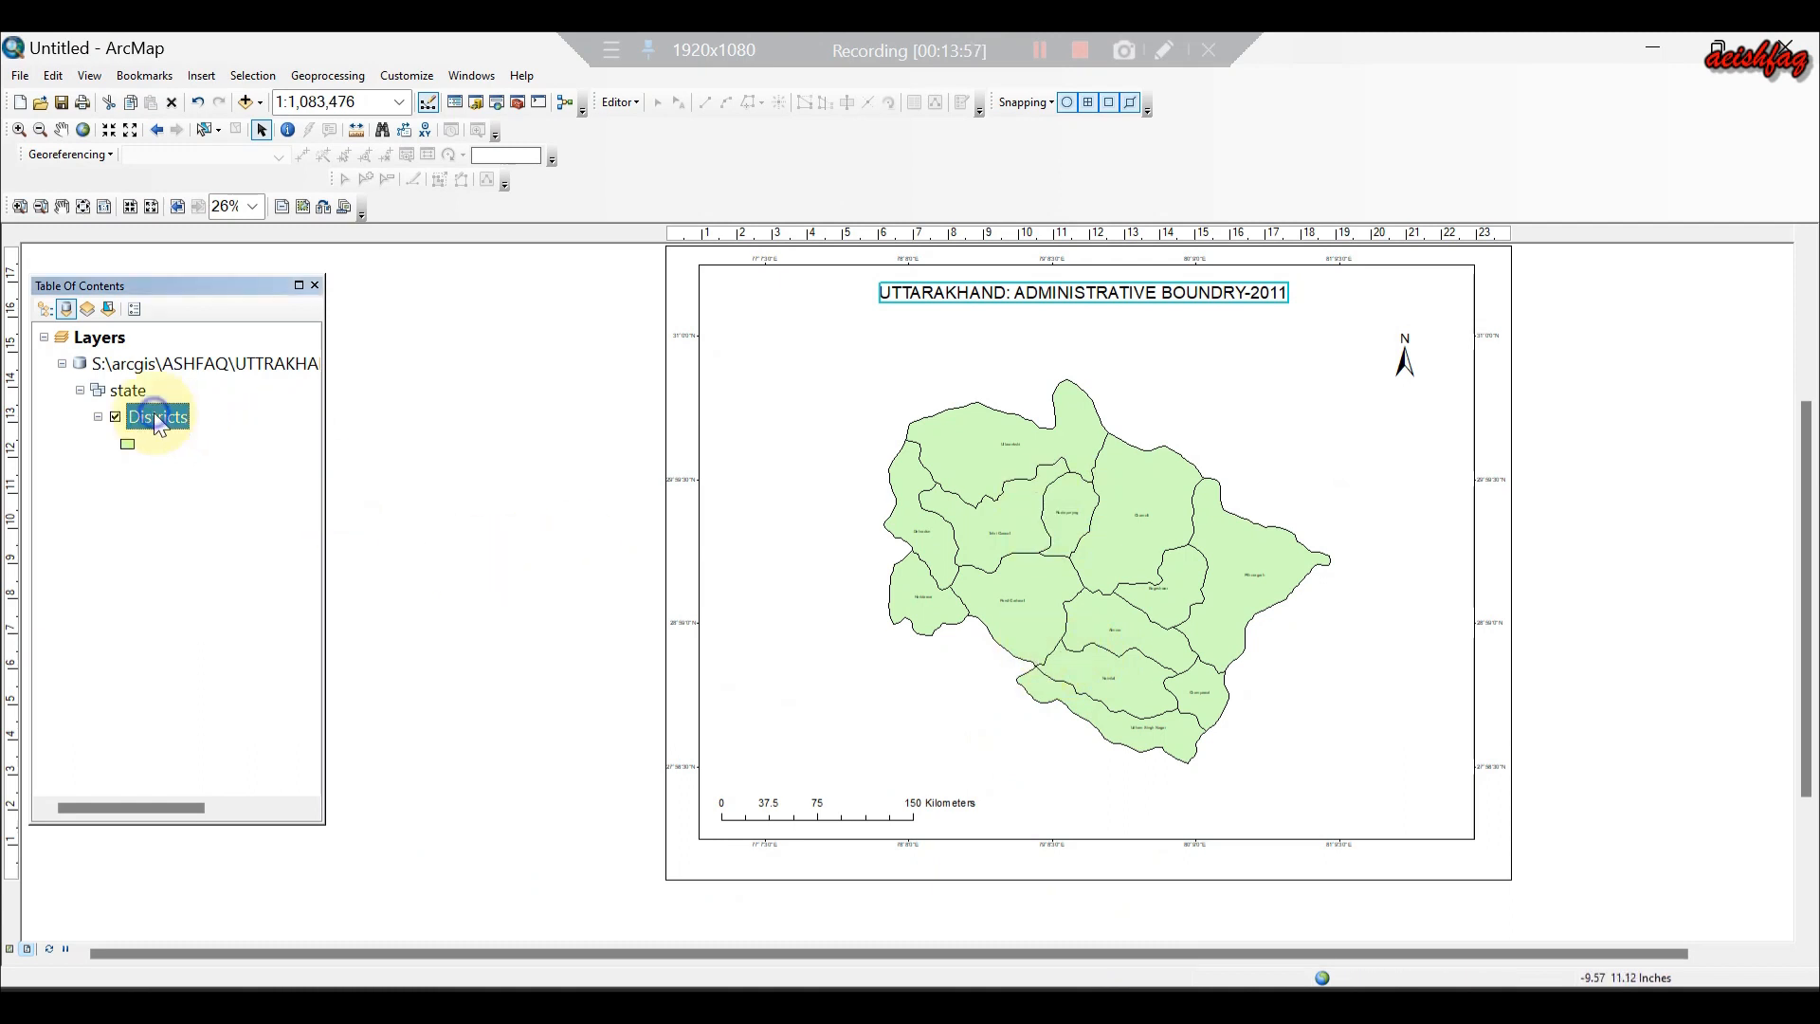
{"action": "right_click", "coordinate": [158, 422]}
{"action": "left_click", "coordinate": [170, 624]}
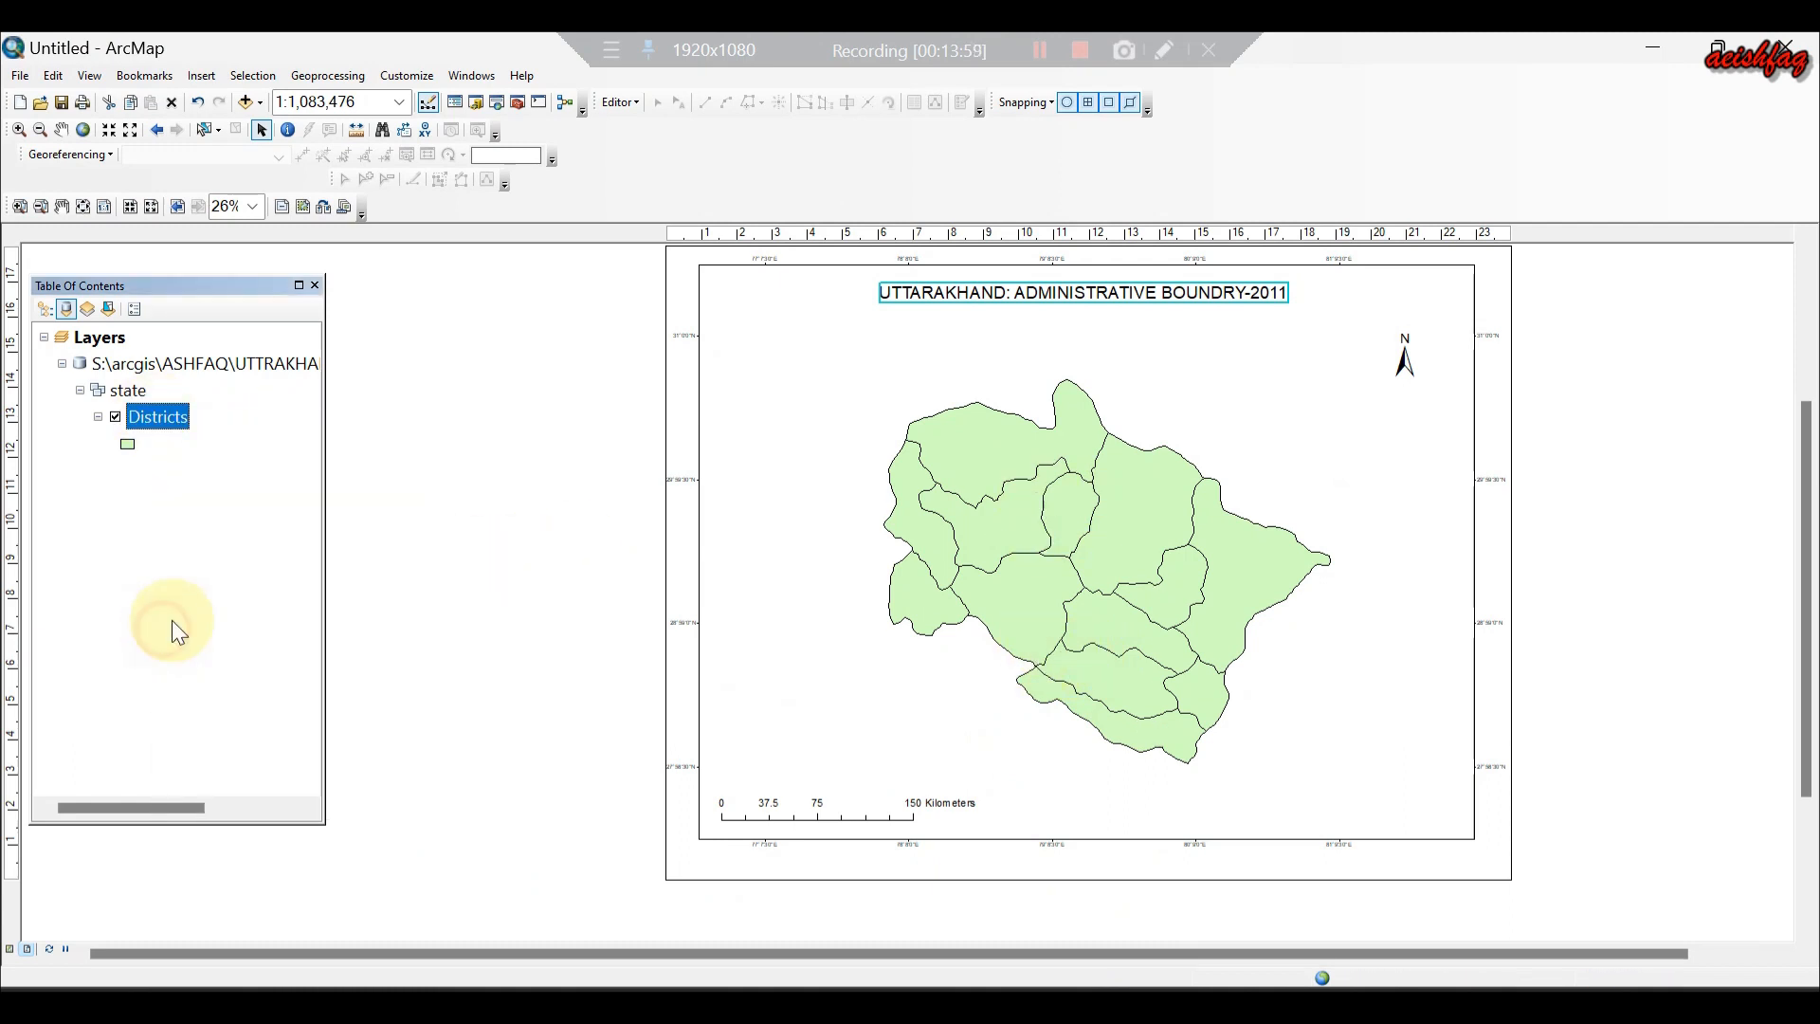
Symbolize the Districts layer by quantity with graduated colors, using TOT_P as the value field with five natural breaks classes.
{"action": "right_click", "coordinate": [175, 422]}
{"action": "left_click", "coordinate": [232, 815]}
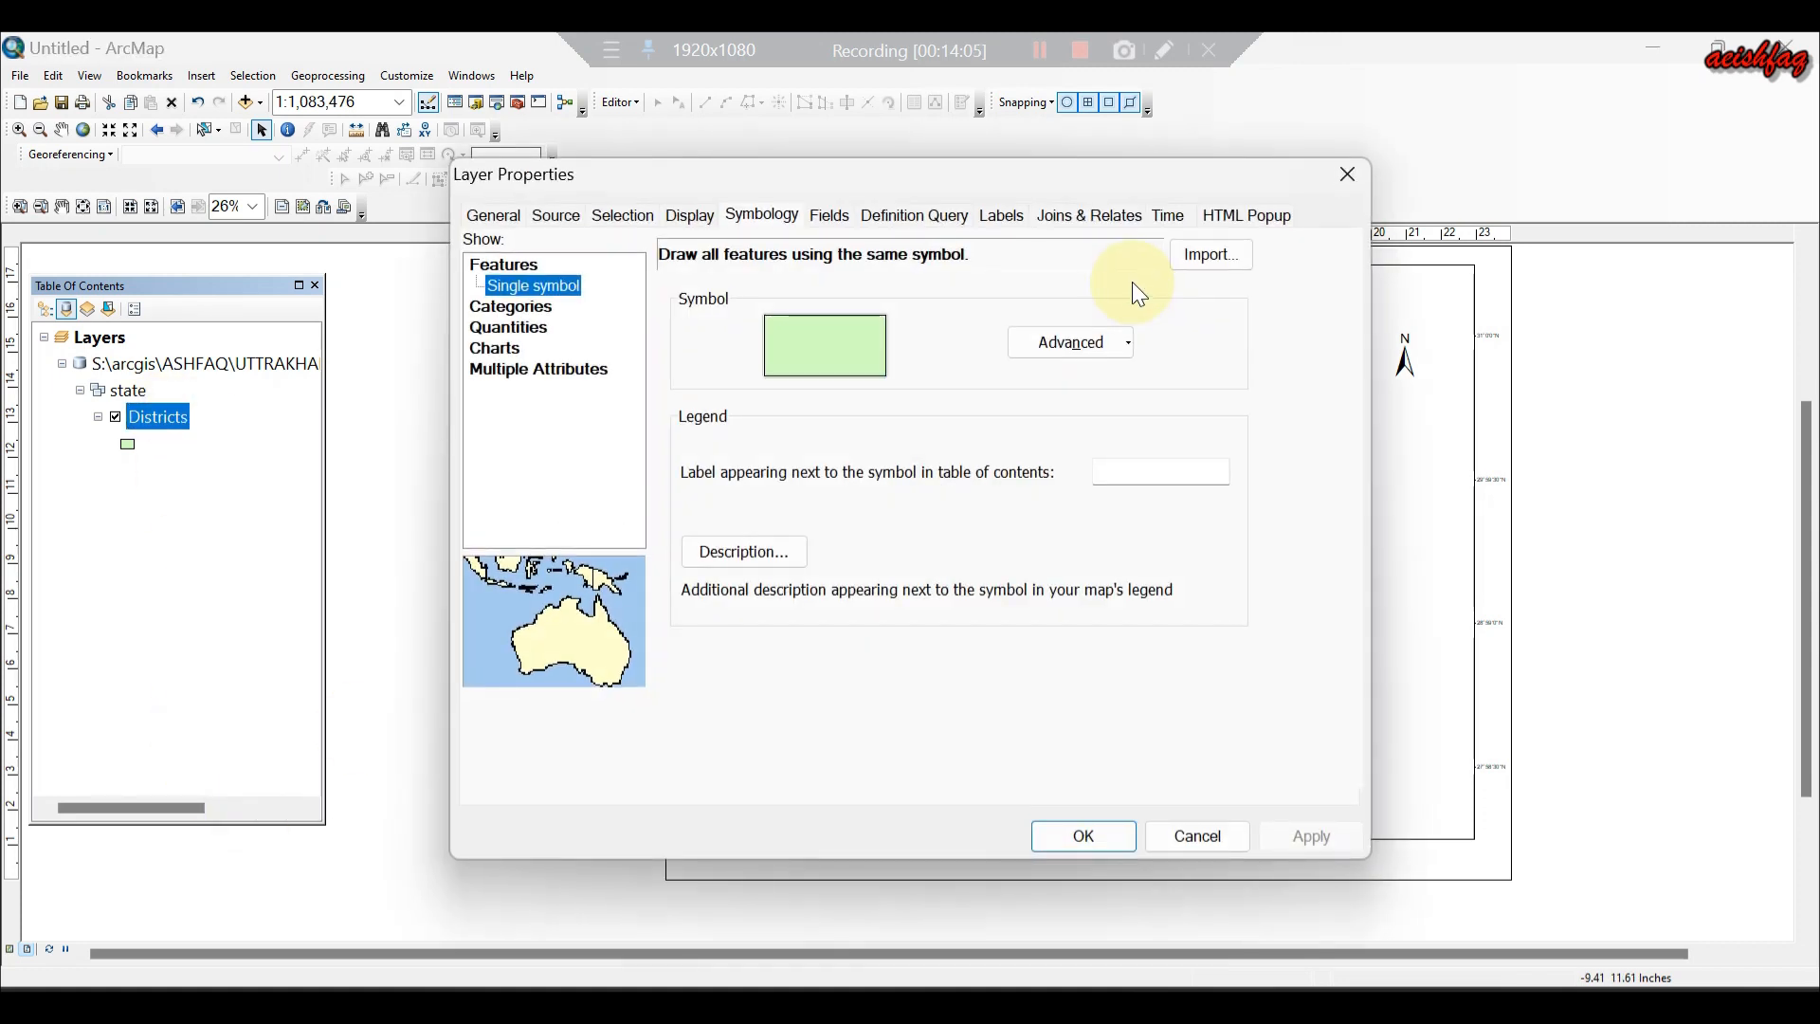
{"action": "left_click", "coordinate": [775, 208]}
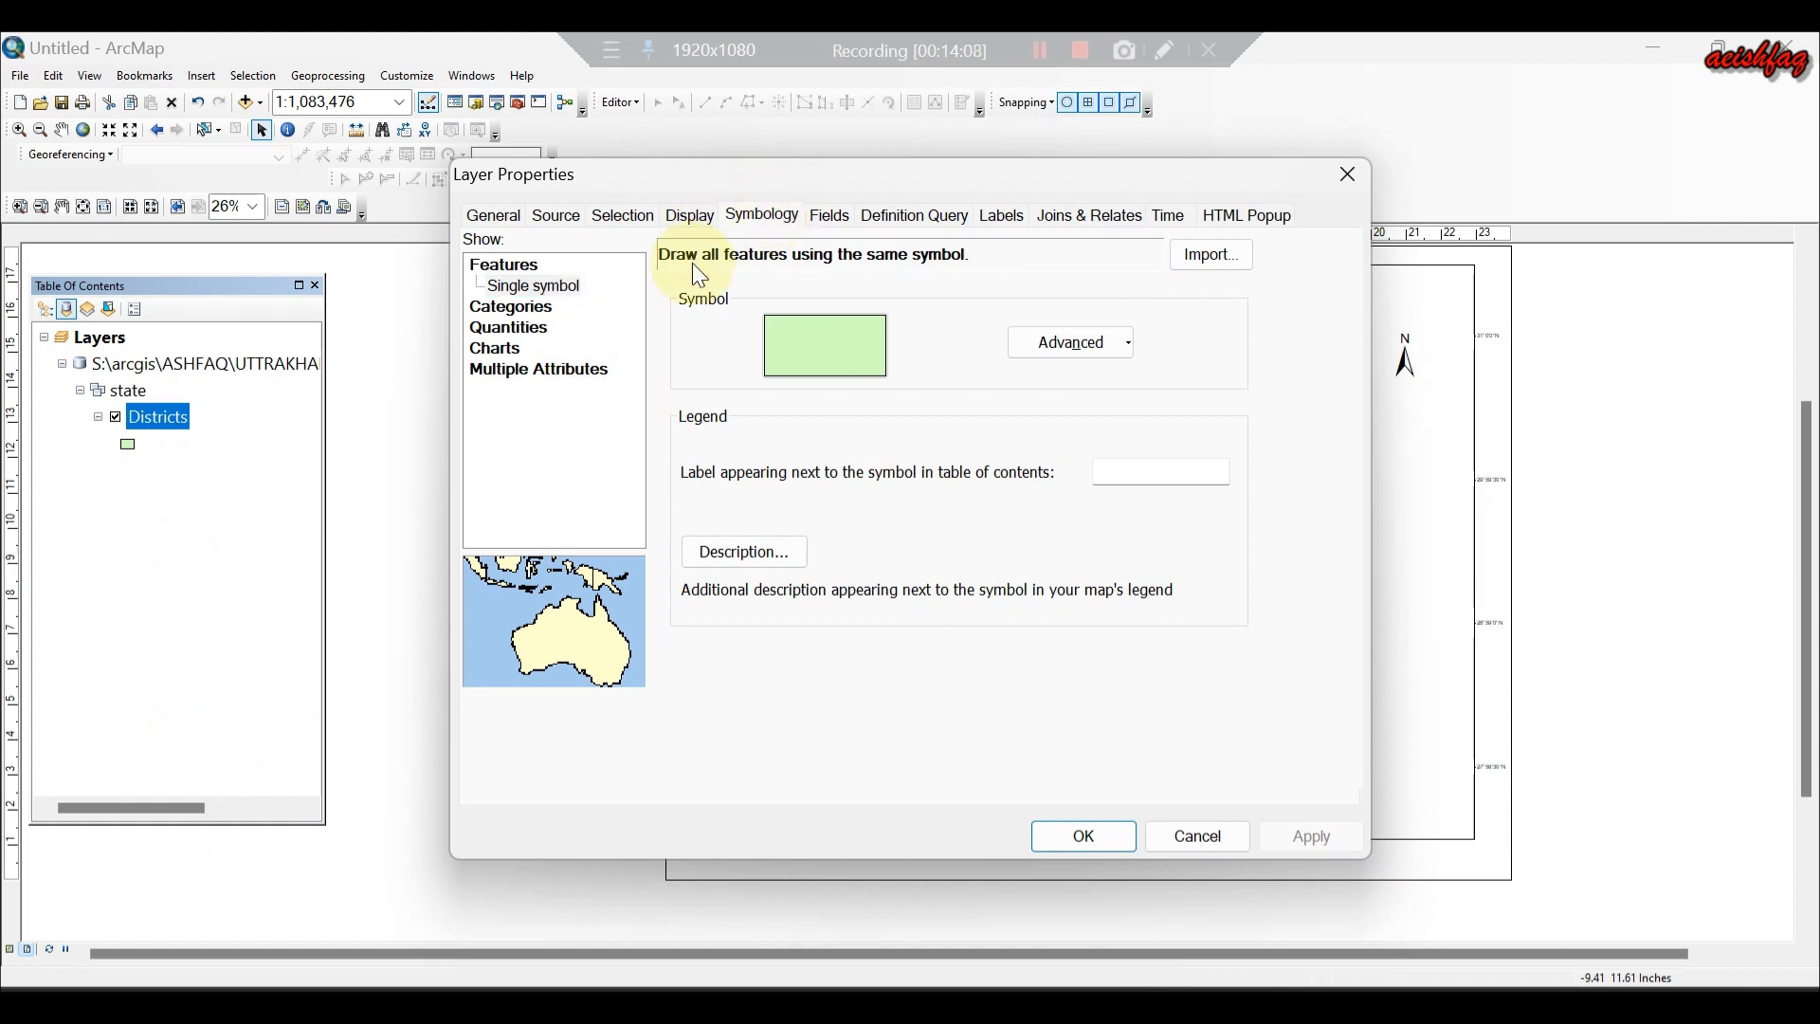
{"action": "left_click", "coordinate": [507, 305]}
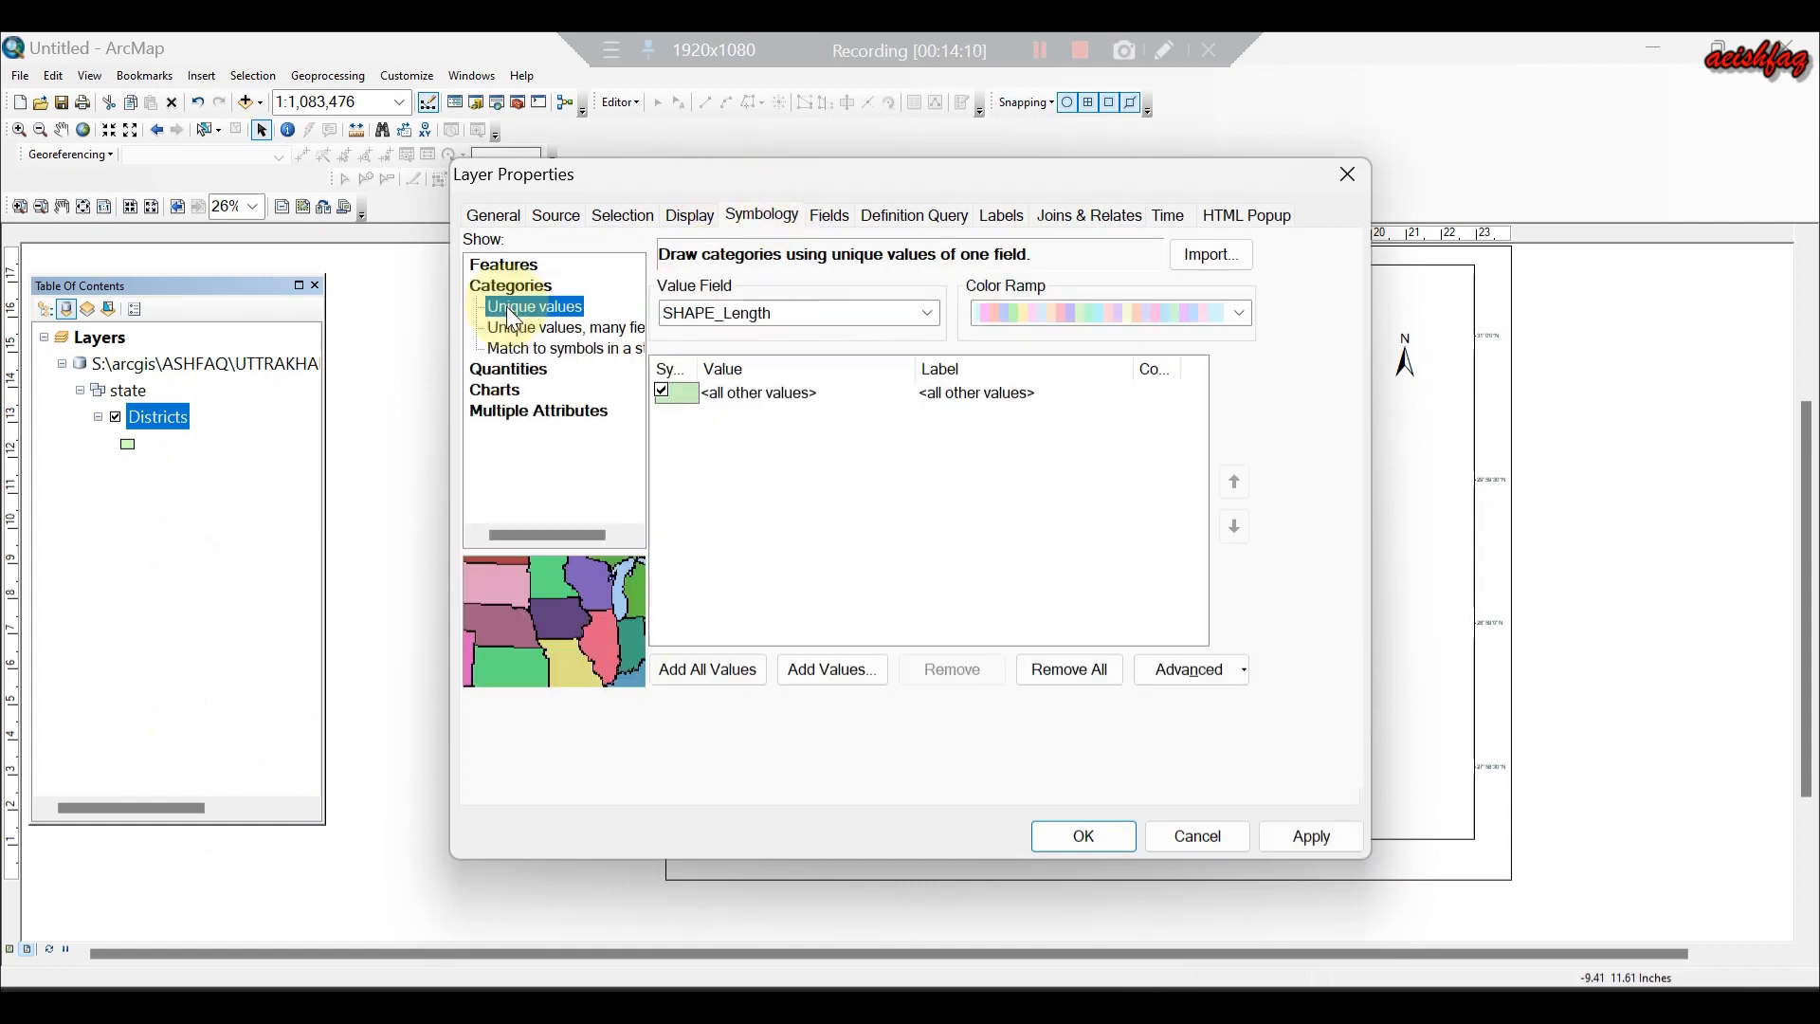
{"action": "left_click", "coordinate": [515, 323]}
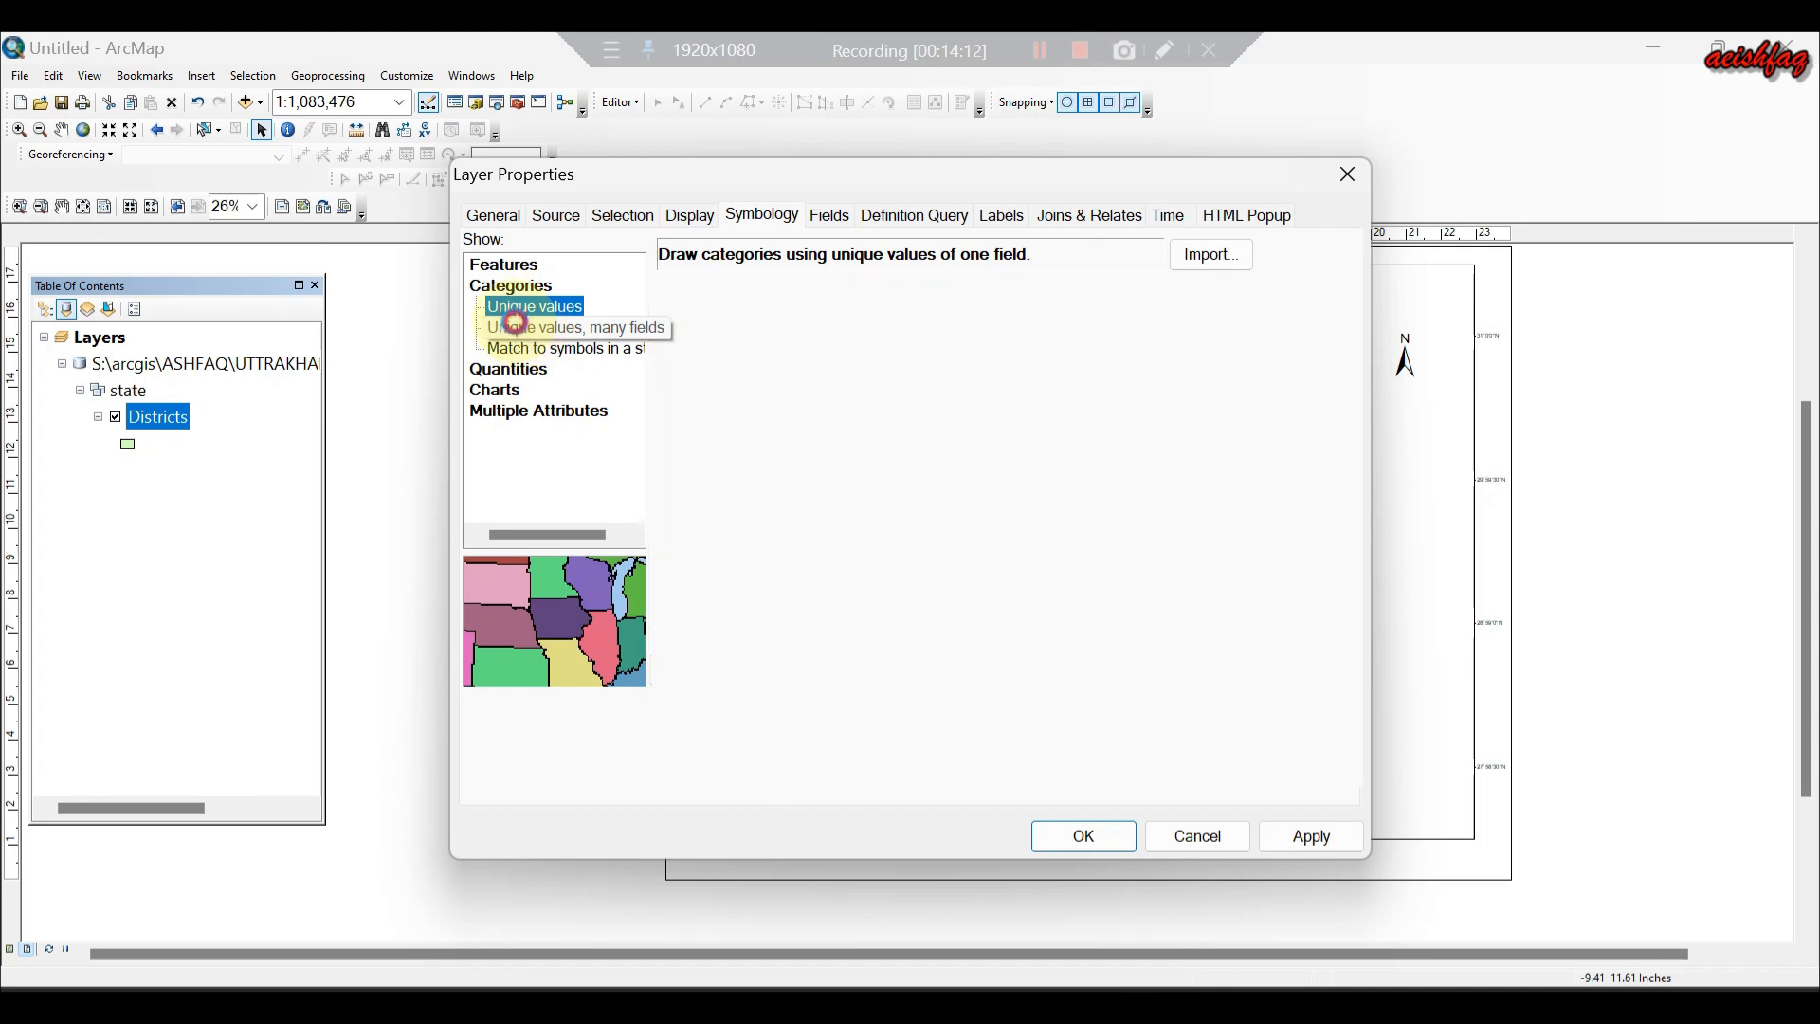
{"action": "left_click", "coordinate": [521, 348]}
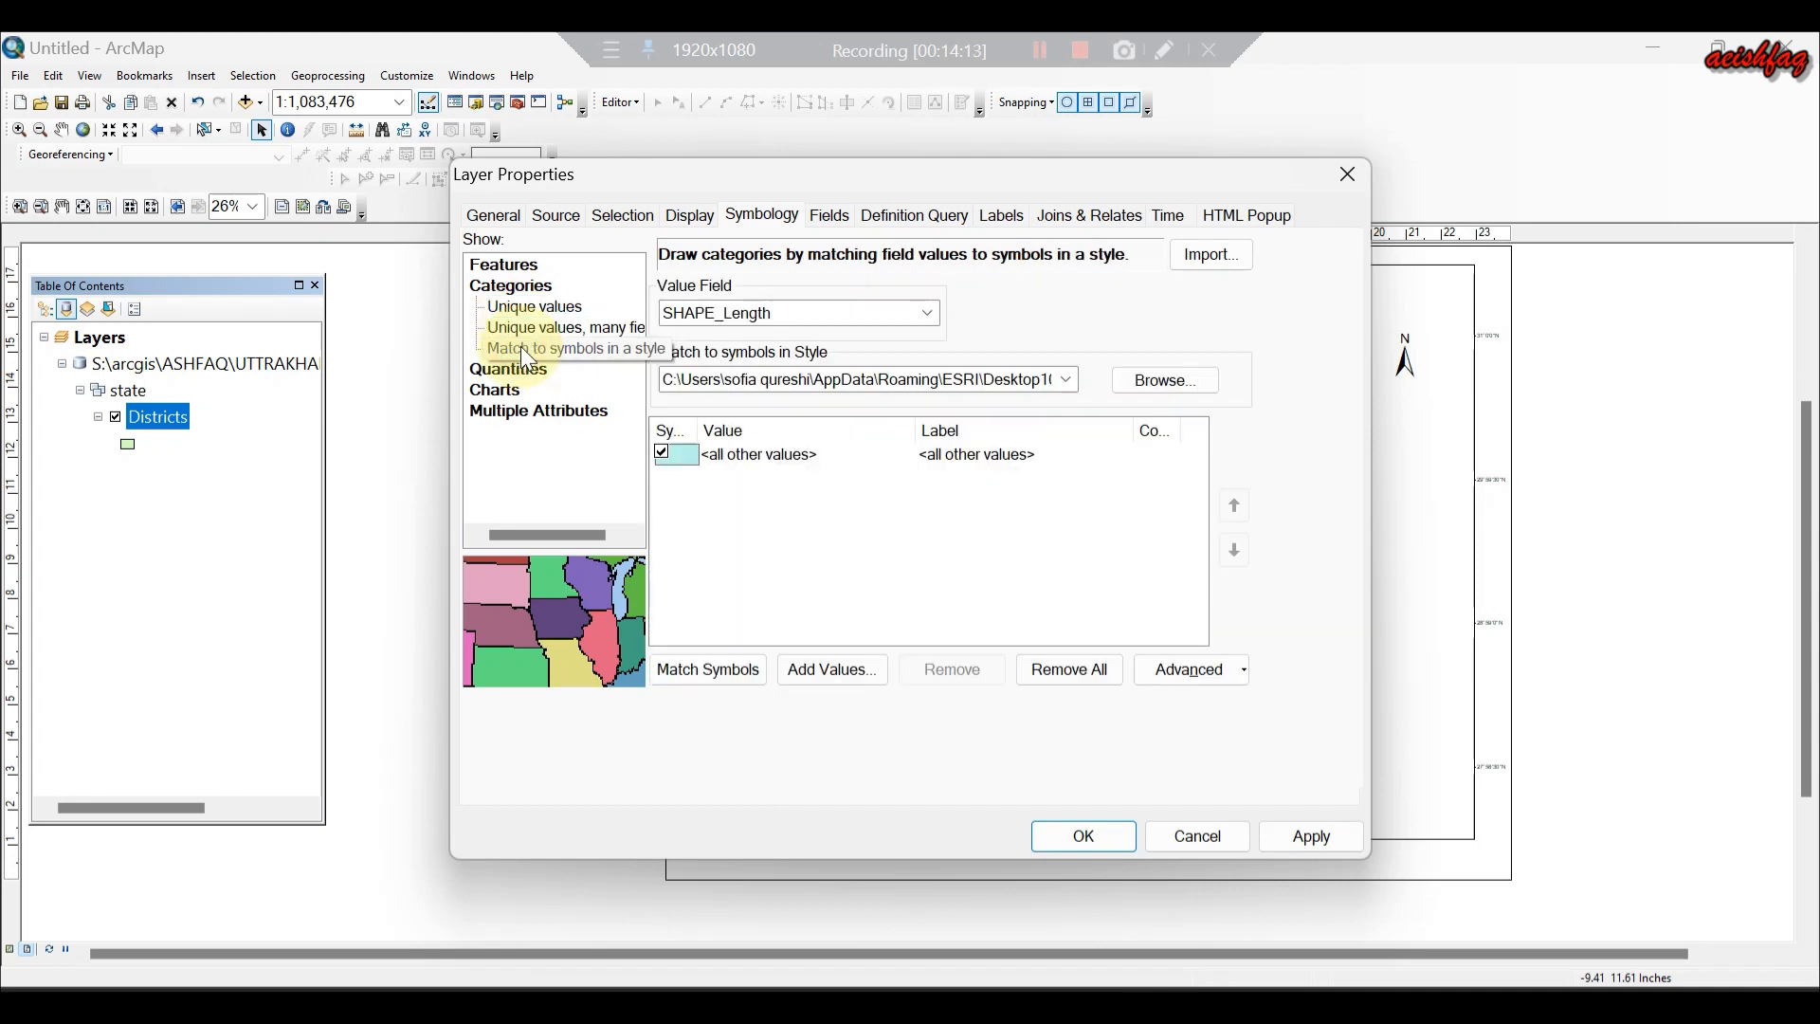
{"action": "left_click", "coordinate": [520, 372]}
{"action": "left_click", "coordinate": [586, 615]}
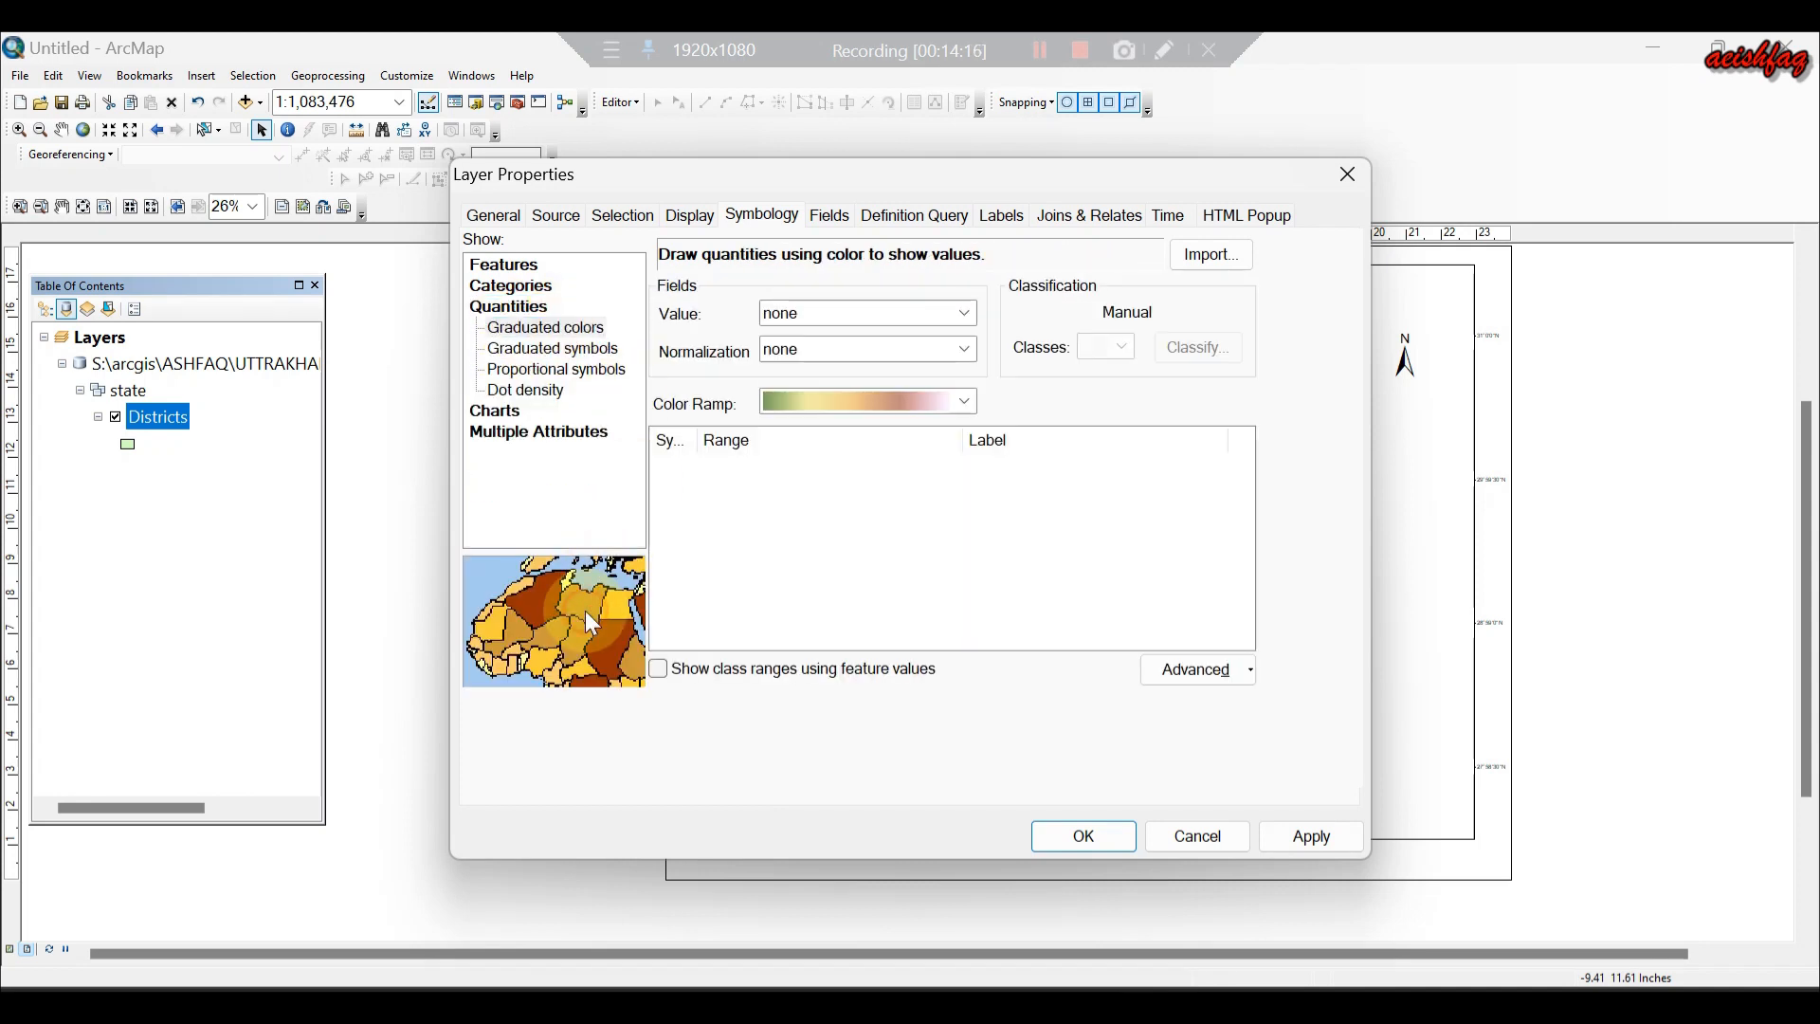
{"action": "left_click", "coordinate": [962, 318]}
{"action": "left_click", "coordinate": [872, 432]}
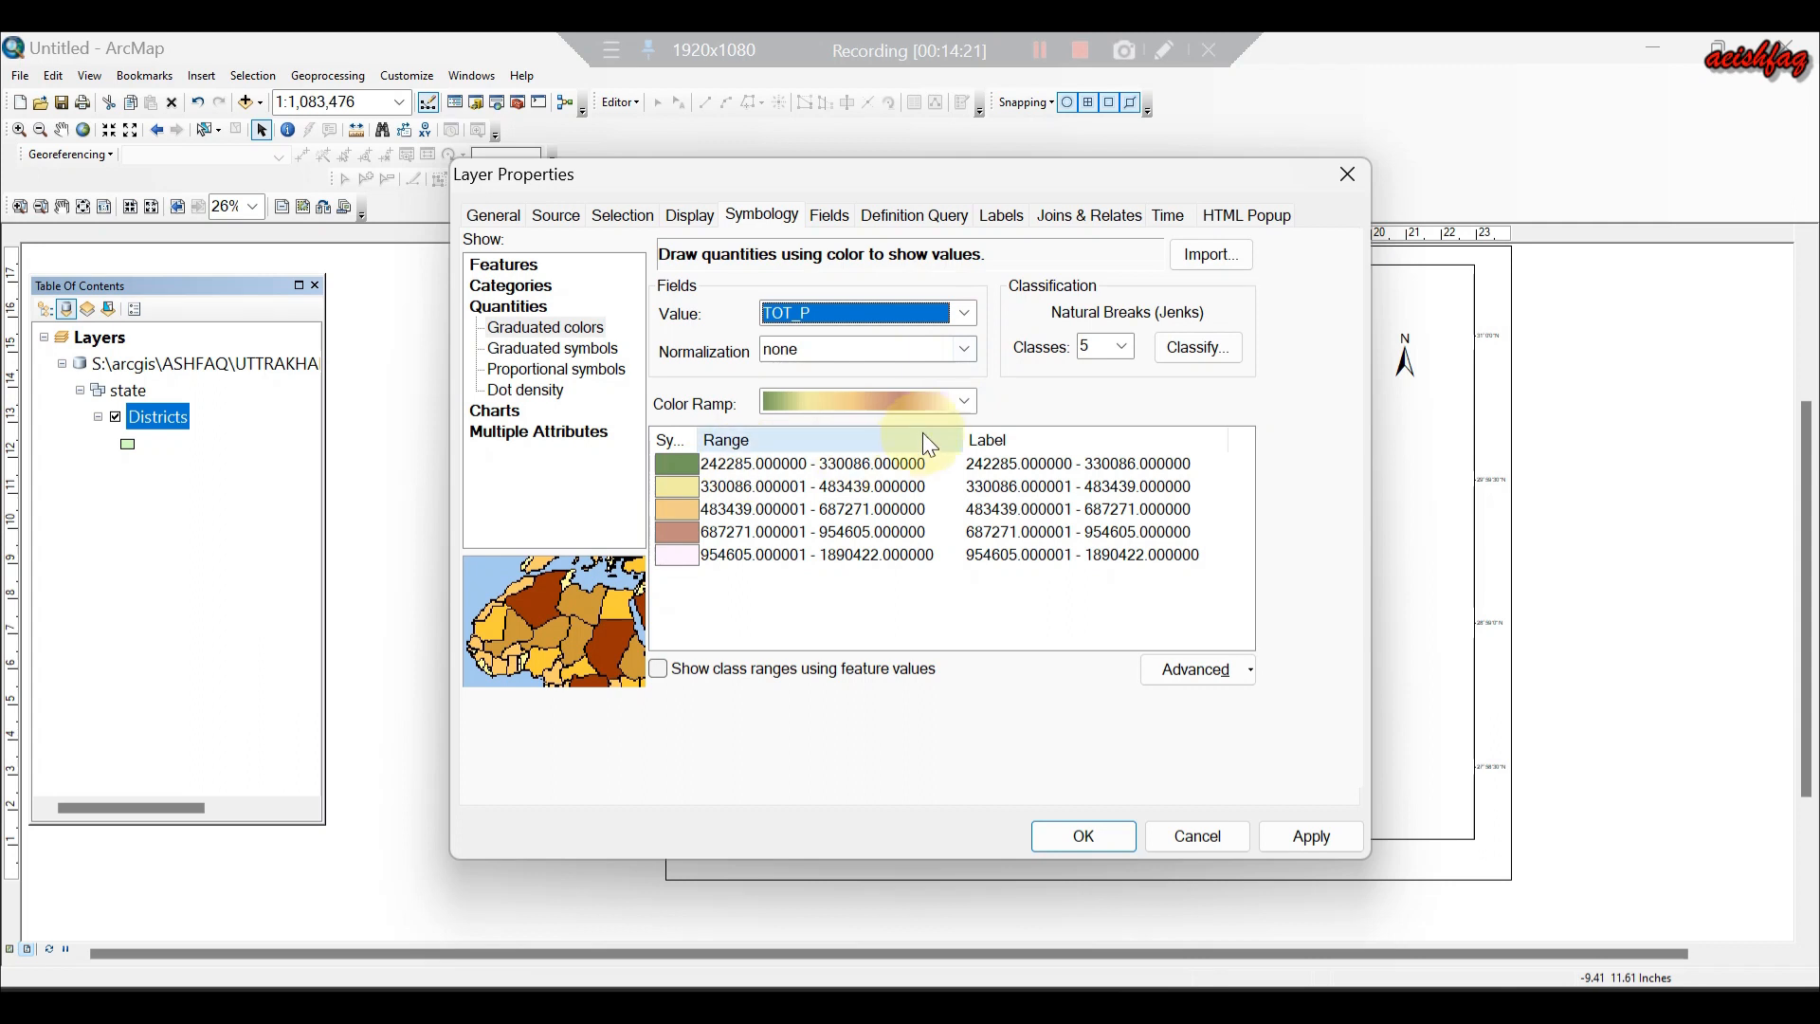
{"action": "left_click", "coordinate": [1293, 840]}
{"action": "left_click", "coordinate": [1088, 836]}
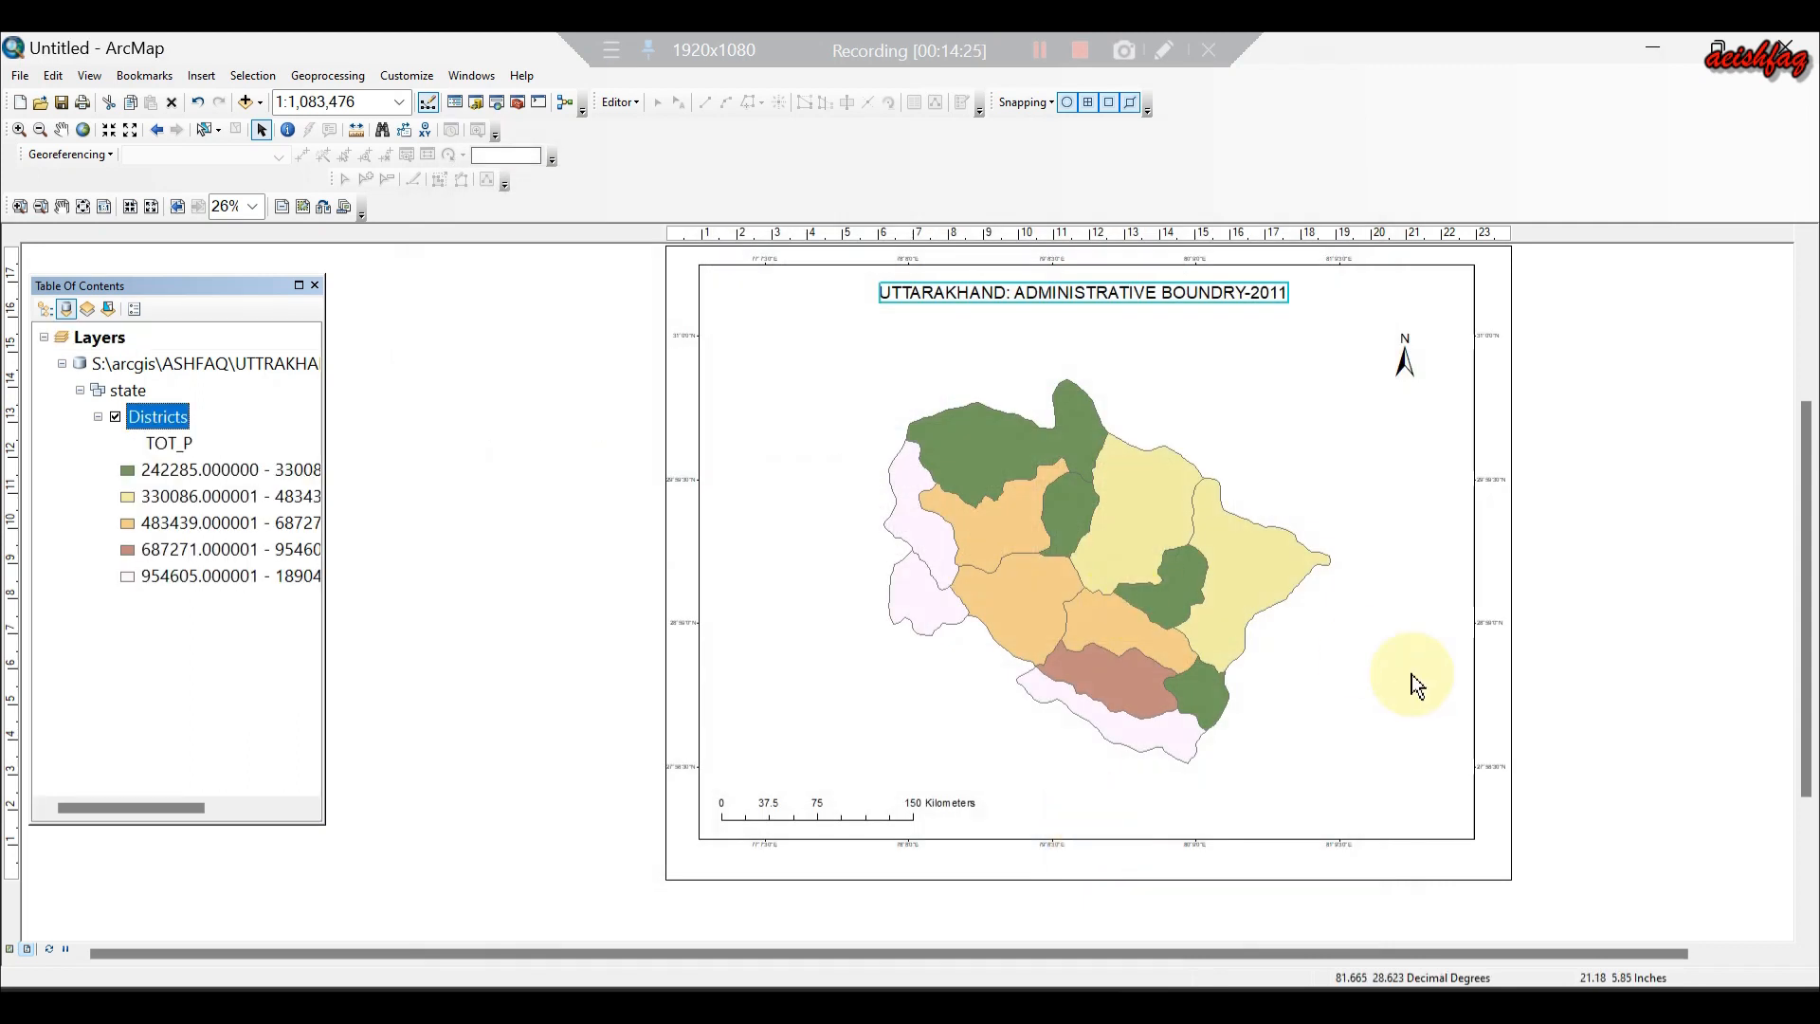
Insert a one-column legend for the Districts layer with the default frame and spacing, and place it southeast of the map.
{"action": "left_click", "coordinate": [199, 76]}
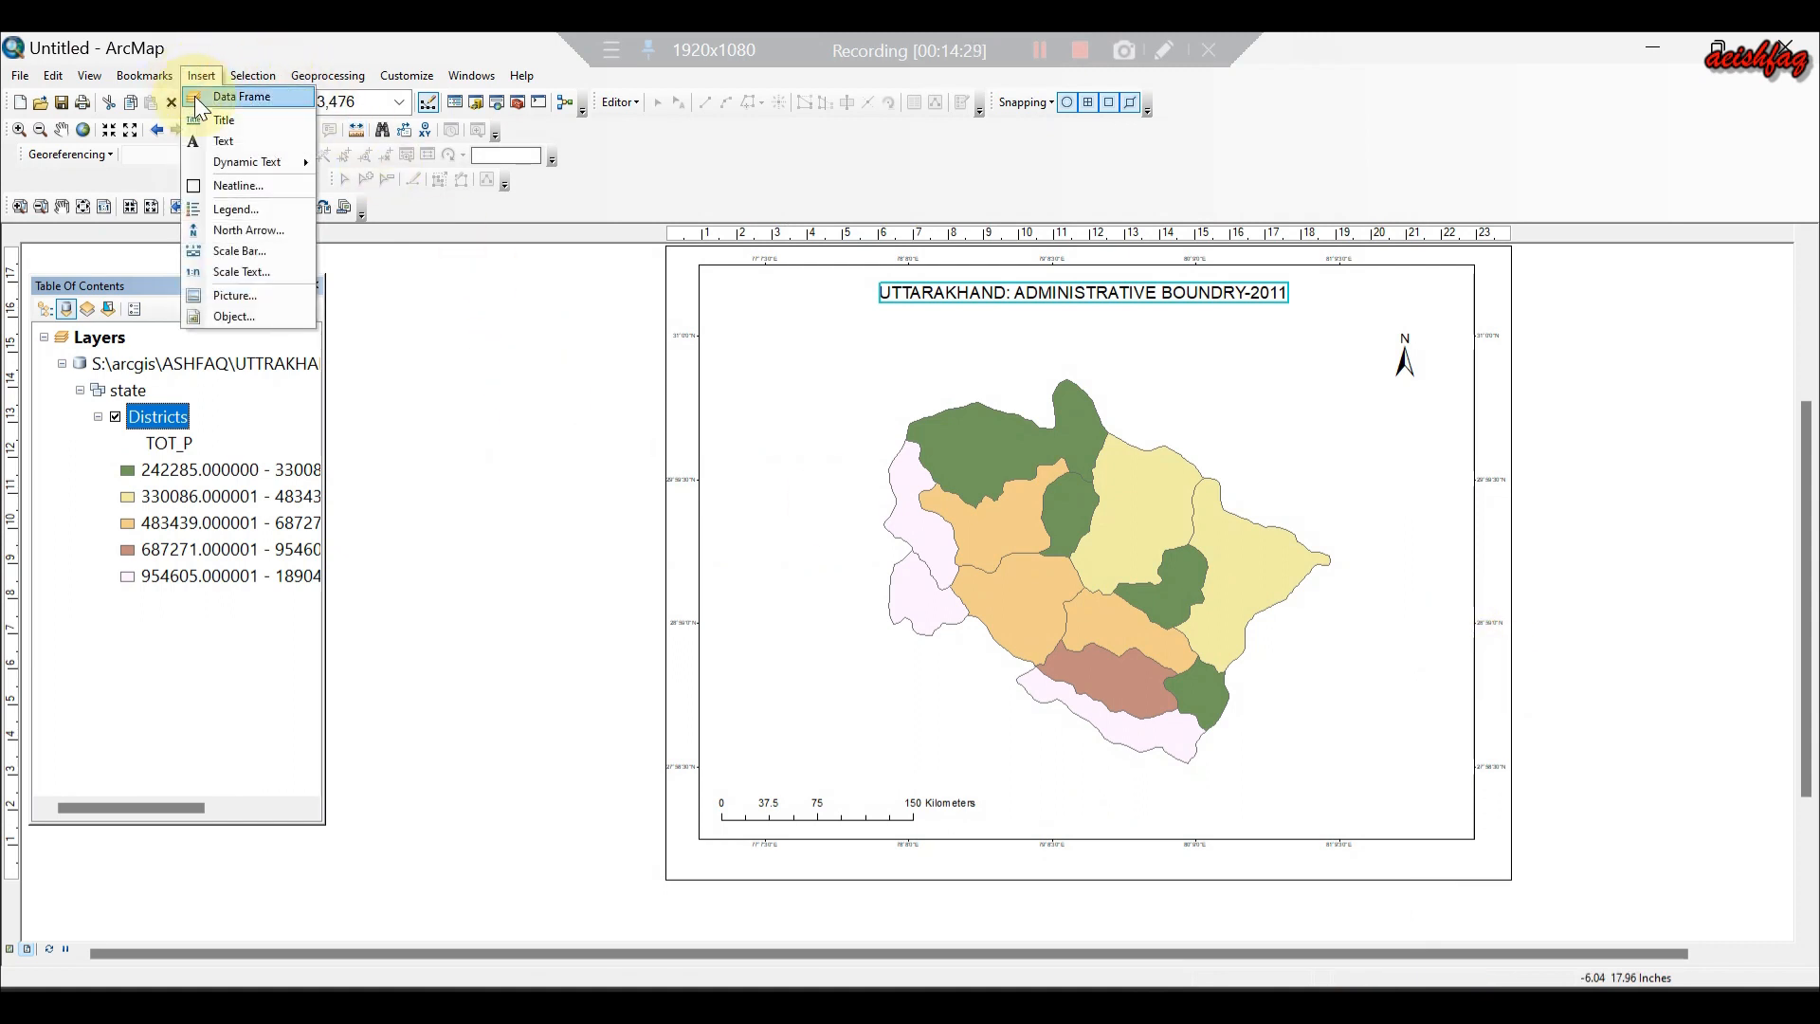
{"action": "left_click", "coordinate": [224, 207]}
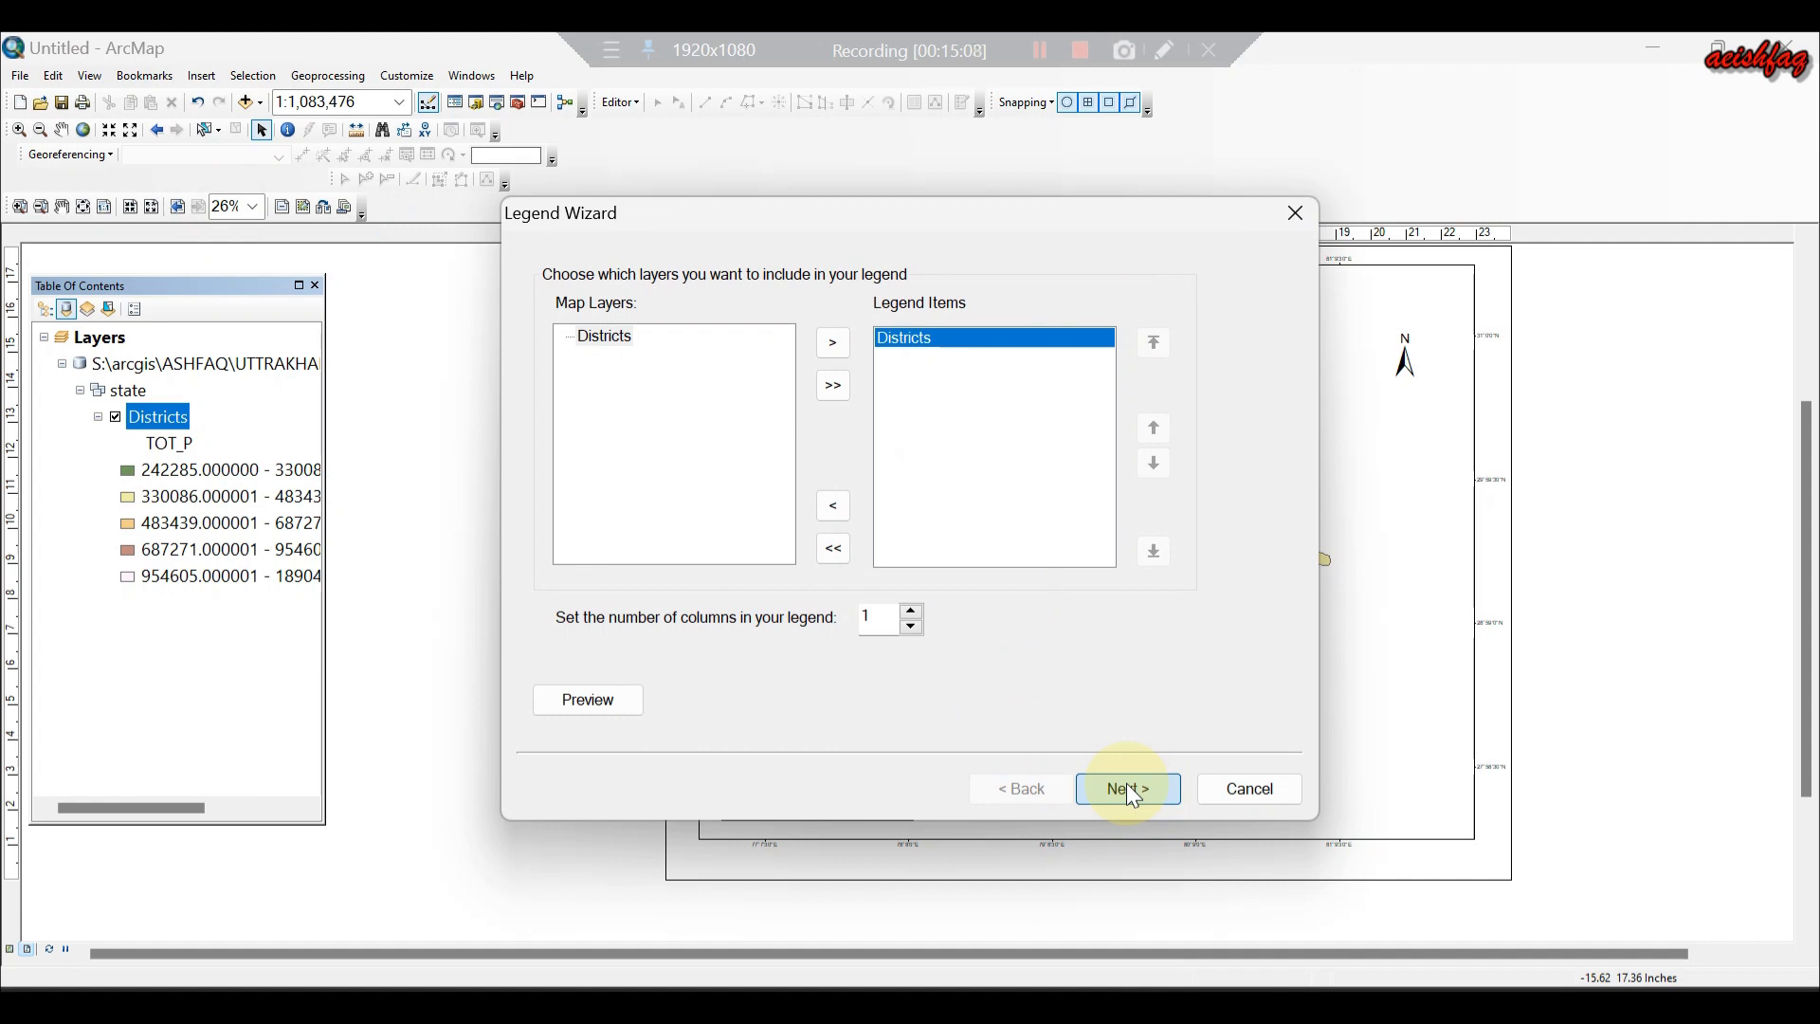
{"action": "left_click", "coordinate": [1127, 785]}
{"action": "left_click", "coordinate": [1127, 785]}
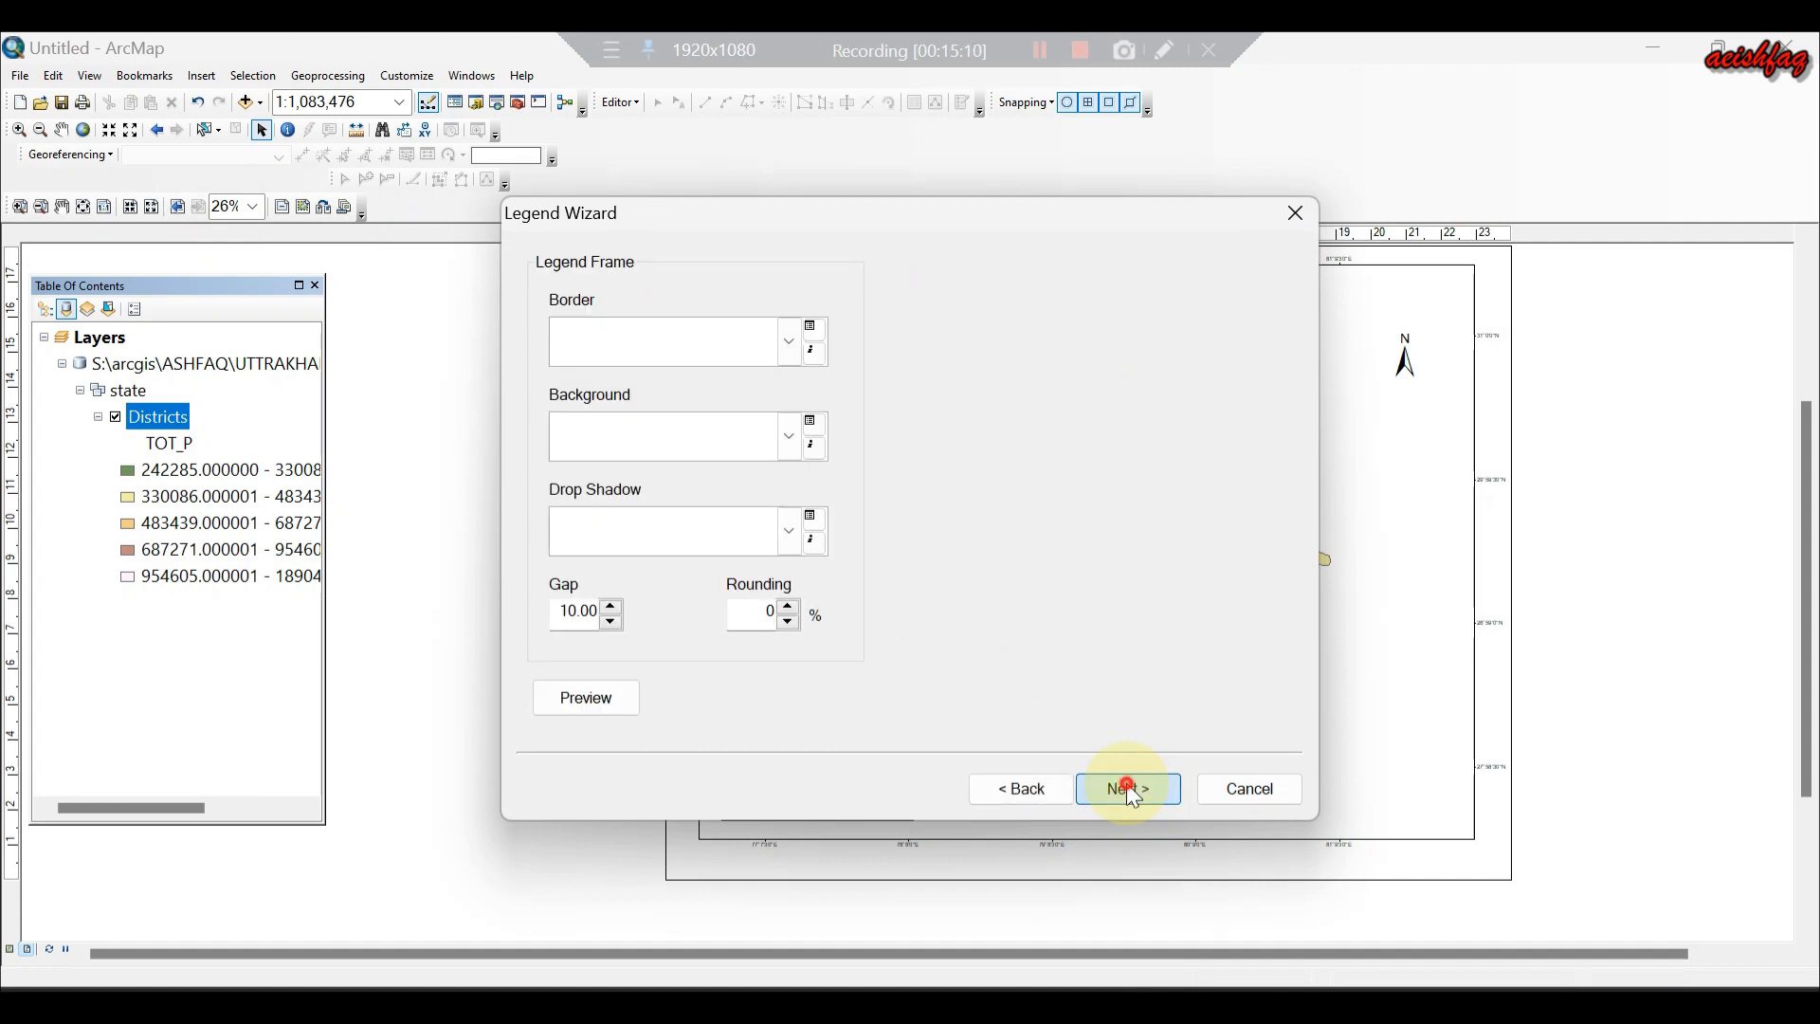
{"action": "left_click", "coordinate": [1127, 786]}
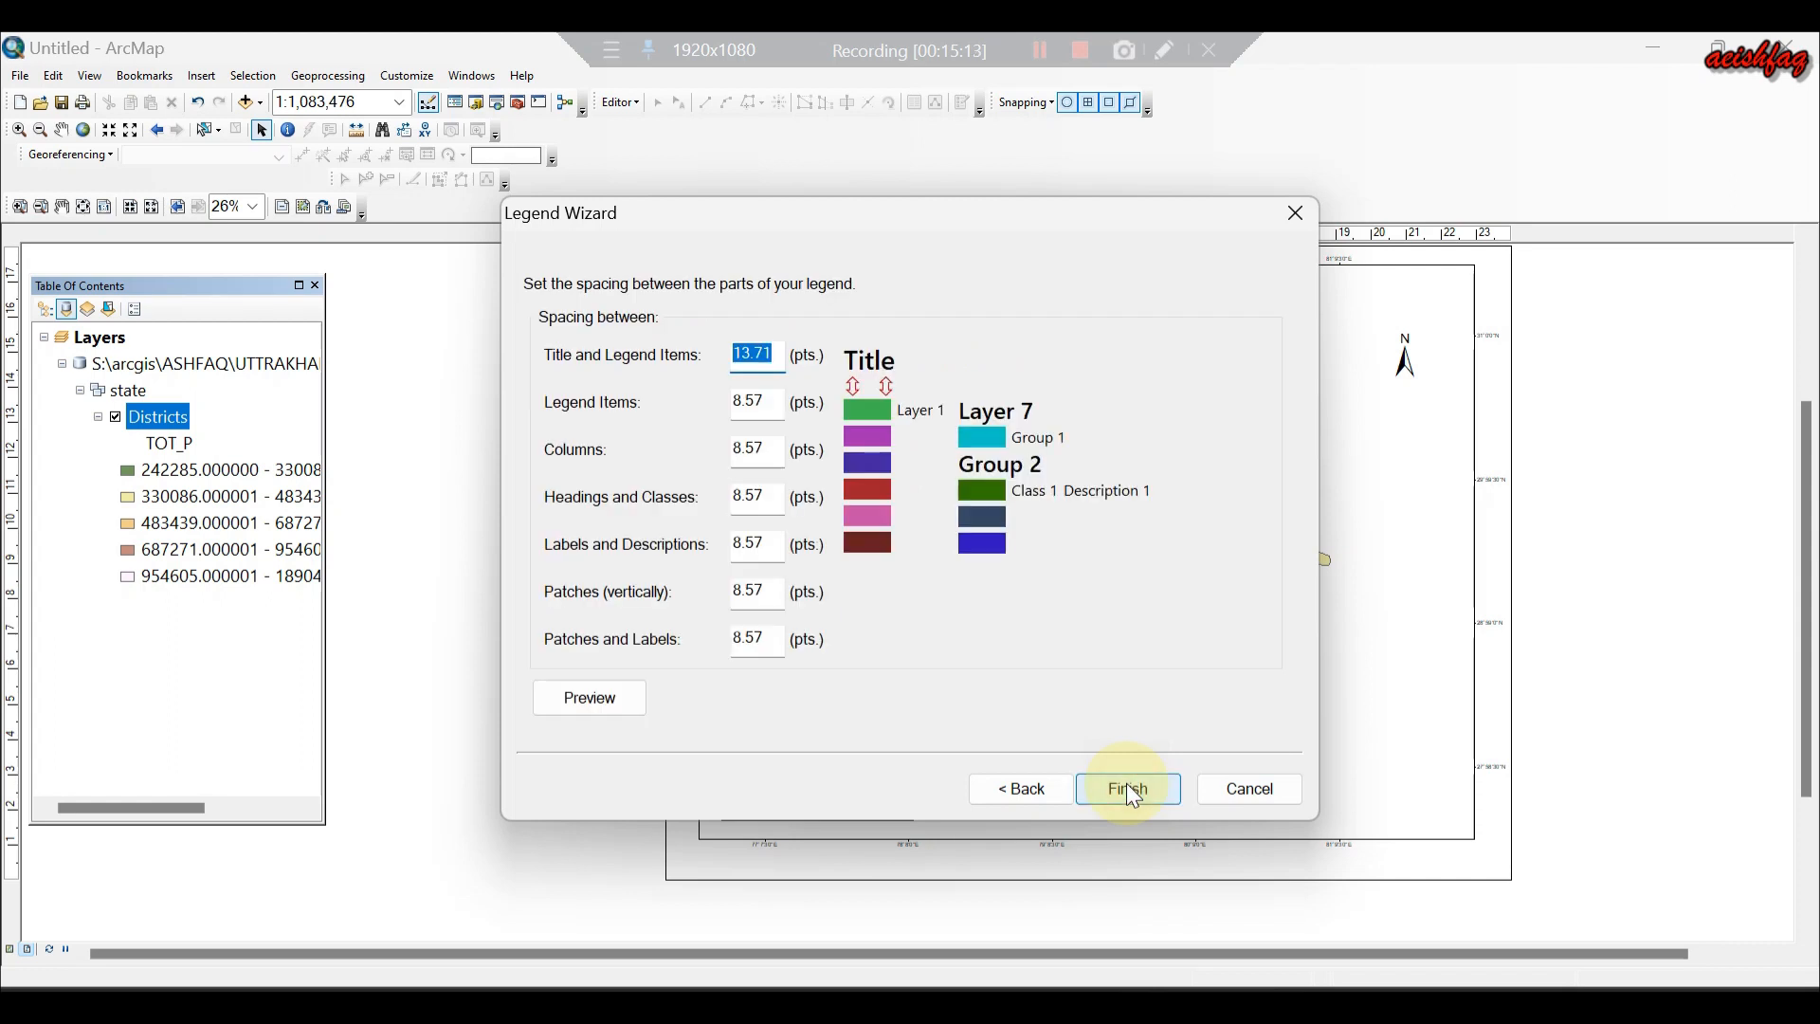
{"action": "left_click", "coordinate": [1127, 785]}
{"action": "left_click_drag", "start_coordinate": [768, 578], "coordinate": [1373, 688]}
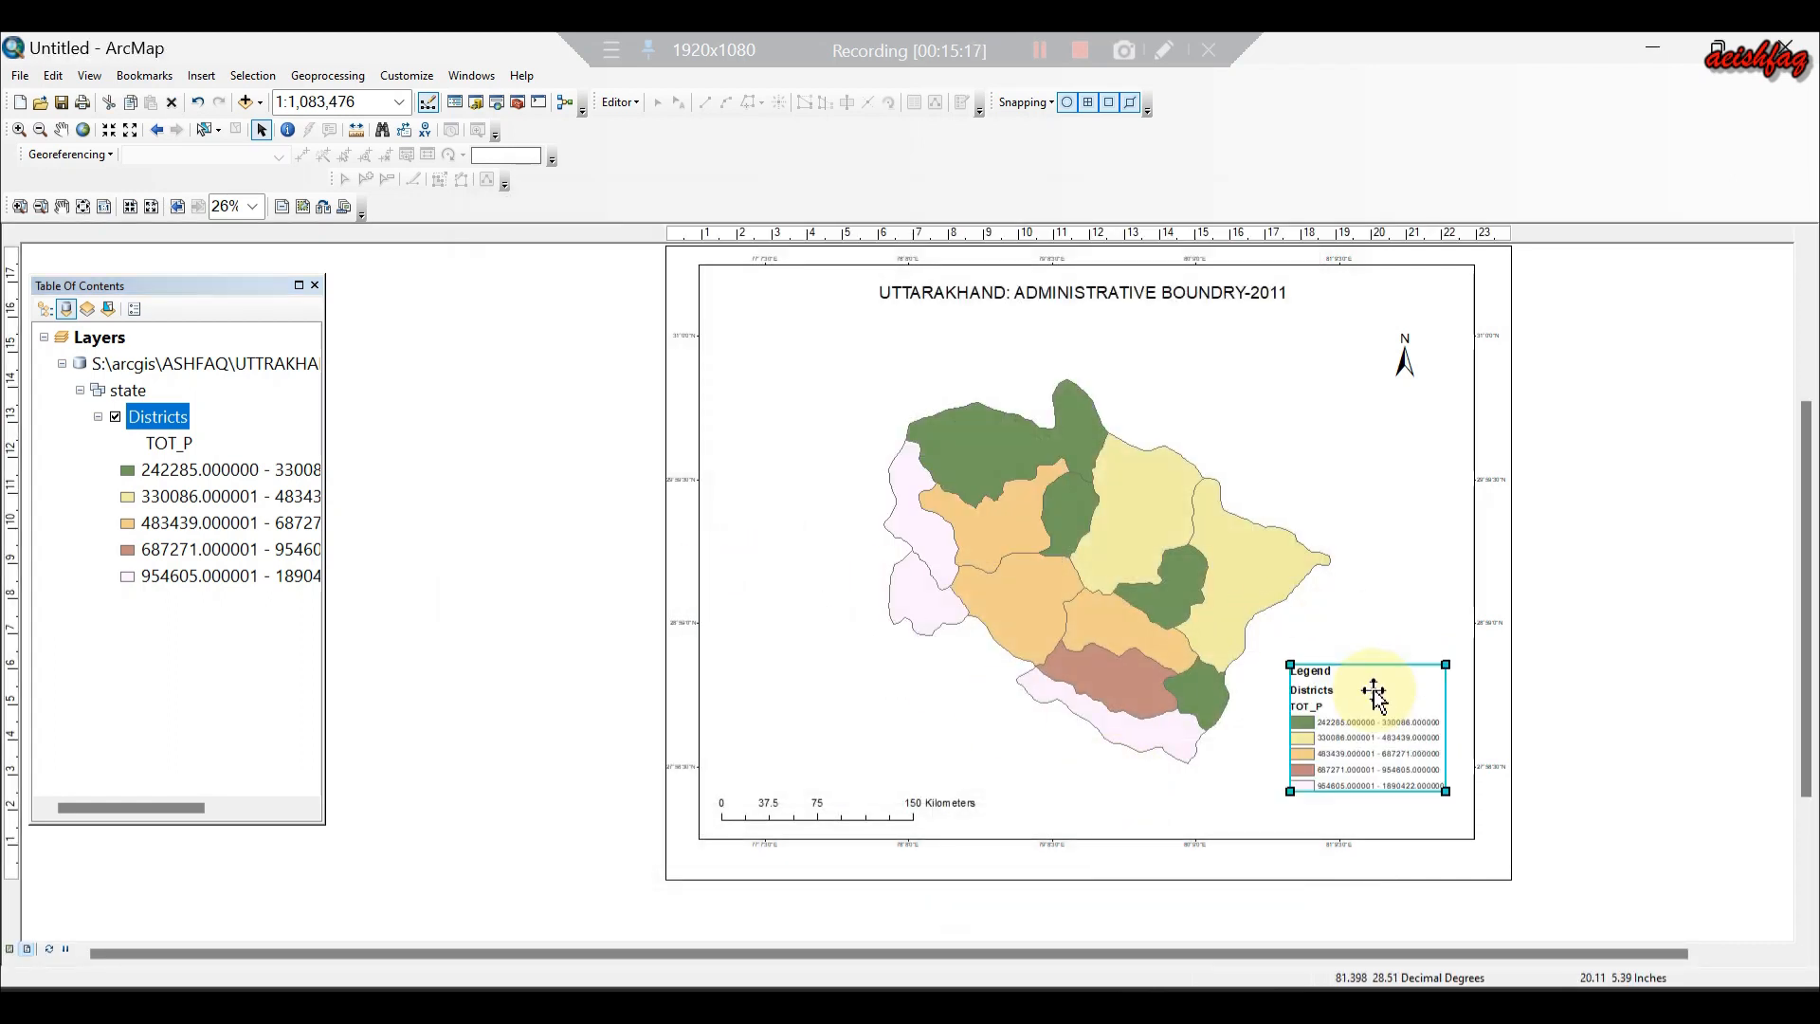
Convert the legend to graphics and ungroup it into separate text and patch elements.
{"action": "right_click", "coordinate": [1374, 692]}
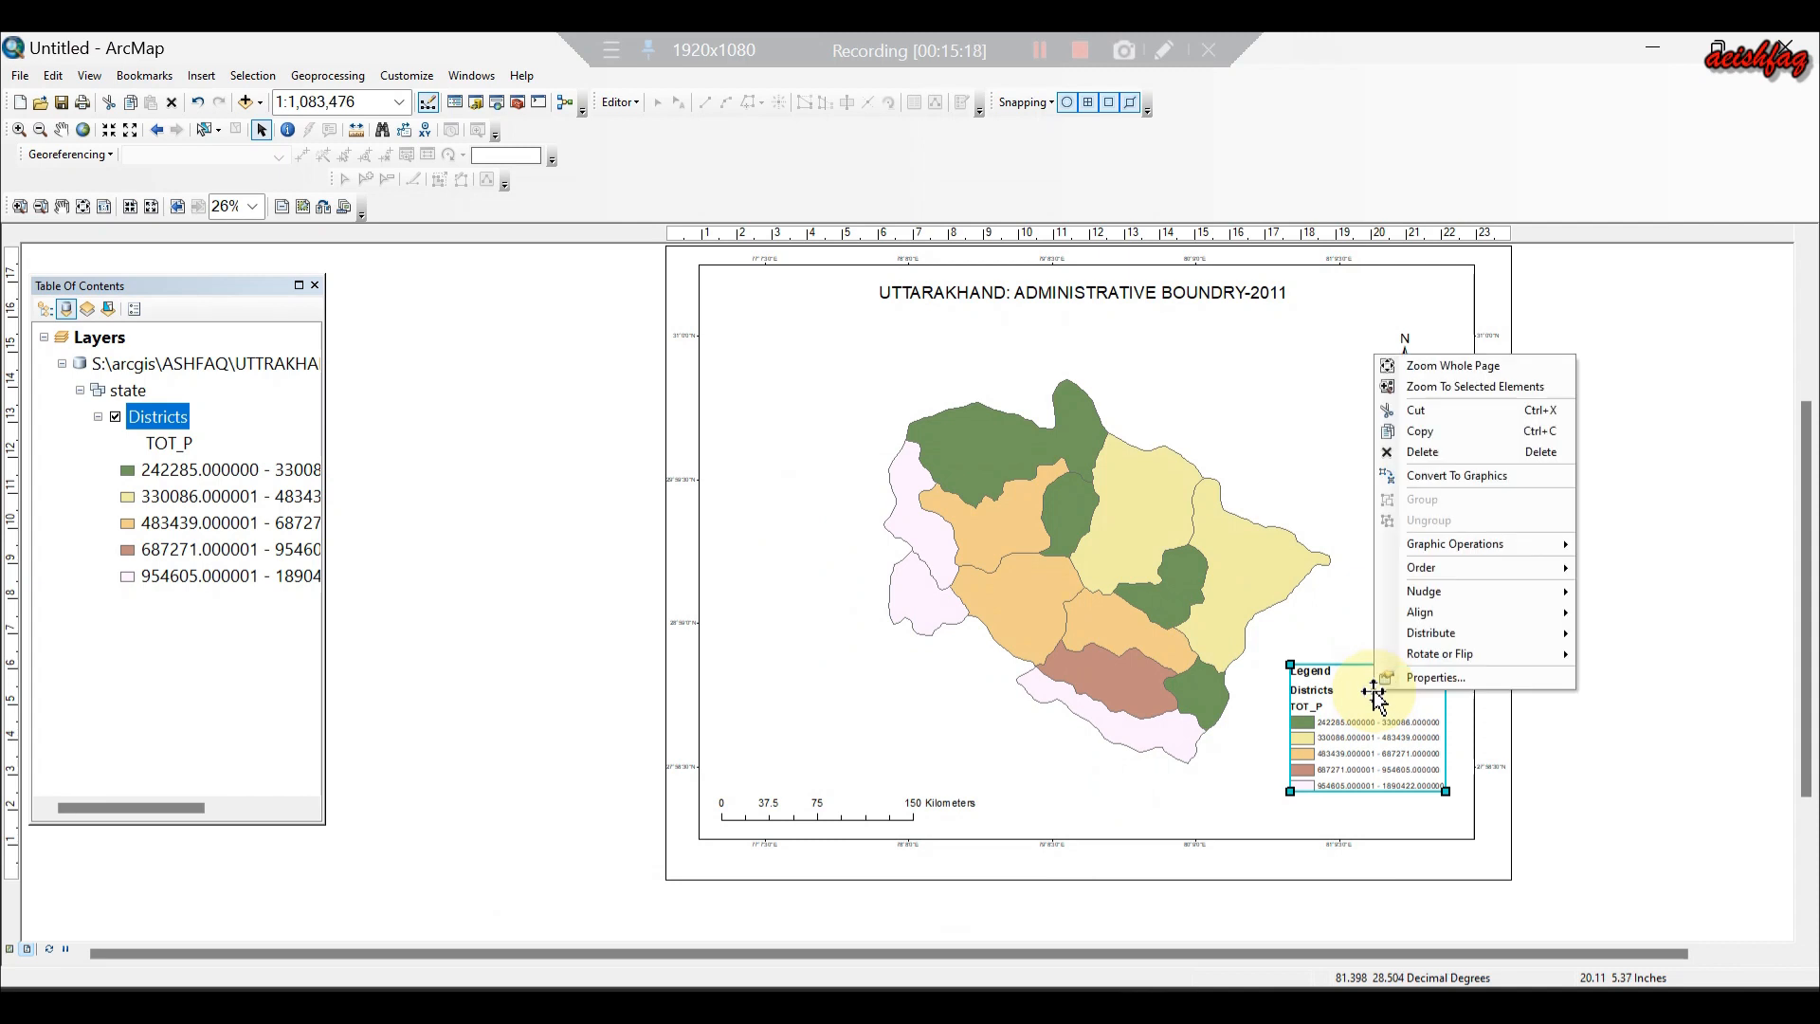
{"action": "left_click", "coordinate": [1457, 475]}
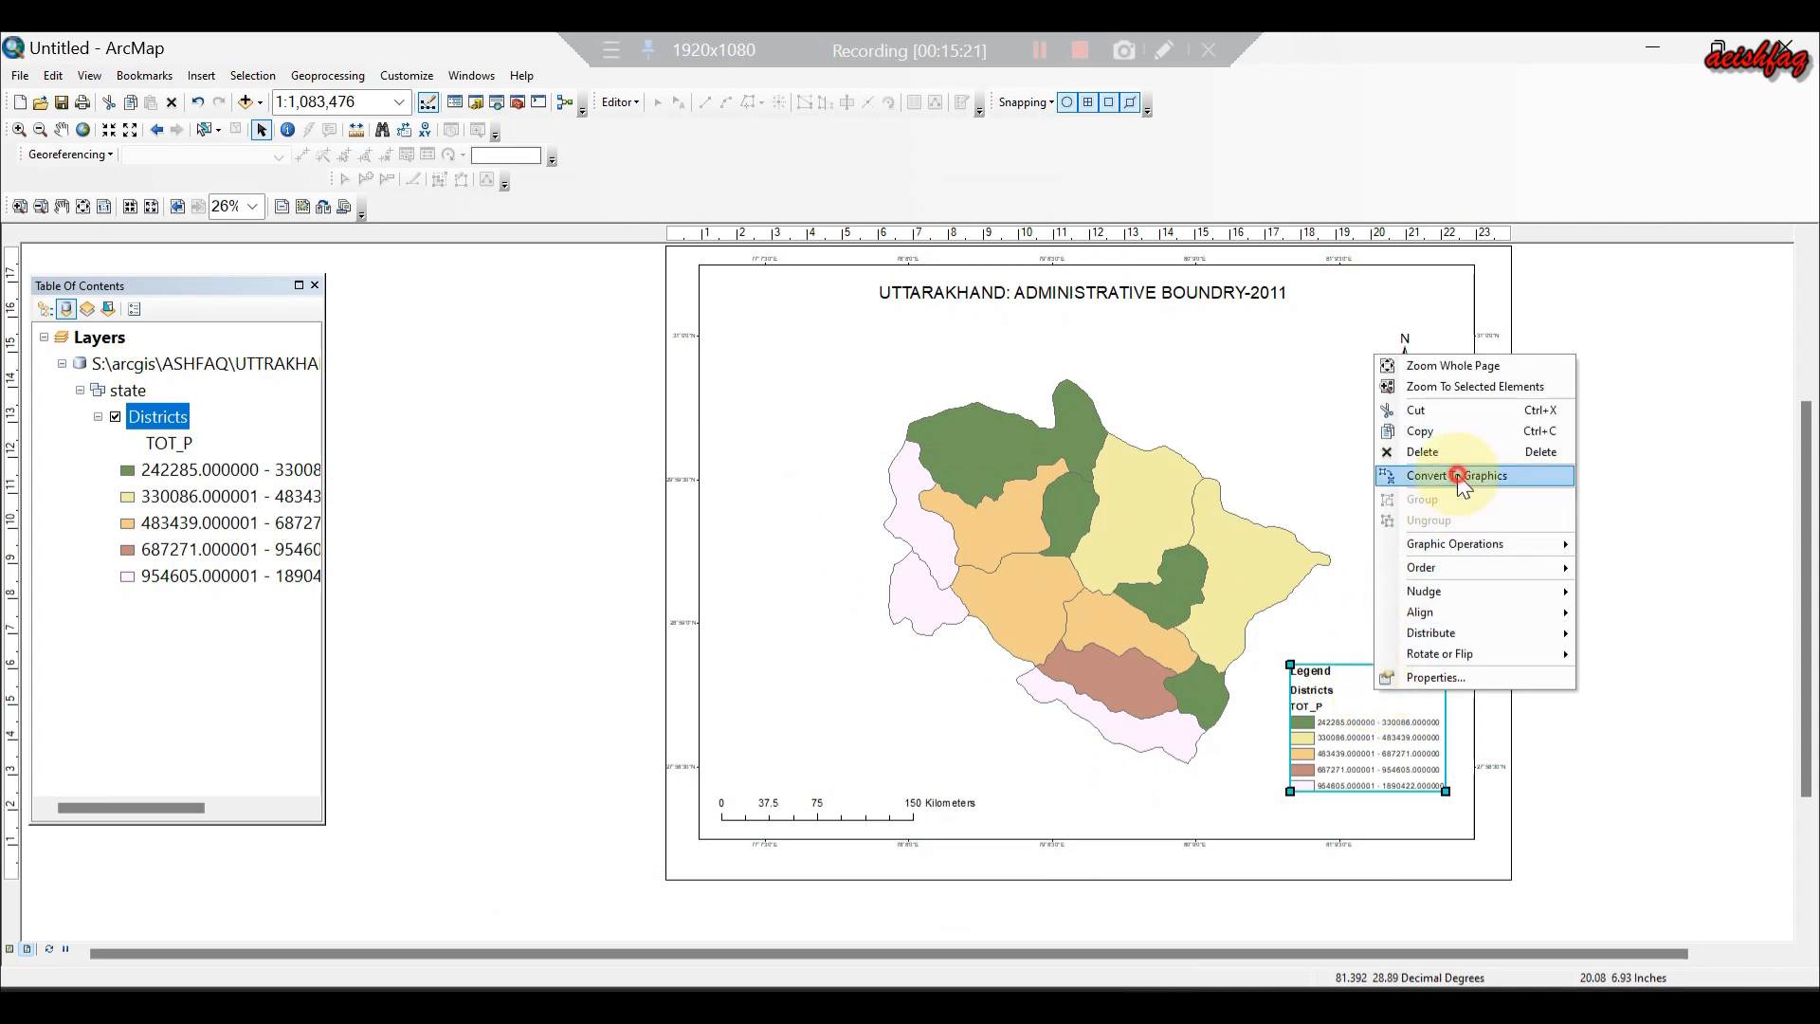
{"action": "right_click", "coordinate": [1367, 701]}
{"action": "left_click", "coordinate": [1419, 528]}
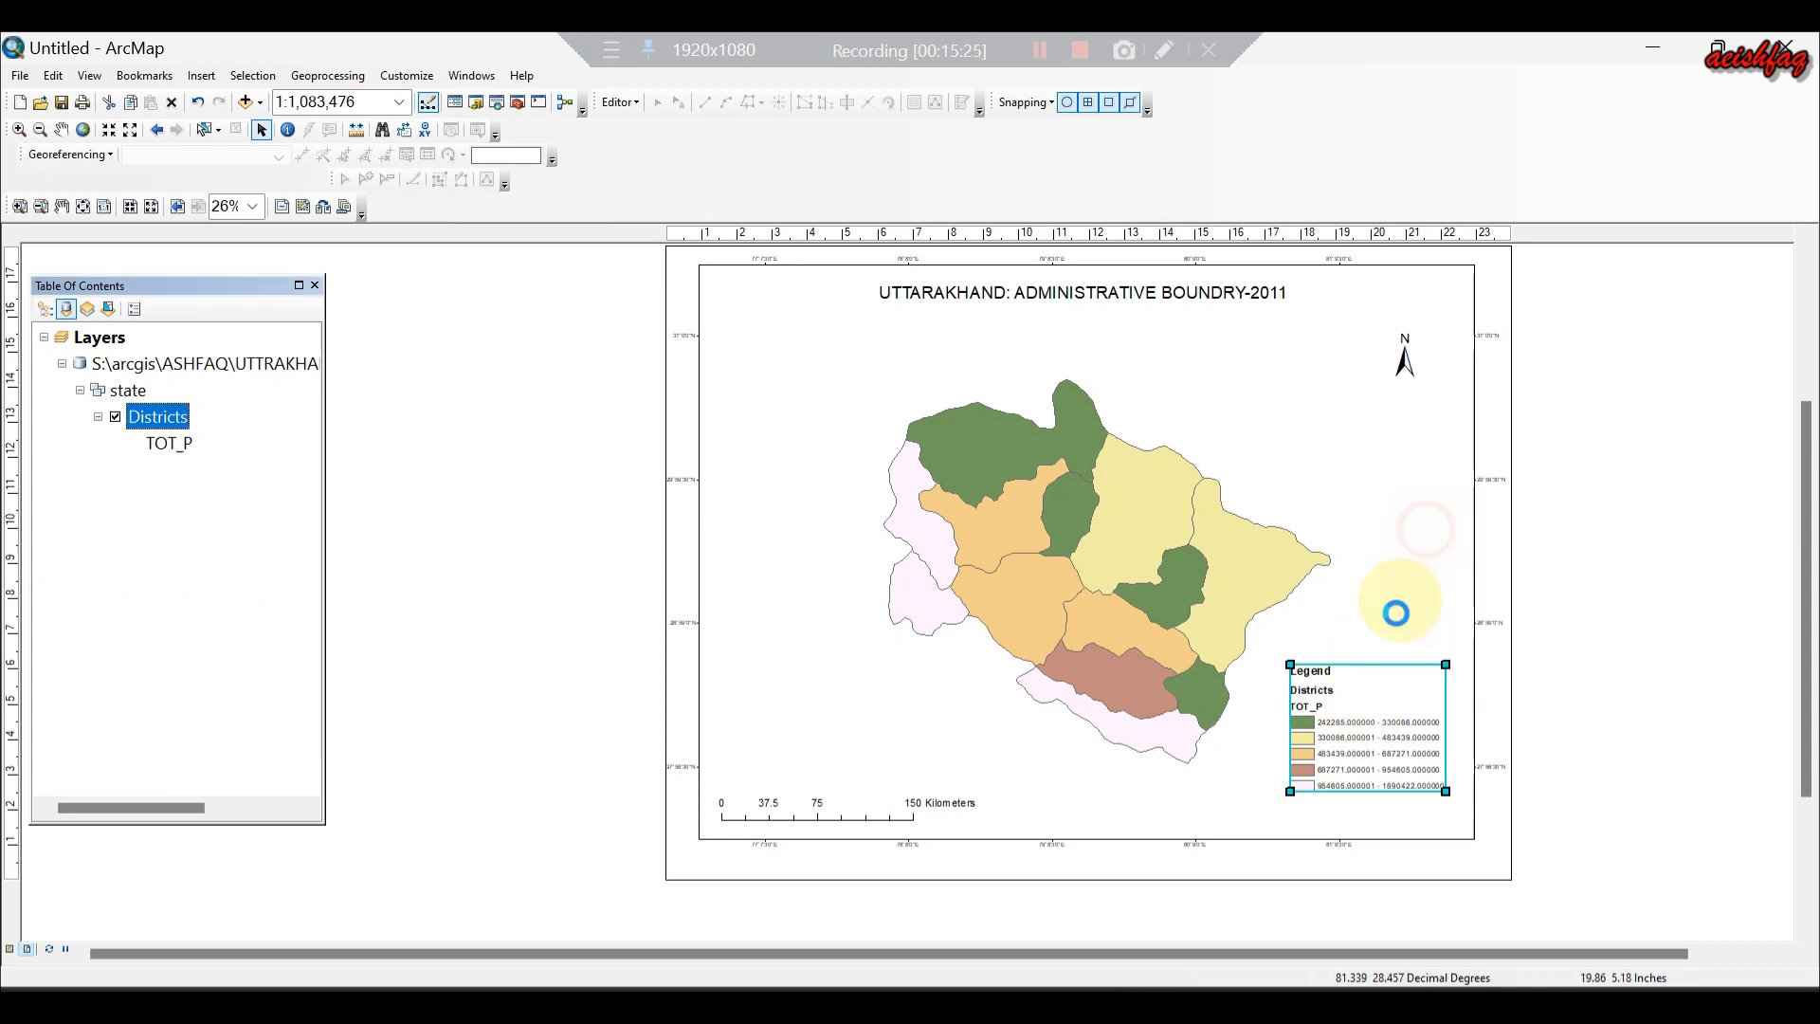
{"action": "right_click", "coordinate": [1361, 709]}
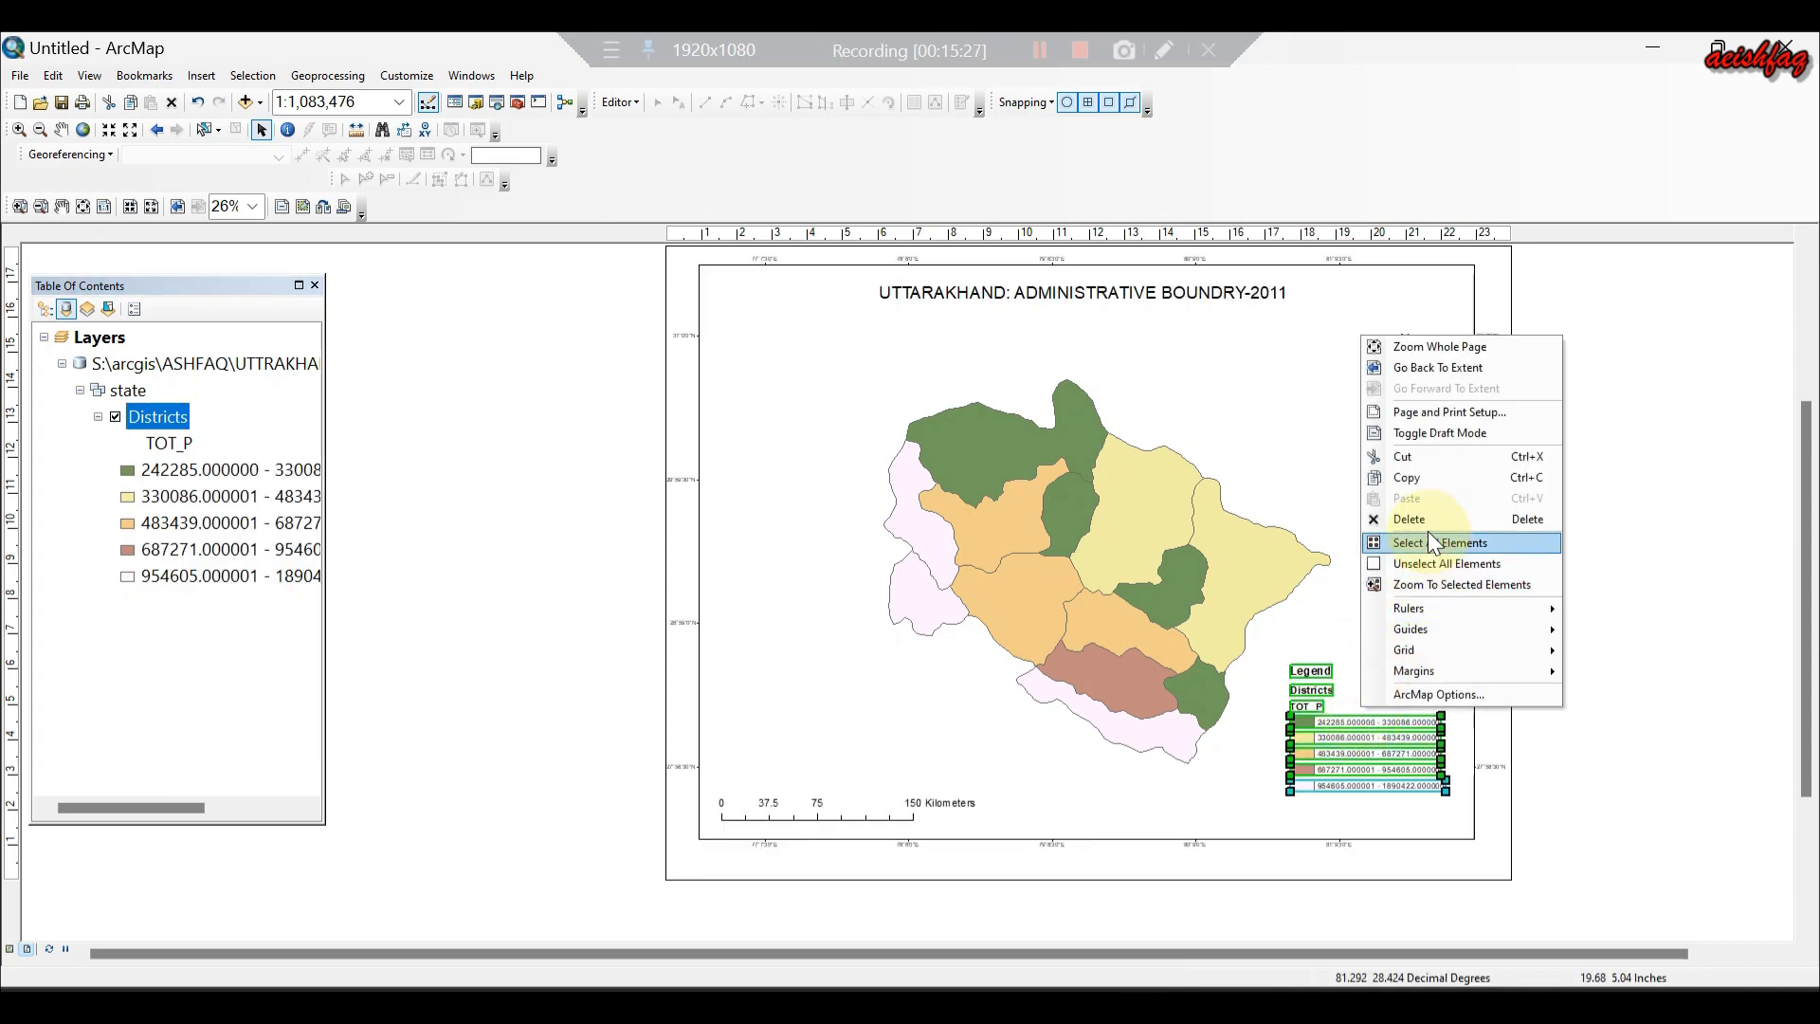
{"action": "right_click", "coordinate": [1380, 707]}
{"action": "right_click", "coordinate": [1367, 732]}
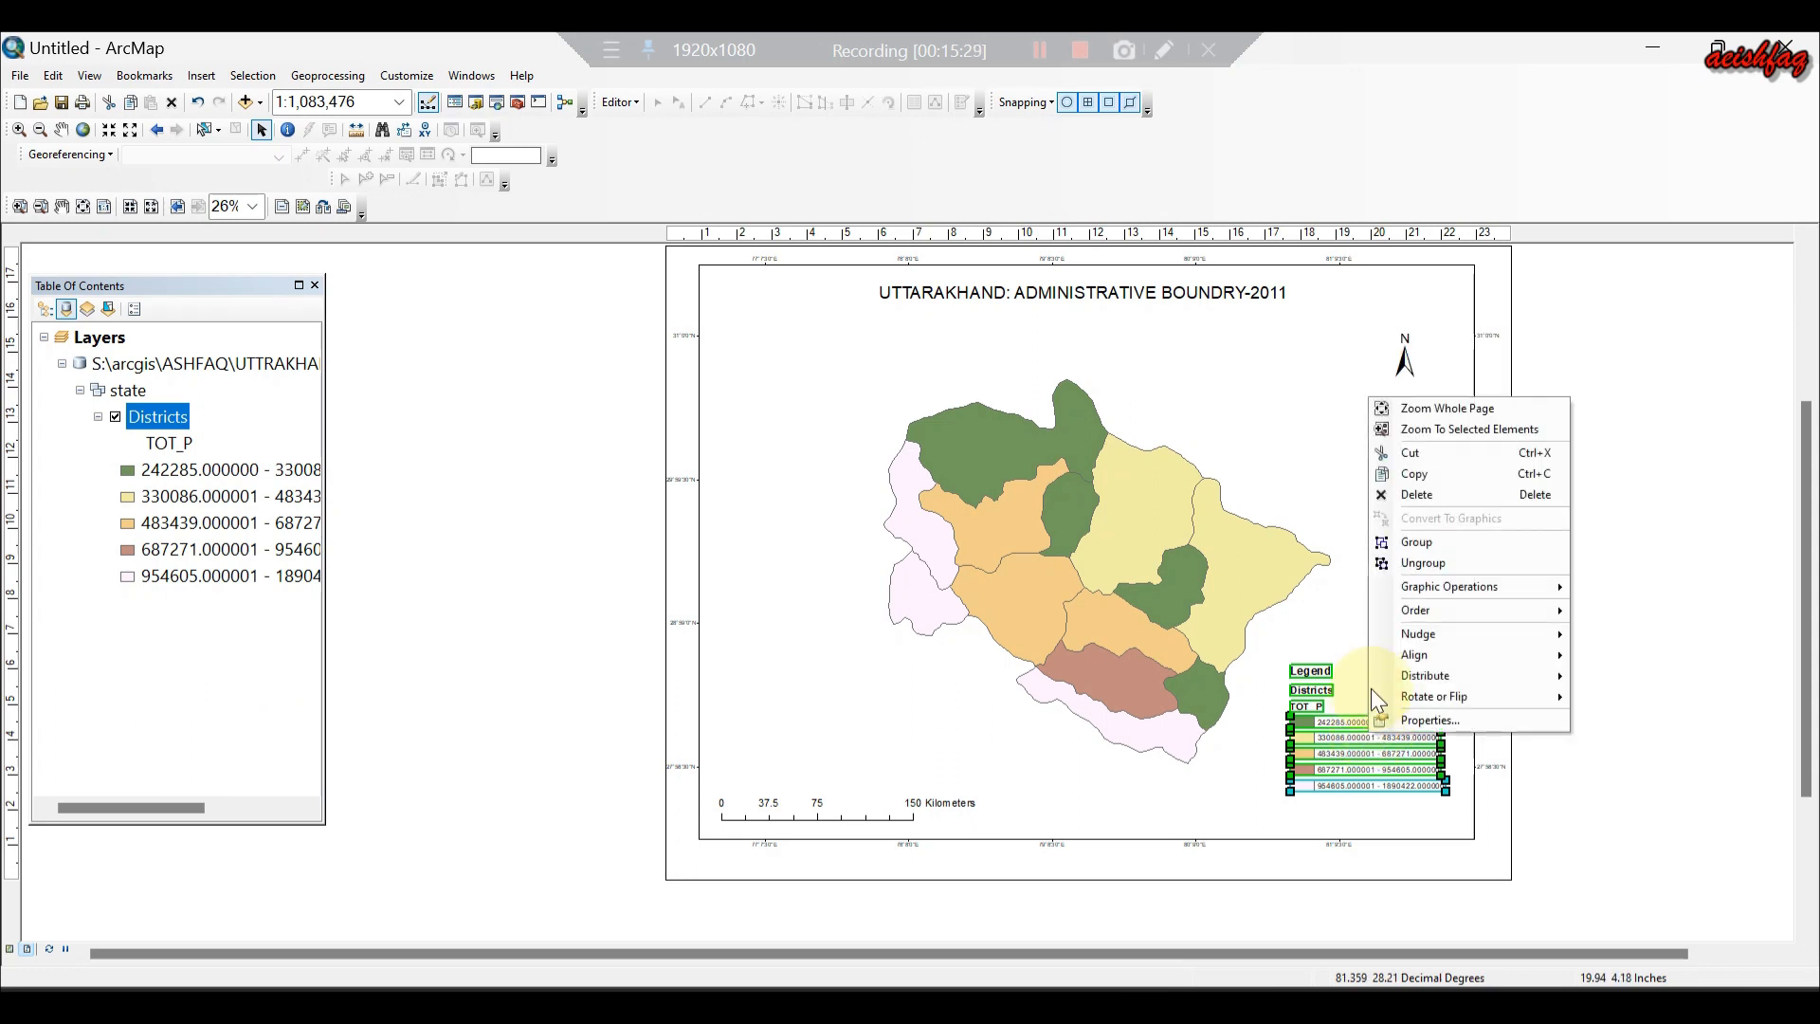
{"action": "left_click", "coordinate": [1421, 564]}
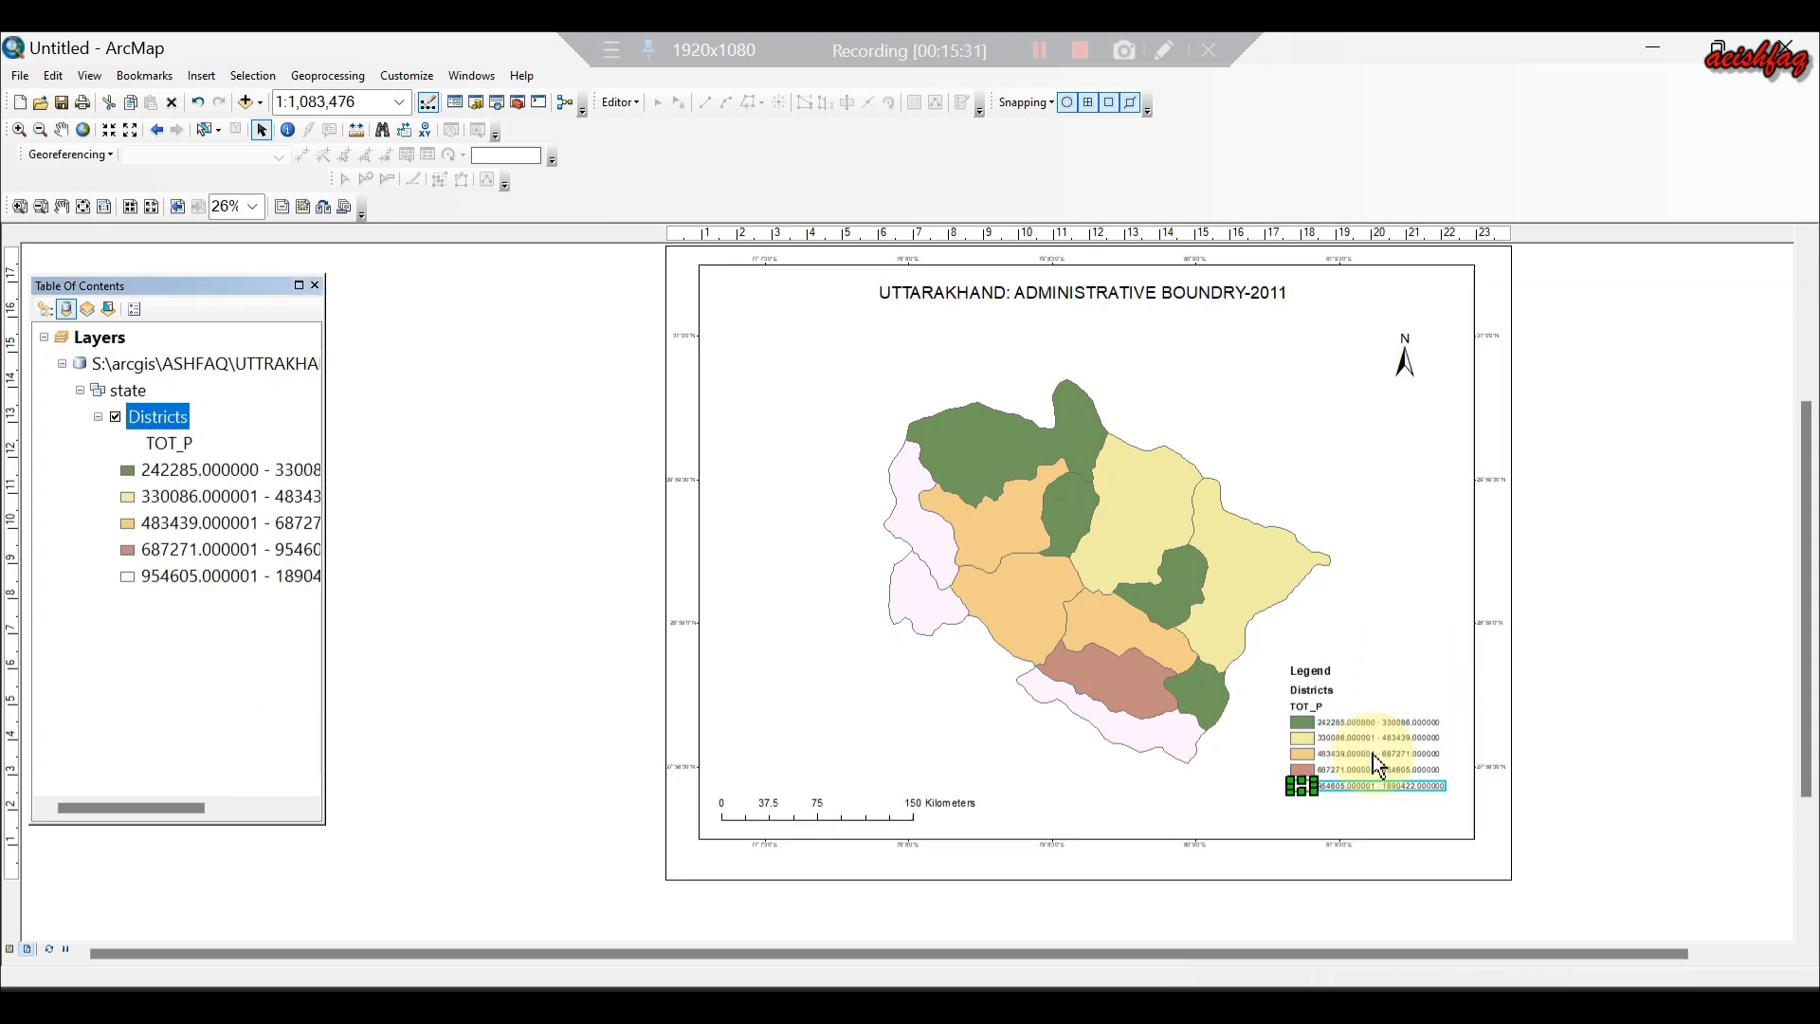
Change the legend heading text to "Density/sq.km".
{"action": "double_click", "coordinate": [1316, 675]}
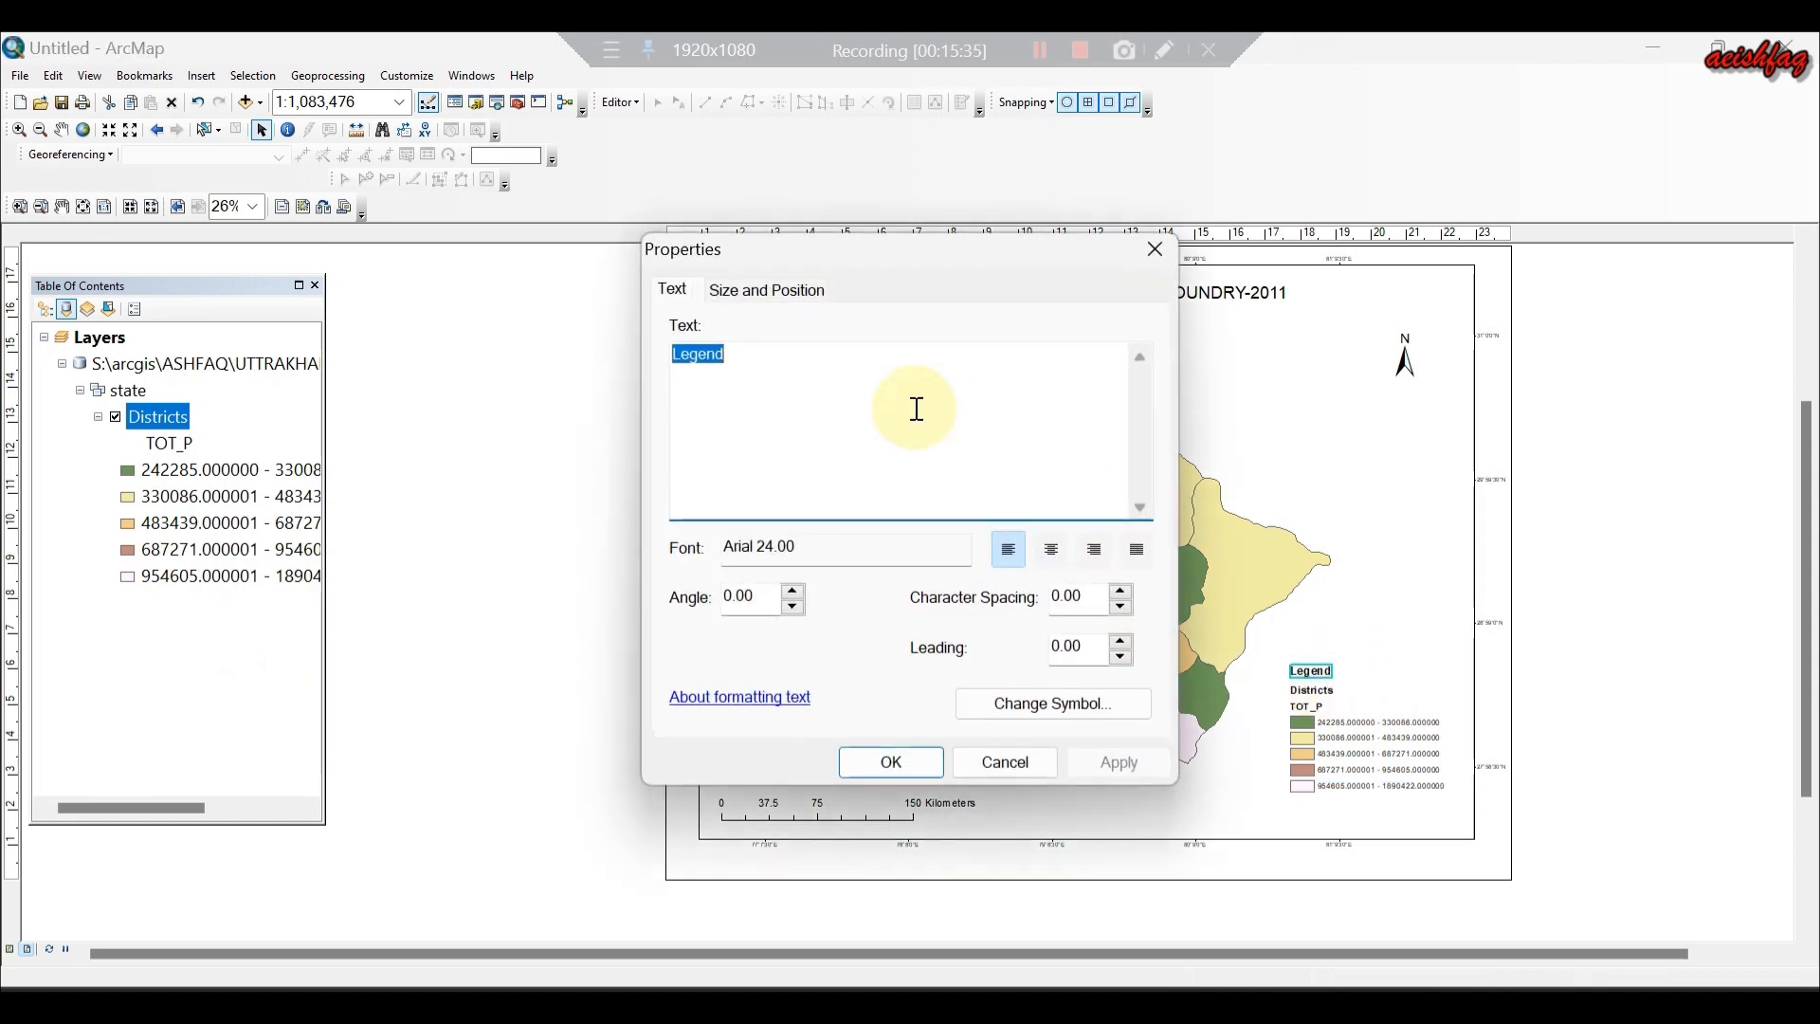
{"action": "type", "text": "Density/sq.km"}
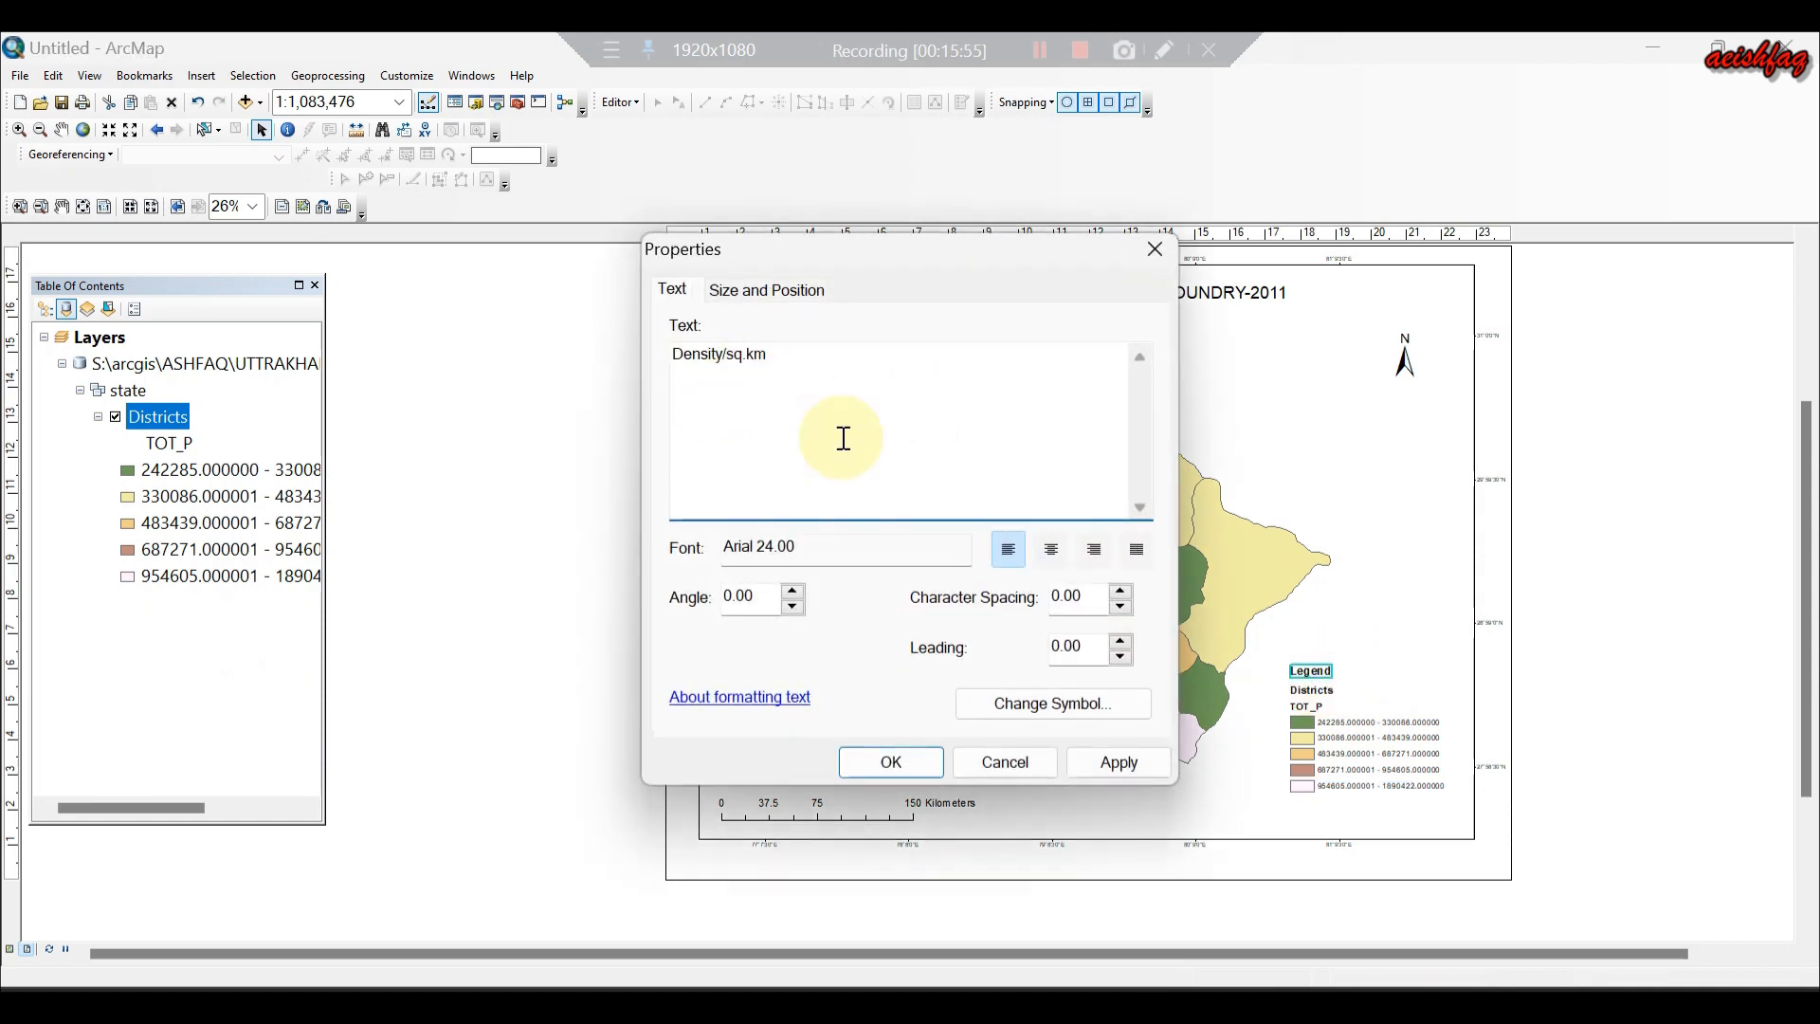
{"action": "left_click", "coordinate": [1109, 761]}
{"action": "left_click", "coordinate": [905, 763]}
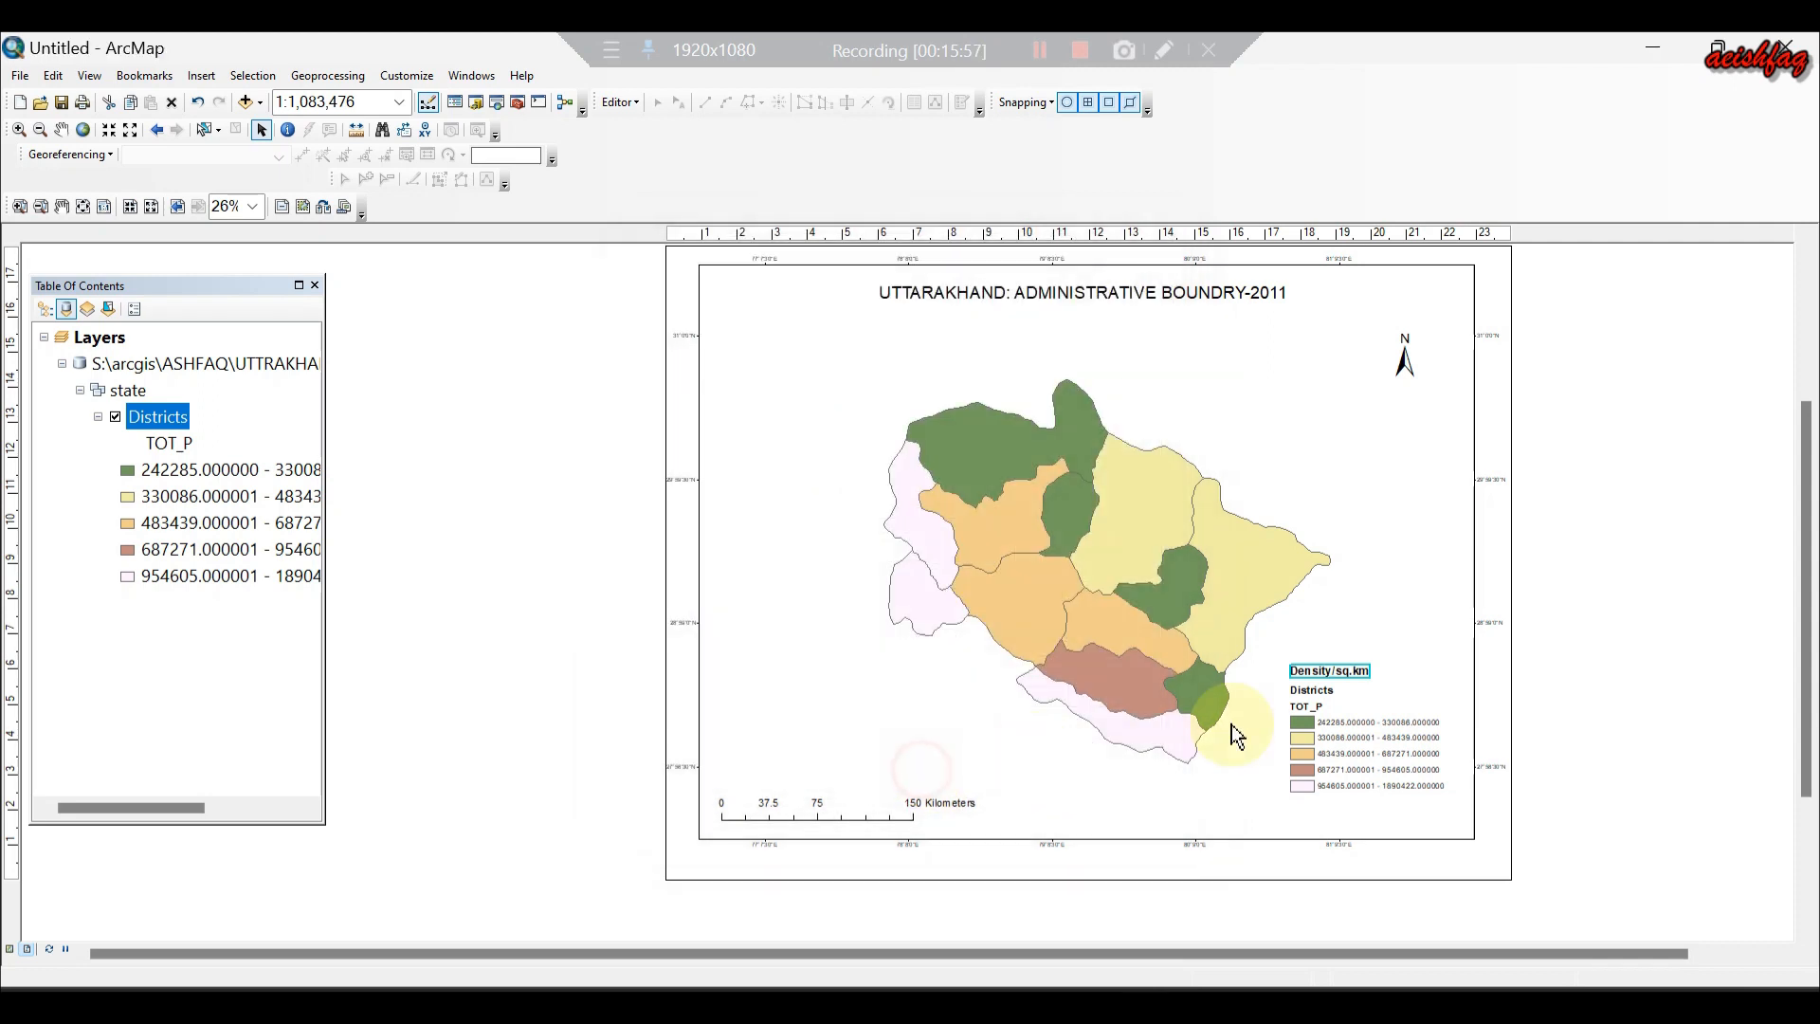
Delete the Districts and TOT_P texts from the legend and move the heading down to just above the class entries.
{"action": "right_click", "coordinate": [1317, 697]}
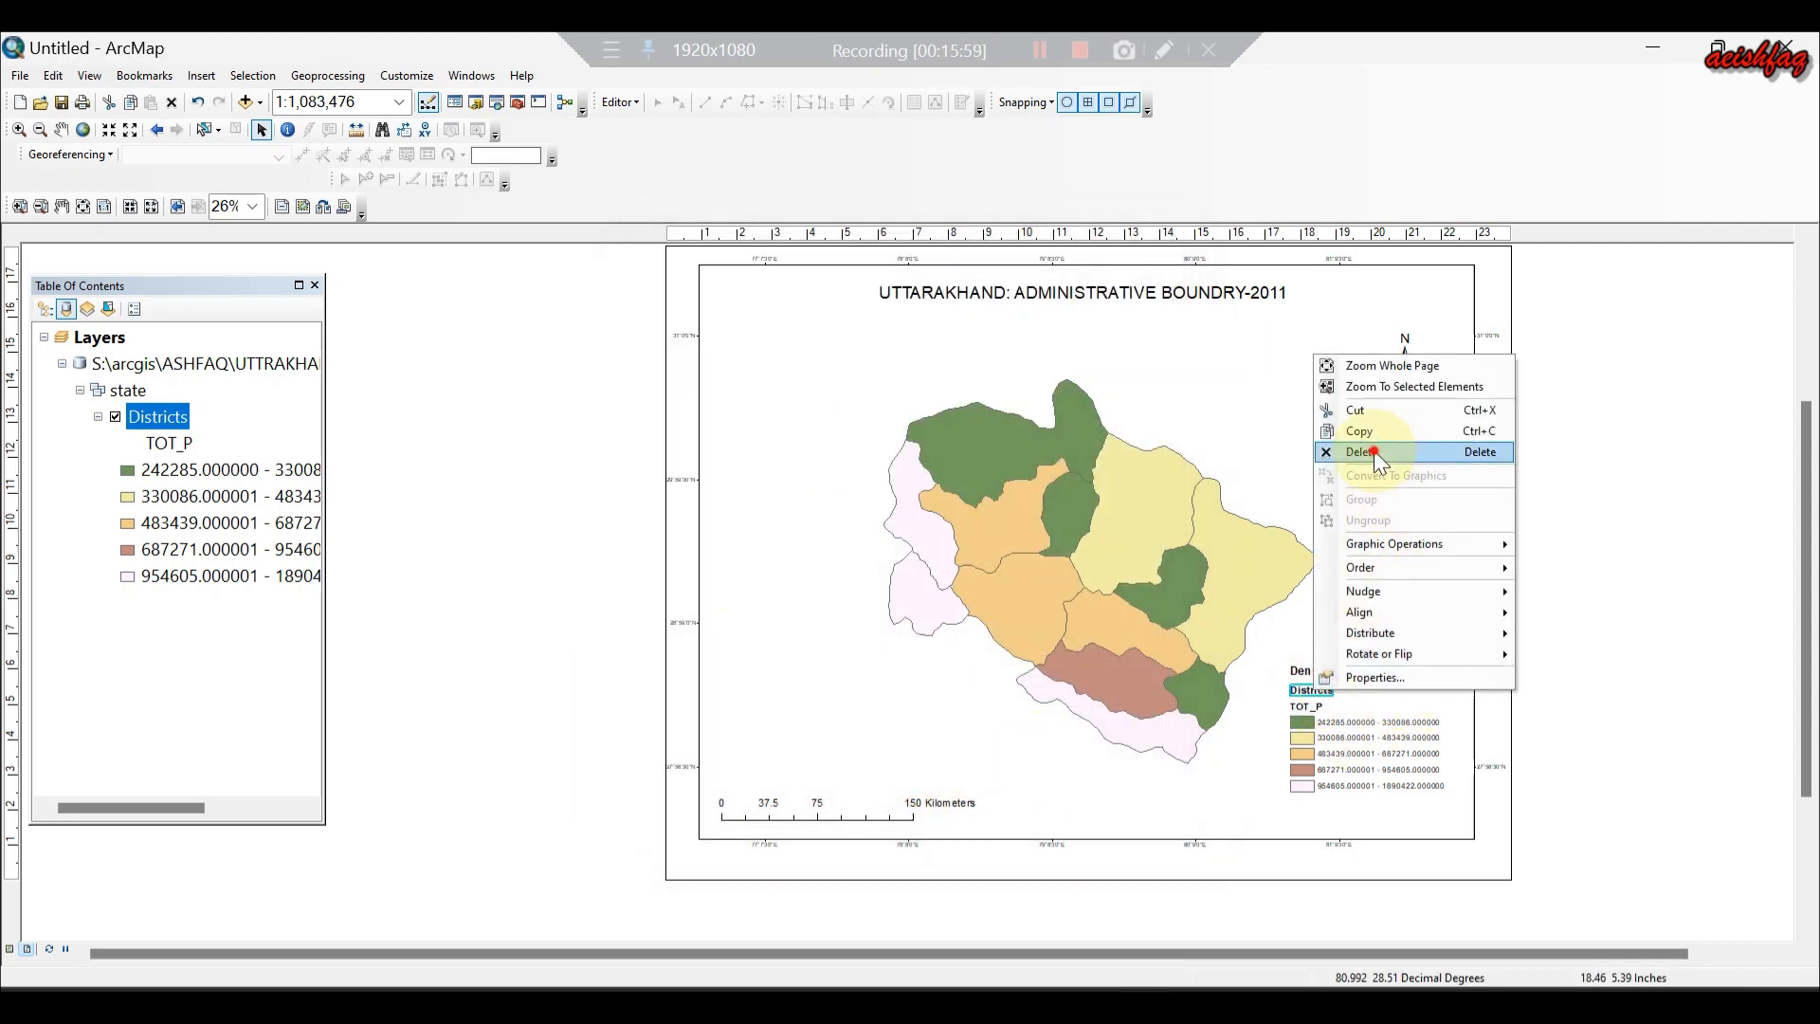
{"action": "left_click", "coordinate": [1341, 457]}
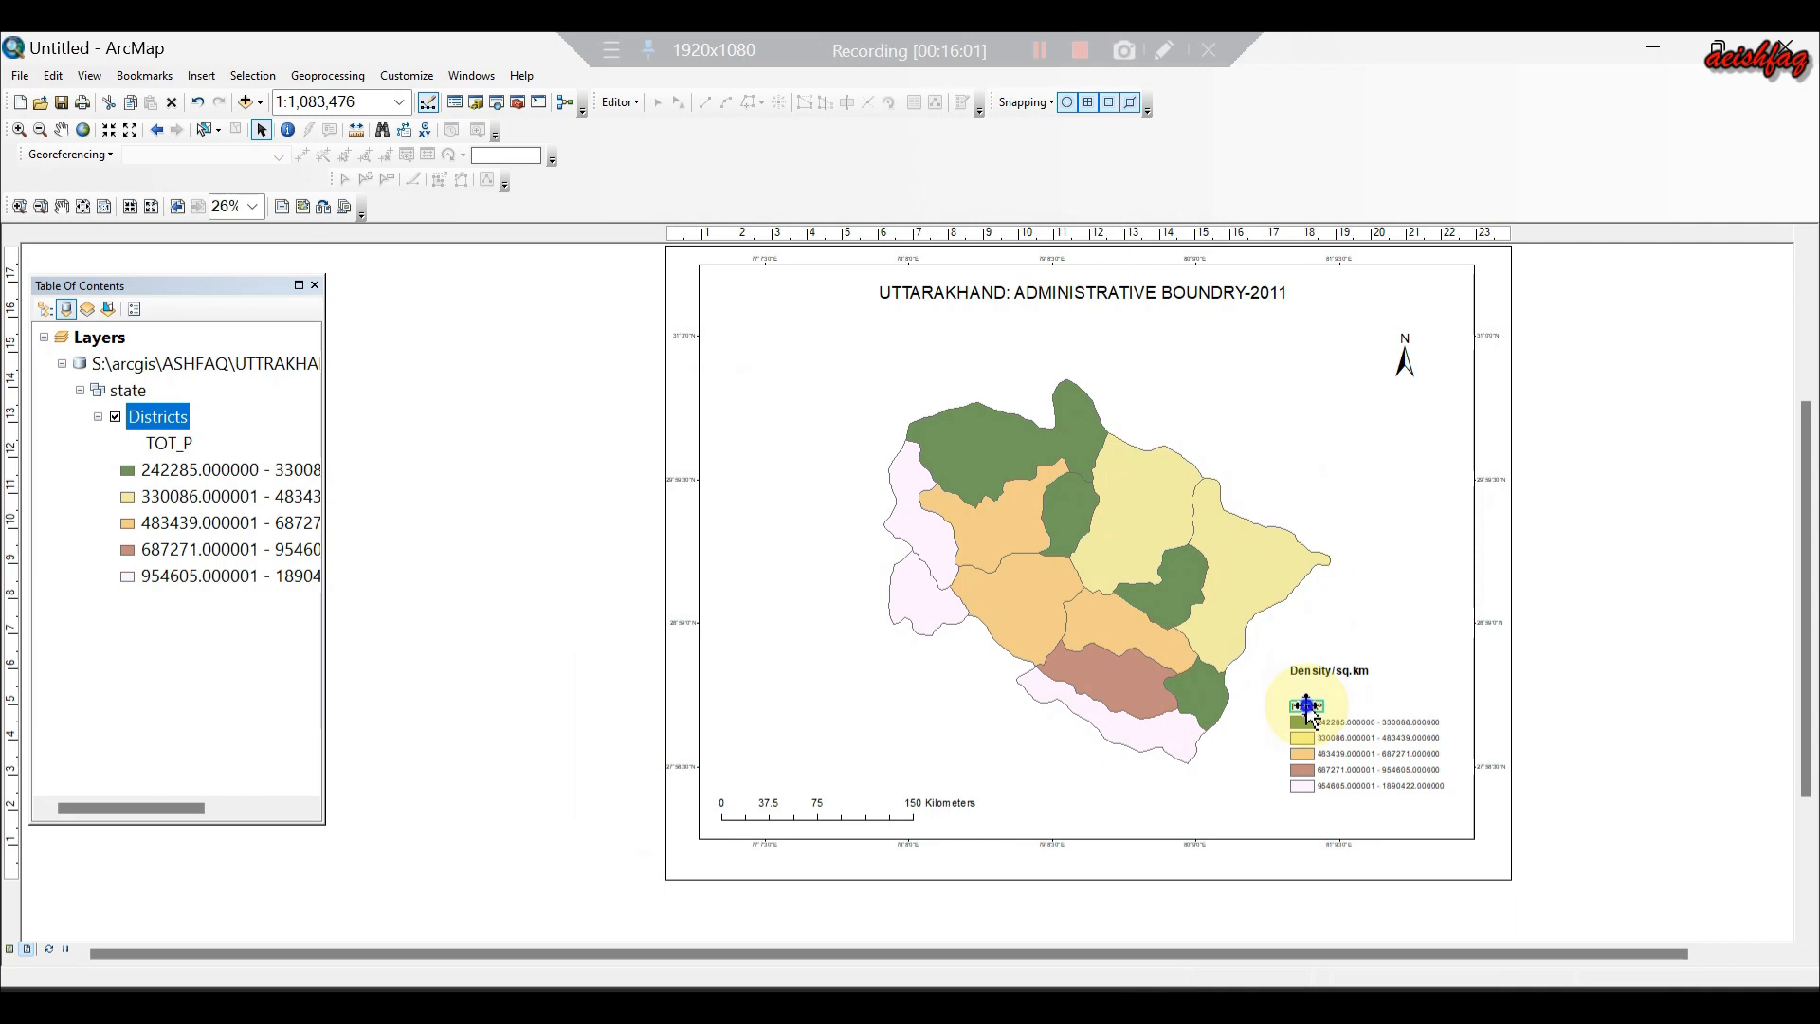
{"action": "right_click", "coordinate": [1308, 705]}
{"action": "left_click", "coordinate": [1351, 467]}
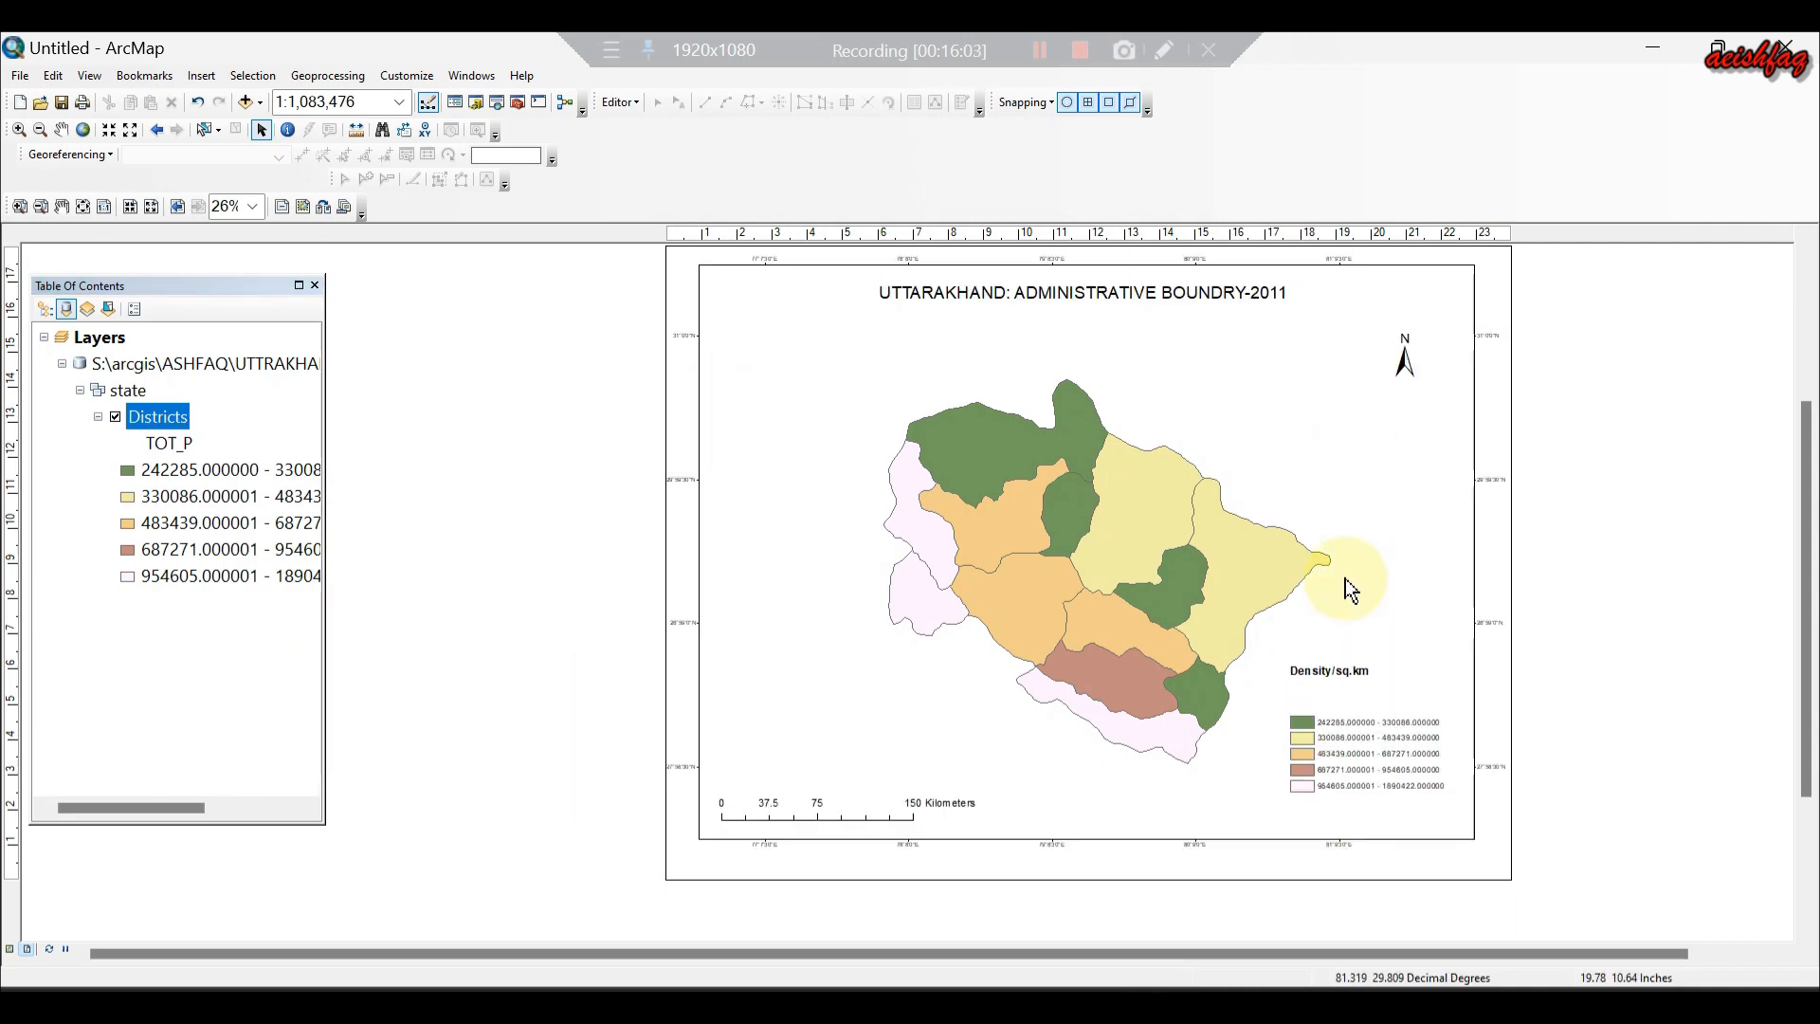
{"action": "left_click", "coordinate": [1309, 678]}
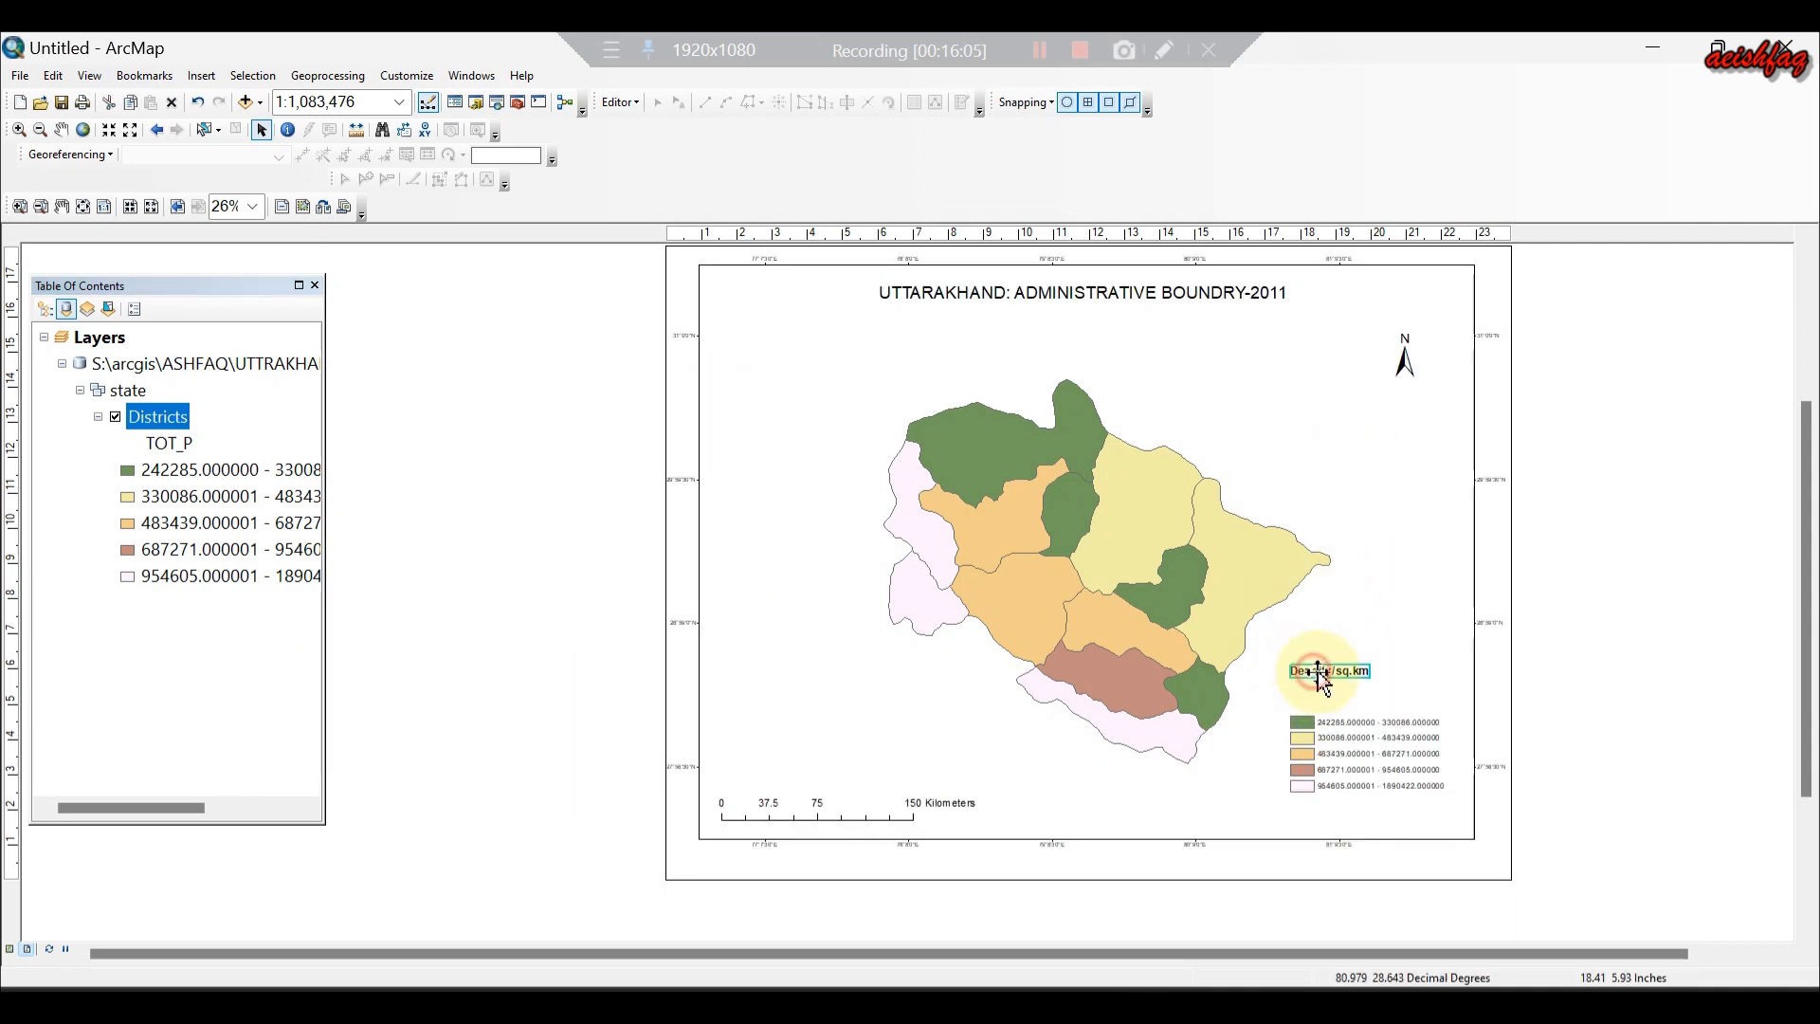
{"action": "left_click_drag", "start_coordinate": [1308, 669], "coordinate": [1320, 706]}
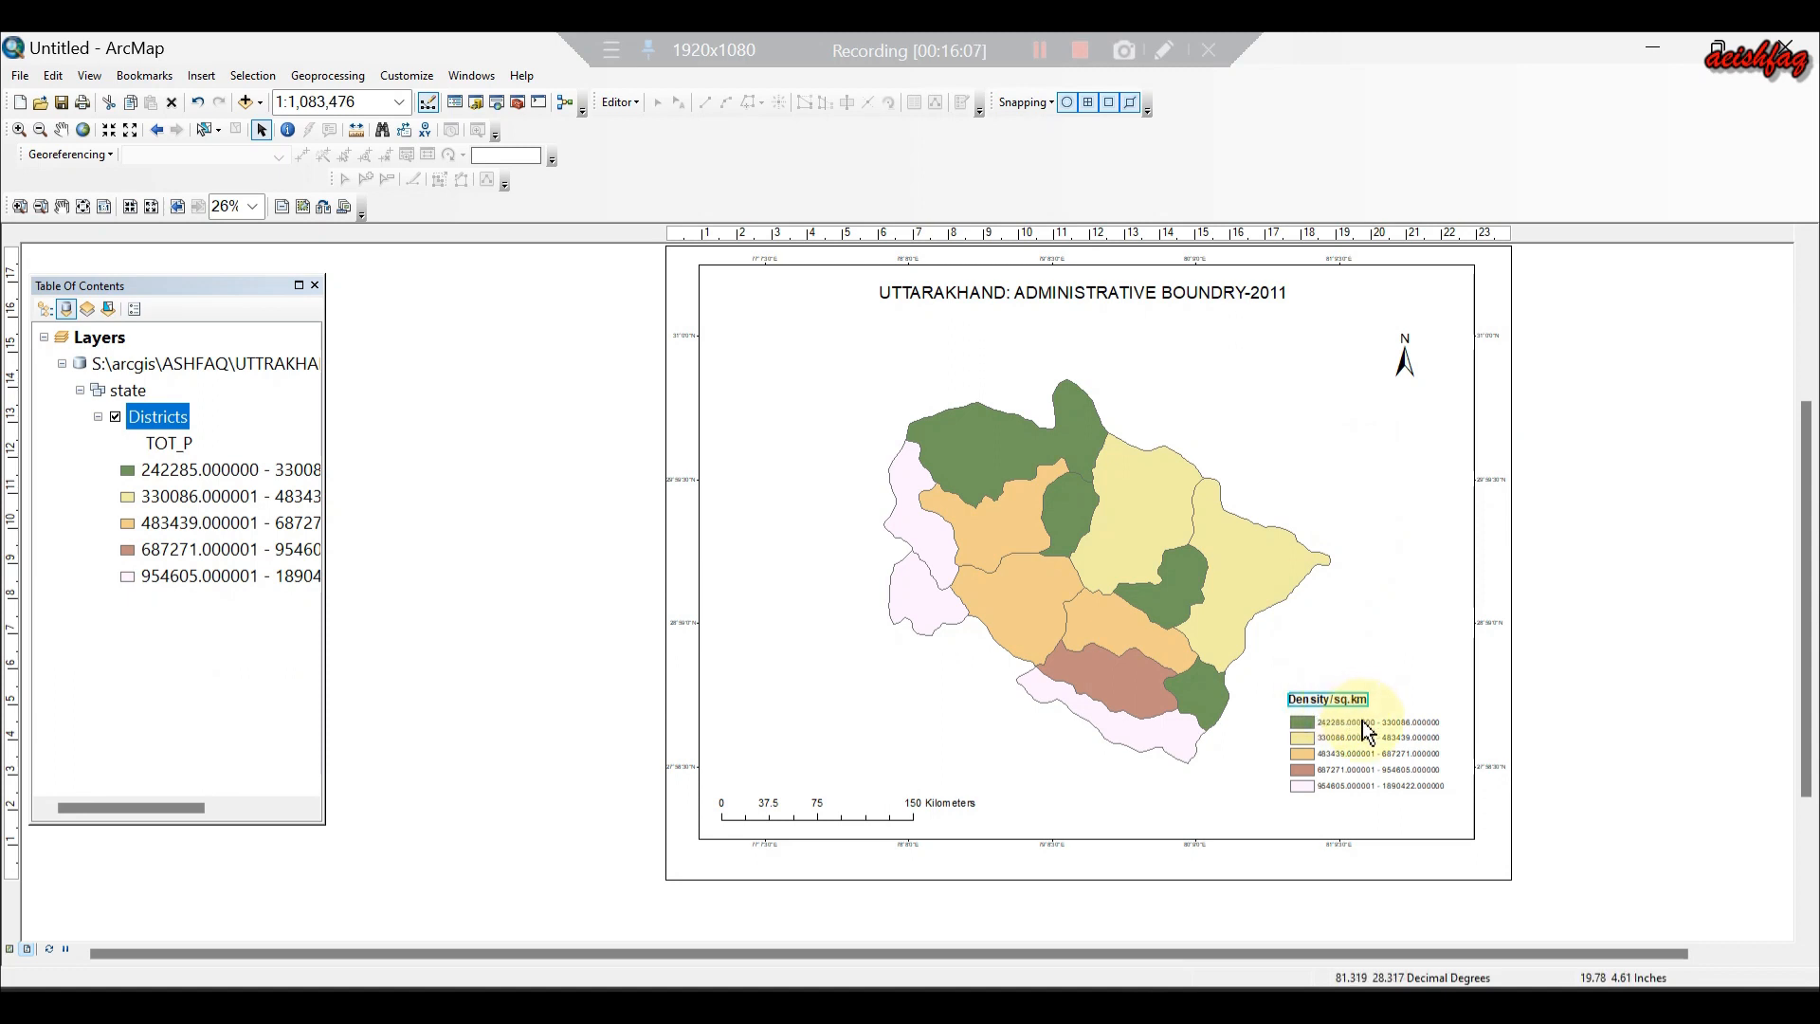
Remove the decimals from the first legend class label so it reads "242285 - 330086".
{"action": "double_click", "coordinate": [1362, 721]}
{"action": "left_click_drag", "start_coordinate": [912, 358], "coordinate": [853, 358]}
{"action": "key", "text": "BackSpace"}
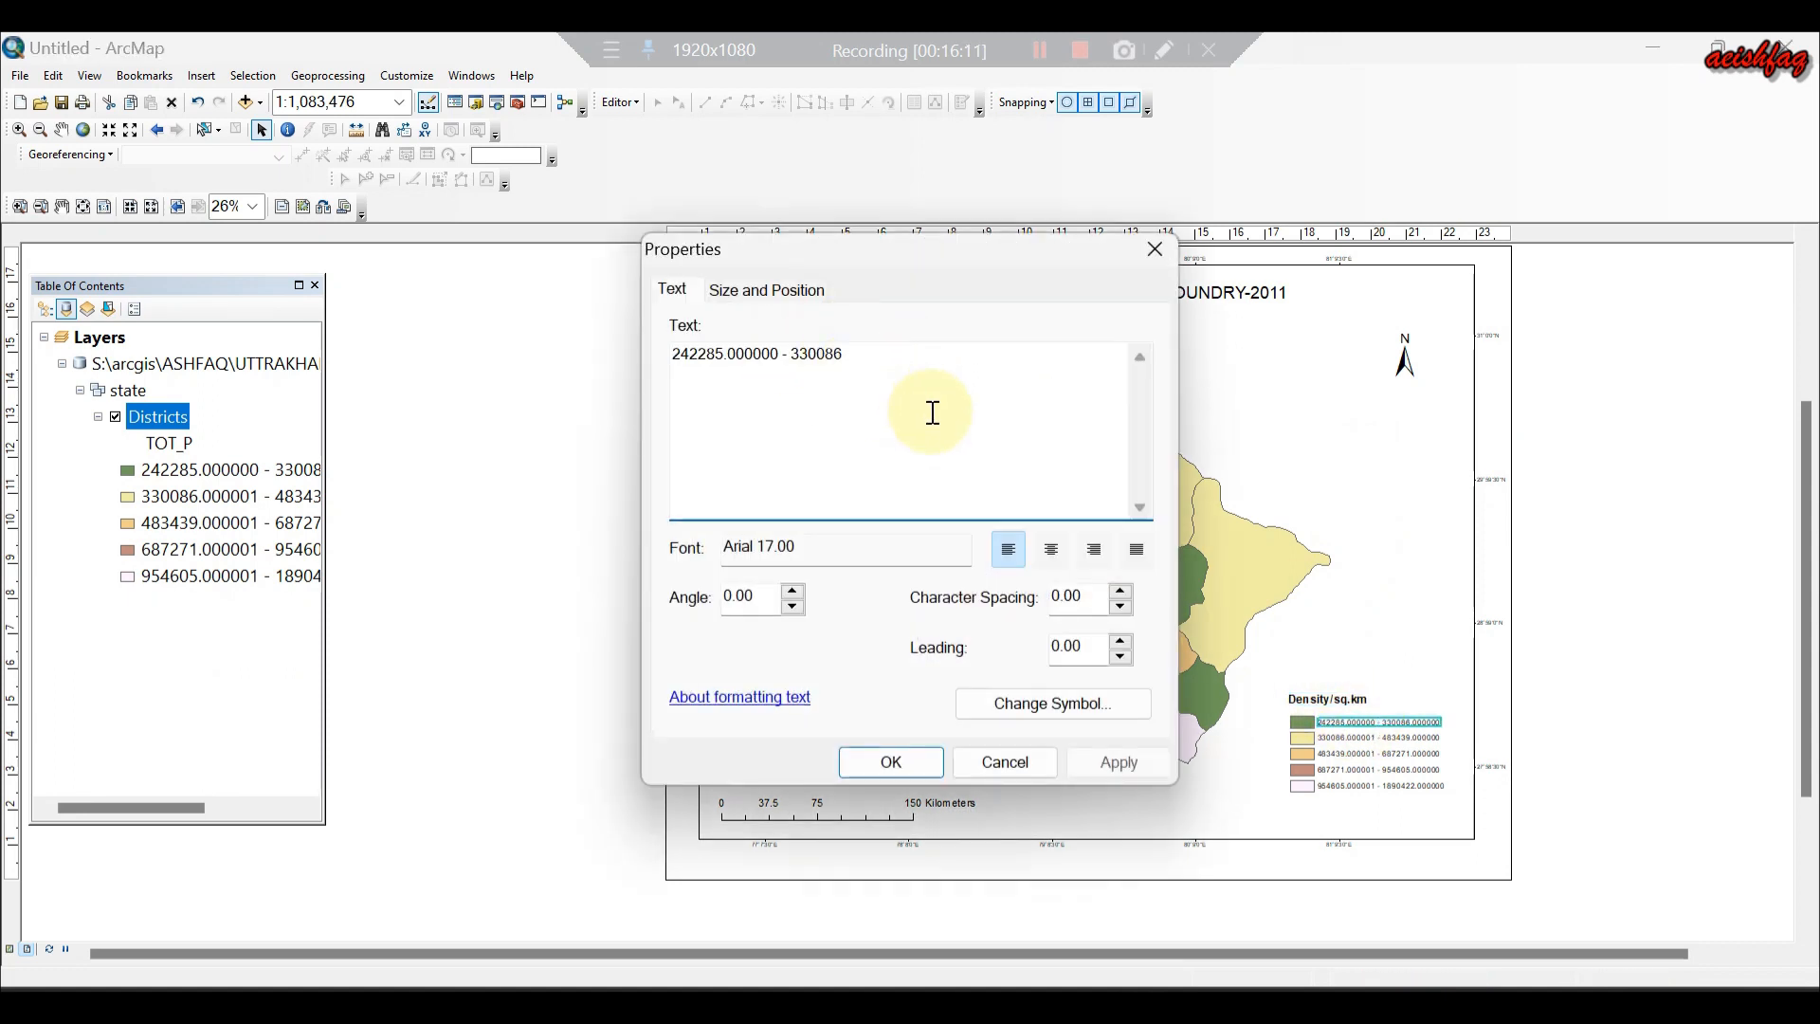
{"action": "left_click_drag", "start_coordinate": [782, 361], "coordinate": [719, 360]}
{"action": "key", "text": "BackSpace"}
{"action": "left_click", "coordinate": [1109, 761]}
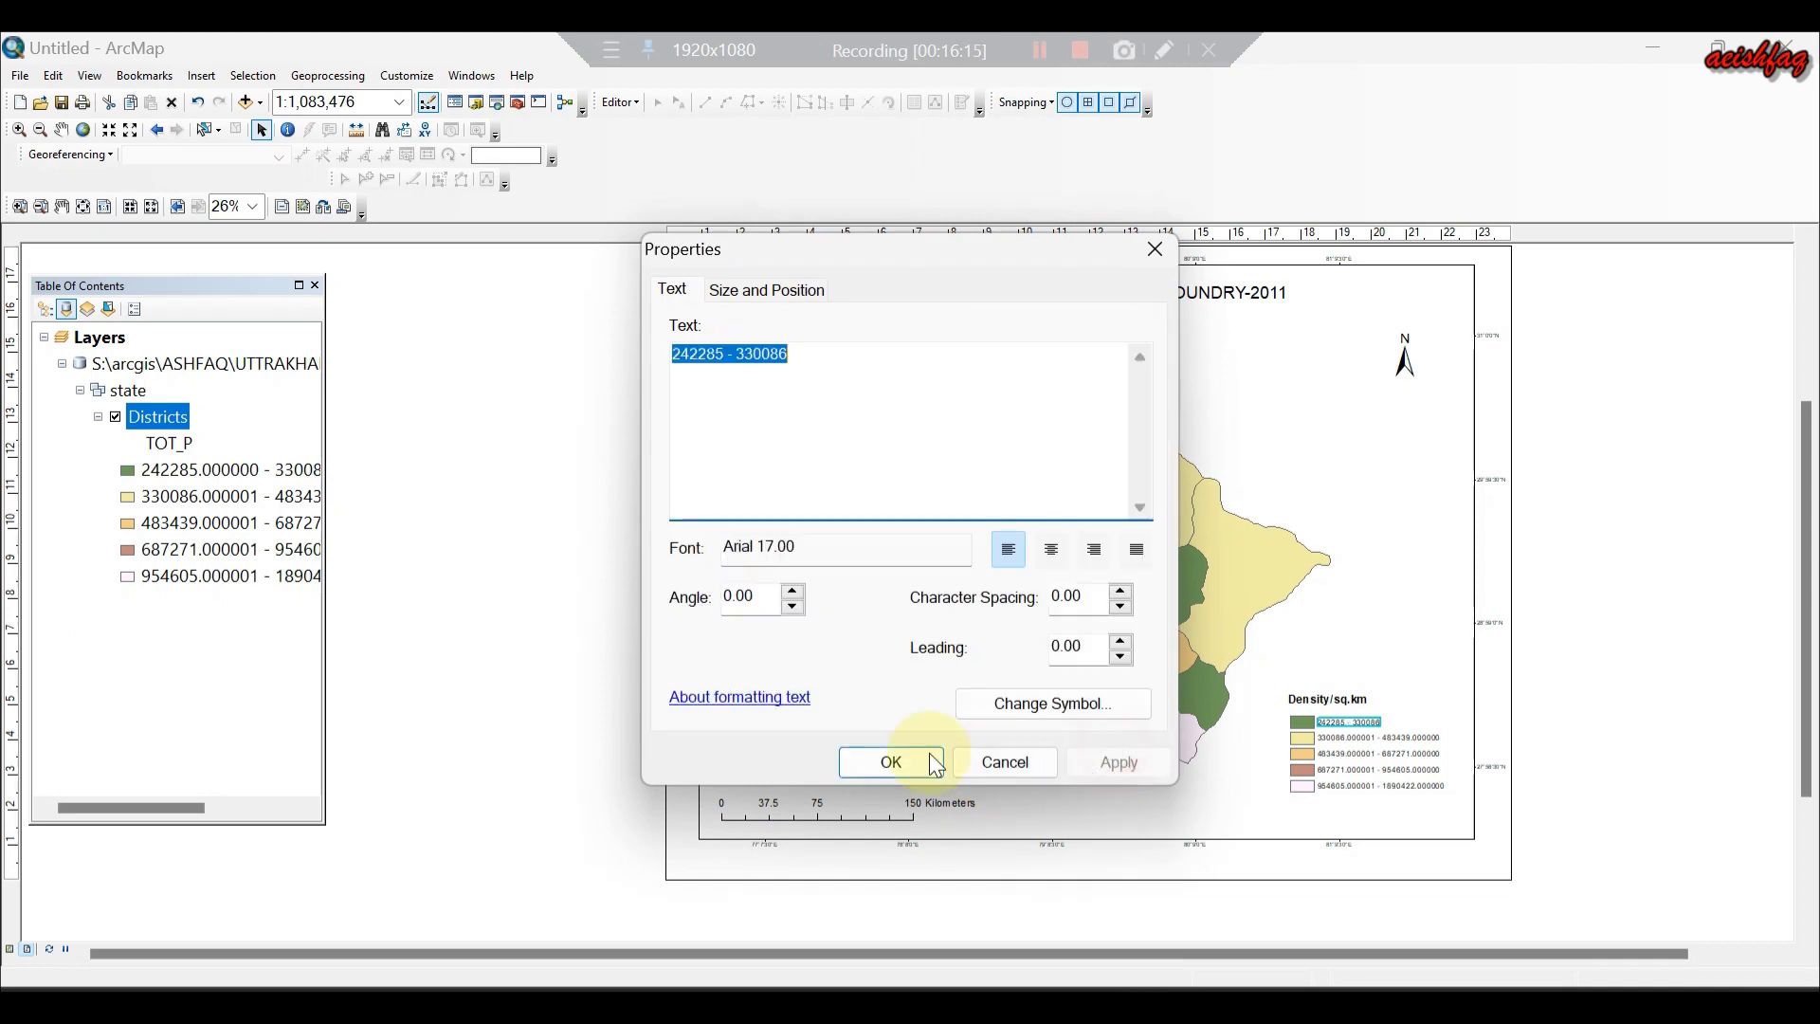
{"action": "left_click", "coordinate": [900, 763]}
Remove the decimals from the remaining legend labels: 330086 - 483439, 483439 - 687271, 687271 - 954605 and 954605 - 1890422.
{"action": "double_click", "coordinate": [1333, 735]}
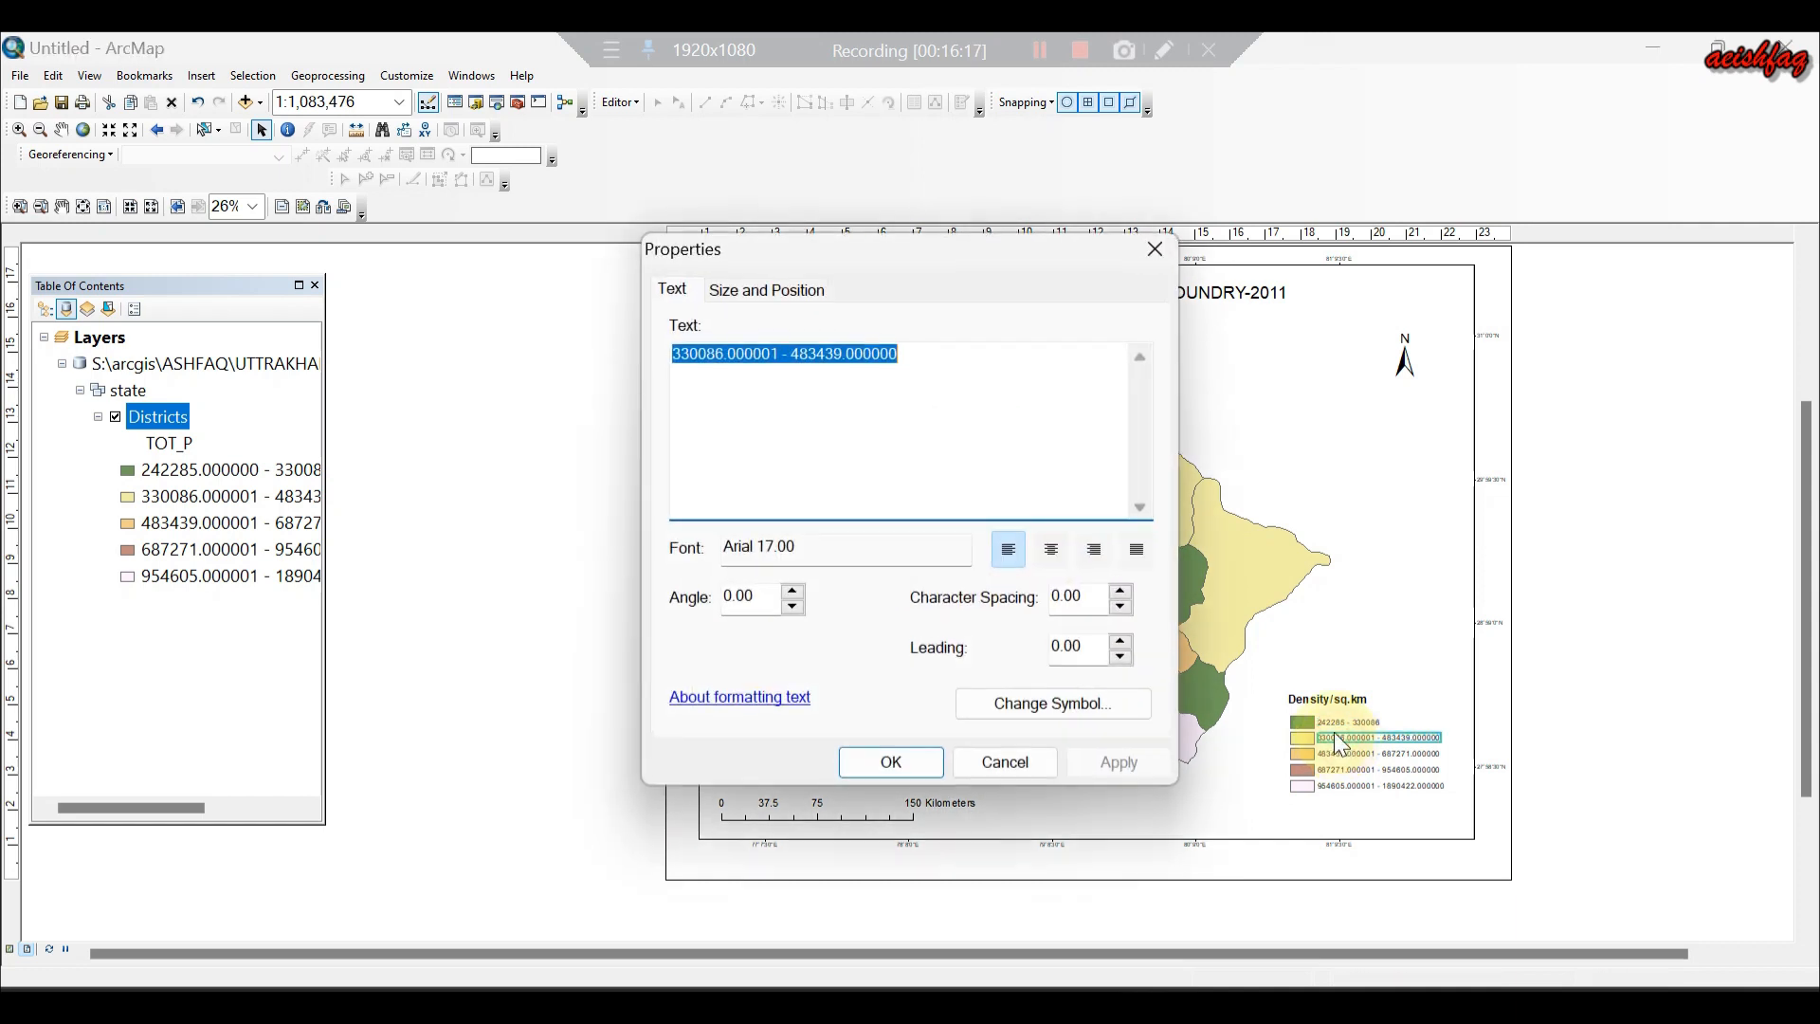
{"action": "left_click_drag", "start_coordinate": [910, 357], "coordinate": [857, 356]}
{"action": "key", "text": "BackSpace"}
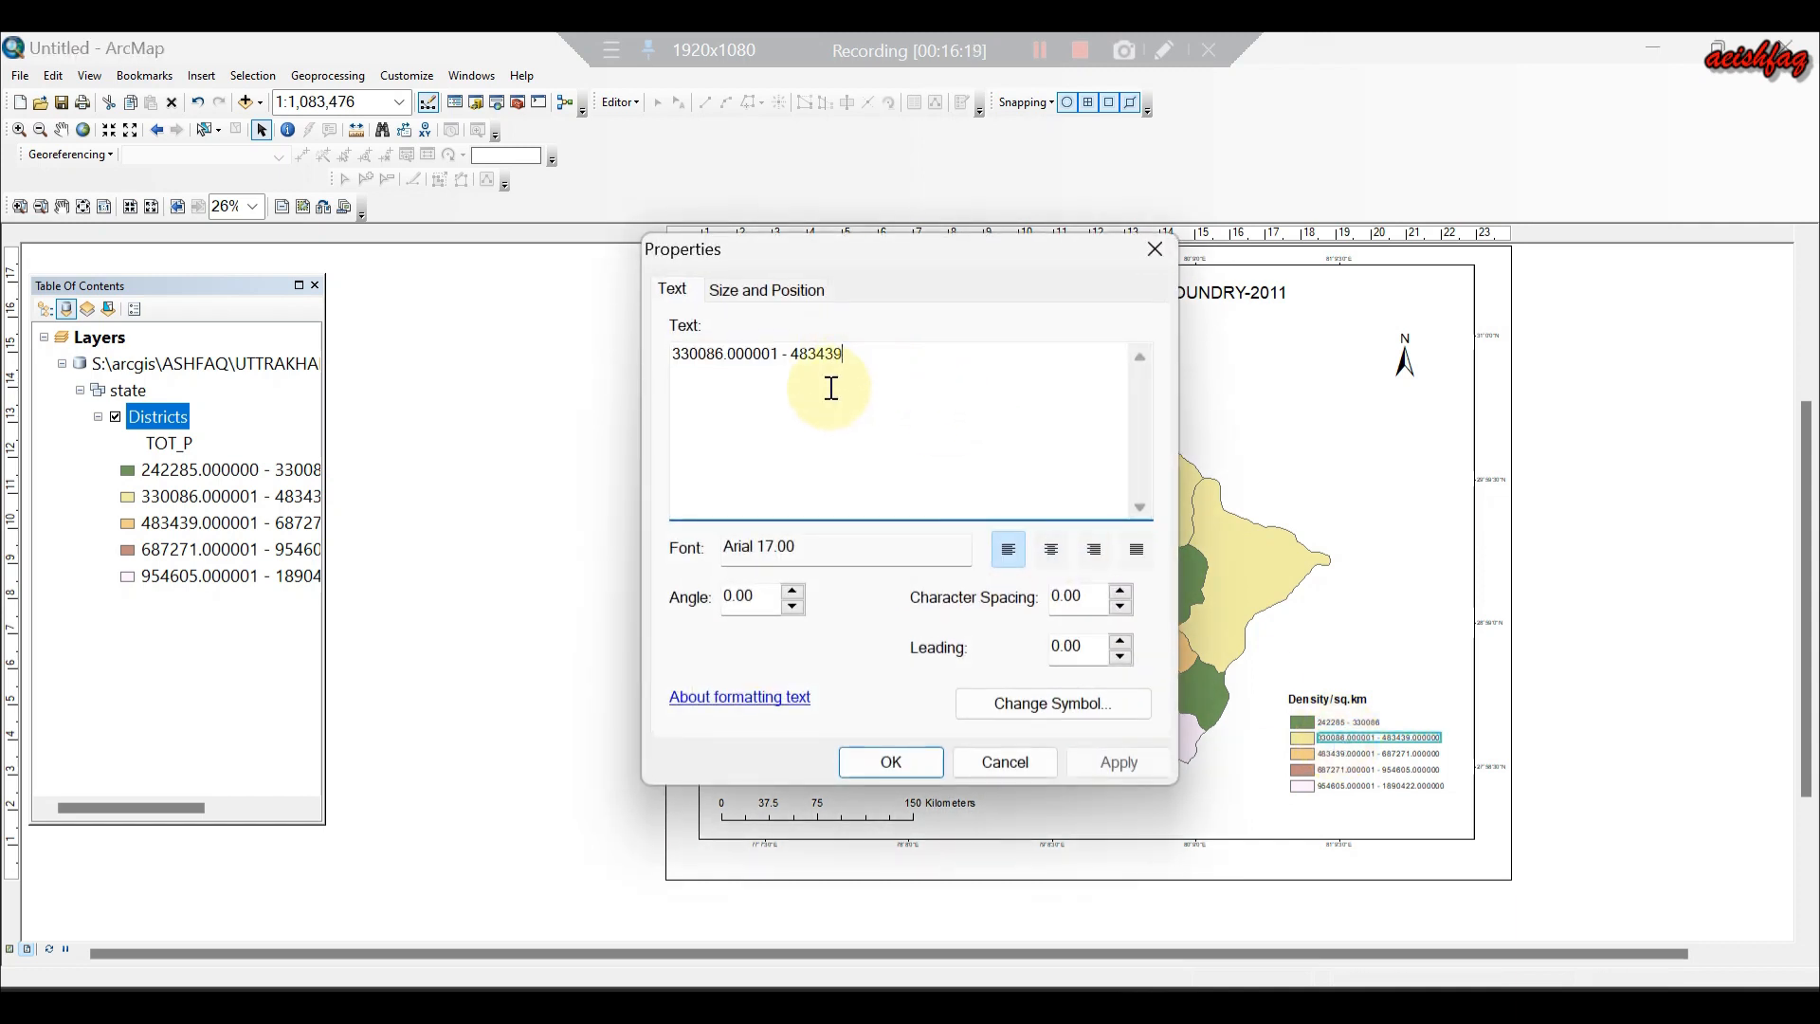
{"action": "left_click_drag", "start_coordinate": [907, 356], "coordinate": [727, 363]}
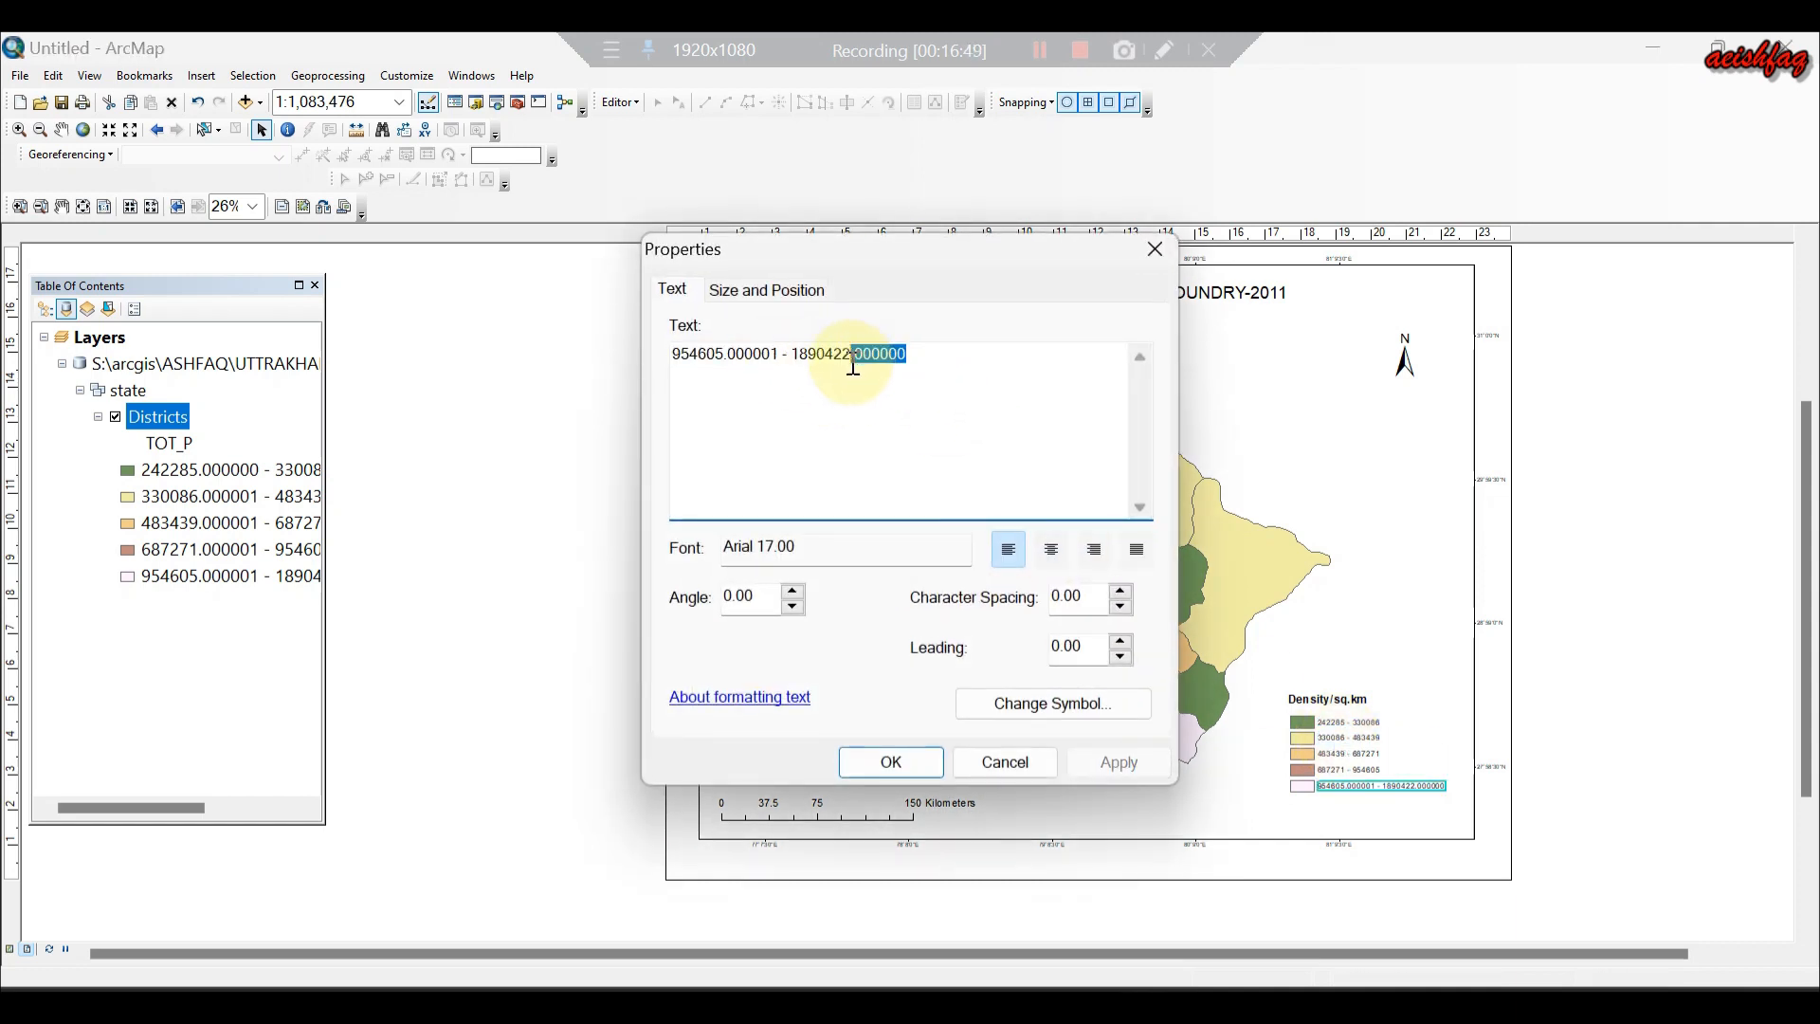
{"action": "key", "text": "BackSpace"}
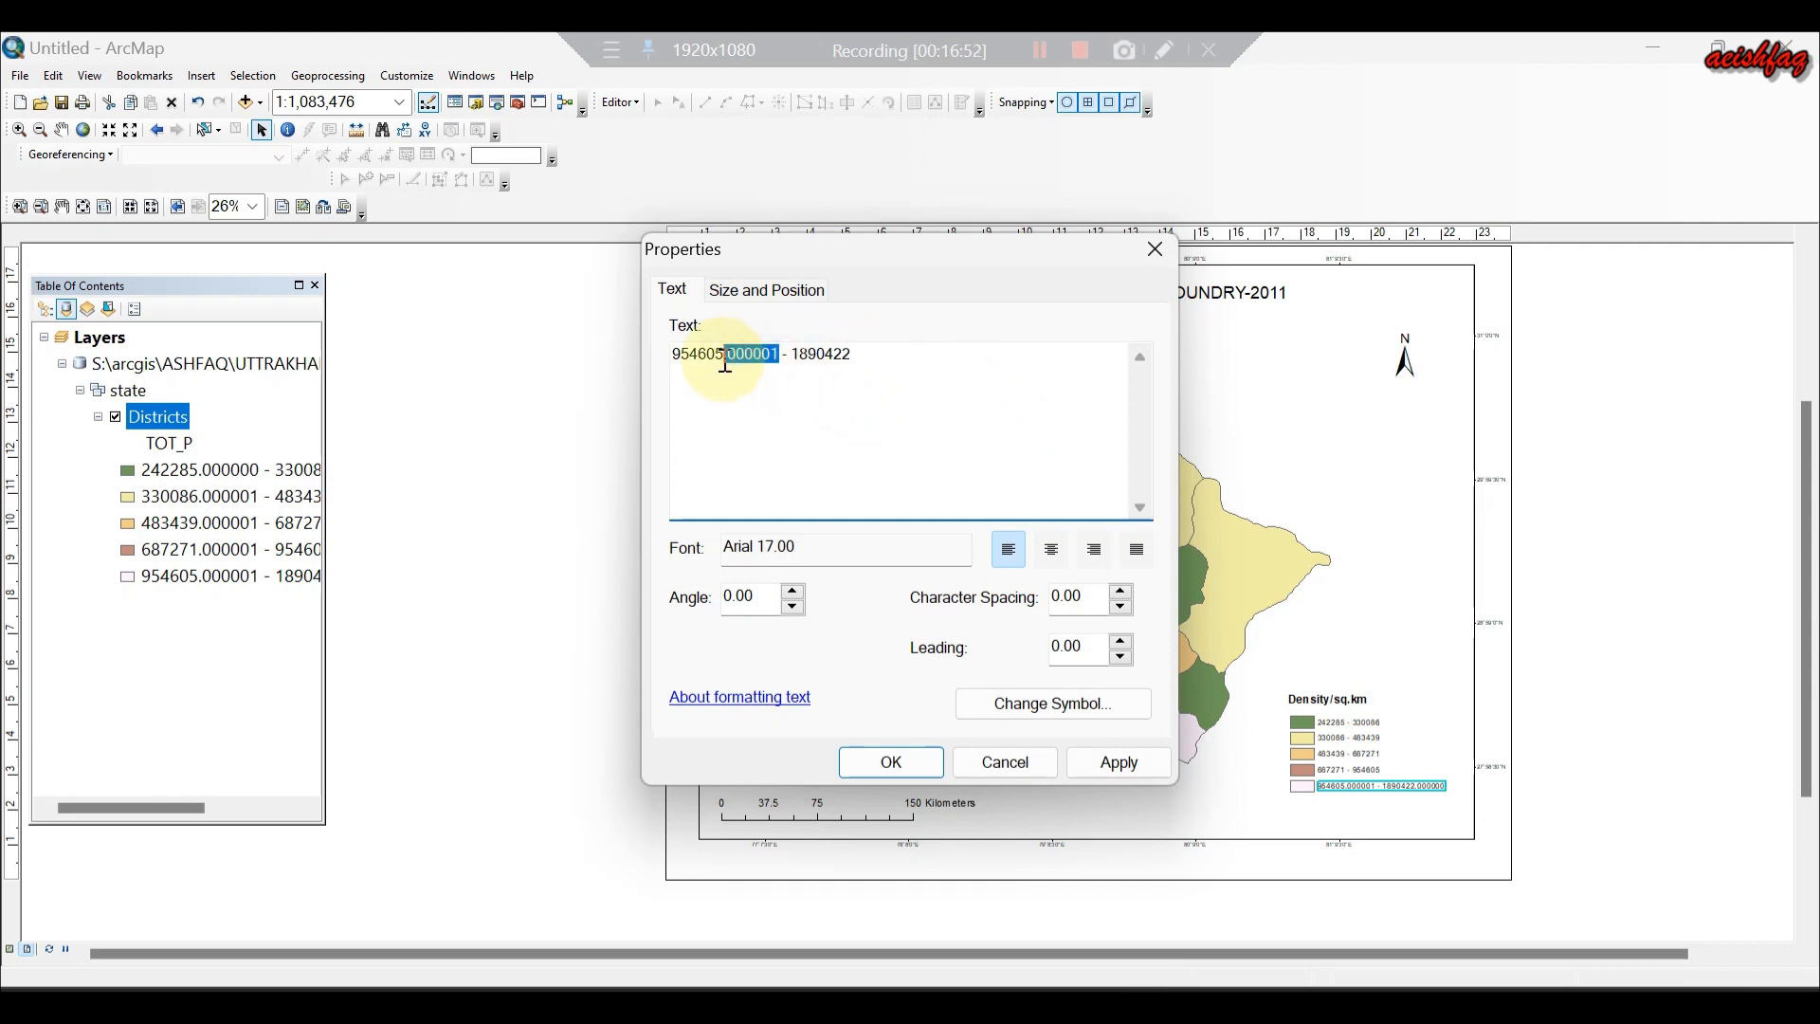
{"action": "key", "text": "BackSpace"}
{"action": "left_click", "coordinate": [1115, 758]}
{"action": "left_click", "coordinate": [893, 763]}
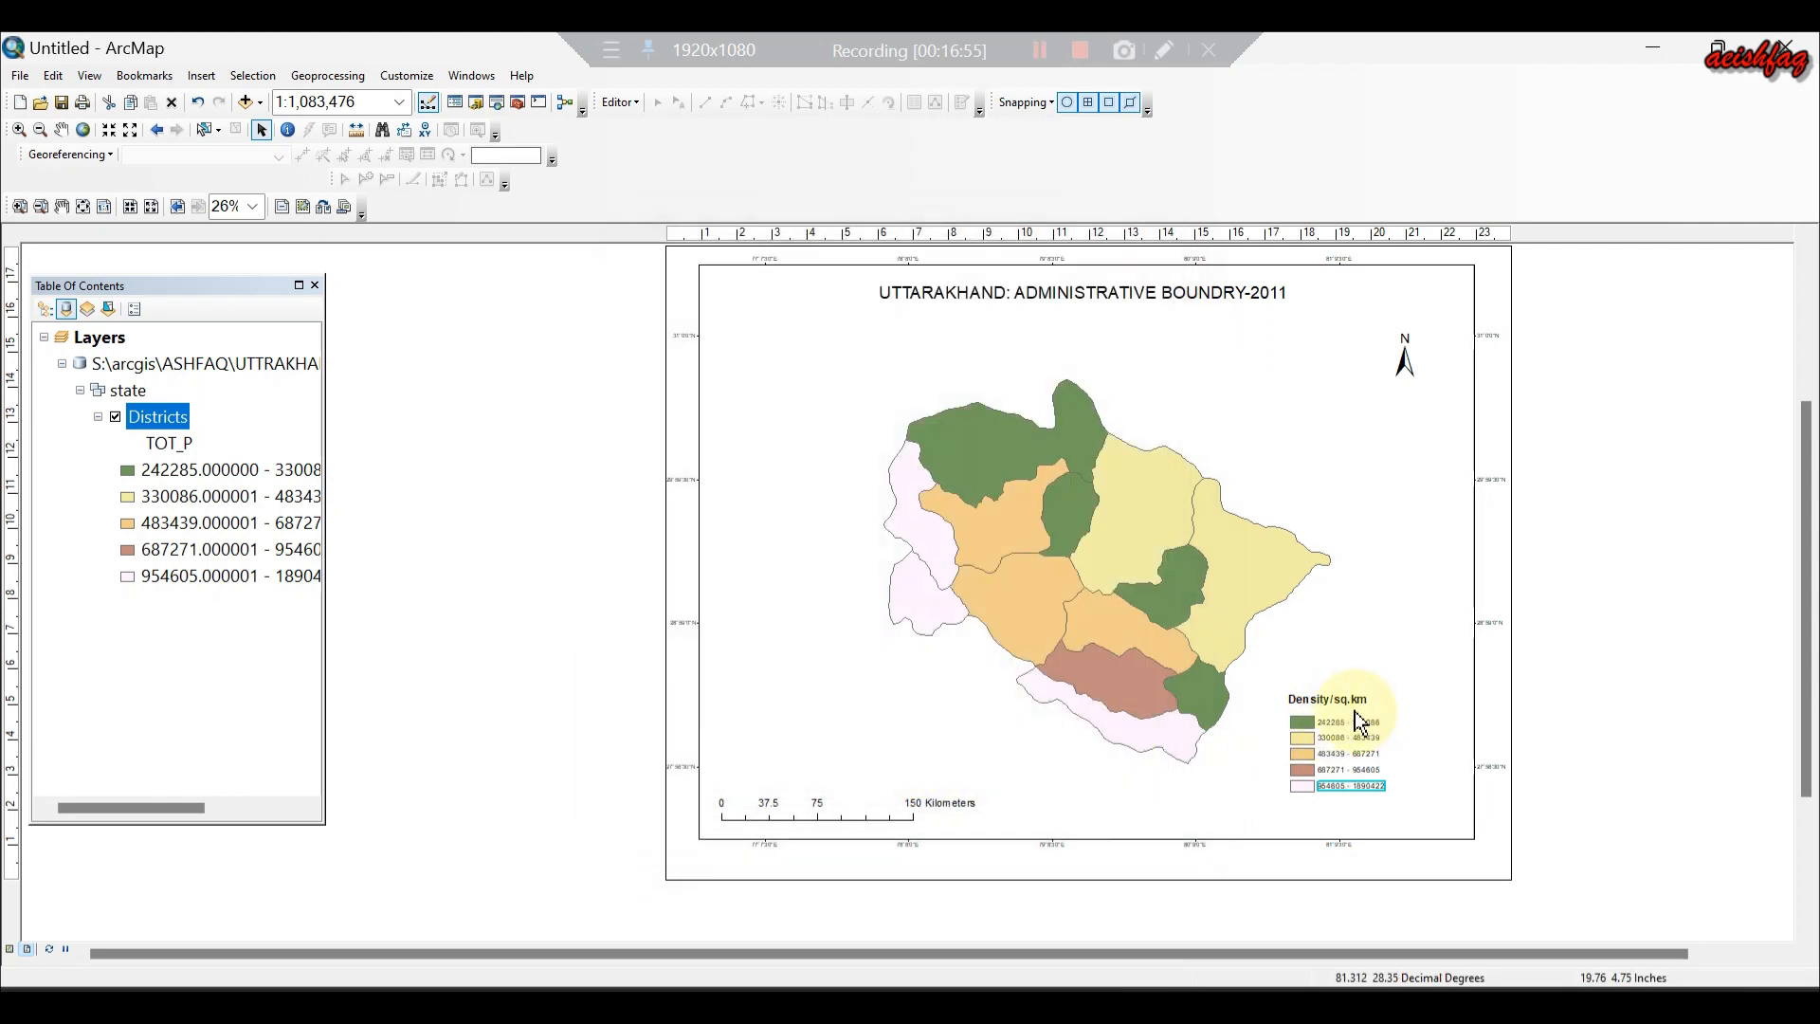
Replace the map title's text with "UK: DISTRICT WISE POPULATION-2011".
{"action": "double_click", "coordinate": [1032, 292]}
{"action": "left_click", "coordinate": [959, 354]}
{"action": "left_click_drag", "start_coordinate": [705, 354], "coordinate": [617, 357]}
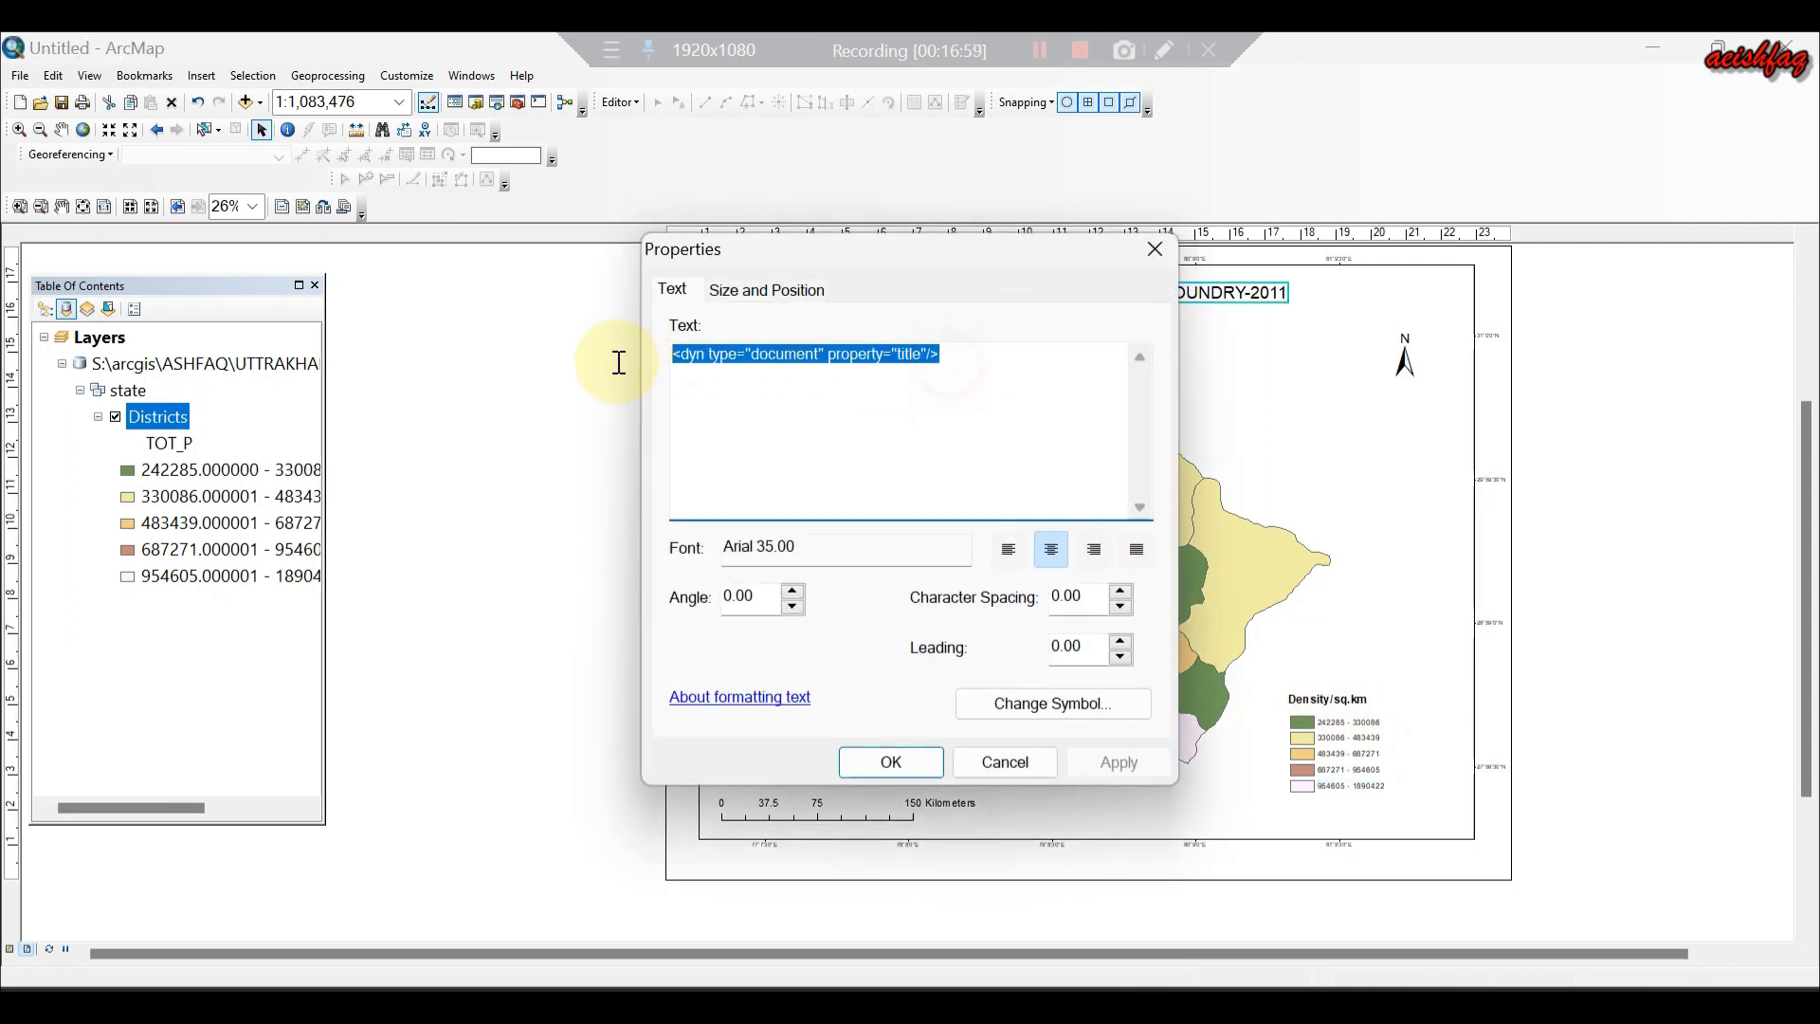
{"action": "type", "text": "UK: DISTRICT WISE POPULATION-2011"}
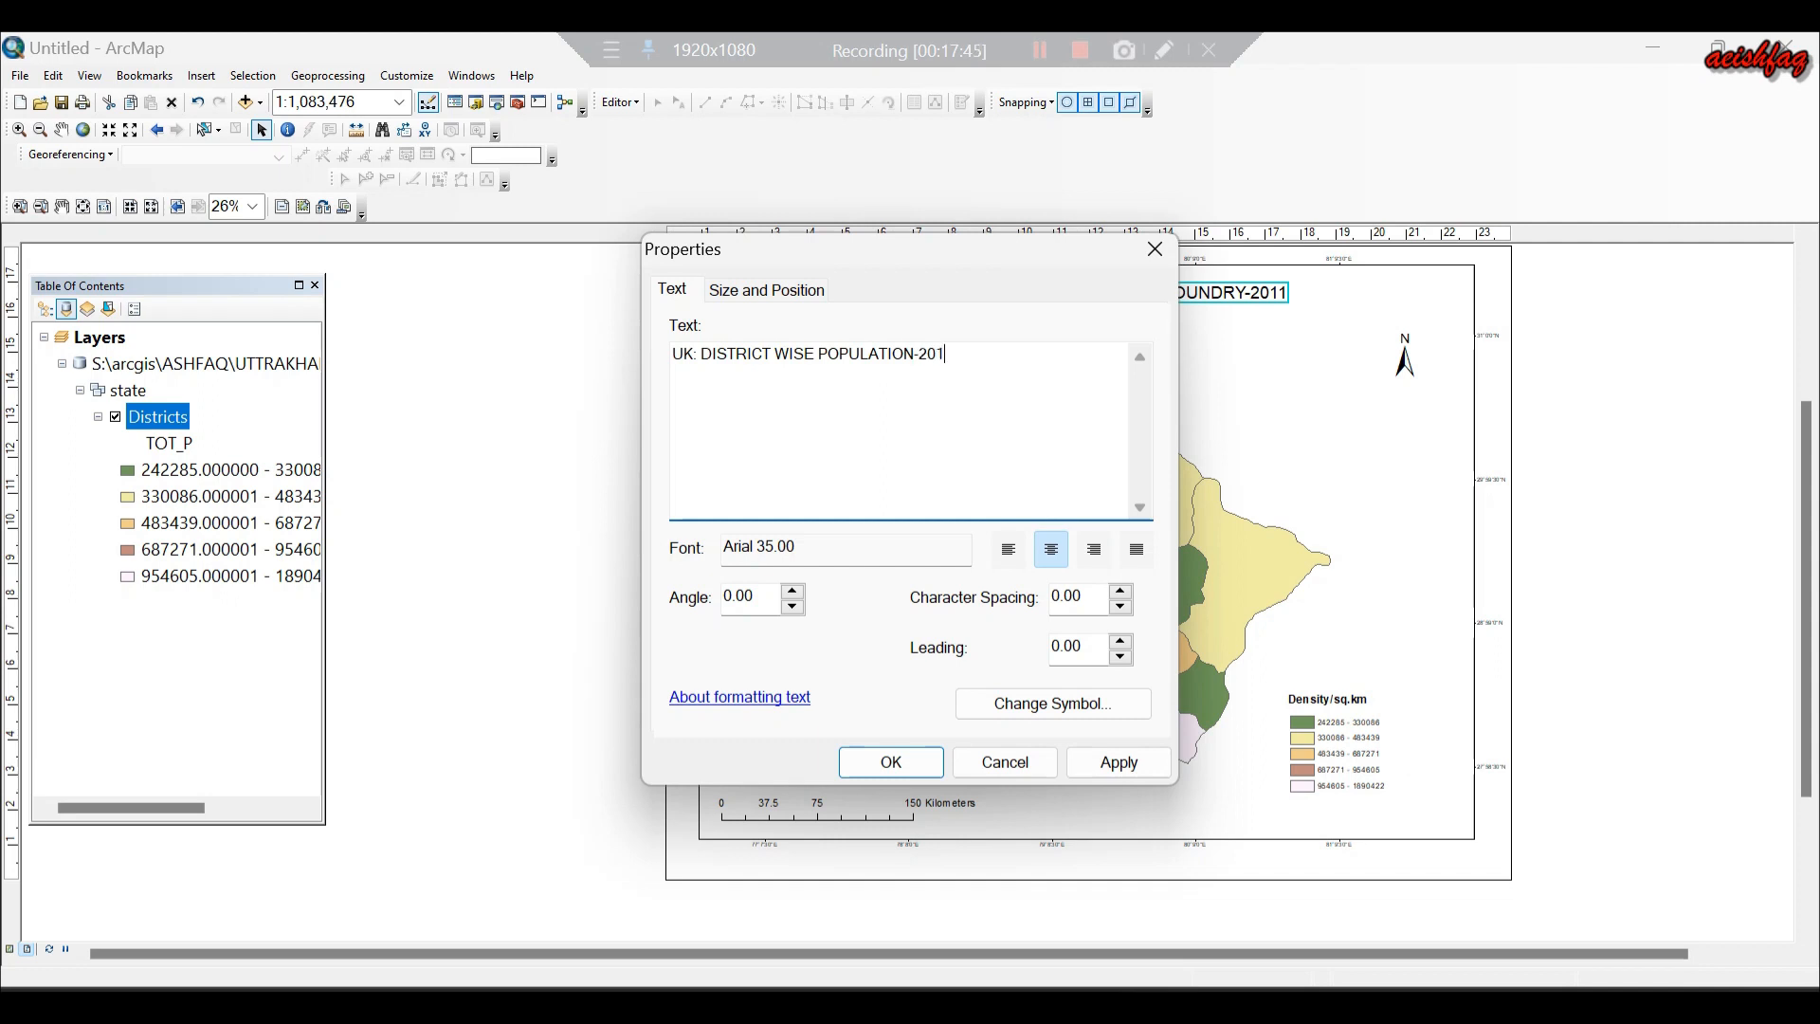
{"action": "left_click", "coordinate": [1107, 773]}
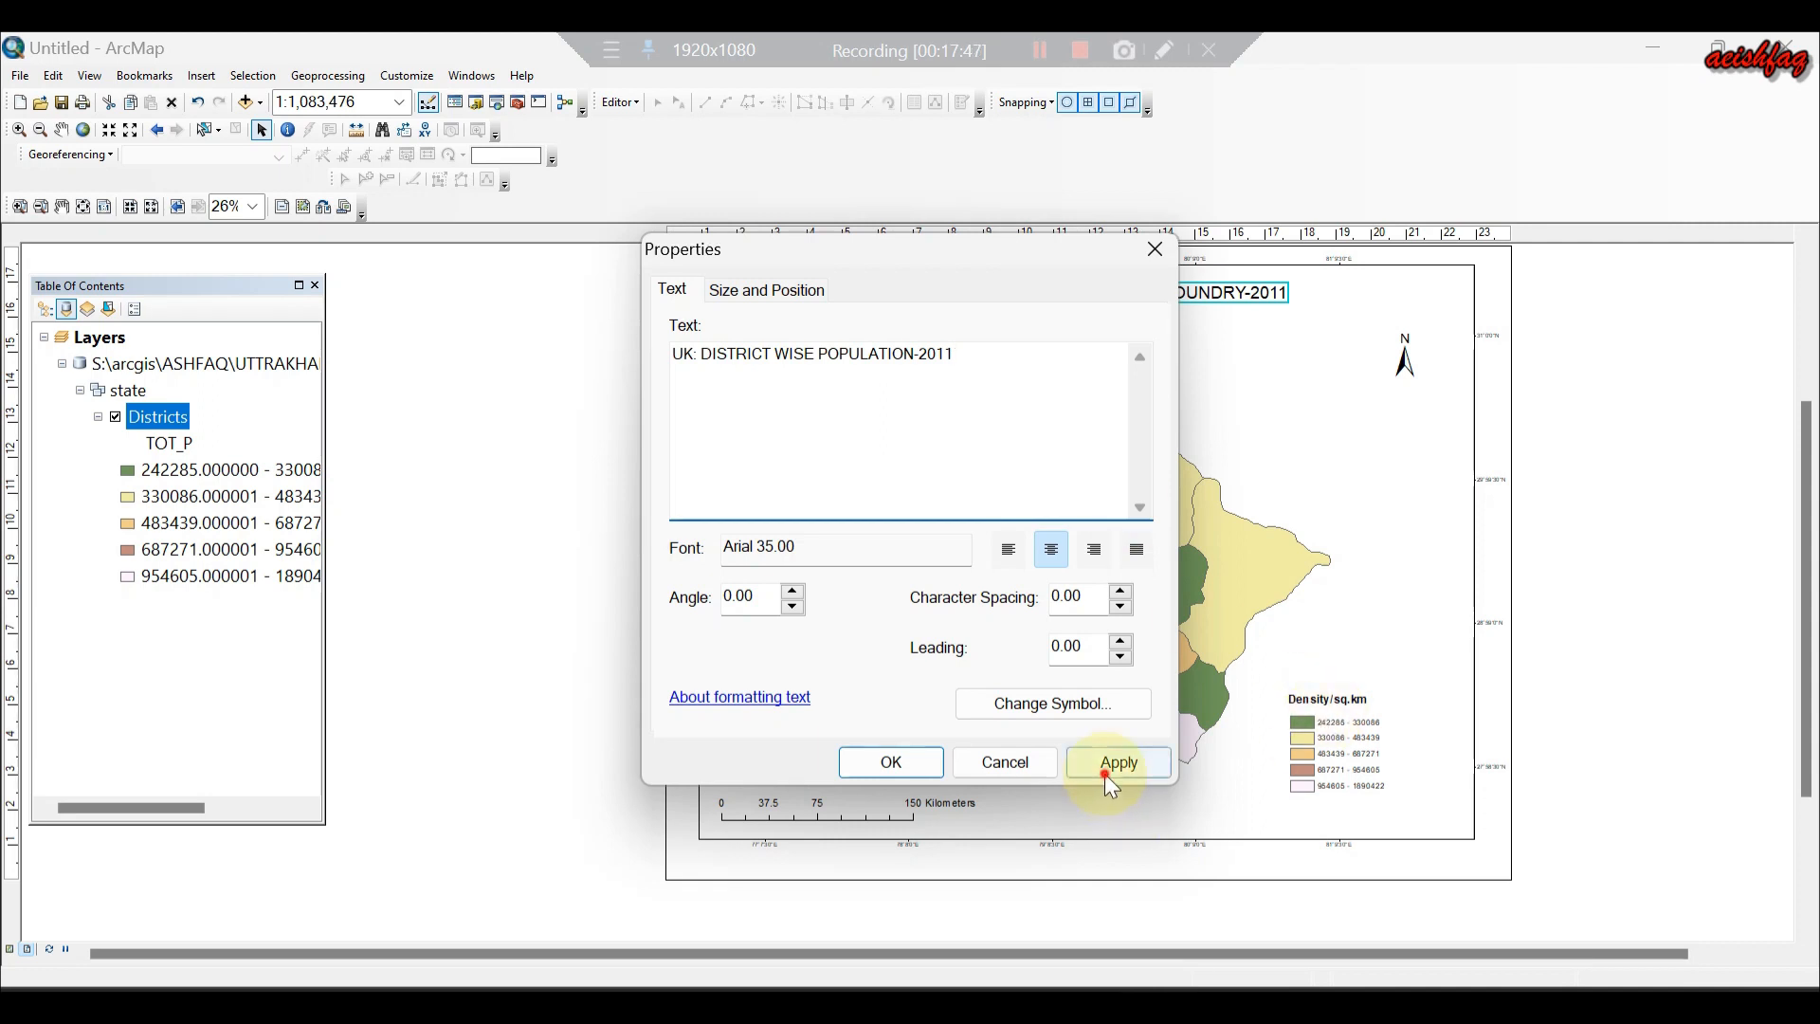
{"action": "left_click", "coordinate": [911, 770]}
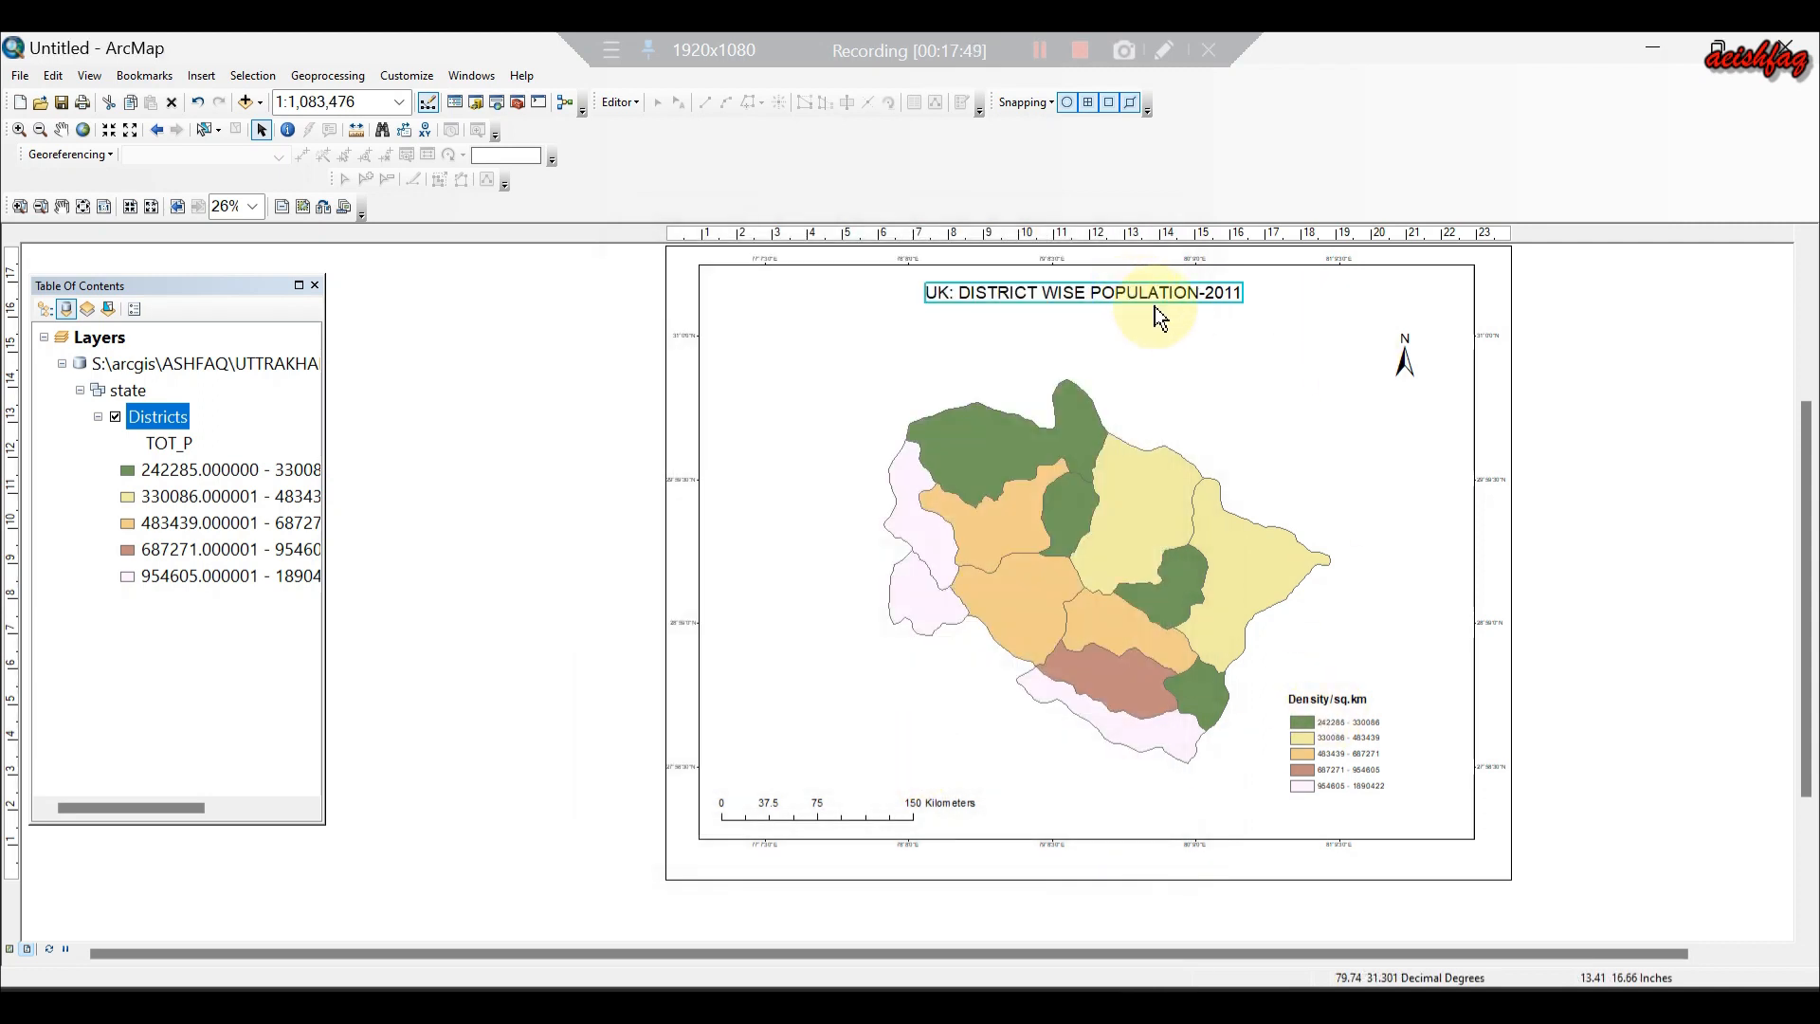
Export the map layout to the Desktop as a PDF named DENSITY.pdf at 300 dpi.
{"action": "left_click", "coordinate": [13, 79]}
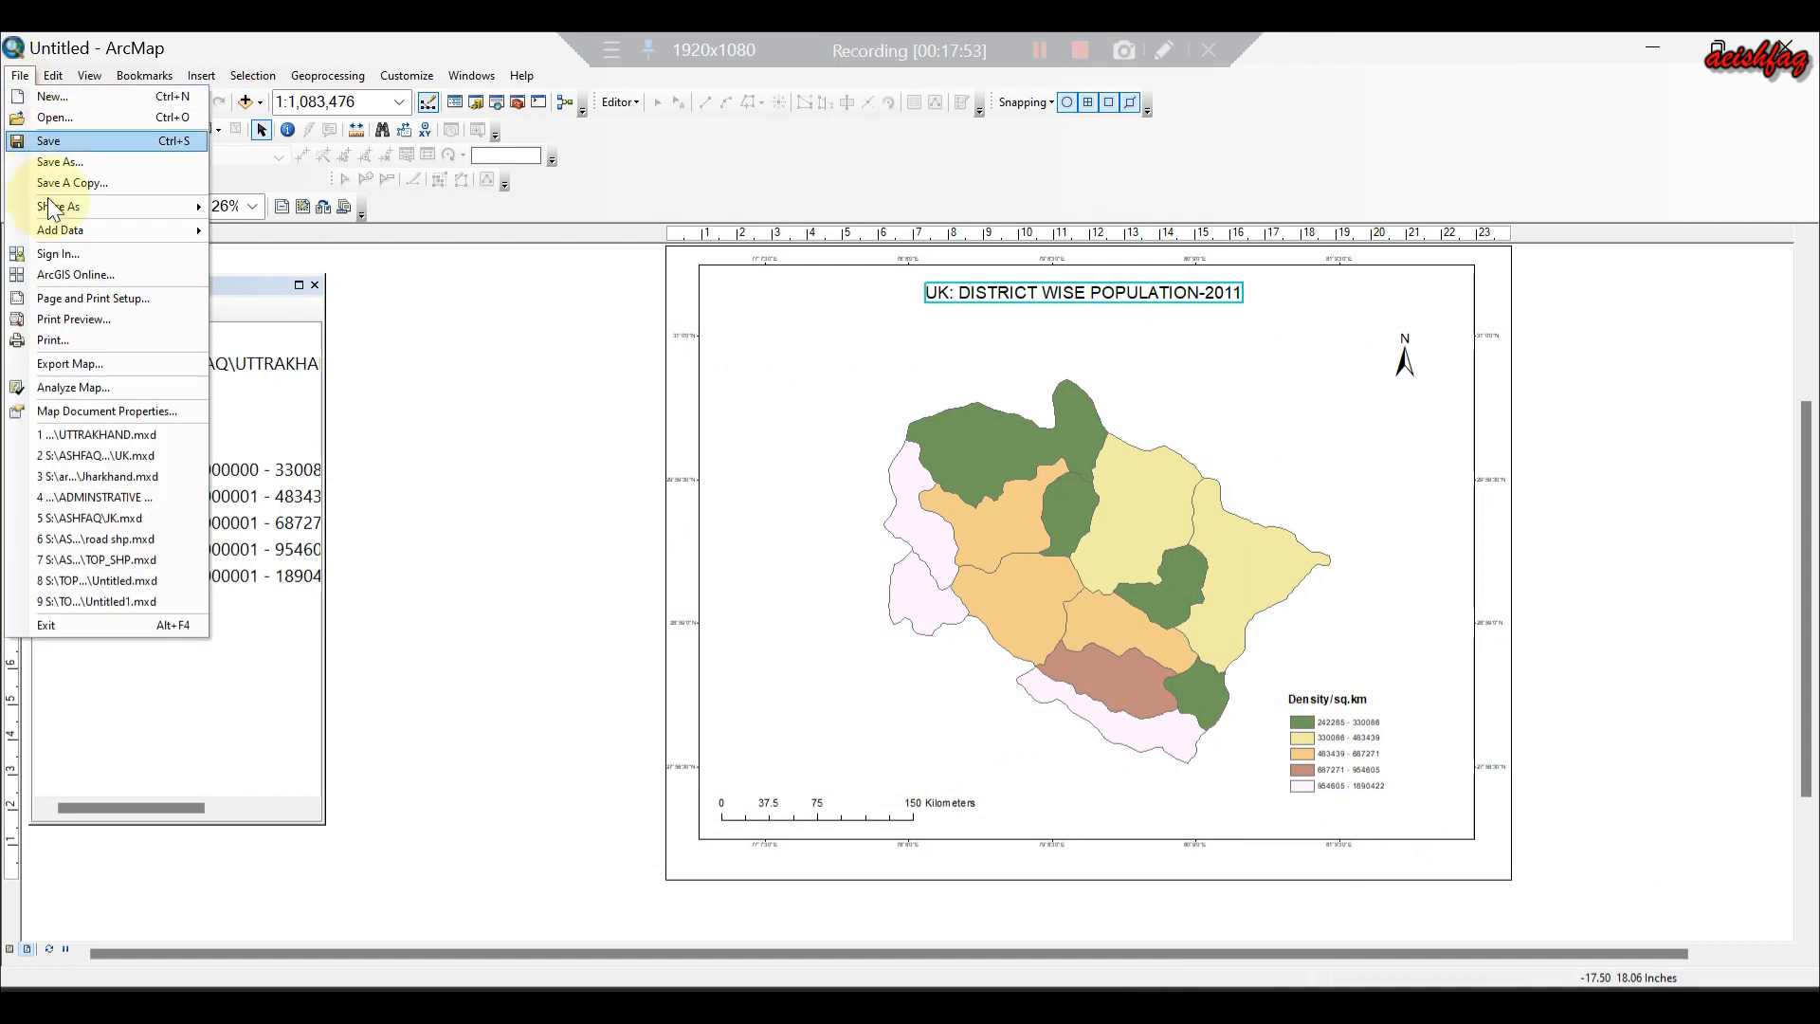
{"action": "left_click", "coordinate": [83, 364]}
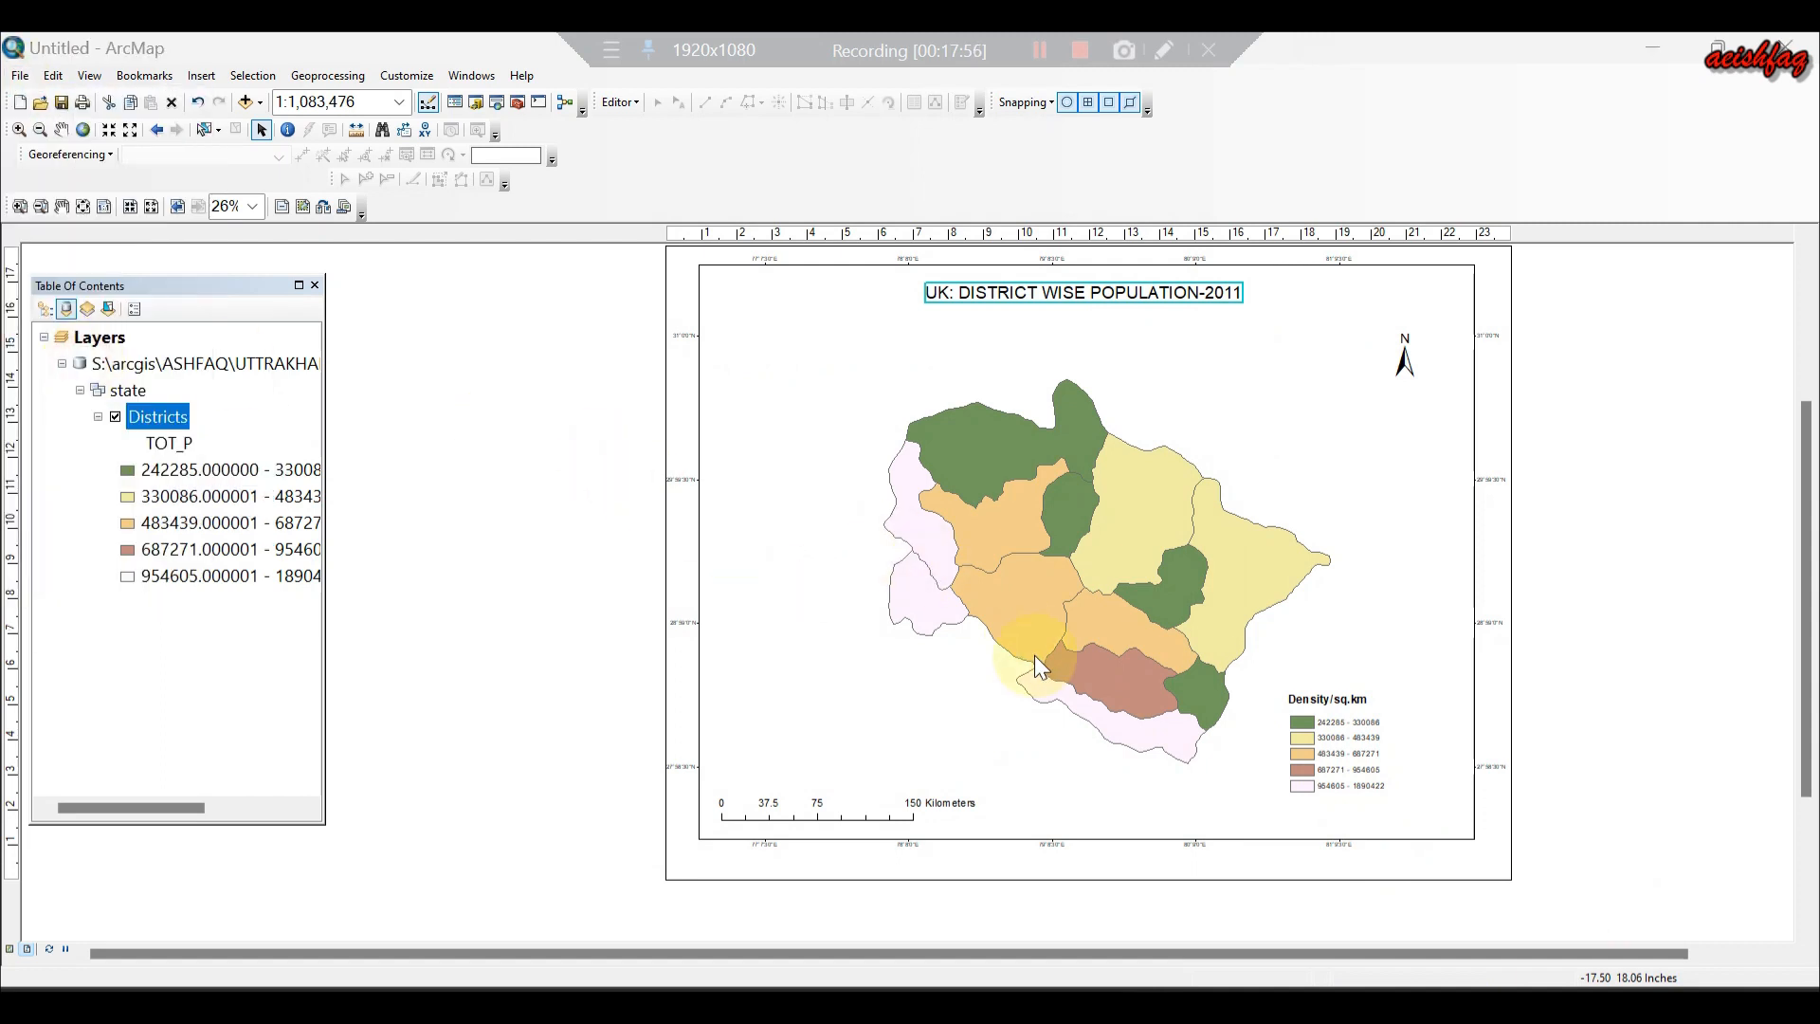
{"action": "left_click_drag", "start_coordinate": [850, 567], "coordinate": [793, 567]}
{"action": "type", "text": "DENS"}
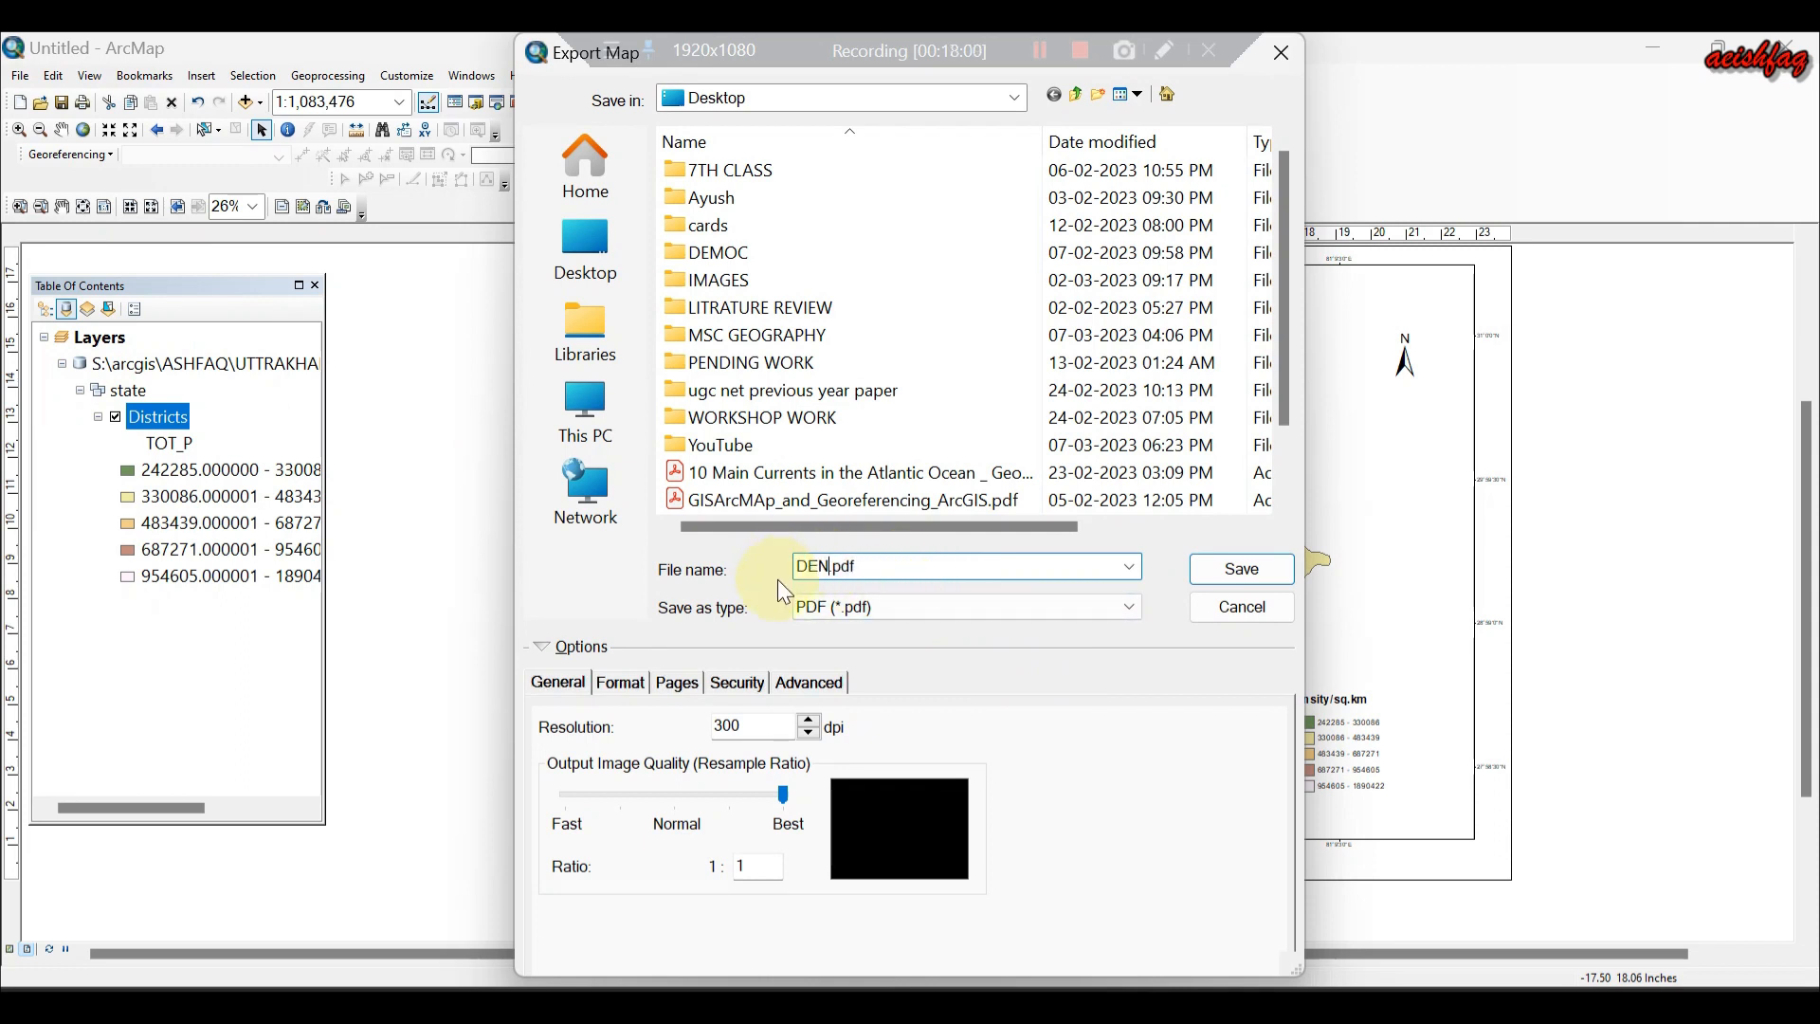
{"action": "type", "text": "ITY"}
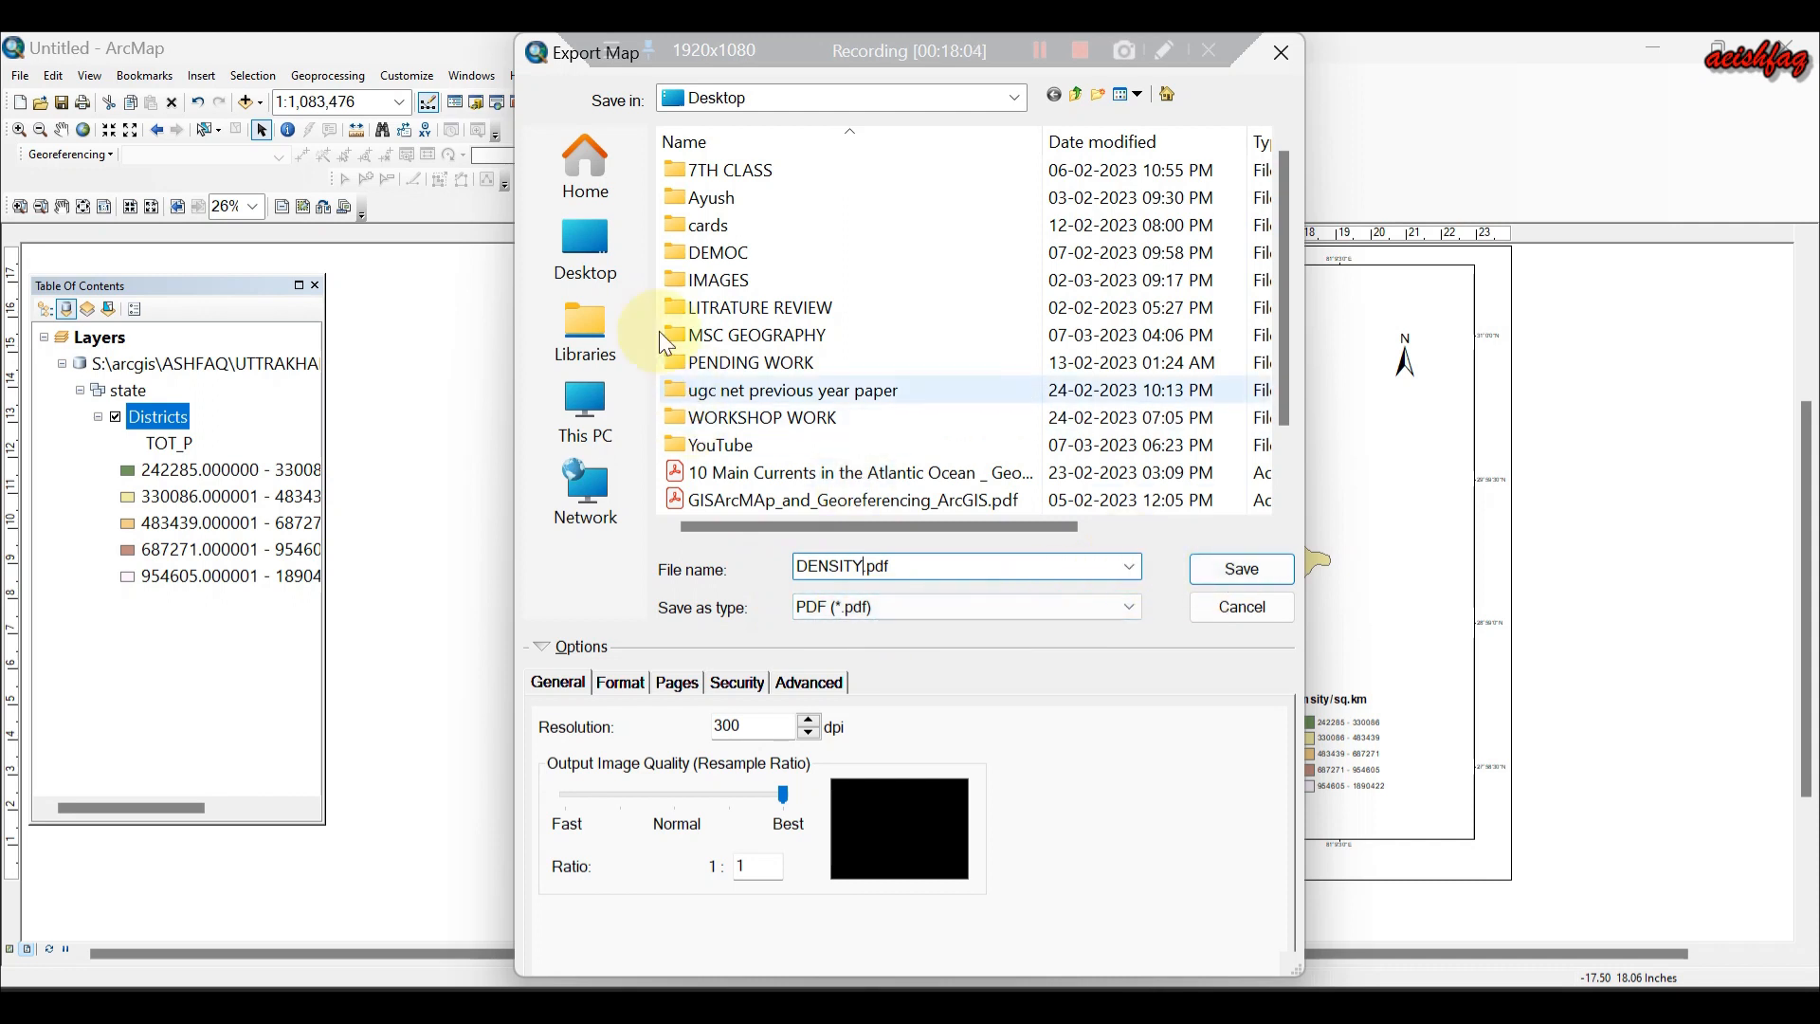
{"action": "left_click", "coordinate": [585, 248]}
{"action": "left_click", "coordinate": [1232, 574]}
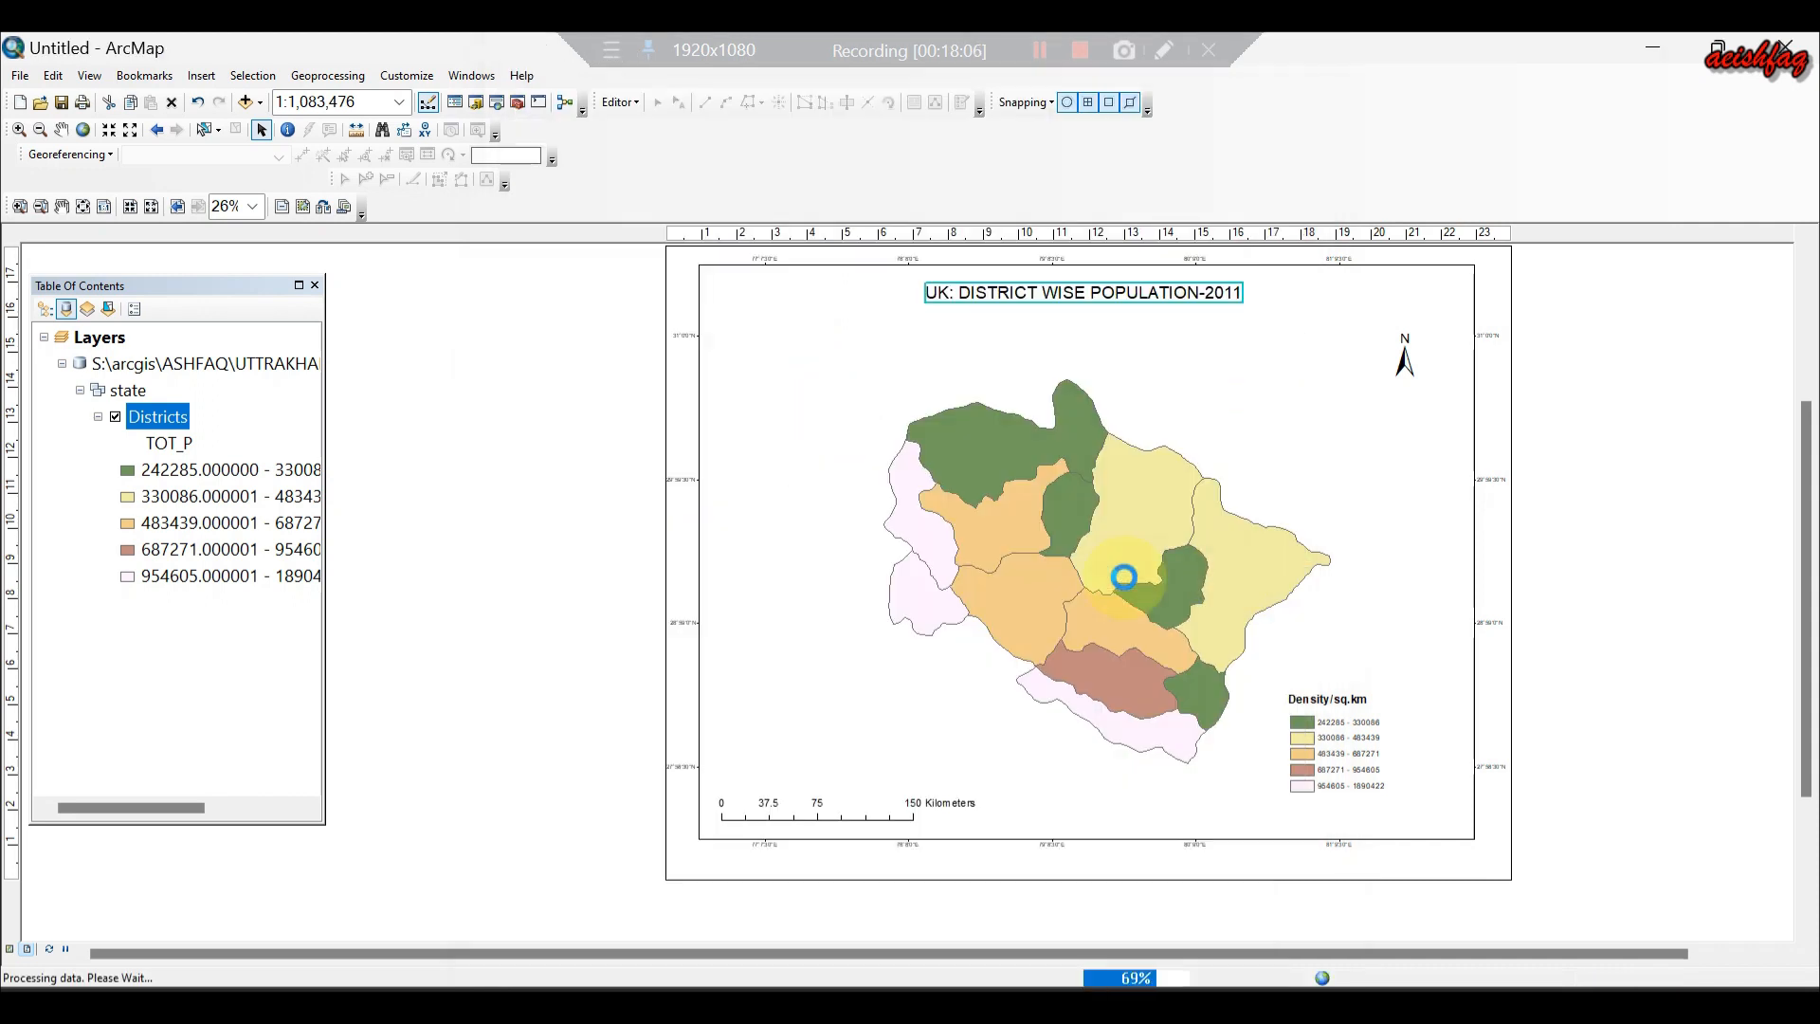
Switch the Districts layer's symbology to dot density and add TOT_P as the mapped field.
{"action": "right_click", "coordinate": [169, 417]}
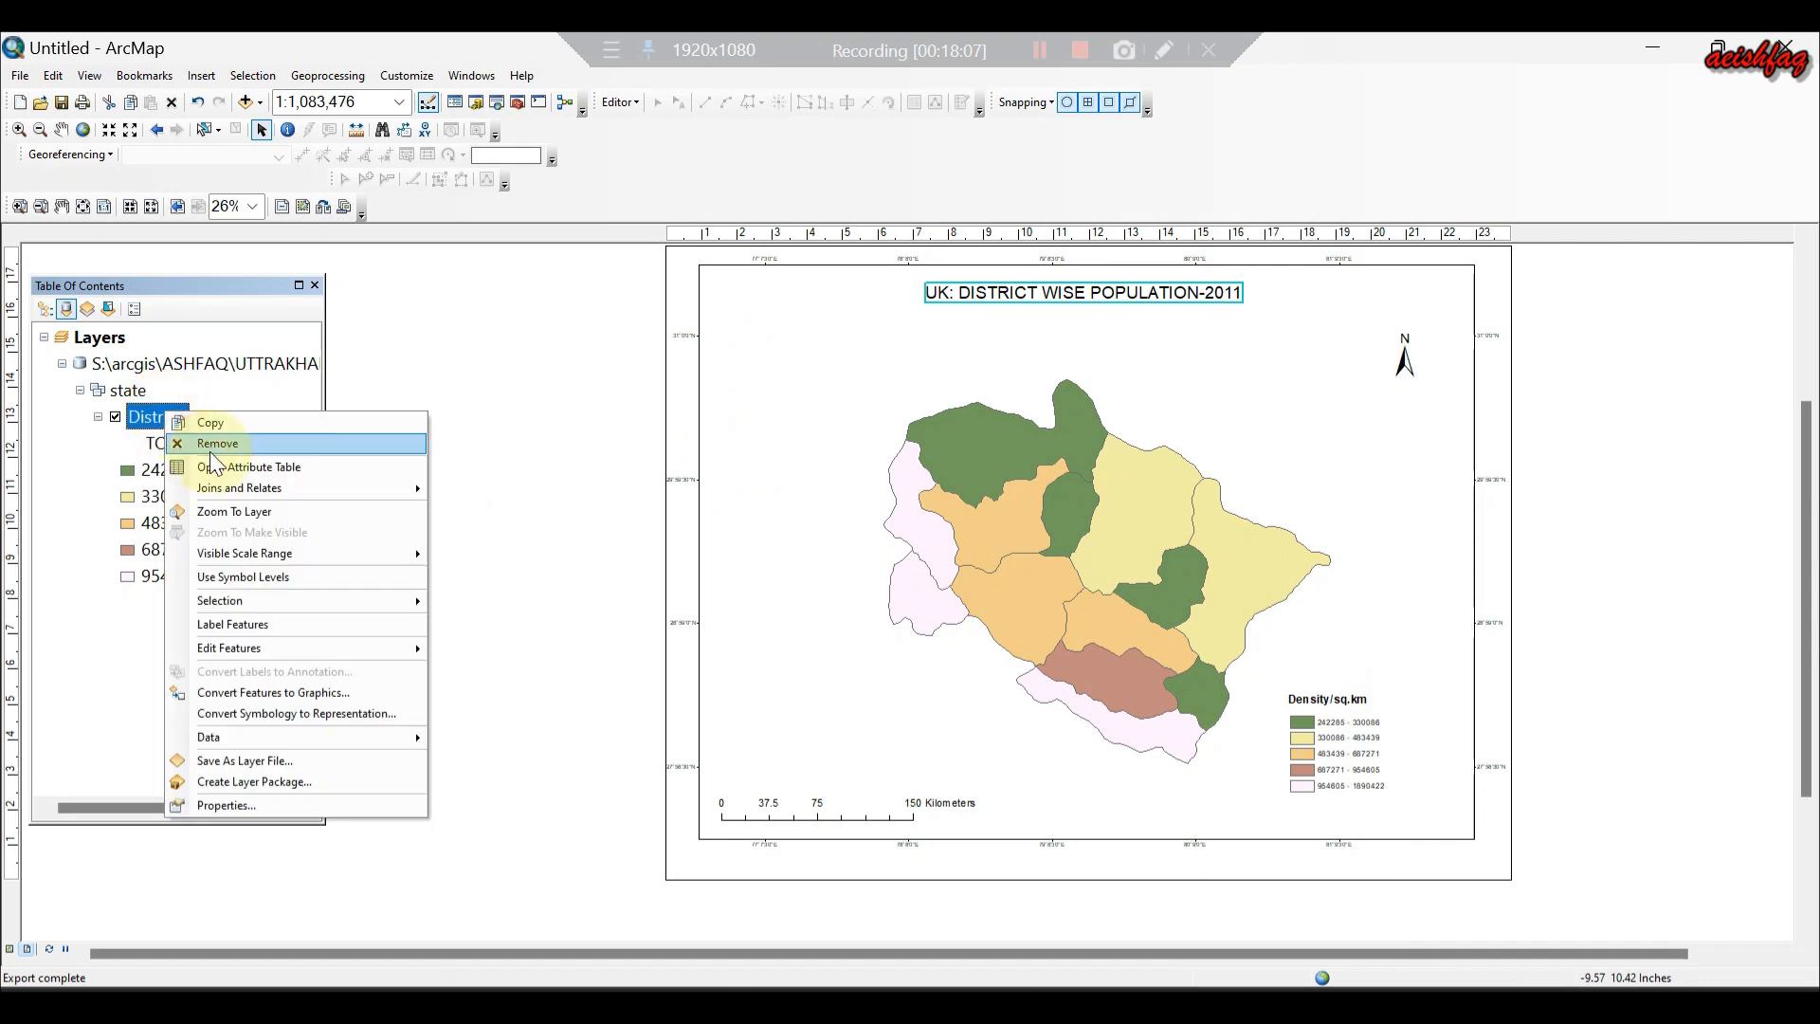
{"action": "mouse_move", "coordinate": [237, 491]}
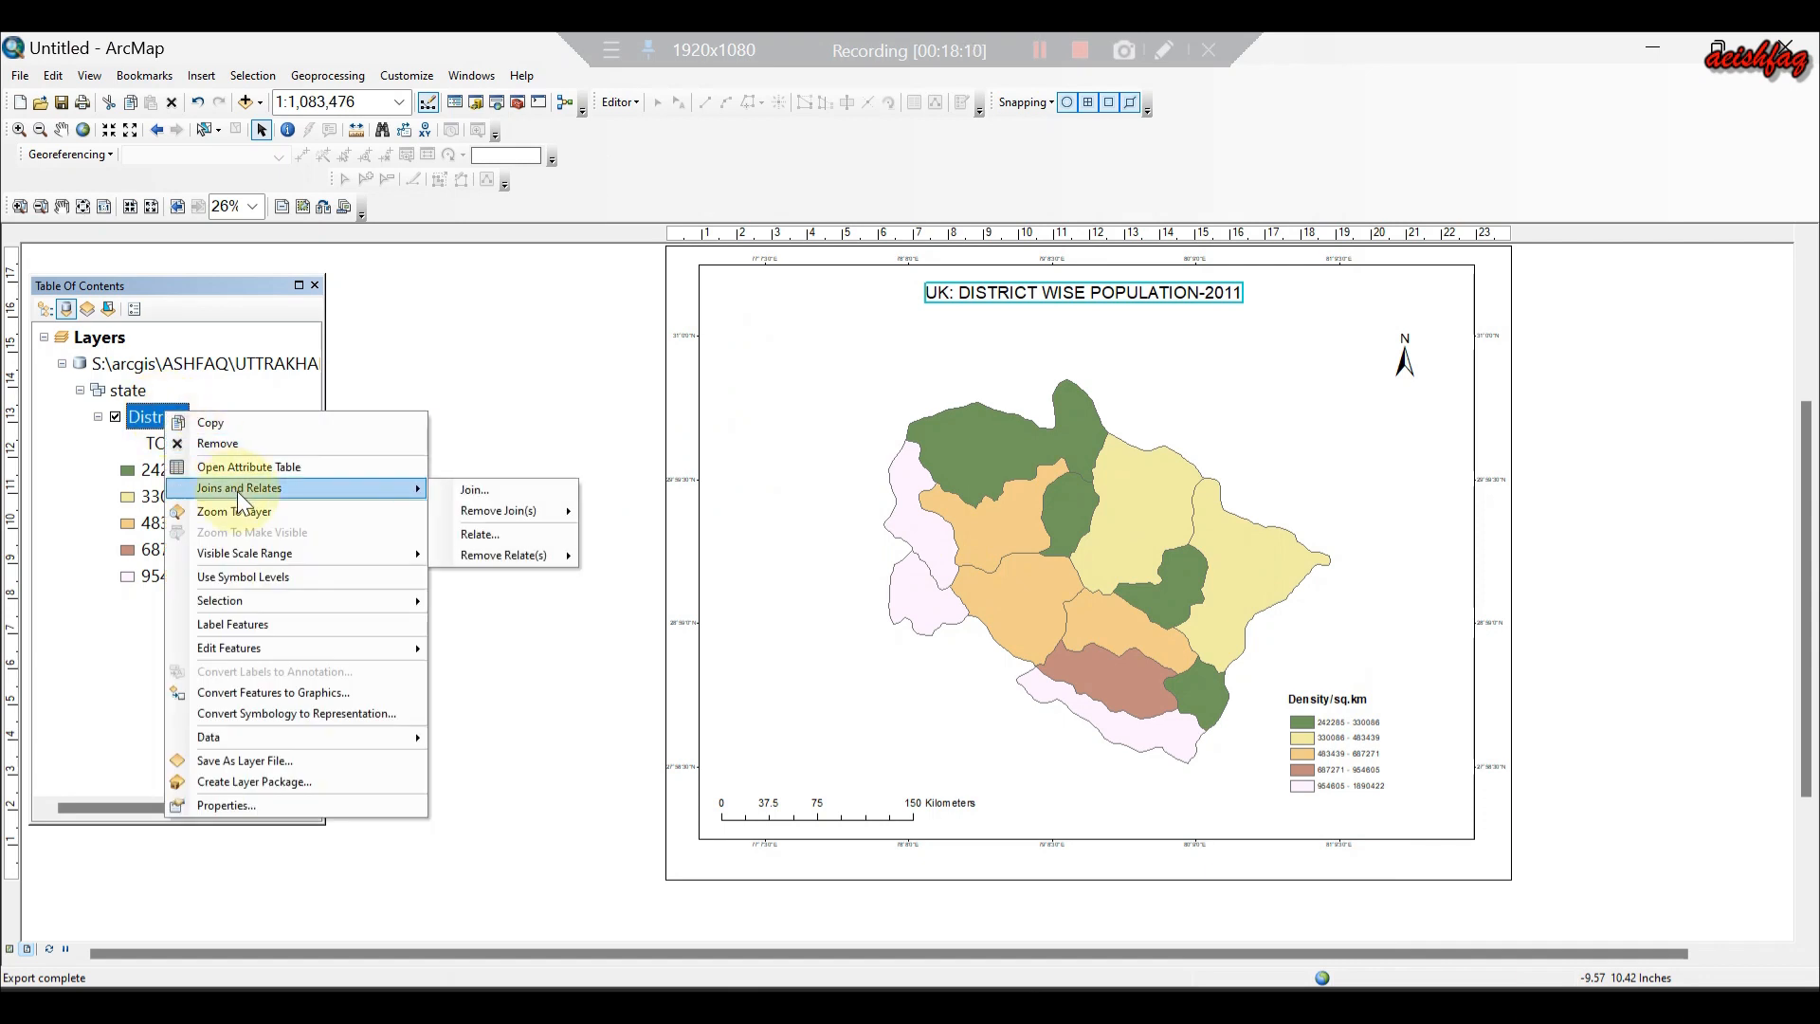
{"action": "left_click", "coordinate": [207, 803]}
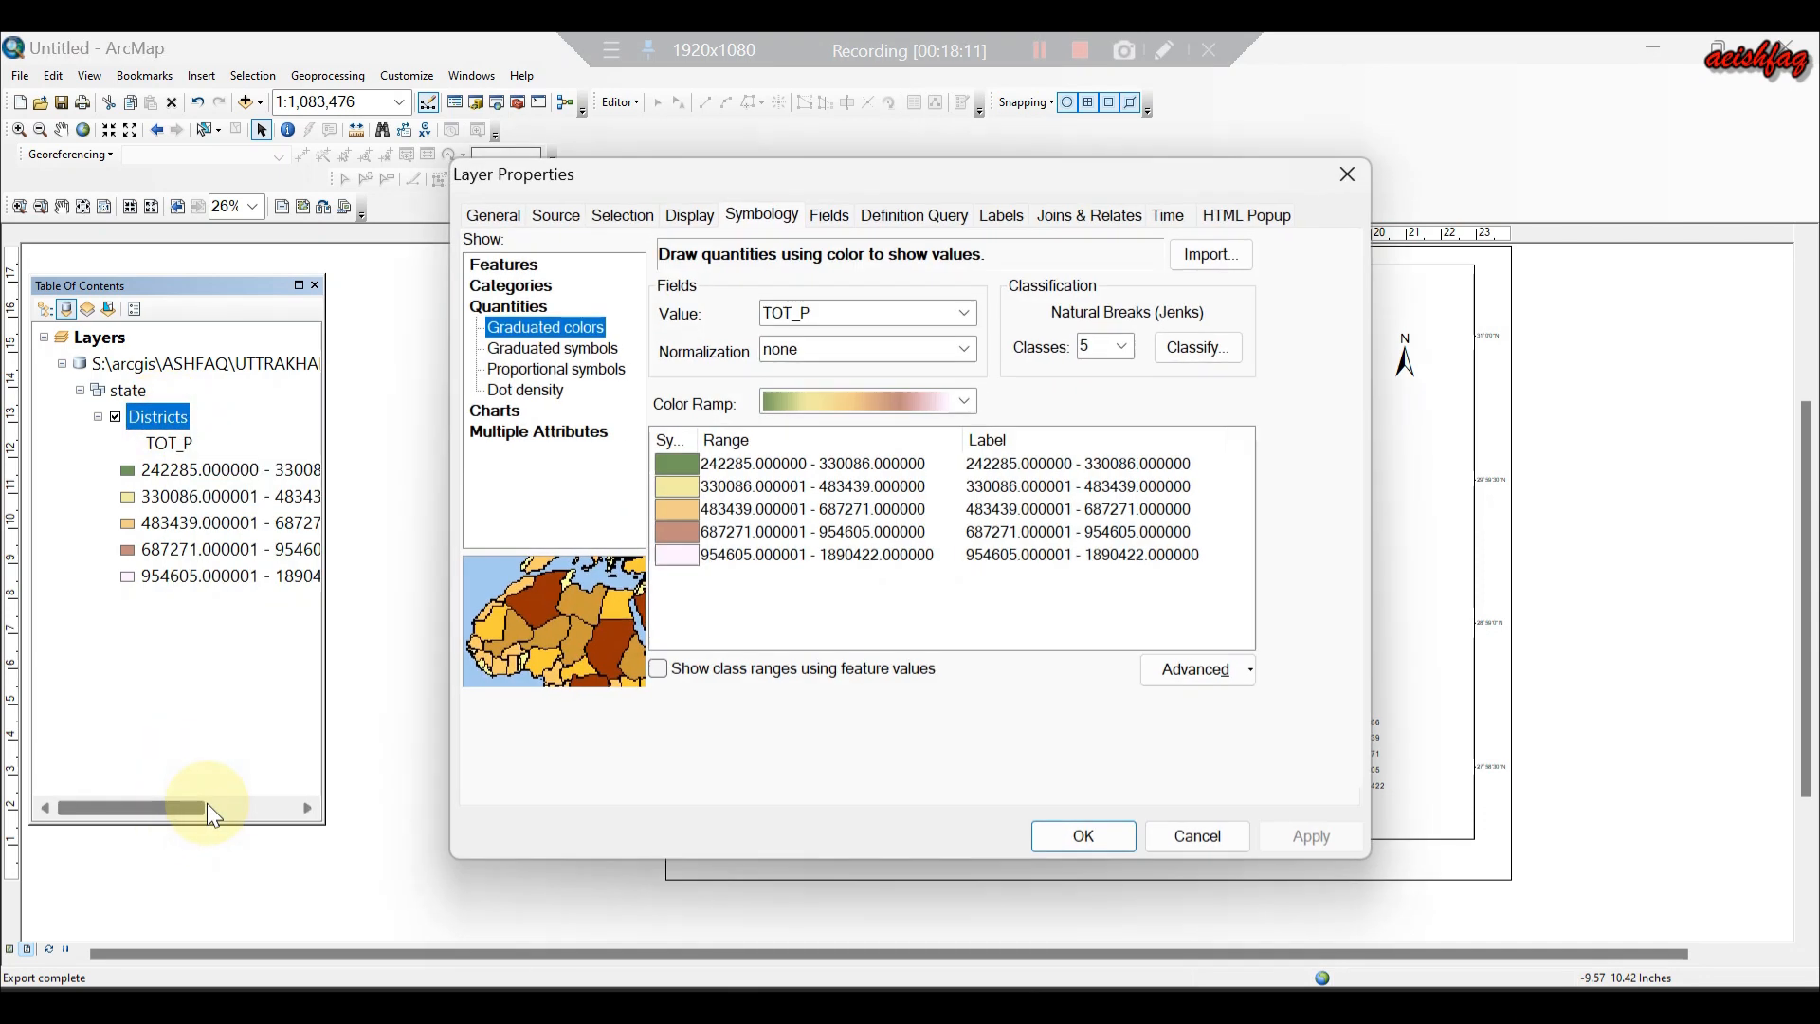
{"action": "left_click", "coordinate": [504, 390]}
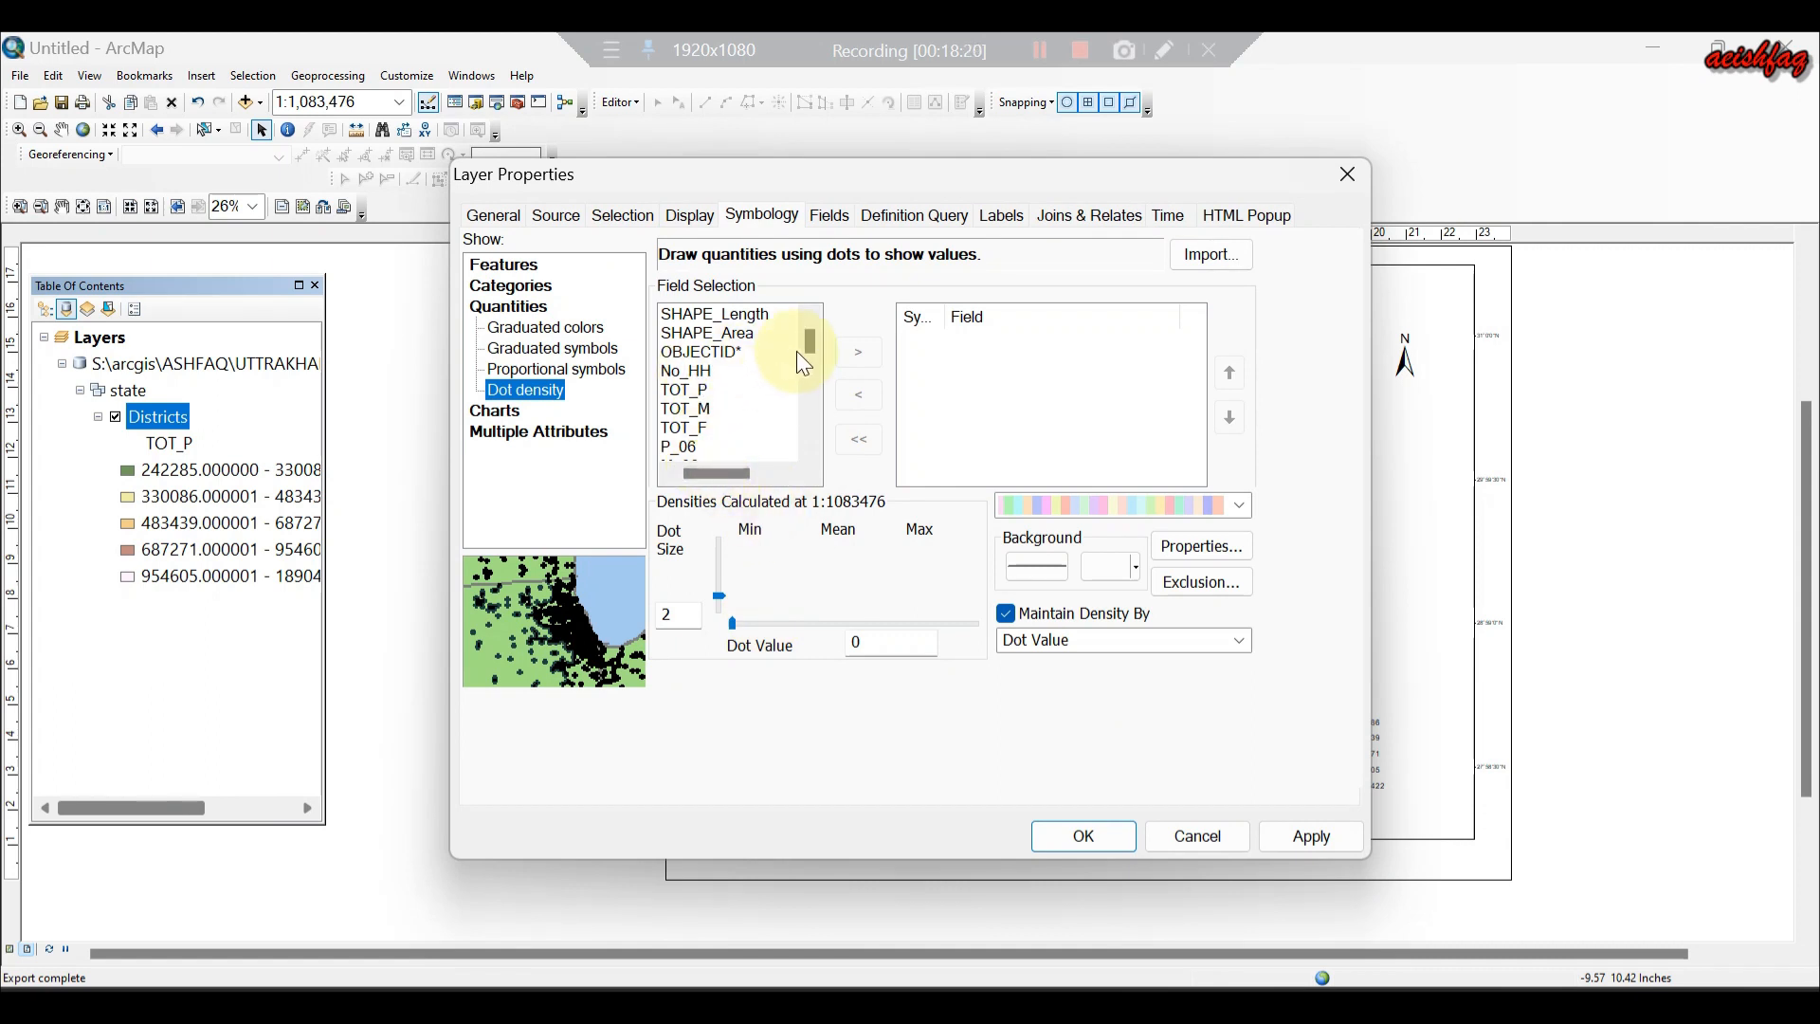
{"action": "left_click", "coordinate": [686, 388]}
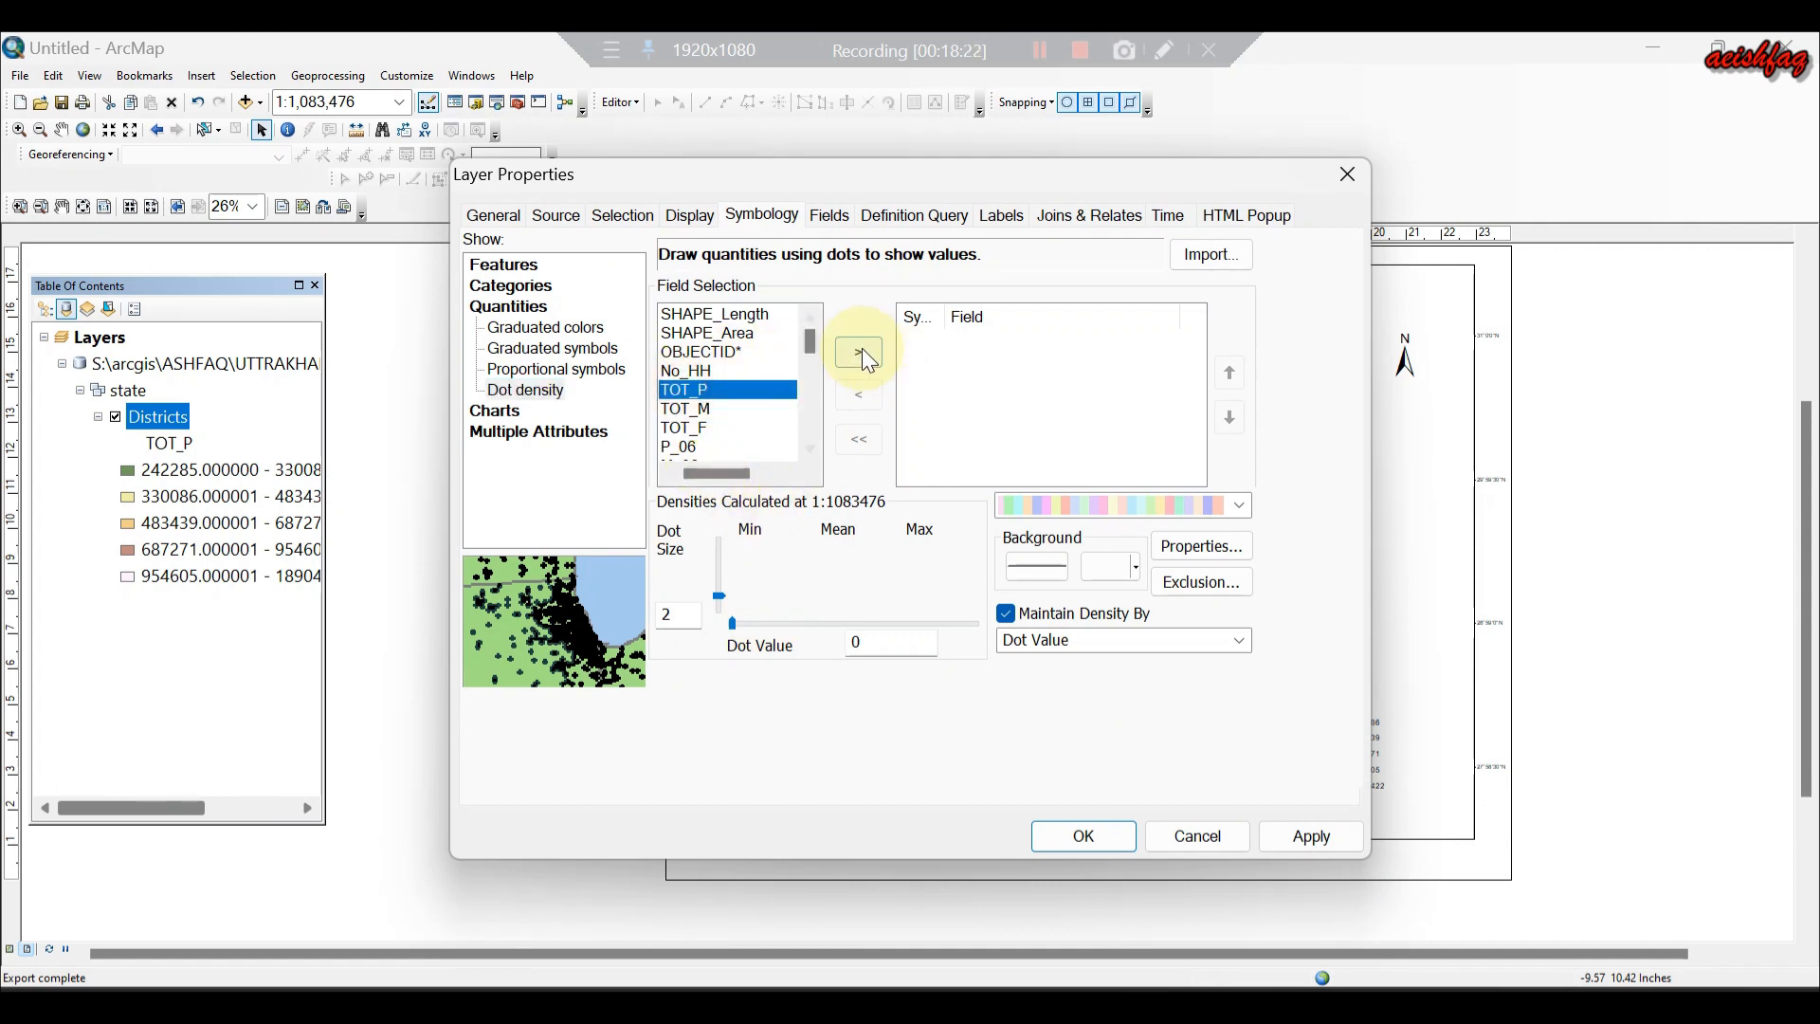
{"action": "left_click", "coordinate": [860, 354]}
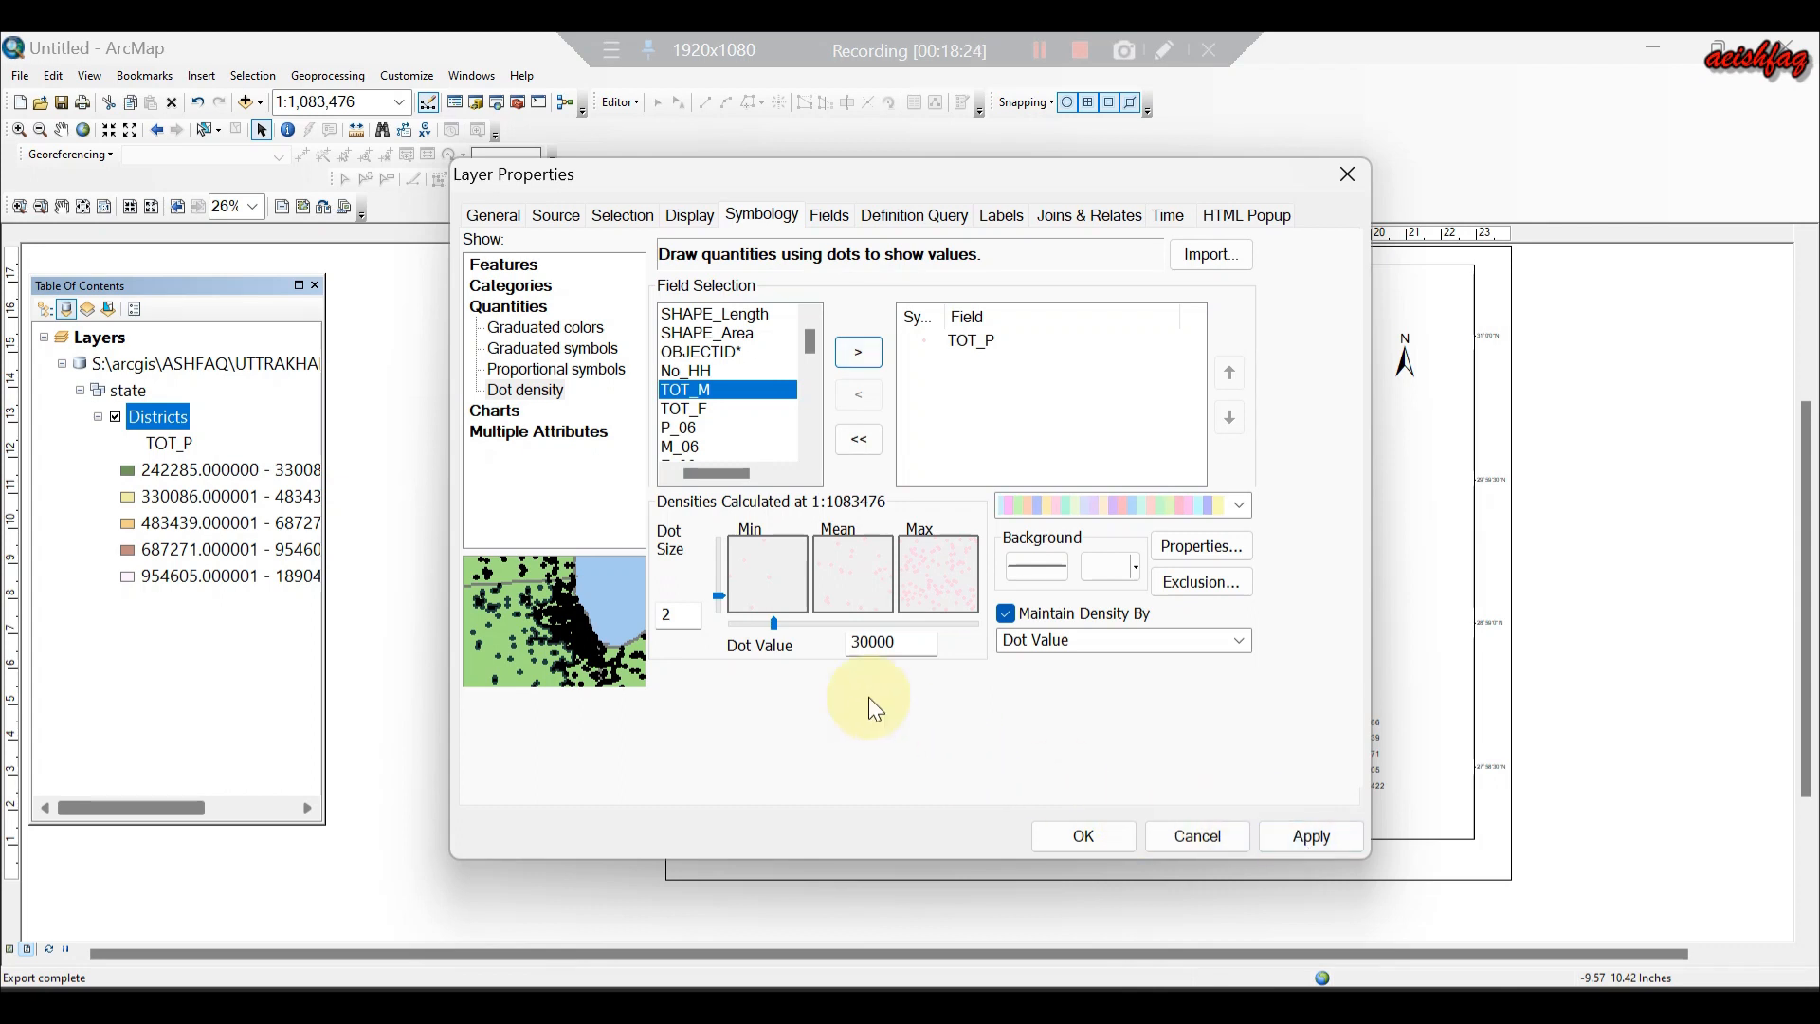
Choose a grey color scheme for the TOT_P dots and apply the dot density symbology to the Districts layer.
{"action": "left_click", "coordinate": [1239, 505]}
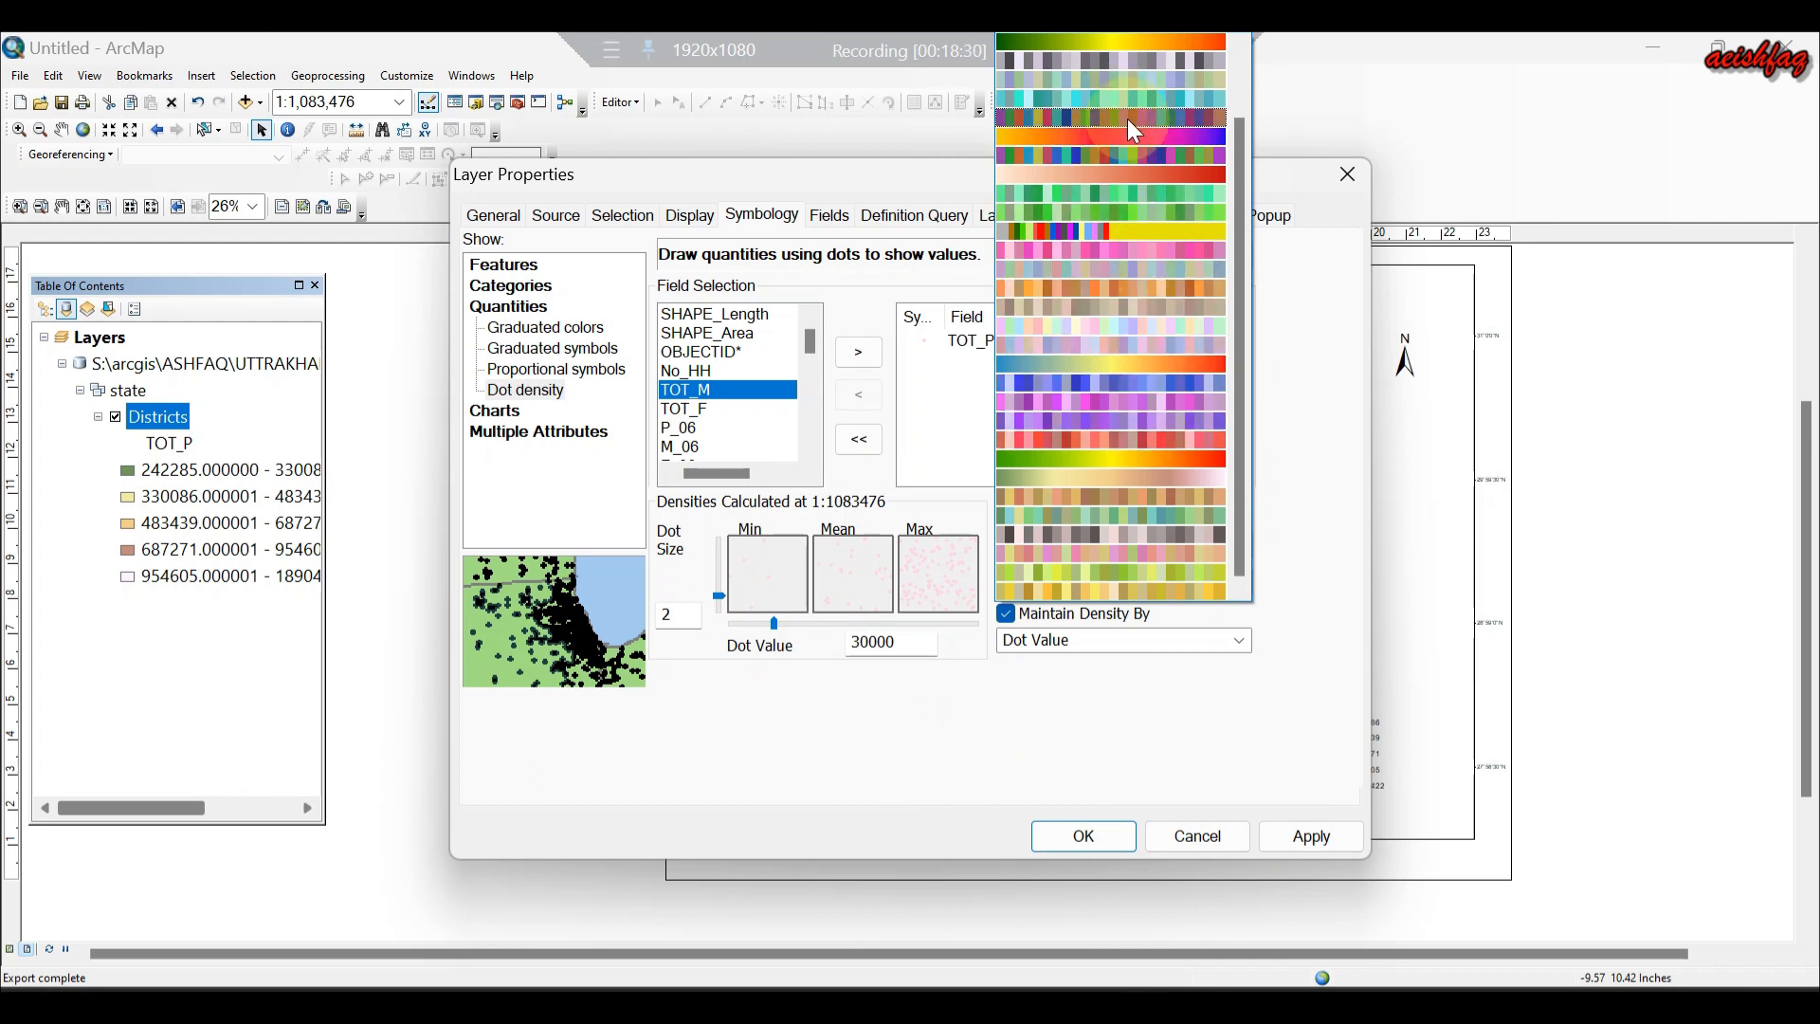
{"action": "left_click", "coordinate": [1128, 59]}
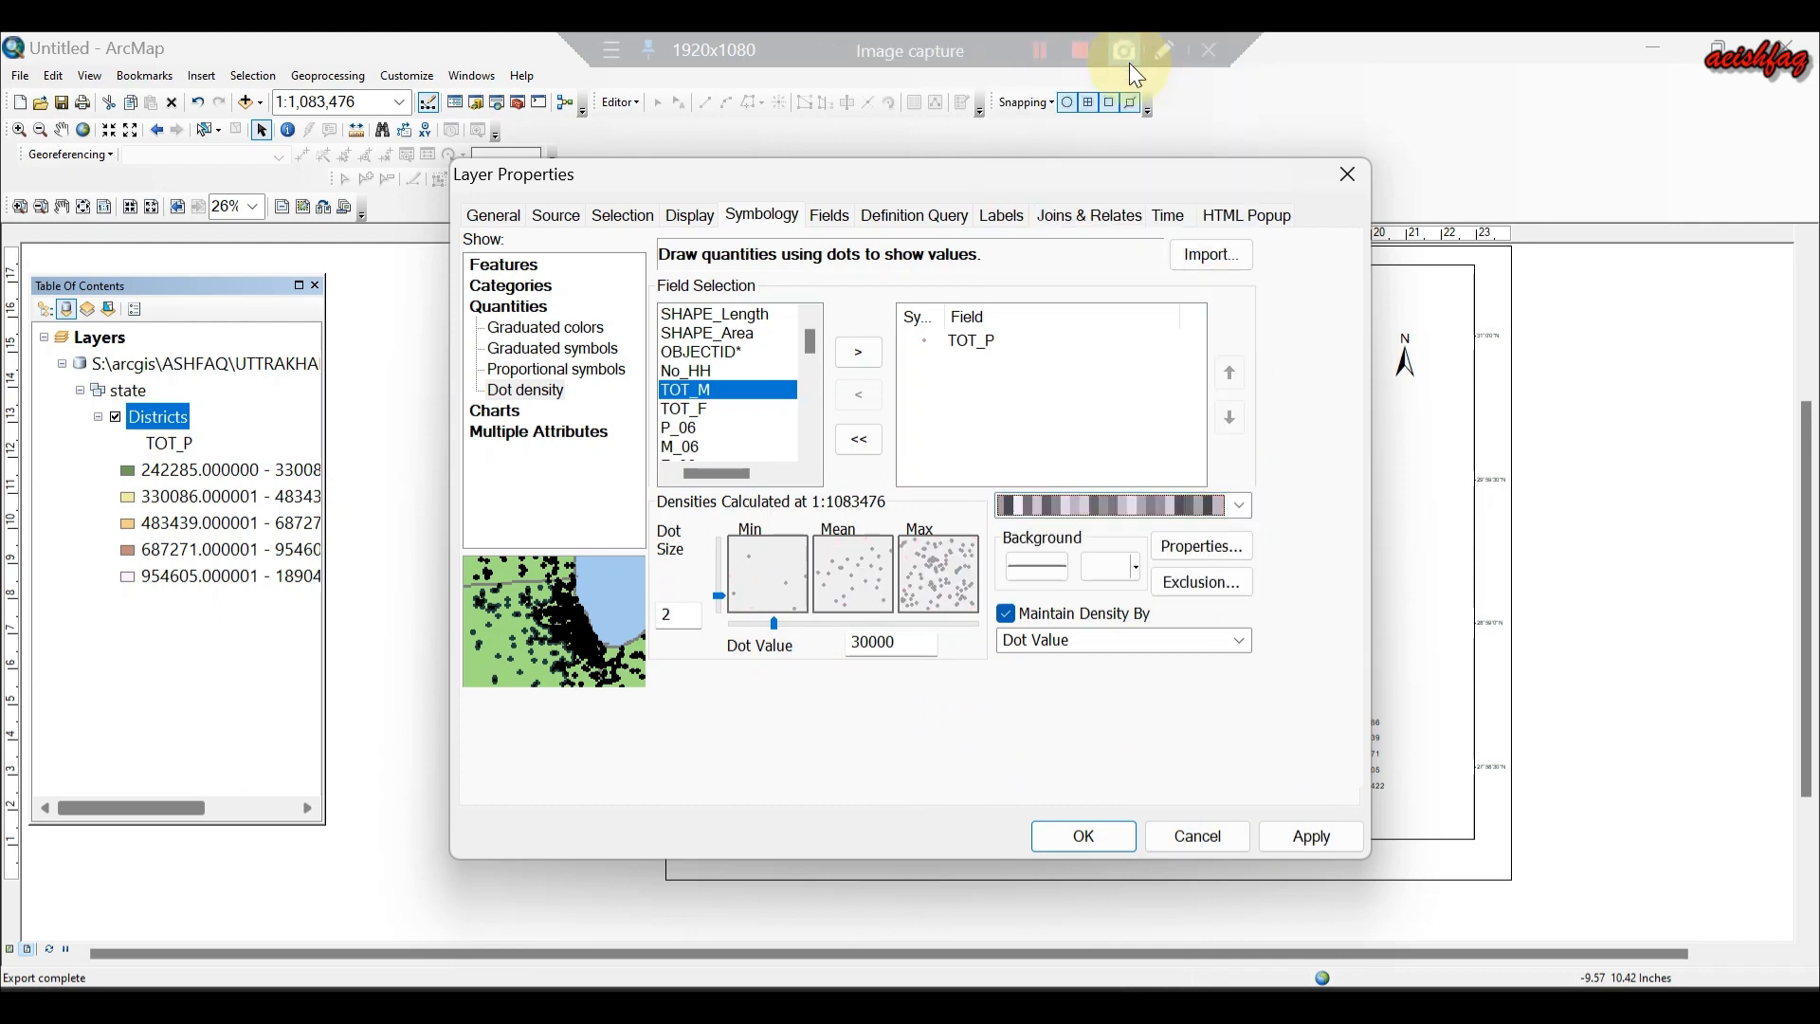
{"action": "left_click", "coordinate": [1309, 849]}
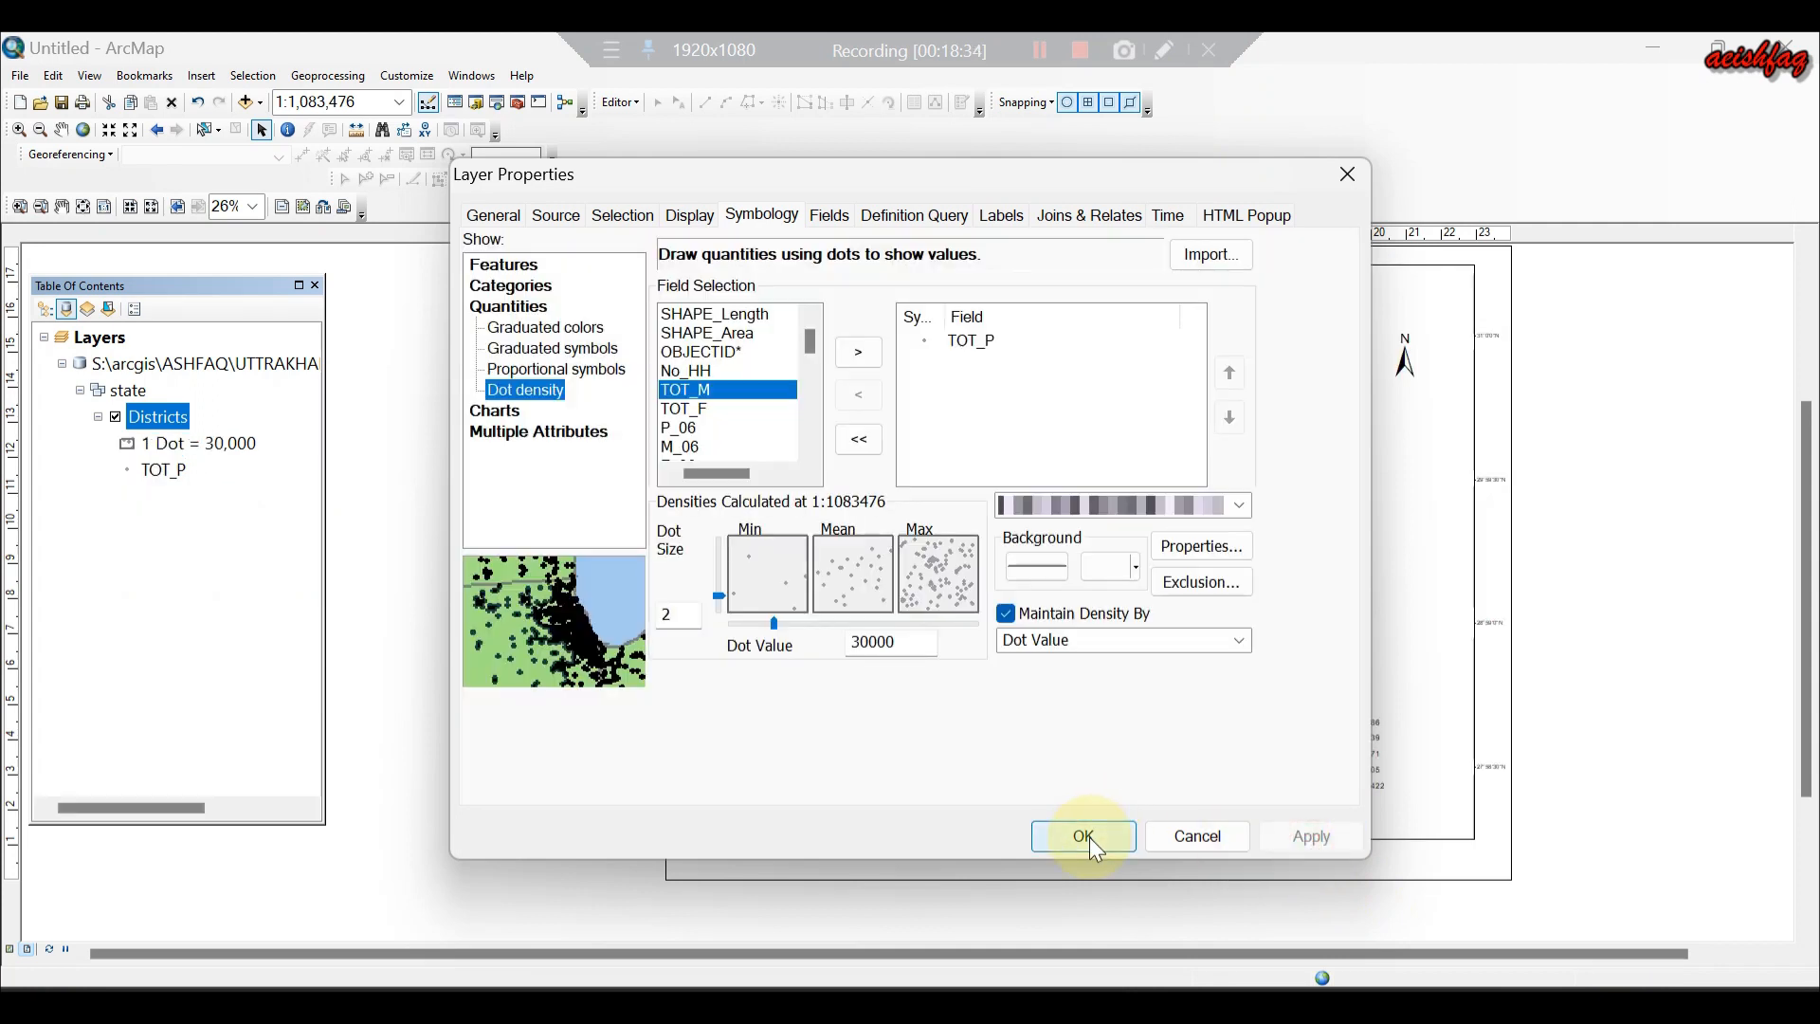
{"action": "left_click", "coordinate": [1089, 838]}
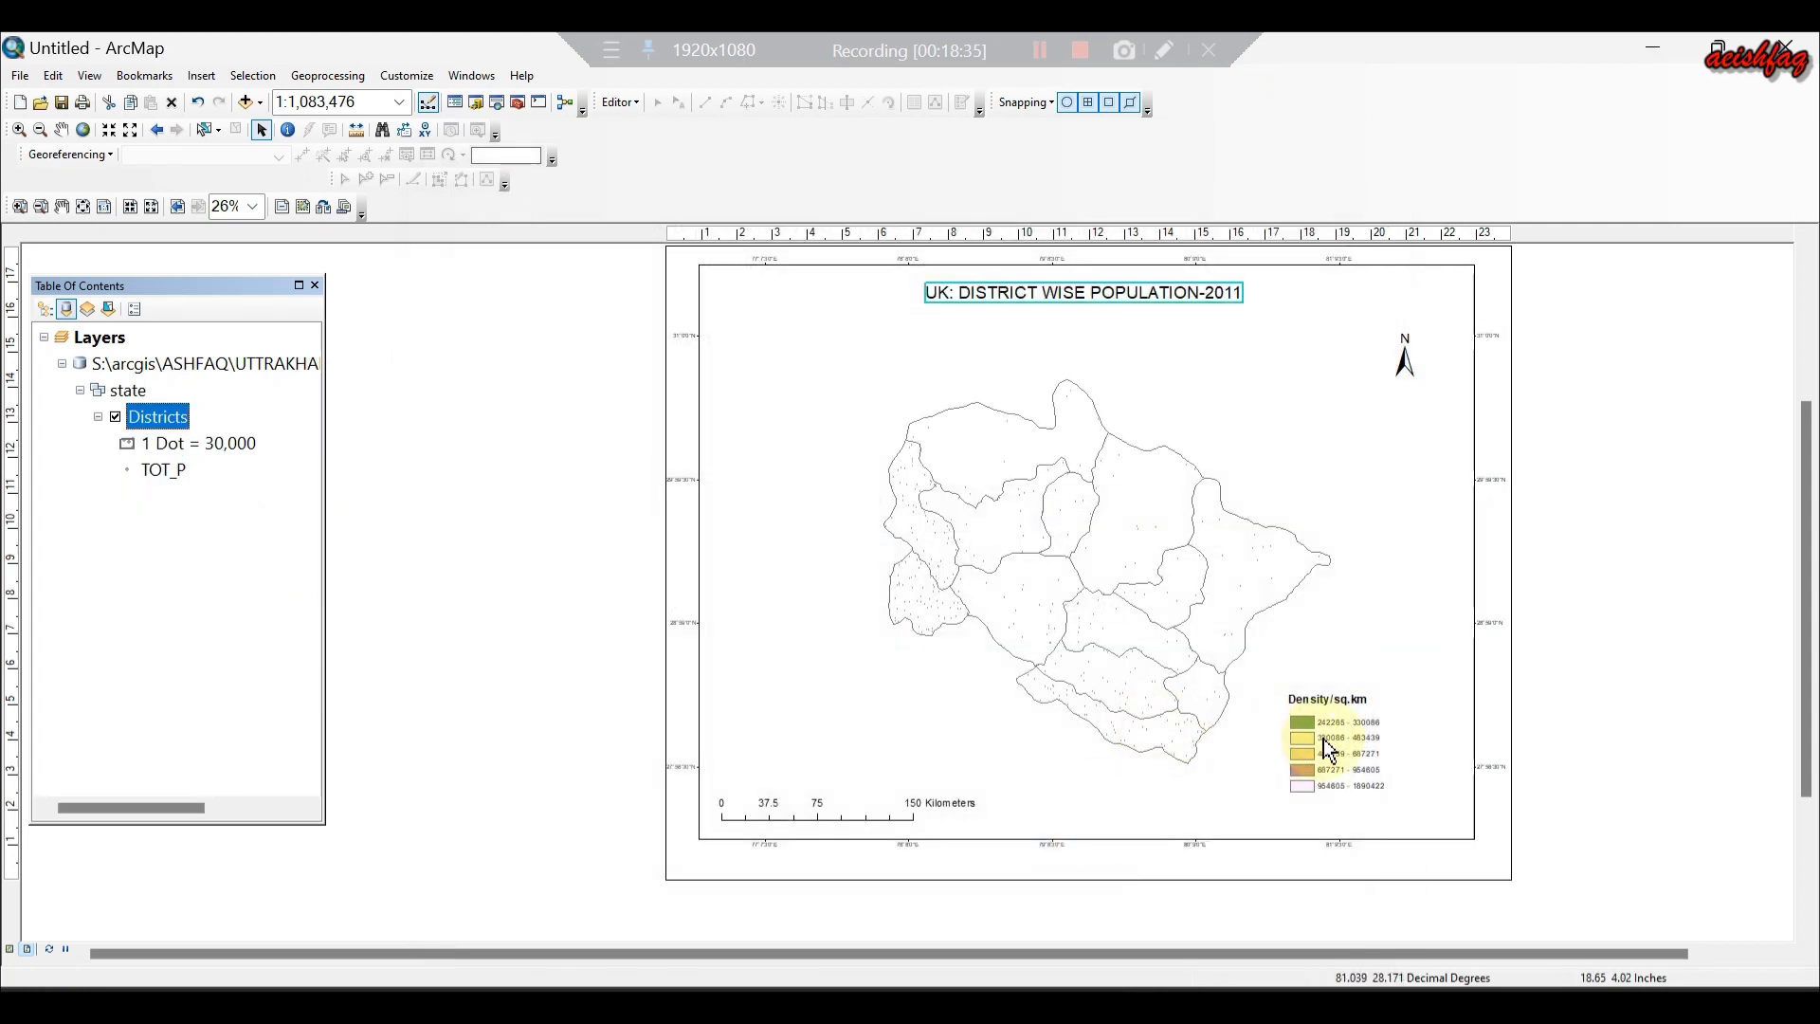
Group the old legend's five class range labels and delete them from the layout.
{"action": "left_click", "coordinate": [1303, 695]}
{"action": "left_click_drag", "start_coordinate": [1303, 696], "coordinate": [1385, 808]}
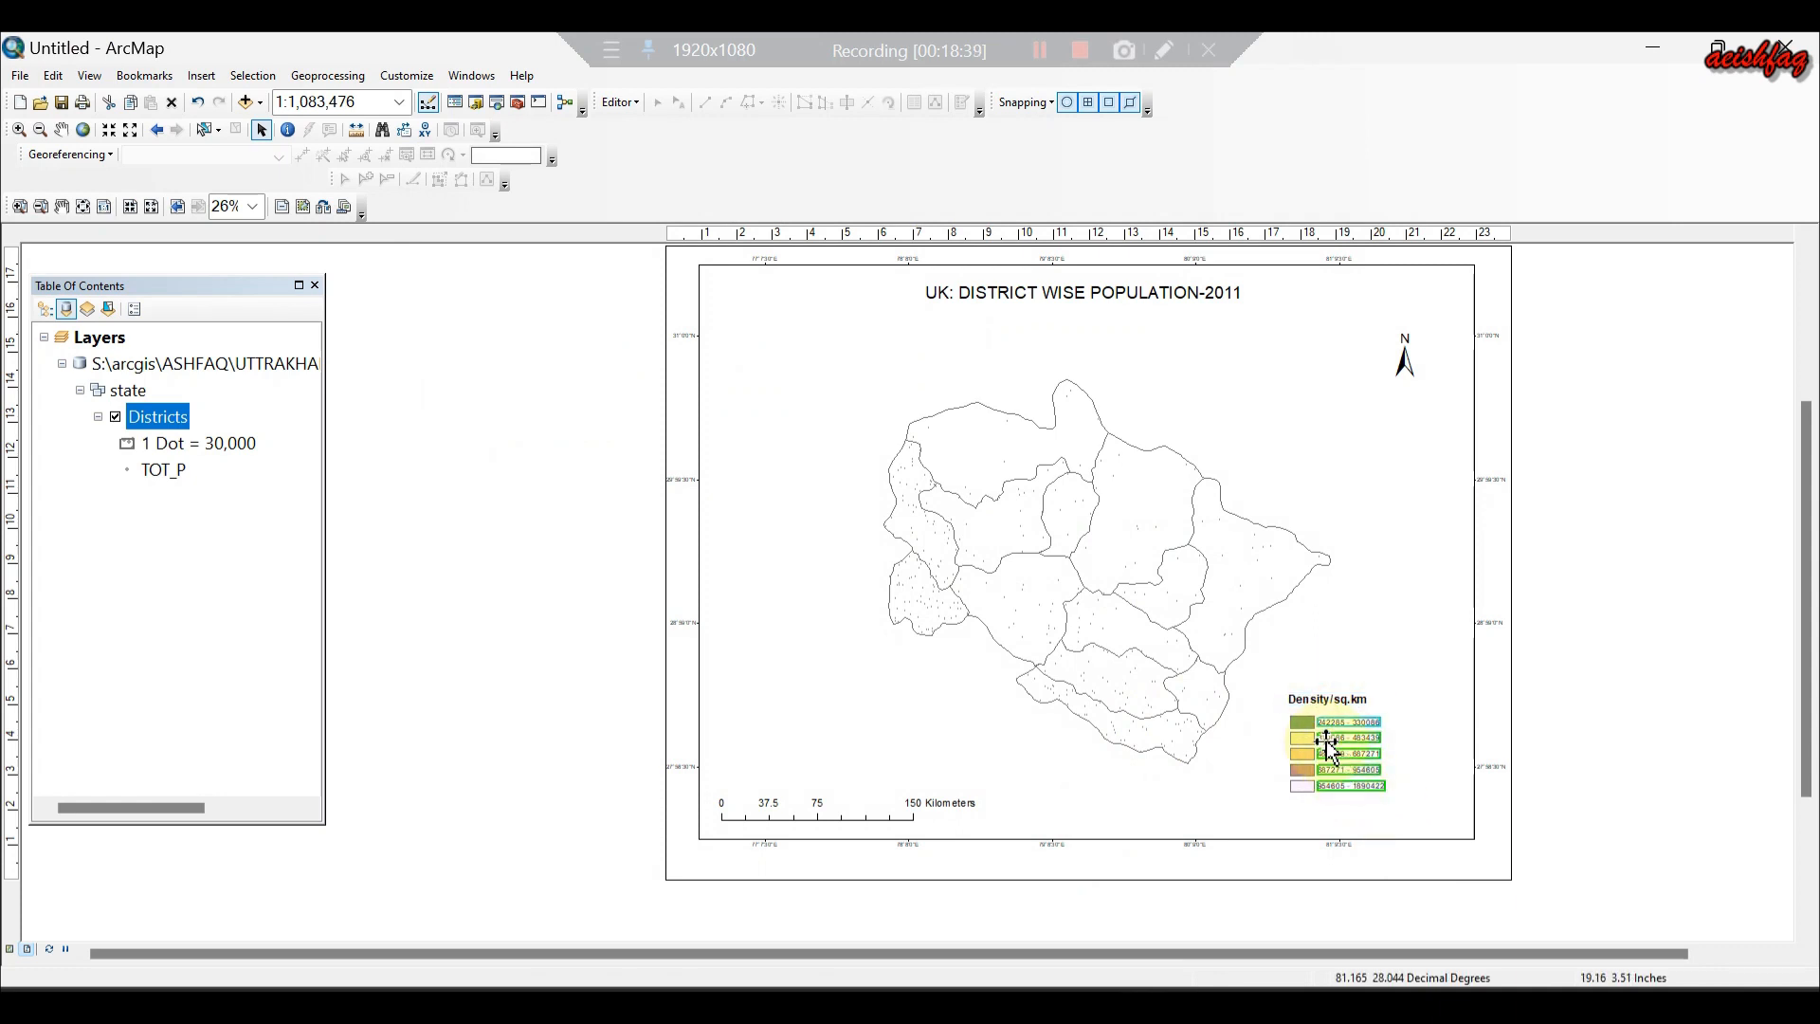
{"action": "left_click", "coordinate": [1299, 723]}
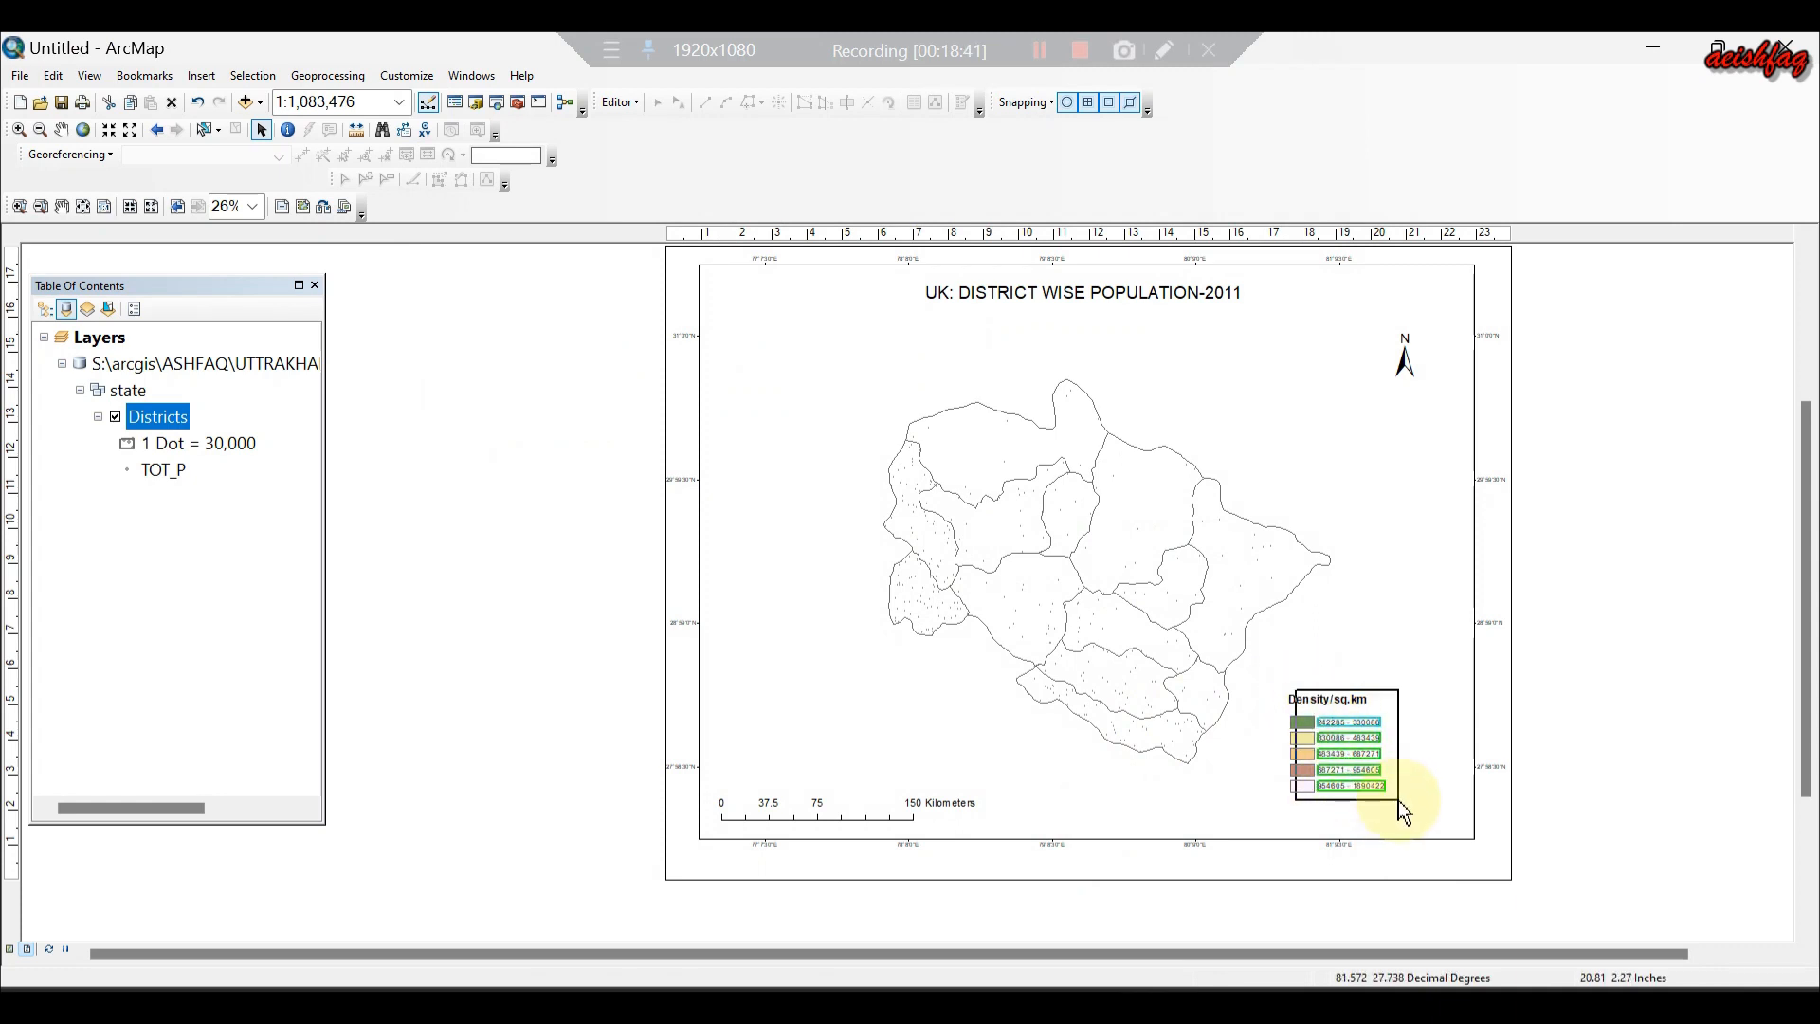
{"action": "right_click", "coordinate": [1339, 739]}
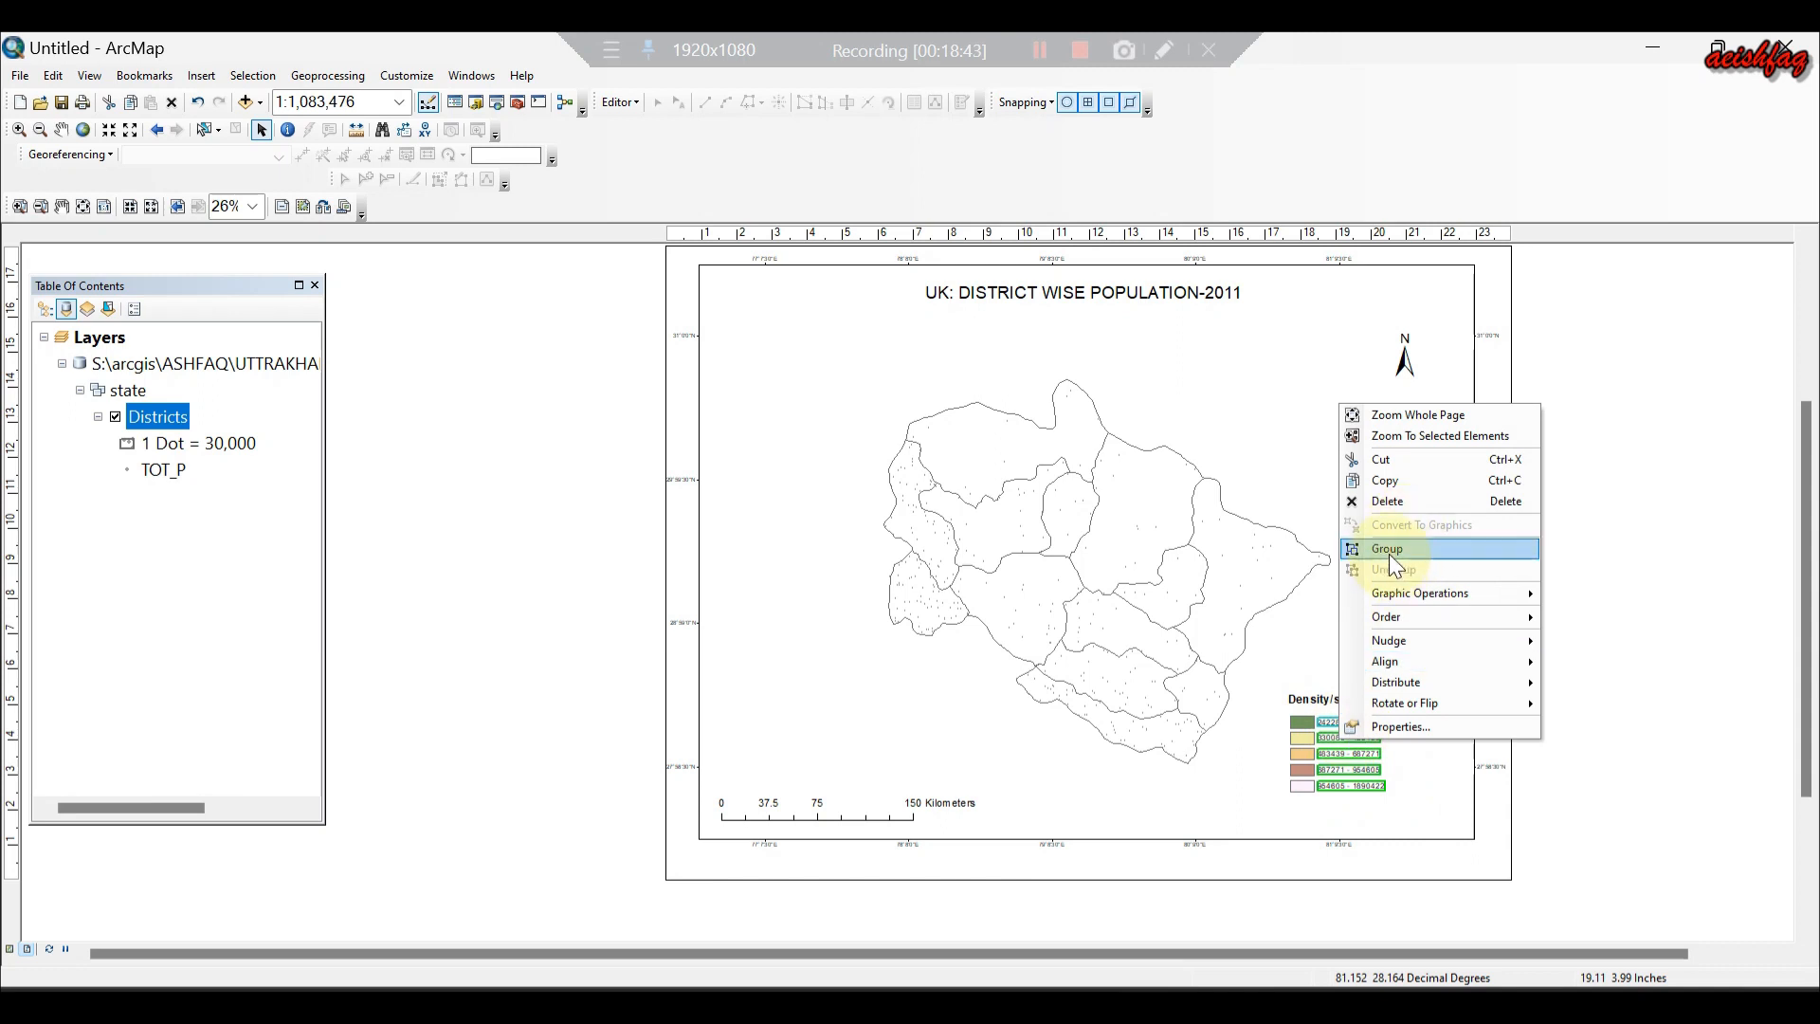
{"action": "left_click", "coordinate": [1390, 550]}
{"action": "right_click", "coordinate": [1338, 738]}
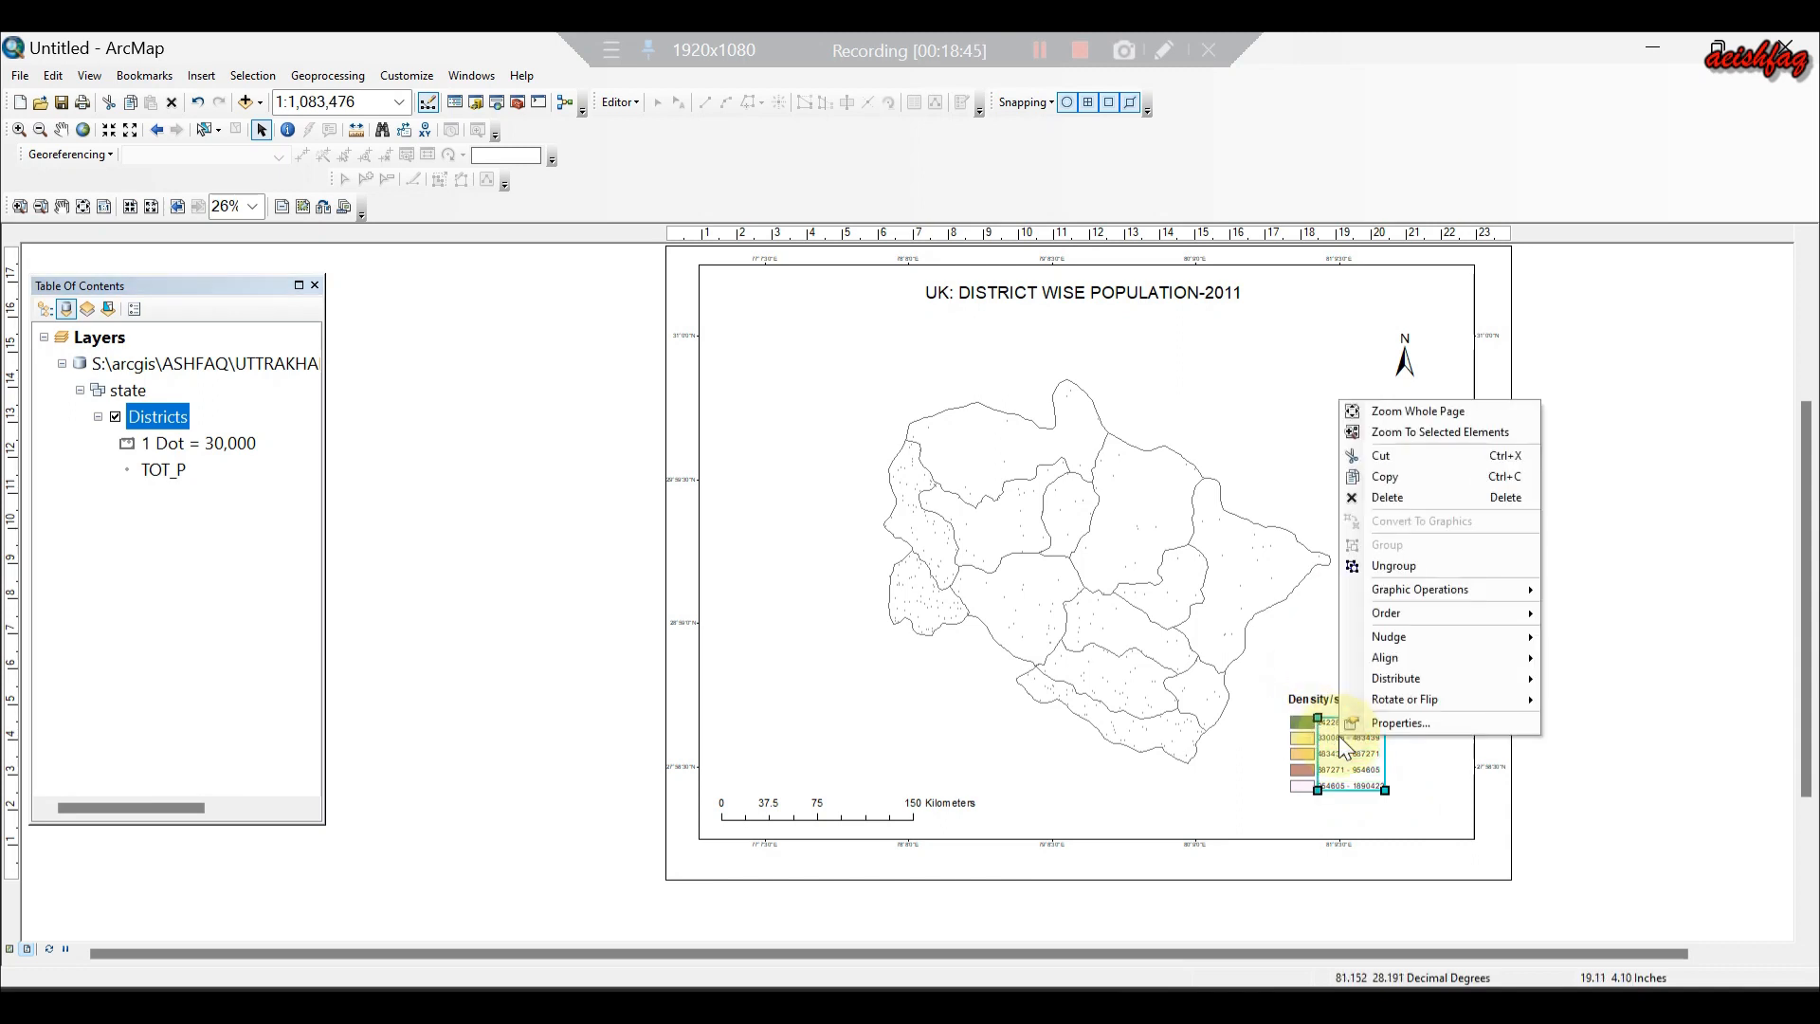
{"action": "left_click", "coordinate": [1383, 494]}
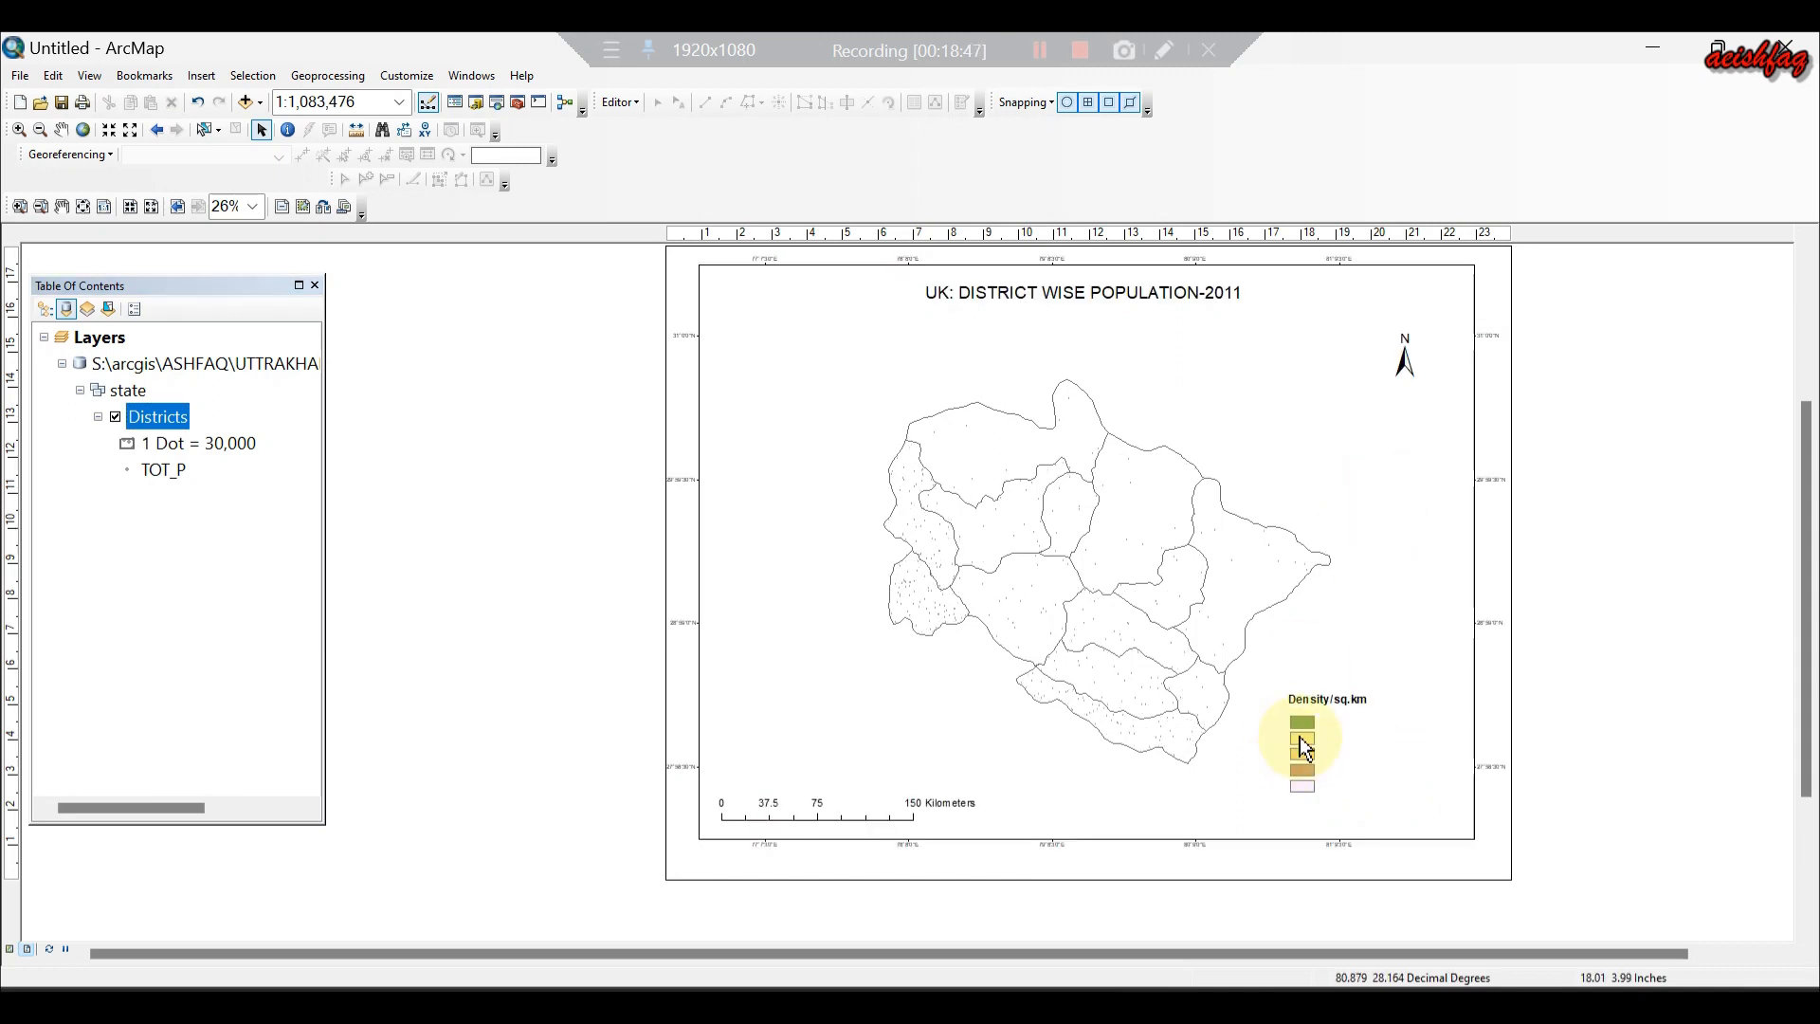
Group the "Density/sq.km" heading with the remaining legend color patches and delete the group.
{"action": "left_click", "coordinate": [1289, 721]}
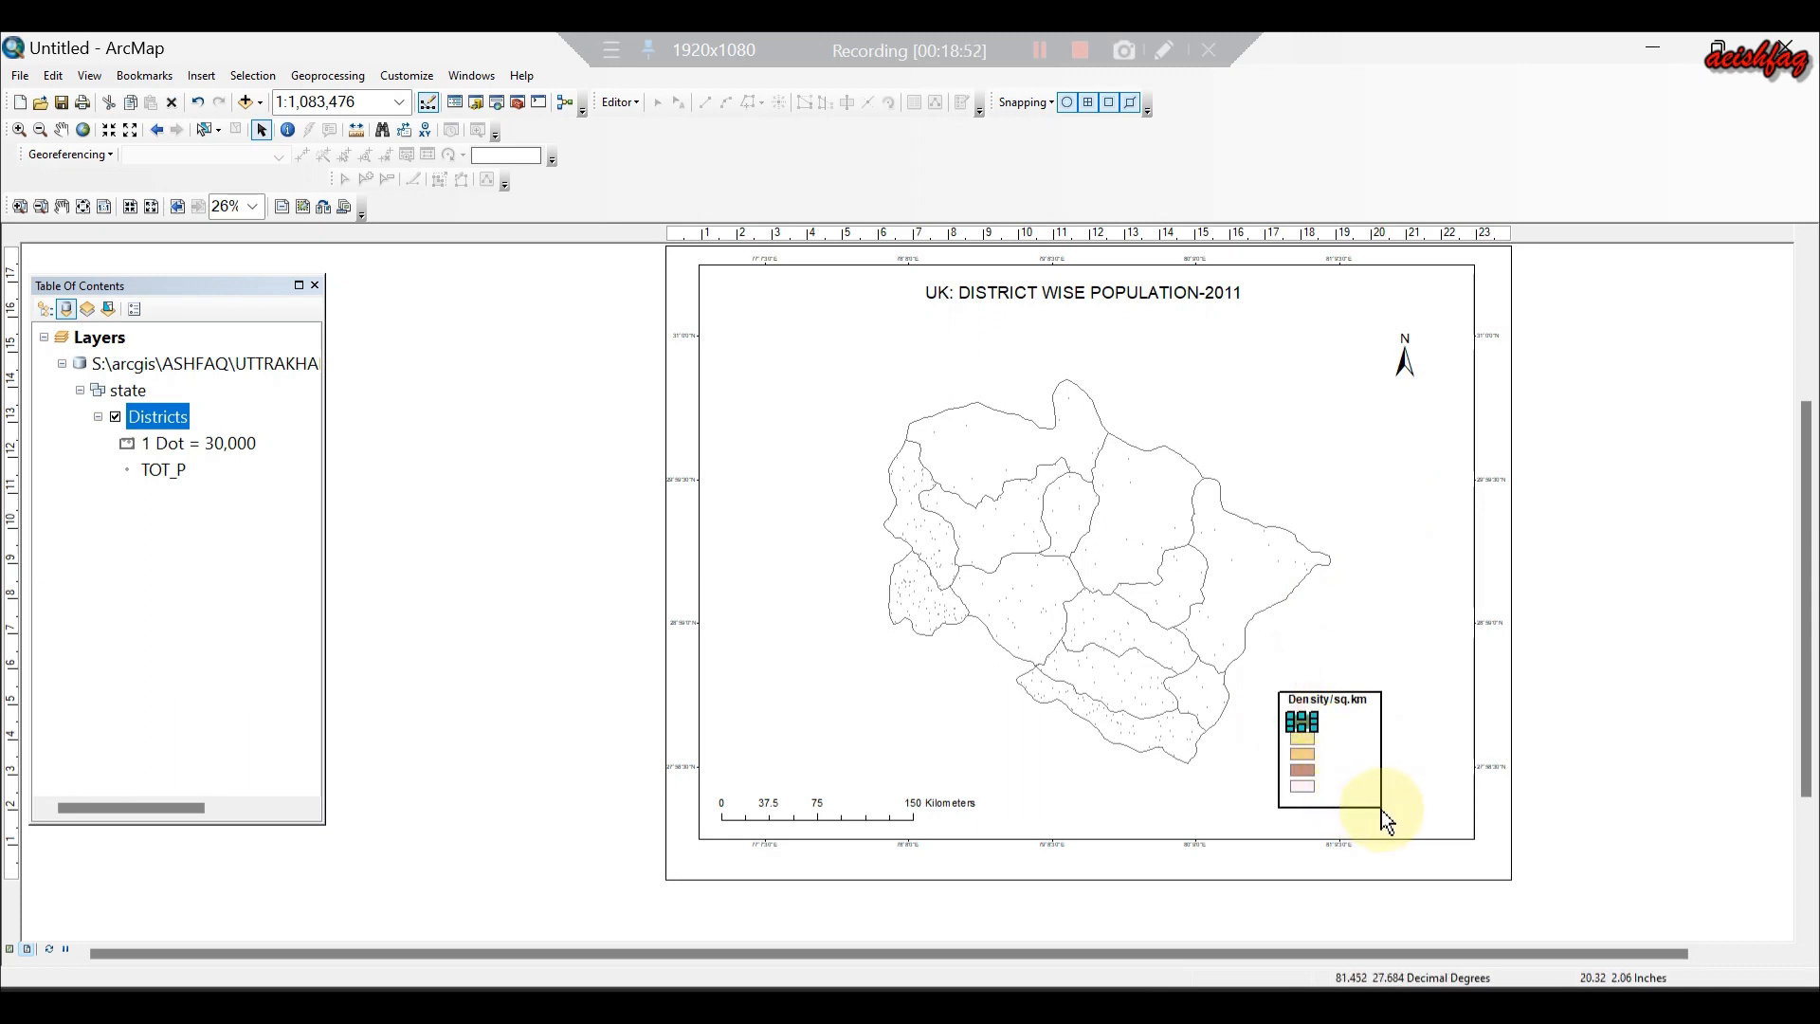
{"action": "left_click_drag", "start_coordinate": [1380, 809], "coordinate": [1280, 690]}
{"action": "right_click", "coordinate": [1300, 759]}
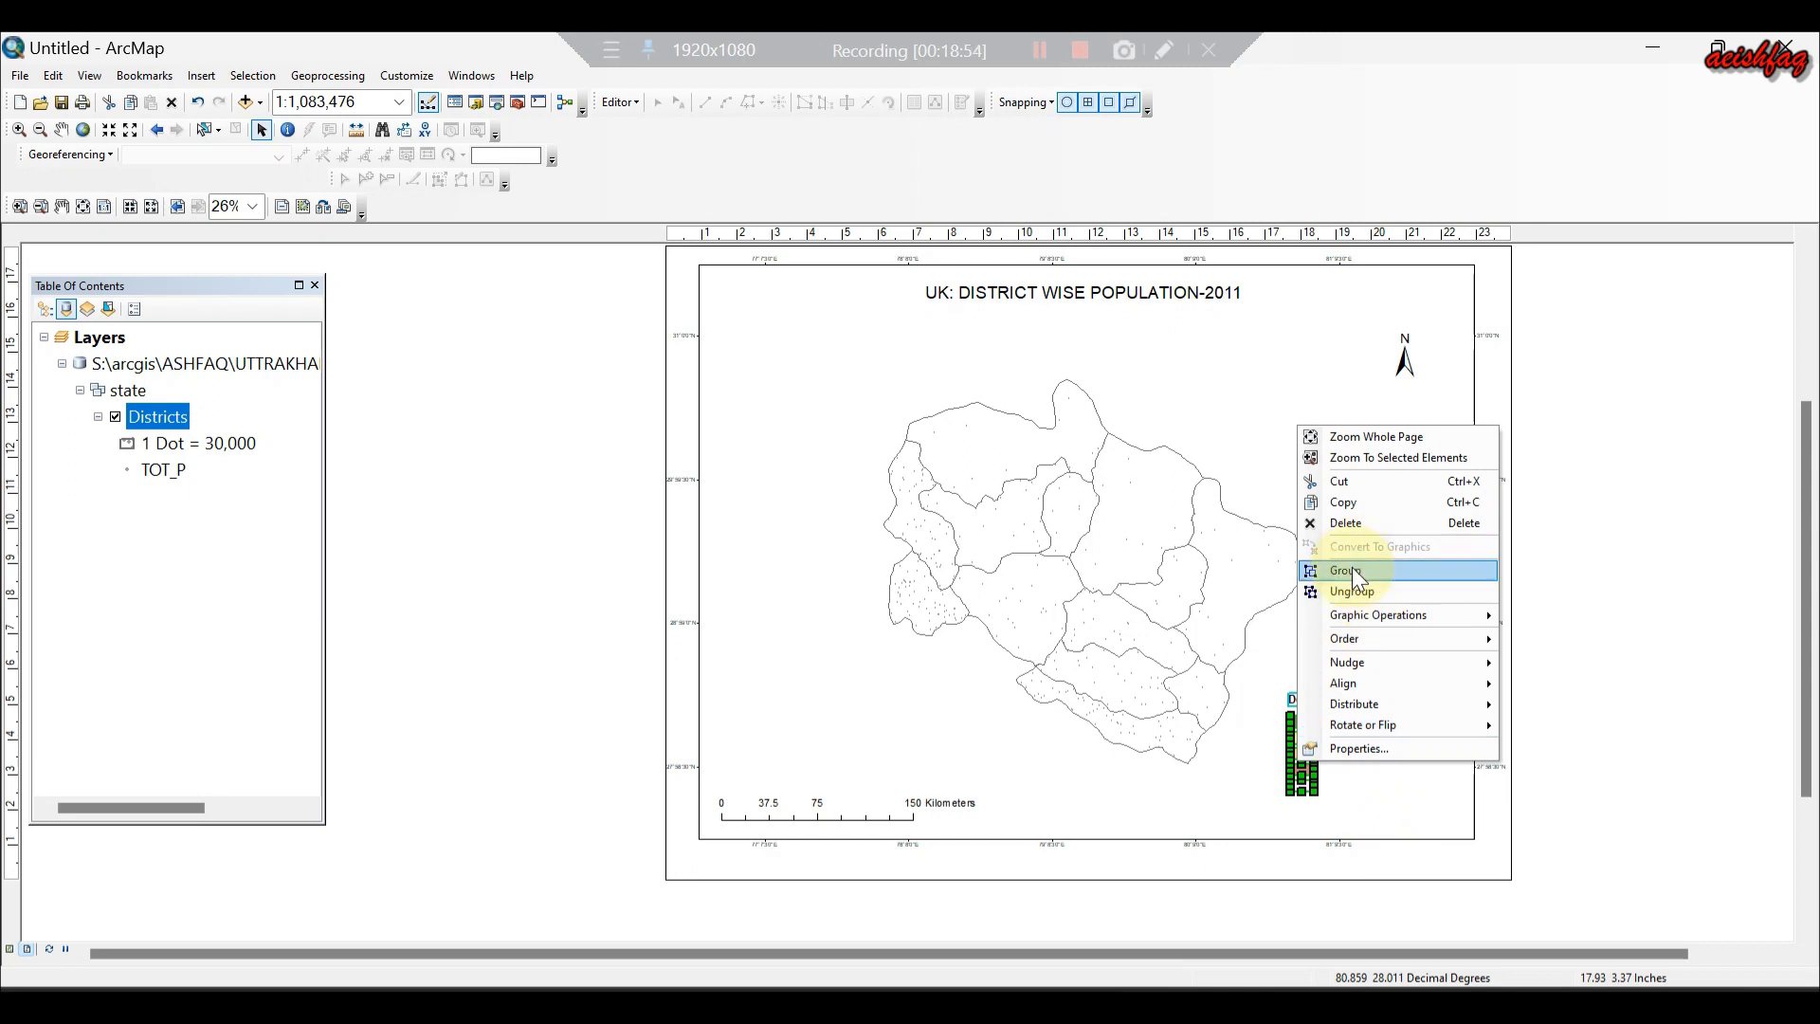
{"action": "left_click", "coordinate": [1351, 568]}
{"action": "right_click", "coordinate": [1306, 735]}
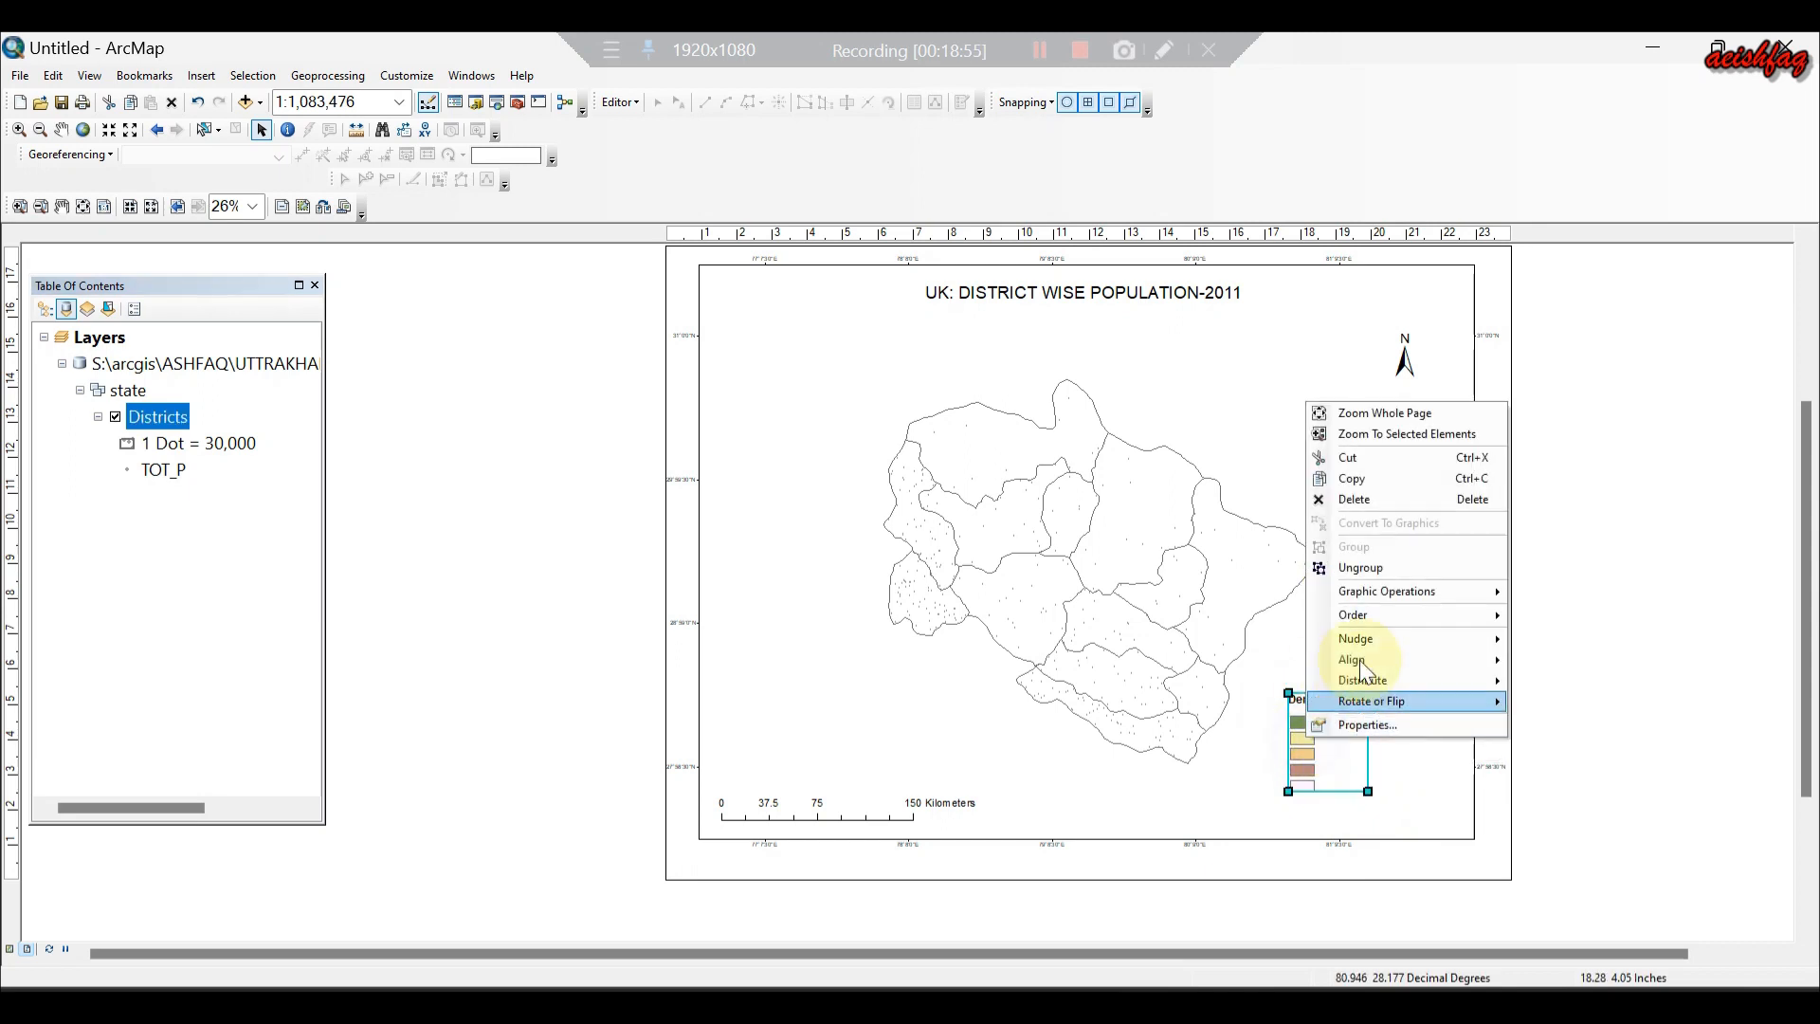
{"action": "left_click", "coordinate": [1357, 499]}
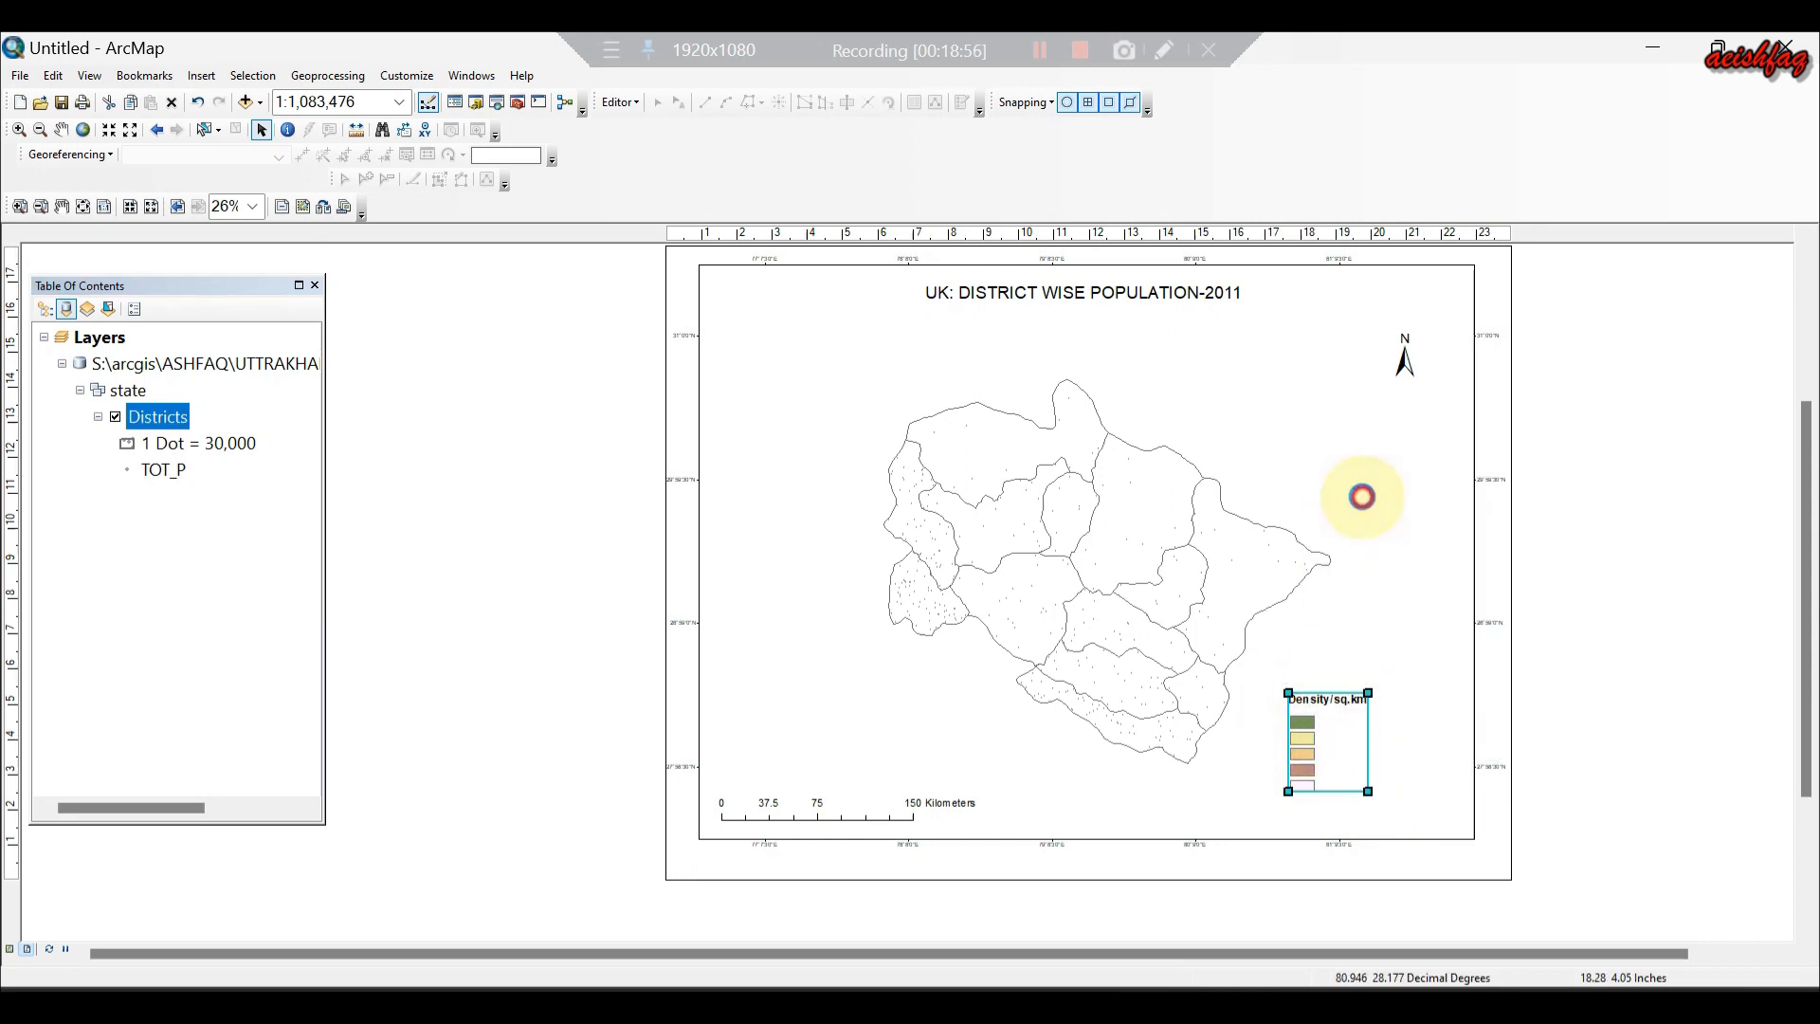
Change the map title to "UK: DISTRICT WISE POPULATION DISTRIBUTATION-2011".
{"action": "left_click", "coordinate": [933, 808]}
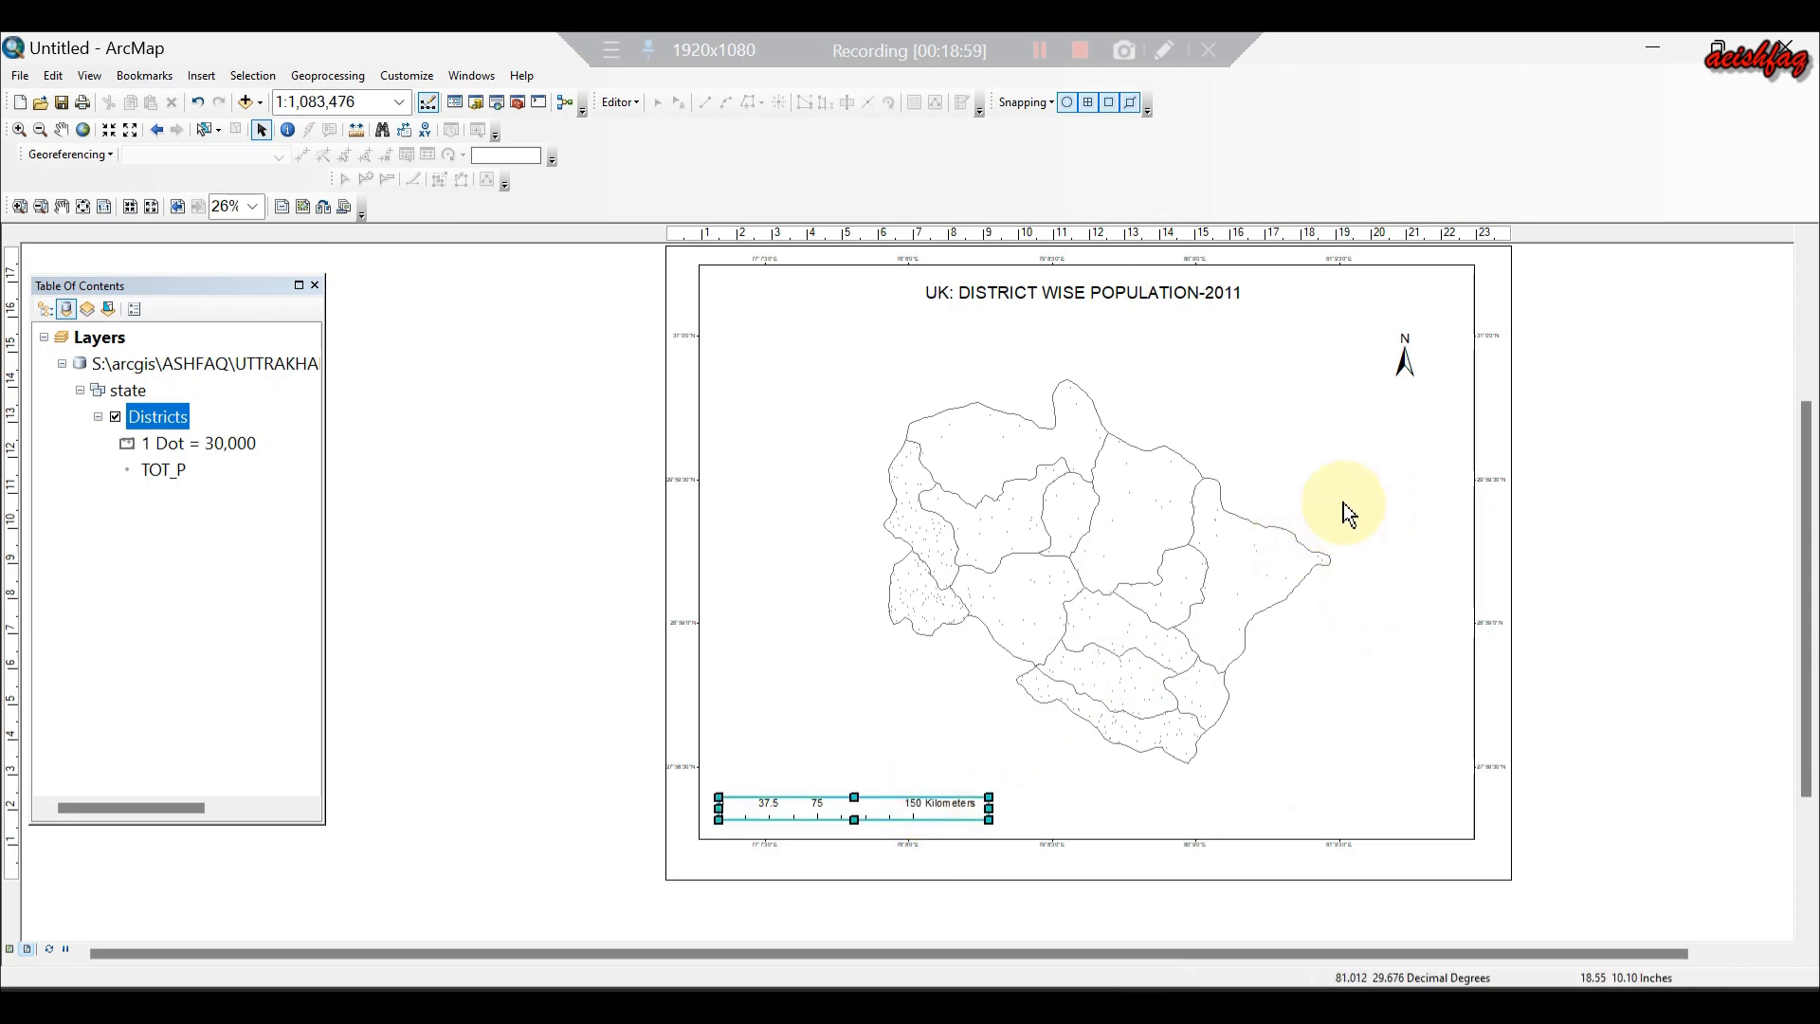
{"action": "left_click", "coordinate": [1046, 292]}
{"action": "double_click", "coordinate": [1044, 293]}
{"action": "left_click", "coordinate": [785, 374]}
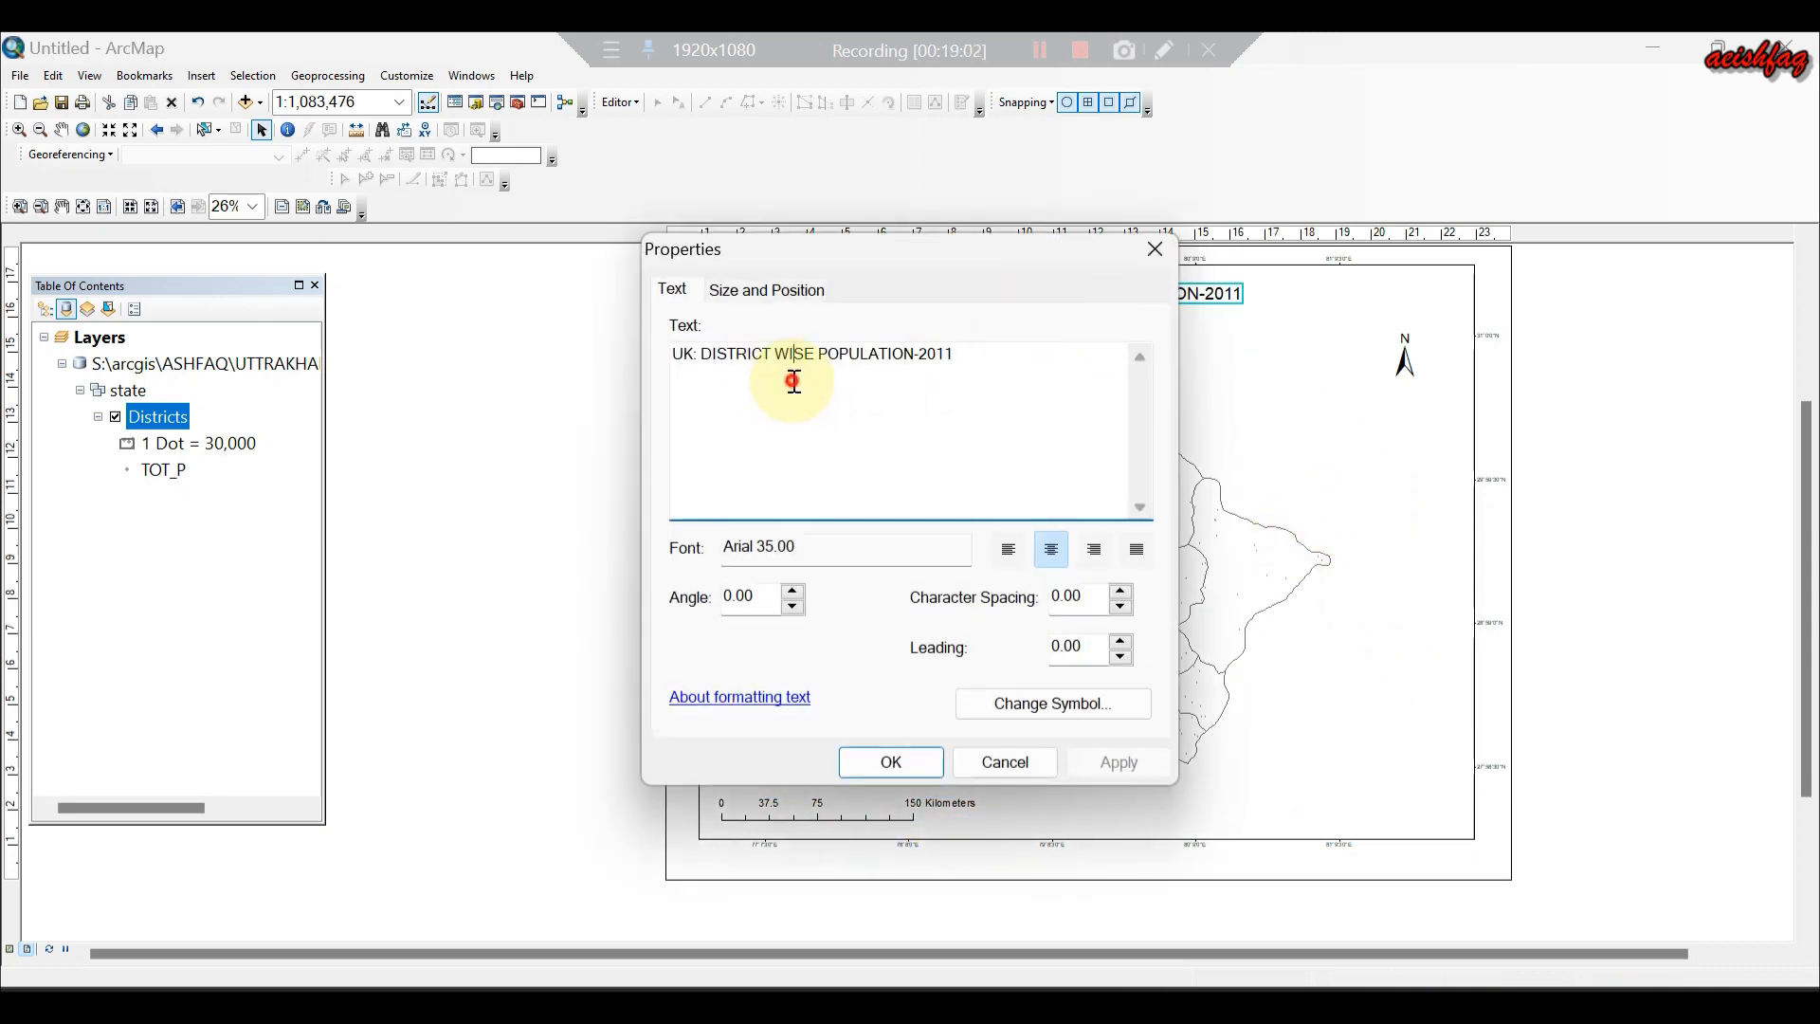
{"action": "left_click", "coordinate": [916, 372]}
{"action": "type", "text": "DISTRIBUTATION"}
{"action": "left_click", "coordinate": [1118, 762]}
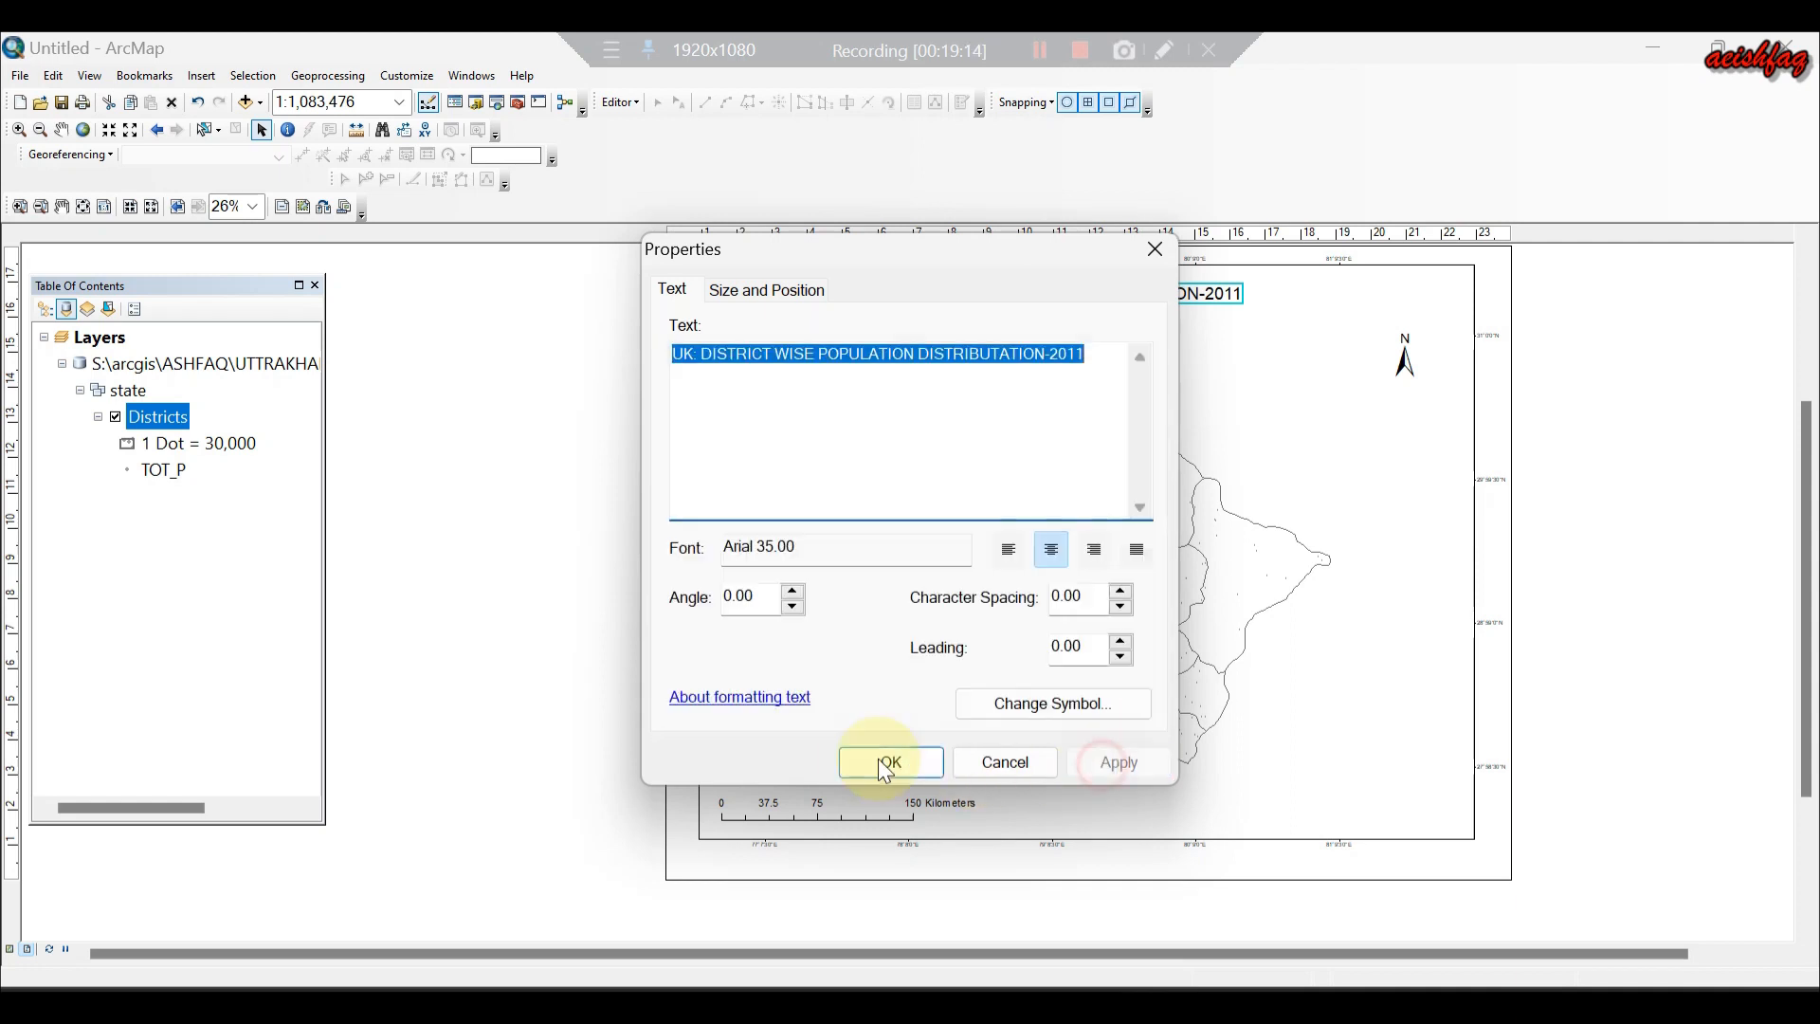
{"action": "left_click", "coordinate": [891, 762]}
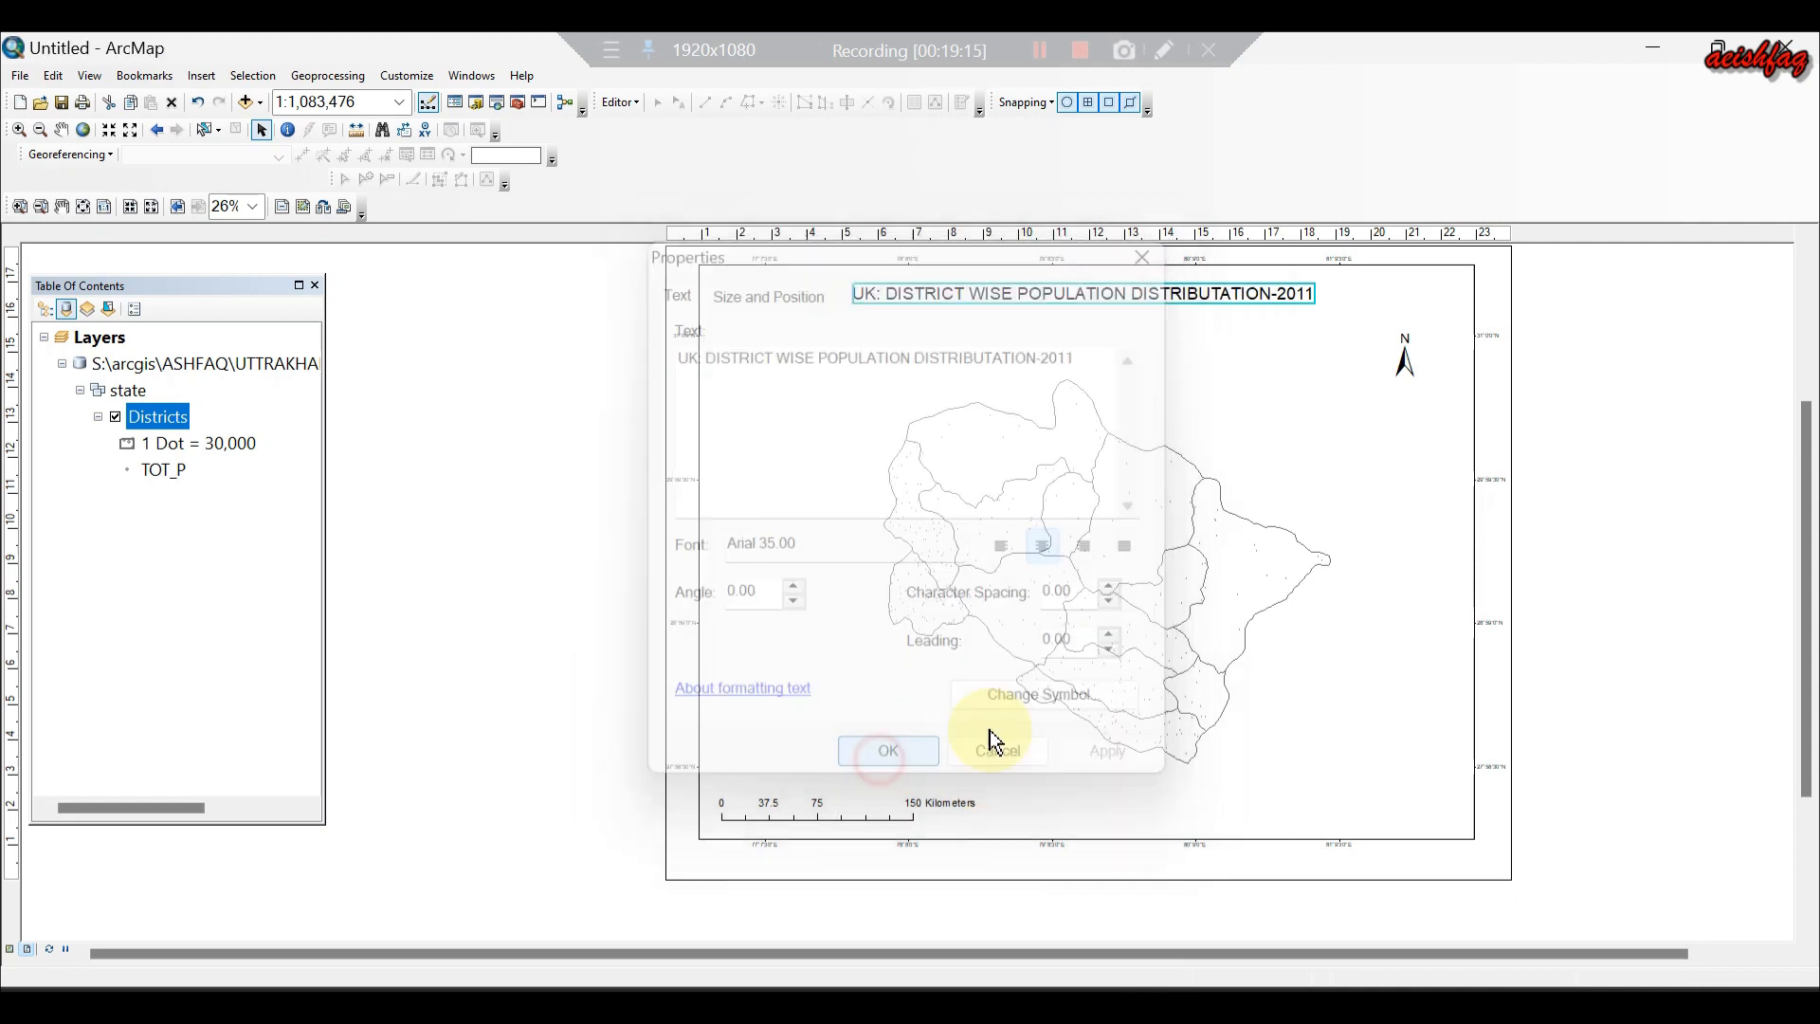
Insert a new legend with the wizard's default spacing and move it to the empty area southeast of the districts.
{"action": "left_click", "coordinate": [201, 75]}
{"action": "left_click", "coordinate": [233, 209]}
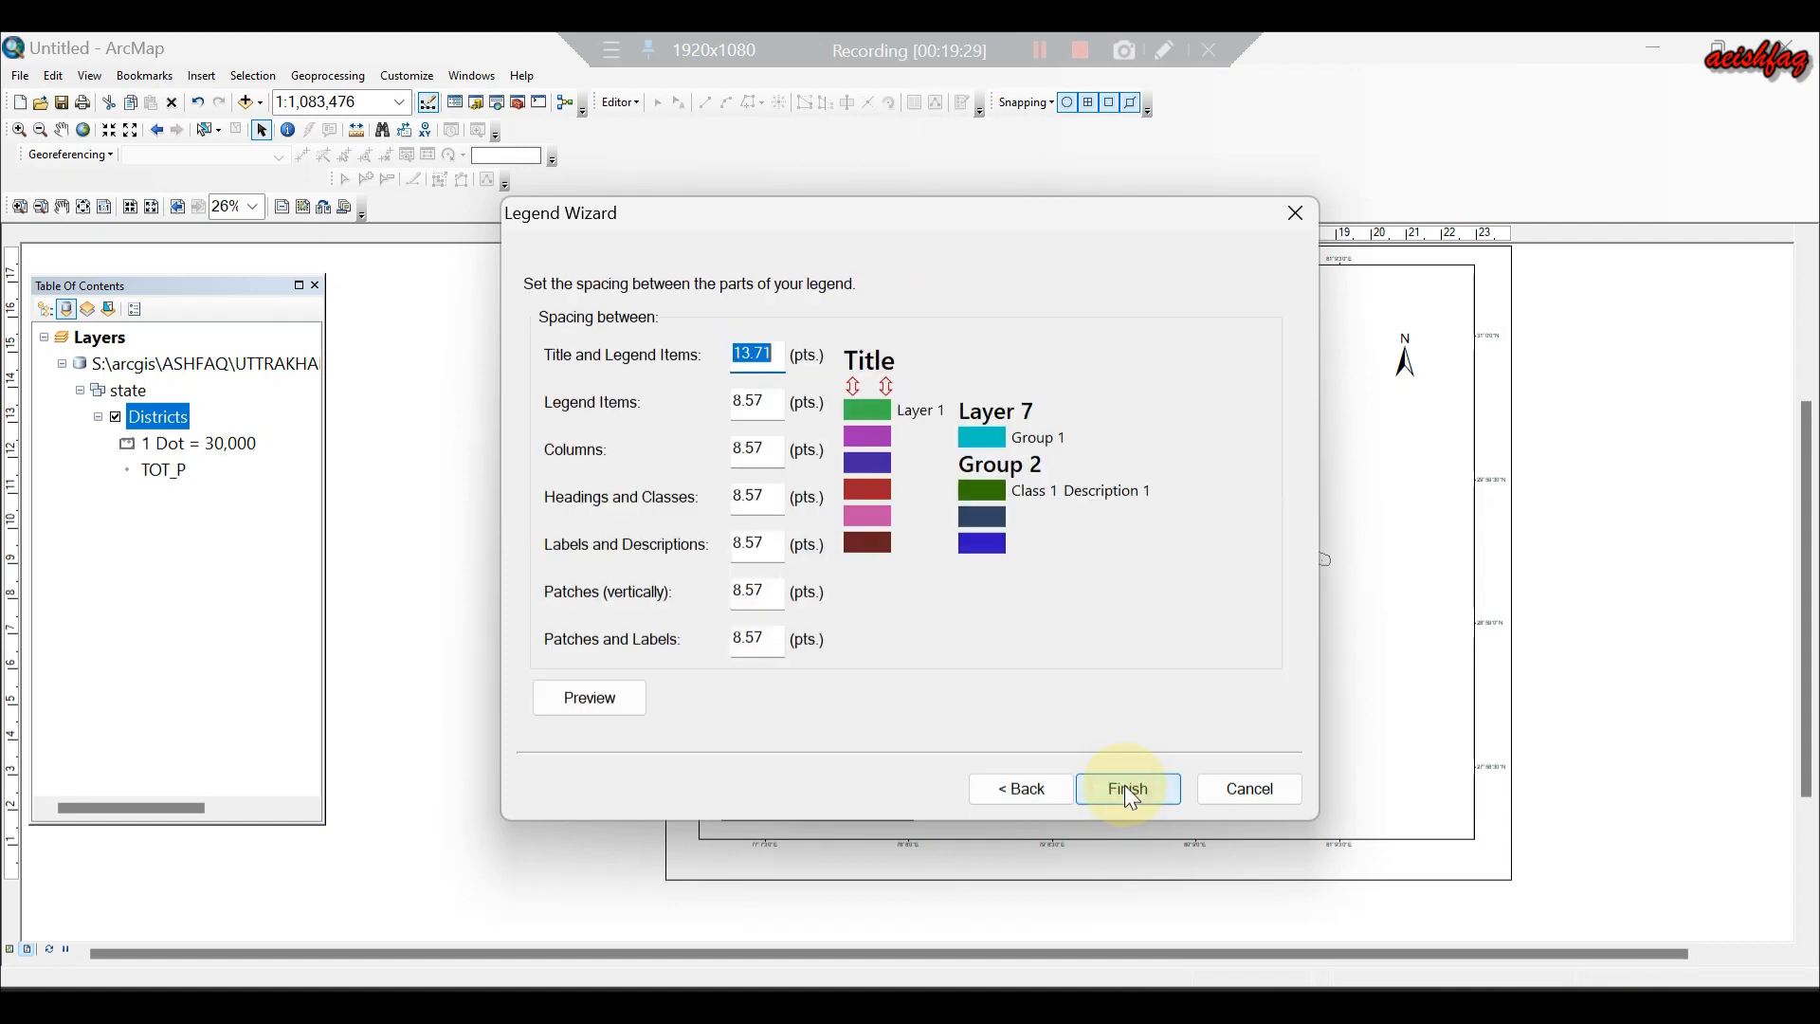
{"action": "left_click", "coordinate": [1125, 787]}
{"action": "left_click_drag", "start_coordinate": [720, 652], "coordinate": [1385, 761]}
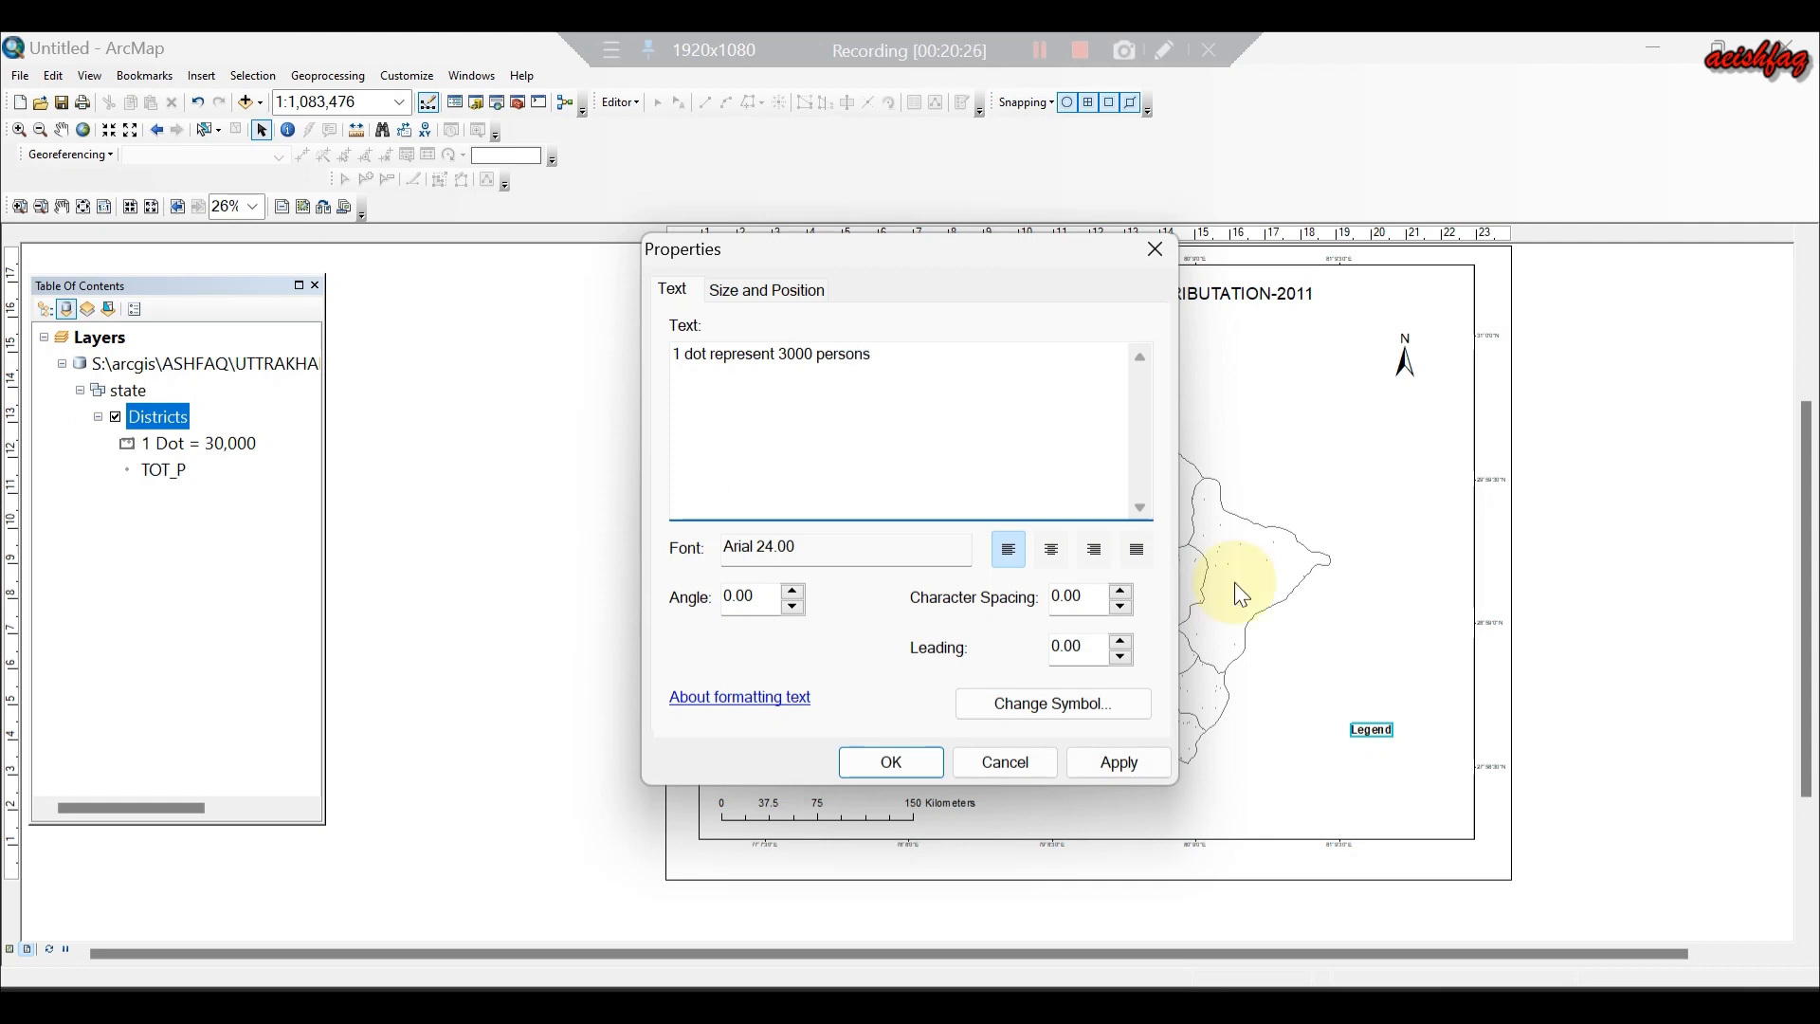
Replace the "Legend" text with "1 dot represent 3000 persons" and move it inside the map frame.
{"action": "left_click", "coordinate": [1114, 770]}
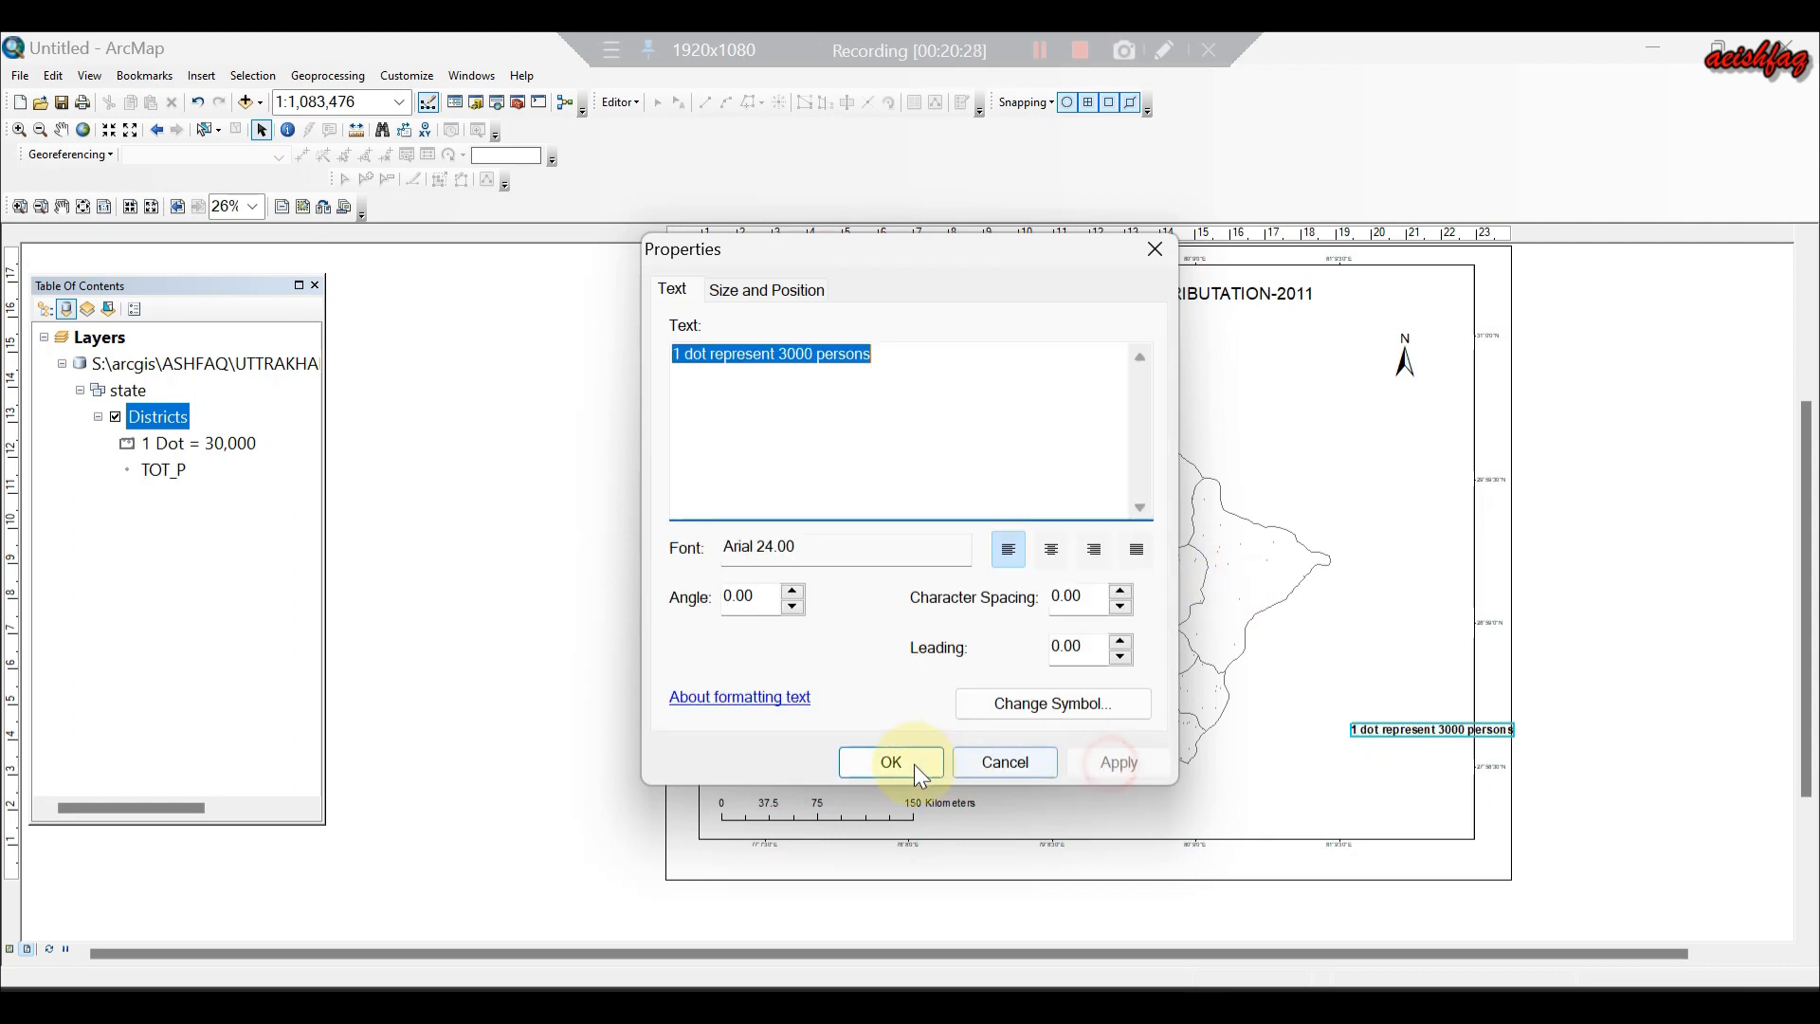
{"action": "left_click", "coordinate": [895, 763]}
{"action": "left_click_drag", "start_coordinate": [1422, 740], "coordinate": [1342, 752]}
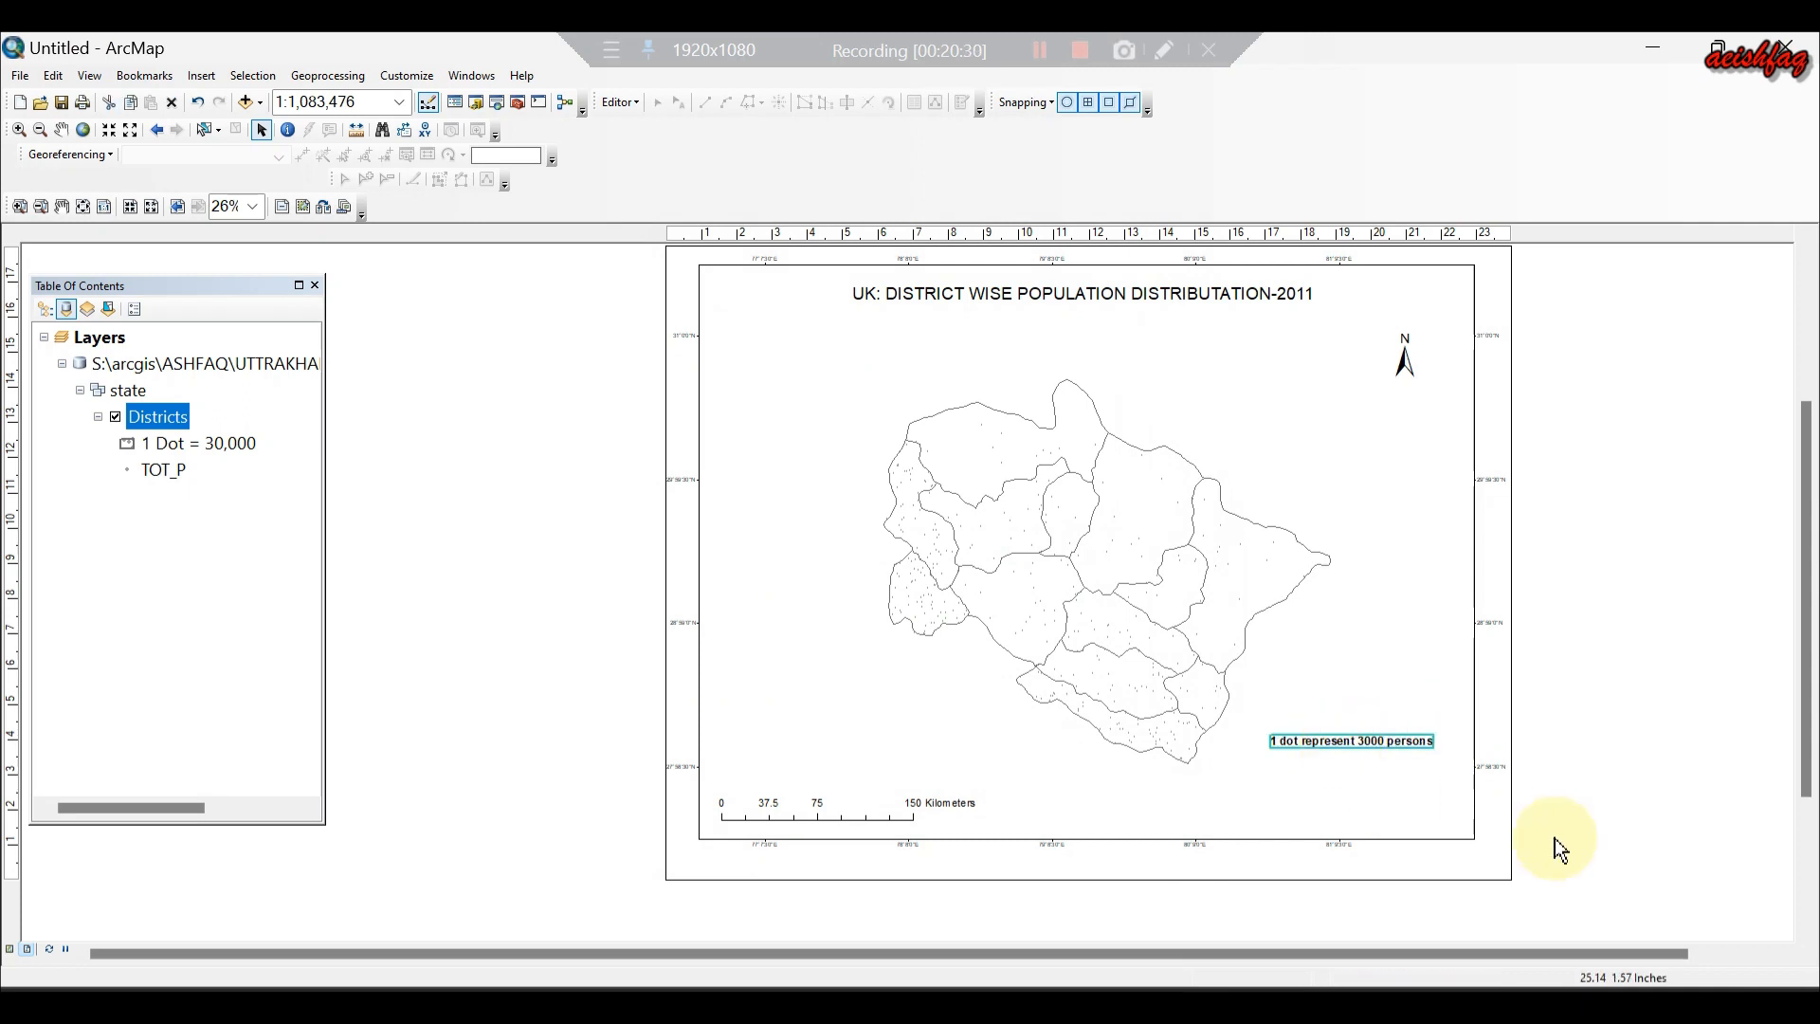
Export the dot density map layout under the file name "dist".
{"action": "left_click", "coordinate": [27, 85]}
{"action": "left_click", "coordinate": [97, 364]}
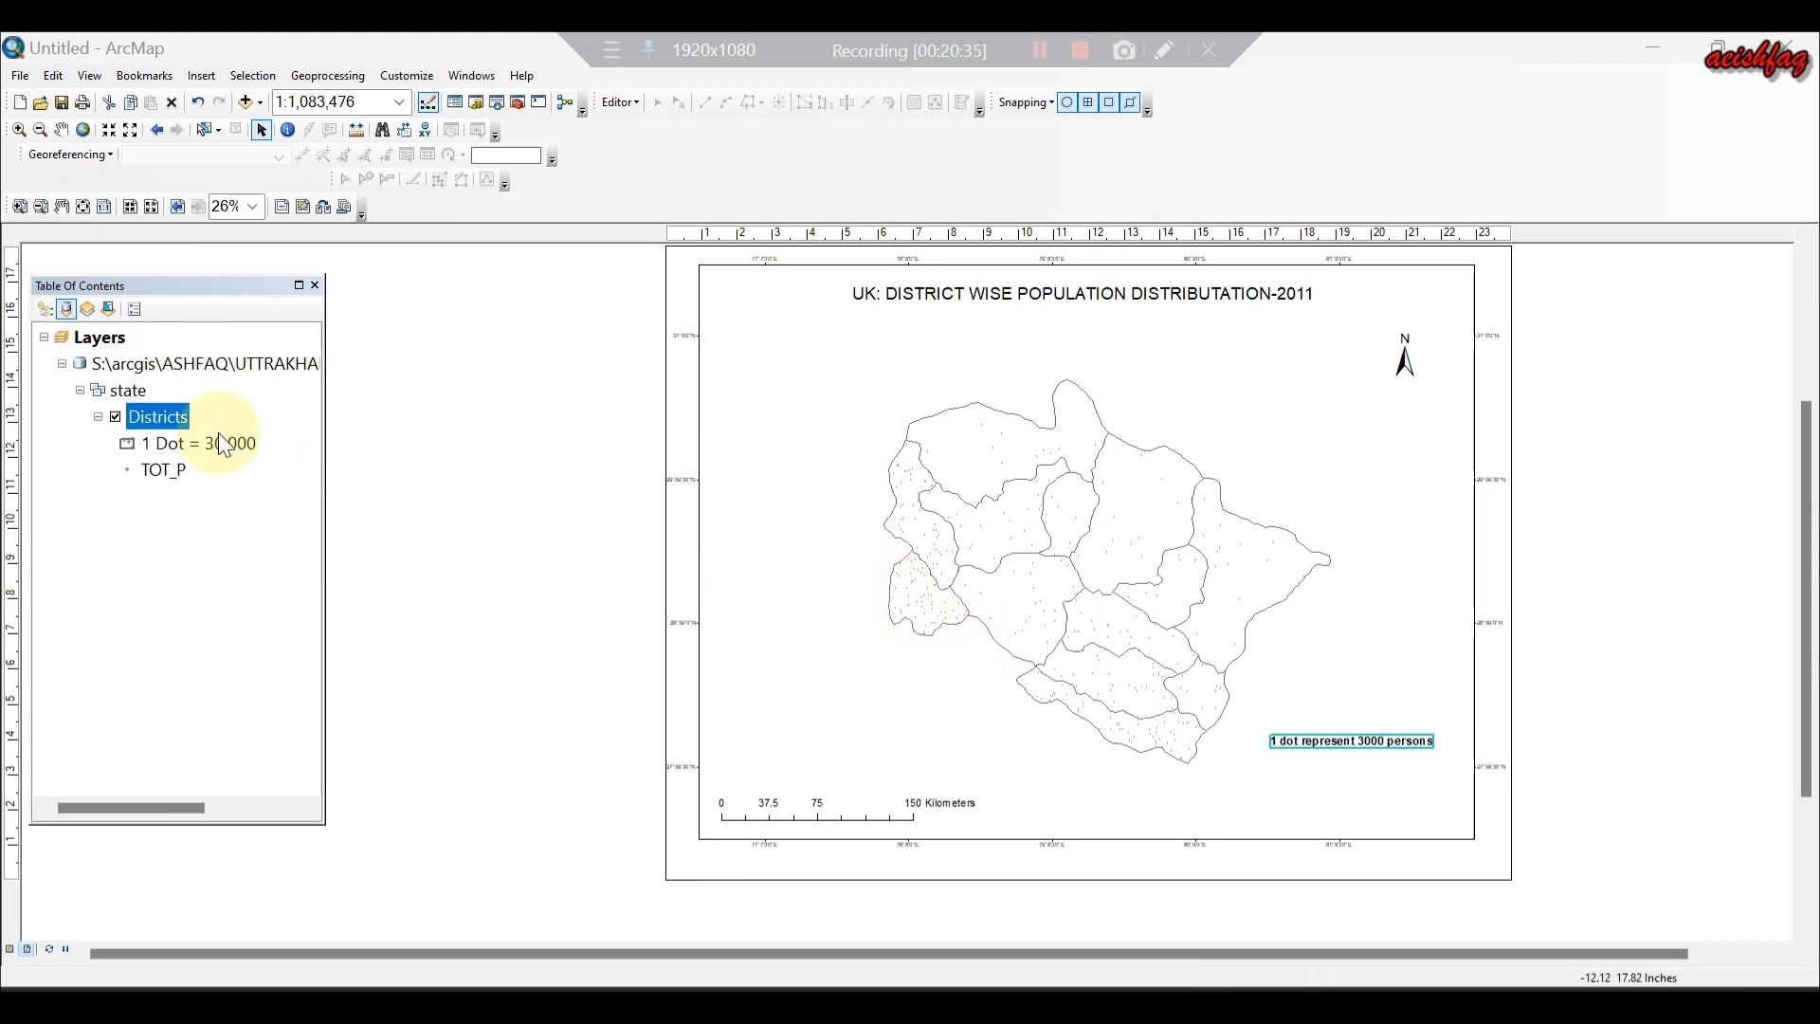
{"action": "double_click", "coordinate": [846, 572]}
{"action": "type", "text": "di"}
{"action": "type", "text": "st"}
{"action": "left_click", "coordinate": [1215, 570]}
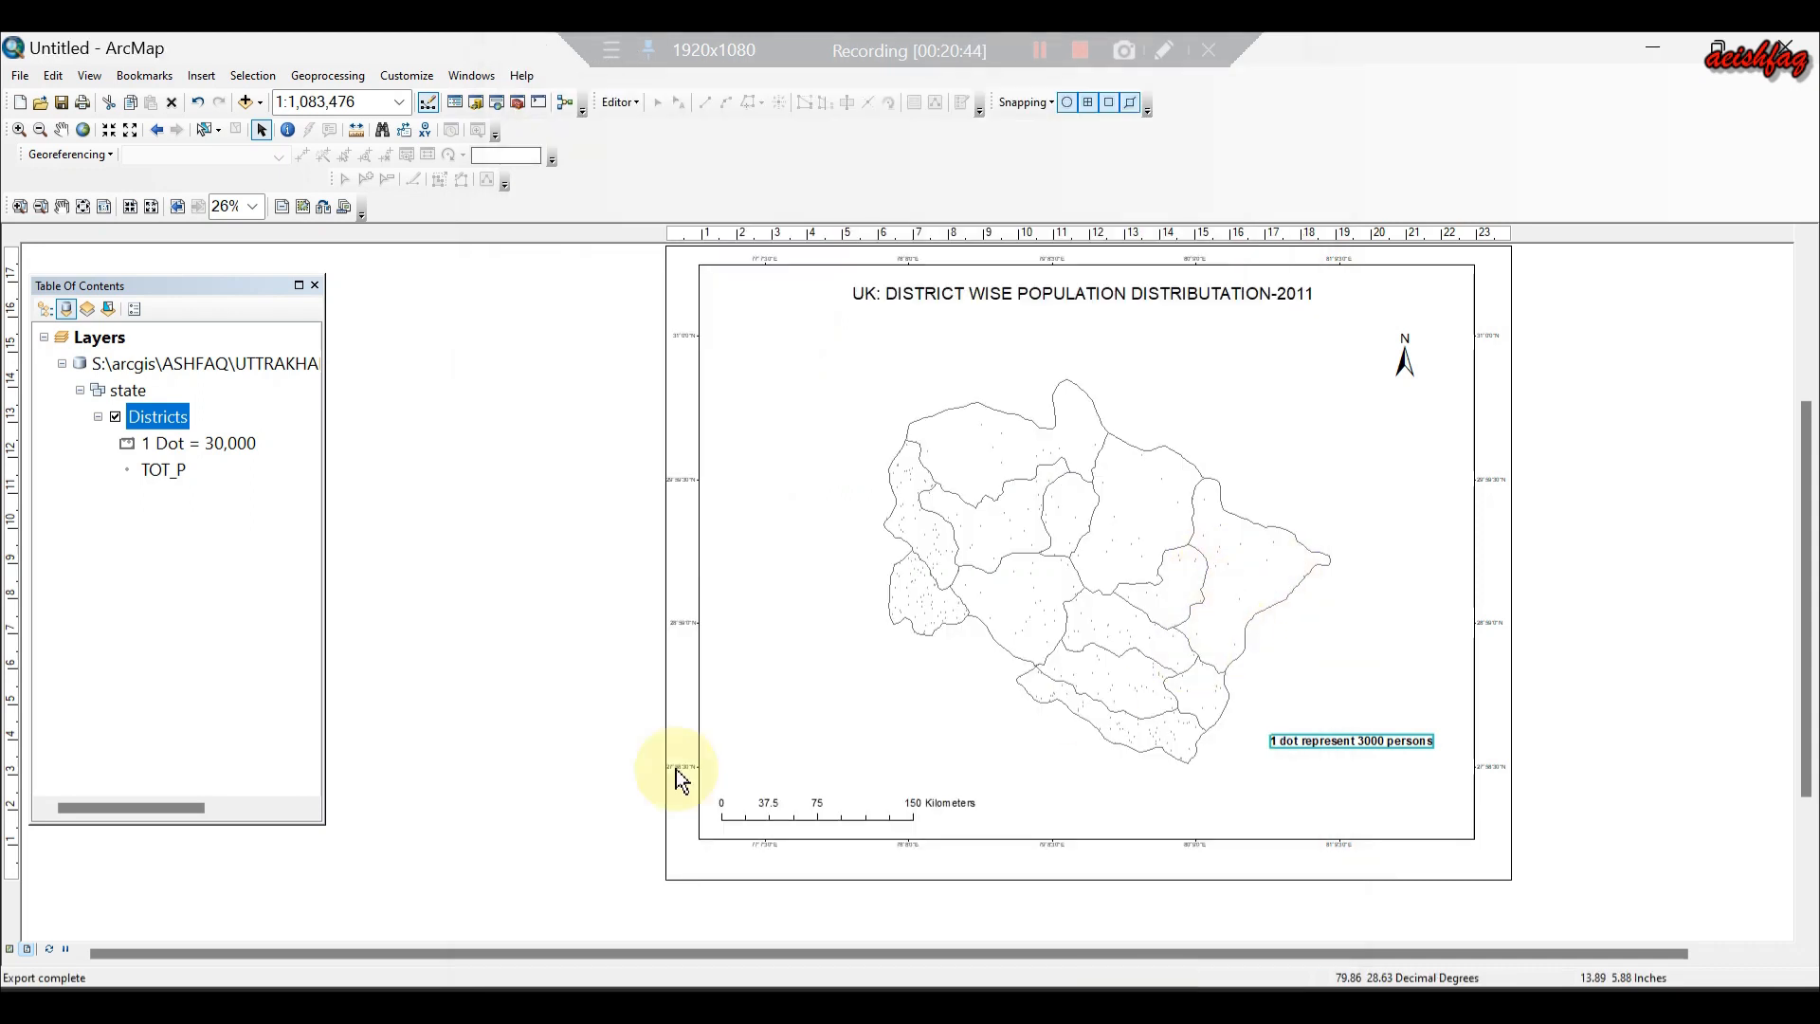
Switch the Districts layer symbology to pie charts and add the M_06 and F_06 fields.
{"action": "right_click", "coordinate": [161, 415]}
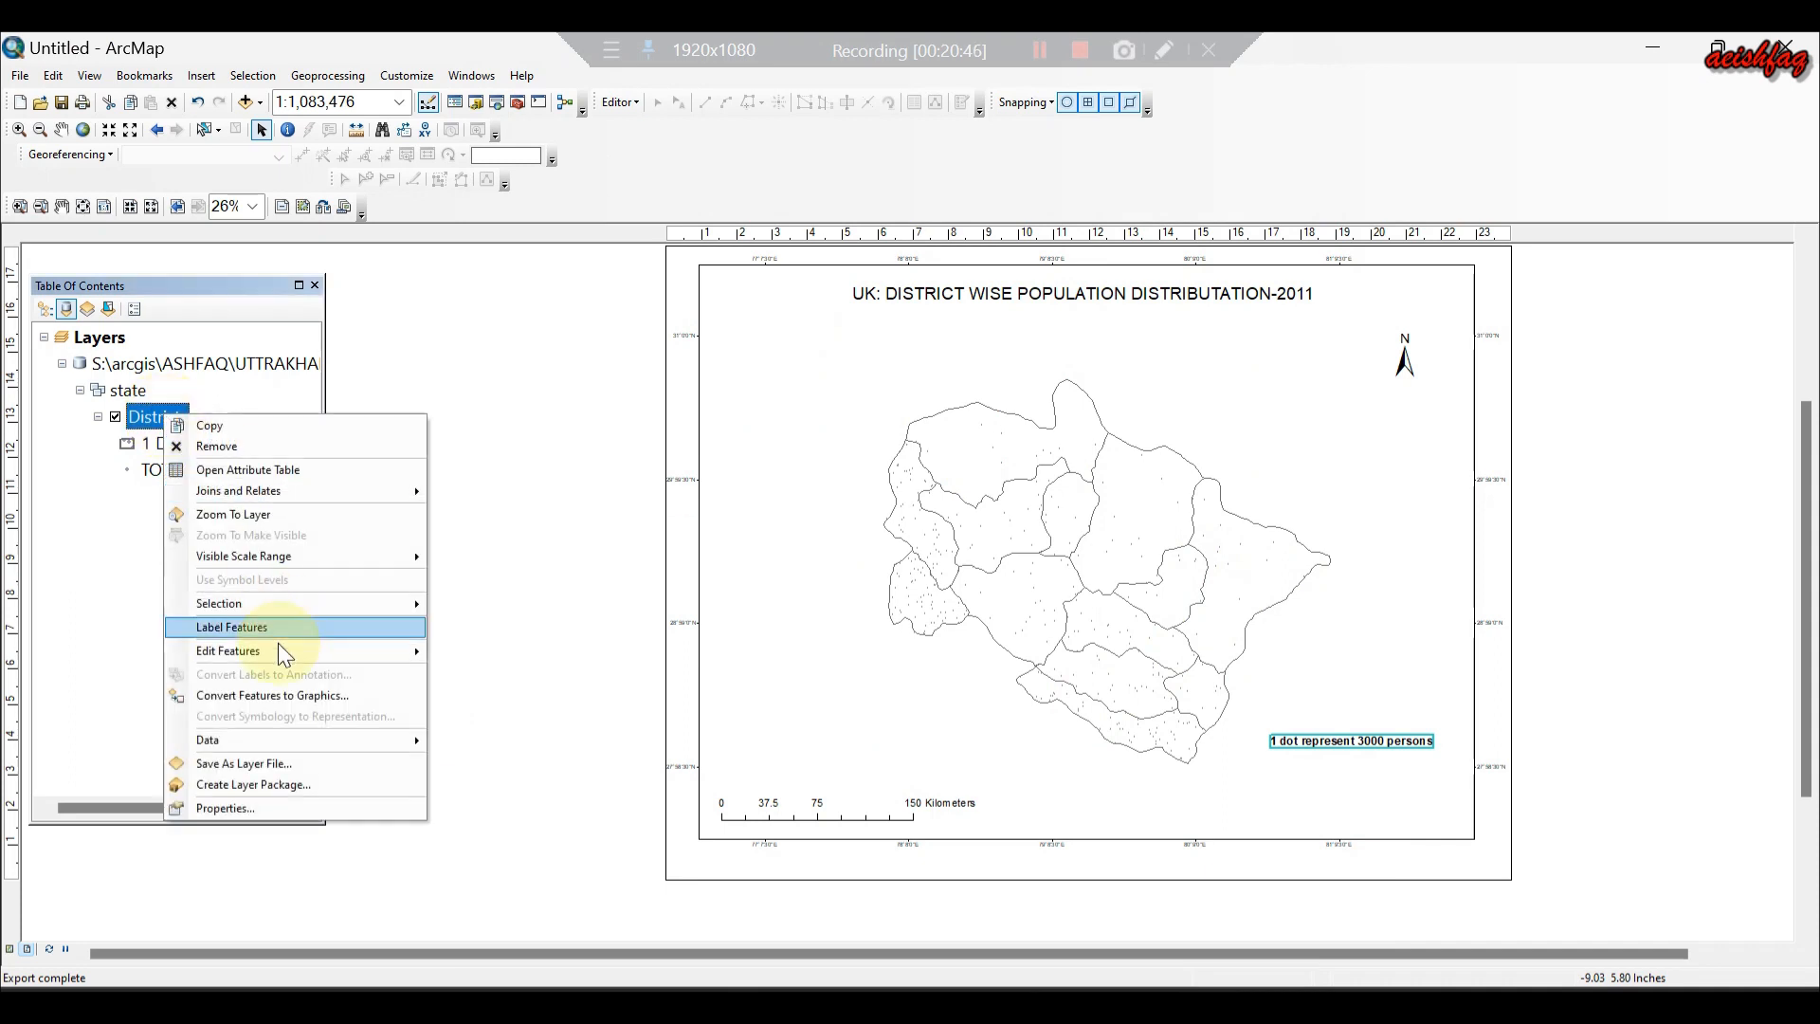
{"action": "left_click", "coordinate": [269, 806]}
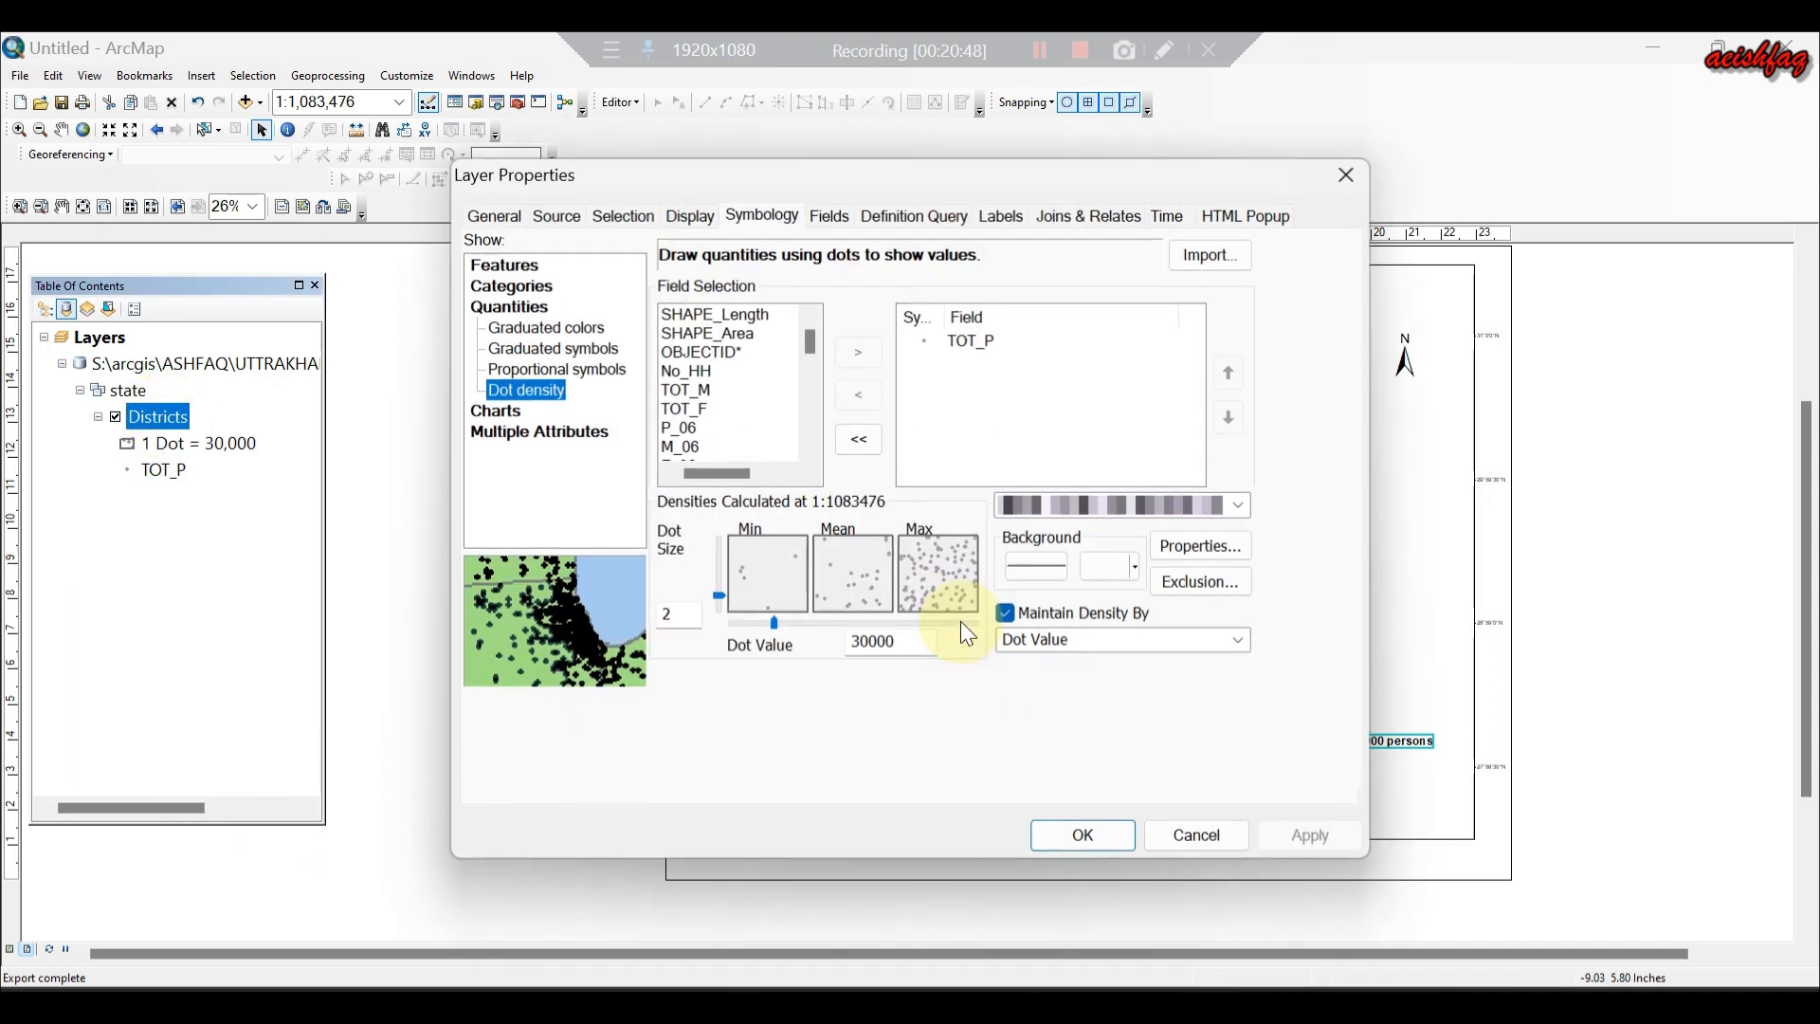
{"action": "left_click", "coordinate": [496, 409]}
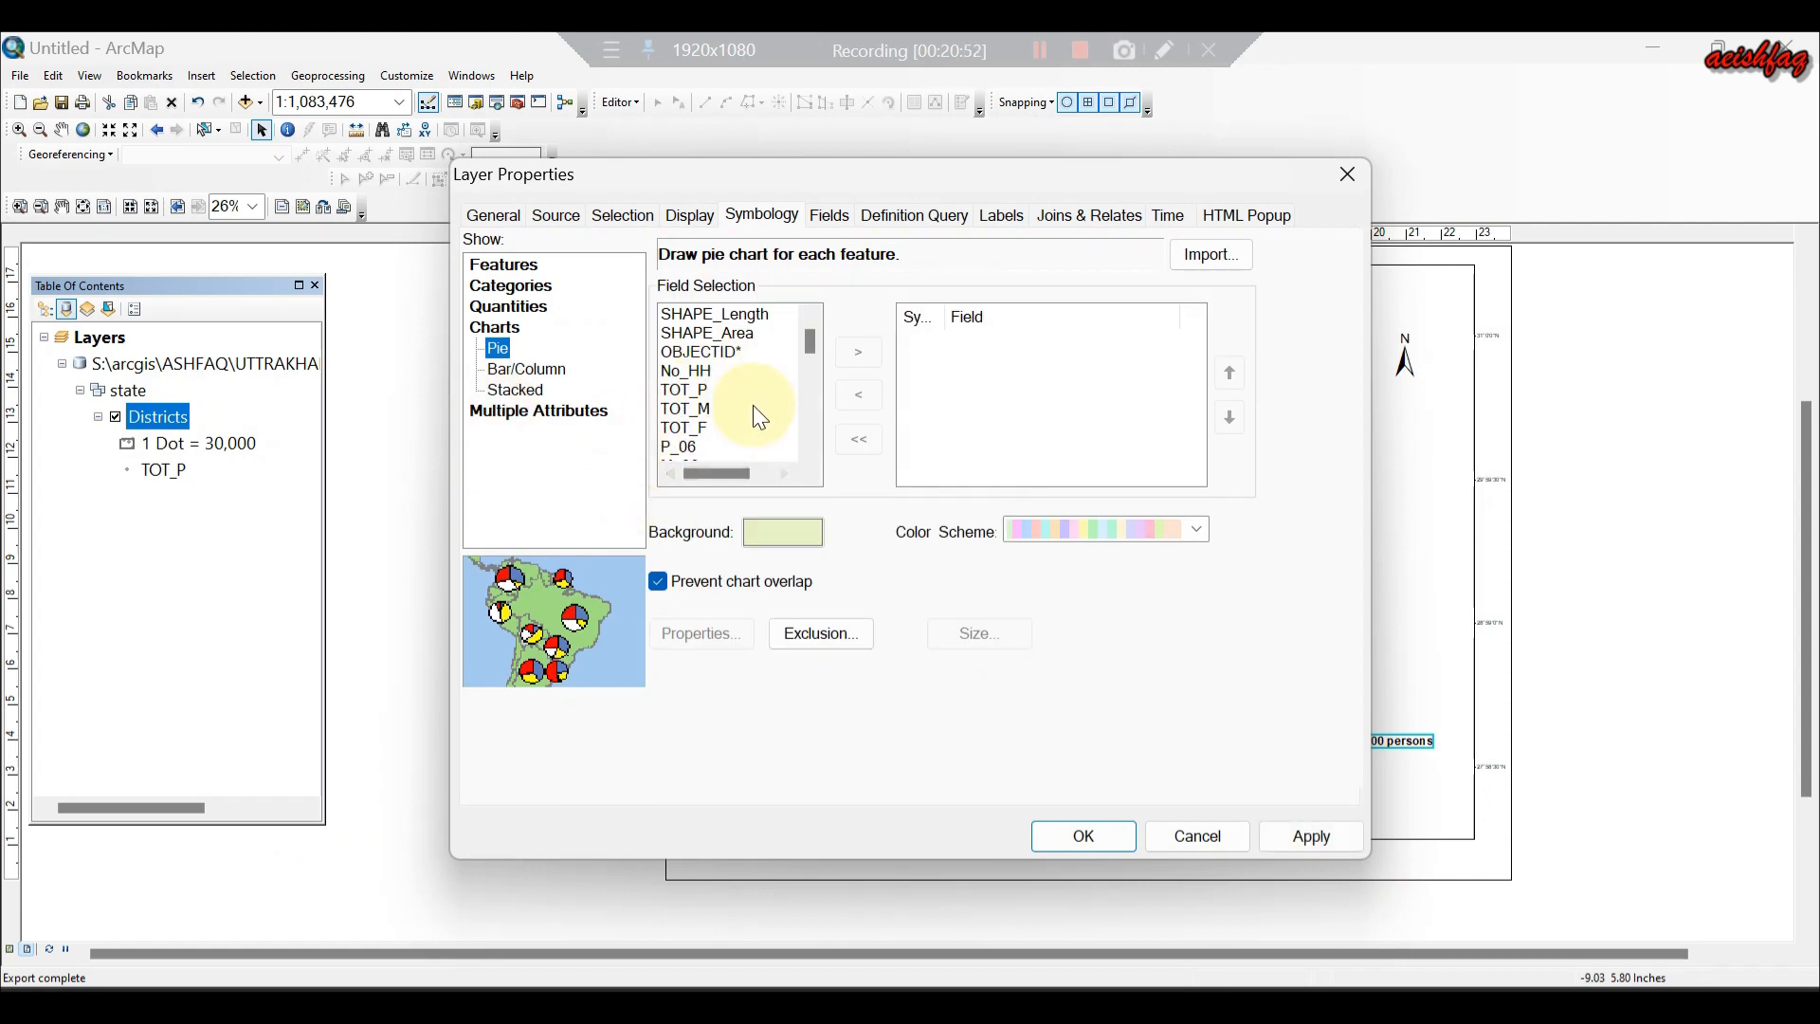
{"action": "left_click", "coordinate": [810, 449]}
{"action": "left_click", "coordinate": [811, 448]}
{"action": "left_click", "coordinate": [811, 449]}
{"action": "left_click", "coordinate": [810, 449]}
{"action": "left_click", "coordinate": [810, 449]}
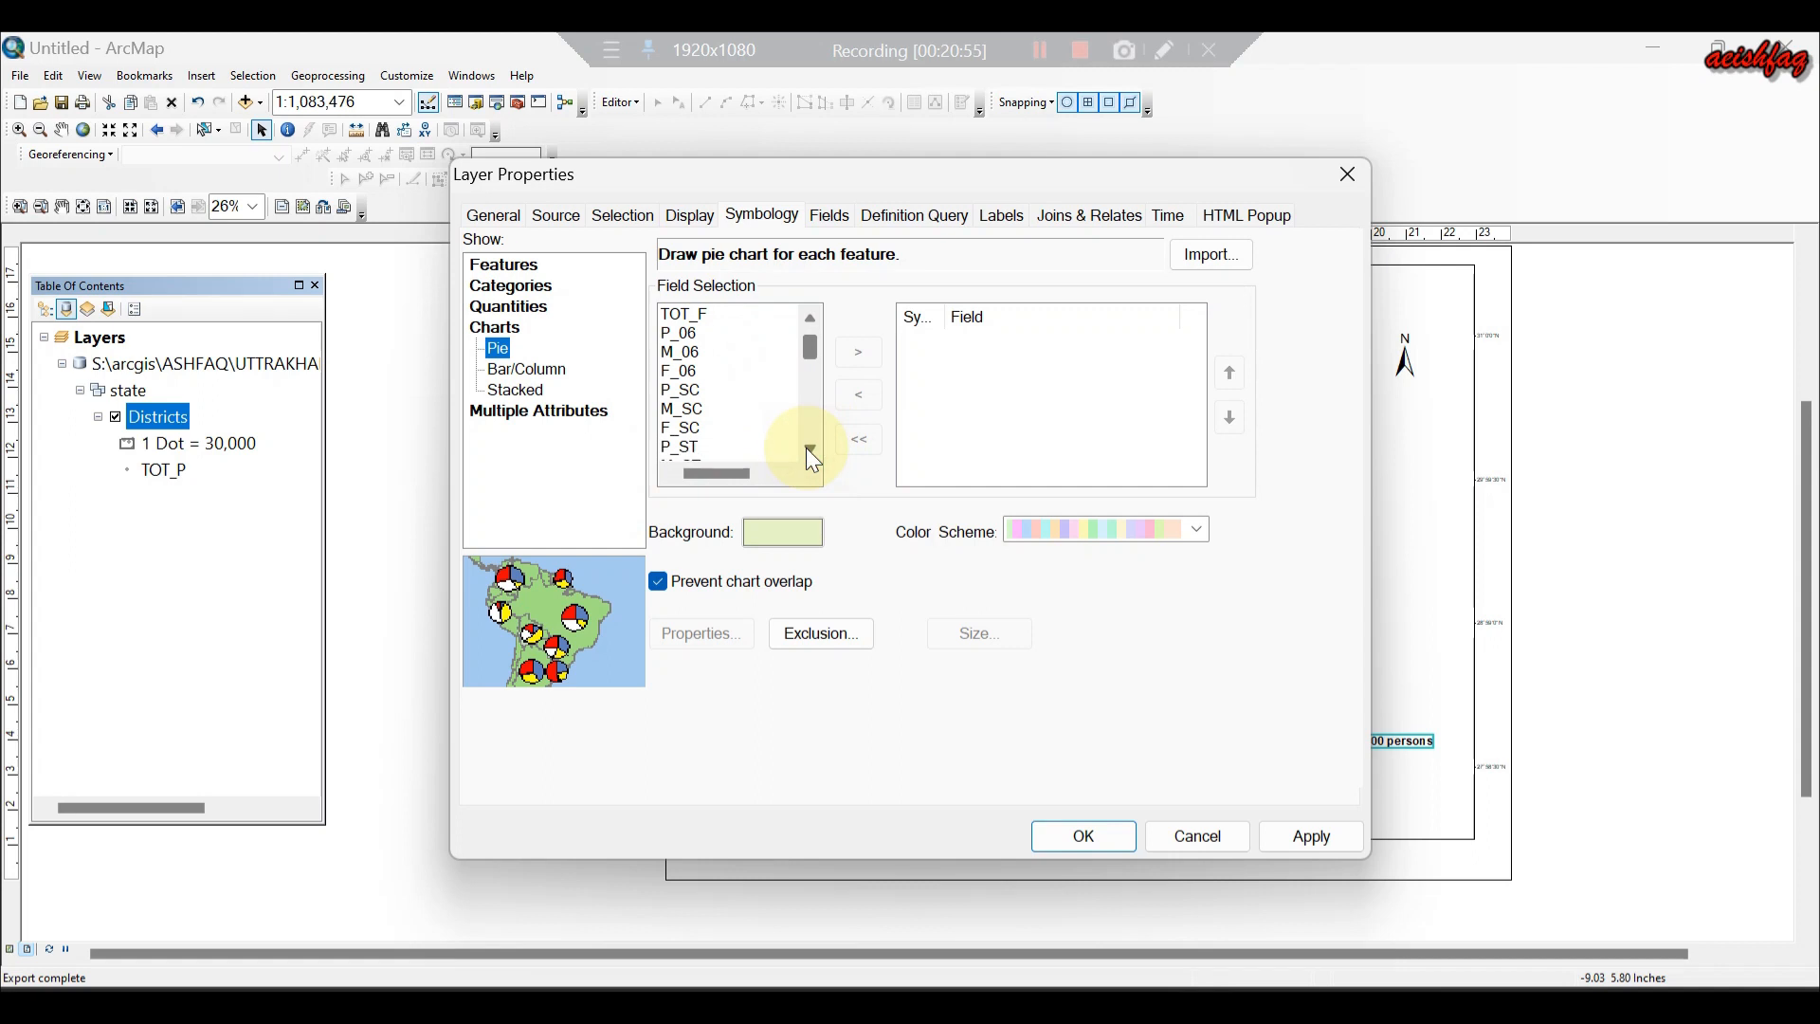
{"action": "left_click", "coordinate": [684, 353]}
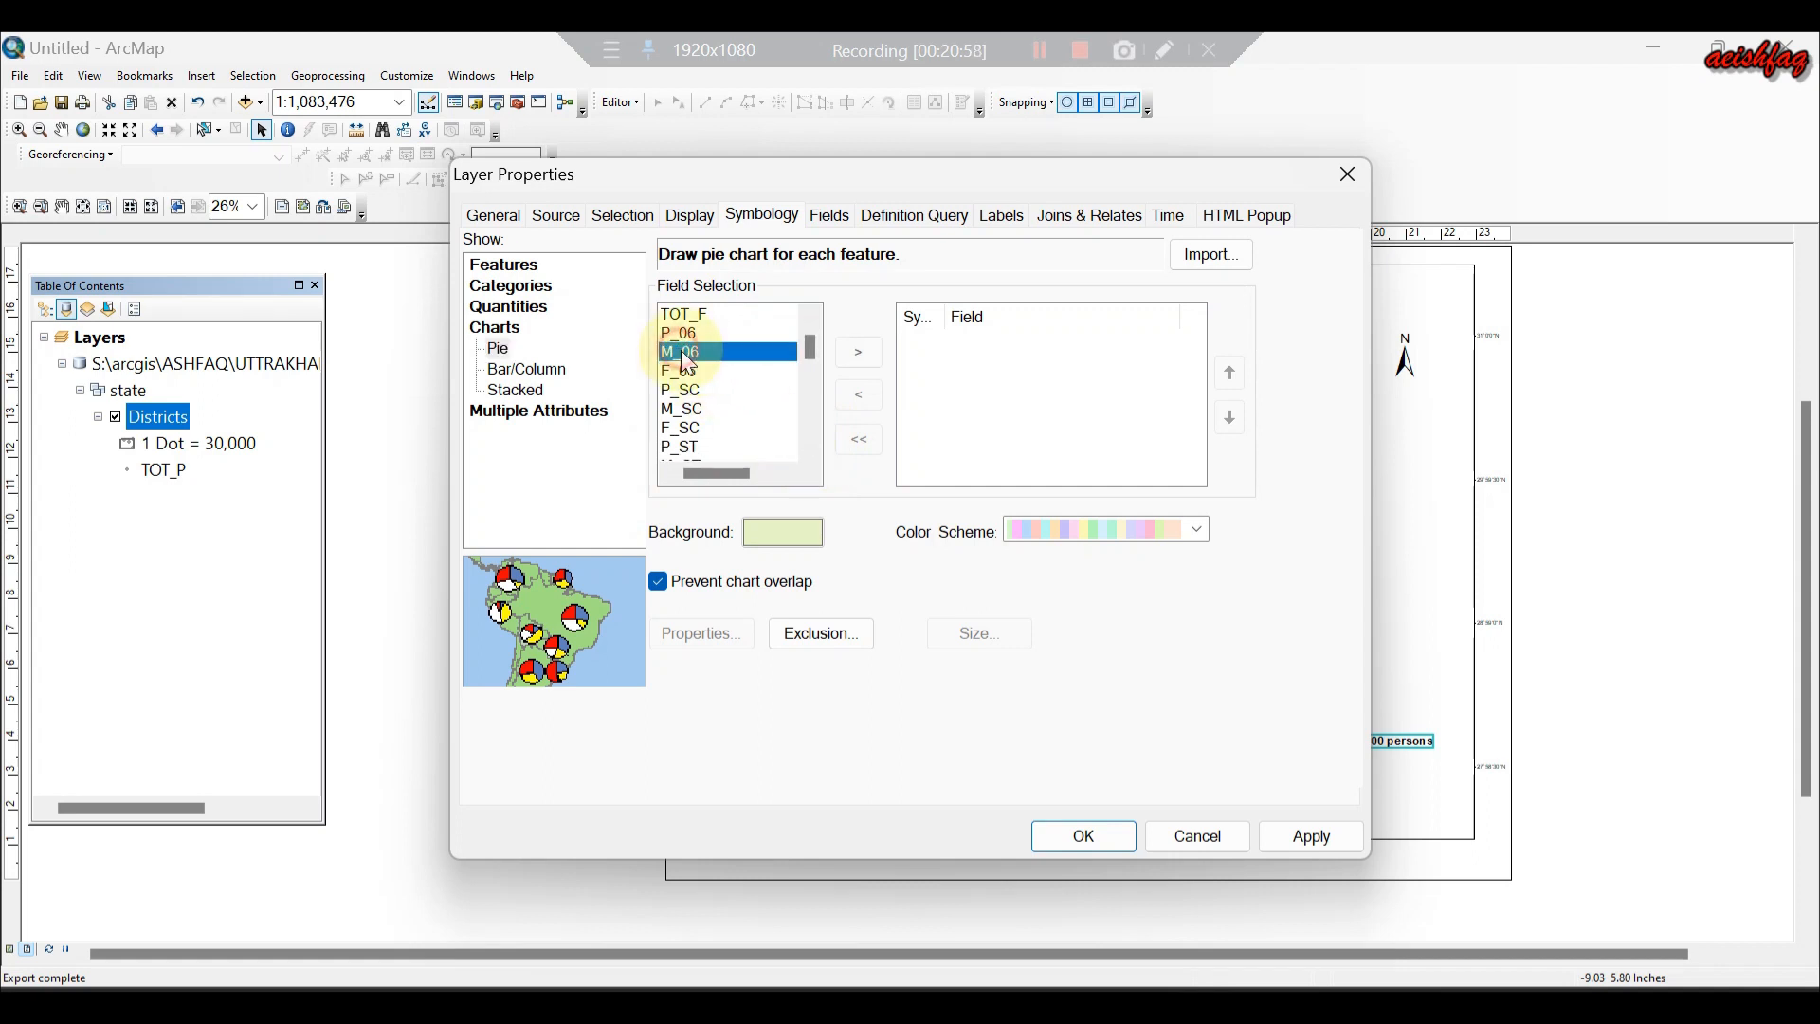
{"action": "left_click", "coordinate": [861, 354]}
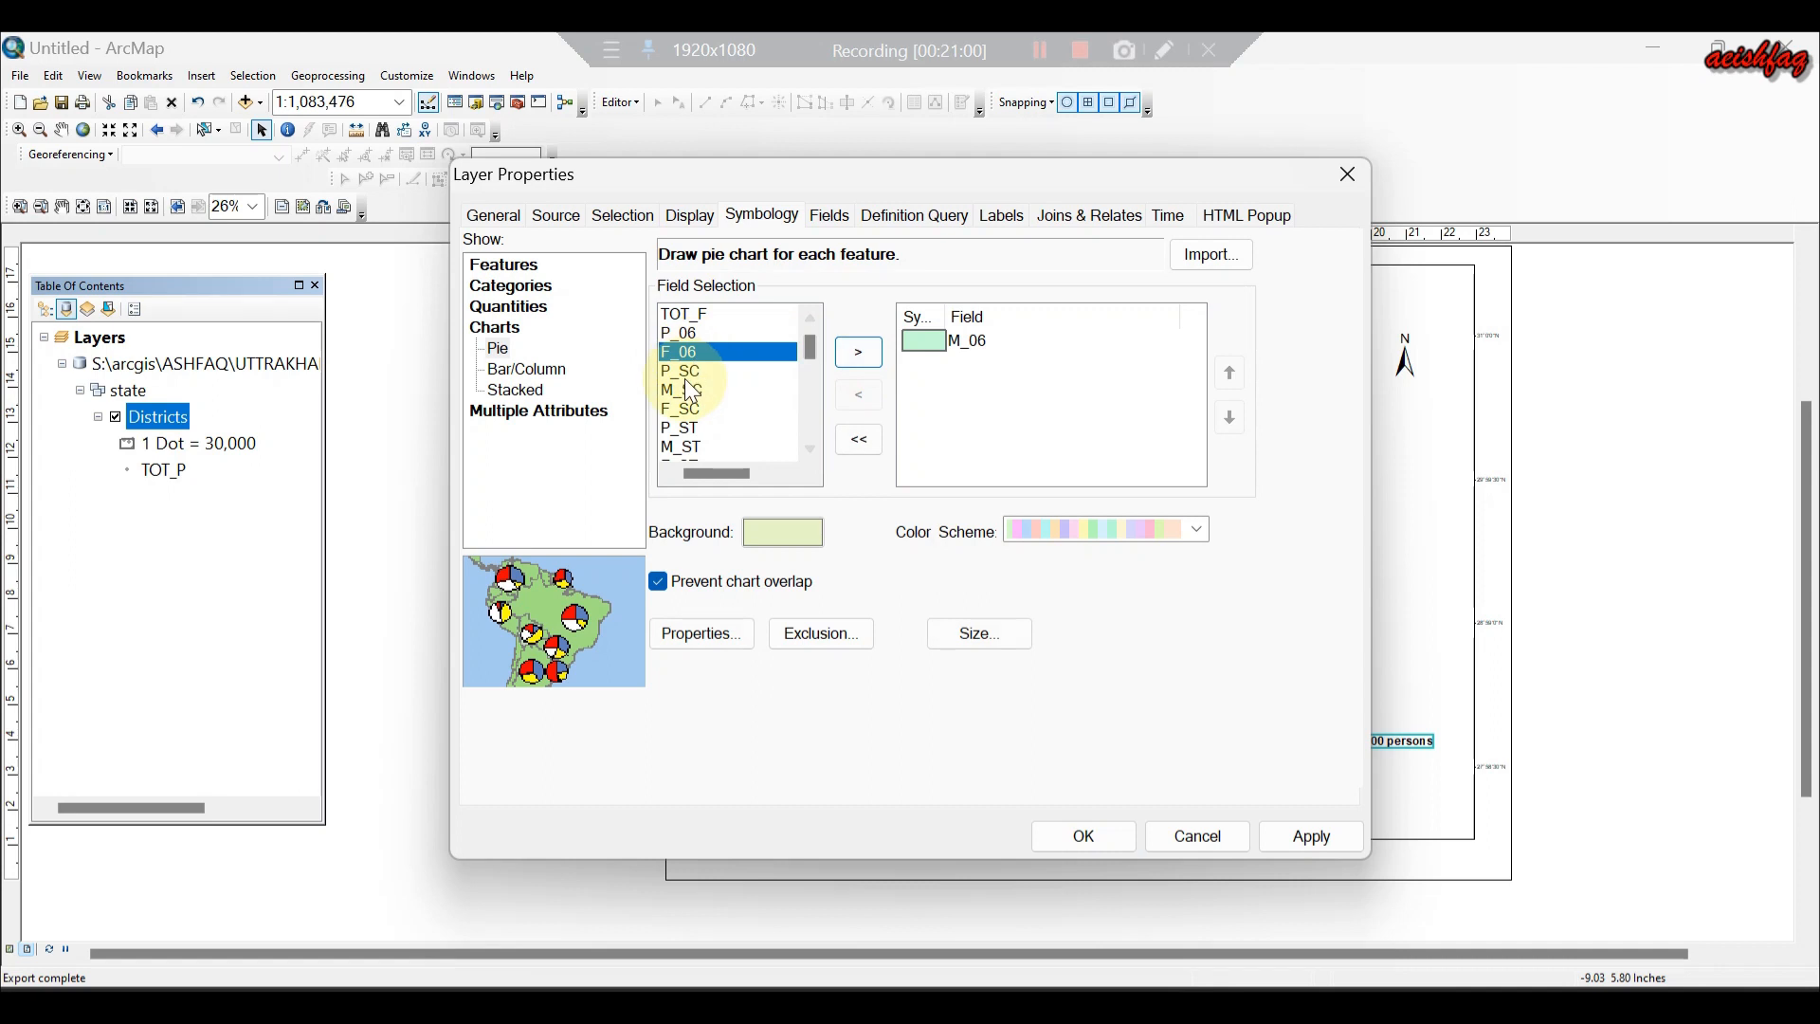
{"action": "left_click", "coordinate": [858, 352]}
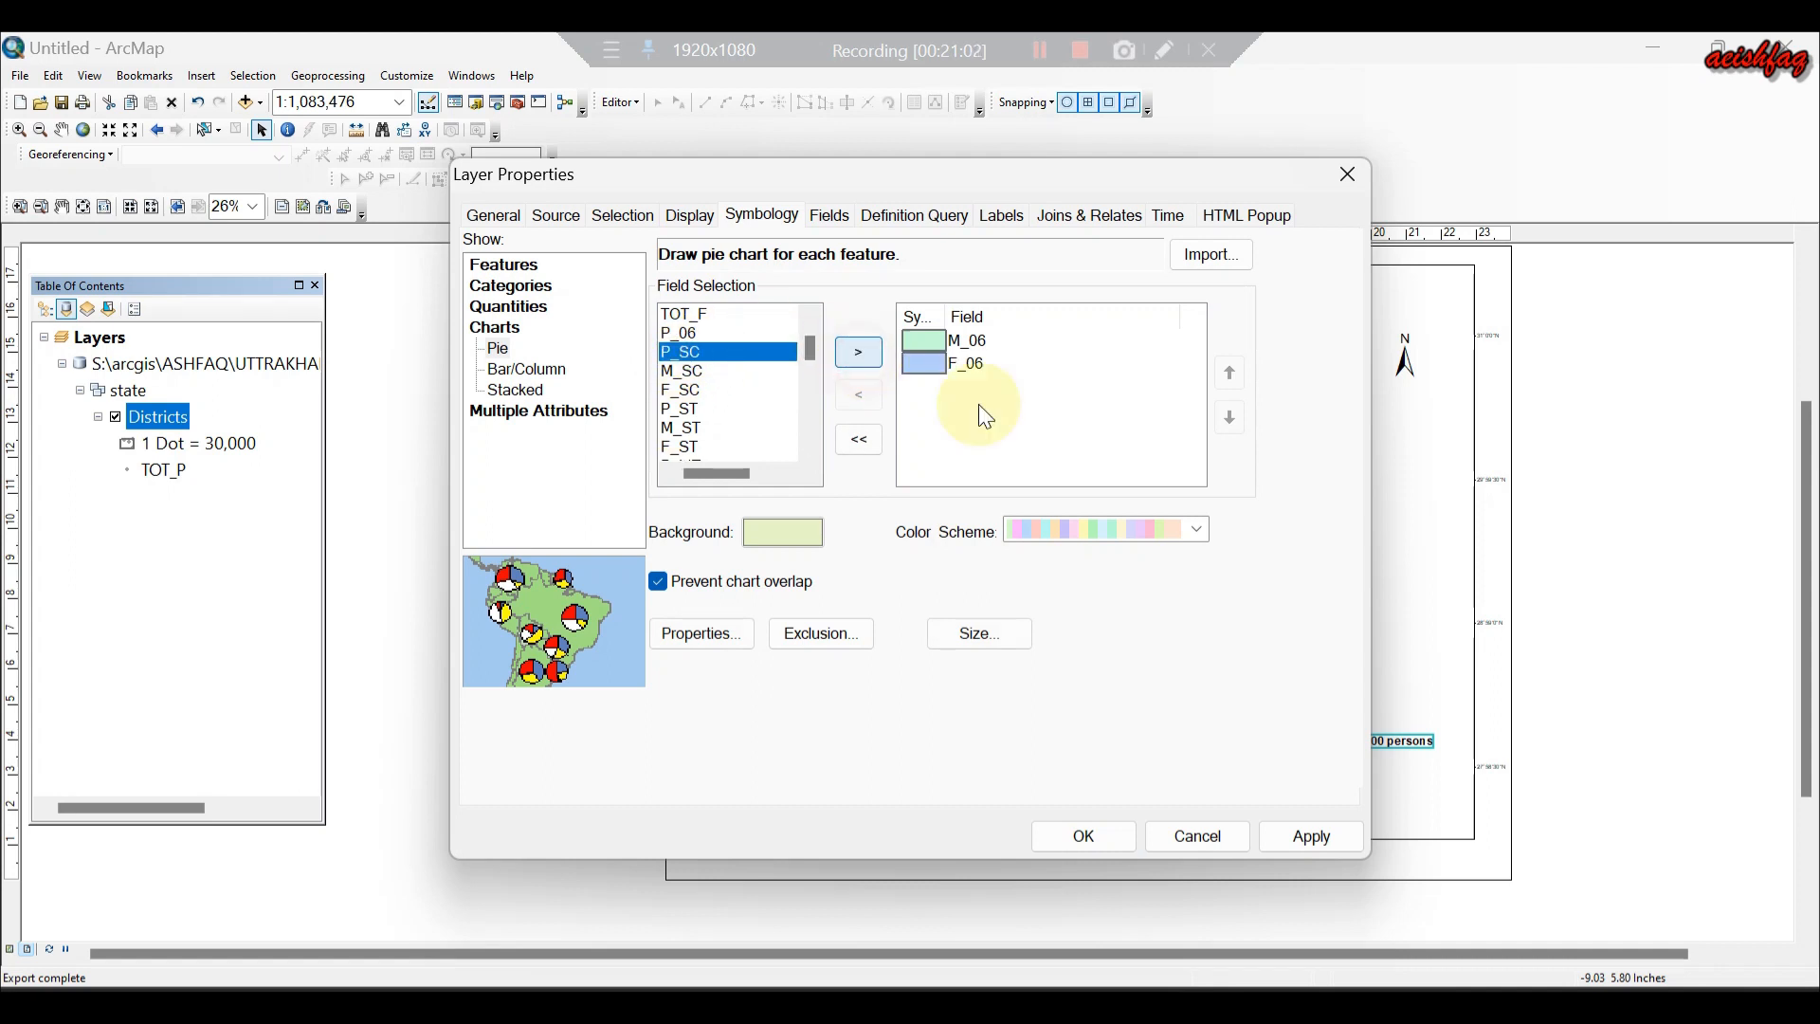
Choose the red color scheme for the pie charts and apply the symbology to the Districts layer.
{"action": "left_click", "coordinate": [1202, 528]}
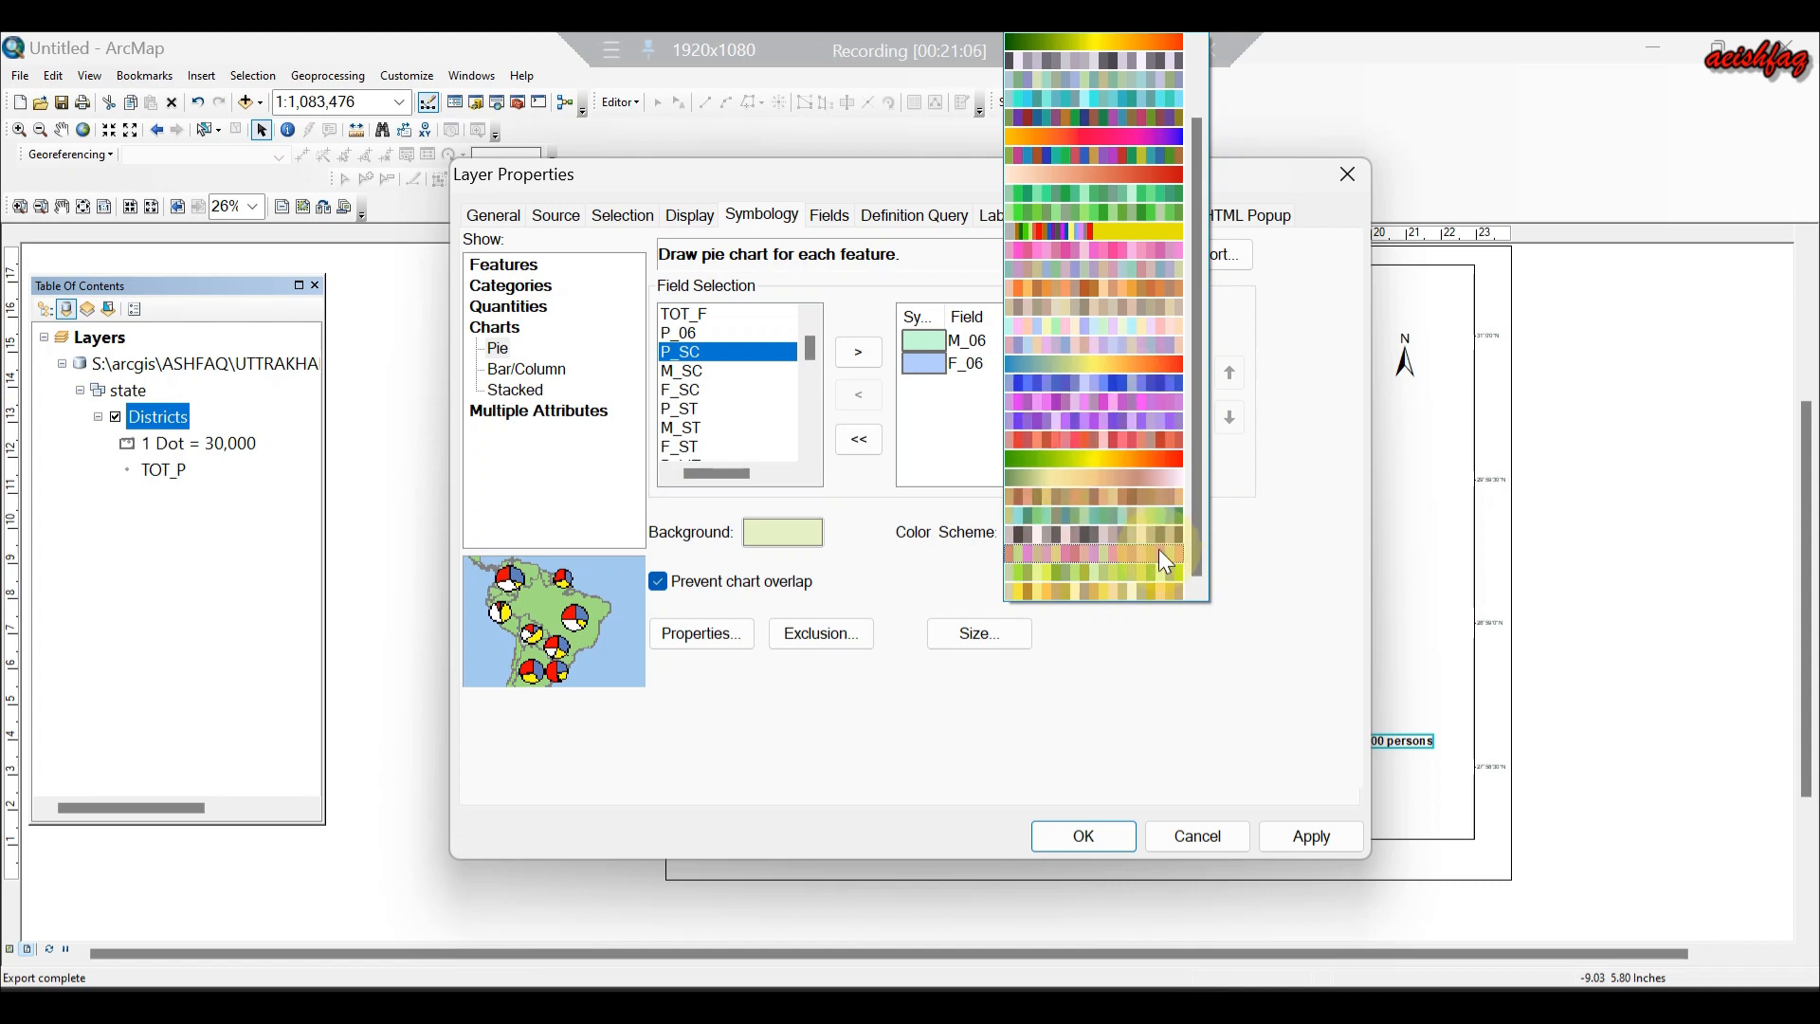
{"action": "left_click", "coordinate": [1159, 438]}
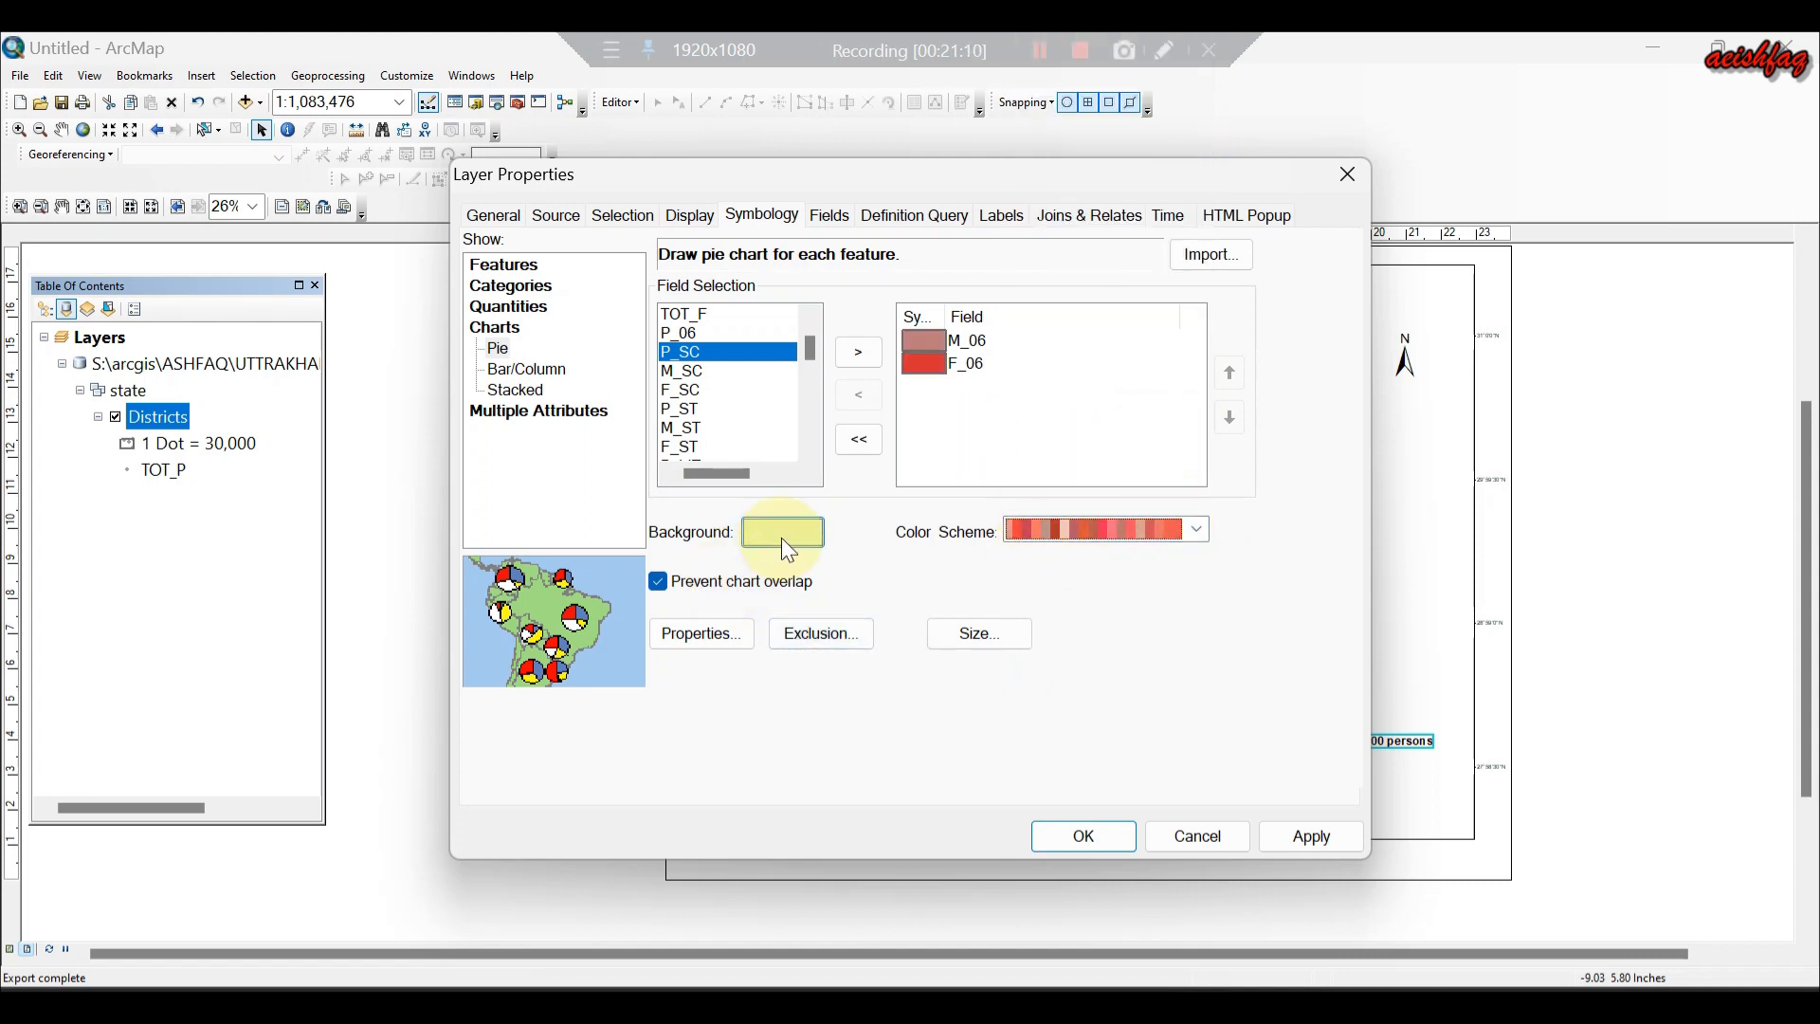
{"action": "left_click", "coordinate": [707, 634]}
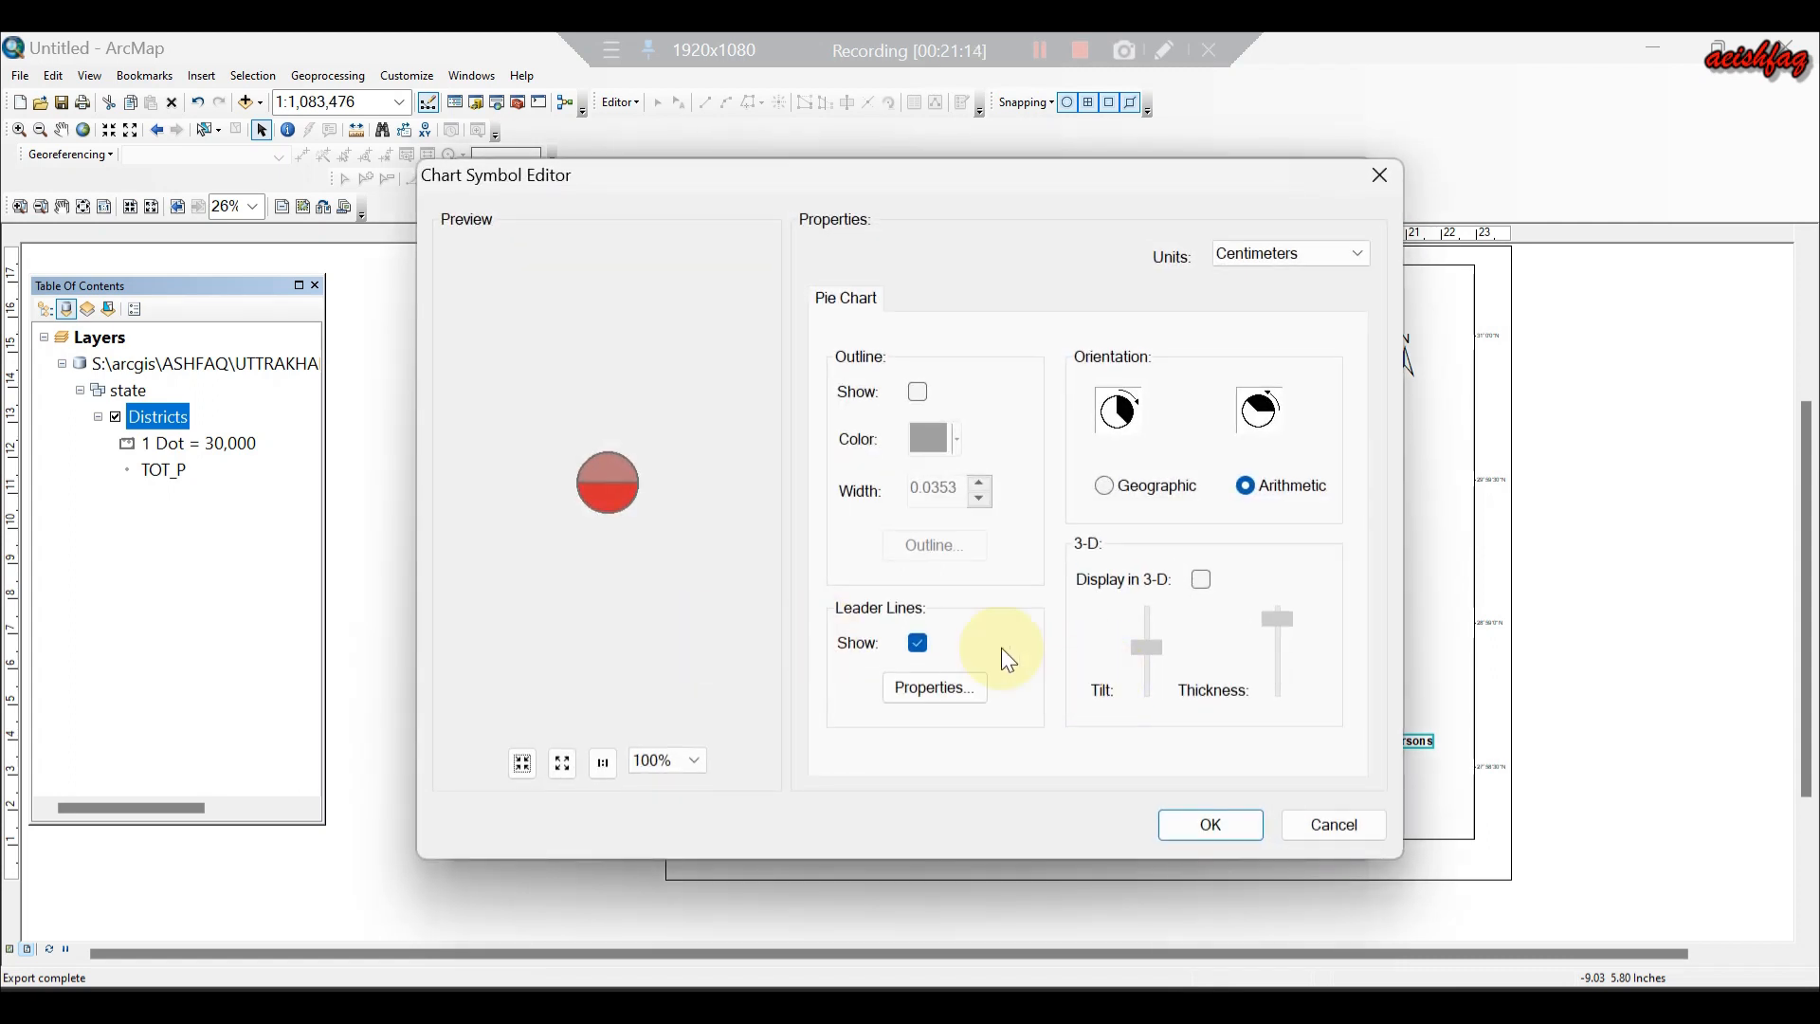
{"action": "left_click", "coordinate": [1387, 188]}
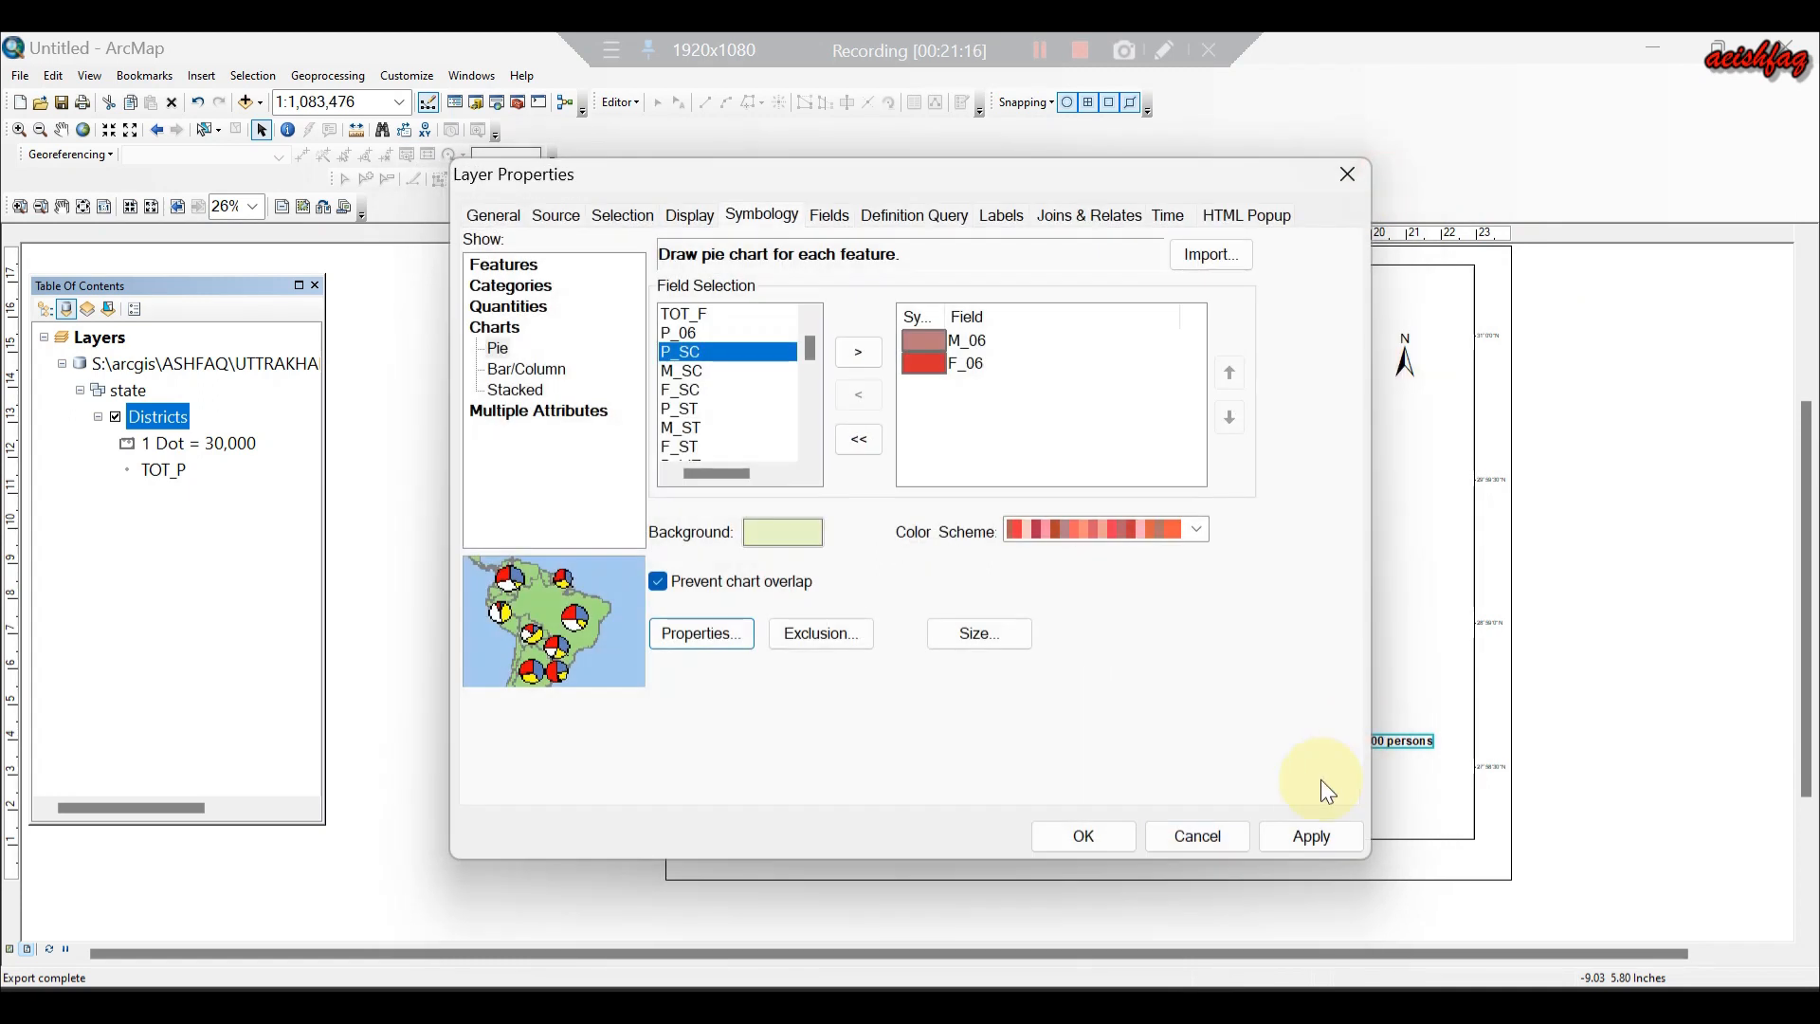
{"action": "left_click", "coordinate": [1308, 835]}
{"action": "left_click", "coordinate": [1086, 833]}
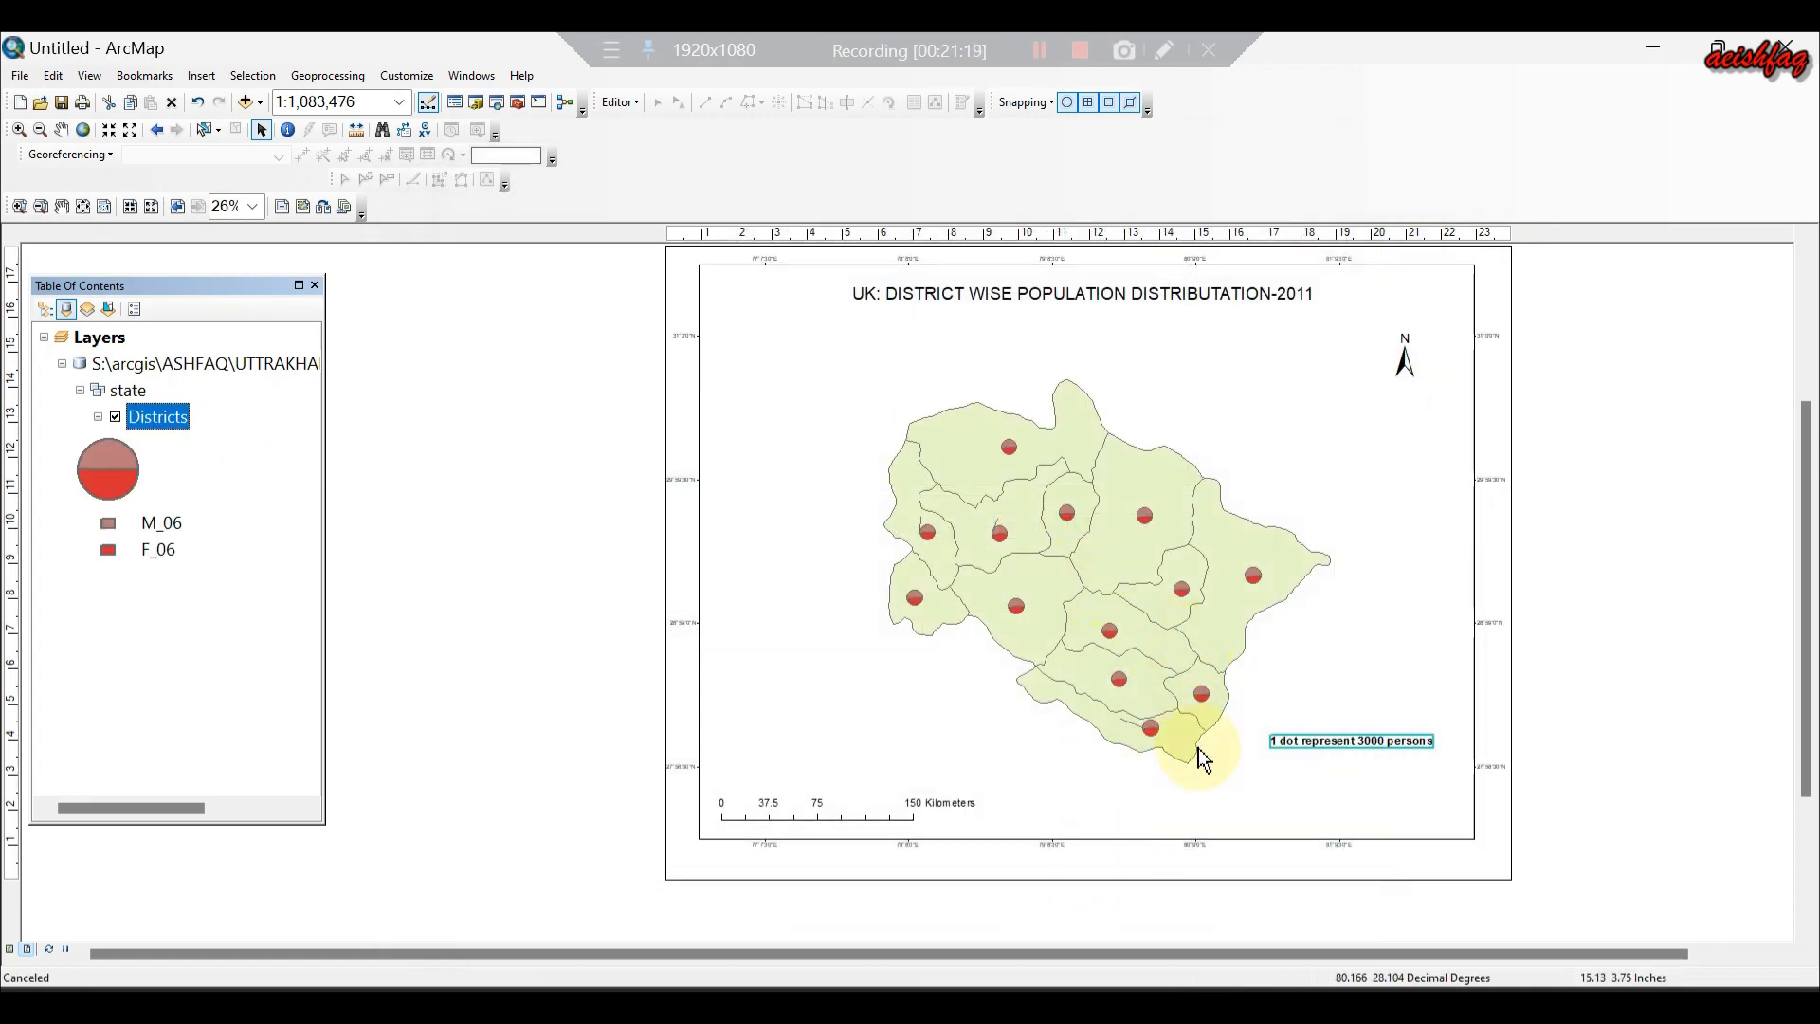
Delete the "1 dot represent 3000 persons" text from the layout.
{"action": "left_click", "coordinate": [1280, 740]}
{"action": "right_click", "coordinate": [1284, 741]}
{"action": "left_click", "coordinate": [1288, 741]}
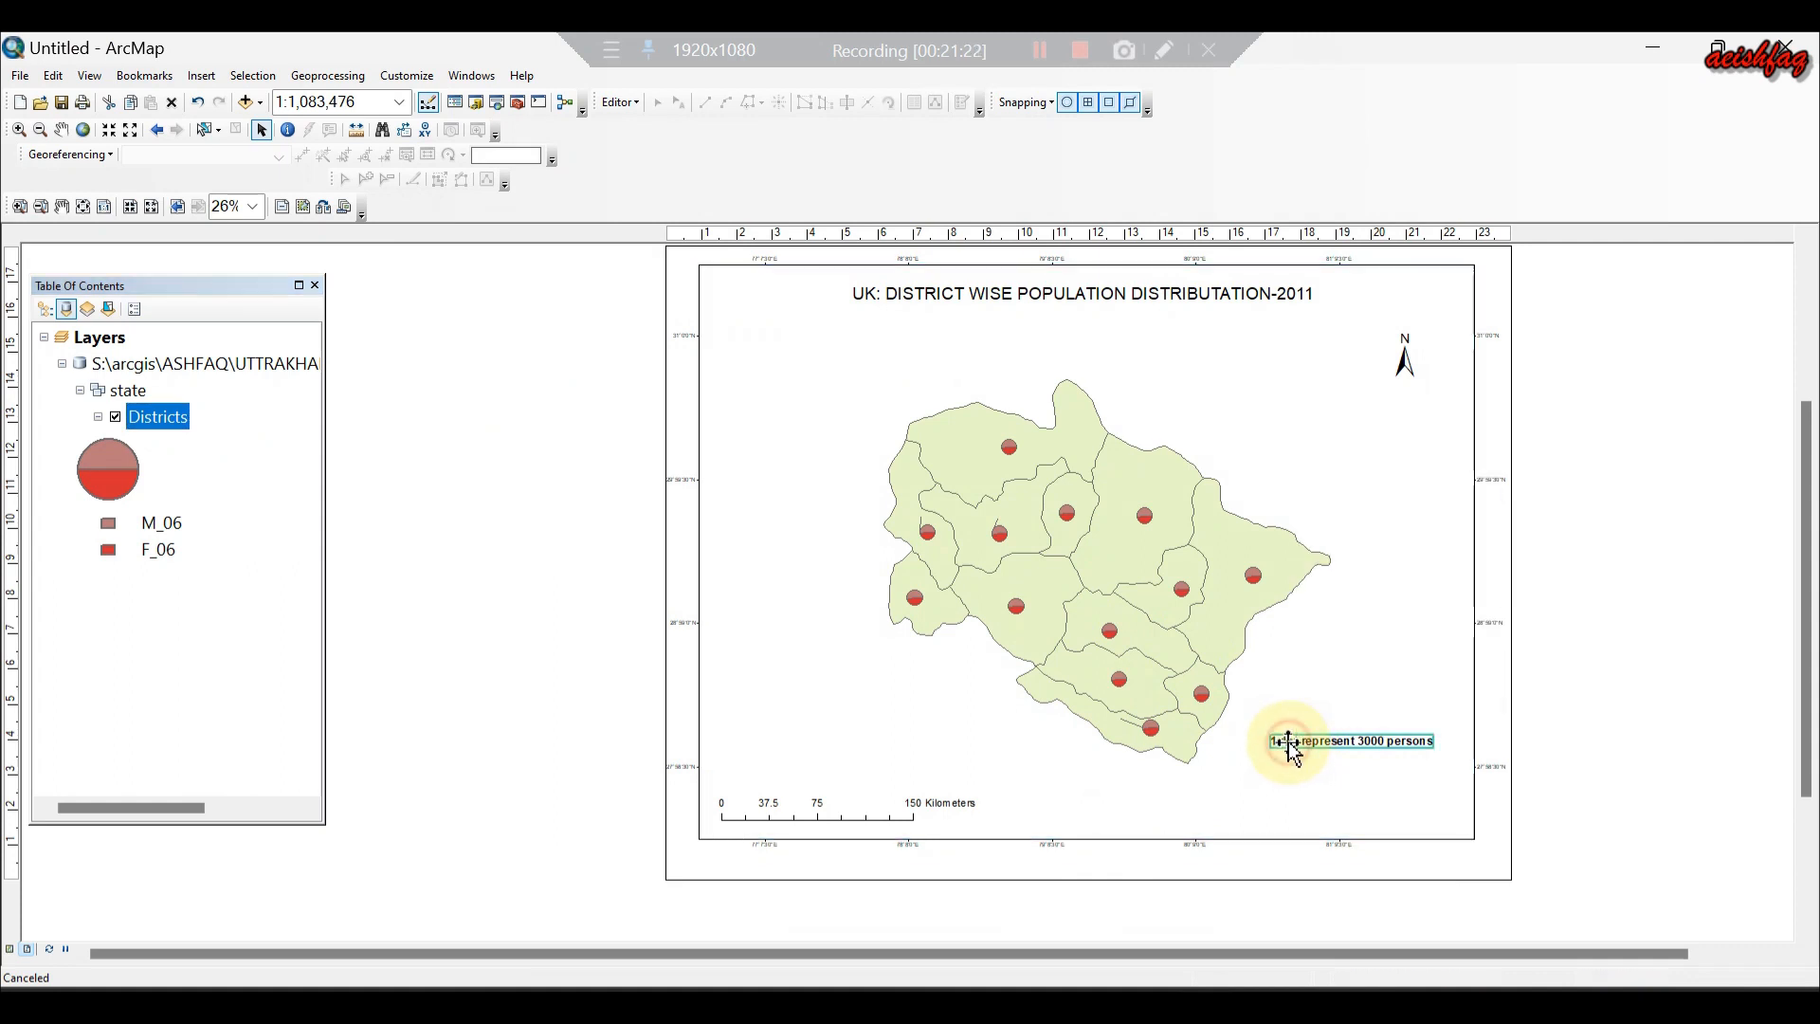
{"action": "right_click", "coordinate": [1289, 741]}
{"action": "left_click", "coordinate": [1365, 504]}
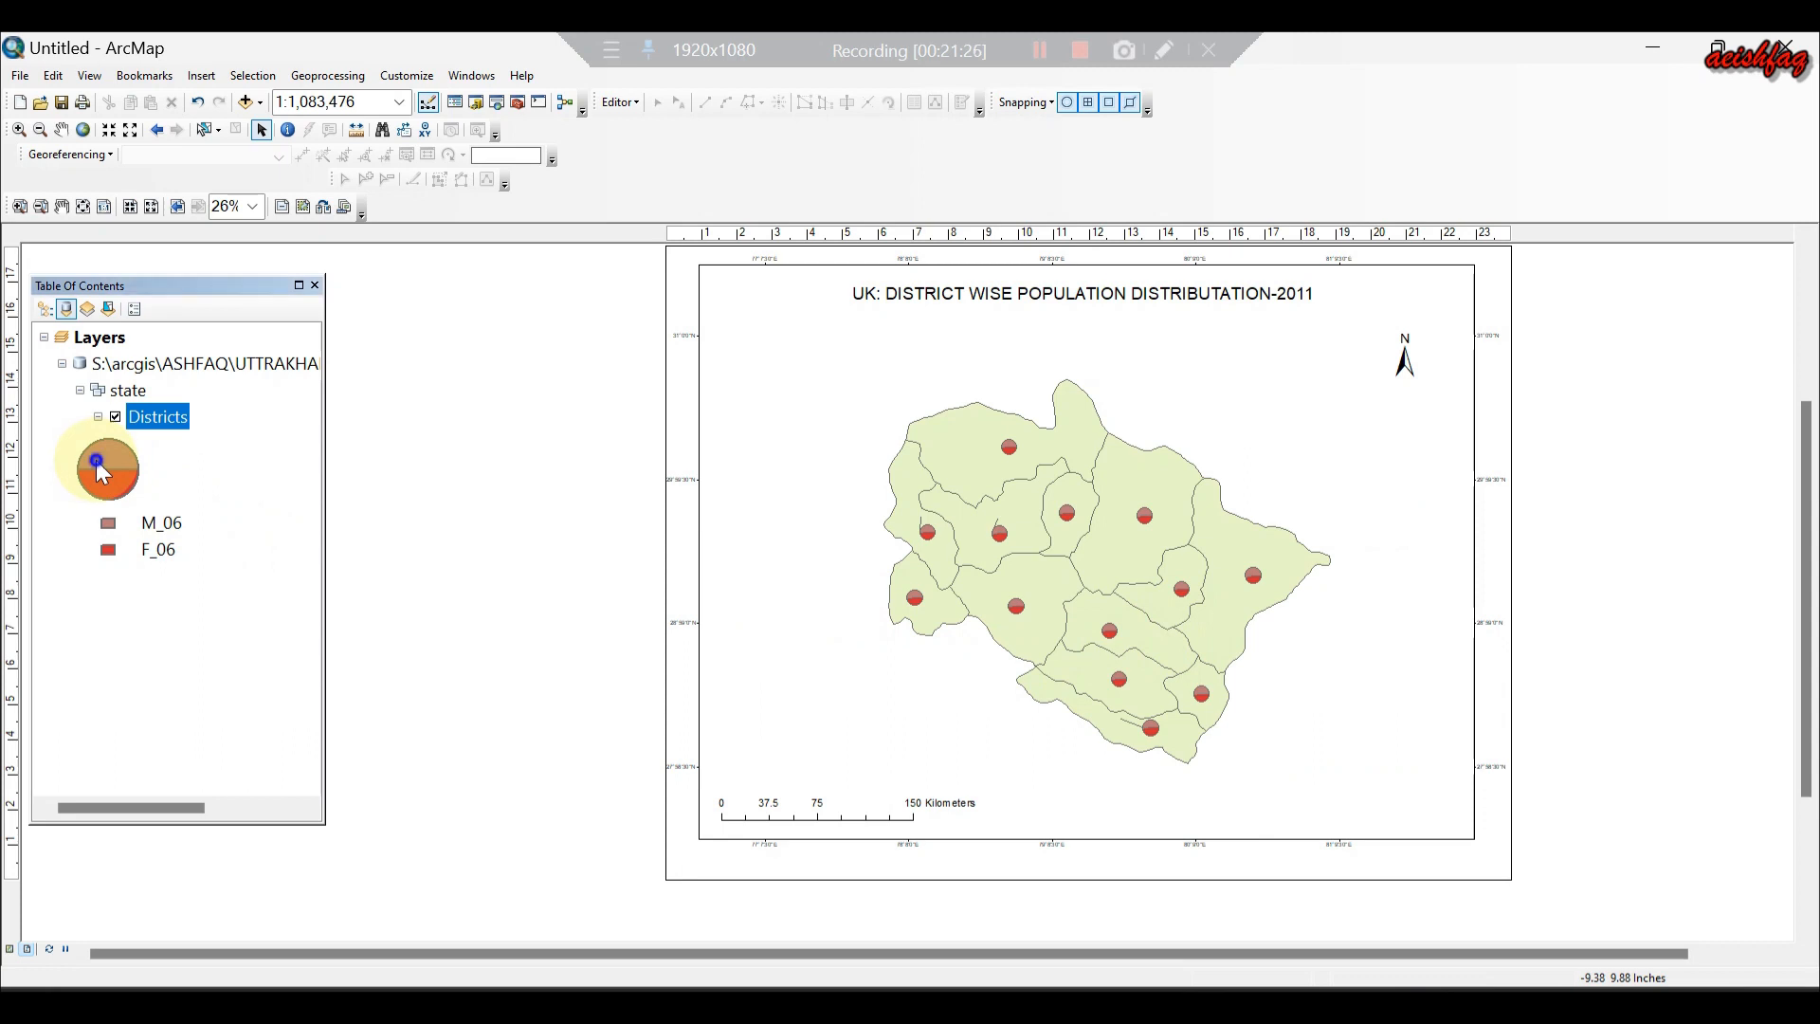
Add the TOT_P field to the Districts pie charts and apply the change.
{"action": "right_click", "coordinate": [142, 424]}
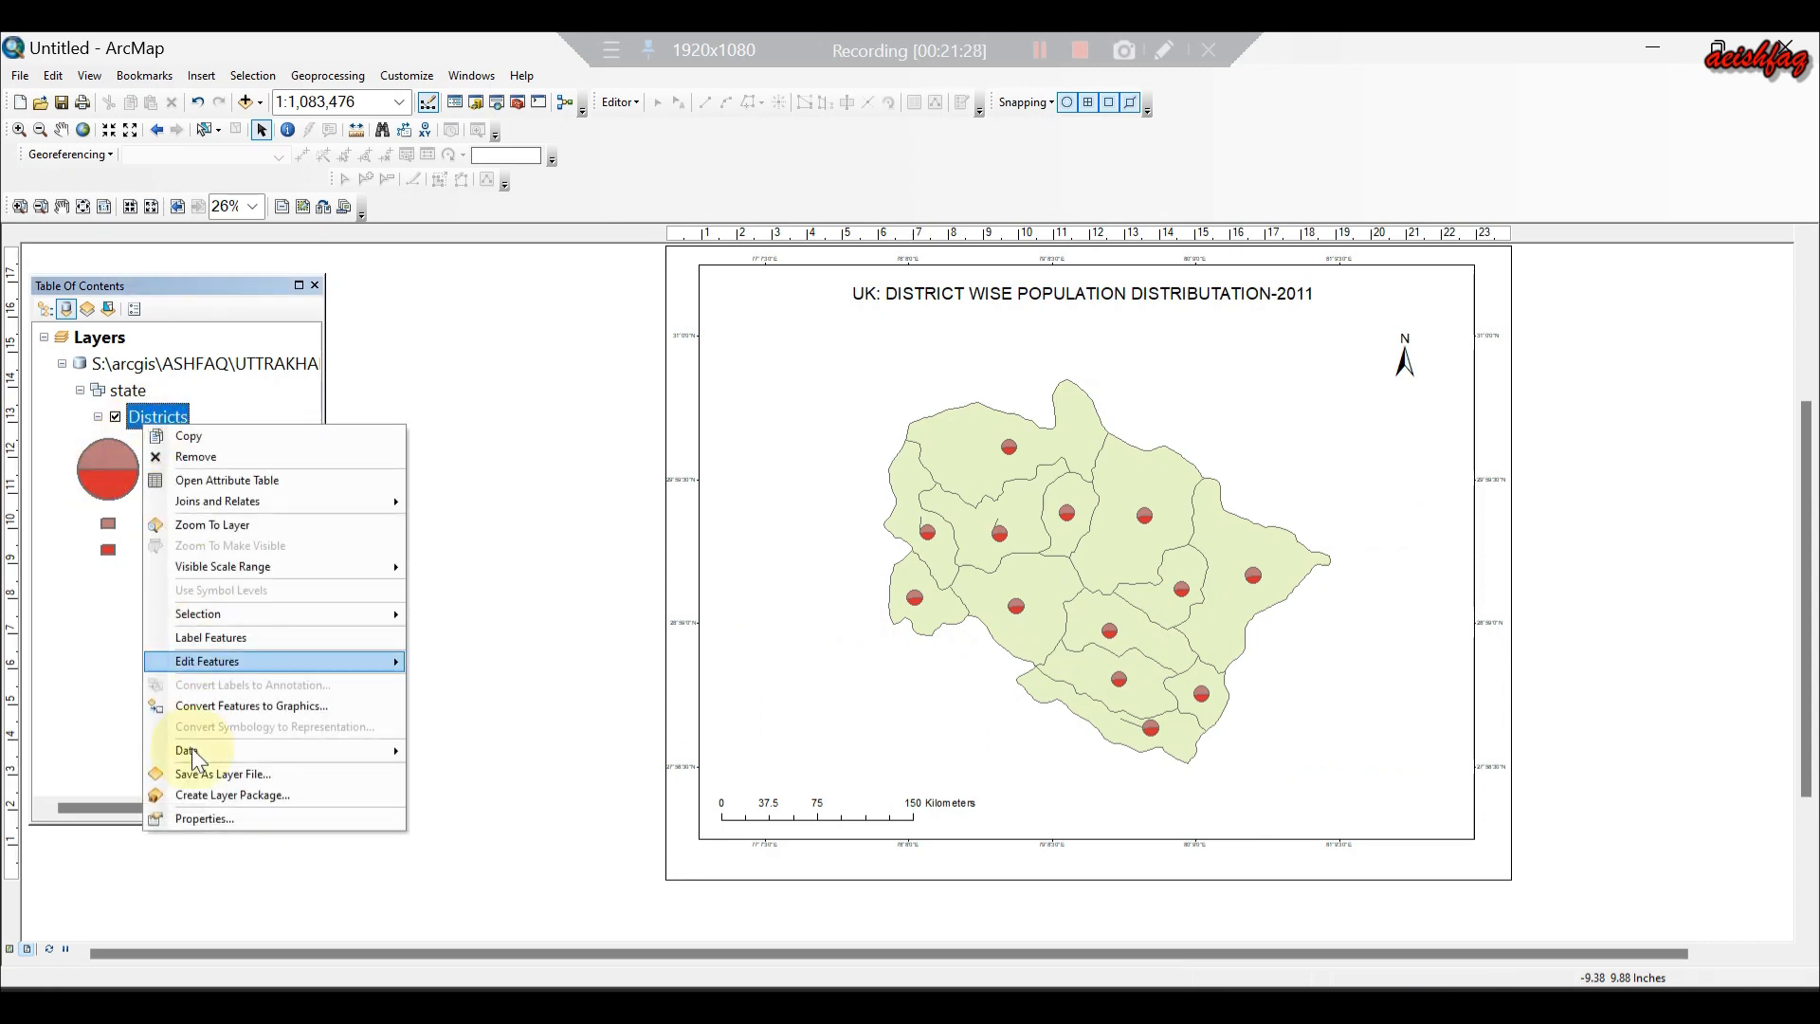
{"action": "left_click", "coordinate": [209, 823]}
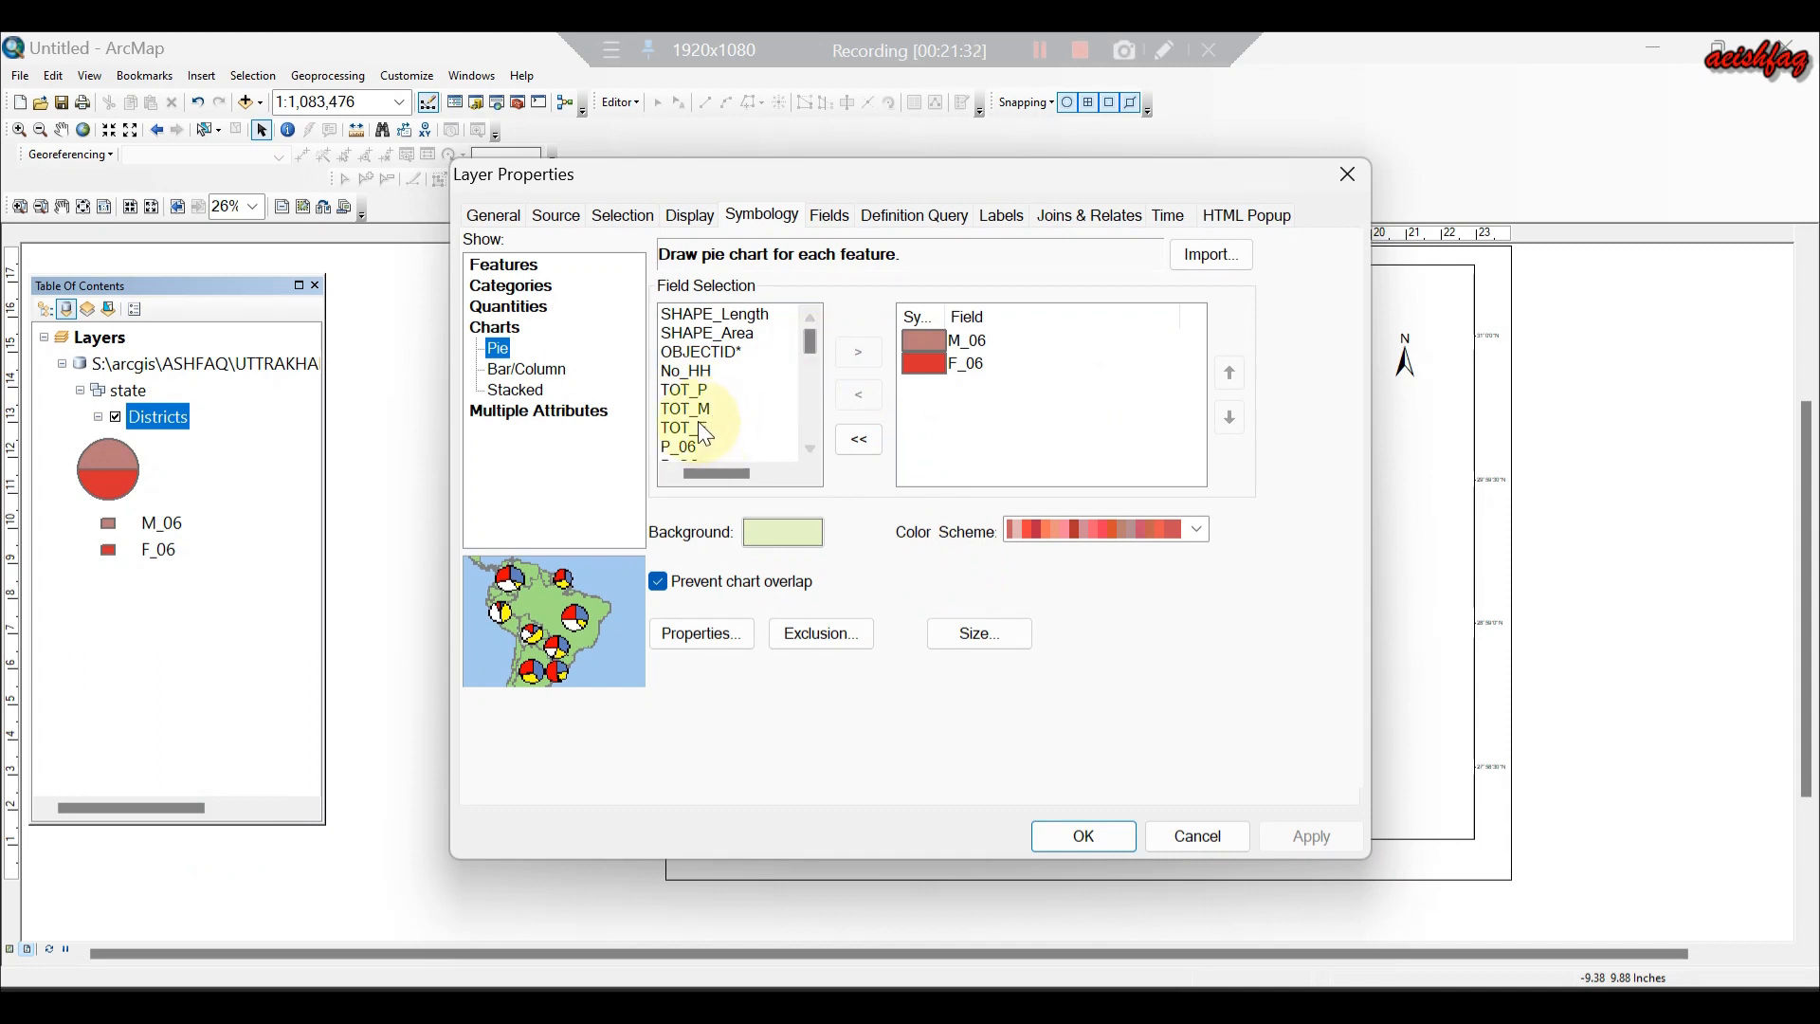
{"action": "left_click", "coordinate": [695, 387]}
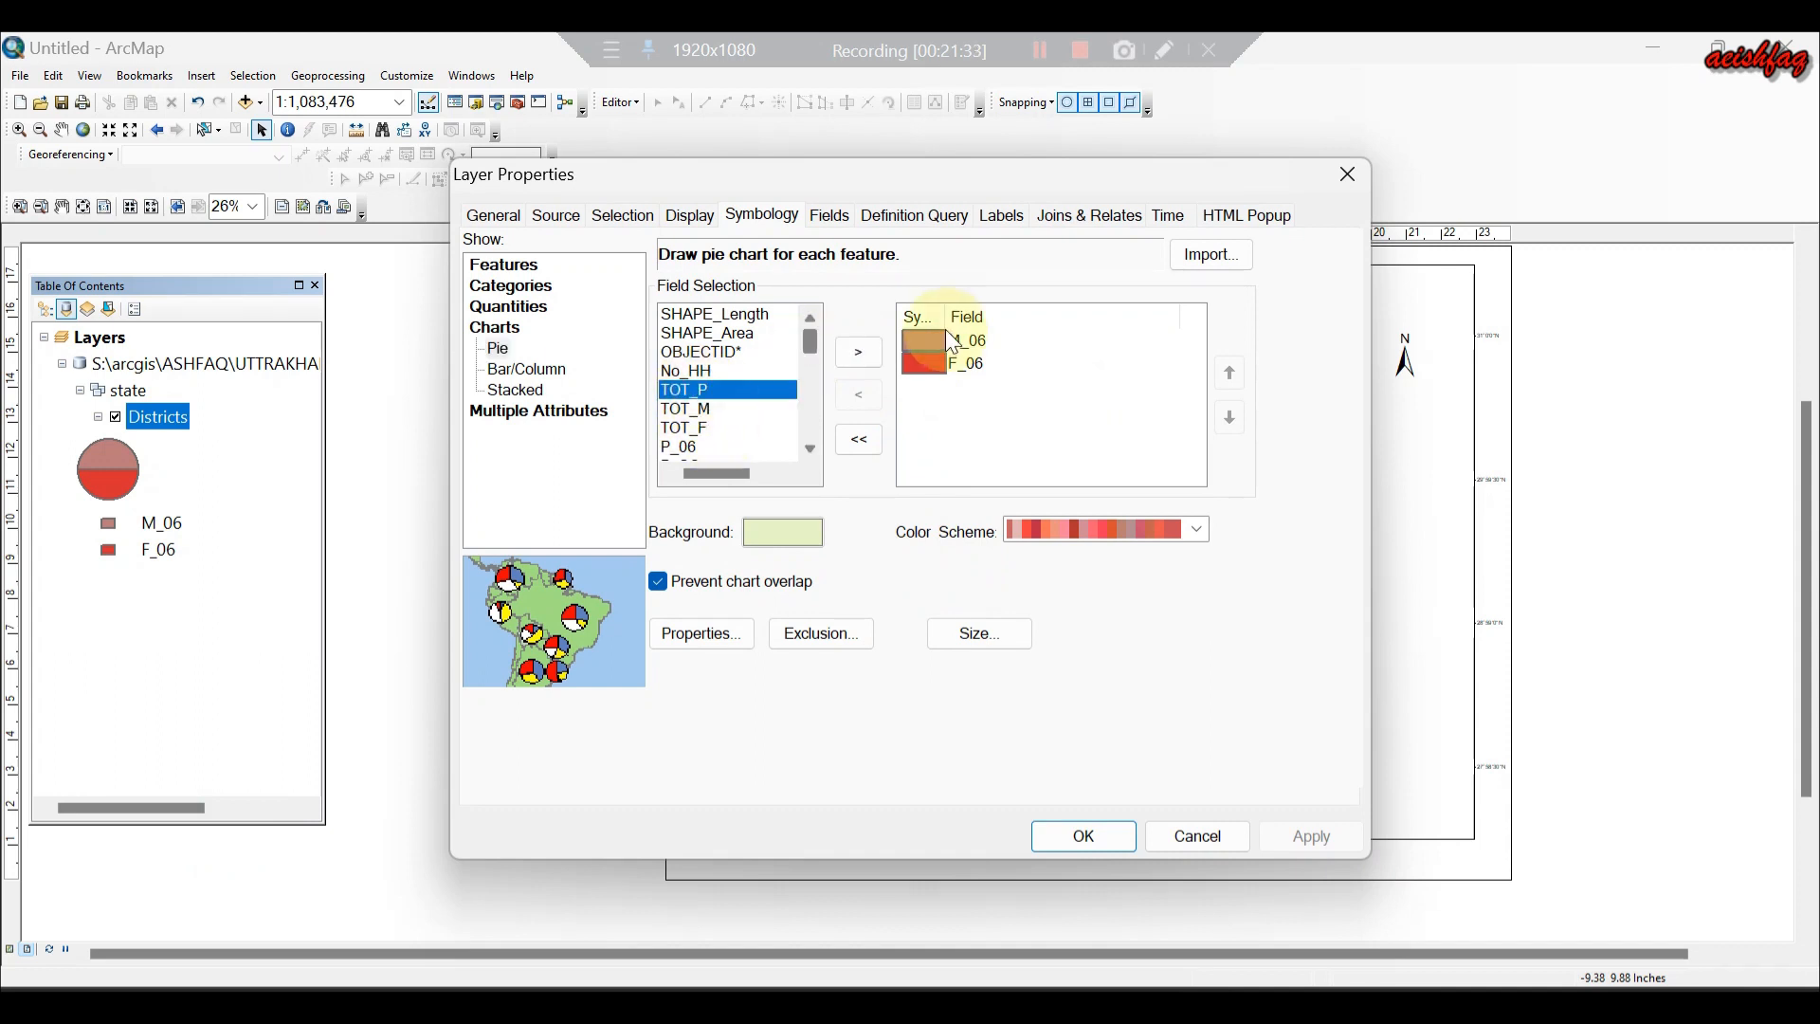
{"action": "left_click", "coordinate": [878, 352]}
{"action": "left_click", "coordinate": [1289, 844]}
{"action": "left_click", "coordinate": [1119, 838]}
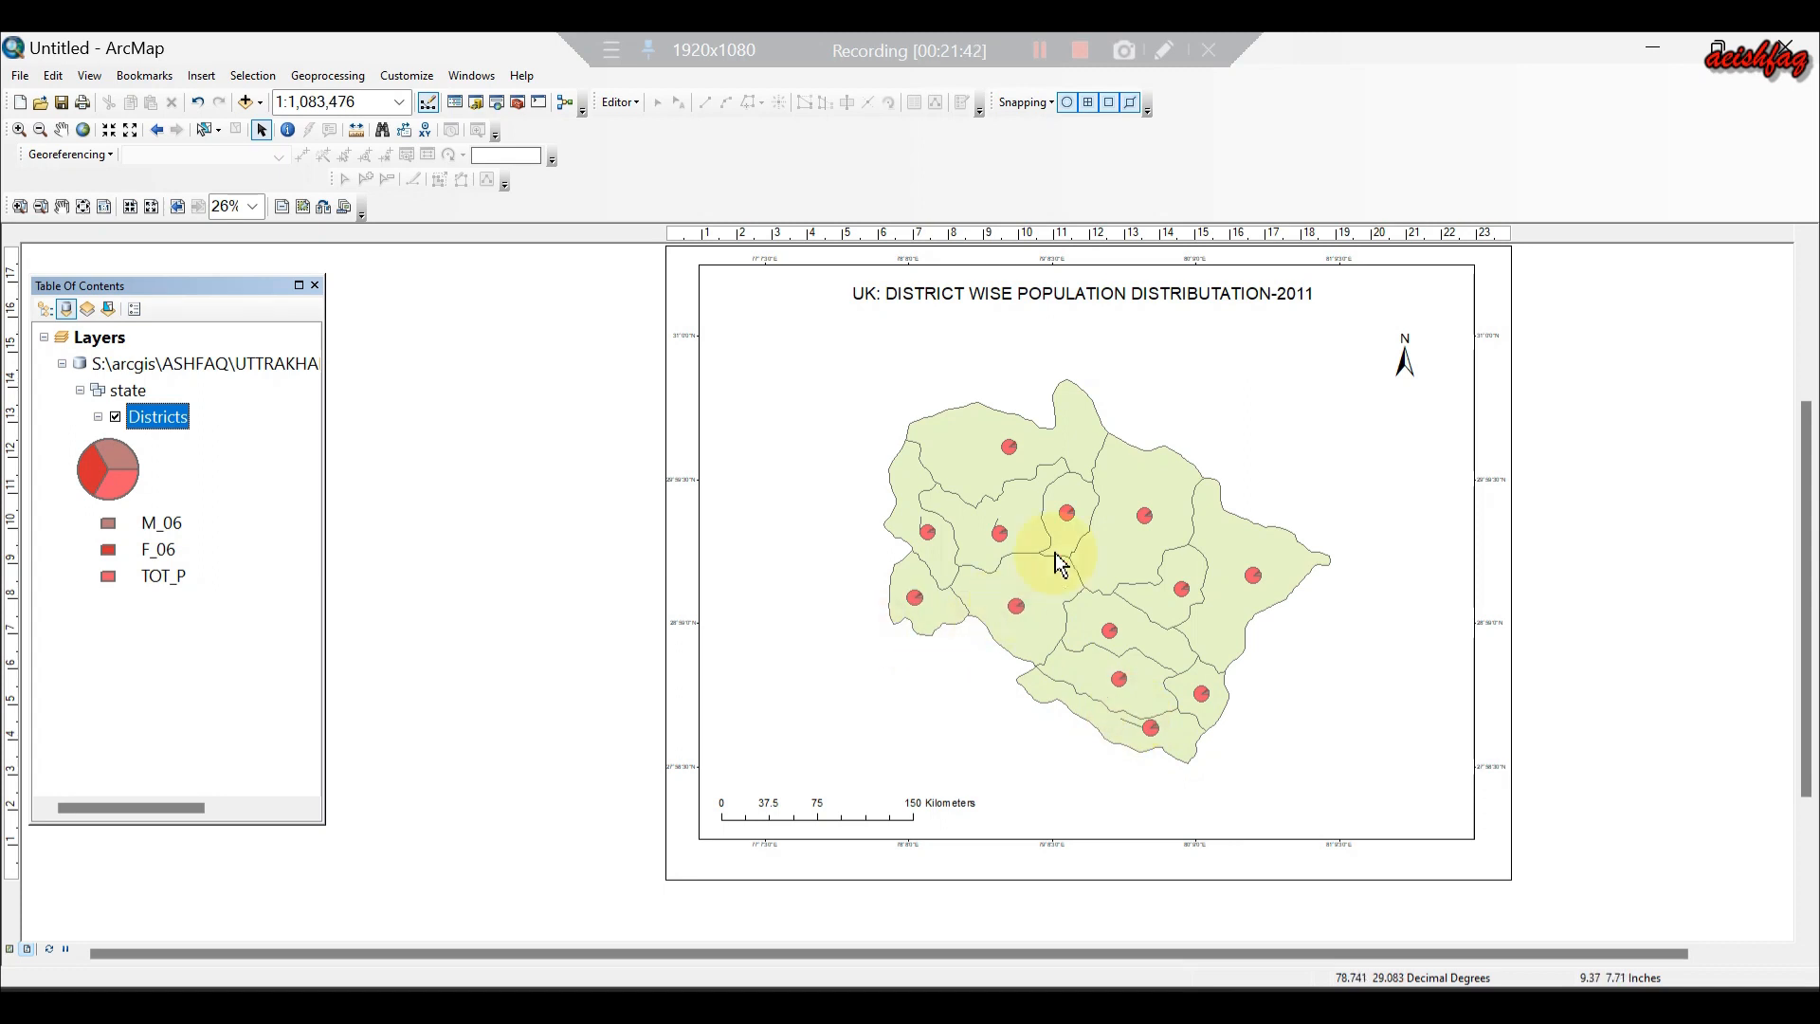
Remove the TOT_P field from the Districts pie charts and apply the change.
{"action": "right_click", "coordinate": [168, 418]}
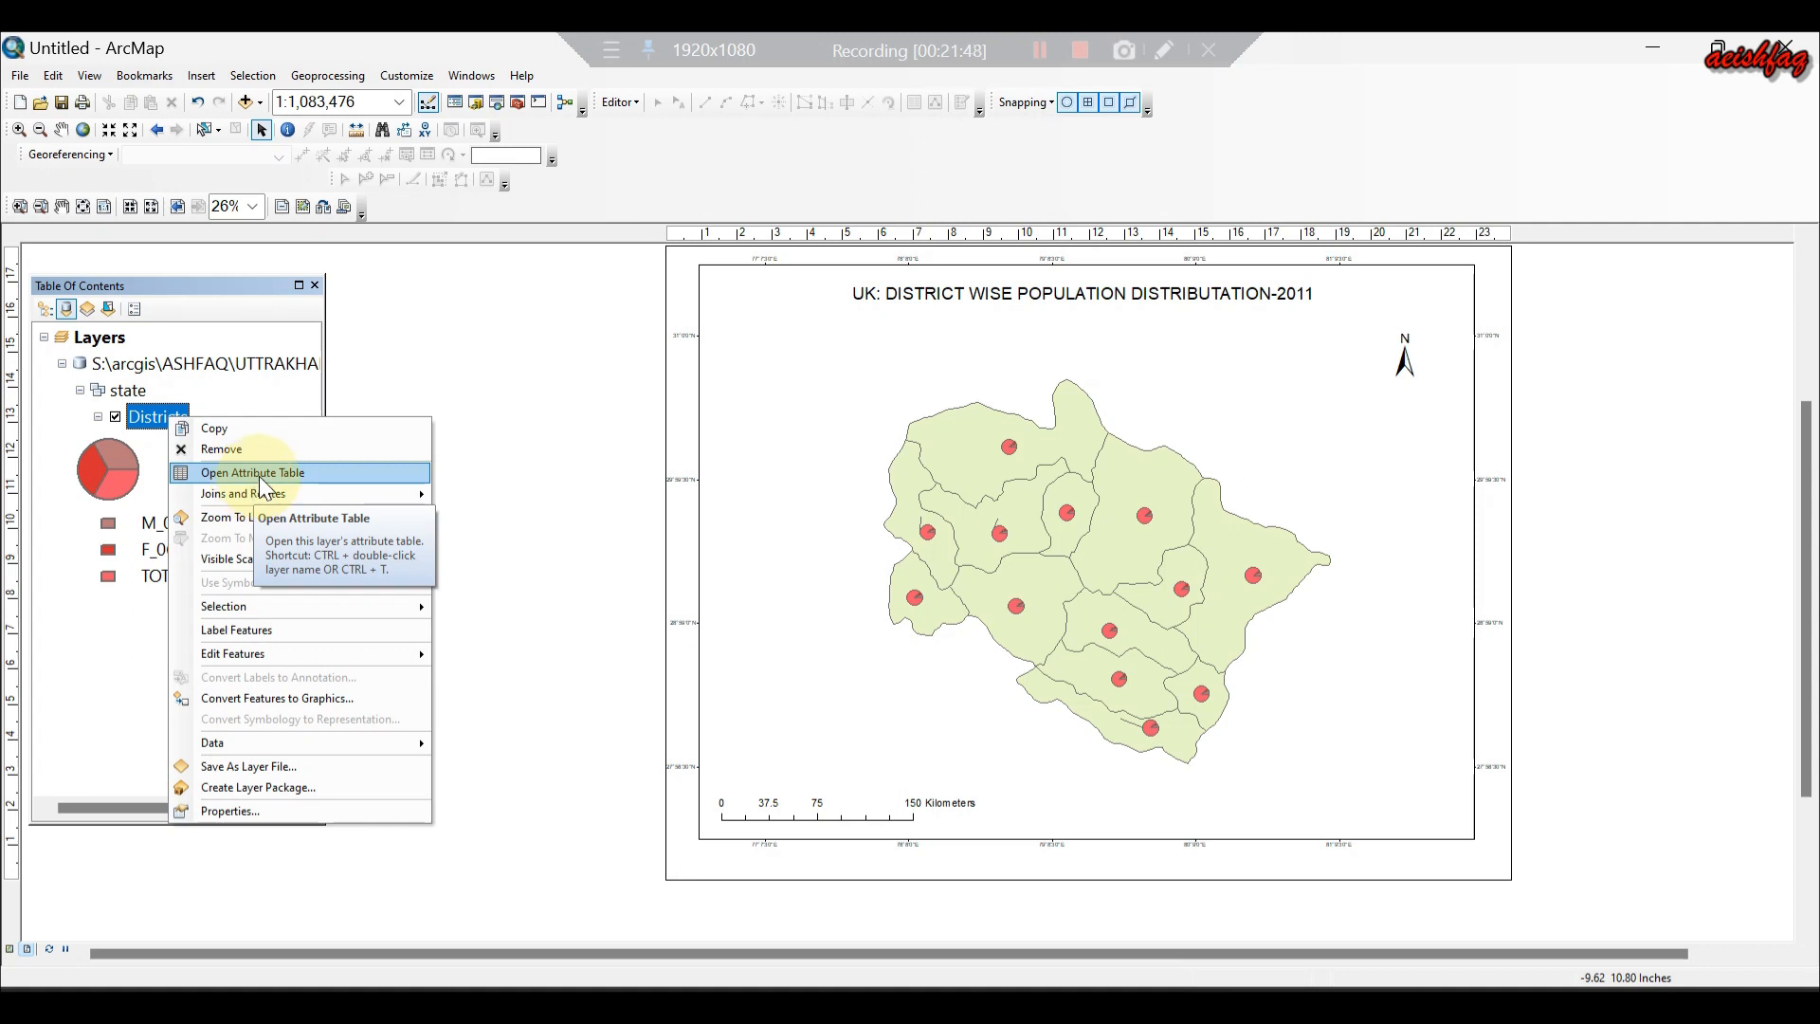
{"action": "left_click", "coordinate": [237, 811]}
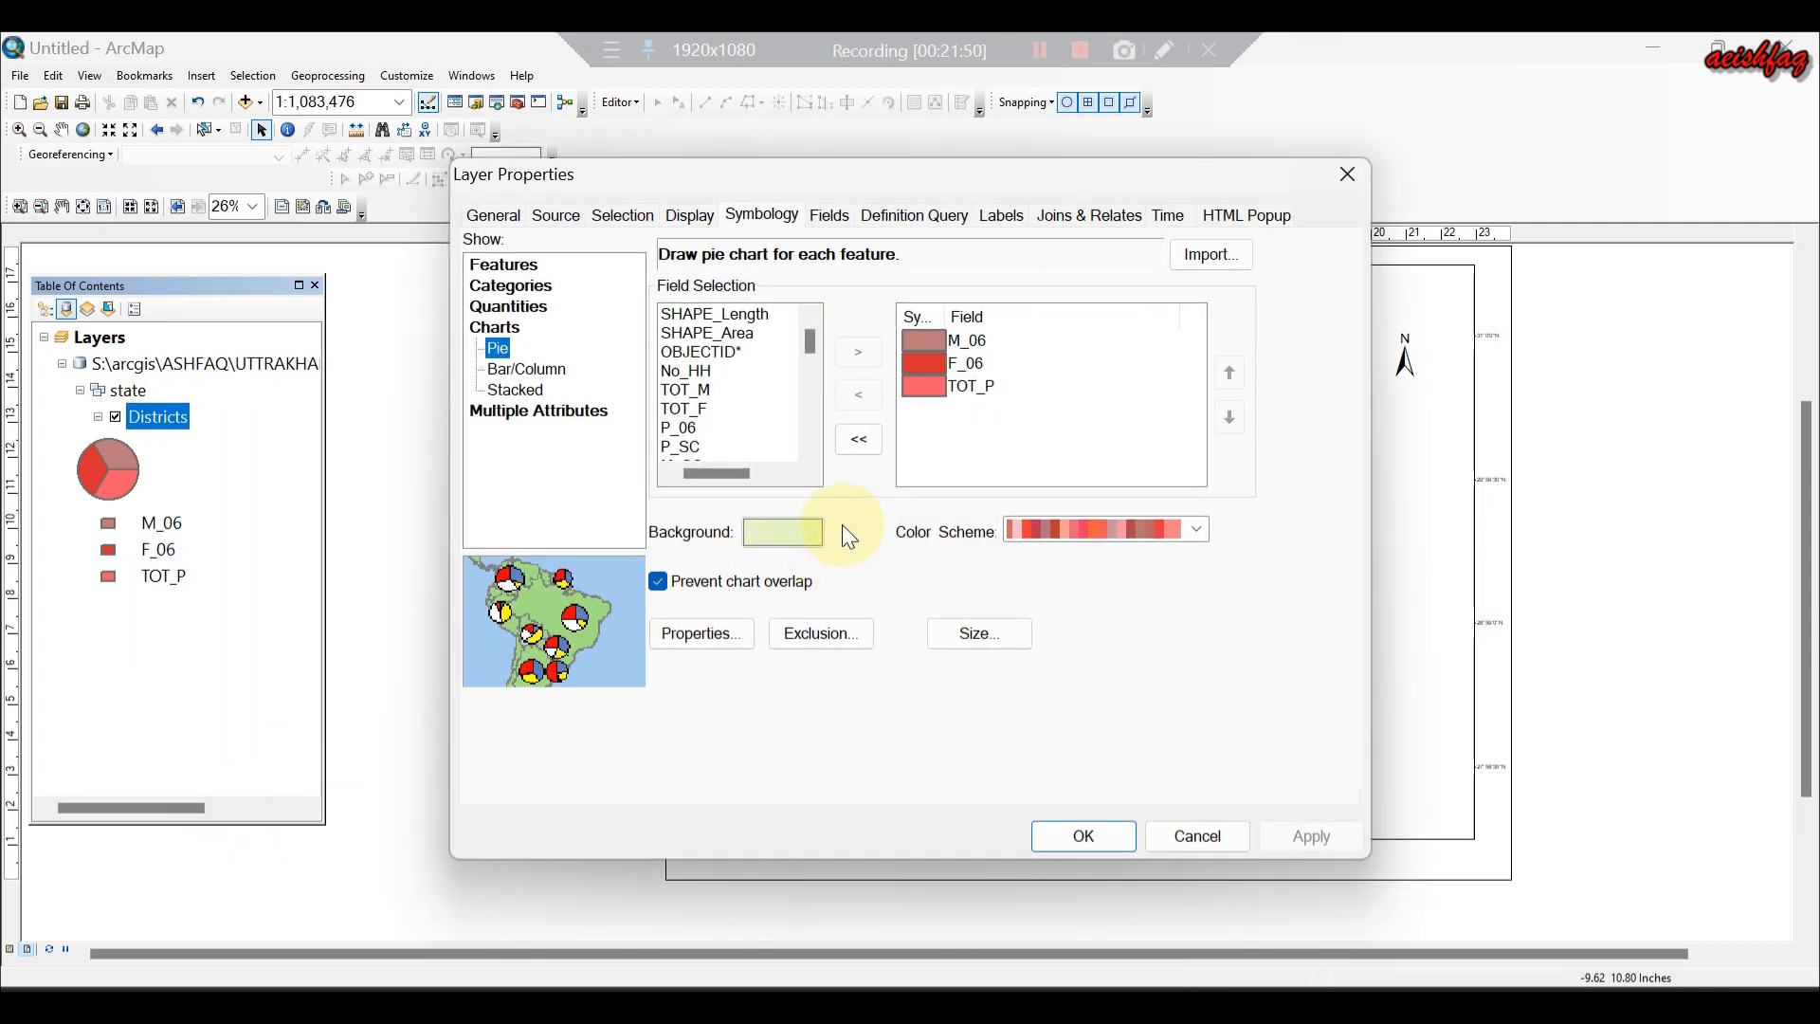
{"action": "left_click", "coordinate": [918, 333]}
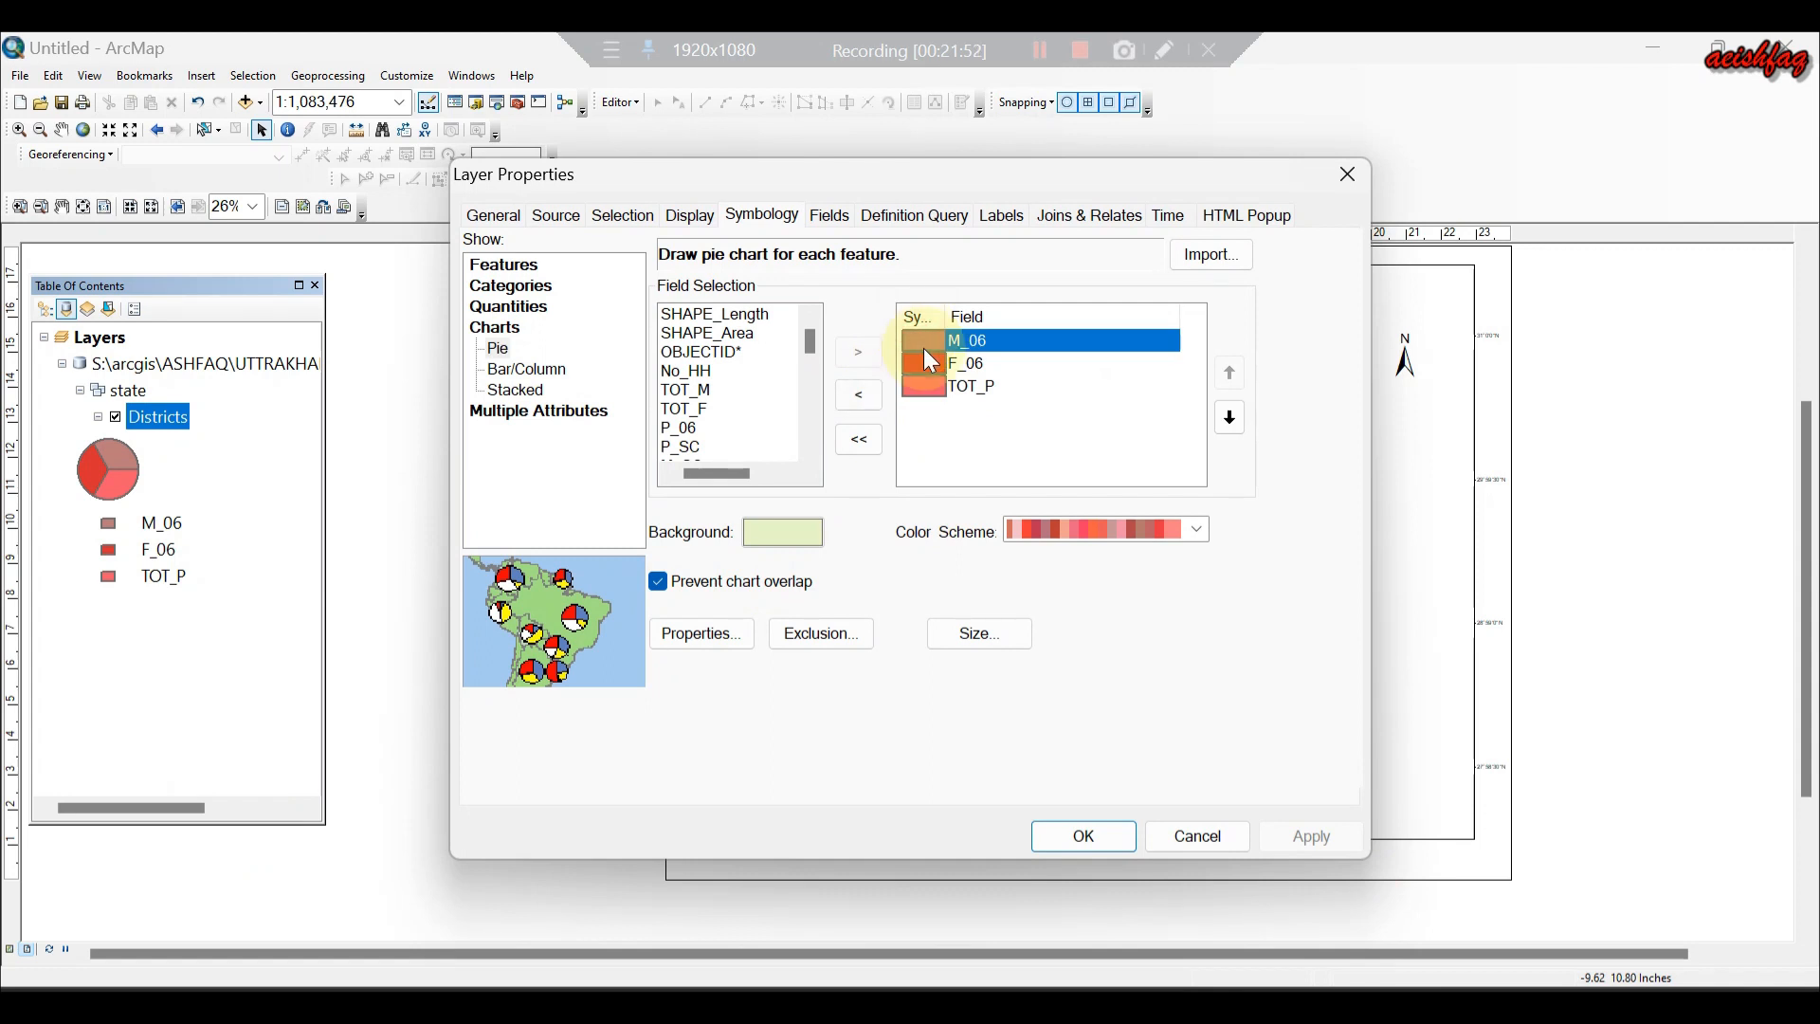
{"action": "left_click", "coordinate": [920, 387]}
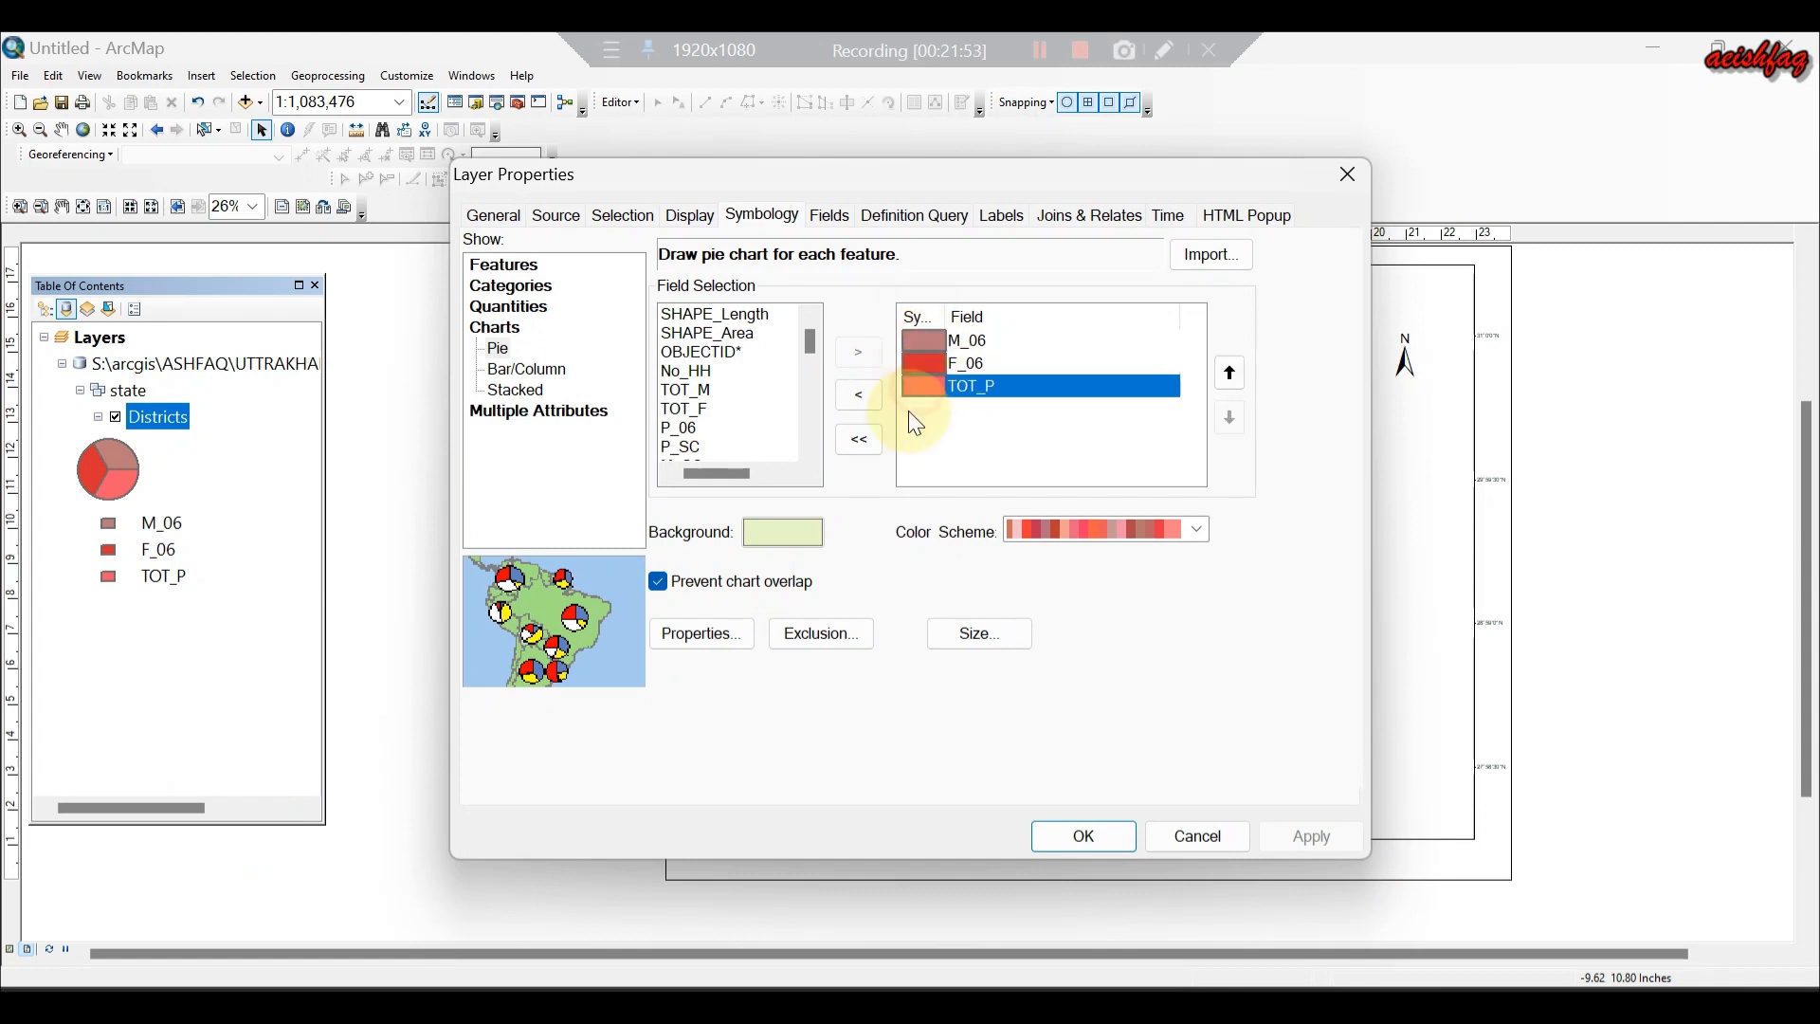
{"action": "left_click", "coordinate": [862, 396]}
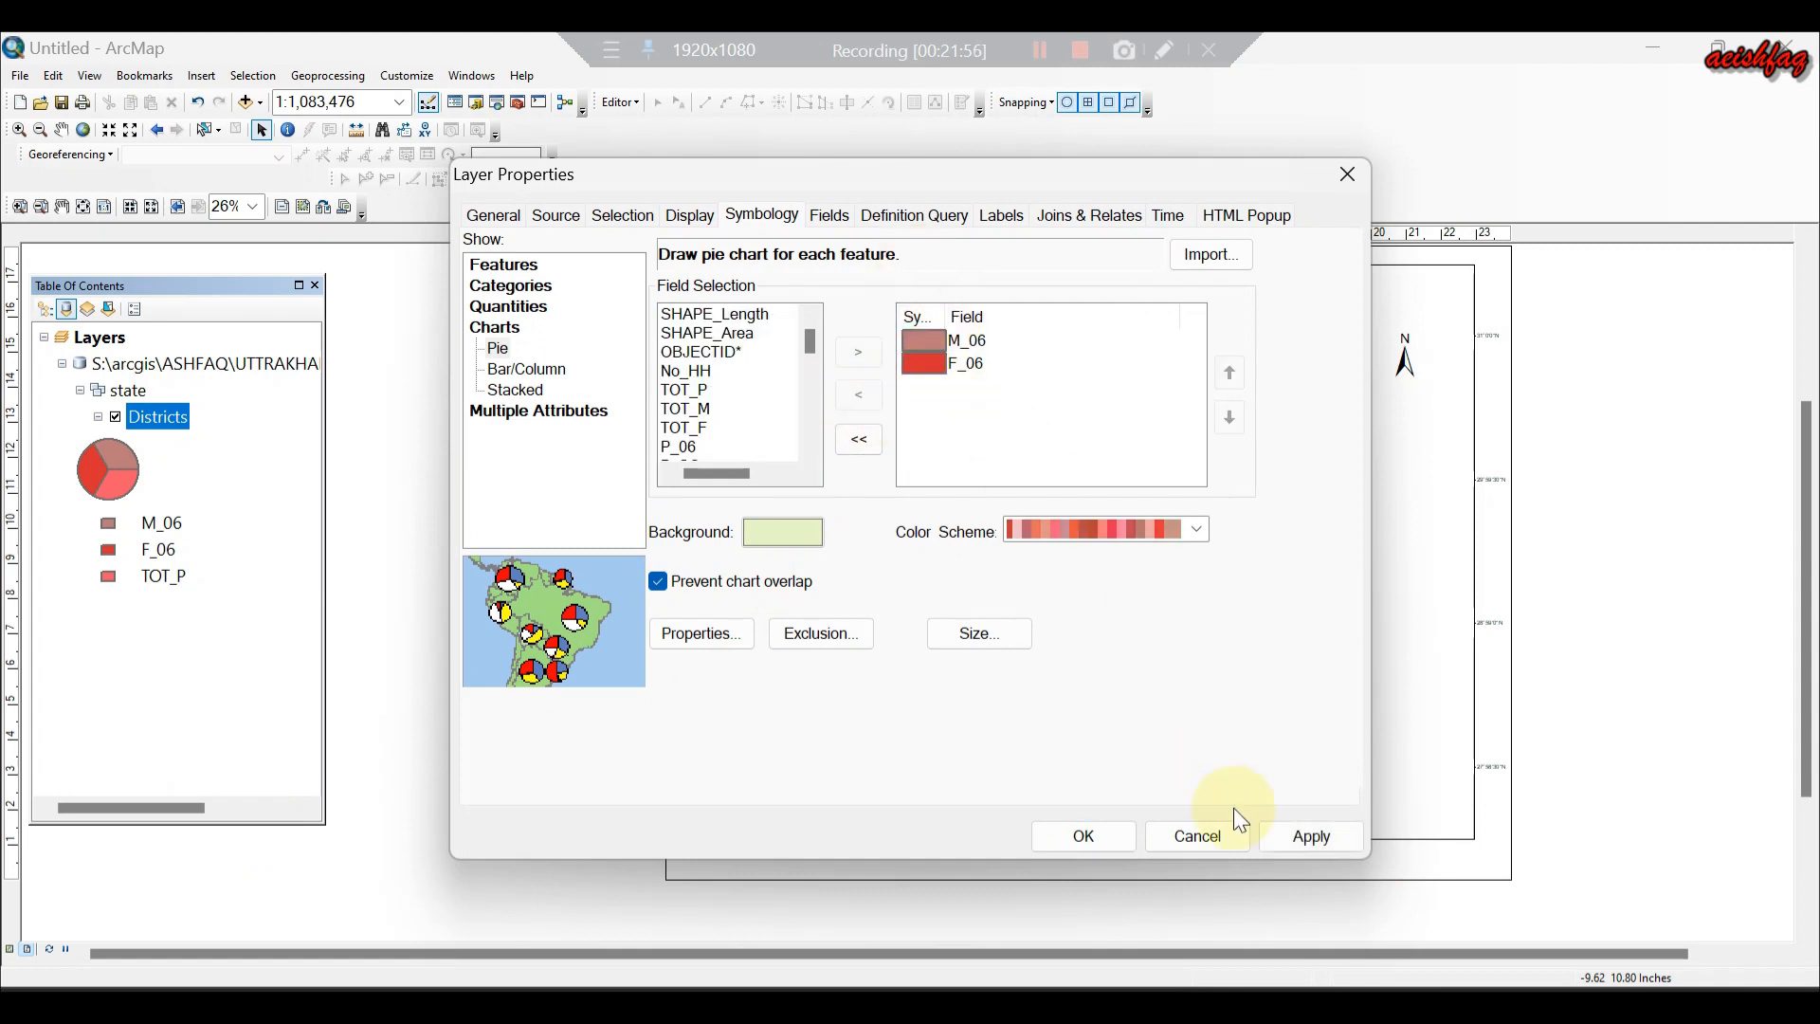
{"action": "left_click", "coordinate": [1291, 836]}
{"action": "left_click", "coordinate": [1084, 834]}
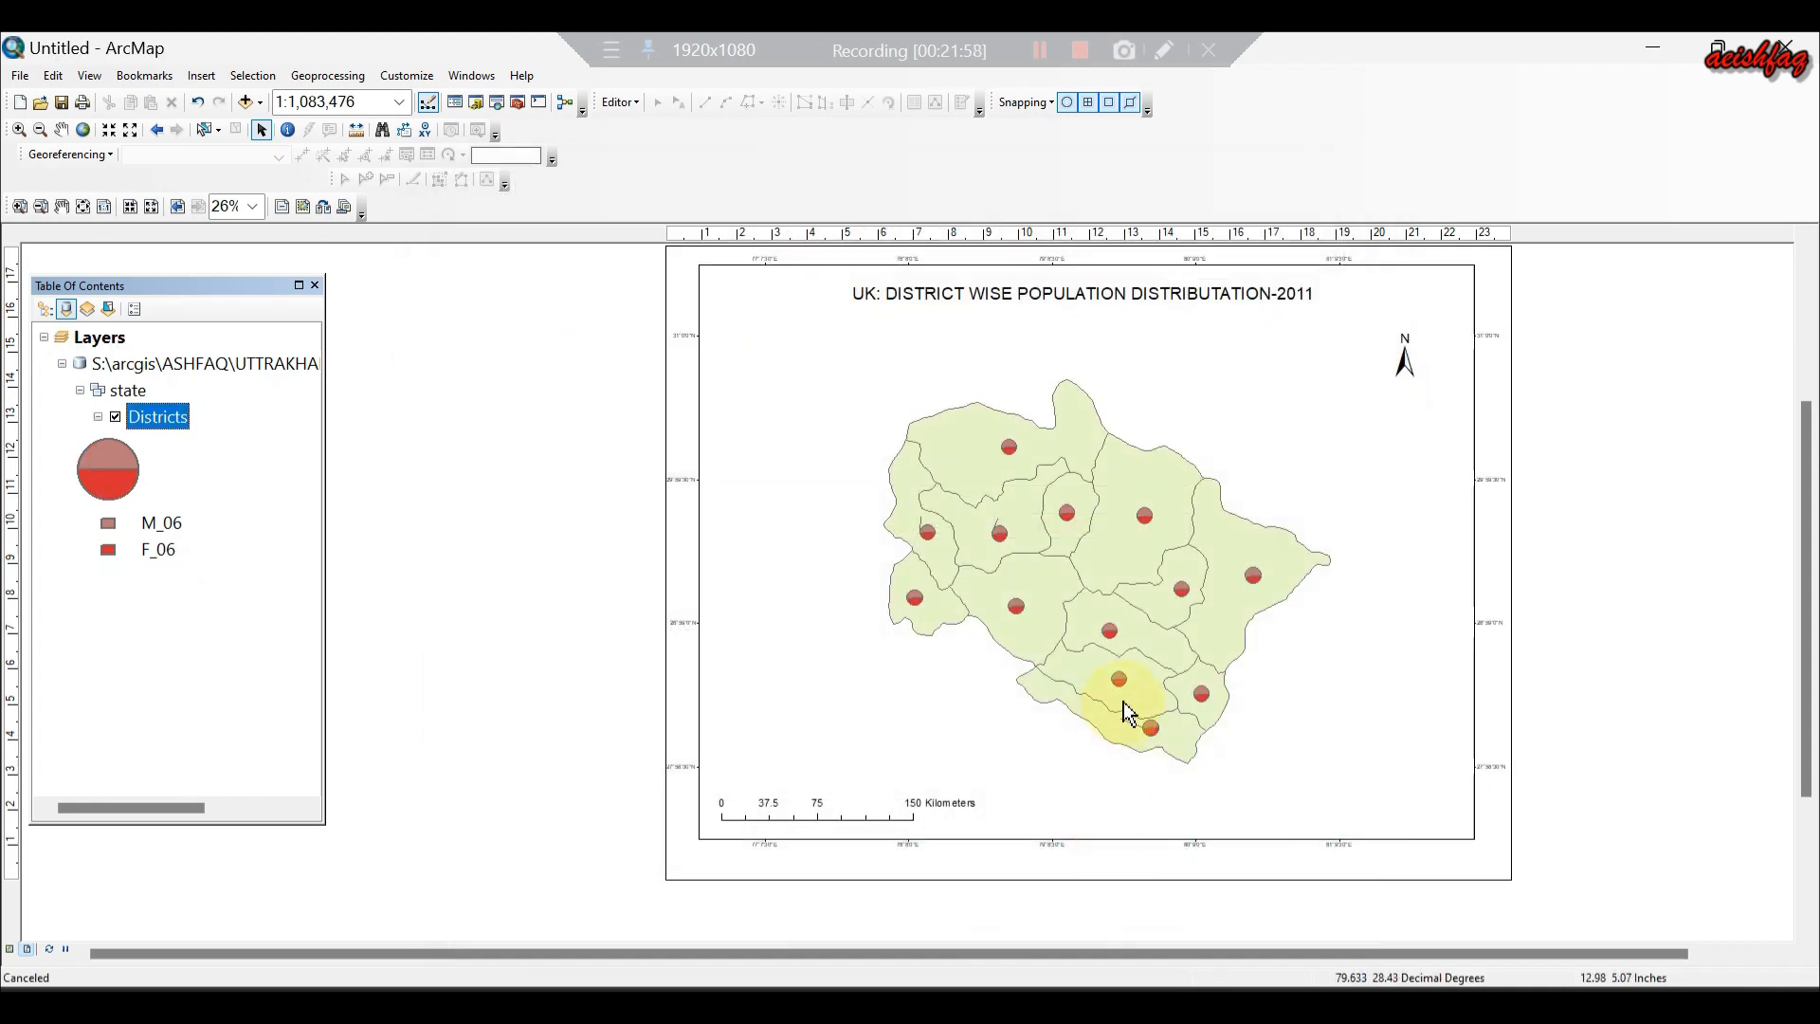
Display the Districts pie chart symbols in 3-D and apply the change to the map.
{"action": "scroll", "coordinate": [1139, 674], "scroll_direction": "up", "scroll_amount": 3}
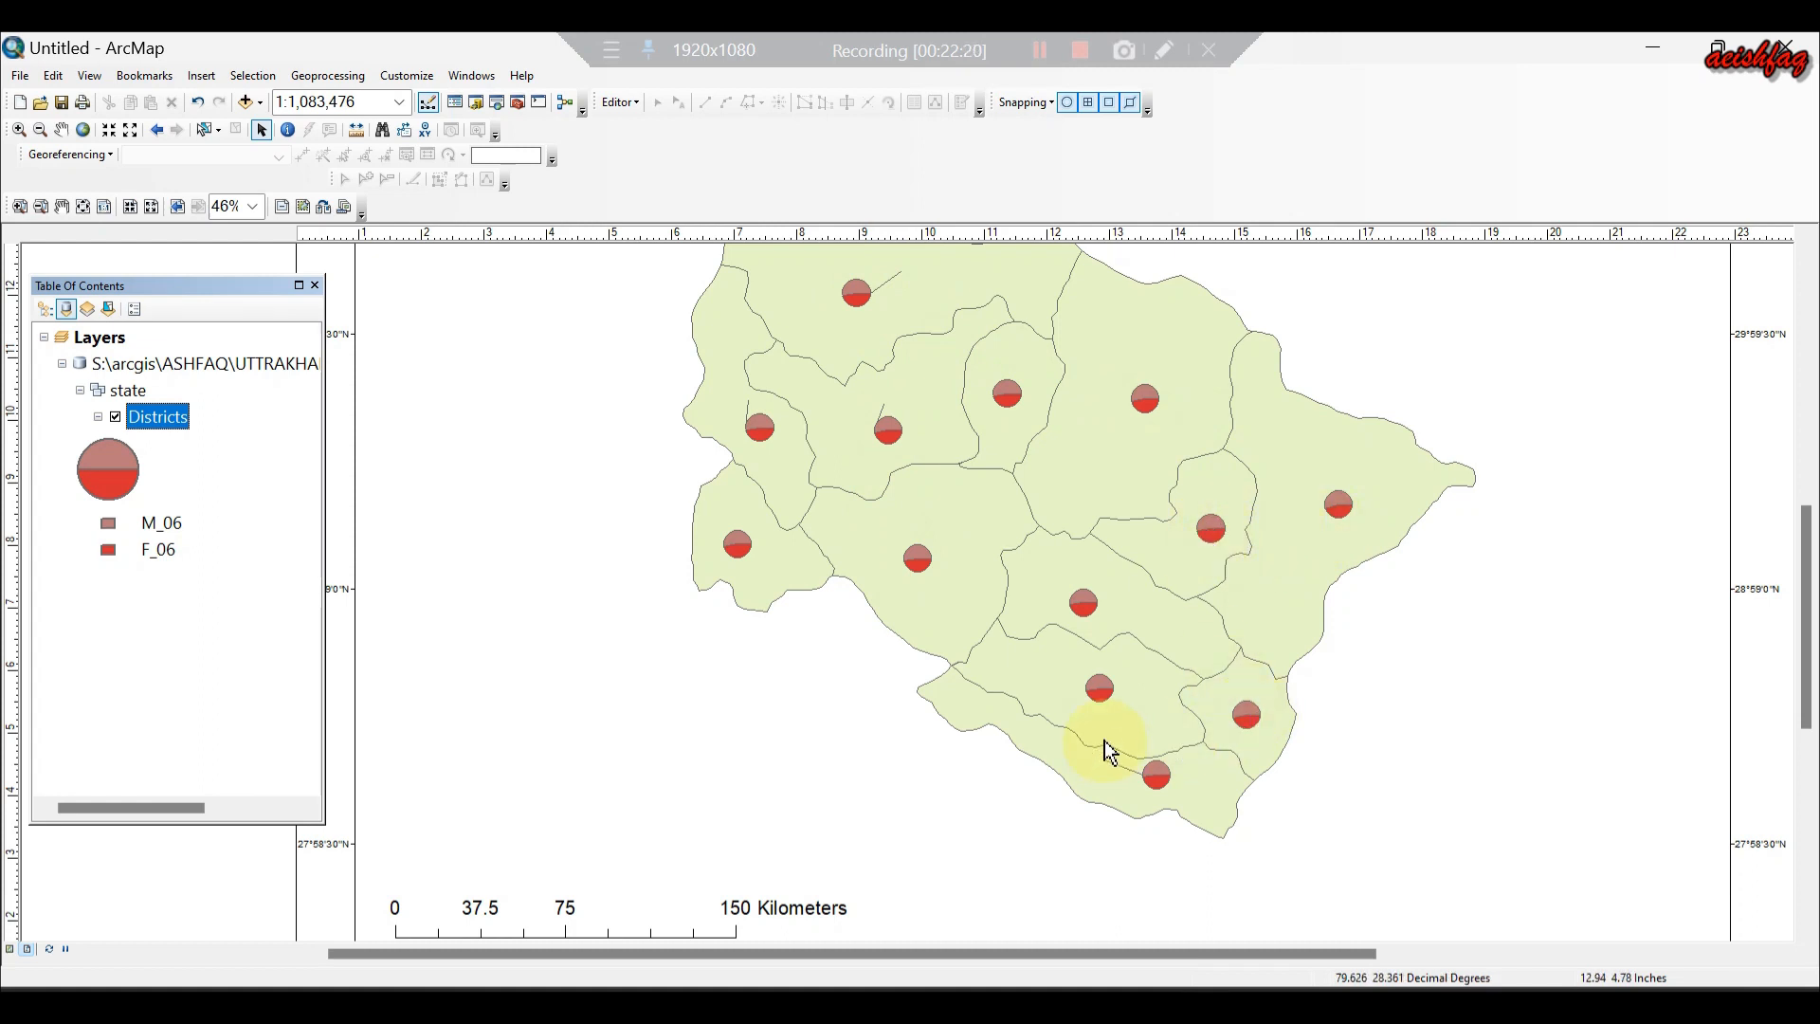
{"action": "scroll", "coordinate": [1105, 741], "scroll_direction": "down", "scroll_amount": 5}
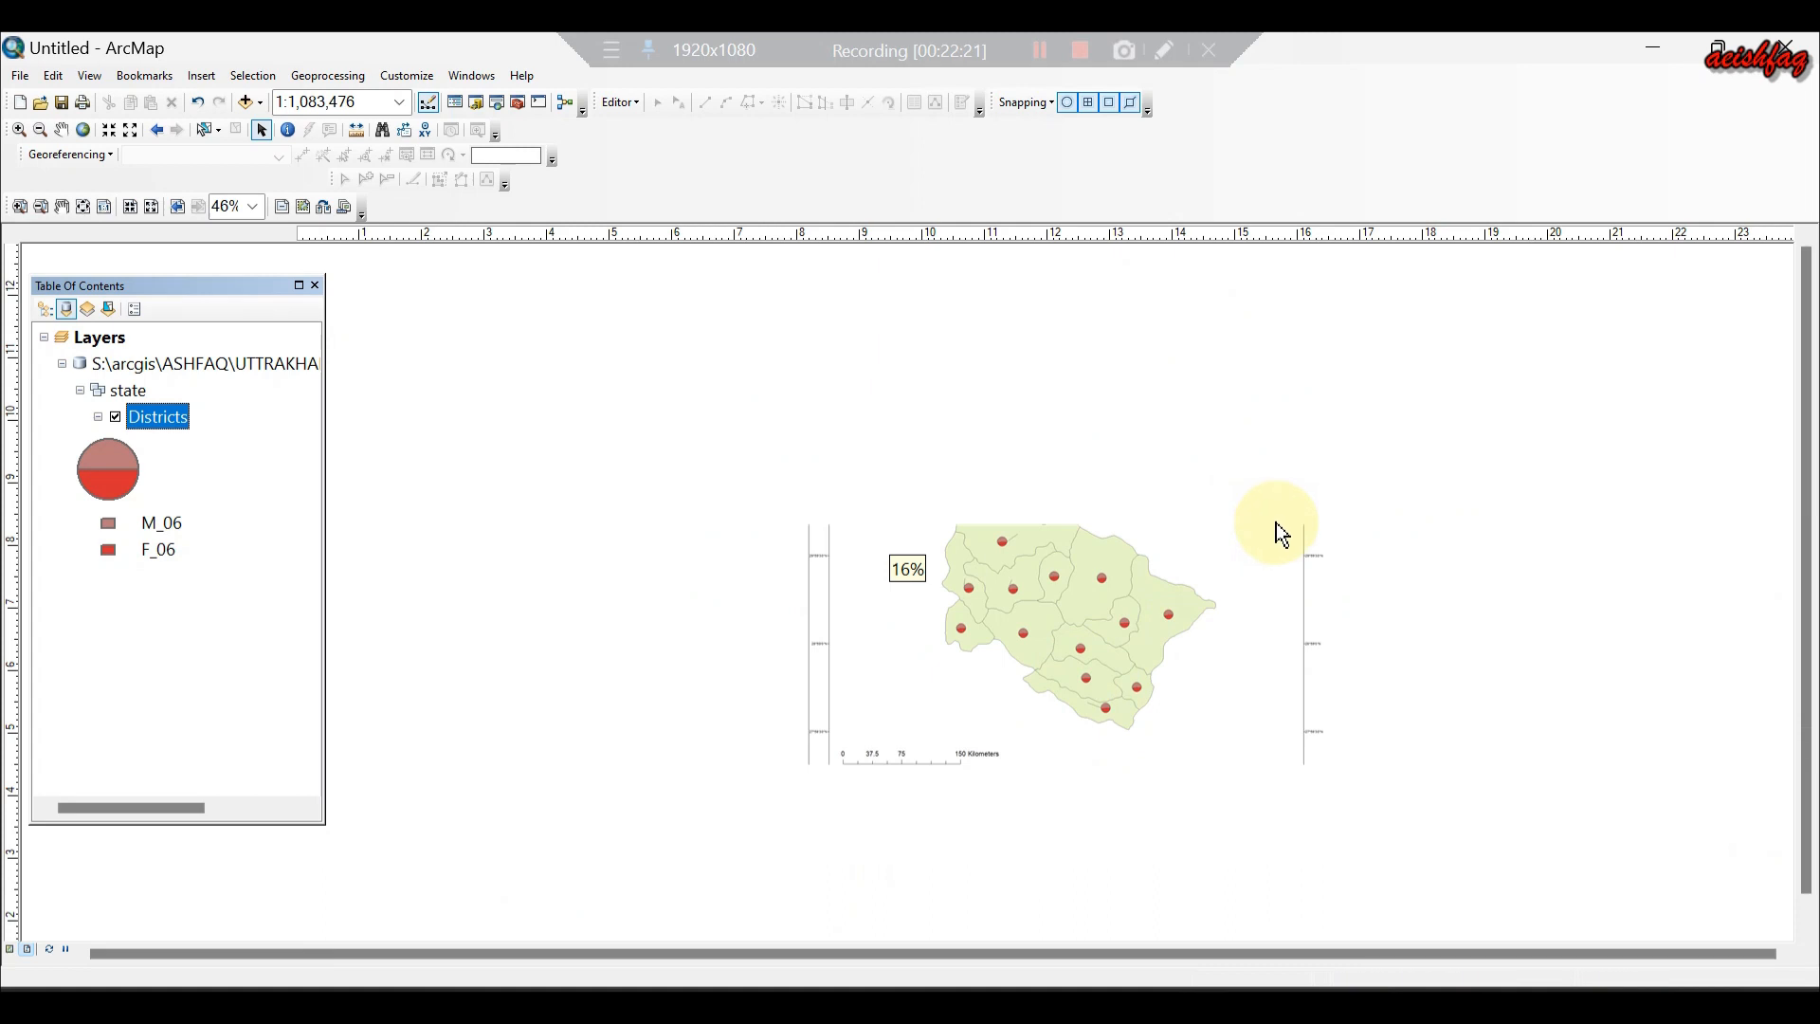
{"action": "scroll", "coordinate": [1211, 587], "scroll_direction": "up", "scroll_amount": 2}
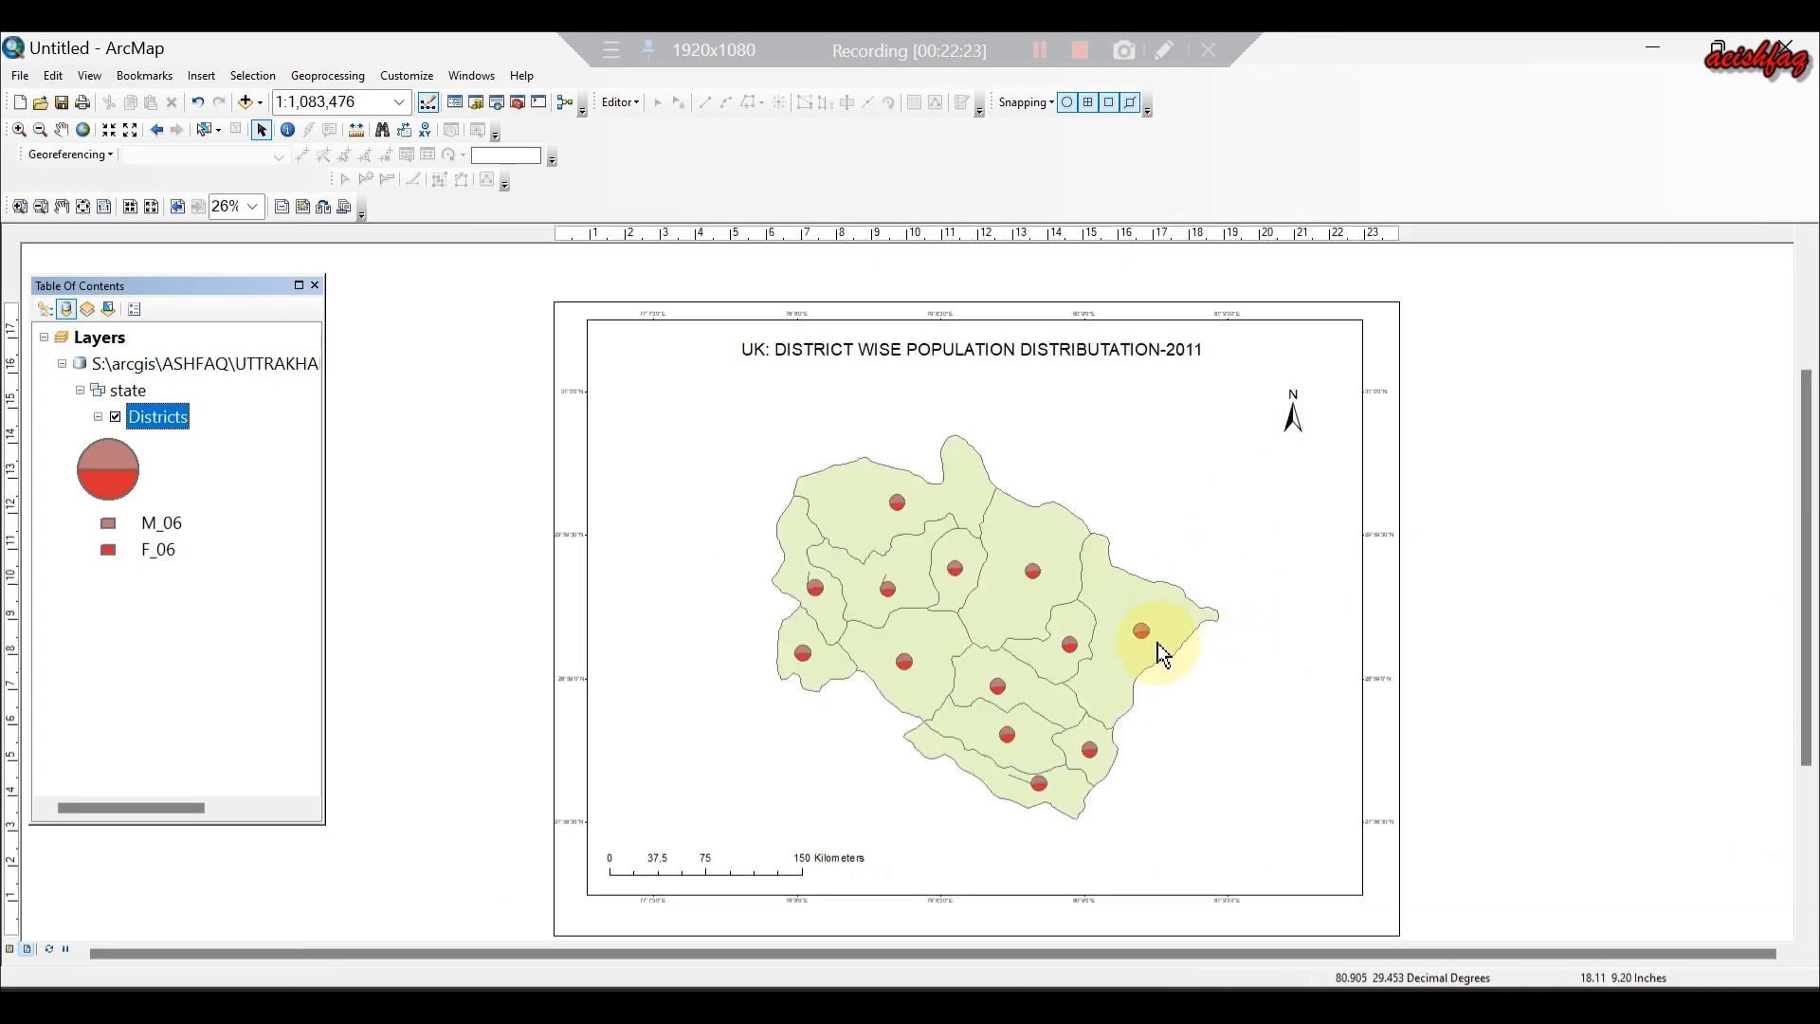
{"action": "right_click", "coordinate": [169, 420]}
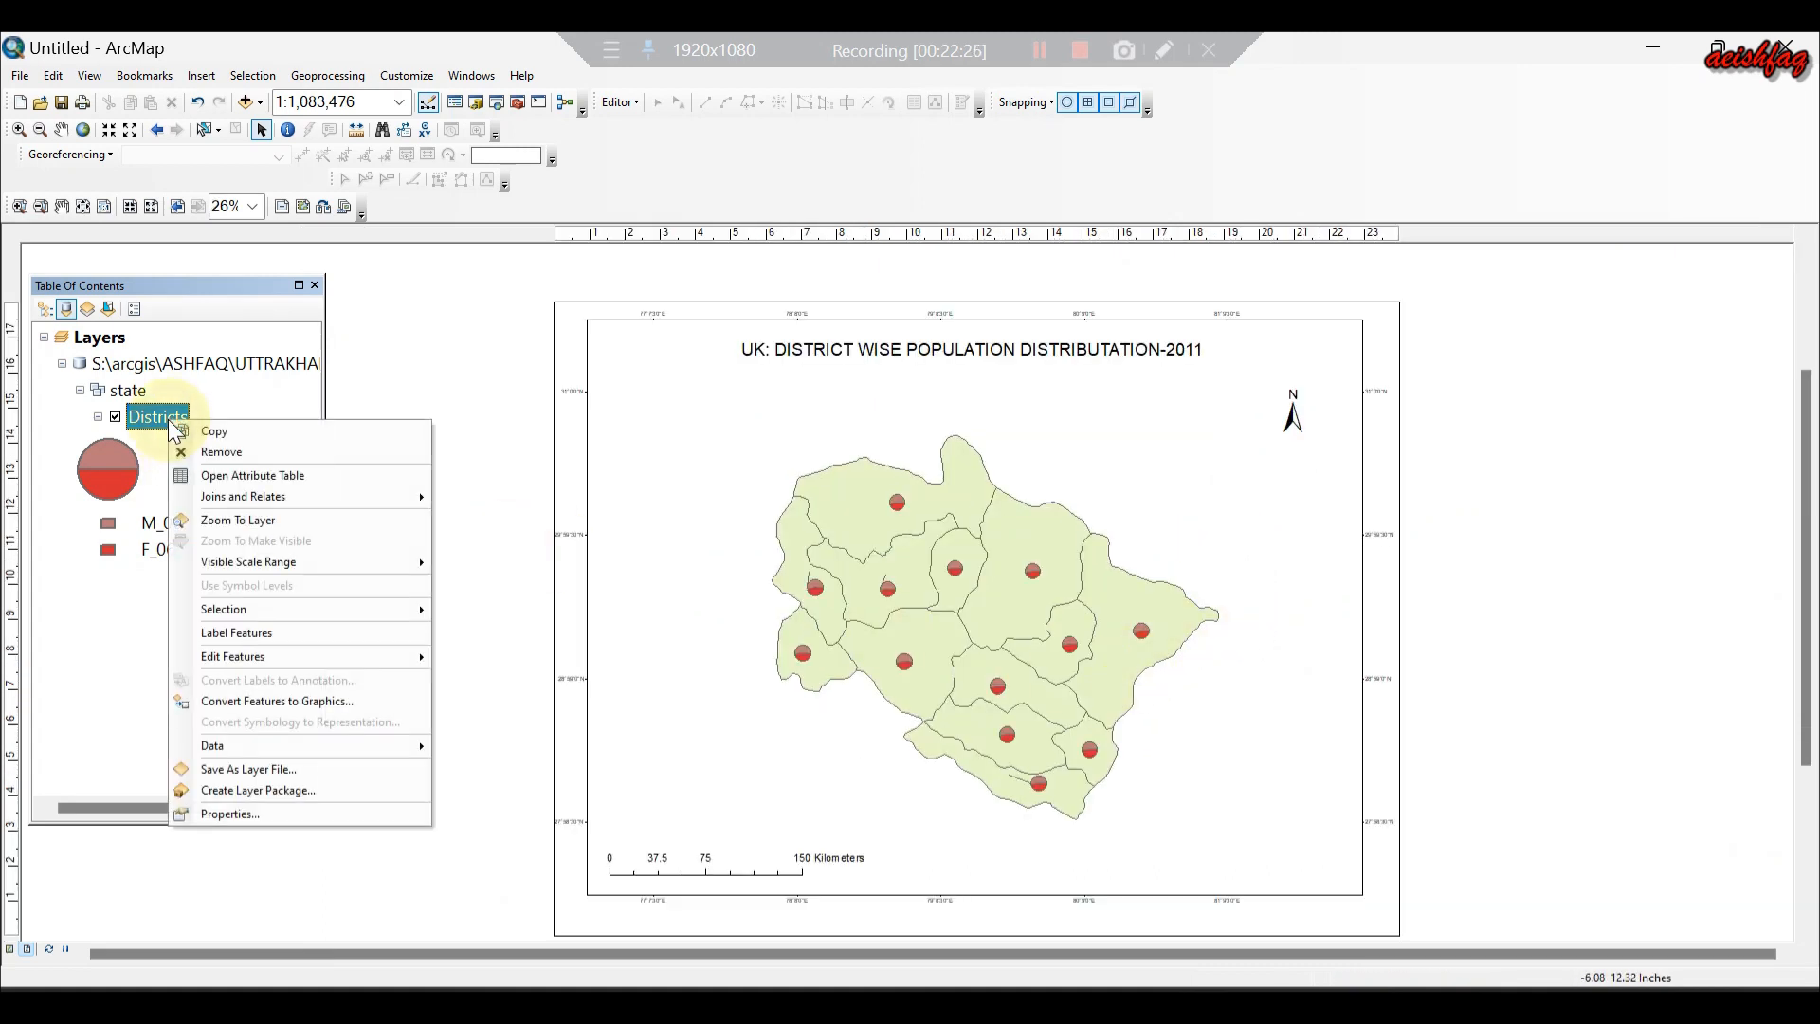
{"action": "left_click", "coordinate": [246, 811]}
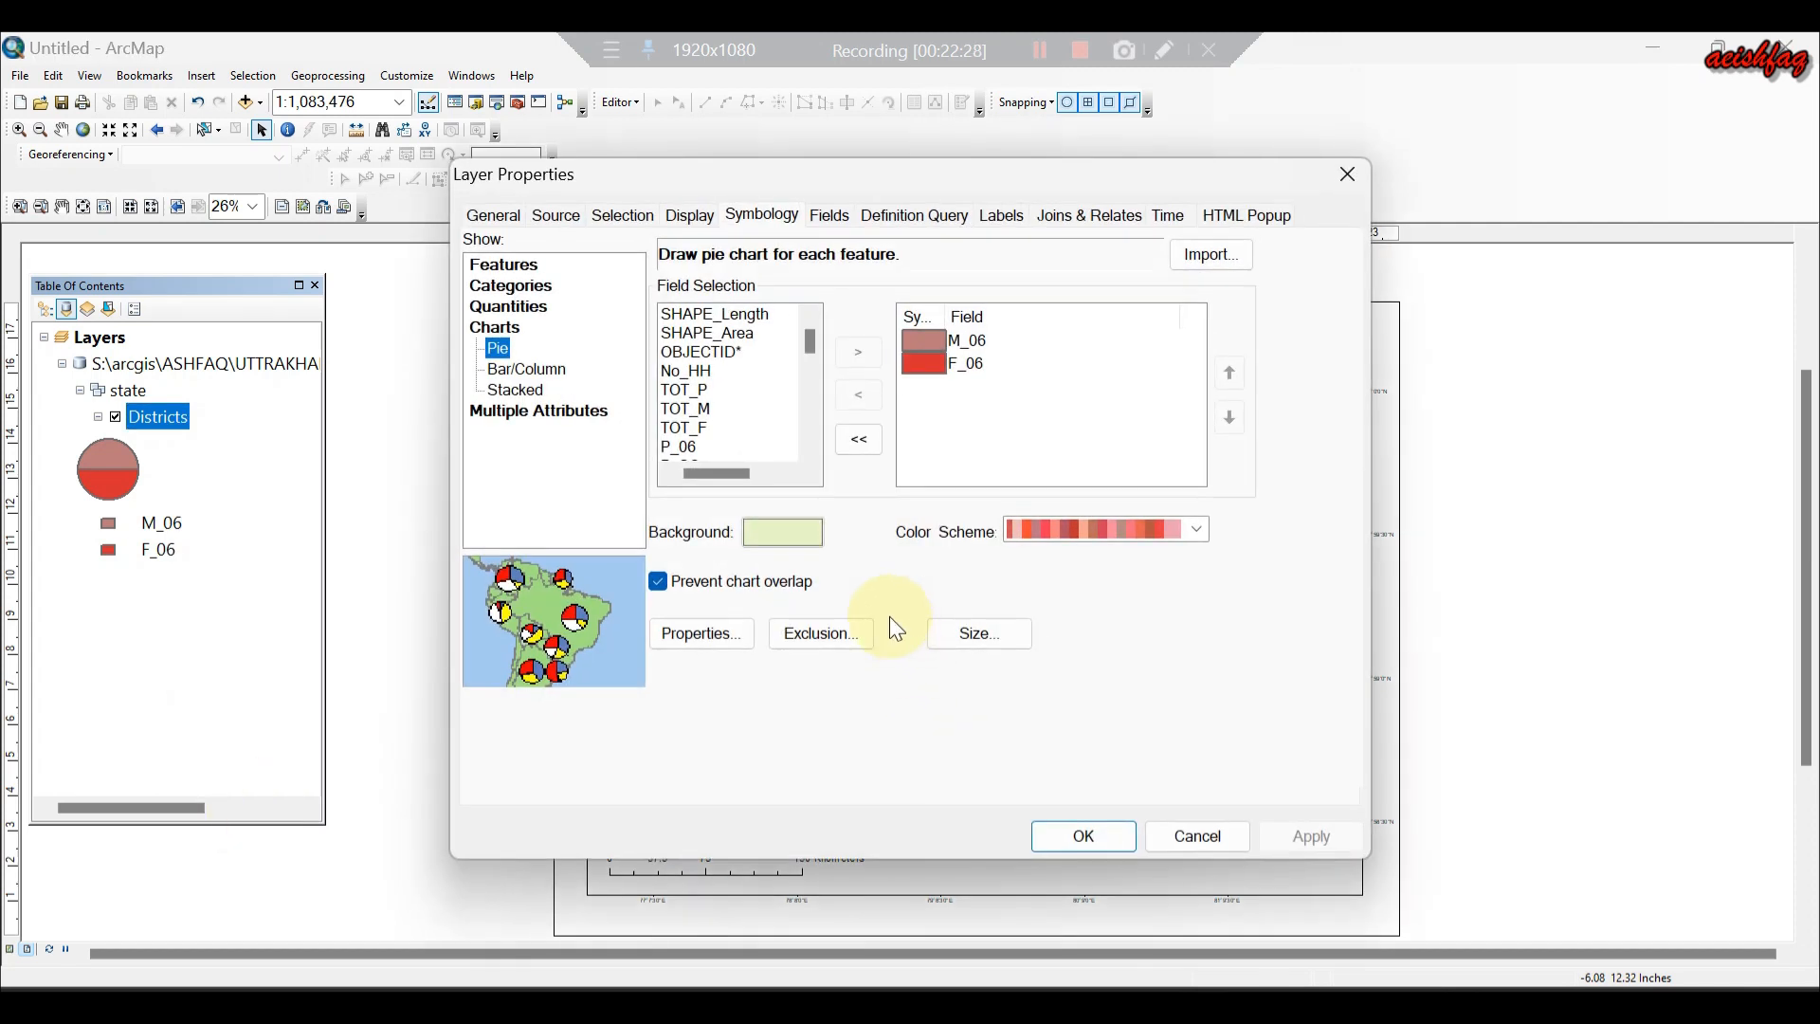
{"action": "left_click", "coordinate": [707, 633]}
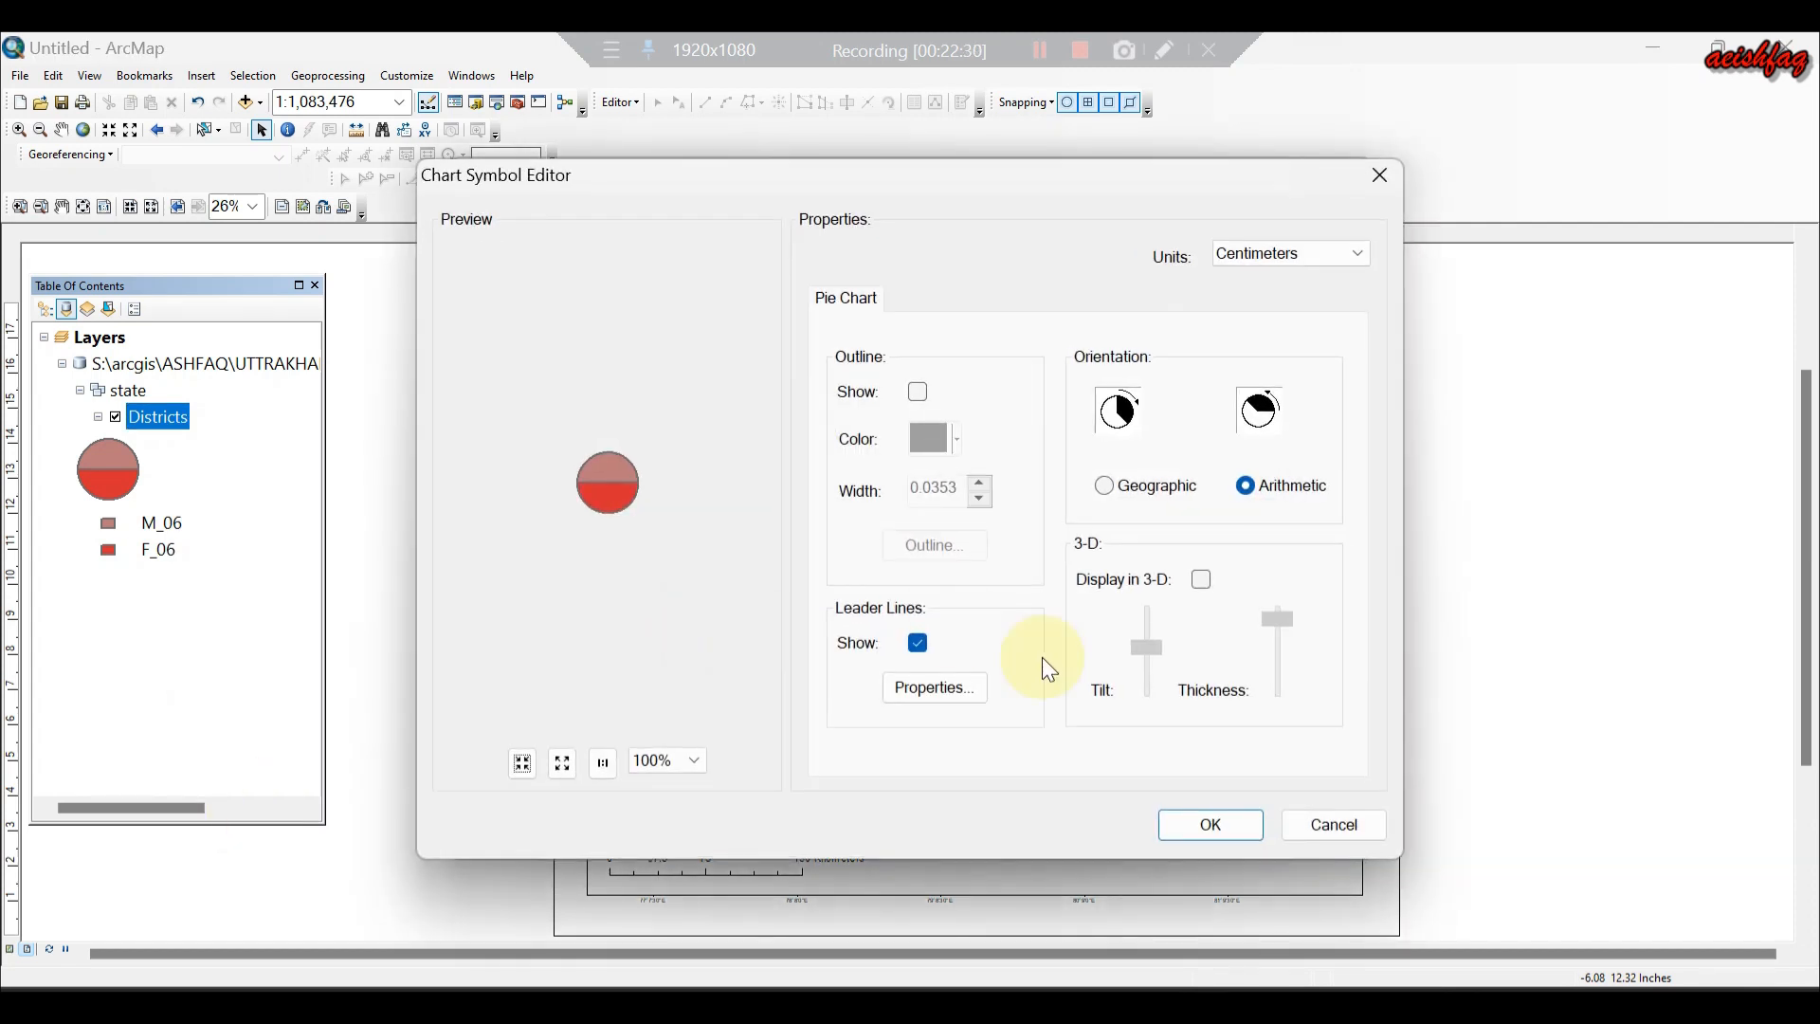
{"action": "left_click", "coordinate": [1202, 580]}
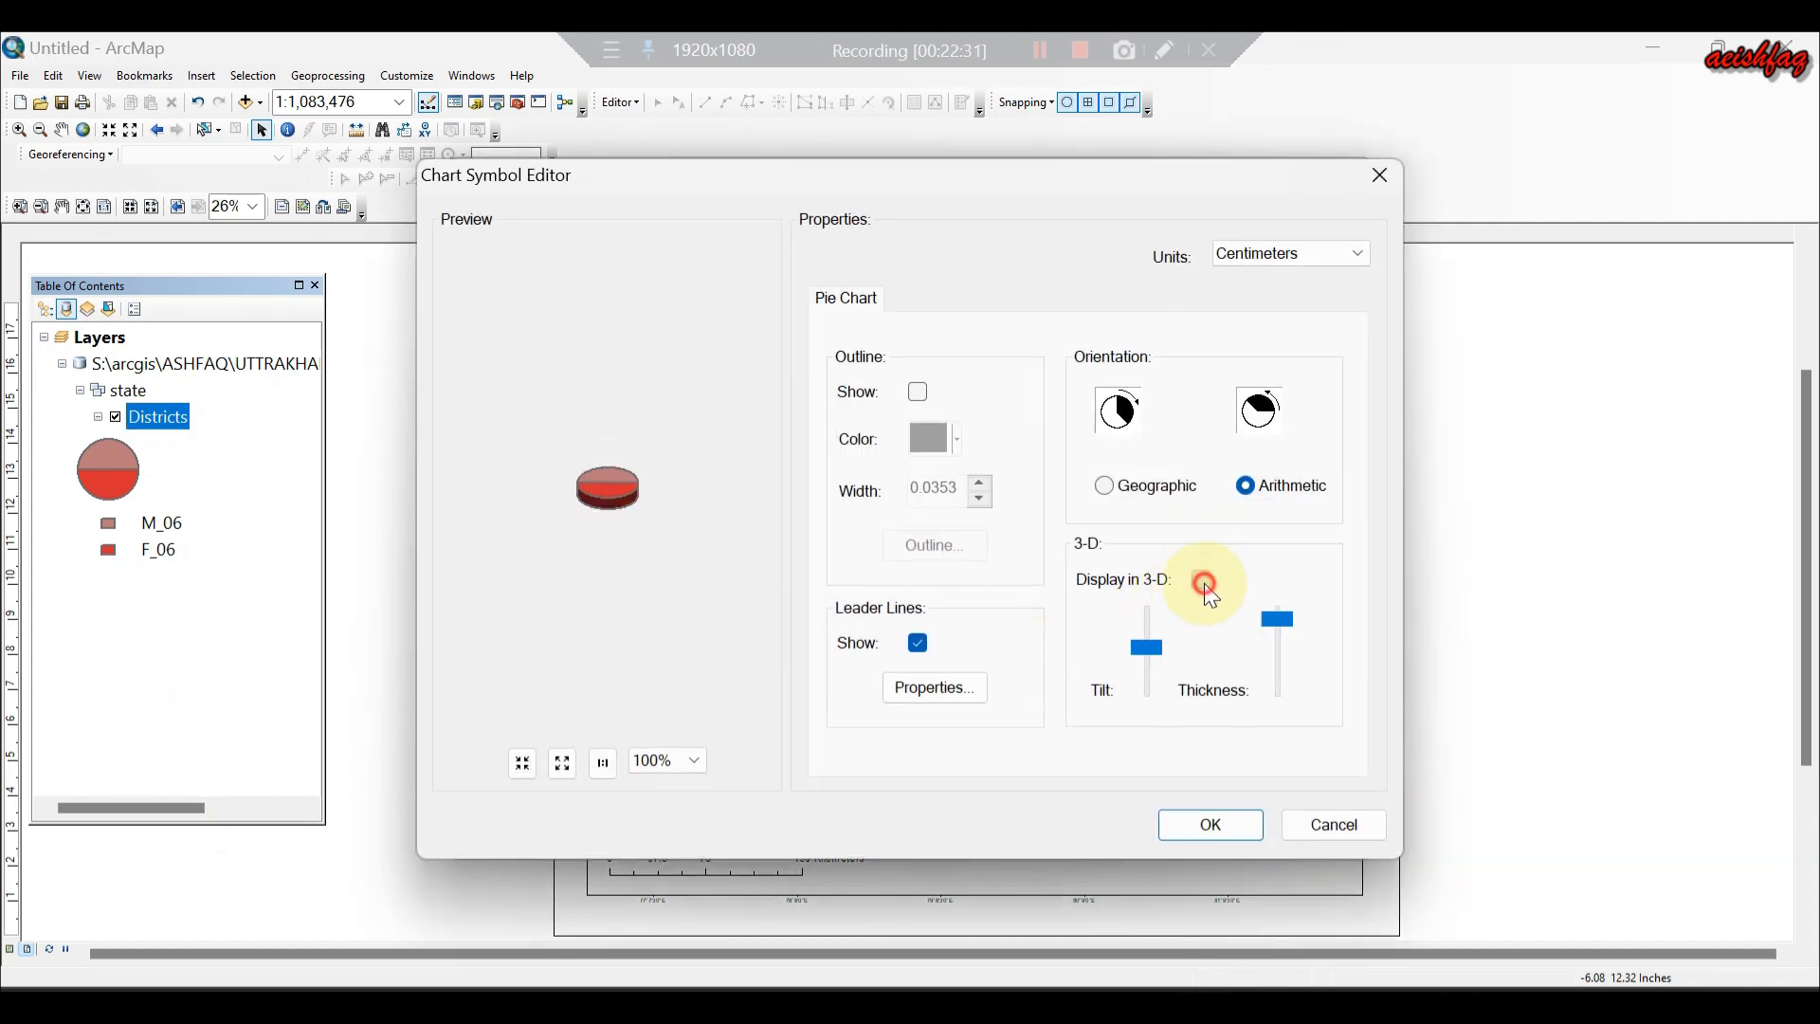
{"action": "left_click", "coordinate": [1215, 821]}
{"action": "left_click", "coordinate": [1296, 838]}
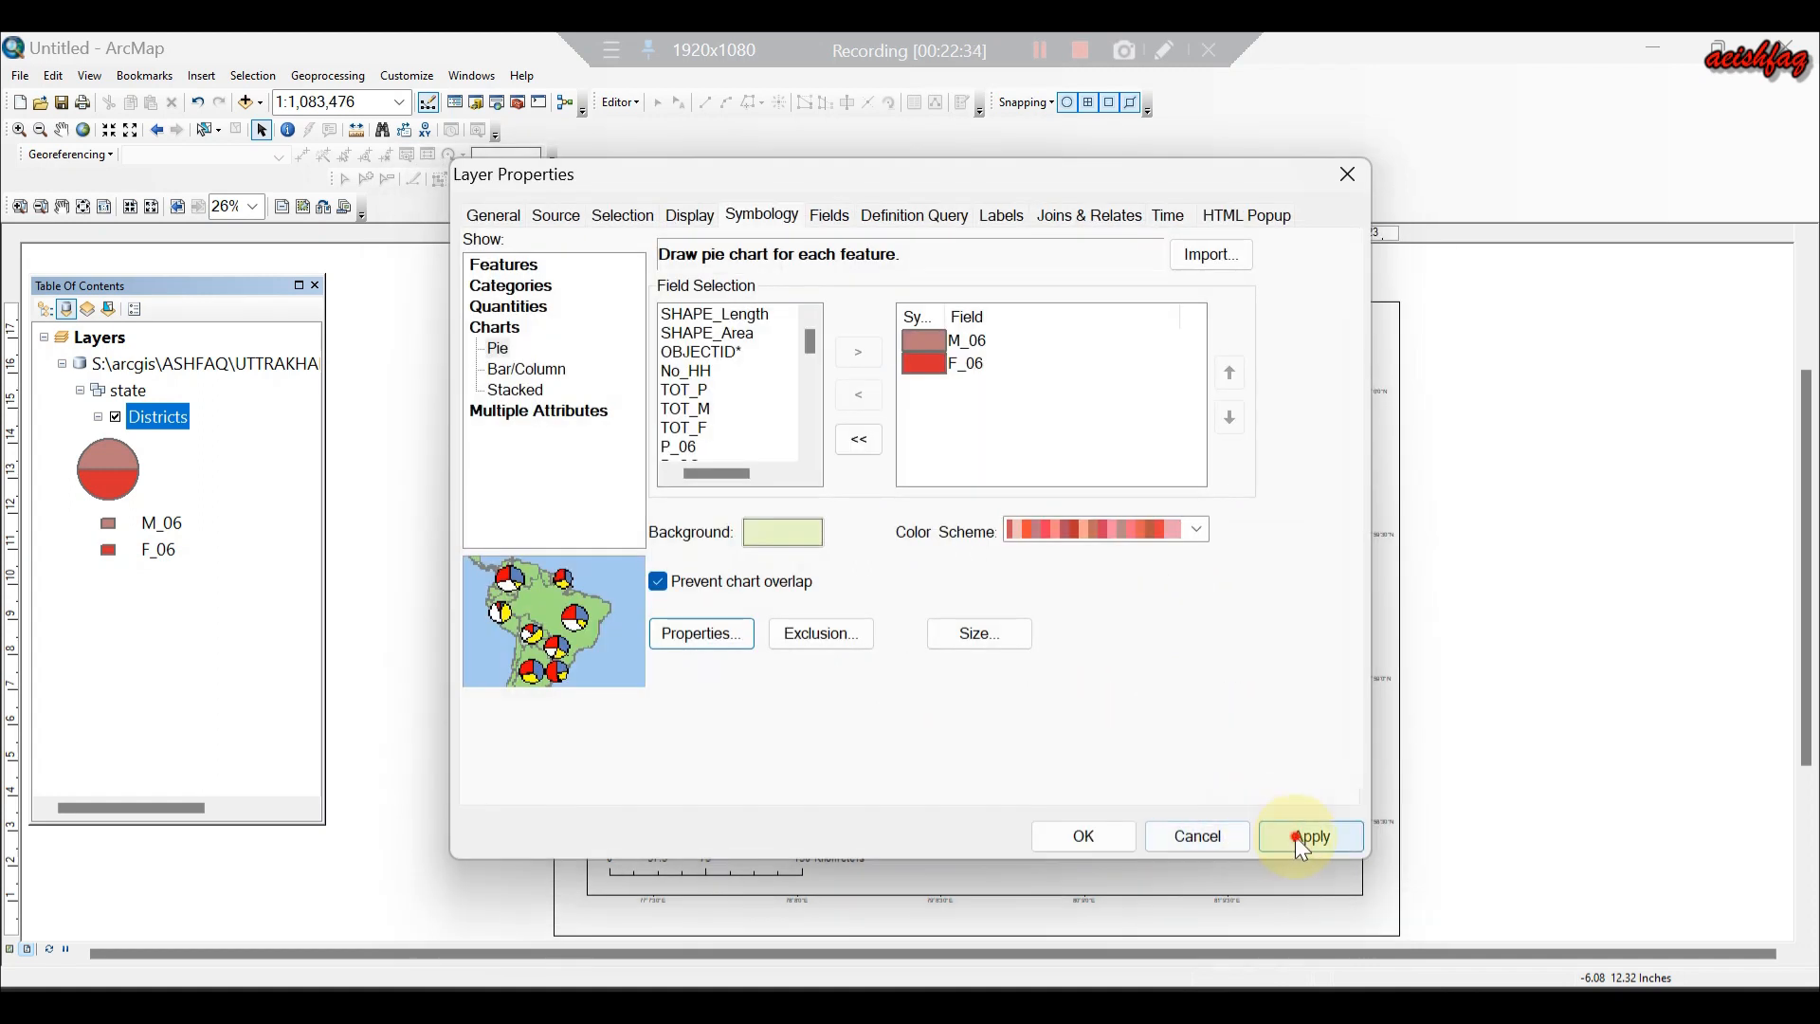
{"action": "left_click", "coordinate": [1084, 834]}
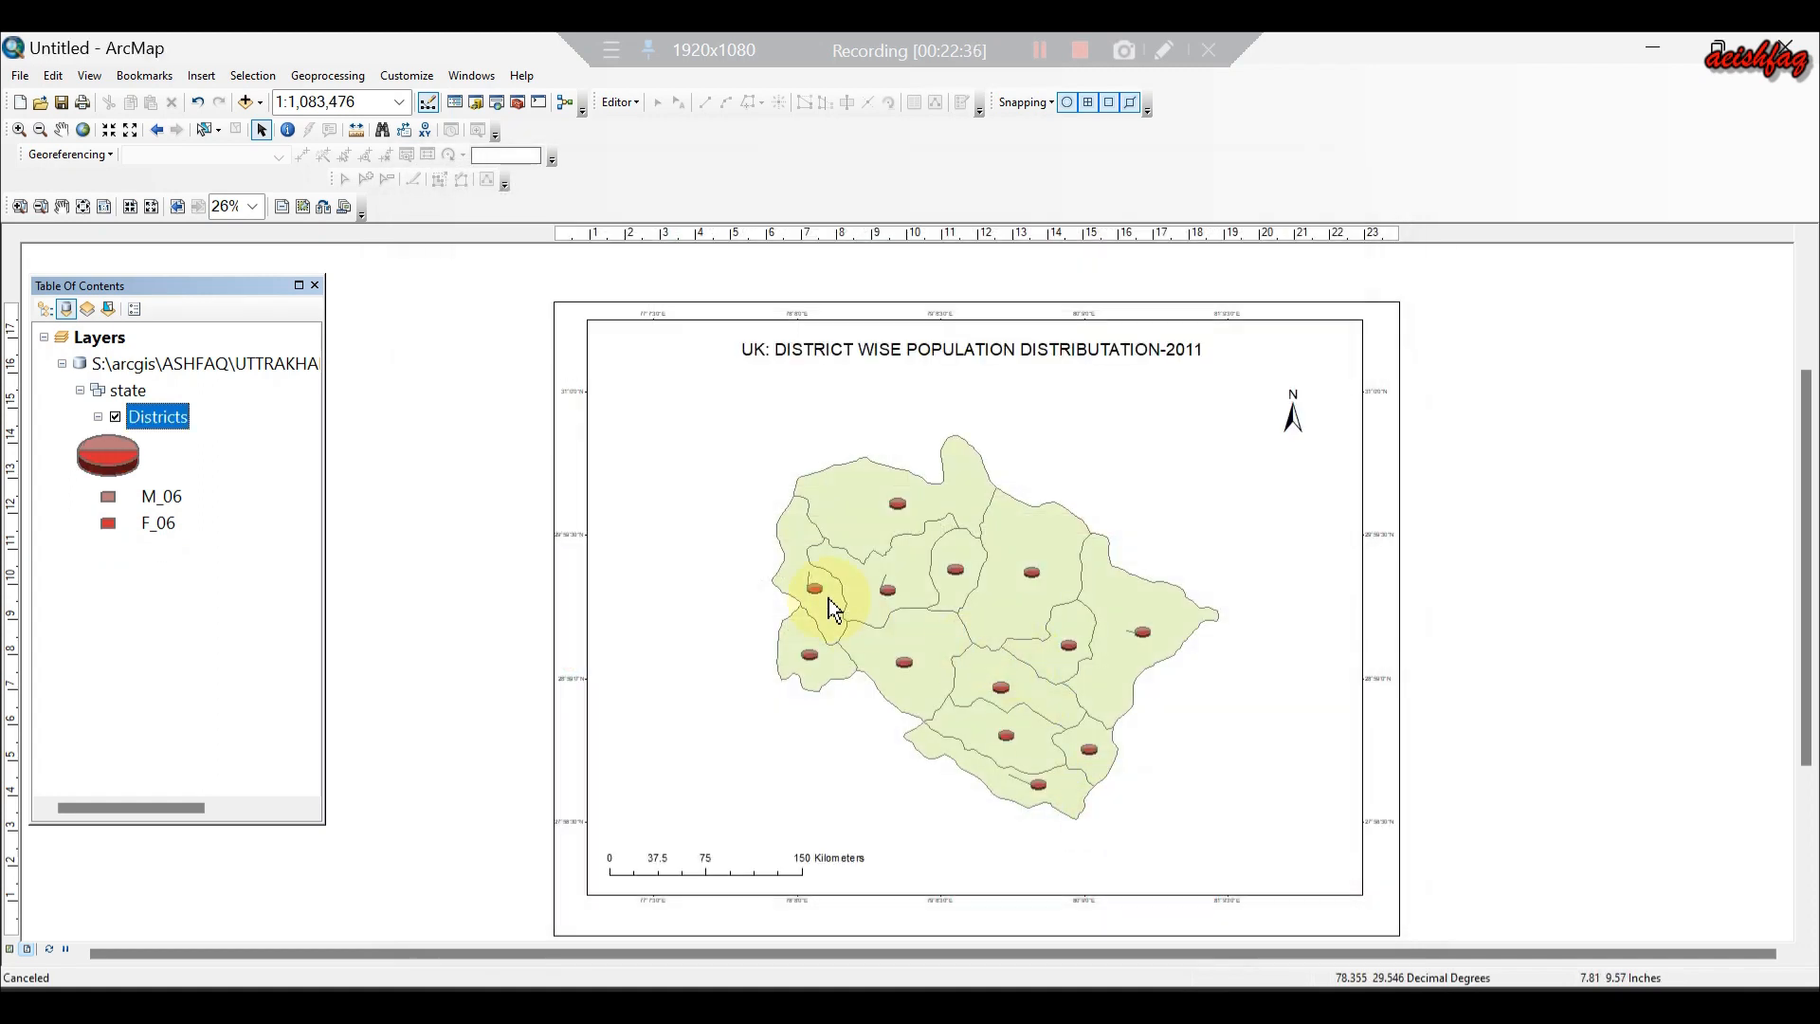
{"action": "scroll", "coordinate": [1022, 675], "scroll_direction": "down", "scroll_amount": 5}
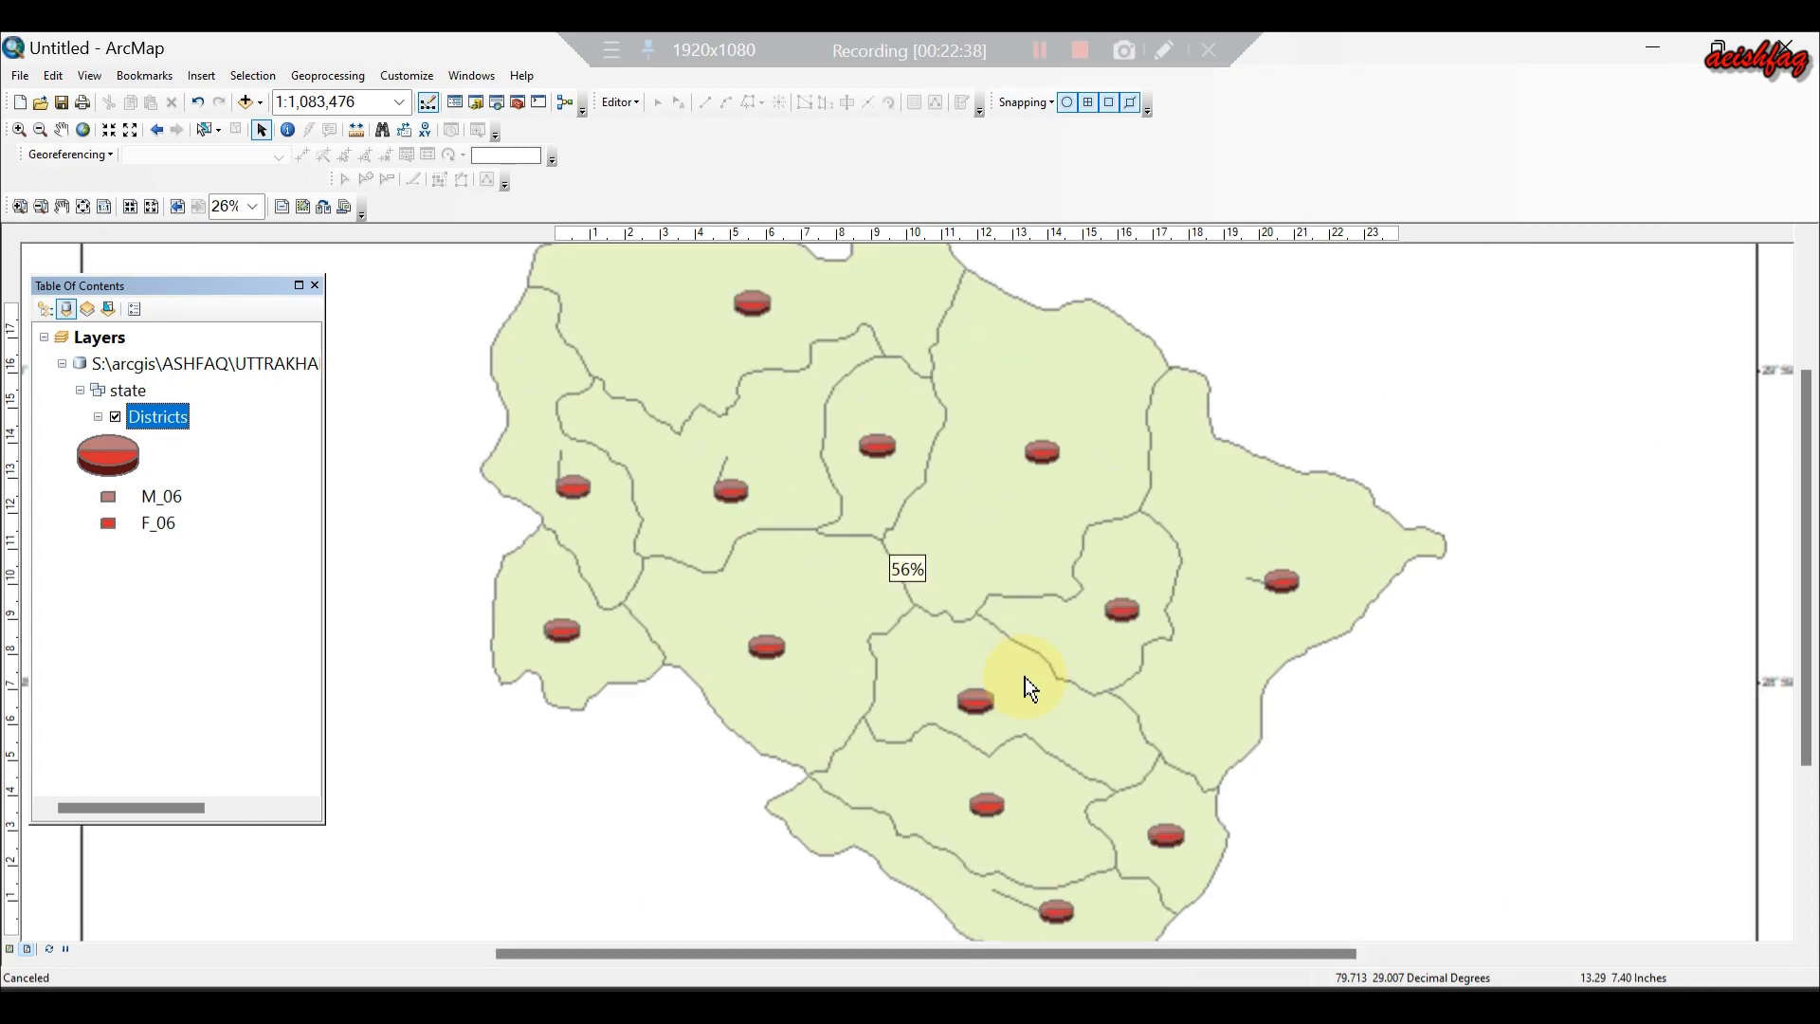
{"action": "scroll", "coordinate": [1082, 641], "scroll_direction": "up", "scroll_amount": 5}
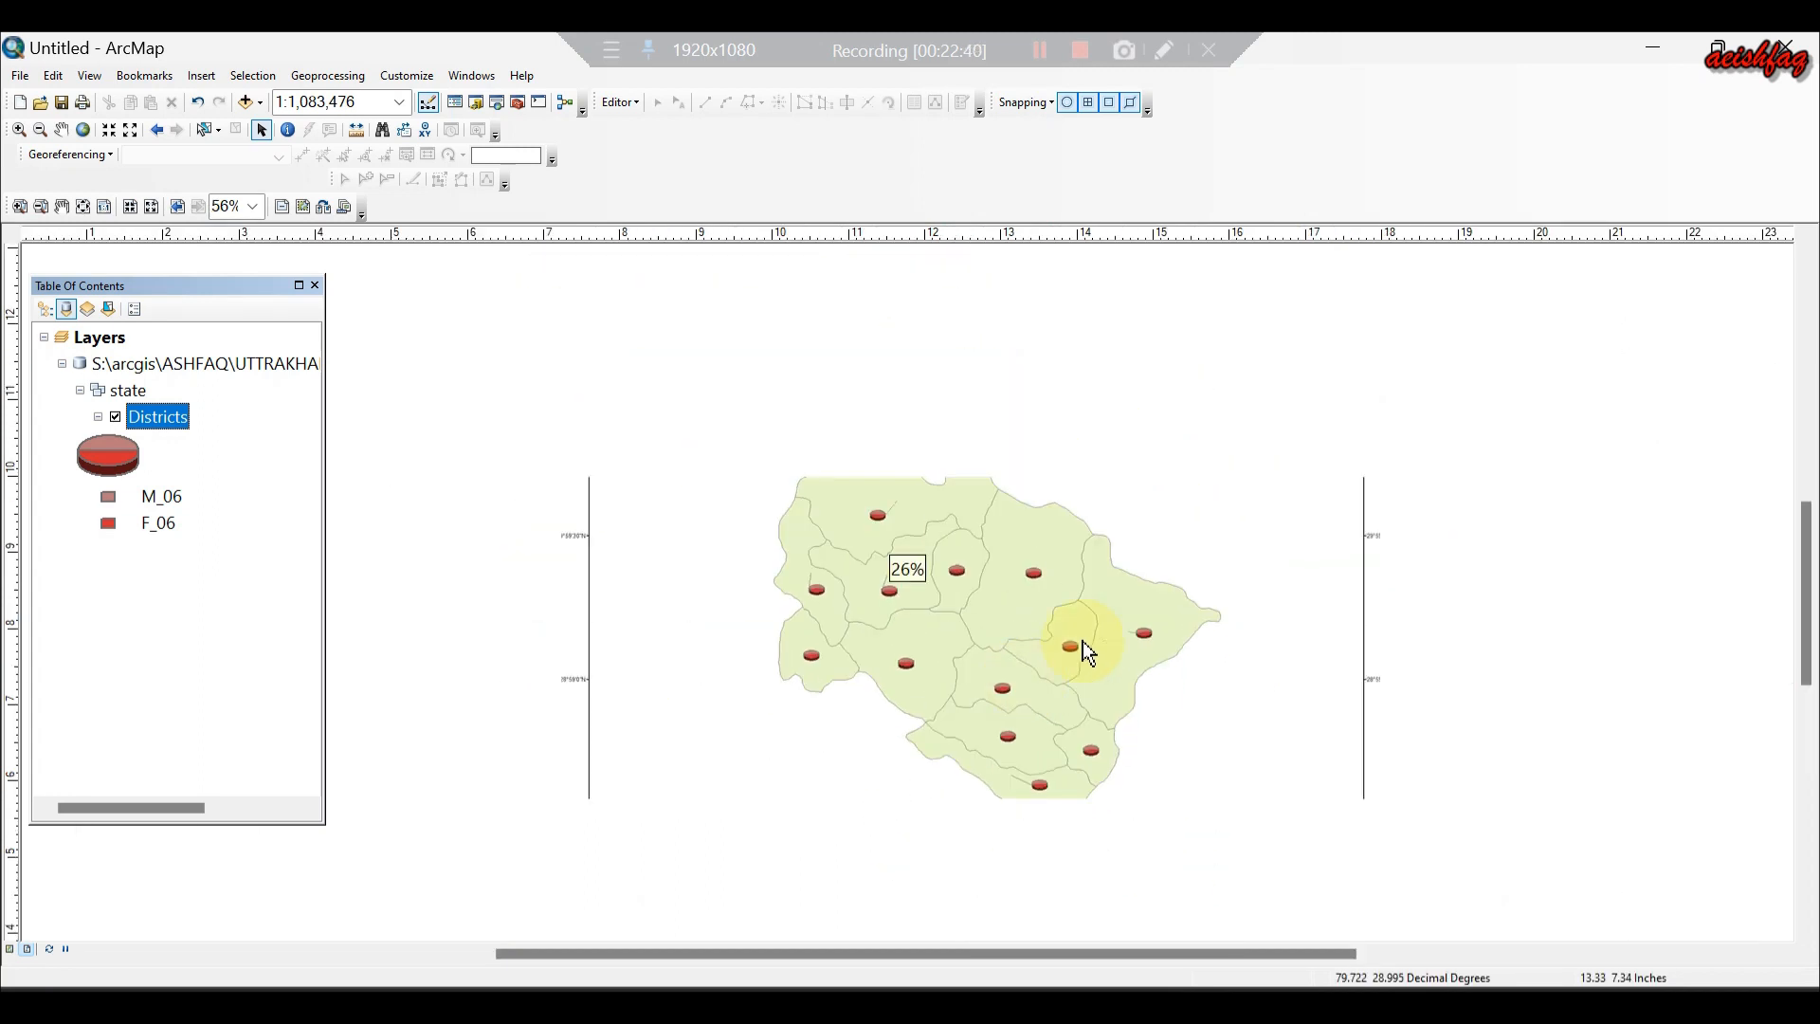
Export the 3-D pie chart map titled "UK: DISTRICT WISE MALE AND FEMALE POPULATION -2011".
{"action": "left_click", "coordinate": [20, 75]}
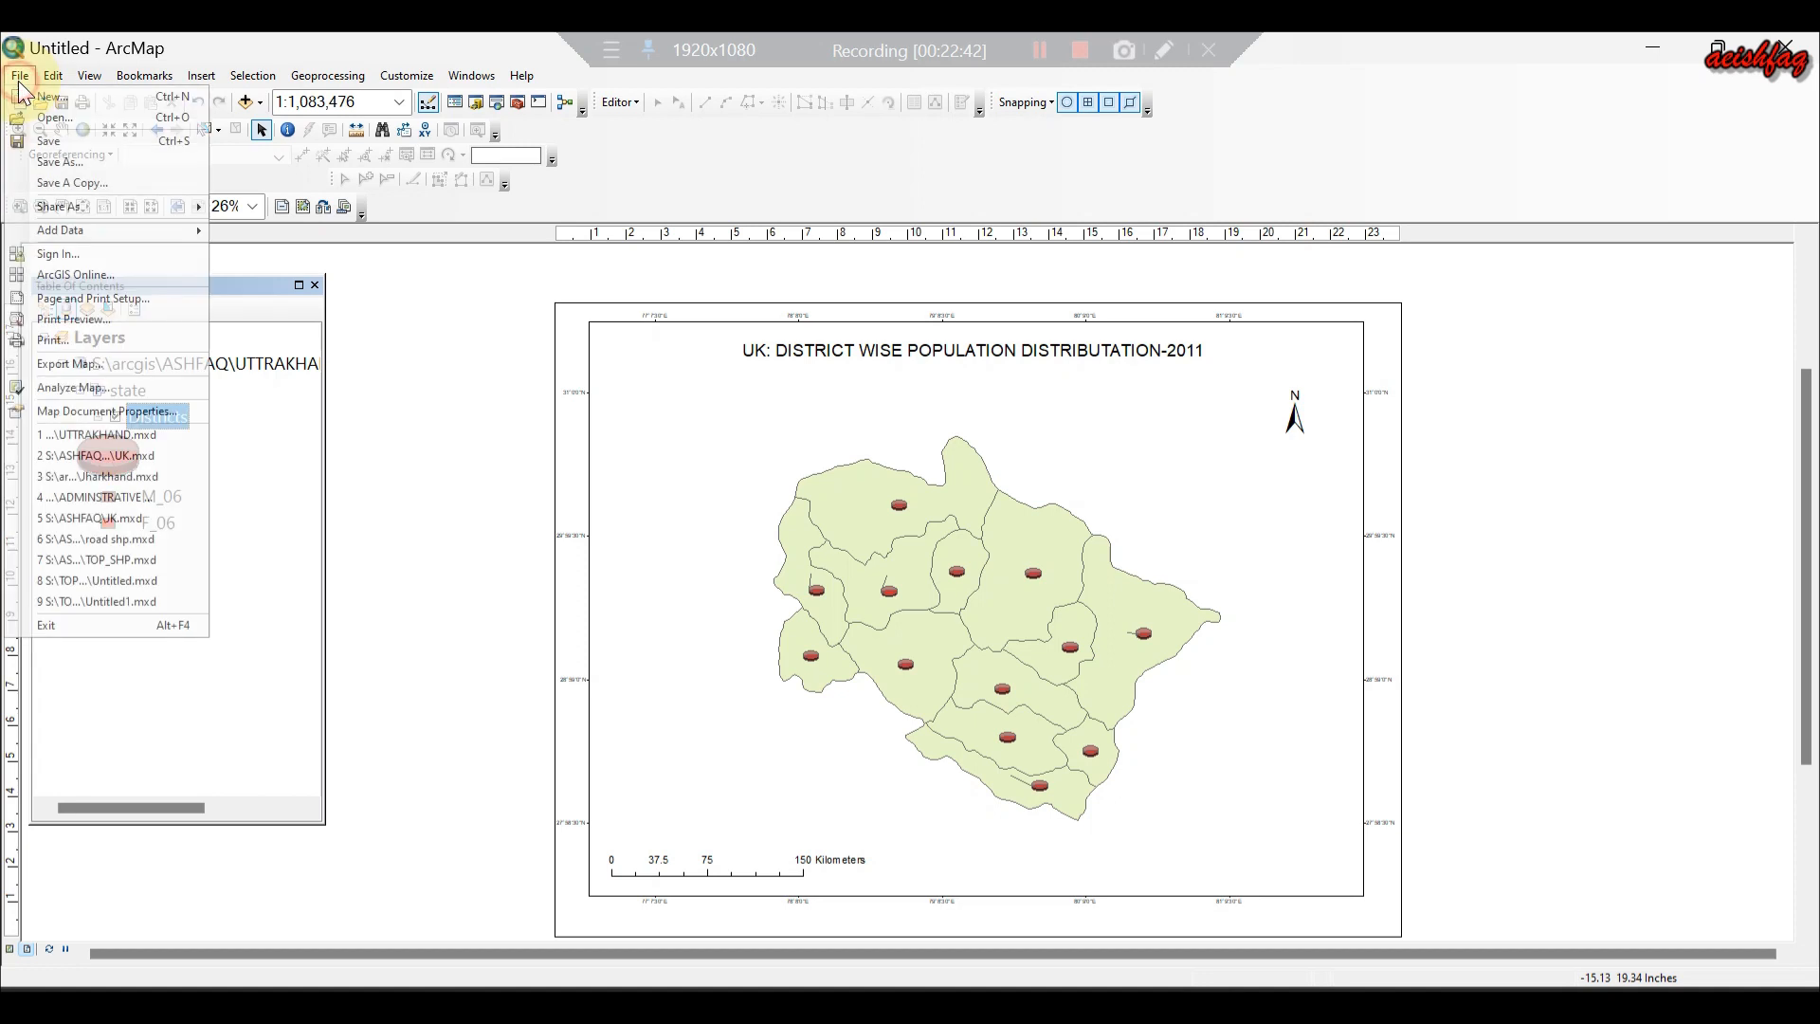
{"action": "left_click", "coordinate": [71, 363]}
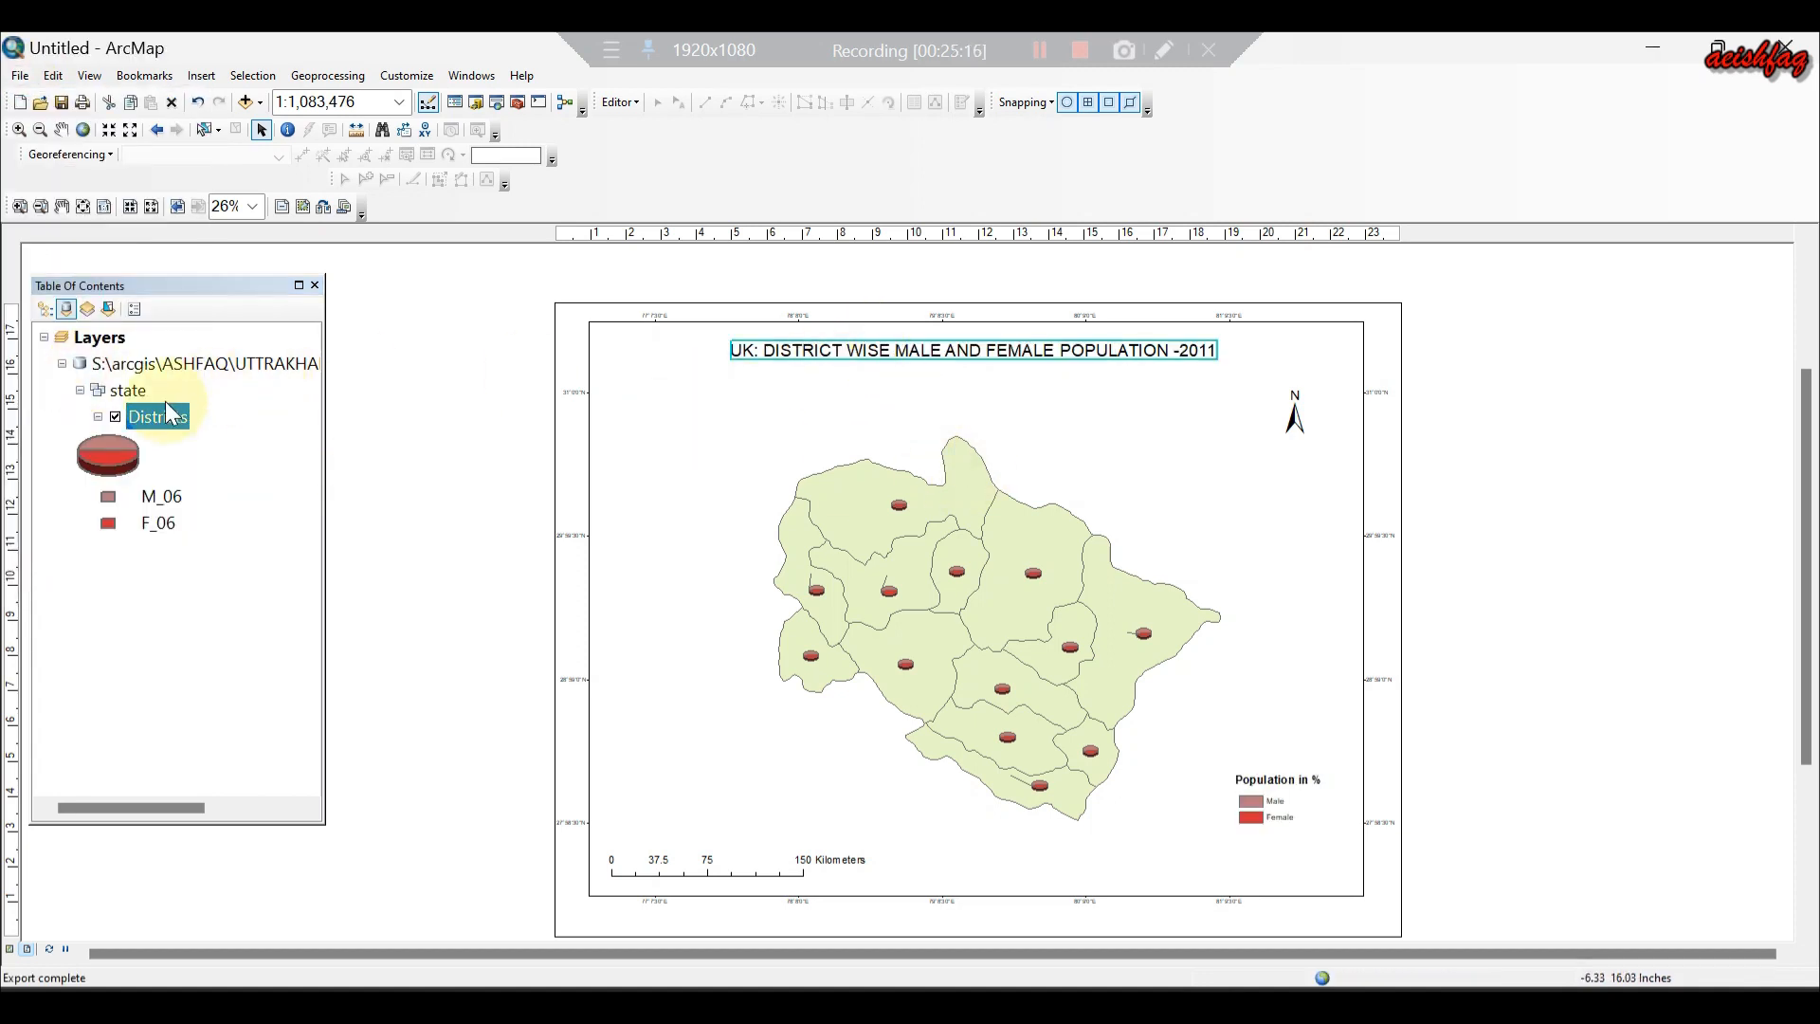
Switch the Districts symbology to bar/column charts and remove all fields already assigned to the charts.
{"action": "right_click", "coordinate": [152, 425]}
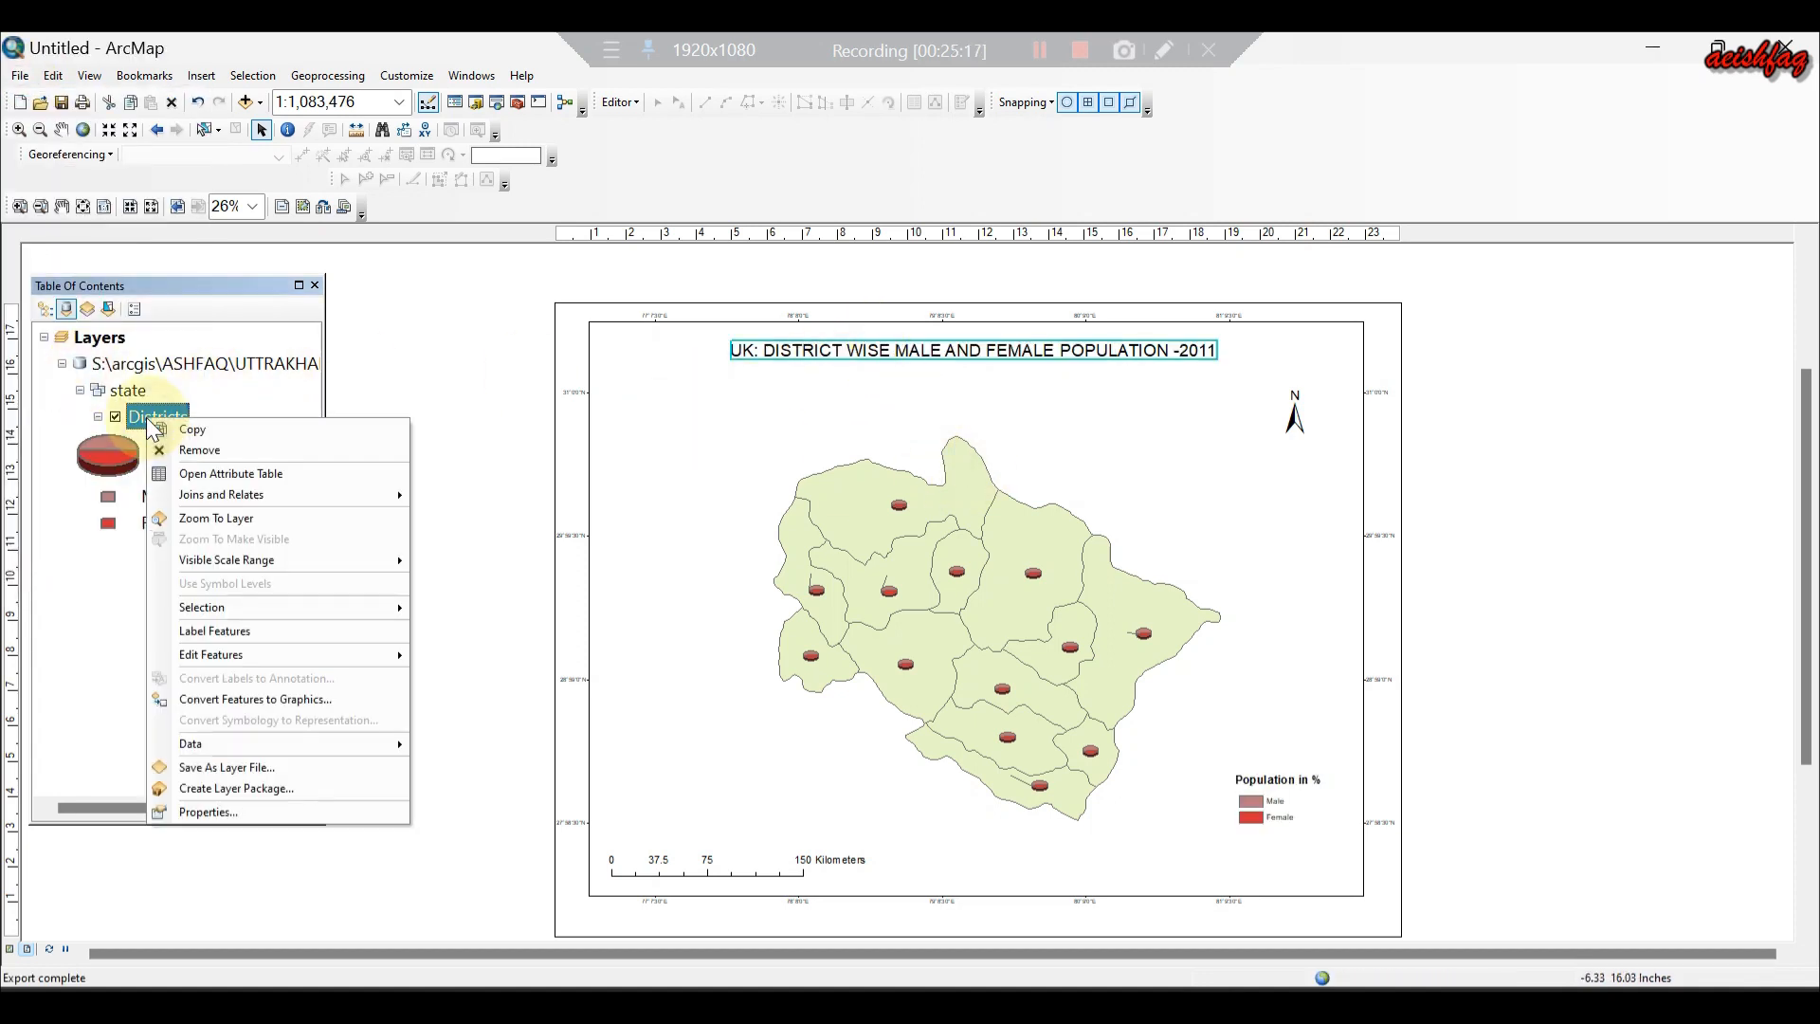
{"action": "left_click", "coordinate": [220, 813]}
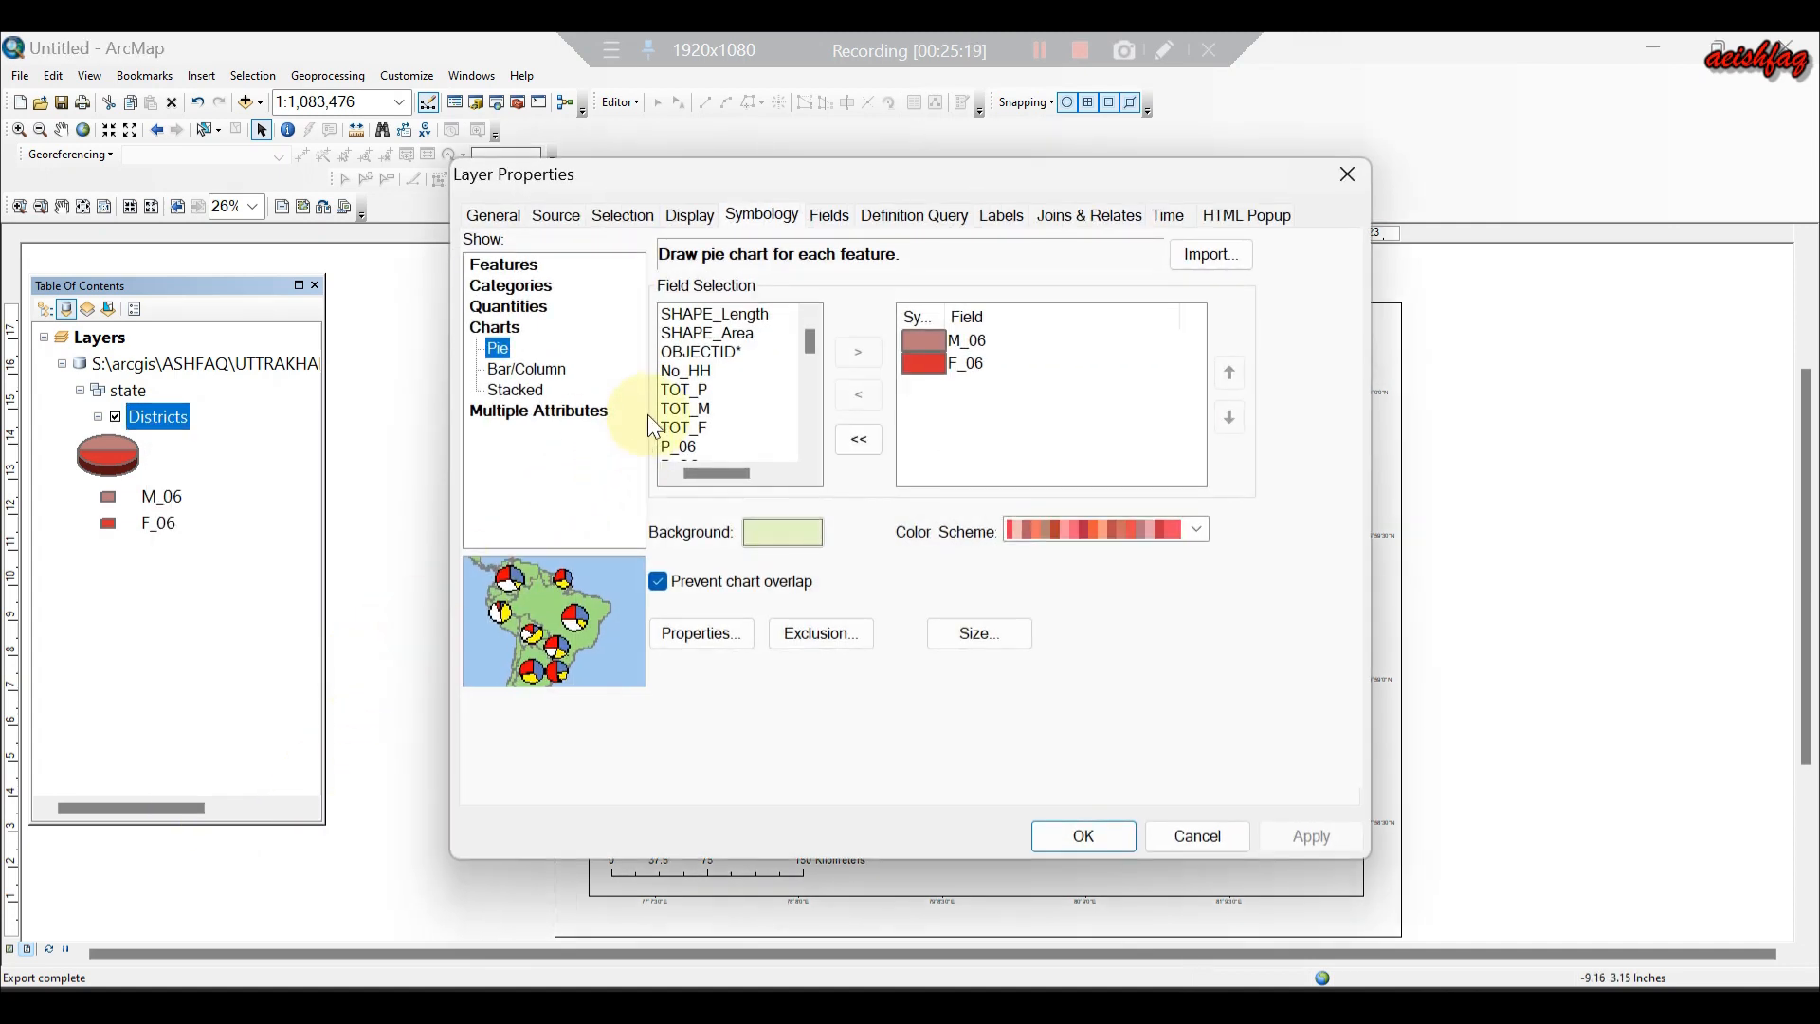
{"action": "left_click", "coordinate": [529, 372]}
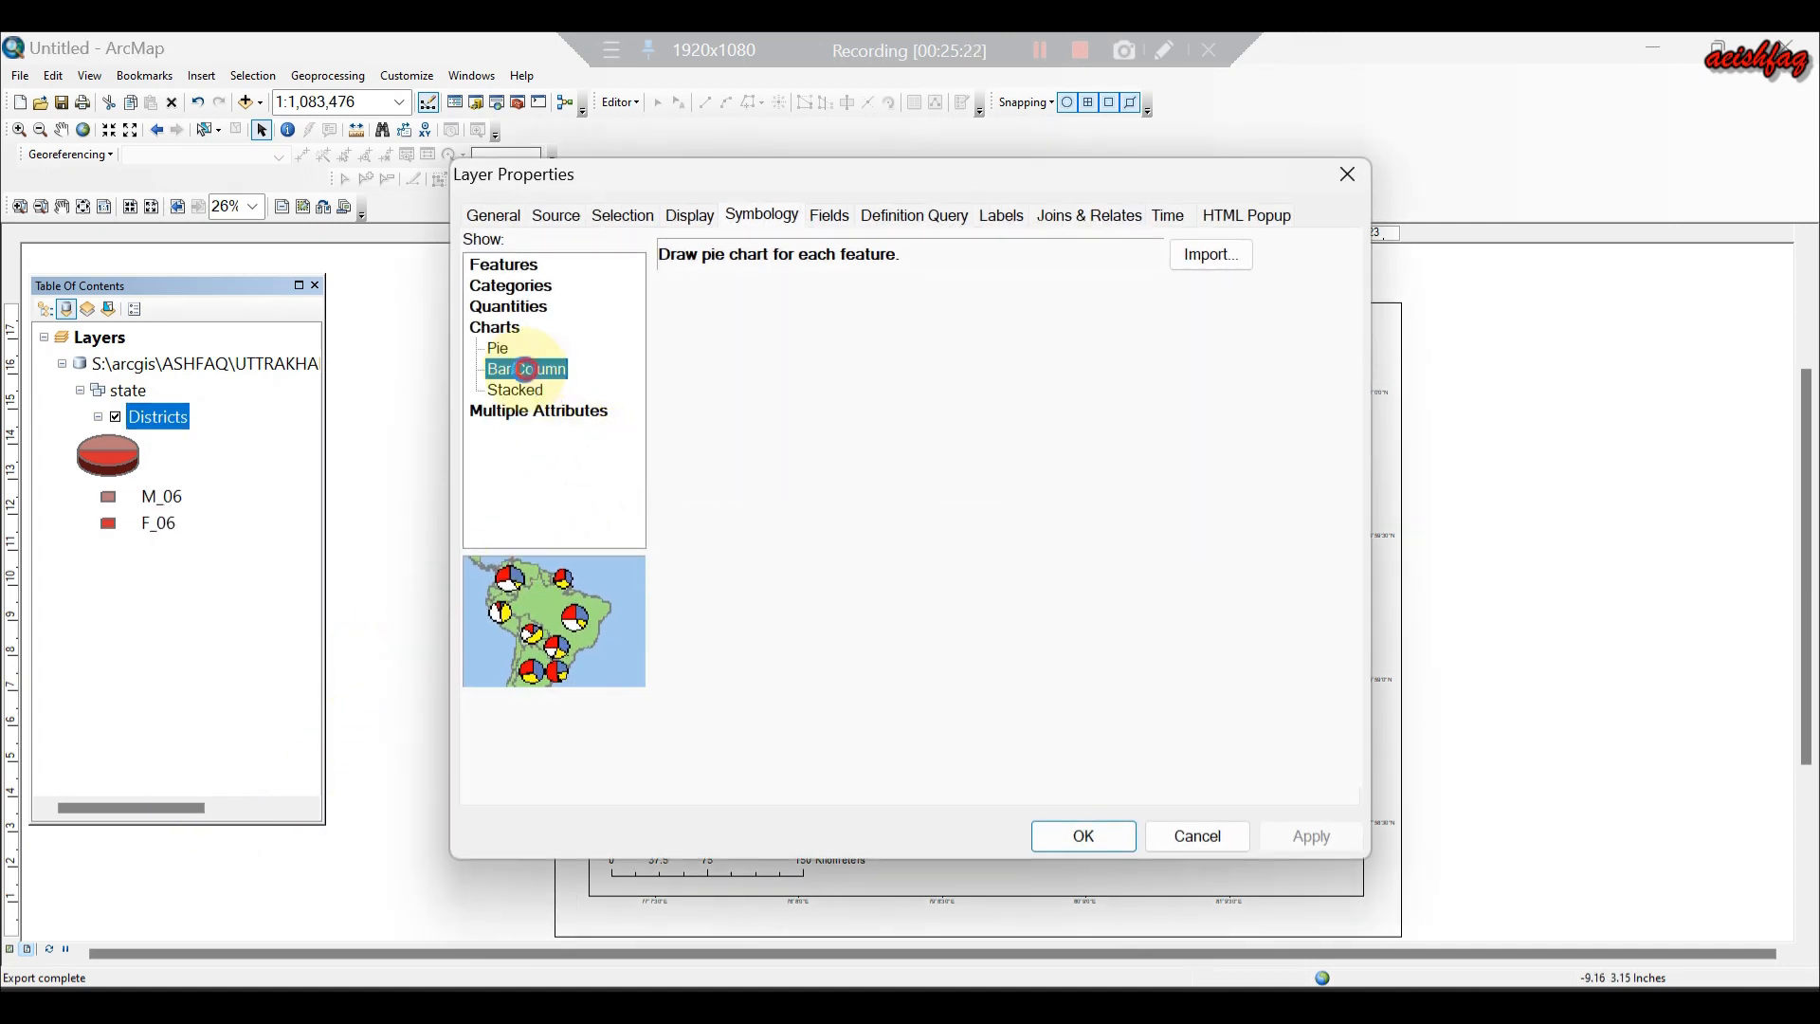
{"action": "left_click_drag", "start_coordinate": [805, 352], "coordinate": [810, 362]}
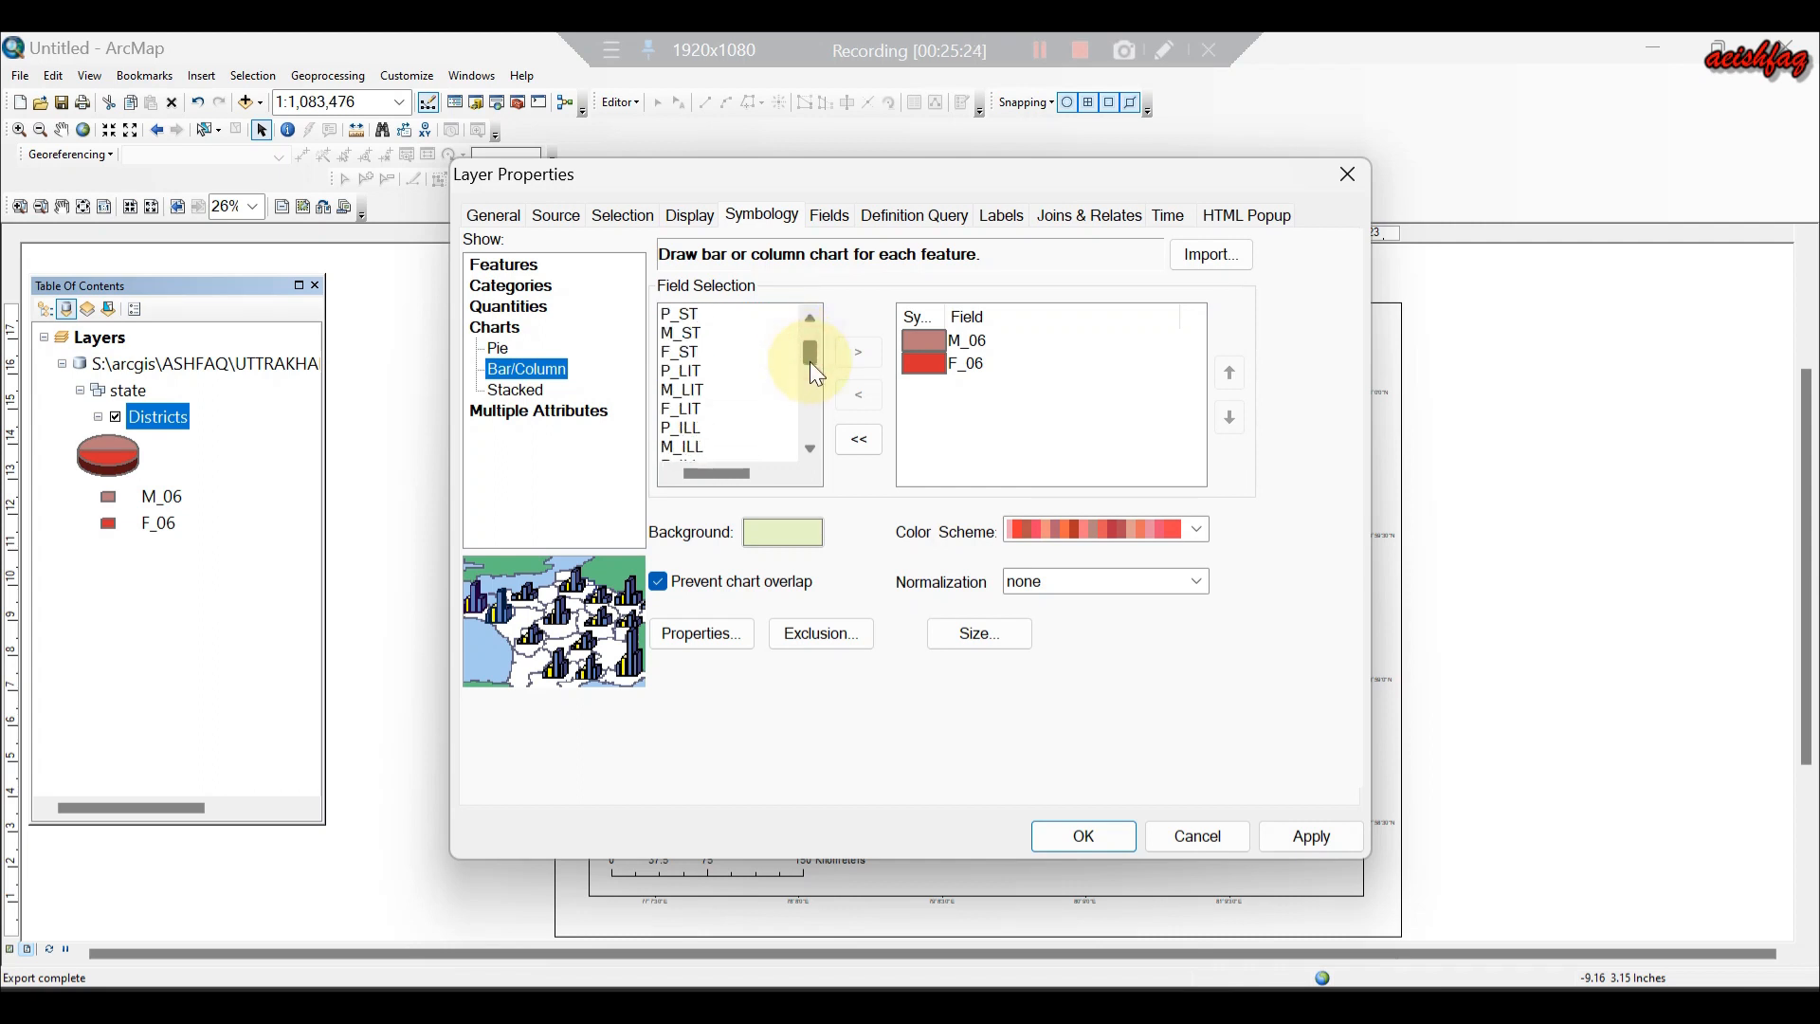
{"action": "left_click", "coordinate": [679, 330]}
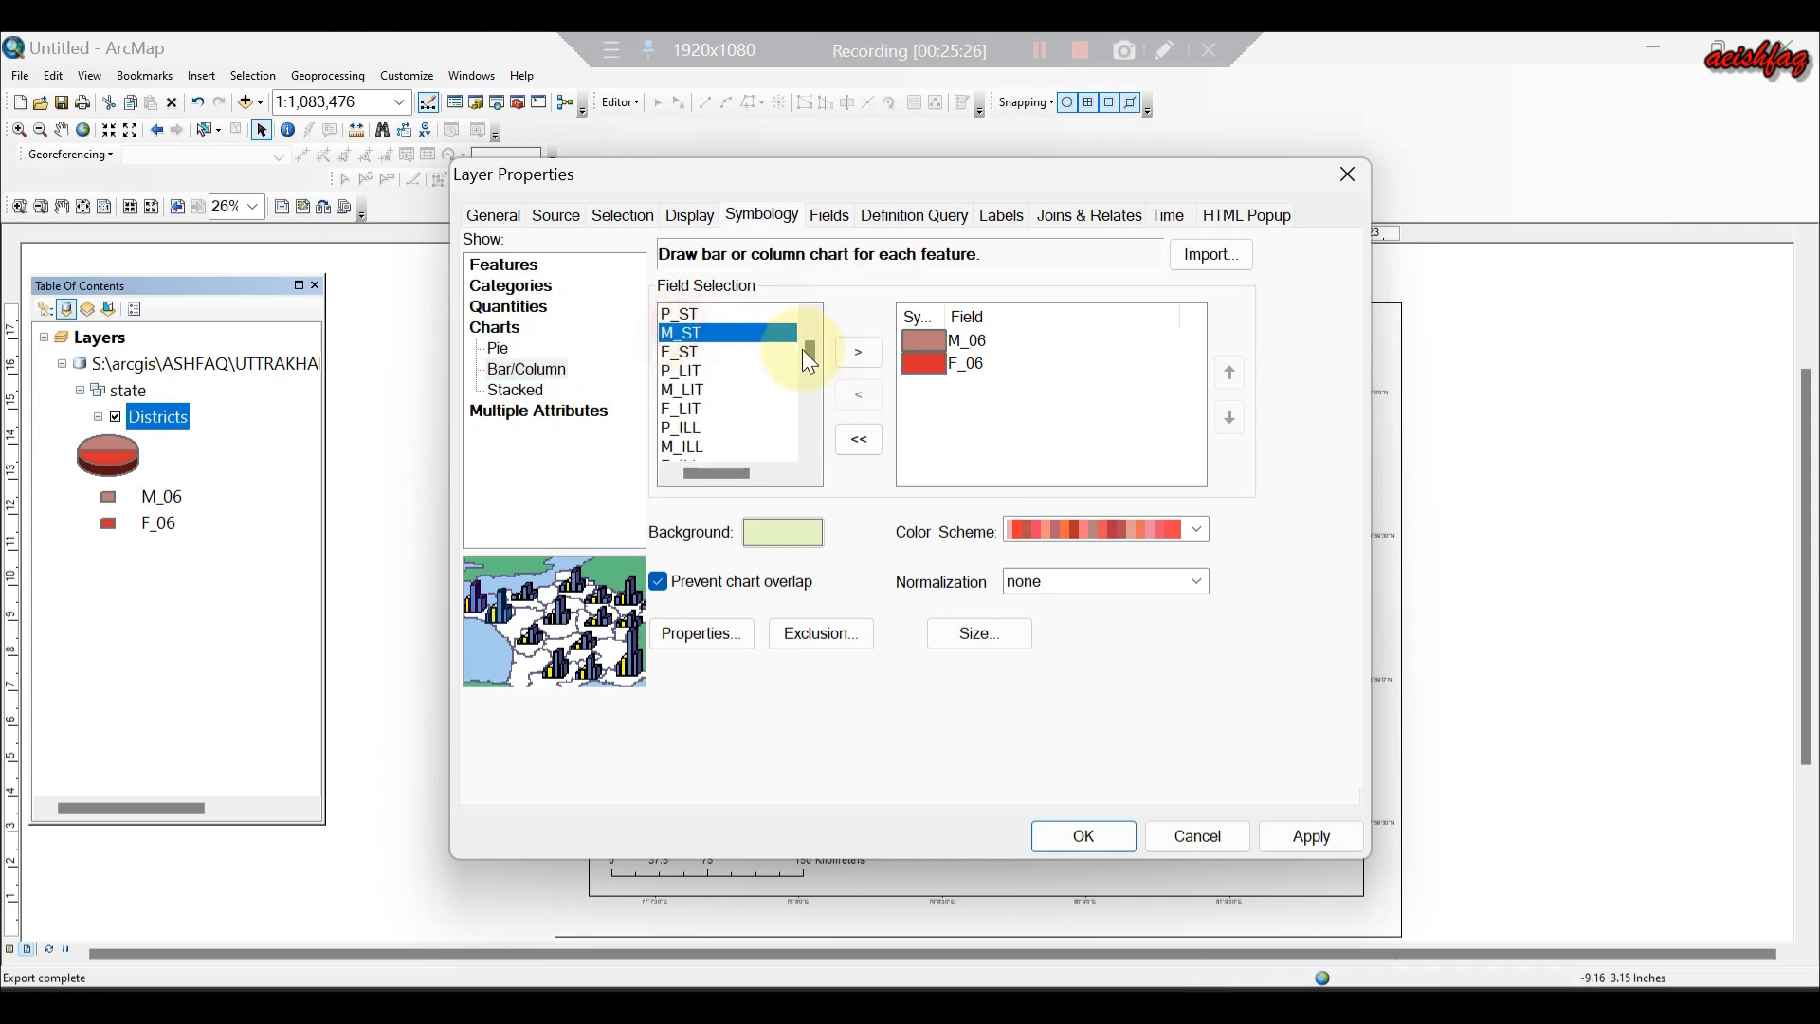
{"action": "left_click", "coordinate": [859, 439]}
Add the P_SC and P_ST fields to the Districts bar charts with an orange color scheme and apply them to the map.
{"action": "left_click", "coordinate": [701, 390]}
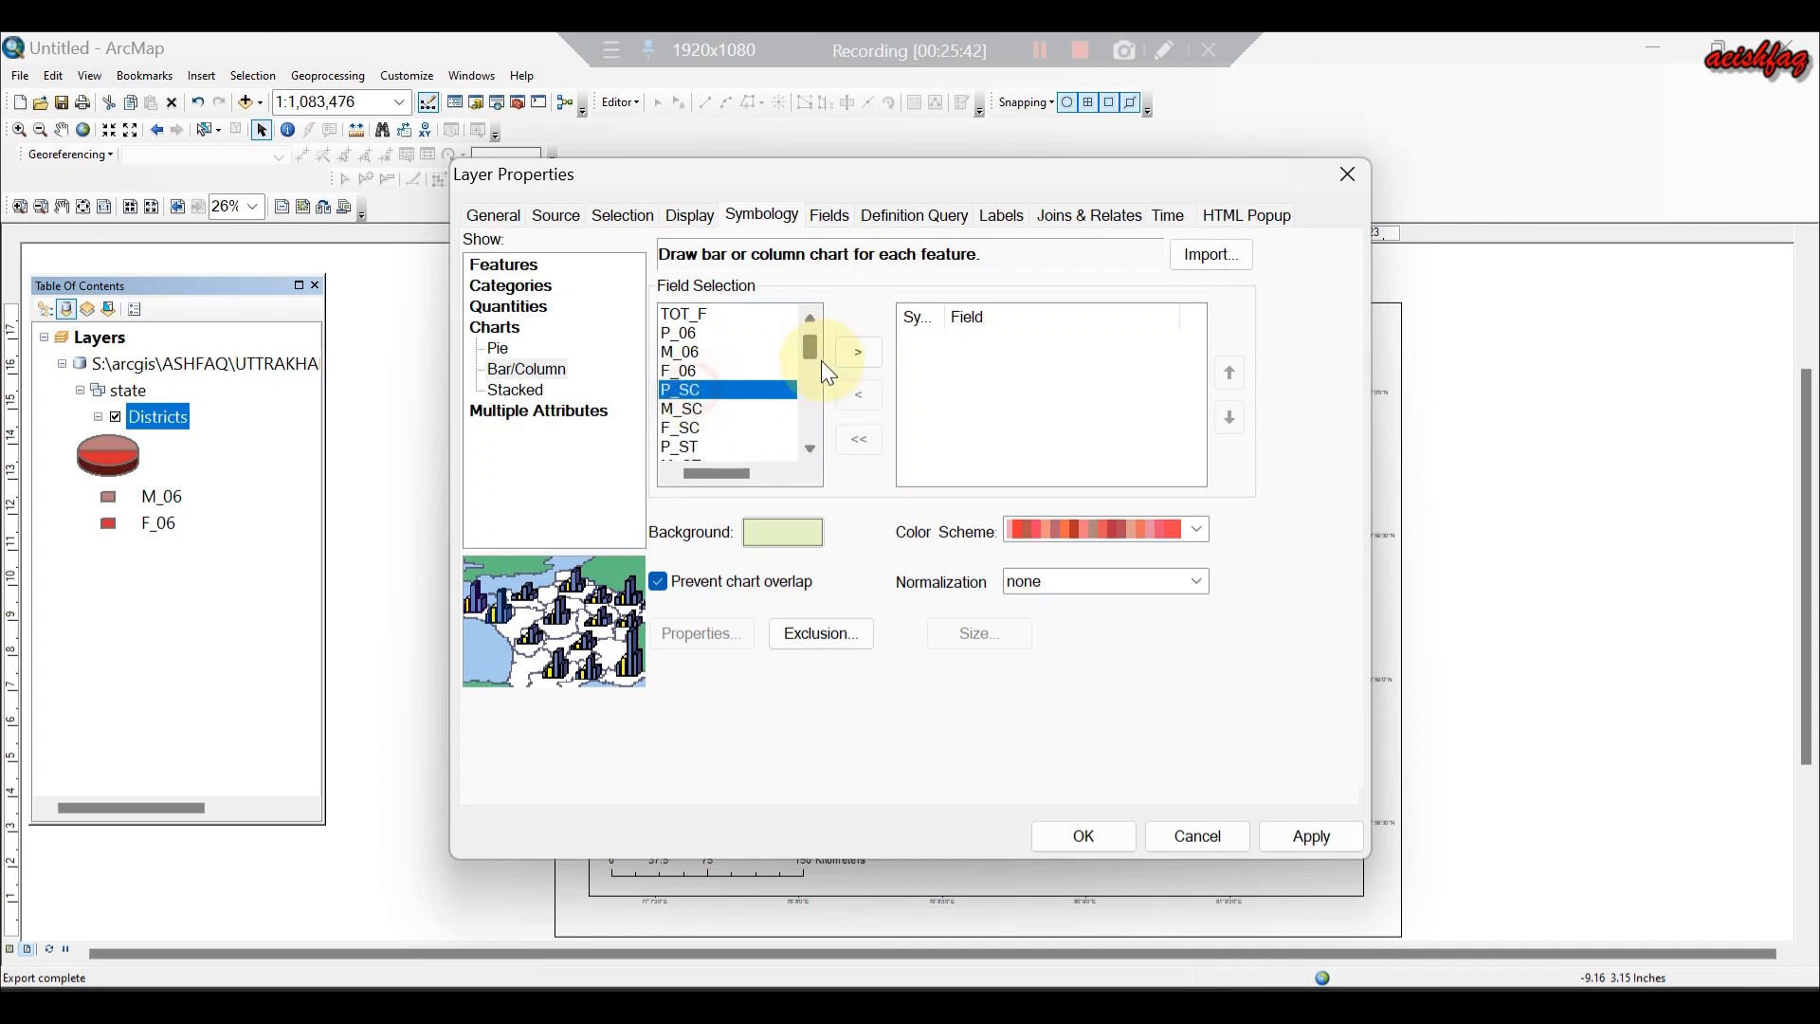
{"action": "left_click", "coordinate": [859, 356]}
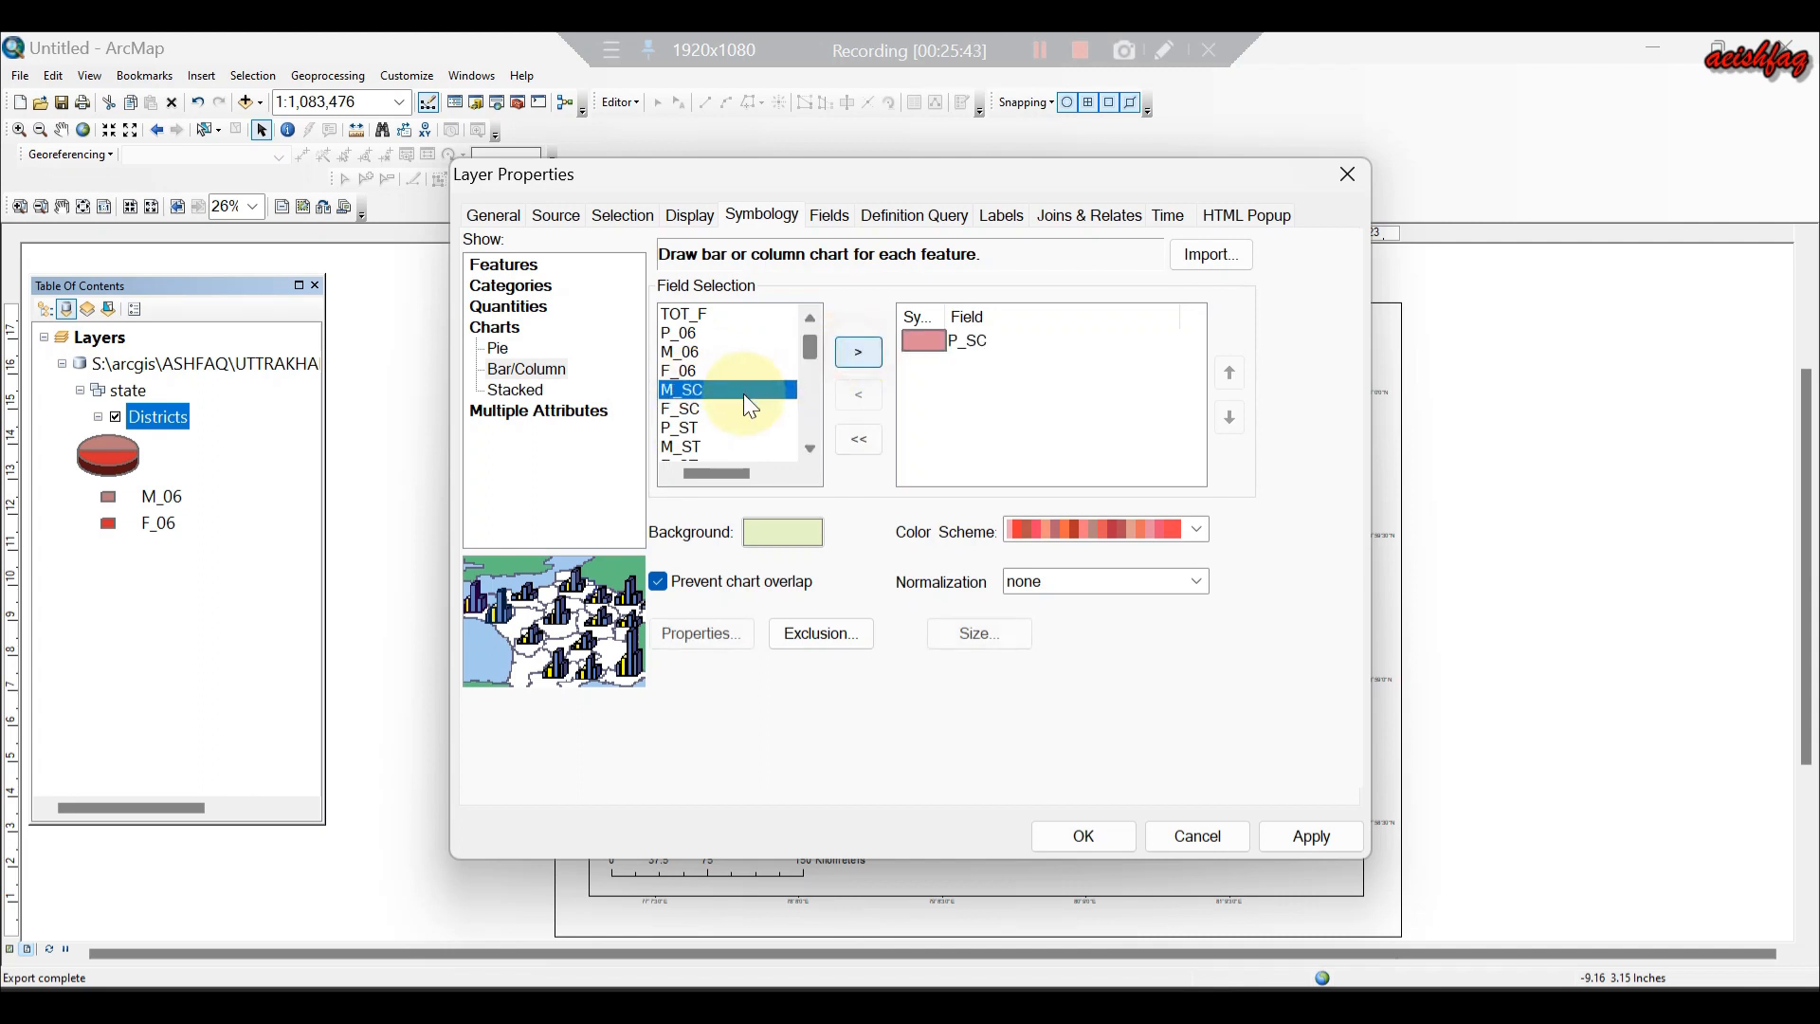
{"action": "left_click", "coordinate": [685, 429]}
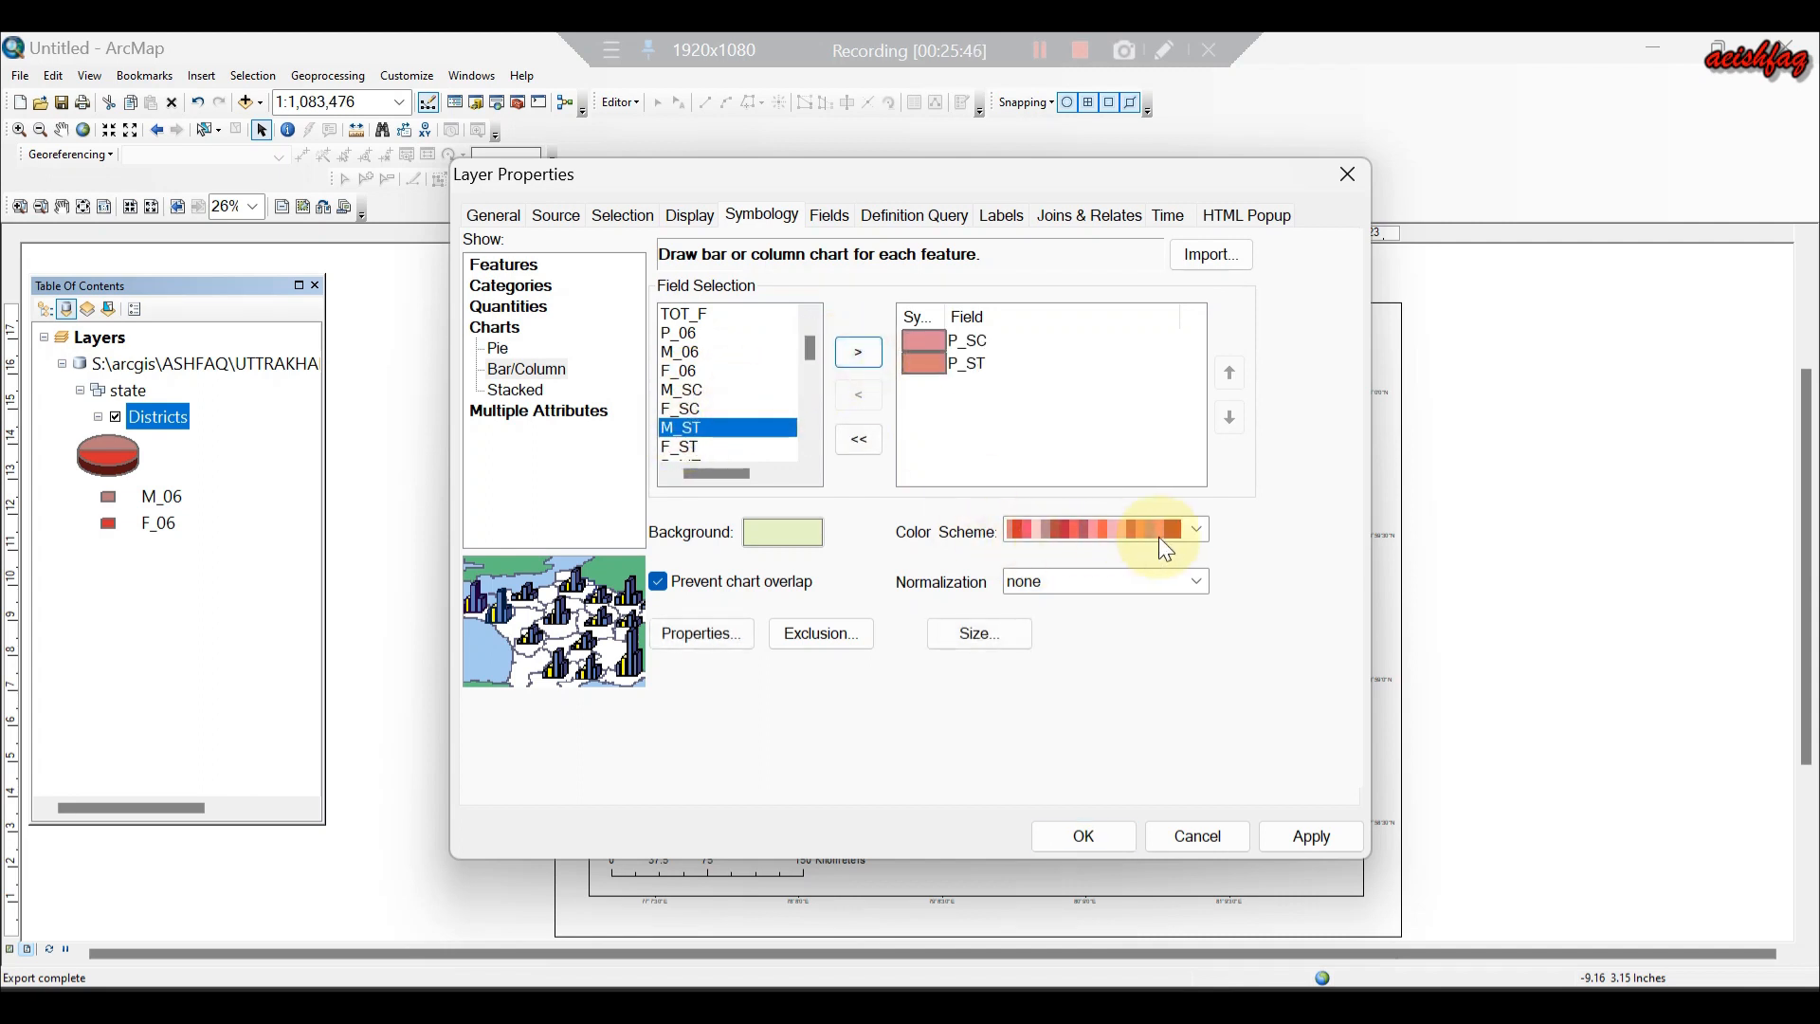
{"action": "left_click", "coordinate": [1198, 530]}
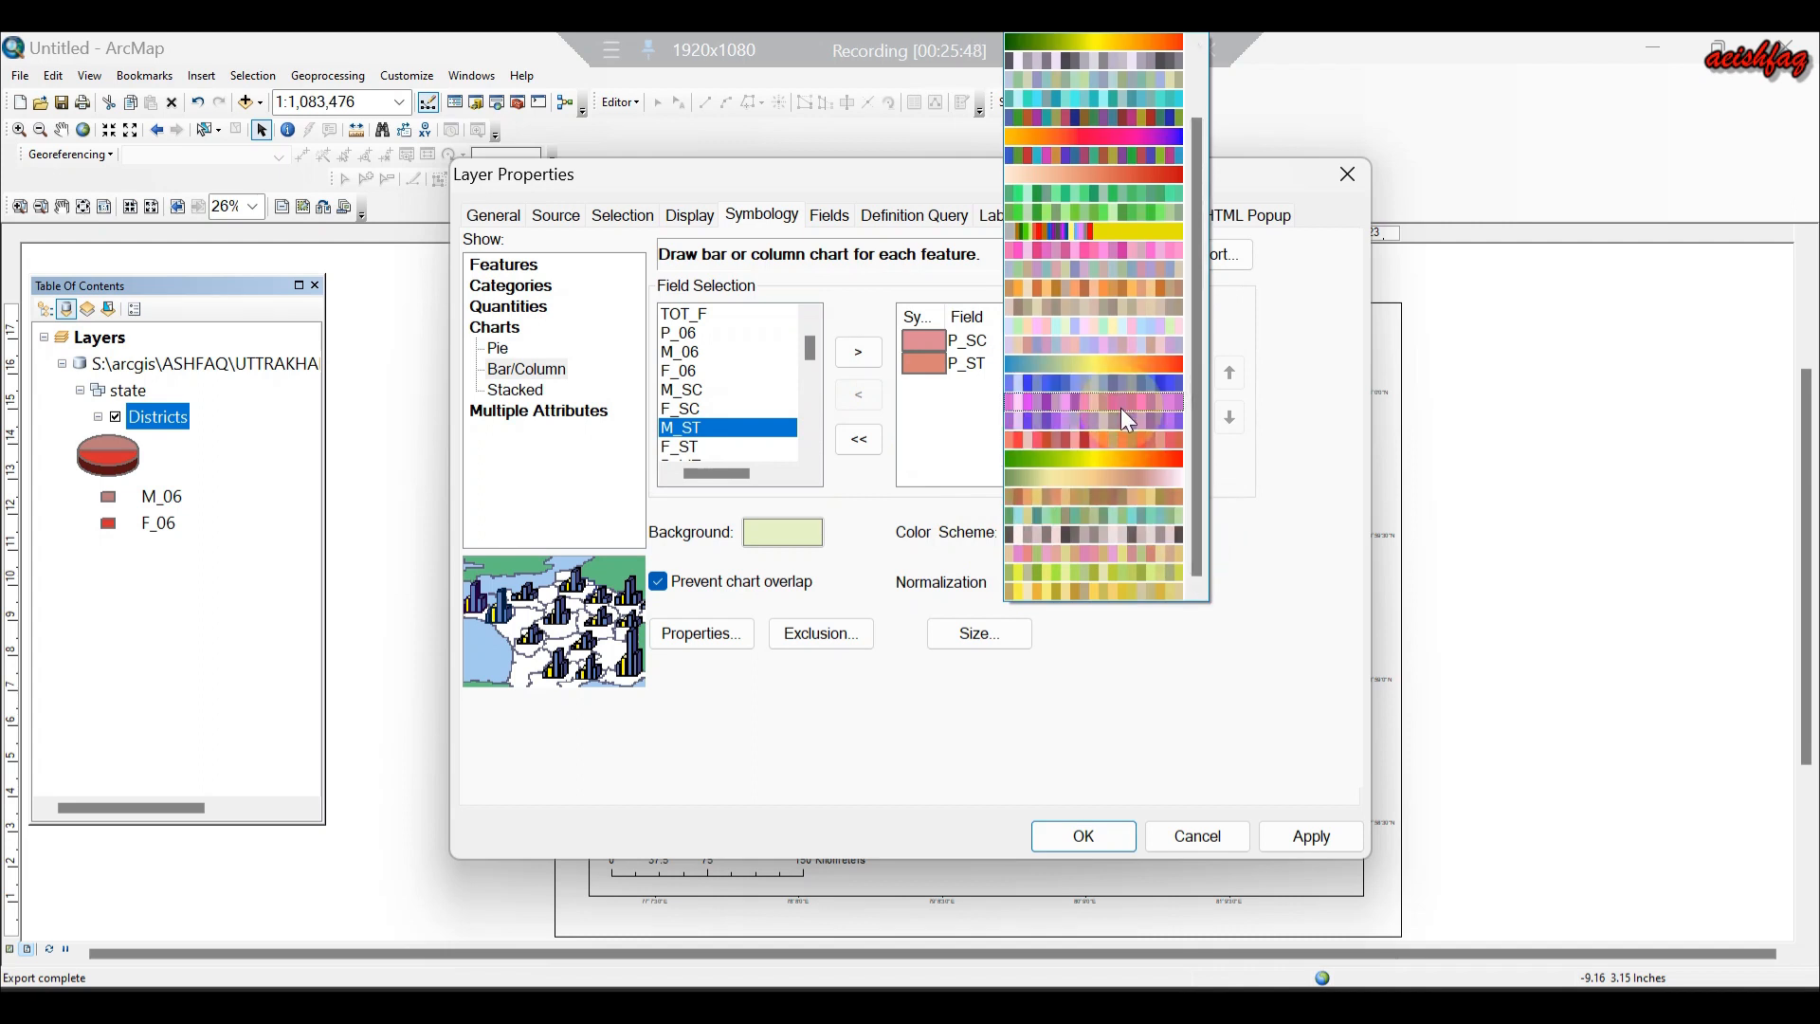
{"action": "left_click", "coordinate": [1129, 288]}
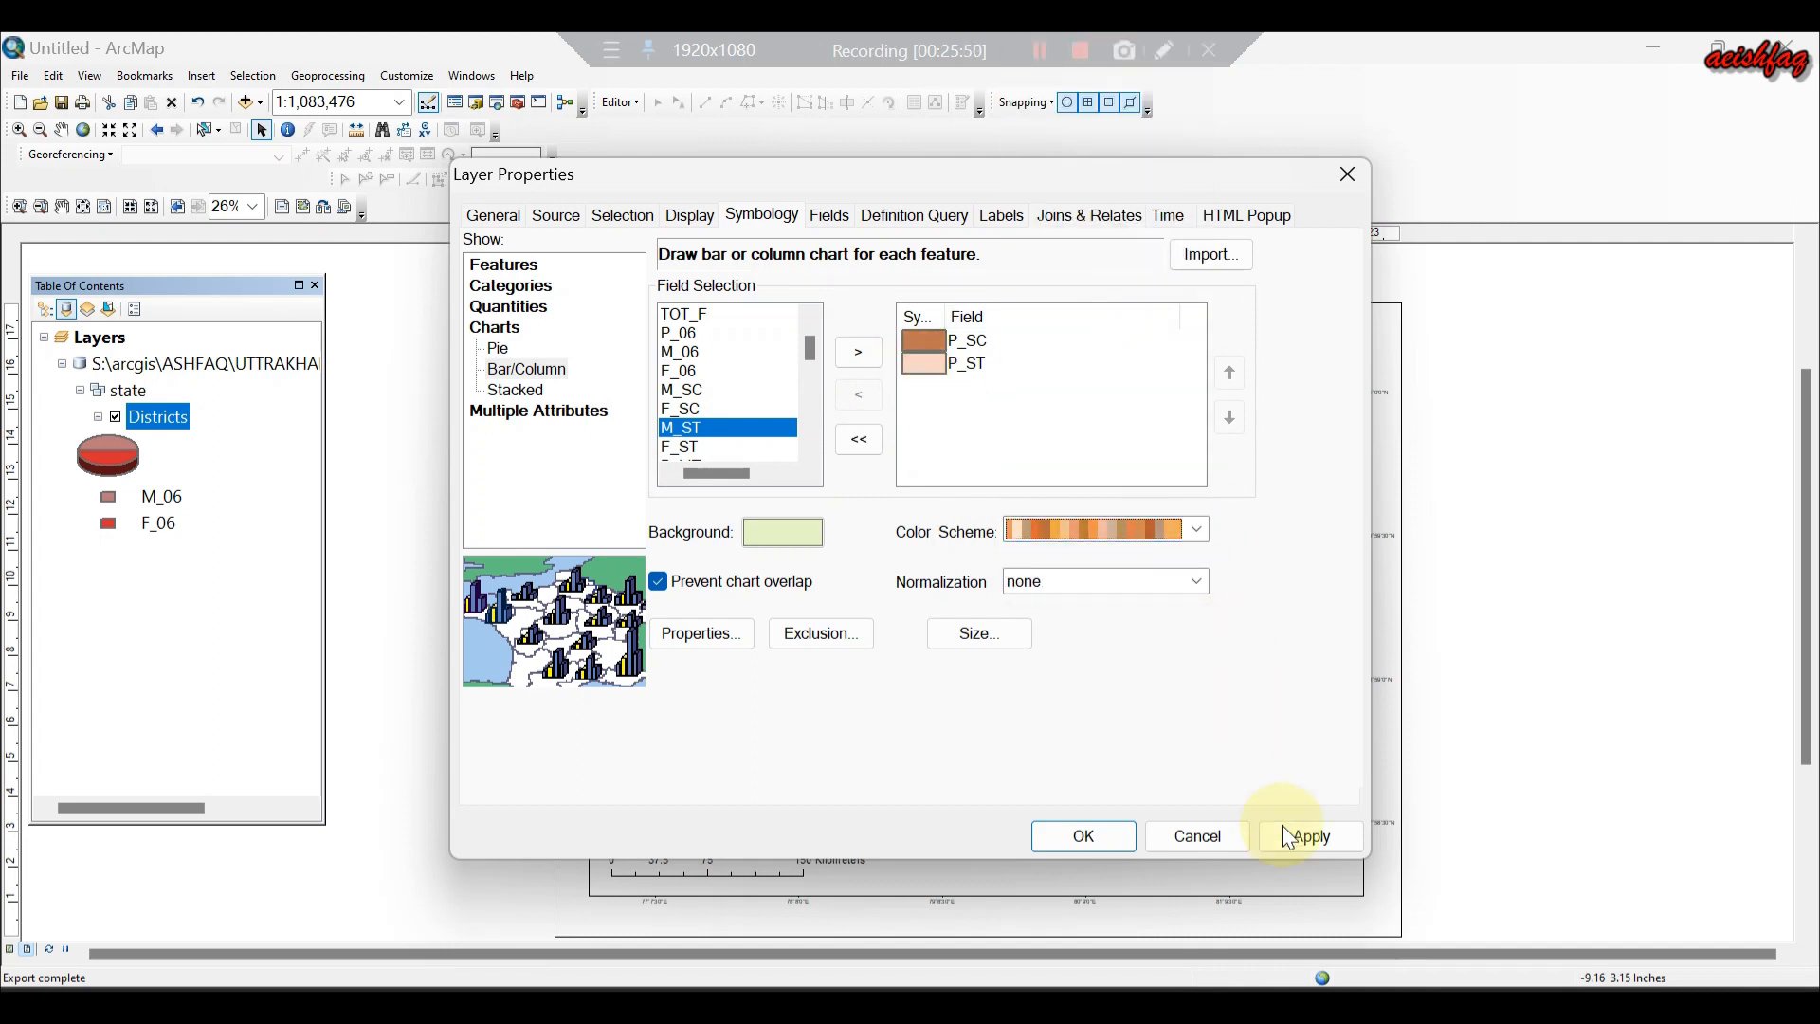
{"action": "left_click", "coordinate": [1094, 835]}
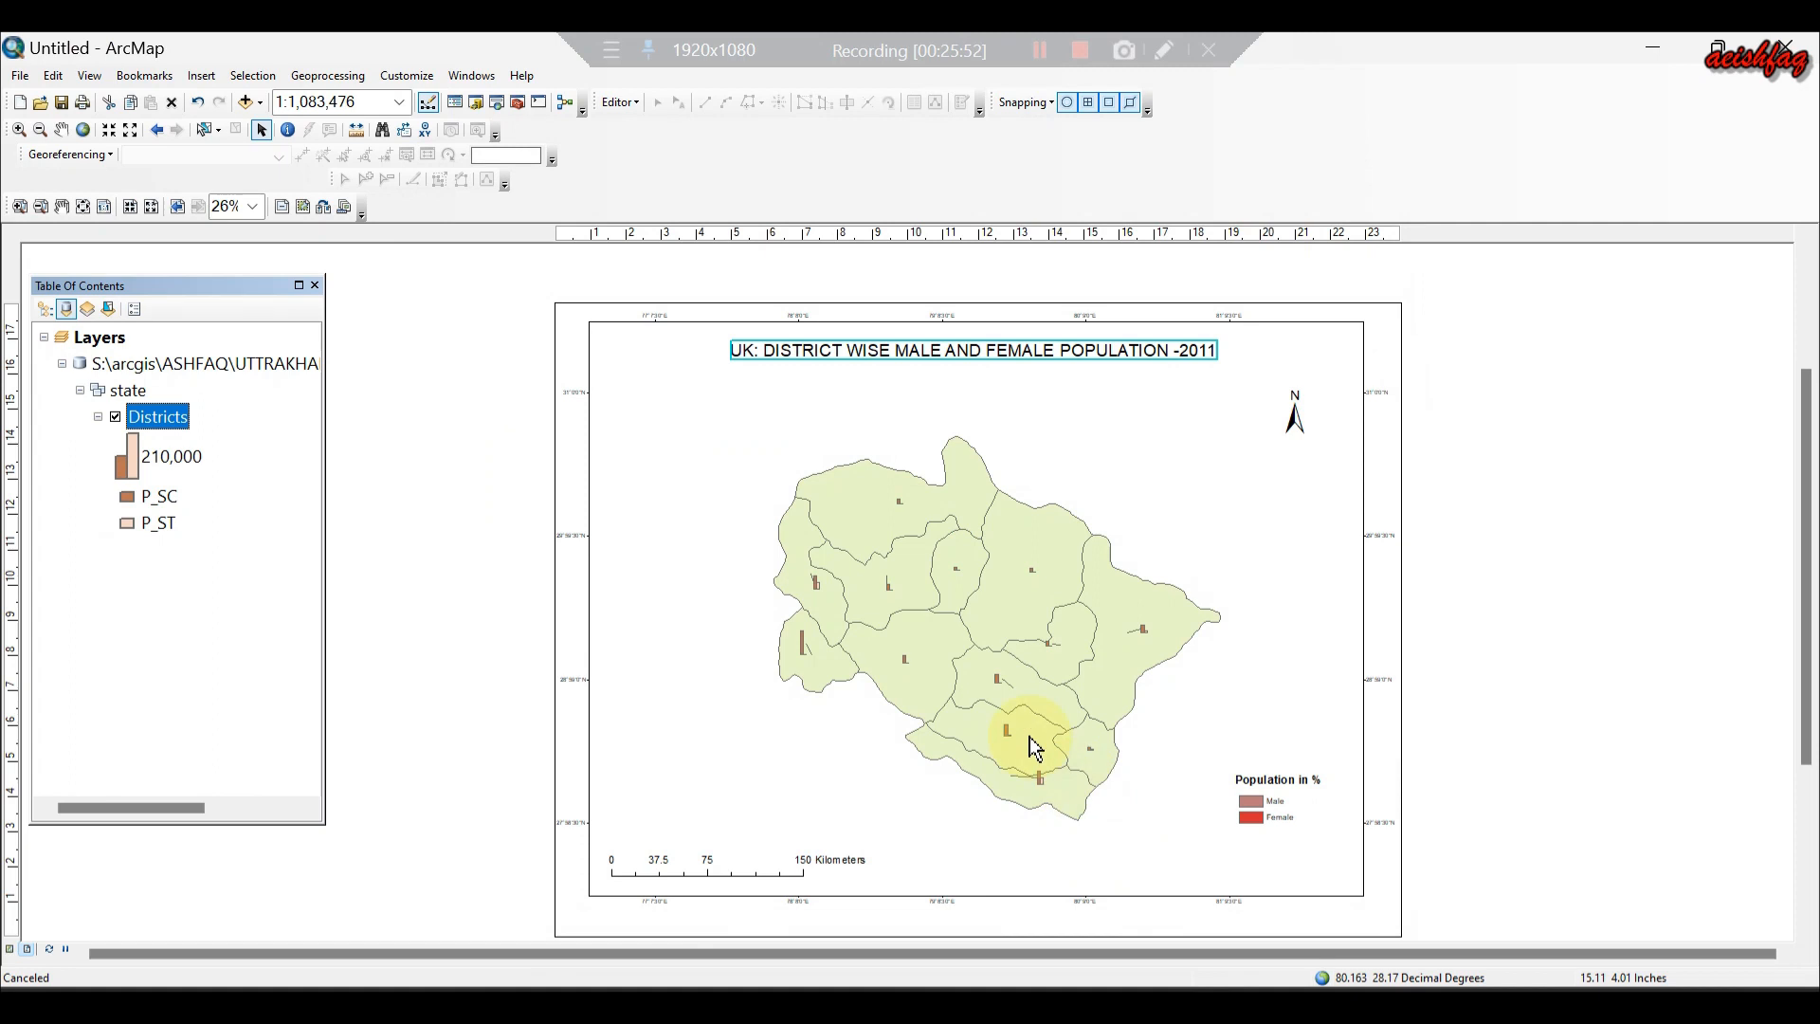
{"action": "scroll", "coordinate": [1104, 680], "scroll_direction": "down", "scroll_amount": 3}
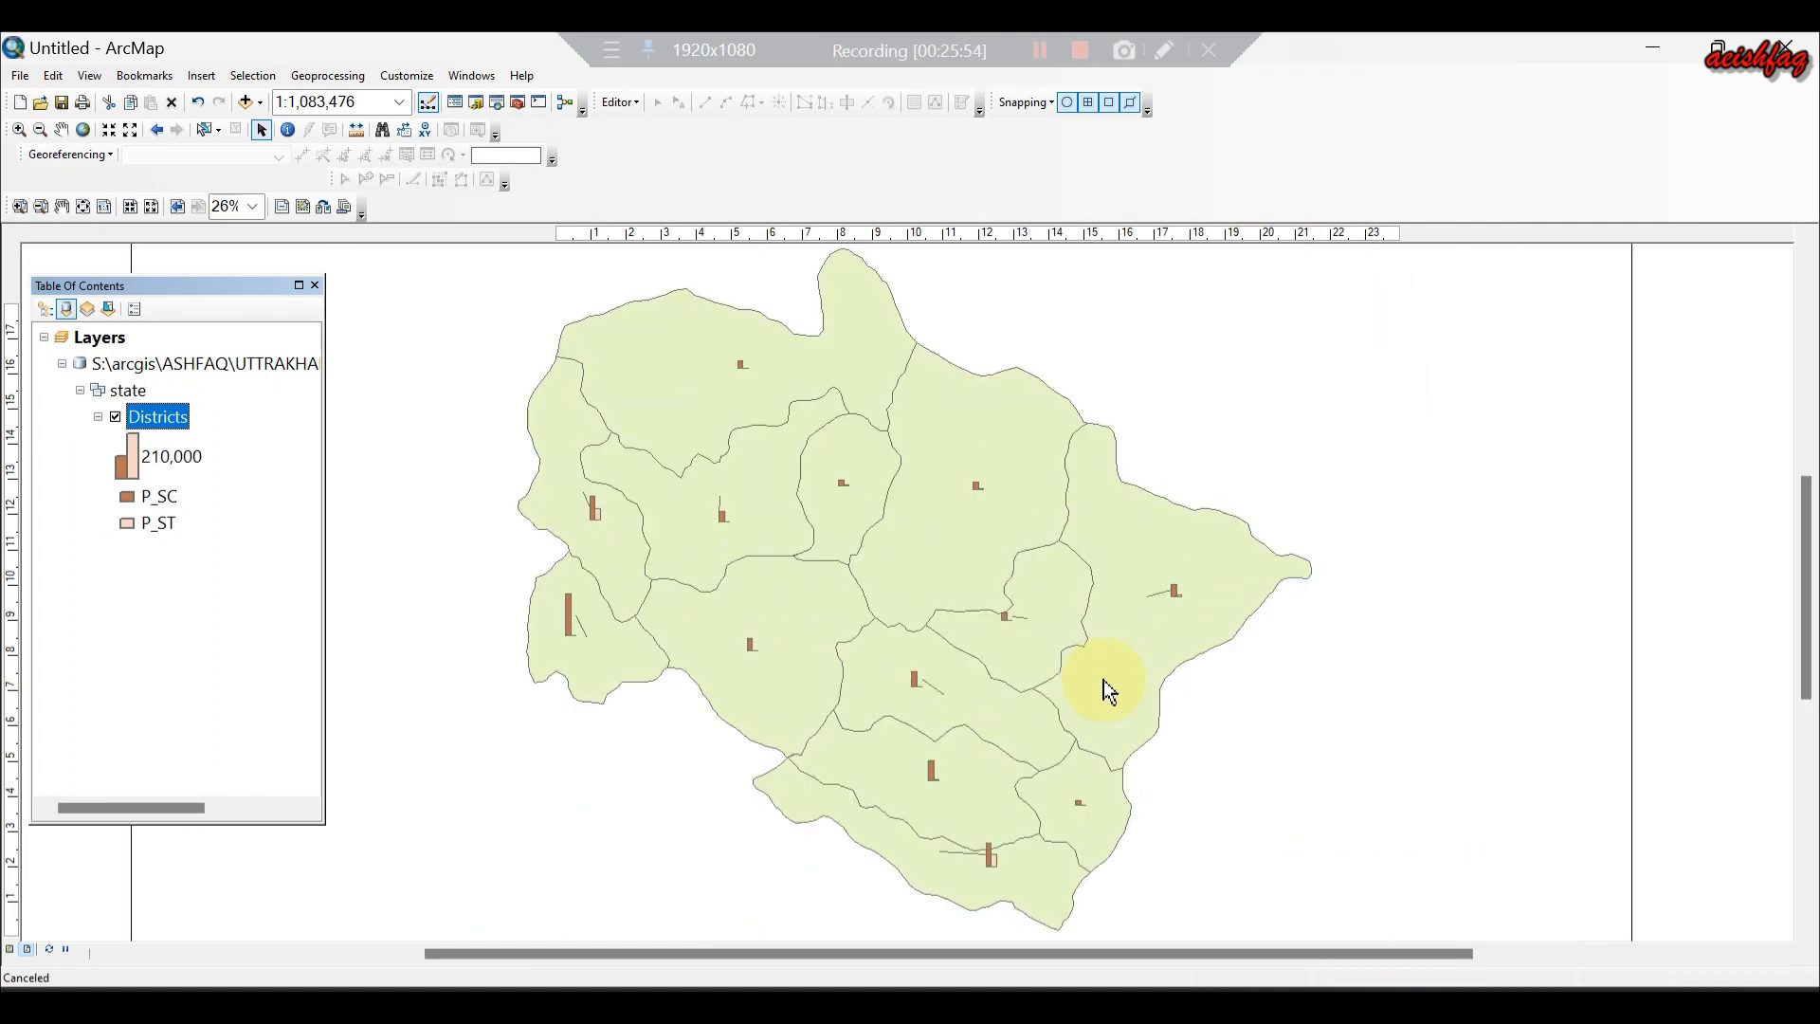
{"action": "scroll", "coordinate": [1103, 680], "scroll_direction": "up", "scroll_amount": 3}
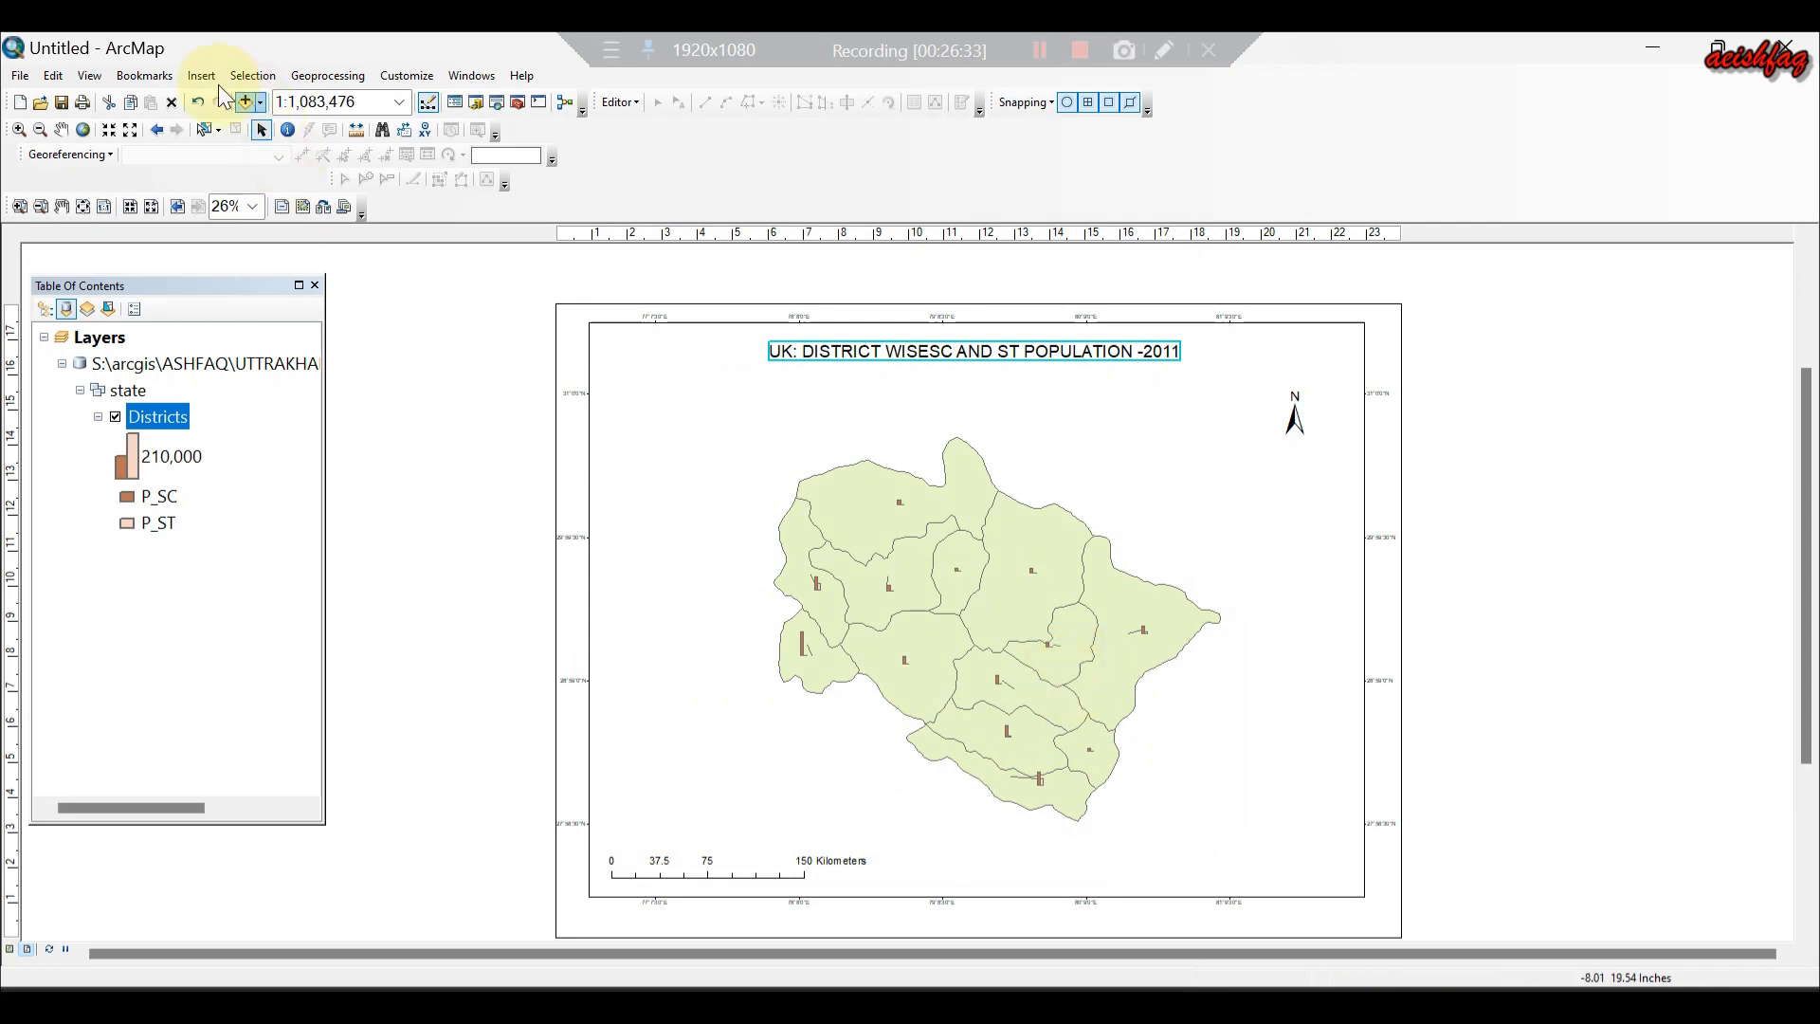
Insert a legend for the Districts layer with default wizard settings and place it in the map's lower-right corner.
{"action": "left_click", "coordinate": [201, 76]}
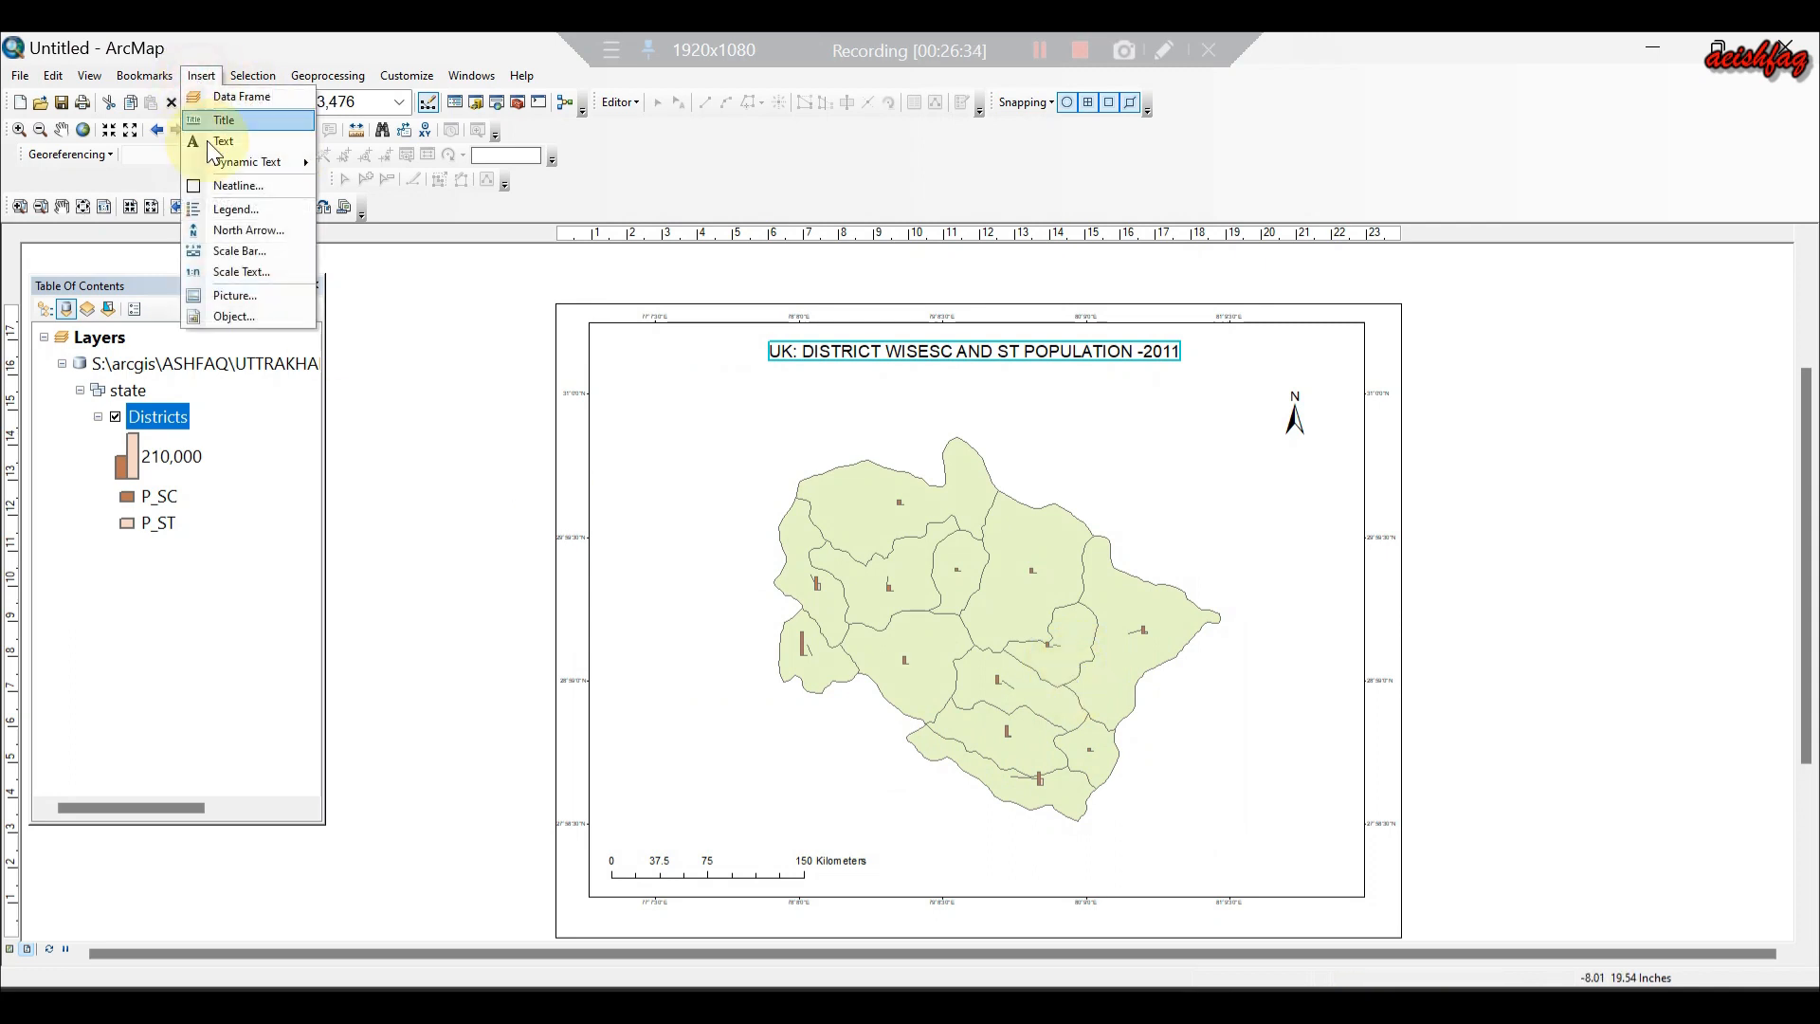
{"action": "left_click", "coordinate": [232, 208]}
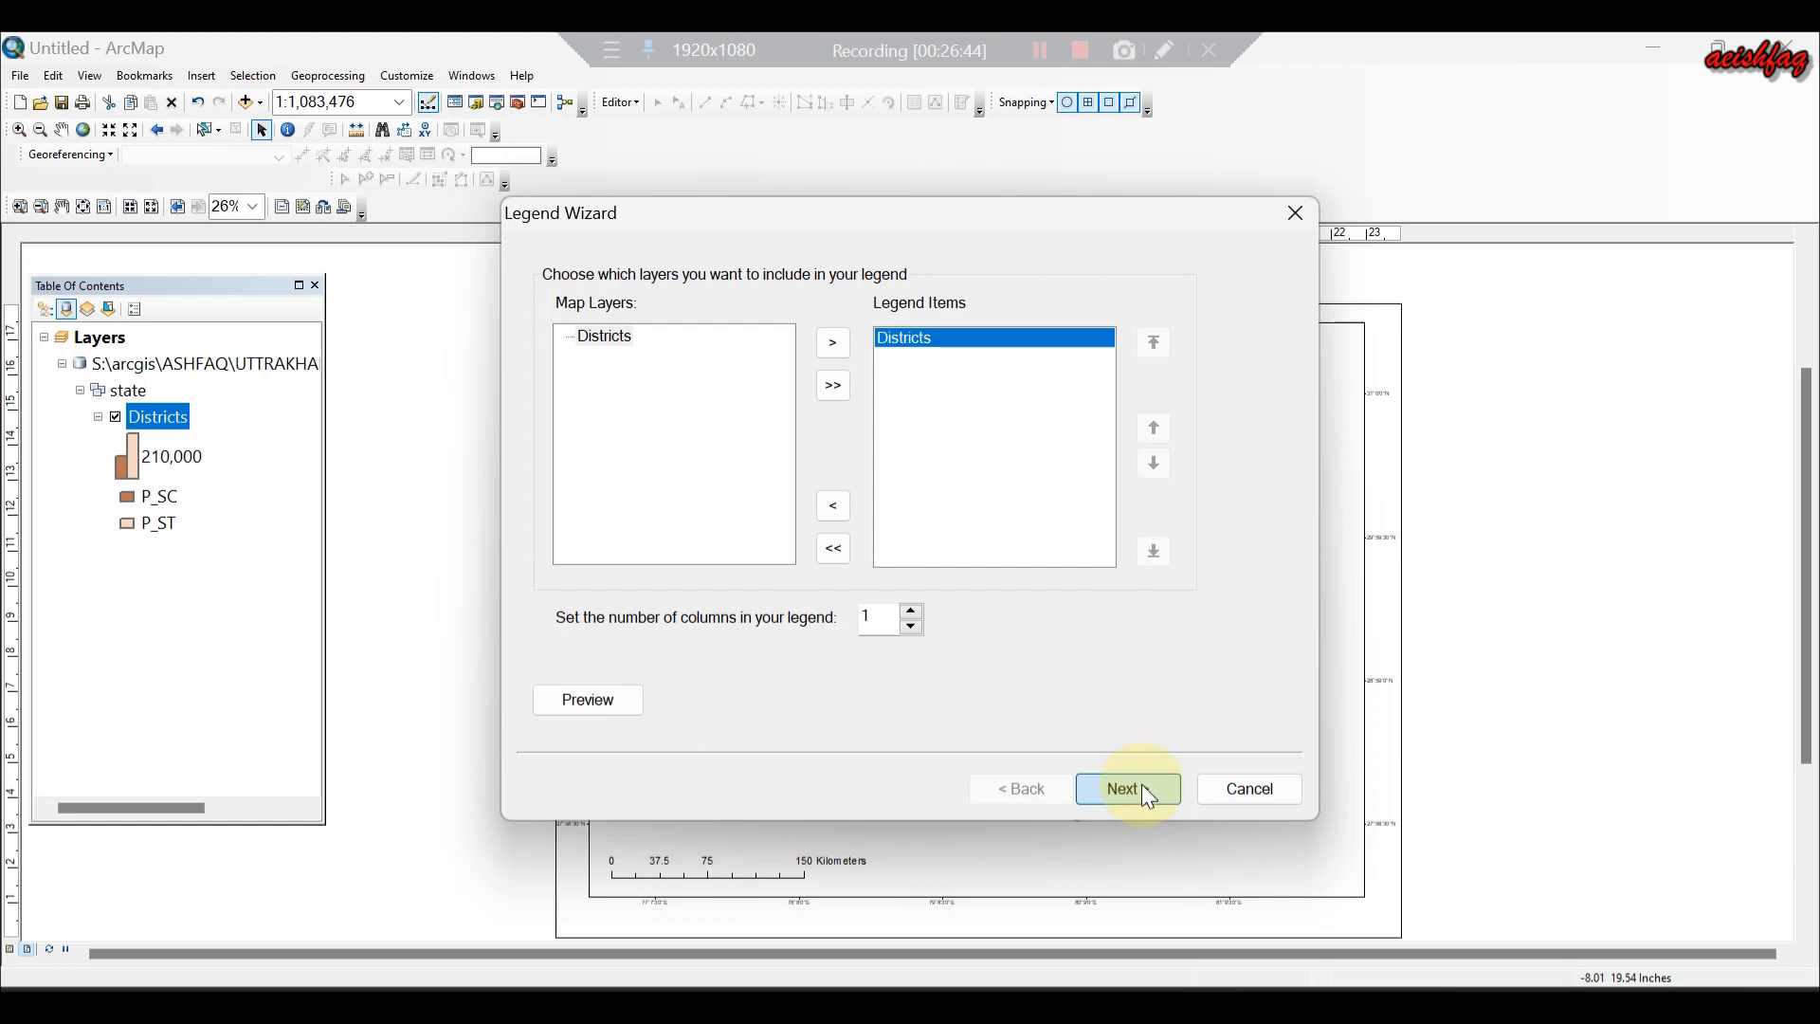
{"action": "left_click", "coordinate": [1143, 788]}
{"action": "left_click", "coordinate": [1143, 787]}
{"action": "left_click", "coordinate": [1141, 788]}
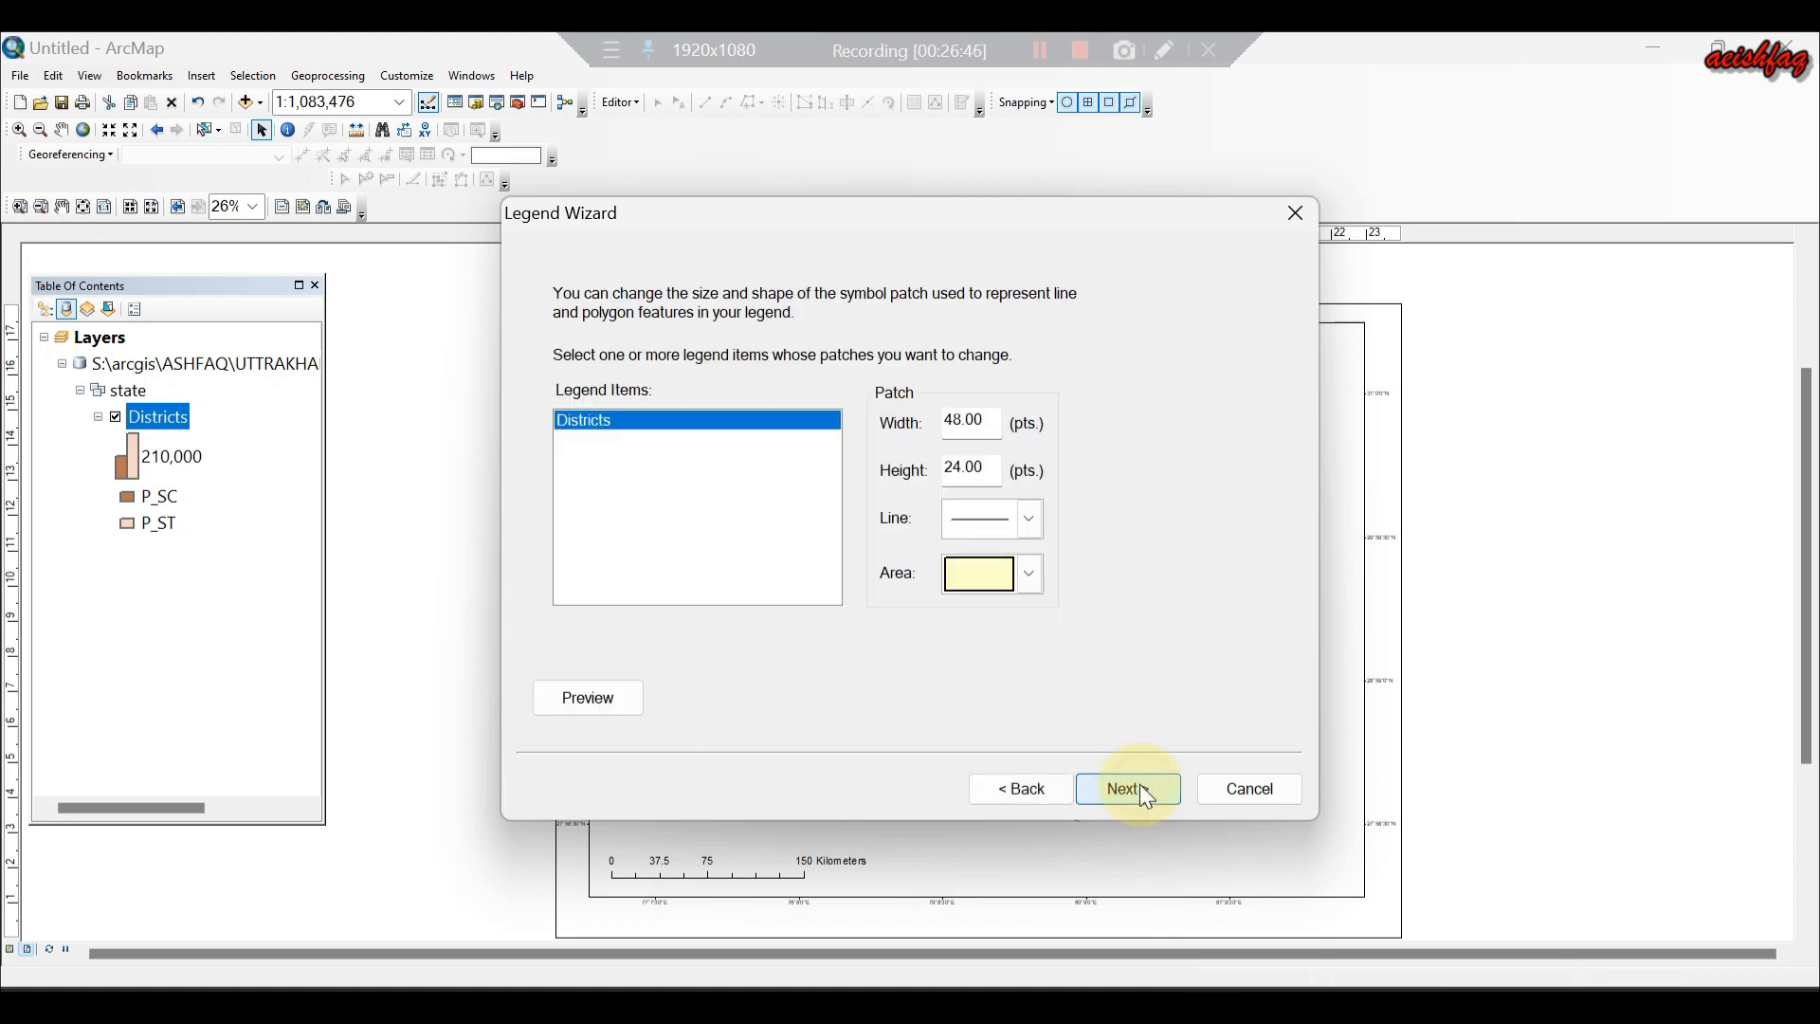
{"action": "left_click", "coordinate": [1140, 787]}
{"action": "left_click", "coordinate": [1143, 673]}
{"action": "left_click_drag", "start_coordinate": [749, 628], "coordinate": [1280, 813]}
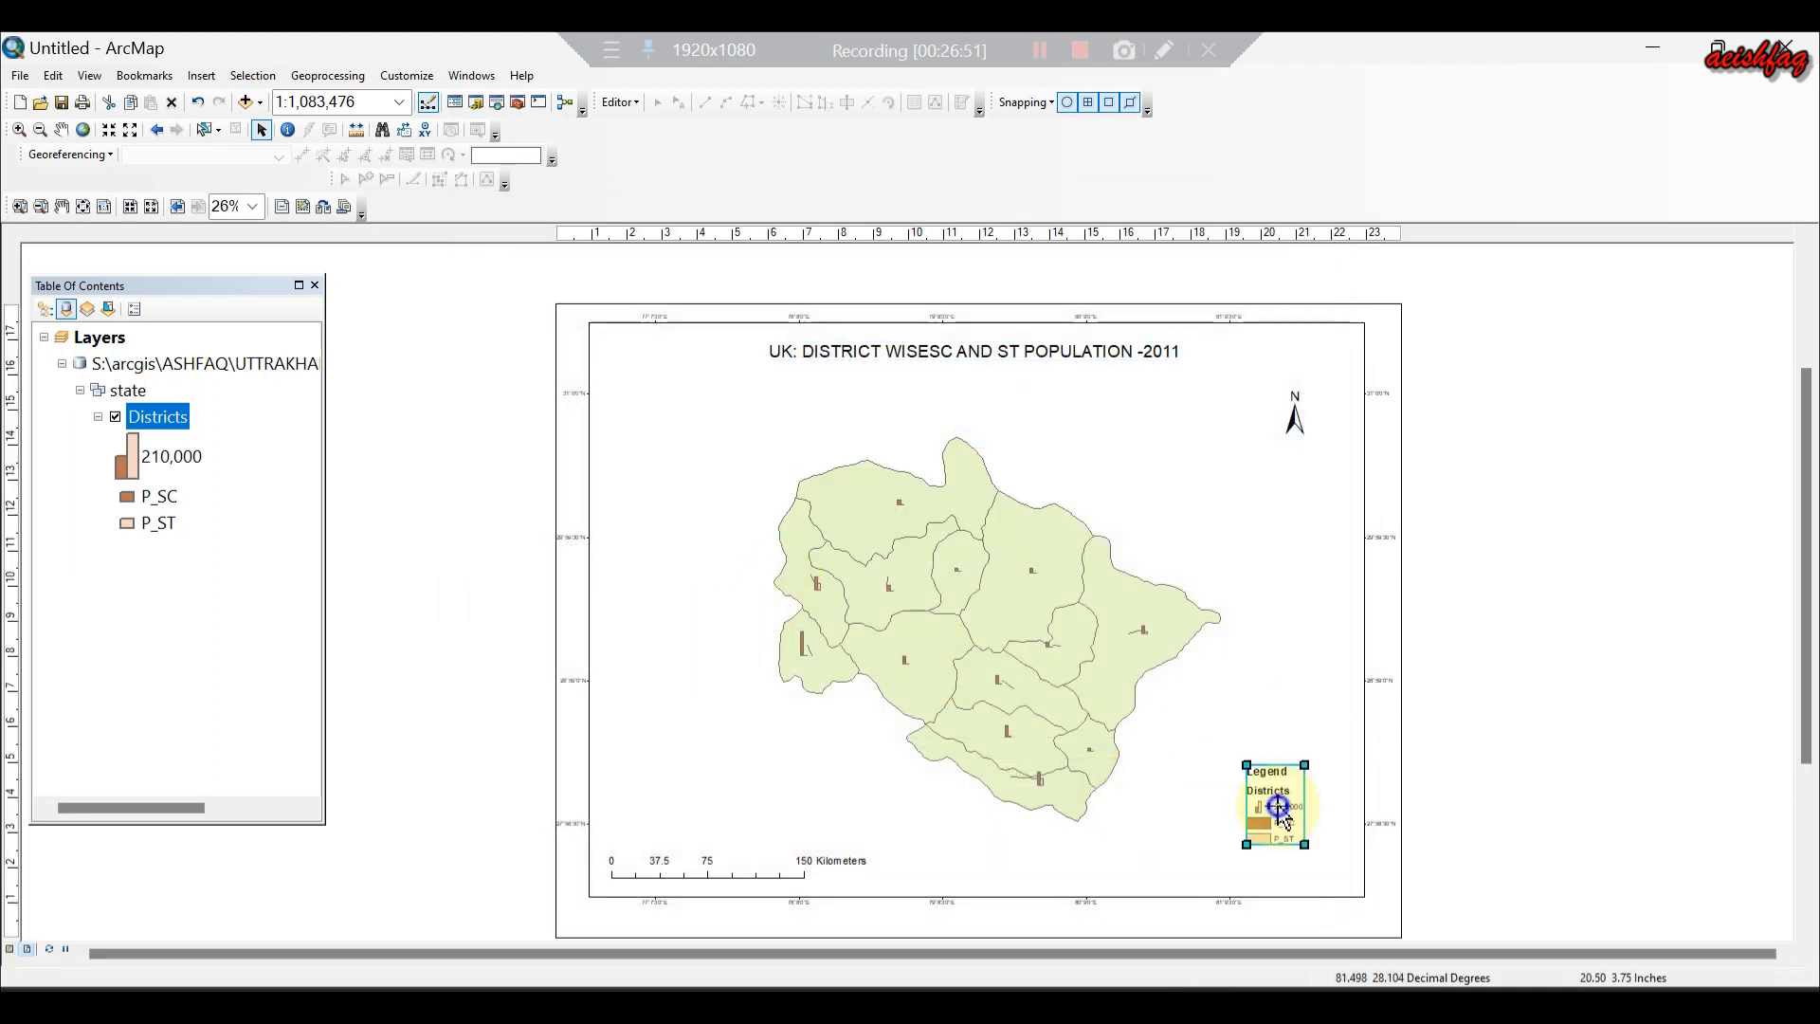
Convert the Districts legend to graphics and ungroup it into separate elements.
{"action": "right_click", "coordinate": [1280, 812]}
{"action": "left_click", "coordinate": [1317, 578]}
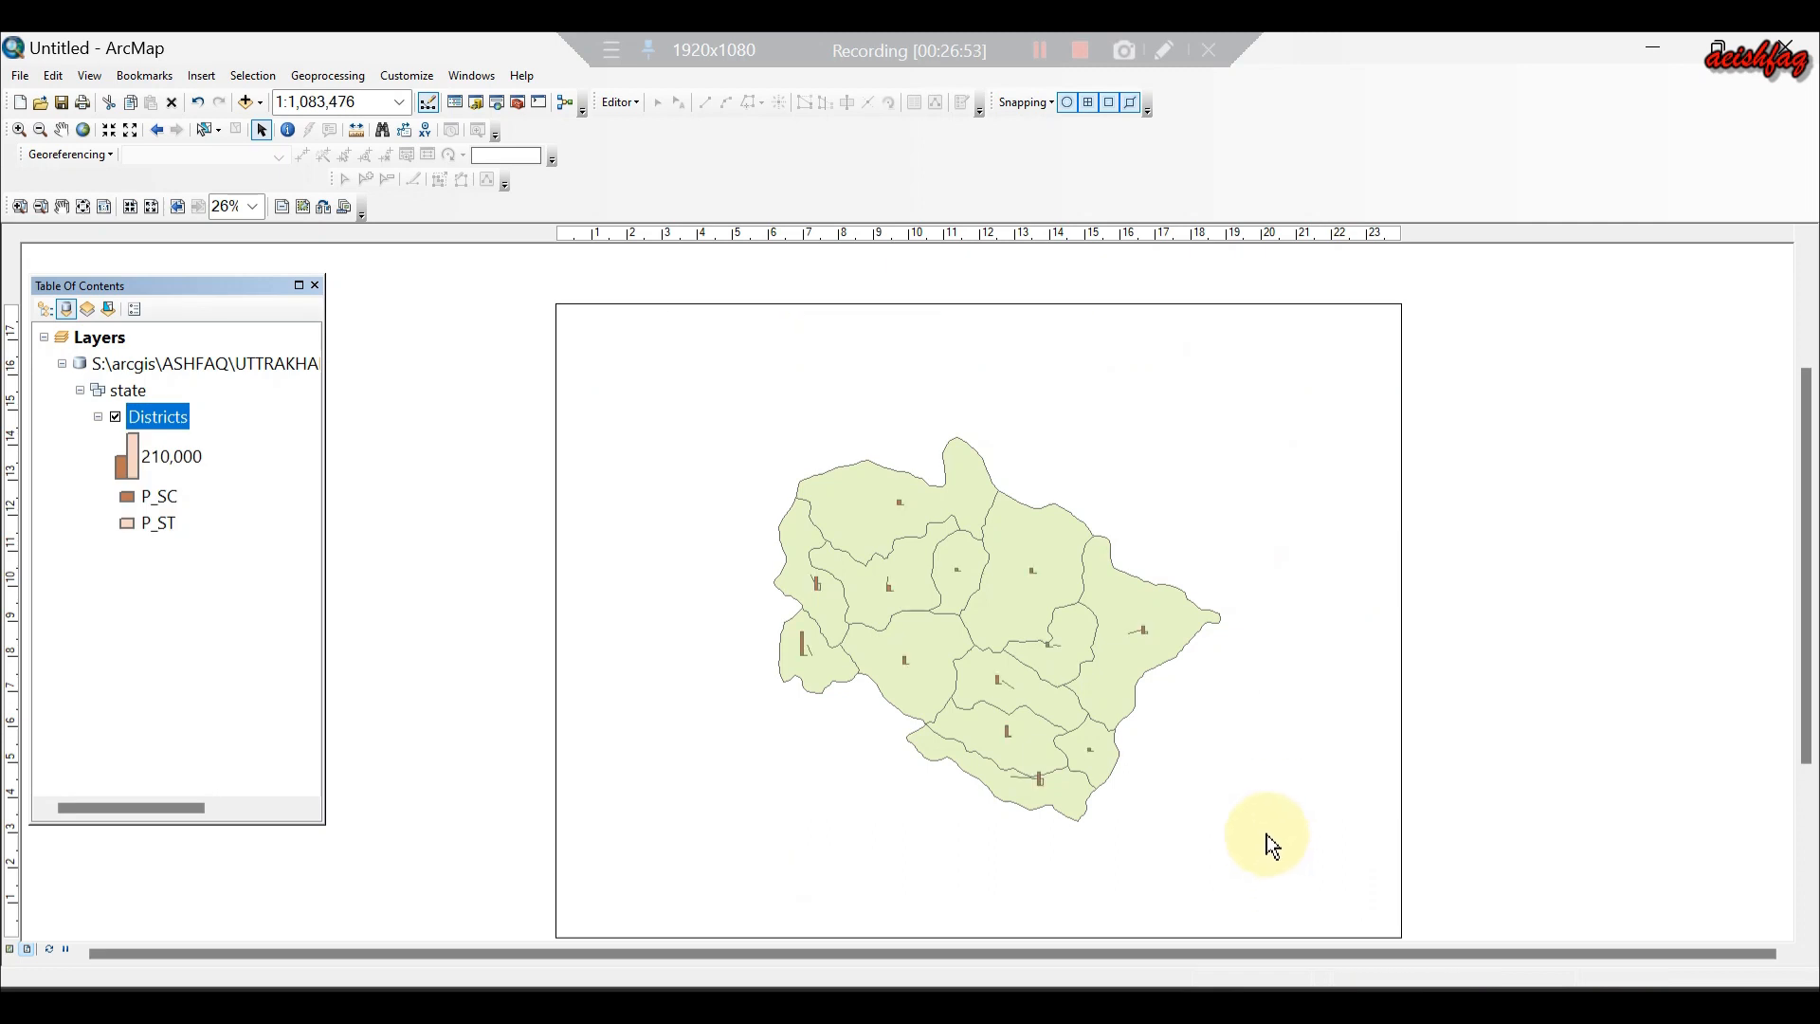
{"action": "right_click", "coordinate": [1265, 823]}
{"action": "left_click", "coordinate": [1319, 643]}
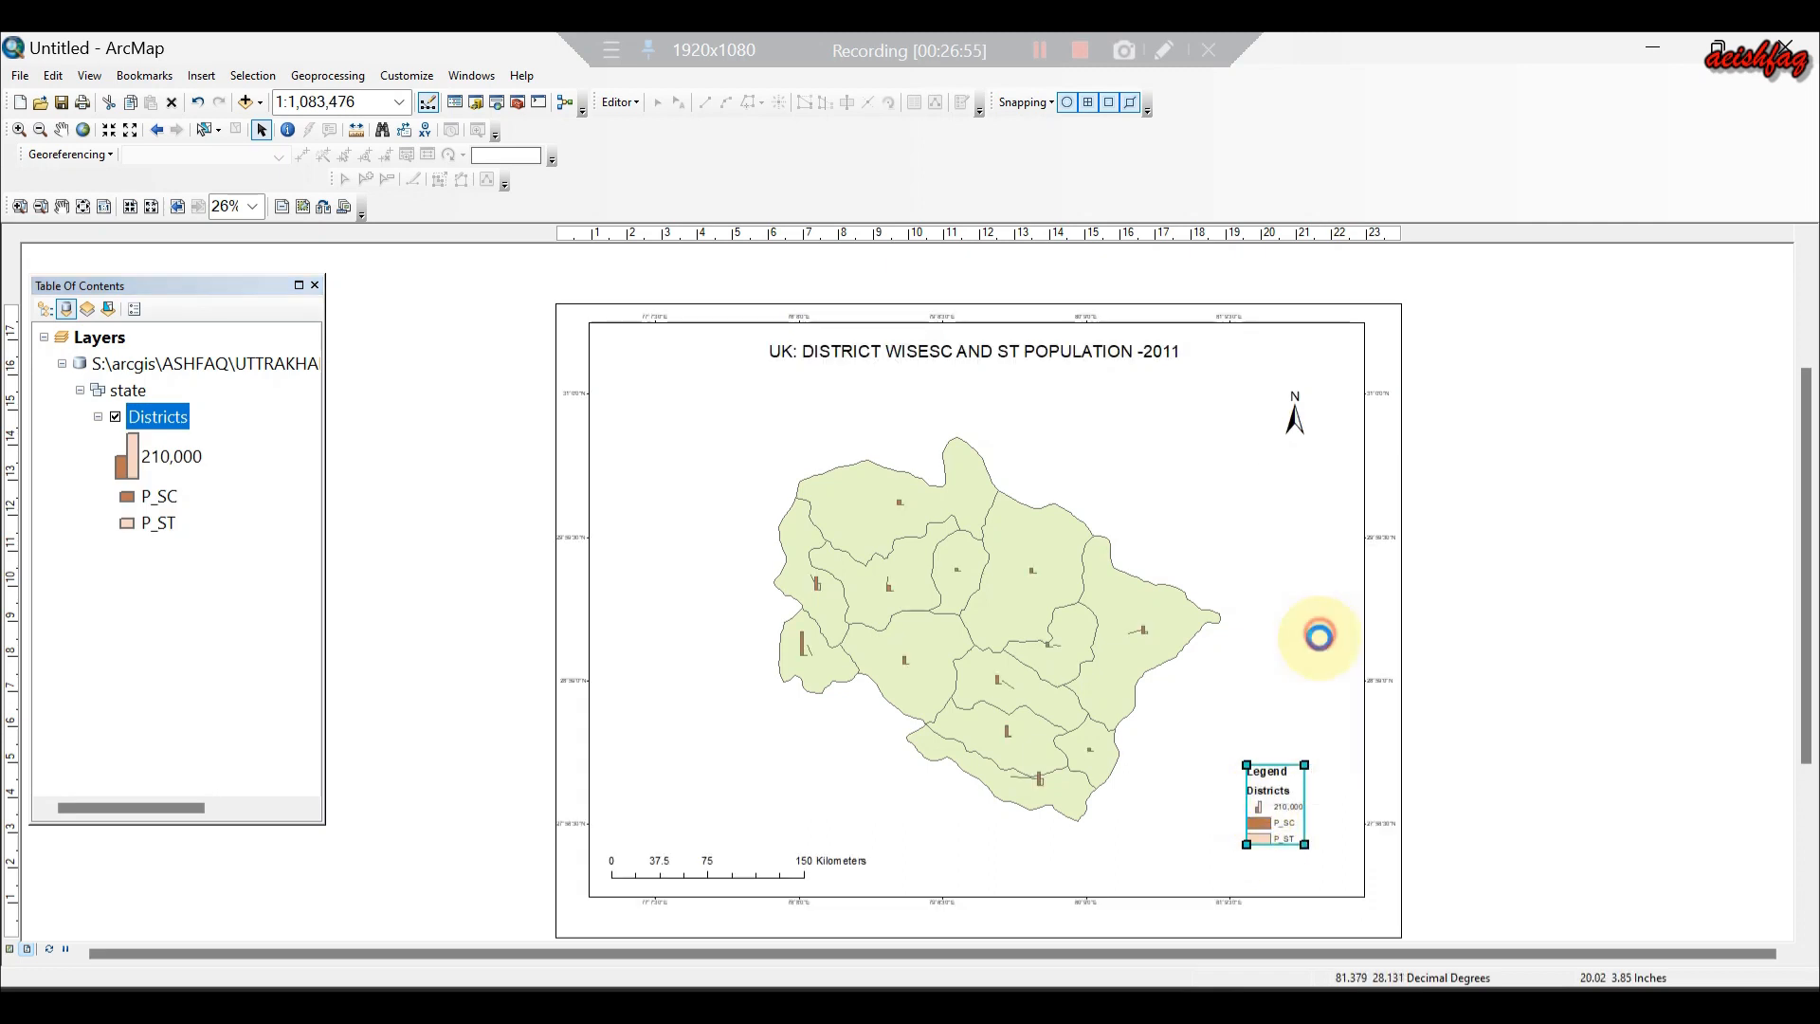
{"action": "right_click", "coordinate": [1270, 807]}
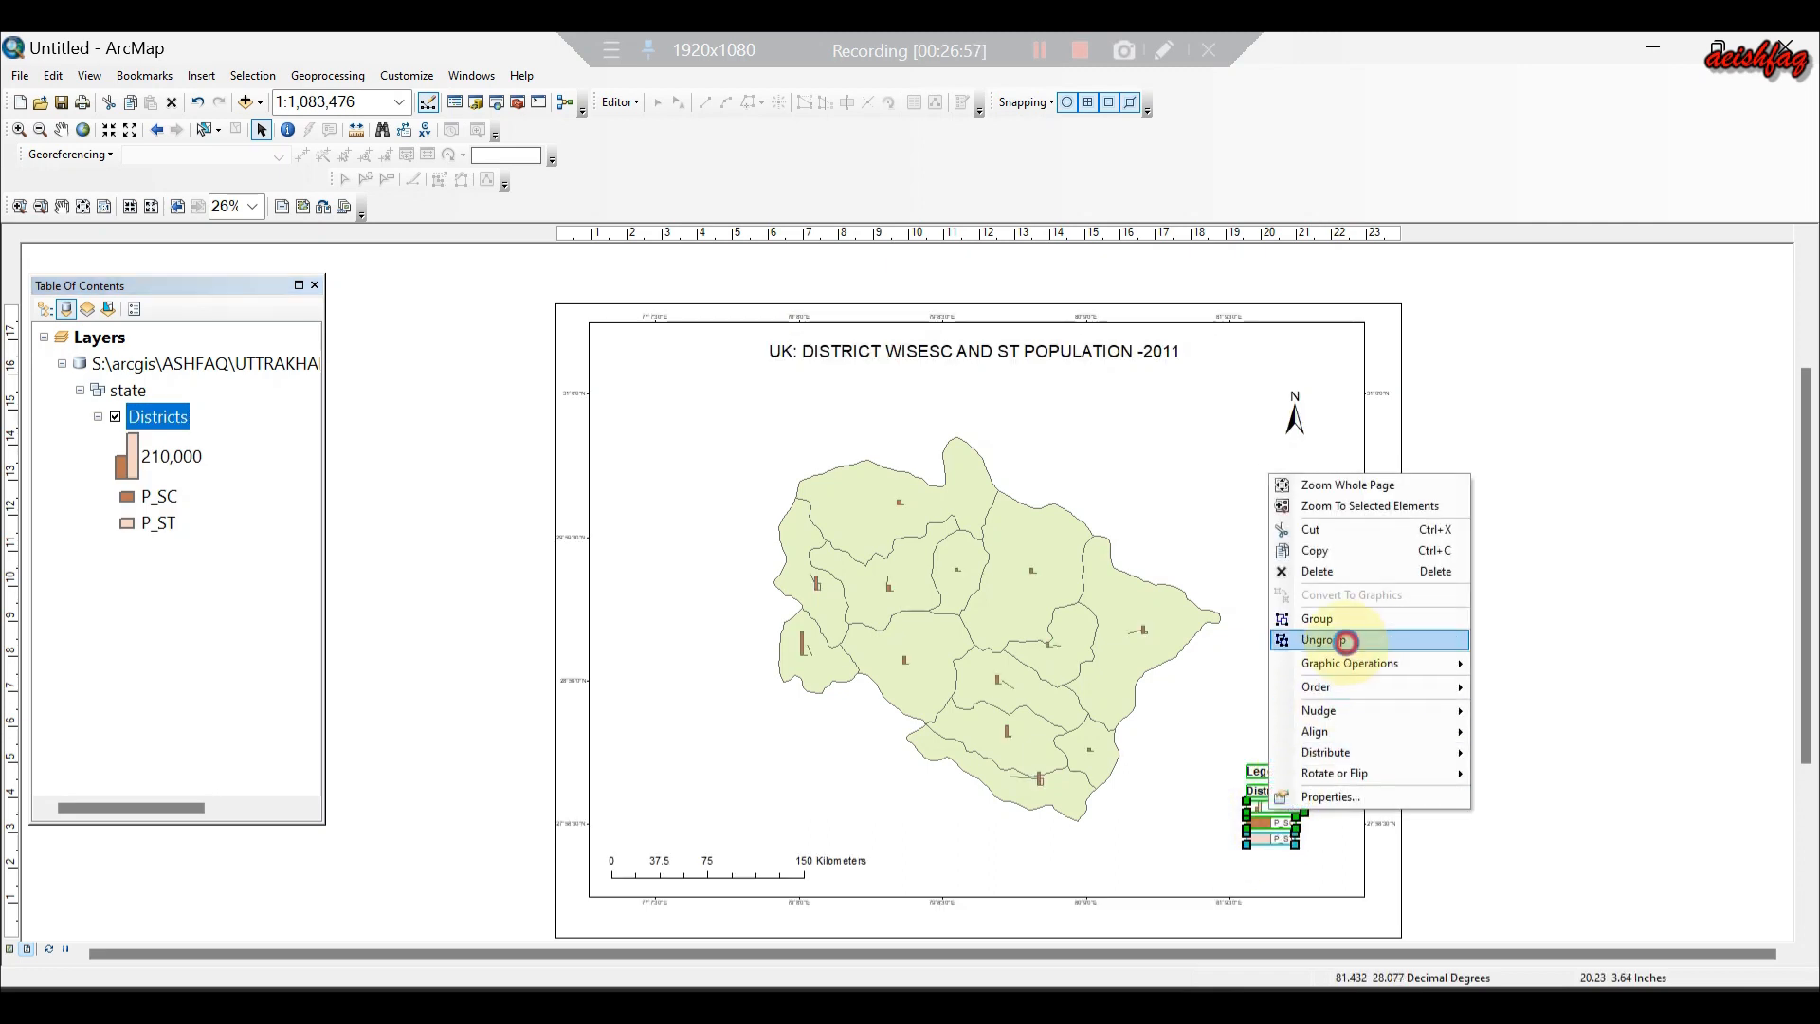
{"action": "left_click", "coordinate": [1345, 642]}
Delete the 210,000 label from the legend and ungroup the small bar symbol beside it.
{"action": "left_click", "coordinate": [1270, 806]}
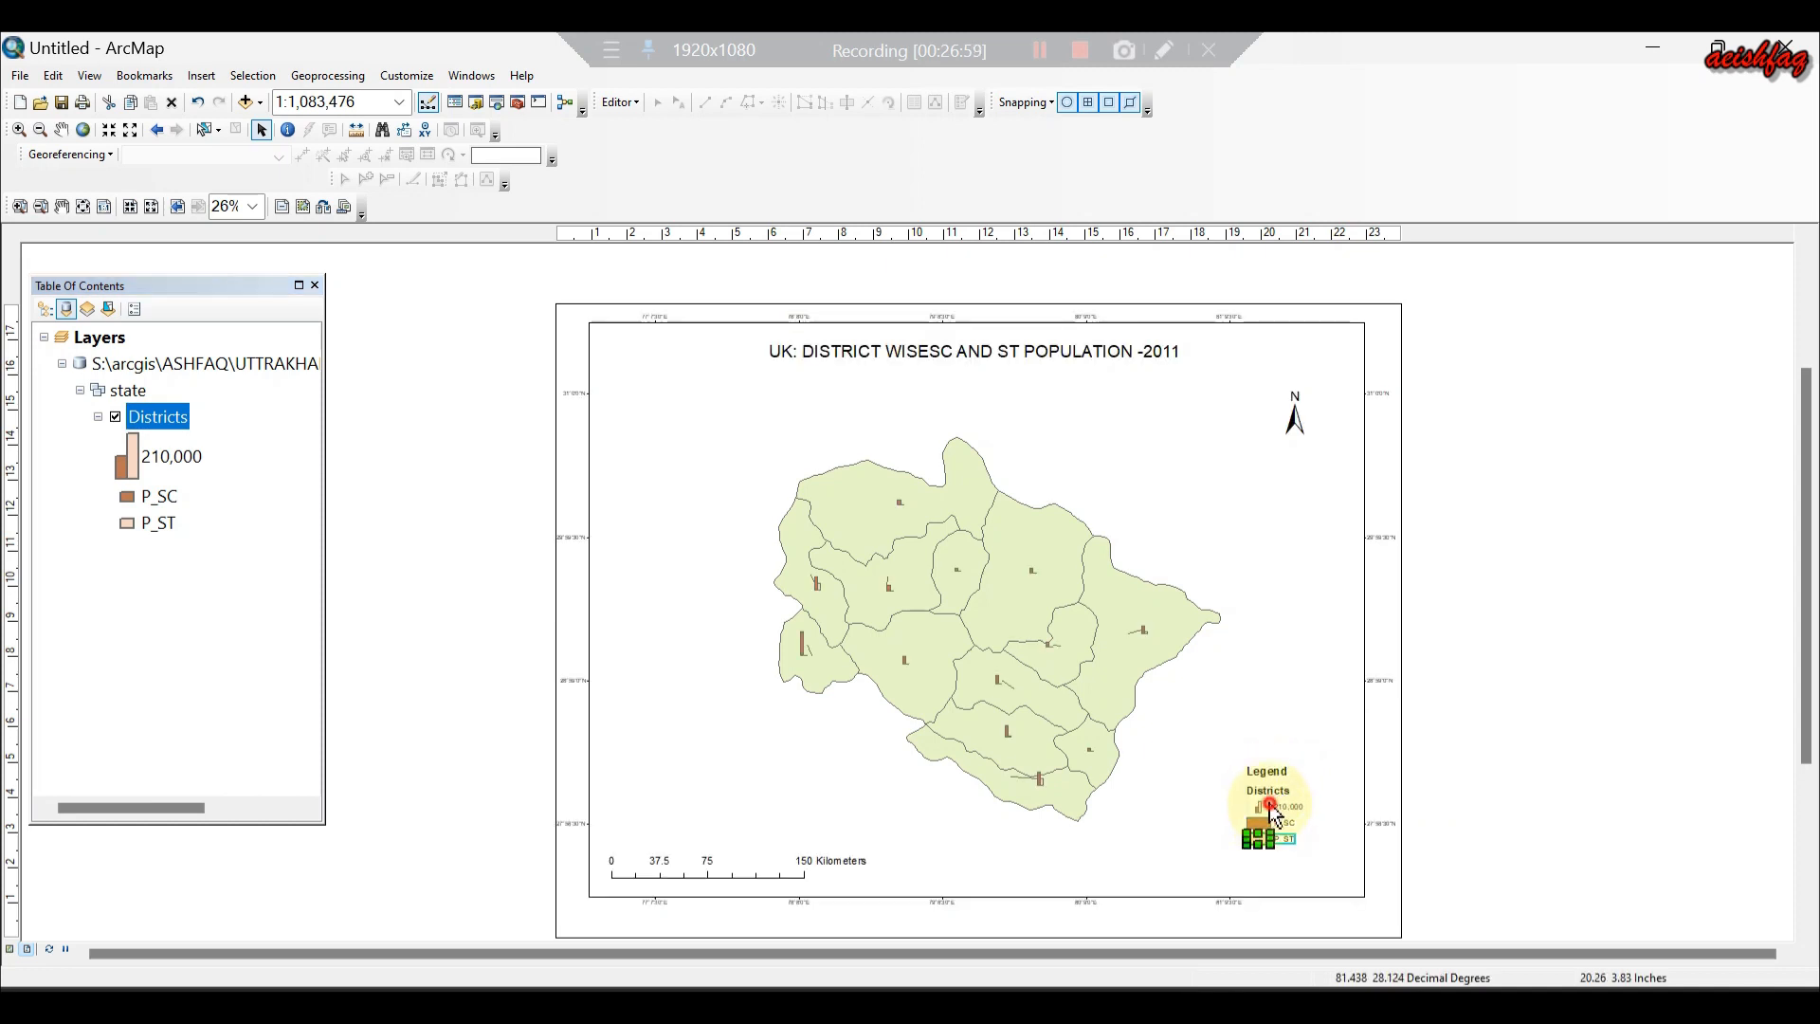
{"action": "right_click", "coordinate": [1298, 809]}
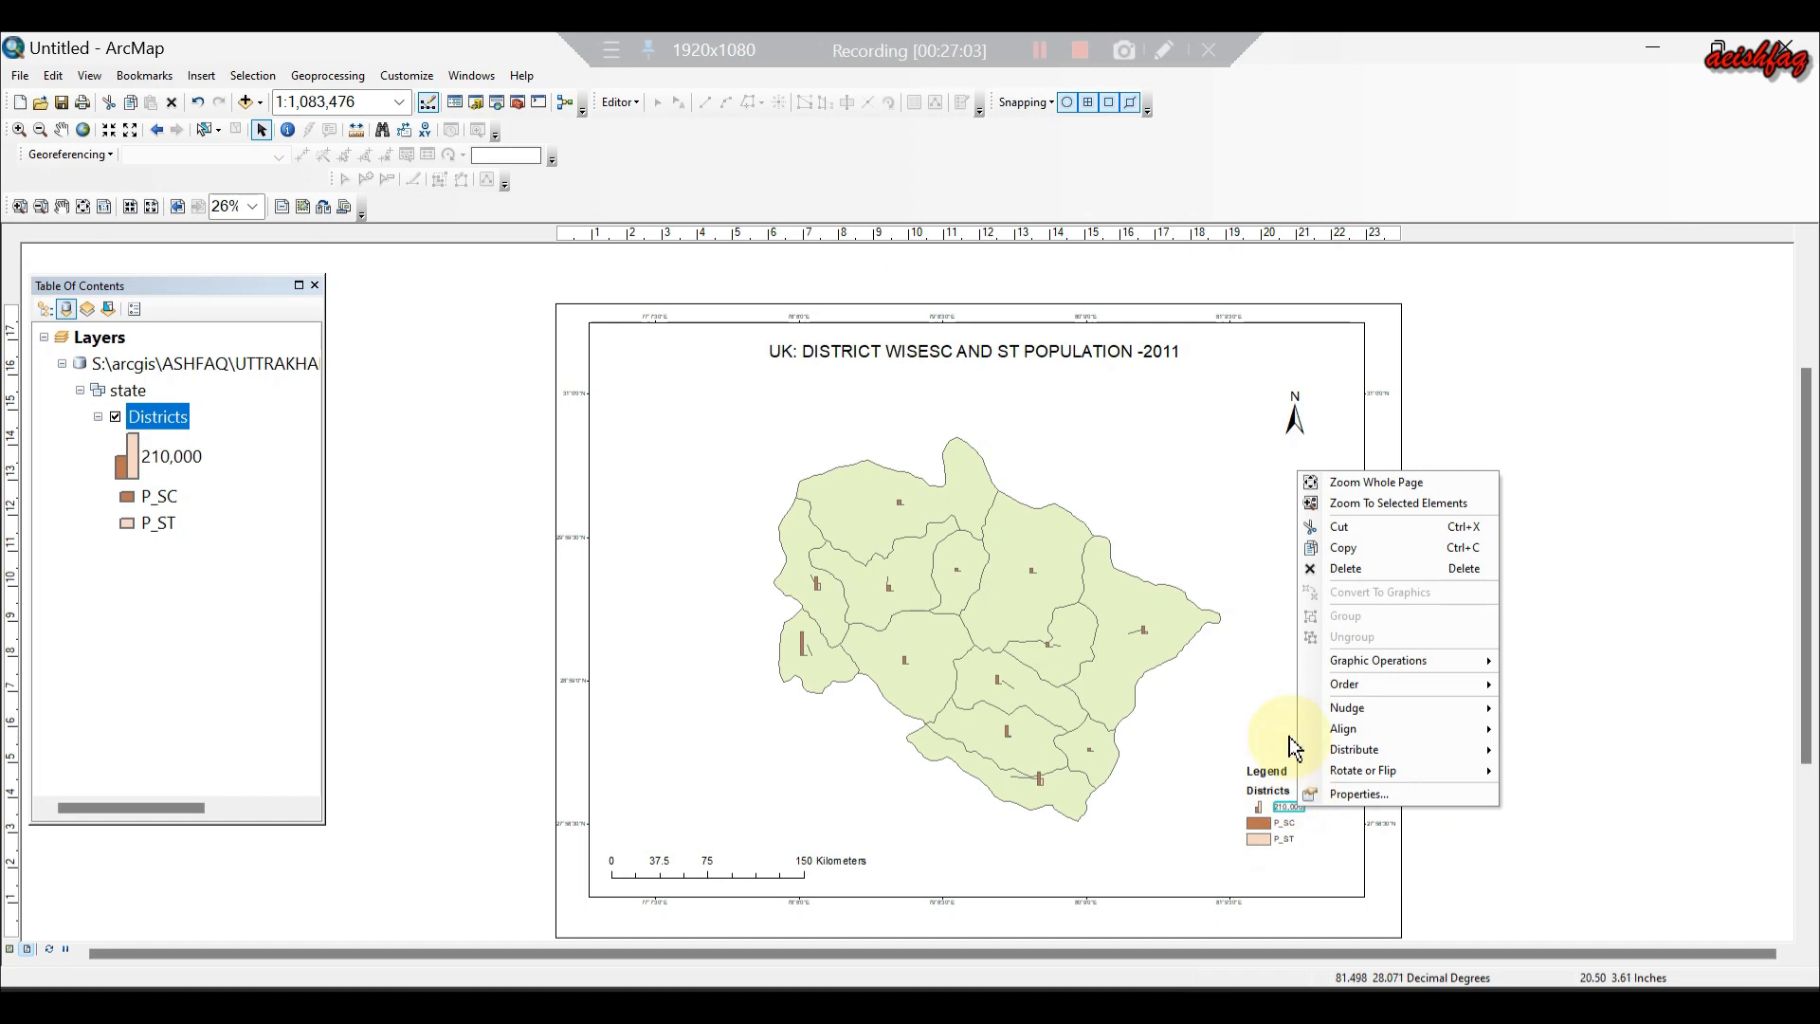
{"action": "left_click", "coordinate": [1344, 569]}
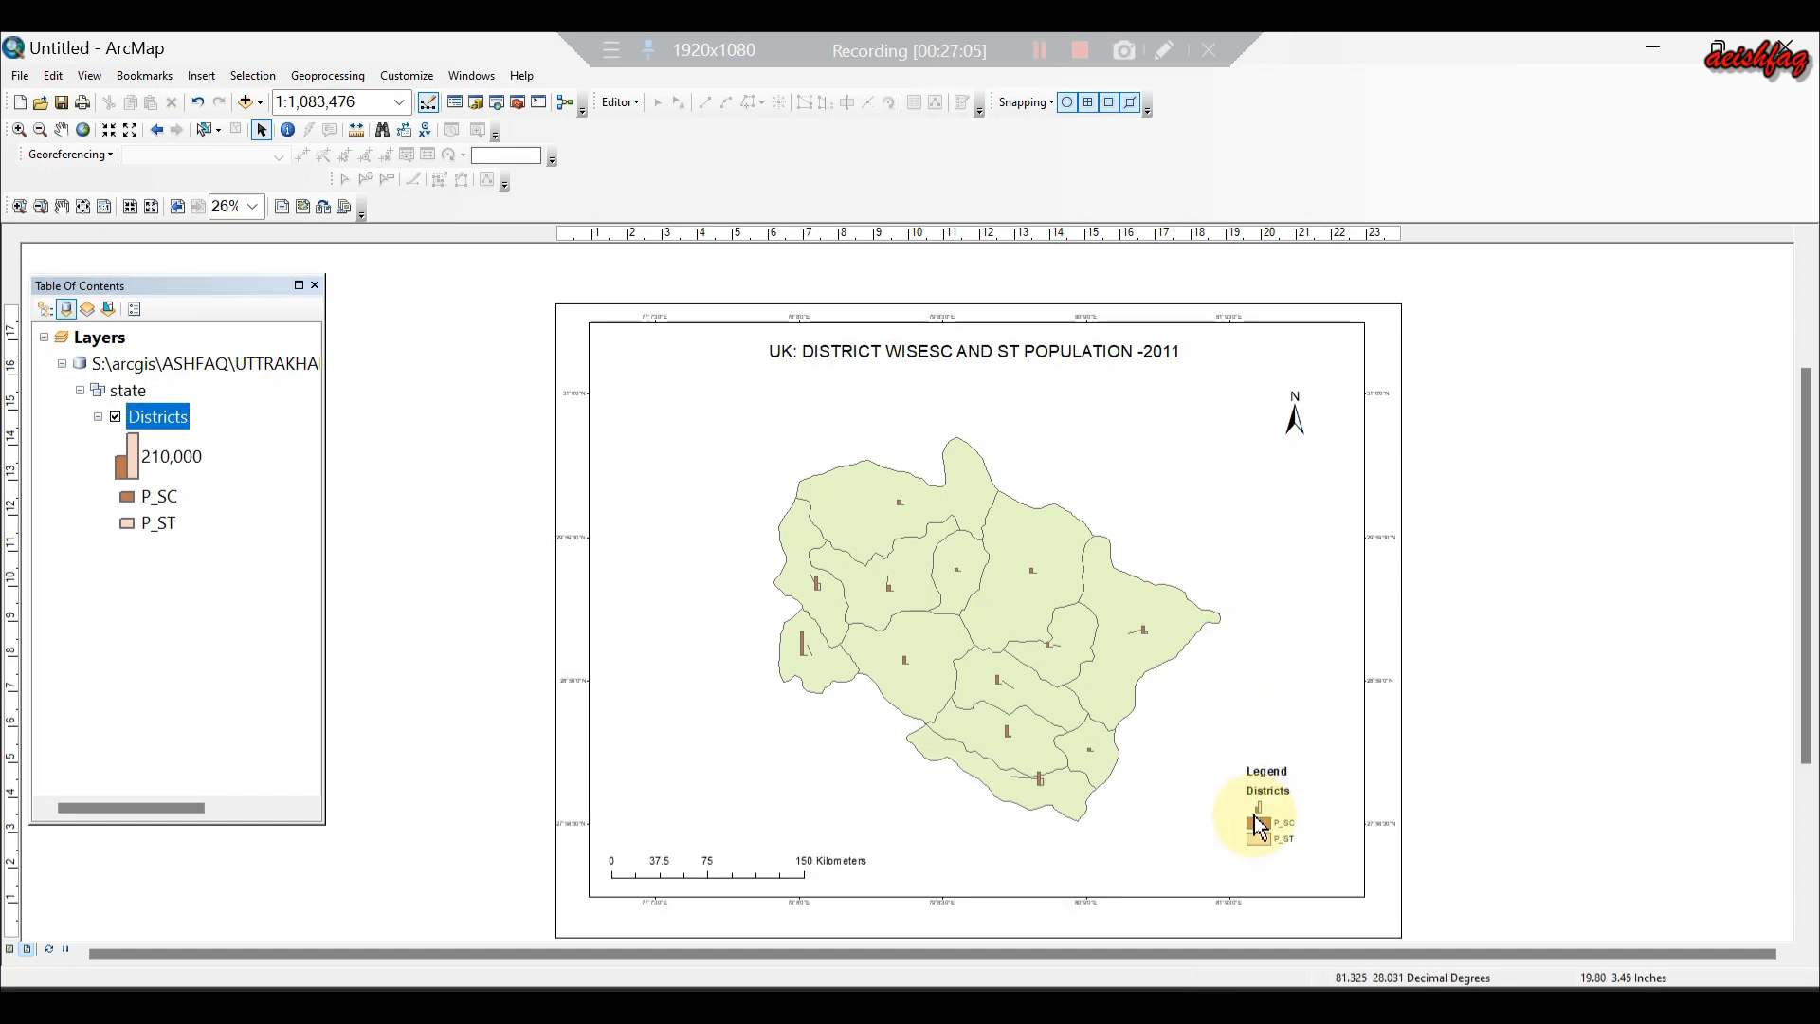
{"action": "right_click", "coordinate": [1262, 811]}
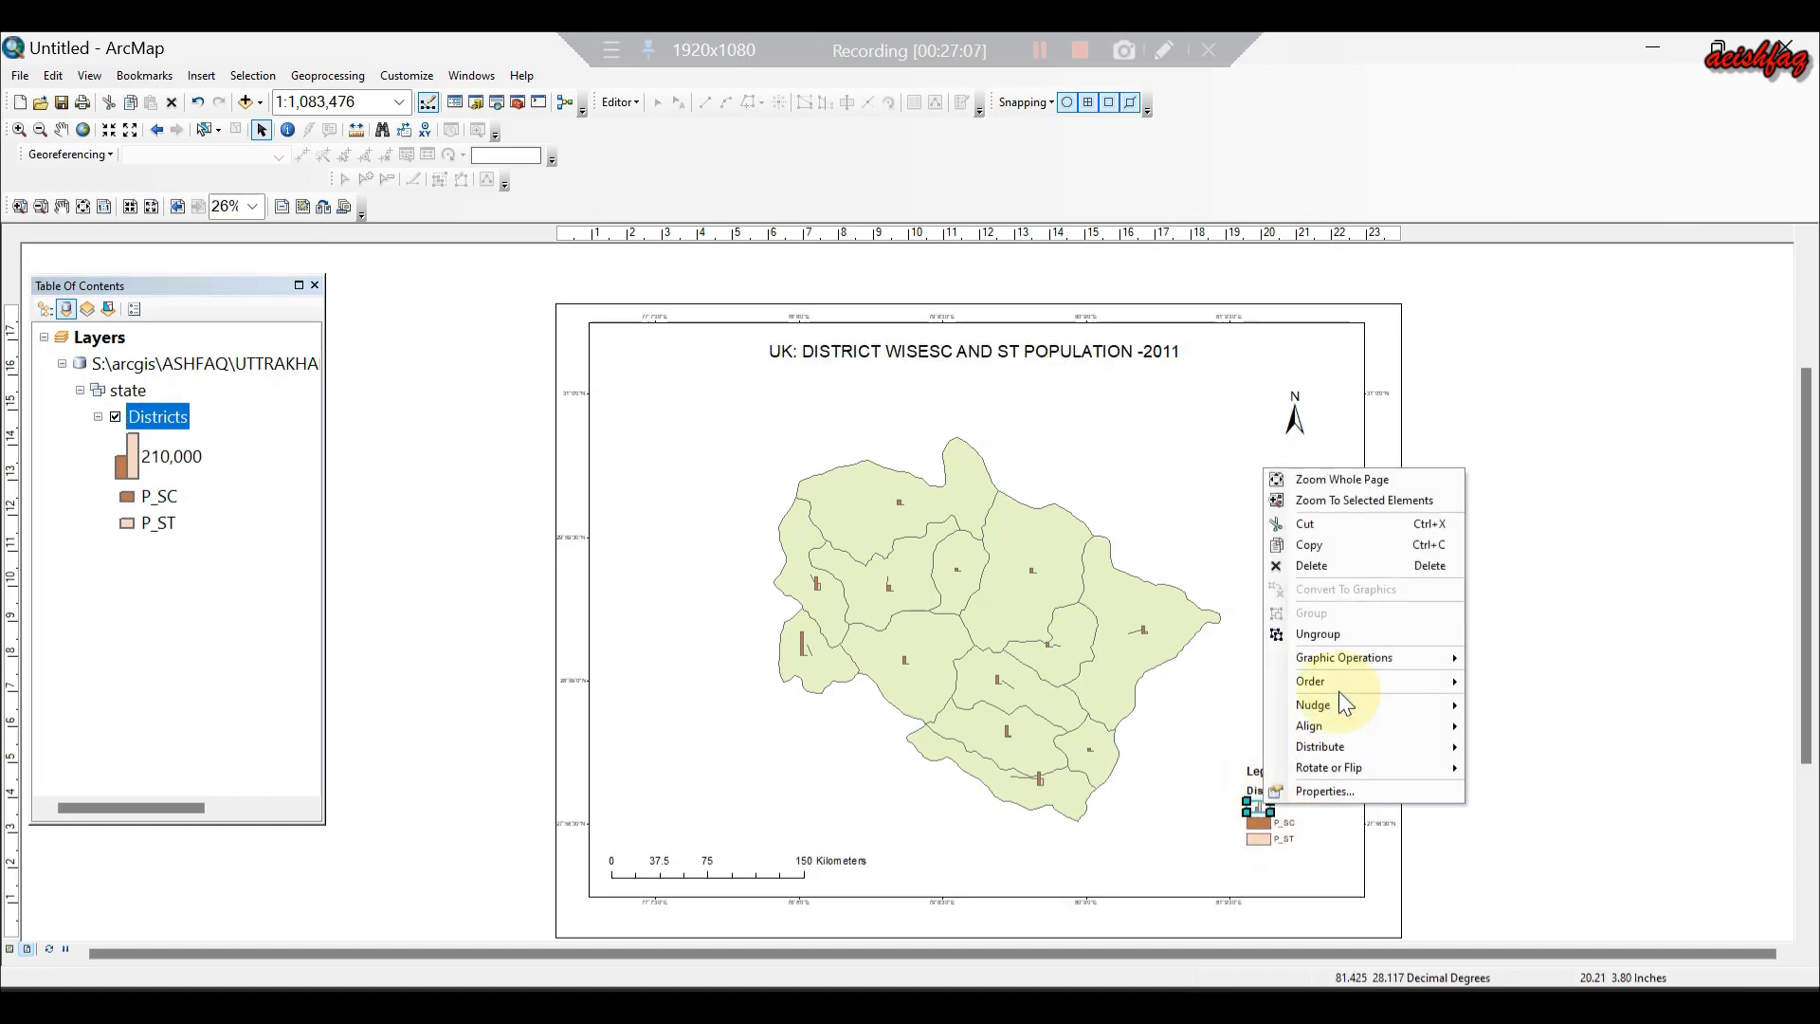
{"action": "left_click", "coordinate": [1309, 628]}
Set the legend heading to "SC & ST Population in %" and its class labels to SC and ST.
{"action": "left_click", "coordinate": [1258, 792]}
{"action": "right_click", "coordinate": [1259, 792]}
{"action": "left_click", "coordinate": [1291, 779]}
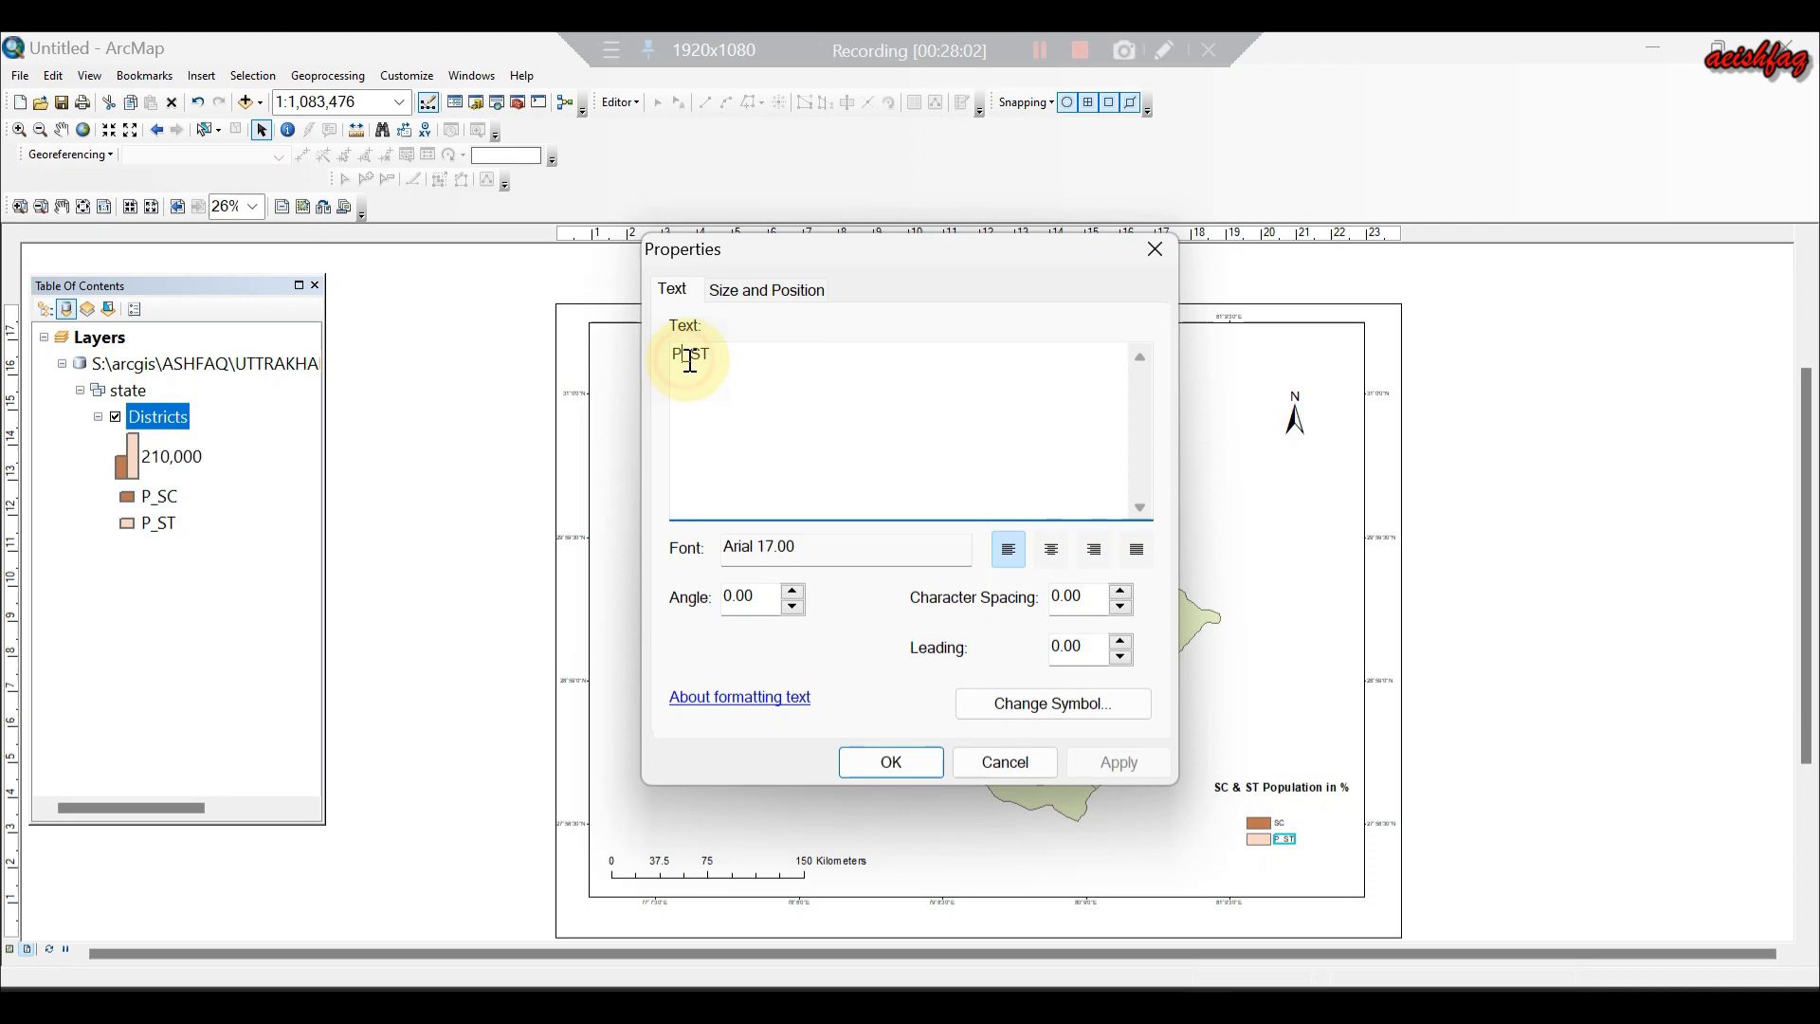
{"action": "left_click", "coordinate": [1118, 762]}
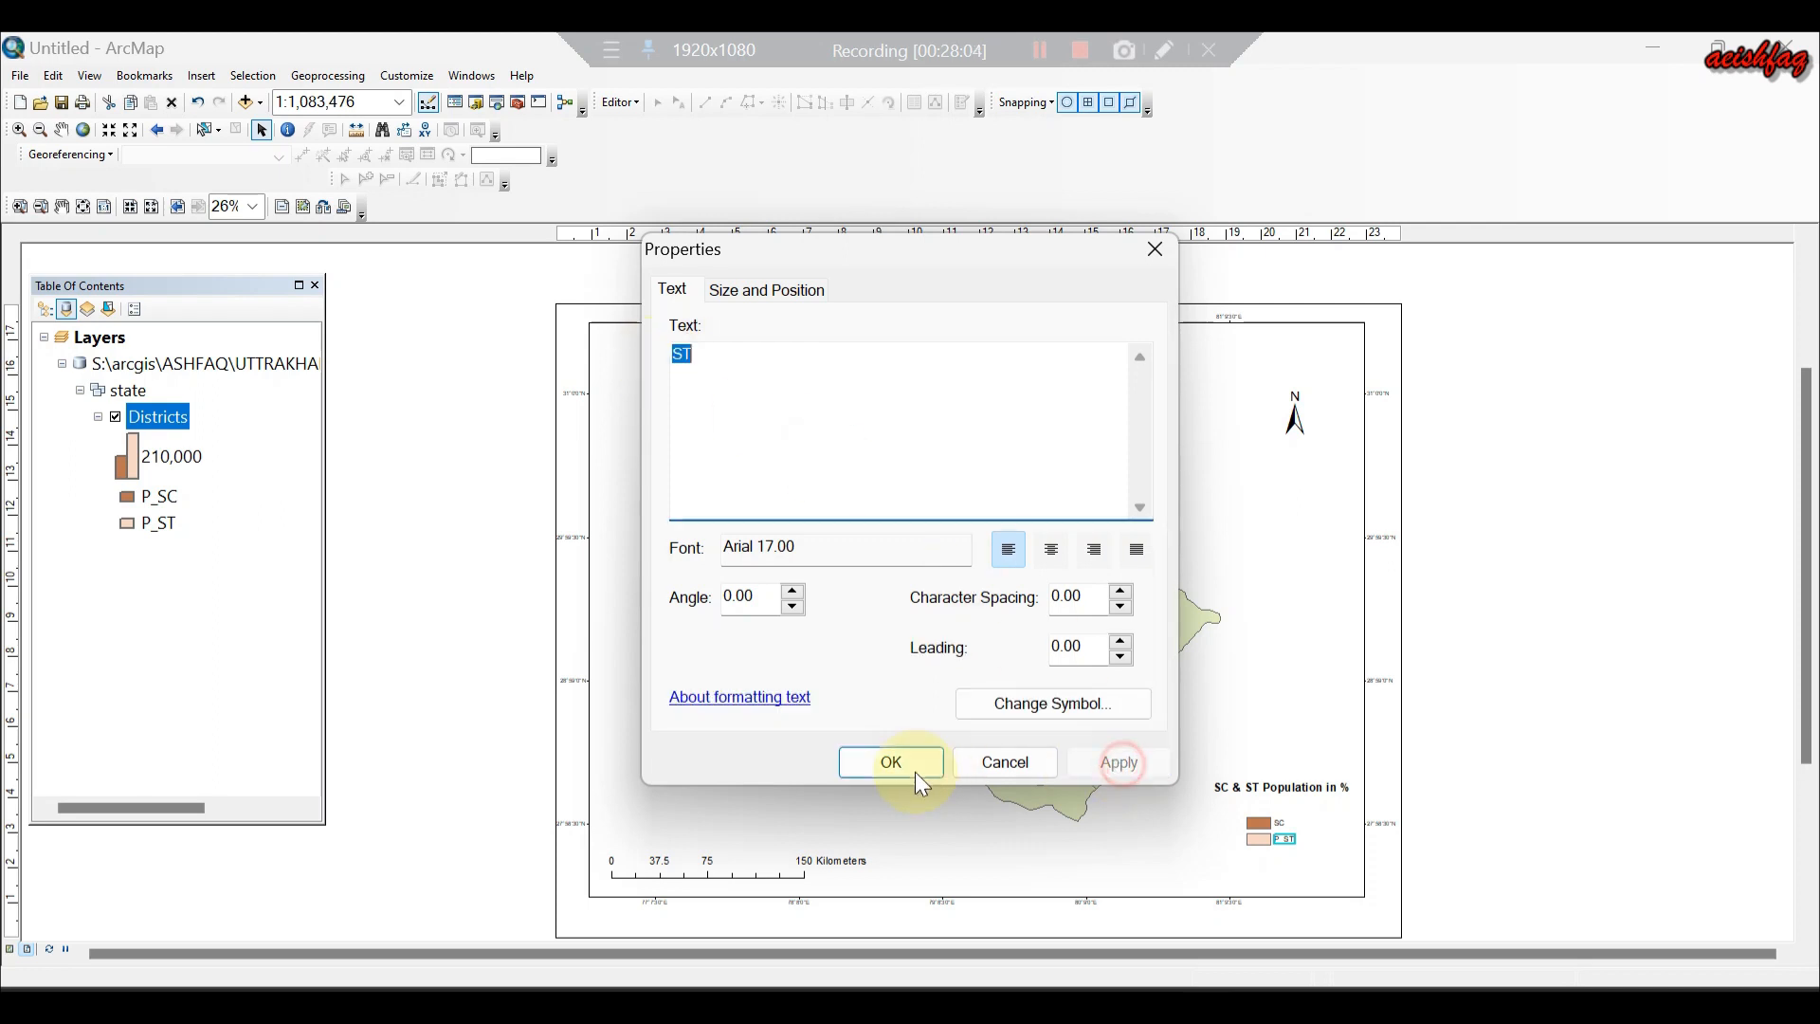
{"action": "left_click", "coordinate": [890, 766]}
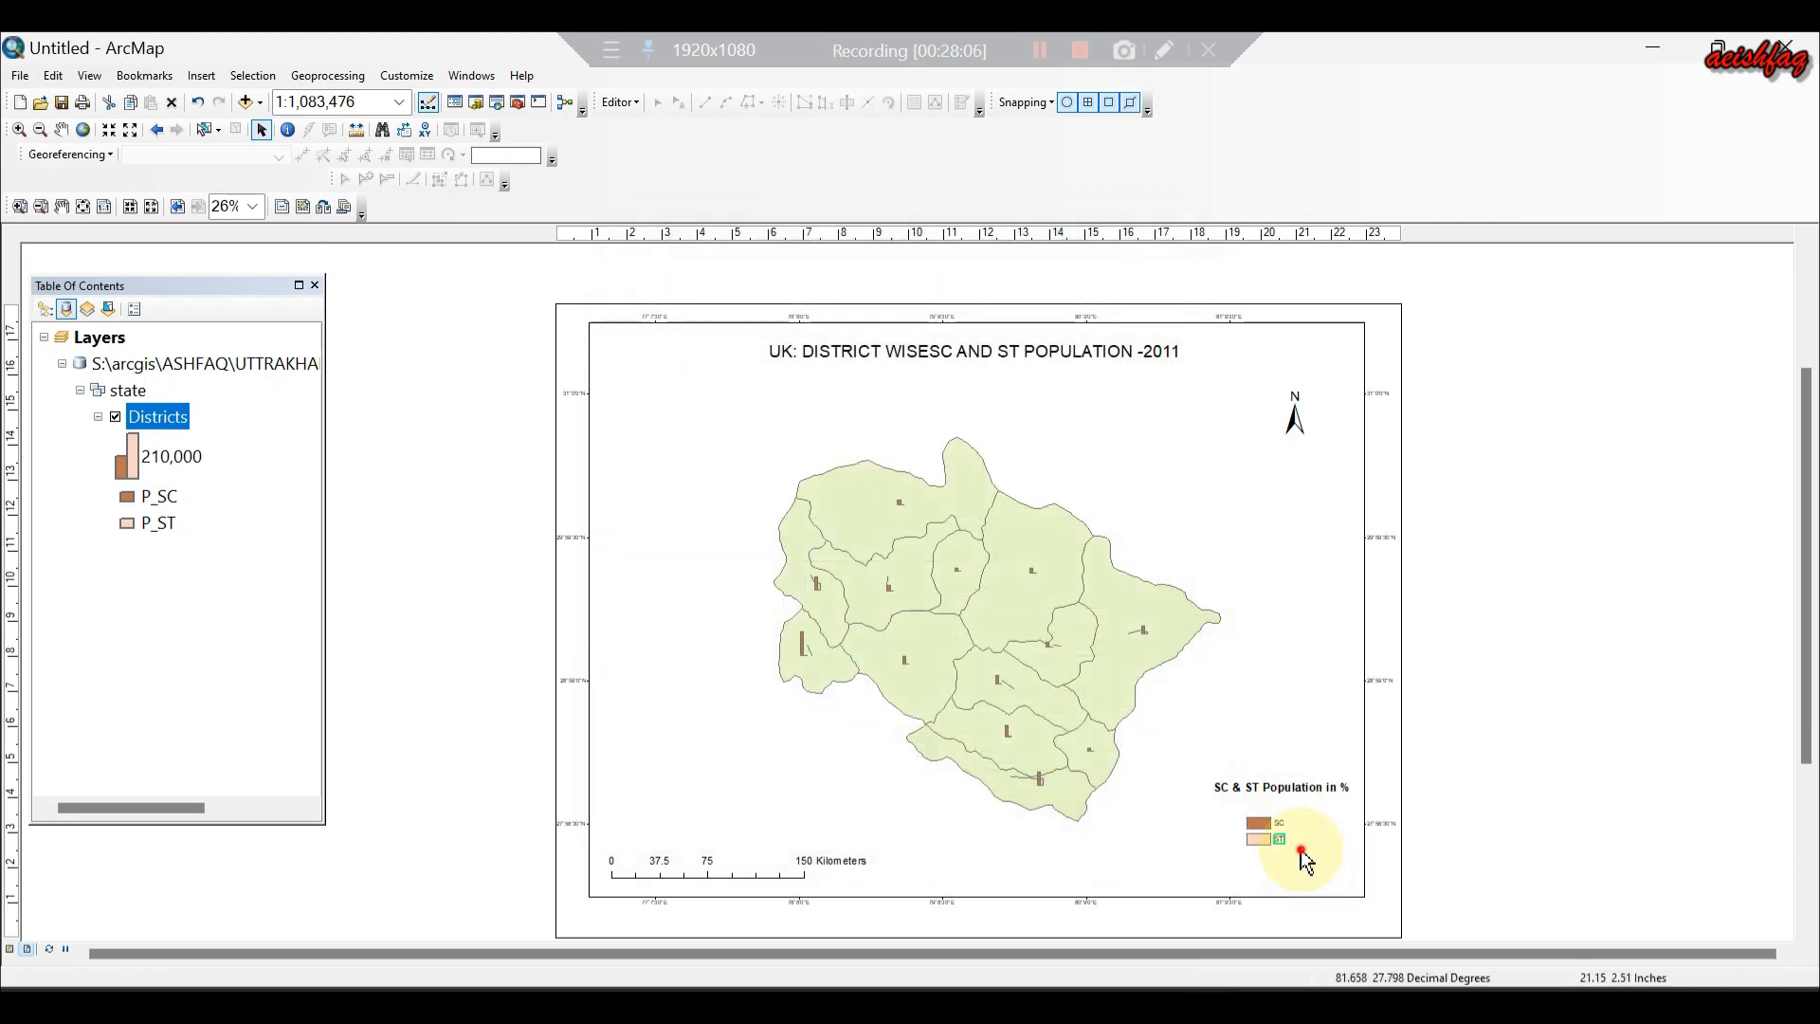
{"action": "left_click", "coordinate": [1300, 852]}
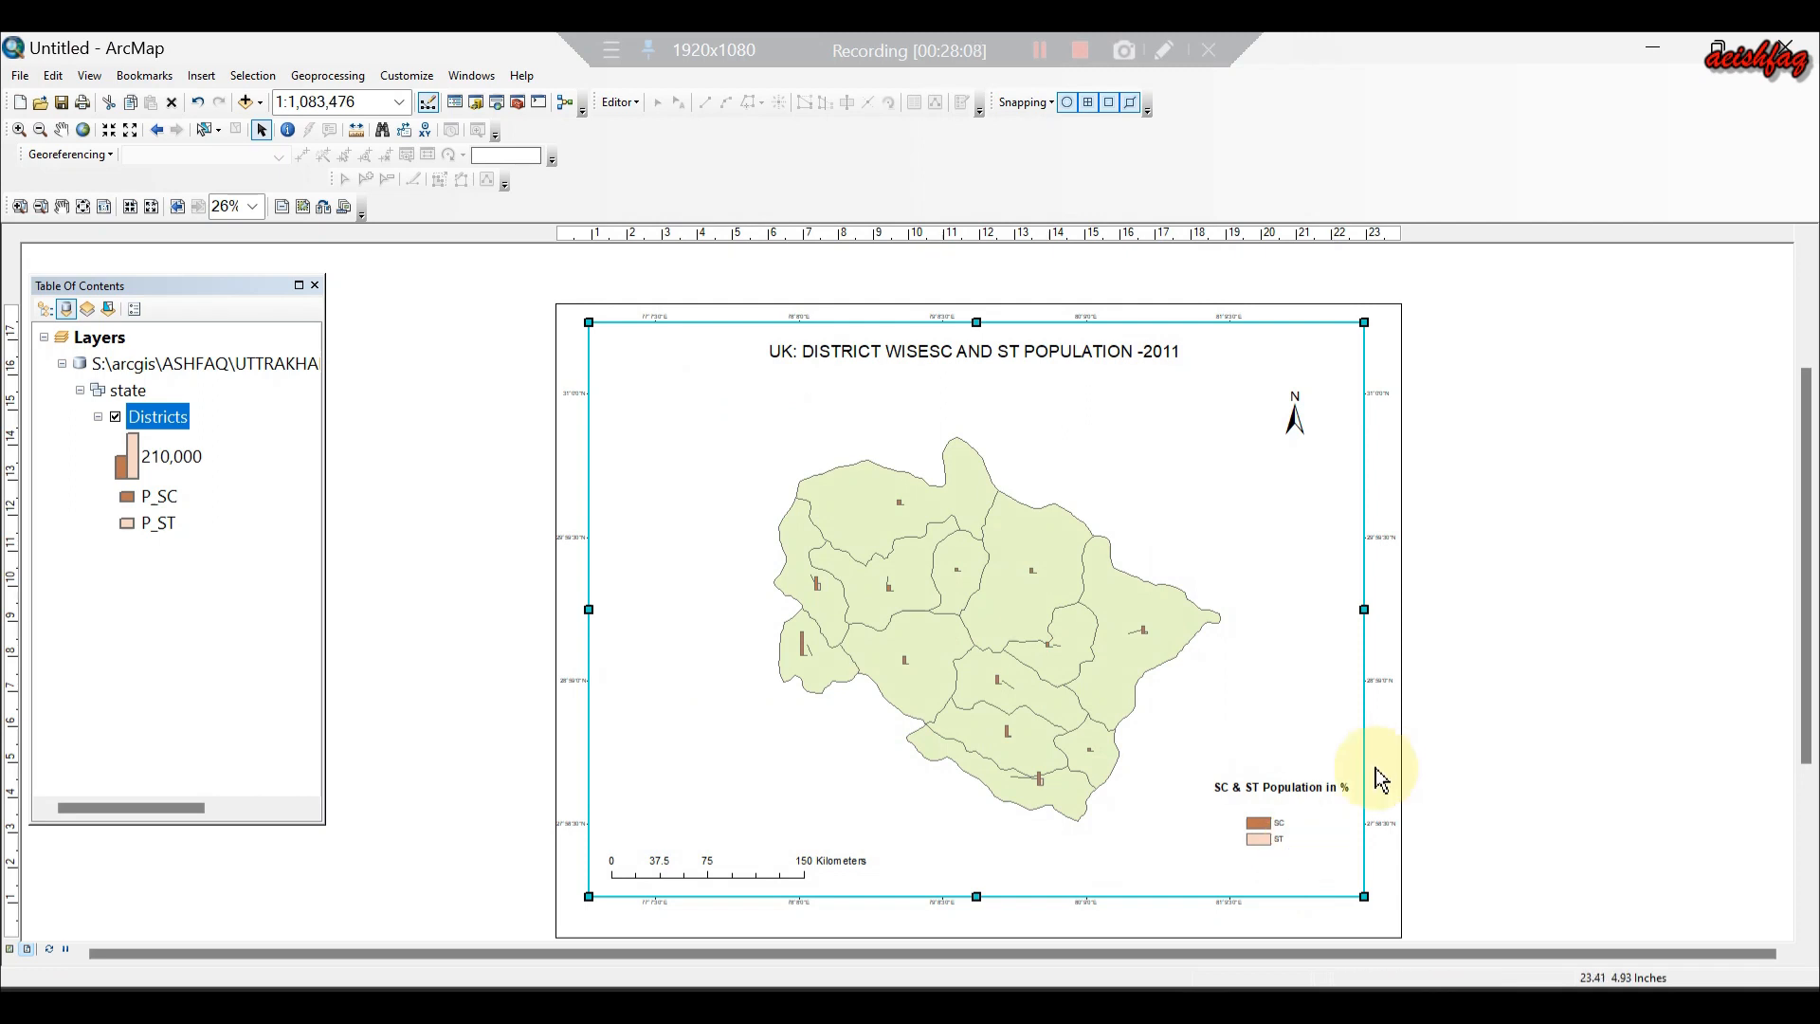
Set the background fill of the Districts bar charts to no color and apply it to the map.
{"action": "scroll", "coordinate": [906, 663], "scroll_direction": "up", "scroll_amount": 5}
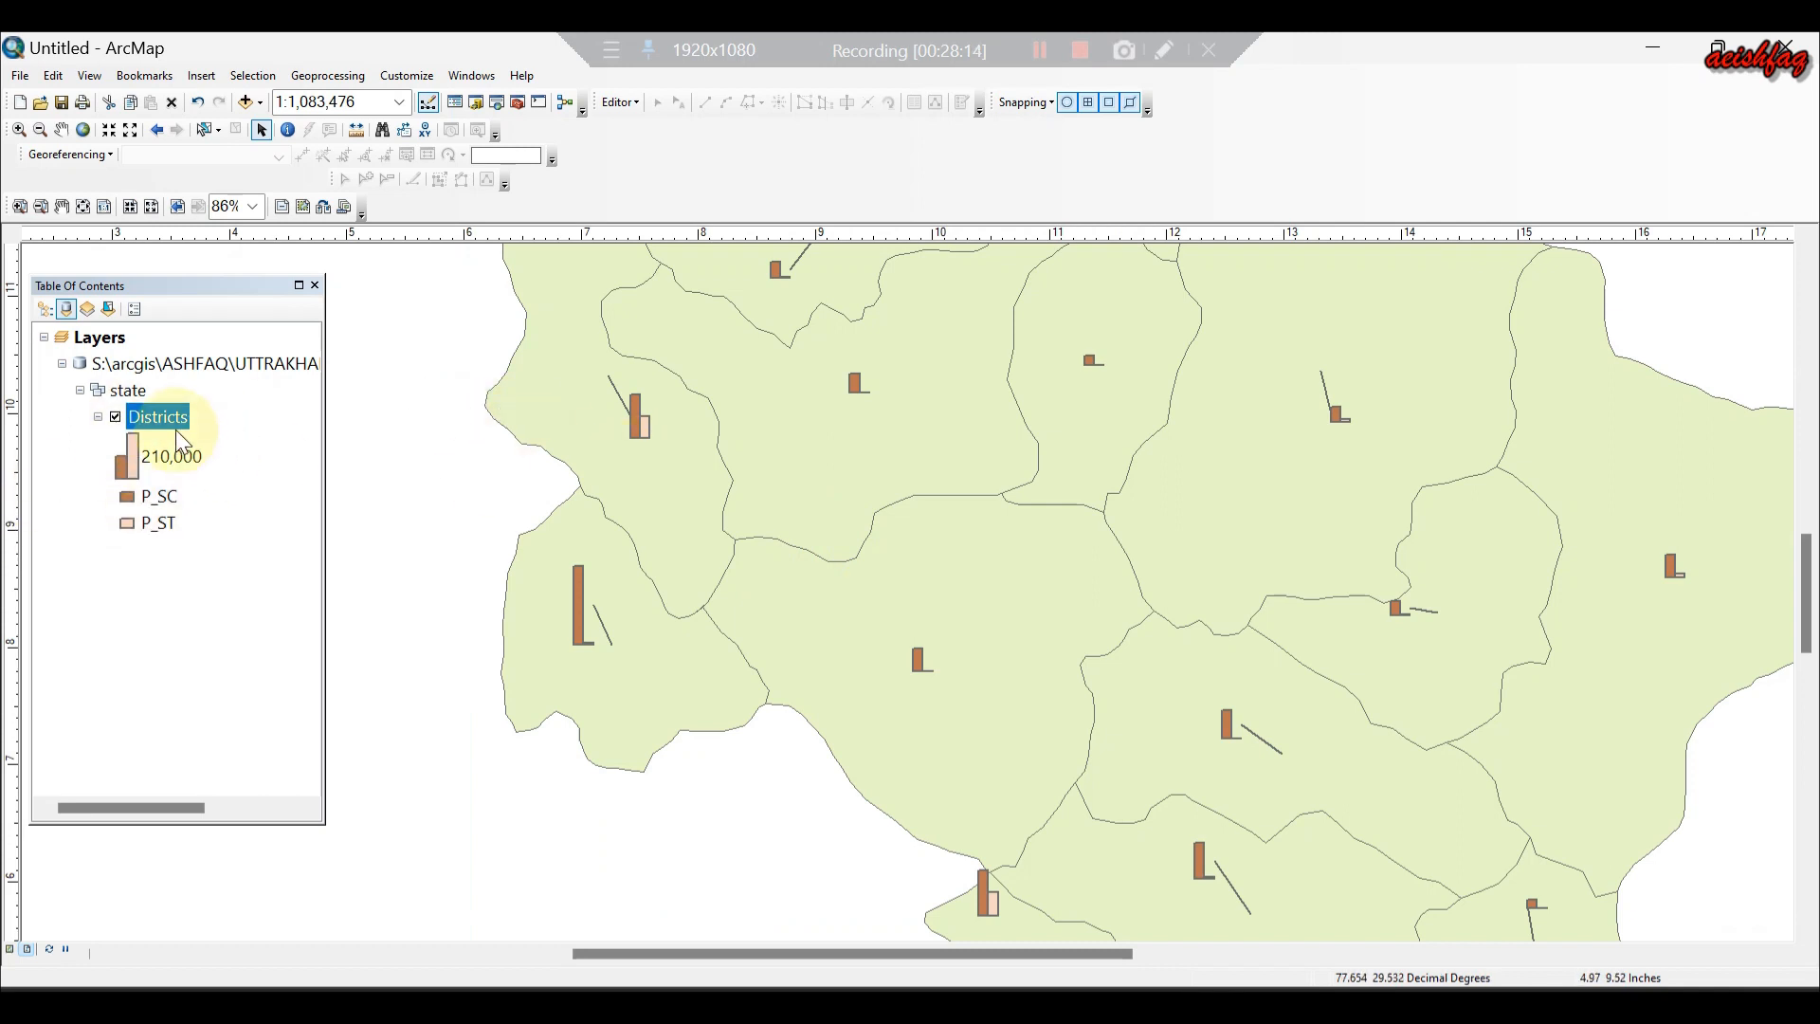
{"action": "right_click", "coordinate": [161, 426]}
{"action": "left_click", "coordinate": [121, 391]}
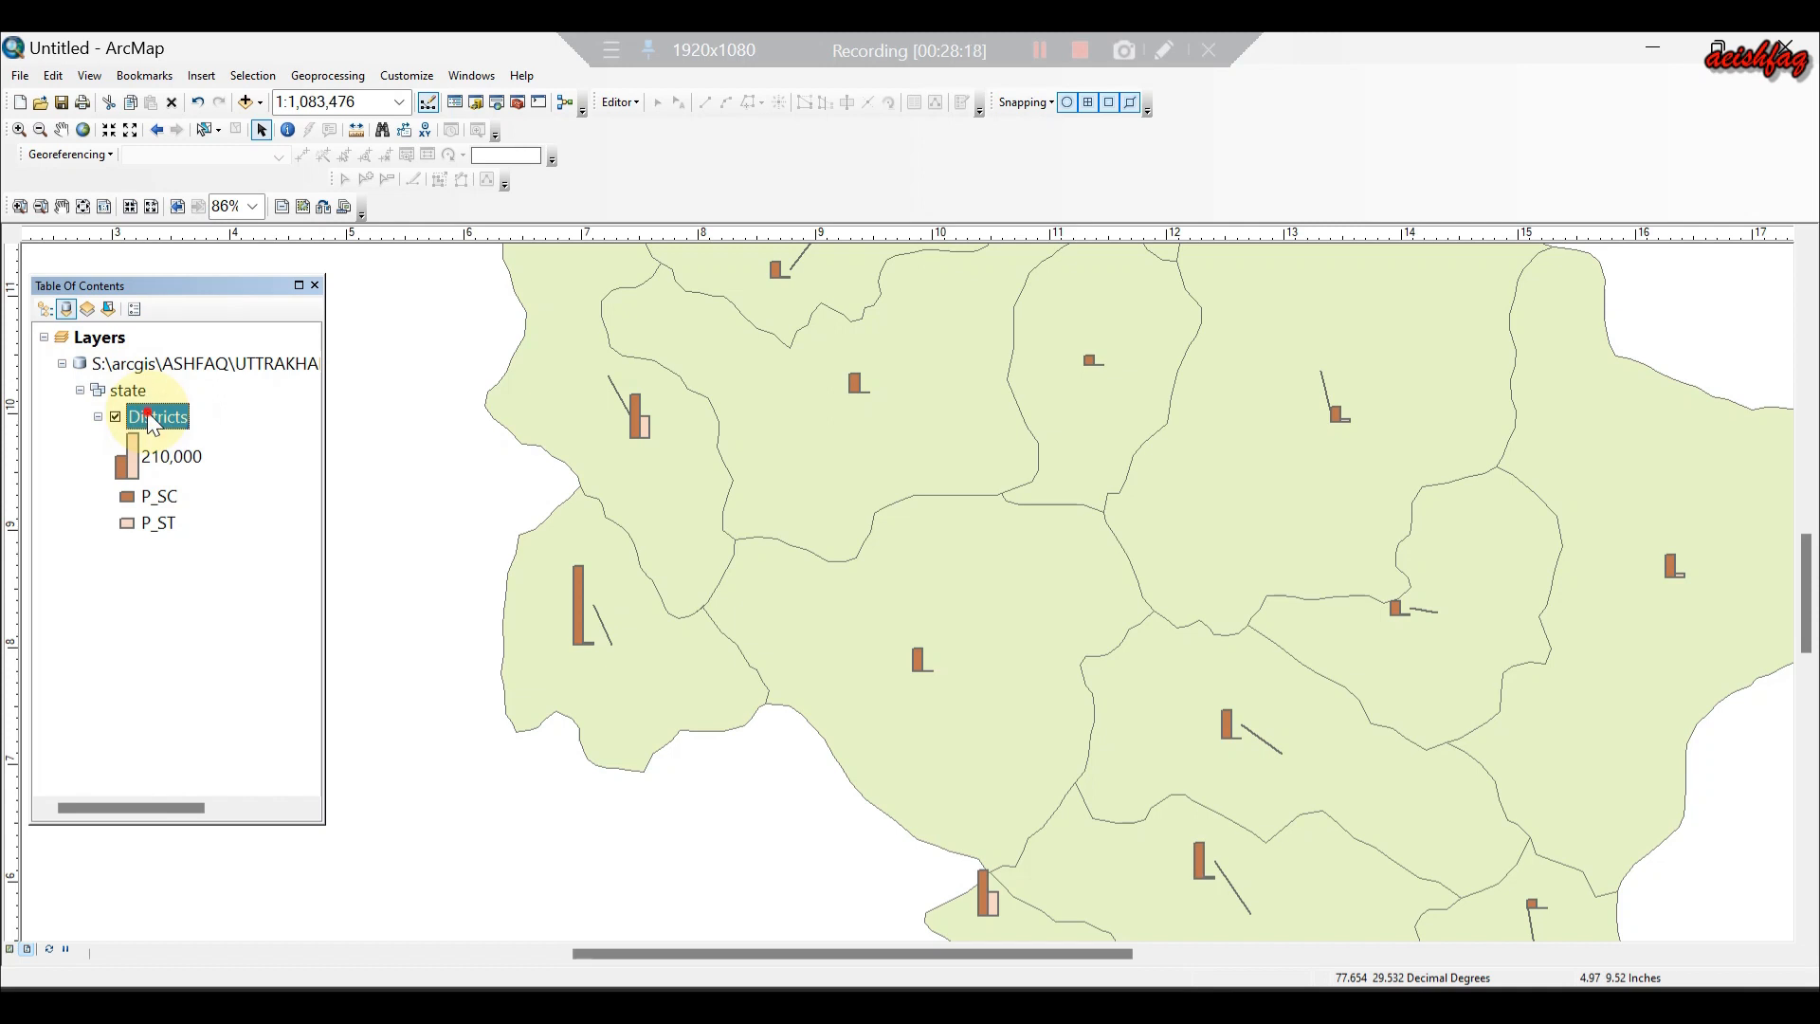
{"action": "double_click", "coordinate": [152, 417]}
{"action": "left_click", "coordinate": [749, 533]}
{"action": "left_click", "coordinate": [1214, 424]}
{"action": "left_click", "coordinate": [1227, 456]}
{"action": "left_click", "coordinate": [1105, 817]}
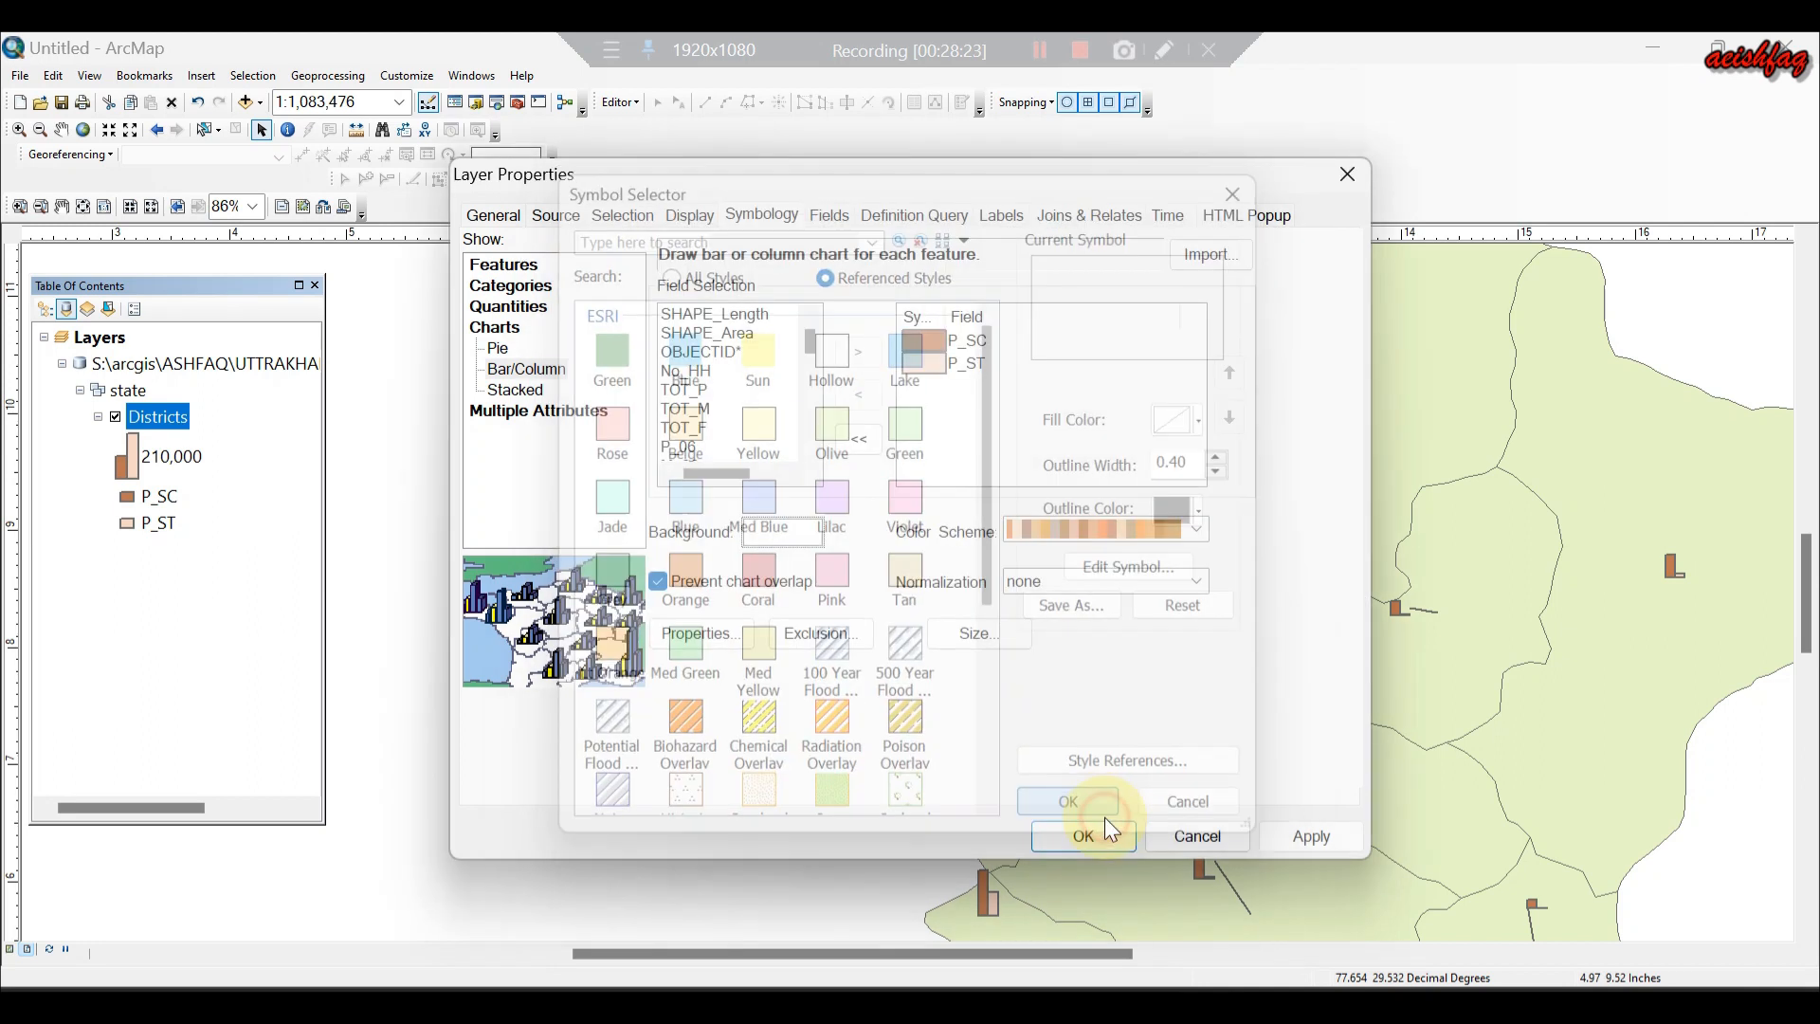
{"action": "left_click", "coordinate": [1311, 836]}
{"action": "left_click", "coordinate": [1083, 836]}
{"action": "scroll", "coordinate": [1182, 744], "scroll_direction": "down", "scroll_amount": 6}
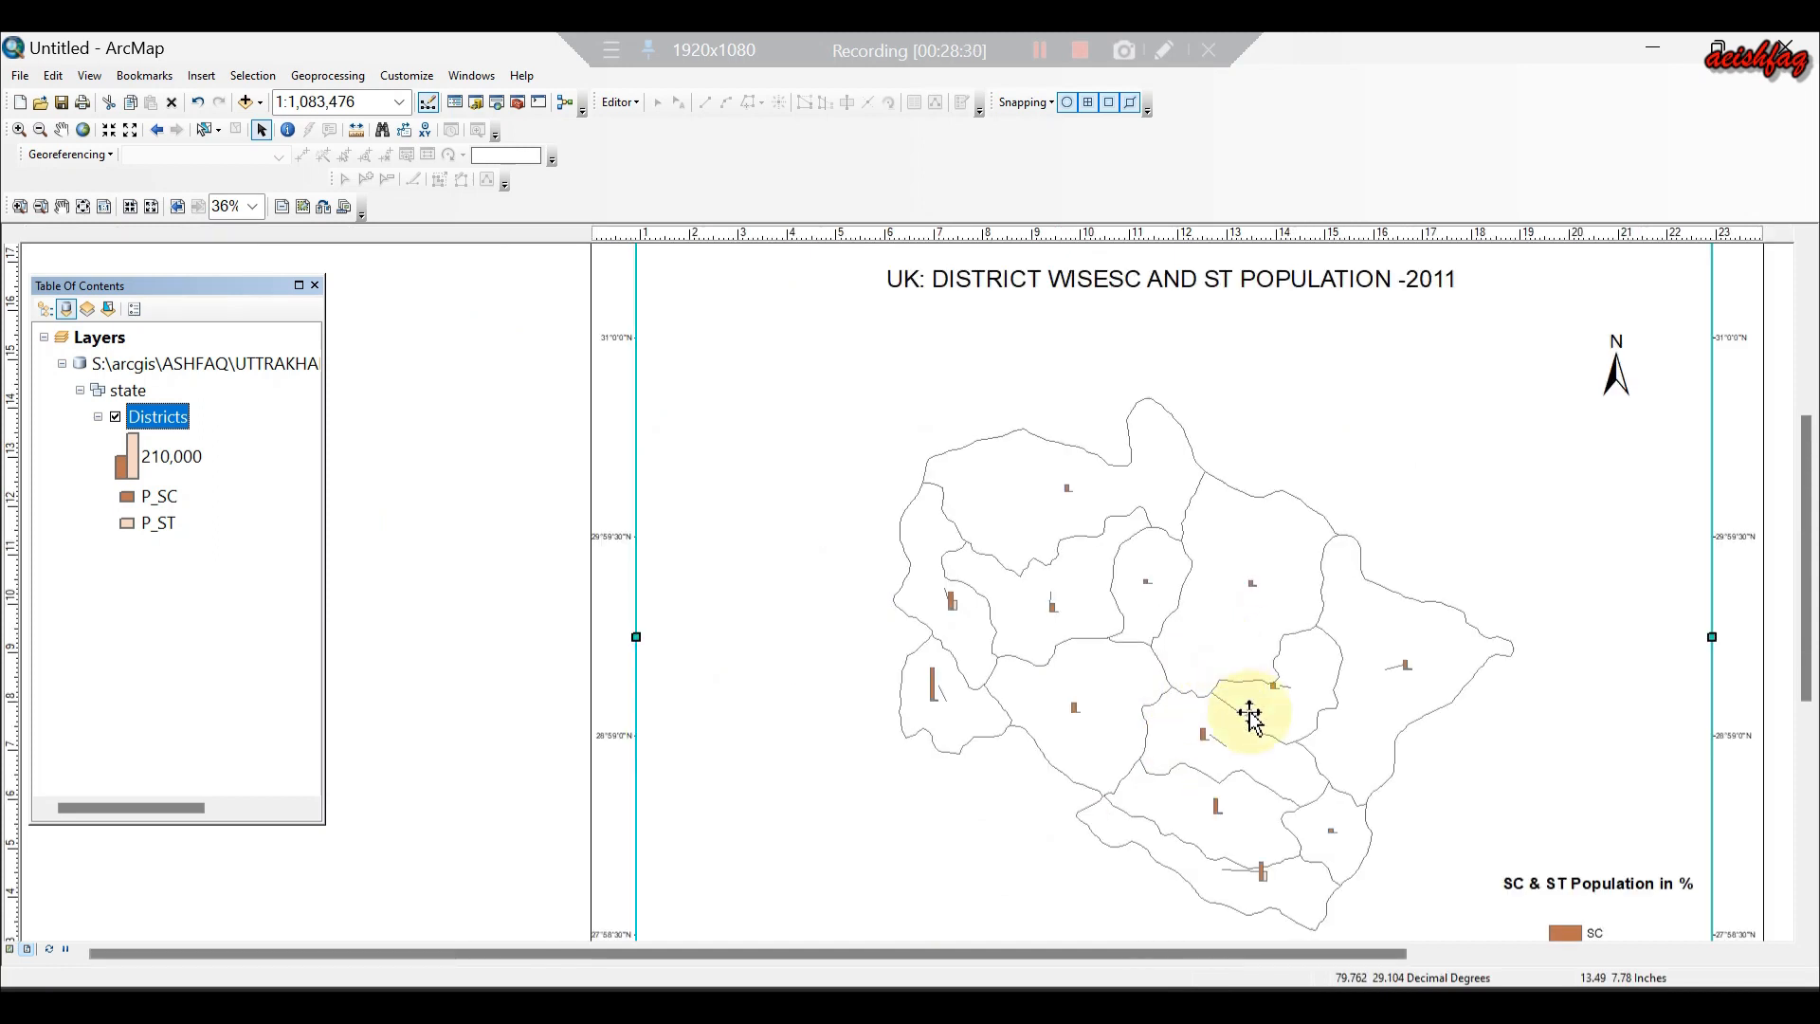
Turn on feature labels for the Districts layer and check the district names on the map.
{"action": "right_click", "coordinate": [142, 423]}
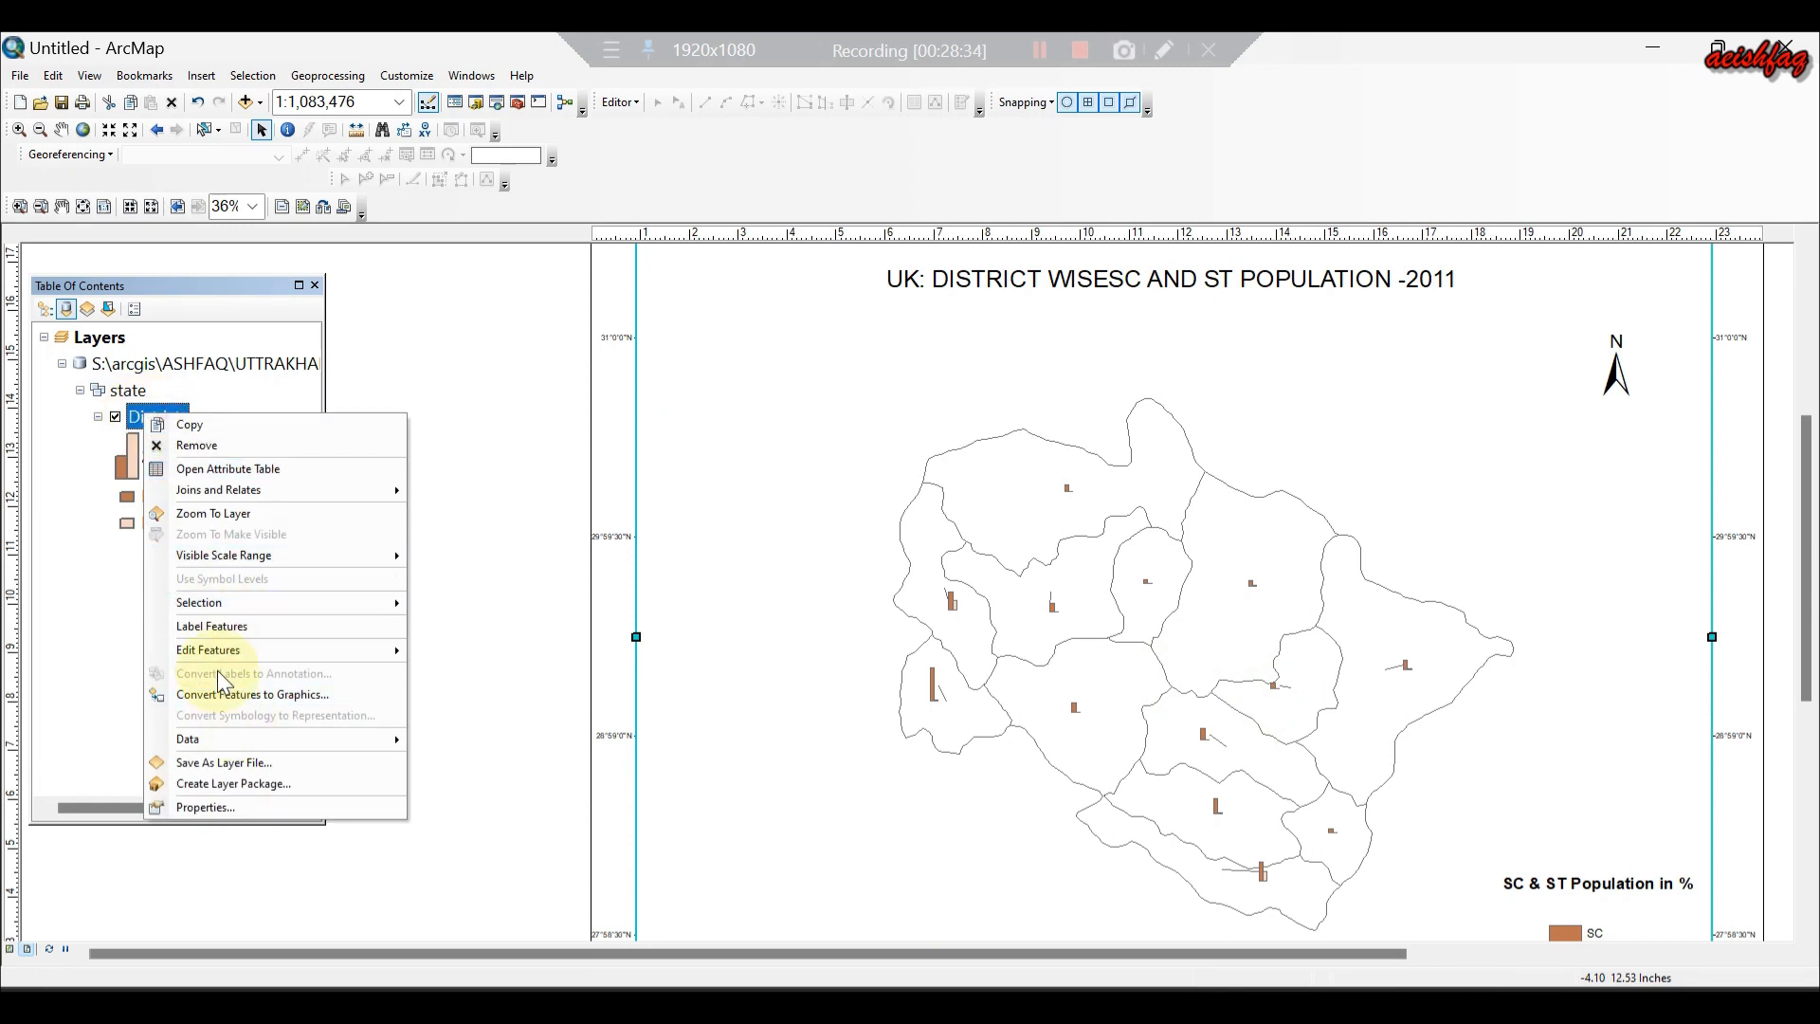
{"action": "left_click", "coordinate": [198, 625]}
{"action": "scroll", "coordinate": [1146, 603], "scroll_direction": "up", "scroll_amount": 5}
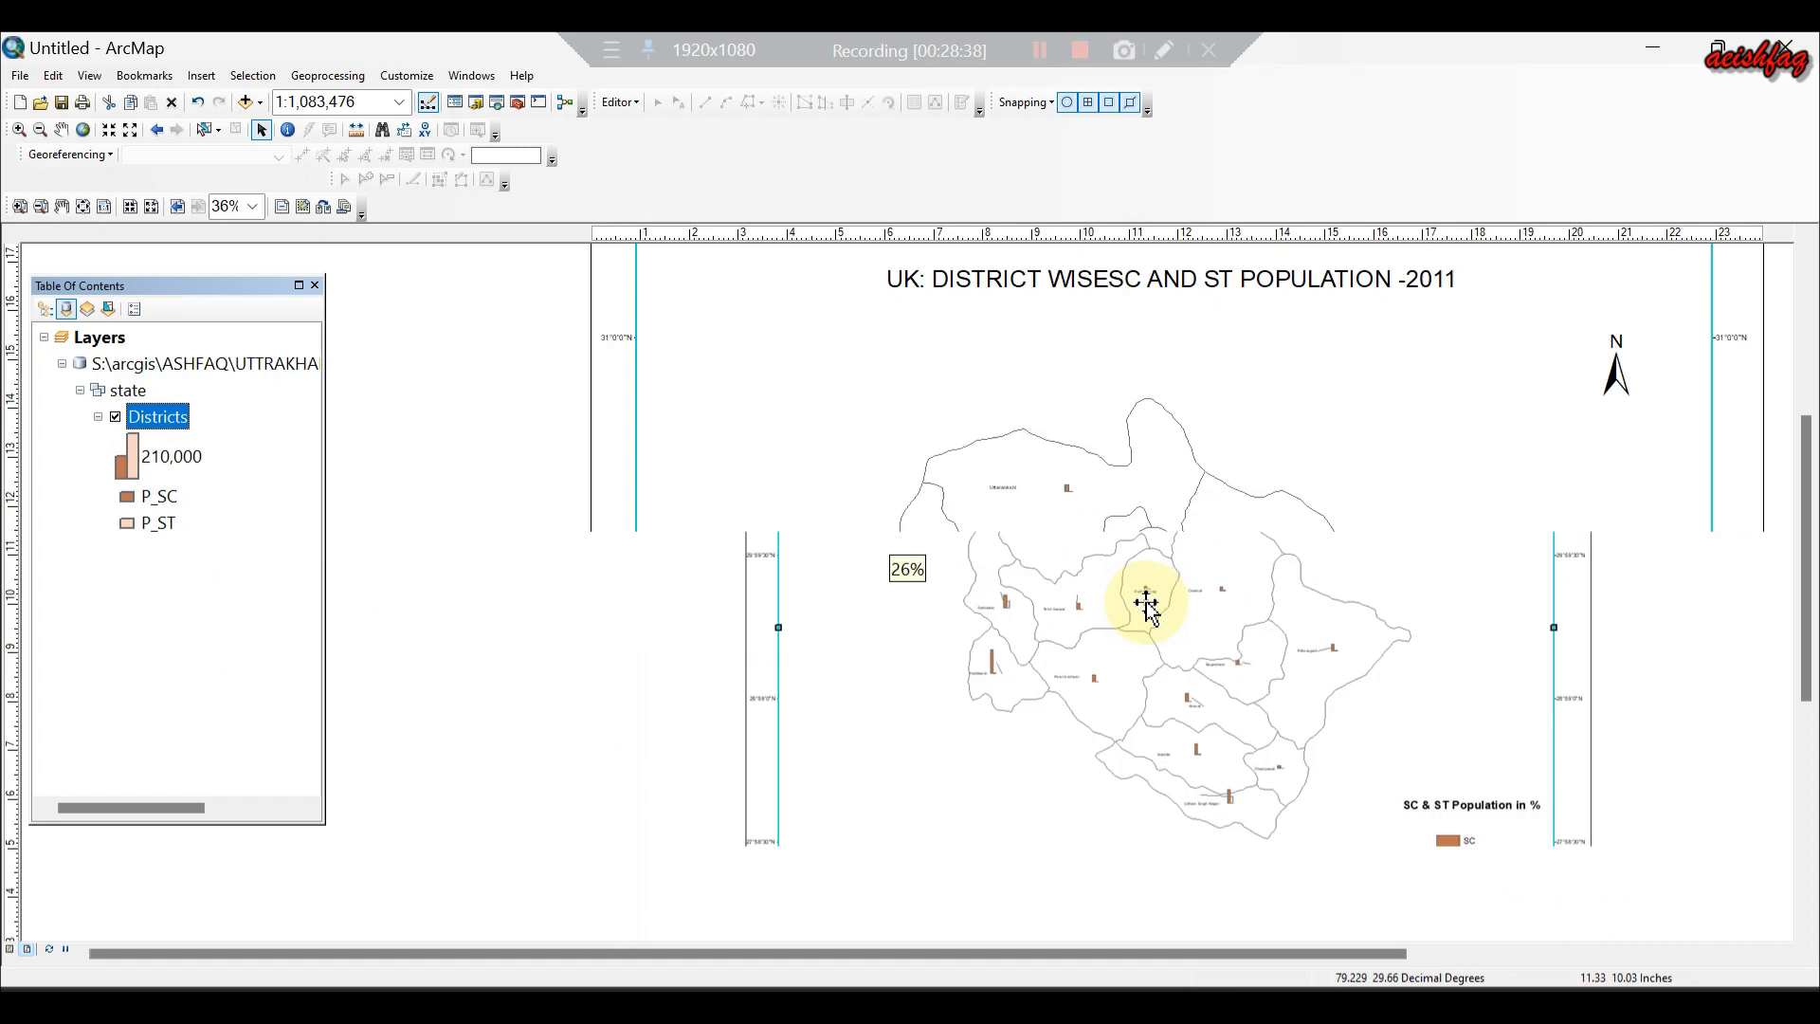
{"action": "scroll", "coordinate": [977, 512], "scroll_direction": "up", "scroll_amount": 5}
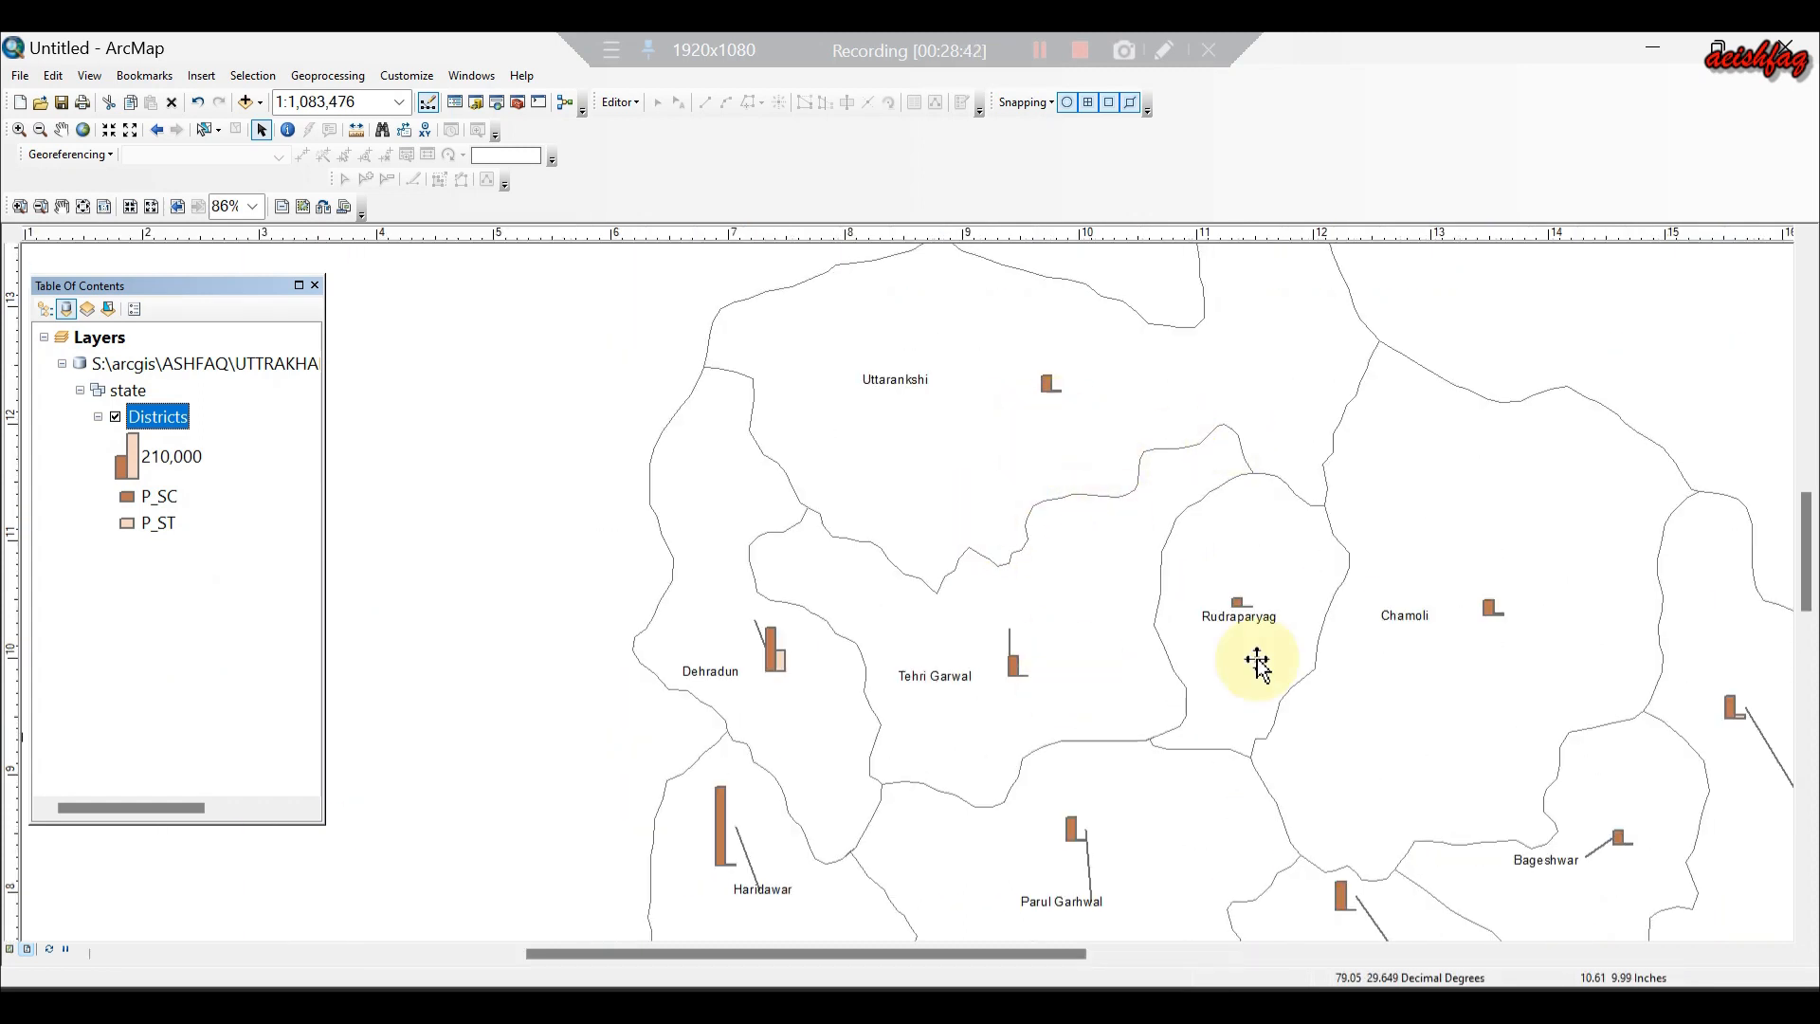
{"action": "scroll", "coordinate": [1348, 660], "scroll_direction": "down", "scroll_amount": 5}
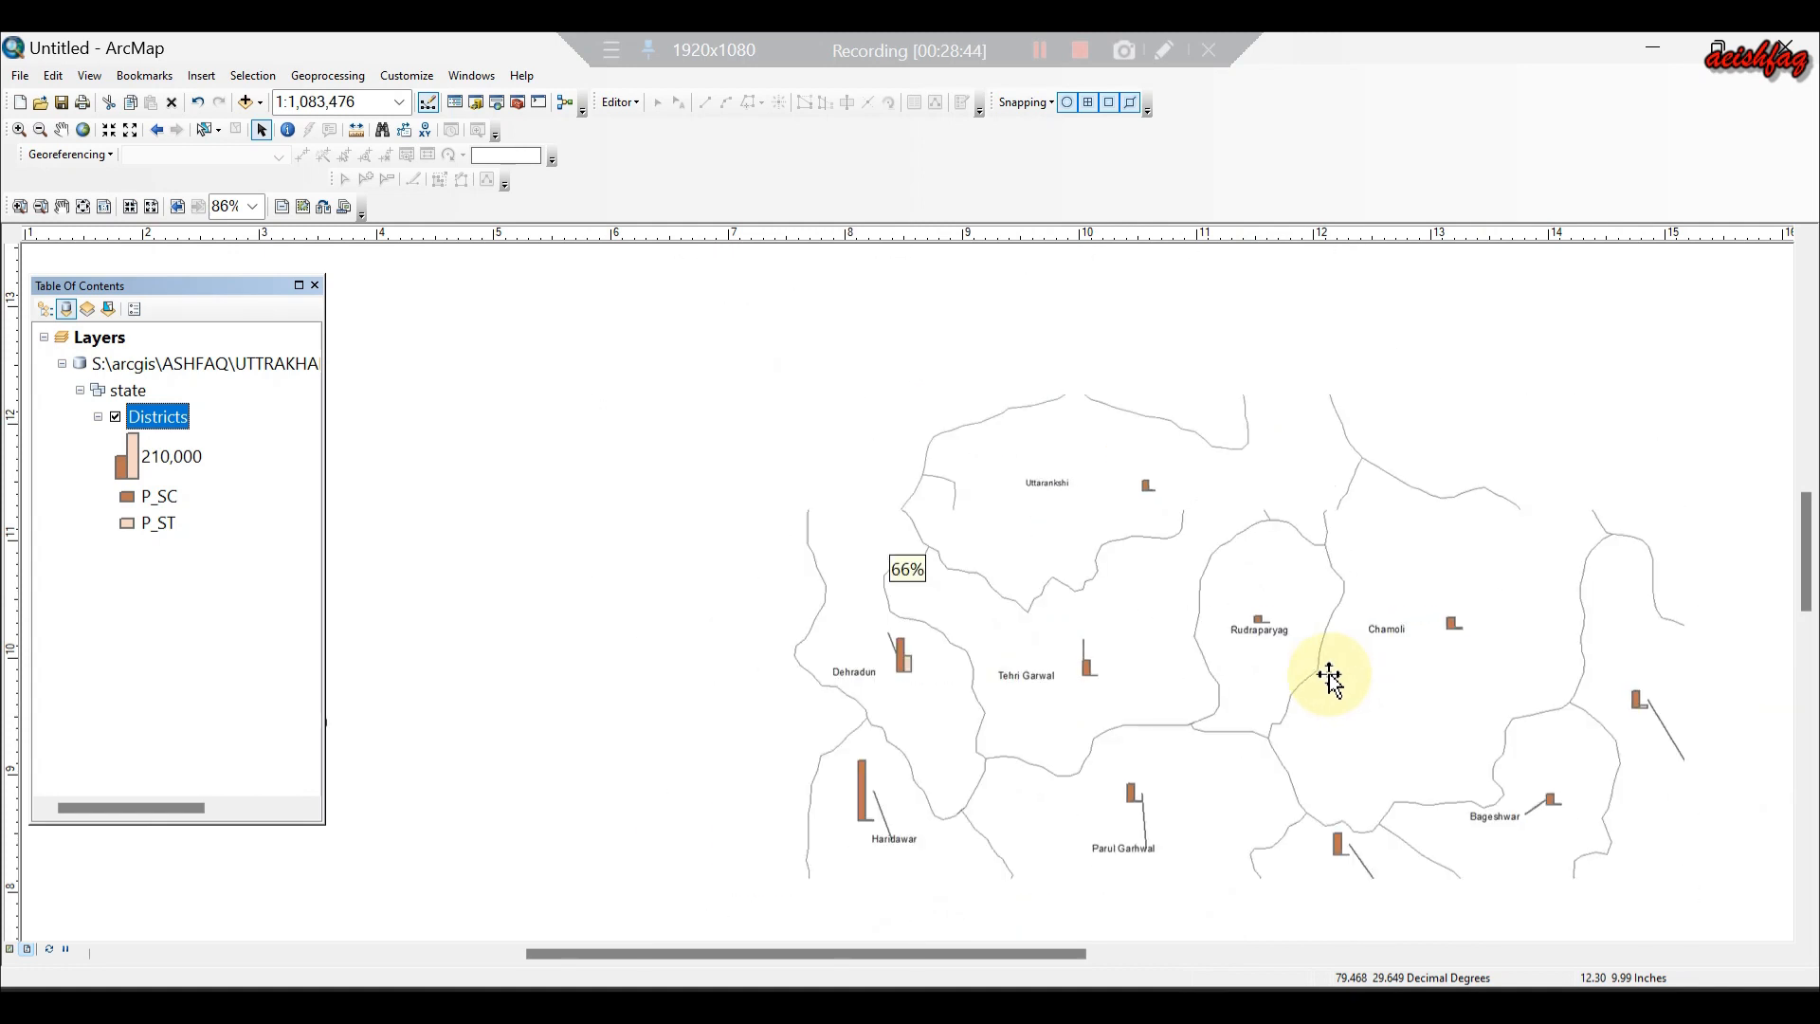
{"action": "scroll", "coordinate": [1331, 675], "scroll_direction": "down", "scroll_amount": 3}
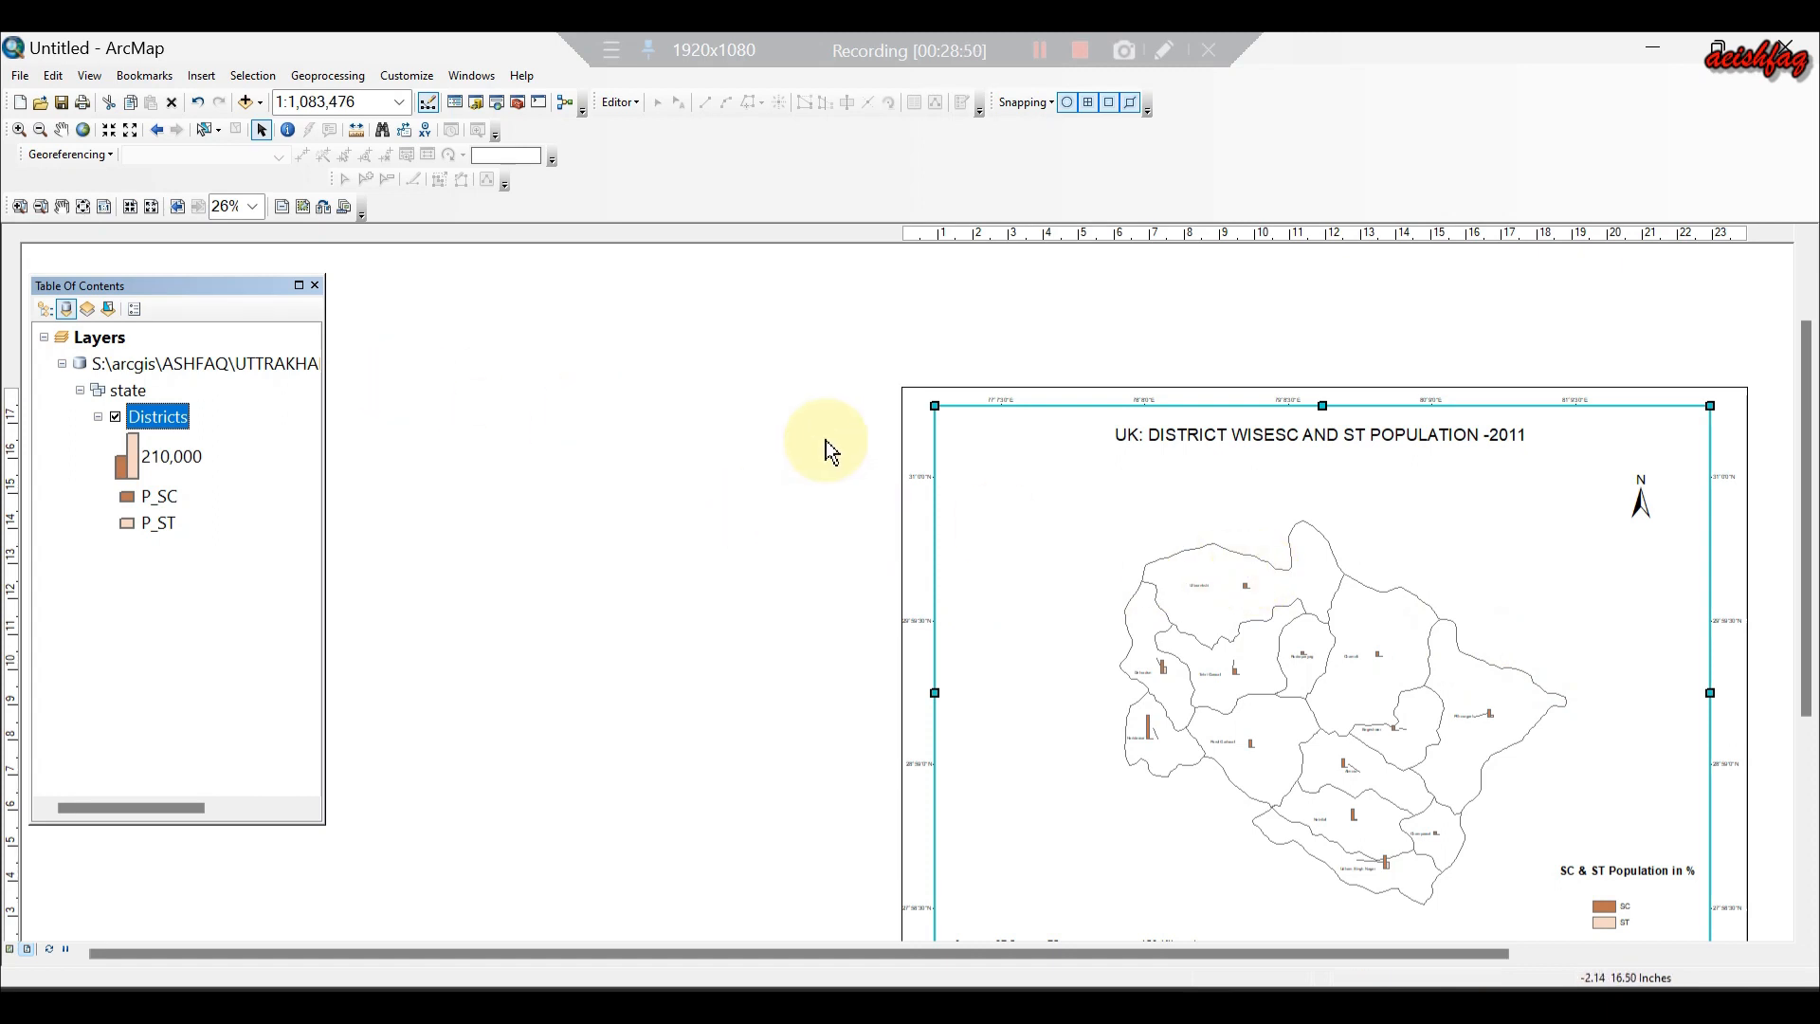
{"action": "key", "text": "Down"}
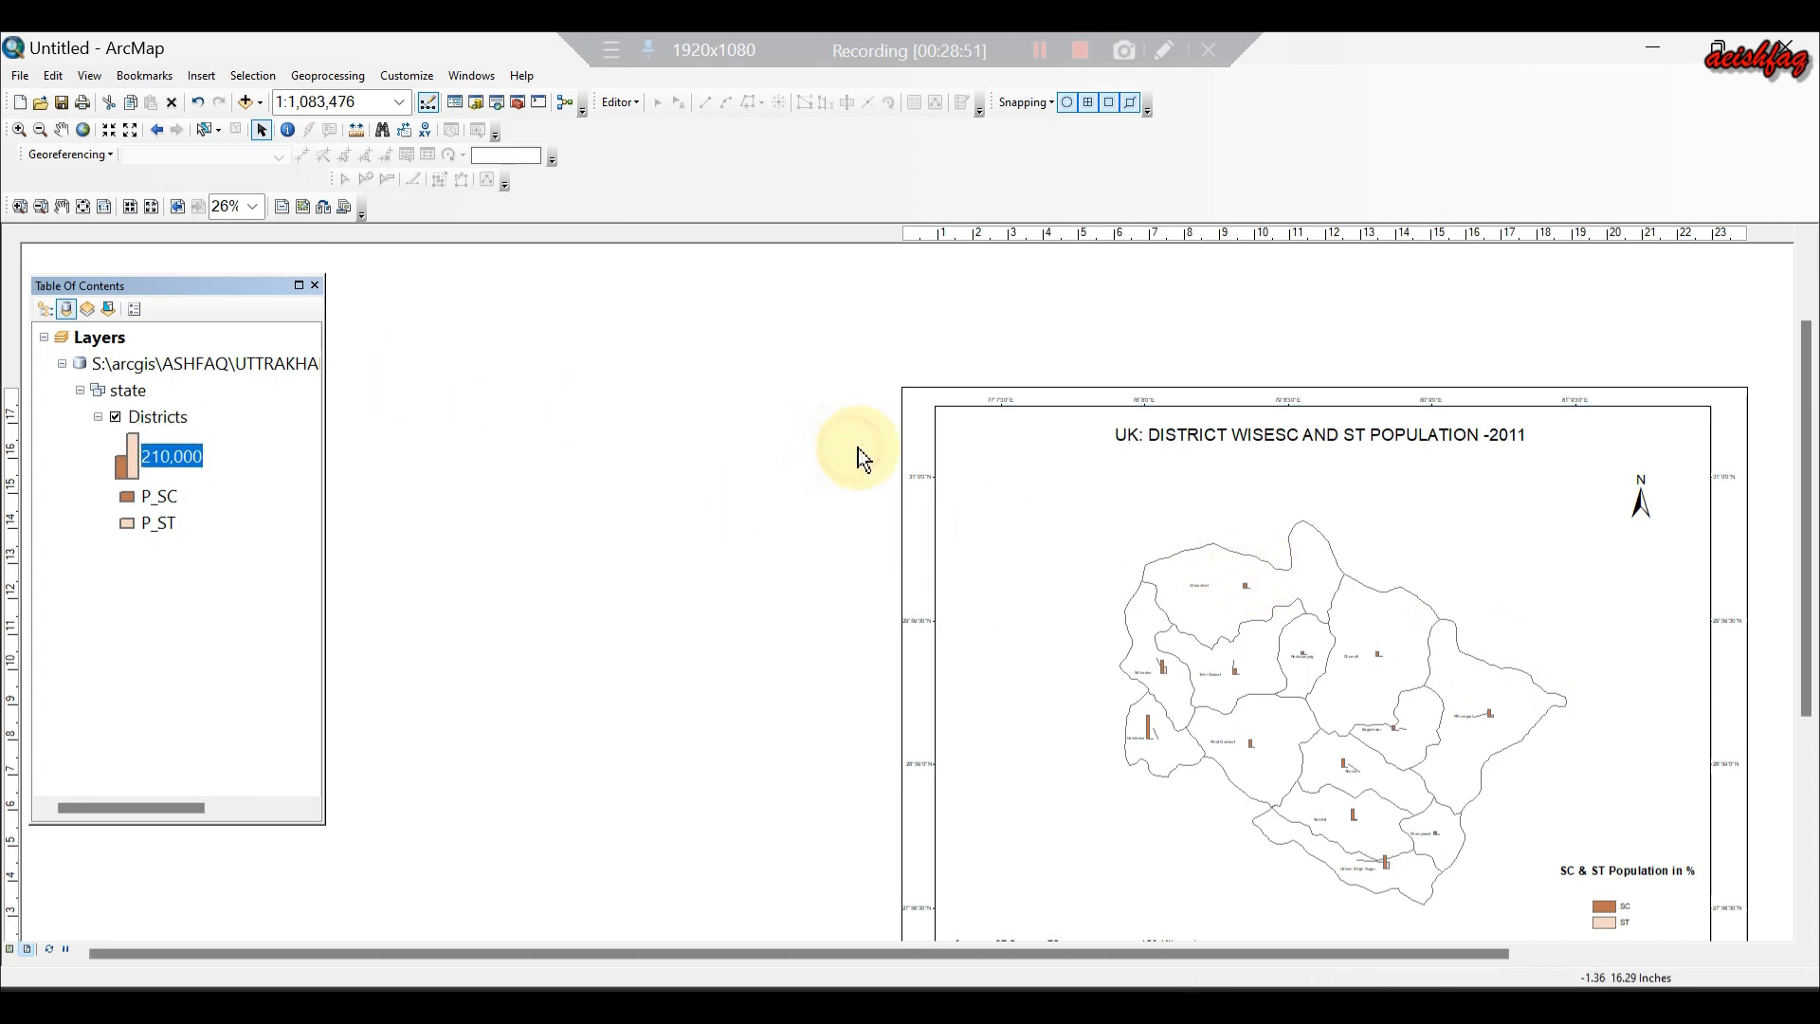